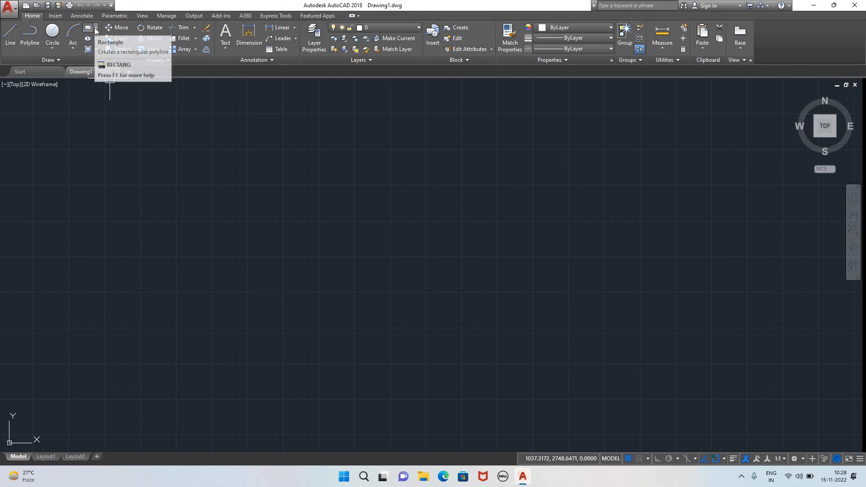
click(96, 28)
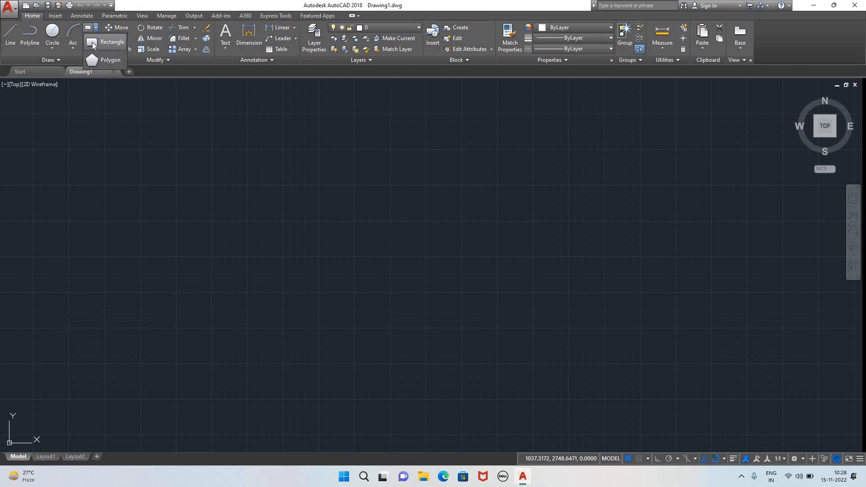
click(88, 41)
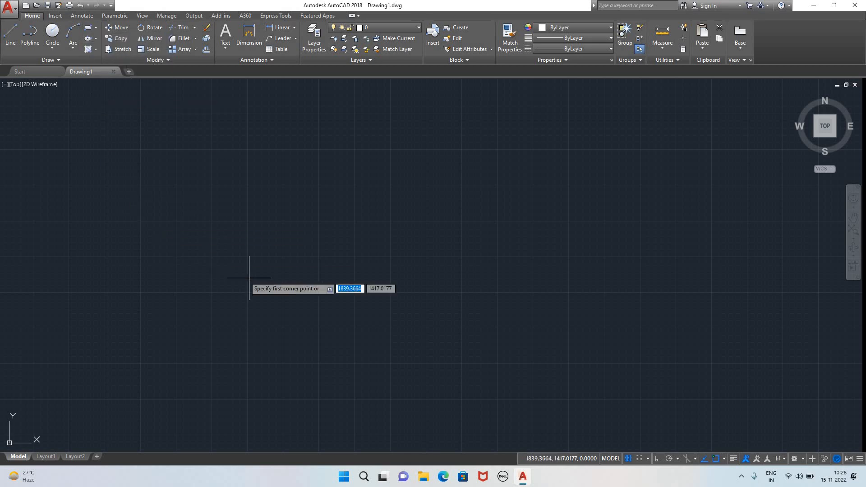
click(236, 294)
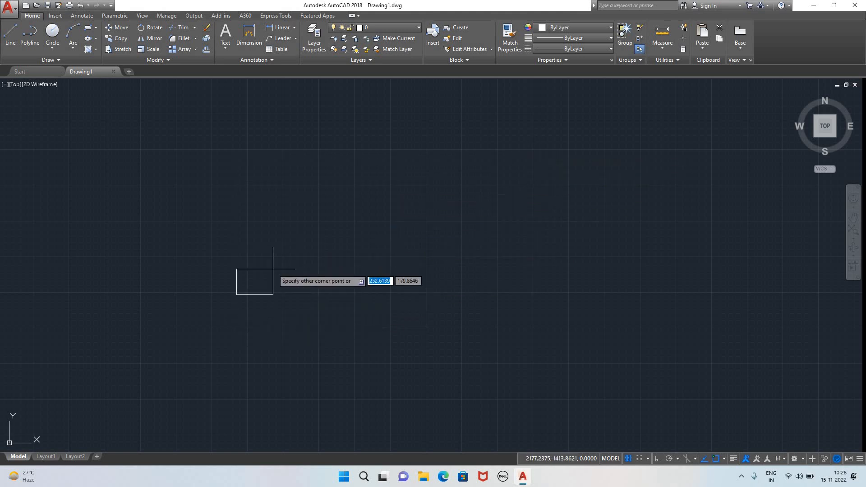
key(Escape)
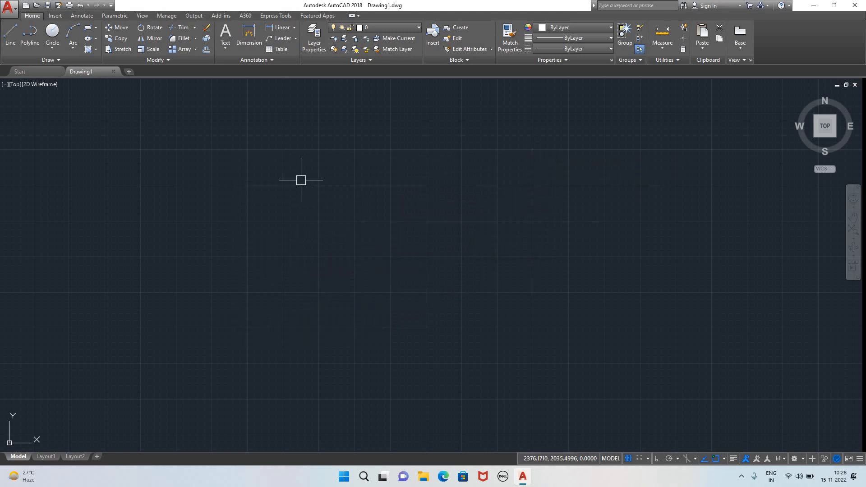
- Configure the drawing units to Architectural length with 0'-0" precision and an insertion scale in inches
text(UN)
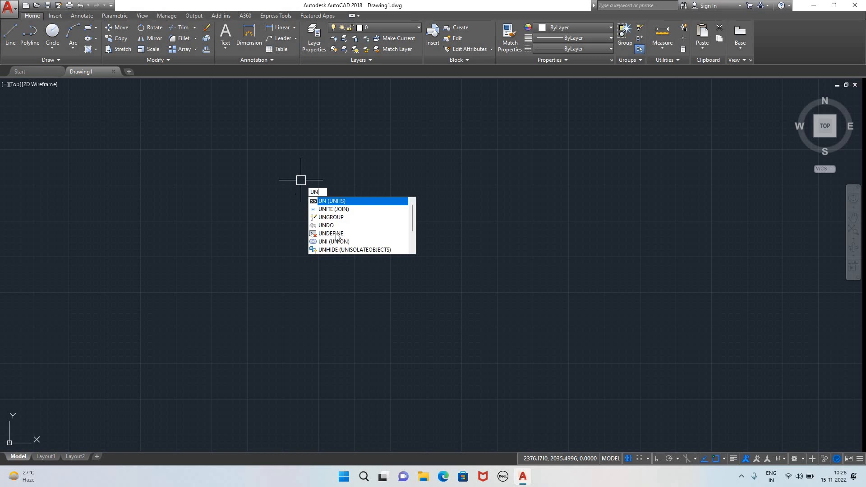
click(334, 202)
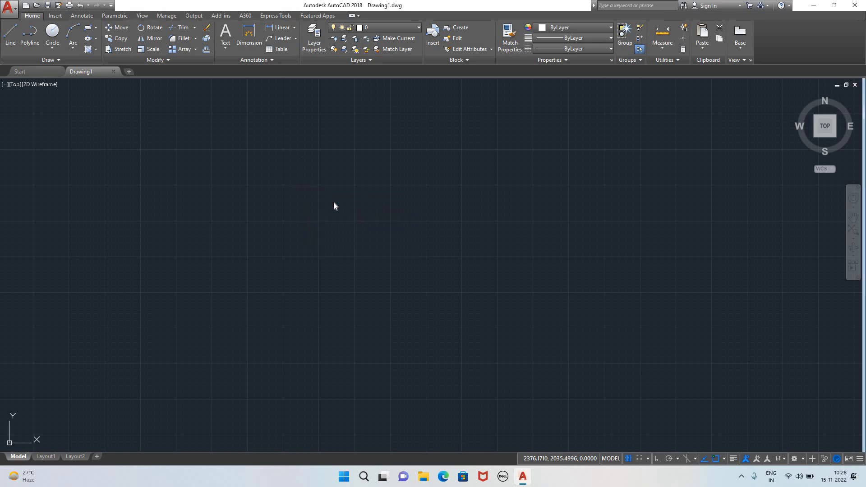
click(368, 174)
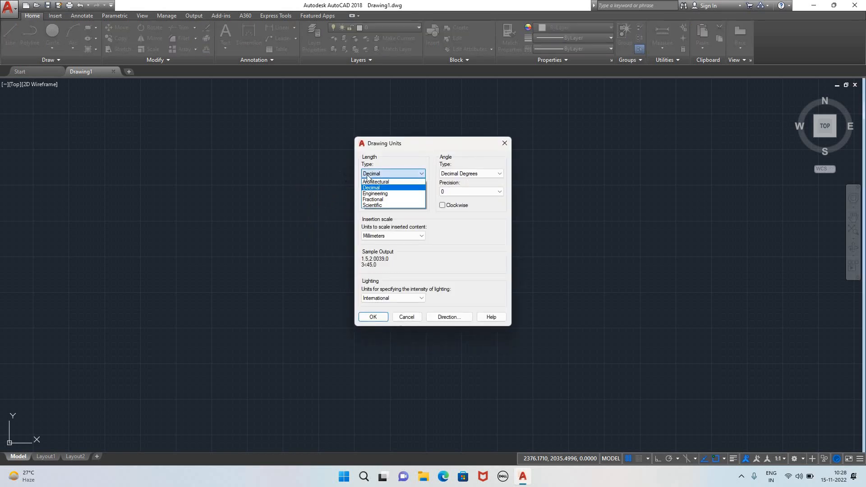
click(378, 182)
click(391, 191)
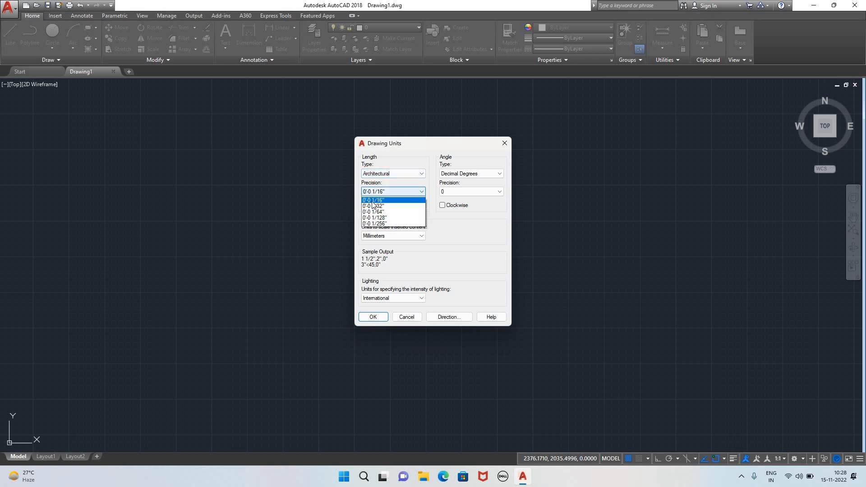
click(371, 200)
click(382, 236)
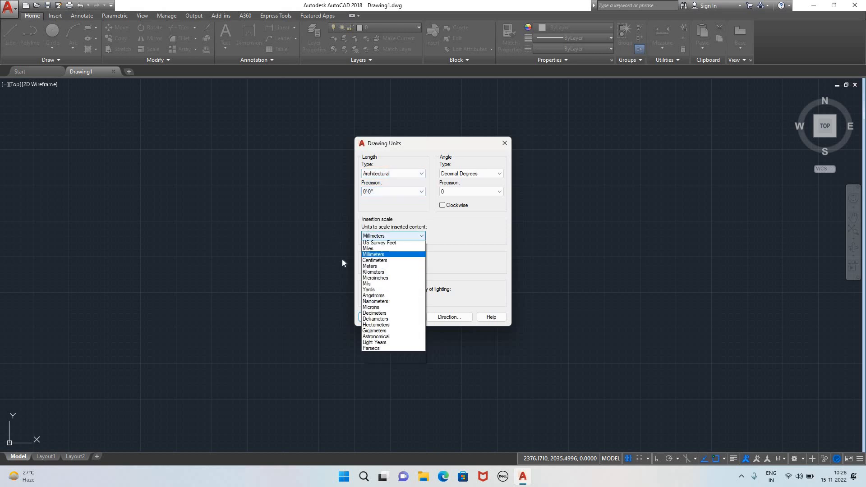
click(373, 250)
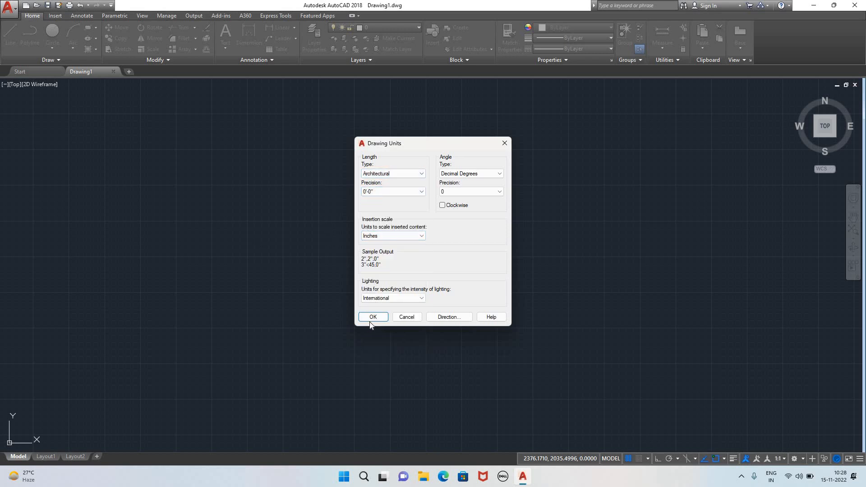
click(369, 317)
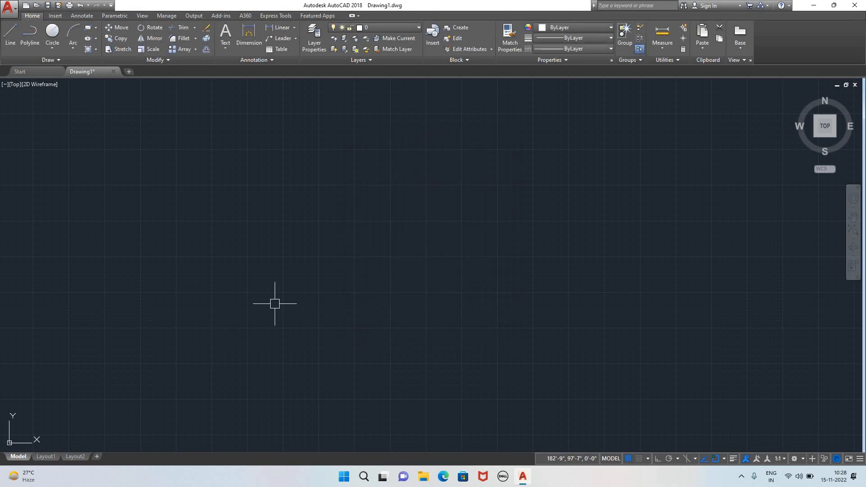
text(REC)
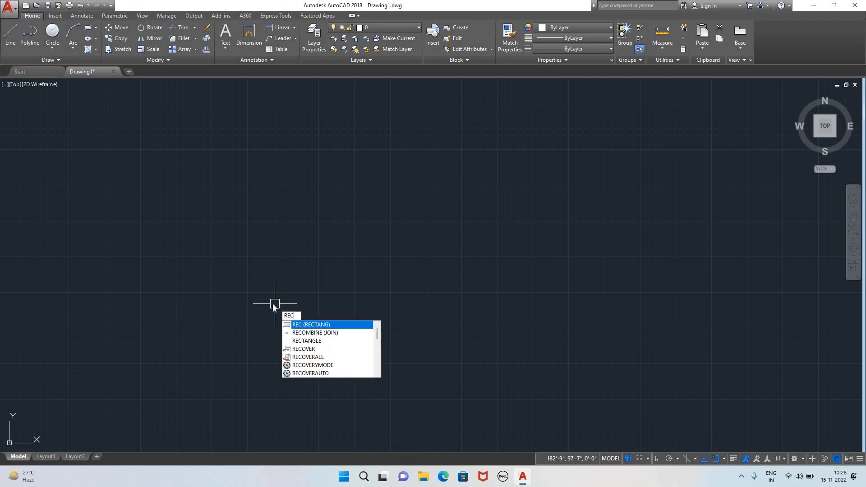
click(95, 27)
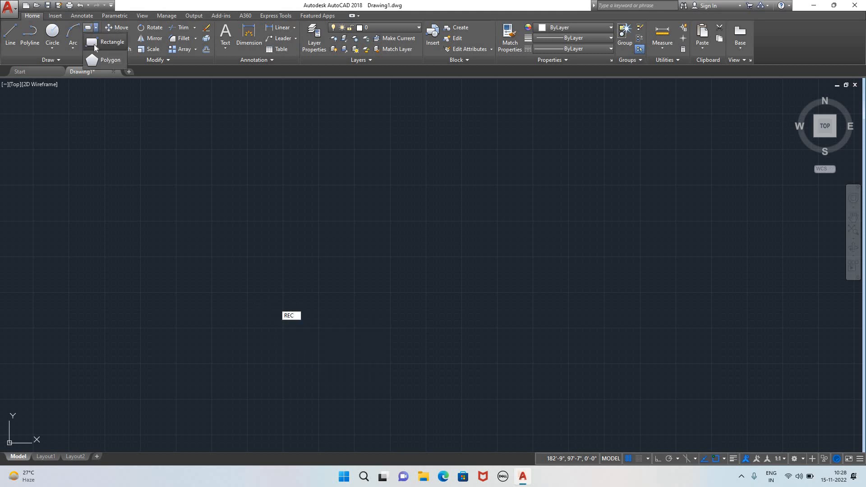
click(93, 43)
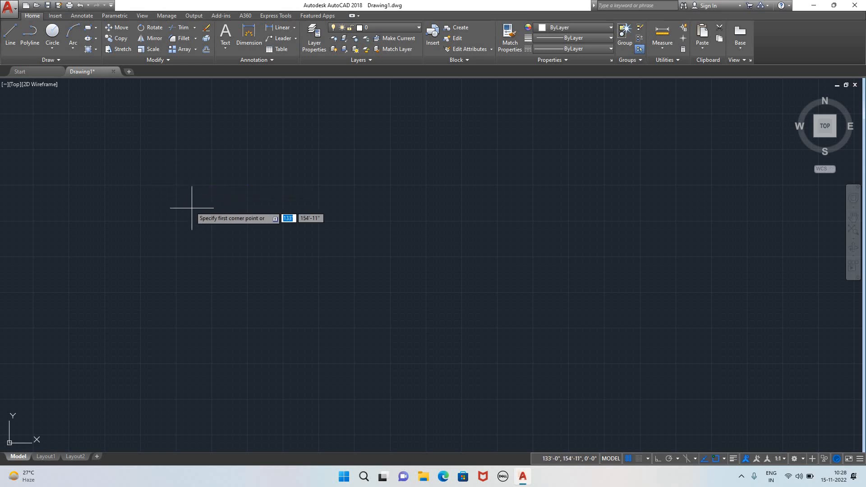
key(Escape)
- Draw a rectangle 30' wide and 45' high in the middle of the drawing area
text(rec)
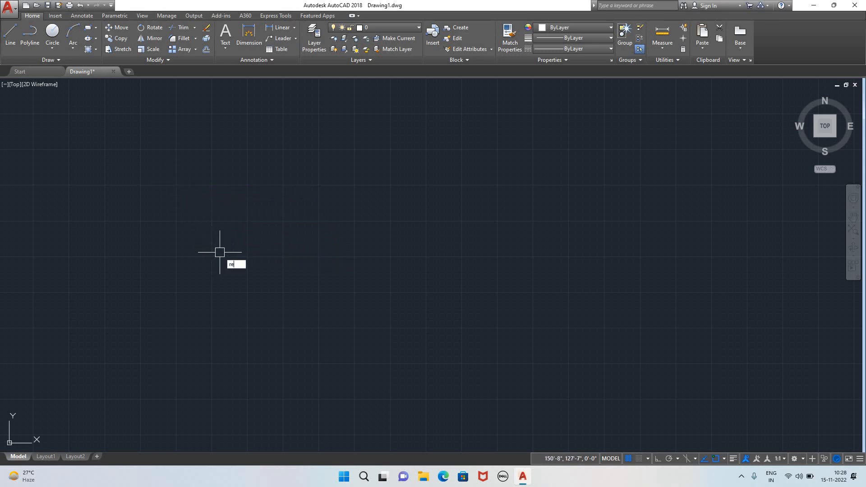
key(Return)
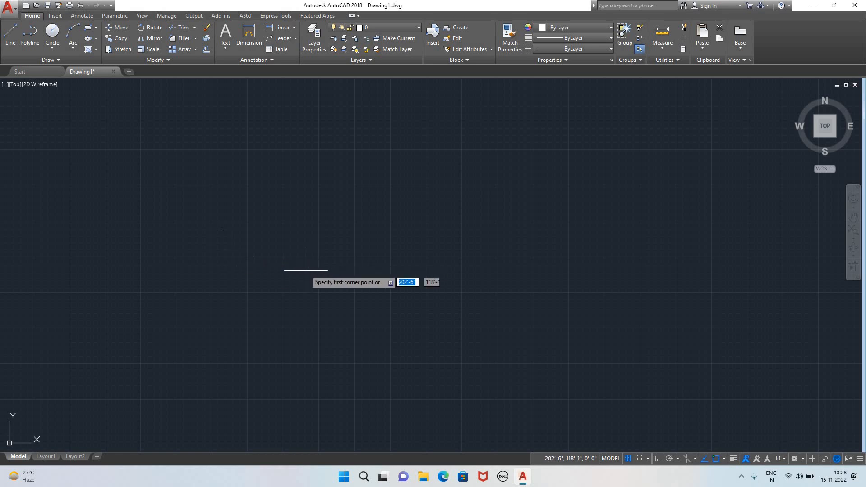
click(276, 305)
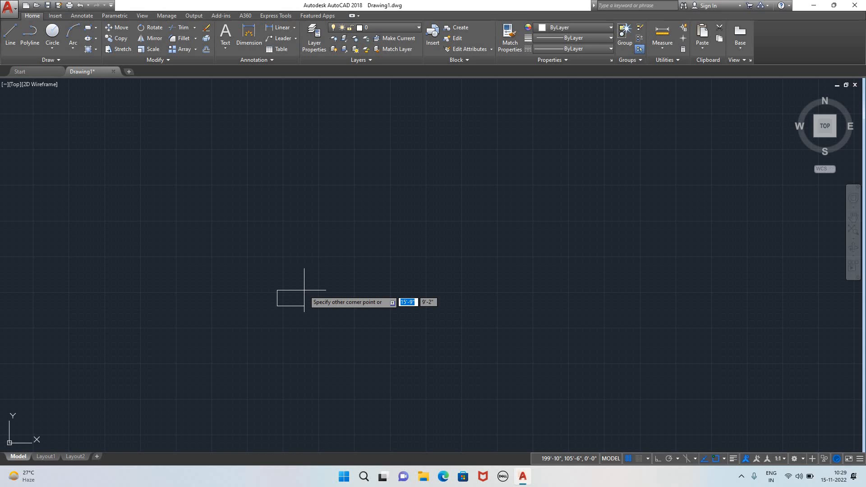
text(30)
key(Tab)
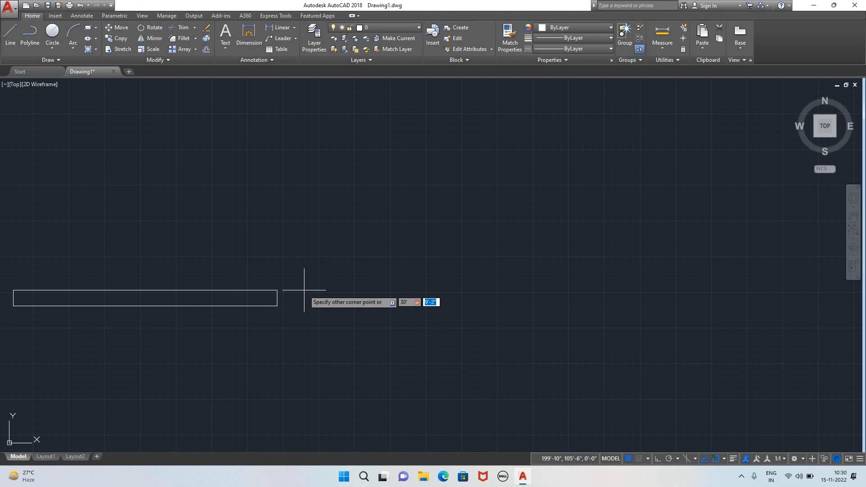
text(45)
key(Return)
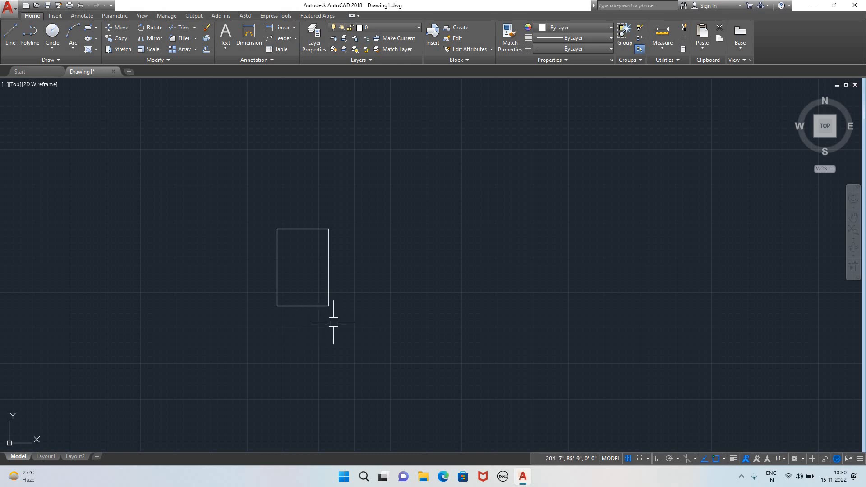
- Measure the rectangle's bottom edge and right edge with the distance command
click(825, 129)
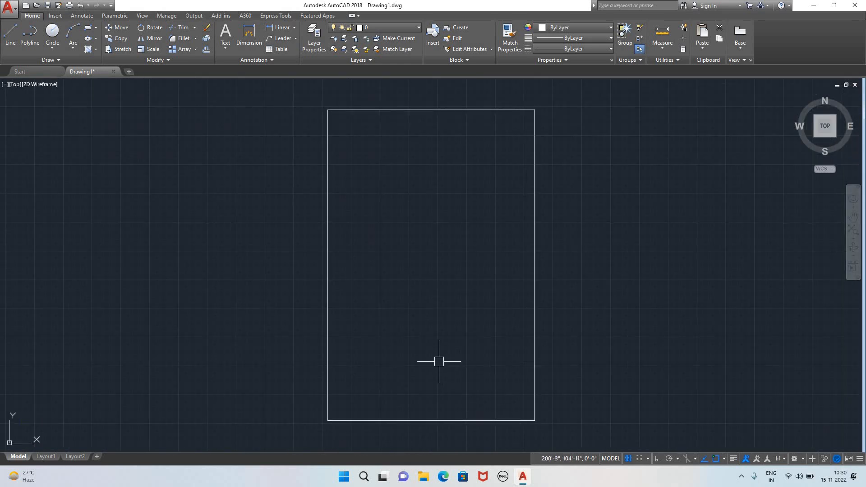
text(DI)
key(Return)
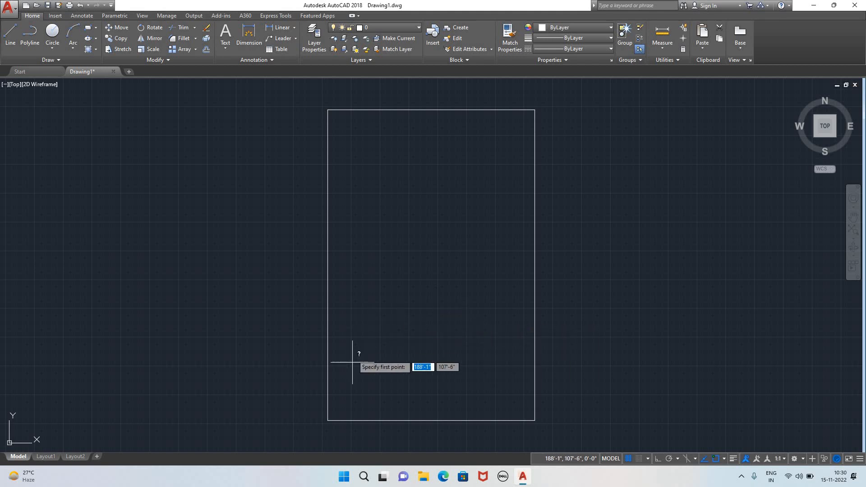
click(327, 420)
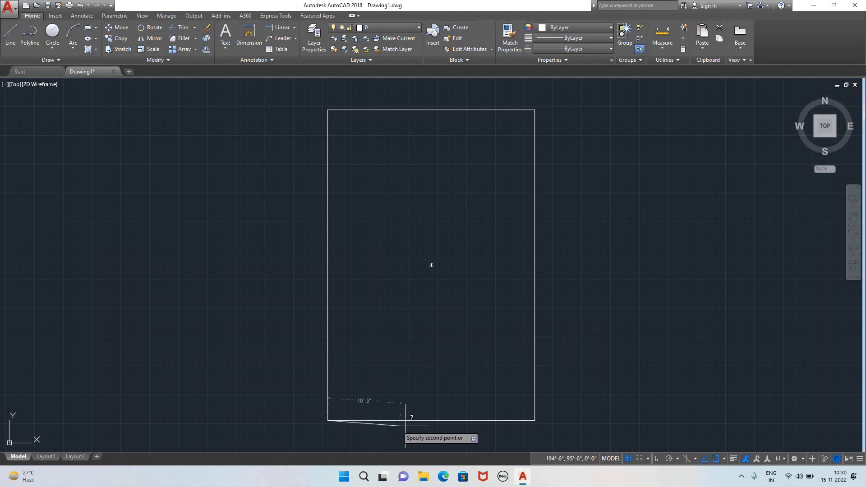
click(535, 419)
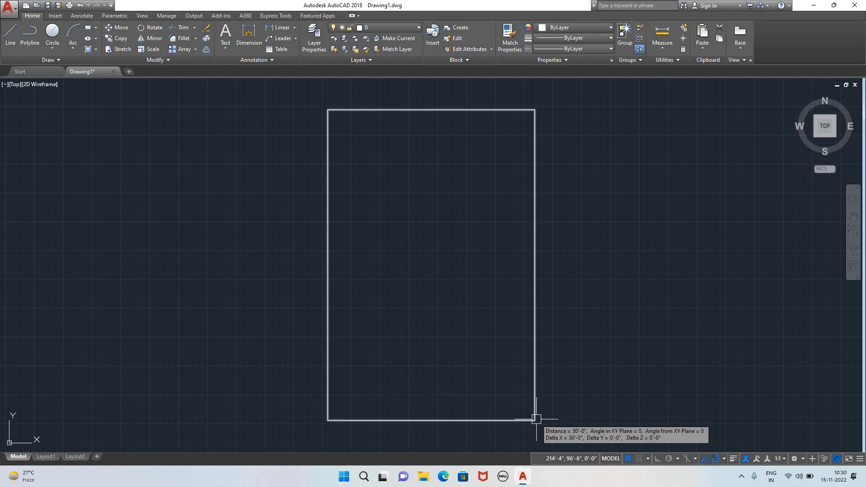
key(Return)
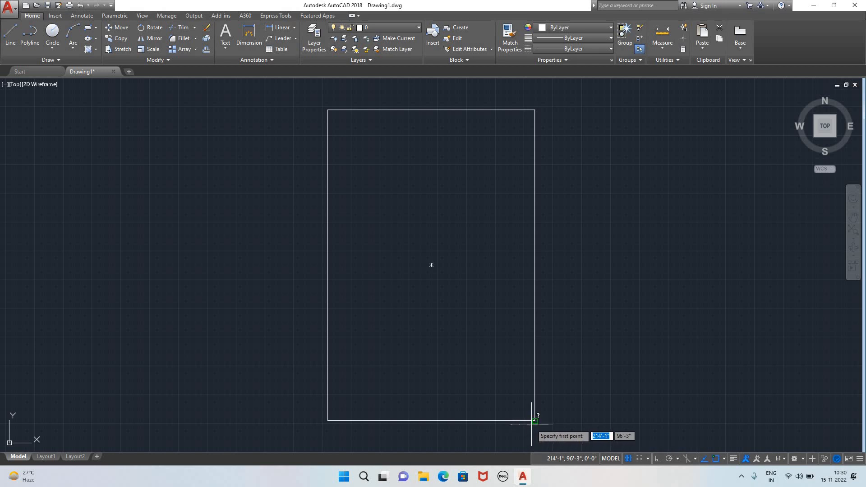
click(534, 420)
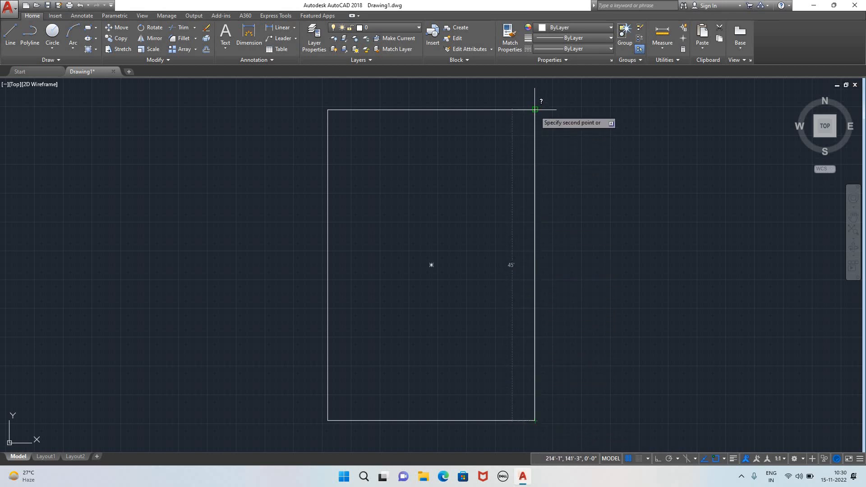
key(Escape)
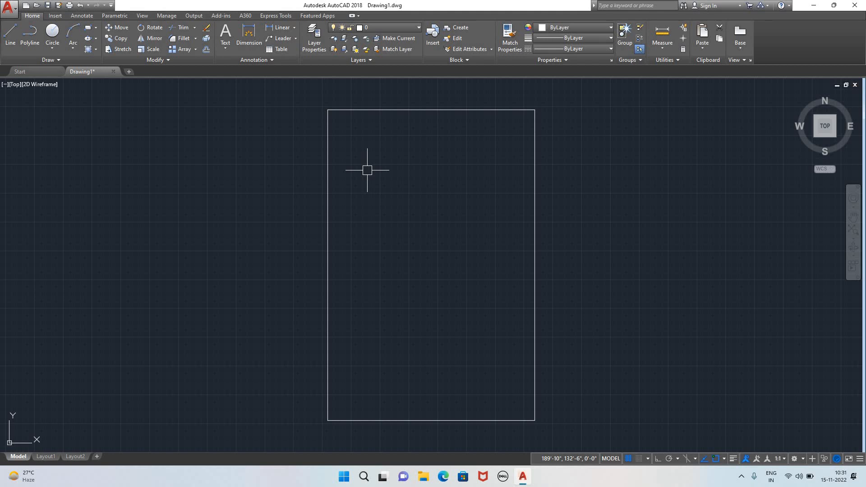
text(o)
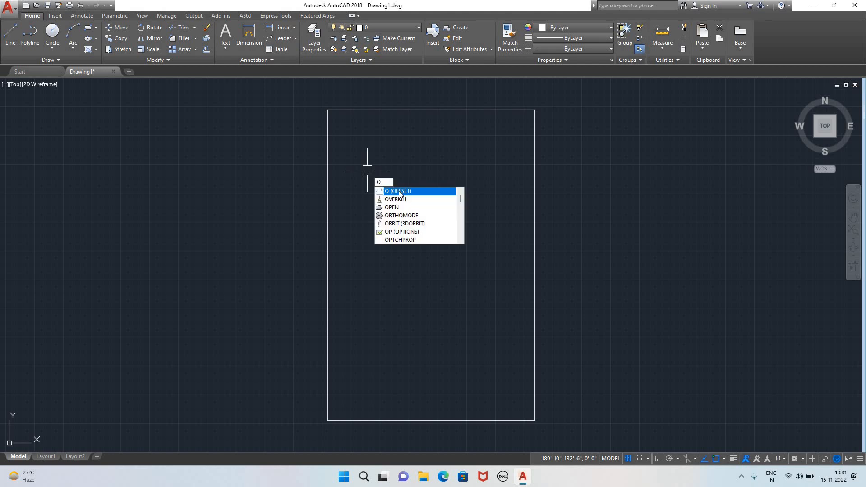
click(399, 191)
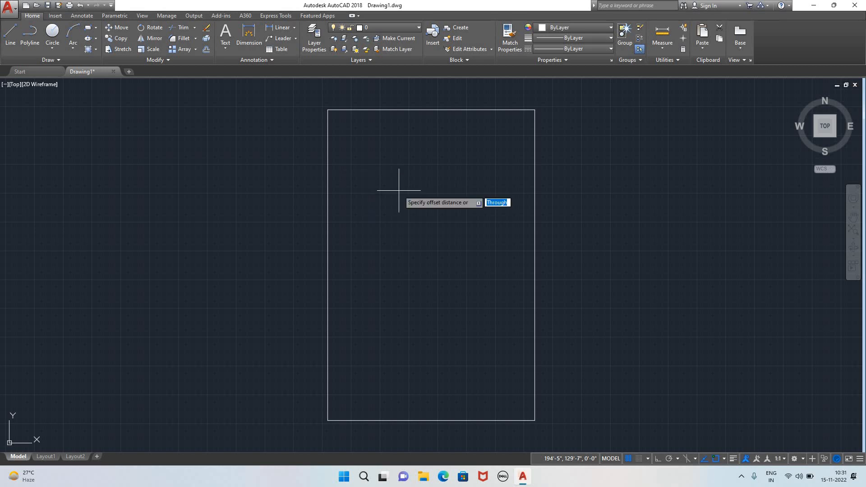
click(399, 109)
click(399, 109)
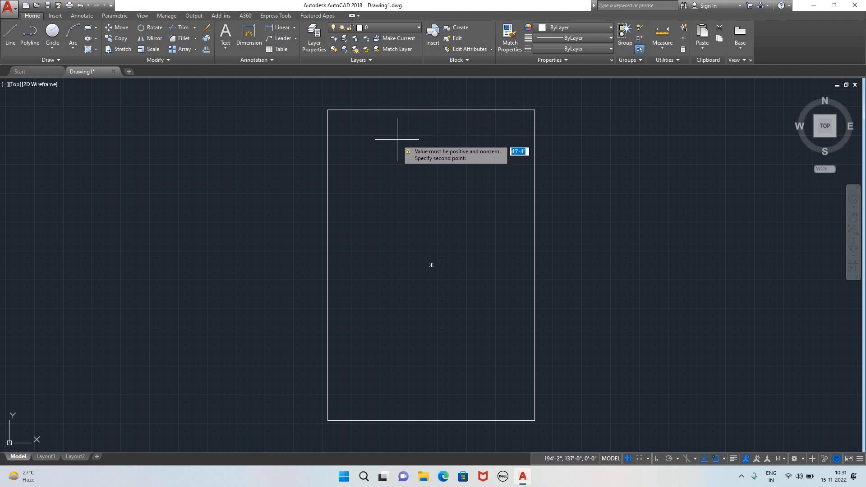
key(Escape)
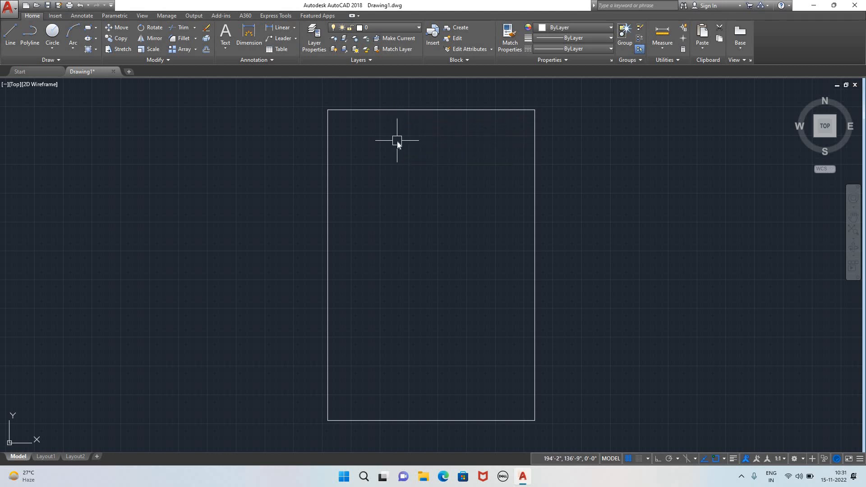
- Offset the rectangle inward by 8" to form the wall thickness
text(o)
key(Return)
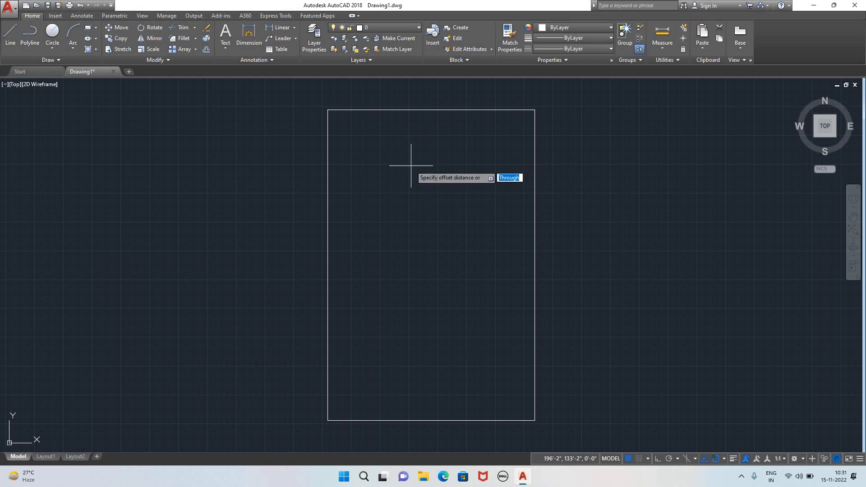
text(8)
key(Return)
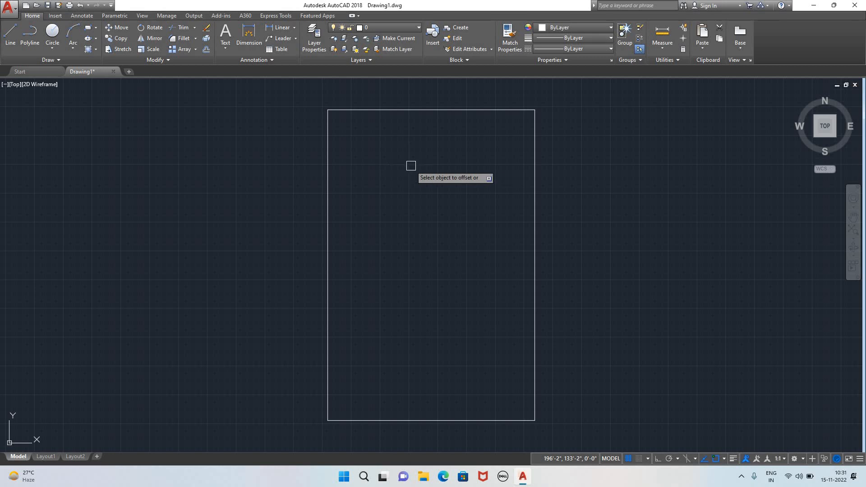
click(410, 110)
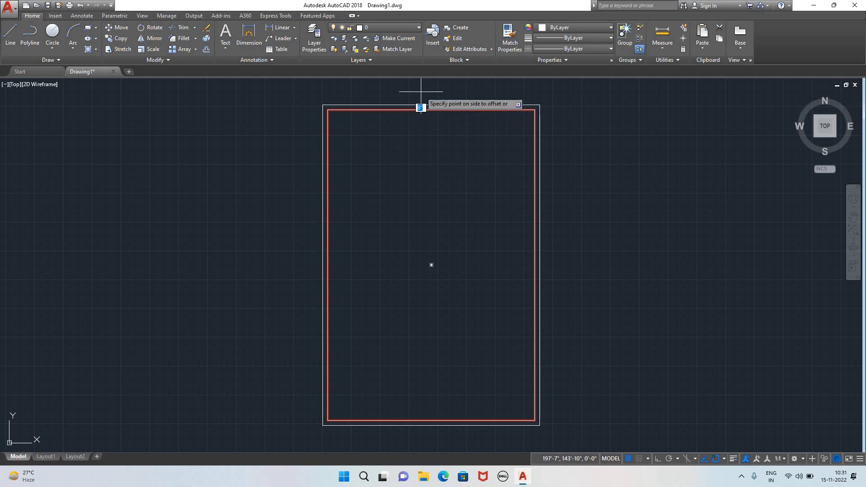
click(409, 140)
scroll(412, 277, down, 4)
scroll(423, 270, up, 6)
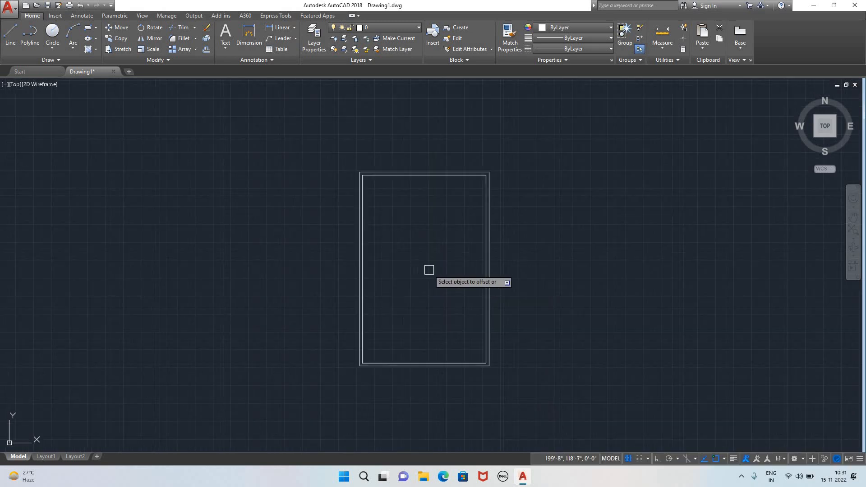
scroll(431, 272, down, 3)
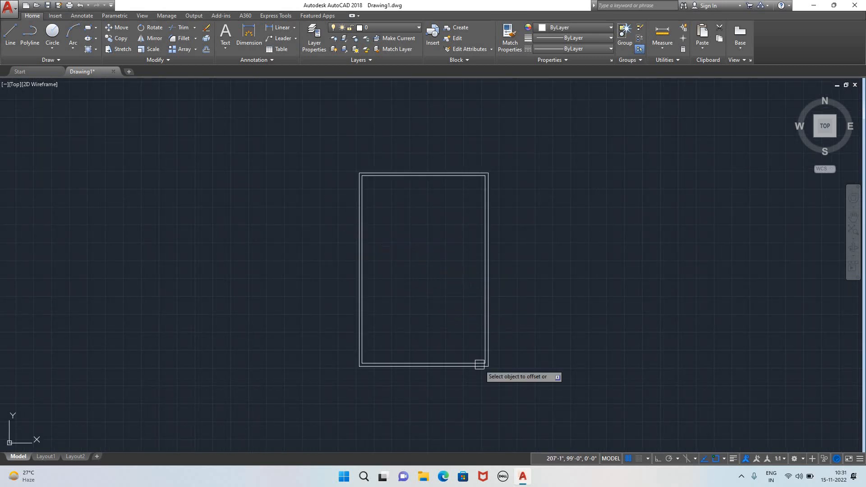
scroll(441, 317, up, 2)
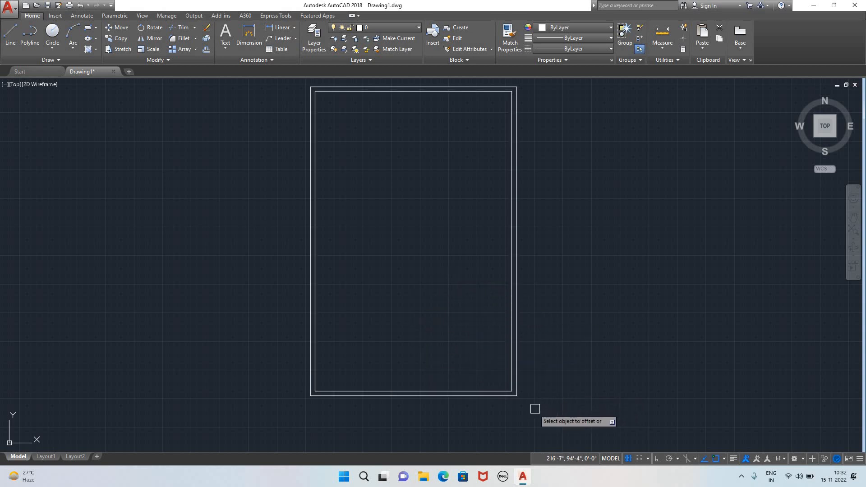
click(510, 364)
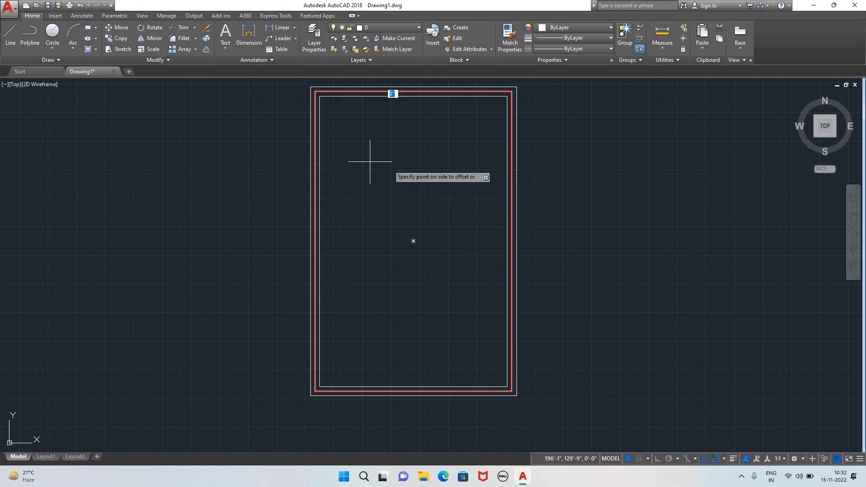
key(Escape)
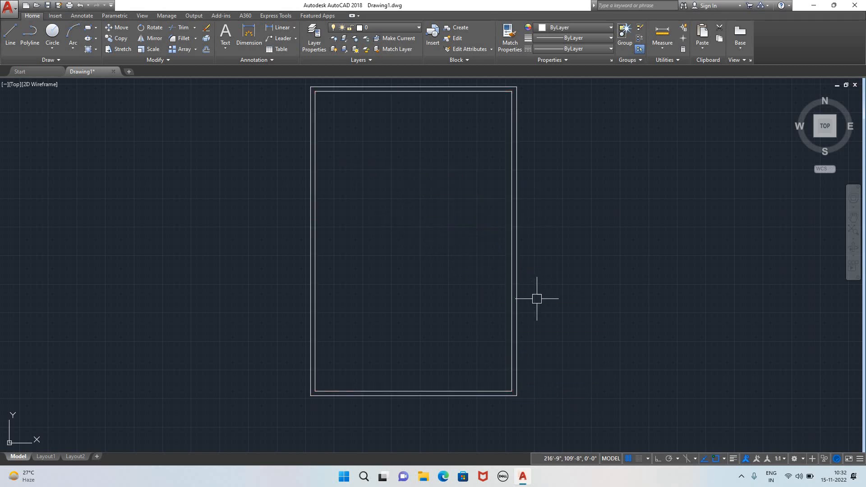
click(512, 279)
key(Escape)
- Explode the outer and inner rectangles into separate lines
click(550, 406)
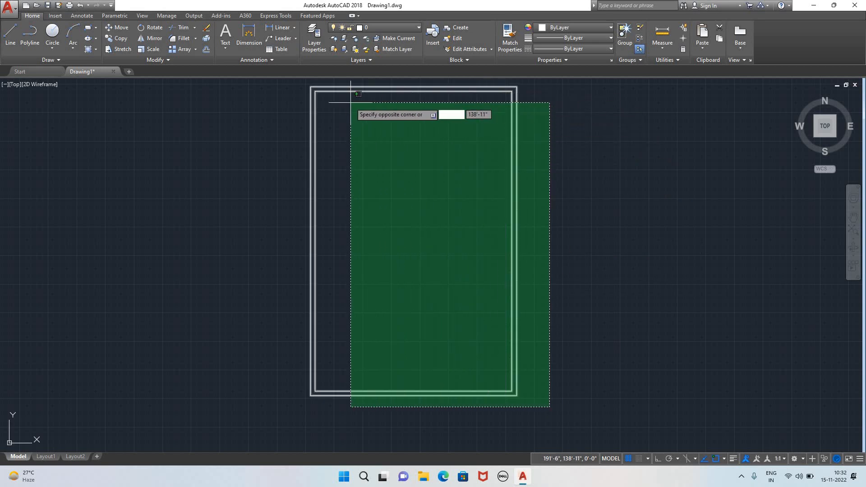
click(239, 102)
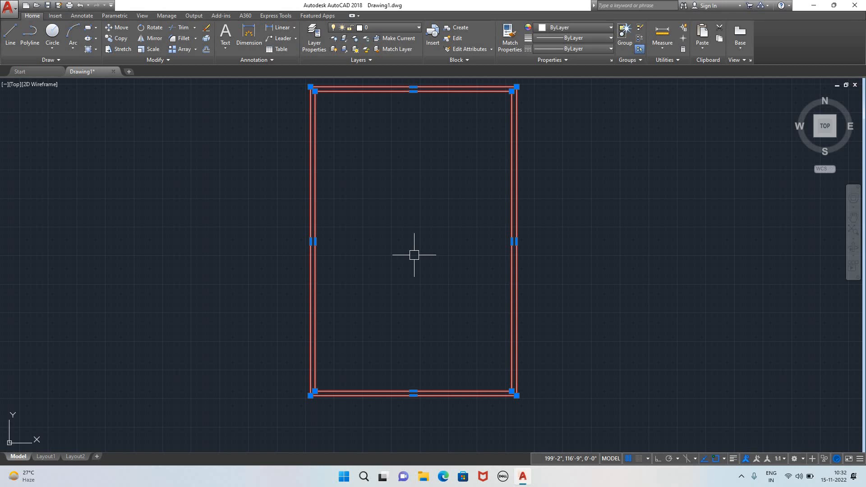
text(x)
key(Return)
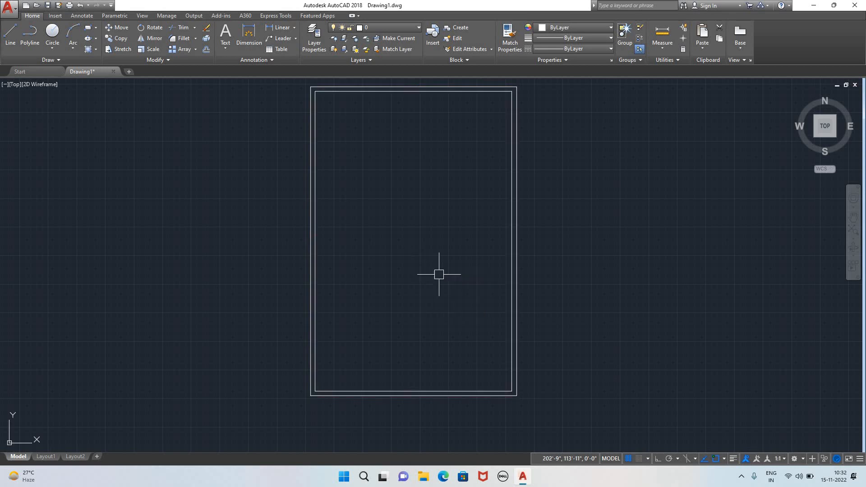
- Select the four inner wall lines one by one to check that they are separate objects, and inspect the wall up close
click(512, 293)
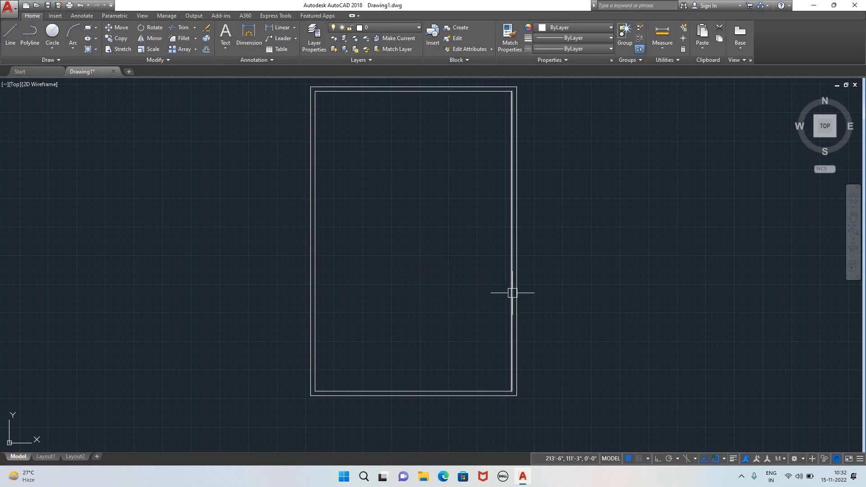
click(315, 268)
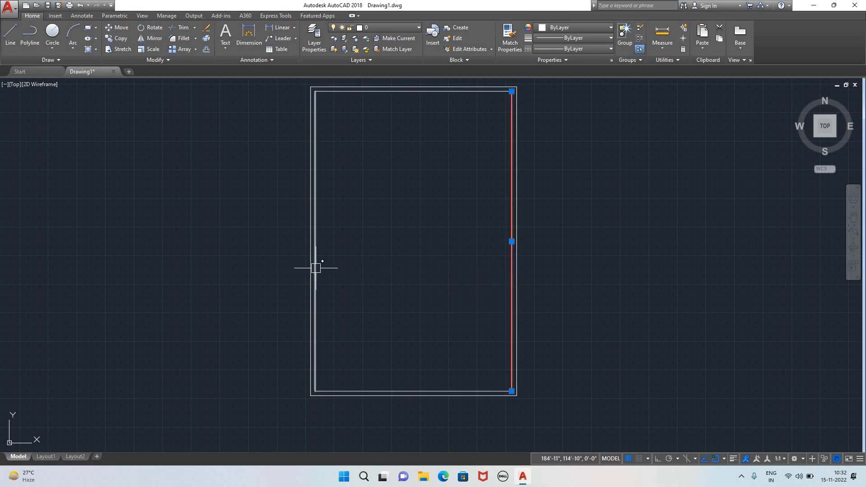
click(404, 92)
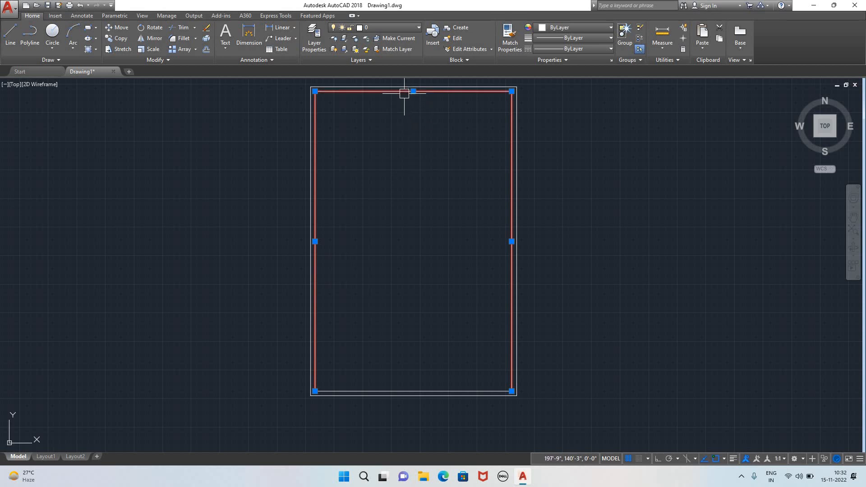
click(421, 390)
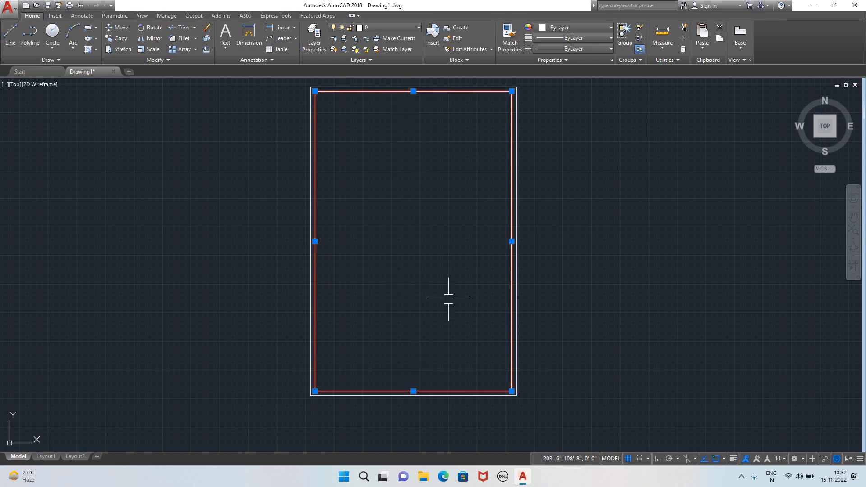
key(Escape)
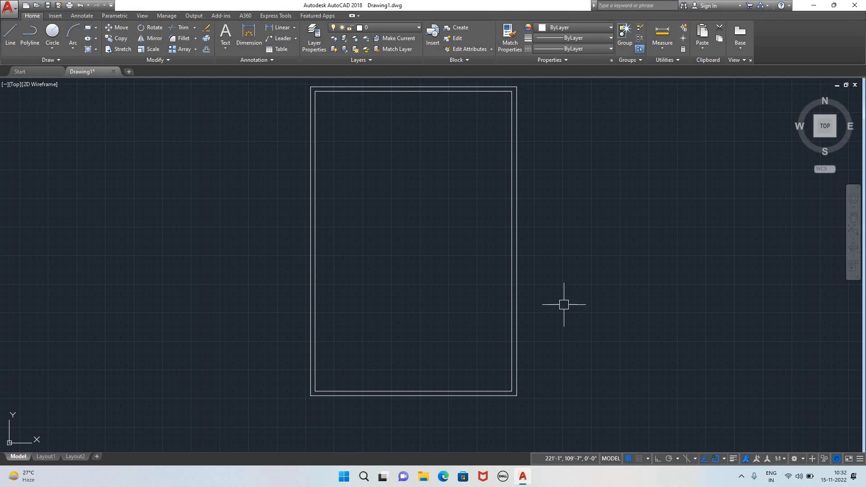
scroll(522, 296, up, 7)
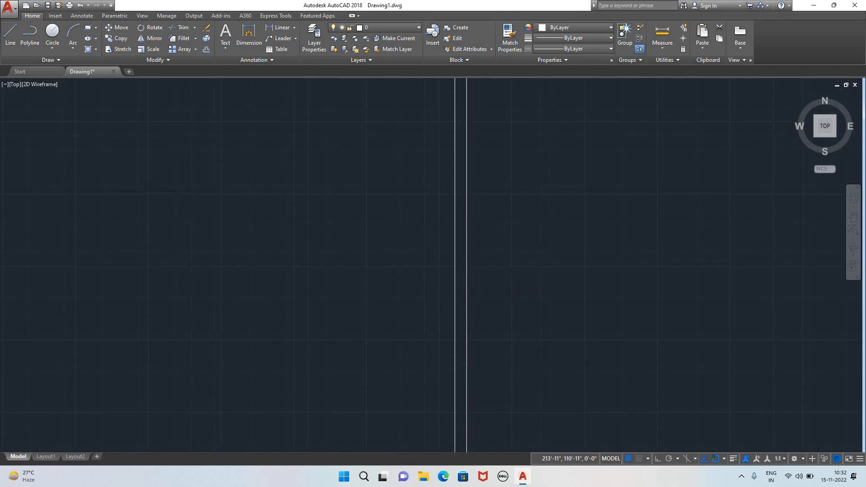
scroll(472, 298, down, 7)
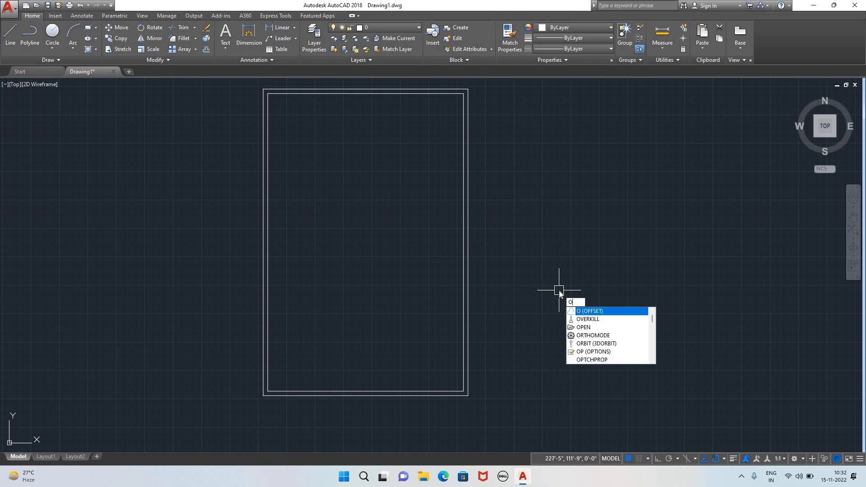
key(Return)
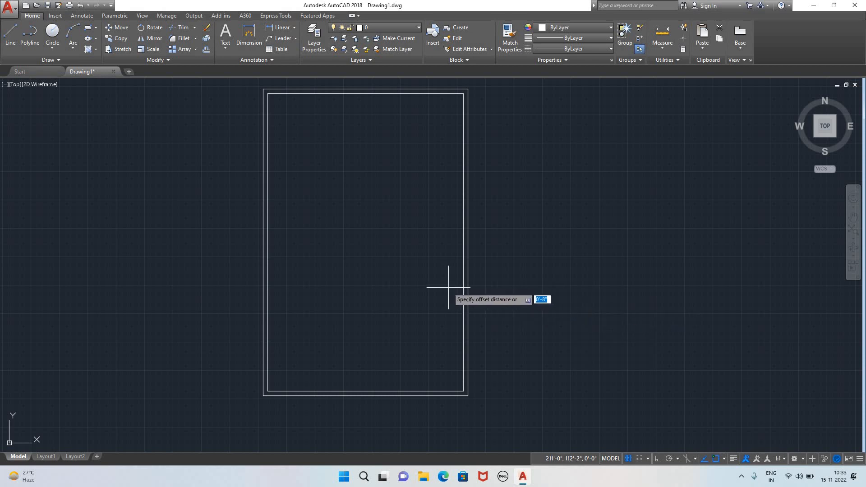
click(464, 292)
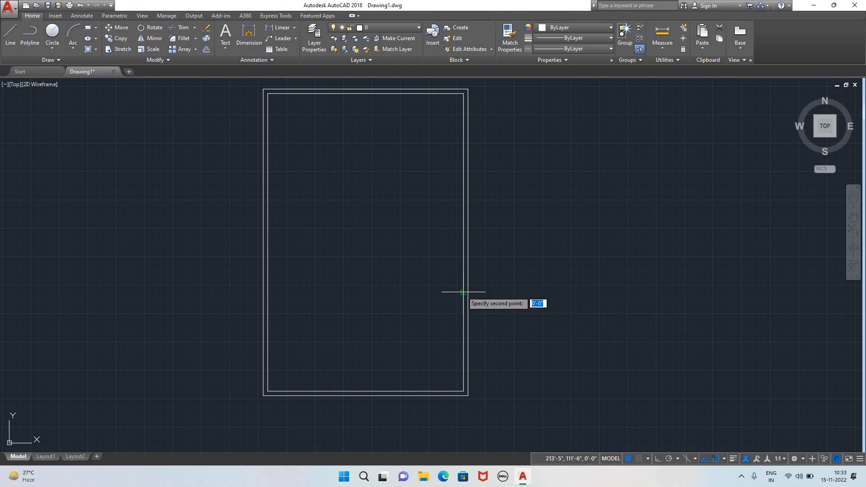
text(1)
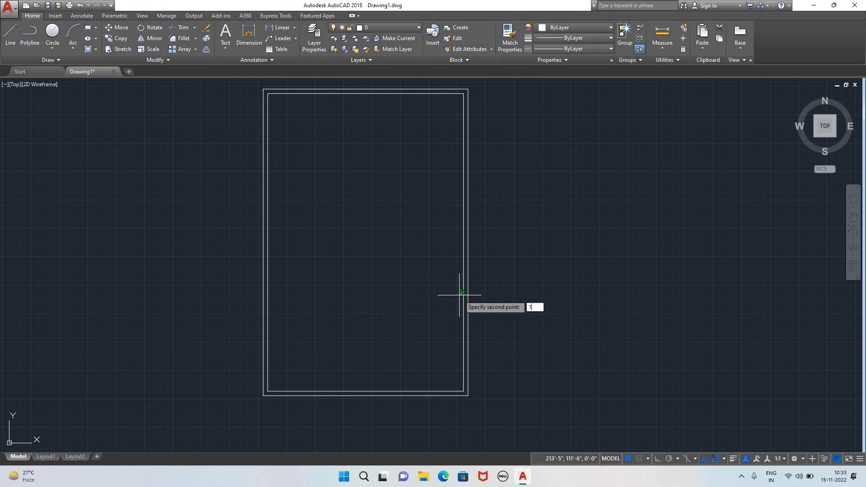
text(0')
key(Return)
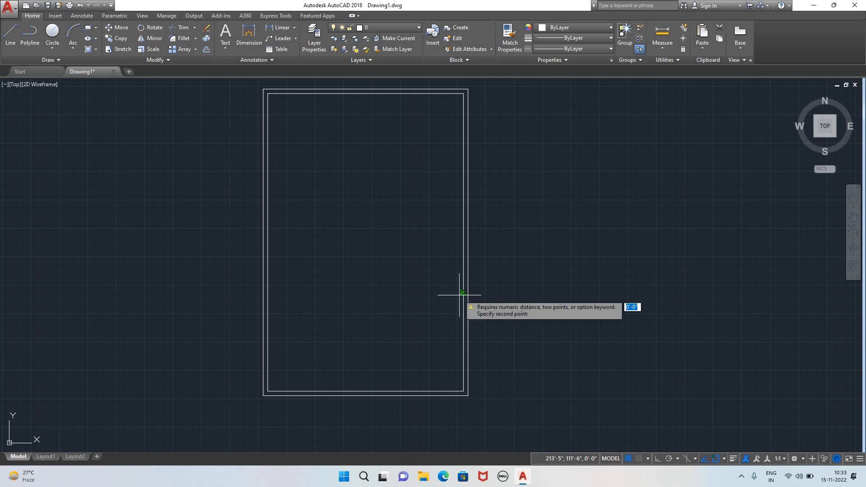
key(Escape)
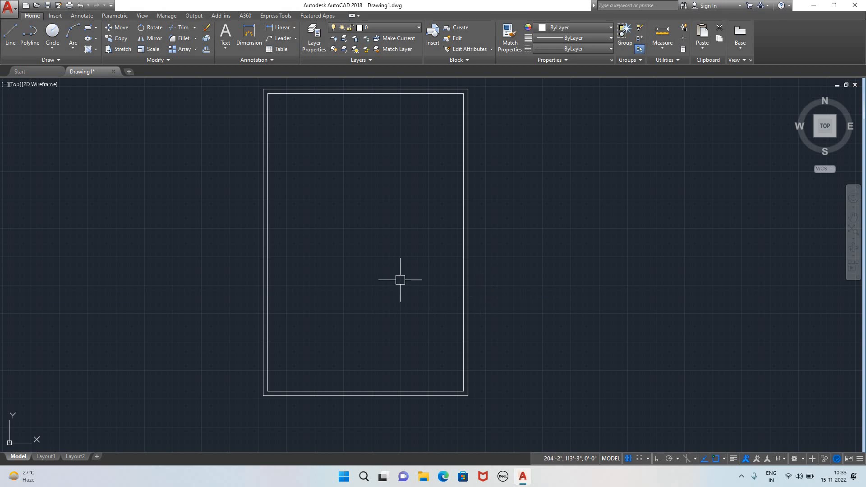
- Offset the inner line of the right wall 10' toward the inside of the plan
text(o)
key(Return)
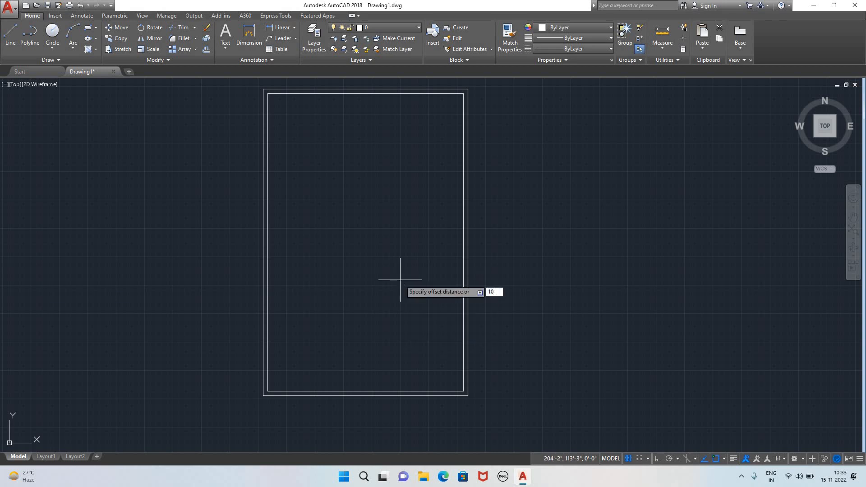
key(Return)
click(462, 288)
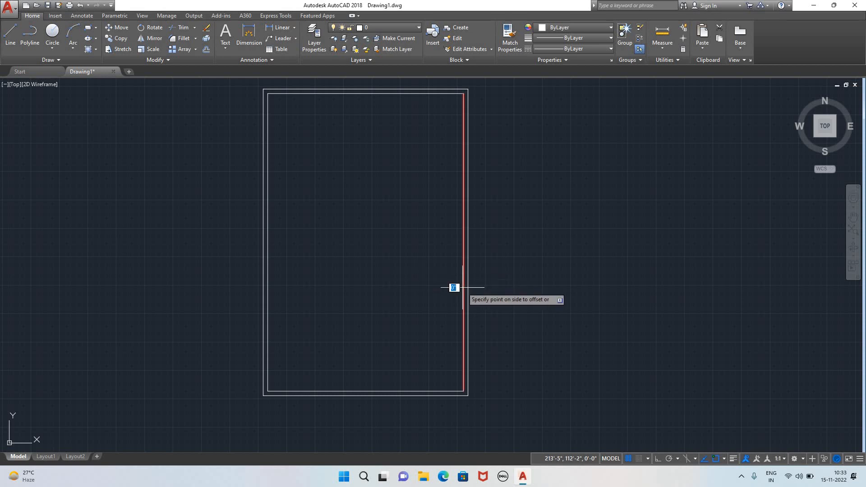
click(388, 286)
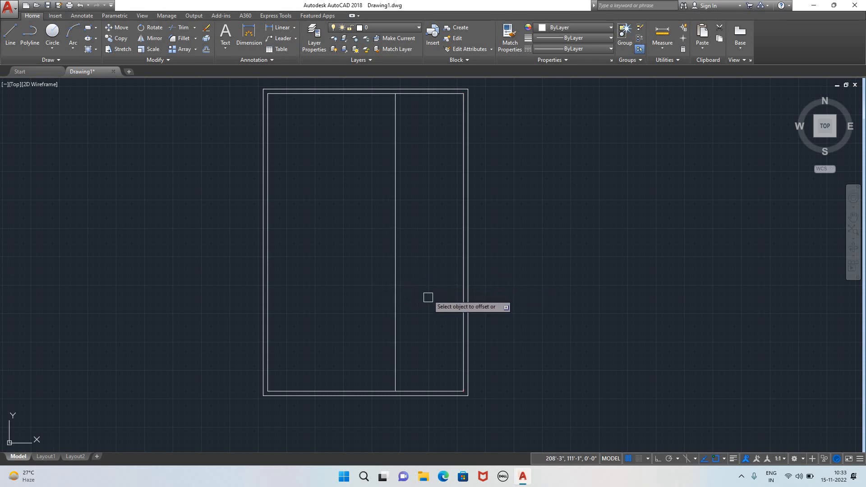
- Offset the inner line of the bottom wall upward by 15'
click(365, 390)
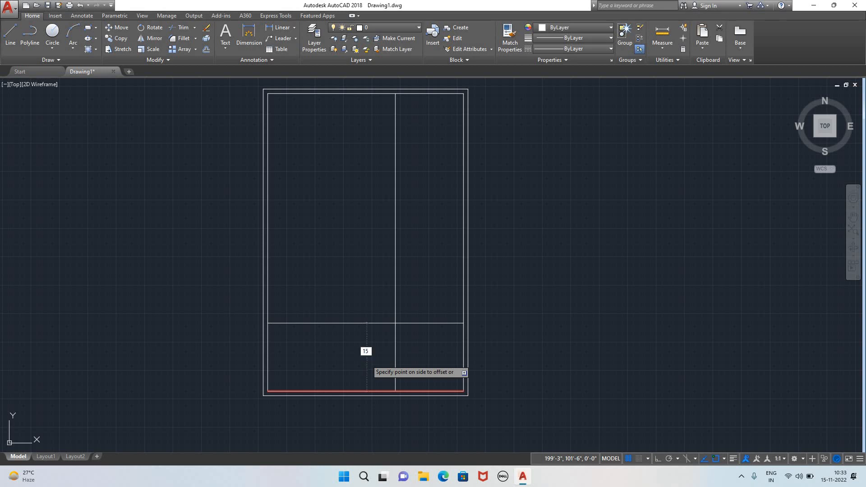
text(15')
key(Return)
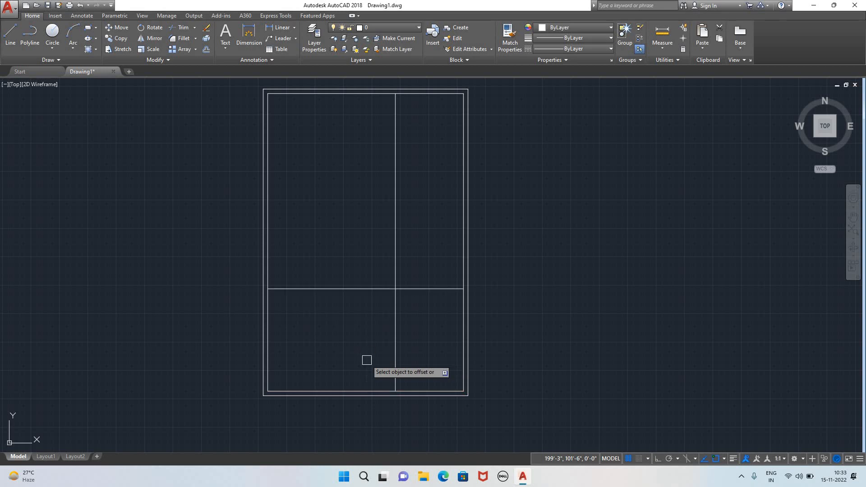
- Offset the horizontal partition line upward and the vertical partition line to the left by 4" each to give them wall thickness
click(413, 289)
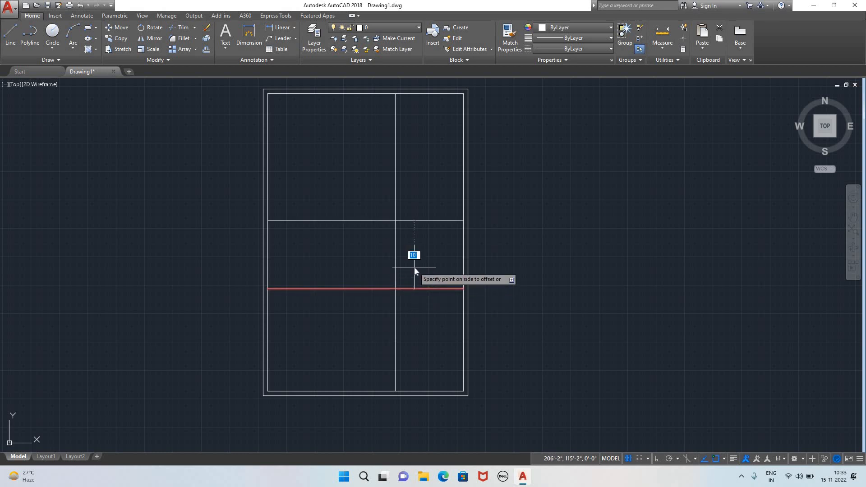
key(Return)
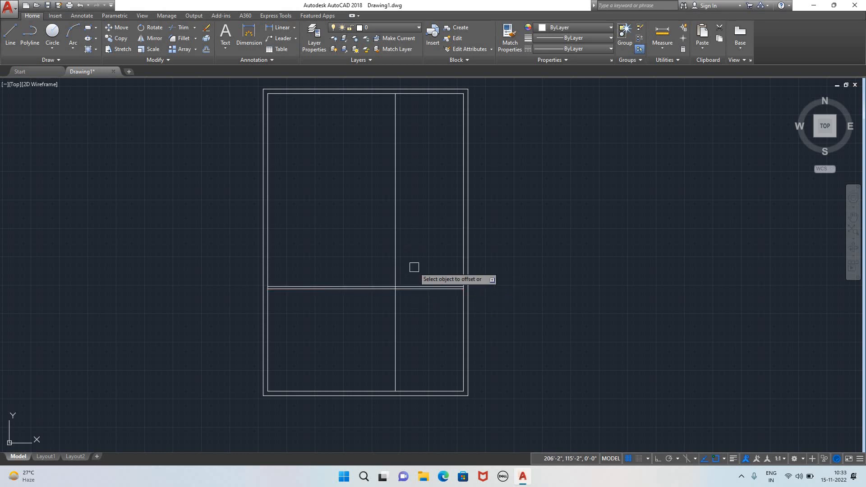
click(394, 337)
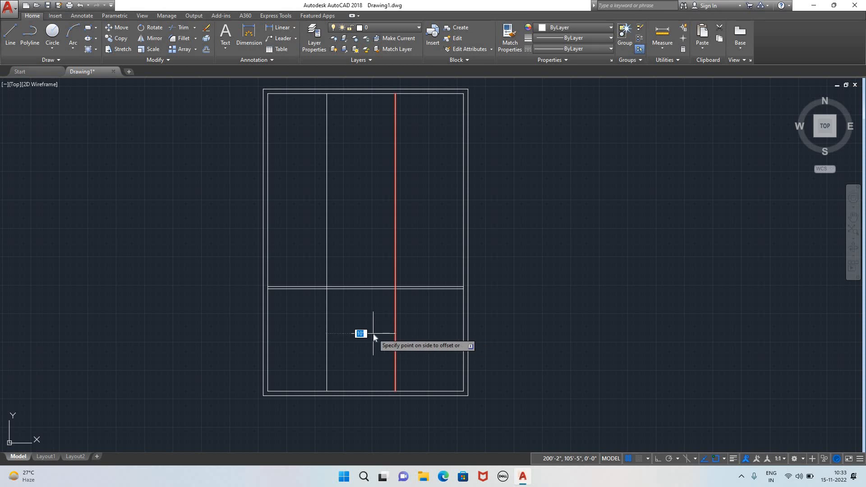
text(4)
key(Return)
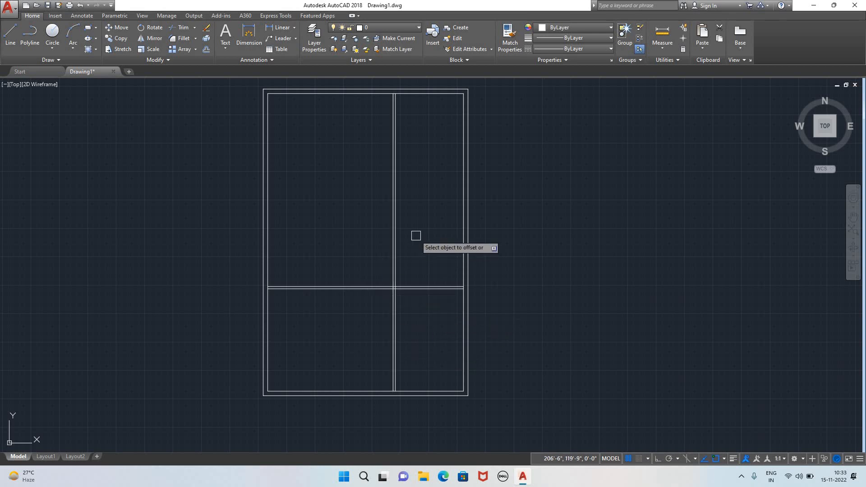
- Trim the vertical partition above the horizontal one and the horizontal partition left of the vertical one, leaving a bottom-right corner room
key(Escape)
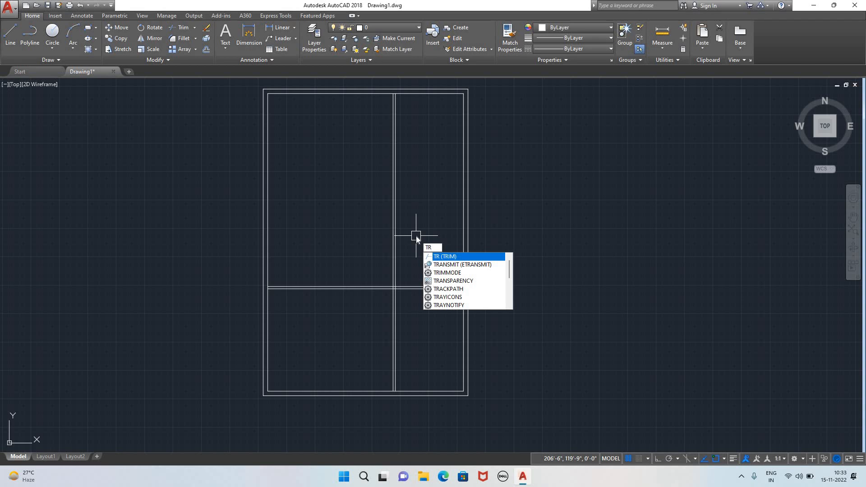
key(Return)
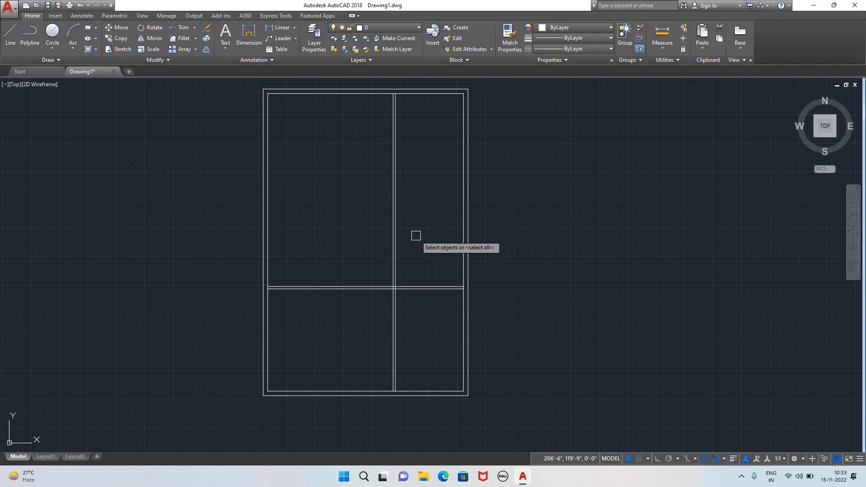
key(Return)
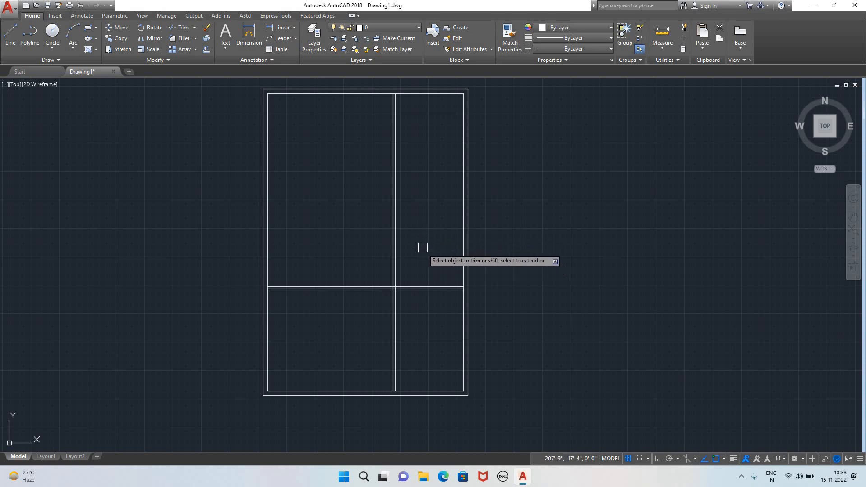
click(423, 246)
click(361, 231)
click(336, 235)
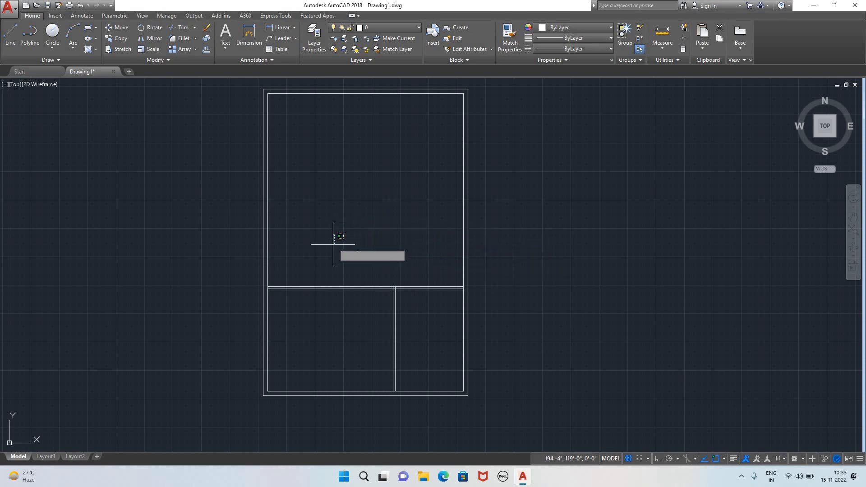
click(340, 317)
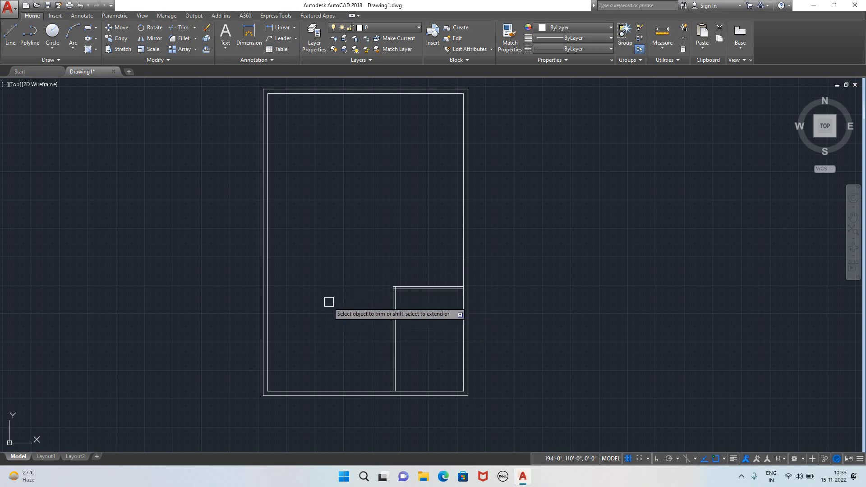
key(Escape)
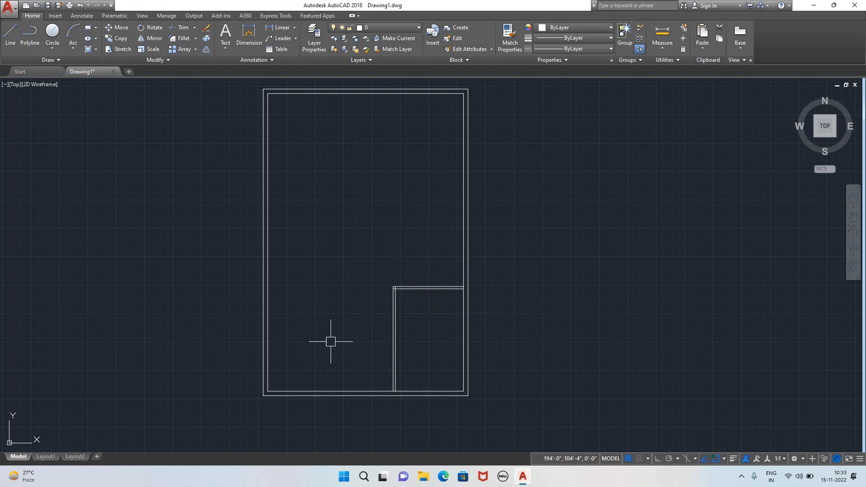
scroll(427, 352, down, 4)
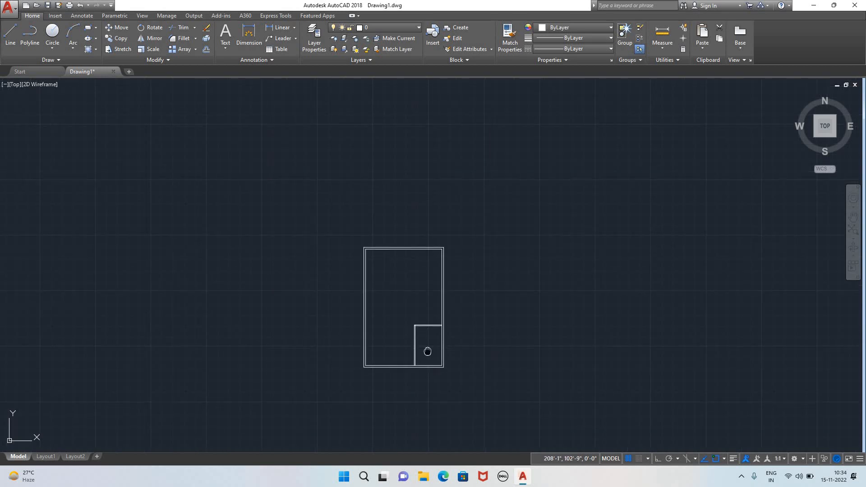
middle_drag(426, 352, 364, 244)
scroll(363, 244, up, 5)
scroll(364, 244, down, 1)
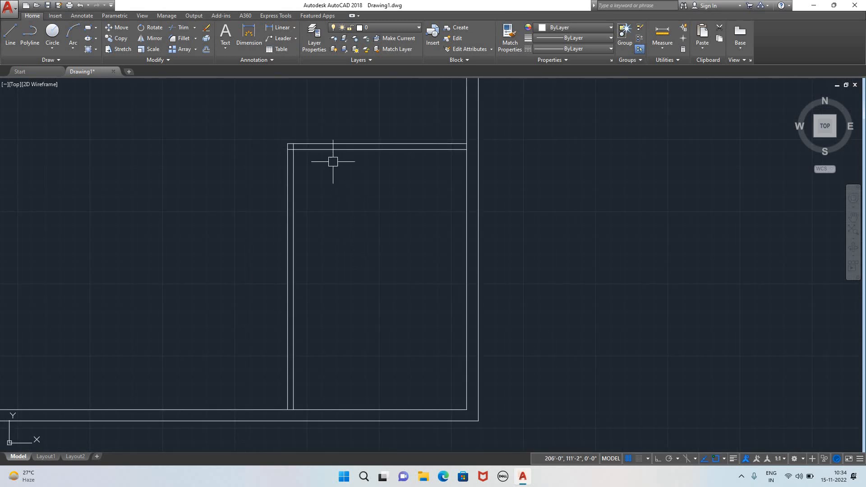
- Measure the corner room's width with and without its partition wall, and its length along the vertical partition
middle_drag(332, 167, 318, 259)
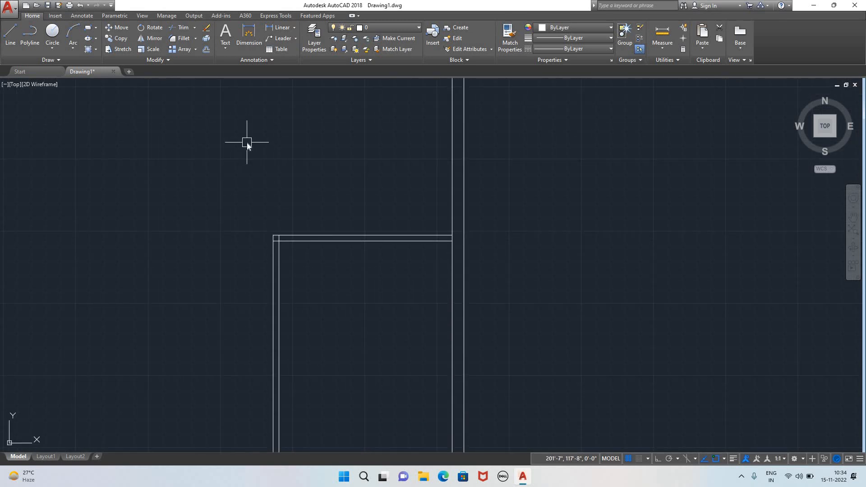
text(di)
key(Return)
click(273, 235)
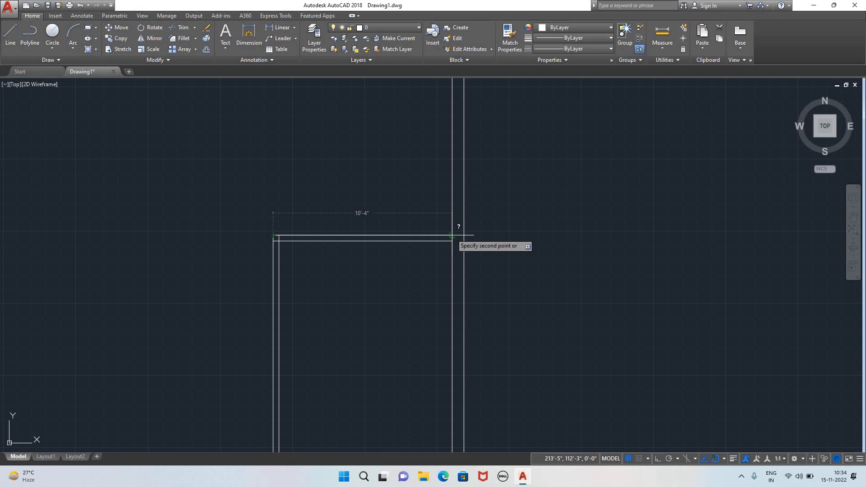
key(Escape)
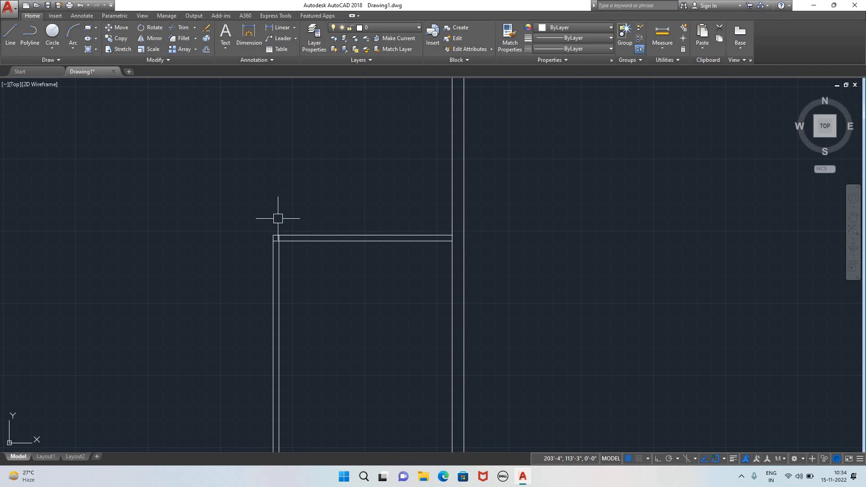
key(Return)
click(278, 234)
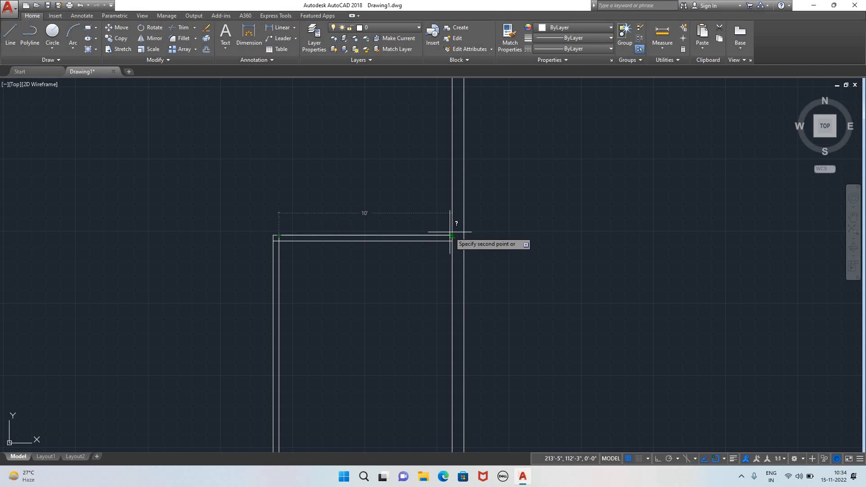
scroll(252, 300, down, 5)
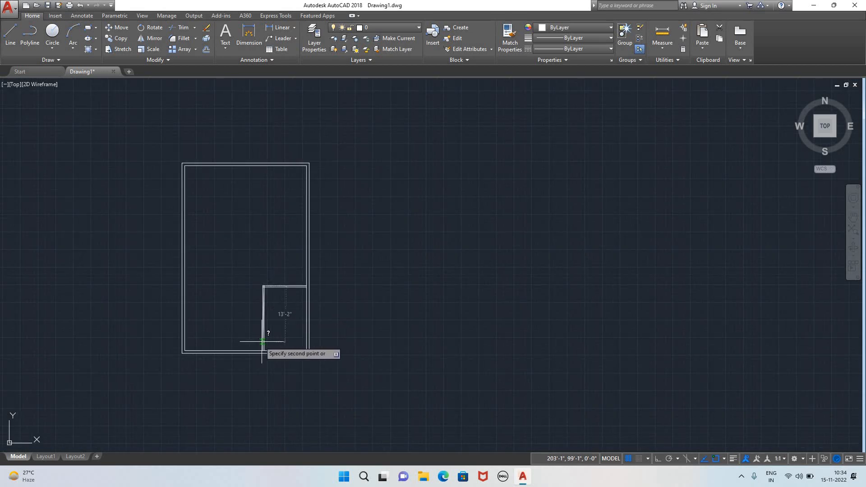
scroll(262, 341, up, 4)
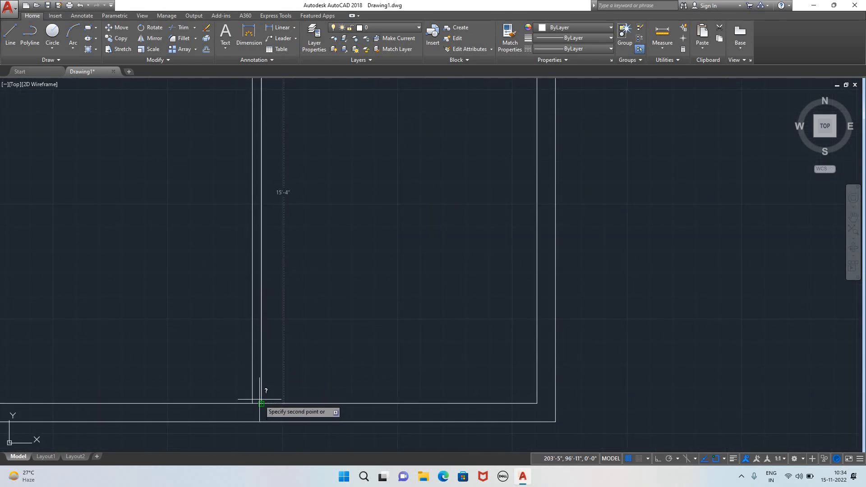
key(Escape)
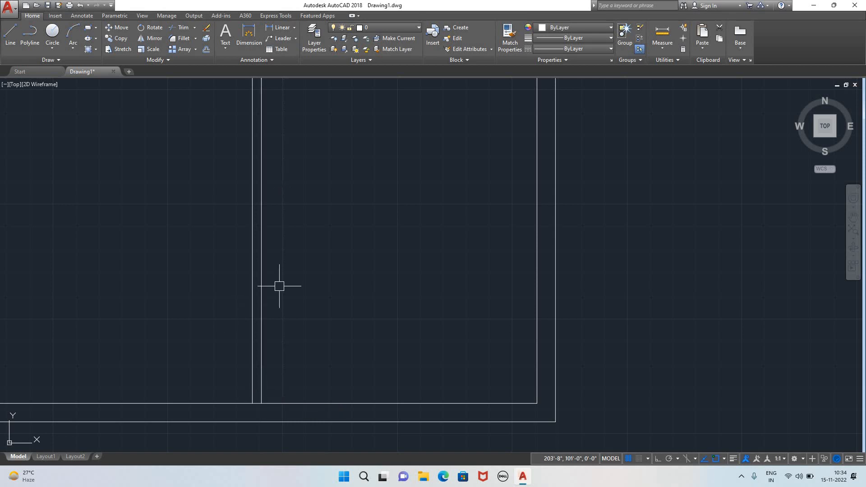
- Extend both lines of the vertical partition down through the bottom wall to its outer line
scroll(337, 263, down, 6)
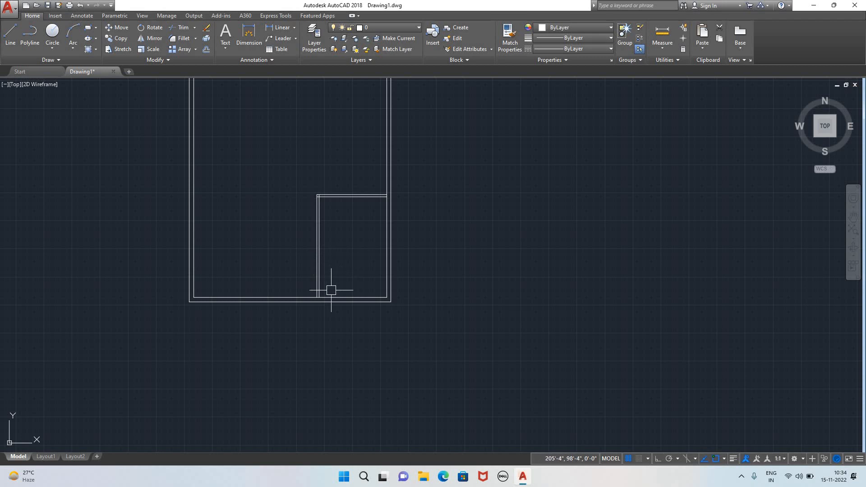
scroll(323, 281, up, 4)
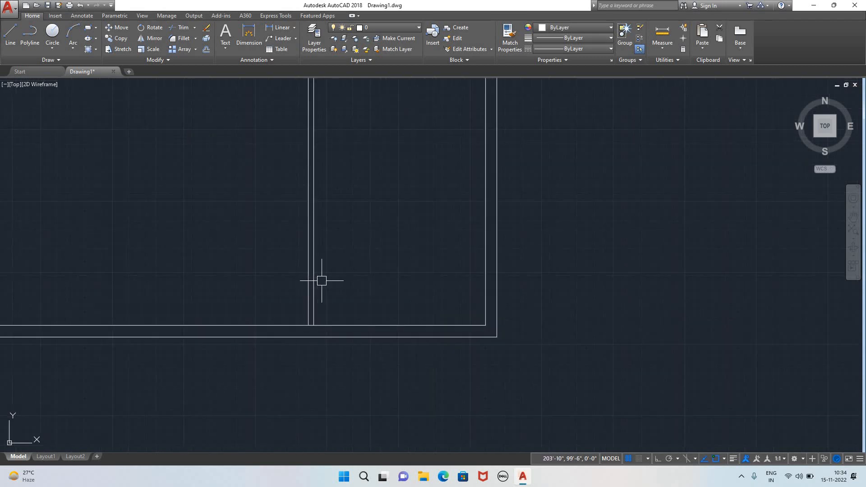
scroll(288, 332, up, 4)
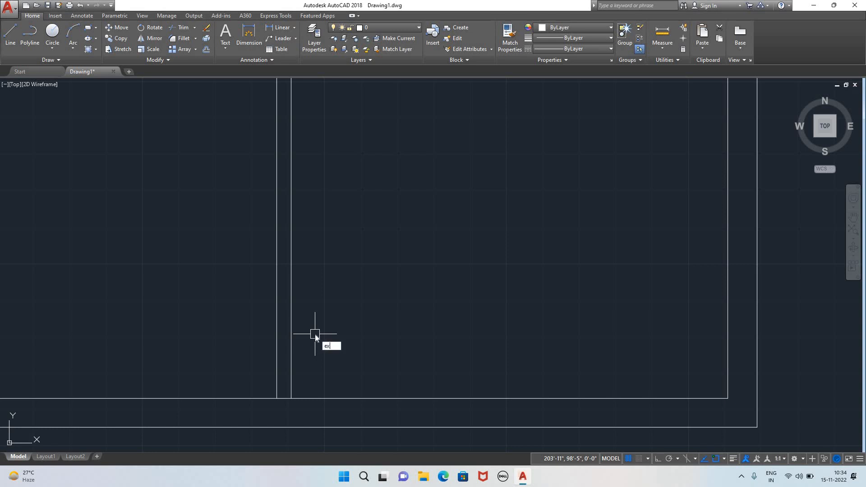
key(Return)
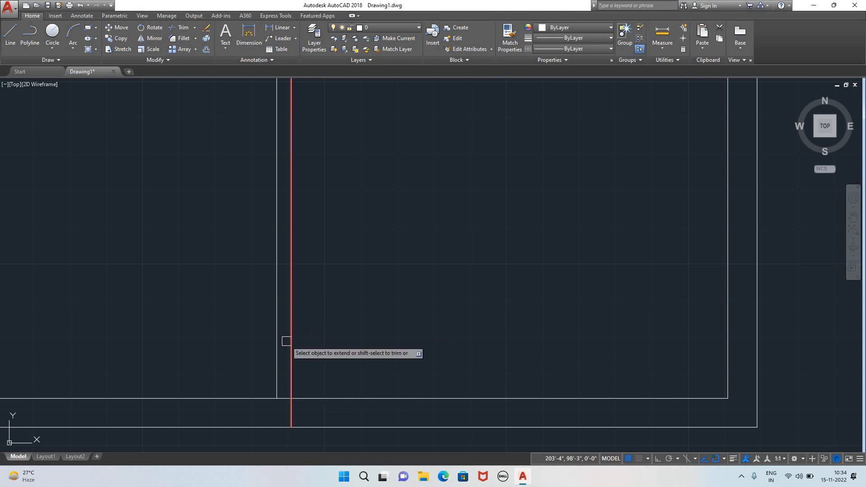
click(277, 343)
scroll(342, 330, down, 6)
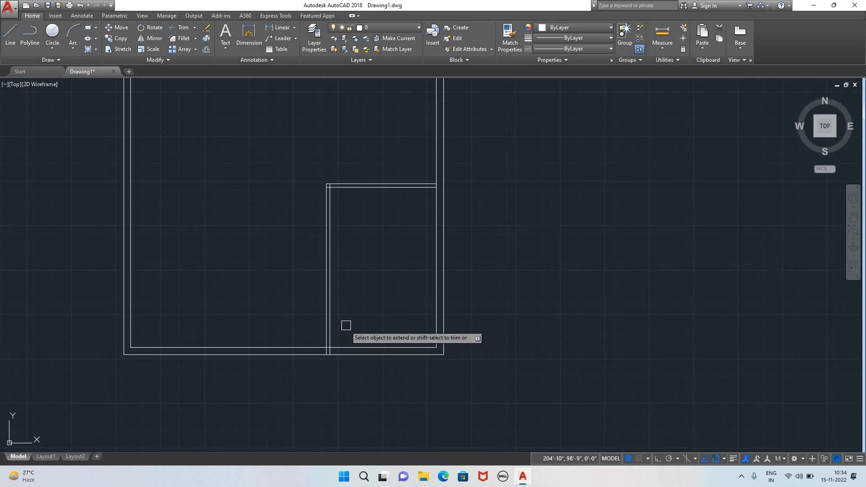
scroll(243, 273, down, 2)
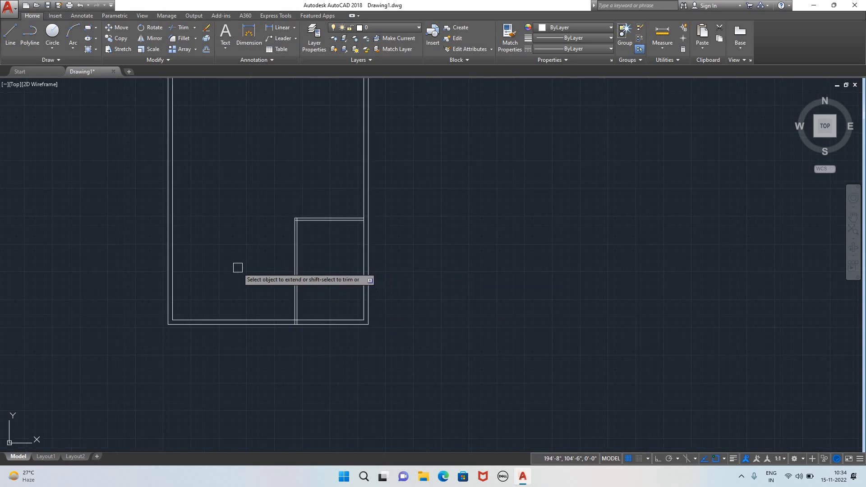
scroll(220, 263, down, 2)
middle_drag(219, 261, 285, 238)
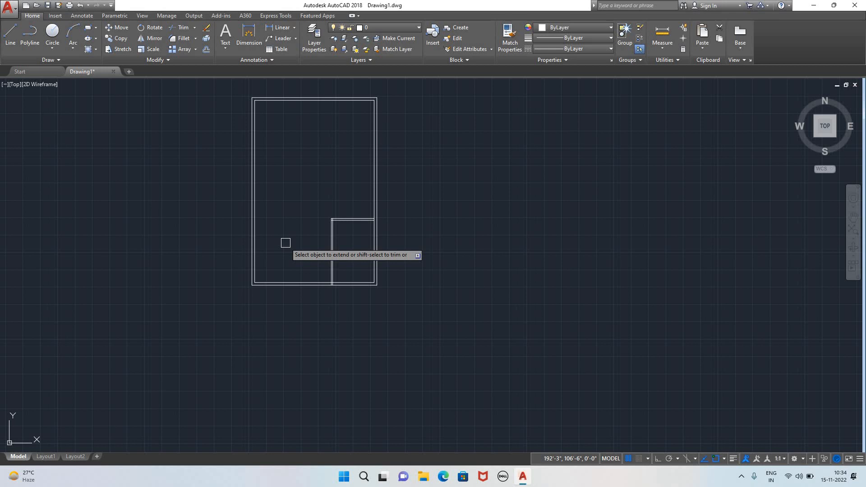
scroll(286, 243, down, 2)
middle_click(287, 242)
middle_click(286, 242)
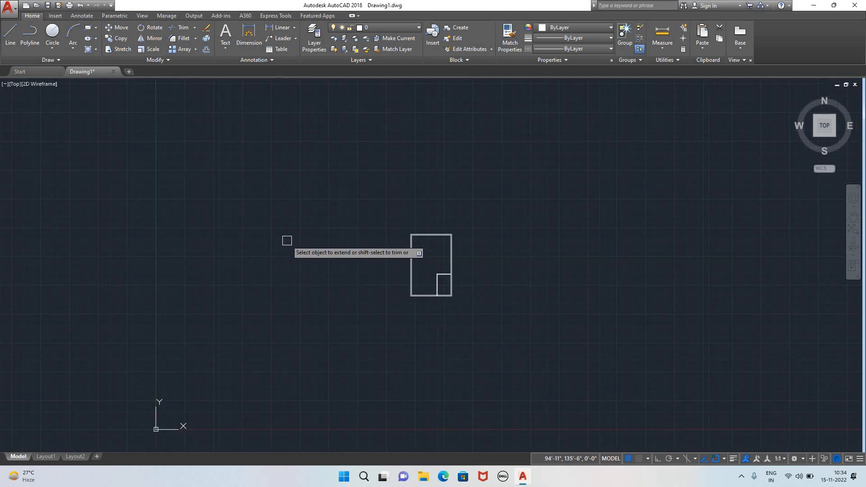
scroll(286, 241, up, 2)
scroll(500, 286, up, 4)
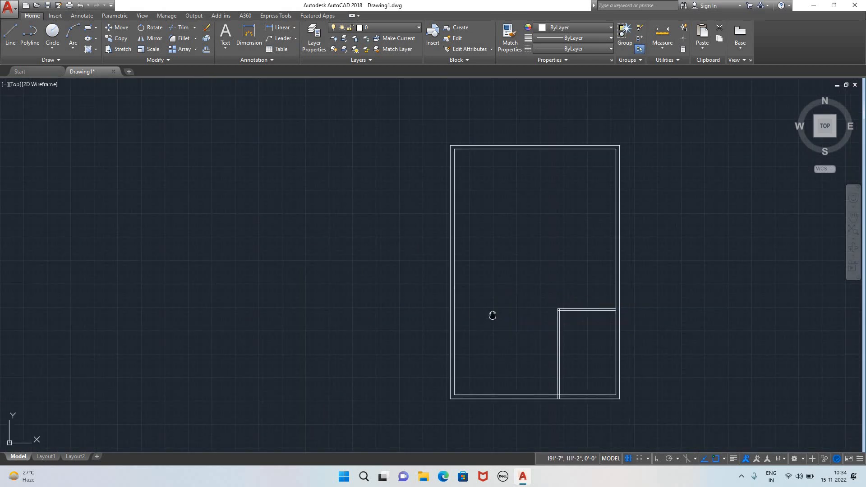
- Measure the open area beside the corner room, along the bottom wall's inner line and up the left wall
middle_drag(493, 313, 325, 243)
scroll(343, 270, up, 2)
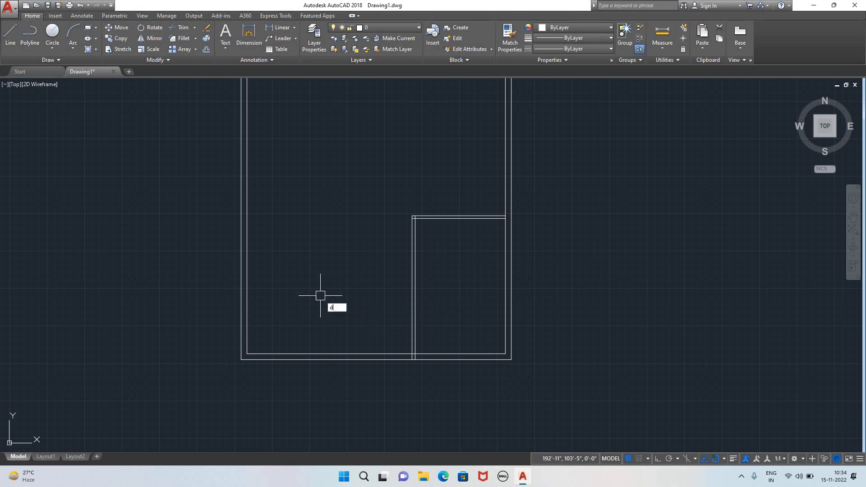
text(i)
key(Return)
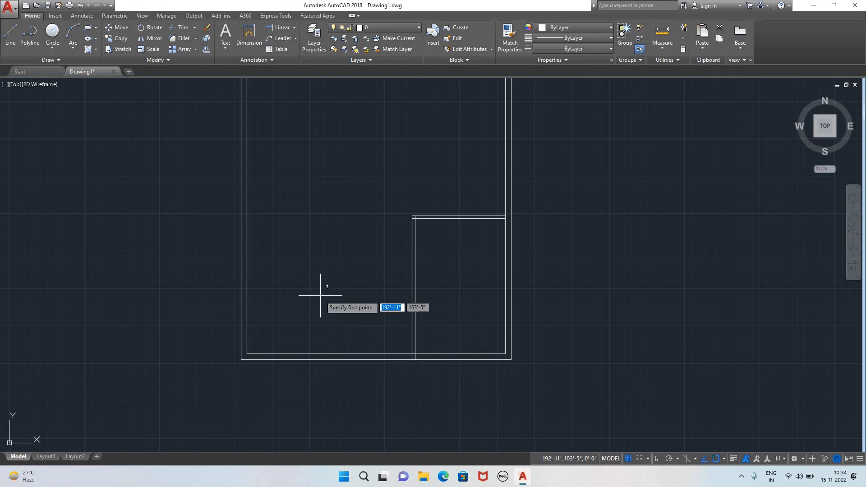
click(247, 354)
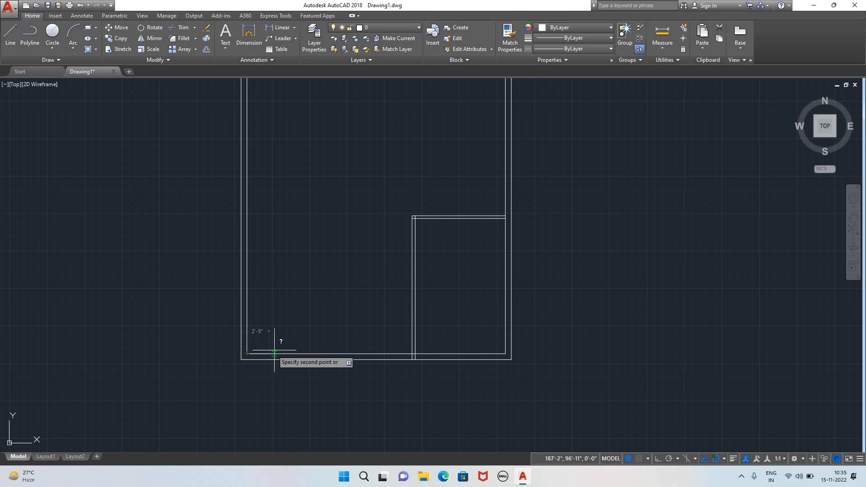
click(411, 354)
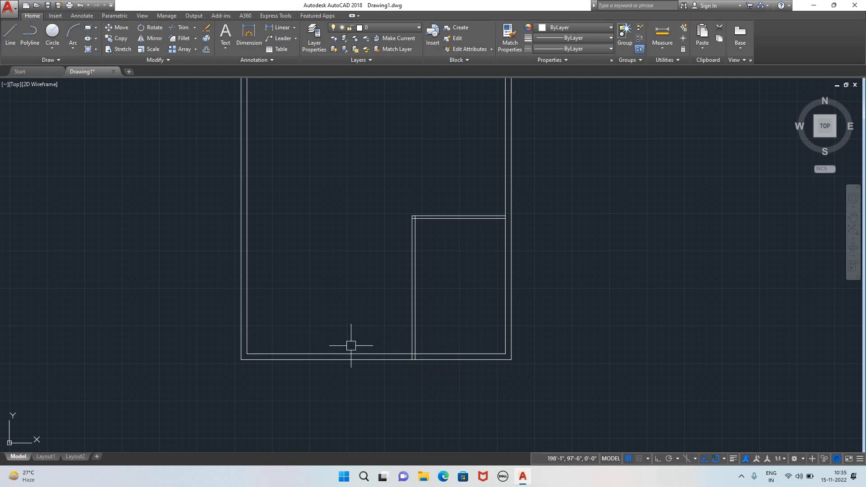
key(Return)
click(247, 354)
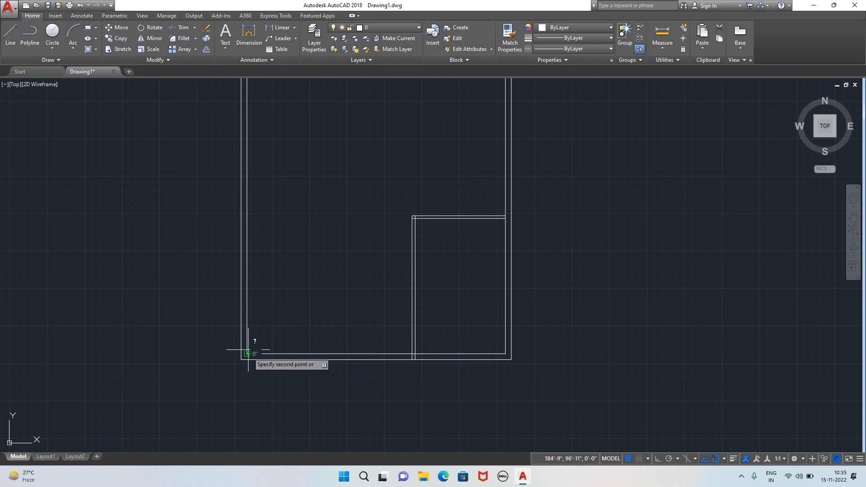
click(242, 220)
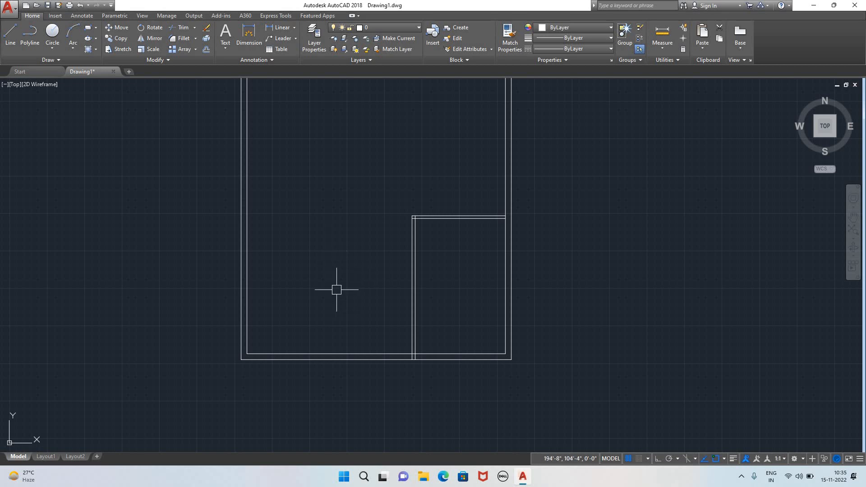
- Offset the left line of the vertical partition 3' to the left
click(412, 294)
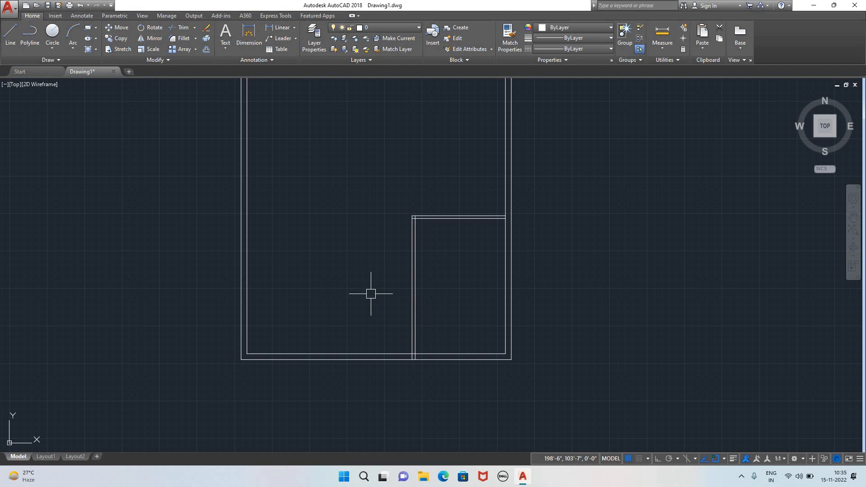
text(O)
key(Return)
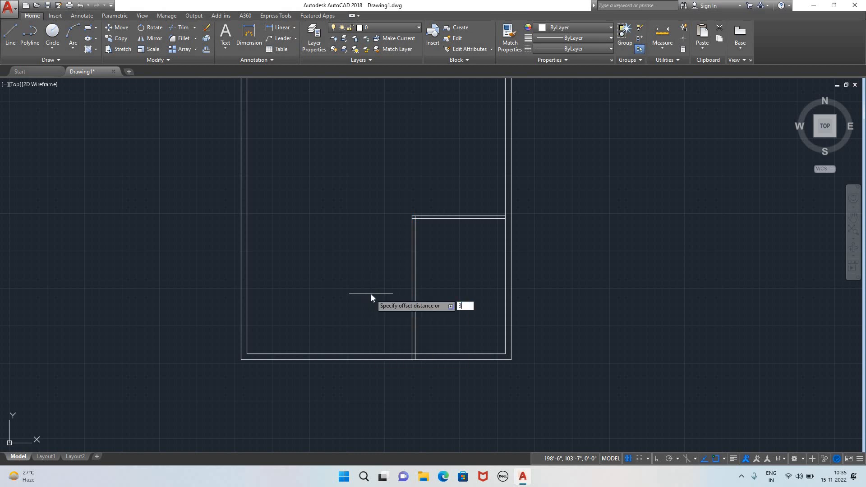
text(3)
key(Return)
click(413, 303)
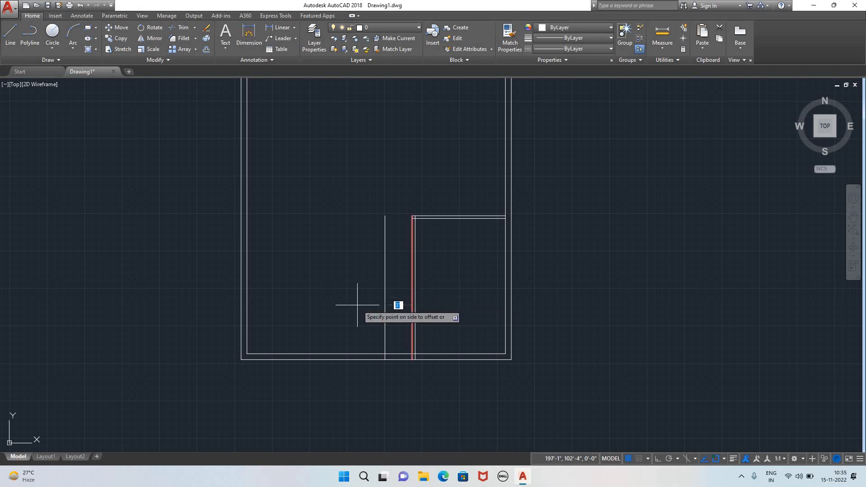
click(357, 305)
- Offset the new vertical line to the left by 4" to give the second partition its wall thickness
scroll(393, 327, up, 2)
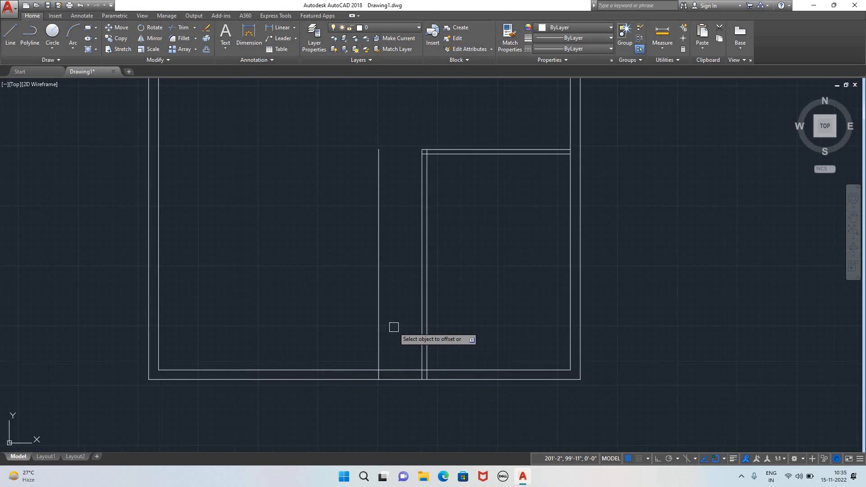
scroll(394, 327, down, 2)
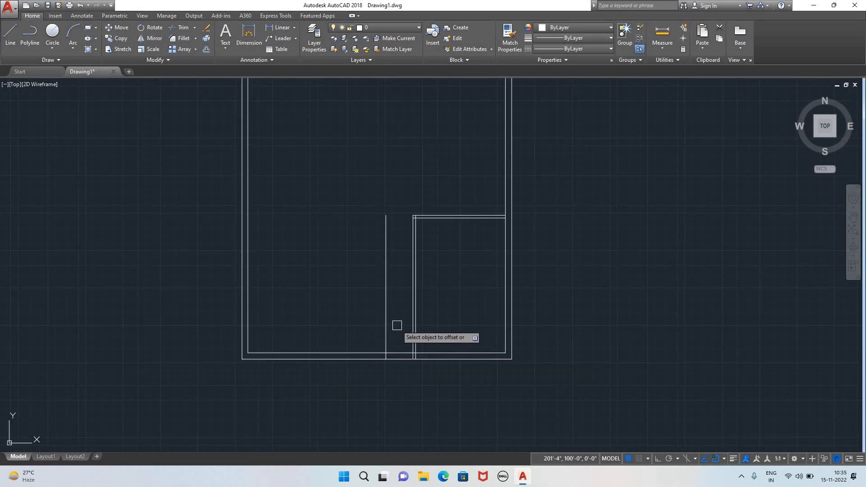
click(387, 290)
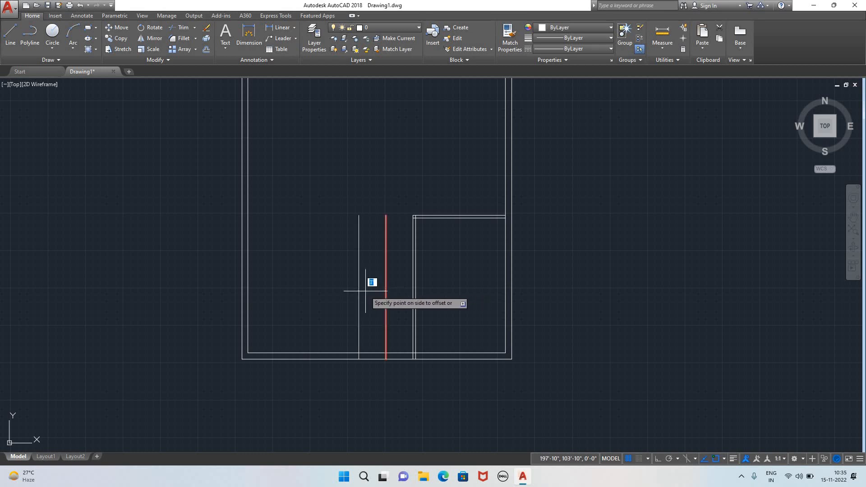
click(365, 291)
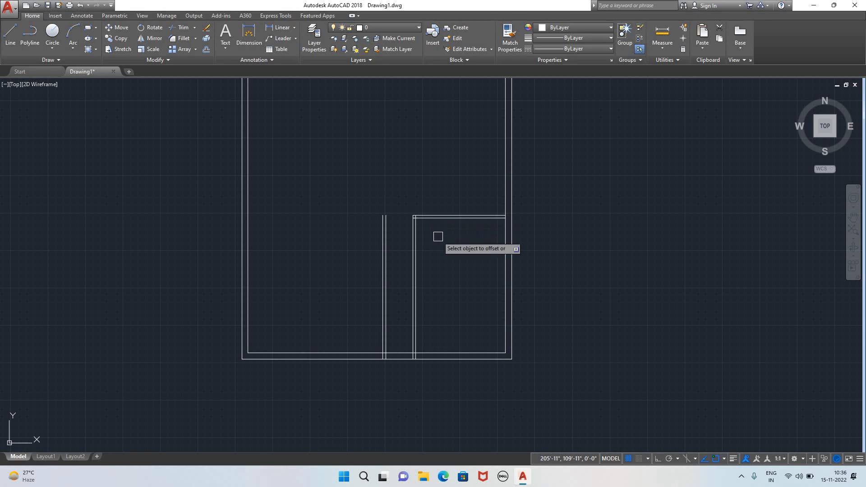
key(Escape)
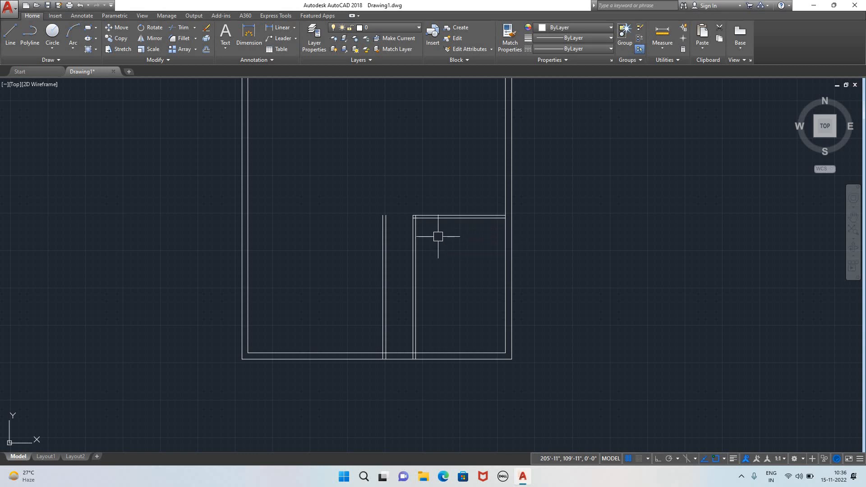
- Extend both lines of the corner room's horizontal partition left to the outer line of the second vertical partition
text(ex)
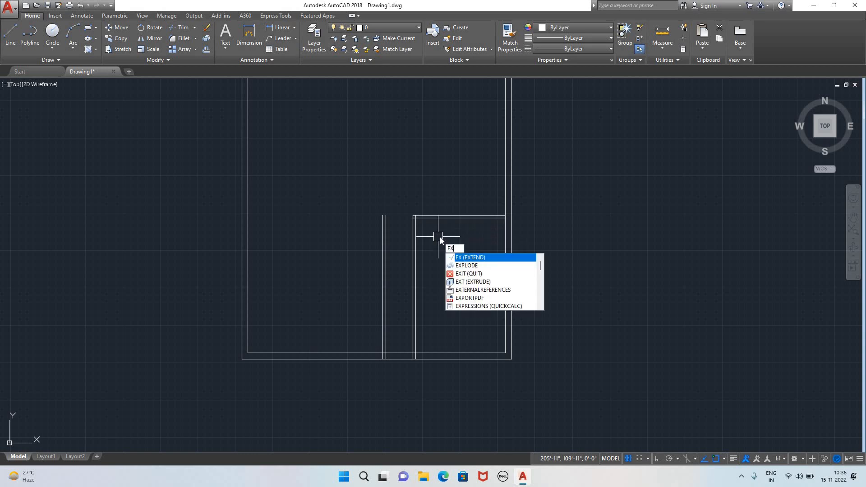
click(469, 258)
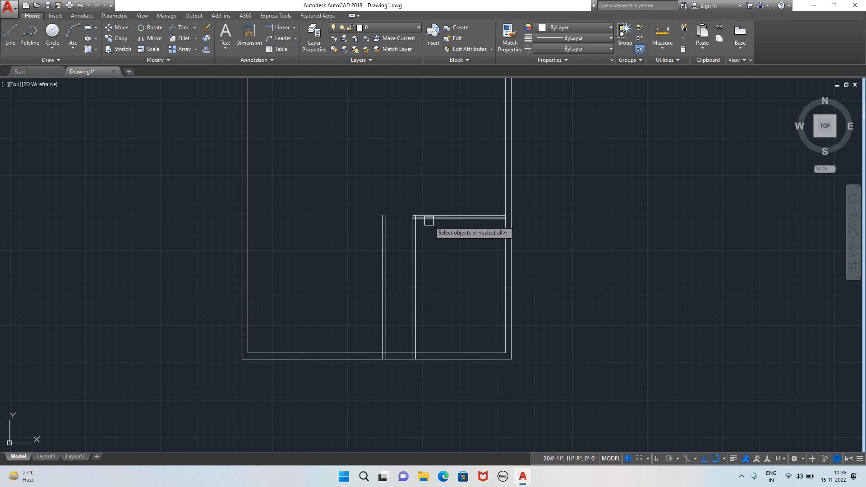
scroll(426, 218, up, 6)
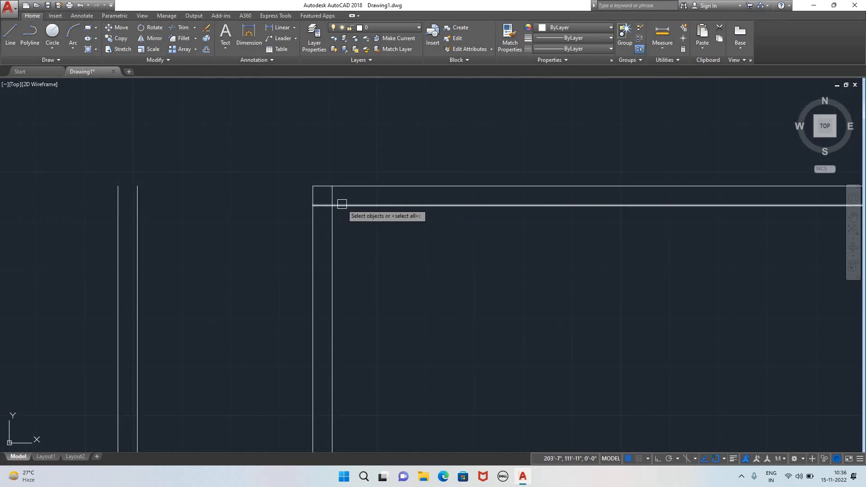
key(Return)
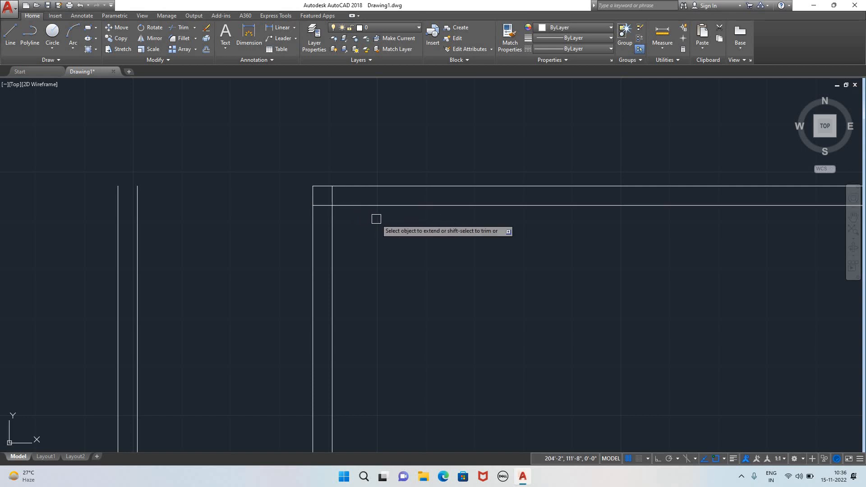
click(362, 187)
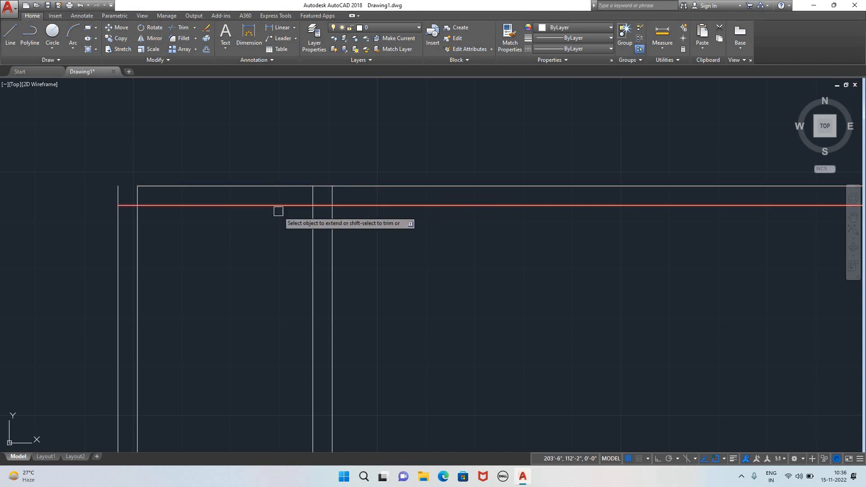
click(169, 205)
click(168, 186)
- Examine the corner where the extended horizontal partition meets the second vertical partition
scroll(186, 262, down, 5)
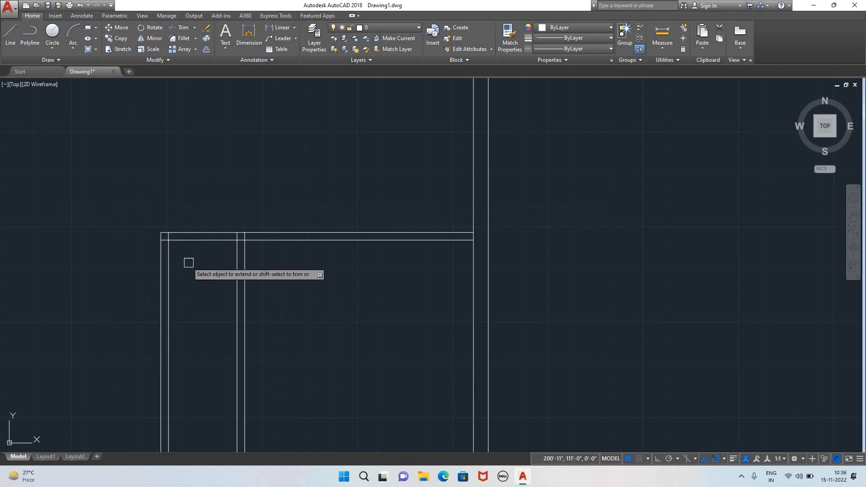
middle_drag(258, 319, 345, 257)
scroll(234, 238, up, 4)
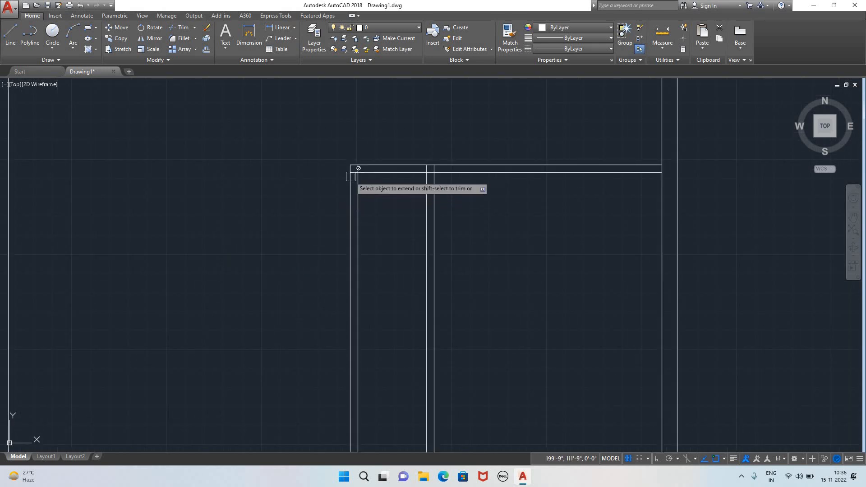
scroll(353, 175, up, 5)
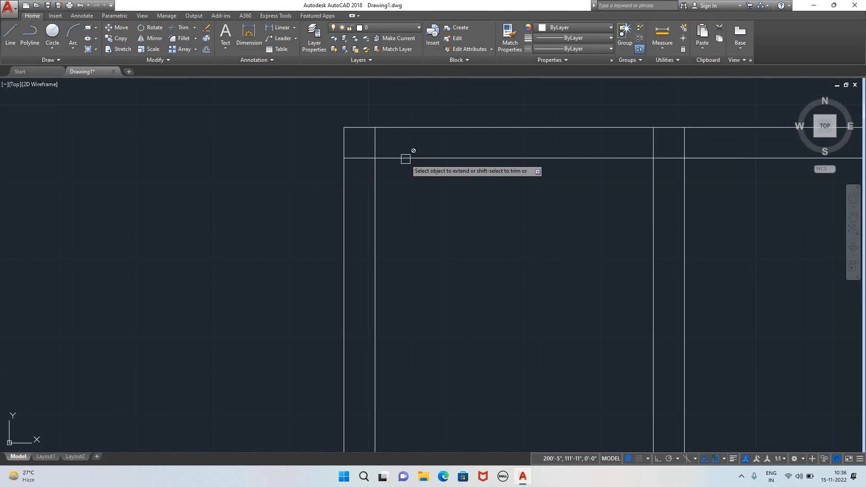
scroll(393, 159, down, 5)
scroll(403, 217, up, 6)
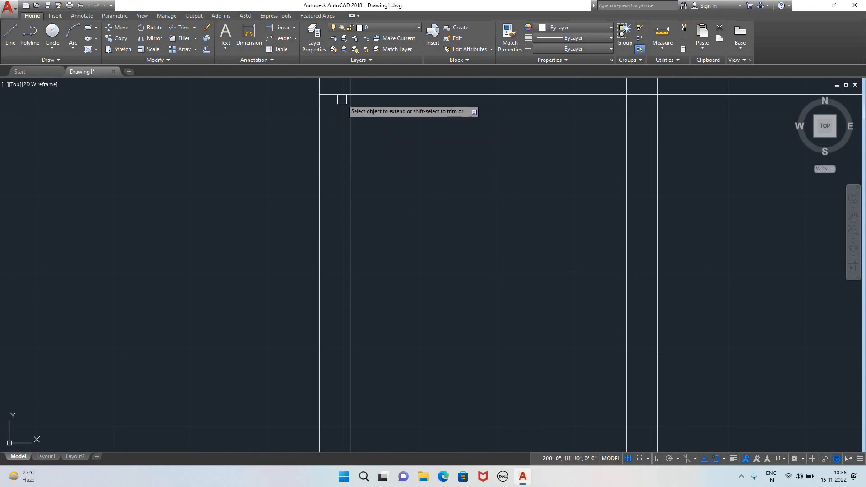
scroll(403, 161, up, 4)
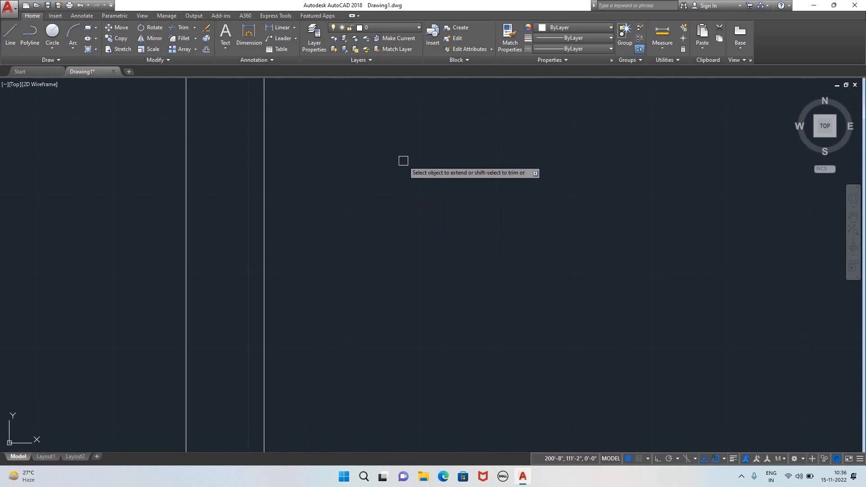
scroll(403, 161, down, 6)
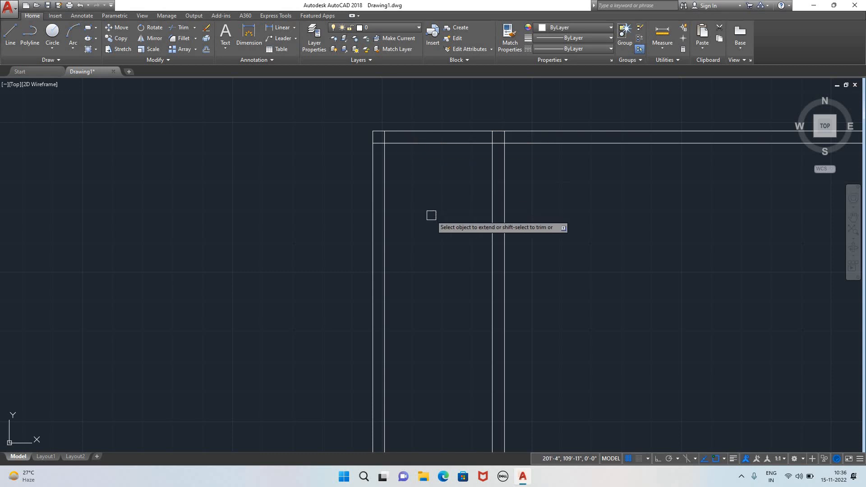
key(Escape)
- Extend both lines of the horizontal partition farther left to the inner line of the left outer wall
text(ex)
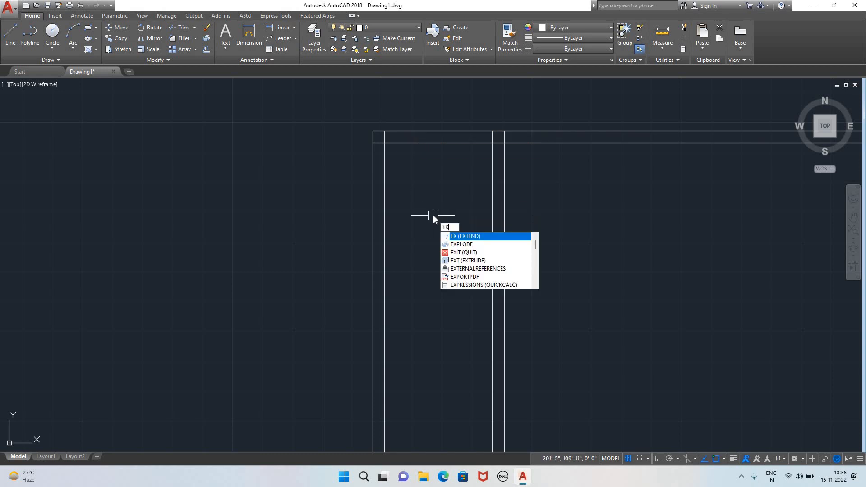
key(Return)
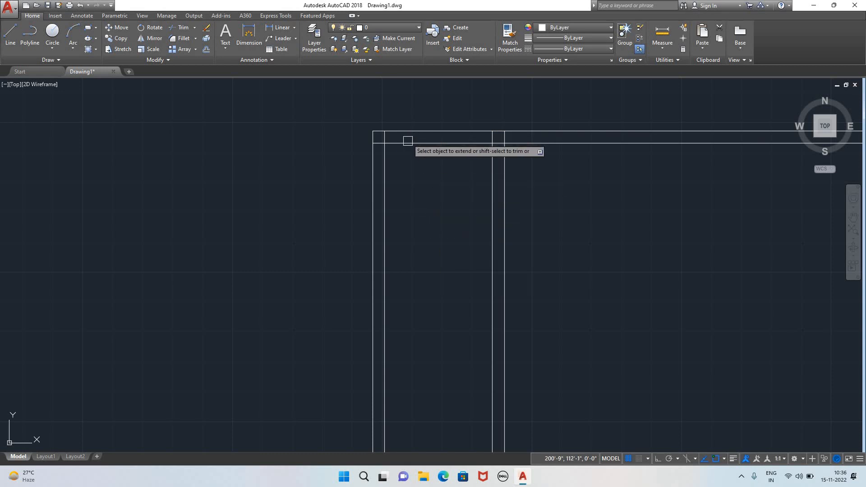
click(423, 226)
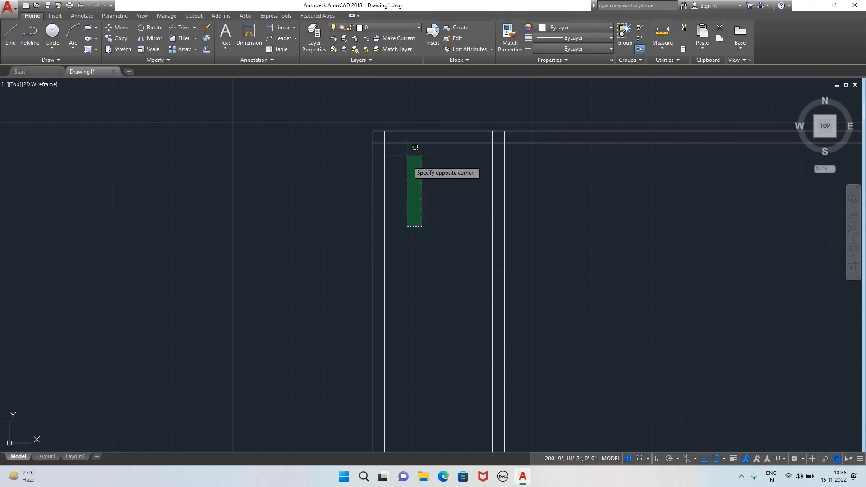
click(405, 93)
click(417, 213)
click(397, 119)
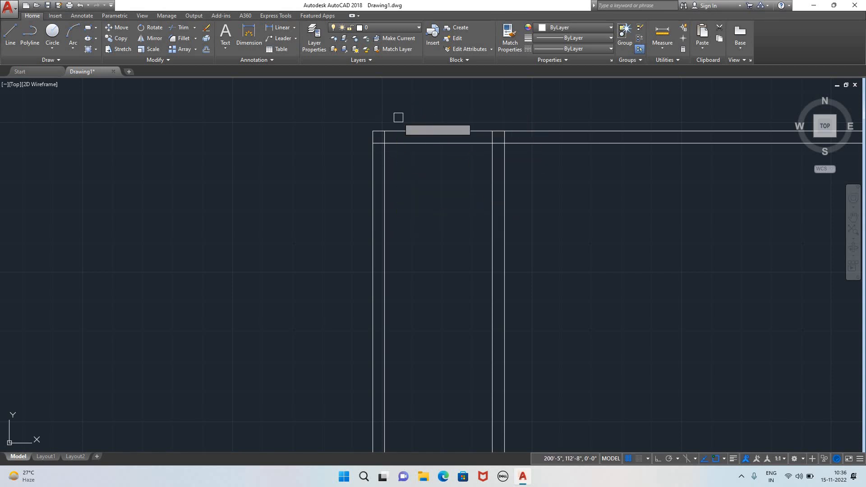
scroll(426, 245, down, 4)
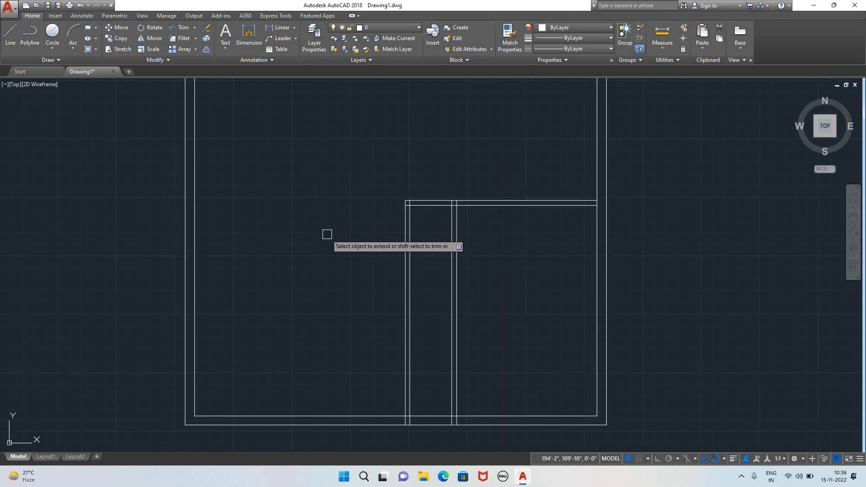
scroll(330, 233, up, 2)
scroll(338, 230, down, 4)
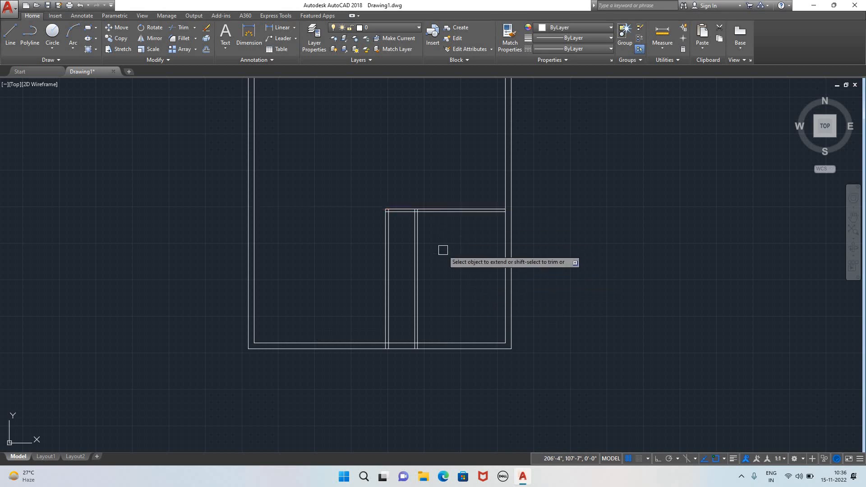
click(438, 208)
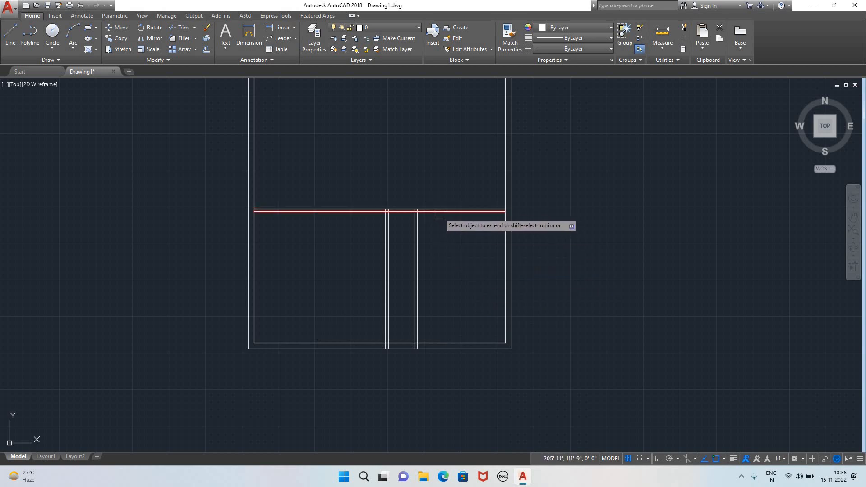
click(440, 212)
scroll(318, 229, up, 2)
scroll(318, 230, up, 2)
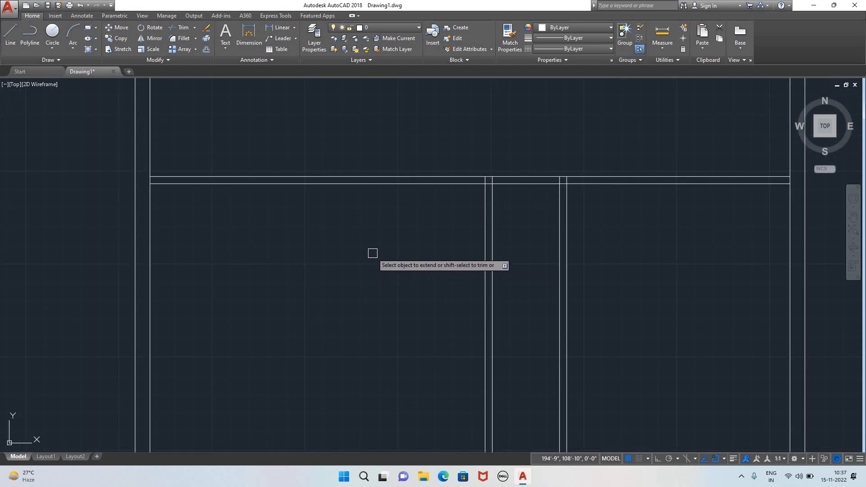
scroll(360, 246, down, 4)
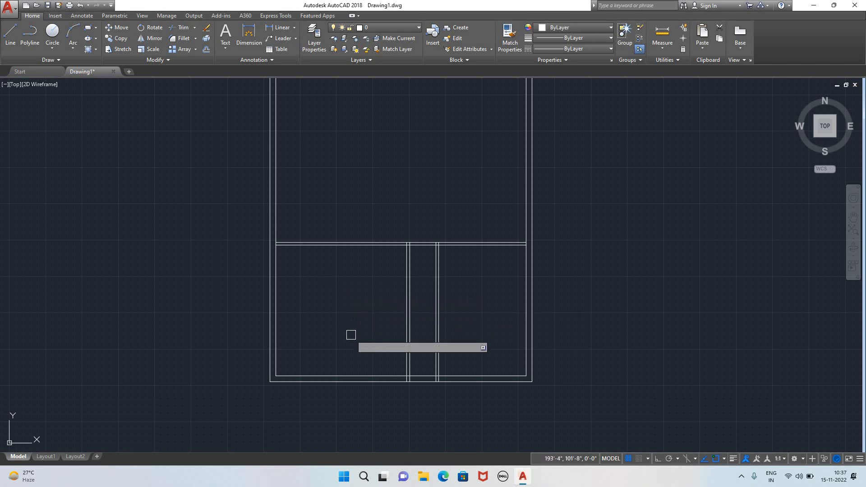
key(Escape)
- Measure the left room along the bottom wall's inner line and up the left wall to the horizontal partition
text(d)
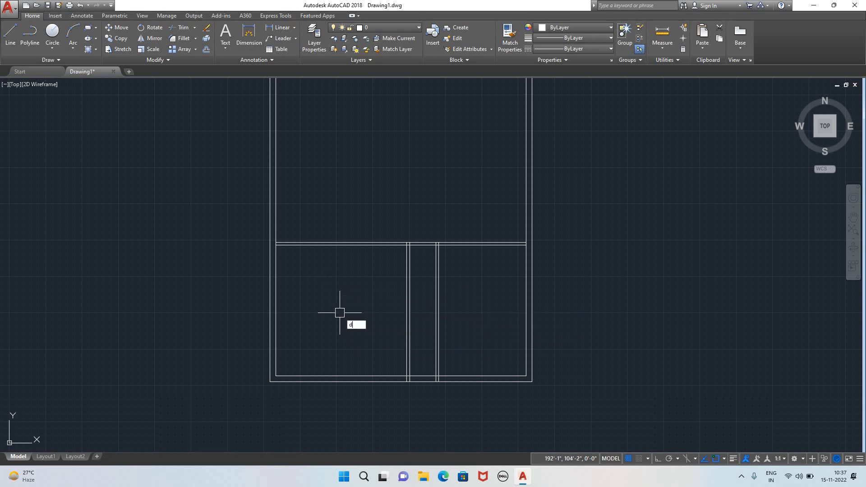
text(i)
key(Return)
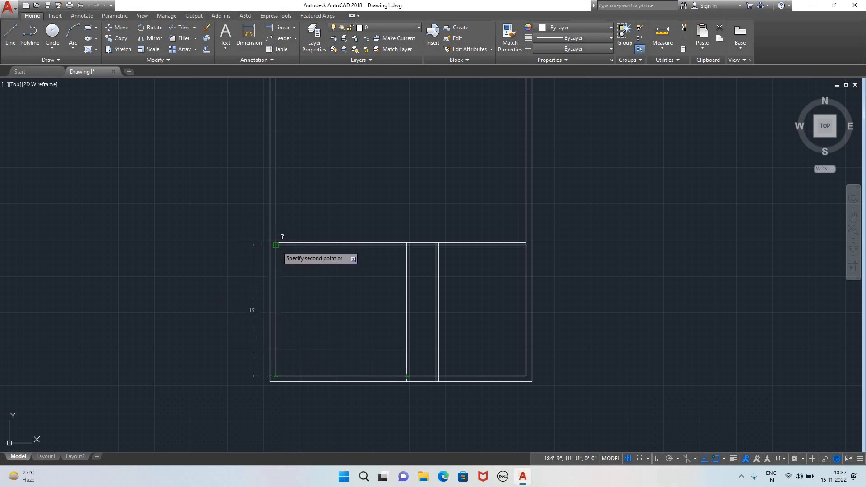
click(276, 245)
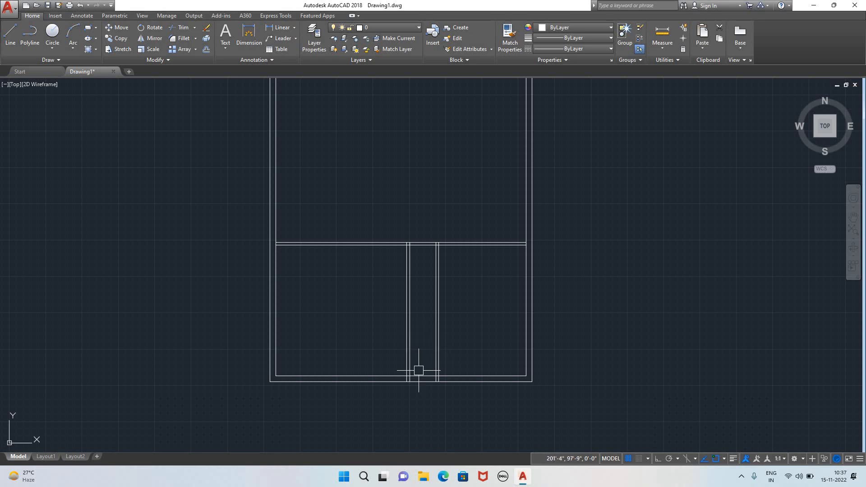
- Trim away both bottom wall lines between the two vertical partitions to open the narrow space
scroll(422, 390, up, 6)
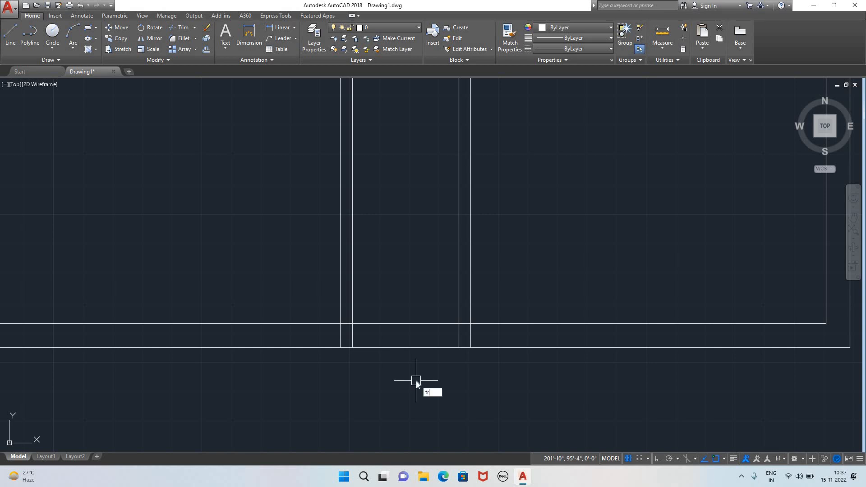
key(Return)
key(Return)
drag(400, 350, 394, 297)
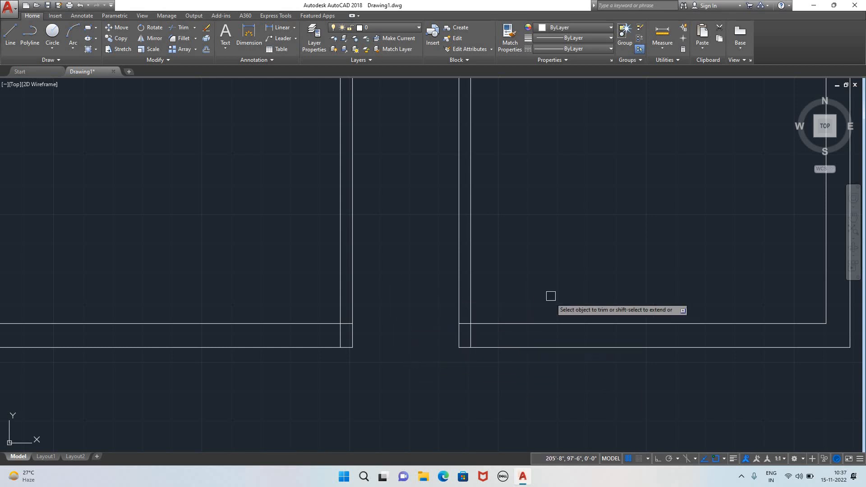
click(516, 365)
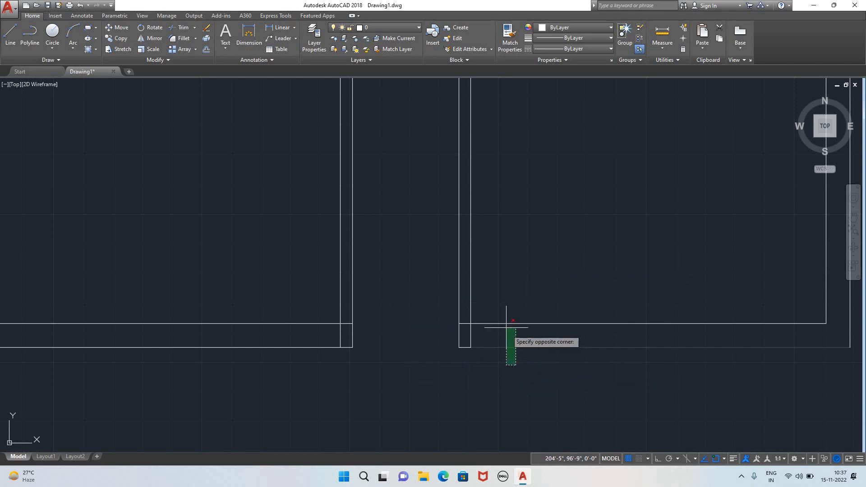
click(640, 400)
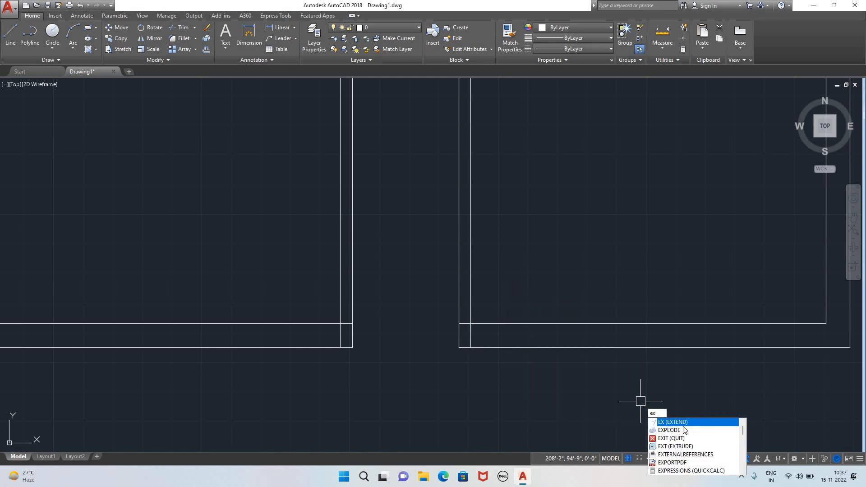
- Extend the right wall's inner line down to the outer line of the bottom wall
click(679, 423)
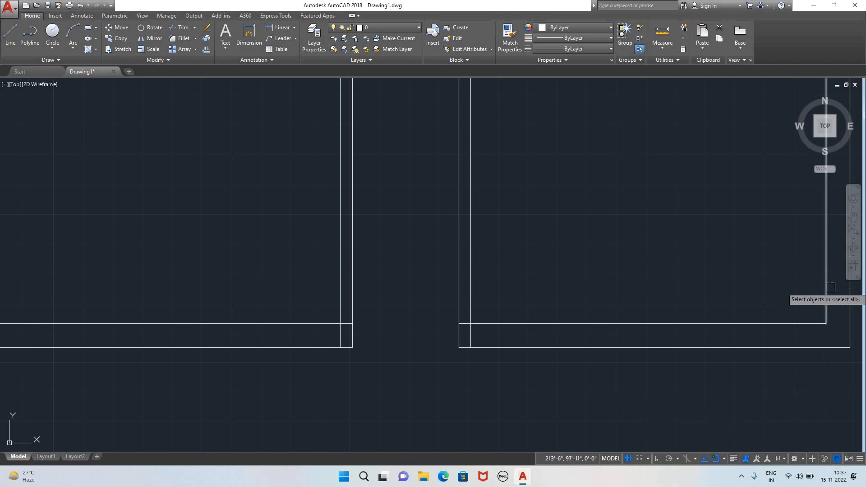
key(Return)
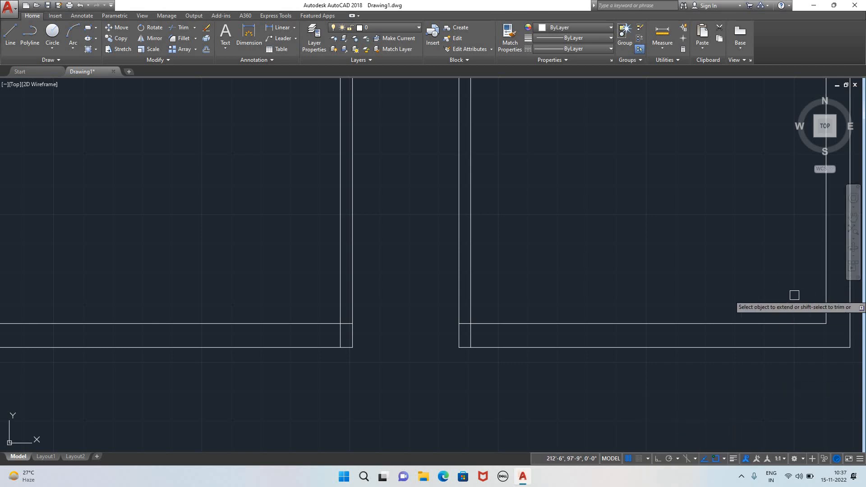
click(828, 288)
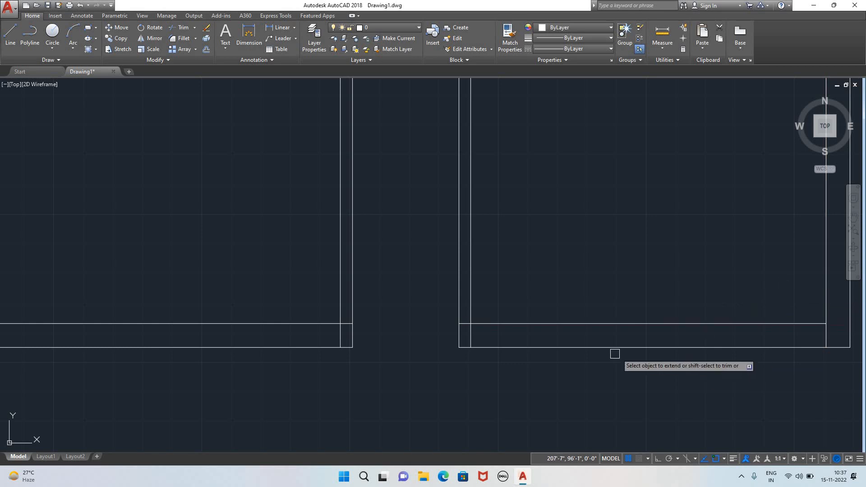
key(Escape)
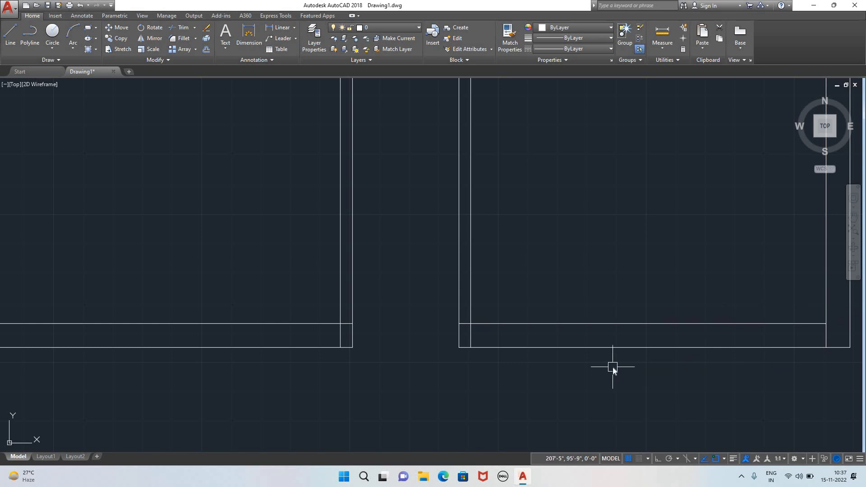
- Trim away both bottom wall lines between the corner room's vertical partition and the right wall
key(Return)
key(Return)
click(586, 390)
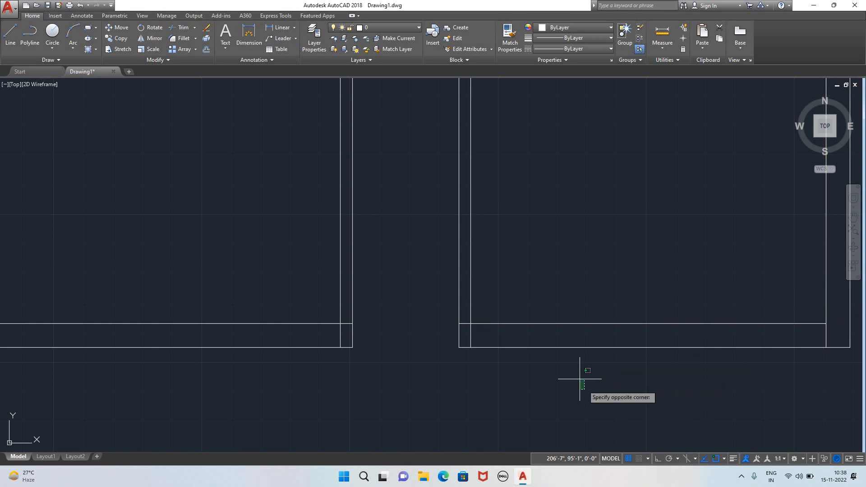
click(566, 269)
scroll(540, 350, down, 5)
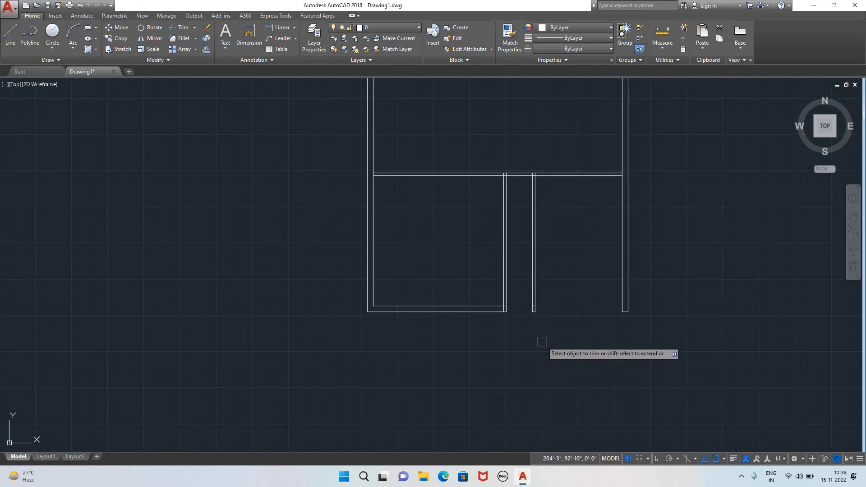
scroll(541, 340, up, 5)
scroll(536, 283, up, 4)
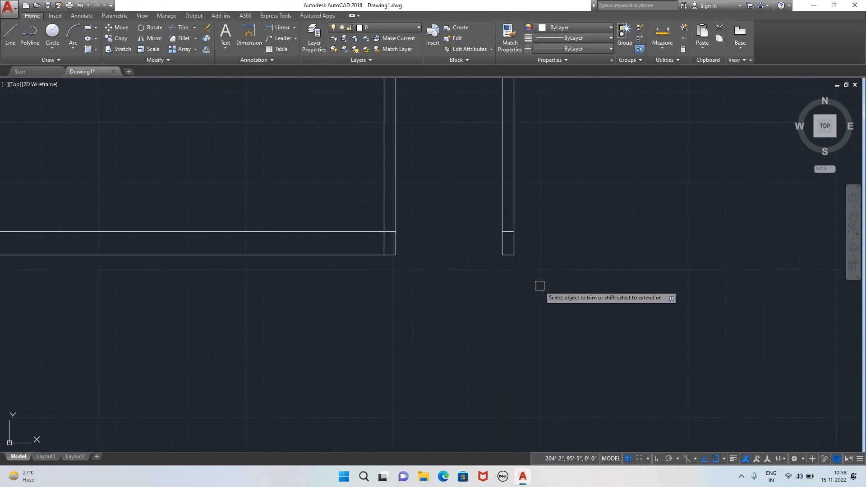
middle_drag(523, 281, 509, 420)
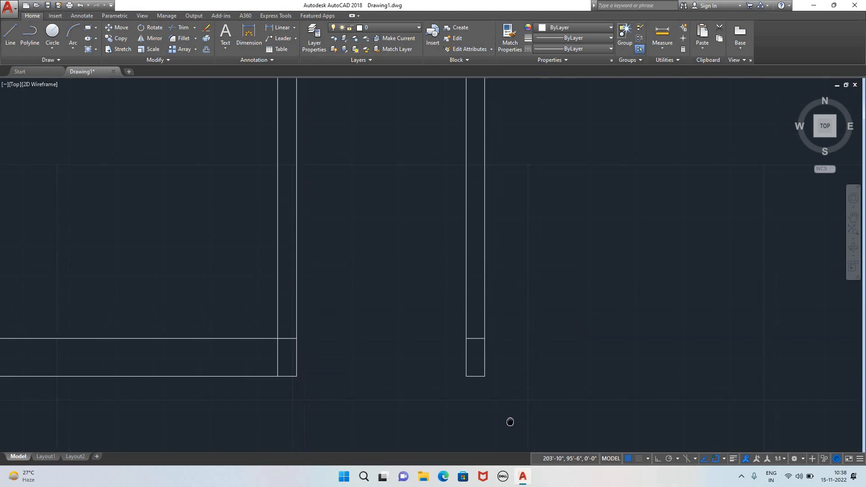
- Offset the short inner bottom-wall line inside the corner room's vertical partition 3' upward
scroll(594, 334, down, 4)
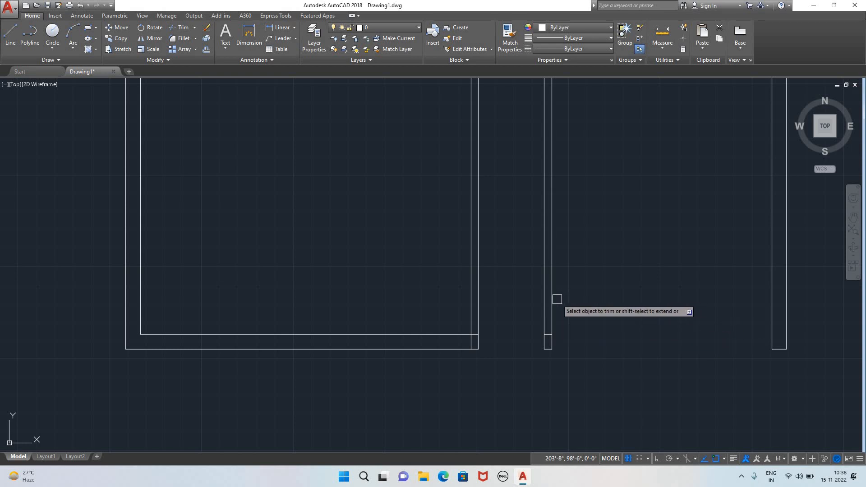
scroll(572, 327, up, 5)
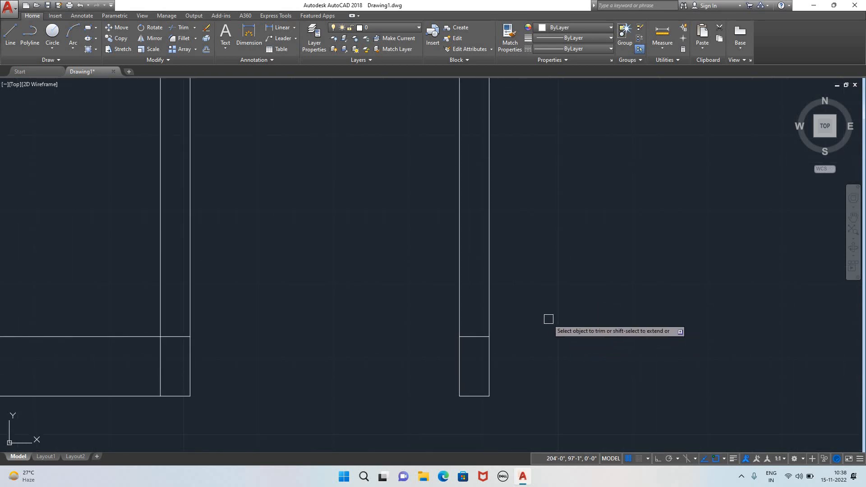
key(Escape)
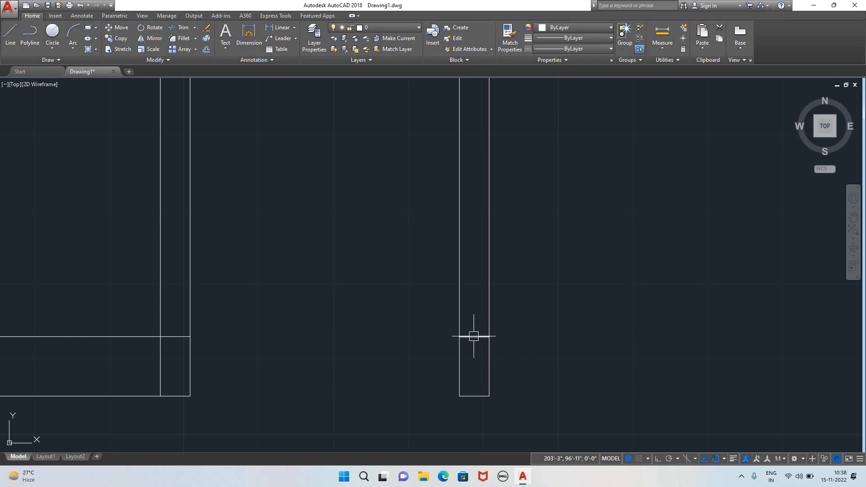
text(o)
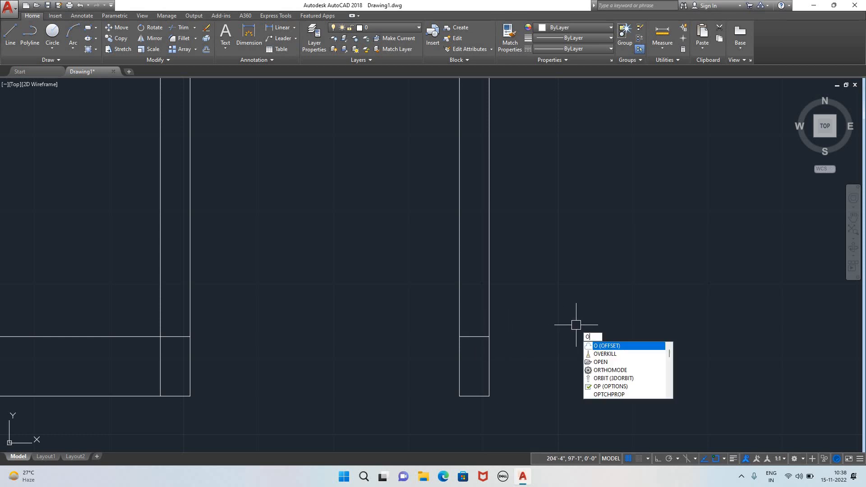
key(Return)
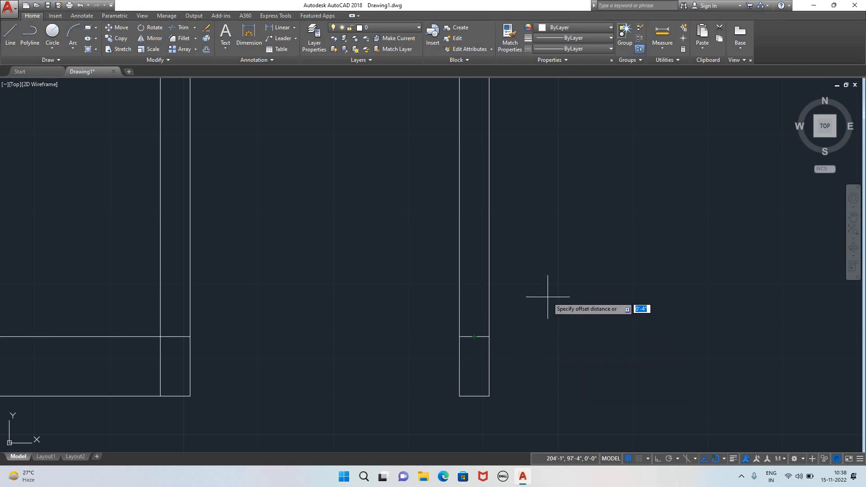
text(3')
key(Return)
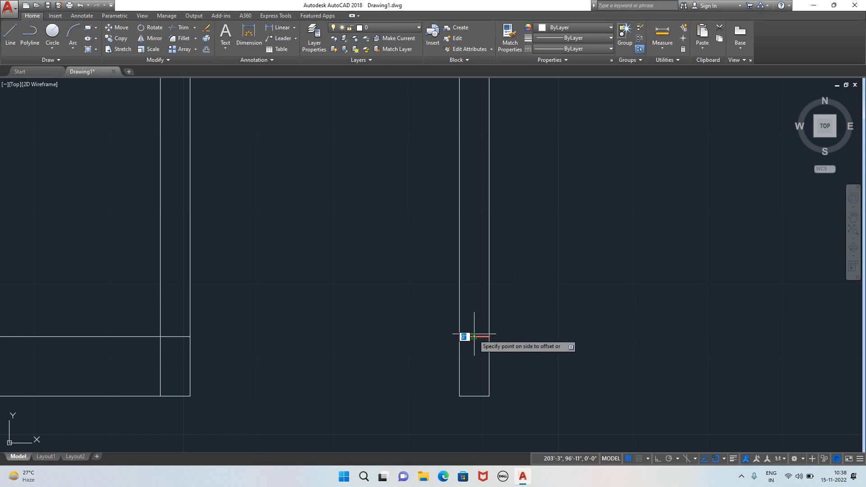
click(467, 336)
click(469, 212)
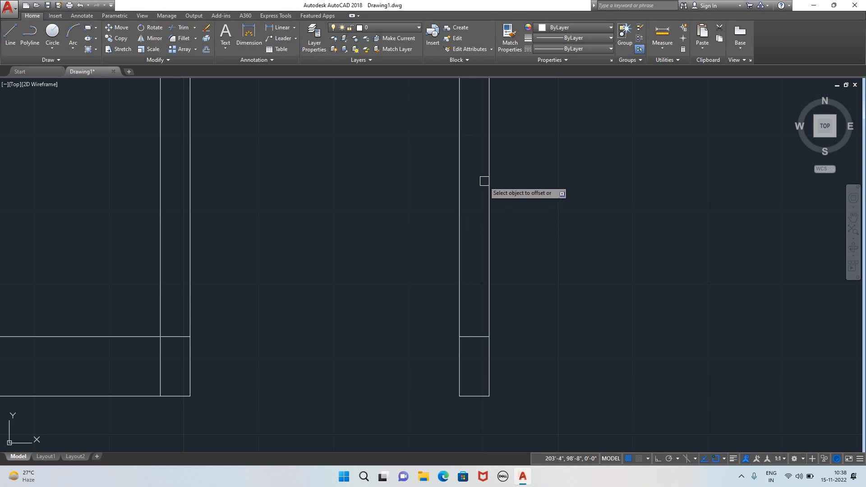
scroll(541, 168, down, 6)
scroll(536, 174, up, 4)
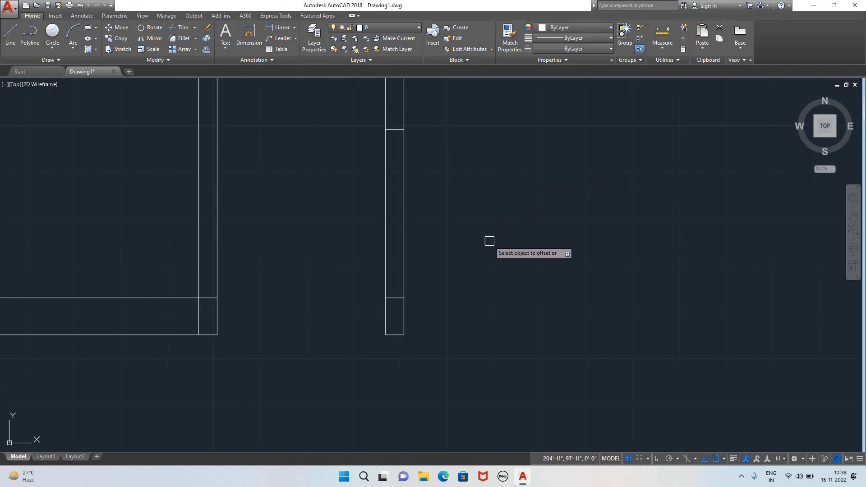
key(Escape)
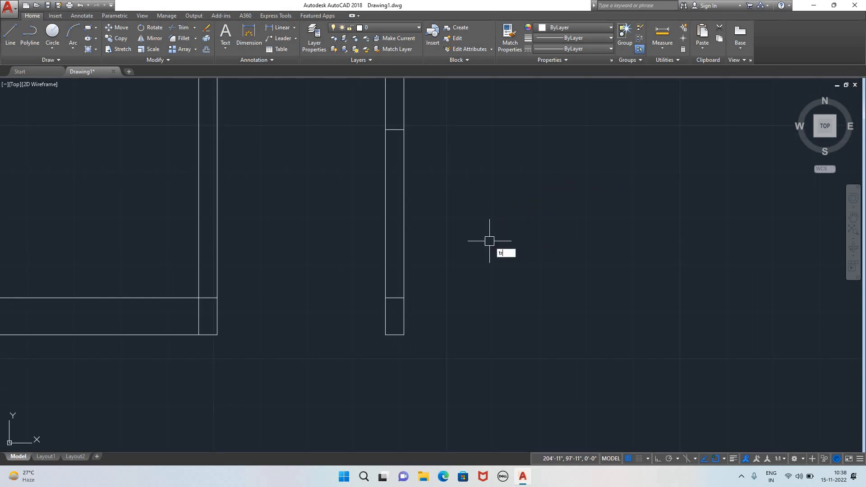
- Trim away both lines of the corner room's vertical partition between its two cross lines to form a 3' opening
key(Return)
key(Return)
click(490, 242)
click(362, 225)
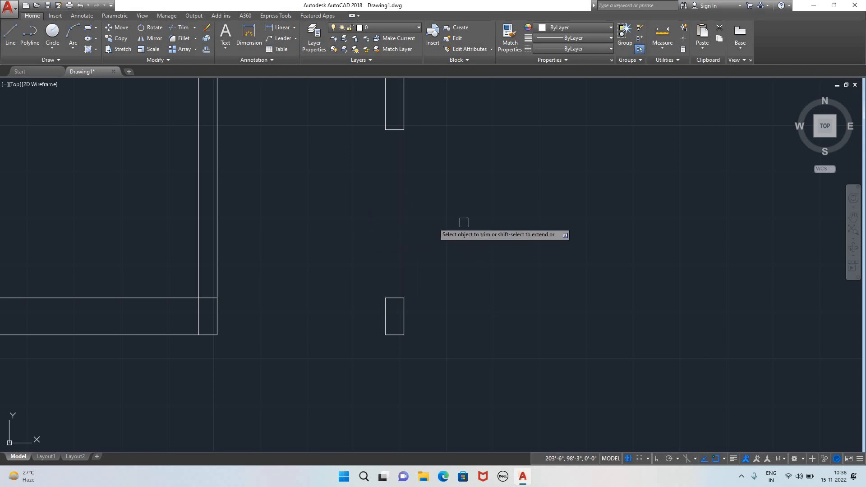
- Trim away both horizontal partition lines between the two vertical partitions to open the top of the passage
scroll(547, 242, down, 4)
scroll(566, 271, down, 2)
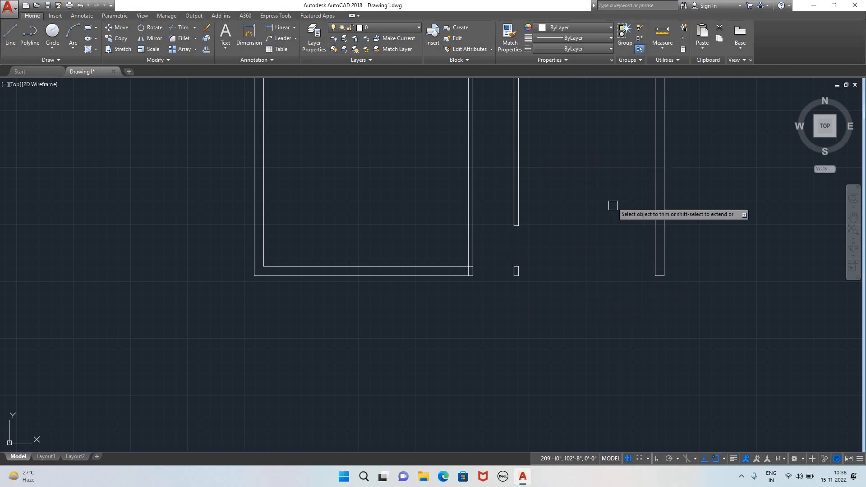
scroll(554, 243, down, 2)
middle_drag(558, 207, 555, 352)
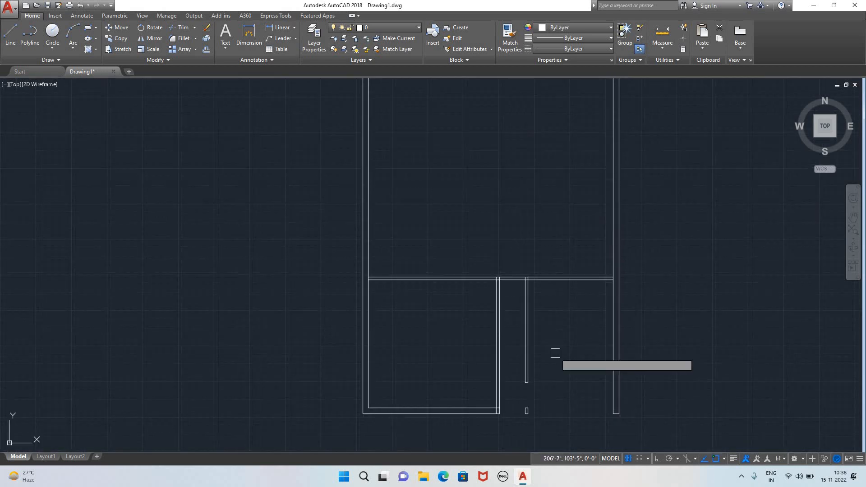
scroll(507, 303, up, 3)
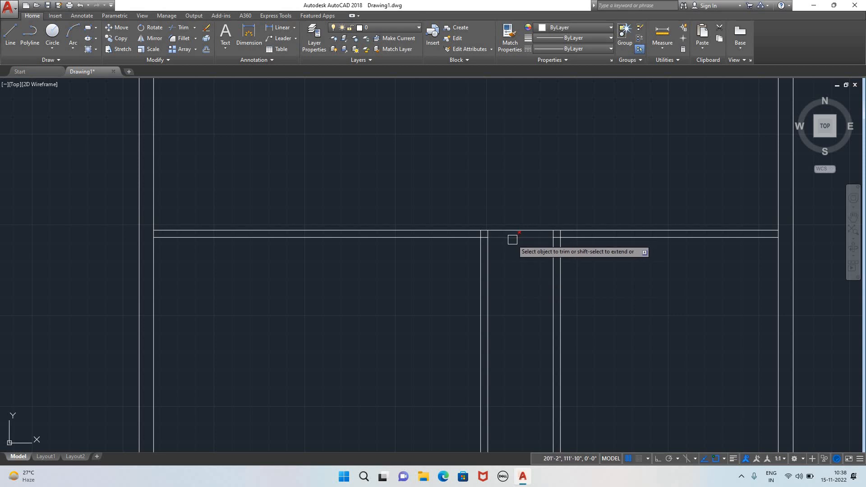
scroll(519, 270, up, 2)
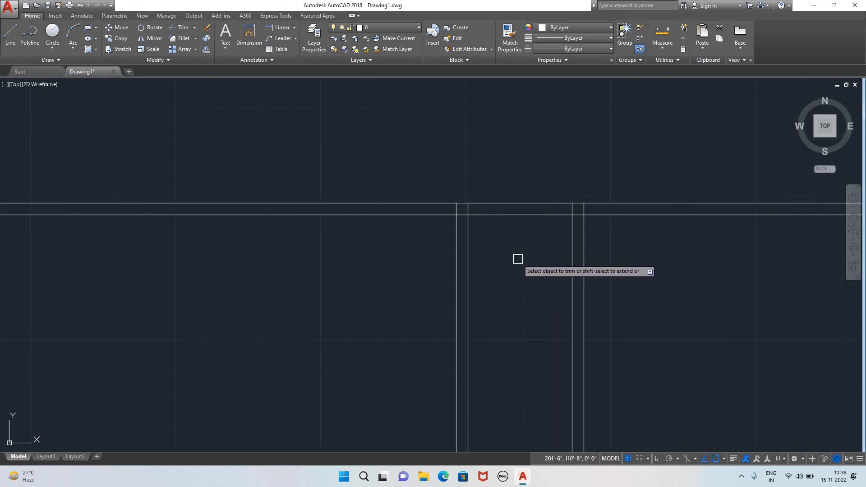
click(501, 215)
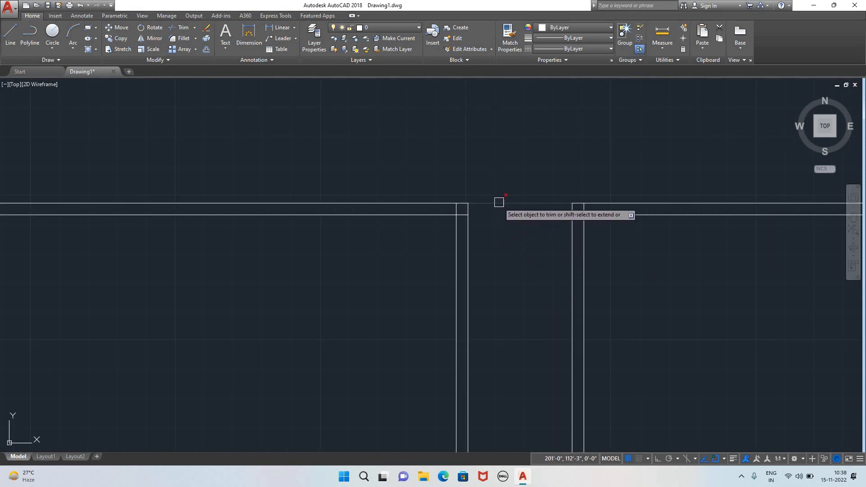
click(501, 204)
scroll(654, 311, down, 3)
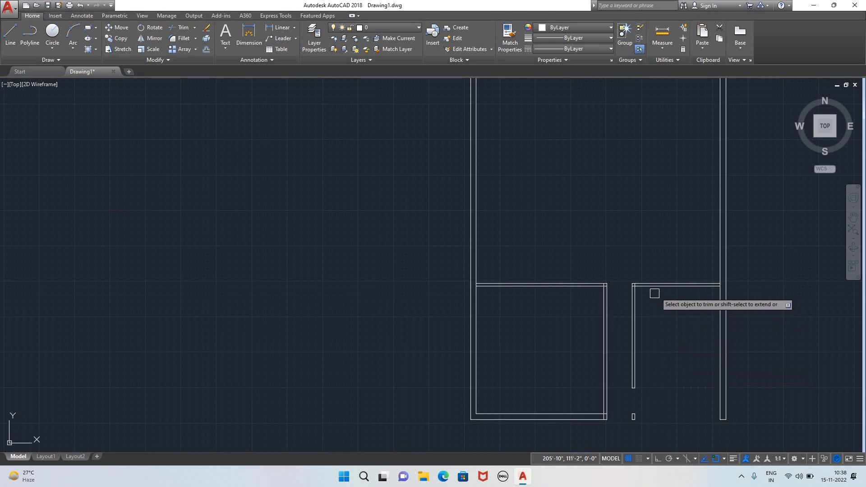
scroll(652, 316, up, 3)
key(Escape)
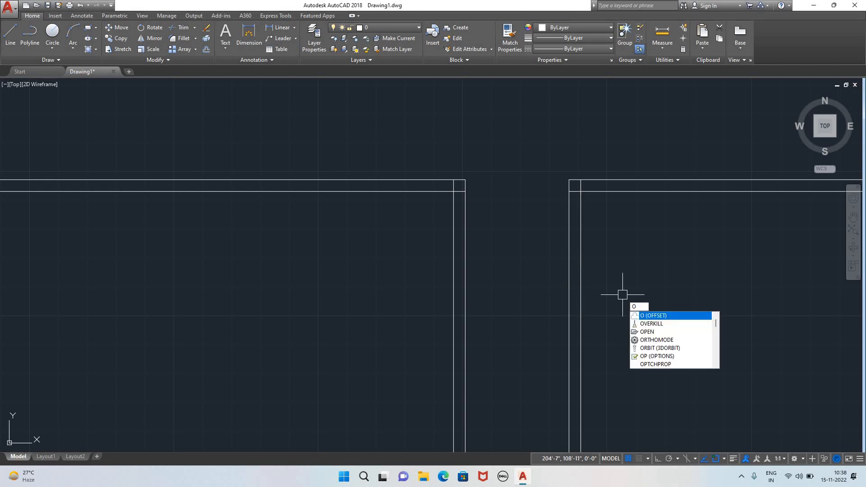
- Offset the right-hand line of the corner room's vertical partition 3' into the room
key(Return)
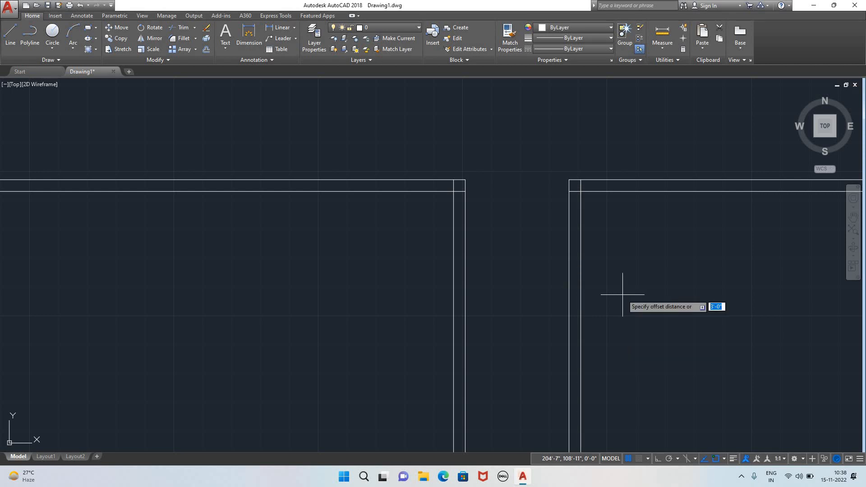
key(Return)
click(581, 294)
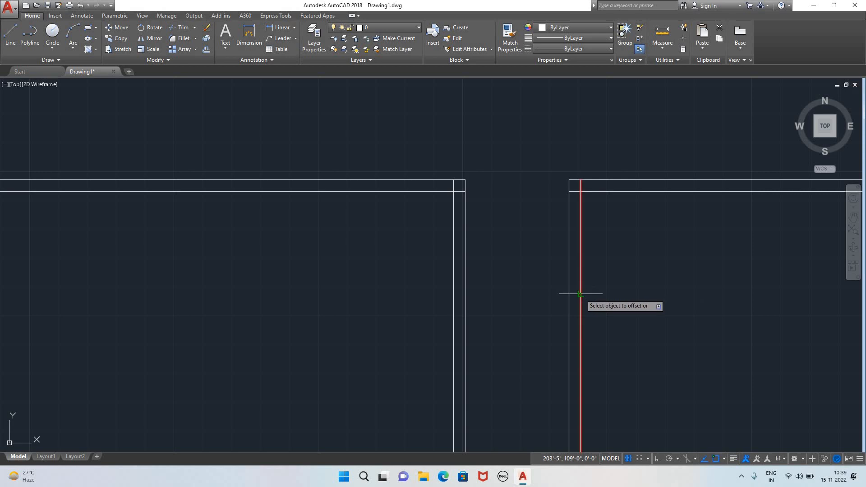
click(704, 285)
scroll(791, 268, down, 1)
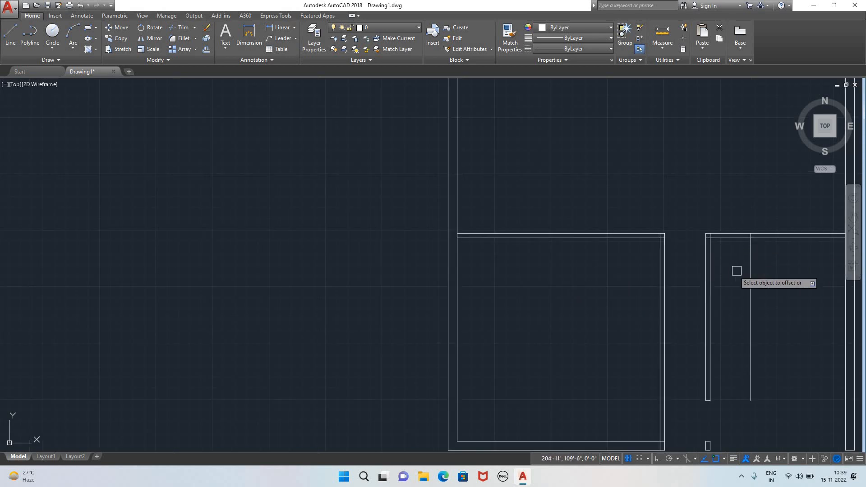
scroll(726, 271, up, 1)
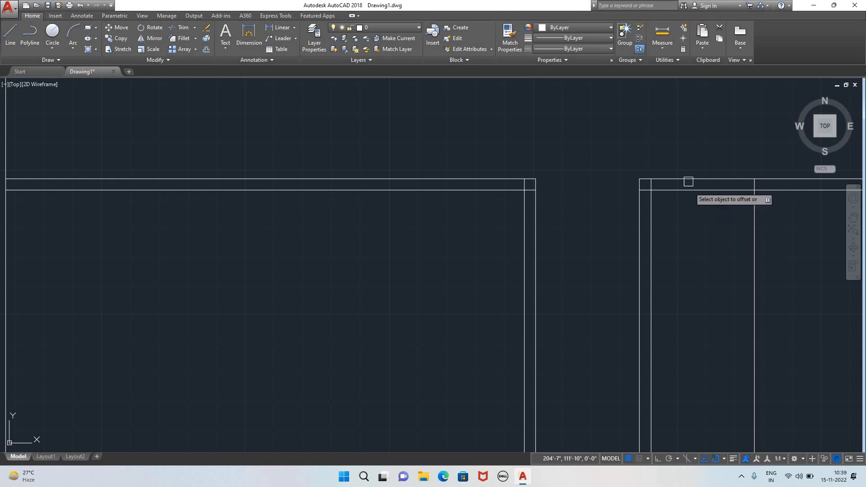
key(Escape)
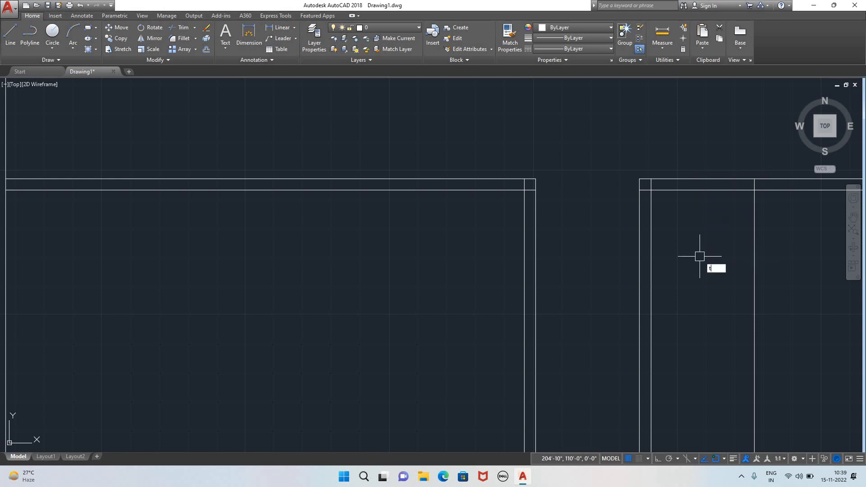
- Trim both horizontal partition lines between the corner room's vertical partition and the offset line, and trim the offset line's excess below them
text(tr)
key(Return)
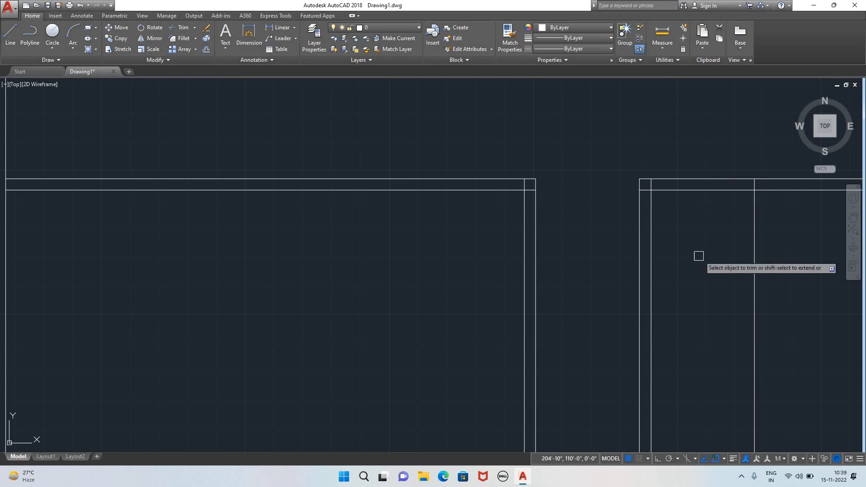
key(Return)
click(685, 246)
click(679, 129)
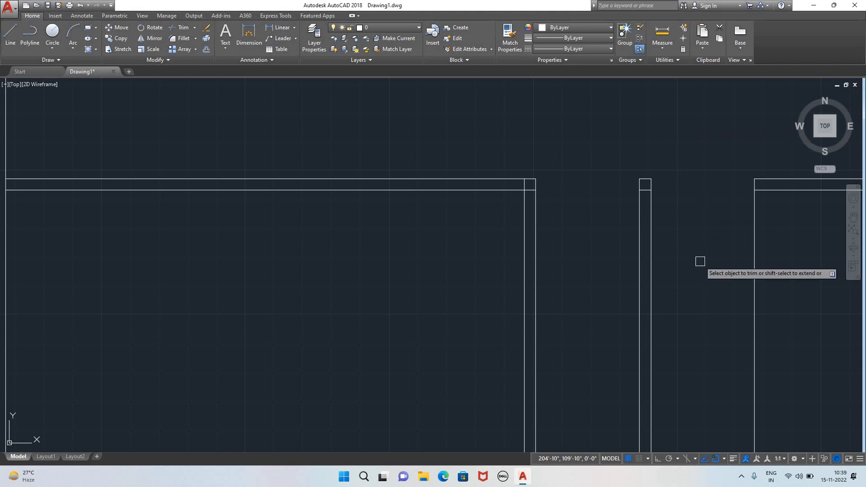
scroll(699, 267, down, 2)
click(701, 292)
click(784, 266)
scroll(711, 294, down, 4)
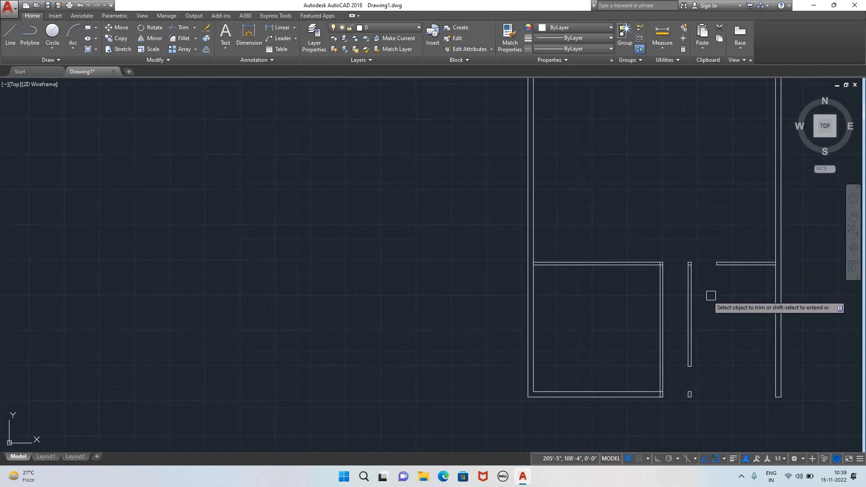
scroll(723, 315, up, 2)
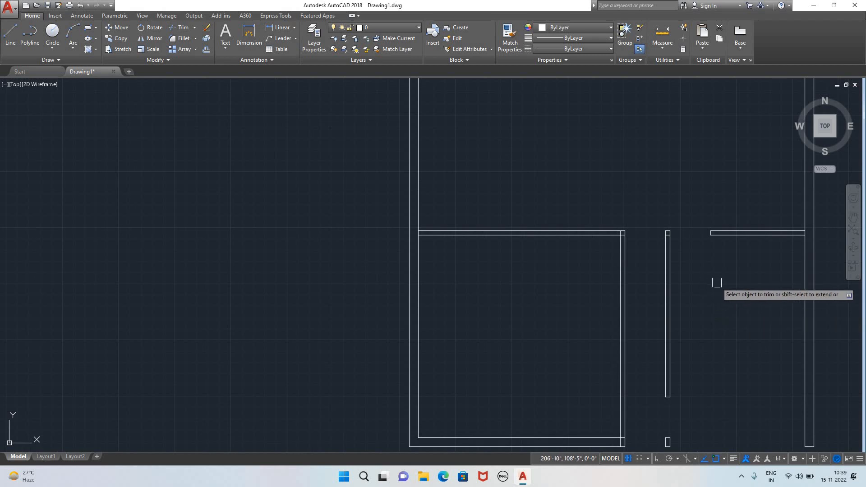
scroll(715, 286, up, 3)
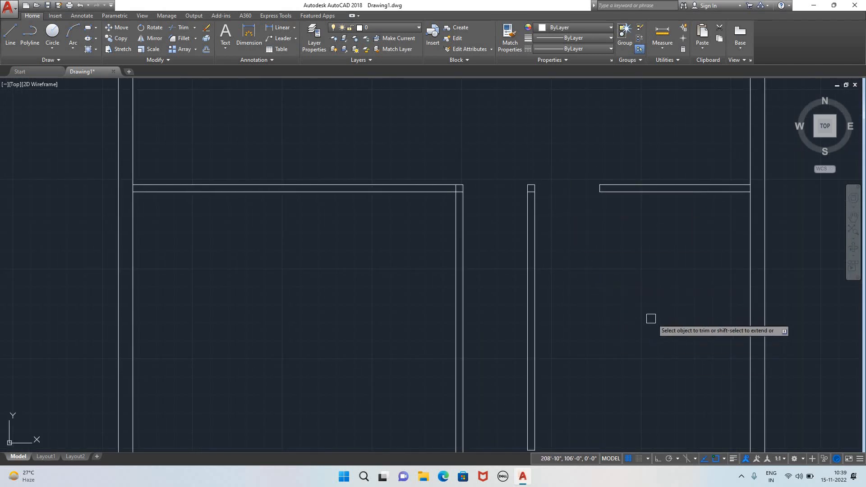
scroll(648, 316, down, 3)
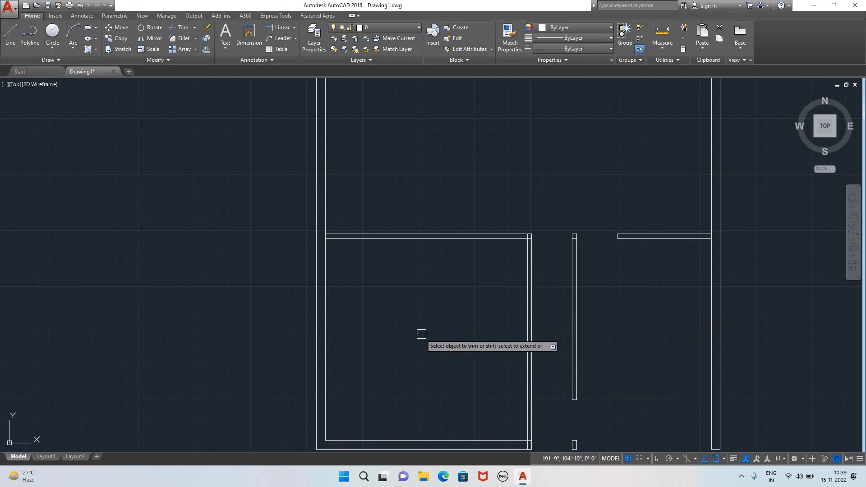
scroll(430, 347, down, 2)
scroll(431, 361, up, 2)
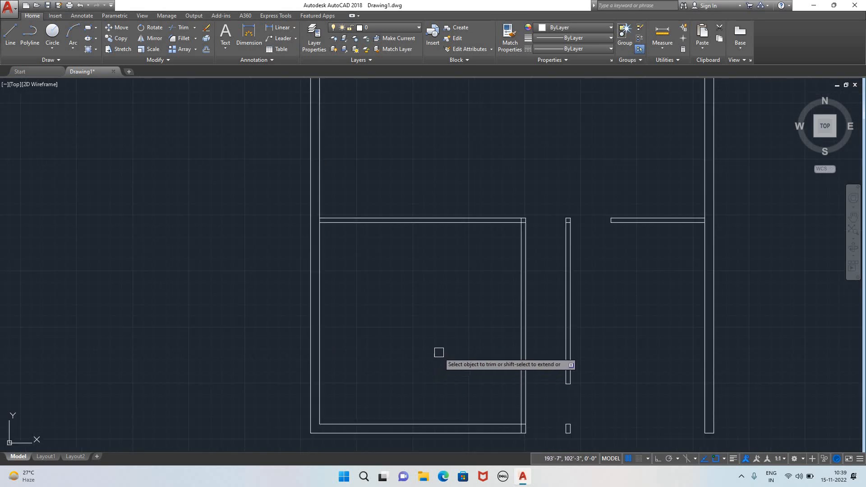
mouse_move(437, 351)
middle_down()
mouse_move(381, 294)
mouse_move(391, 297)
middle_up()
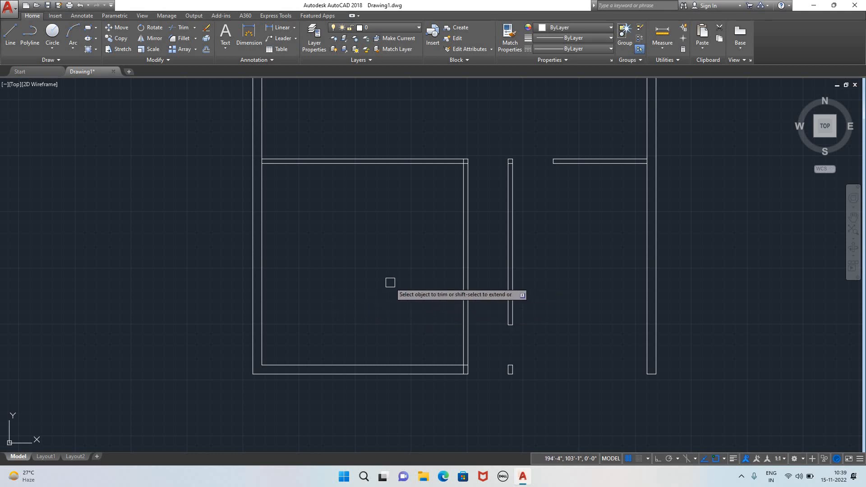
key(Escape)
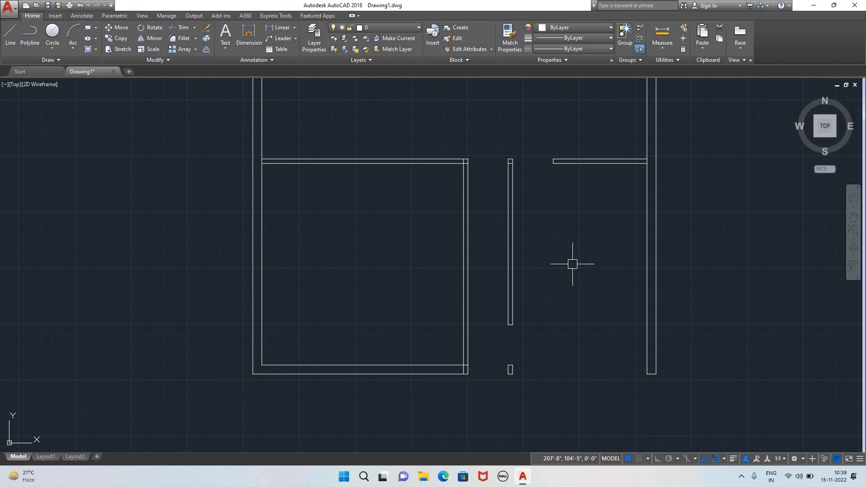
- Measure the left outer wall's inner face from the horizontal partition's upper line to the inner top-left corner
scroll(572, 264, down, 2)
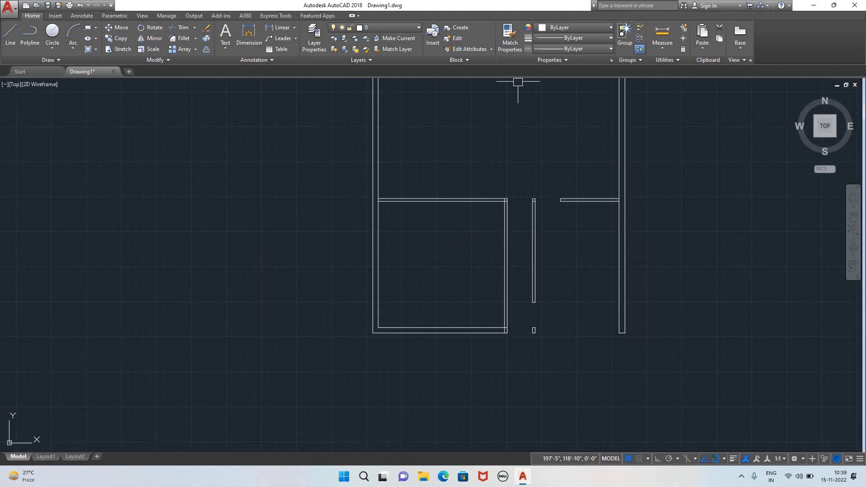
scroll(462, 138, down, 2)
mouse_move(462, 138)
middle_down()
mouse_move(328, 254)
mouse_move(479, 245)
middle_up()
scroll(328, 241, up, 4)
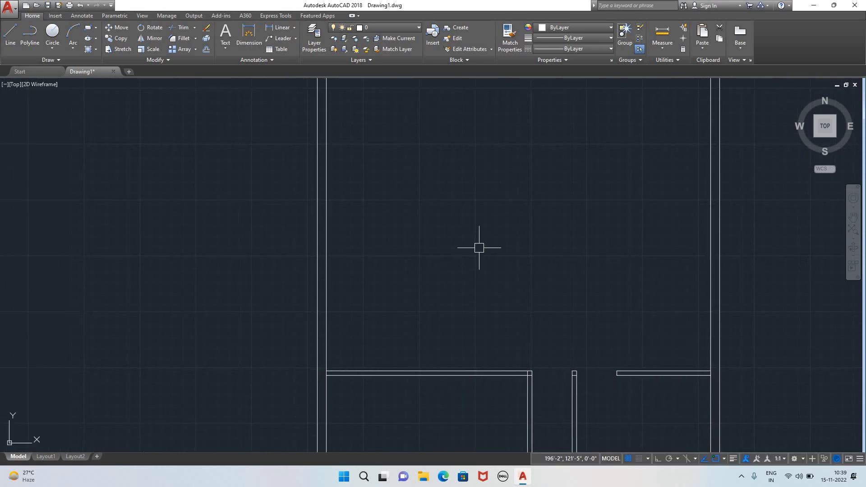
scroll(479, 246, down, 2)
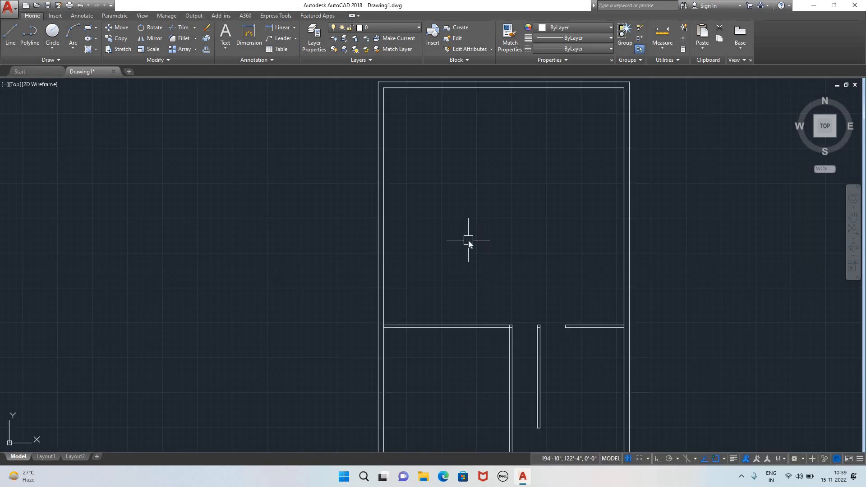
text(i)
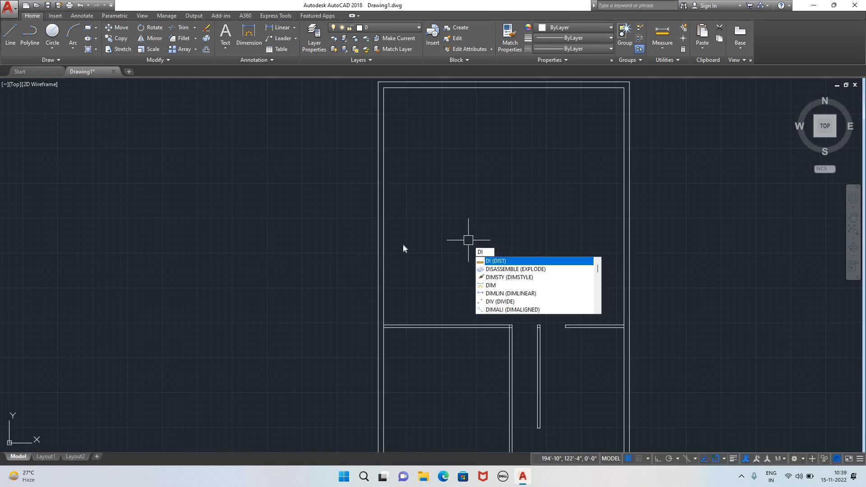
key(Return)
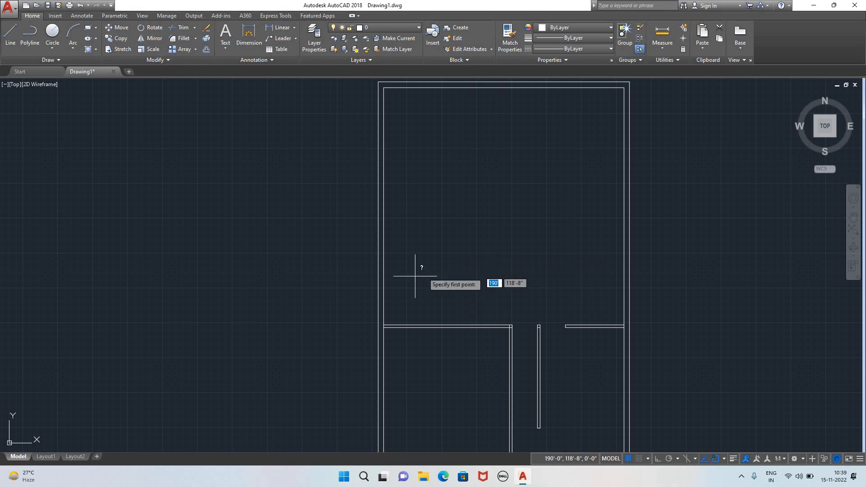
scroll(387, 322, up, 3)
click(385, 329)
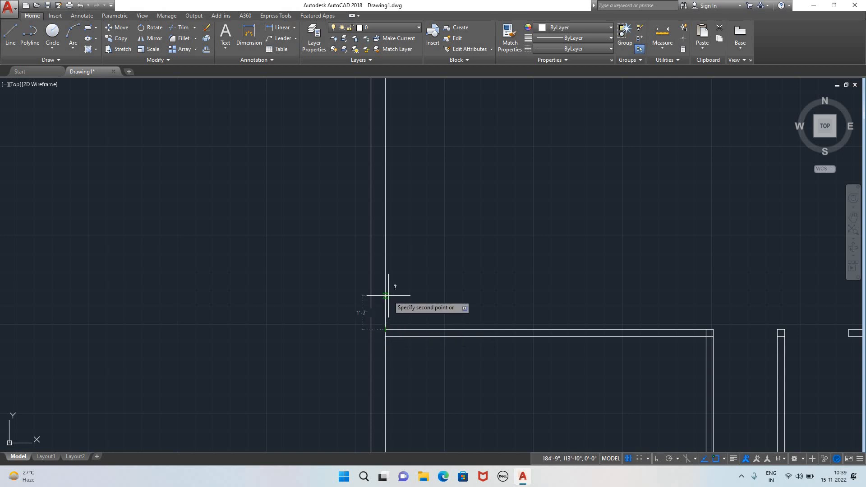
scroll(388, 297, down, 2)
scroll(396, 174, down, 2)
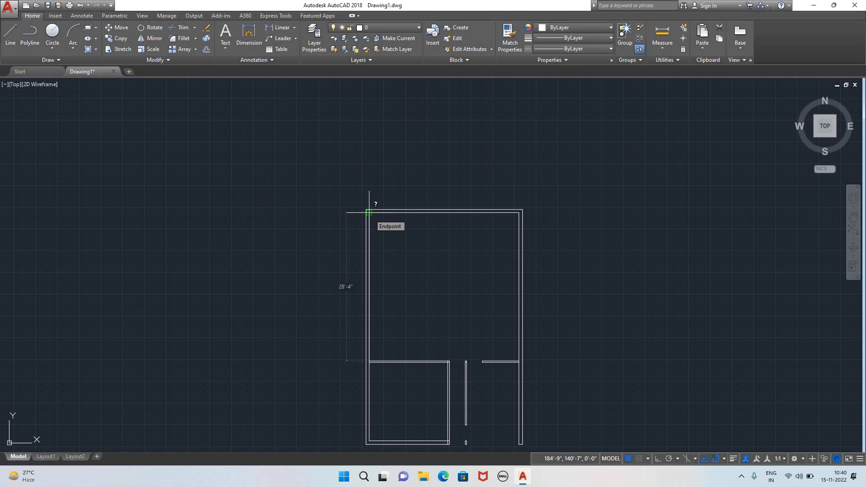
click(369, 212)
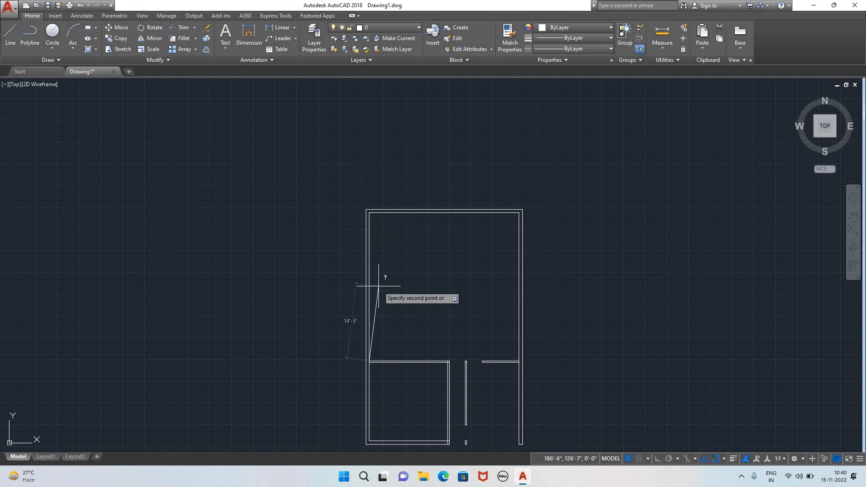
key(Escape)
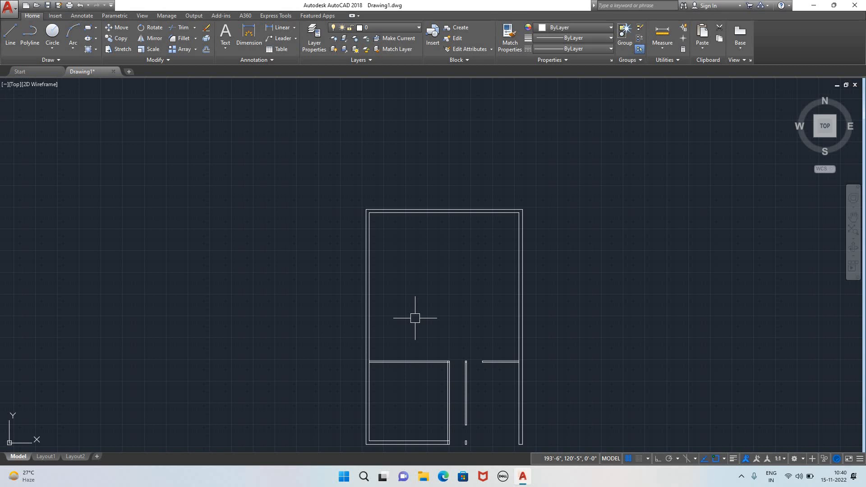
- Offset the upper line of the corner room's horizontal partition 12' upward
scroll(412, 353, up, 4)
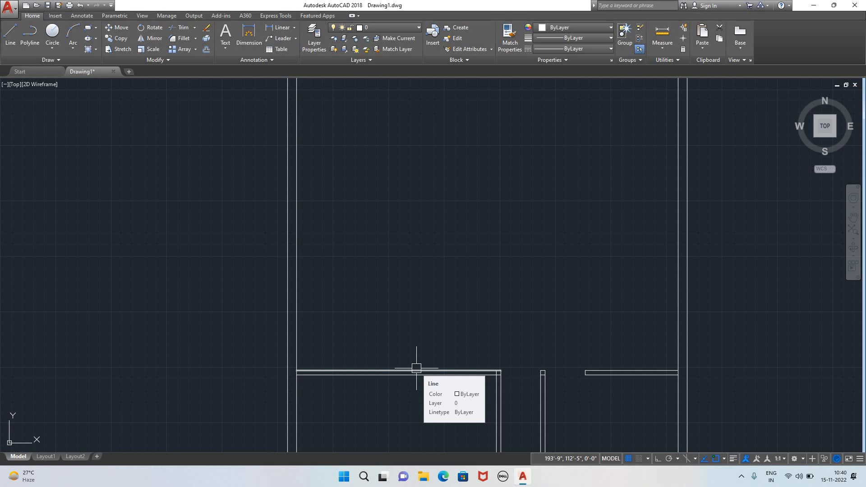
text(o)
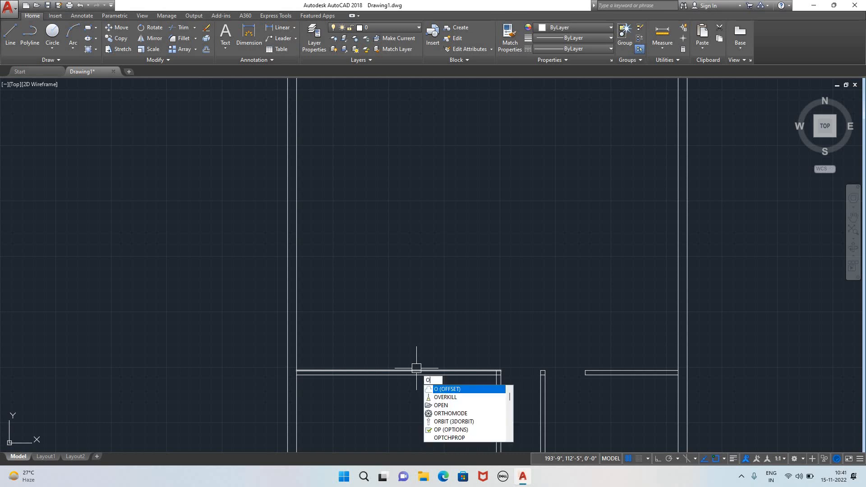
key(Return)
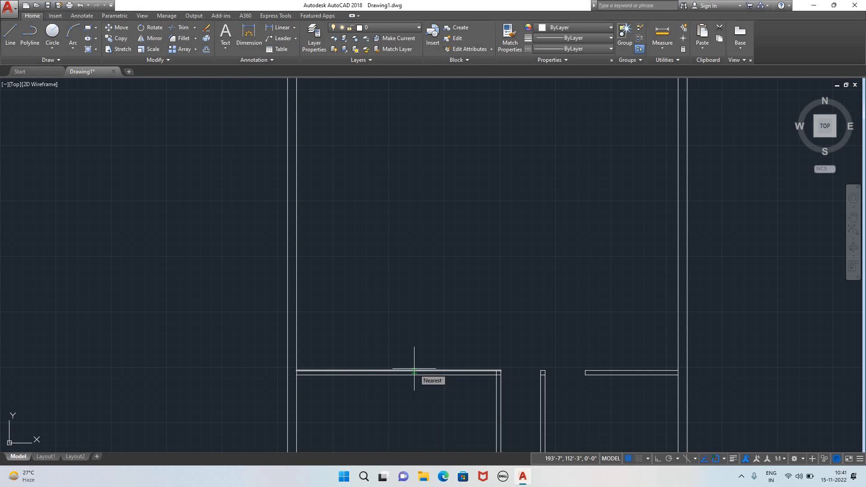
text(12')
key(Return)
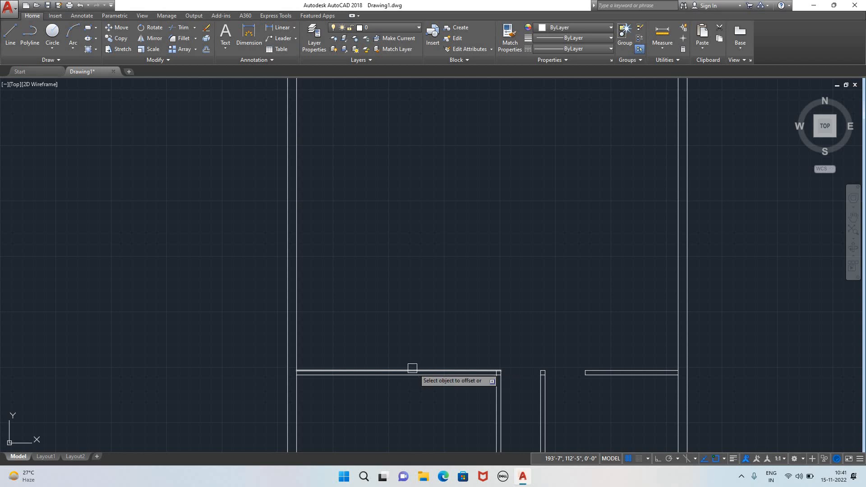
click(412, 371)
click(403, 198)
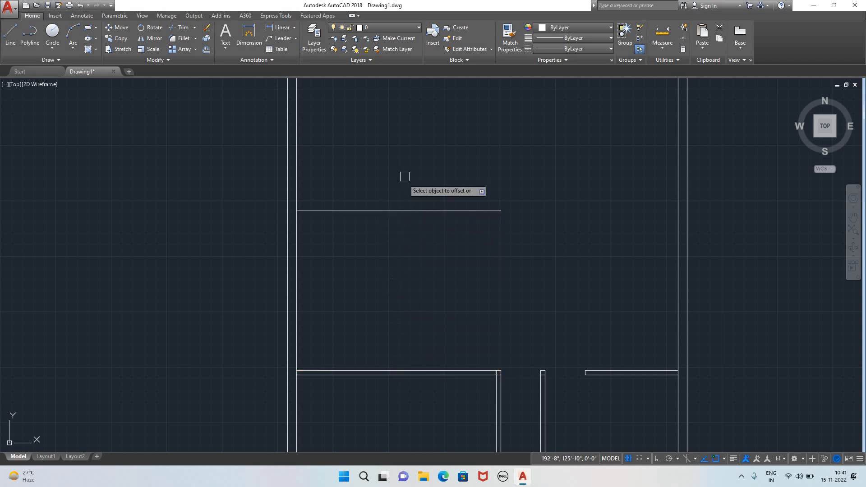
- Measure from the left end of the new offset line up toward the top outer wall's inner face
scroll(404, 167, down, 4)
scroll(397, 156, up, 2)
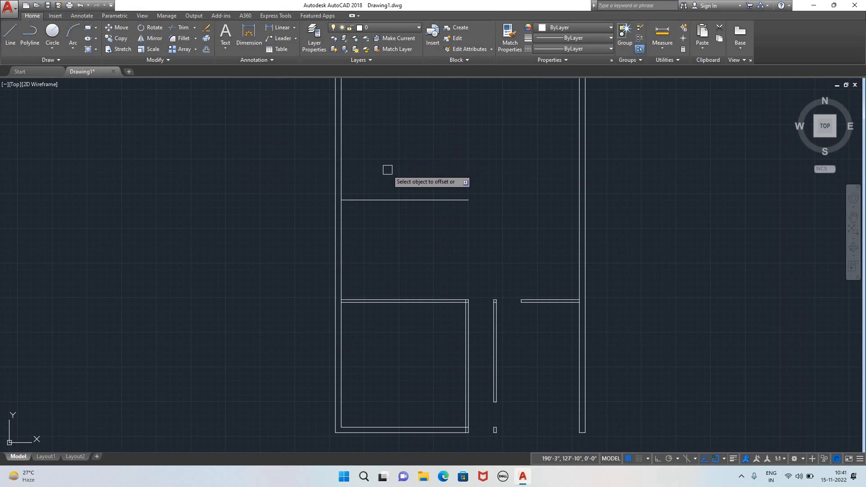
scroll(387, 170, down, 4)
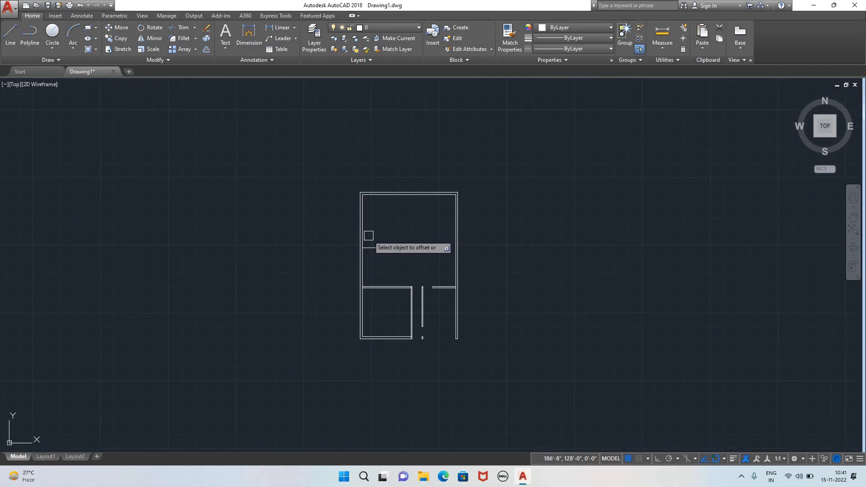
scroll(368, 236, up, 2)
text(d)
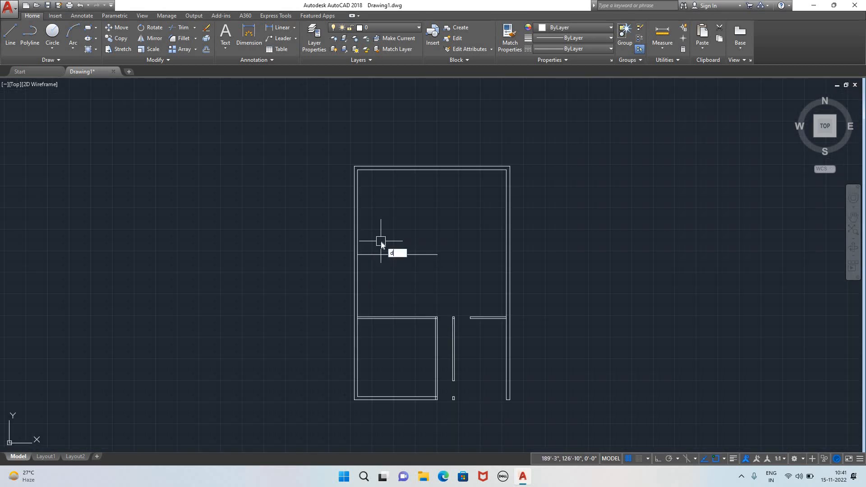
text(i)
key(Return)
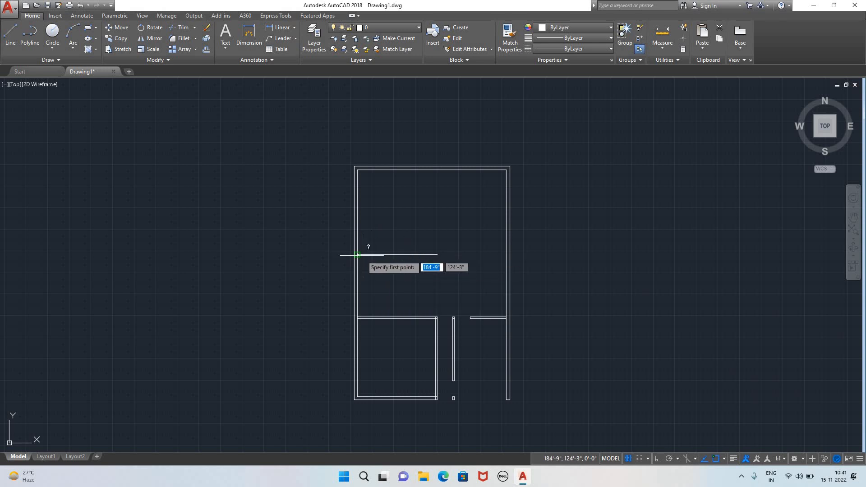
scroll(354, 249, up, 7)
click(340, 251)
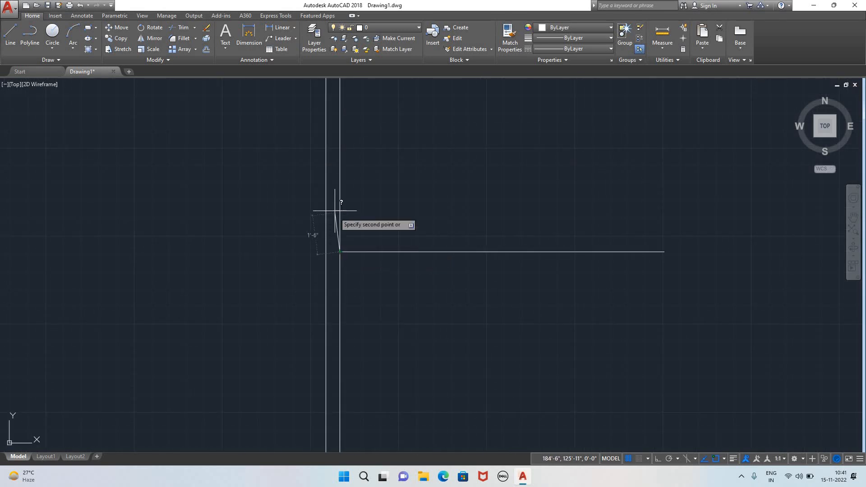
scroll(336, 210, down, 7)
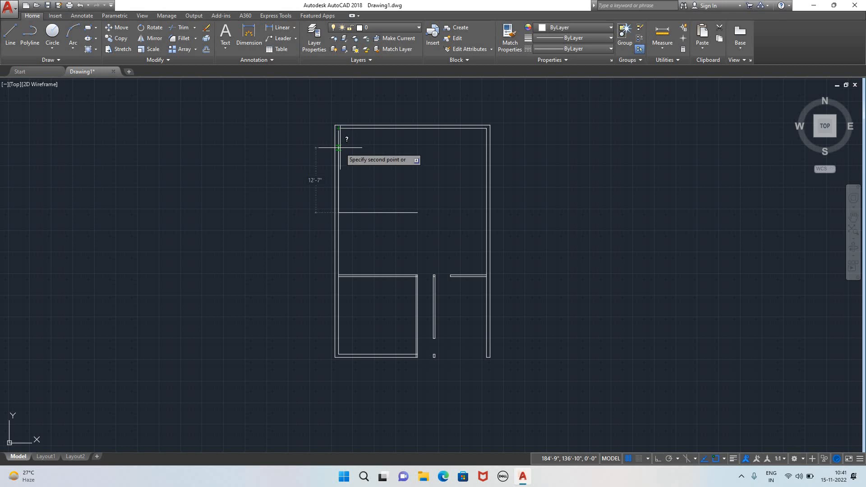
key(Escape)
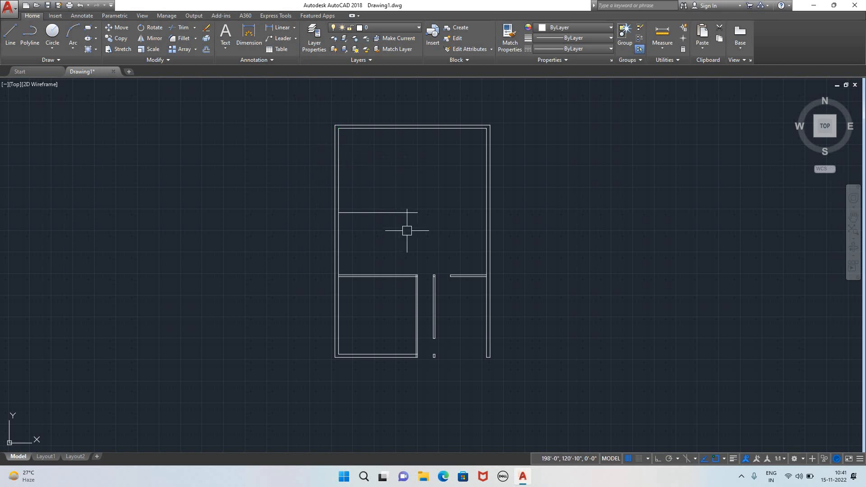
- Offset the new horizontal line 4" upward to form the second horizontal partition
scroll(407, 232, up, 2)
scroll(407, 232, up, 2)
scroll(365, 199, down, 2)
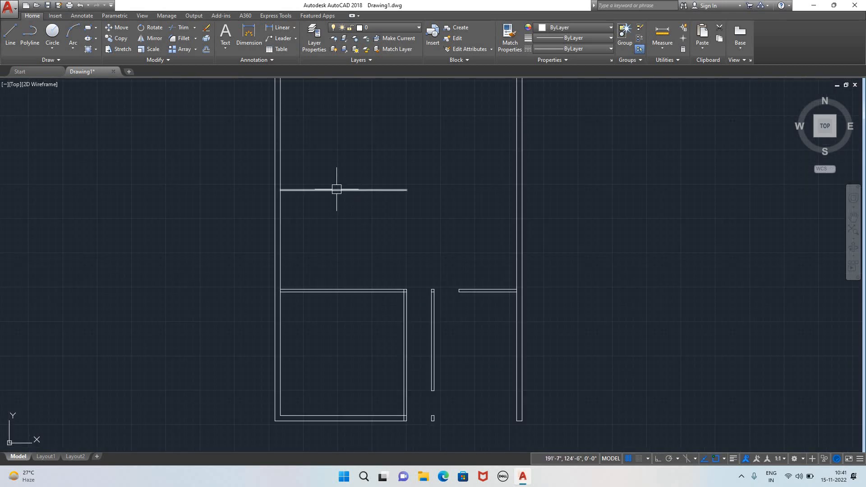
click(337, 189)
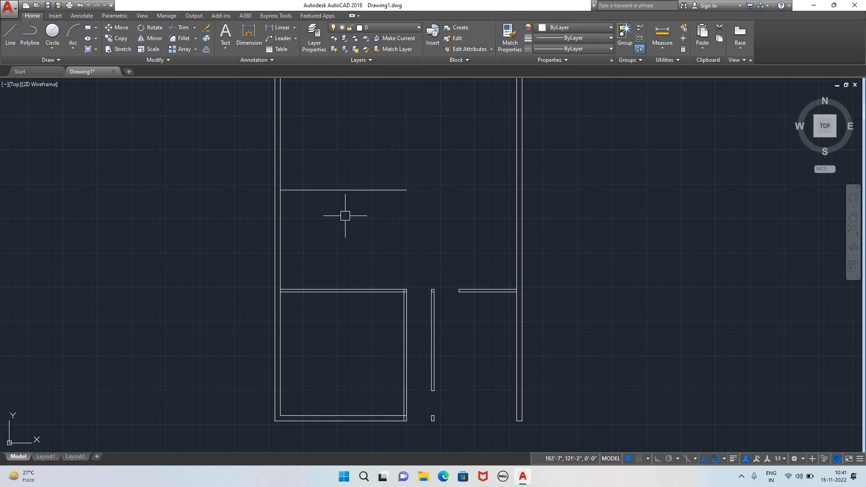
key(Return)
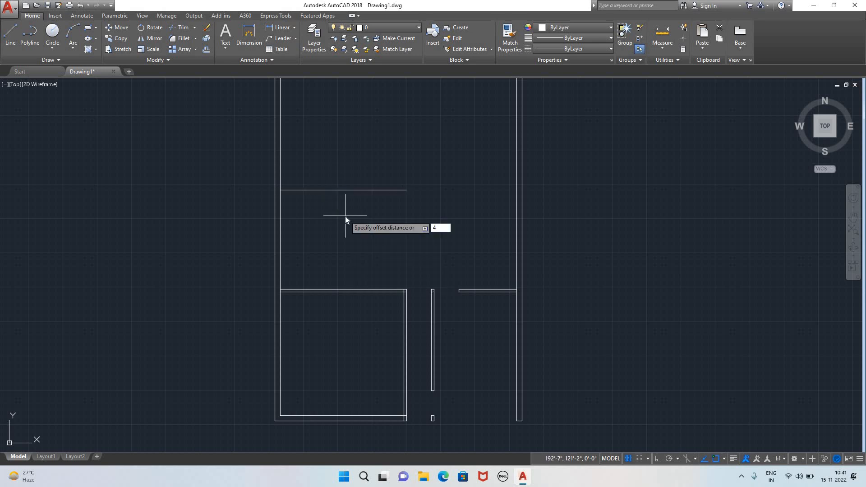
text(4")
key(Return)
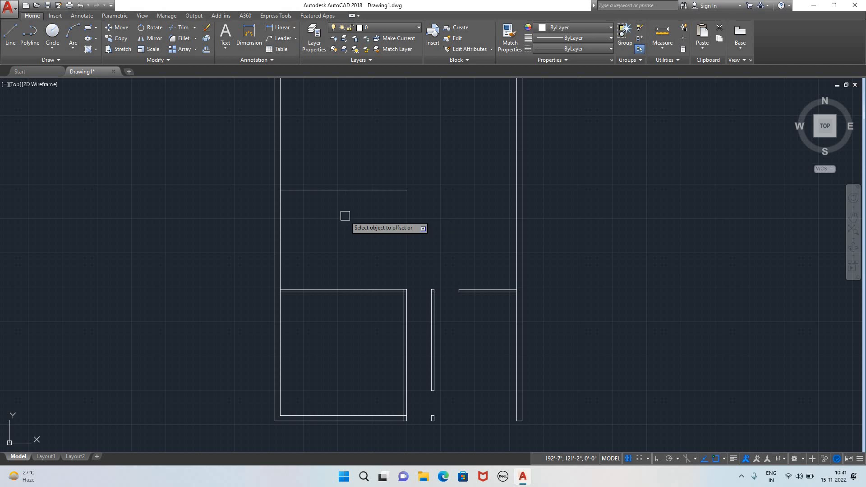
click(339, 190)
click(358, 155)
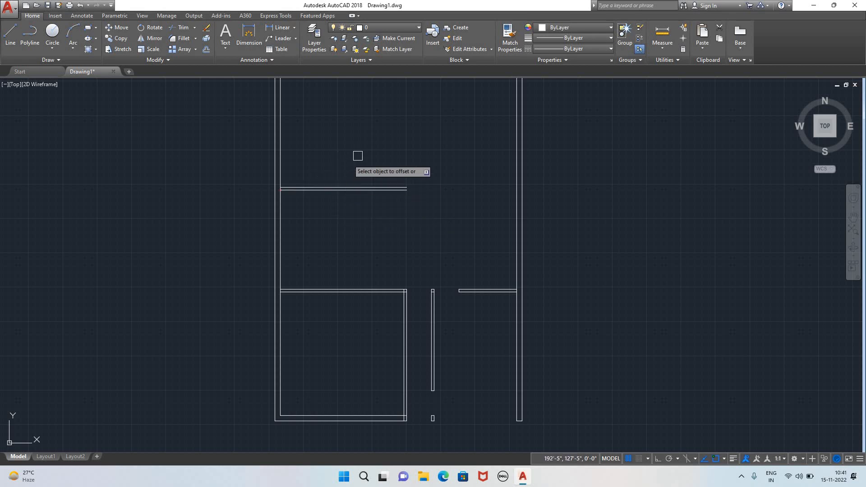
- Extend both lines of the corner room's vertical partition past the second horizontal partition to the top outer wall's inner face
scroll(386, 199, up, 2)
scroll(385, 196, down, 4)
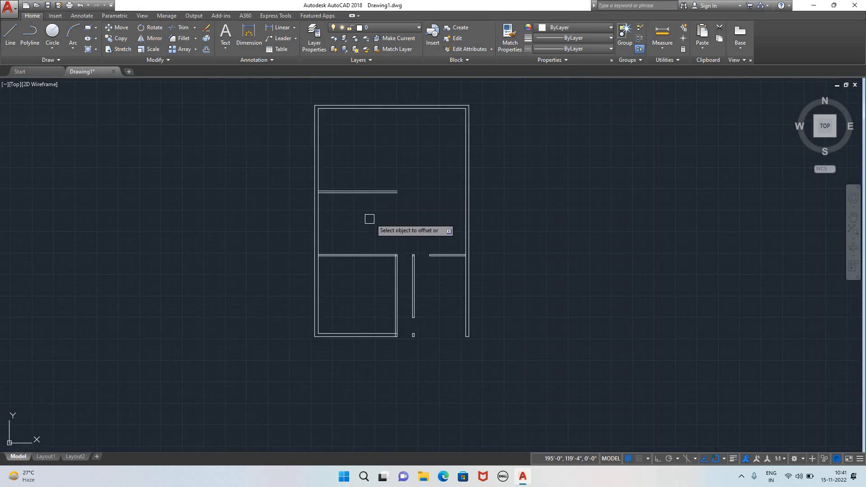
middle_drag(363, 215, 329, 260)
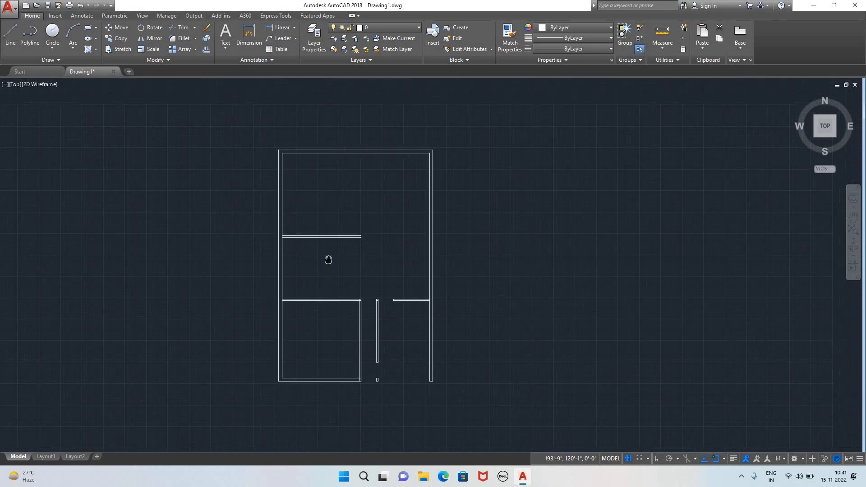
scroll(340, 270, up, 2)
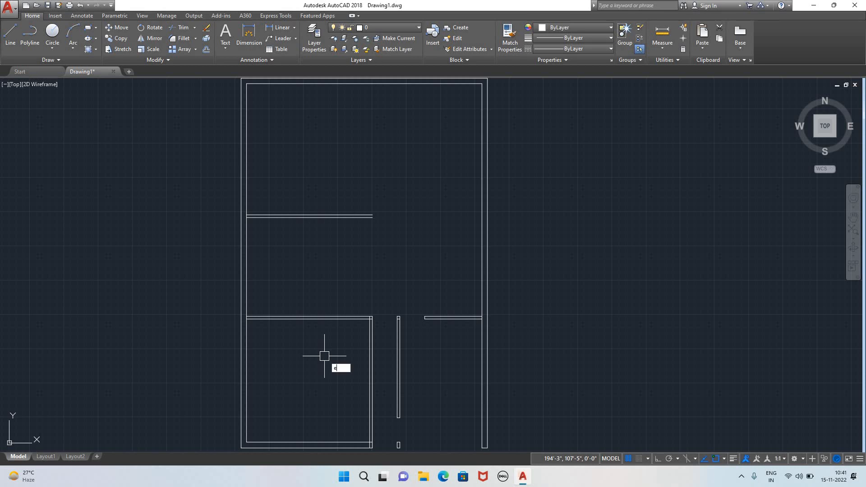
key(Return)
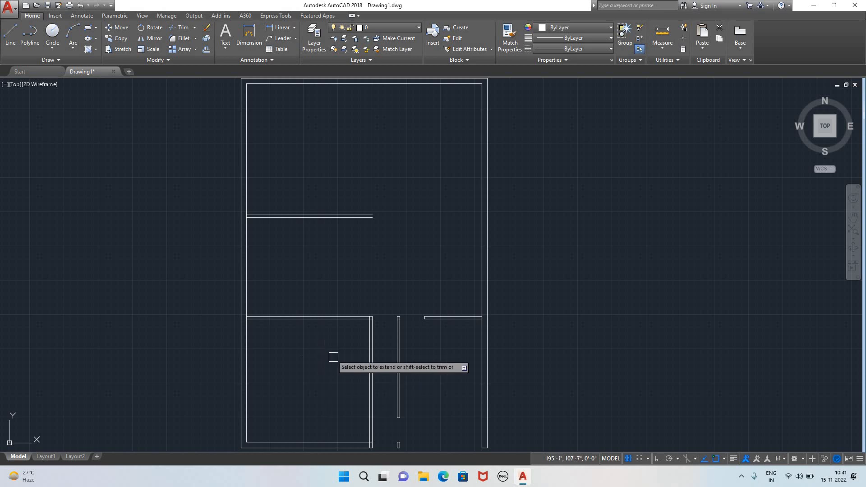
key(Return)
click(373, 361)
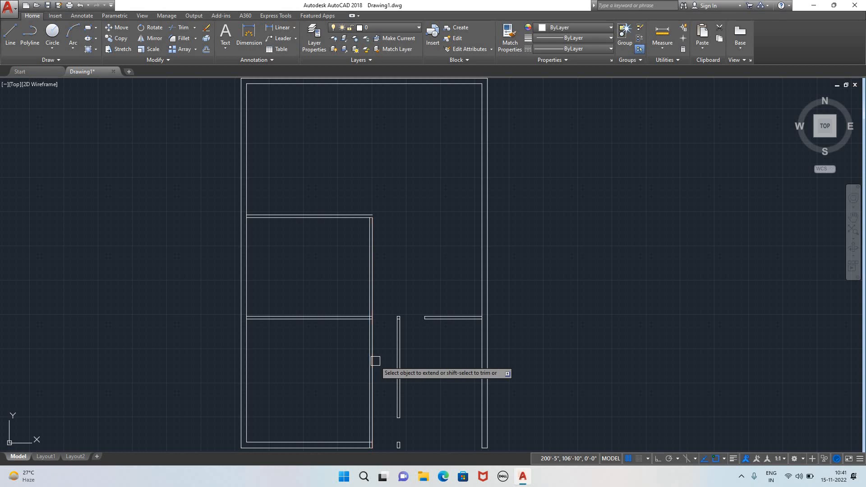
click(375, 242)
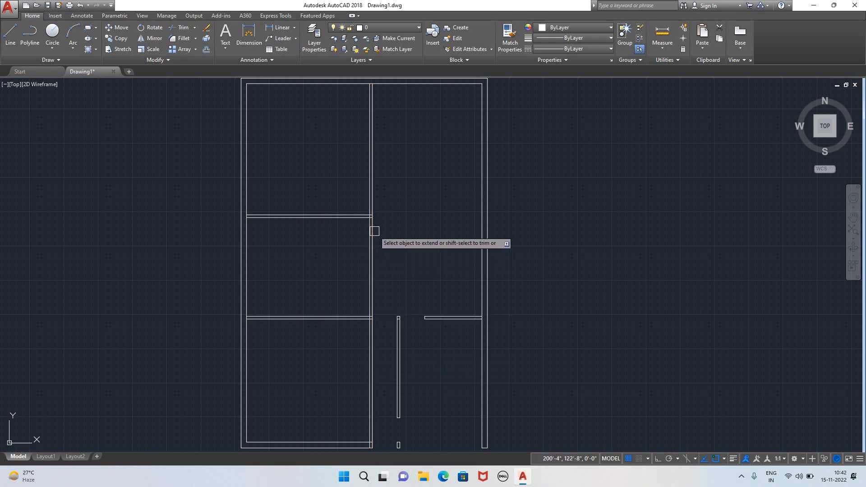
scroll(406, 193, down, 4)
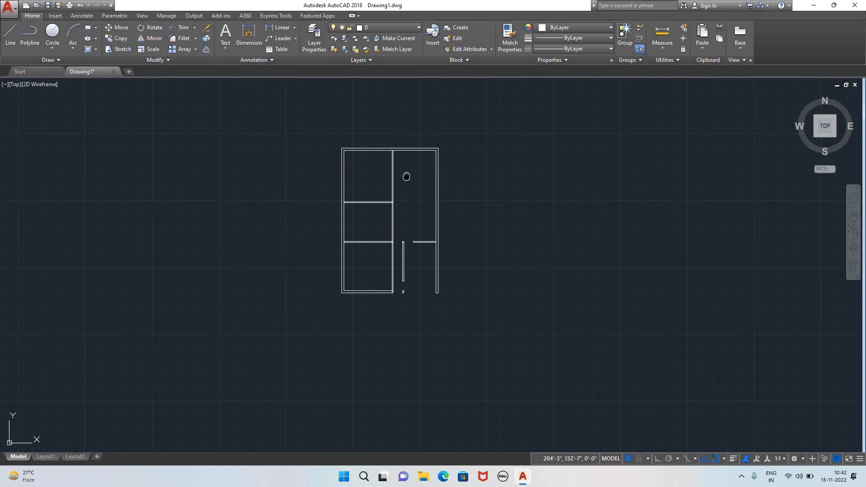
middle_drag(406, 176, 334, 231)
scroll(329, 273, up, 4)
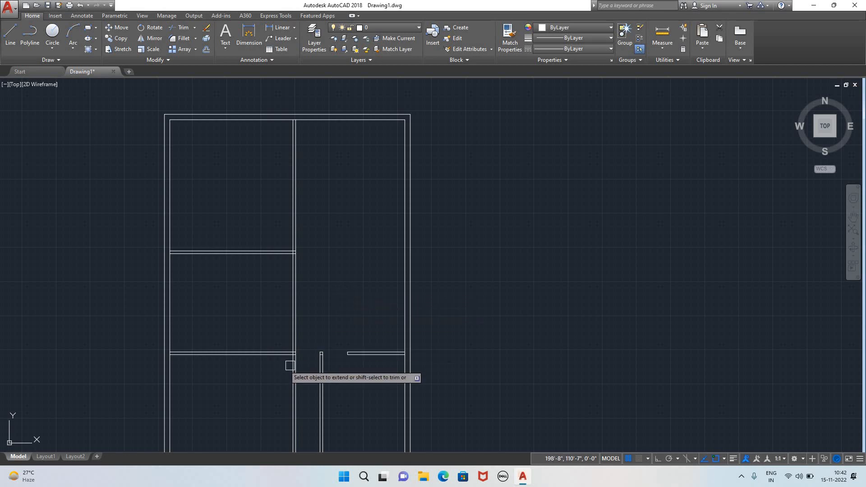
scroll(304, 370, down, 2)
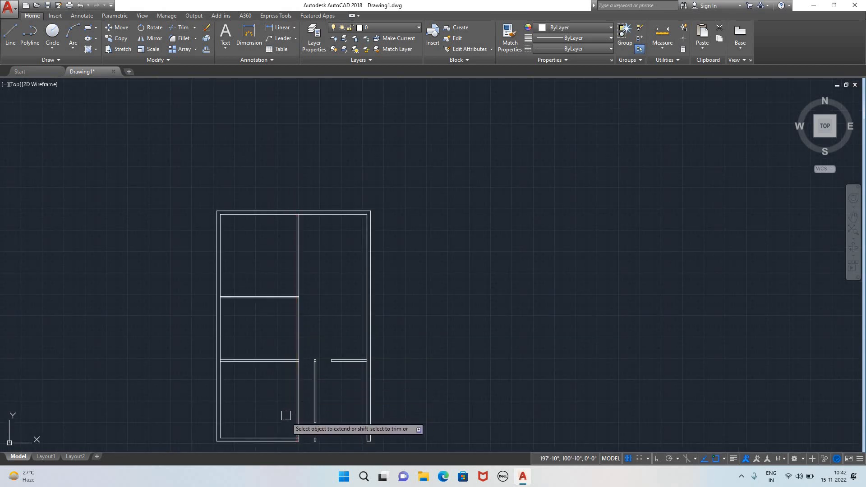
- Offset the bottom outer wall's inner line 4' upward inside the corner room
middle_drag(258, 406, 256, 293)
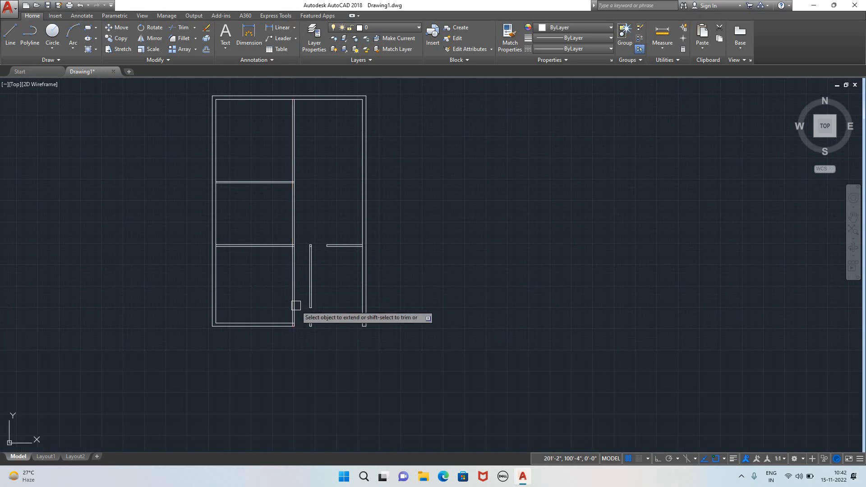
scroll(298, 307, up, 2)
scroll(288, 302, up, 2)
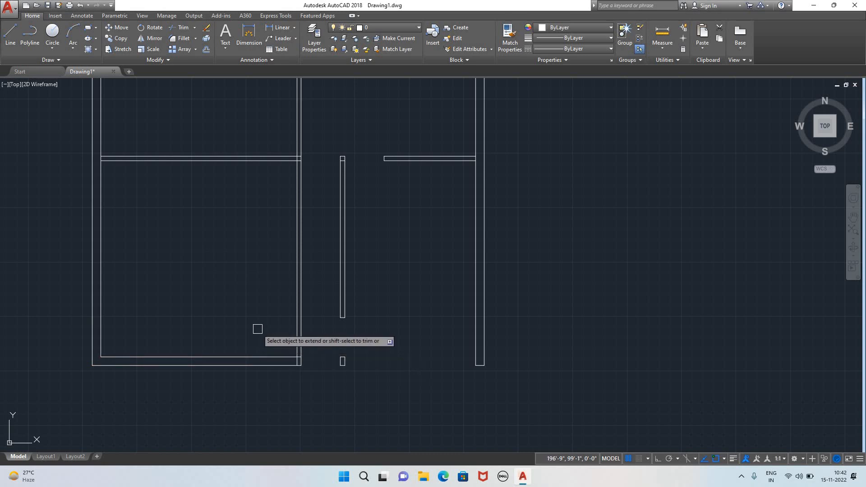
key(Escape)
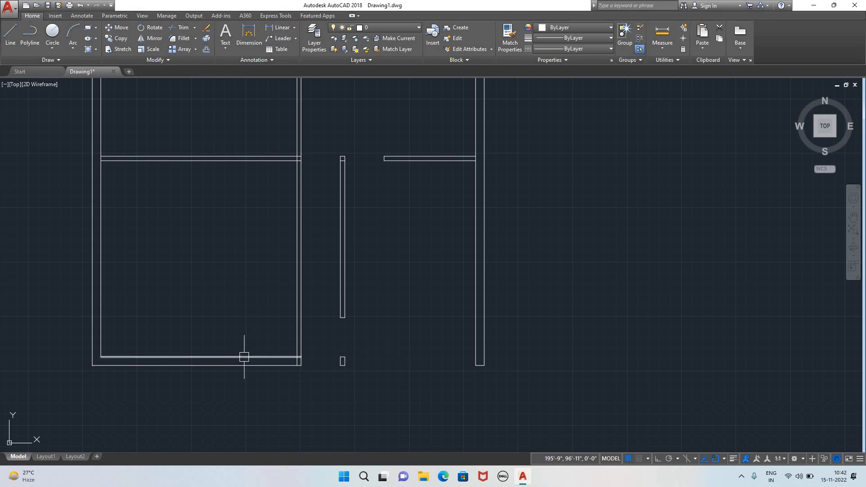
click(244, 357)
key(Escape)
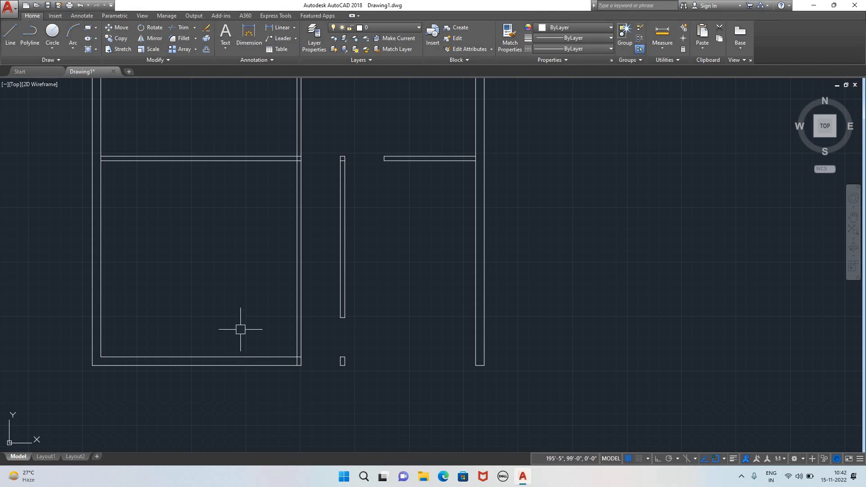
text(o)
key(Return)
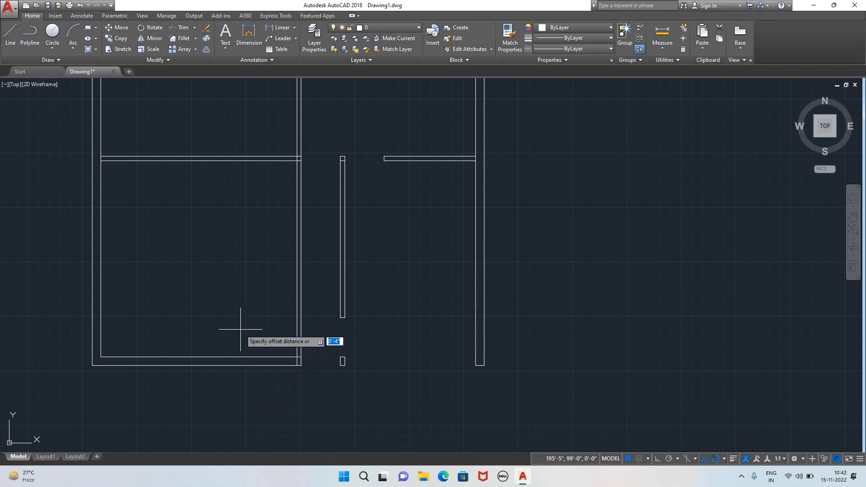
text(4)
key(Return)
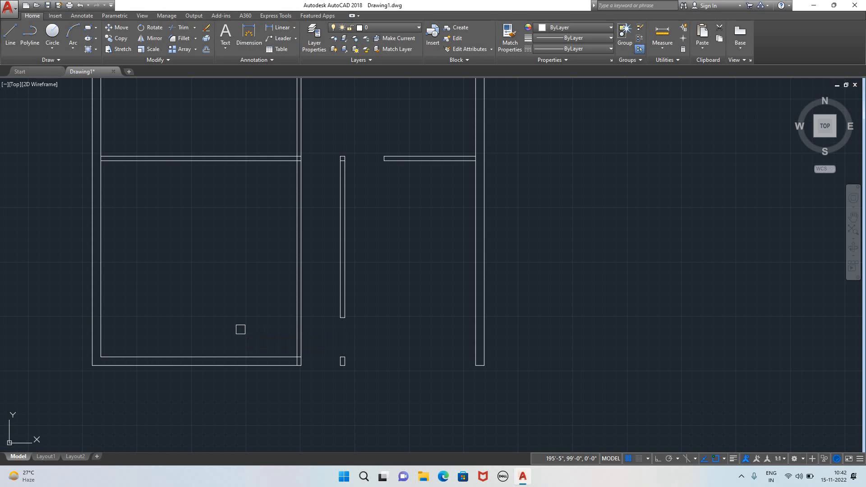
click(246, 355)
click(249, 321)
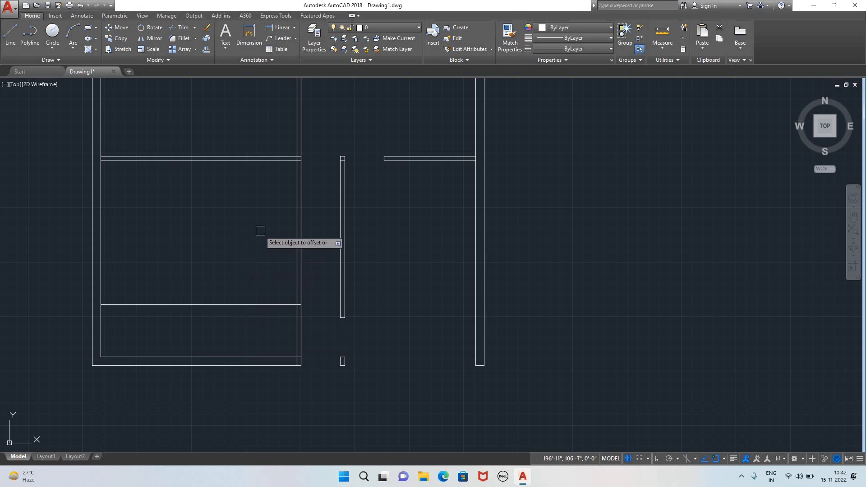
- Offset the lower line of the corner room's horizontal partition 3' downward
click(225, 160)
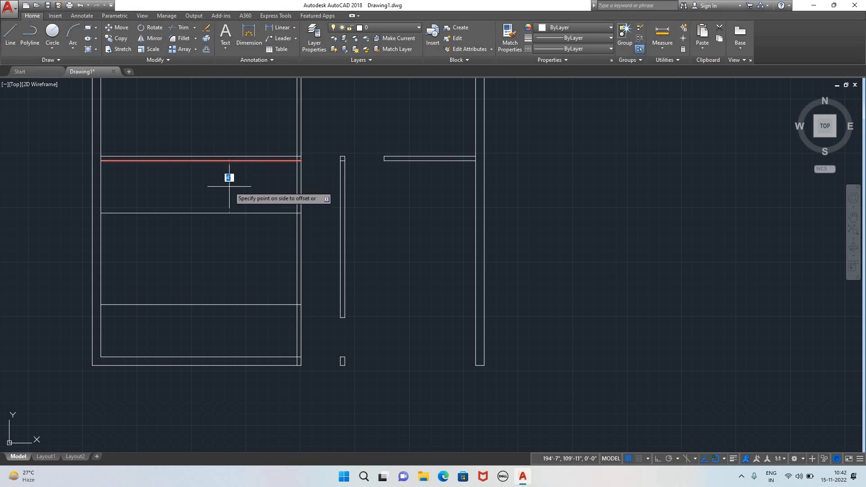
text(3)
key(Return)
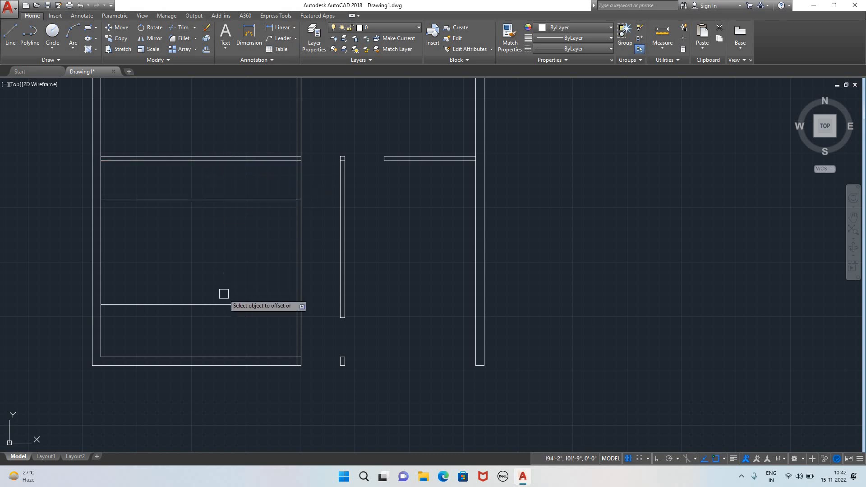
- Trim the corner room's vertical partition to leave 3' and 4' openings at its ends, and remove both offset guide lines
text(tr)
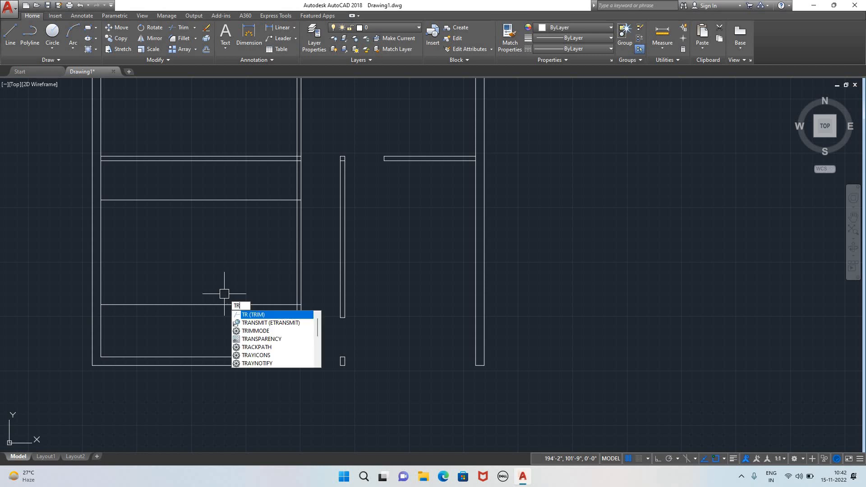
key(Return)
click(316, 189)
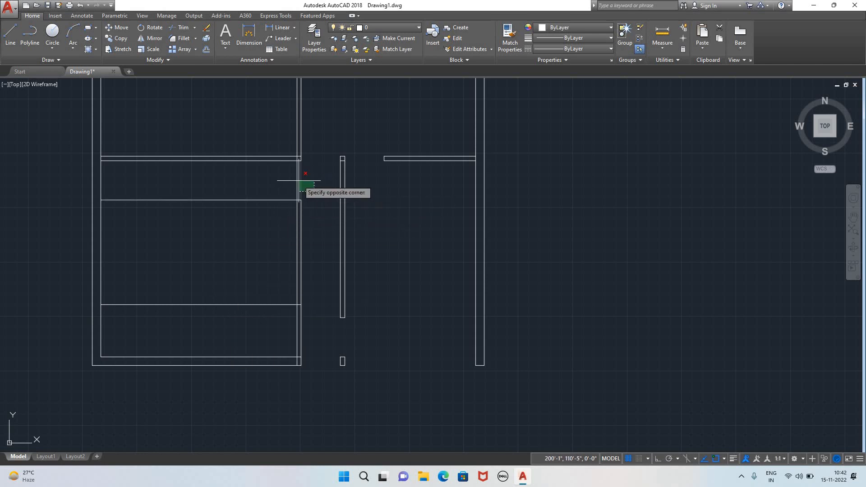
click(286, 180)
click(312, 328)
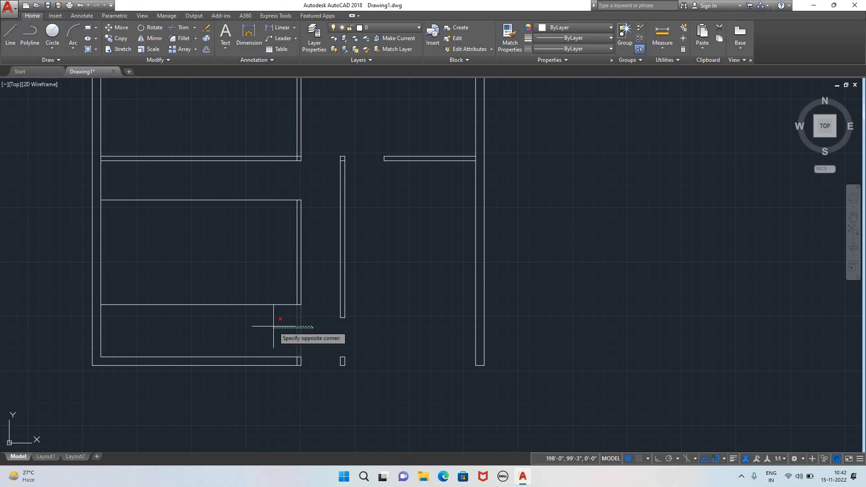
click(275, 328)
click(229, 316)
click(221, 191)
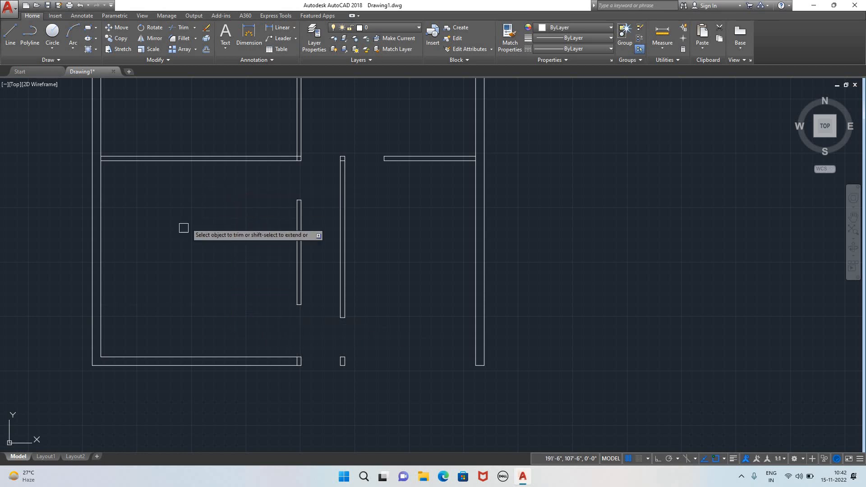
scroll(356, 288, down, 2)
scroll(396, 282, down, 2)
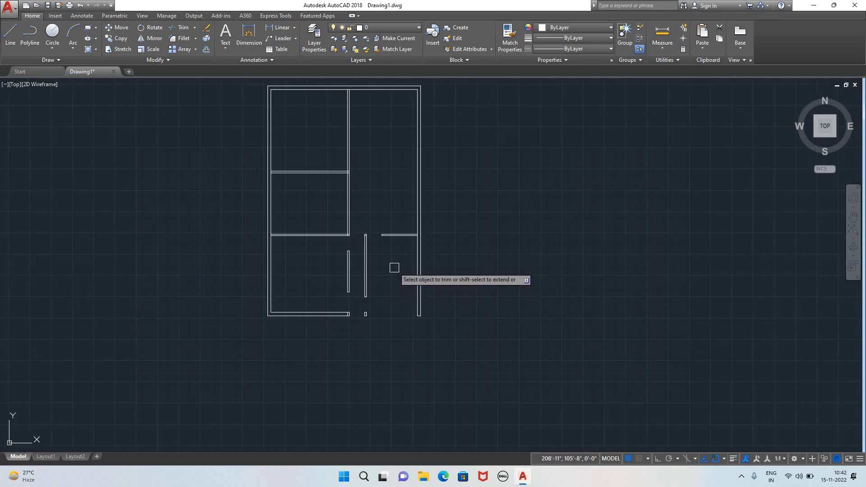
scroll(357, 191, up, 4)
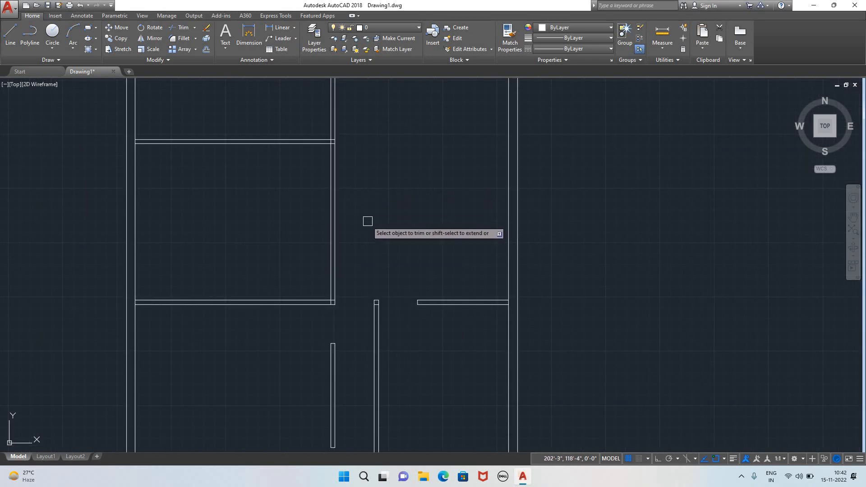
scroll(371, 199, down, 2)
middle_drag(392, 196, 388, 250)
key(Escape)
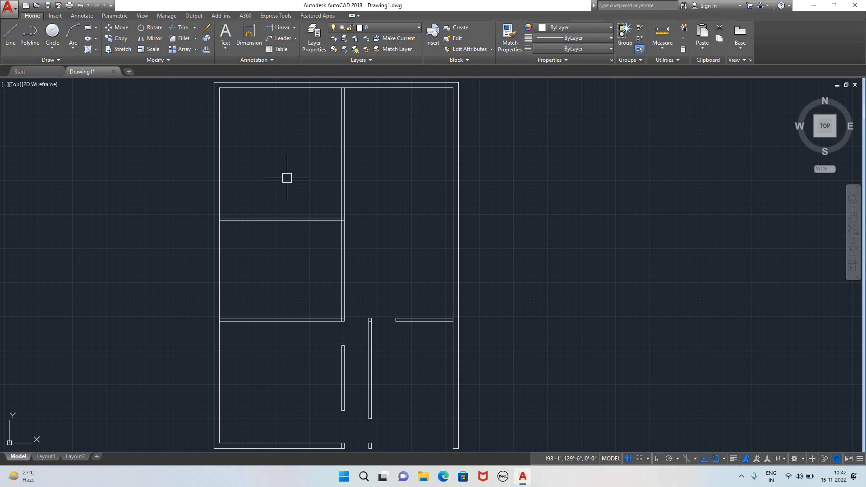
- Offset the second horizontal partition's upper line 3' upward and its lower line 3' downward
scroll(304, 202, up, 2)
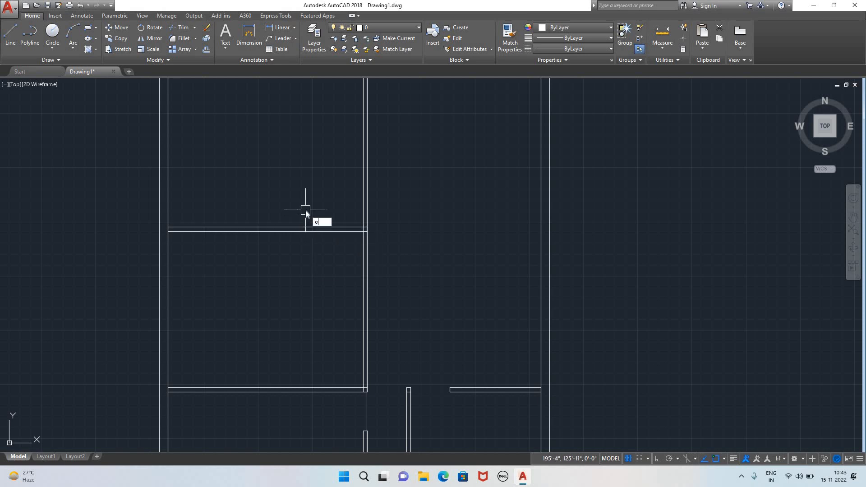
key(Return)
text(3)
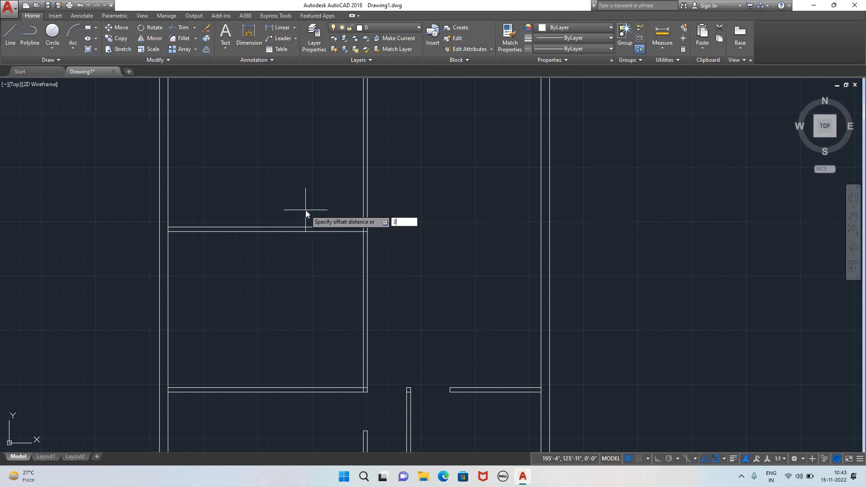
key(Return)
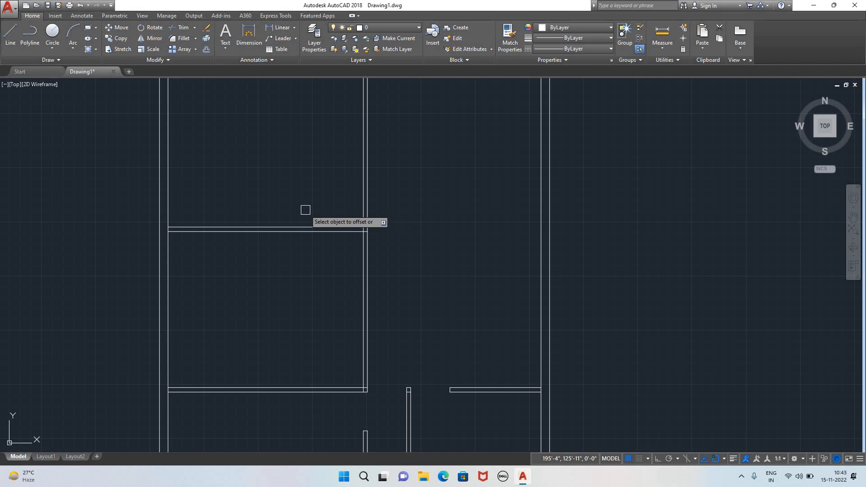
click(320, 228)
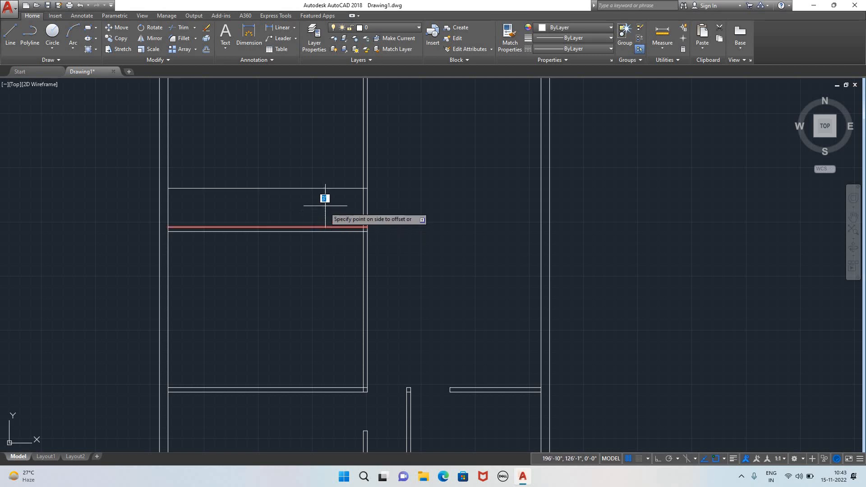
click(327, 203)
click(325, 233)
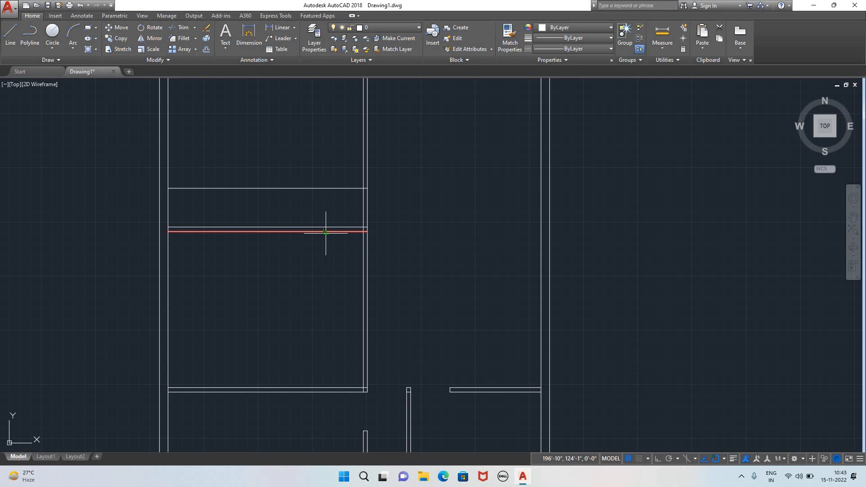
click(320, 284)
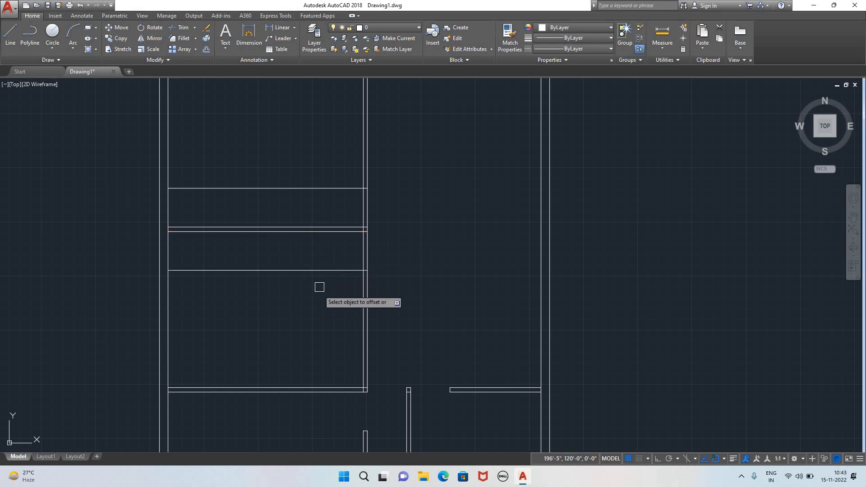
- Trim 3' openings in the vertical partition above and below the second horizontal partition, and remove the upper guide line
key(Return)
key(Return)
click(439, 269)
click(342, 245)
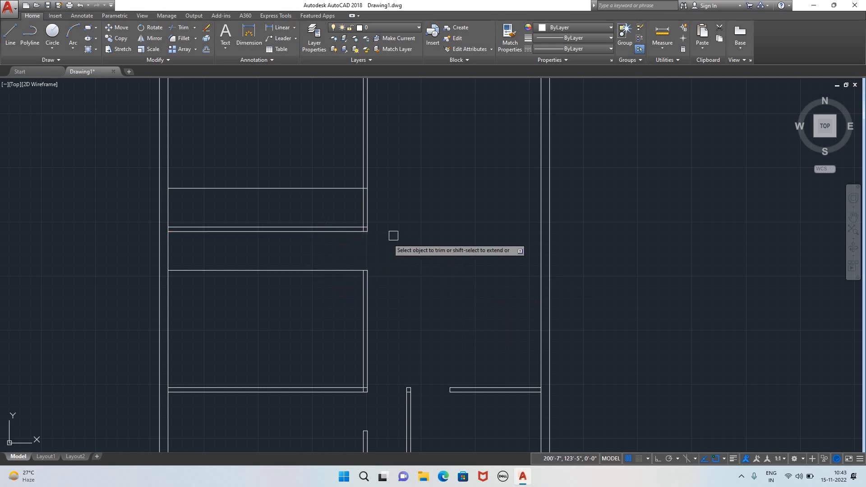
click(419, 208)
click(310, 201)
click(292, 198)
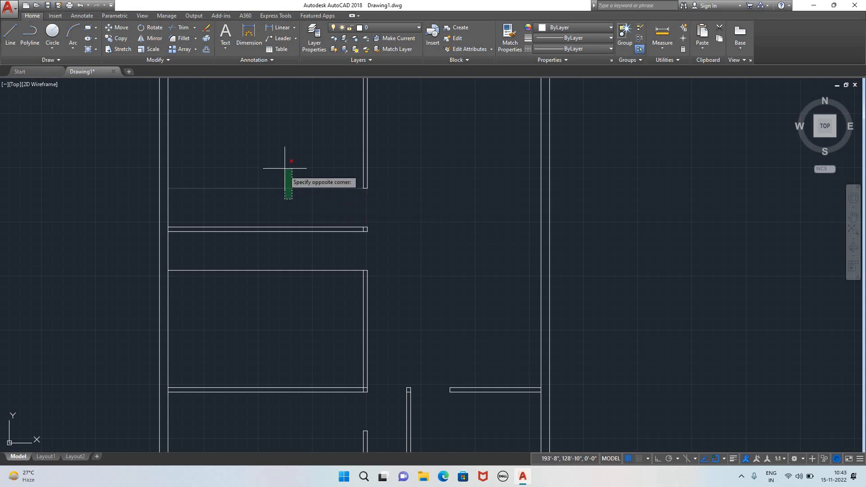
click(285, 168)
click(431, 230)
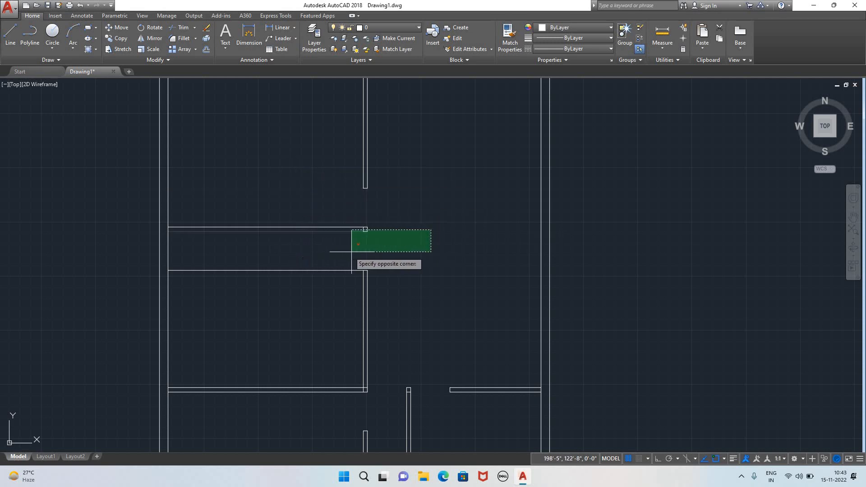
key(Escape)
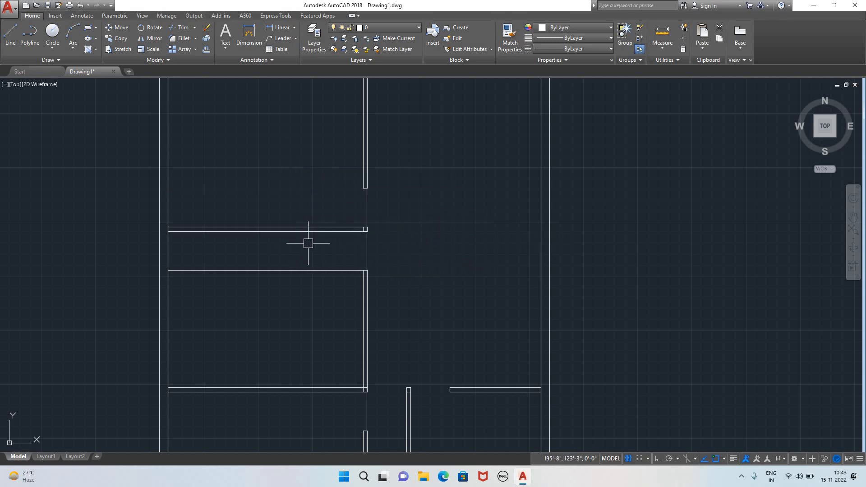
- Trim away the remaining guide line below the second horizontal partition
click(308, 243)
click(297, 284)
key(Escape)
text(r)
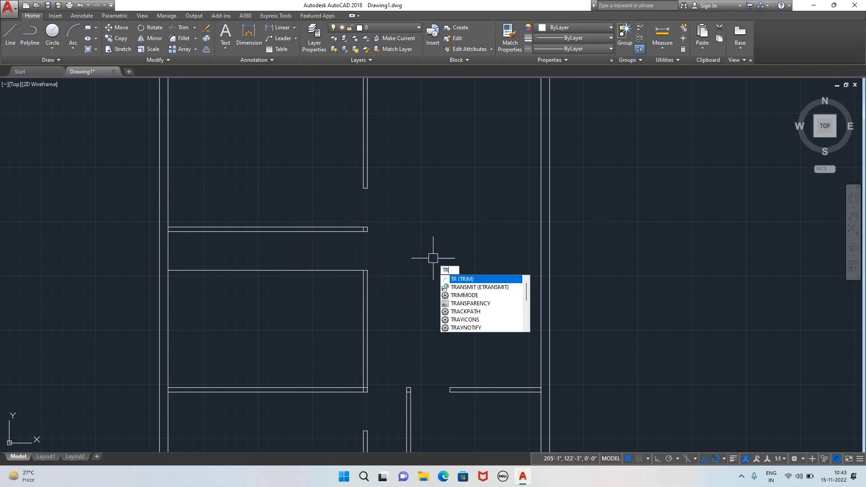
key(Return)
click(308, 250)
click(304, 273)
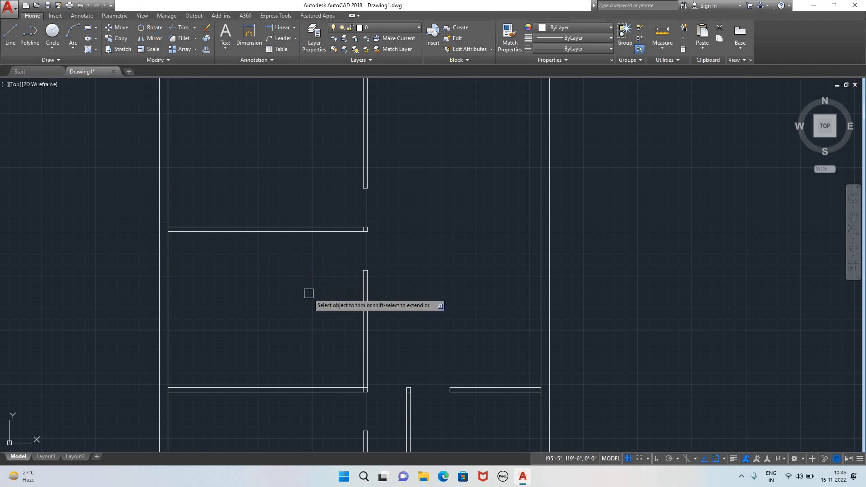
scroll(415, 275, up, 2)
scroll(417, 274, down, 4)
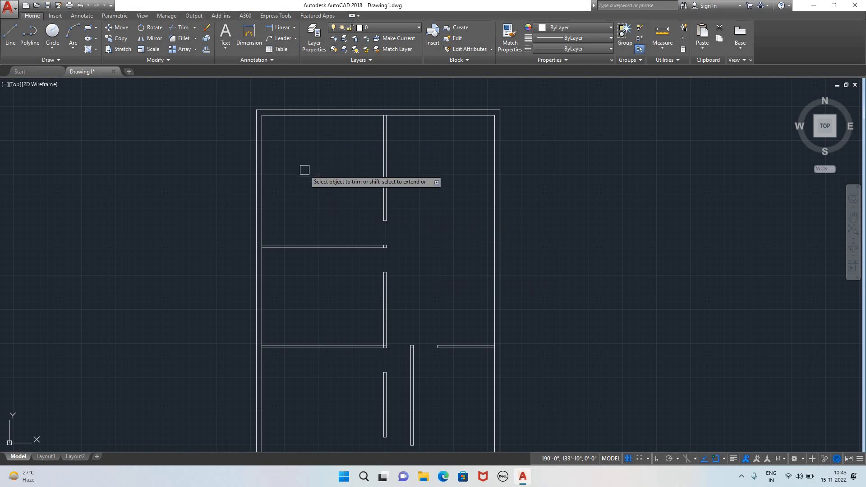
key(Escape)
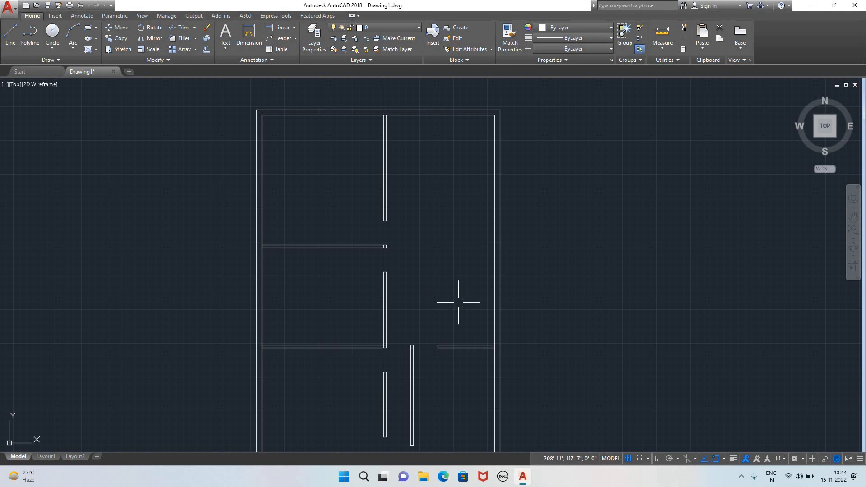
- Measure the short horizontal partition from its free end to the right outer wall's inner face
scroll(456, 361, up, 4)
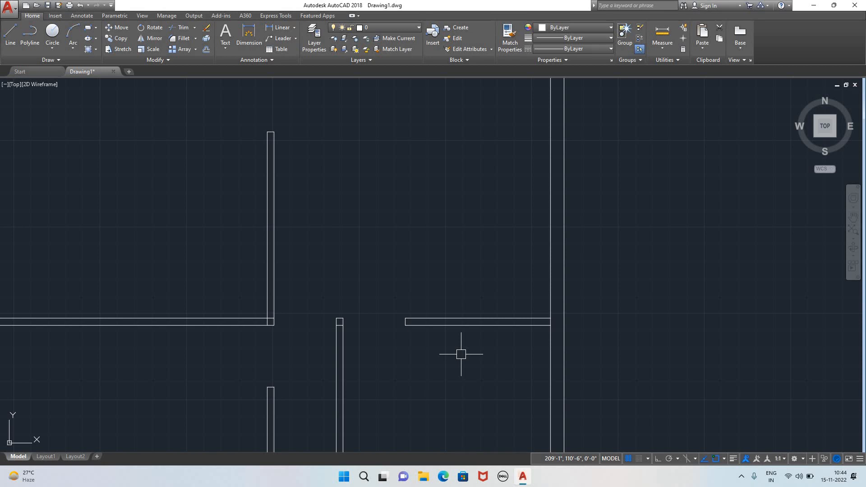
text(DI)
key(Return)
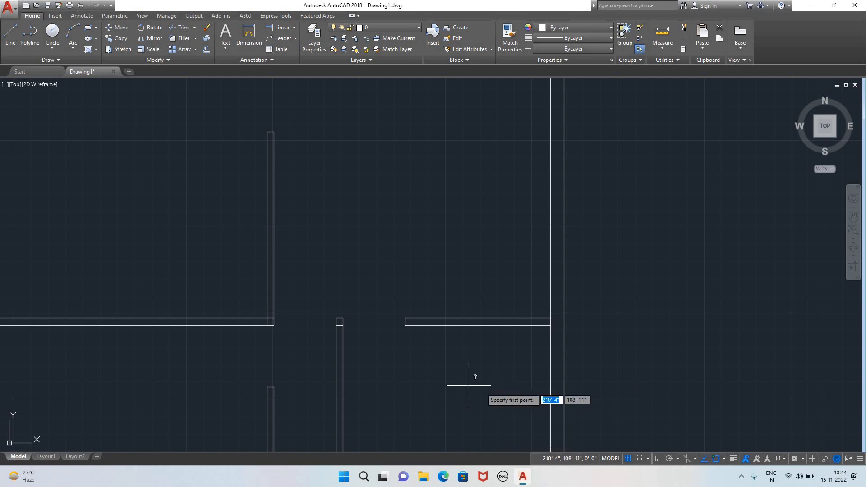
click(406, 321)
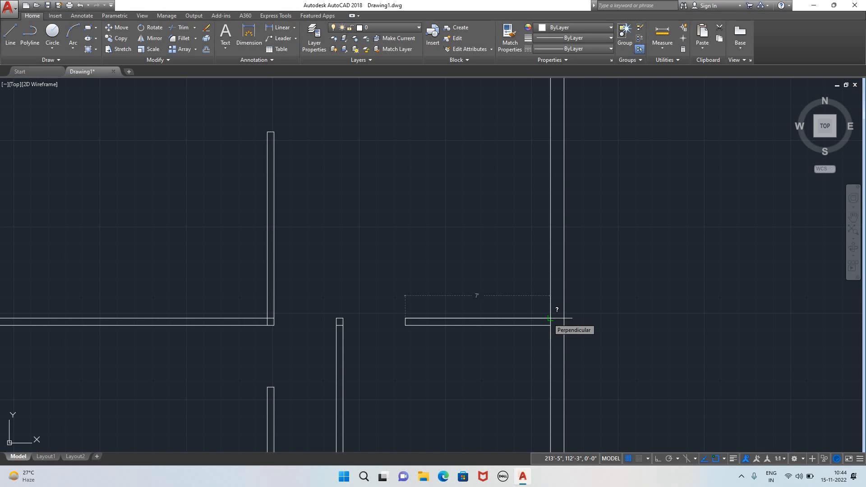
click(550, 319)
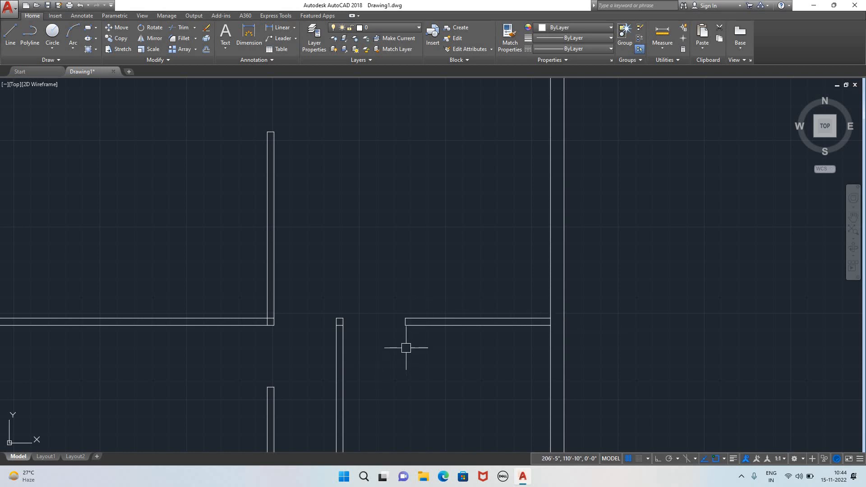
scroll(406, 348, down, 4)
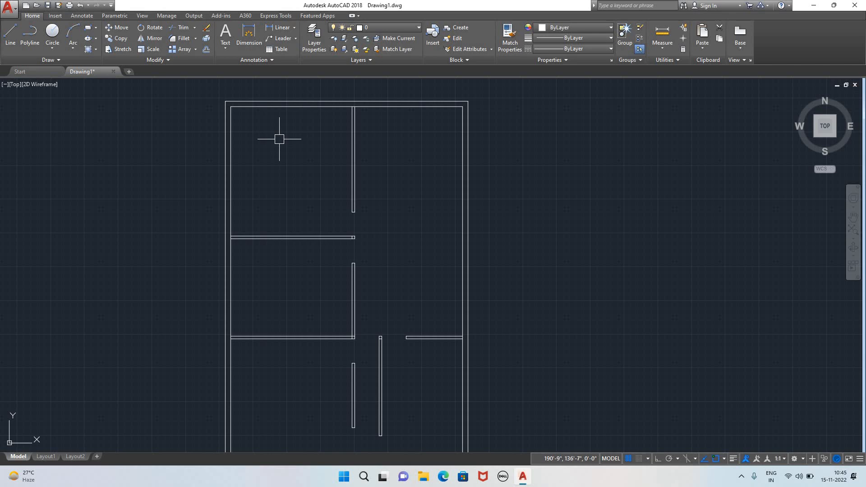
- Offset the right outer wall's inner line 6' inward to start a new vertical partition
scroll(426, 320, up, 4)
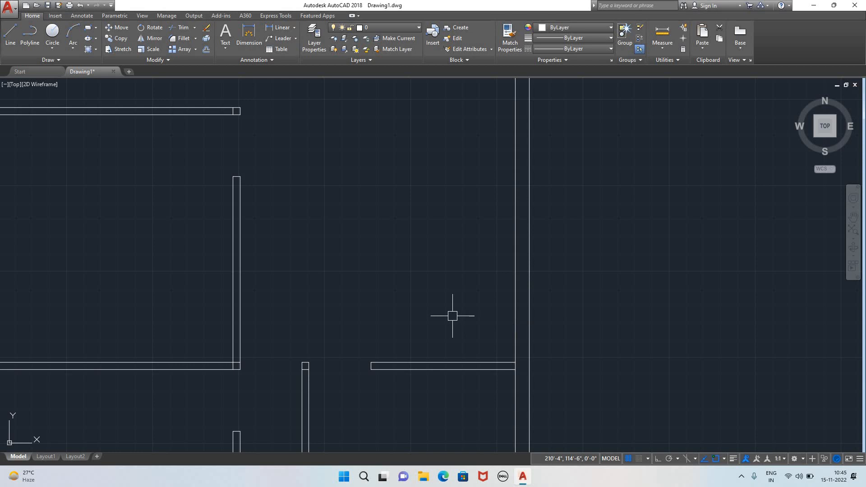
text(o)
key(Return)
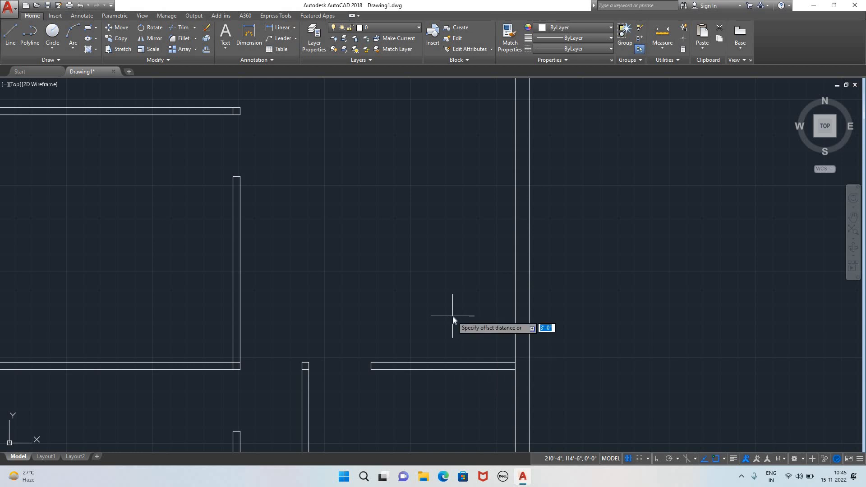
key(Return)
click(512, 315)
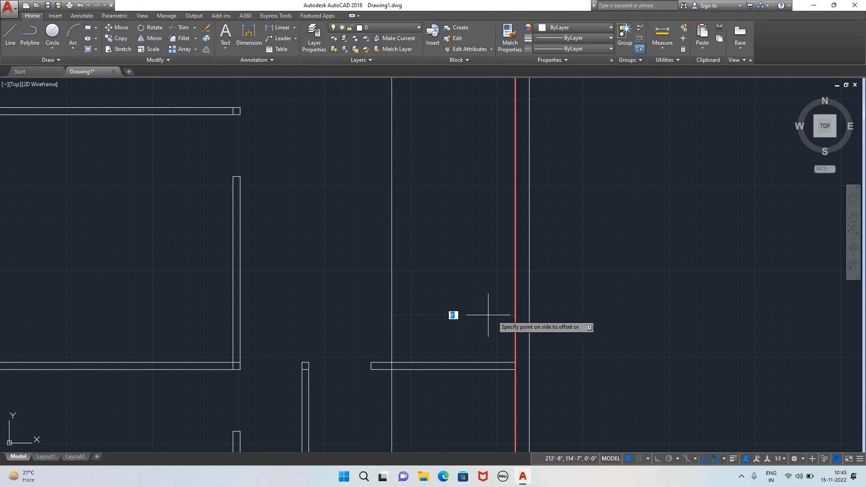
click(396, 318)
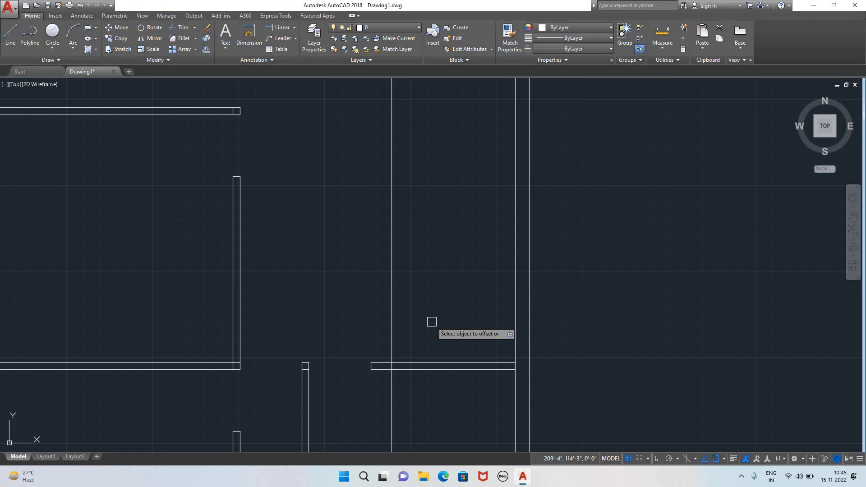
- Offset the short horizontal partition's upper line 4' upward, and offset that copy another 4' upward
click(430, 363)
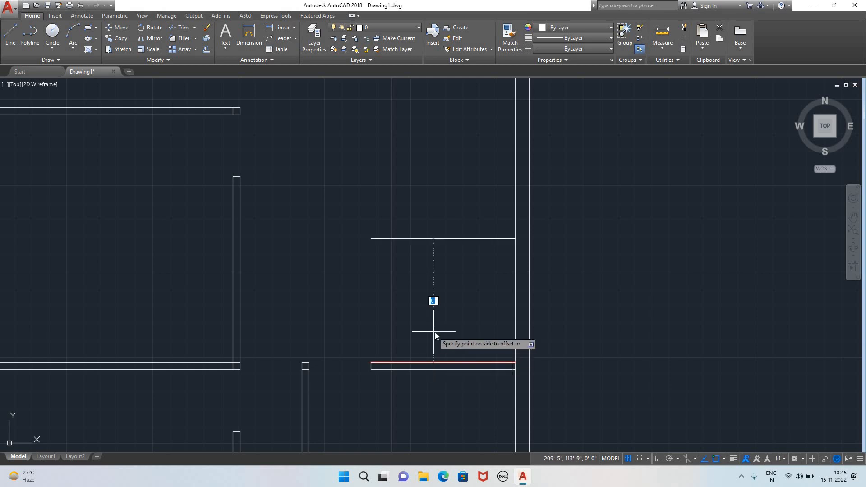
key(Return)
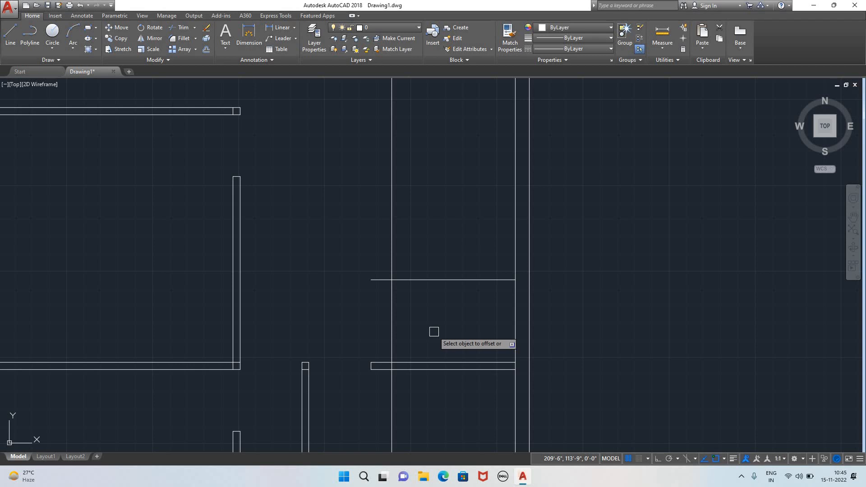
click(435, 280)
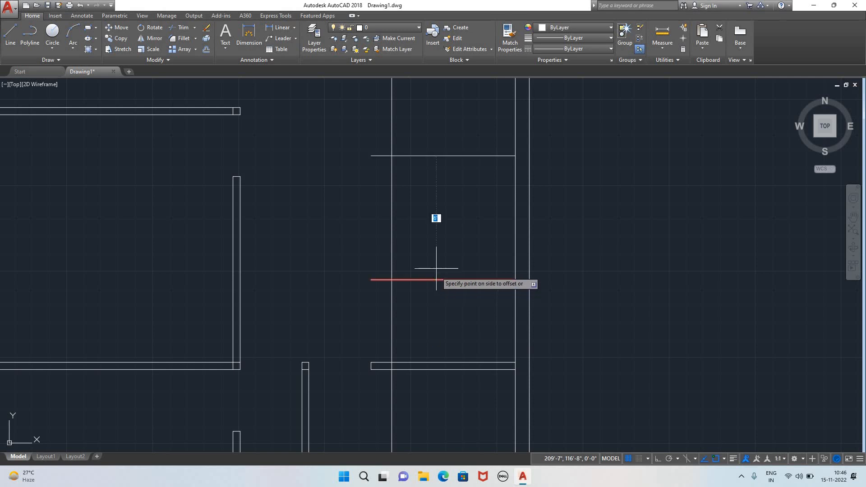
text(4)
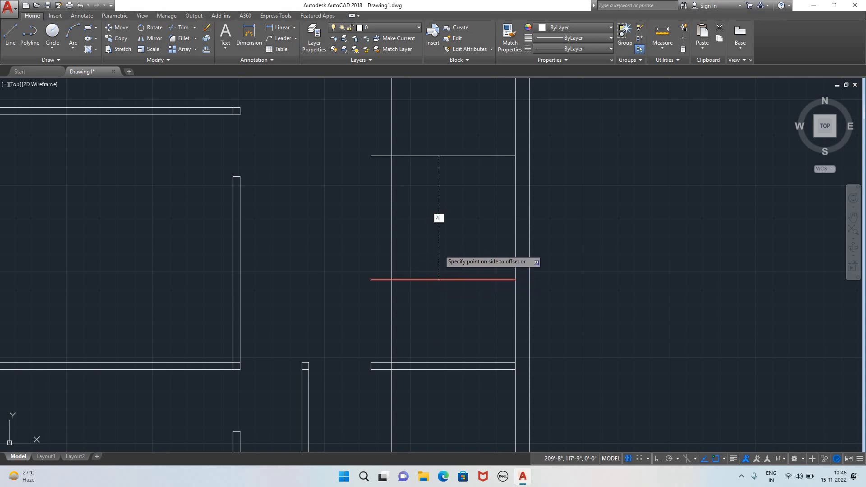
key(Return)
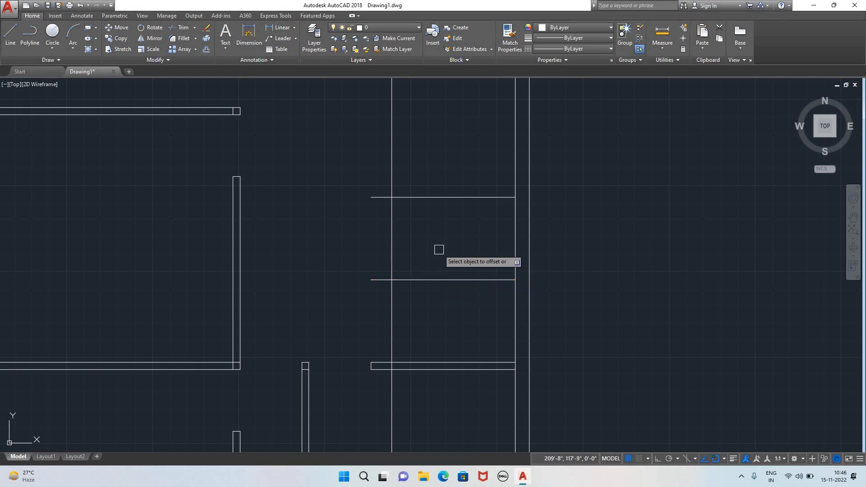
- Offset each of the two new horizontal lines 4" downward to form two partitions
click(446, 280)
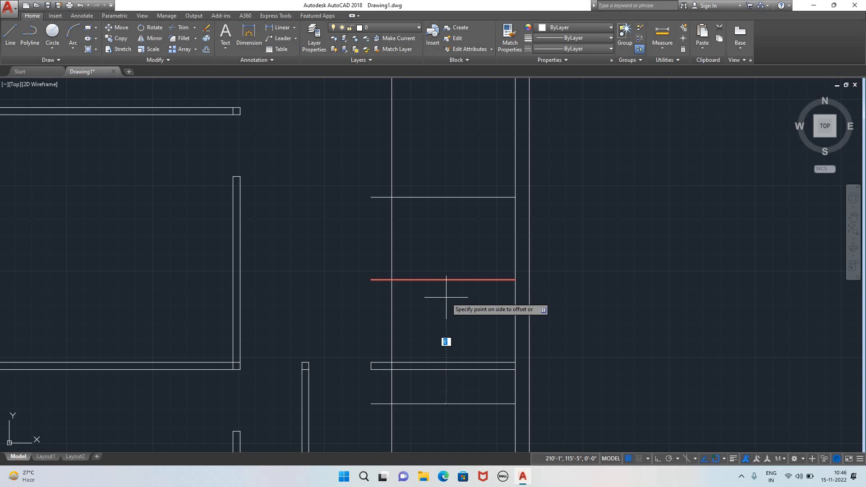
click(446, 297)
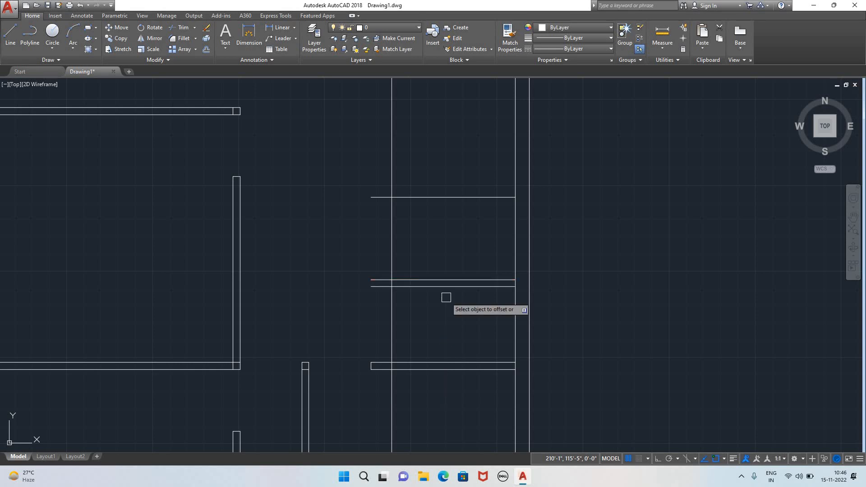
click(425, 197)
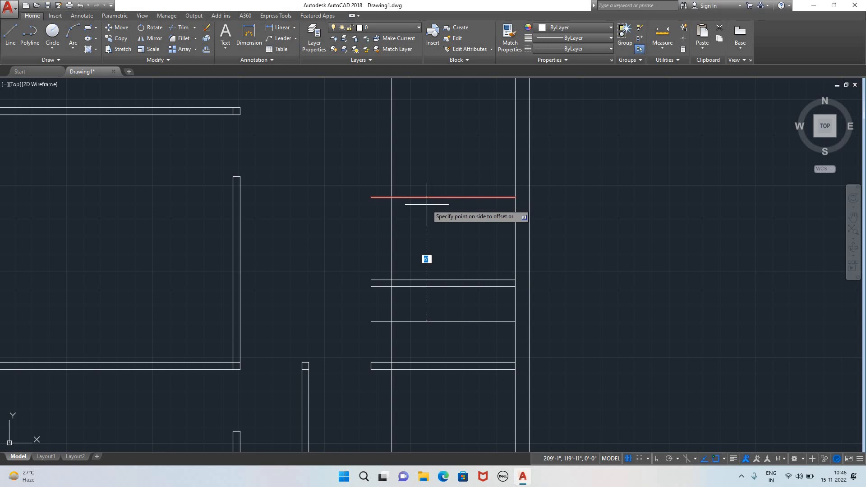
text(4)
key(Return)
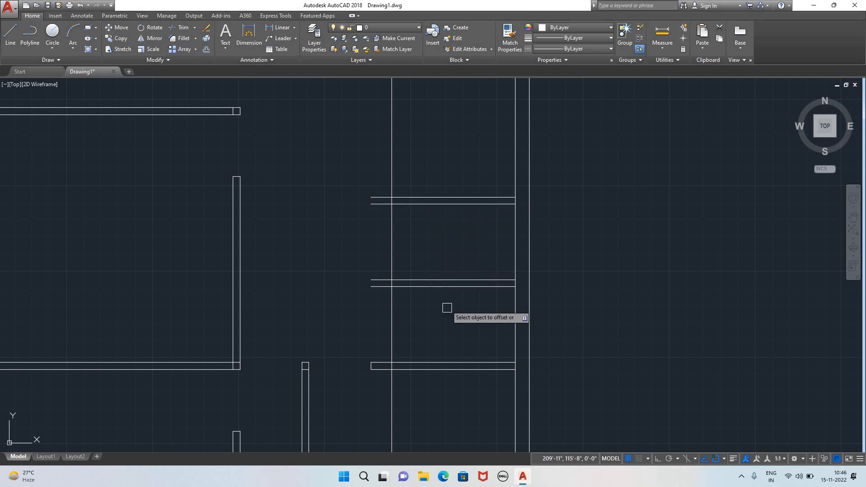
- Offset the new vertical line 4" toward the passage to give the partition its thickness
scroll(427, 313, down, 2)
scroll(426, 313, up, 2)
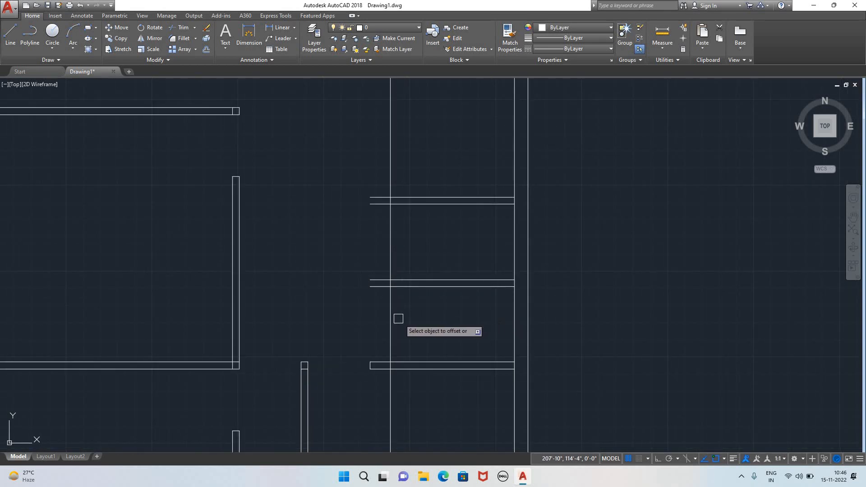
click(391, 318)
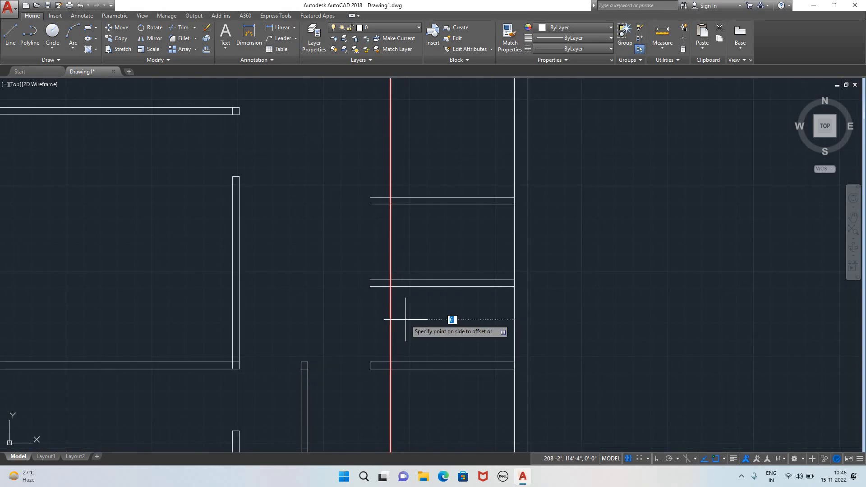
click(404, 318)
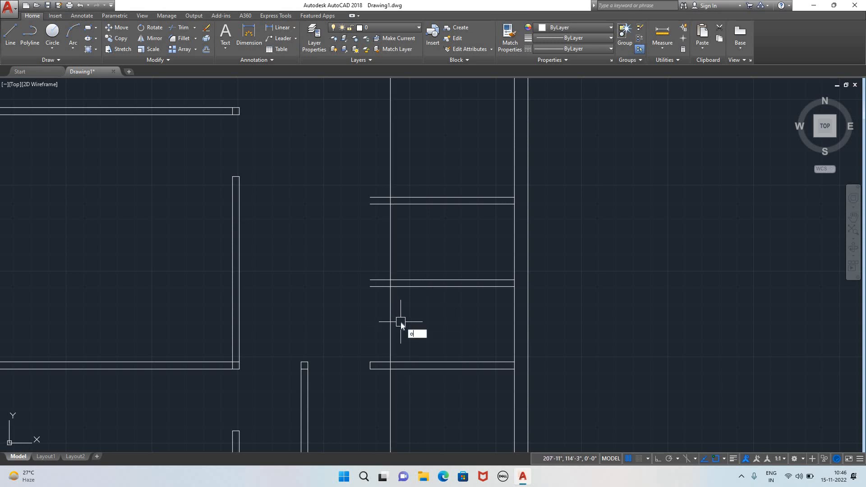
key(Return)
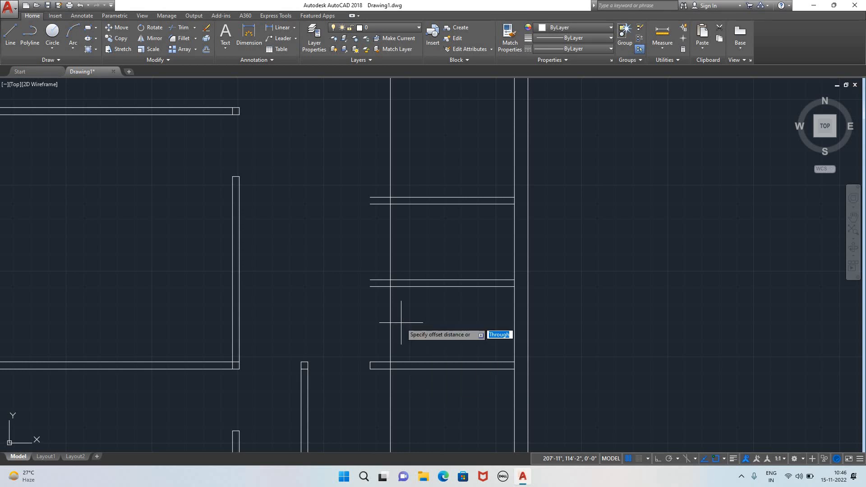
text(9)
key(Return)
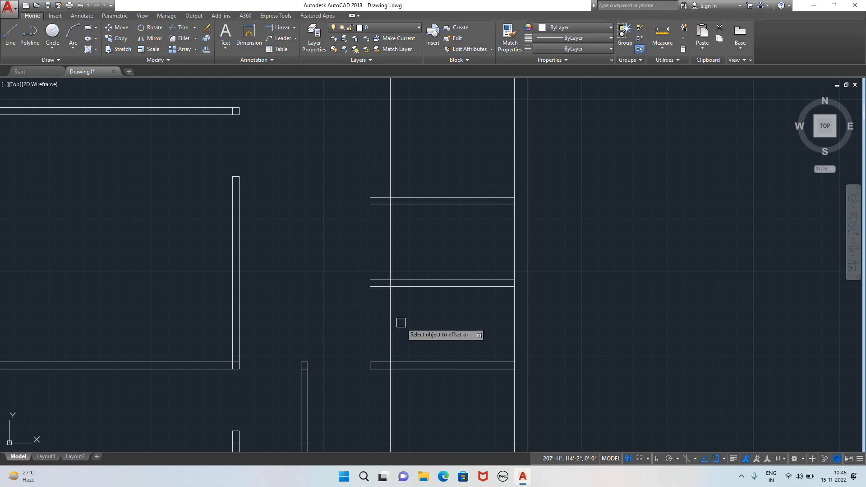
click(391, 329)
click(378, 327)
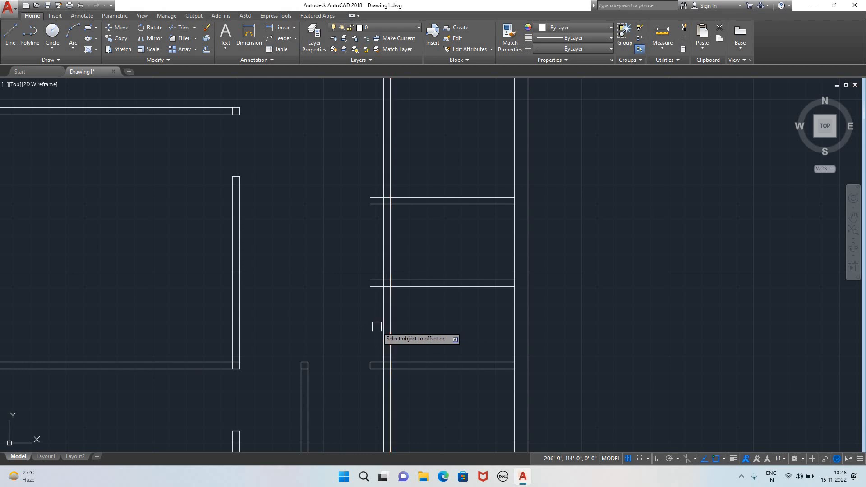
- Trim both lines of the new vertical partition below the short horizontal partition
scroll(431, 338, down, 3)
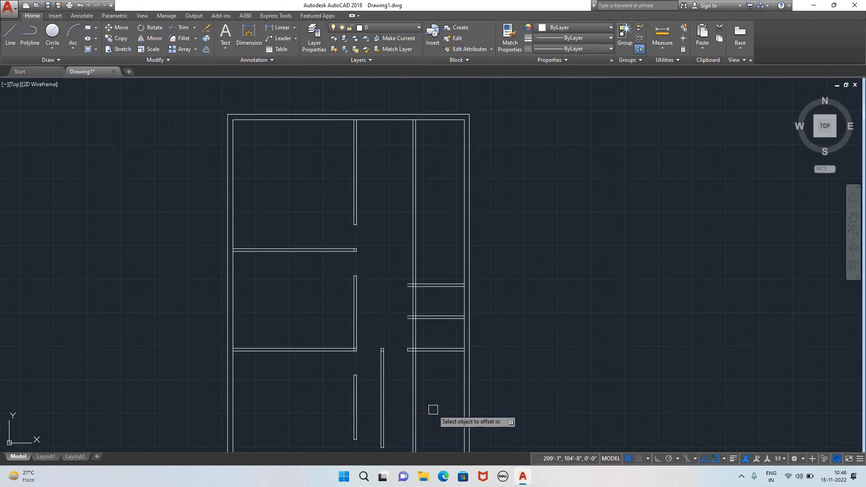
scroll(433, 410, down, 2)
middle_drag(433, 409, 383, 239)
scroll(383, 243, up, 4)
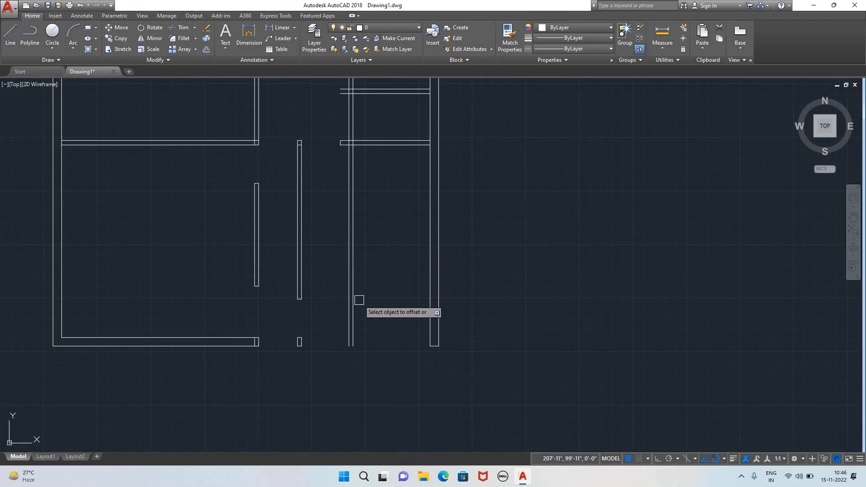
key(Escape)
text(tr)
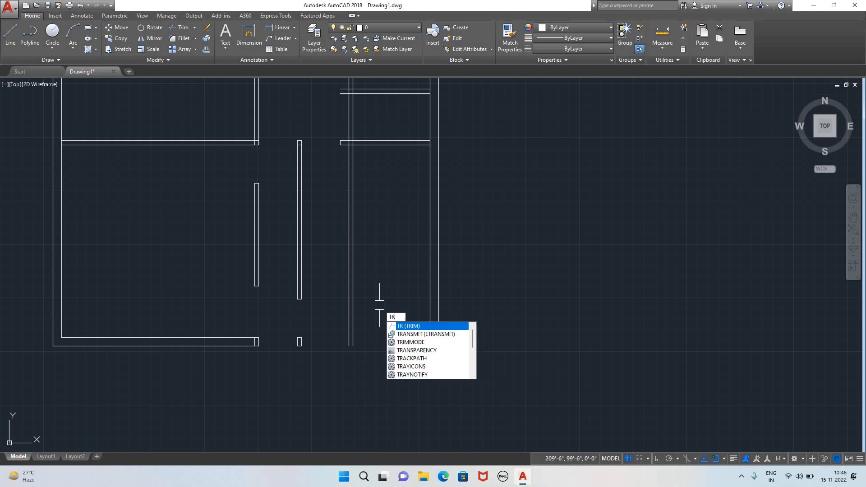
key(Return)
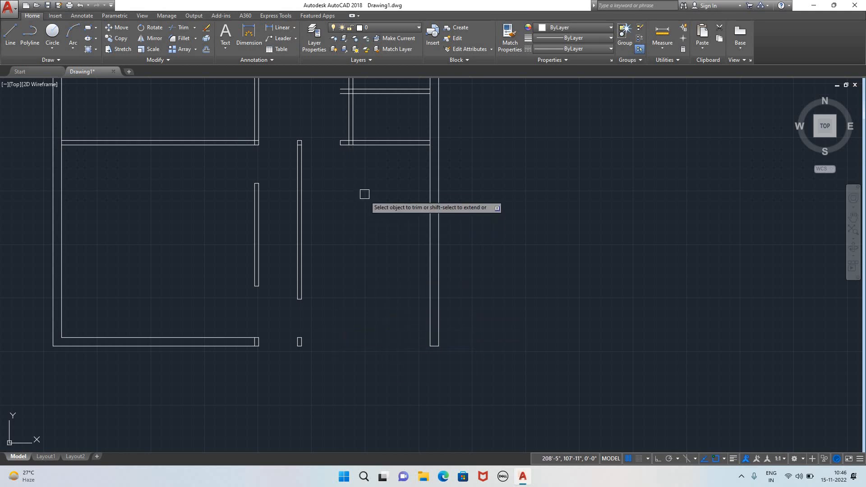
- Trim the ends of the two new horizontal partitions that project past the vertical partition into the passage
scroll(357, 193, down, 2)
middle_drag(352, 221, 330, 305)
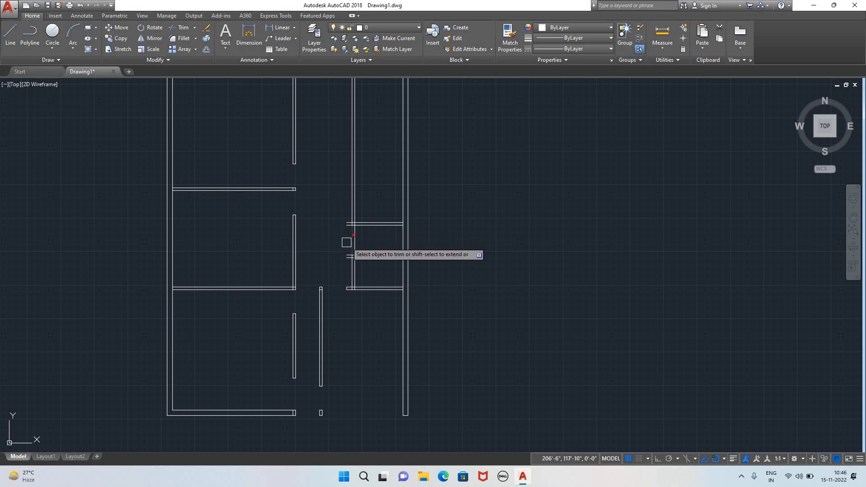
scroll(341, 239, up, 6)
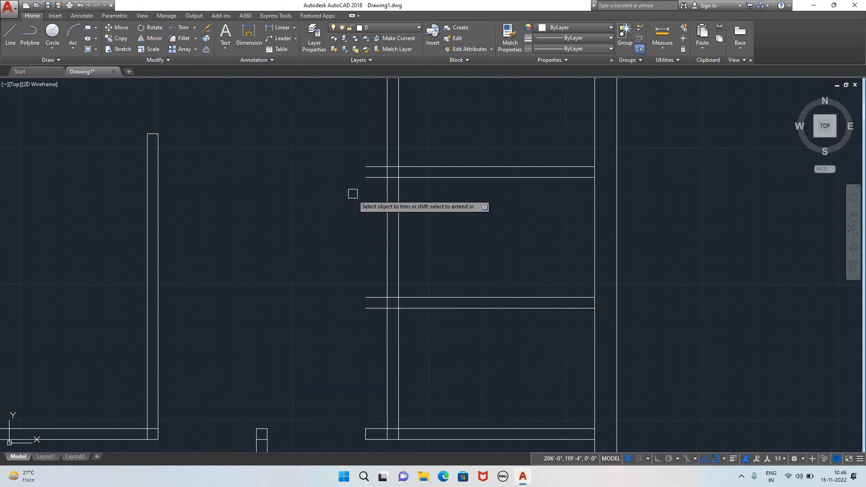
click(362, 231)
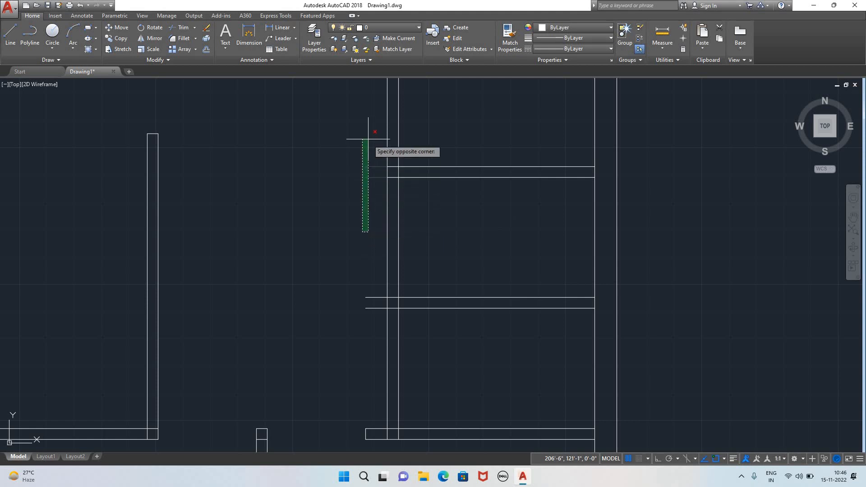
click(369, 153)
click(363, 350)
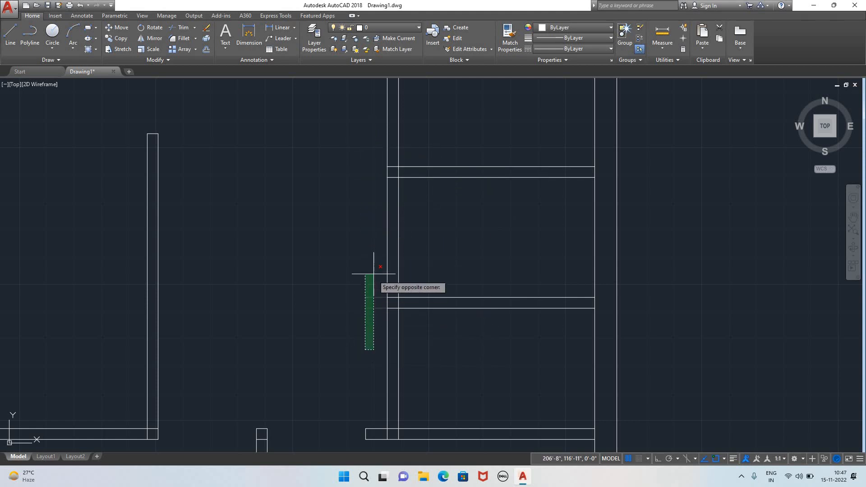
click(370, 246)
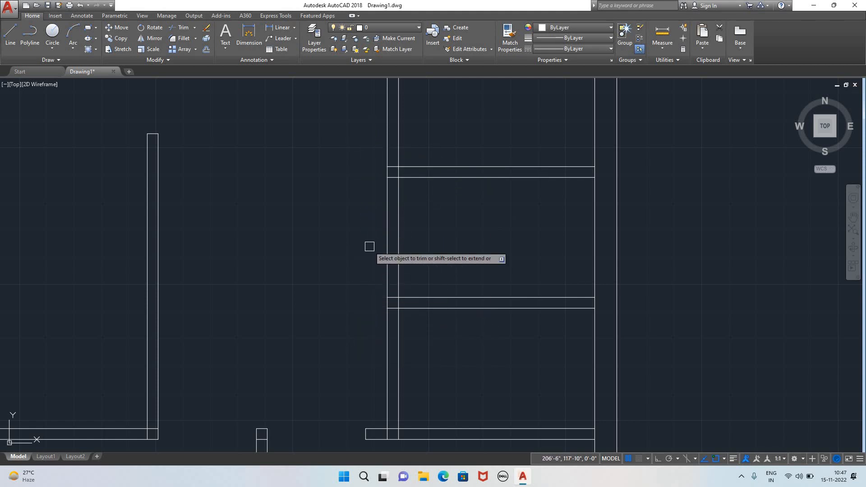
click(246, 290)
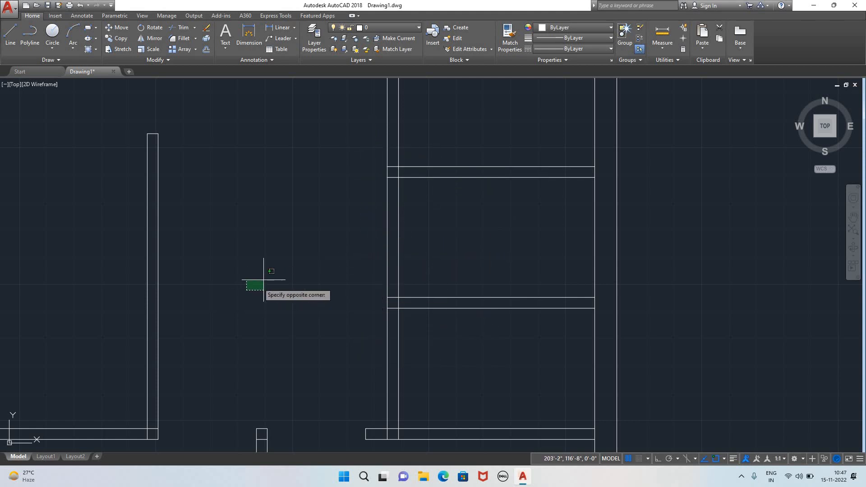
click(319, 212)
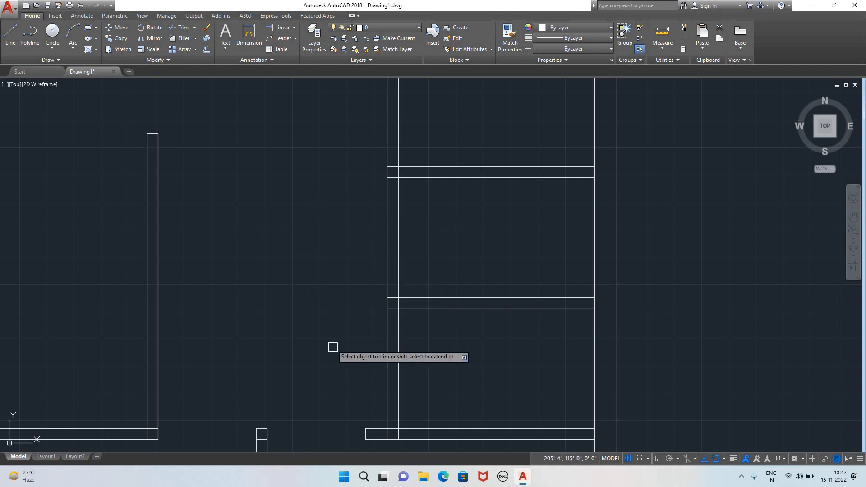
right_click(305, 331)
click(300, 346)
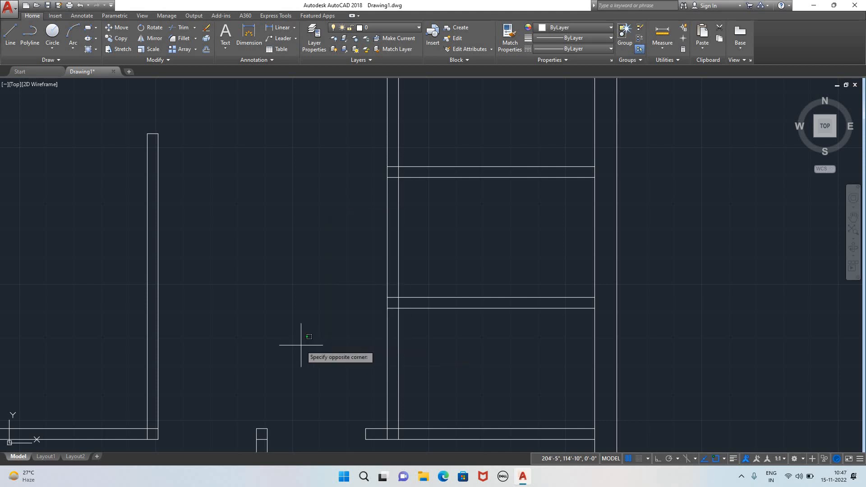
key(Escape)
right_click(310, 339)
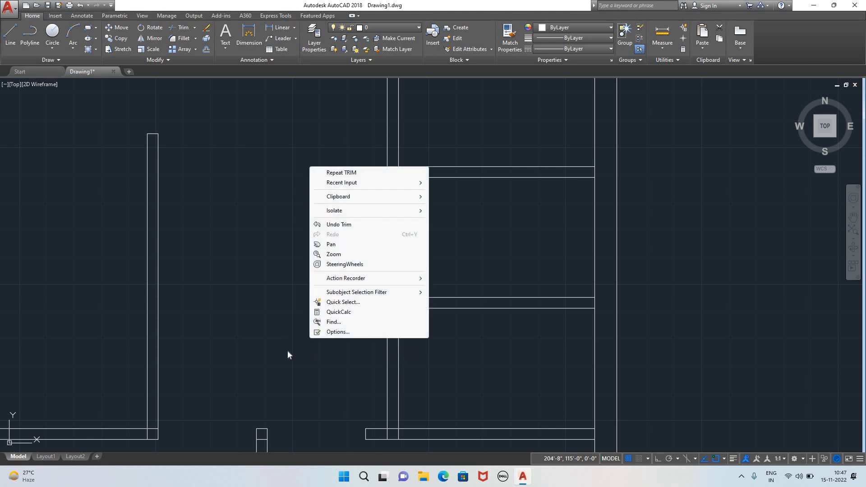
click(280, 344)
key(Escape)
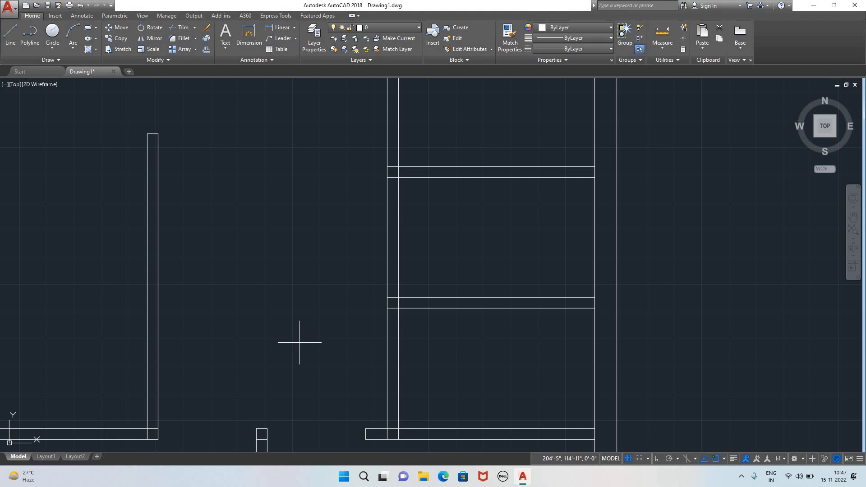
mouse_move(300, 343)
mouse_down()
mouse_move(260, 323)
mouse_move(286, 337)
mouse_up()
right_click(256, 339)
click(250, 363)
click(258, 315)
click(309, 208)
click(240, 306)
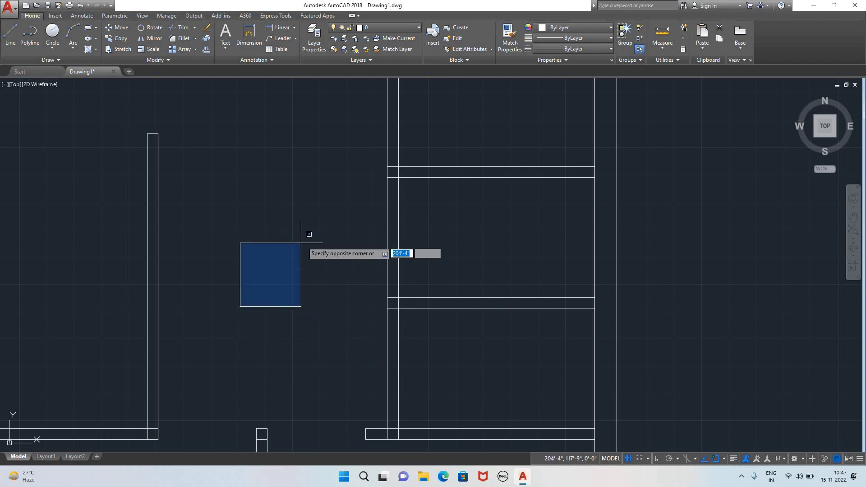
click(303, 235)
mouse_move(283, 327)
mouse_down()
mouse_move(310, 266)
mouse_move(273, 294)
mouse_up()
click(273, 294)
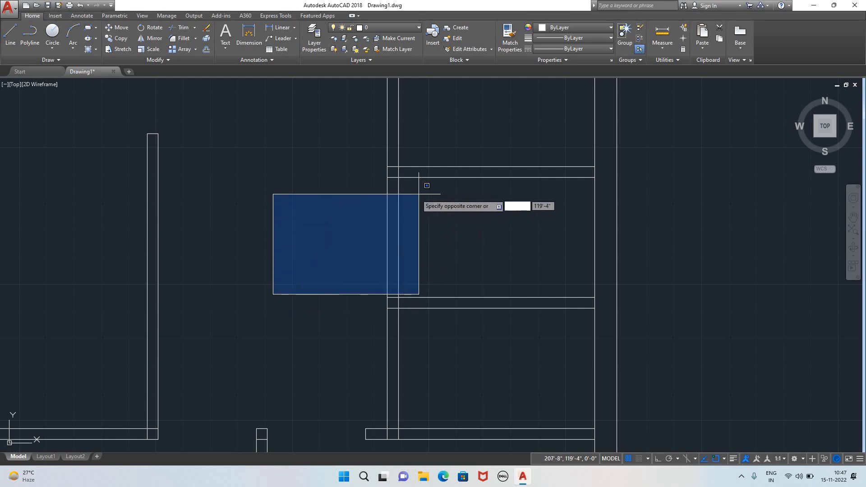
click(356, 197)
click(309, 269)
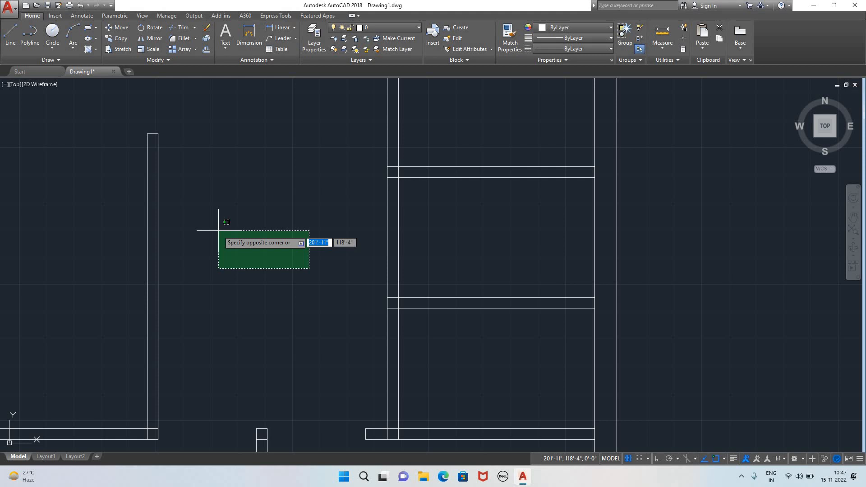
click(354, 226)
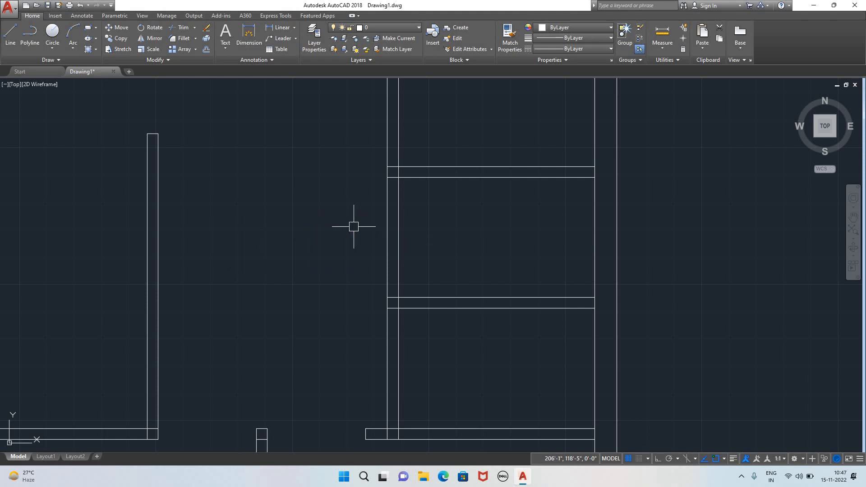
scroll(456, 211, up, 2)
scroll(449, 228, down, 6)
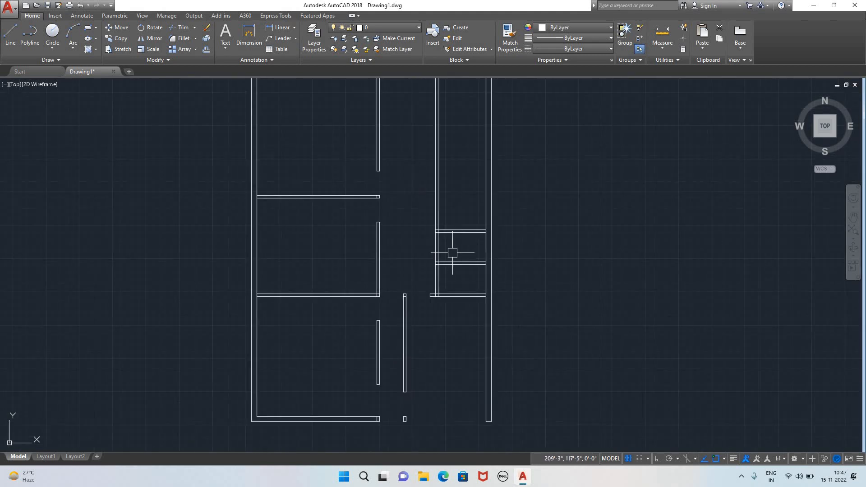
- Try to offset the passage-side line of the small rooms' vertical partition toward the outer wall
scroll(456, 277, up, 4)
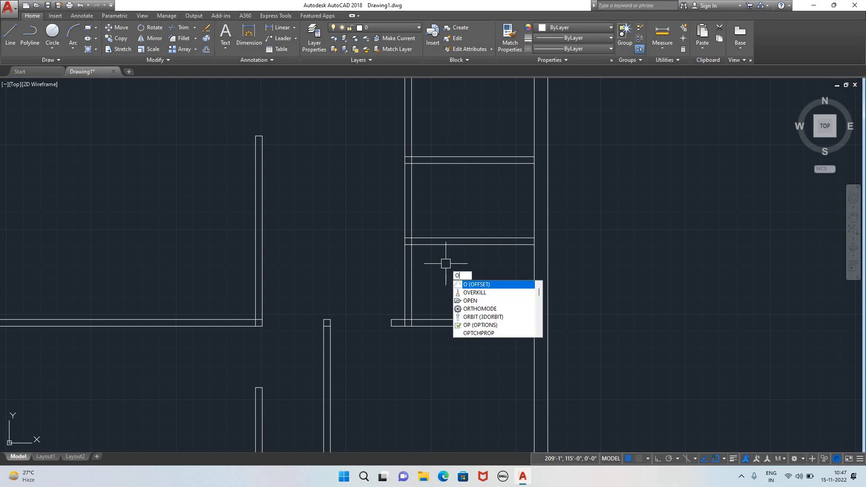
key(Return)
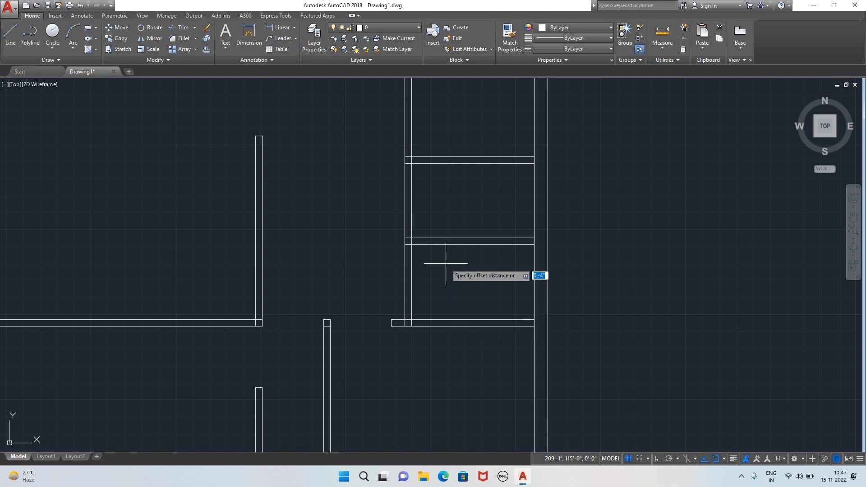
text(2')
key(Return)
key(Return)
click(405, 264)
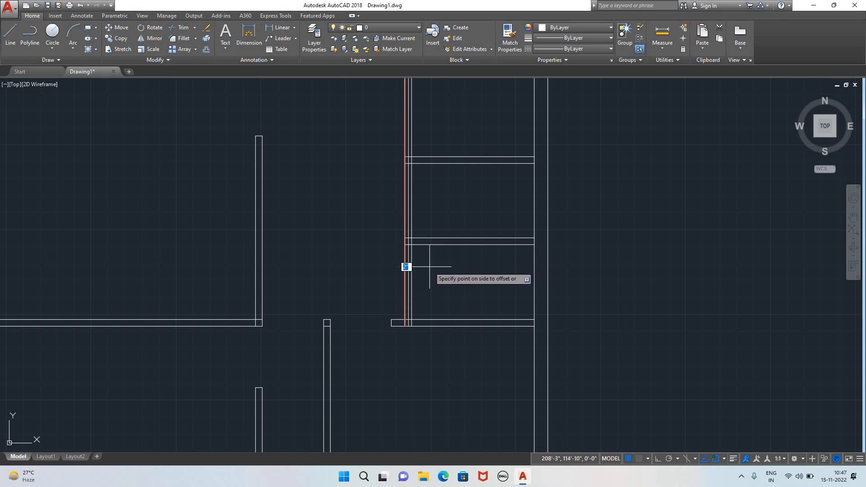
click(431, 267)
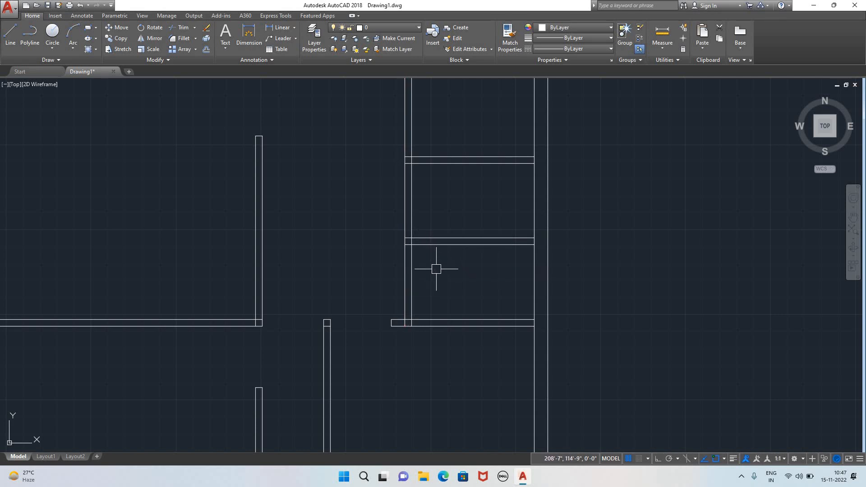
- Offset the top edge of the partition between the two small rooms 2'6" upward and its bottom edge 2'6" downward
key(Return)
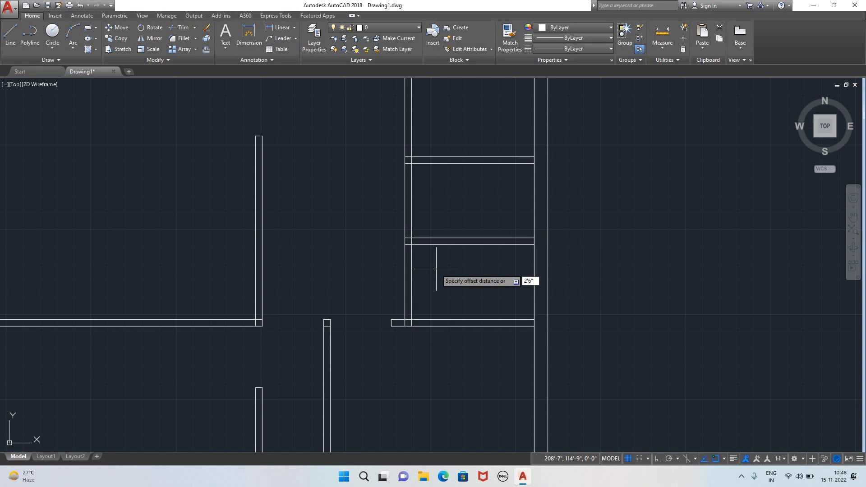
key(Return)
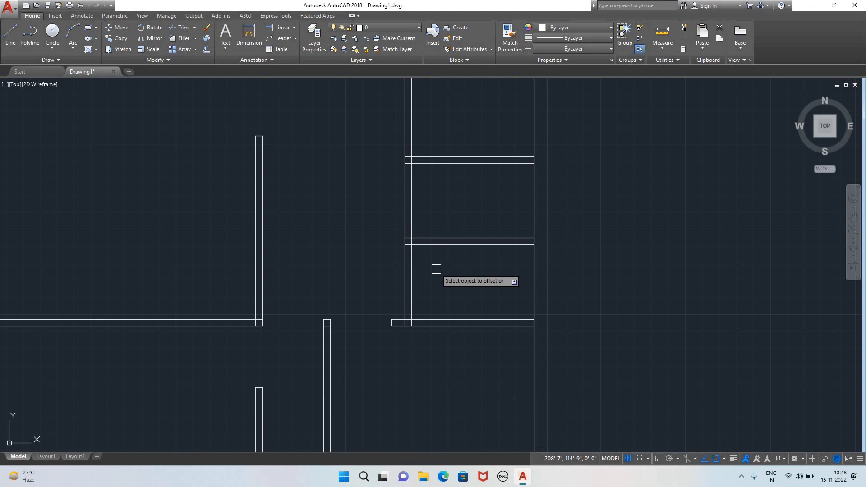
click(430, 244)
click(433, 282)
click(437, 238)
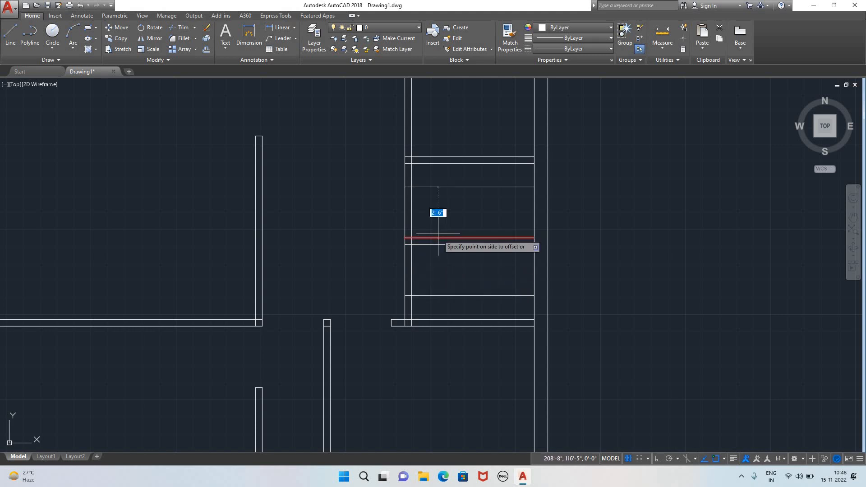
click(433, 212)
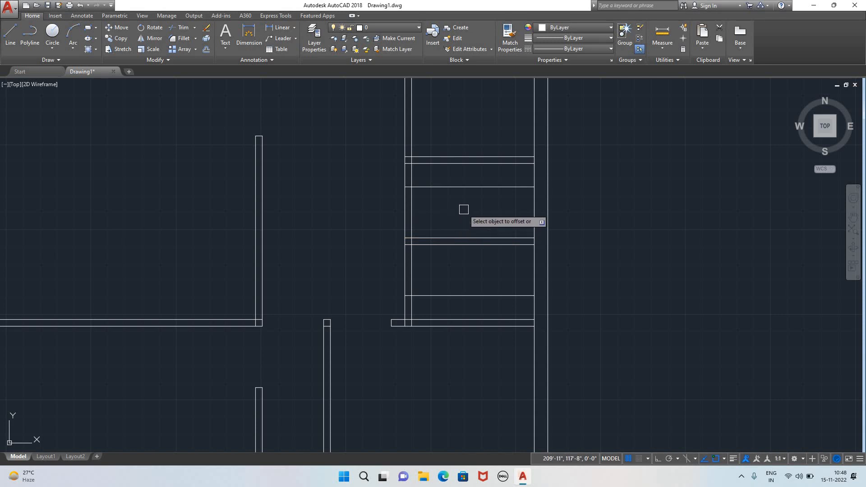
key(Escape)
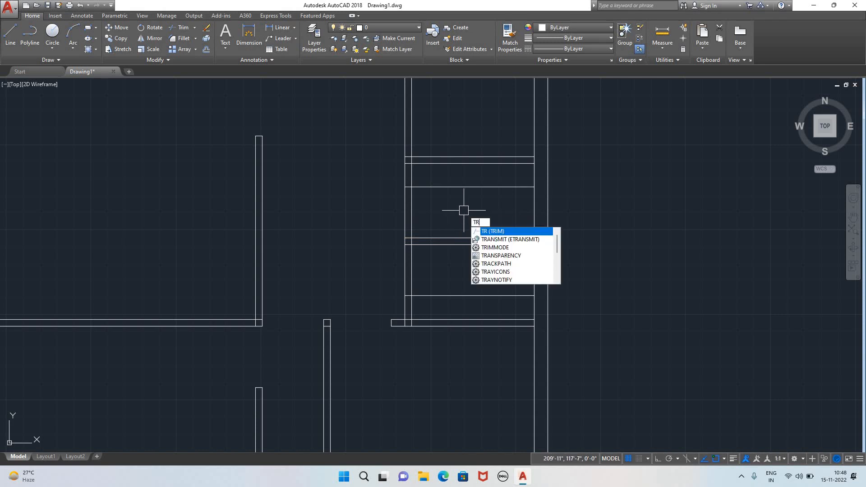
- Trim the small rooms' vertical partition between the middle partition and each 2'6" guide line to open two doorways
key(Return)
key(Return)
click(446, 220)
click(370, 209)
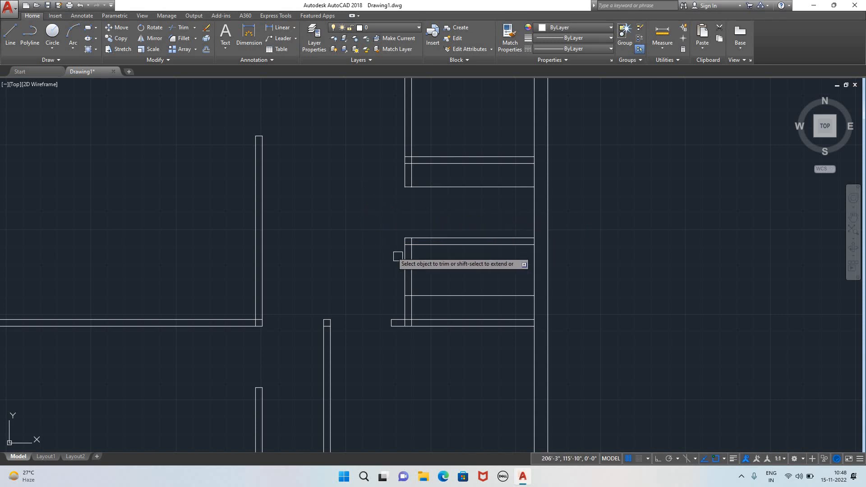
click(435, 273)
click(370, 261)
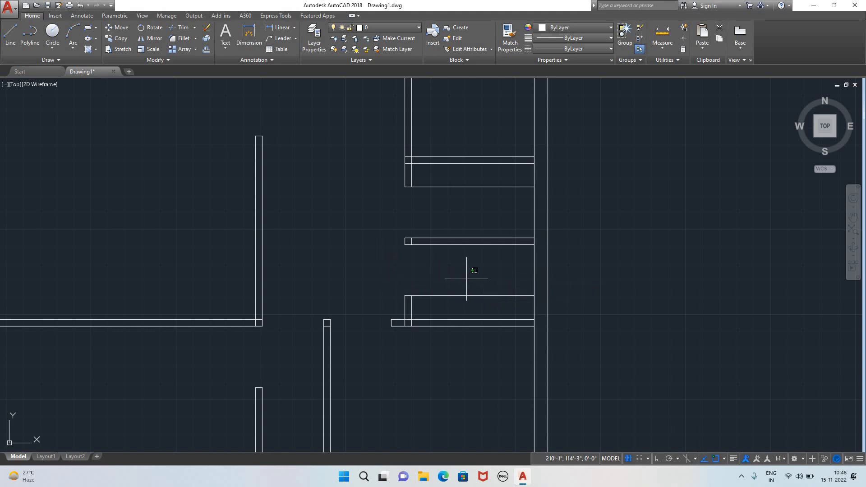
- Trim away the two horizontal guide lines inside the small rooms
click(466, 280)
click(465, 301)
click(464, 199)
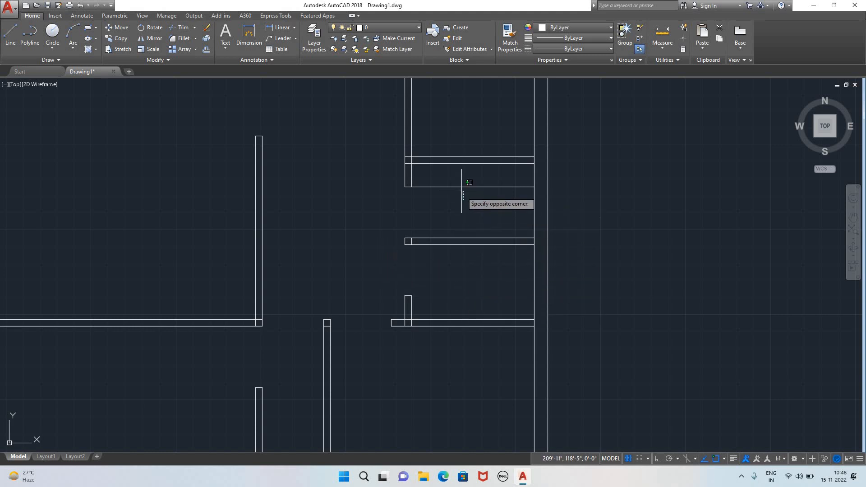
click(460, 181)
- Examine the whole floor plan, especially the small rooms, the passage and the open area above them
scroll(382, 209, down, 2)
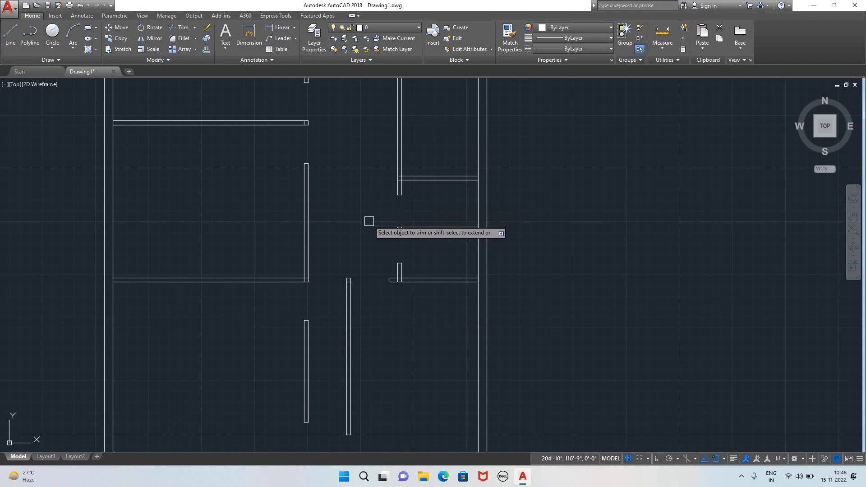
scroll(361, 229, down, 2)
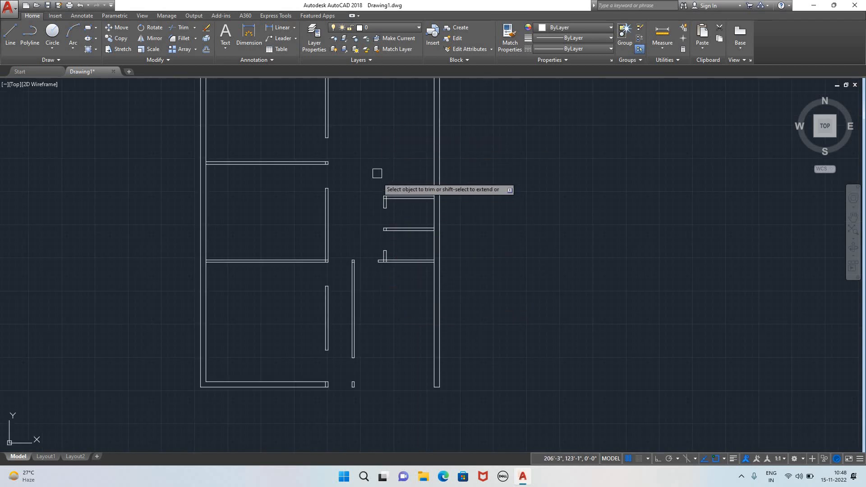
scroll(374, 157, up, 2)
scroll(370, 177, down, 2)
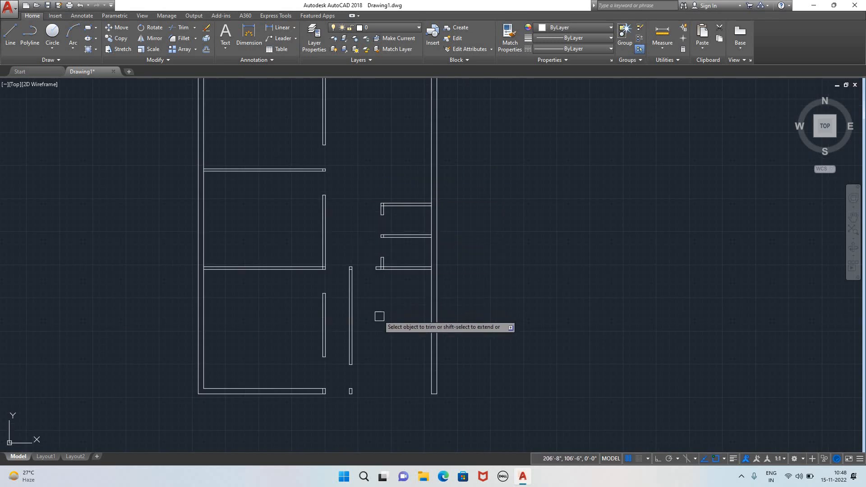
middle_drag(521, 270, 556, 313)
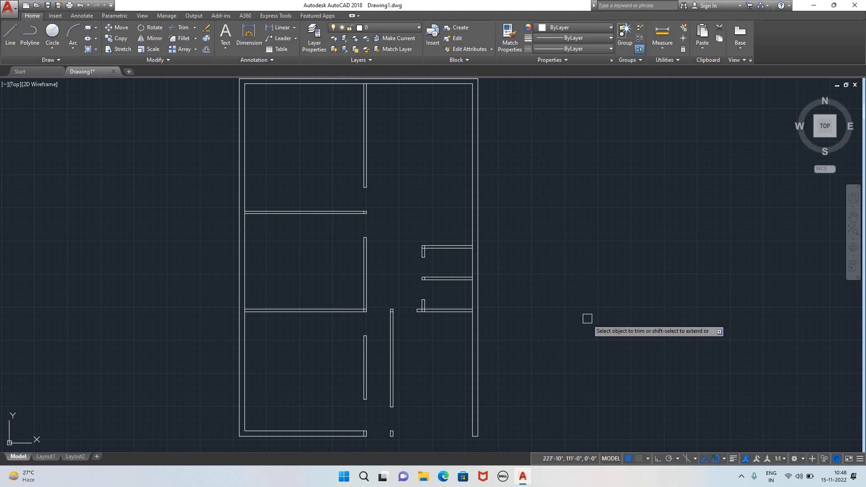
scroll(574, 304, down, 2)
scroll(566, 272, up, 2)
scroll(508, 276, down, 2)
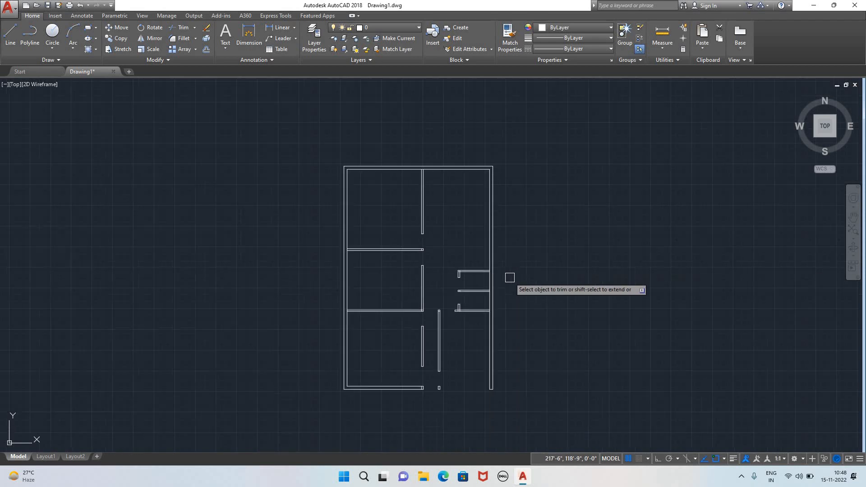
scroll(539, 323, up, 2)
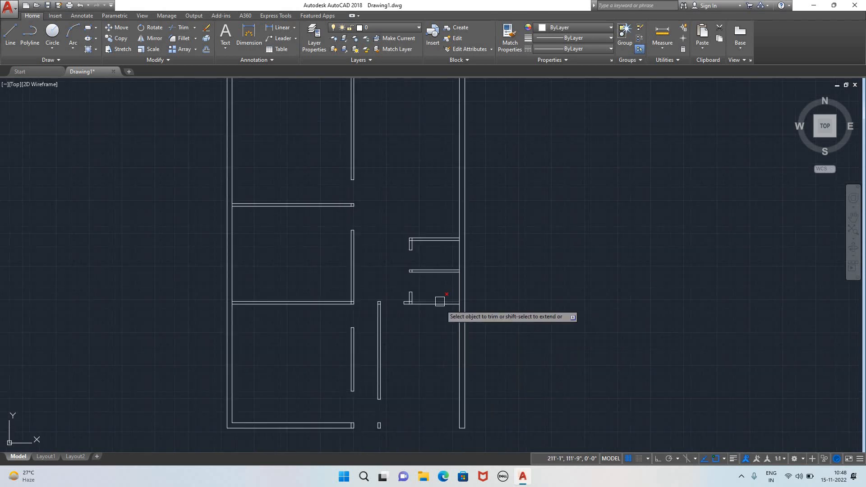
scroll(518, 293, up, 2)
scroll(487, 284, down, 2)
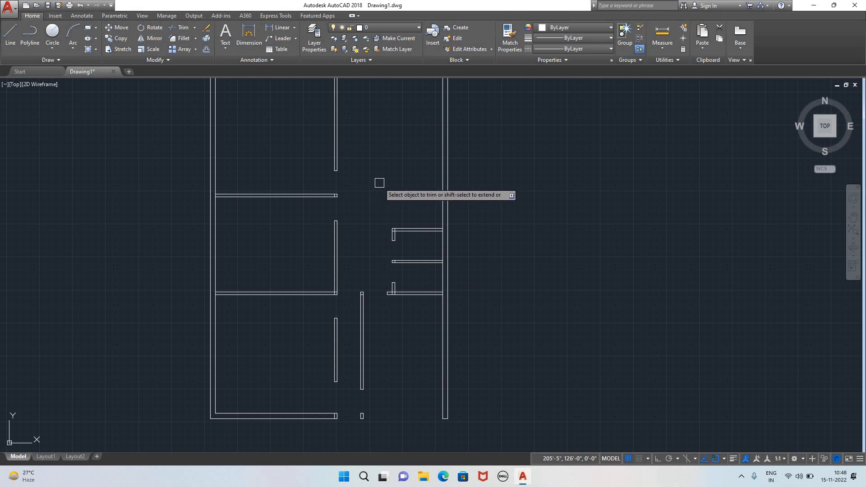
middle_drag(379, 186, 398, 277)
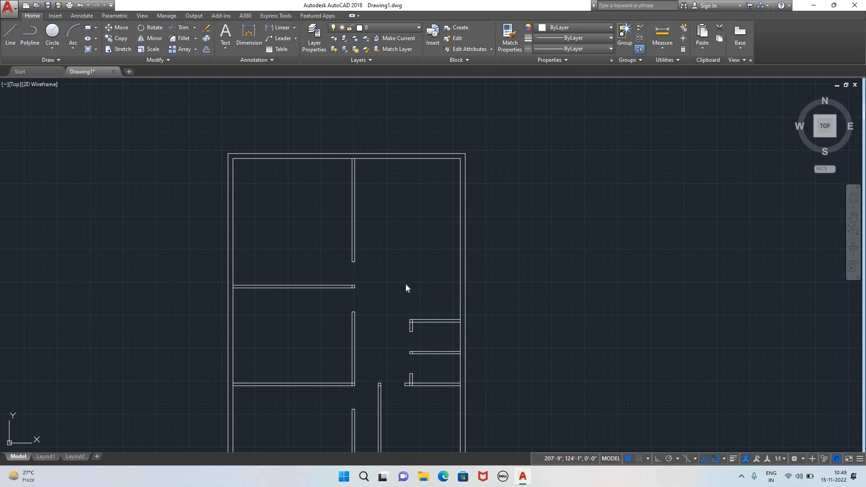
- Extend both lines of the small rooms' upper partition across the passage, and extend the lower passage partition's left line up to them
text(E)
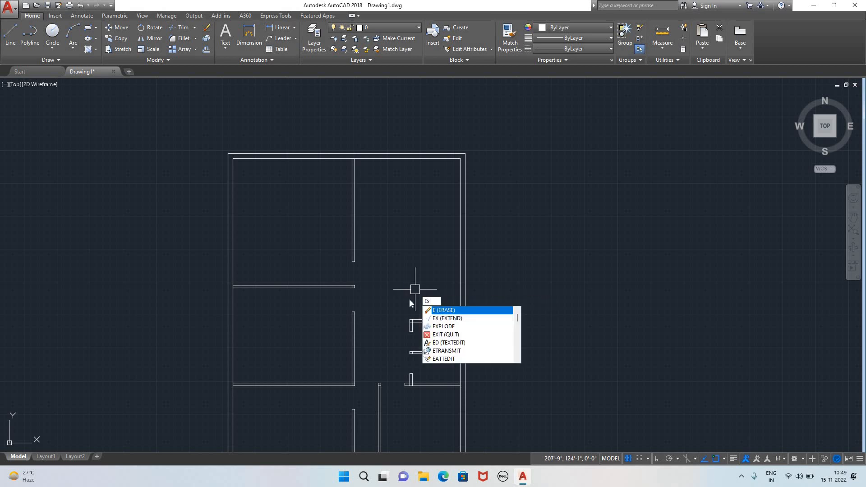
text(X)
key(Return)
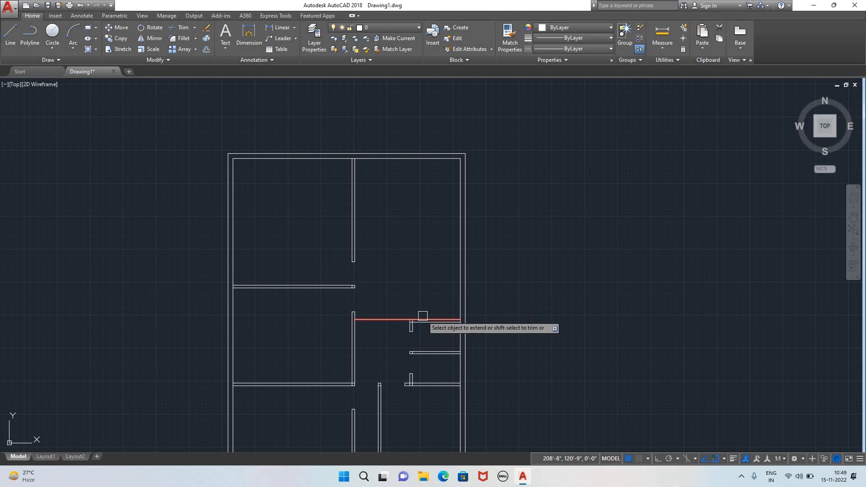
click(419, 319)
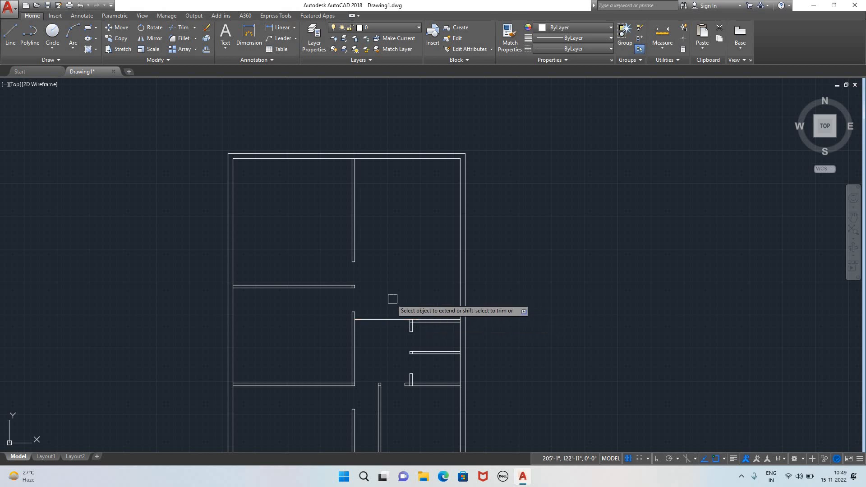
click(417, 317)
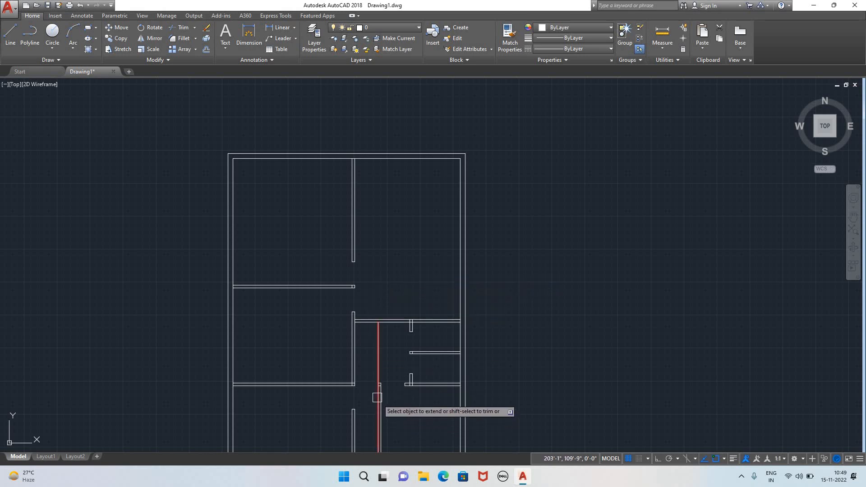
click(378, 345)
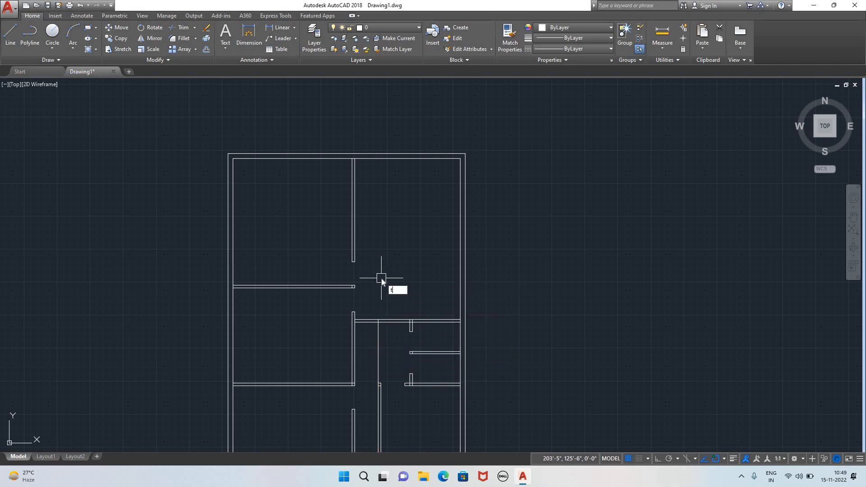
- Trim the extended upper partition on the passage side of the vertical guide line, and trim away the guide line below it
text(r)
key(Return)
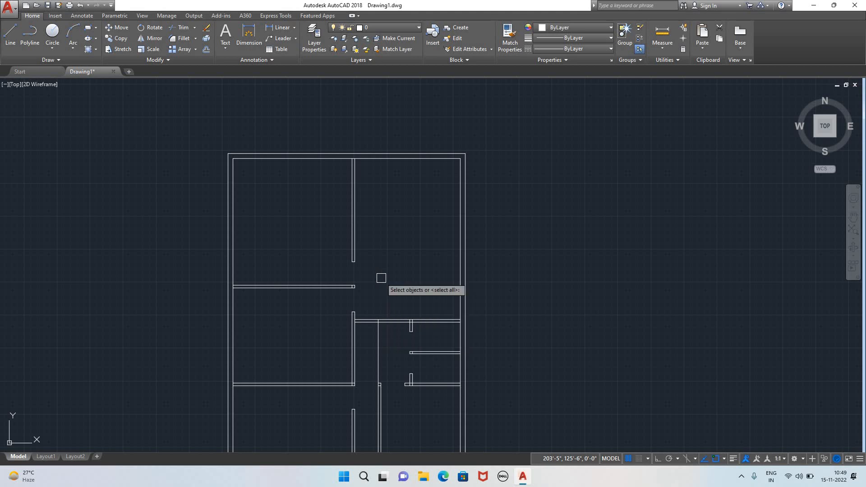
click(383, 278)
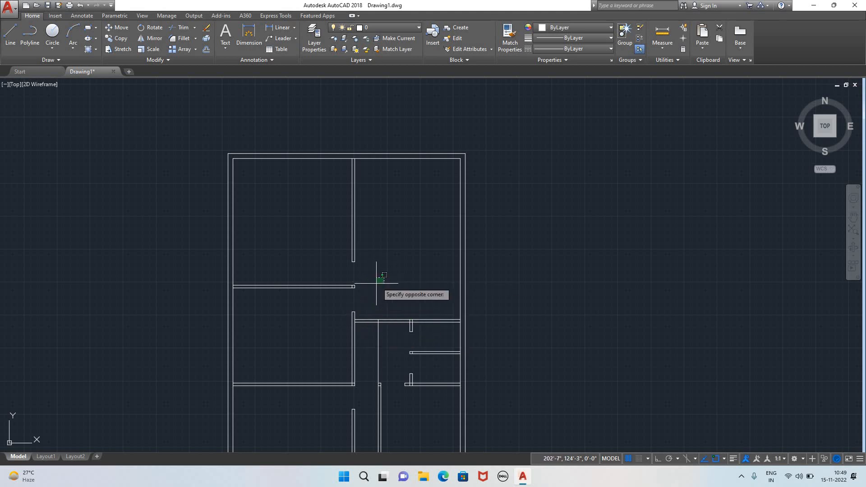
click(404, 253)
click(365, 320)
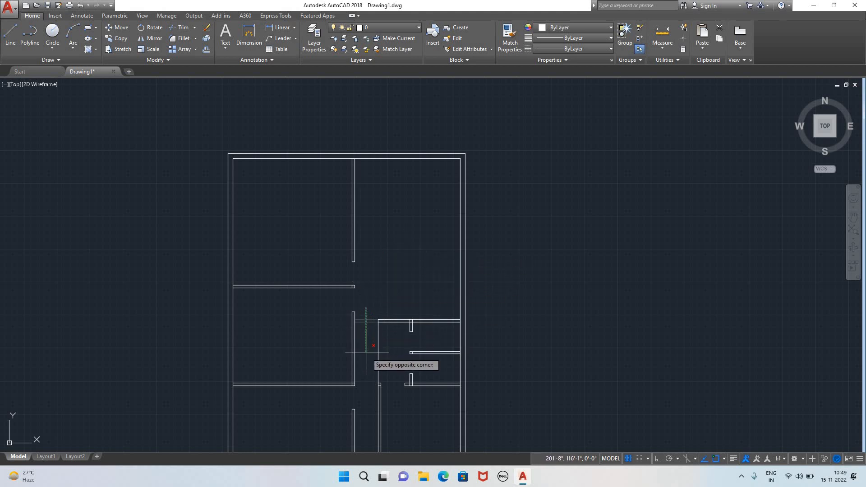
click(368, 347)
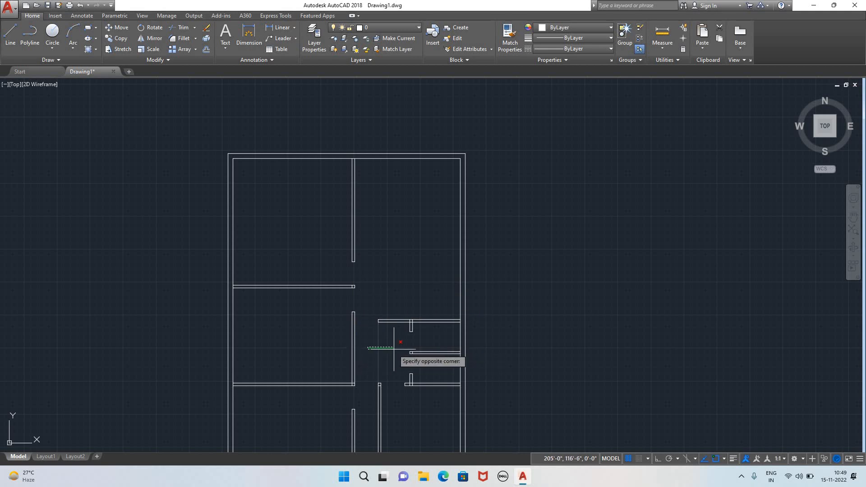
click(393, 348)
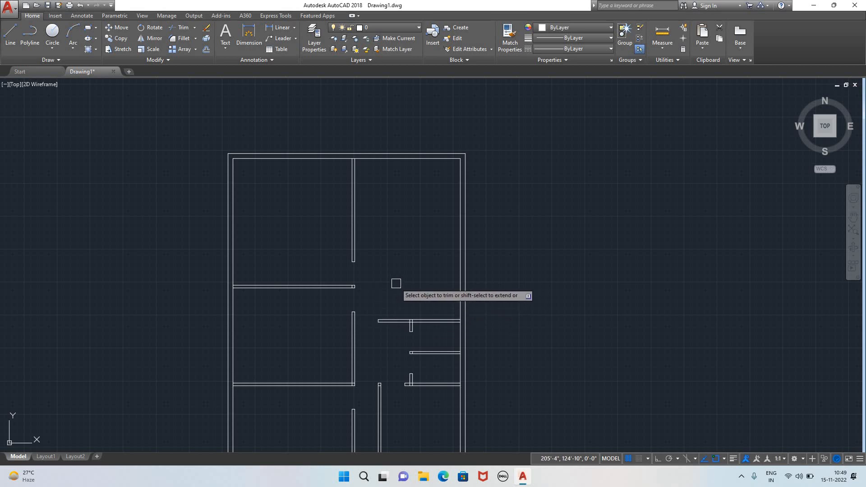
key(Escape)
- Offset the passage-side end line of the small rooms' upper partition 1' inward along the partition
scroll(386, 303, up, 8)
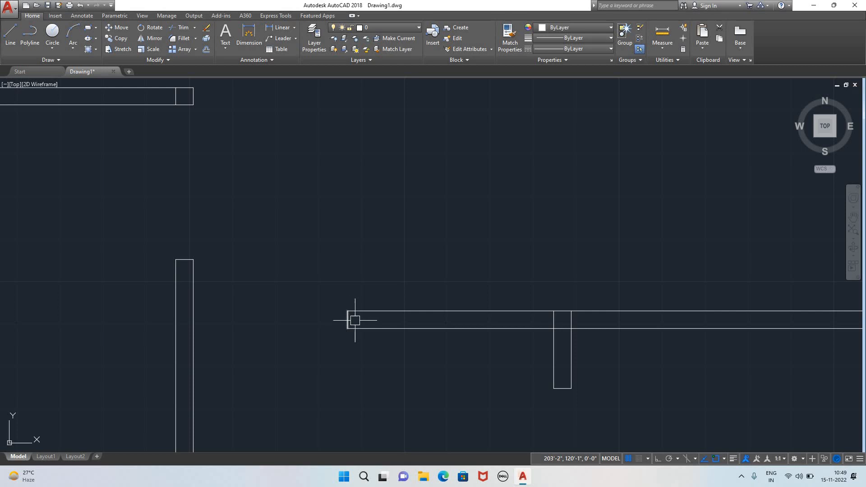
key(Return)
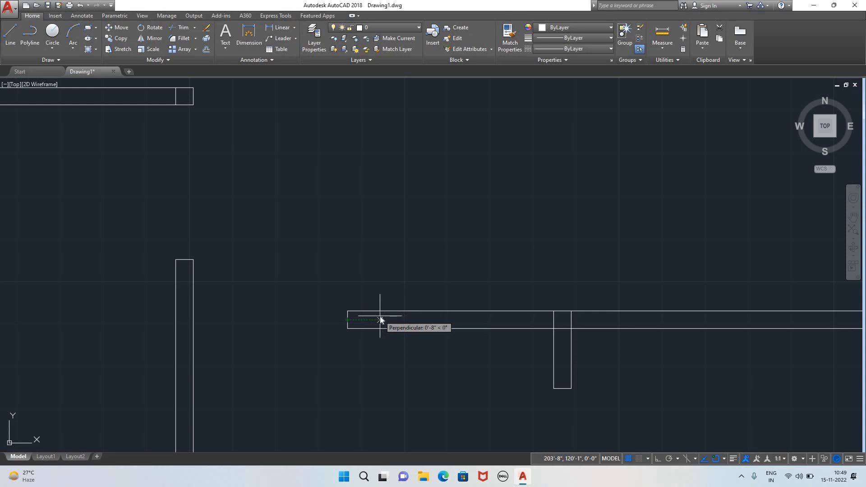
click(380, 320)
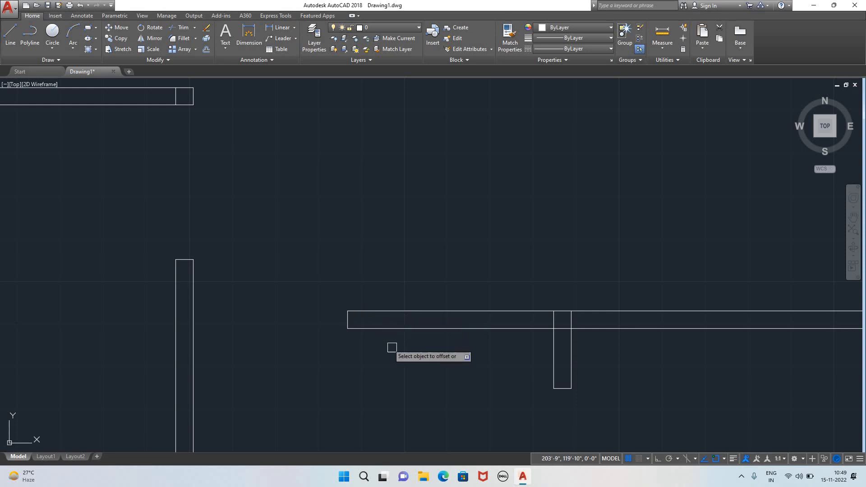
click(348, 320)
click(385, 321)
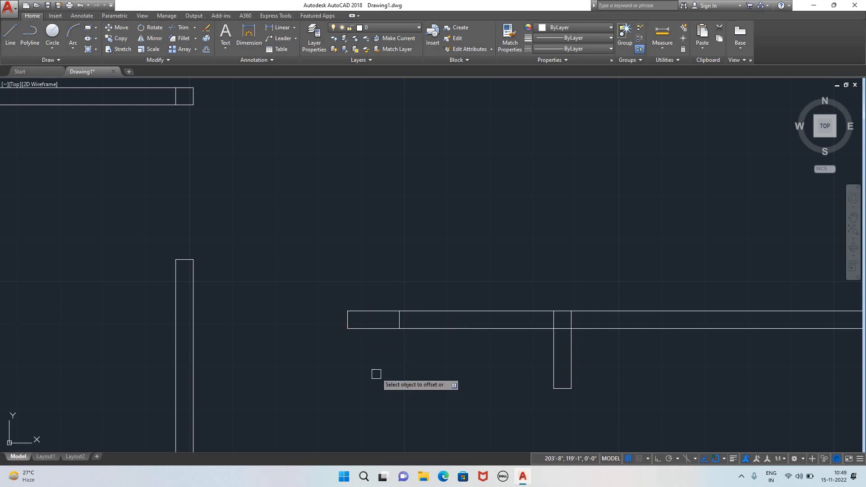
- Trim the upper partition's two lines back to the offset end line and erase the leftover end line beside the passage
key(Escape)
key(Return)
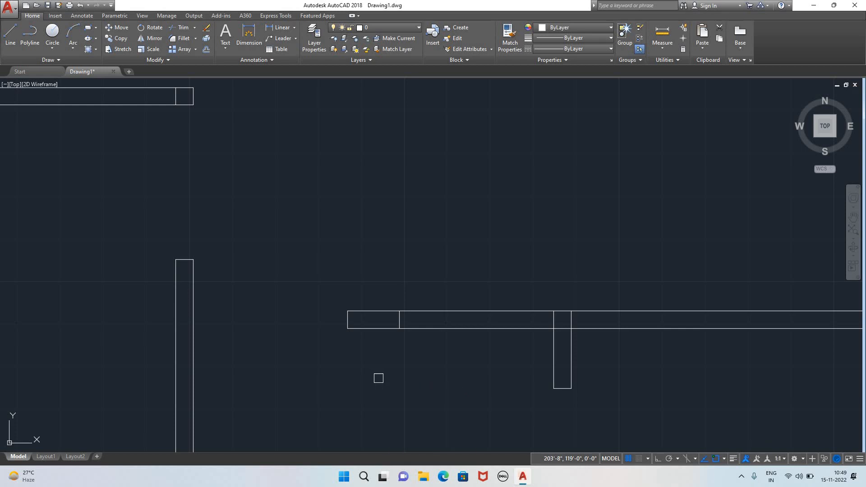
key(Return)
click(378, 379)
click(372, 297)
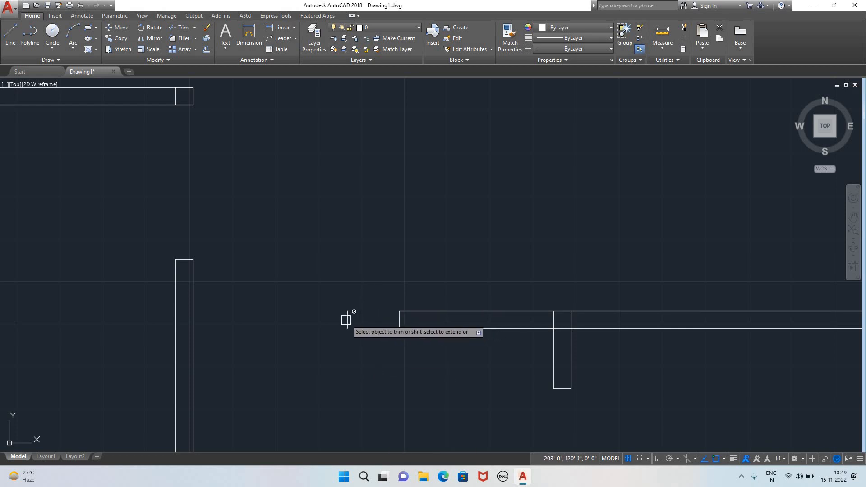
key(Escape)
click(347, 319)
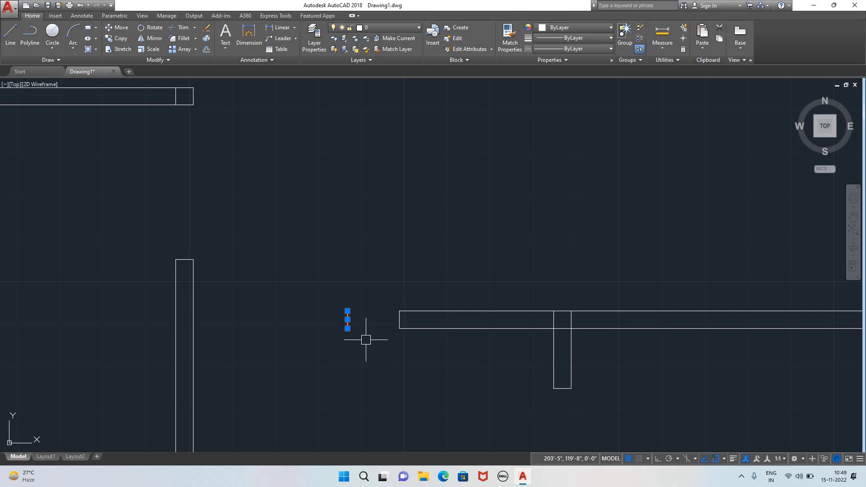
- Examine the shortened partition, the small rooms, the passage and the large open area above them
scroll(366, 339, down, 8)
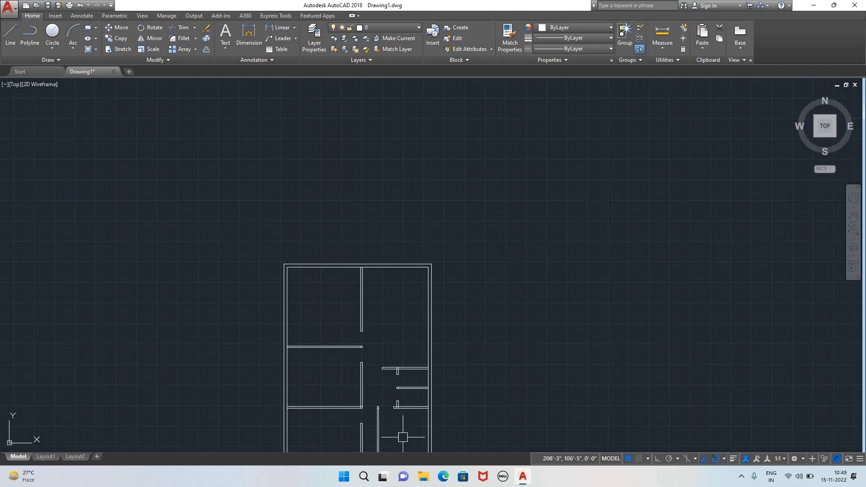
scroll(405, 439, up, 5)
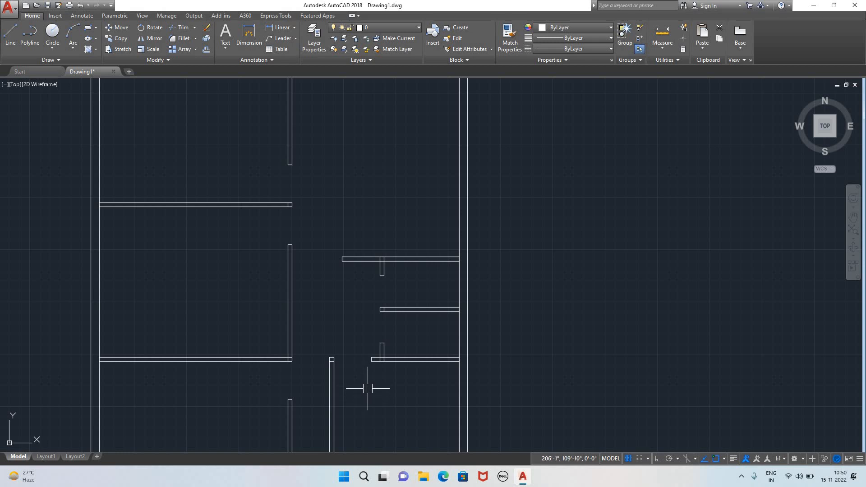
scroll(359, 364, up, 2)
scroll(359, 329, down, 2)
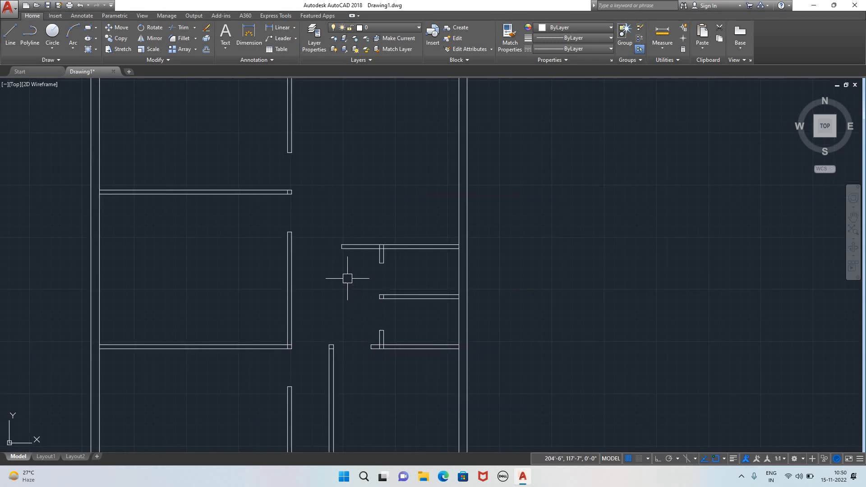
scroll(345, 191, down, 2)
middle_drag(358, 131, 326, 271)
scroll(325, 294, up, 2)
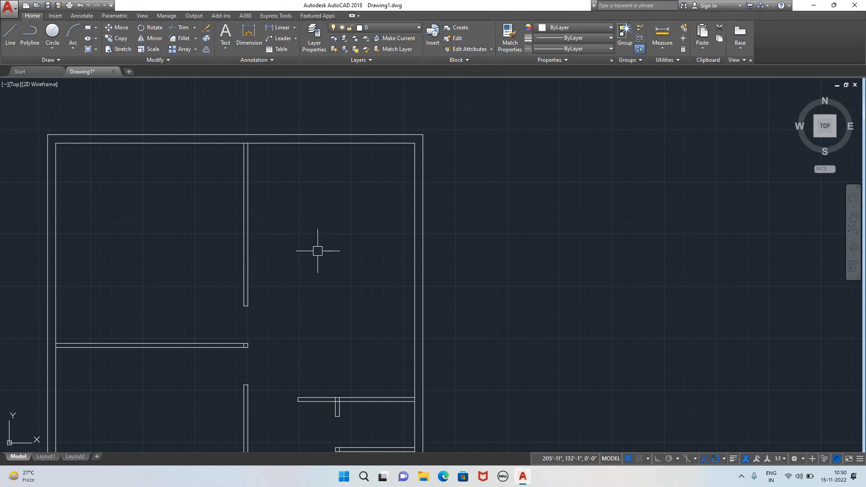
scroll(331, 262, down, 2)
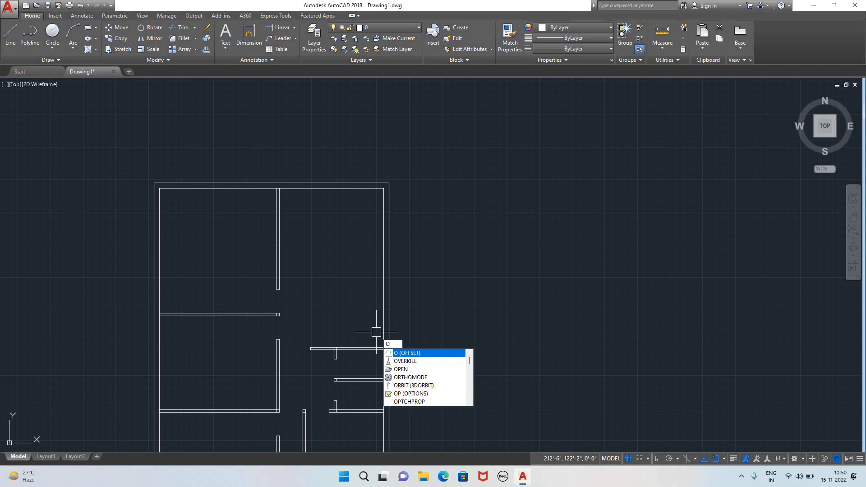
- Measure downward along the passage-side face of the middle partition, starting where it meets the top outer wall
key(Return)
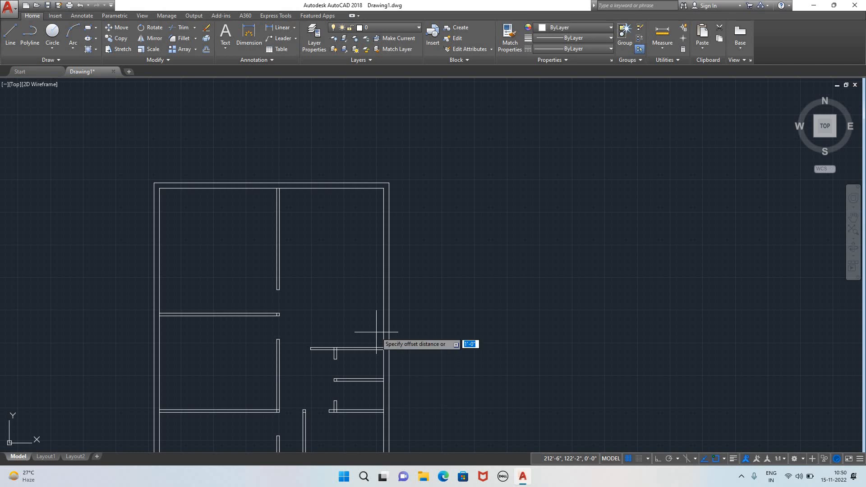
key(Return)
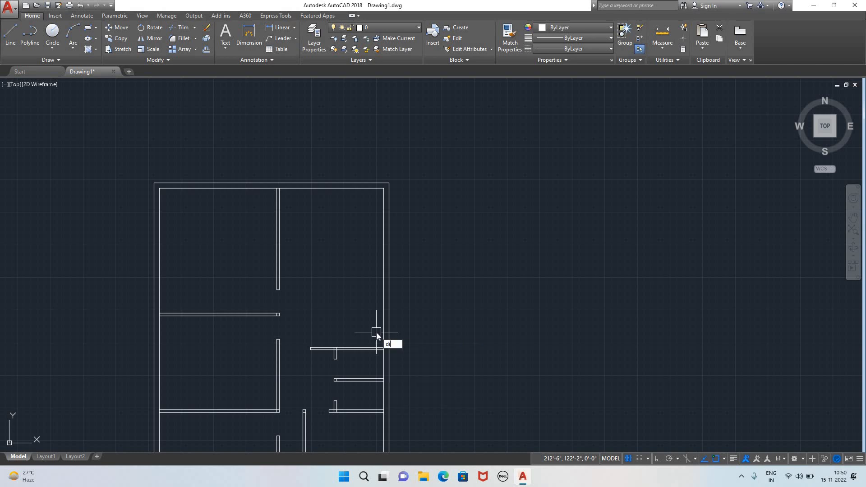
key(Return)
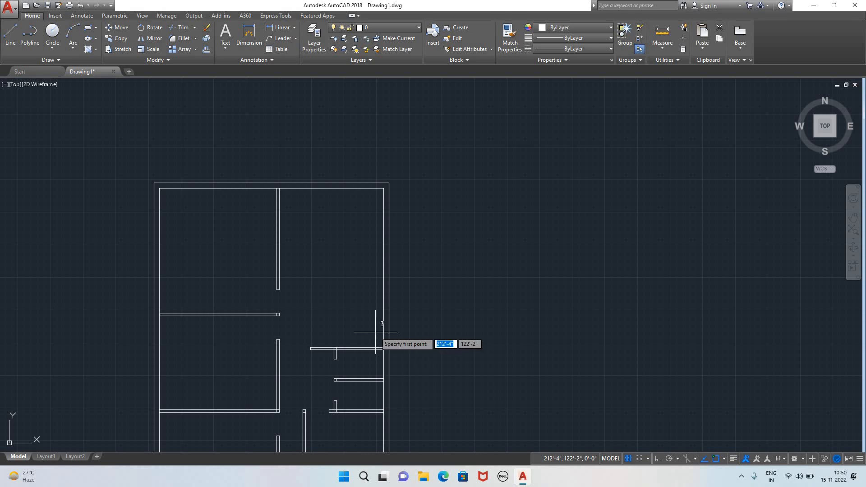
click(279, 188)
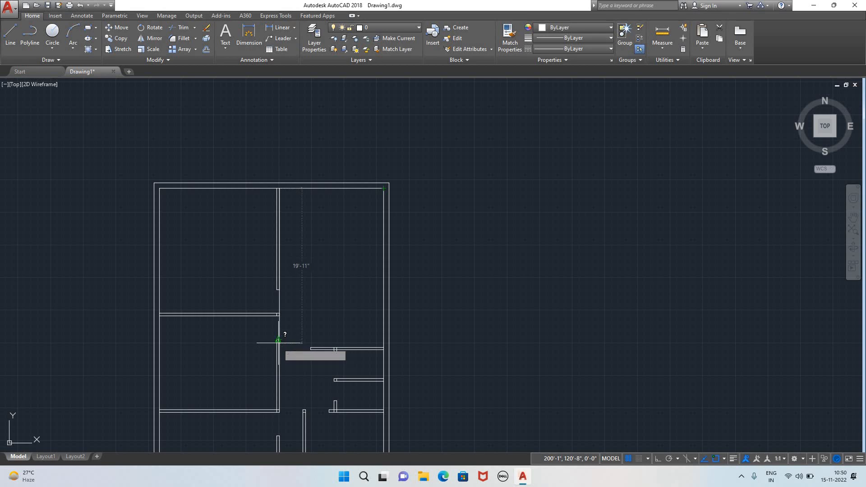
key(Escape)
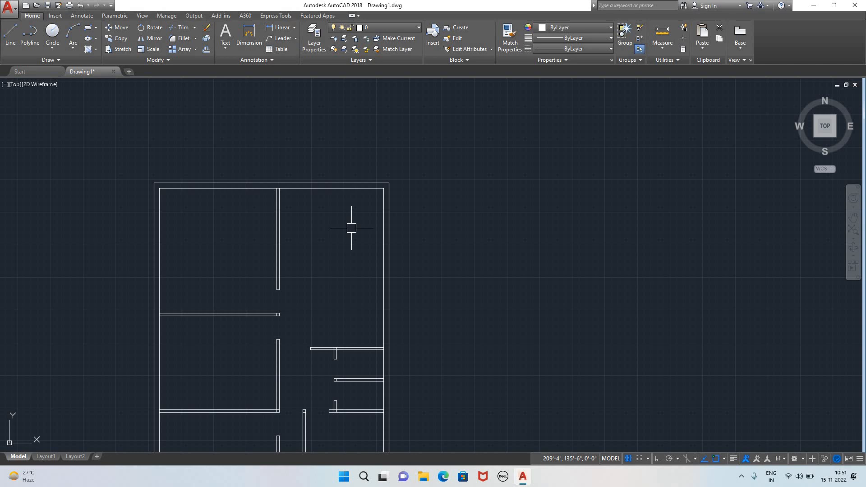
- Offset the right outer wall's inner line inward as a vertical guide about 3'-4" from the middle partition
text(o)
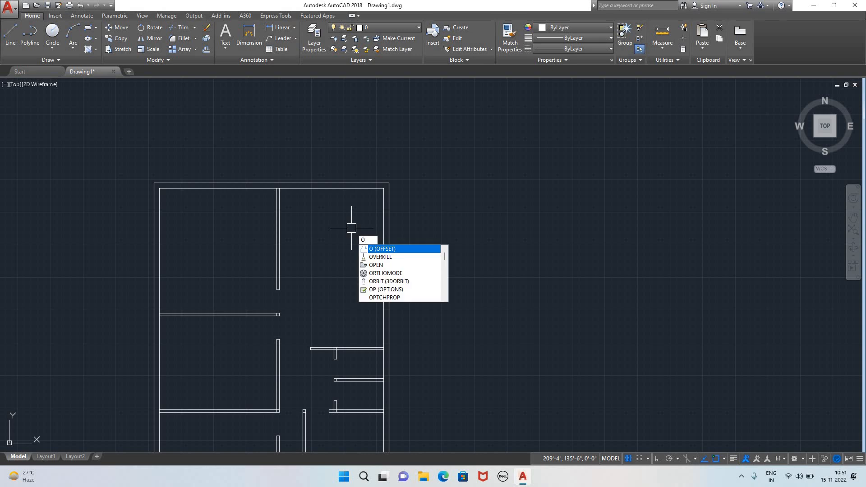
key(Return)
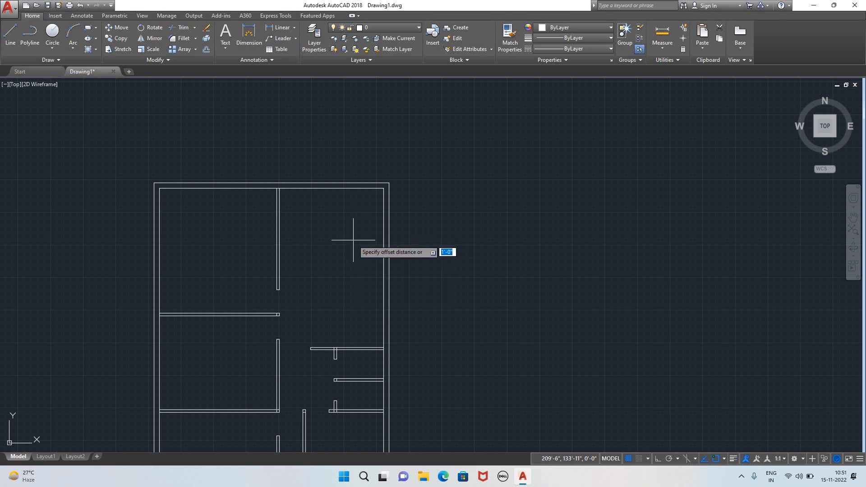
key(Return)
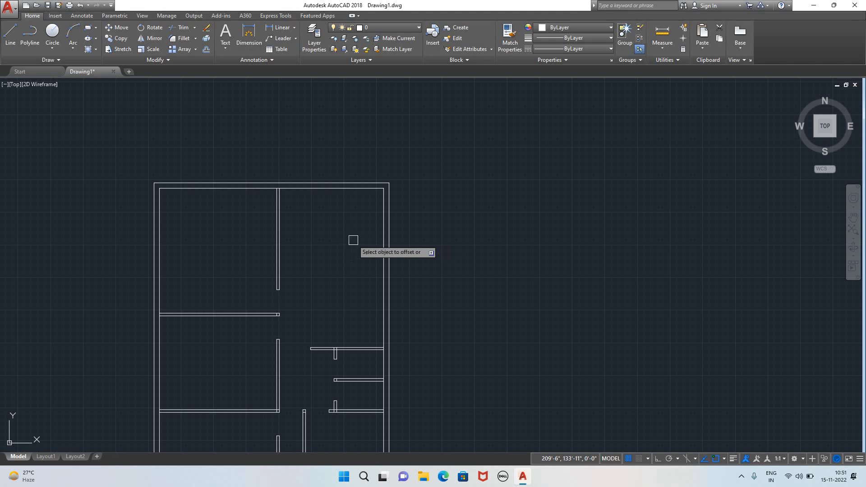
click(384, 241)
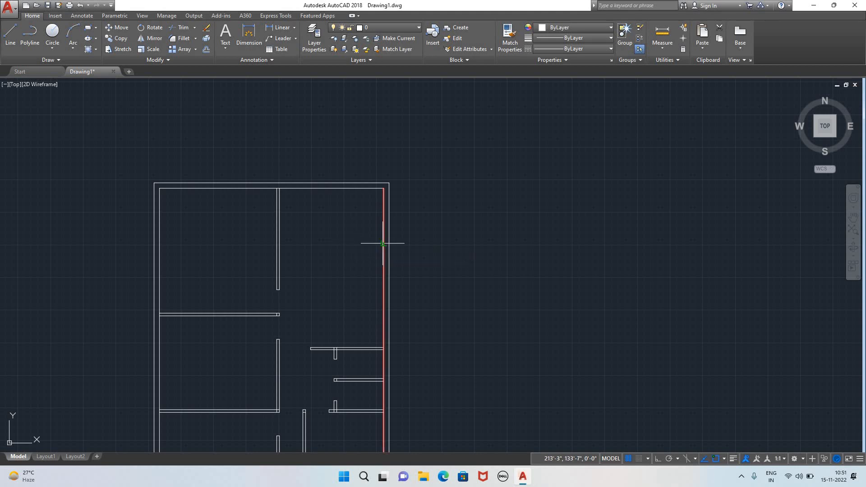
click(342, 243)
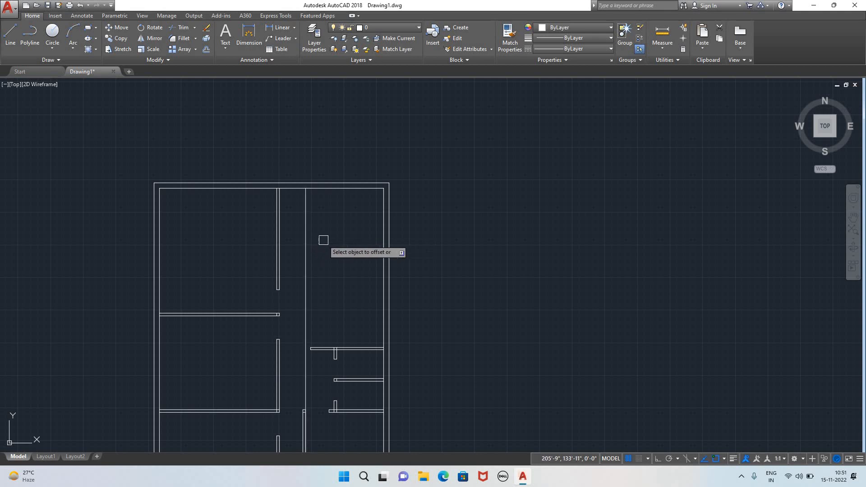
- Measure the gap between the middle partition and the vertical guide line along the top wall
text(i)
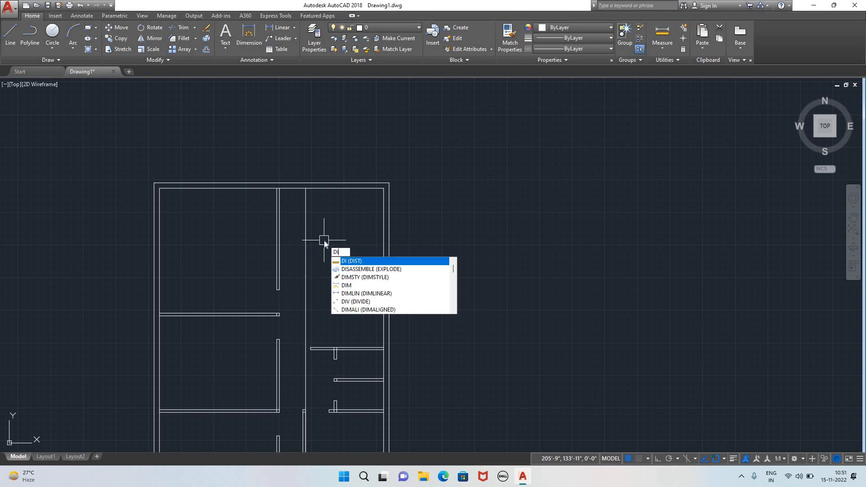
key(Return)
click(279, 189)
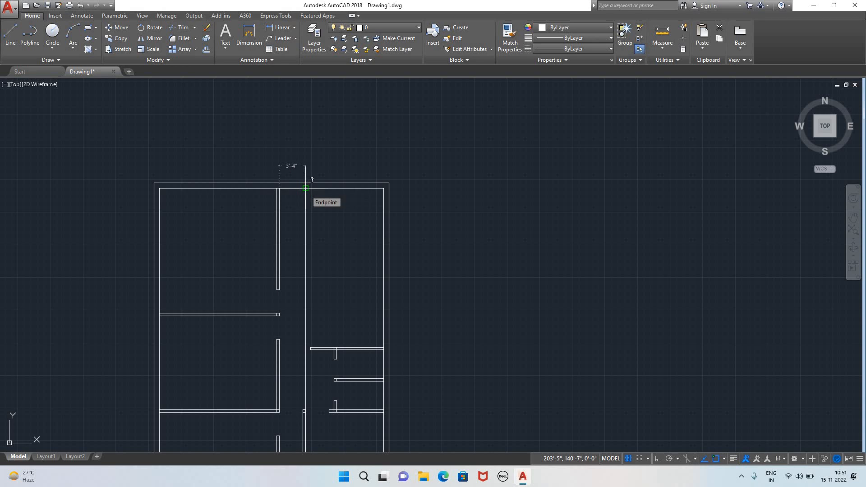
click(305, 188)
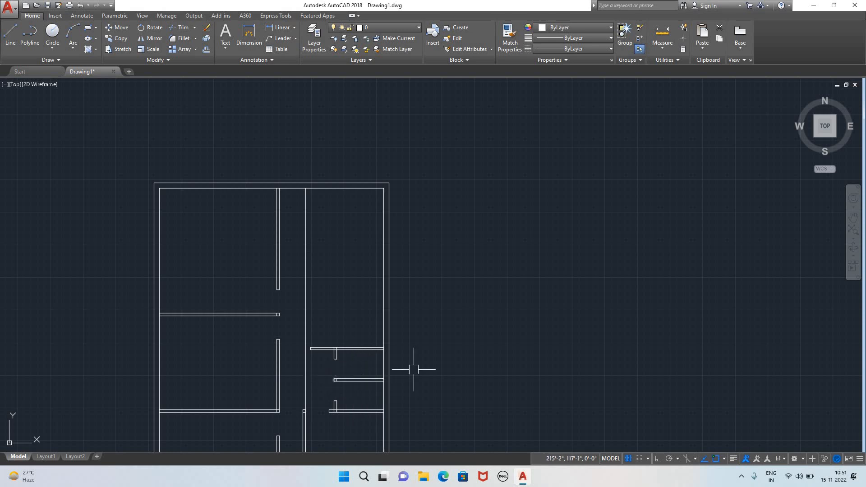
- Examine how the vertical guide line runs past the small rooms and the lower passage partition across the whole plan
scroll(433, 389, down, 2)
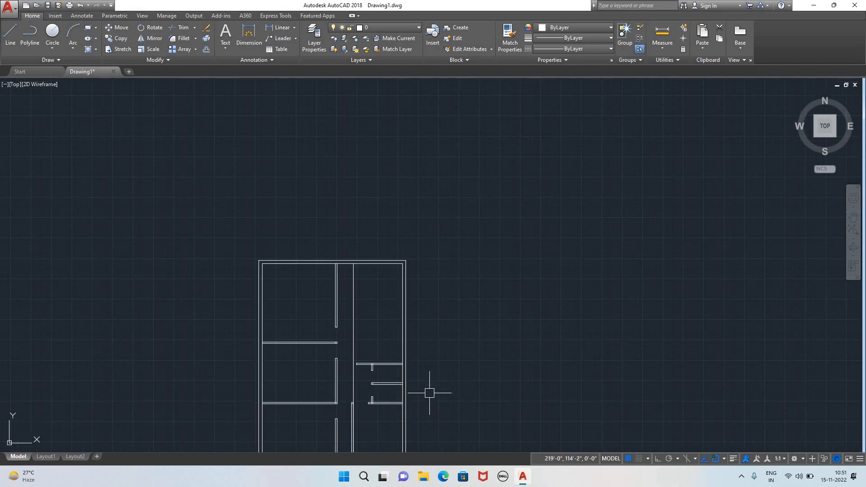
middle_drag(430, 393, 412, 319)
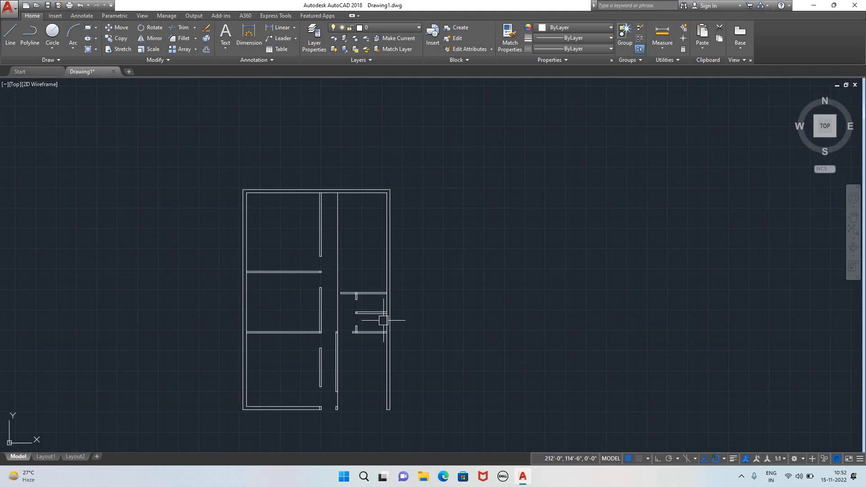
scroll(387, 319, up, 4)
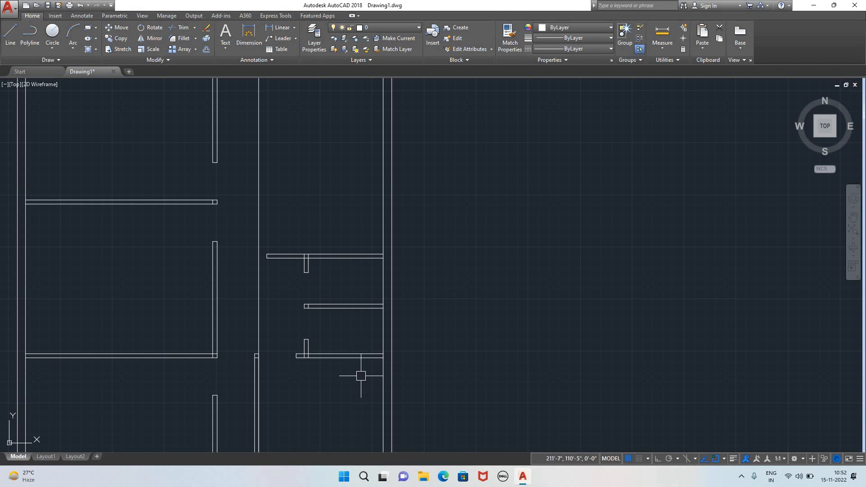
scroll(348, 311, down, 2)
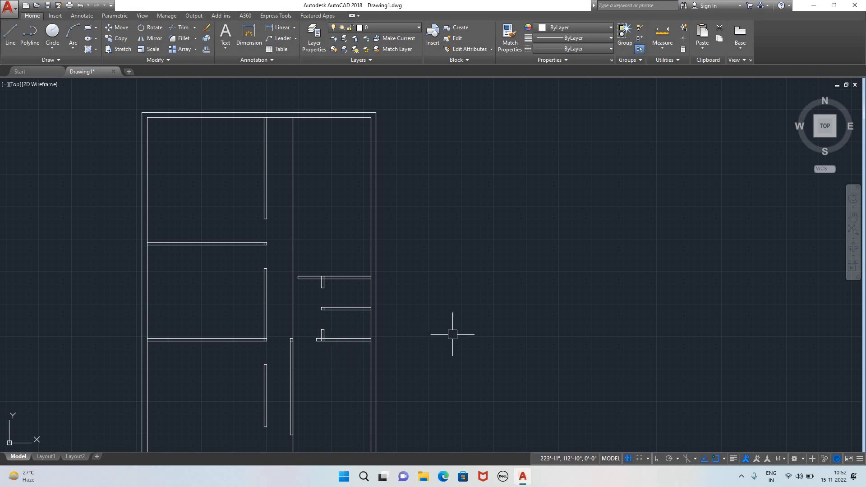
middle_drag(452, 334, 464, 247)
scroll(411, 299, down, 1)
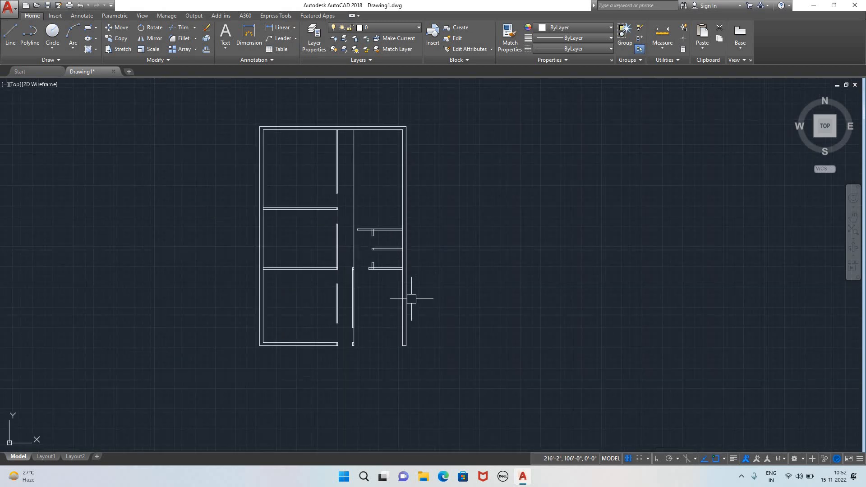
scroll(371, 313, up, 2)
middle_drag(381, 289, 387, 340)
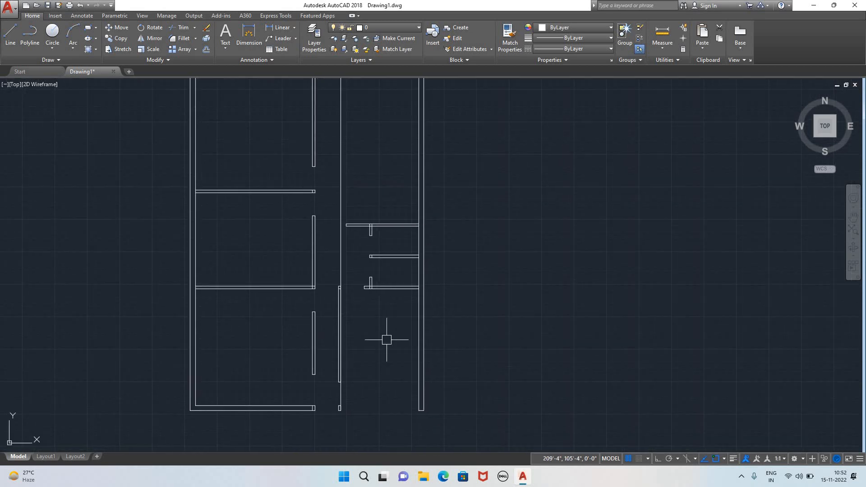
- Trim the vertical guide line out of the opening below the lower passage partition, and undo the excess trim above that partition
key(Return)
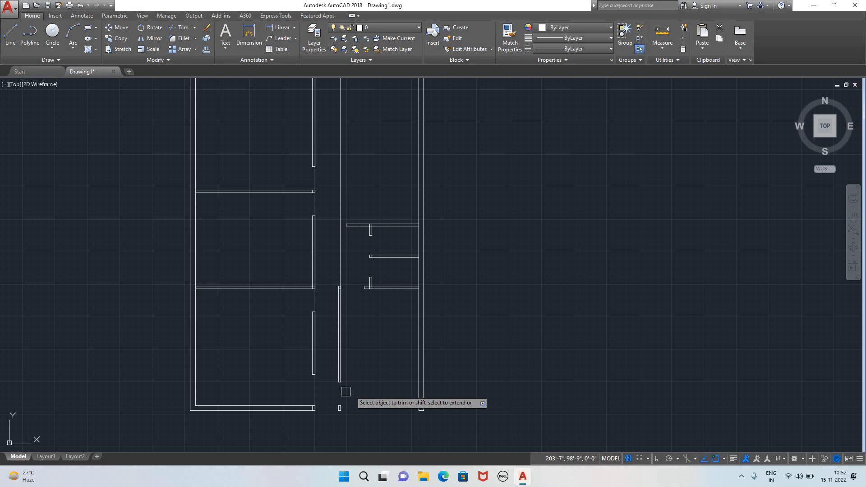
click(340, 263)
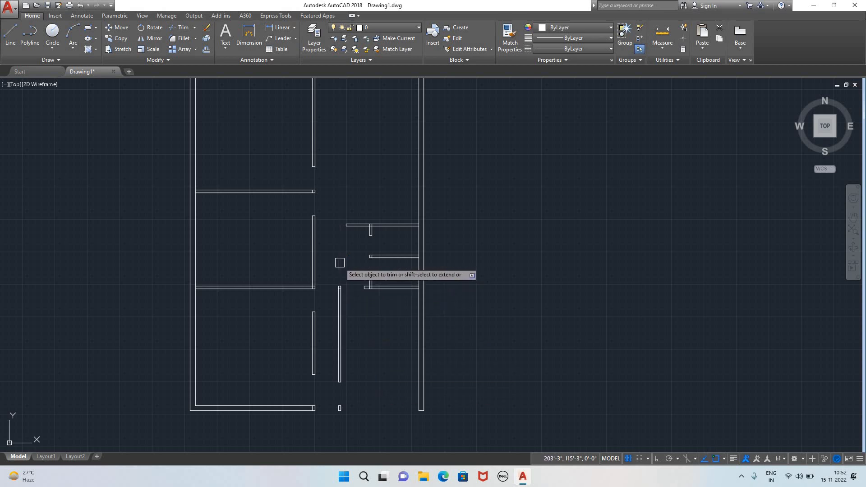
key(ctrl+z)
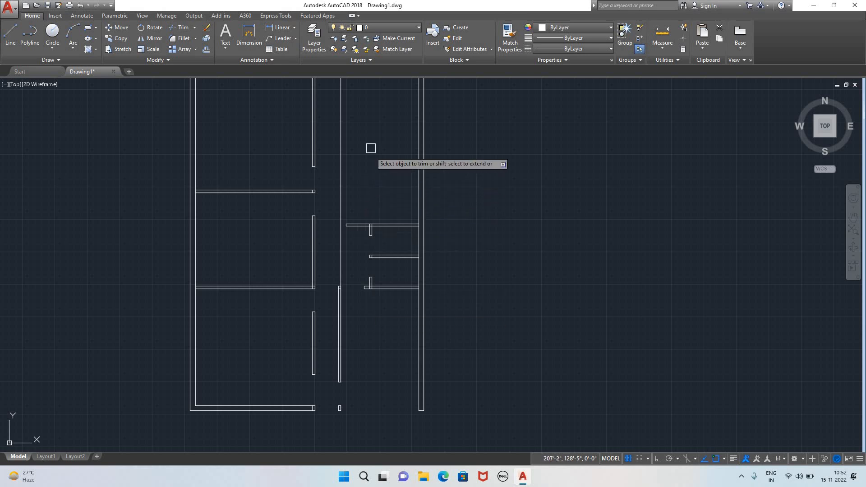
scroll(371, 148, down, 2)
middle_drag(368, 143, 359, 270)
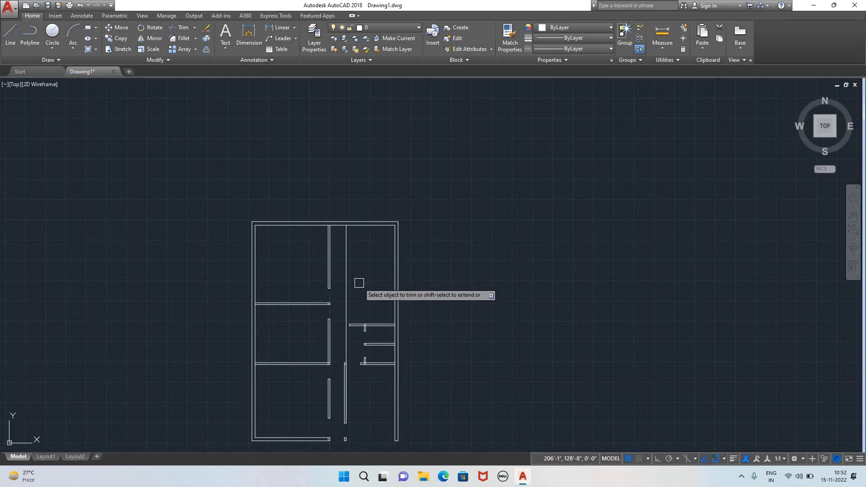
key(Escape)
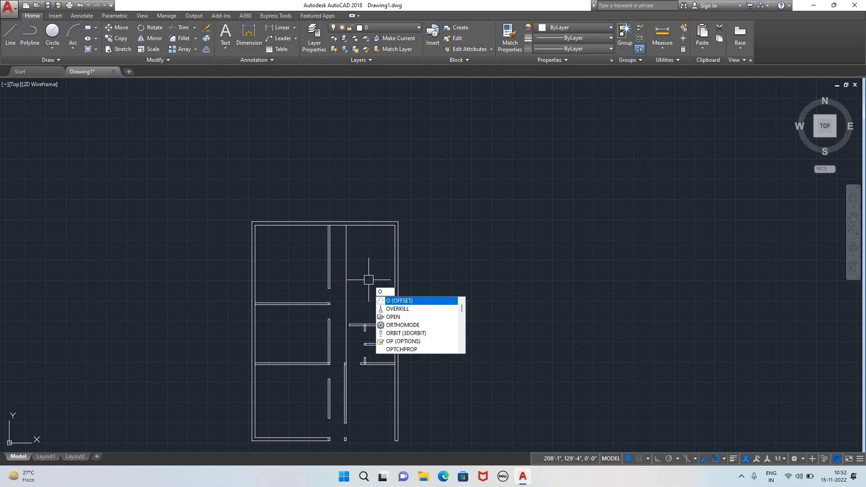
- Offset the vertical guide line 4" toward the right outer wall to form the passage-side partition
key(Return)
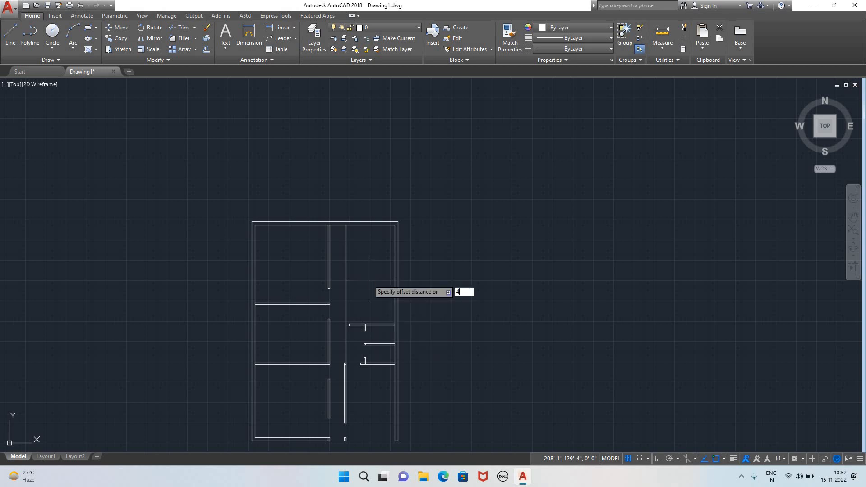
text(4)
key(Return)
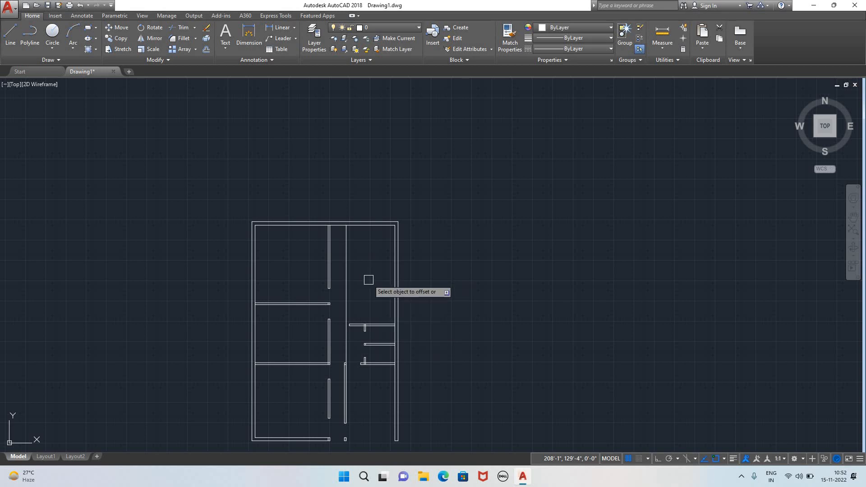
click(346, 257)
click(353, 267)
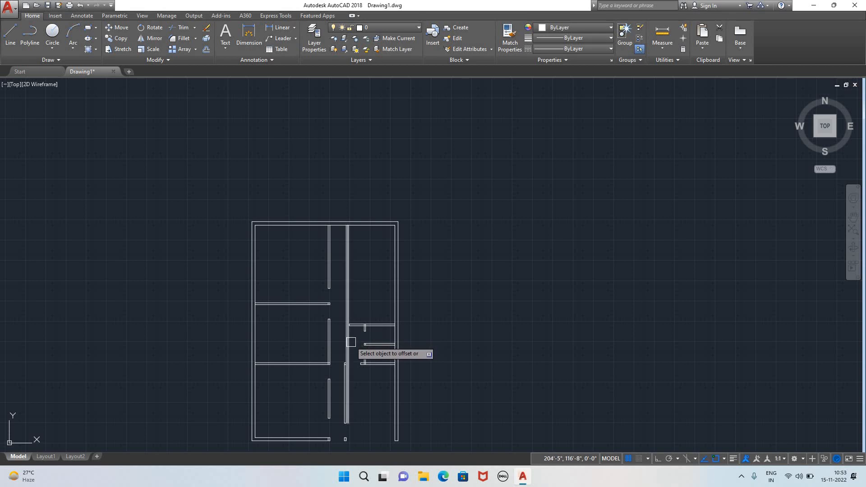
scroll(355, 295, up, 3)
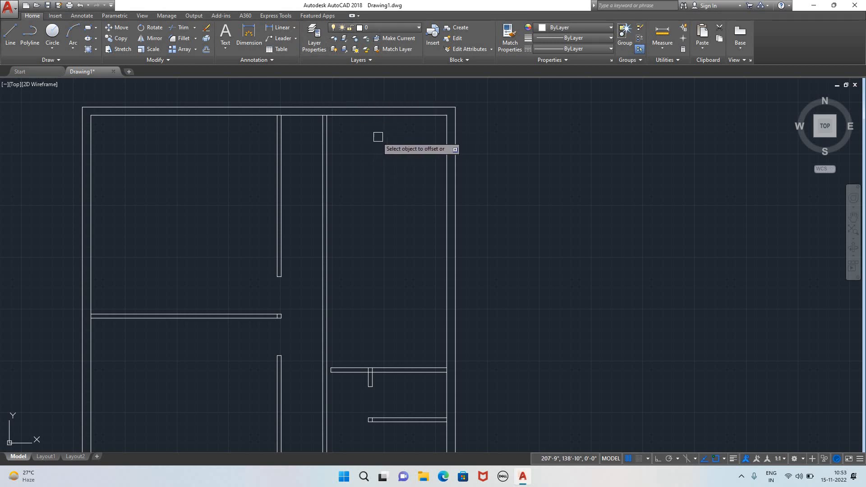
key(Escape)
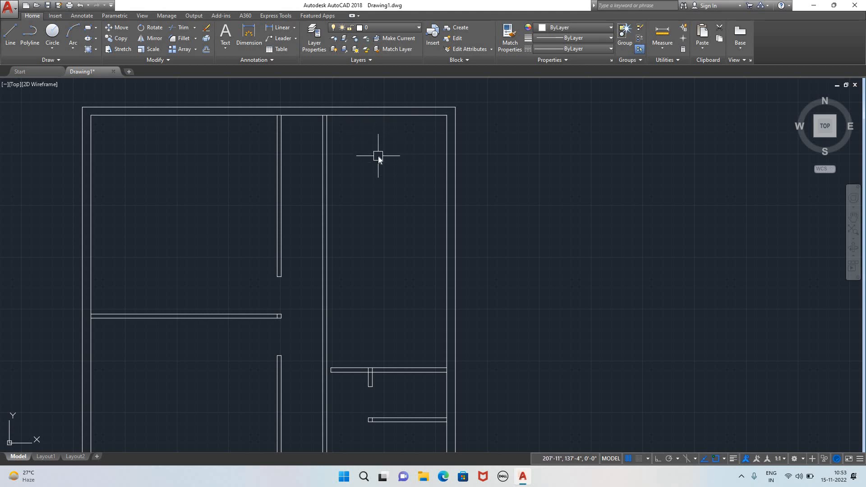
- Offset the top outer wall's inner line 8' downward, and offset the resulting line downward again at the partition thickness
key(Return)
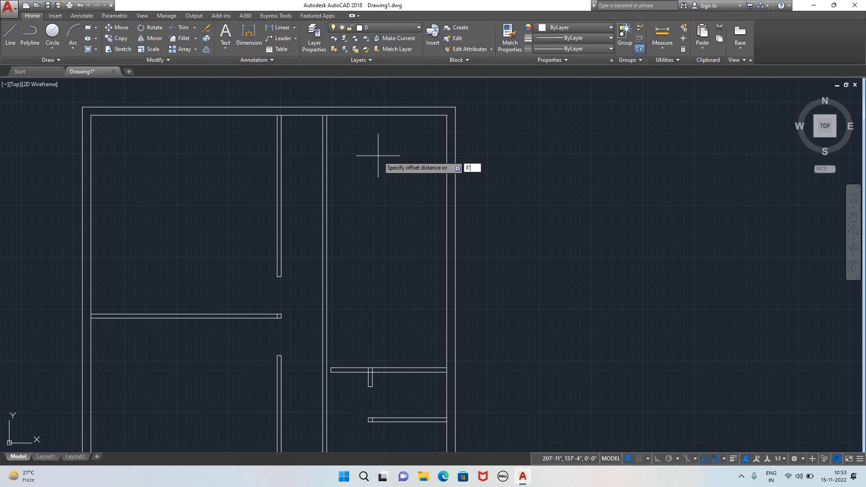
key(Return)
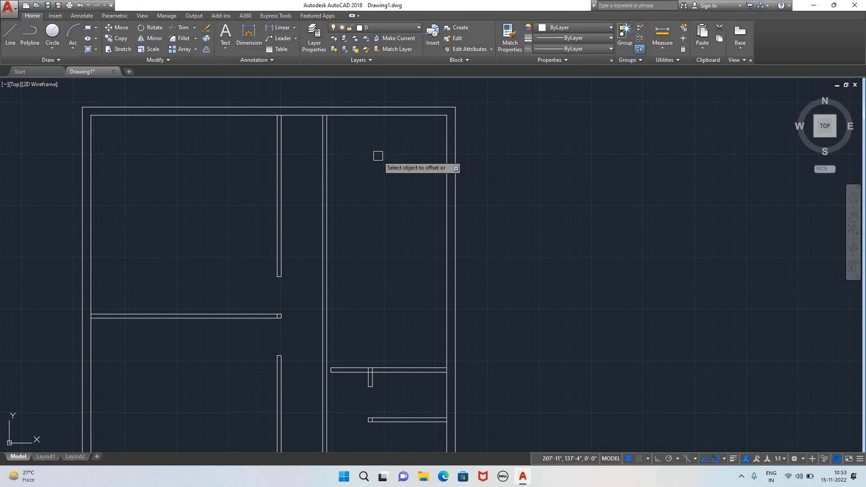
click(375, 115)
click(379, 170)
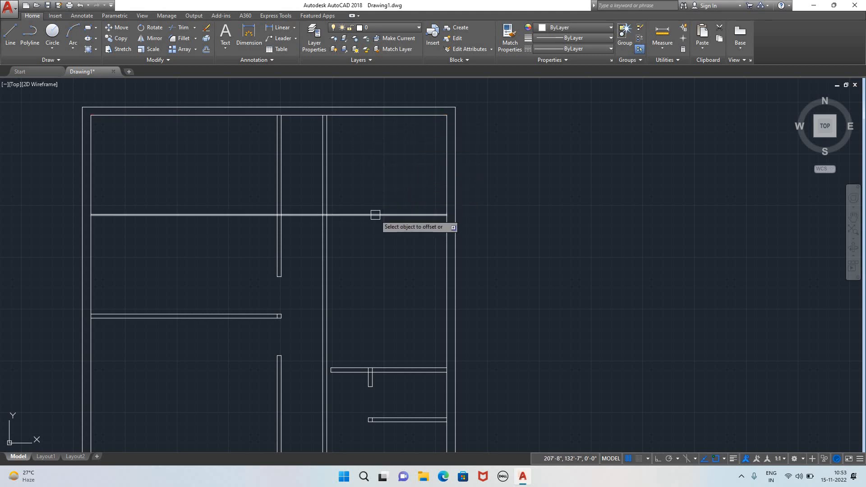
click(375, 215)
click(382, 245)
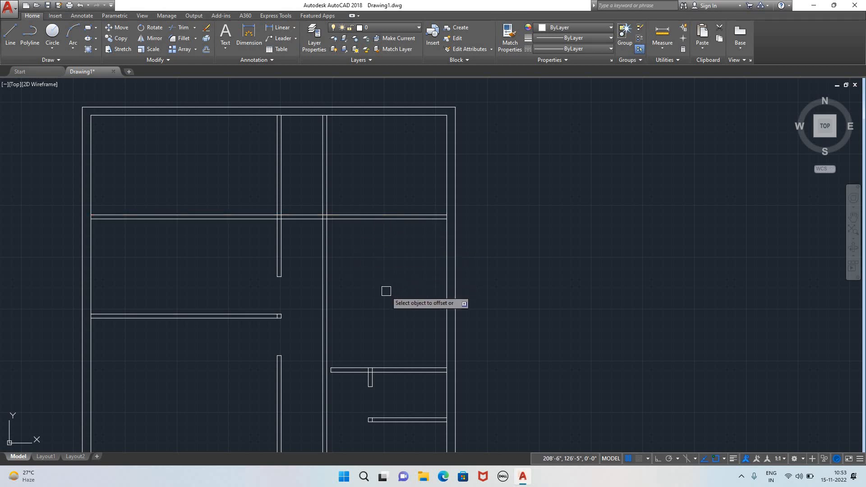
key(Escape)
- Trim the new horizontal partition lines across the passage and the upper-left room, keeping only the part in the upper-right room
text(tr)
key(Return)
key(Return)
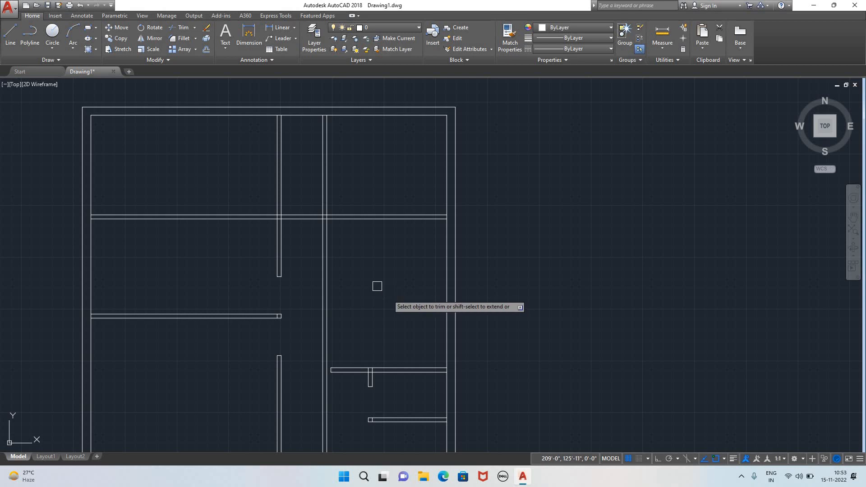
click(302, 217)
click(230, 263)
click(237, 196)
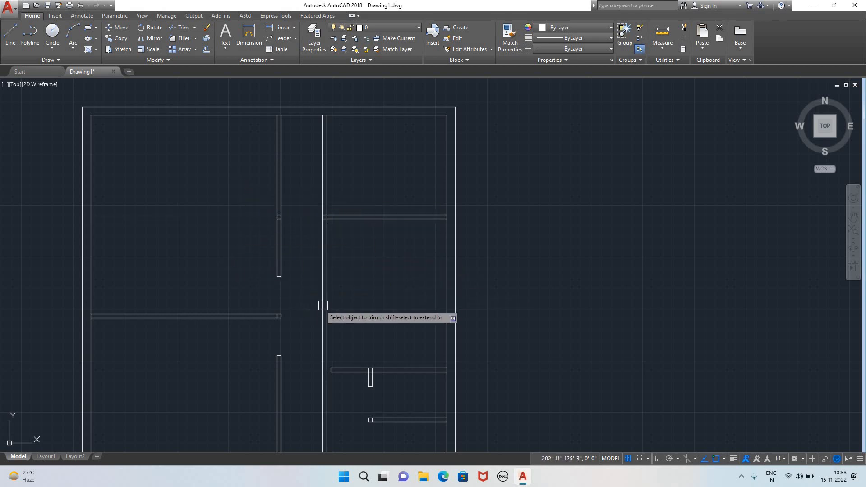
click(364, 299)
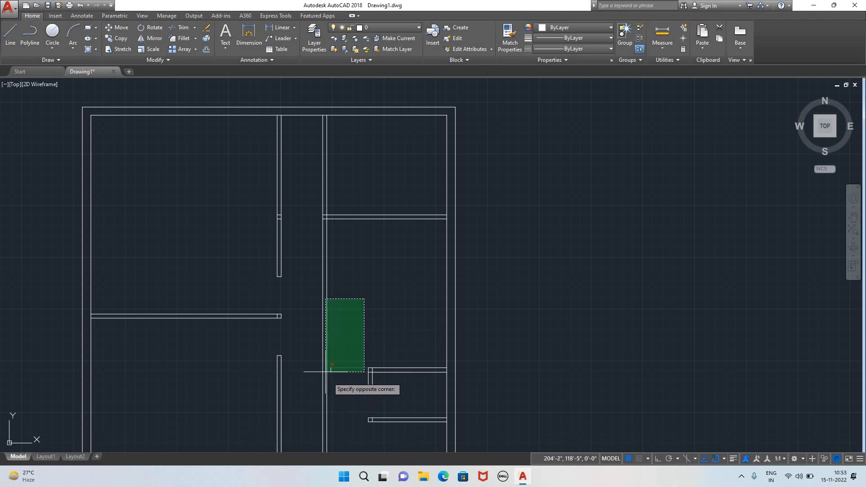
key(Escape)
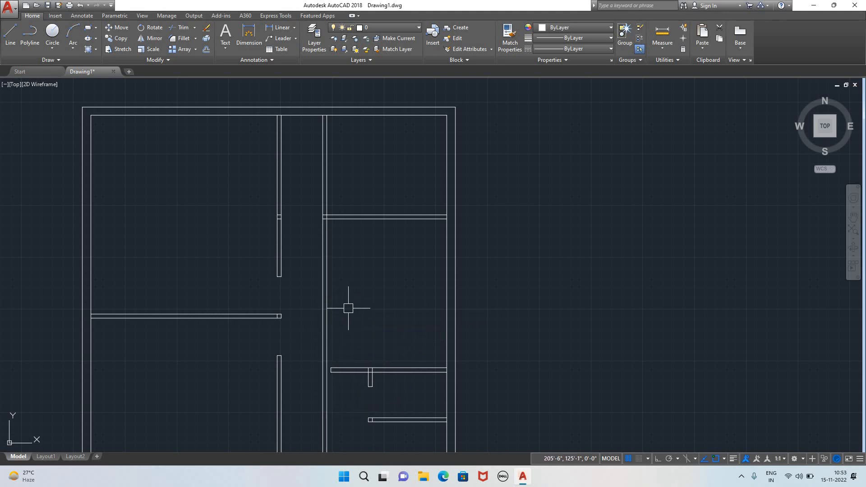
click(353, 305)
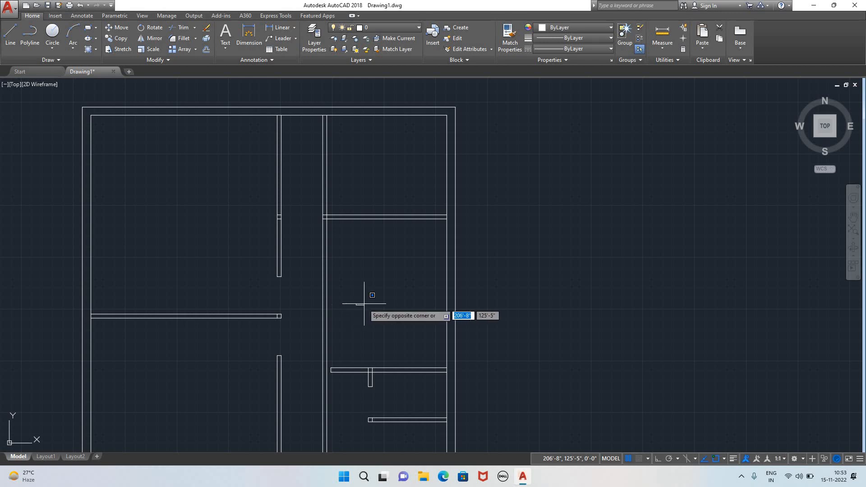
key(Escape)
- Trim away both vertical partition lines below the upper-right room so the partition ends at its horizontal wall
text(tr)
key(Return)
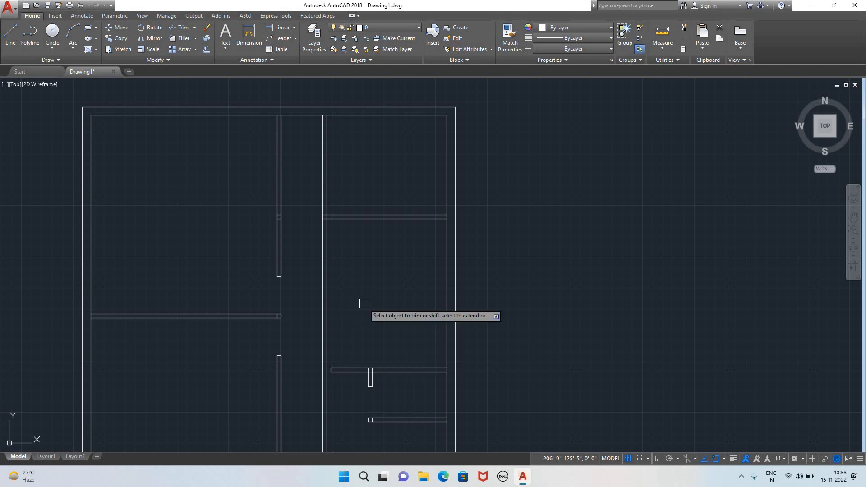
scroll(302, 362, down, 4)
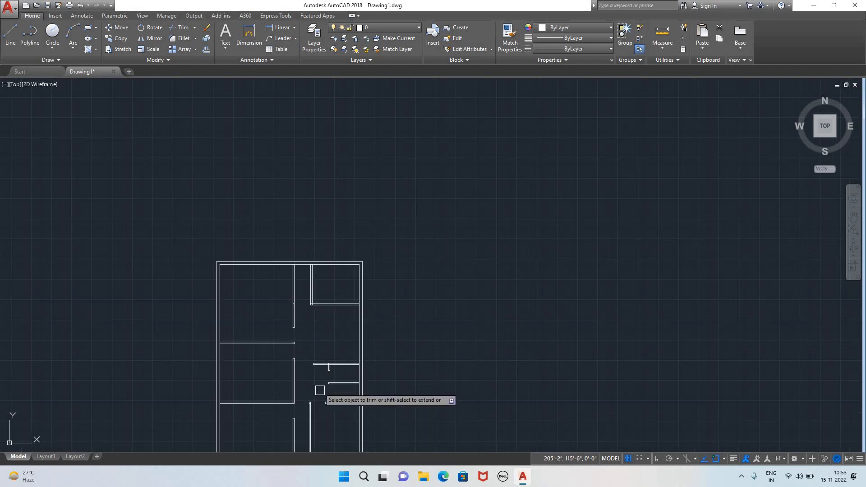
- Examine the enclosed upper-right room and the adjoining passage, both up close and within the whole plan
middle_drag(320, 326, 344, 276)
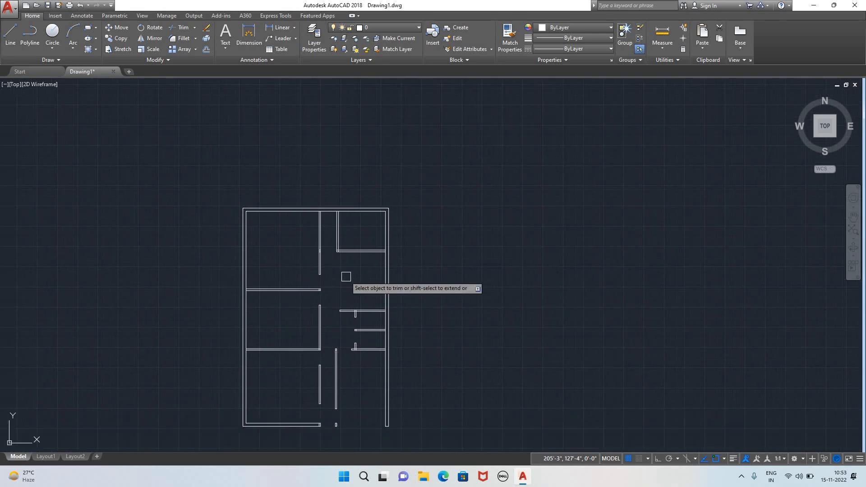
scroll(344, 277, up, 4)
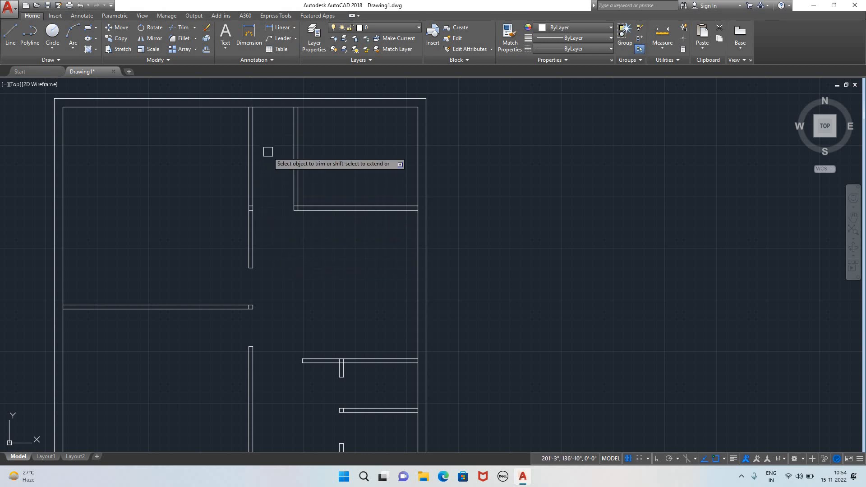
scroll(280, 244, down, 1)
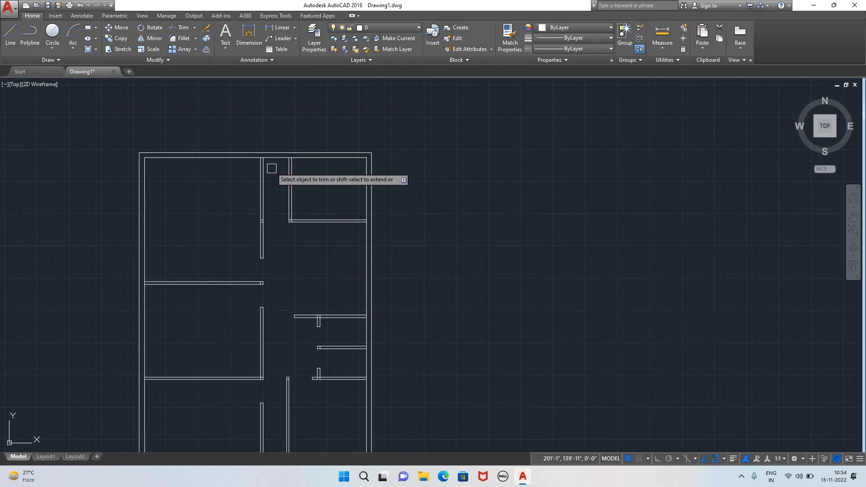
scroll(272, 168, up, 1)
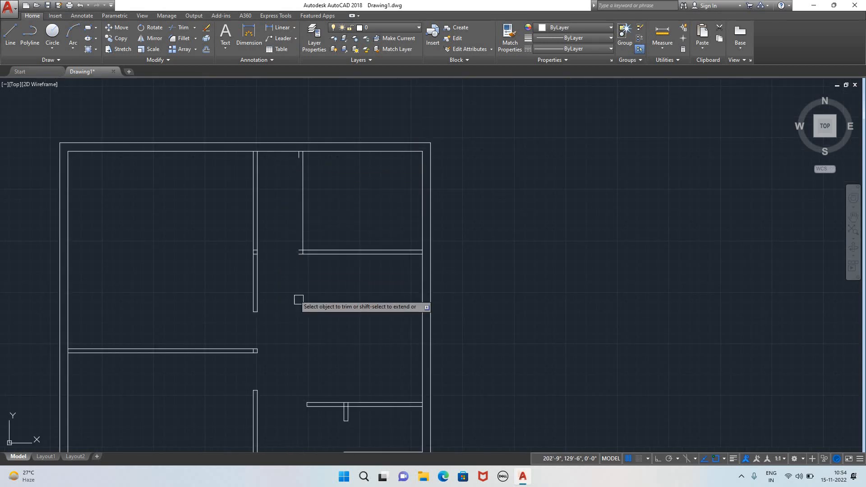
scroll(303, 300, down, 1)
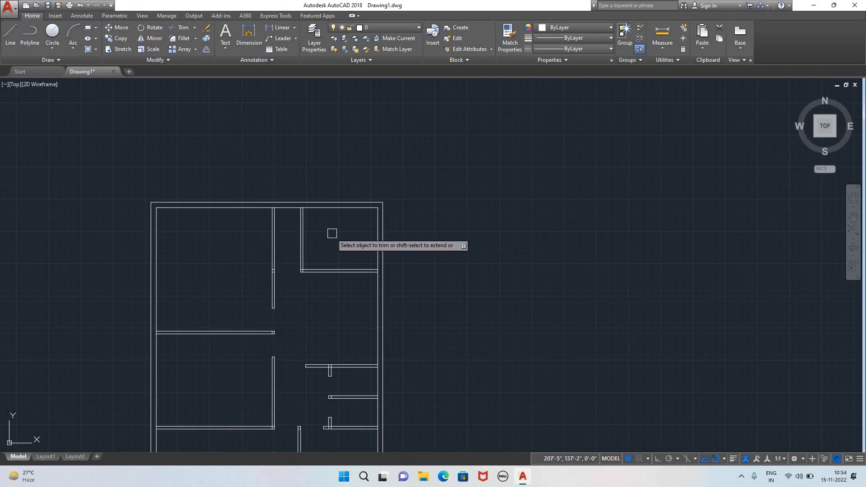
scroll(344, 229, down, 2)
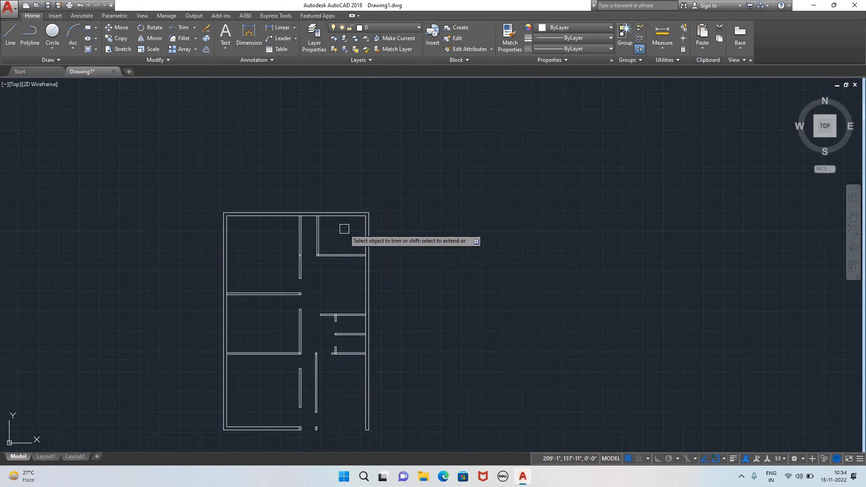
scroll(343, 230, up, 6)
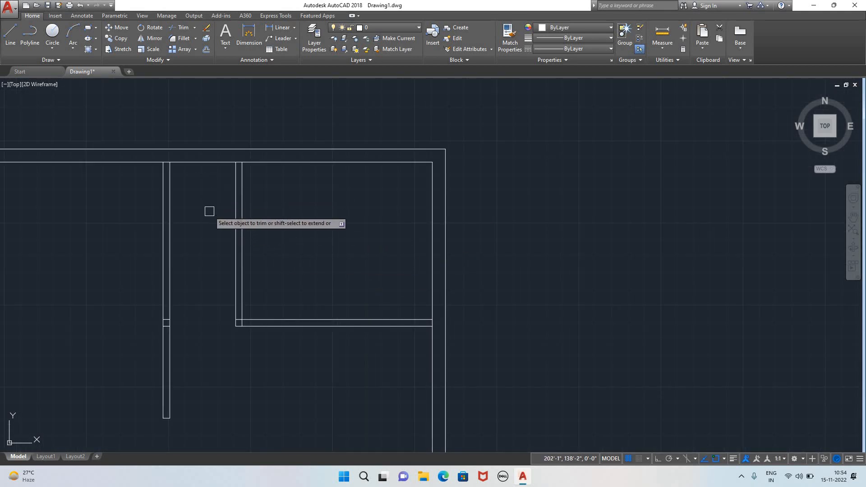
key(Escape)
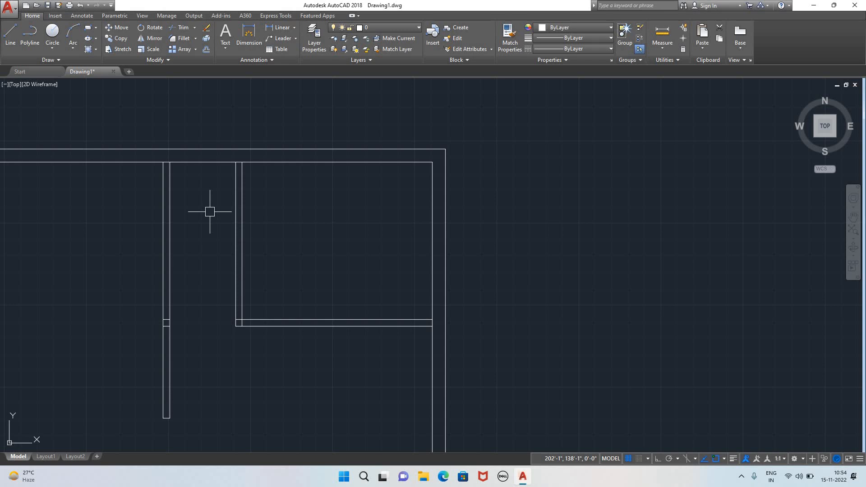
- Measure the passage width along the top wall between the middle partition and the upper-right room's partition
text(di)
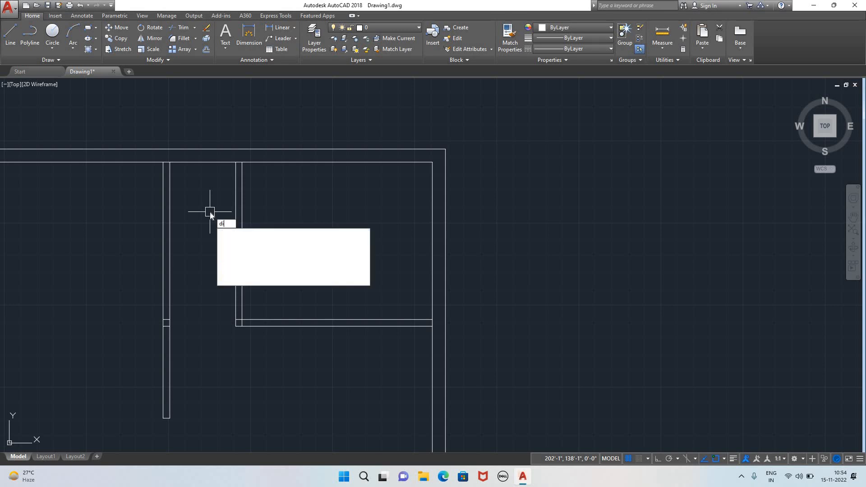
key(Return)
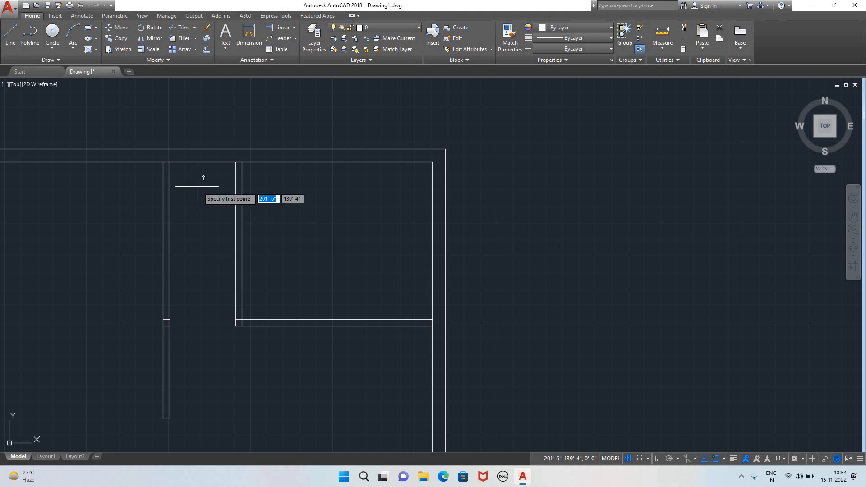
click(170, 163)
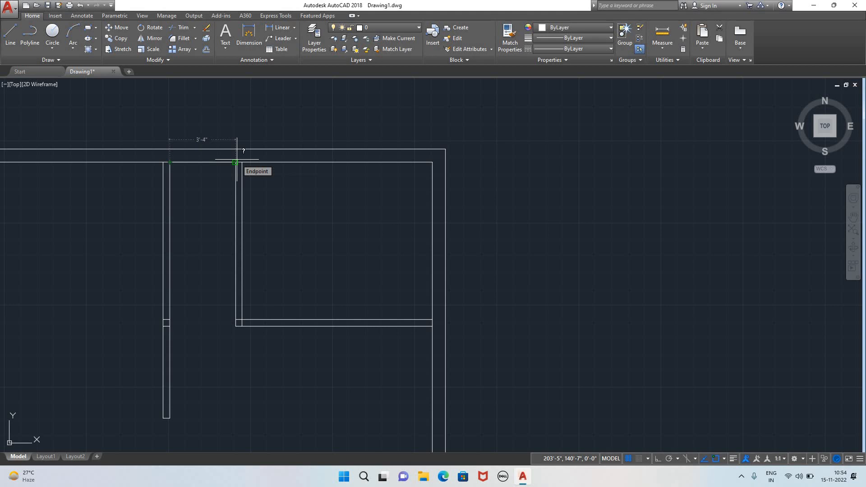
key(Escape)
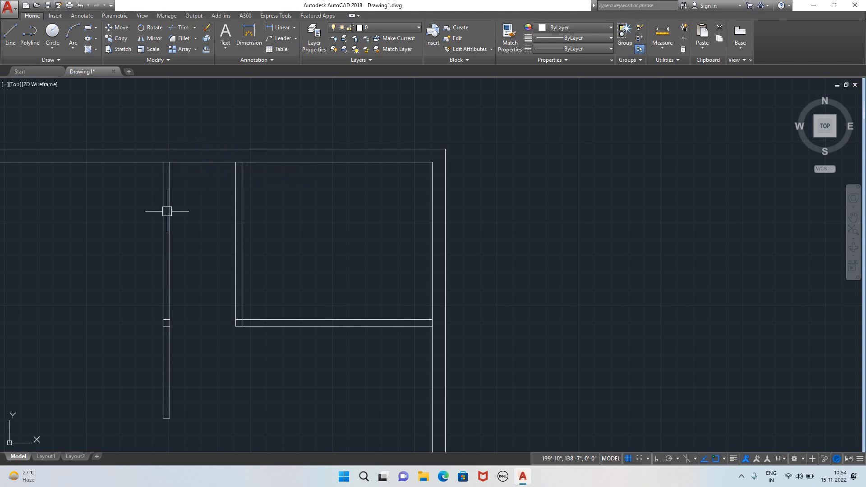
scroll(282, 239, down, 2)
scroll(309, 313, up, 4)
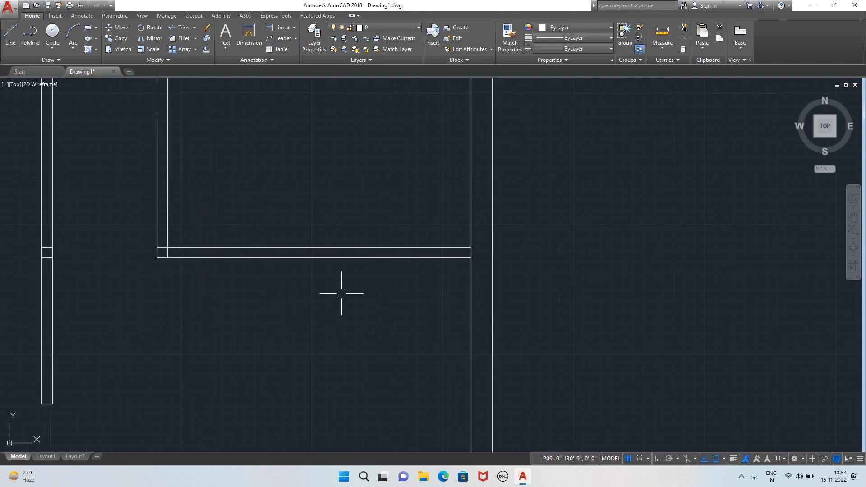
scroll(352, 325, down, 4)
scroll(333, 367, down, 2)
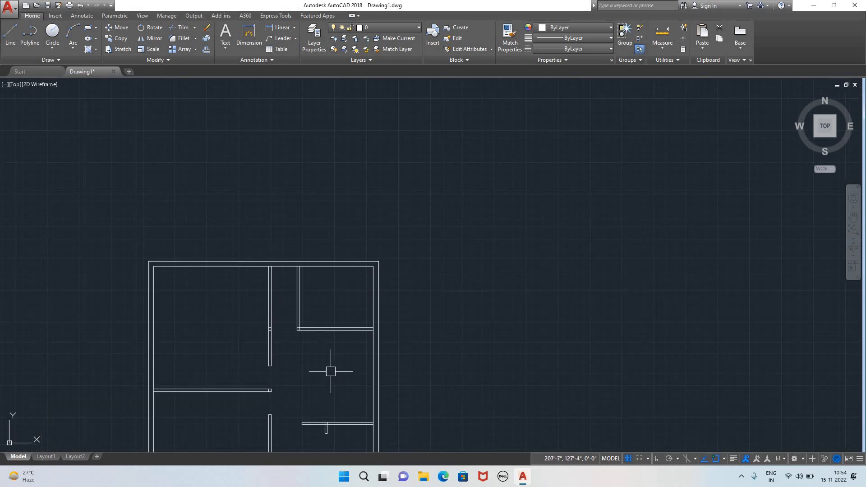
- Offset the inner line of the right outer wall 5' inward, across the upper-right room
middle_drag(325, 375, 296, 309)
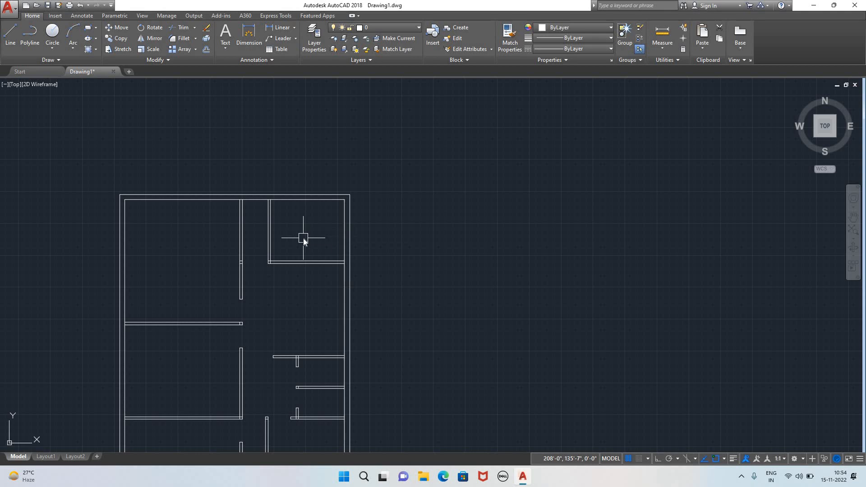
text(o)
key(Return)
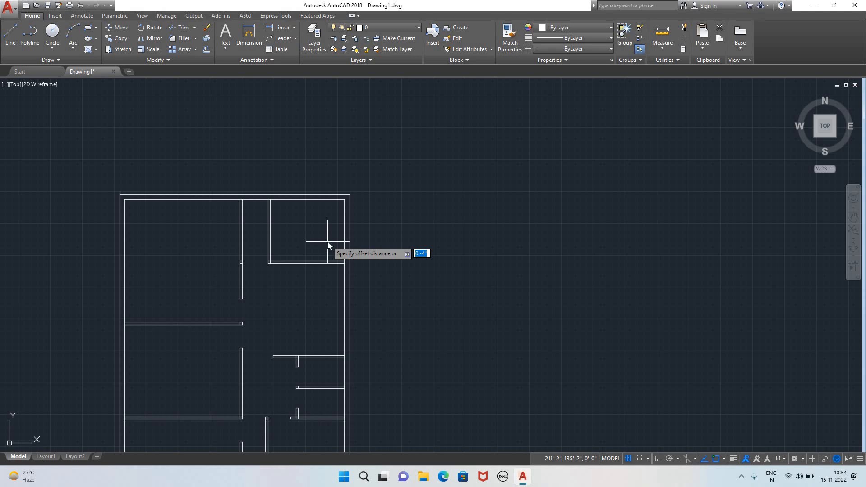
key(Return)
click(344, 242)
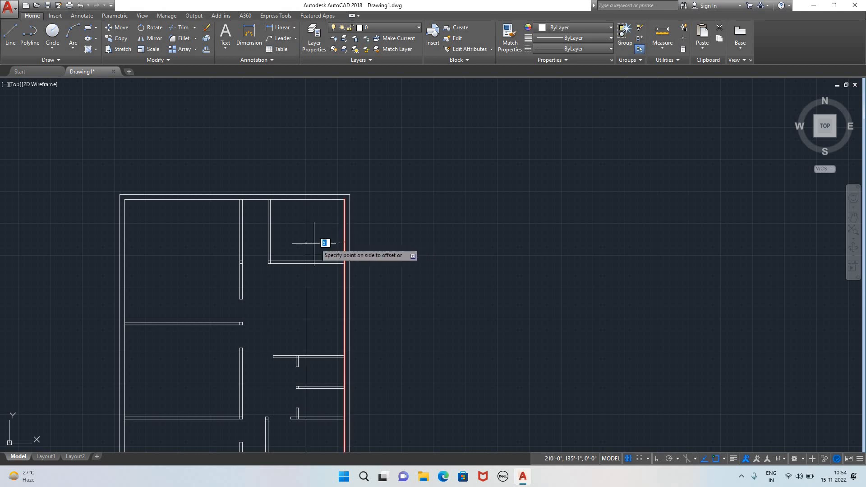
click(317, 244)
key(Escape)
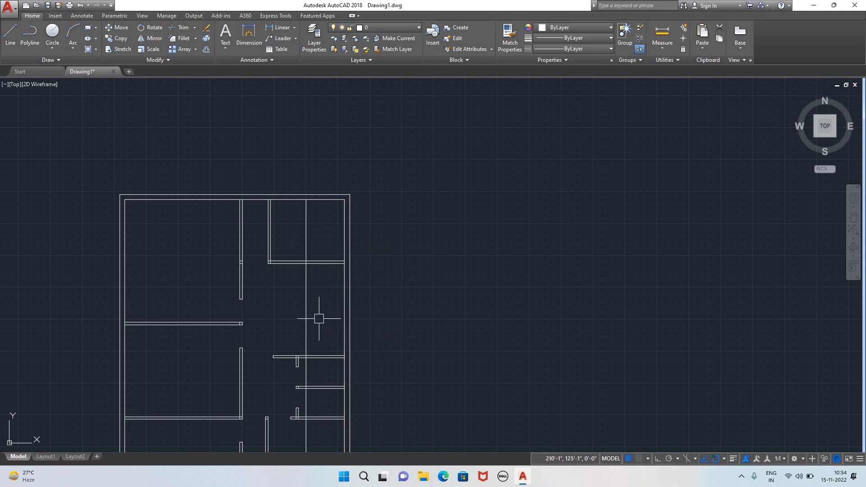
- Trim the upper-right room's lower partition between the offset line and the outer wall to form an opening, and trim away the offset line
text(tr)
key(Return)
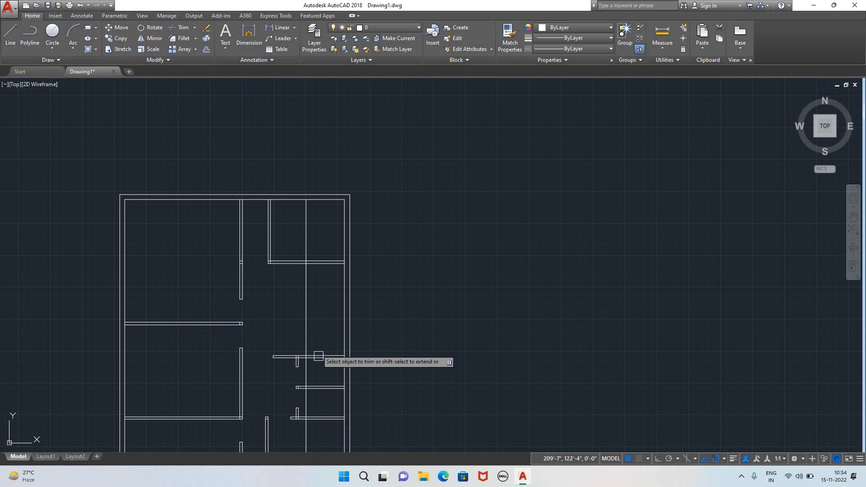
key(Return)
click(304, 376)
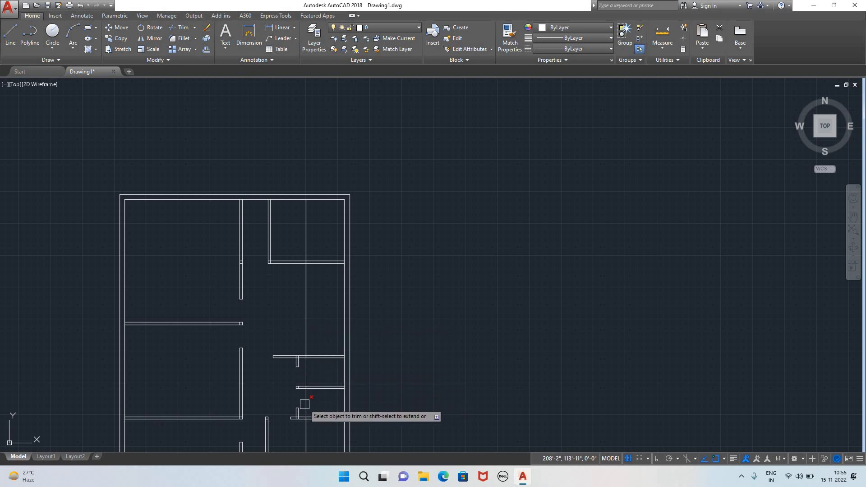
click(304, 402)
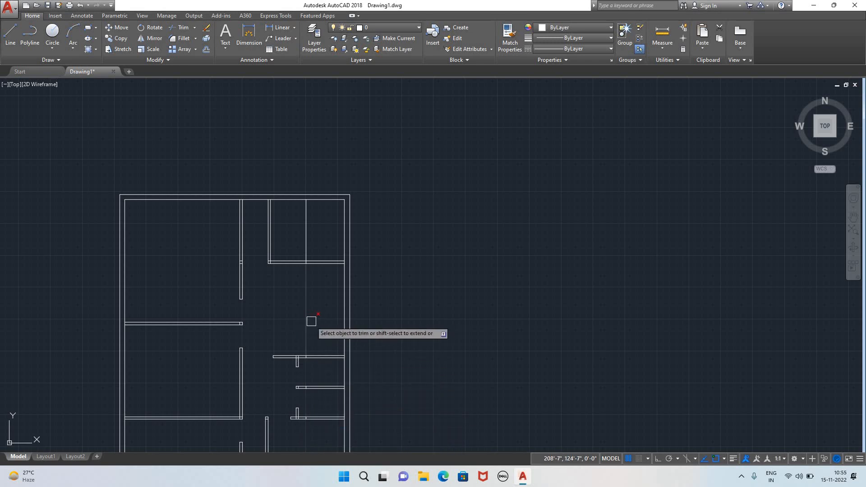
click(307, 320)
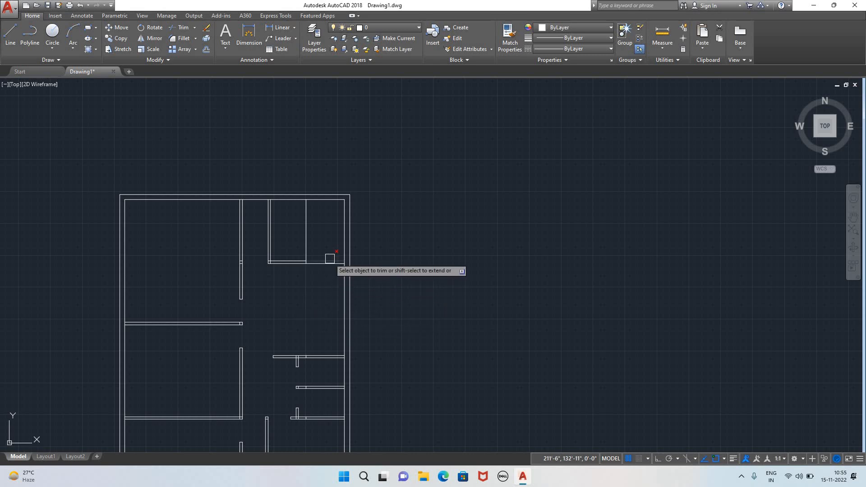
click(327, 263)
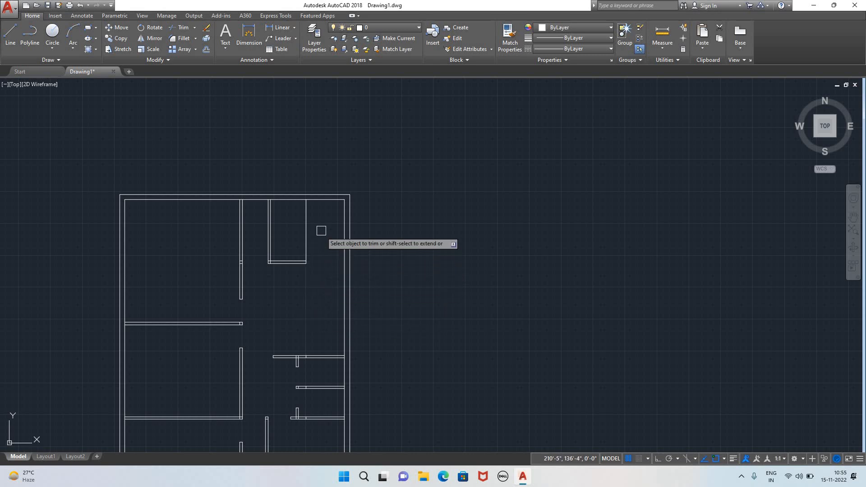
click(307, 228)
- Examine the whole floor plan, including the new opening in the upper-right room's lower partition
scroll(440, 269, down, 4)
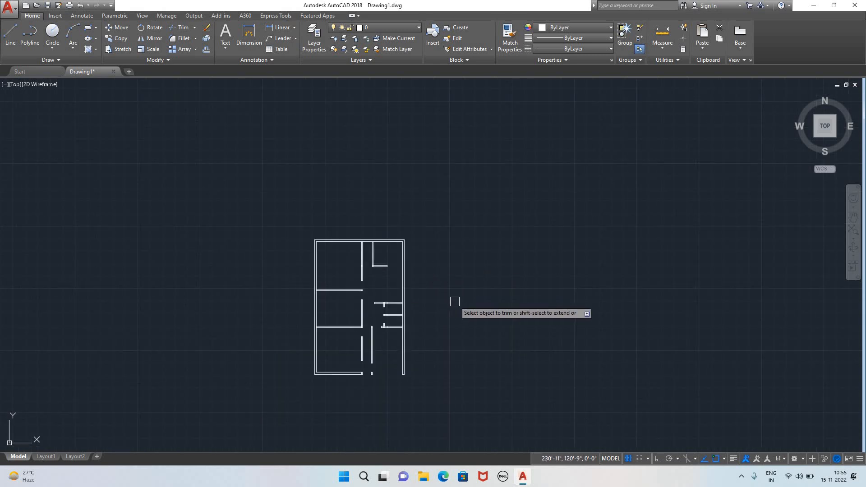
scroll(458, 305, up, 4)
middle_drag(410, 294, 508, 271)
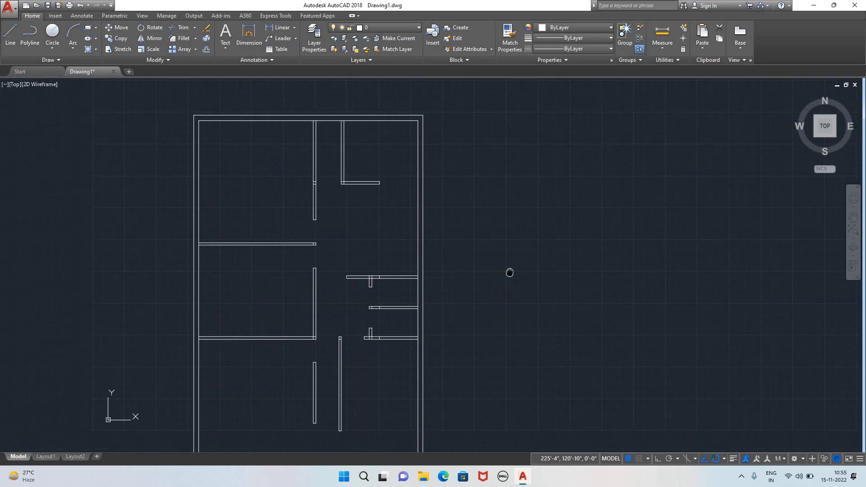
scroll(512, 294, down, 2)
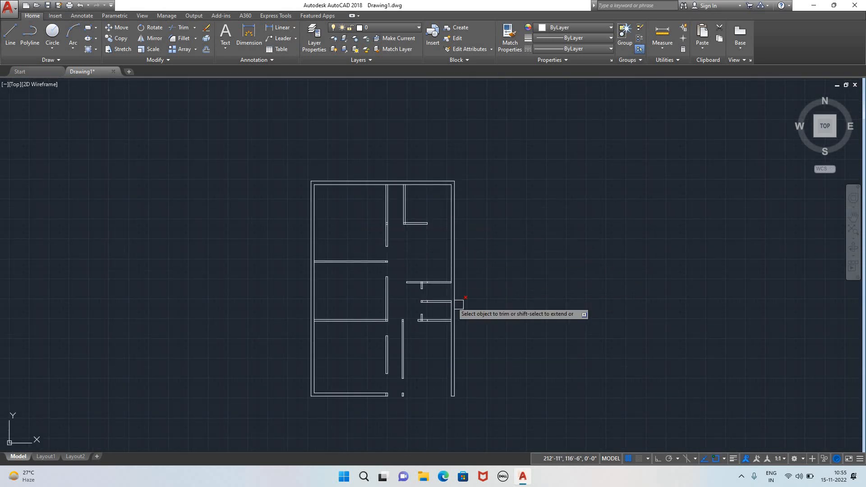
scroll(482, 262, down, 2)
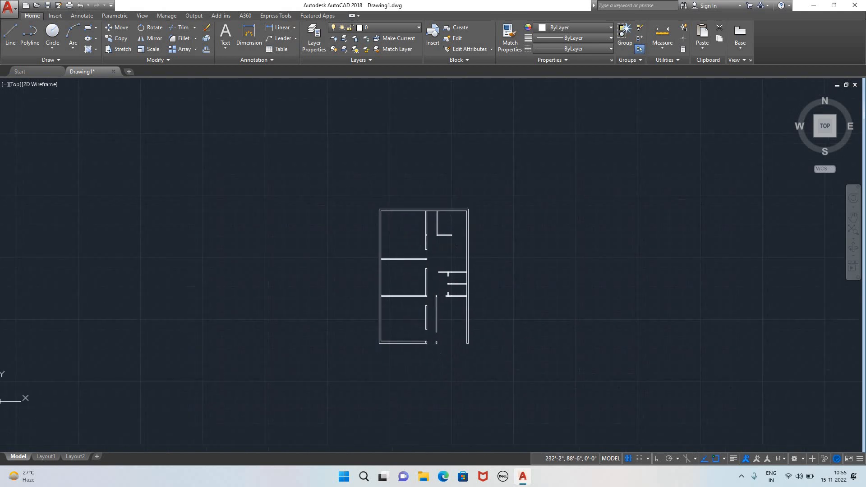
scroll(427, 310, up, 4)
scroll(618, 280, down, 2)
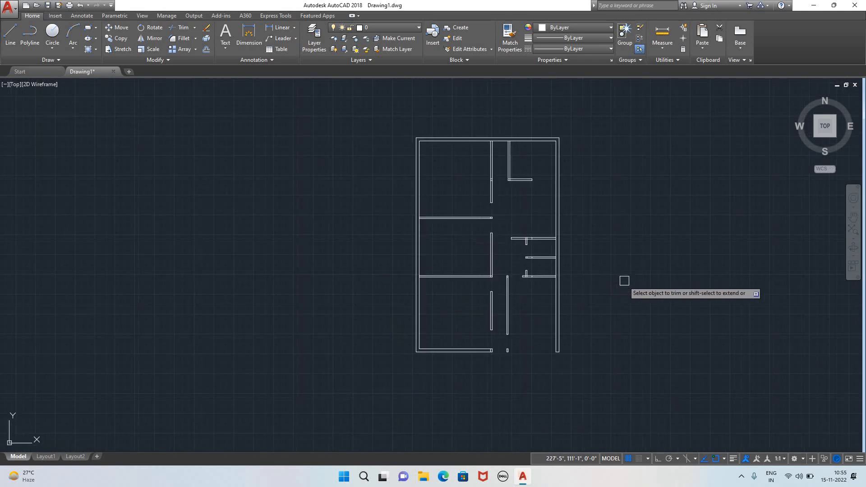
middle_drag(624, 282, 506, 329)
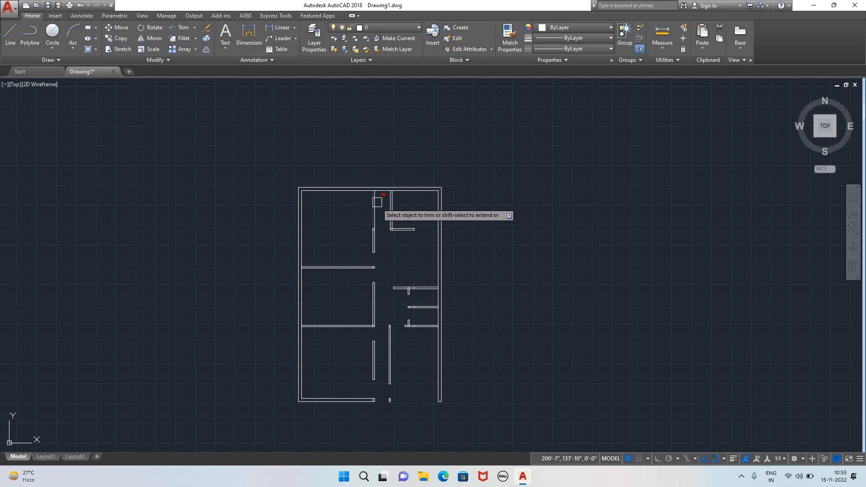
key(Escape)
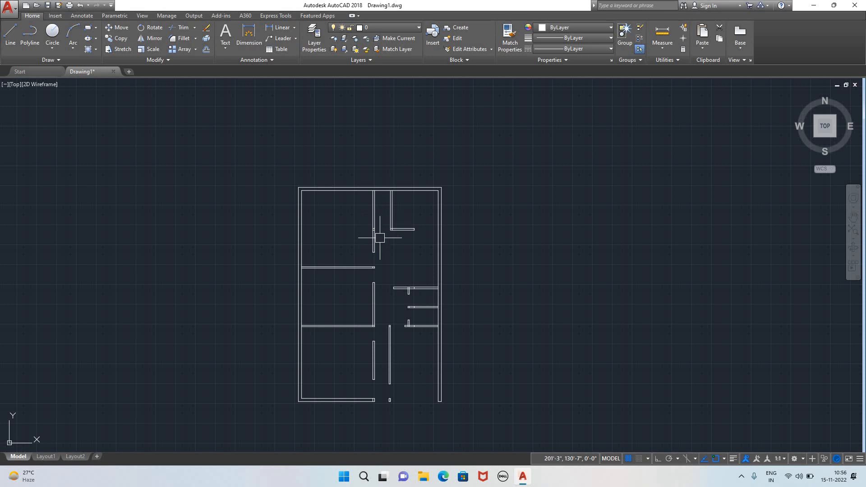
scroll(350, 219, up, 4)
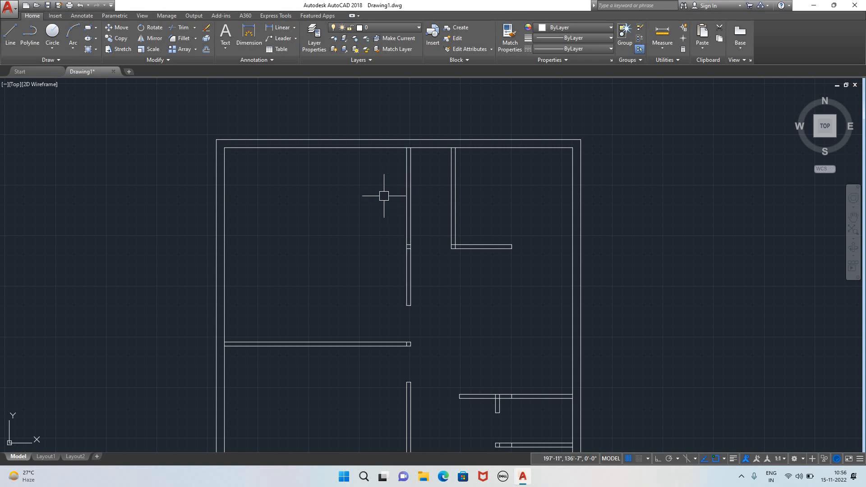
text(o)
key(Return)
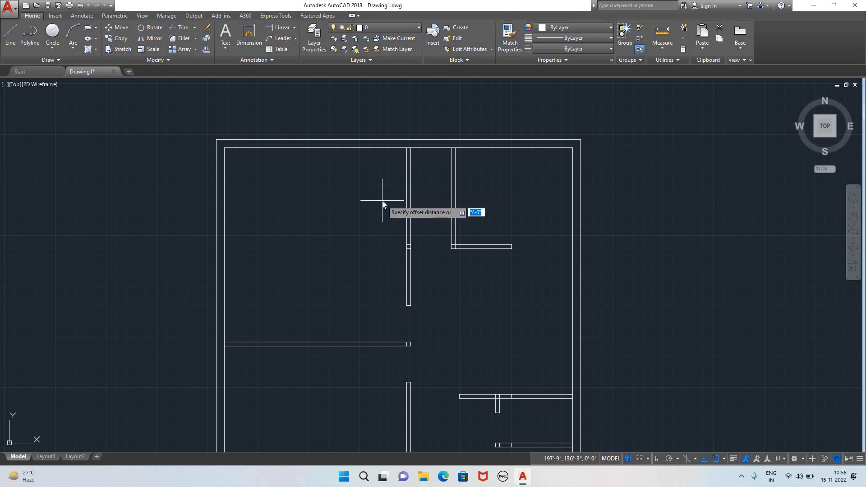
text(4)
key(Return)
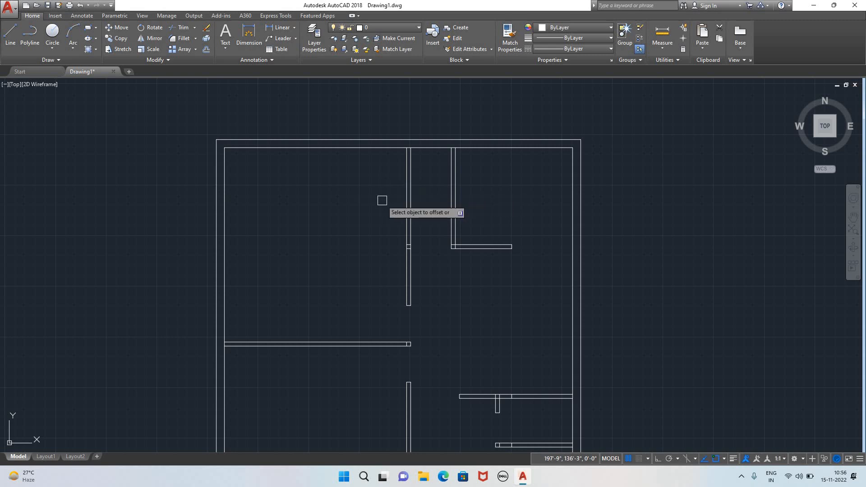
click(404, 208)
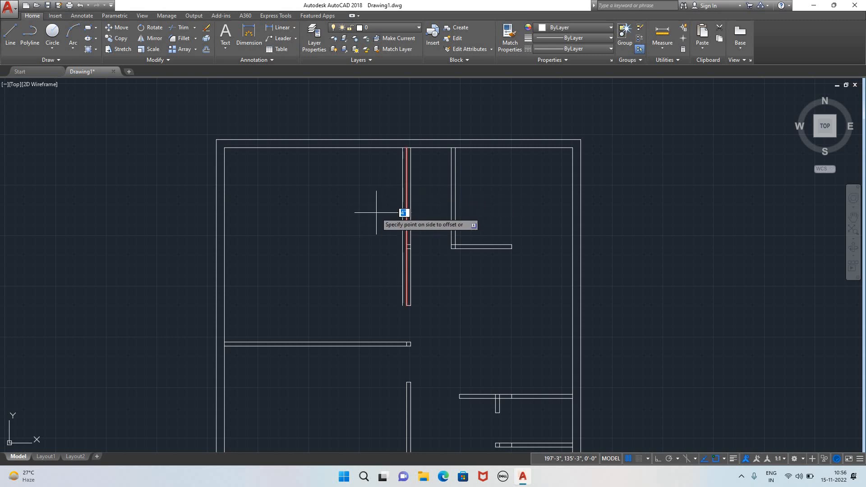
key(Escape)
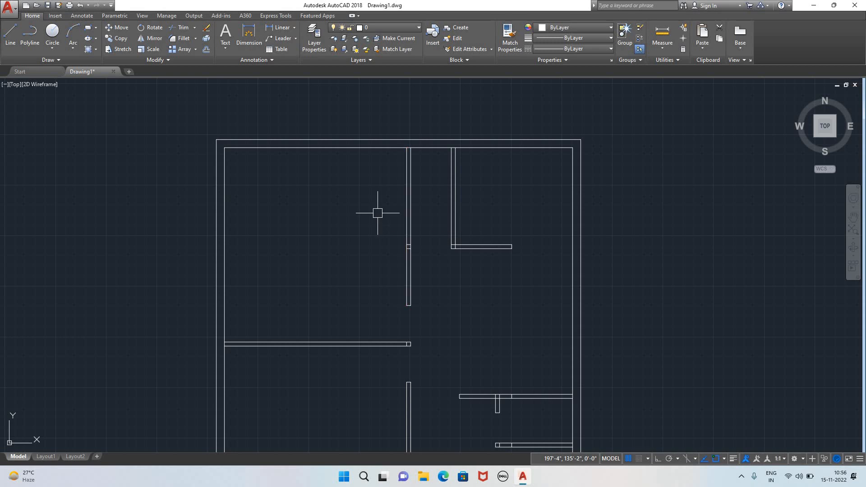
- Offset the left face line of the central partition wall 4' into the upper-left room
click(405, 213)
key(Escape)
text(o)
key(Return)
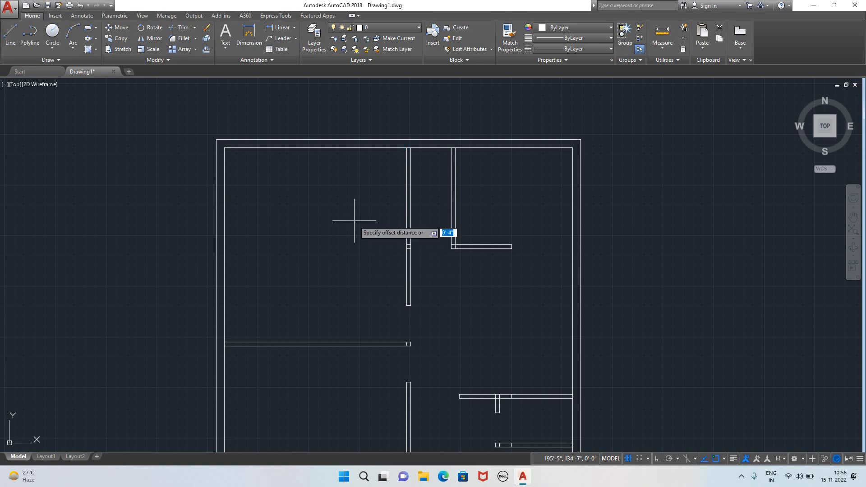
key(Return)
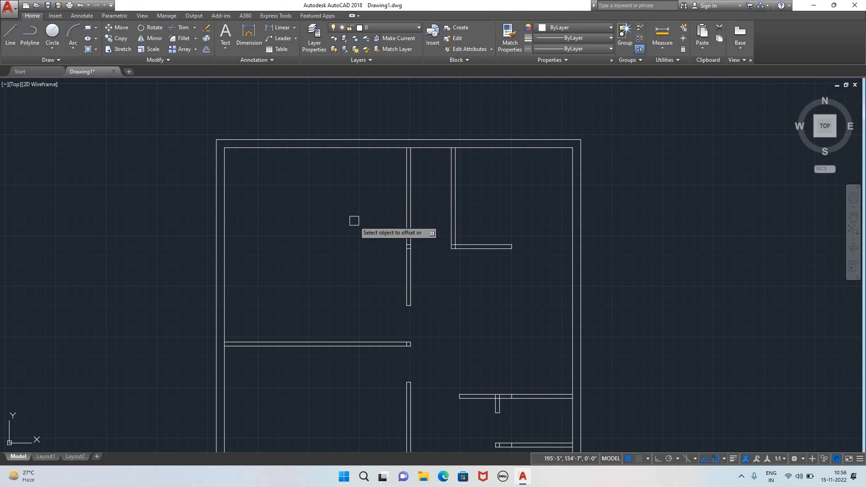
click(407, 216)
click(364, 218)
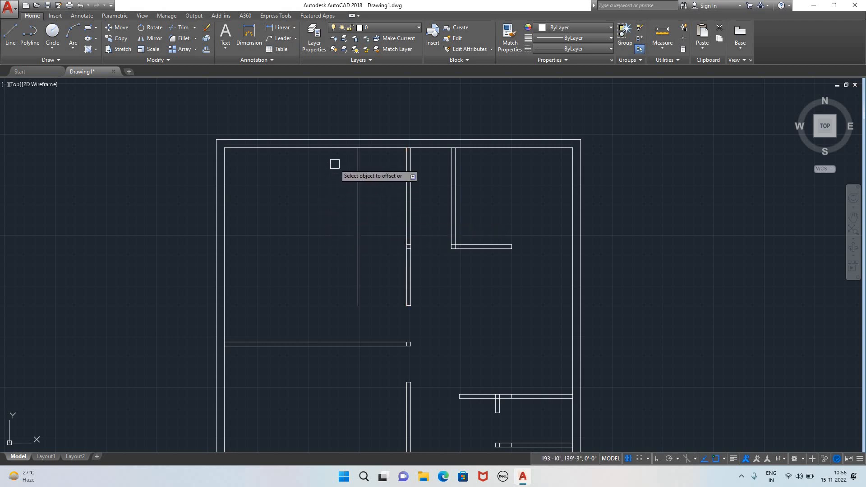
- Try offsetting the top outer wall's inner line 4' downward, and erase the resulting line
click(316, 147)
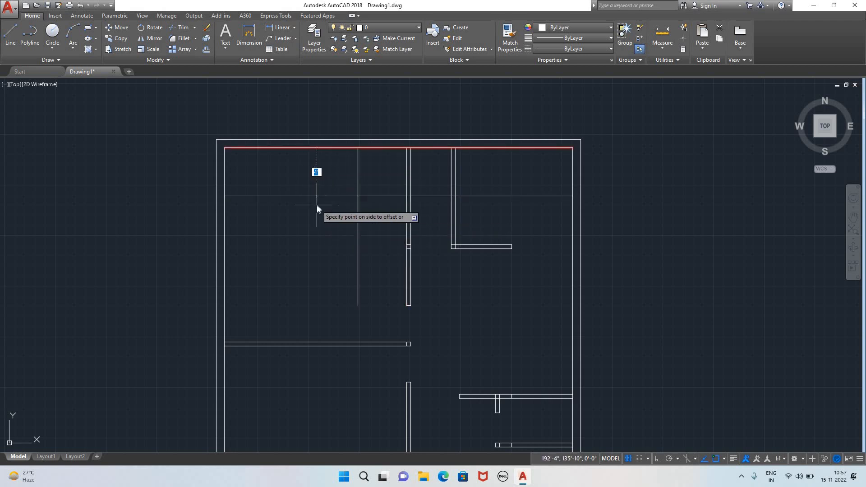
text(o)
key(Return)
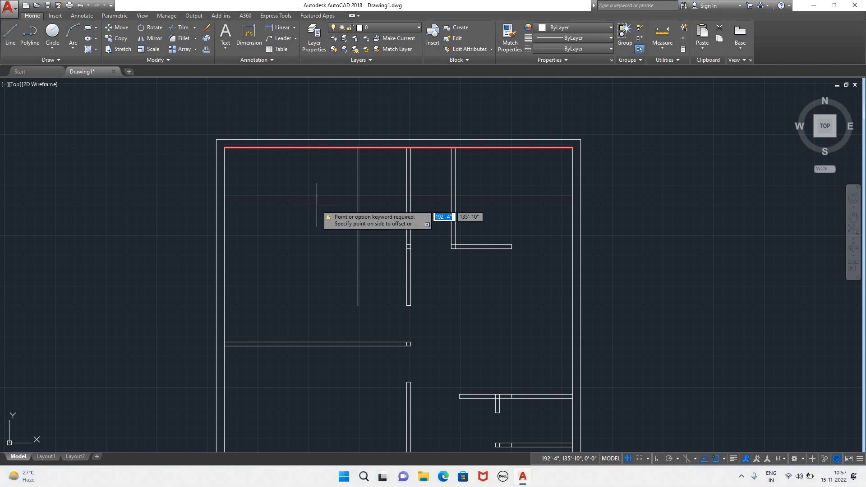
key(BackSpace)
text(6)
key(Return)
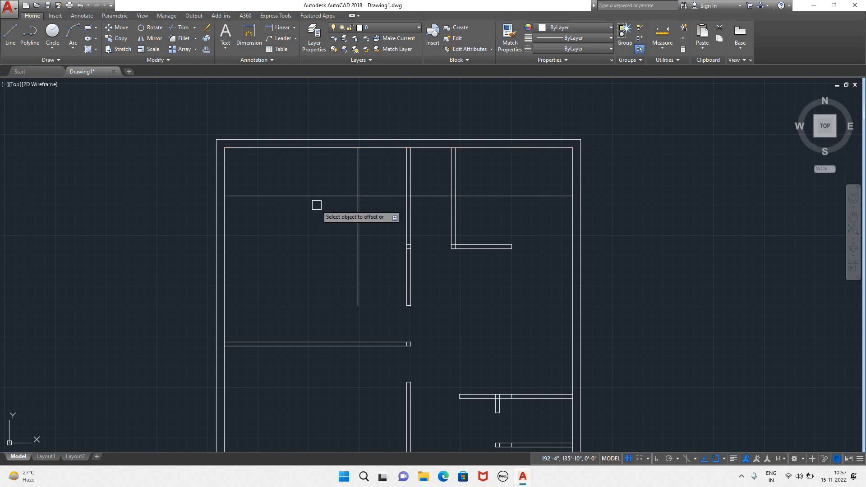
click(316, 196)
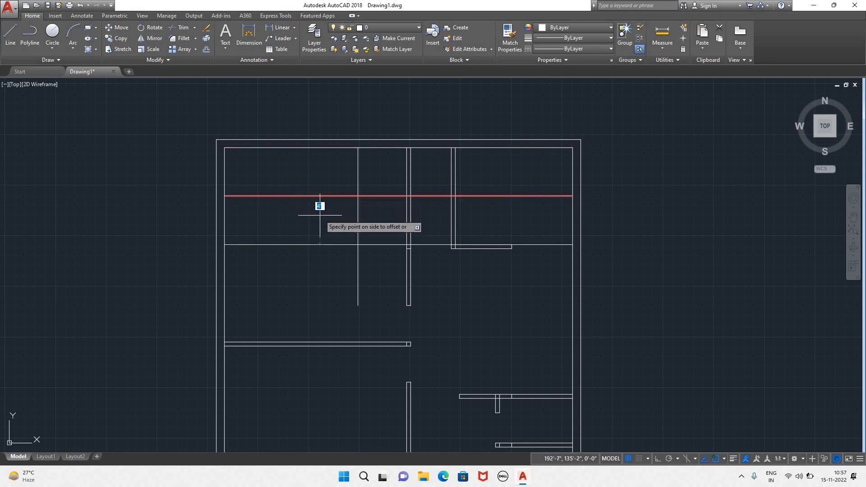
key(Escape)
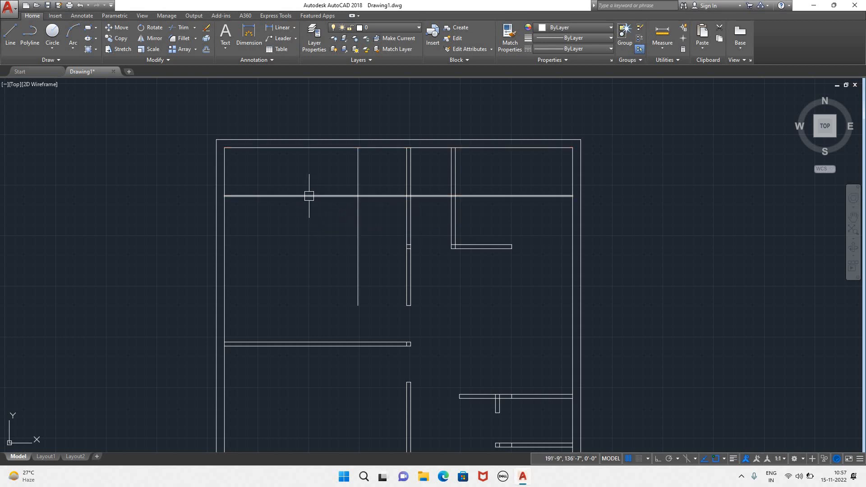
click(310, 196)
key(Delete)
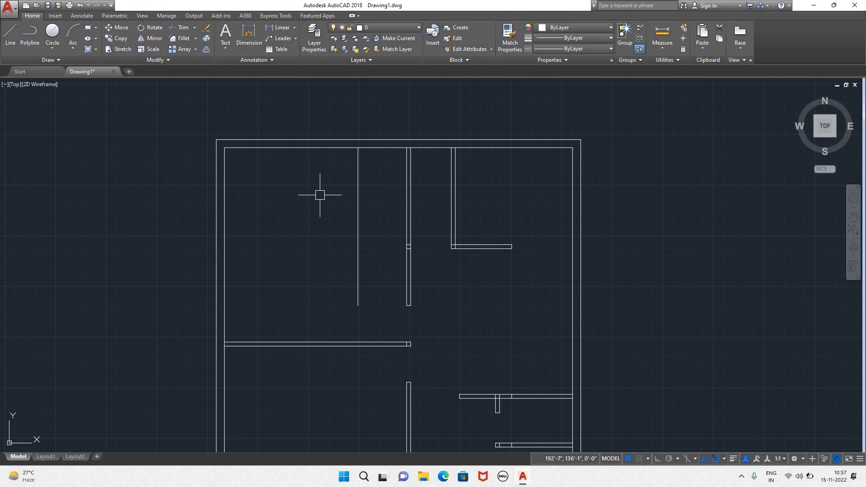
- Offset the top outer wall's inner line 6' downward into the plan
click(306, 147)
key(Escape)
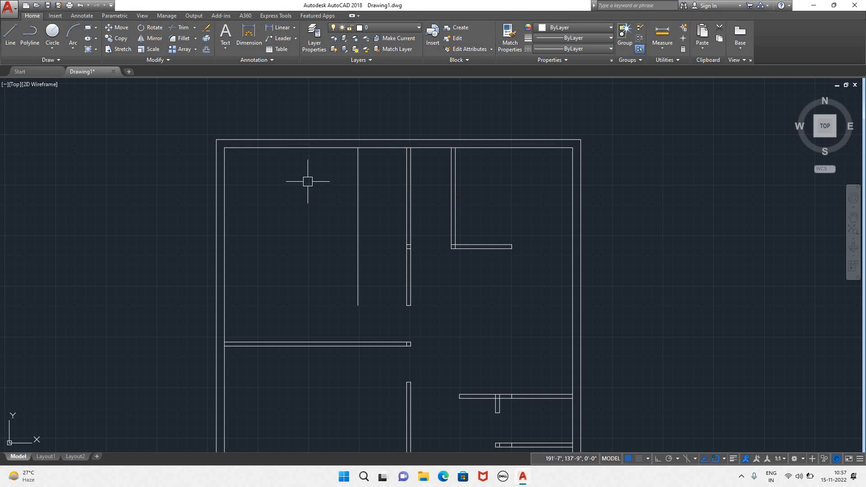
text(o)
key(Return)
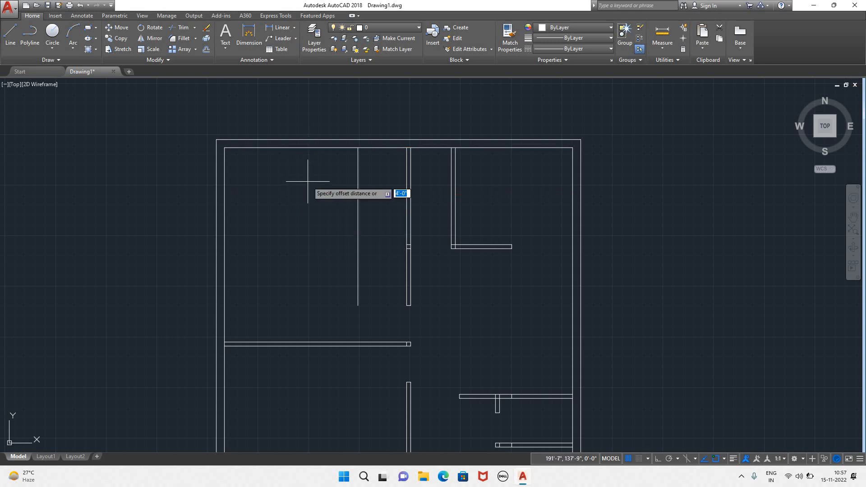
key(Return)
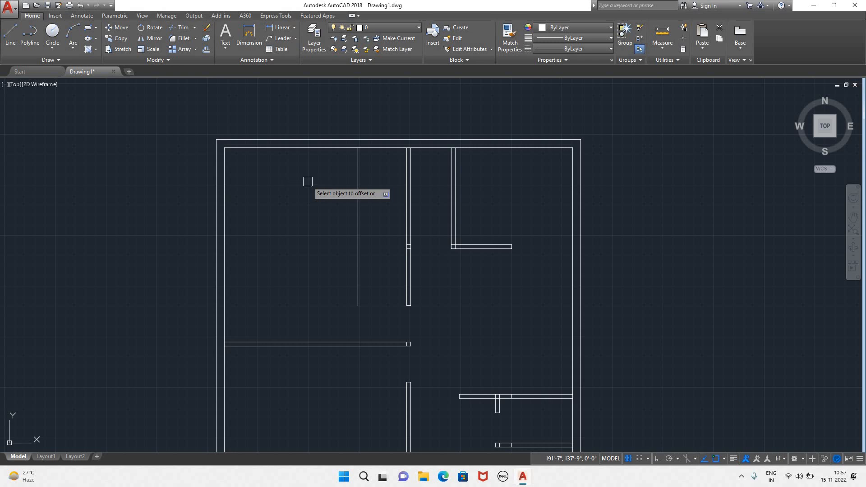
click(315, 148)
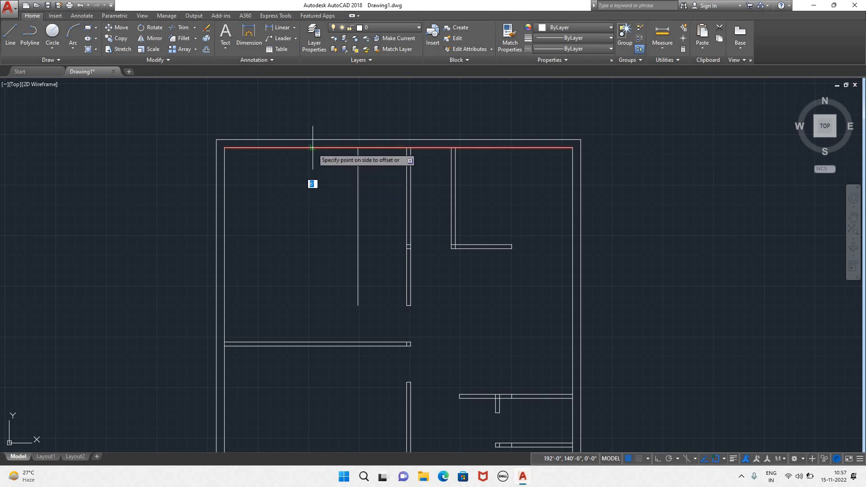
click(315, 238)
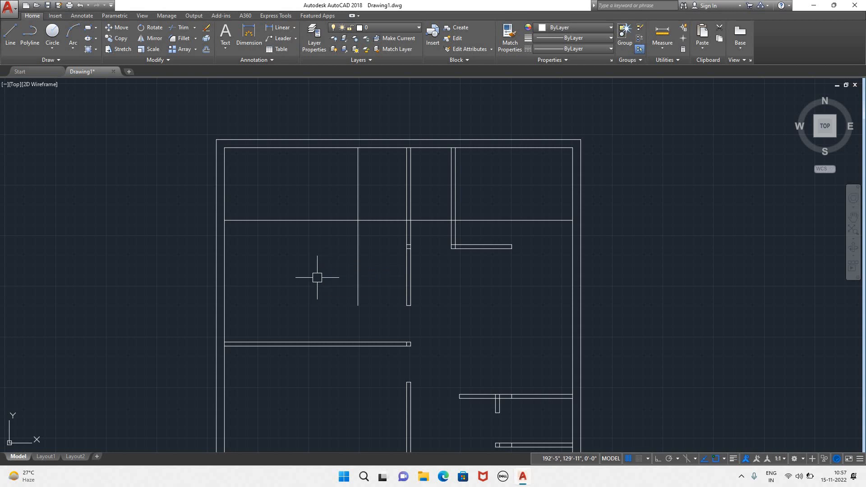
- Offset the new vertical and horizontal lines by 4" to give both walls their thickness
click(358, 195)
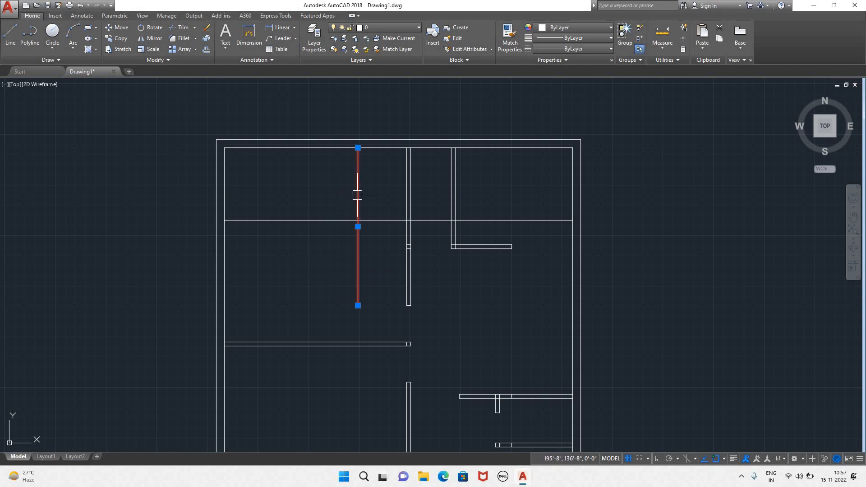
key(Escape)
text(o)
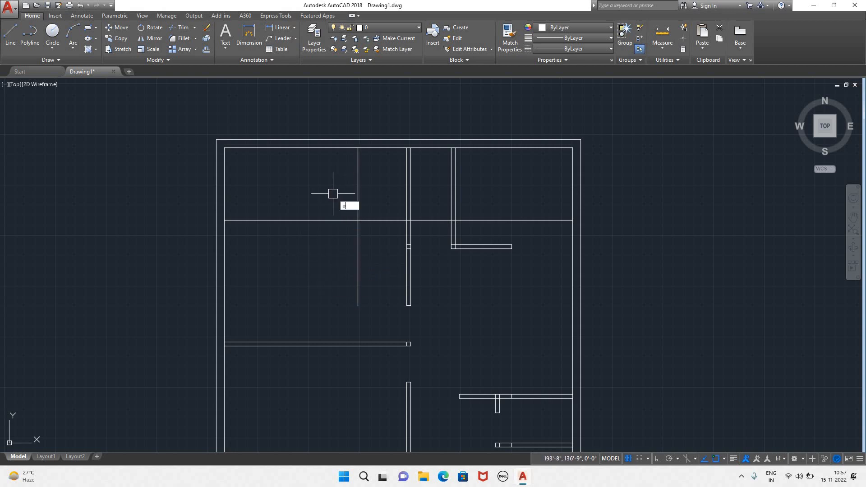
key(Return)
key(Return)
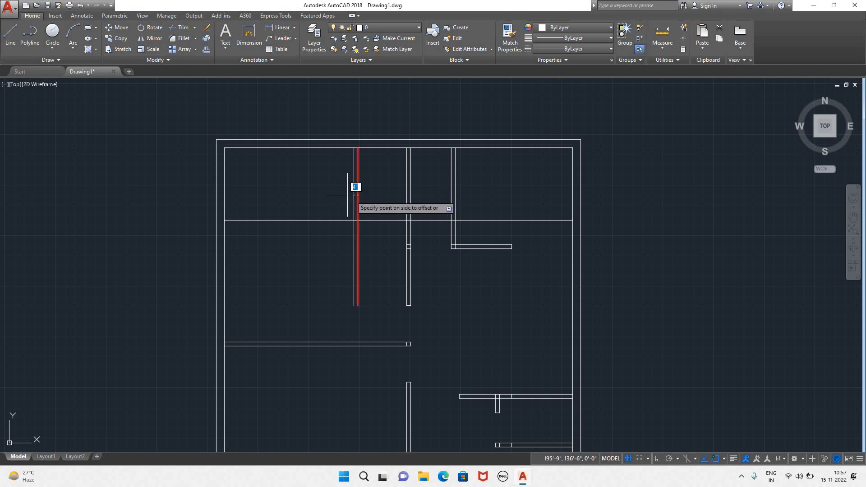
click(366, 221)
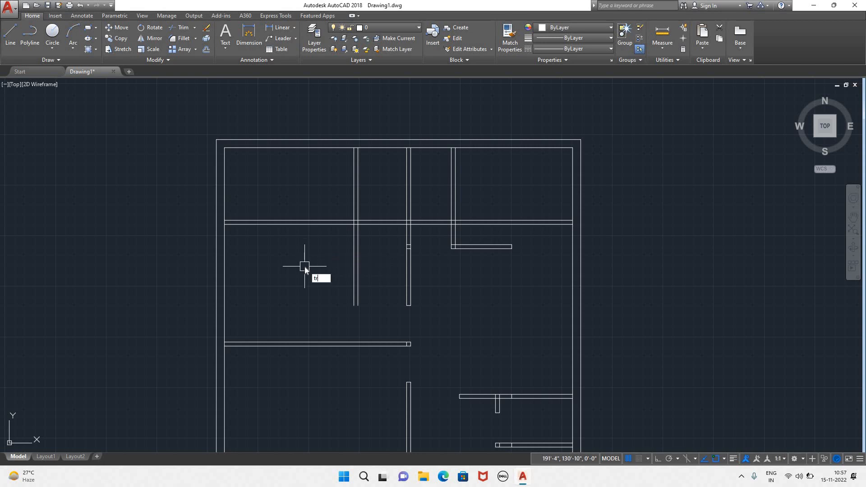
- Trim the new vertical wall lines below the horizontal pair, and the horizontal lines left of the vertical pair
key(Return)
key(Return)
click(337, 280)
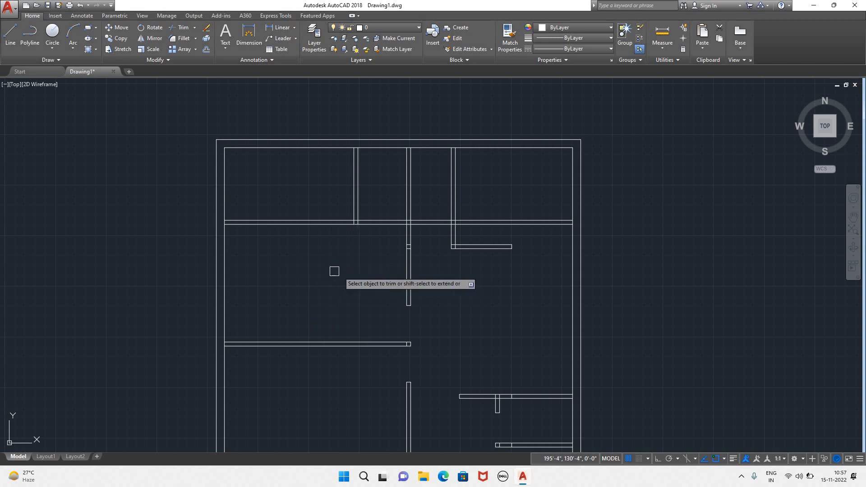
click(299, 220)
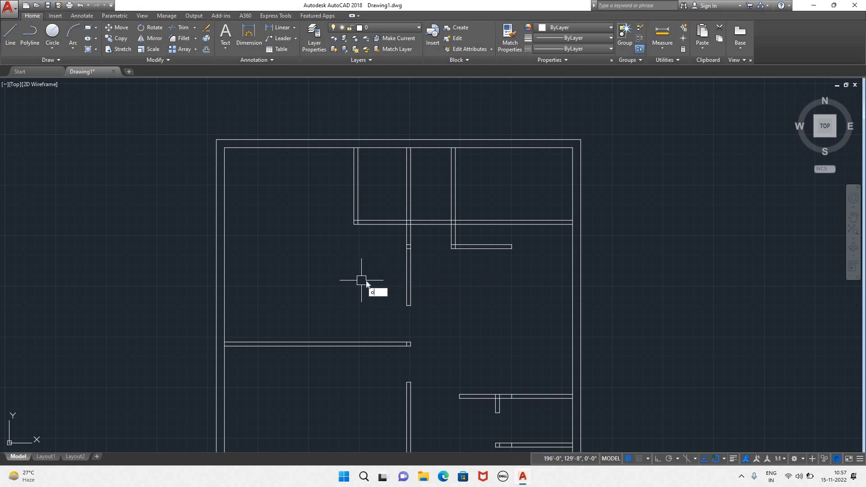
- Offset the central partition's left line toward the new small room and trim at it to cut a door opening in the horizontal wall
key(Return)
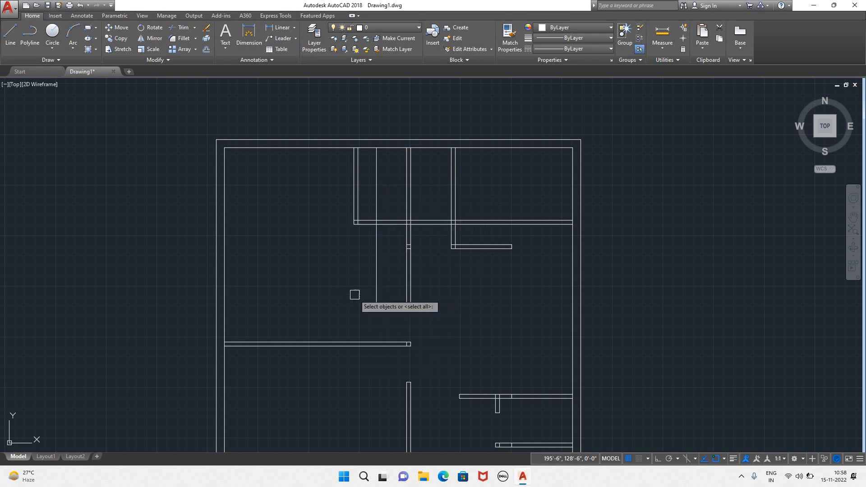
key(Return)
click(377, 272)
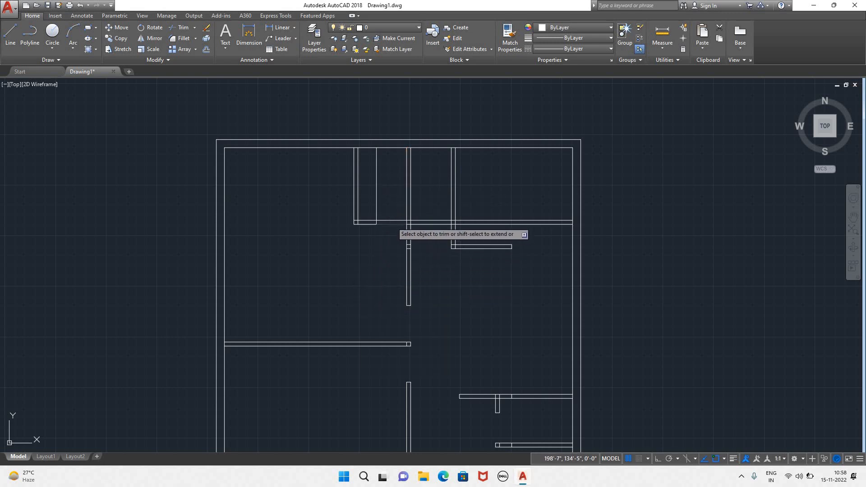
click(391, 222)
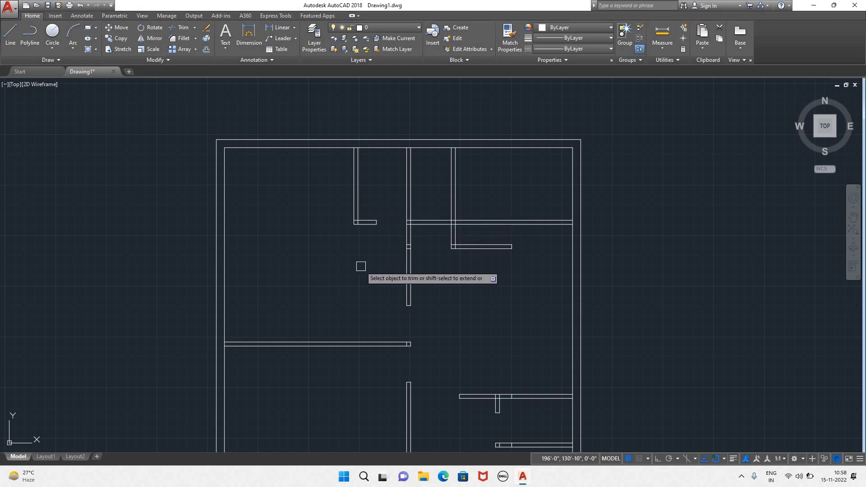
- Trim away the surplus horizontal wall lines running from the central partition to the right outer wall
scroll(359, 291, down, 2)
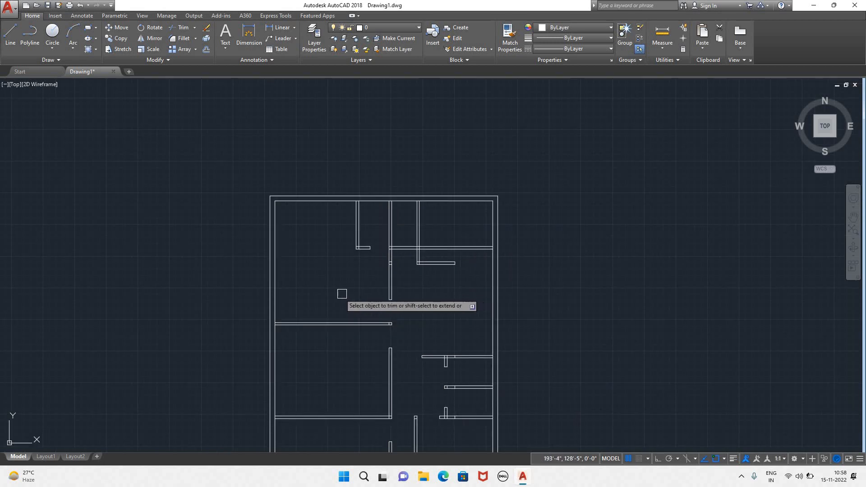
scroll(361, 293, up, 2)
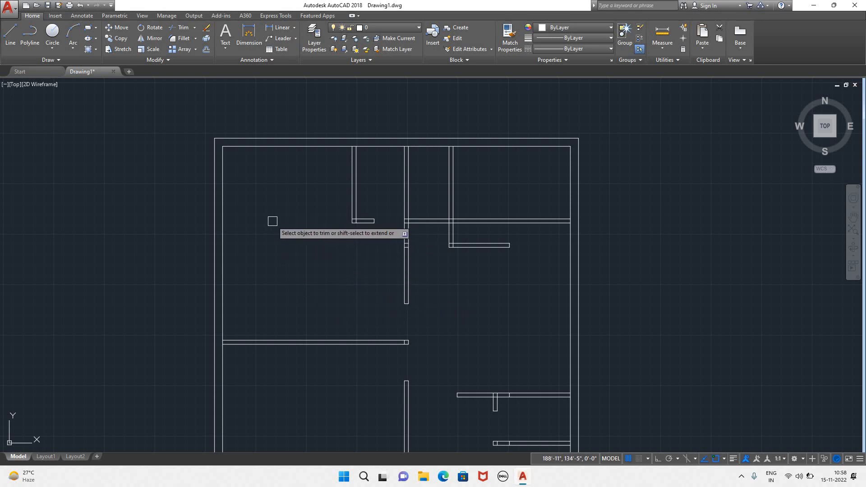
click(420, 257)
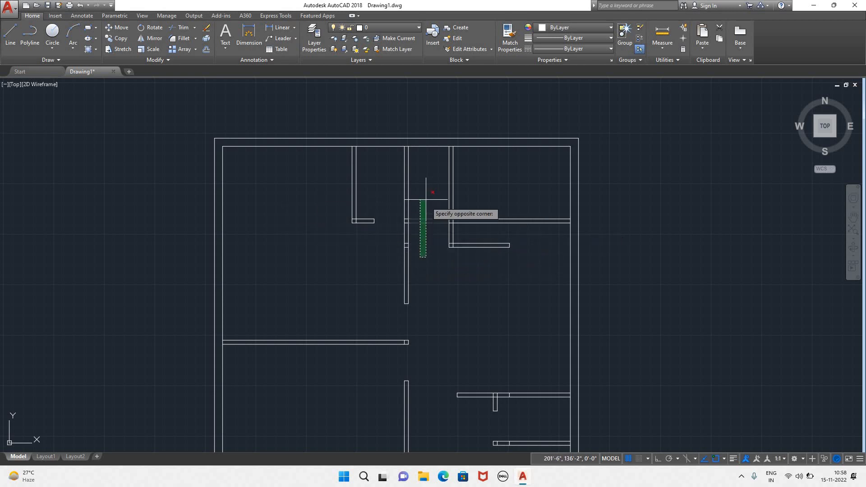
click(427, 196)
click(532, 232)
click(518, 209)
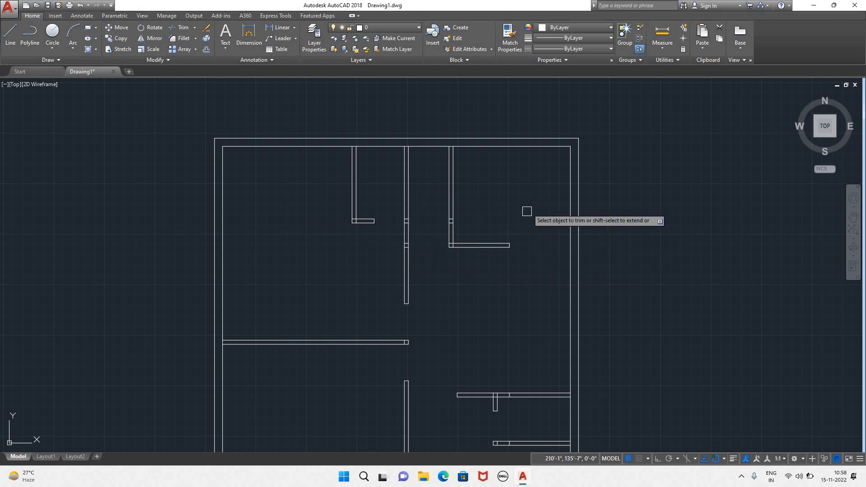
- Trim the overlapping lines at the T-junction where the short downward stub meets the upper horizontal wall on the plan's right side
scroll(467, 320, down, 3)
scroll(437, 298, up, 3)
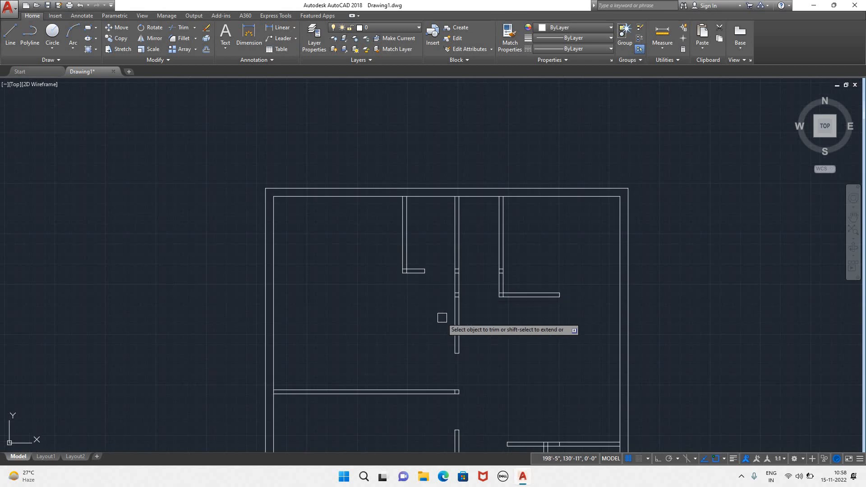
scroll(406, 318, down, 2)
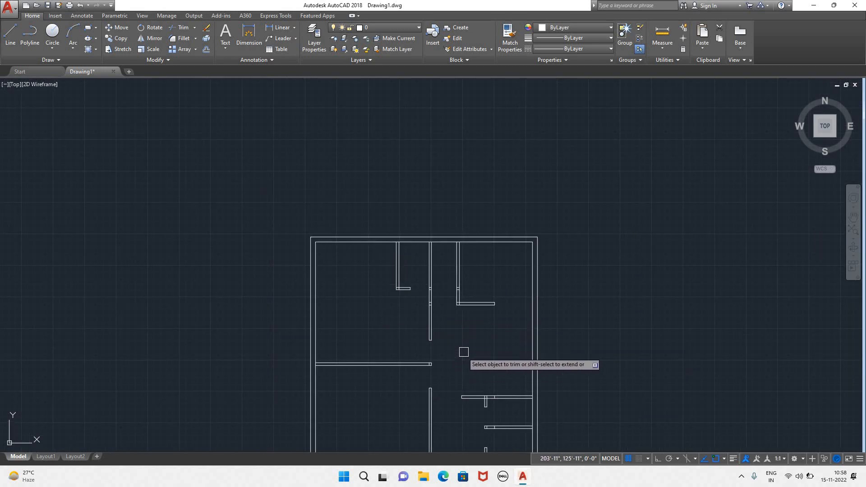
scroll(458, 377, up, 4)
middle_drag(453, 373, 358, 185)
scroll(433, 245, up, 8)
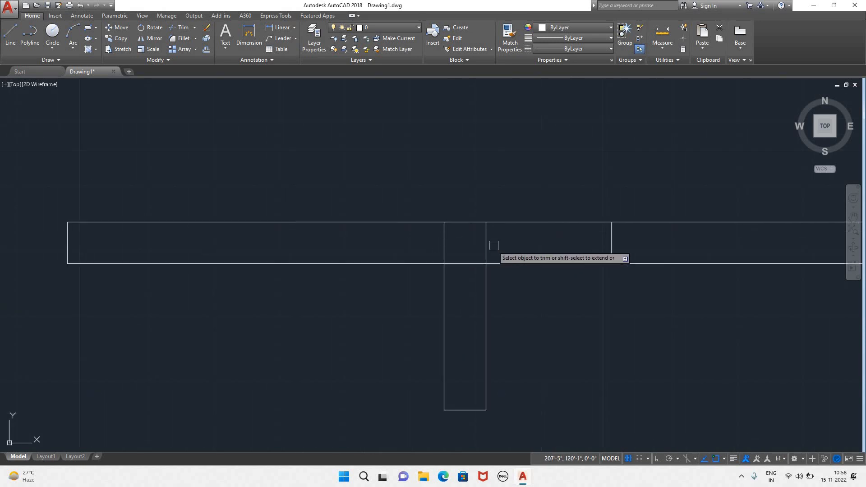
click(427, 243)
click(473, 237)
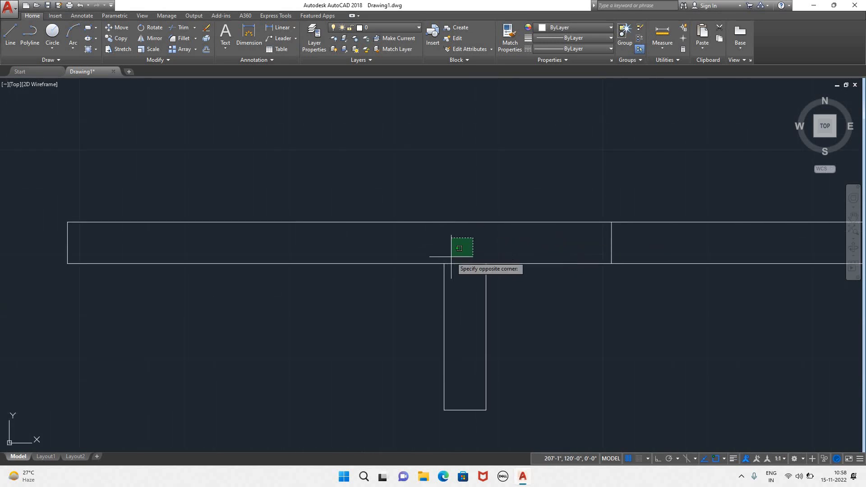
click(472, 285)
scroll(551, 287, down, 4)
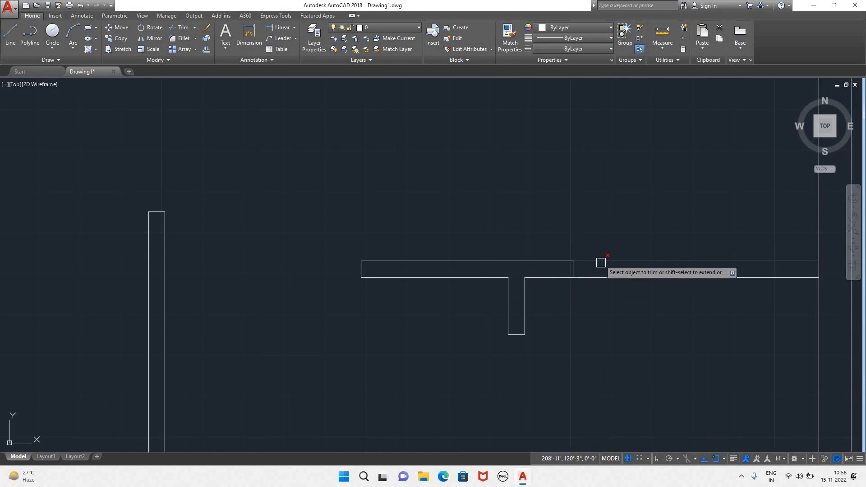
- Trim the overlapping lines at the T-junction where the short upward stub meets the lower horizontal wall on the plan's right side
scroll(580, 289, down, 5)
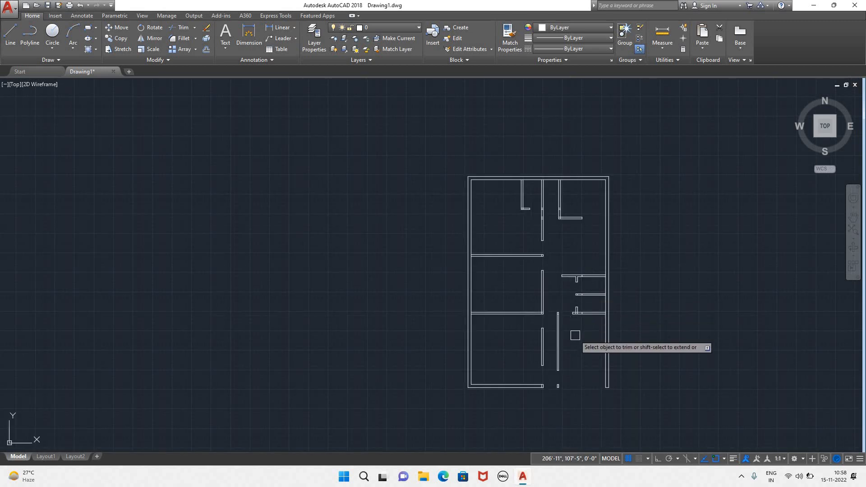
scroll(574, 335, up, 8)
click(652, 258)
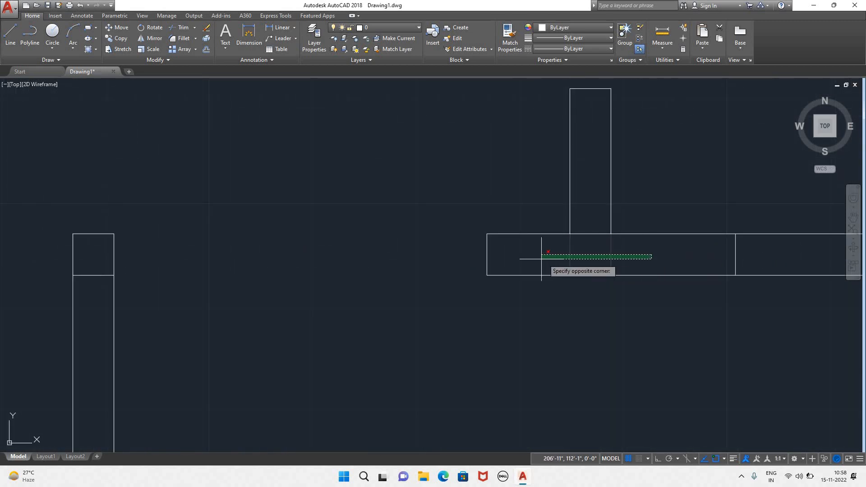
click(542, 252)
click(596, 256)
click(588, 217)
scroll(573, 293, down, 3)
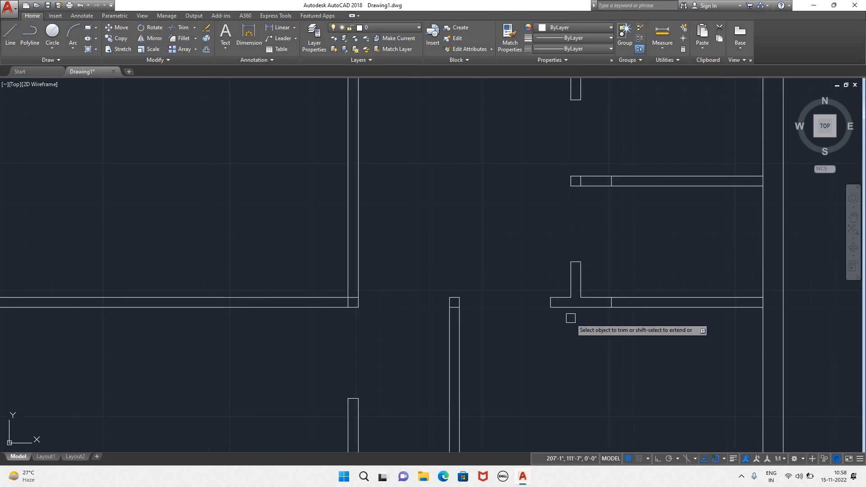
- Trim the overlapping lines at the corner where the lower horizontal wall on the plan's left side meets the central vertical wall
scroll(469, 334, up, 3)
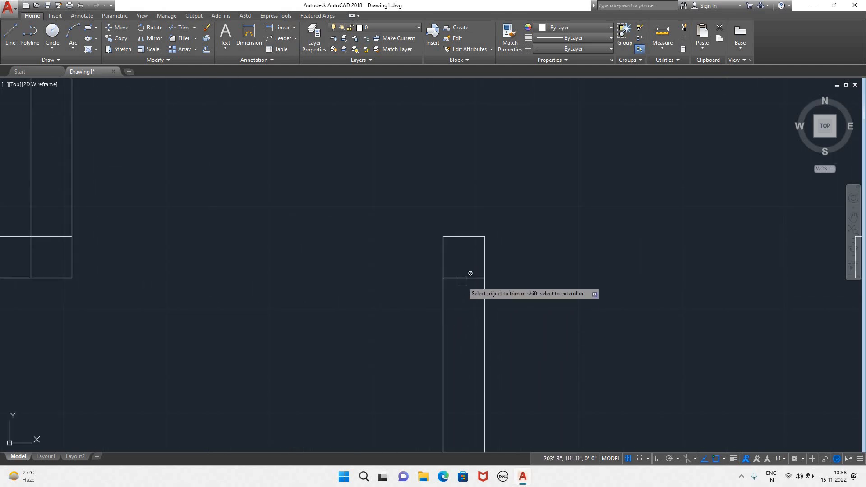
scroll(556, 359, down, 4)
middle_drag(555, 366, 479, 273)
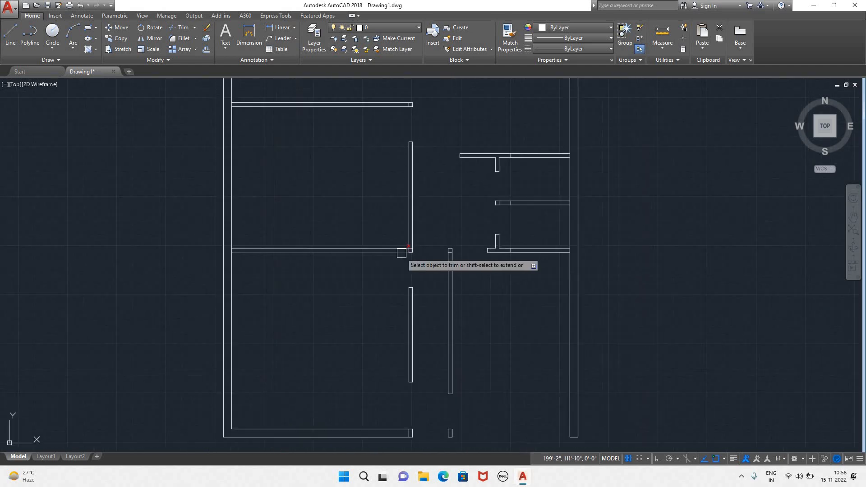
scroll(411, 242, up, 7)
scroll(398, 273, up, 6)
scroll(419, 284, down, 4)
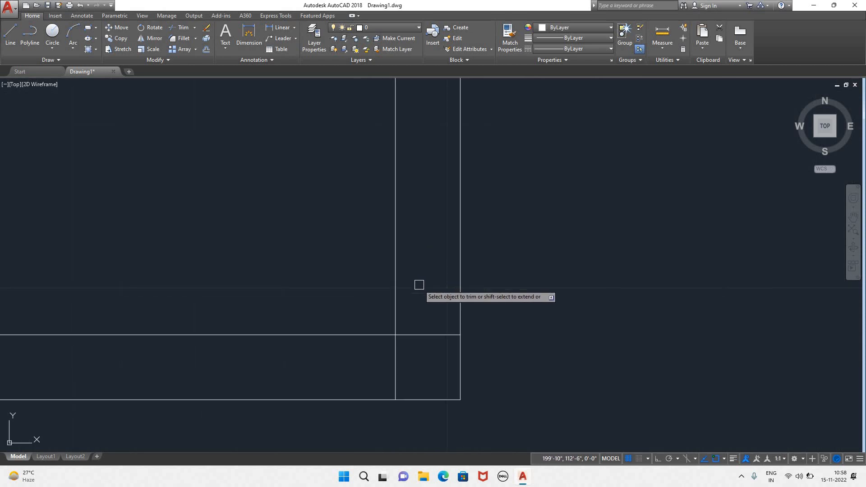
click(424, 288)
click(426, 360)
click(412, 361)
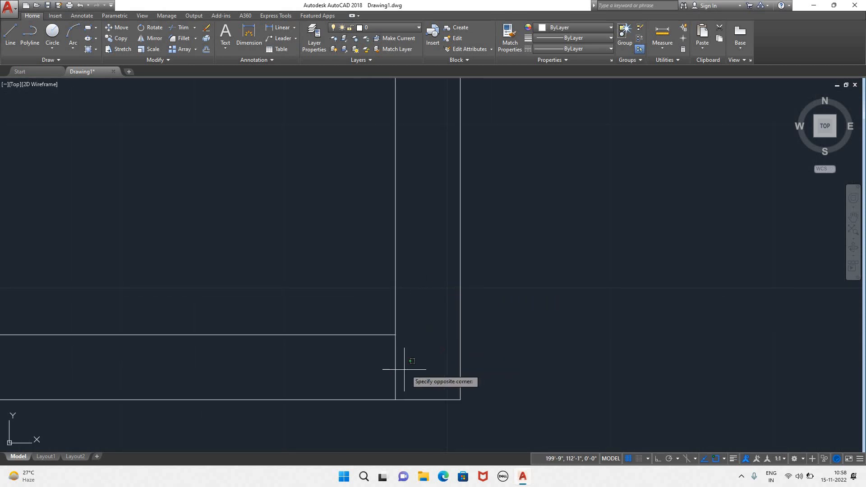
scroll(424, 286, down, 5)
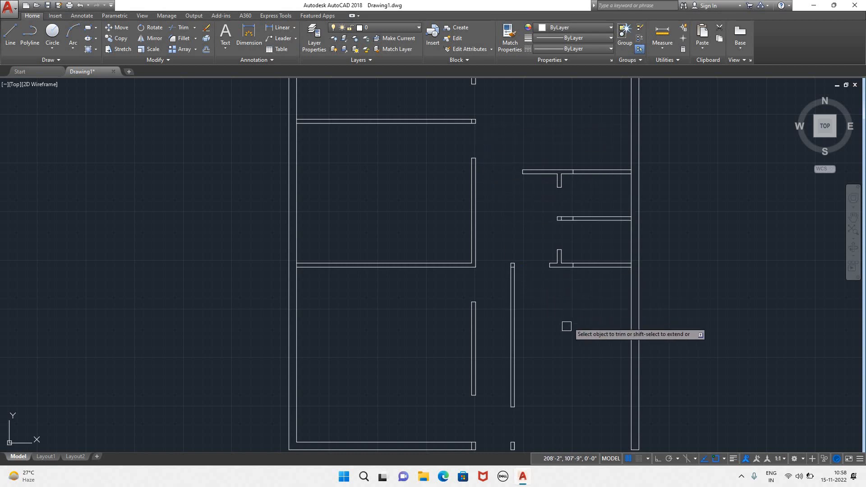
middle_drag(551, 361, 503, 228)
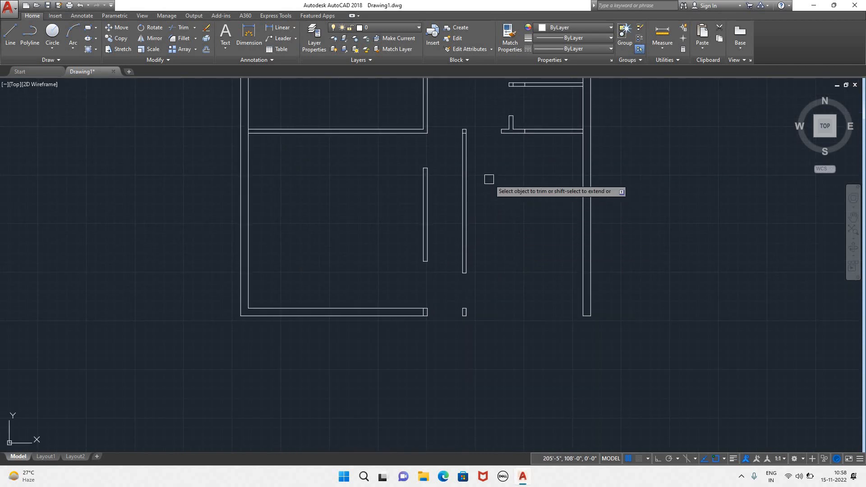
scroll(579, 132, up, 5)
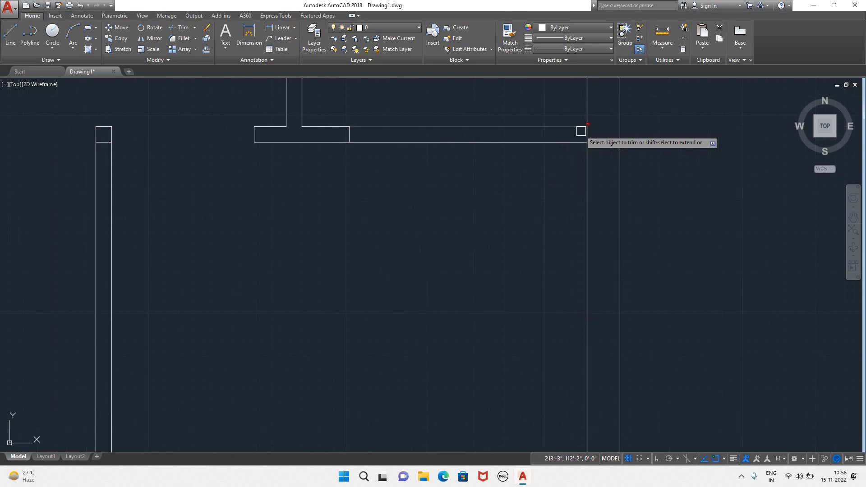
scroll(527, 102, down, 3)
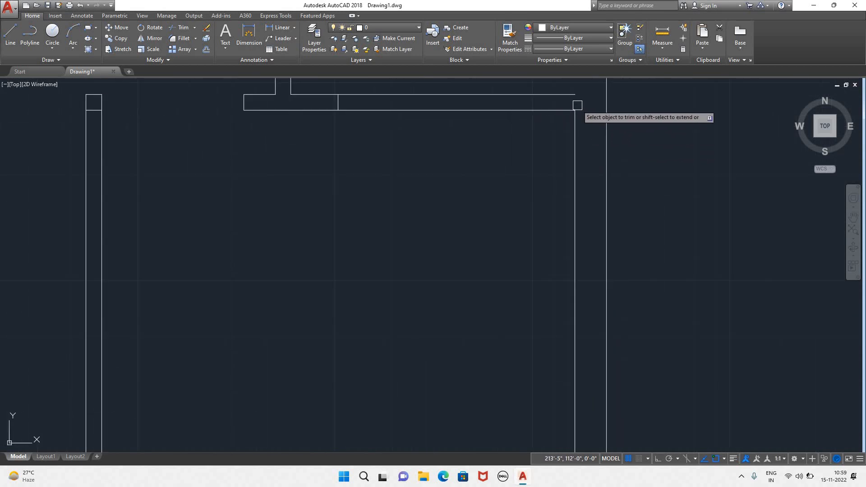
scroll(539, 166, down, 4)
scroll(535, 167, up, 2)
scroll(536, 173, down, 6)
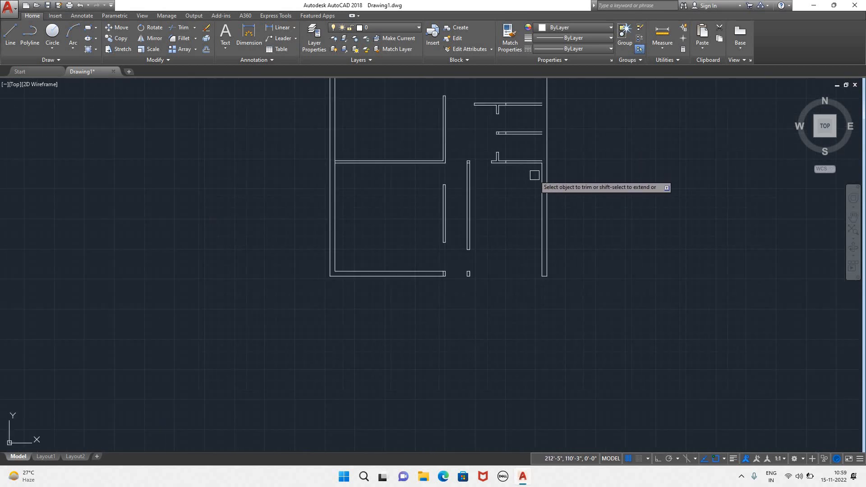
scroll(533, 149, up, 5)
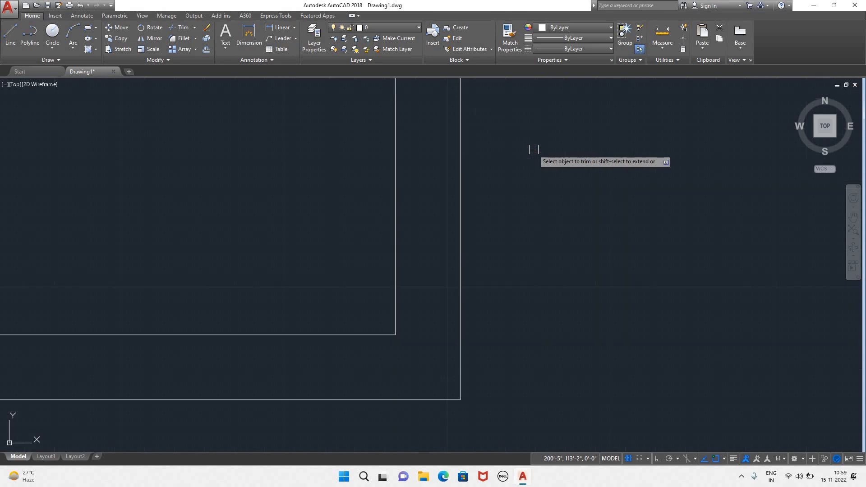
scroll(529, 174, down, 5)
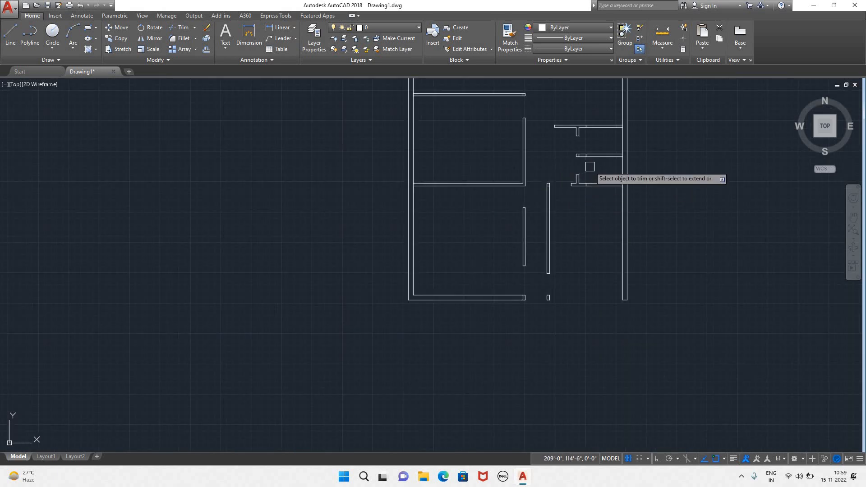
- Trim the right outer wall's inner line at its junctions with the upper and middle horizontal walls of the small rooms
scroll(650, 127, up, 4)
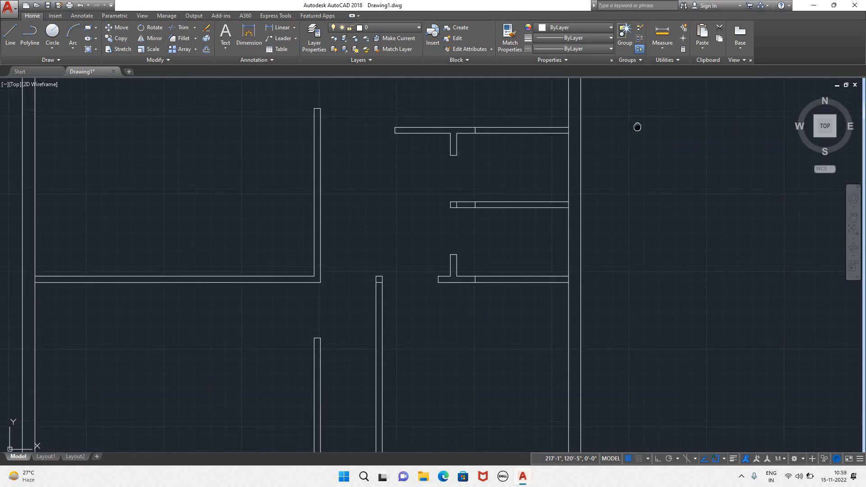
scroll(582, 207, up, 5)
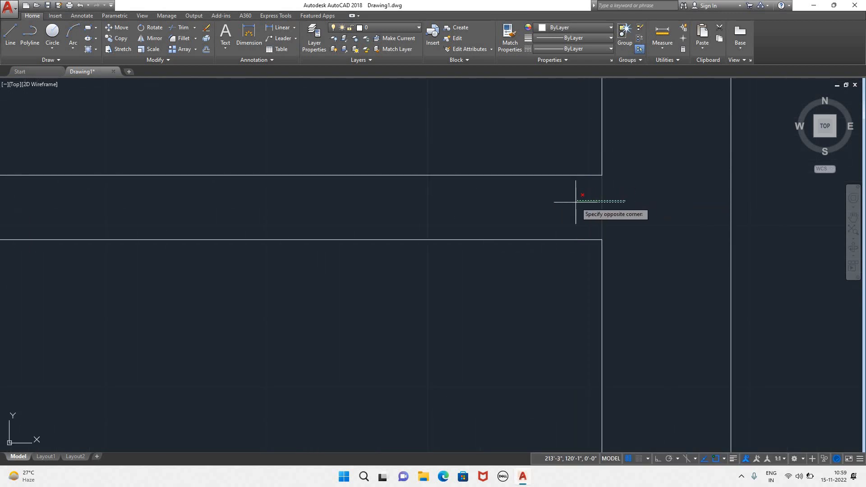
click(575, 202)
scroll(641, 209, down, 6)
scroll(643, 332, up, 6)
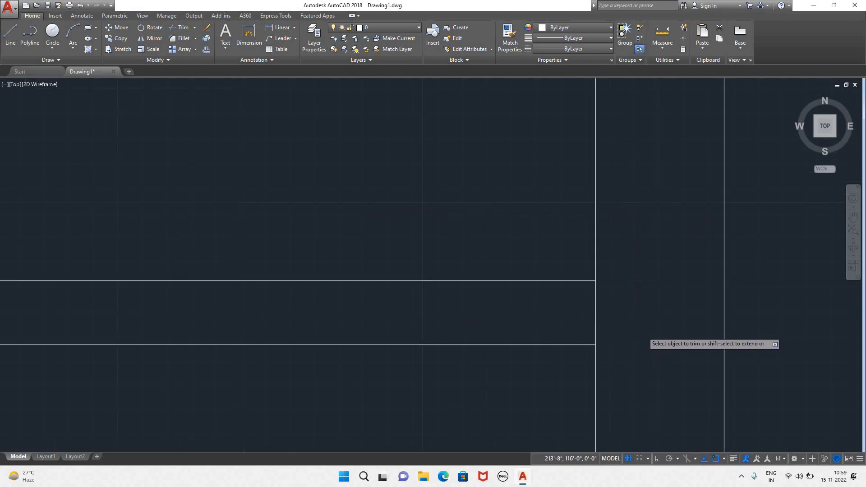
click(614, 296)
click(565, 313)
scroll(636, 298, down, 6)
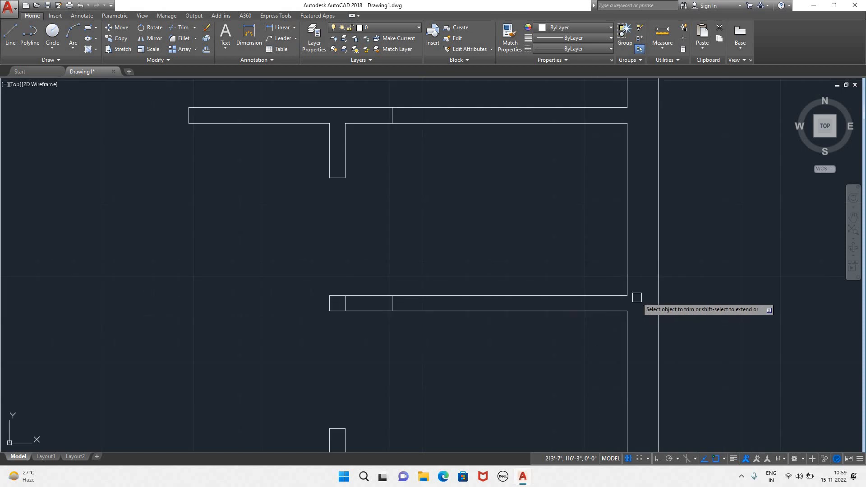
- Trim the top outer wall's inner line across its junction with the rightmost vertical partition
scroll(636, 297, down, 4)
scroll(483, 301, up, 5)
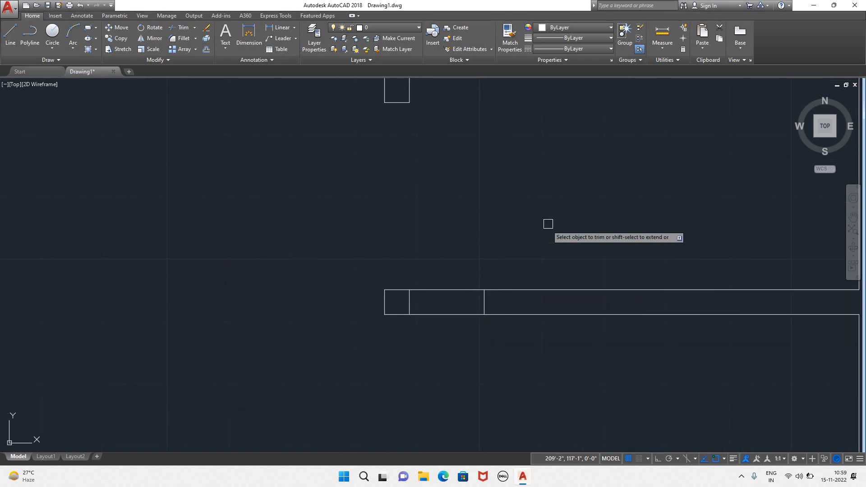
scroll(551, 224, down, 6)
middle_drag(567, 205, 477, 331)
scroll(499, 149, down, 6)
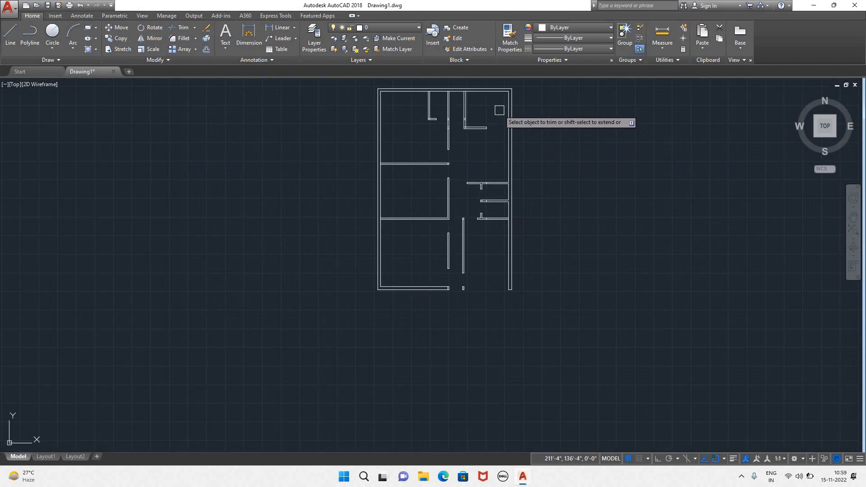
scroll(467, 100, up, 8)
middle_drag(466, 102, 519, 335)
scroll(509, 296, up, 3)
click(508, 272)
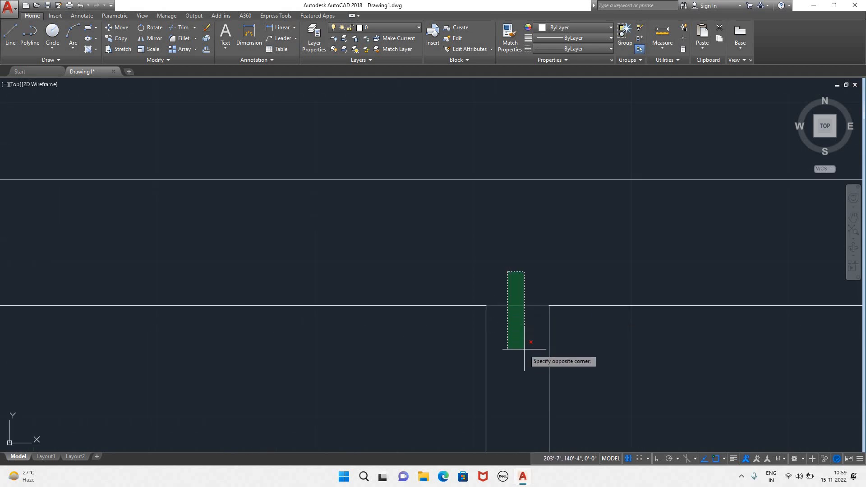
click(524, 349)
- Trim the top outer wall's inner line across its junctions with the middle and left vertical partitions
scroll(509, 274, down, 3)
scroll(330, 267, up, 3)
click(306, 274)
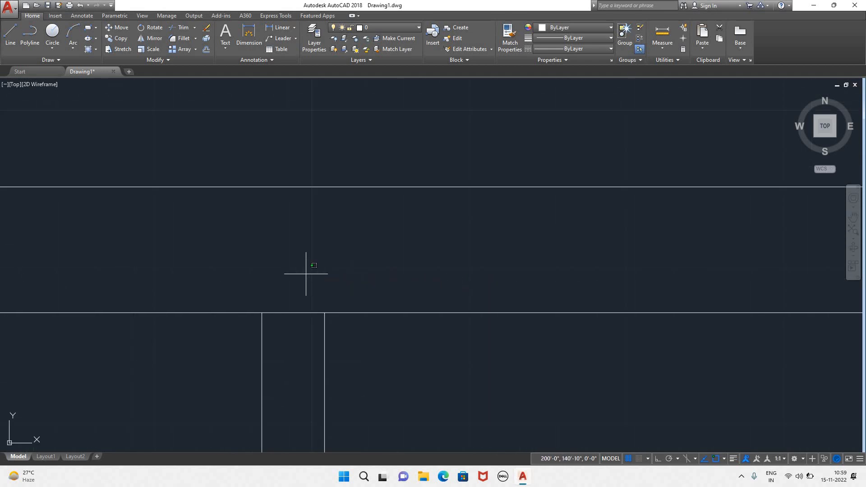
click(286, 352)
scroll(291, 316, down, 3)
scroll(274, 283, up, 3)
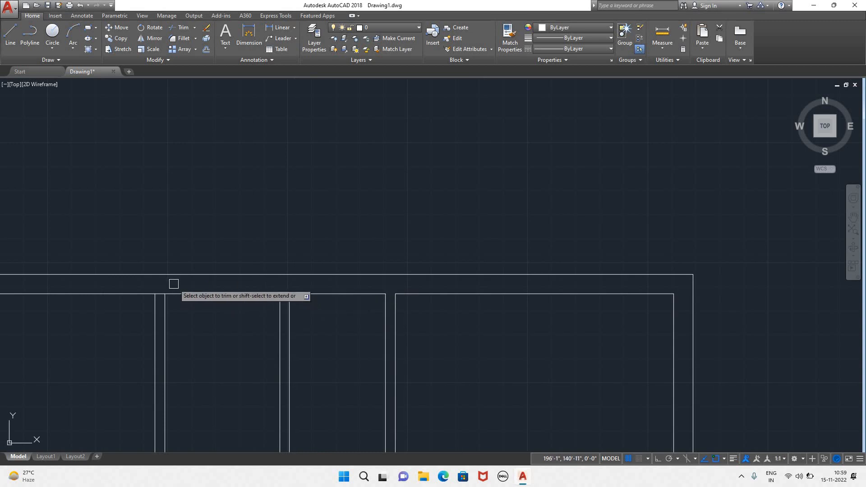
scroll(216, 271, down, 3)
scroll(369, 239, up, 4)
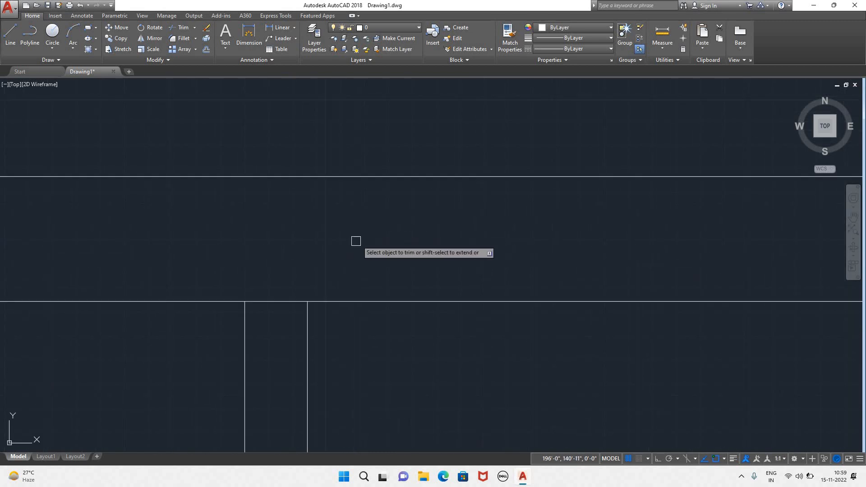
click(301, 256)
click(281, 345)
scroll(288, 320, down, 4)
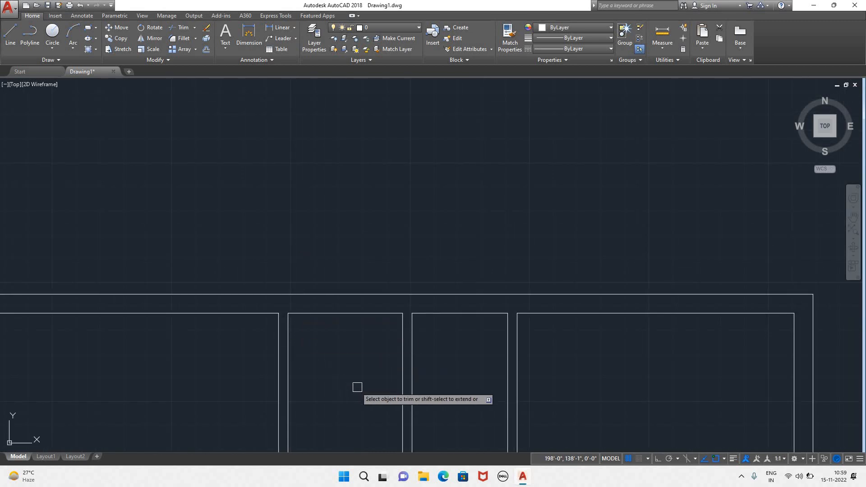
- Trim the overlapping inner lines at the corner of the L-shaped partition in the upper-left room
middle_drag(357, 387, 367, 235)
scroll(289, 320, up, 4)
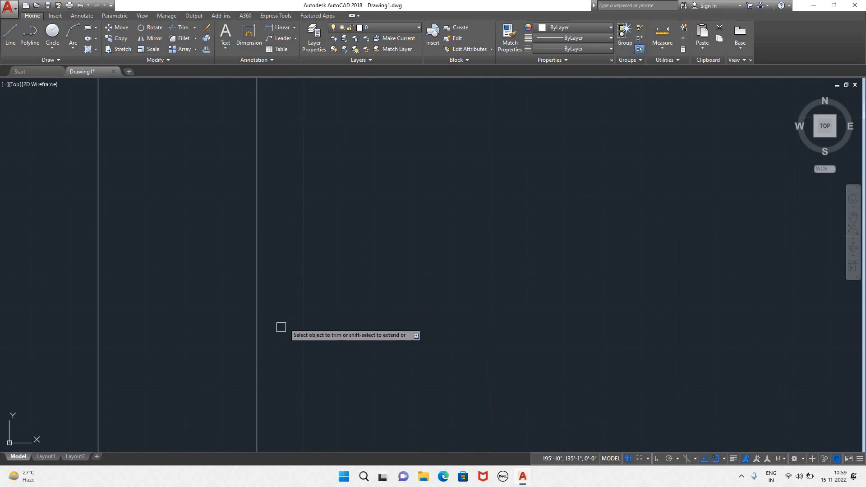
middle_drag(356, 331, 407, 160)
scroll(301, 216, up, 6)
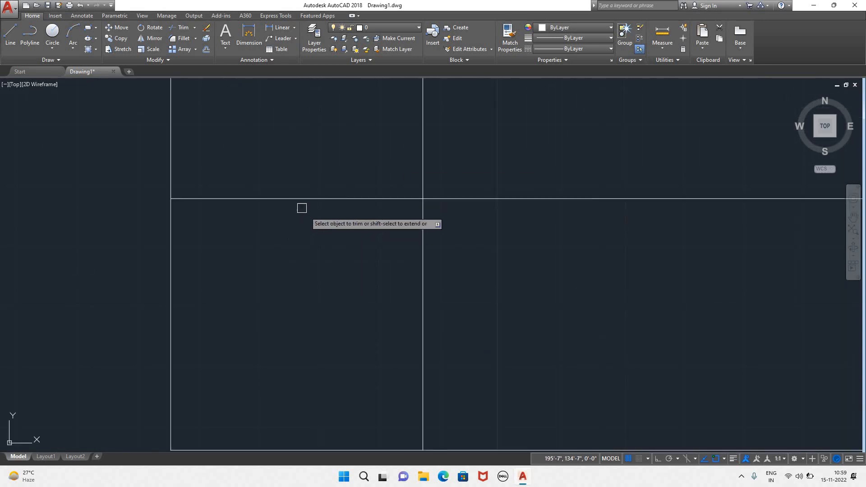
click(294, 160)
drag(312, 331, 464, 331)
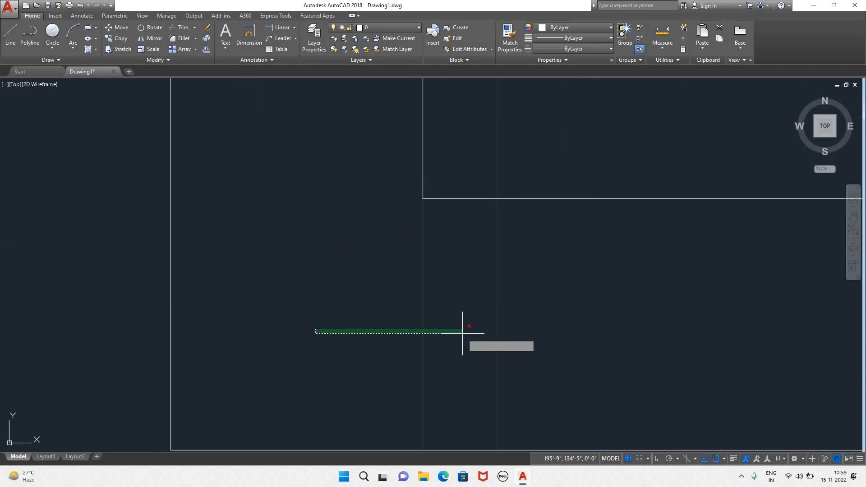
scroll(432, 309, down, 8)
scroll(609, 217, down, 8)
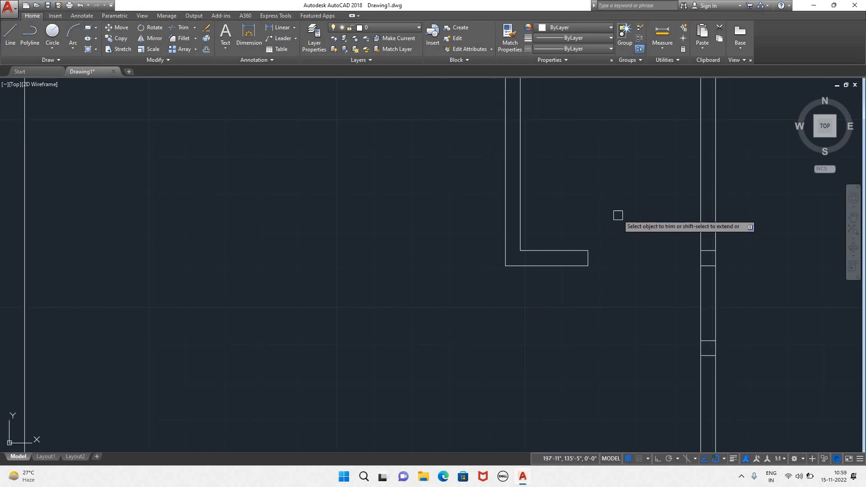
scroll(412, 250, down, 4)
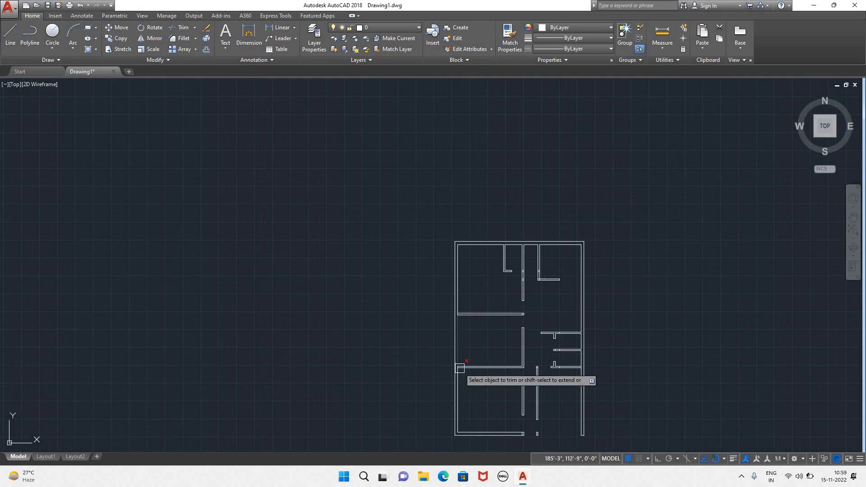
- Trim the left outer wall's inner line across its junction with the upper horizontal wall
scroll(460, 367, up, 9)
scroll(448, 334, down, 2)
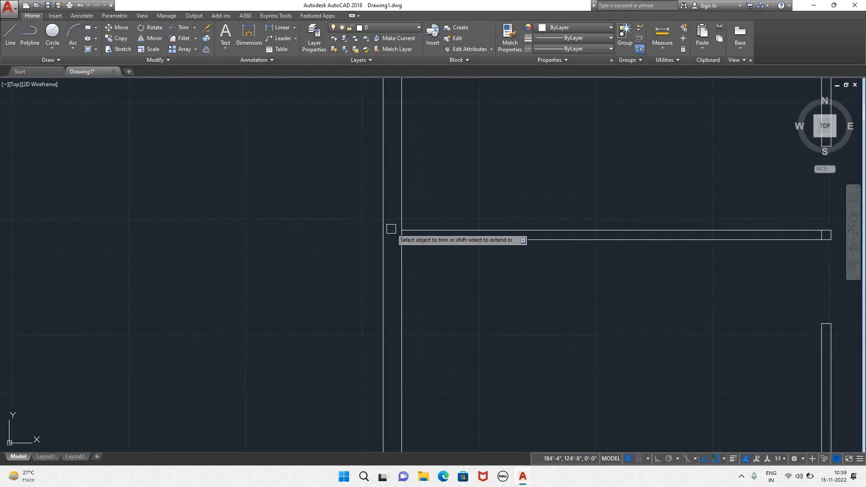
scroll(389, 228, up, 5)
scroll(456, 153, down, 6)
key(Escape)
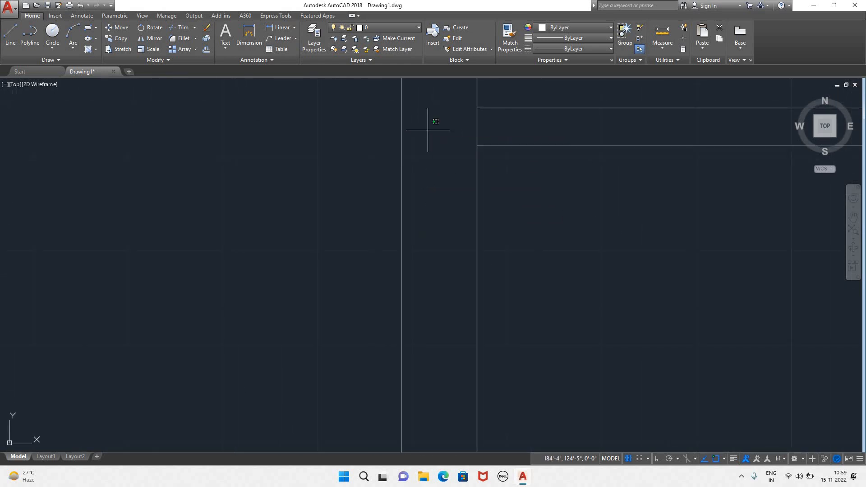
scroll(454, 127, down, 3)
scroll(456, 125, up, 3)
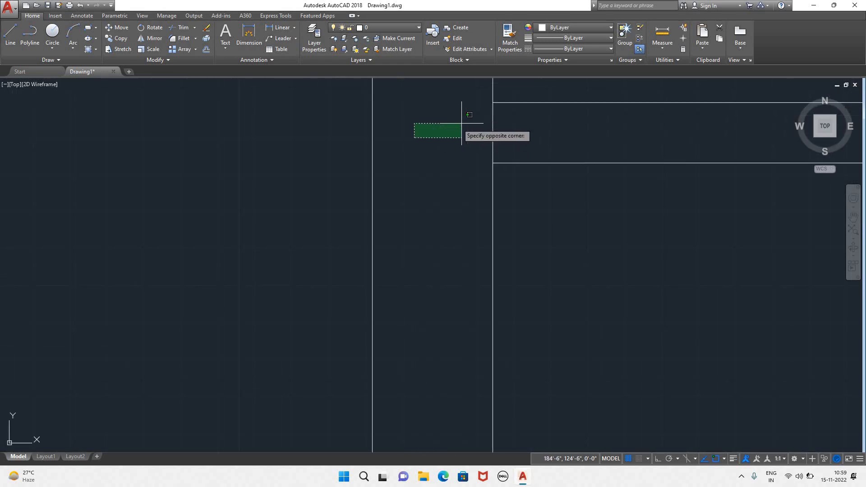
click(549, 127)
scroll(458, 177, down, 4)
- Trim the left outer wall's inner line across its junction with the lower horizontal wall
middle_drag(518, 323, 421, 79)
scroll(371, 235, up, 6)
click(229, 285)
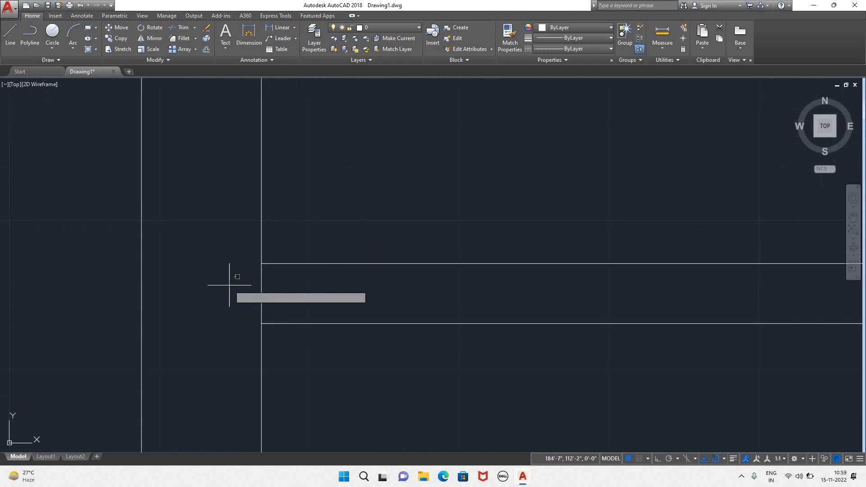
click(291, 287)
scroll(365, 304, down, 3)
scroll(480, 300, down, 3)
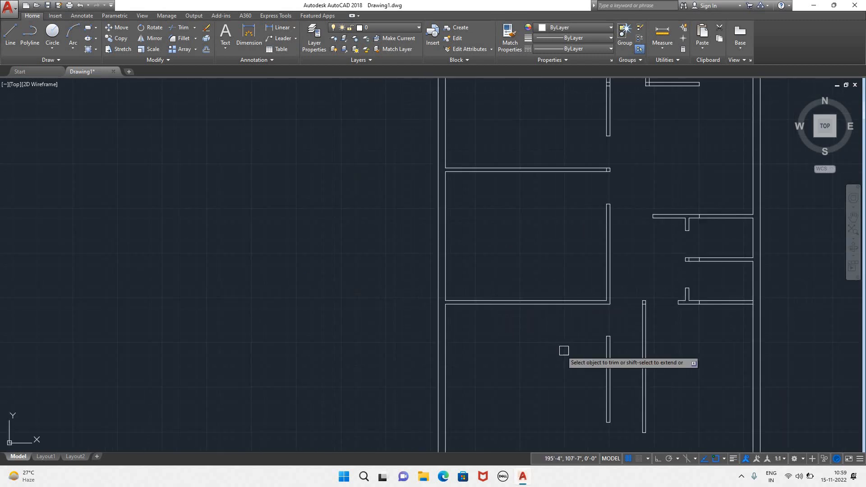
- Trim the right outer wall's inner line across its junction with the lowest horizontal wall of the small rooms
mouse_move(569, 341)
middle_down()
mouse_move(507, 242)
mouse_move(460, 245)
middle_up()
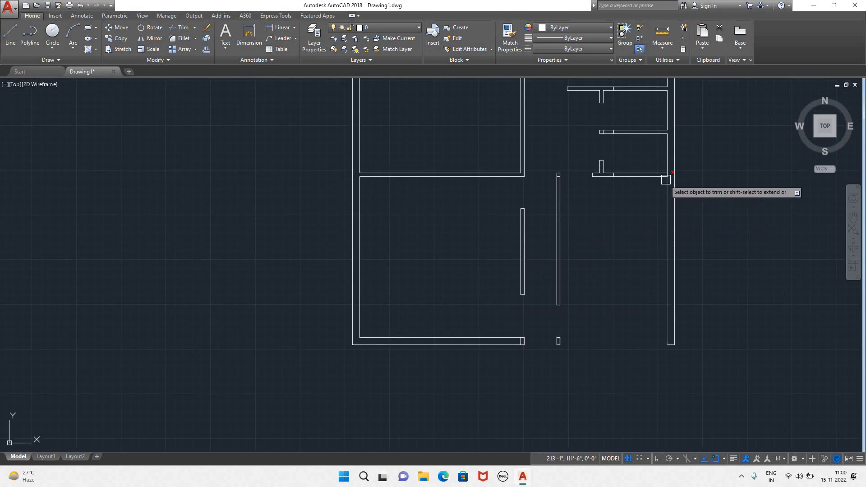
scroll(675, 172, up, 5)
click(645, 168)
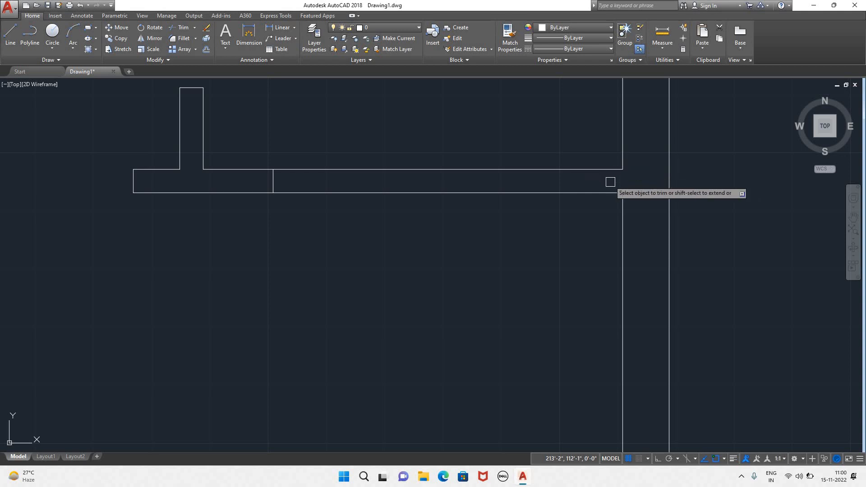
scroll(610, 182, down, 5)
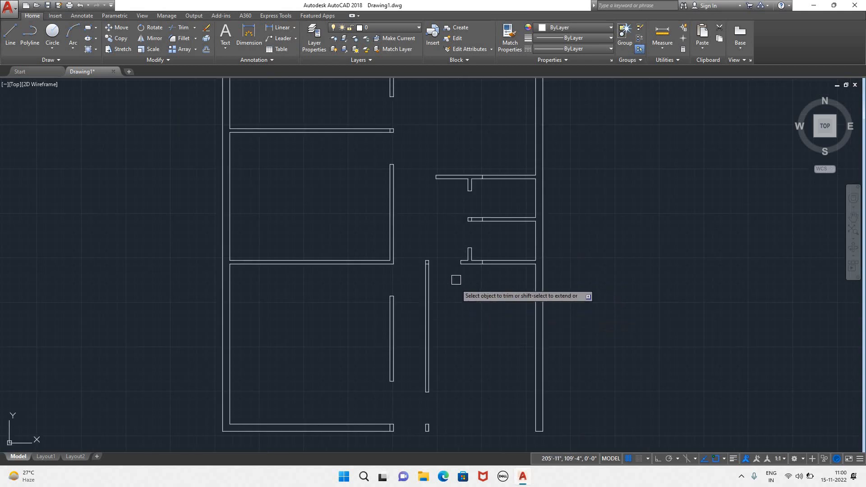
- Trim the overlapping inner lines at the corner of the L-shaped partition in the upper-right room
scroll(417, 162, down, 4)
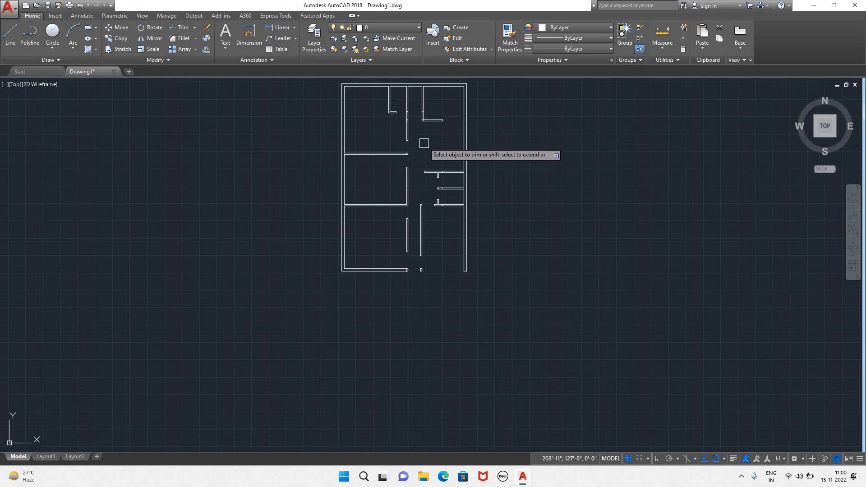
middle_drag(424, 143, 406, 285)
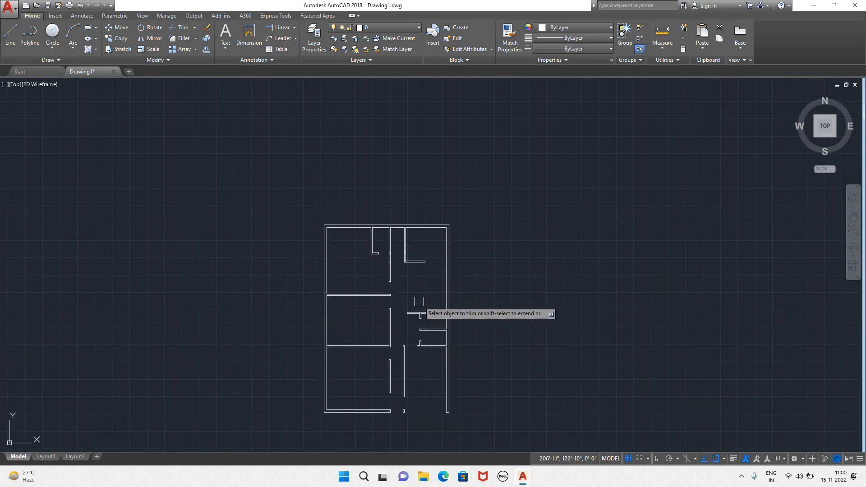
scroll(415, 261, up, 6)
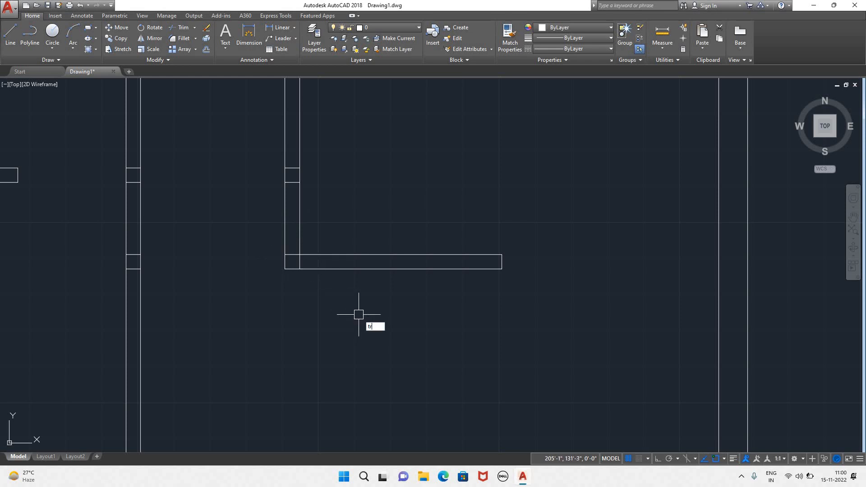
scroll(300, 256, up, 8)
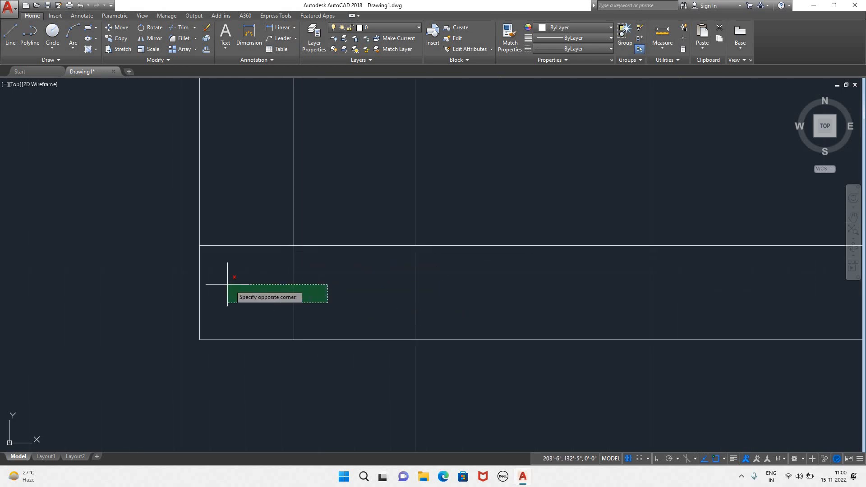
click(252, 274)
click(242, 198)
scroll(242, 222, down, 3)
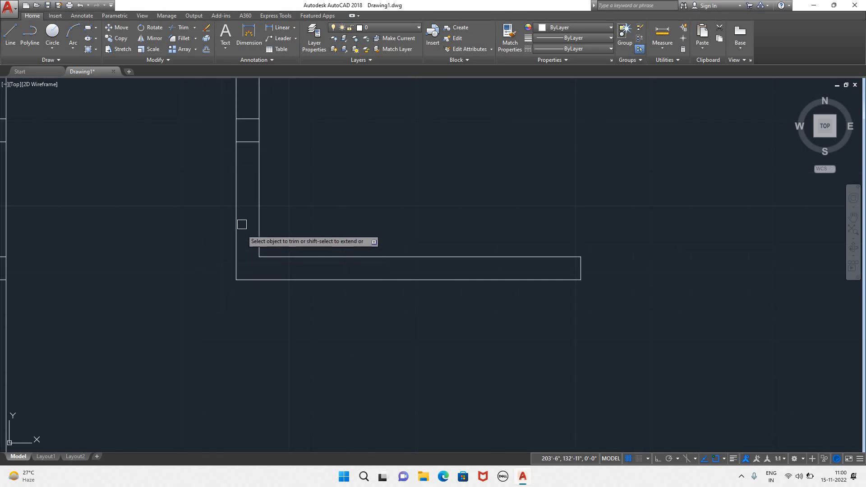
scroll(307, 164, down, 4)
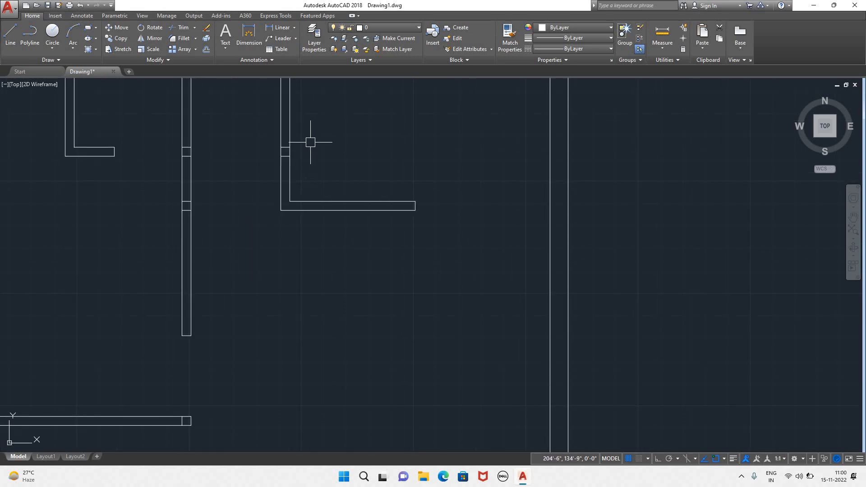
- Delete the leftover short cross lines inside the upper vertical walls, the small rooms' walls, the passage wall and the ends of the left rooms' horizontal walls
scroll(310, 141, up, 2)
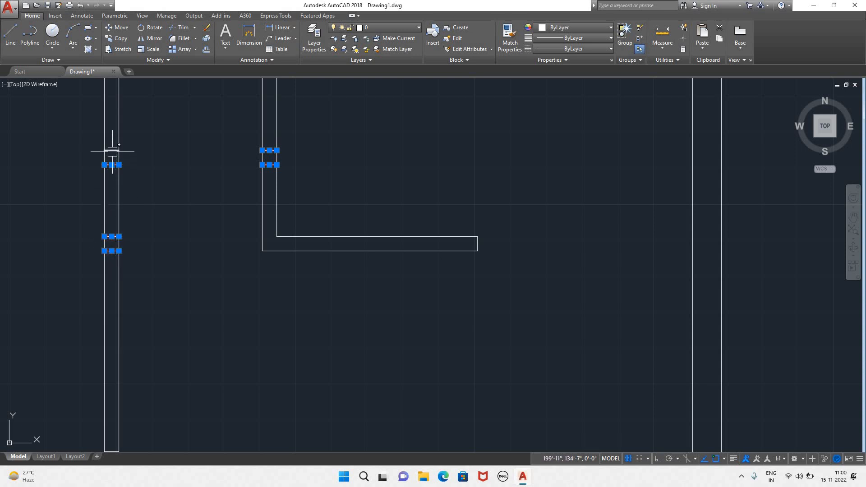
scroll(178, 139, down, 4)
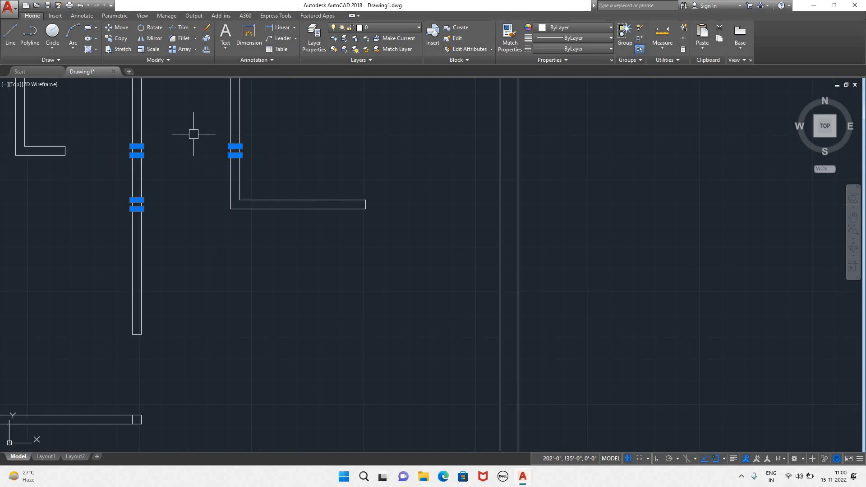
middle_drag(195, 177, 223, 263)
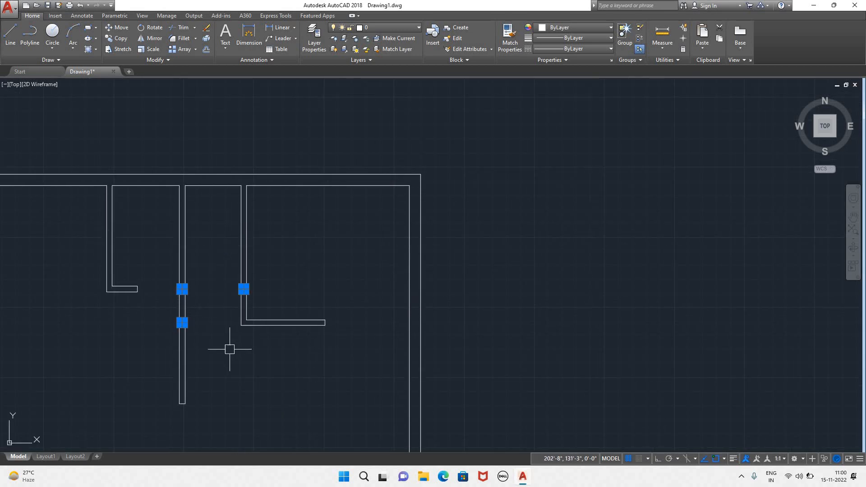
scroll(257, 382, down, 2)
middle_drag(257, 382, 253, 193)
scroll(290, 276, up, 5)
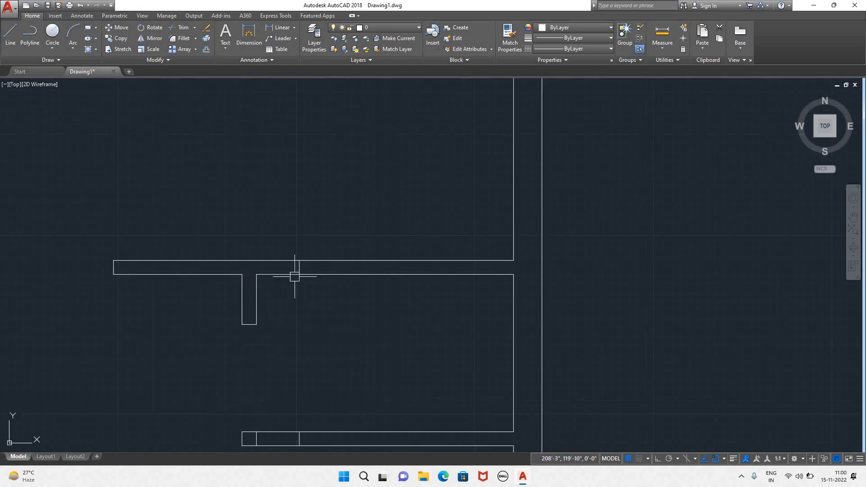
scroll(303, 320, down, 4)
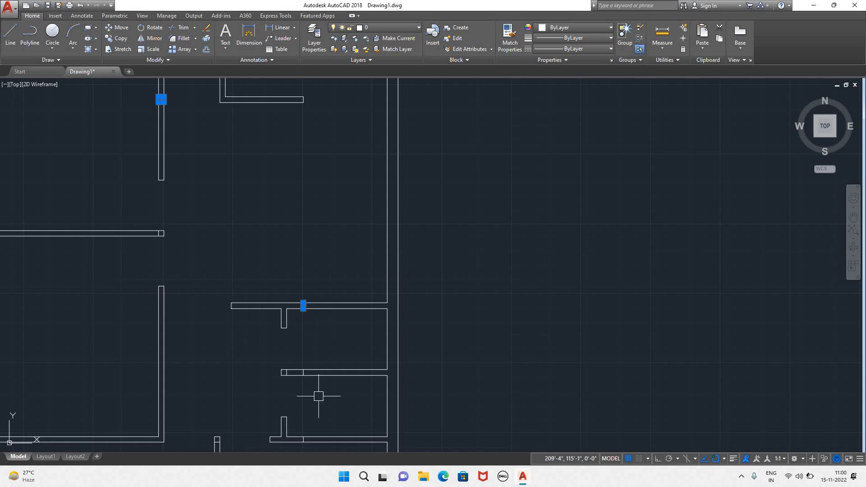
scroll(314, 394, up, 5)
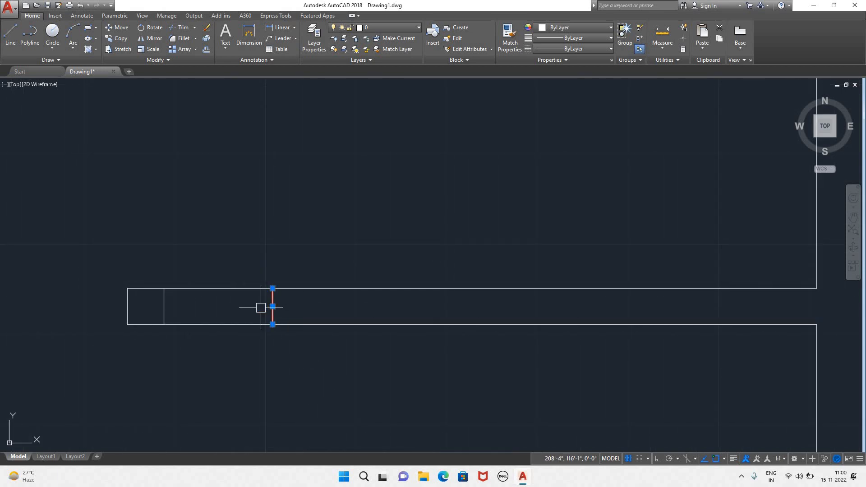
scroll(248, 373, down, 2)
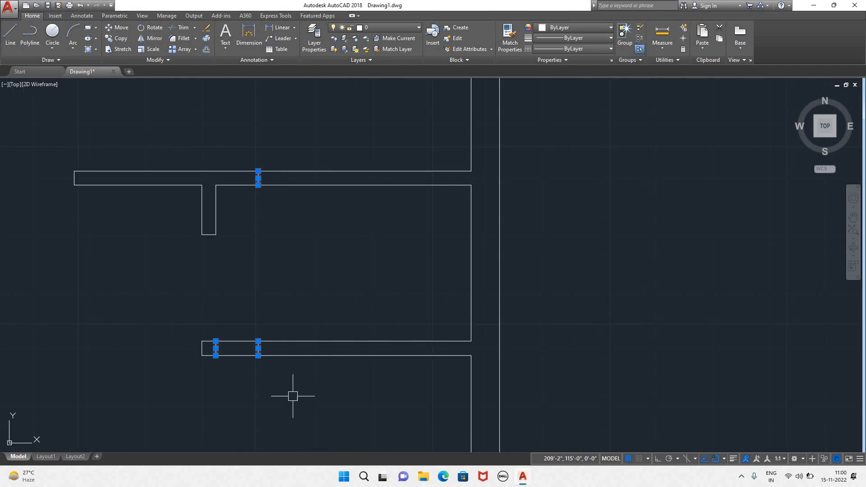
scroll(291, 394, down, 1)
middle_drag(289, 389, 262, 231)
scroll(245, 319, up, 1)
scroll(241, 317, up, 4)
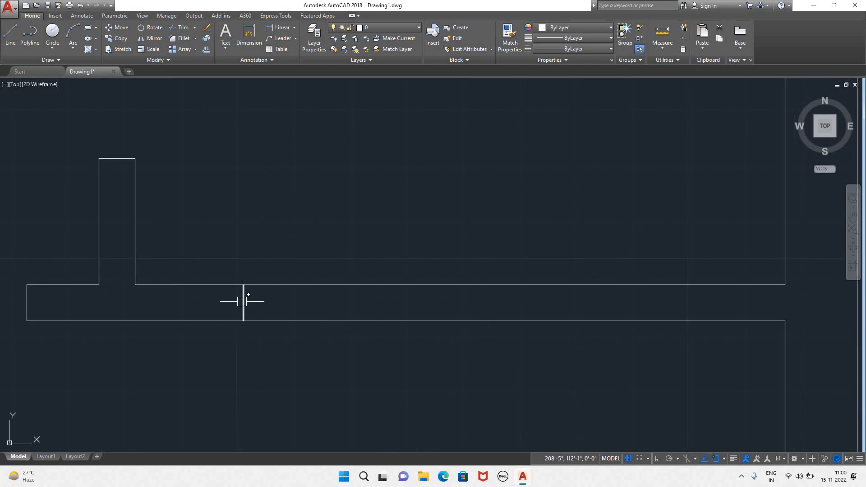
scroll(165, 318, down, 2)
scroll(106, 355, down, 3)
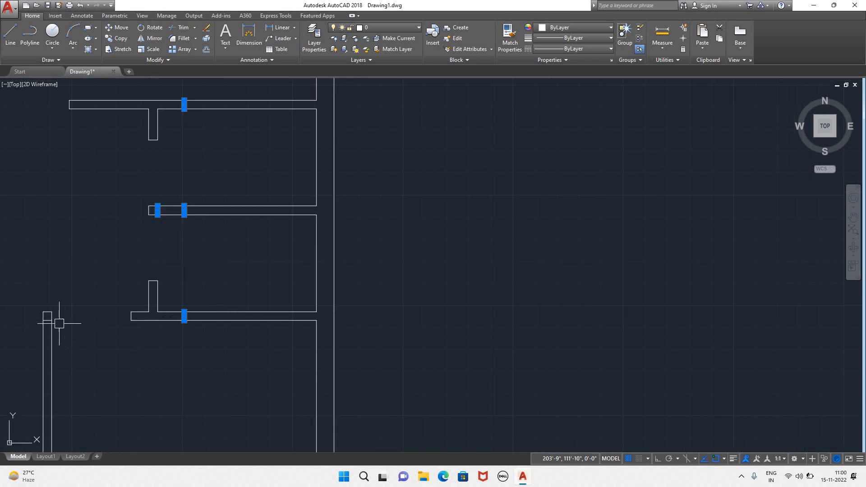
scroll(49, 320, up, 6)
scroll(124, 336, down, 2)
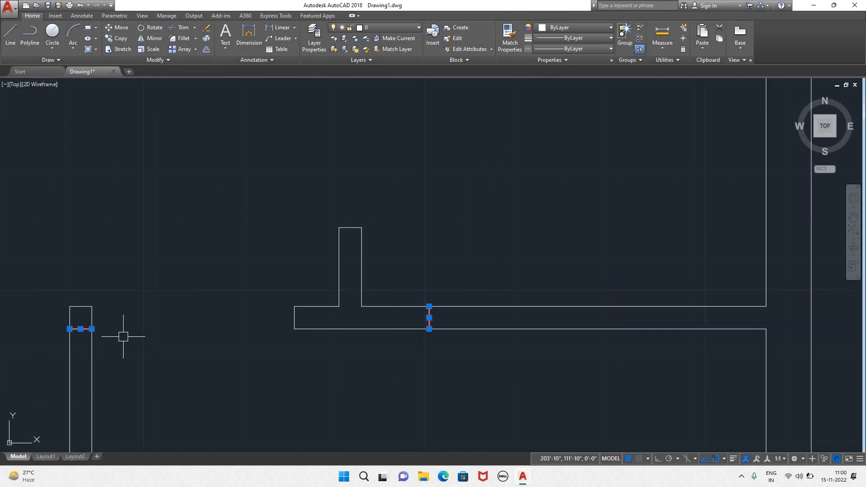
scroll(130, 367, down, 3)
middle_drag(151, 385, 280, 266)
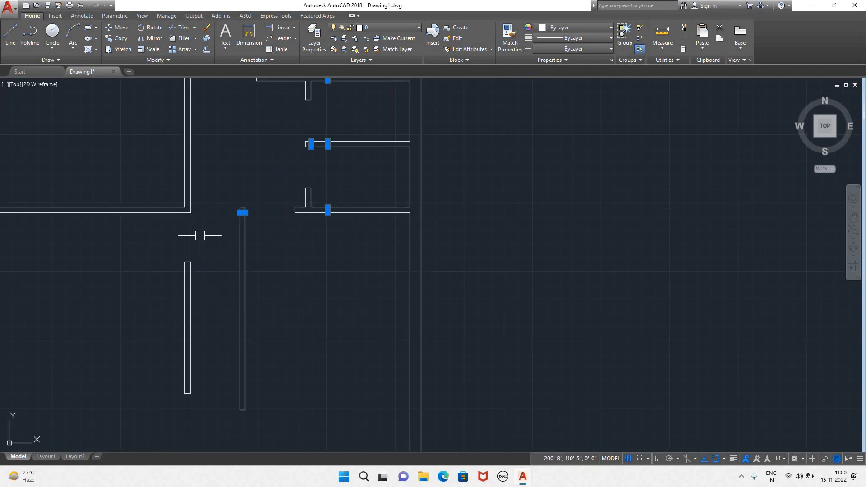
scroll(138, 245, down, 4)
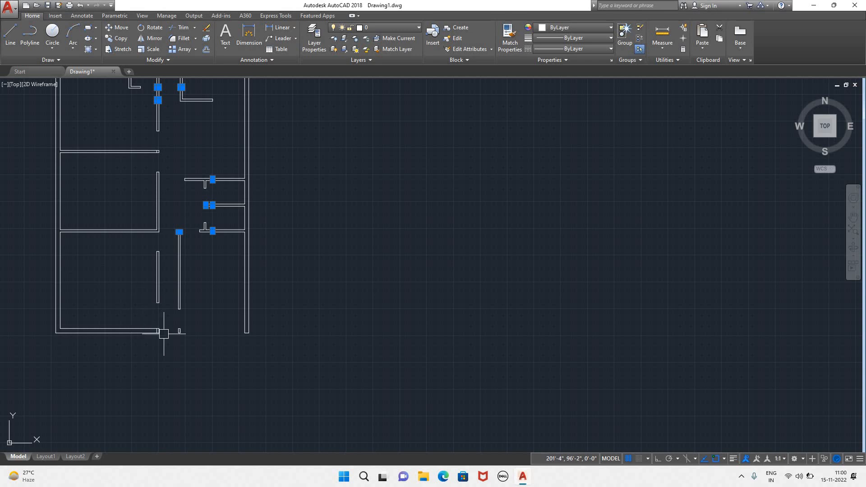
scroll(164, 333, up, 10)
click(255, 300)
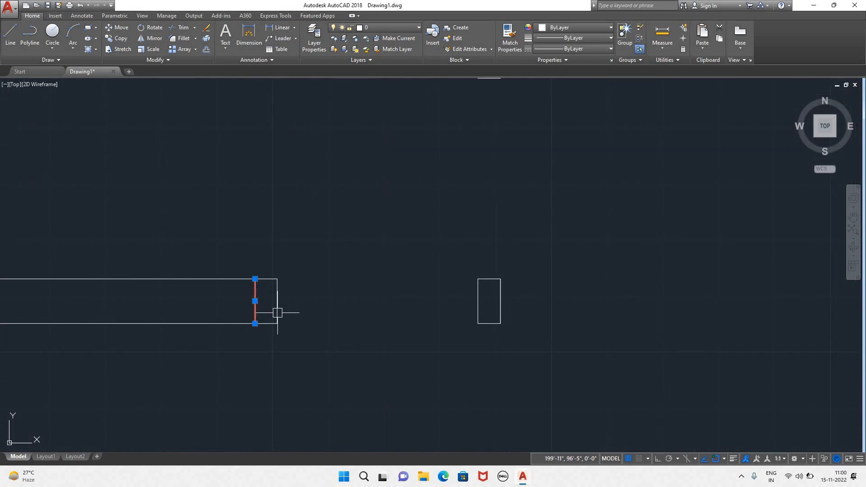
scroll(293, 307, down, 4)
scroll(393, 280, up, 4)
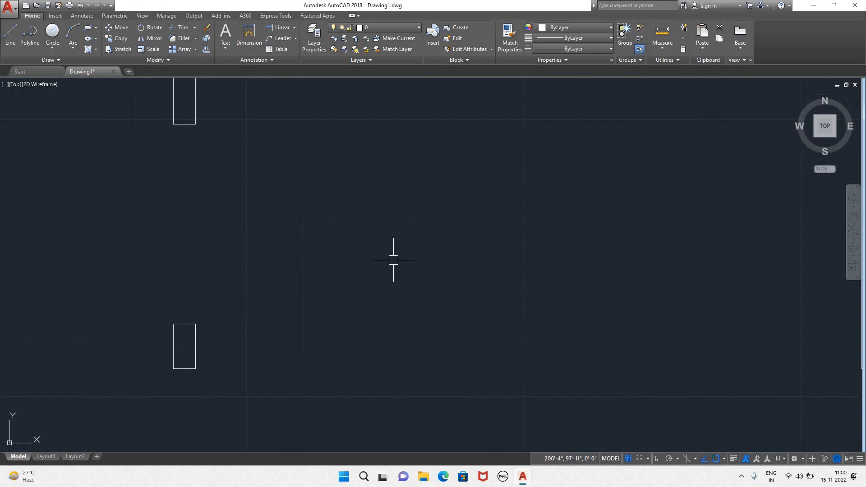
scroll(394, 260, down, 8)
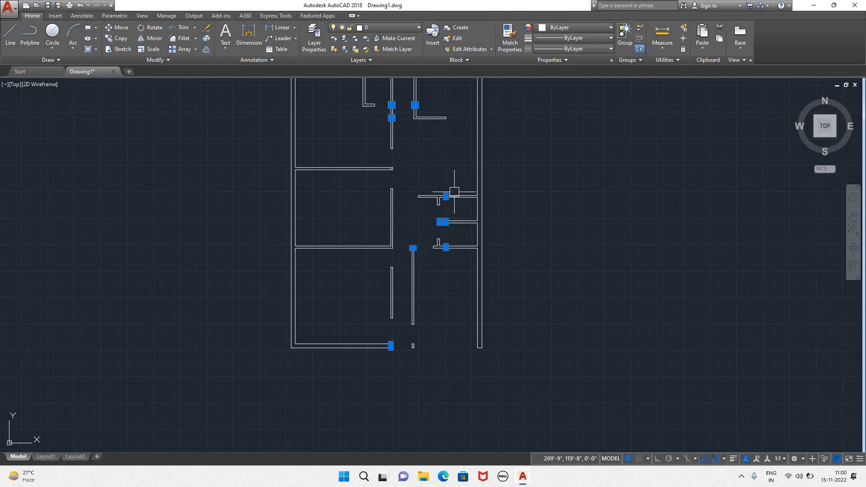
scroll(388, 166, up, 8)
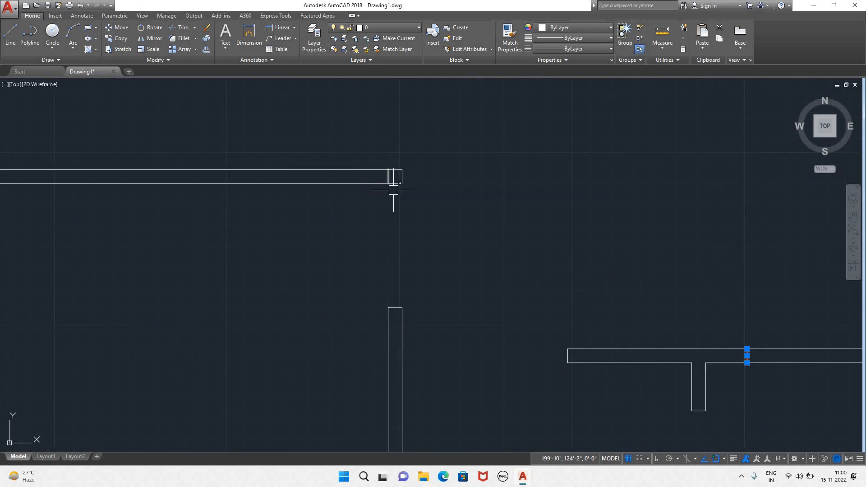
scroll(410, 266, down, 5)
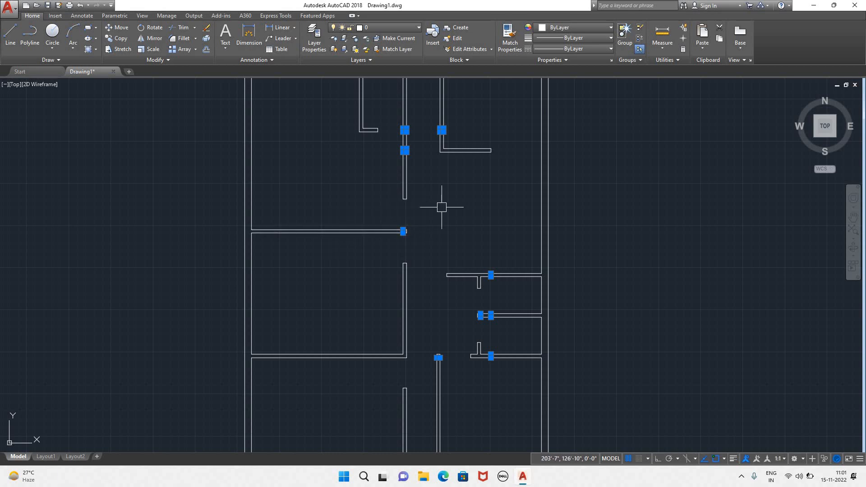
key(Escape)
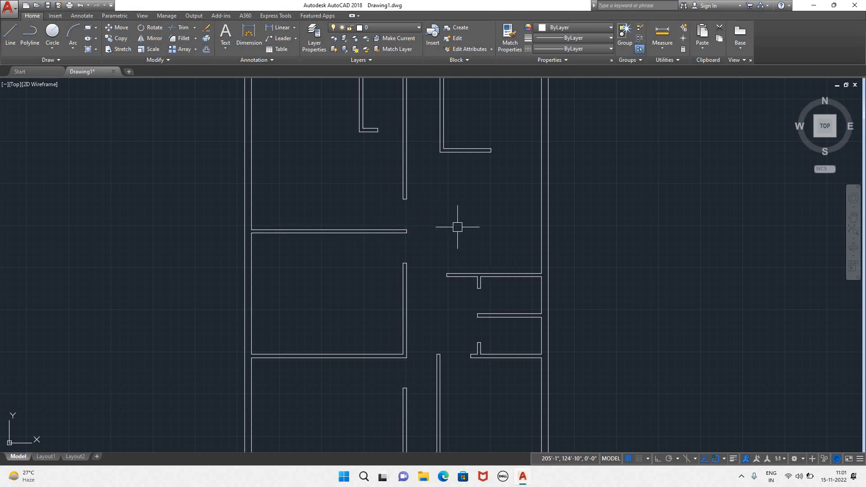
scroll(457, 221, down, 4)
scroll(436, 218, up, 4)
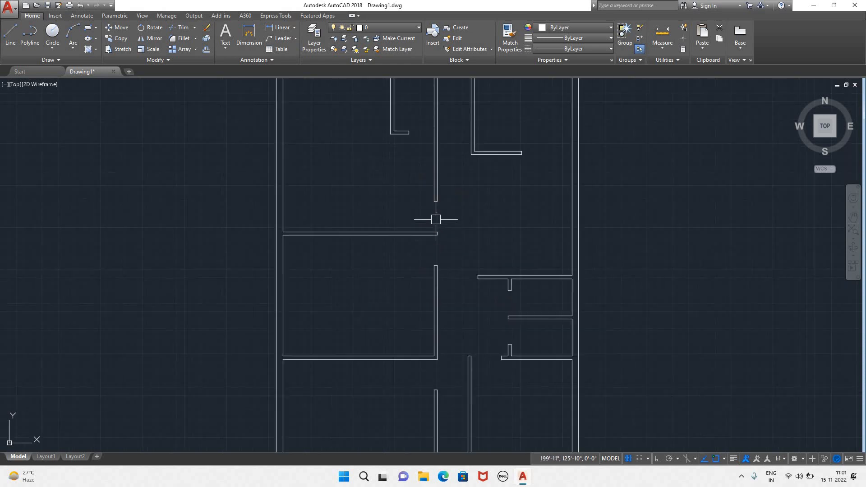
scroll(464, 208, down, 3)
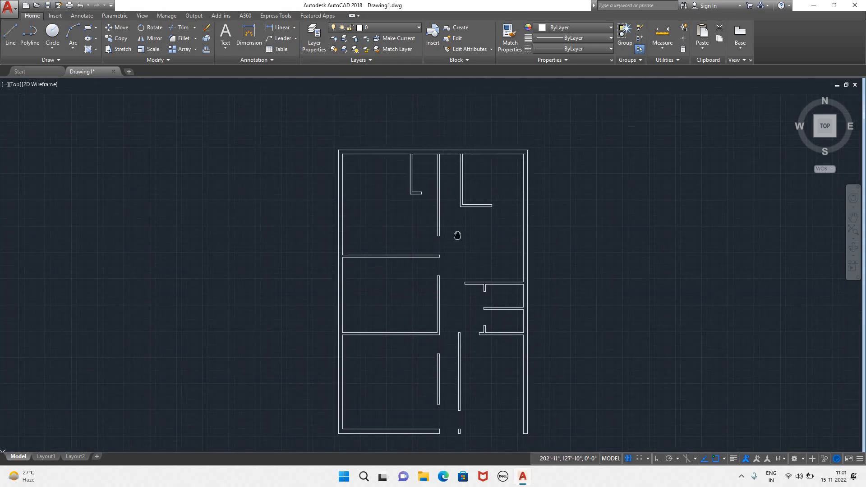
scroll(455, 238, up, 5)
scroll(458, 231, down, 5)
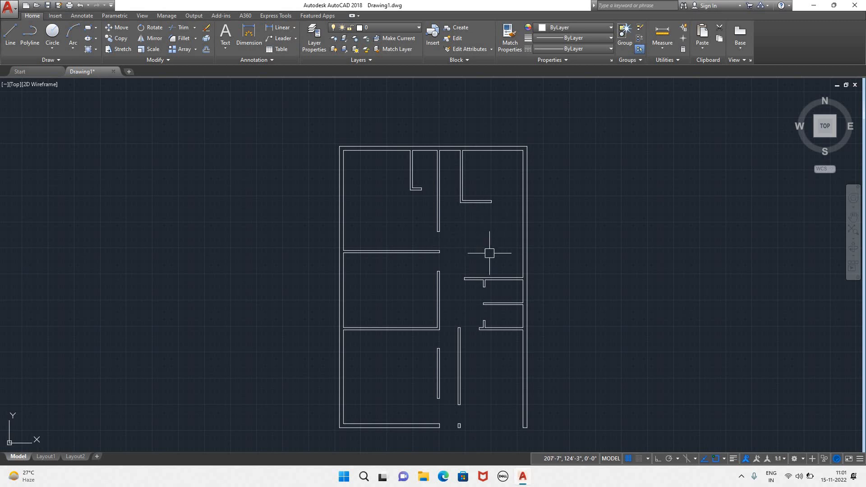
mouse_move(478, 394)
middle_down()
mouse_move(418, 334)
mouse_move(429, 336)
middle_up()
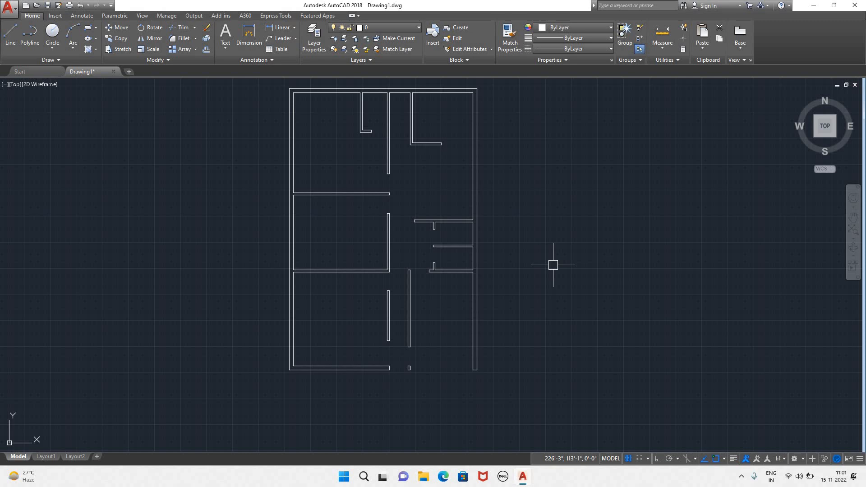
- Open the tool palettes and place a toilet and a Trees - Imperial block from the Architectural samples in the empty area right of the plan
key(ctrl+3)
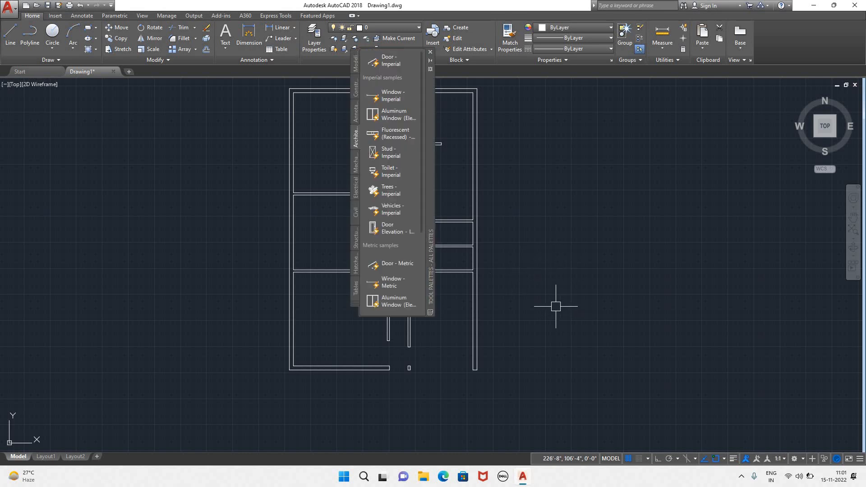
scroll(410, 234, down, 3)
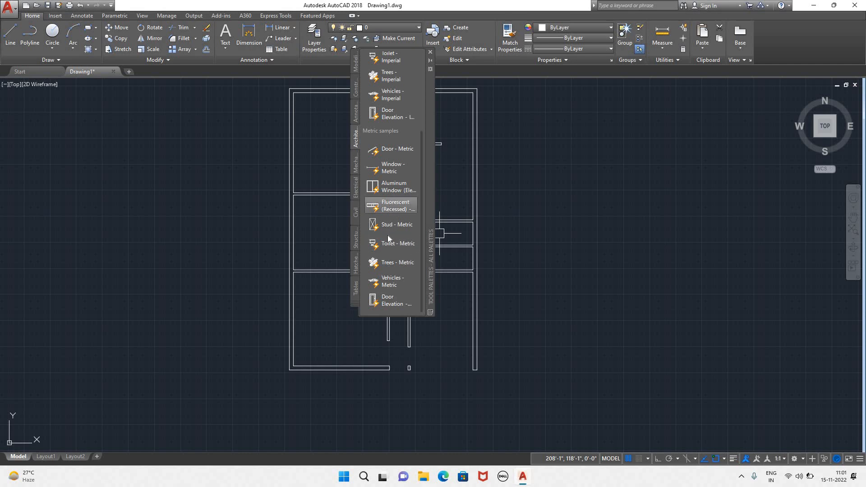
scroll(385, 115, up, 3)
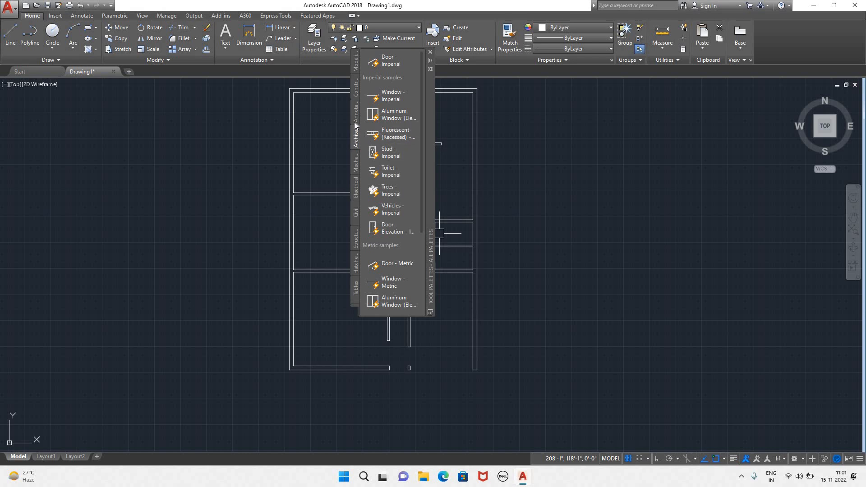
click(356, 144)
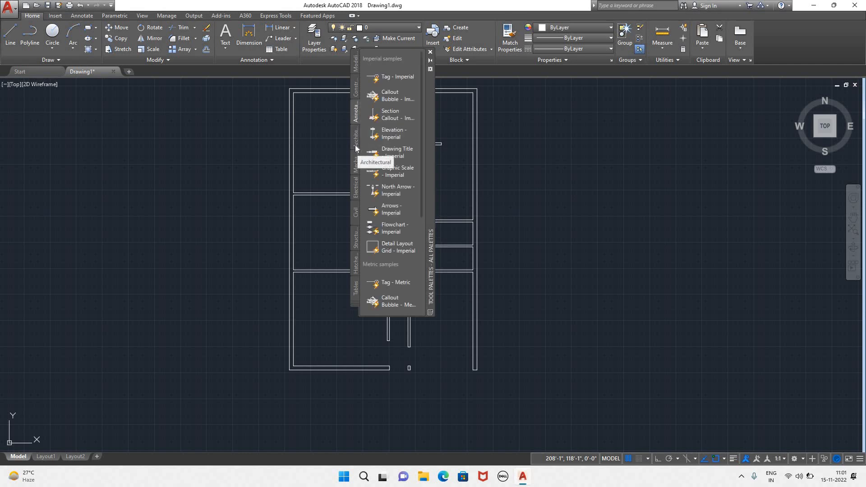
click(356, 138)
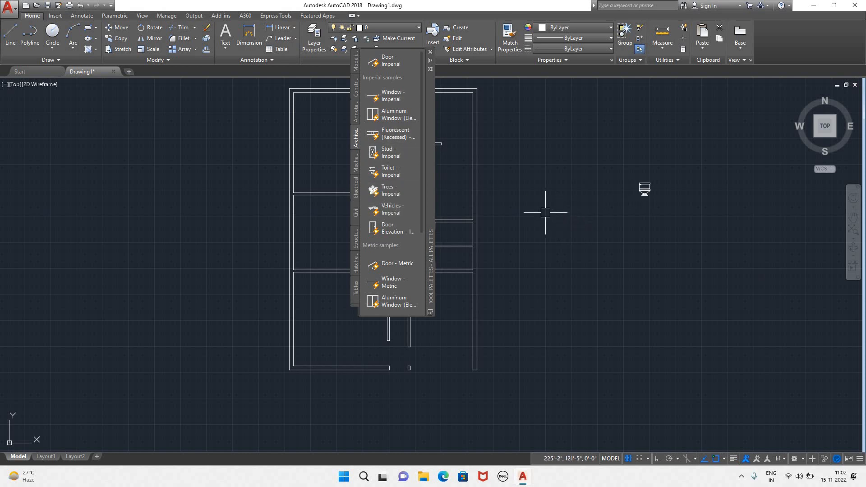
drag(381, 194, 682, 257)
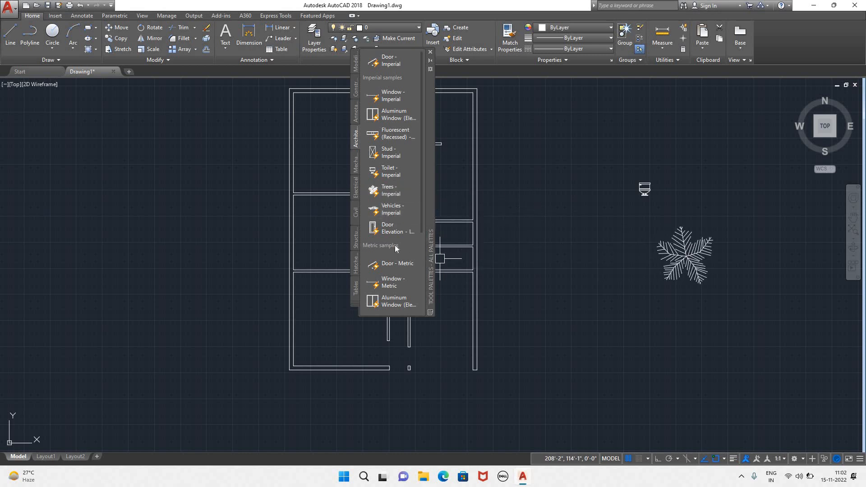
- Place the Window - Metric, Door - Metric and Vehicles - Metric blocks in the empty area beside the plan, then close the tool palettes
scroll(392, 244, down, 3)
scroll(391, 232, down, 3)
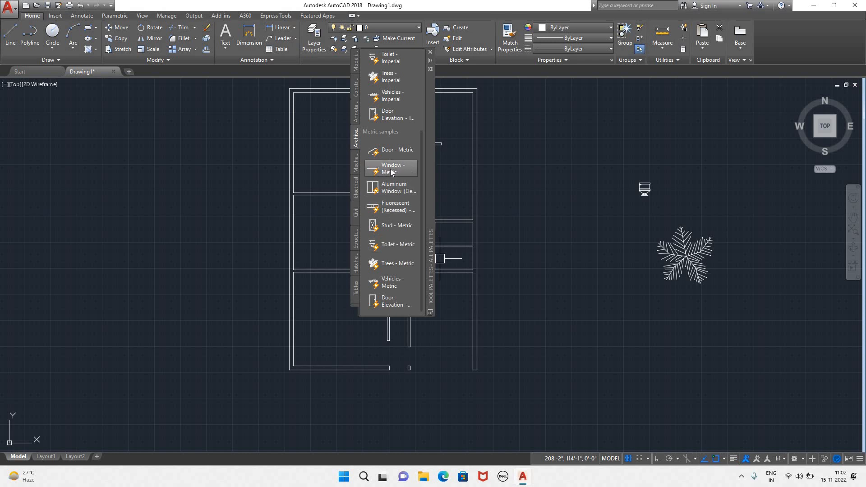
drag(547, 211, 546, 215)
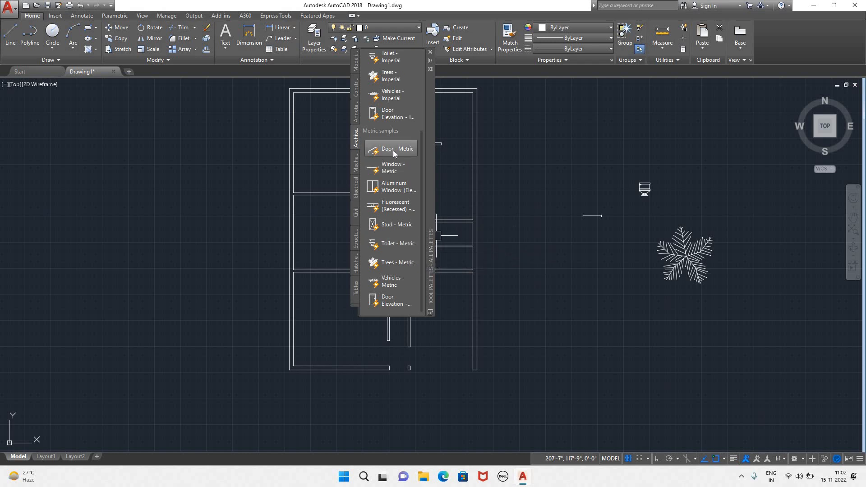
drag(606, 131, 607, 131)
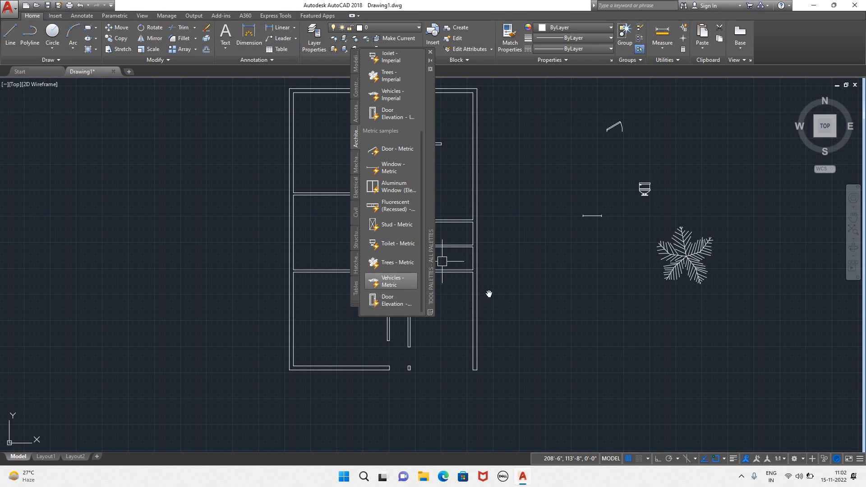
drag(489, 294, 646, 338)
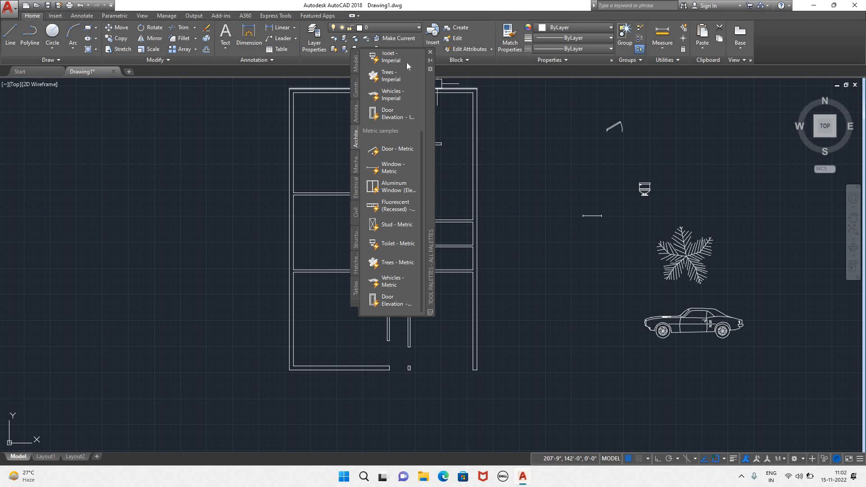
click(431, 52)
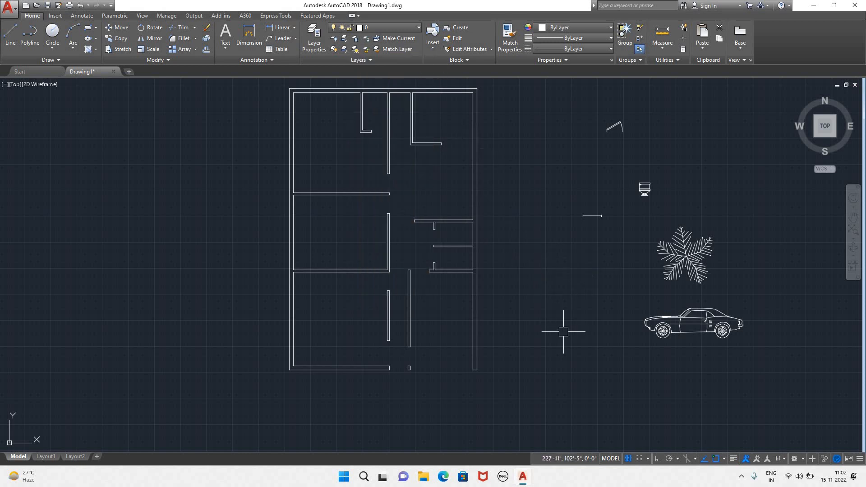
- Switch the toilet block's view to Elongated (Plan)
middle_drag(564, 331, 417, 321)
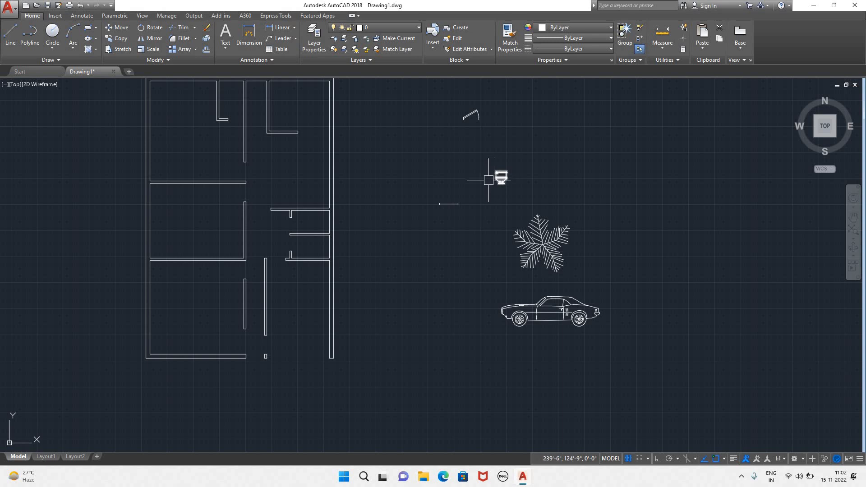
scroll(501, 178, up, 5)
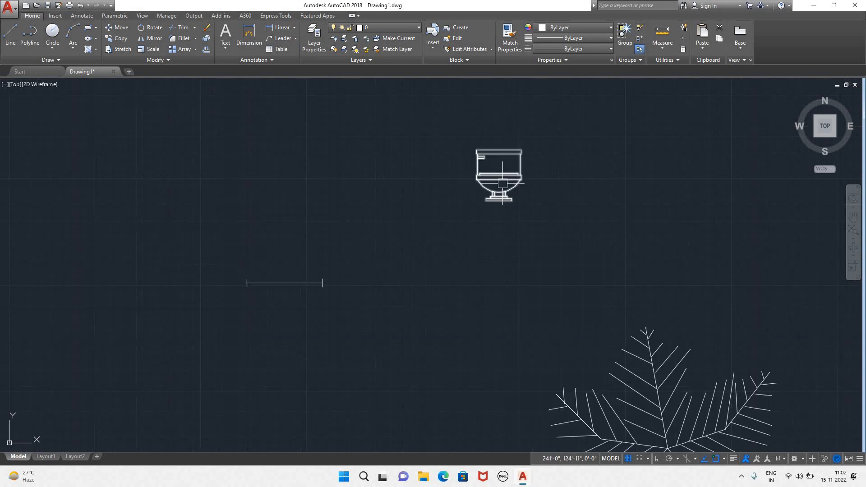
click(500, 201)
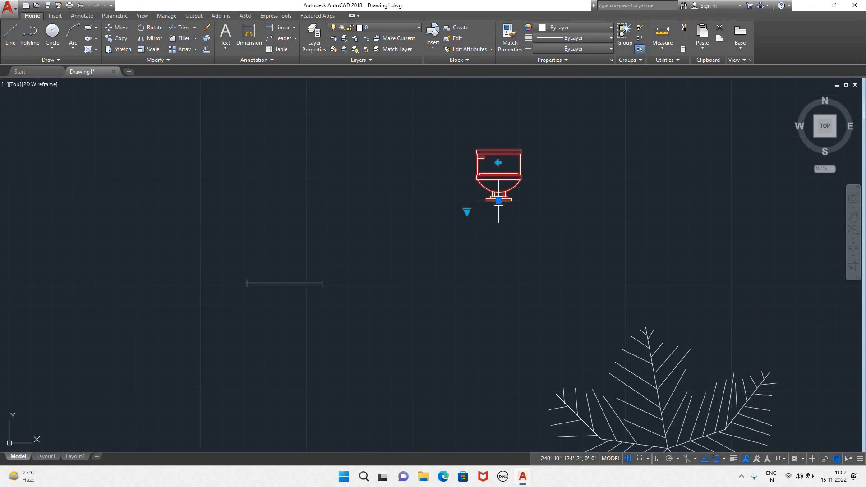
click(466, 212)
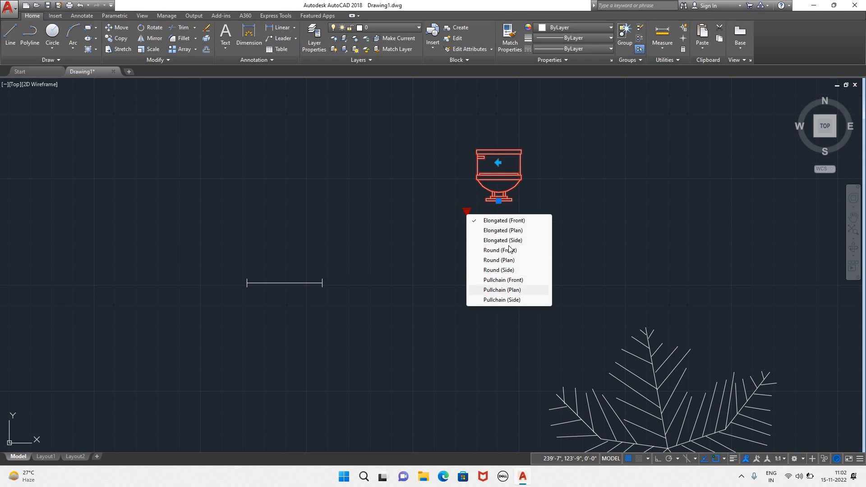
click(506, 230)
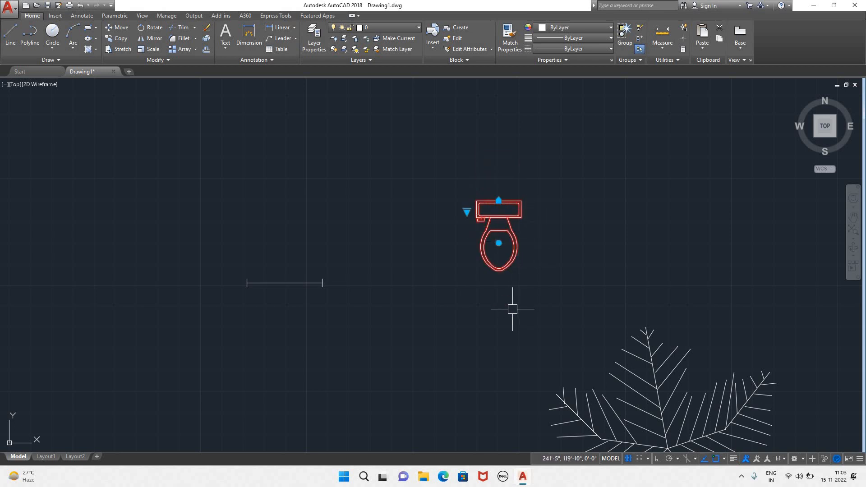
scroll(512, 309, down, 2)
scroll(452, 323, down, 1)
scroll(427, 344, down, 1)
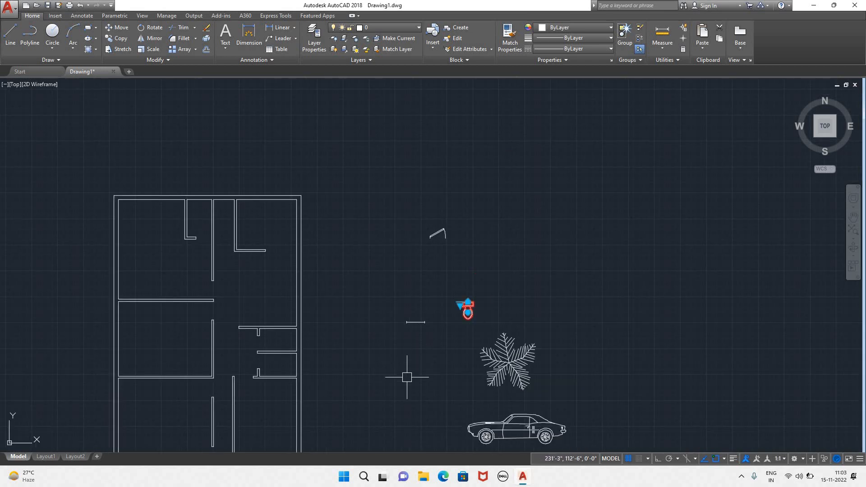
mouse_move(402, 367)
middle_down()
mouse_move(422, 334)
mouse_move(427, 294)
middle_up()
scroll(478, 243, up, 2)
scroll(500, 230, up, 3)
scroll(466, 253, down, 3)
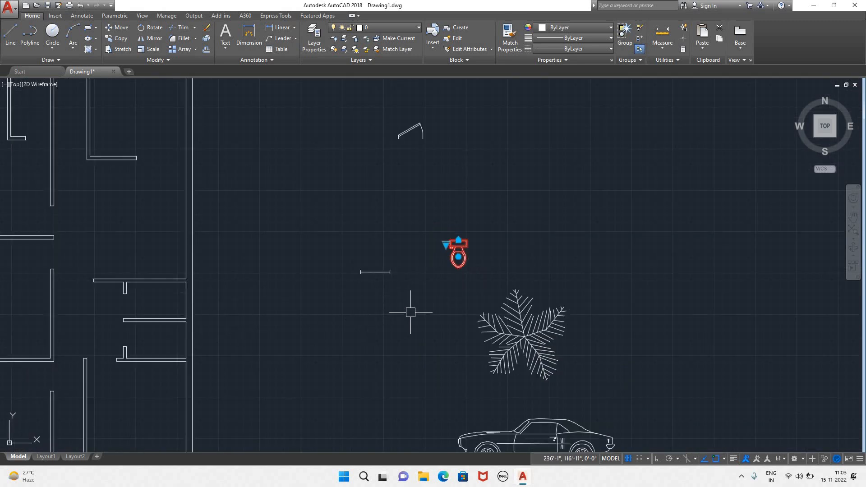
scroll(404, 319, up, 1)
scroll(402, 318, down, 3)
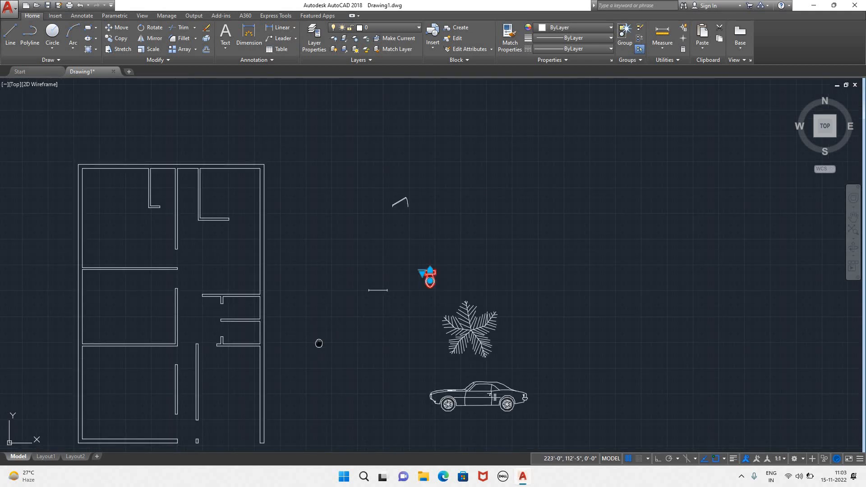
middle_drag(319, 342, 339, 296)
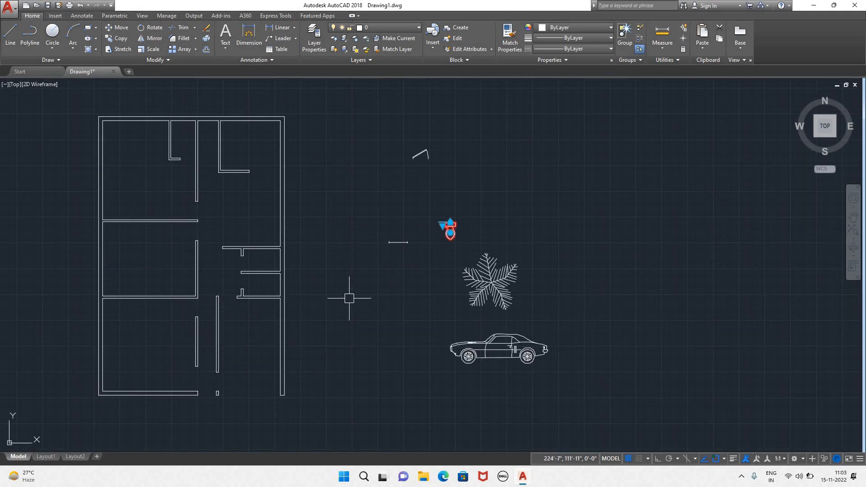
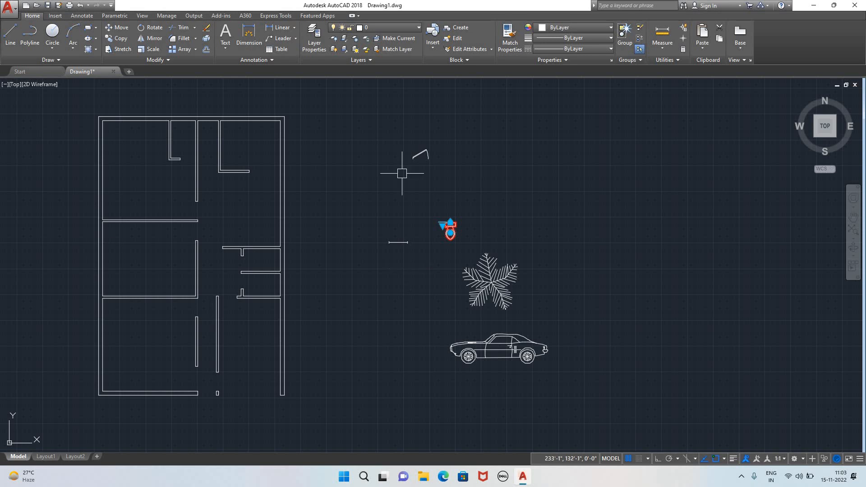
click(583, 228)
click(569, 199)
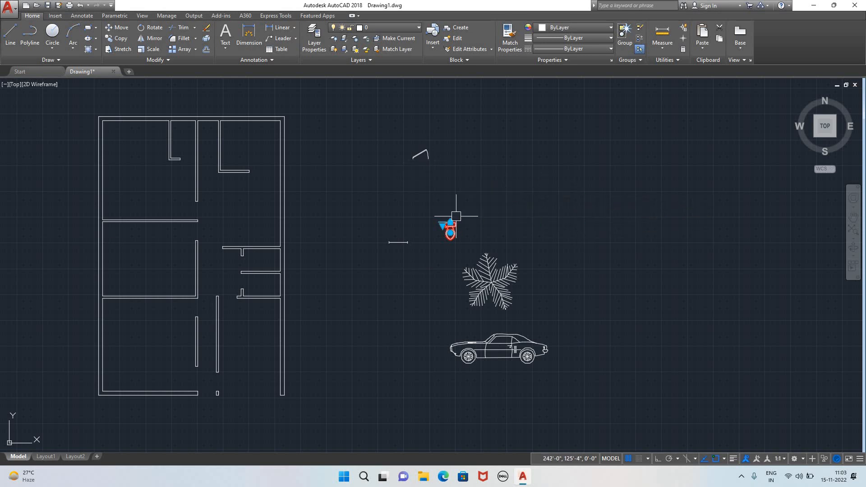
scroll(453, 216, up, 6)
scroll(443, 213, down, 6)
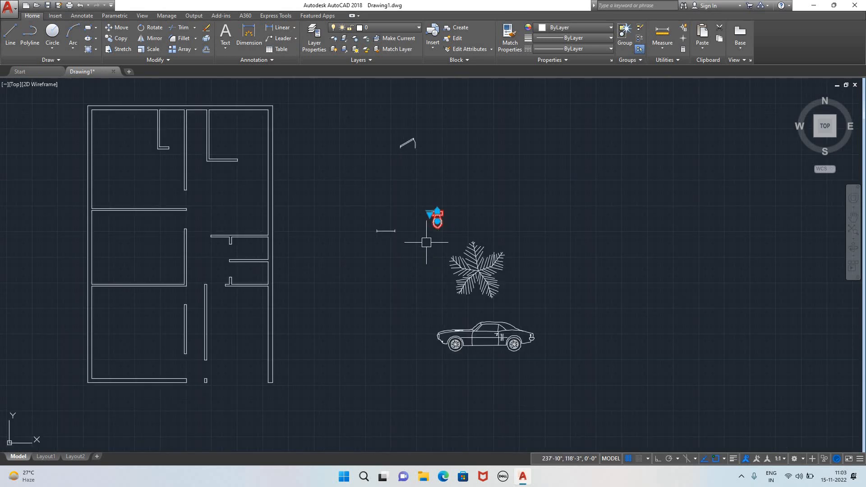
scroll(431, 208, up, 4)
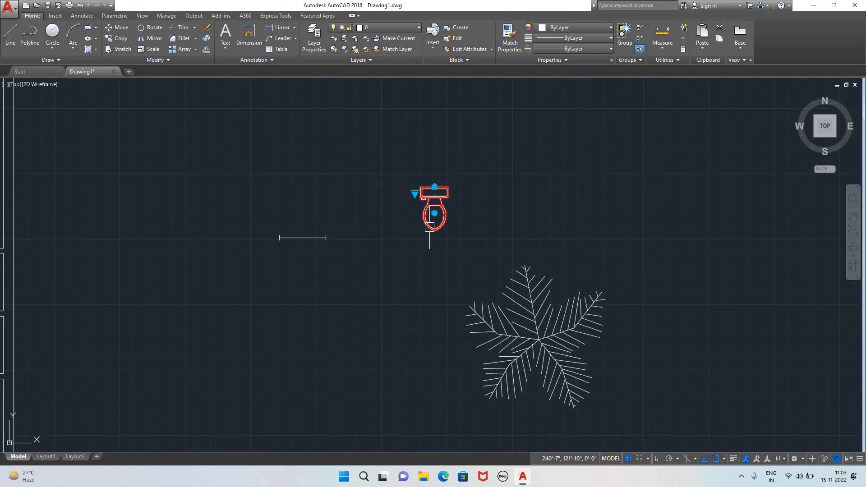
key(Escape)
click(425, 213)
key(Escape)
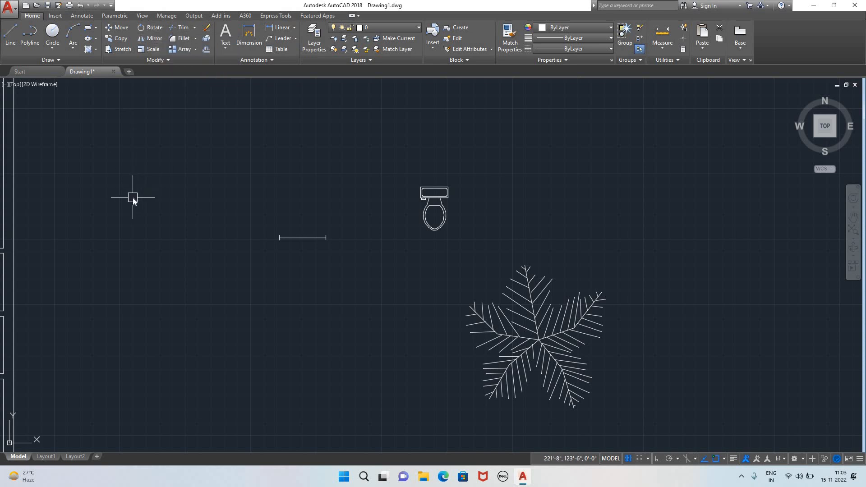
text(RO)
key(Return)
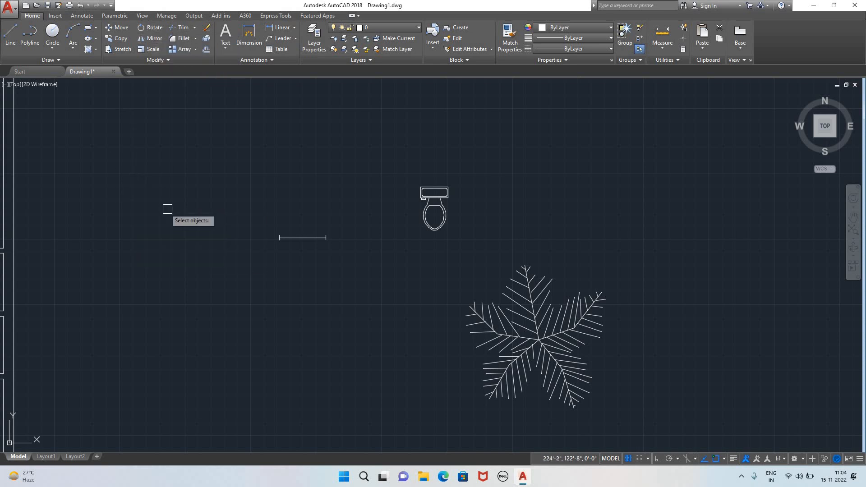
click(434, 229)
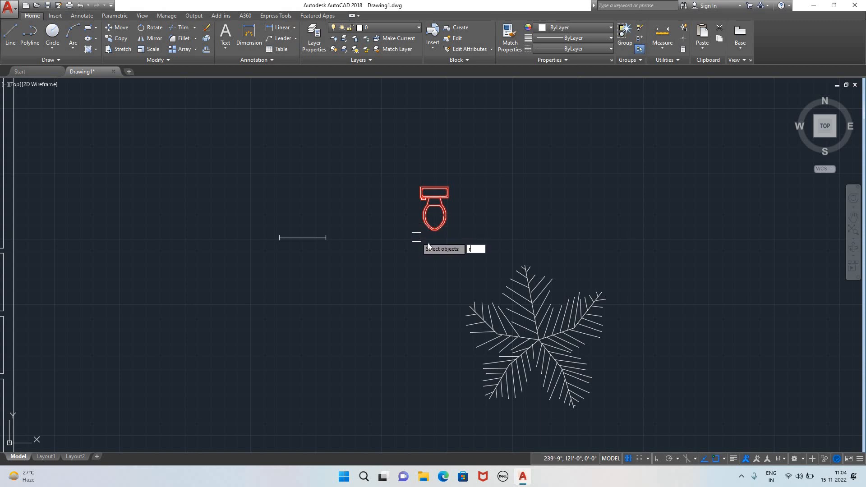
key(Escape)
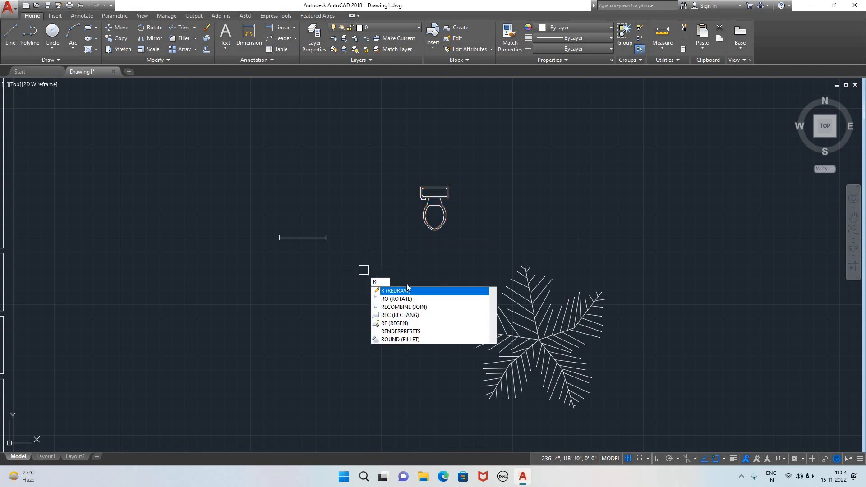
text(O)
key(Return)
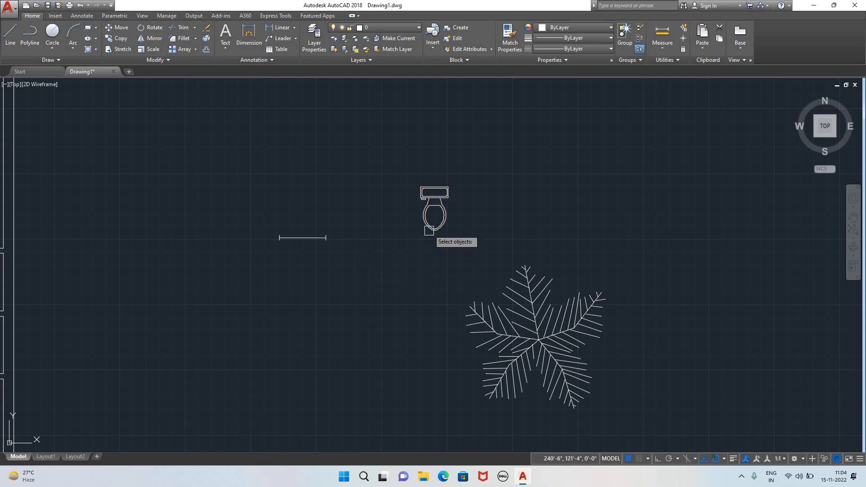
click(420, 189)
key(Return)
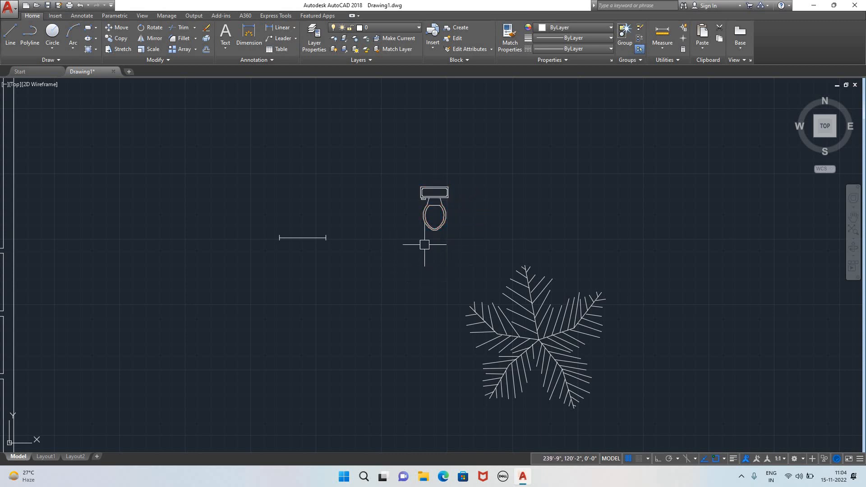
- Rotate the toilet block 90° counterclockwise about the centre of its tank, with ortho mode on
click(432, 230)
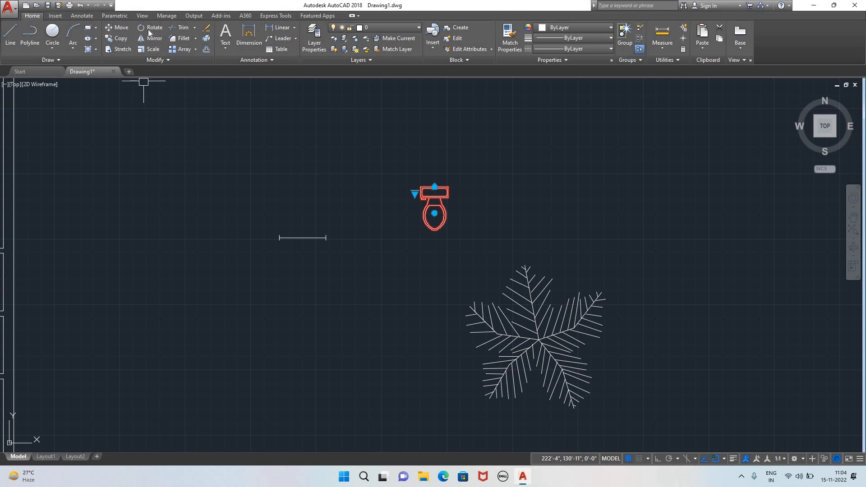
click(150, 27)
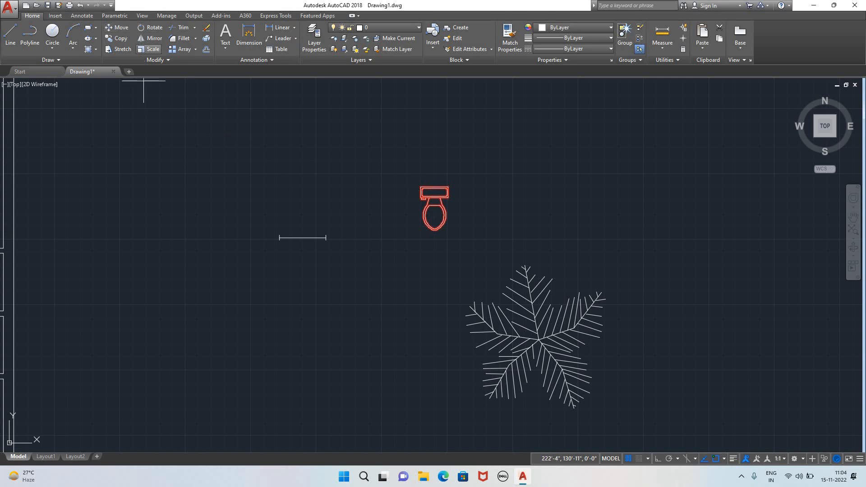
click(434, 192)
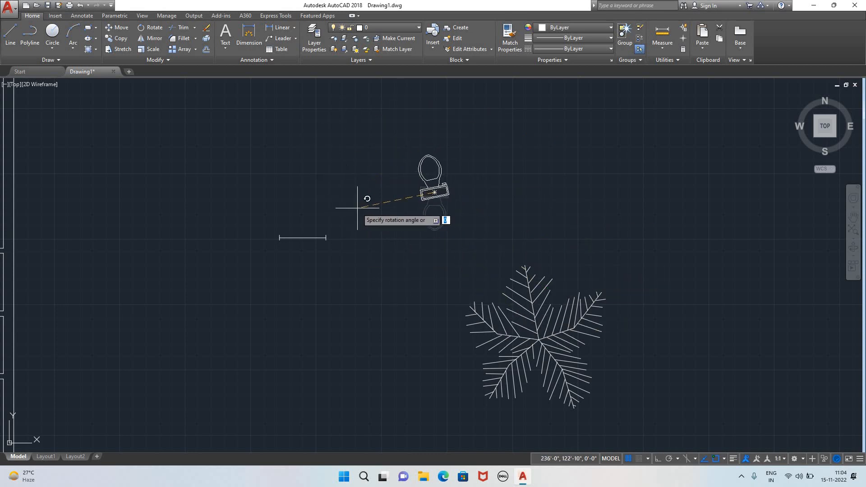
key(F8)
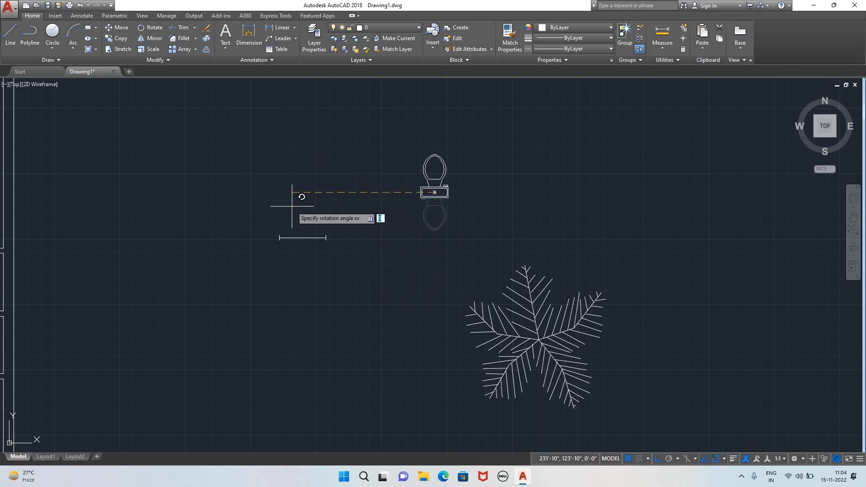
scroll(299, 199, down, 4)
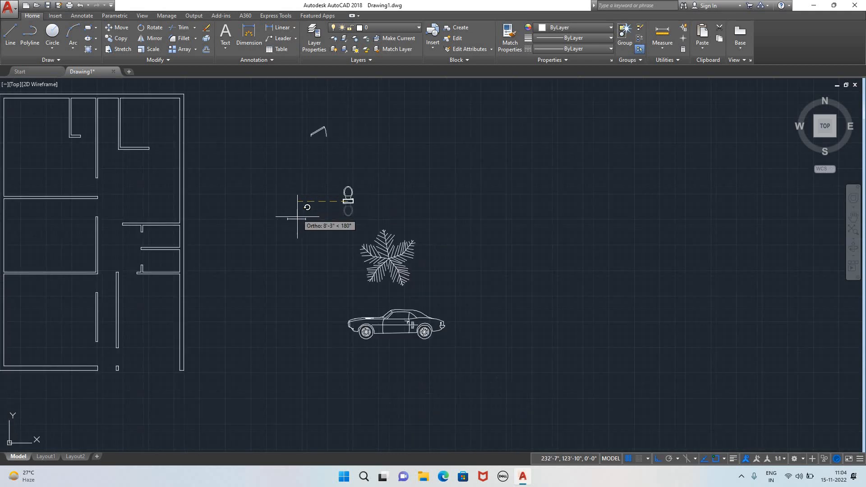
click(374, 144)
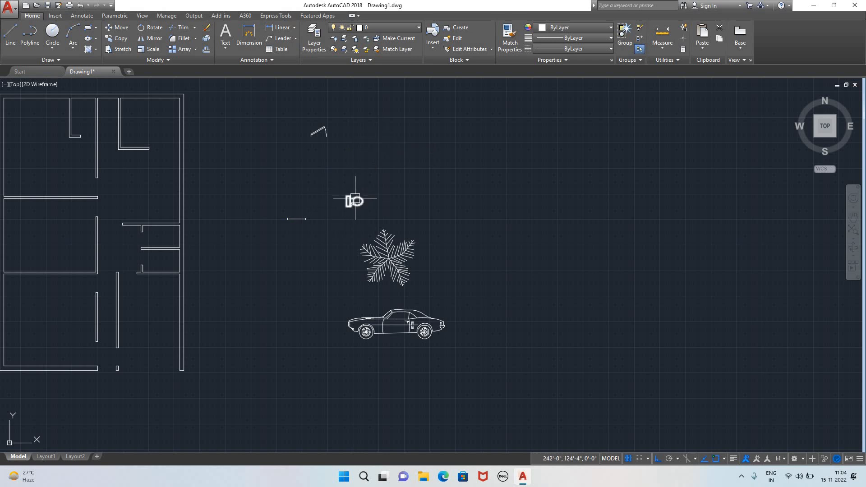
- Copy the toilet block into the empty area just outside the plan's right wall, beside the two small bathrooms
scroll(356, 199, up, 2)
scroll(338, 202, up, 4)
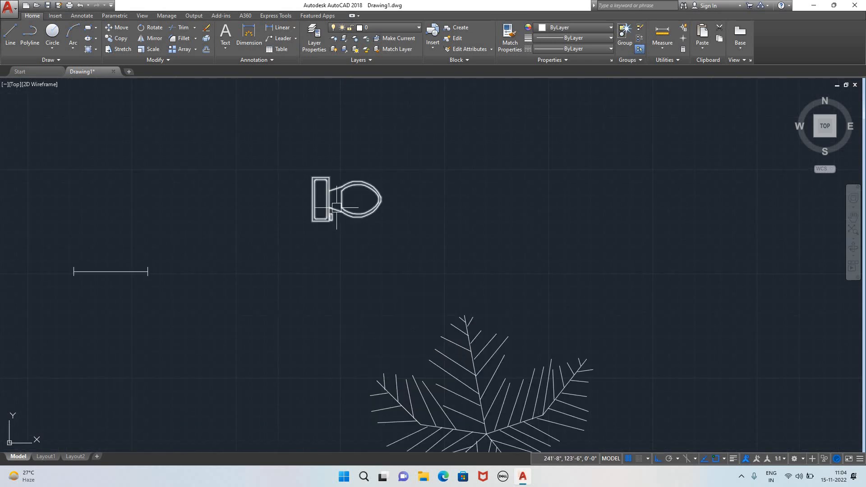
click(325, 220)
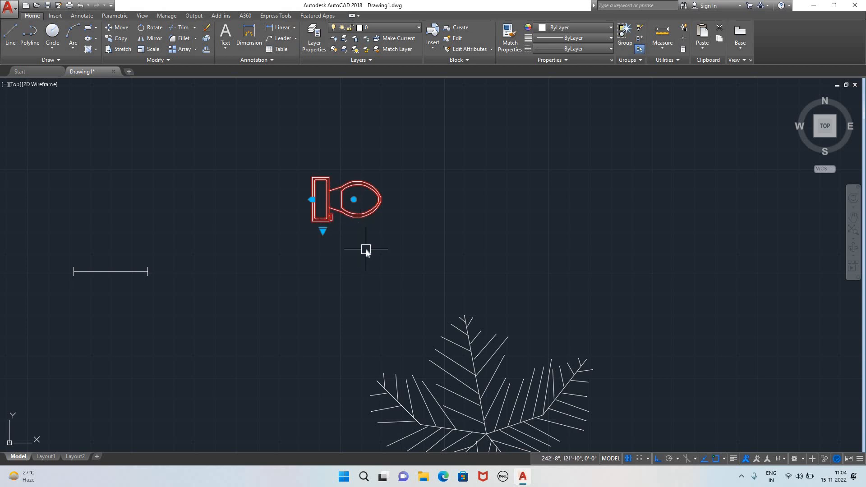
text(o)
key(Return)
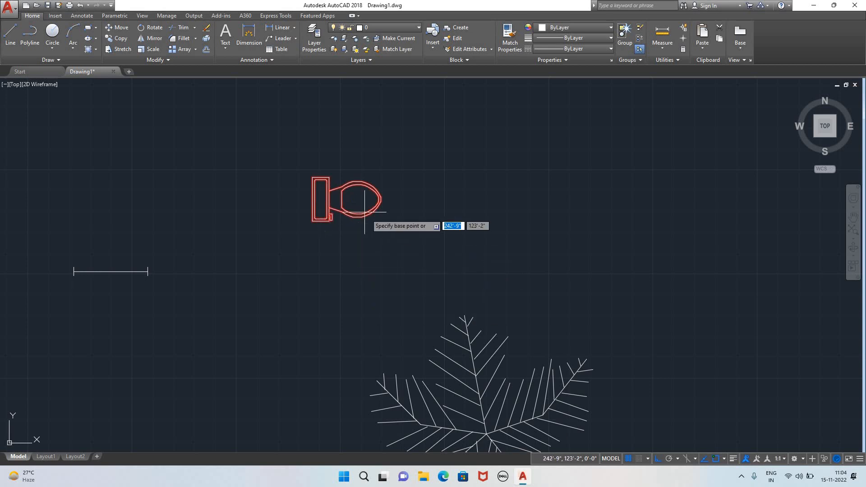
click(316, 219)
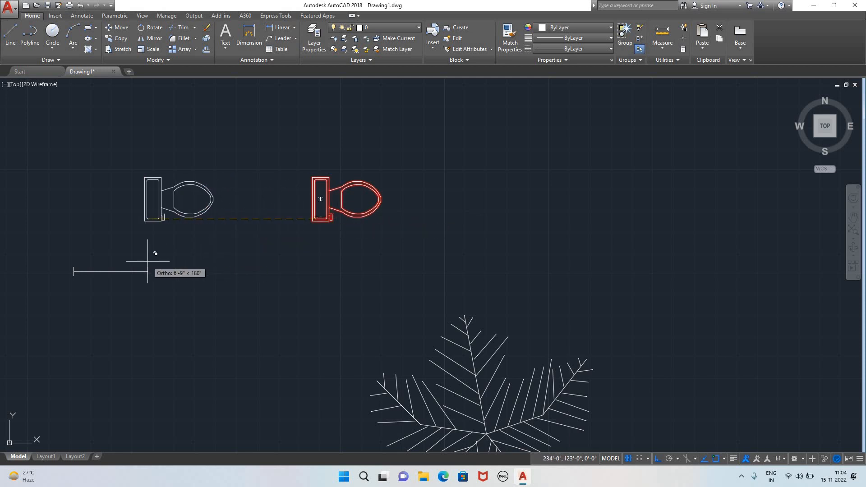
scroll(149, 260, down, 5)
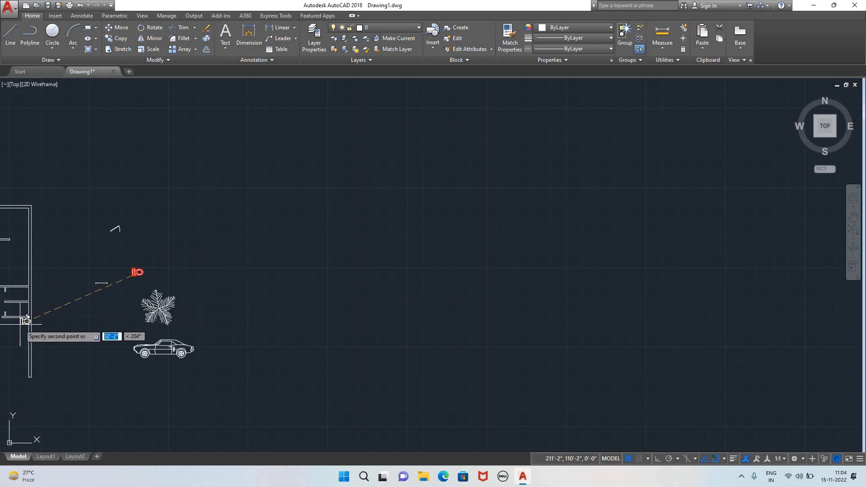
middle_drag(28, 319, 218, 257)
scroll(218, 248, up, 2)
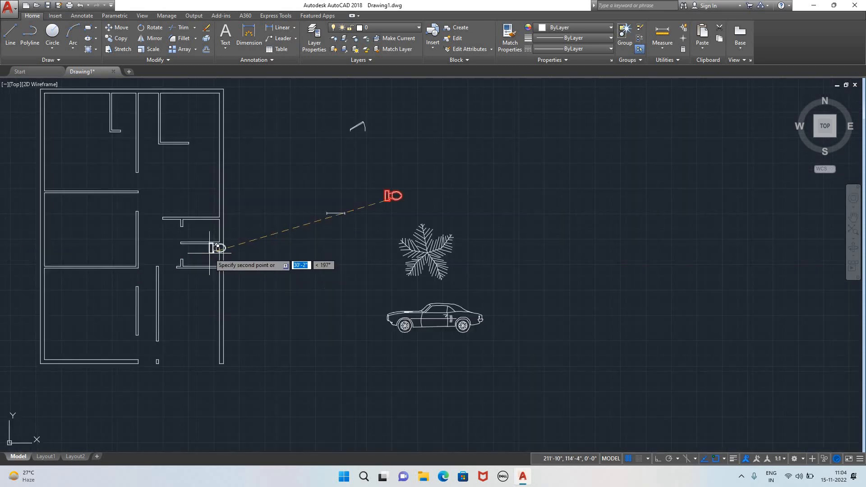
scroll(218, 247, up, 3)
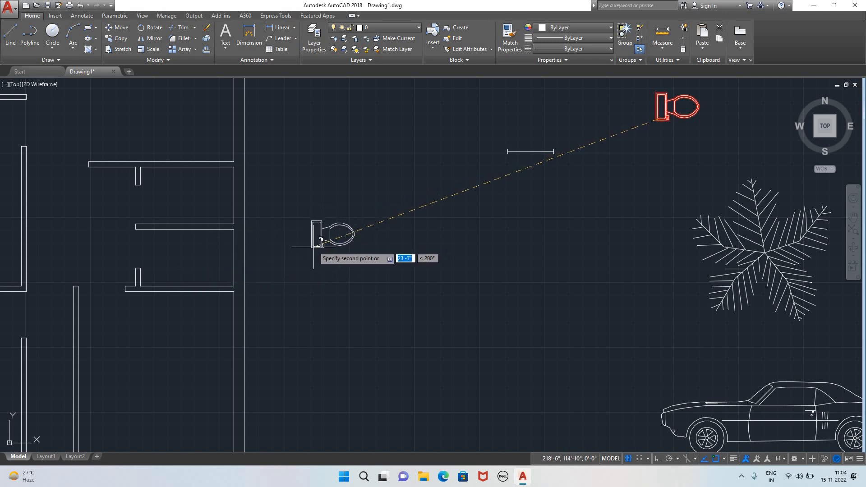
click(321, 239)
key(Escape)
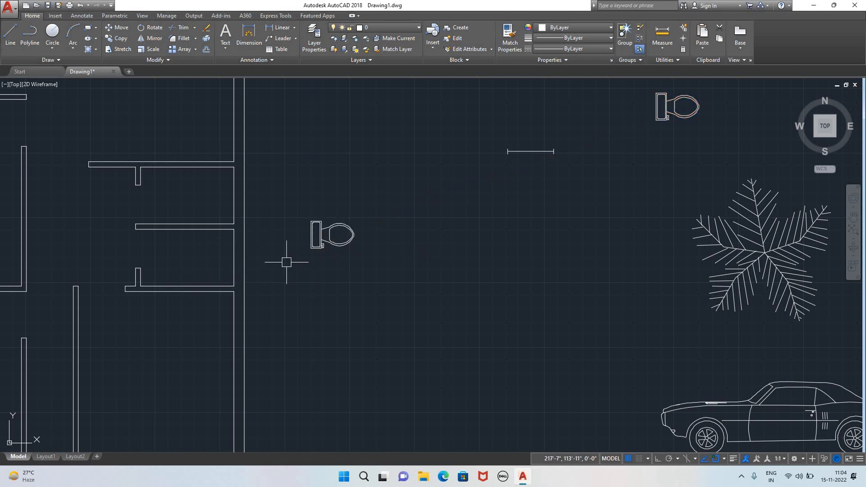
- Rotate the copied toilet 180° about the centre of its tank so the bowl faces the plan
click(311, 241)
click(154, 27)
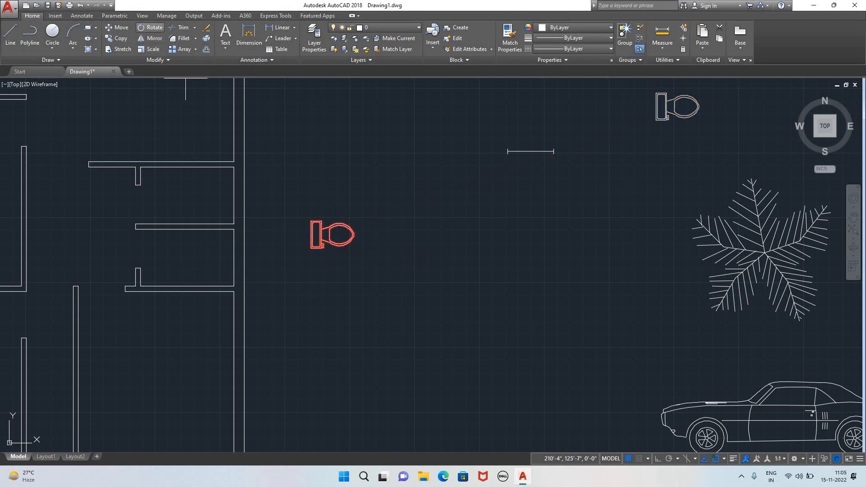
click(317, 234)
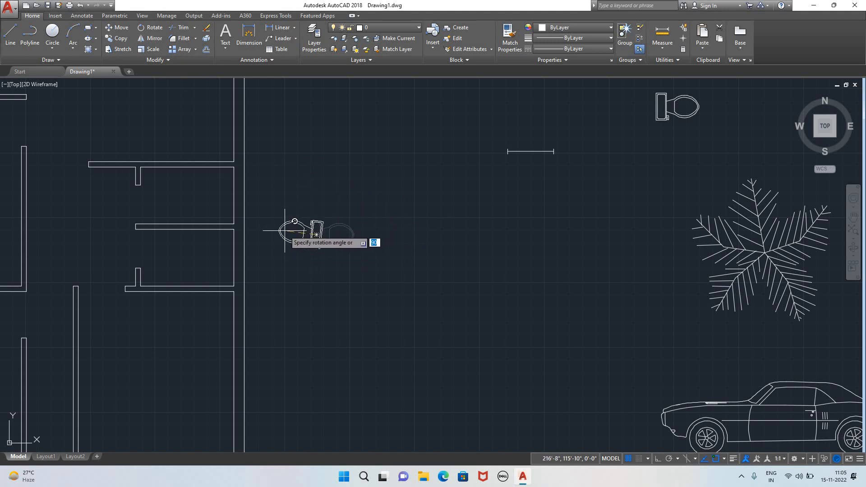
click(263, 233)
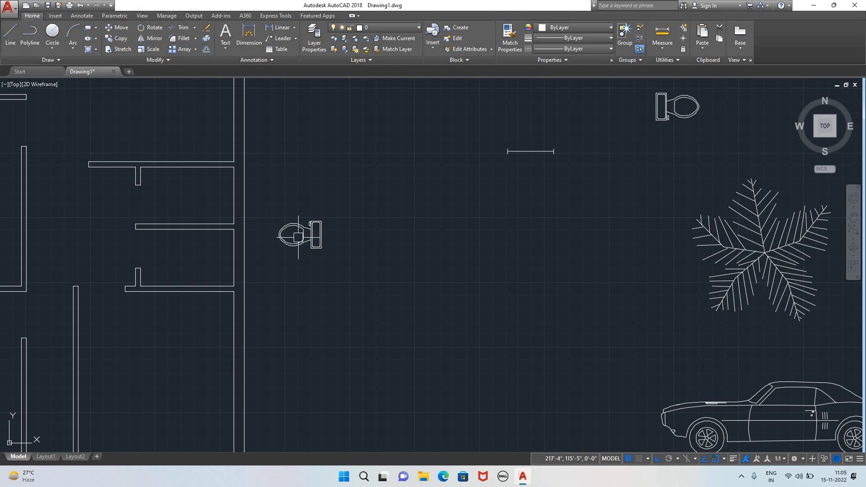
- Move the rotated toilet into the lower of the two small bathrooms, close to the outer wall
click(310, 247)
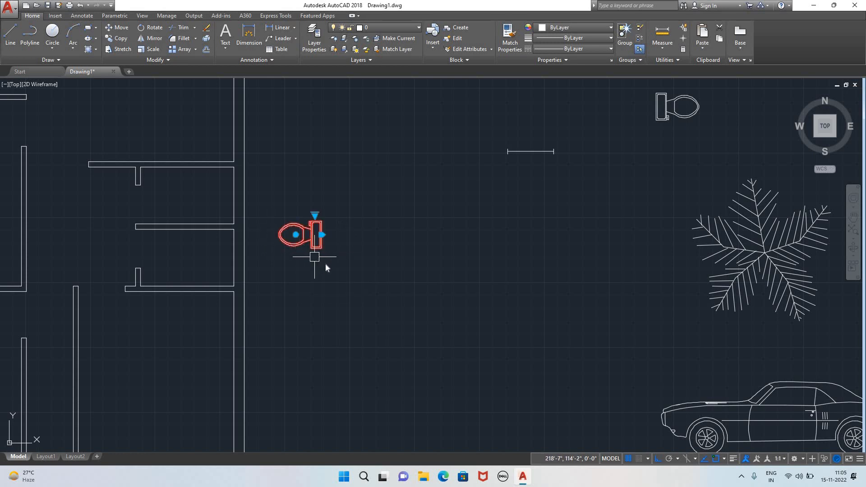
text(M)
key(Return)
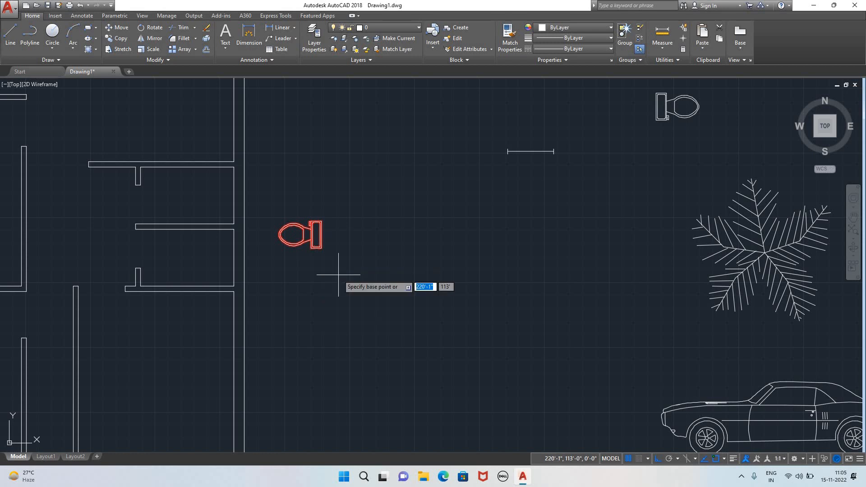
click(313, 245)
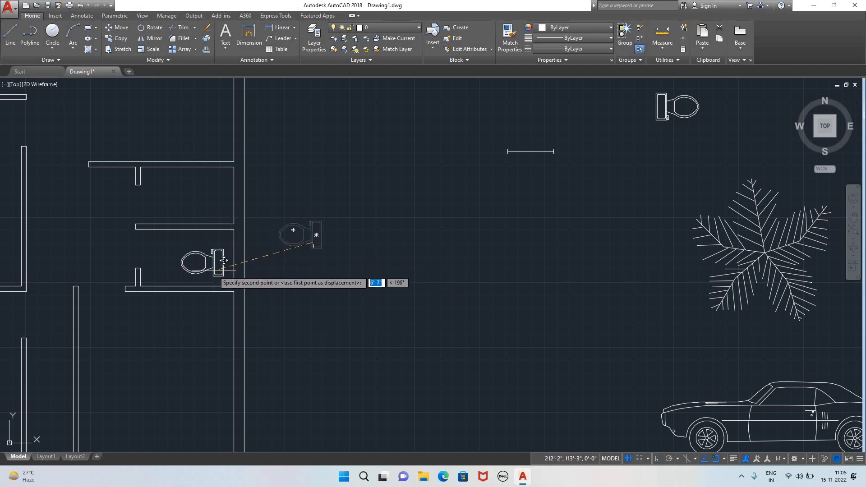
scroll(221, 268, up, 4)
scroll(223, 268, up, 2)
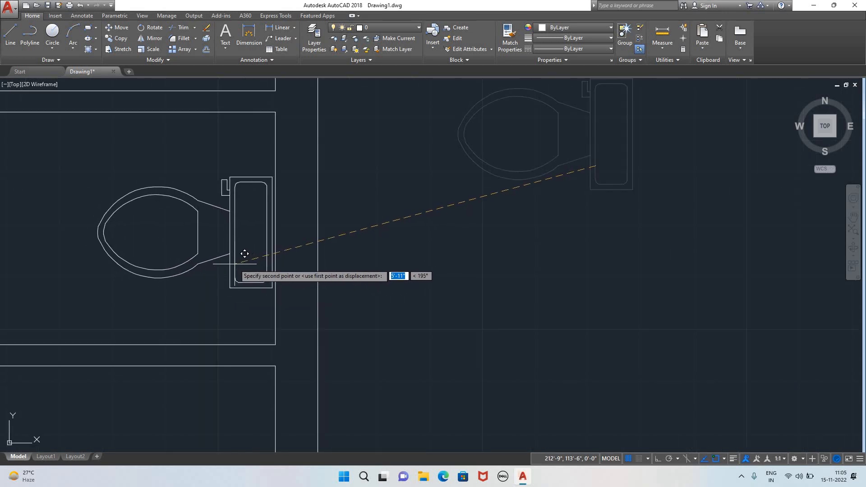
click(224, 253)
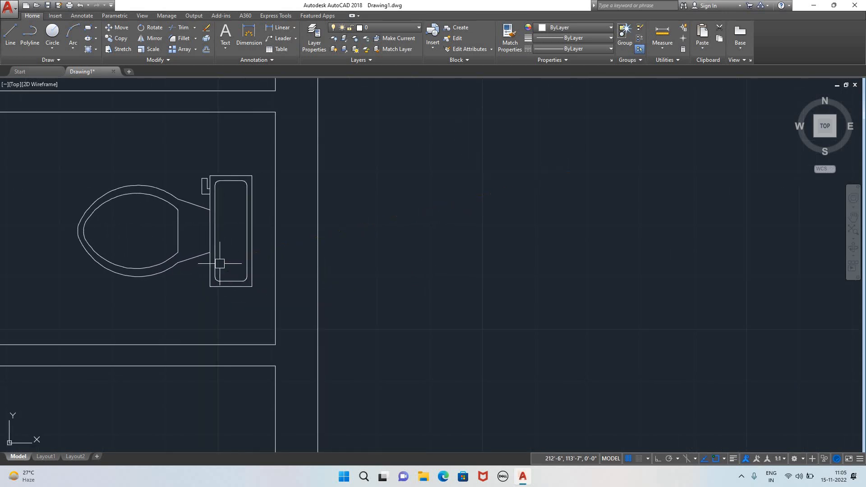
- Move the bathroom toilet by its tank's lower outer corner so the tank sits flush against the outer wall's inner face
click(249, 286)
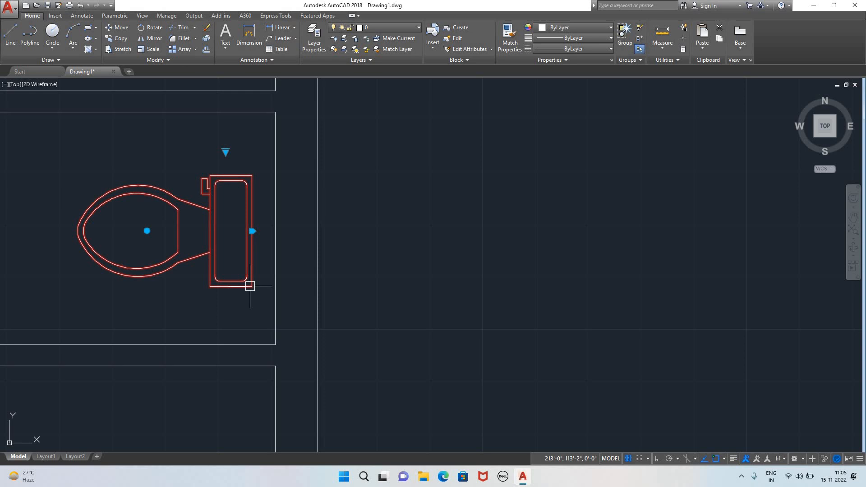
text(M)
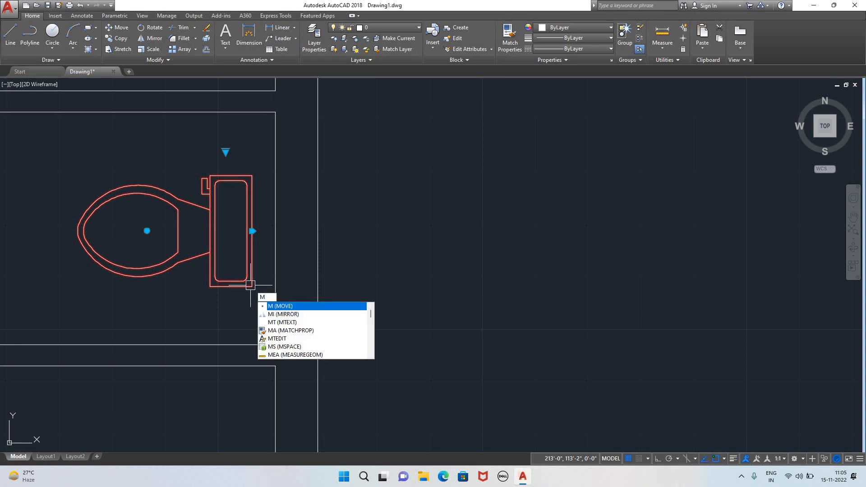
key(Return)
click(230, 231)
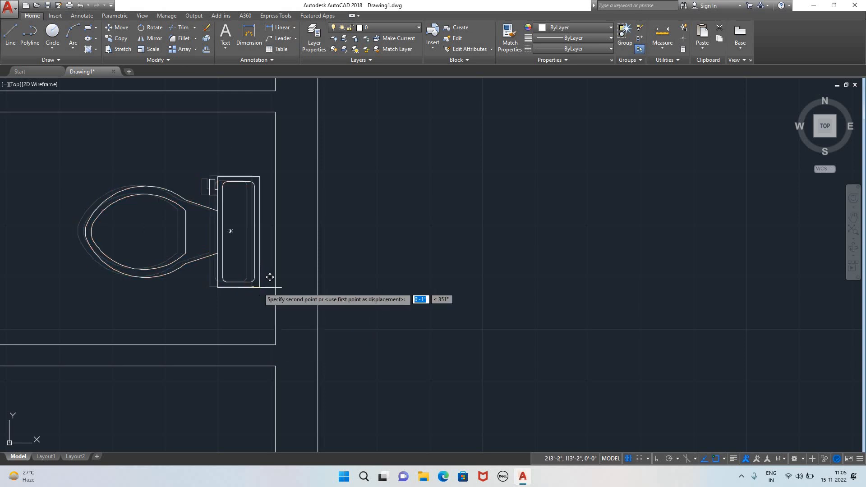
scroll(280, 275, up, 3)
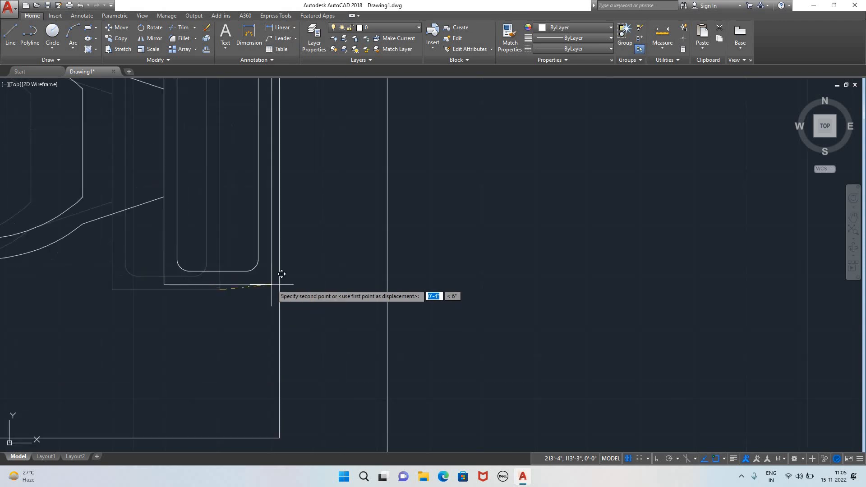
scroll(289, 273, down, 4)
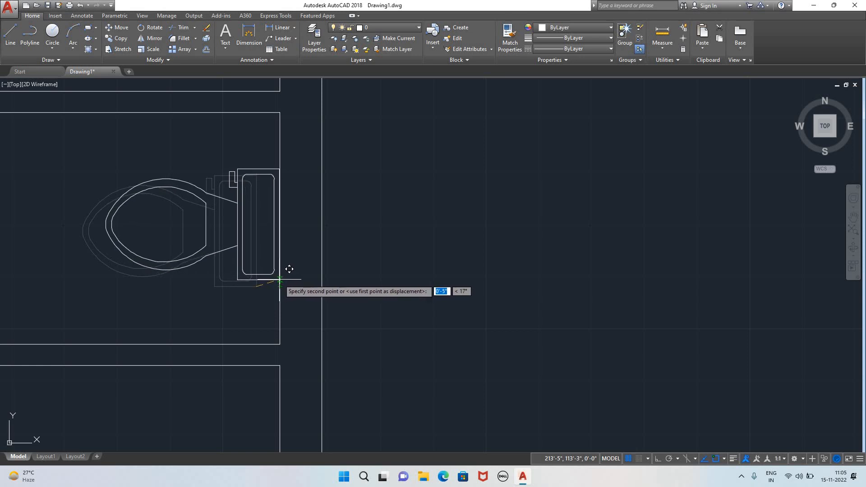
scroll(289, 269, up, 2)
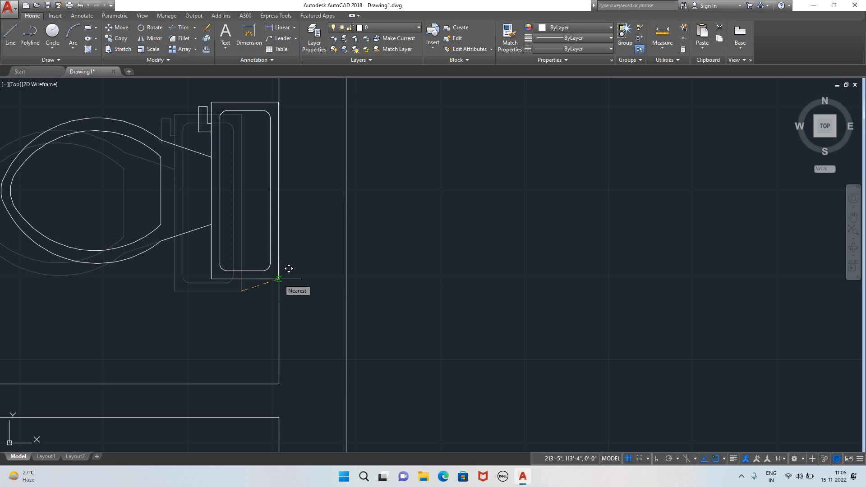
click(278, 279)
- Switch the vehicle block's view to Sports Car (Top)
scroll(405, 273, down, 5)
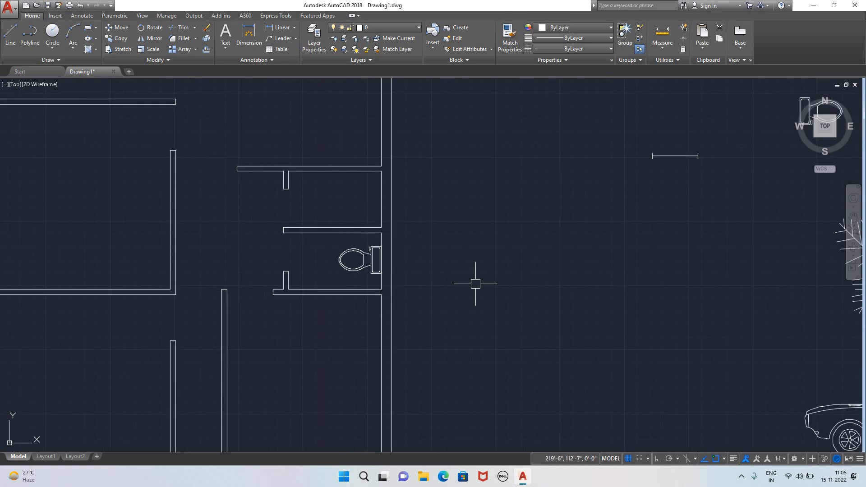
scroll(479, 257, down, 2)
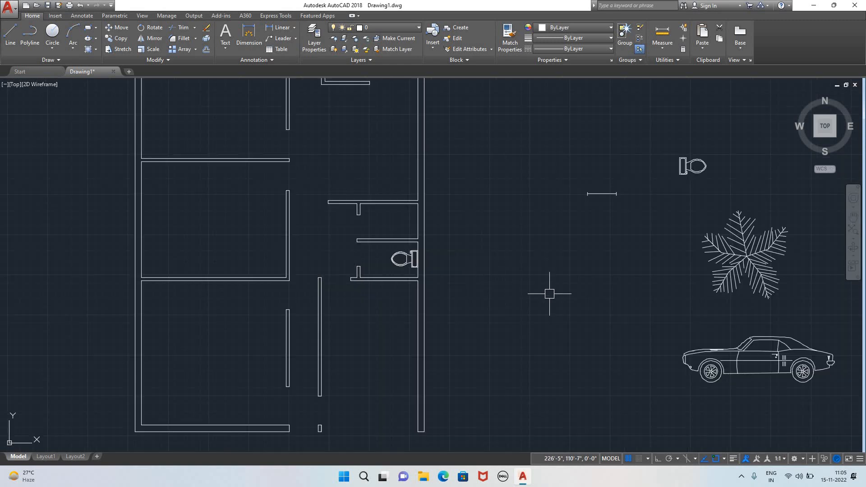
scroll(575, 285, down, 1)
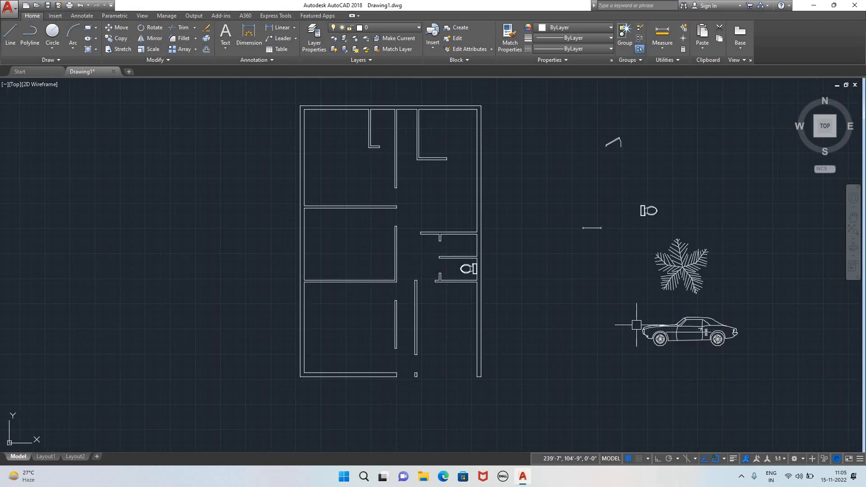
click(653, 339)
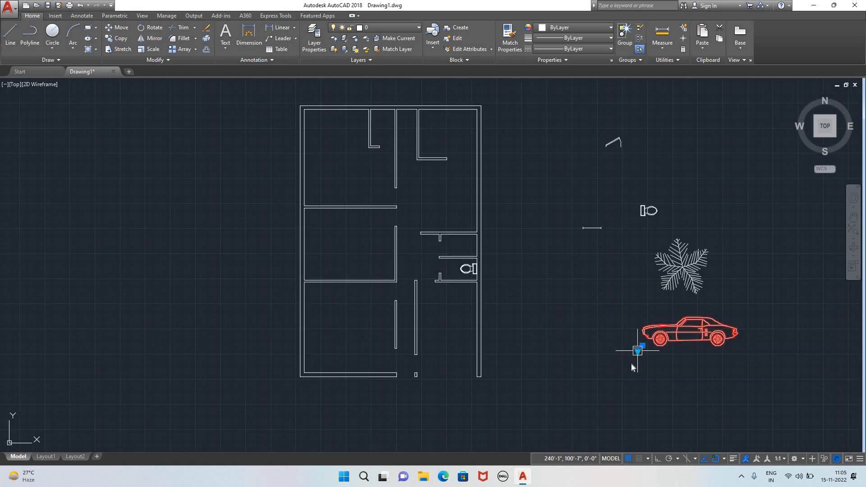
click(638, 351)
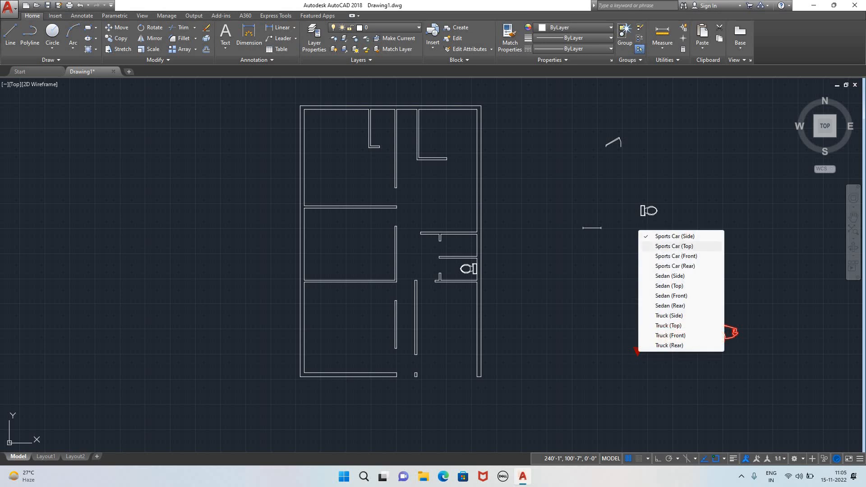
click(674, 246)
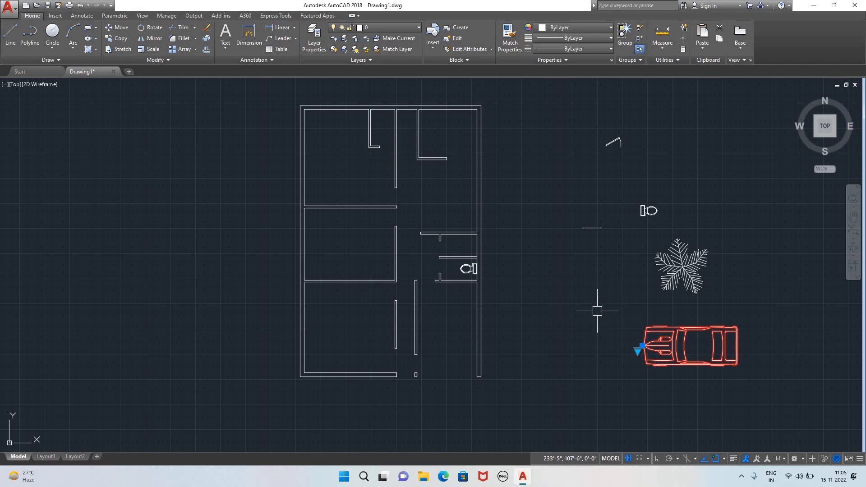
- Rotate the sports car 90° clockwise about the tip of its nose so the front points up
mouse_move(597, 363)
middle_down()
mouse_move(514, 319)
mouse_move(473, 313)
mouse_move(459, 330)
middle_up()
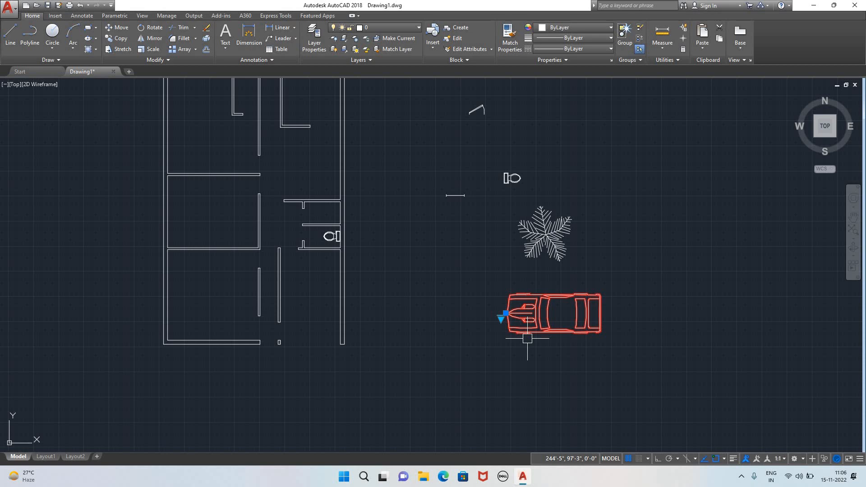
click(150, 27)
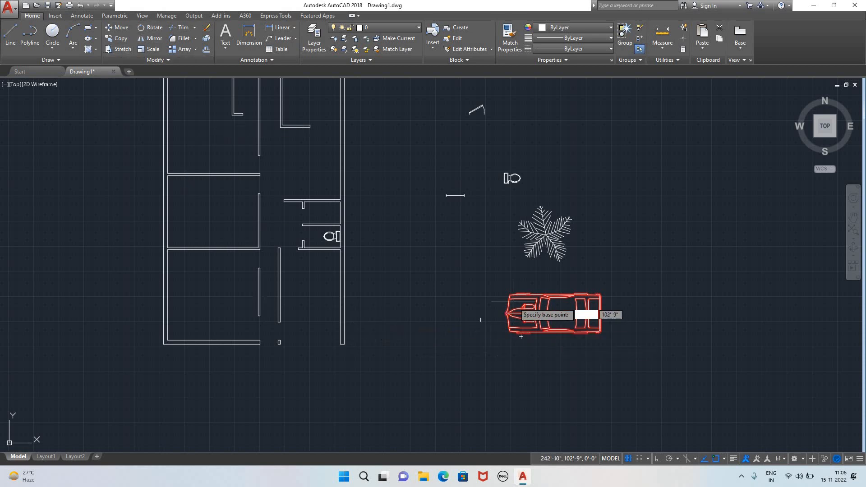
click(506, 314)
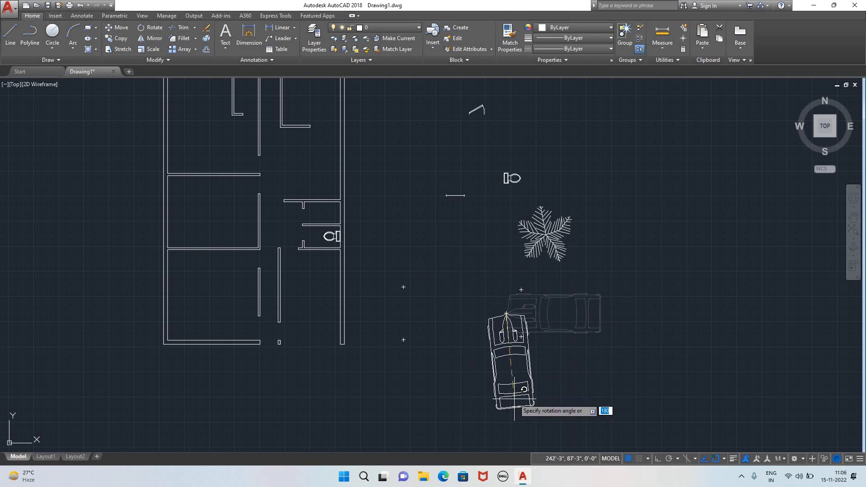
click(500, 427)
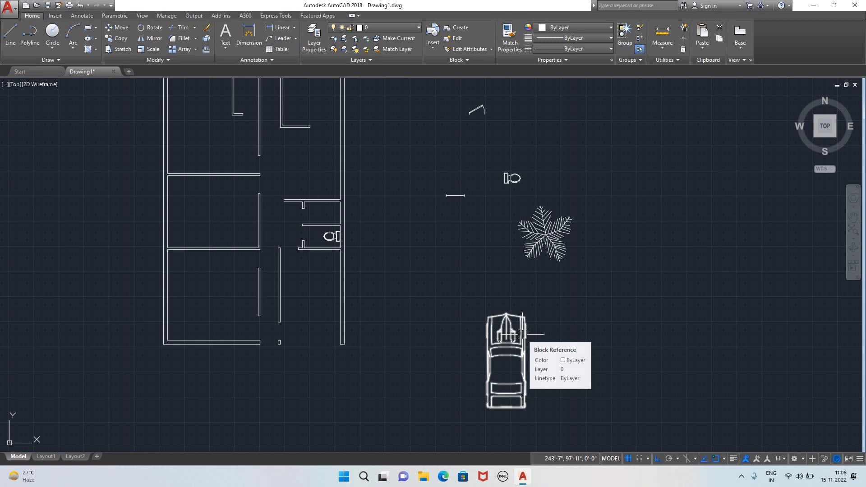
- Measure the sports car's length from the tip of its nose to the middle of its rear edge
text(DI)
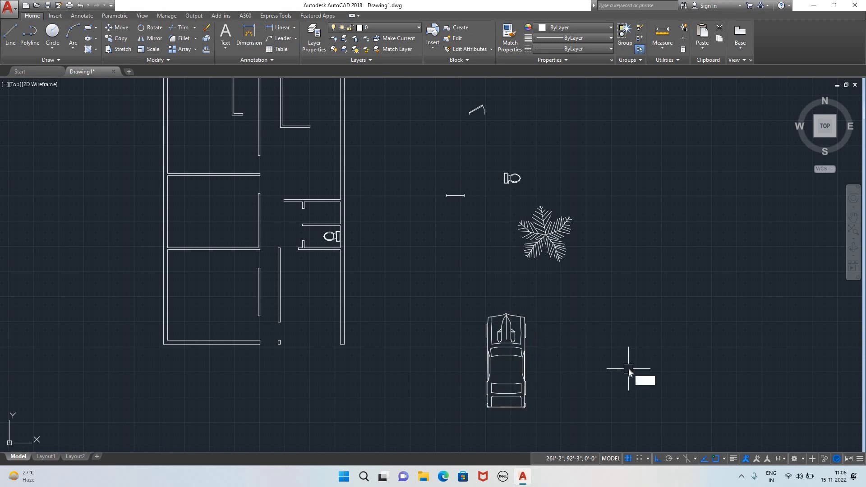
key(Return)
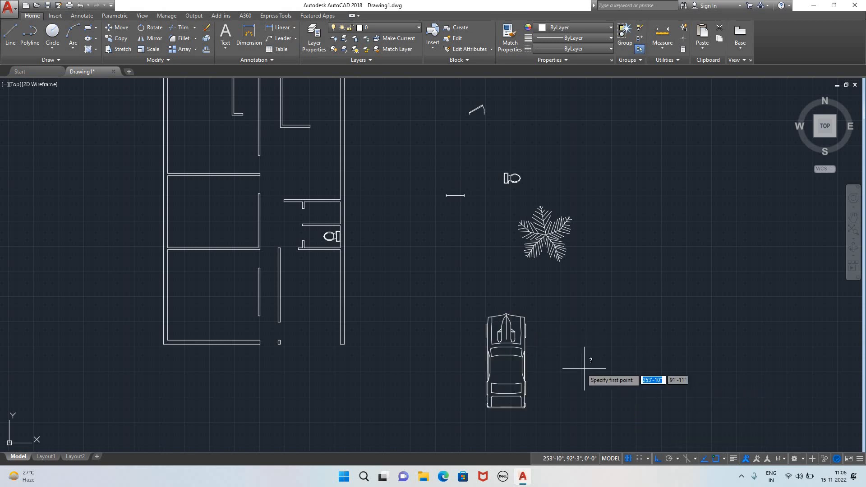
click(506, 315)
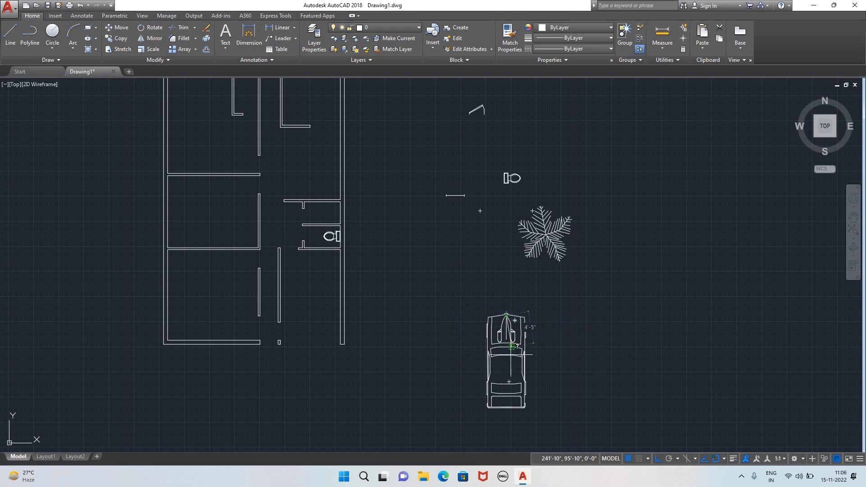
click(506, 408)
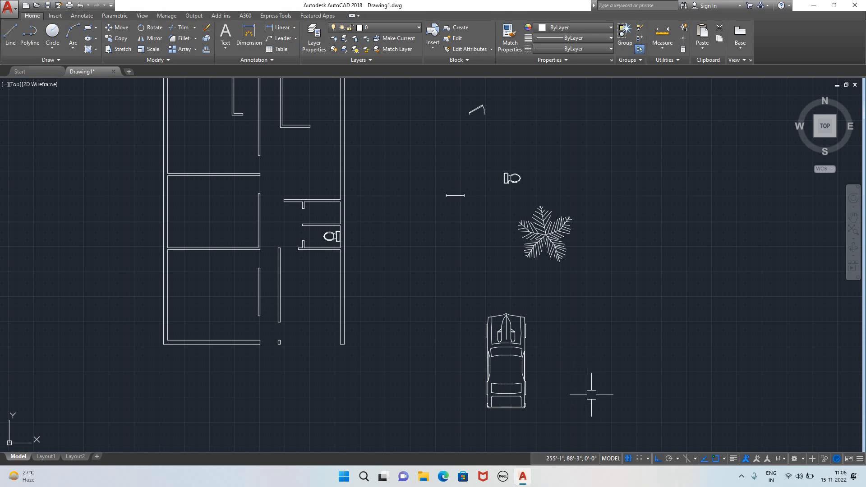
scroll(588, 309, down, 2)
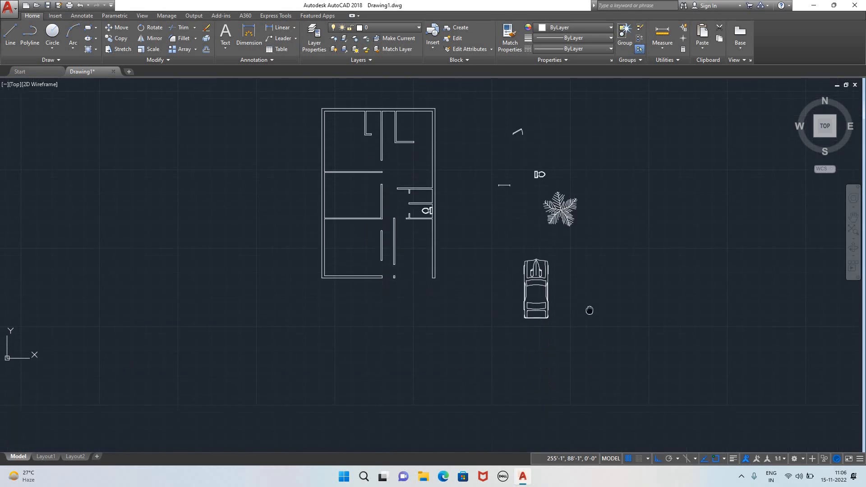
click(4, 48)
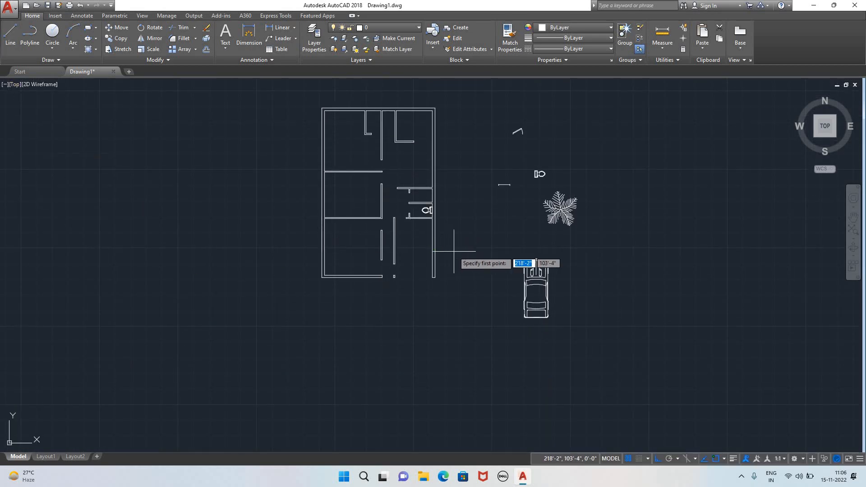
click(484, 339)
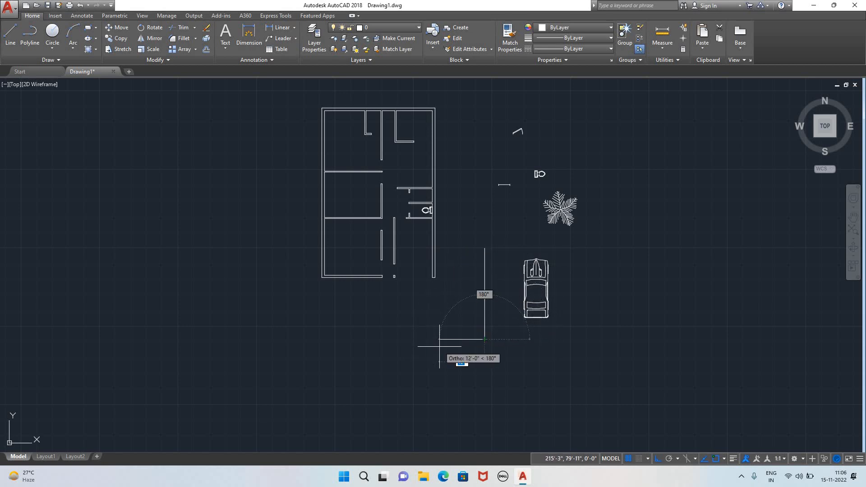
key(Escape)
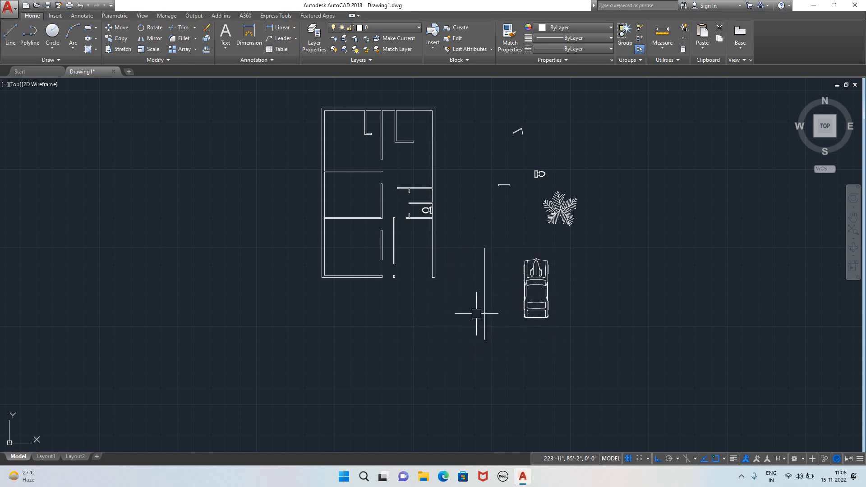
click(484, 300)
key(Delete)
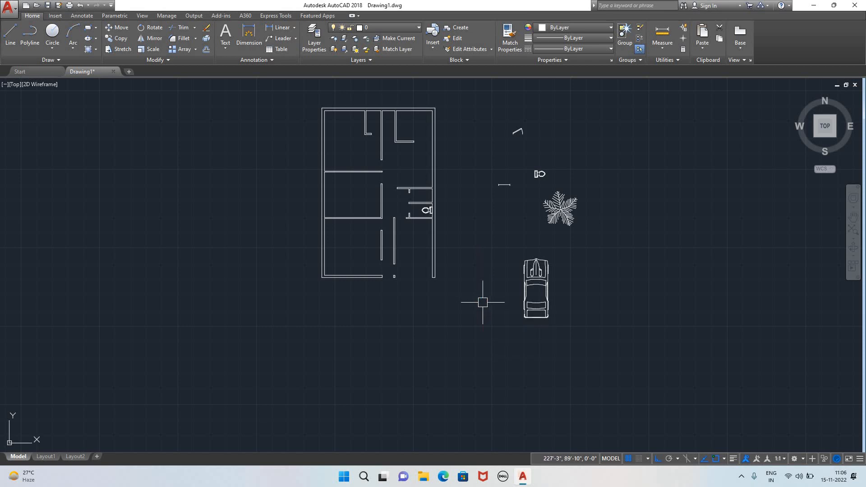
- Draw a vertical 12' reference line in the empty space between the house and the sports car
text(l)
key(Return)
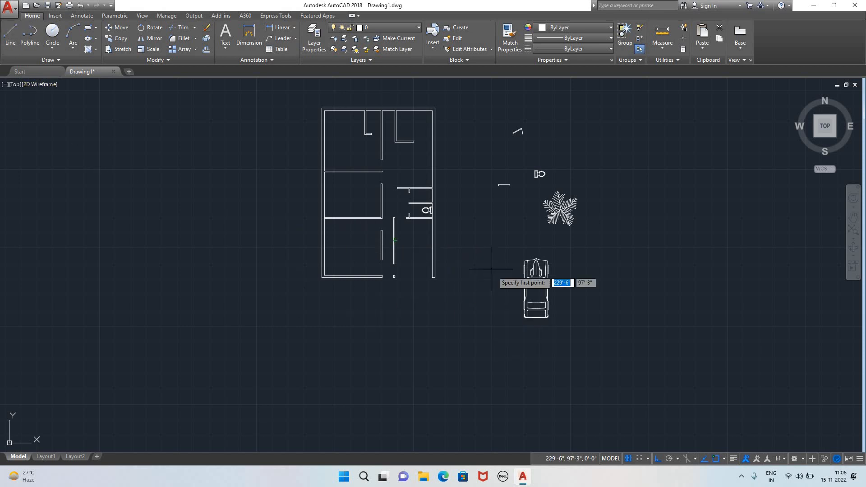
click(482, 262)
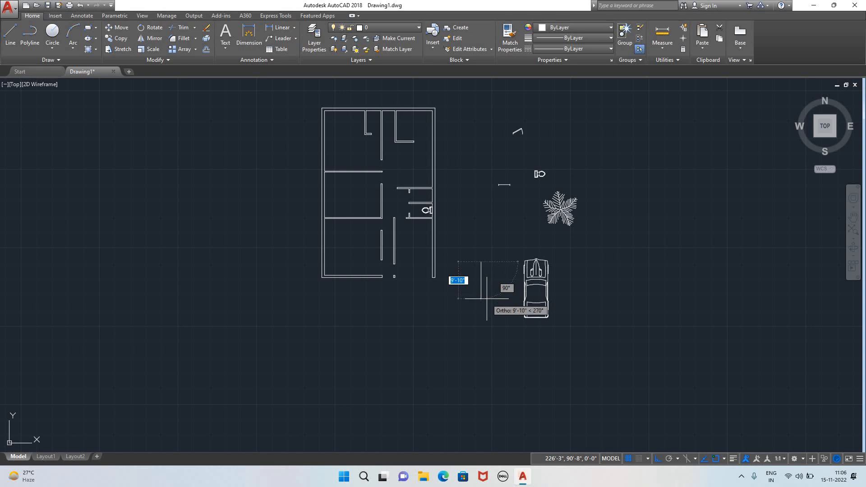
text(12')
key(Return)
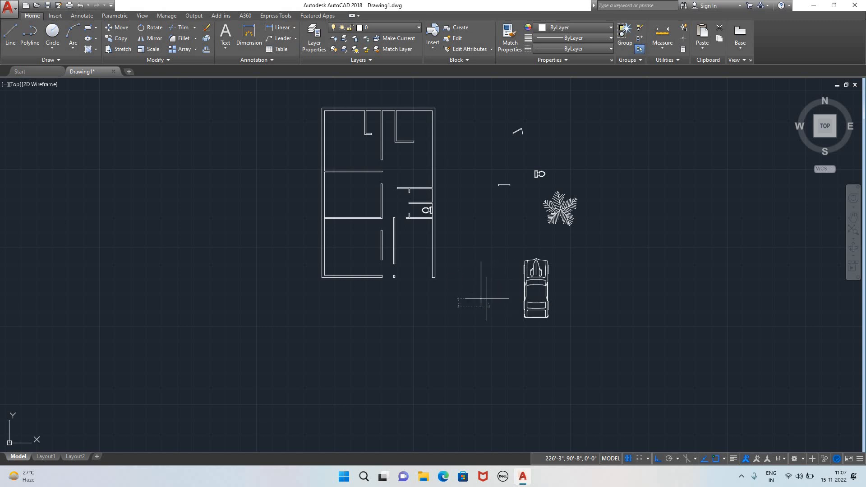
key(Escape)
click(535, 311)
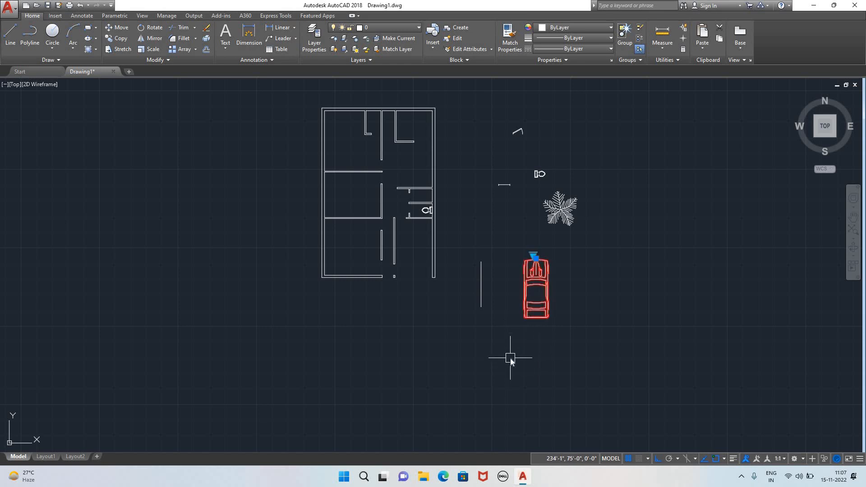
text(l)
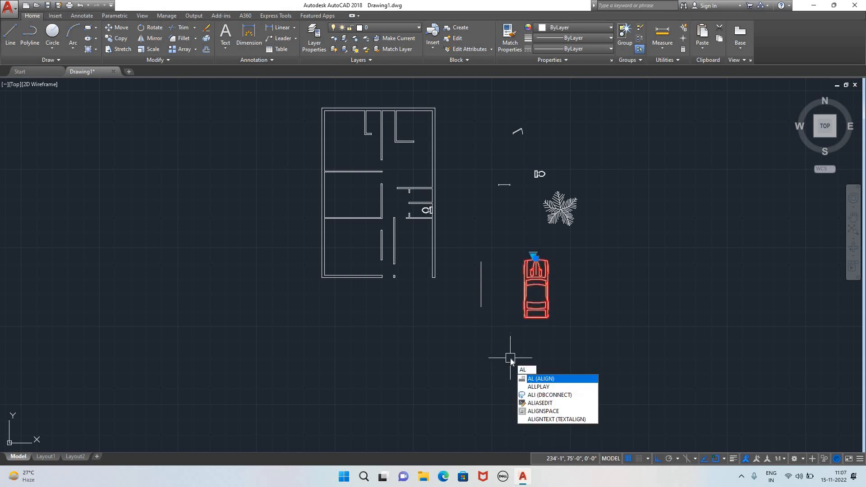
key(Return)
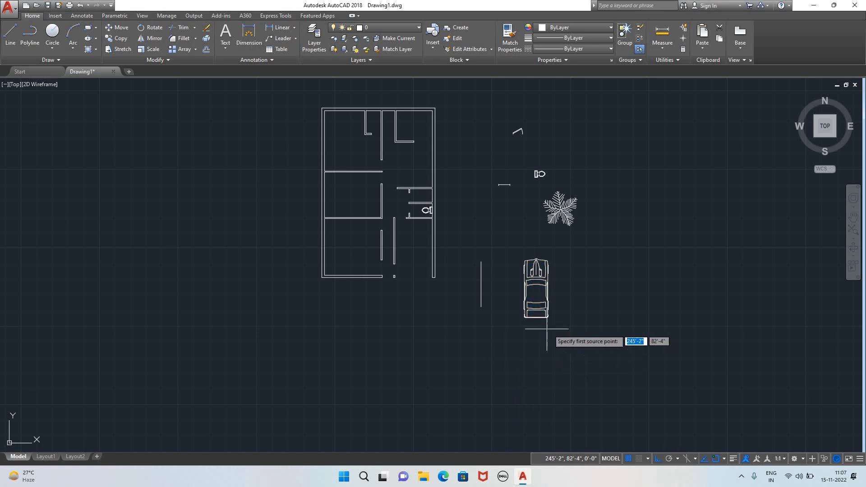
scroll(524, 316, up, 5)
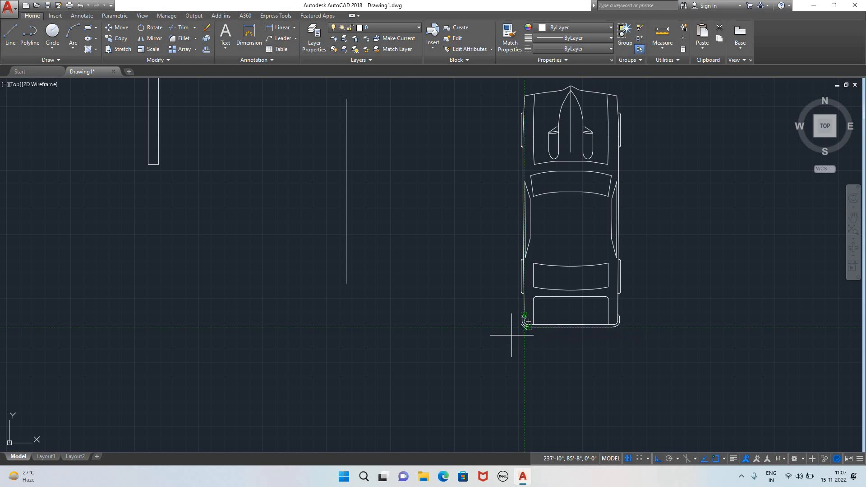
key(Escape)
scroll(698, 340, down, 2)
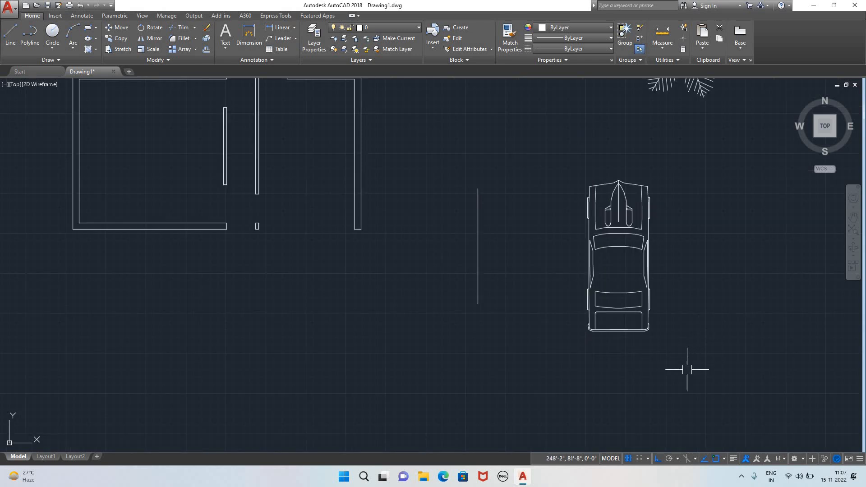
- Align the sports car's rear midpoint and nose tip to the reference line's lower and upper ends, scaling it to fit, and delete the line
click(603, 329)
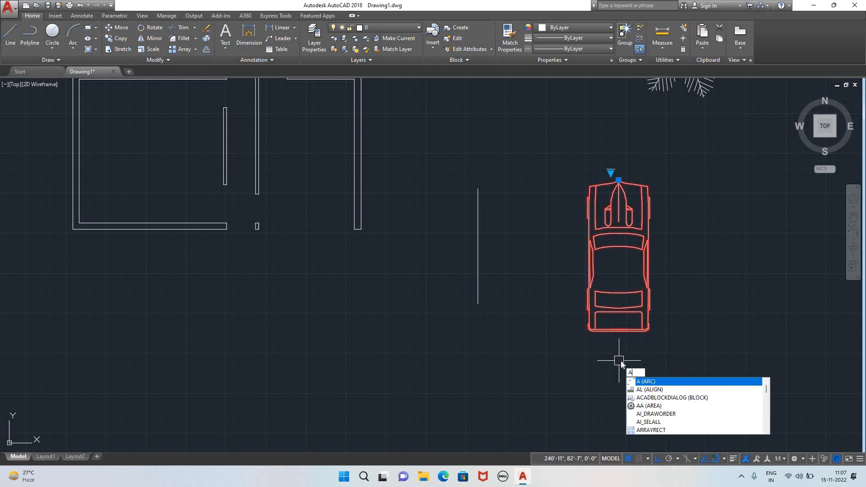
key(Return)
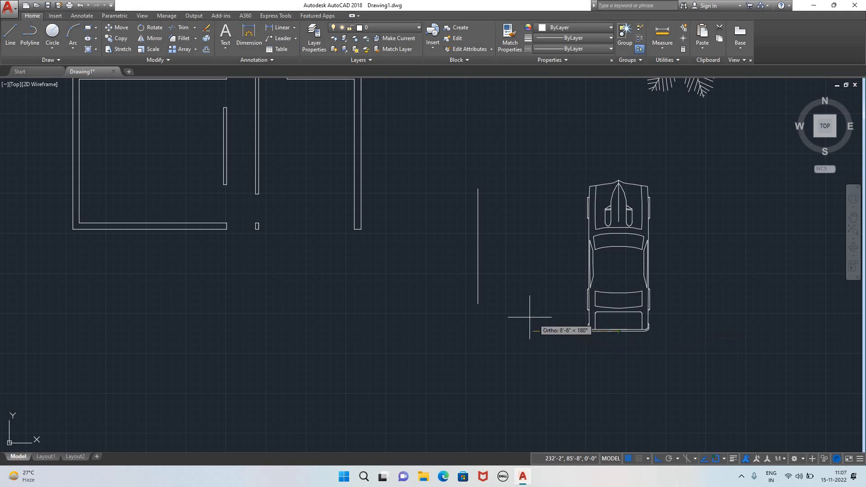
click(477, 303)
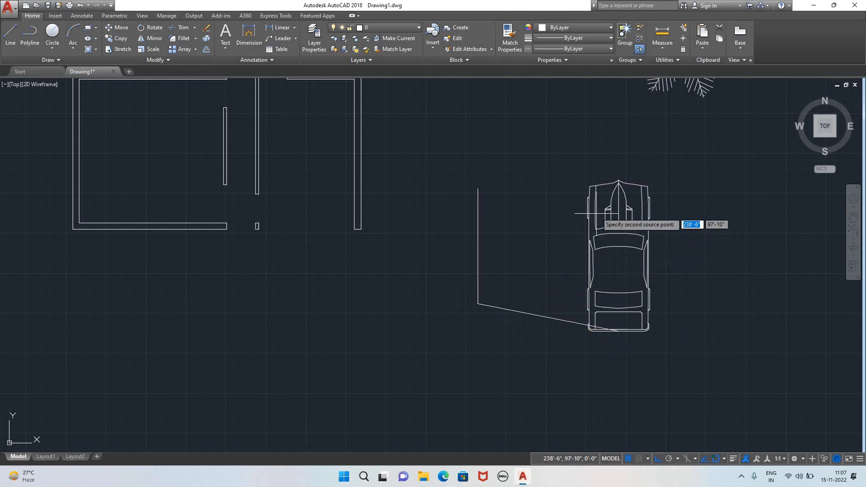
click(618, 180)
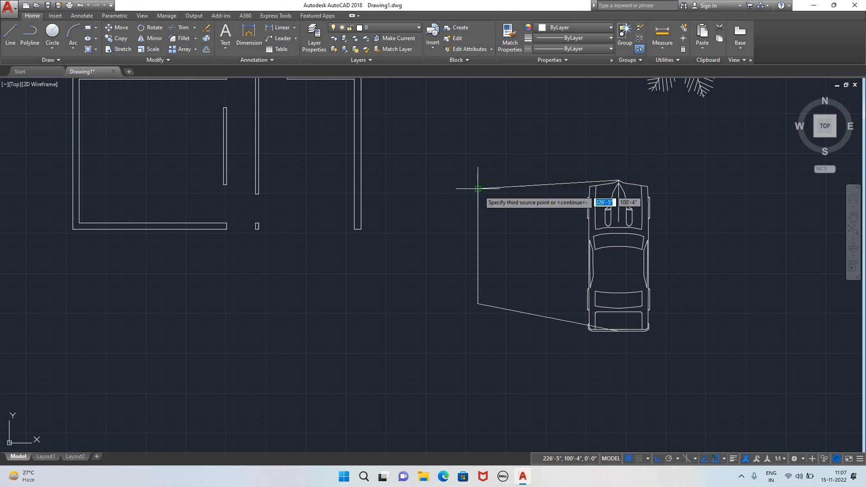
click(478, 189)
key(Return)
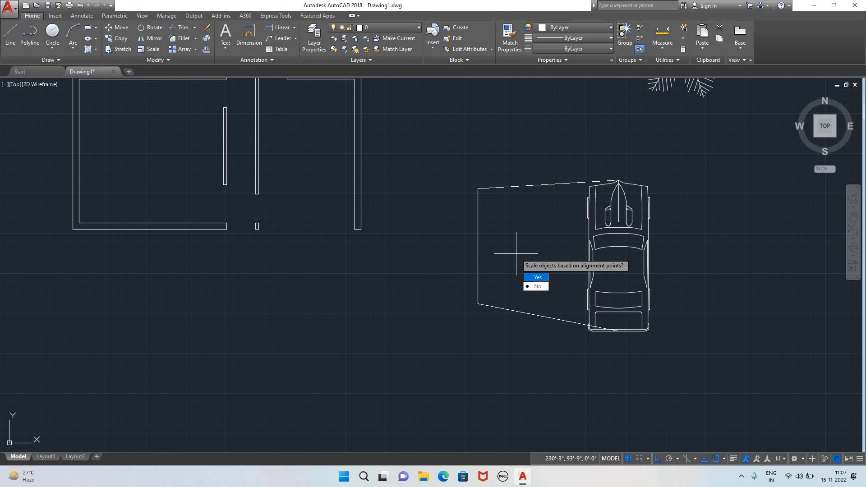
key(Return)
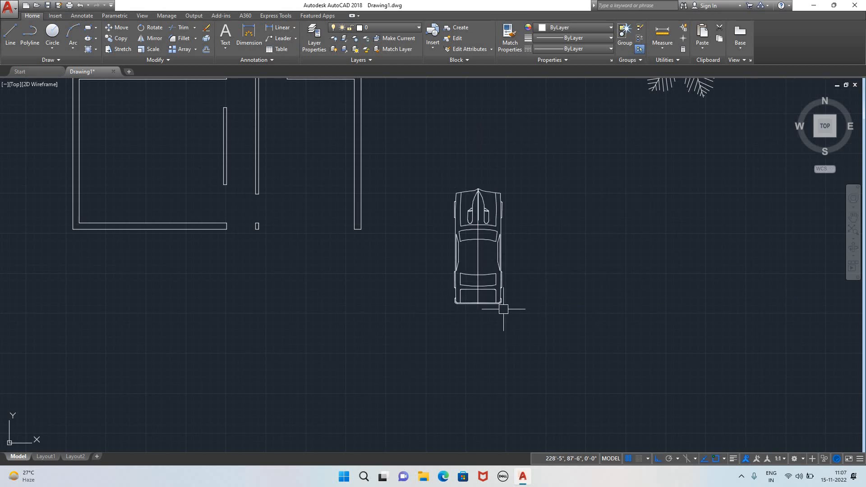
click(479, 261)
key(Delete)
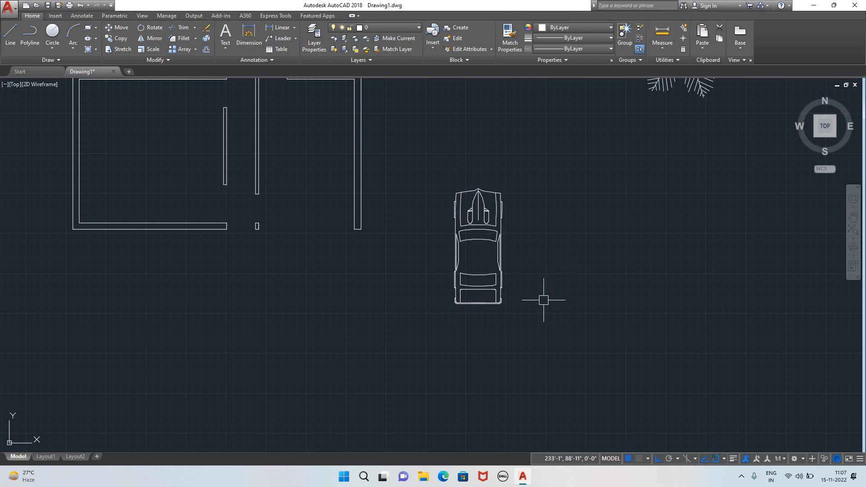
- Move the sports car with Ortho off into the parking bay below the small bathrooms, beside the outer wall
scroll(548, 296, down, 5)
scroll(555, 289, up, 5)
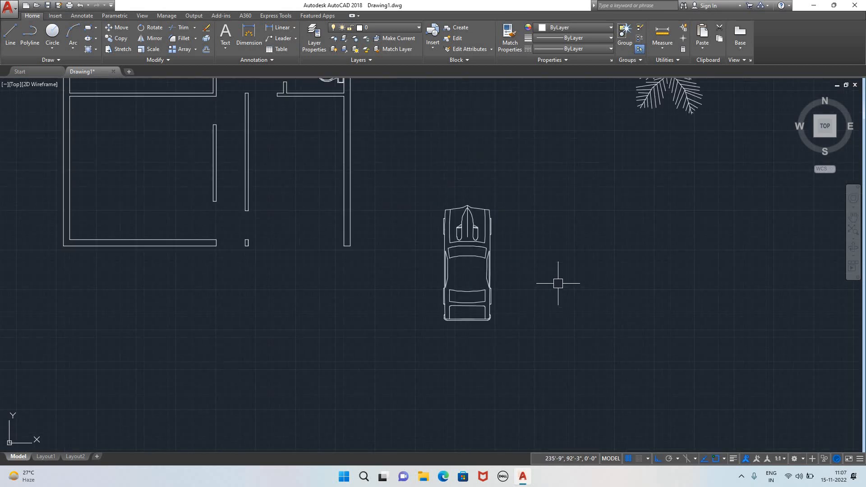
click(479, 294)
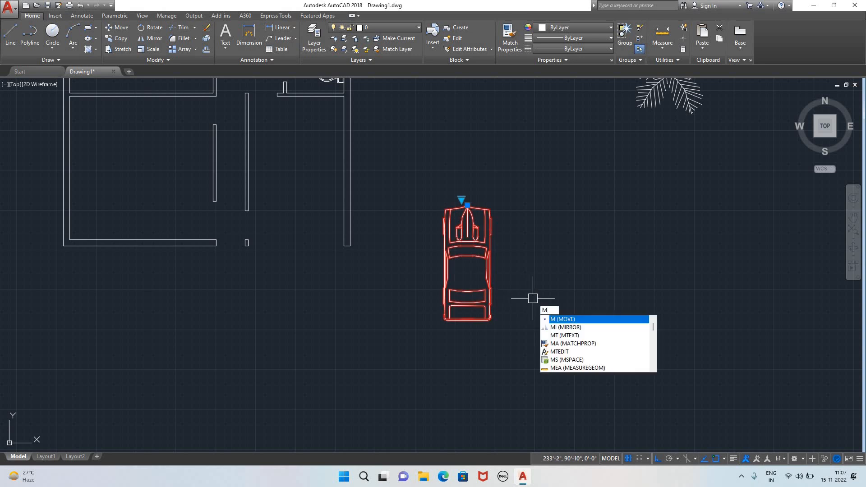
key(Return)
click(465, 291)
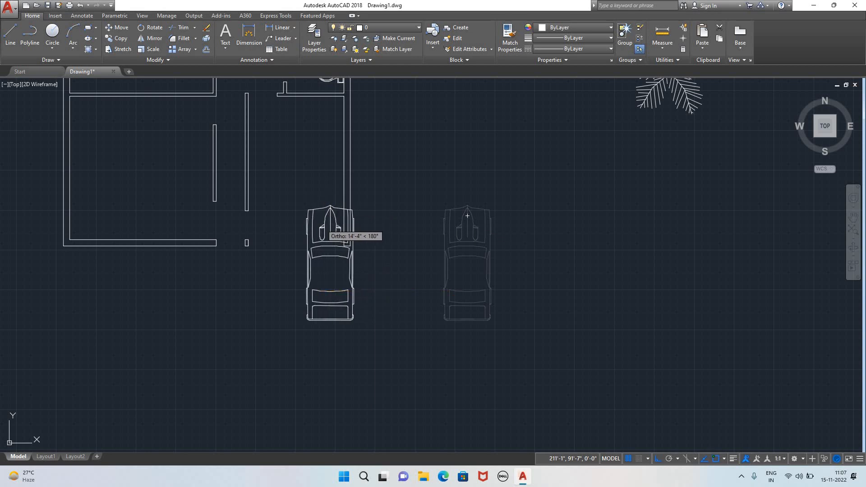
key(F8)
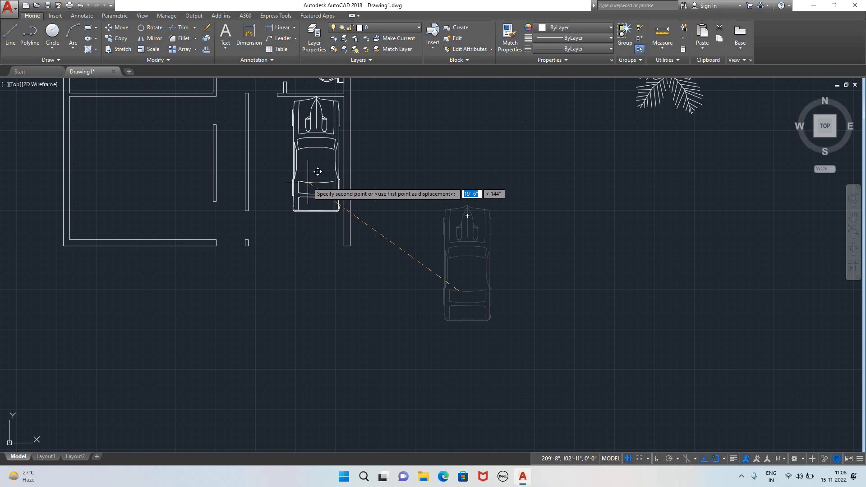
scroll(315, 174, up, 2)
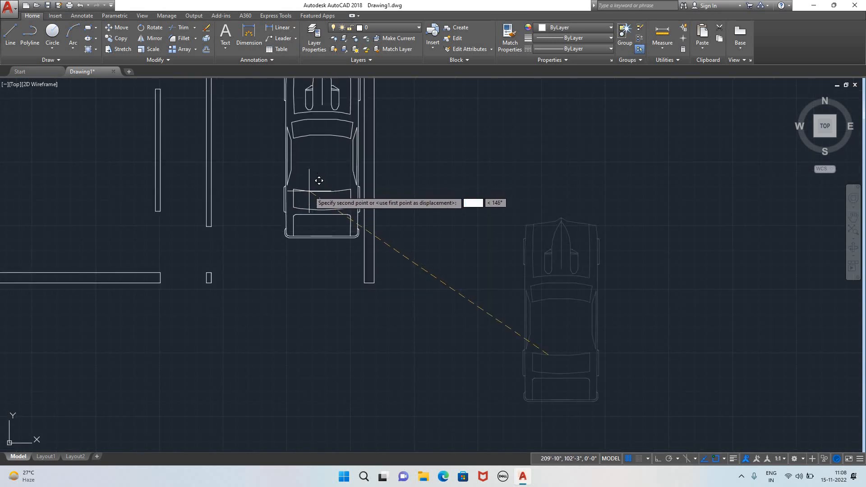
middle_drag(316, 180, 294, 305)
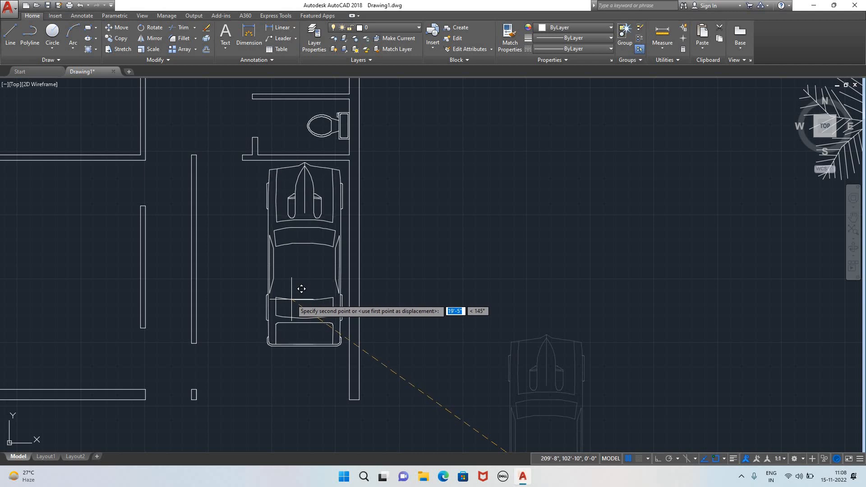
middle_drag(301, 294, 290, 310)
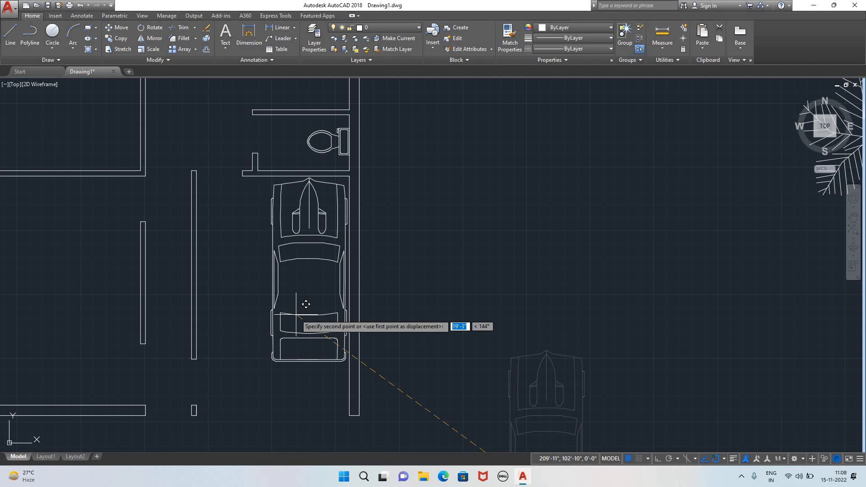
click(300, 303)
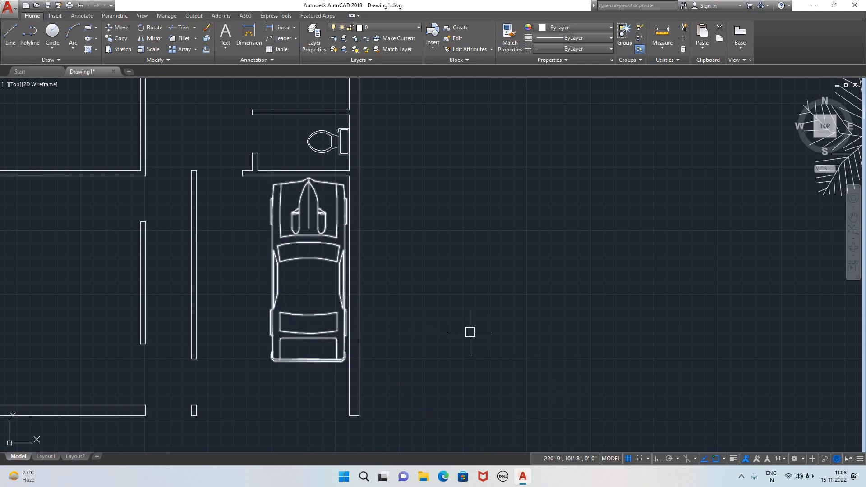
- Rotate the spare toilet outside the house by a quarter turn so its bowl points up
scroll(487, 335, down, 4)
scroll(524, 347, up, 4)
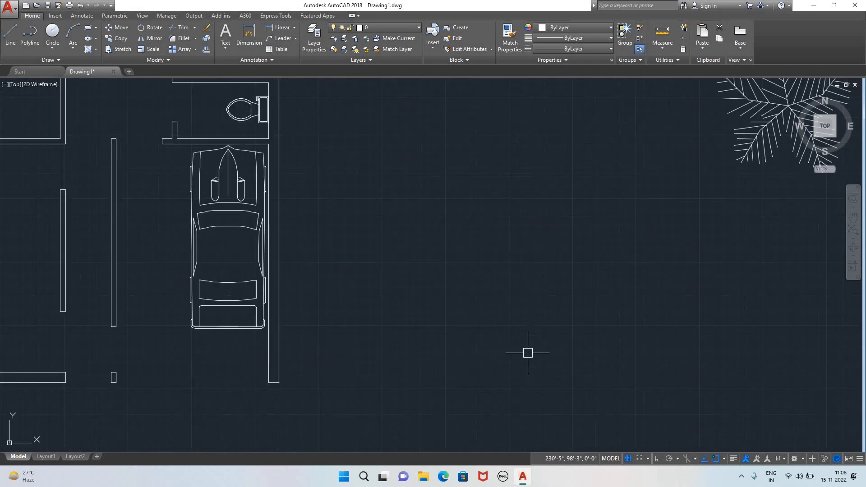
scroll(448, 313, down, 2)
scroll(448, 313, down, 2)
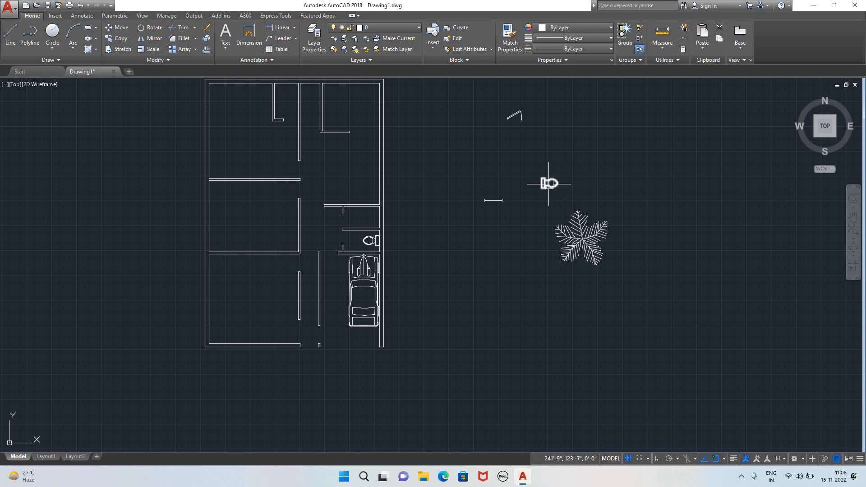
click(151, 27)
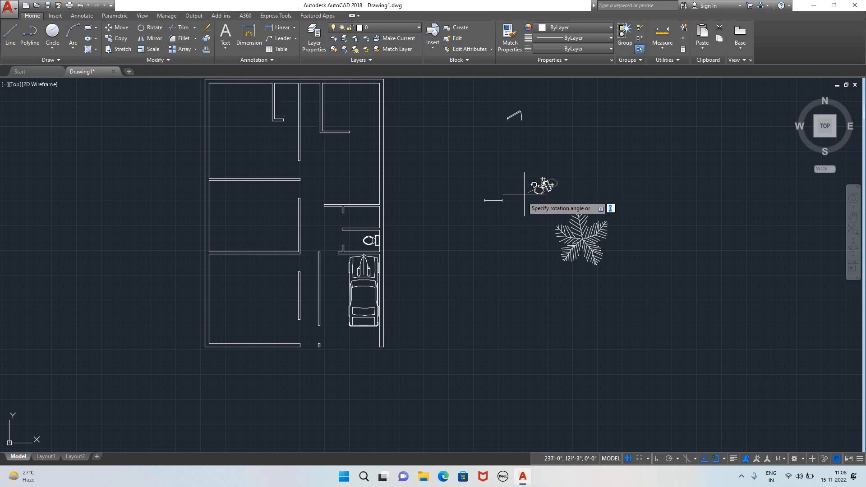
click(542, 179)
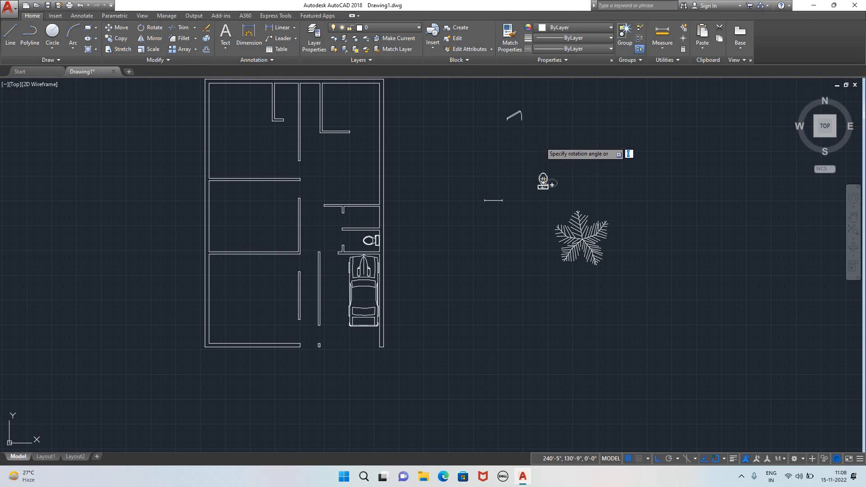
click(547, 136)
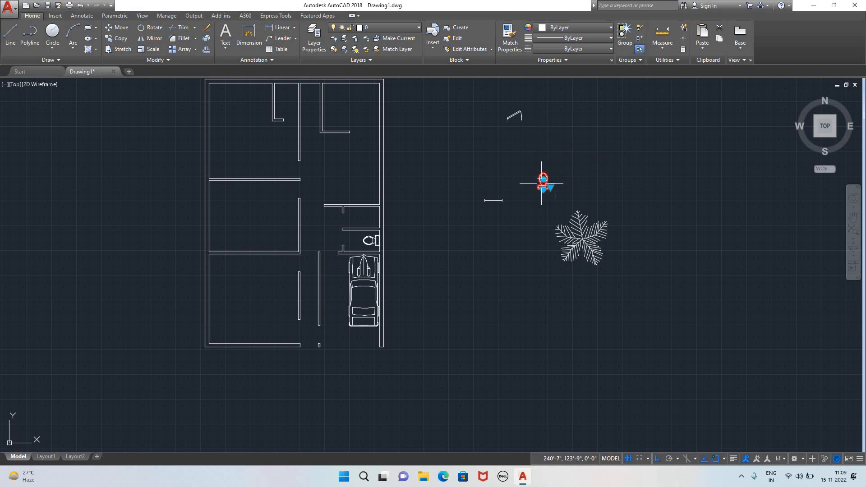
- Move the spare toilet with Ortho off into the narrow bathroom along the house's upper wall
text(M)
key(Return)
click(543, 185)
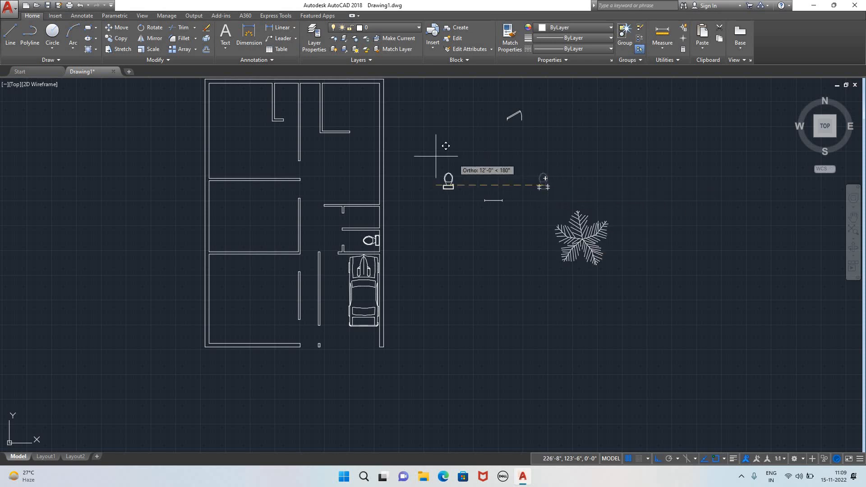
key(F8)
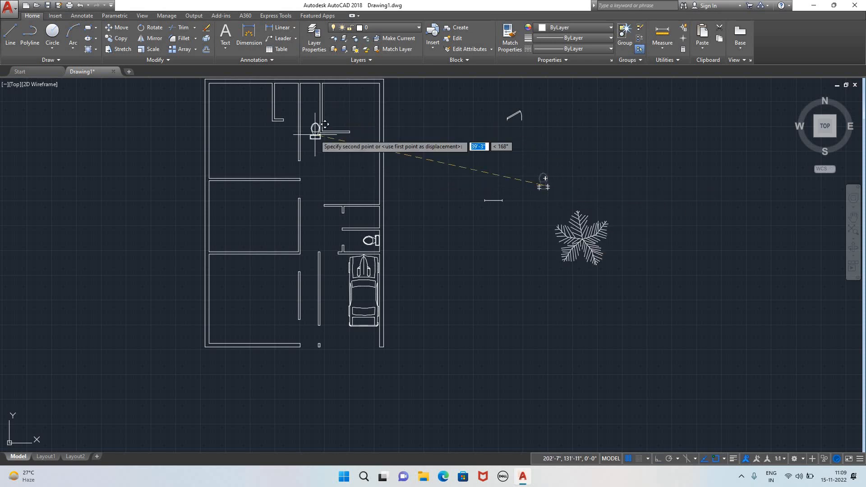
scroll(315, 134, down, 4)
middle_drag(302, 129, 303, 271)
scroll(303, 263, up, 5)
scroll(303, 251, down, 2)
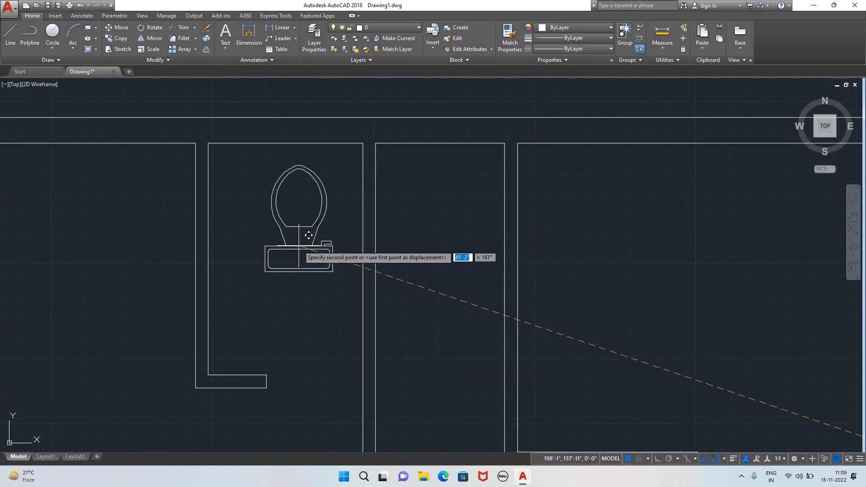
click(283, 249)
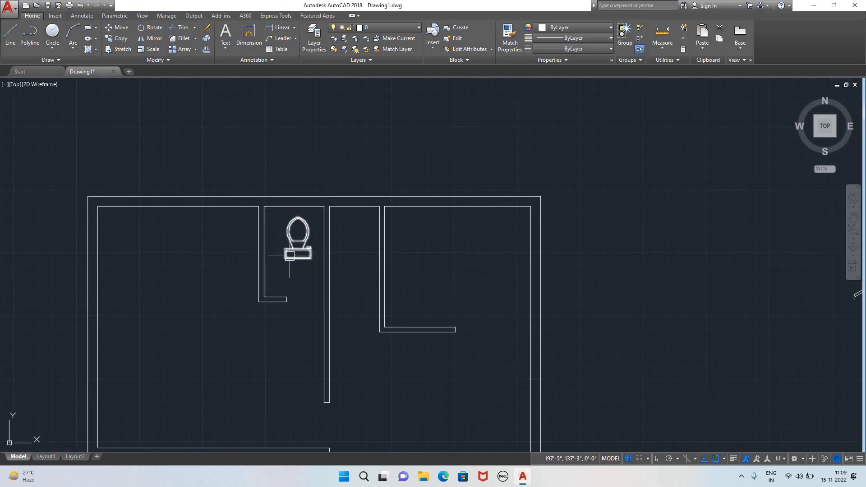
- Rotate the toilet in the upper bathroom by a half turn so its tank faces the upper wall
click(291, 255)
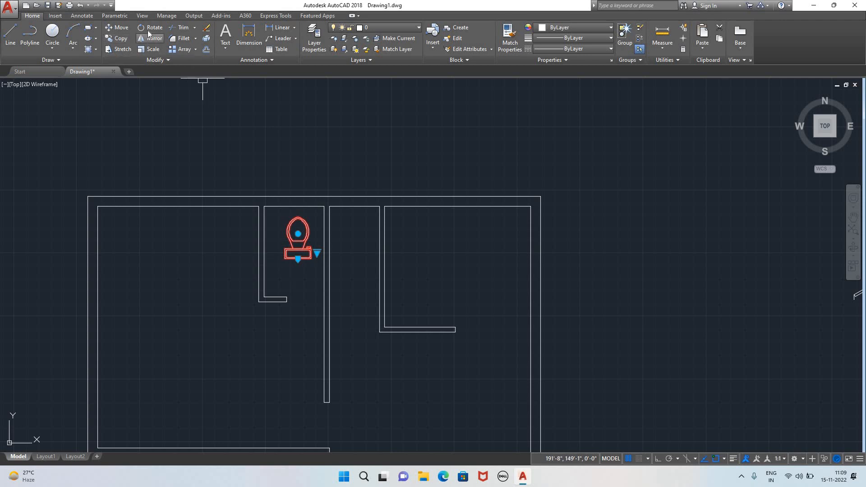
click(150, 27)
click(298, 254)
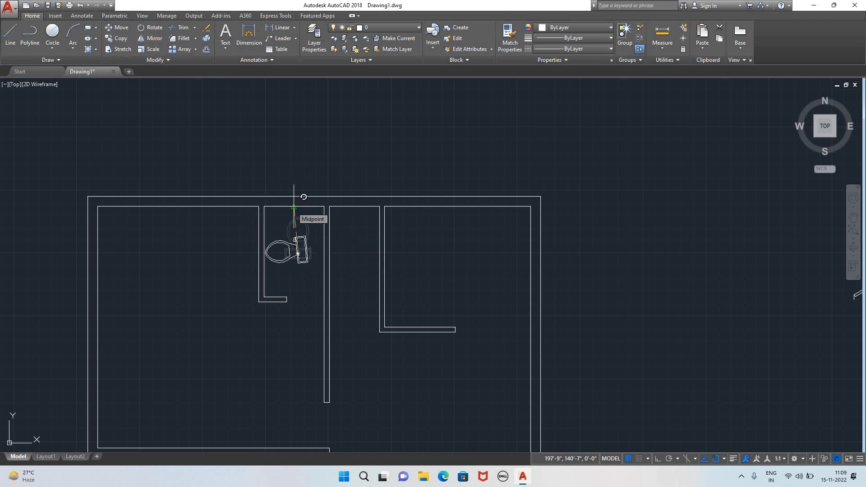
click(324, 234)
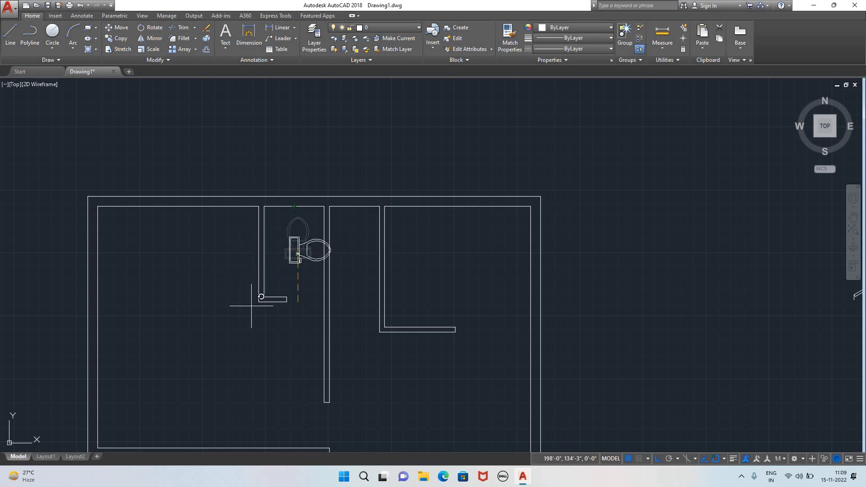
- Move the toilet by its tank's upper-left corner onto the bathroom's upper wall line, roughly centred between the side walls
click(291, 249)
text(M)
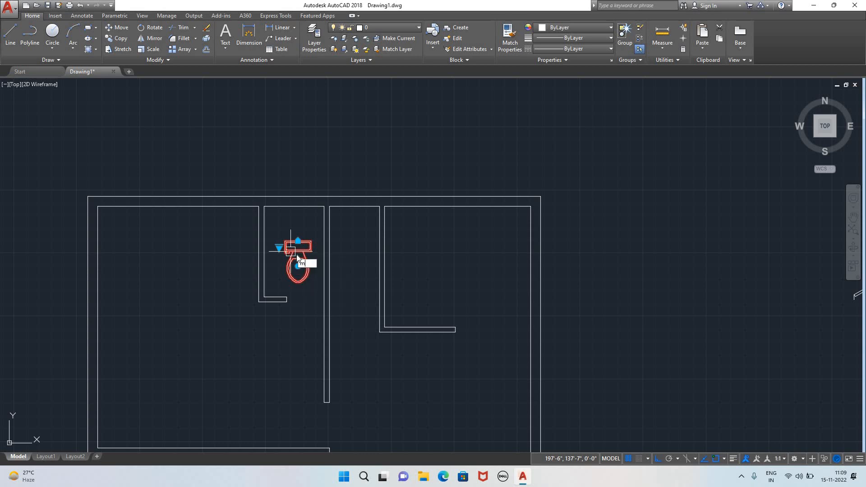
key(Return)
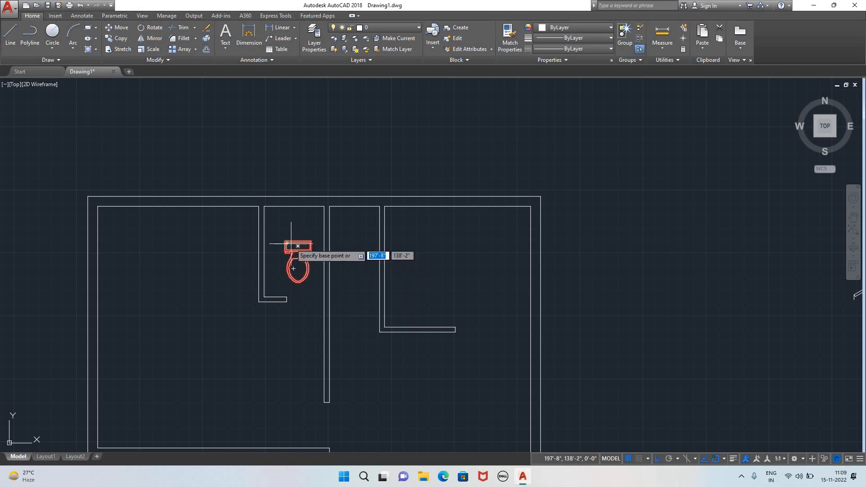
scroll(284, 235, up, 5)
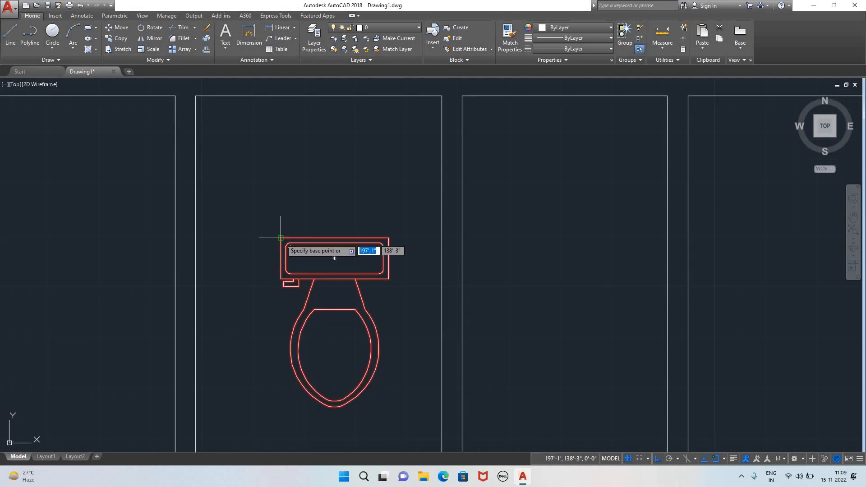
click(285, 235)
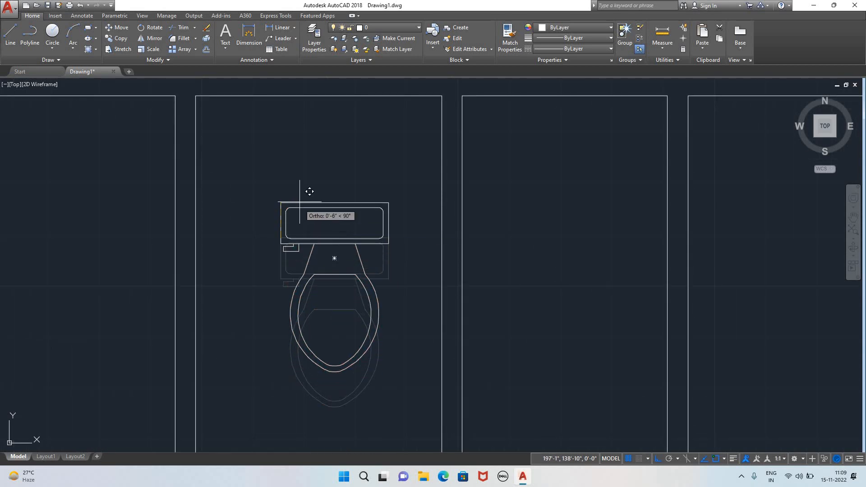
click(294, 97)
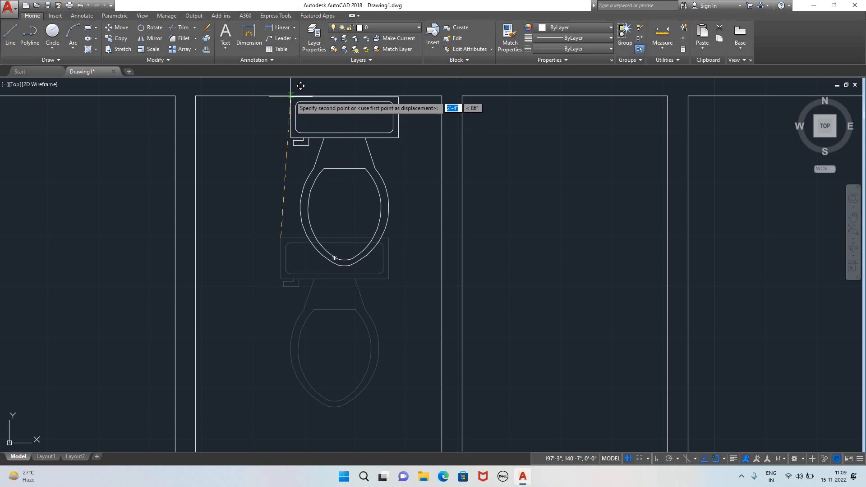
scroll(301, 85, up, 5)
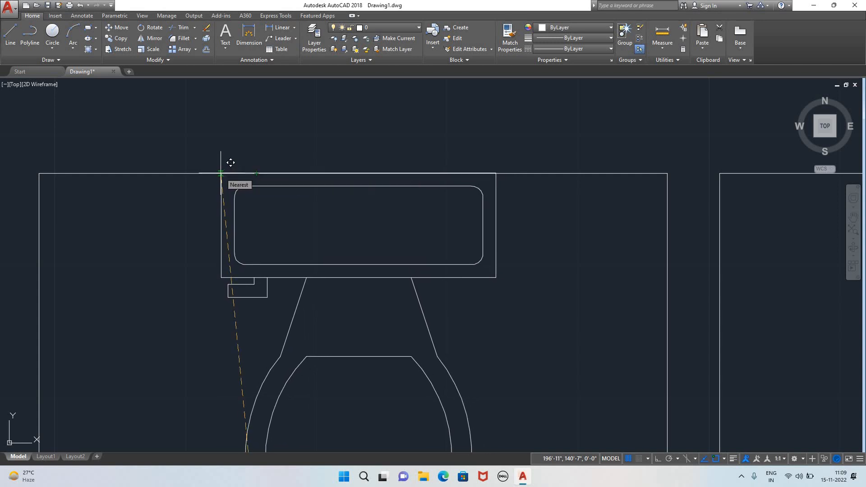
click(221, 173)
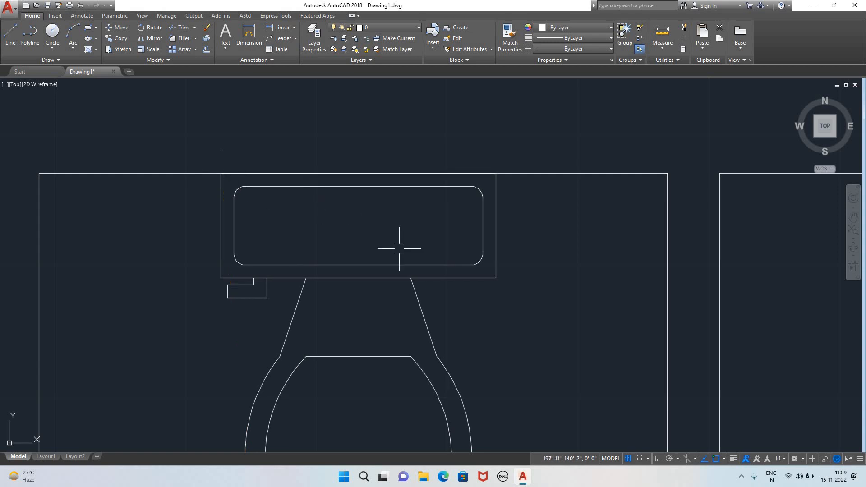
- Delete the plant block in the empty space beside the house
scroll(397, 247, down, 8)
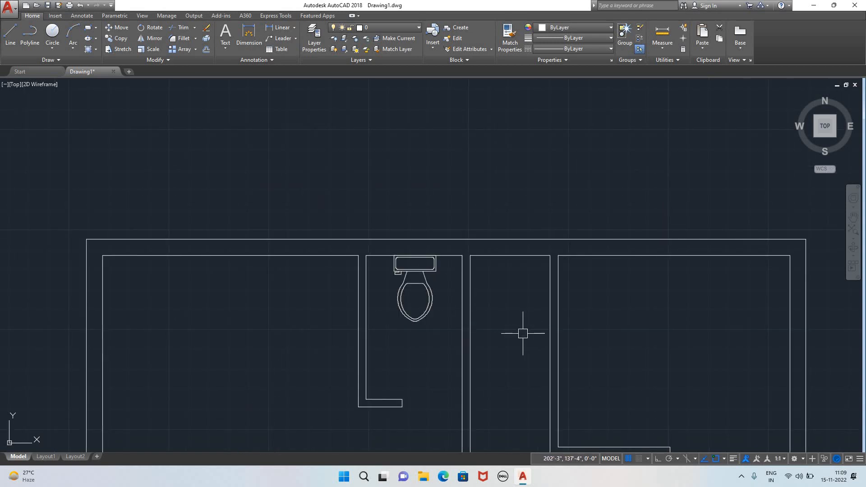
scroll(649, 342, down, 4)
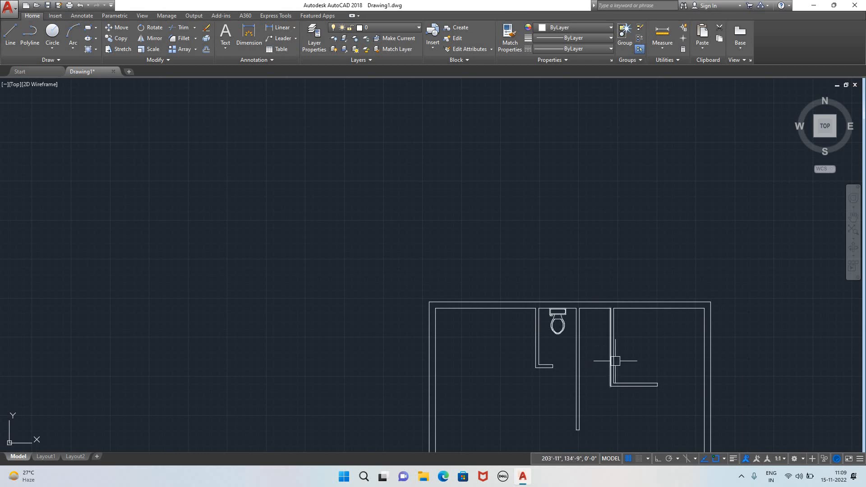
scroll(616, 360, up, 2)
middle_drag(661, 353, 580, 260)
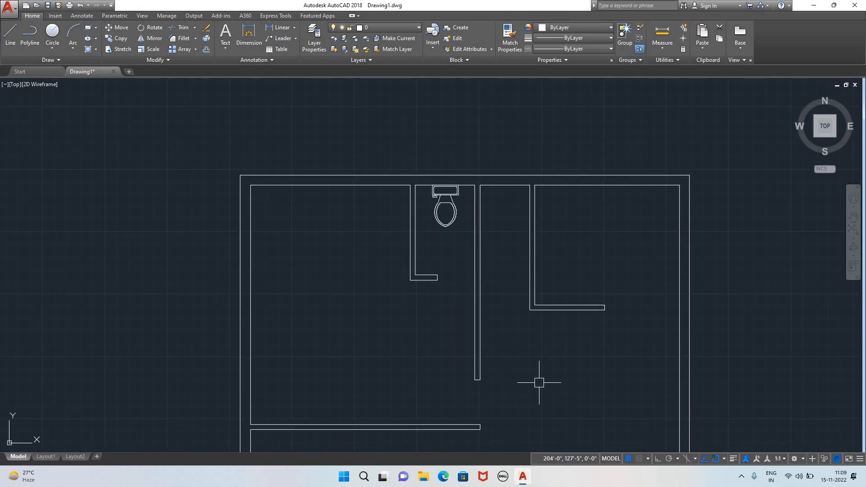
scroll(539, 383, down, 5)
middle_drag(559, 394, 404, 252)
scroll(499, 276, up, 2)
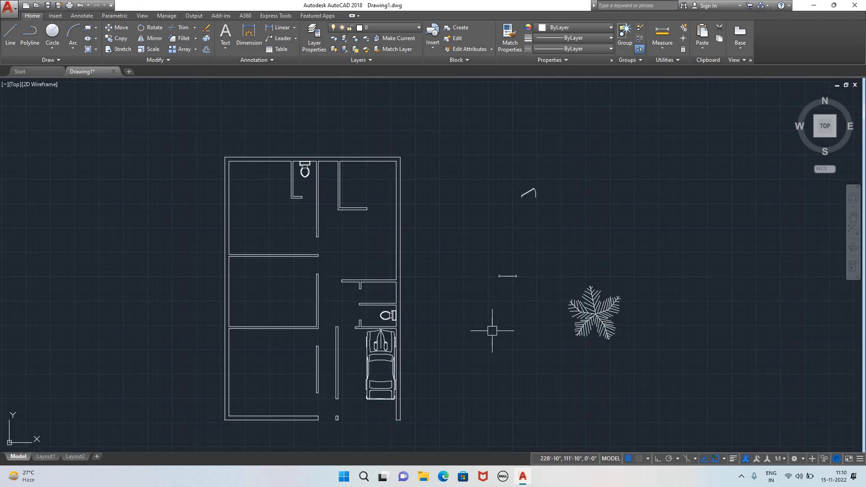
click(593, 306)
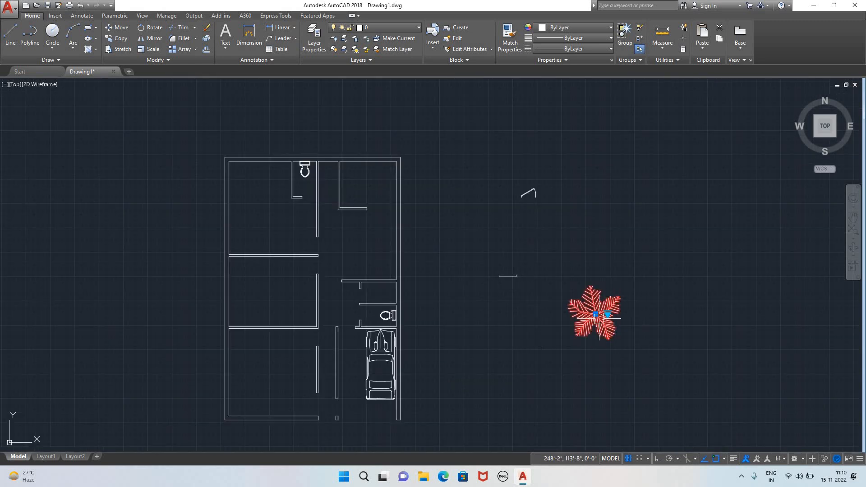
key(Delete)
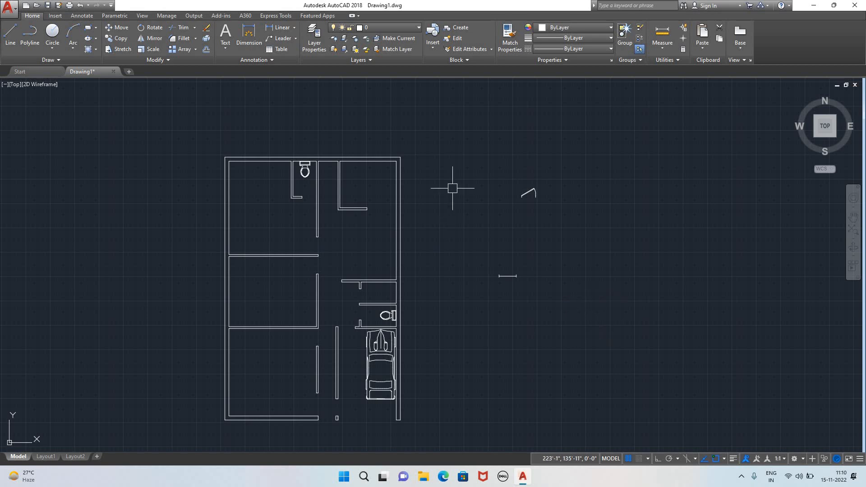
- Set the opening angle of the door block outside the house to Open 90º
scroll(539, 185, up, 5)
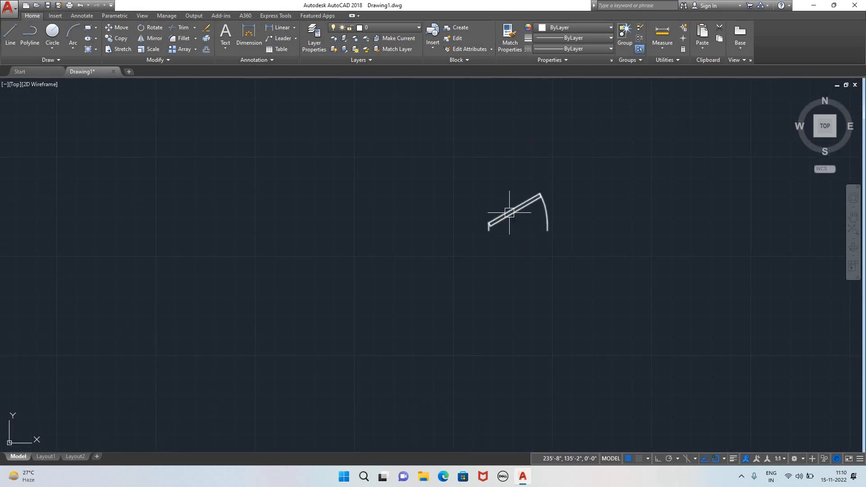
click(510, 212)
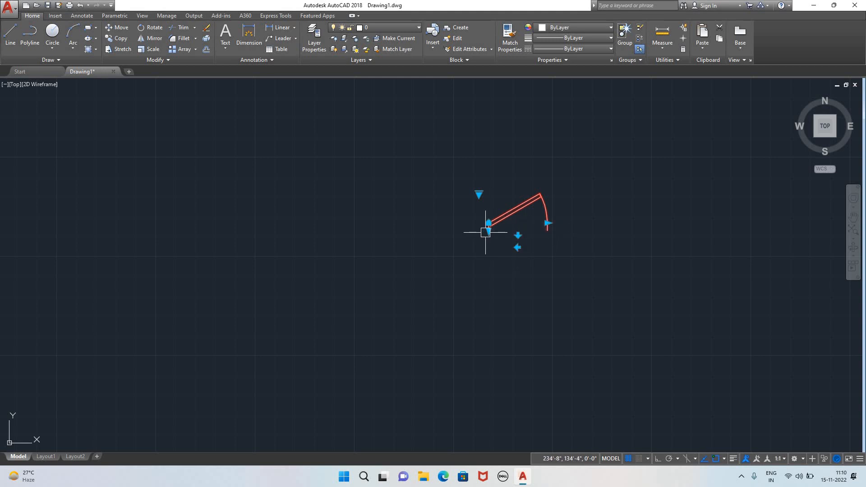
click(476, 214)
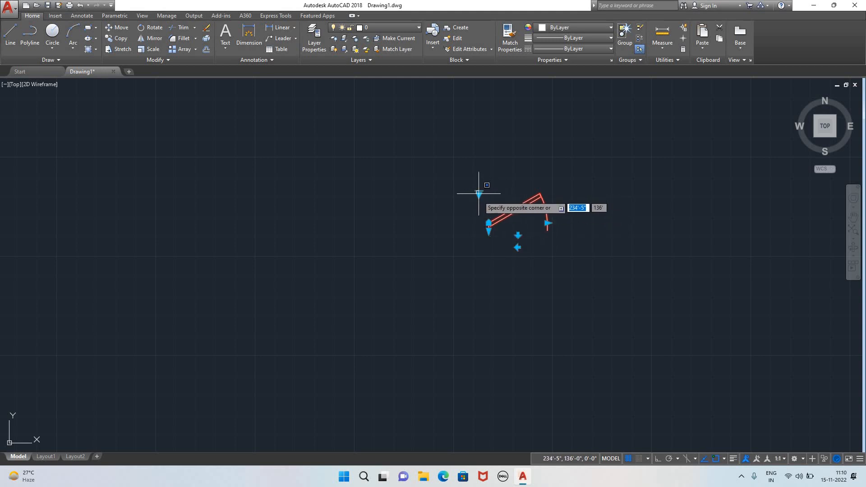
click(482, 198)
click(478, 193)
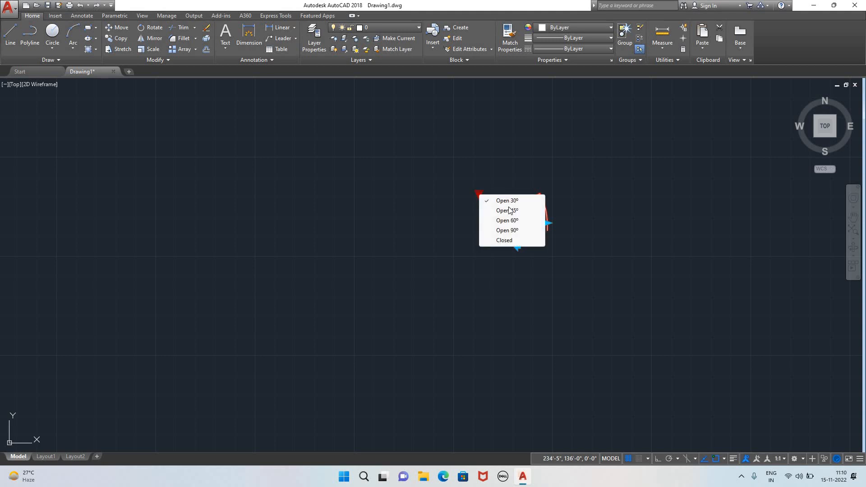
click(507, 230)
click(493, 263)
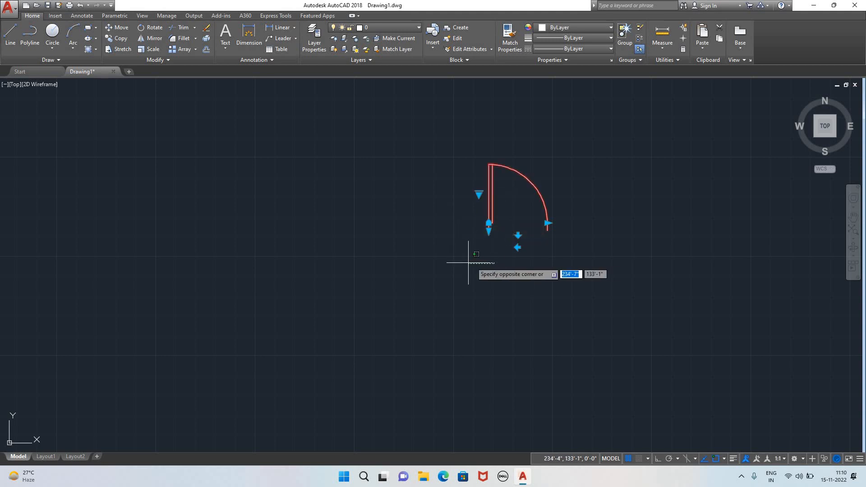
click(469, 272)
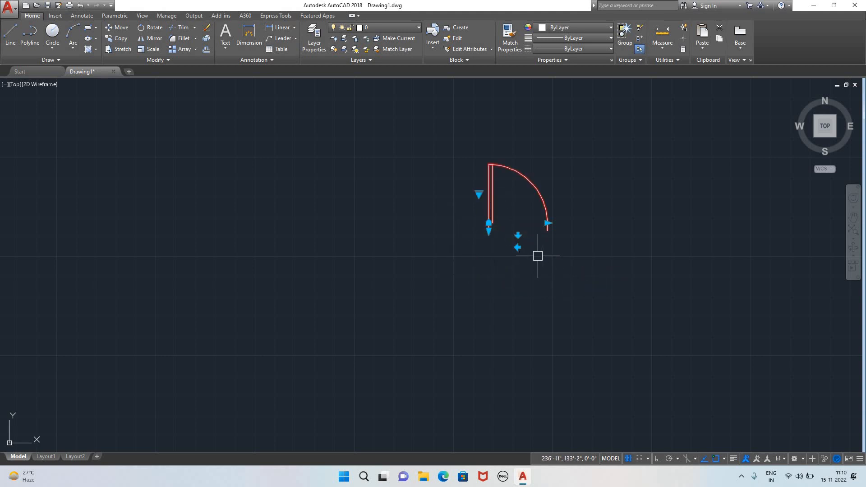
- Copy the door block from outside the house, placing two copies in the upper-left room and one in the middle-left room
scroll(468, 291, down, 6)
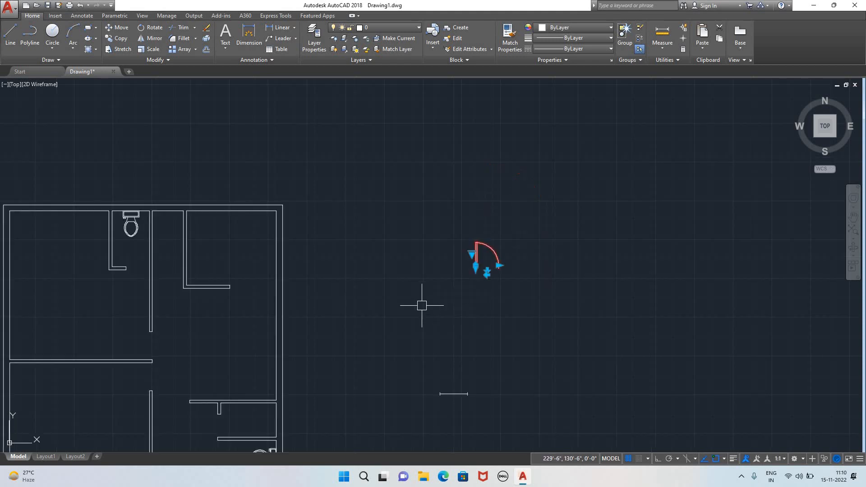
scroll(459, 299, up, 8)
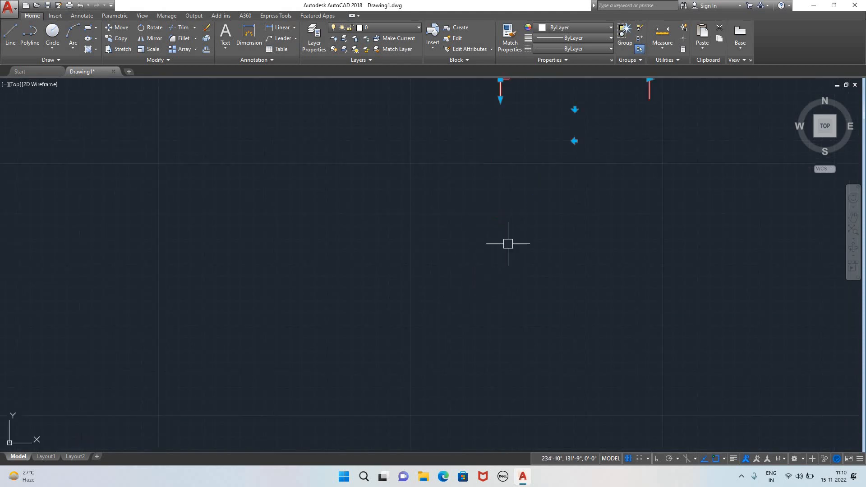
scroll(506, 242, down, 4)
middle_drag(519, 274, 510, 333)
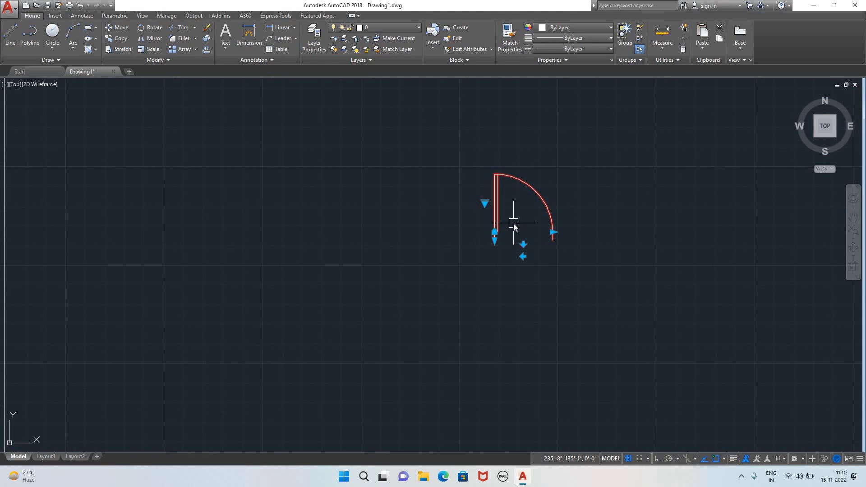
text(o)
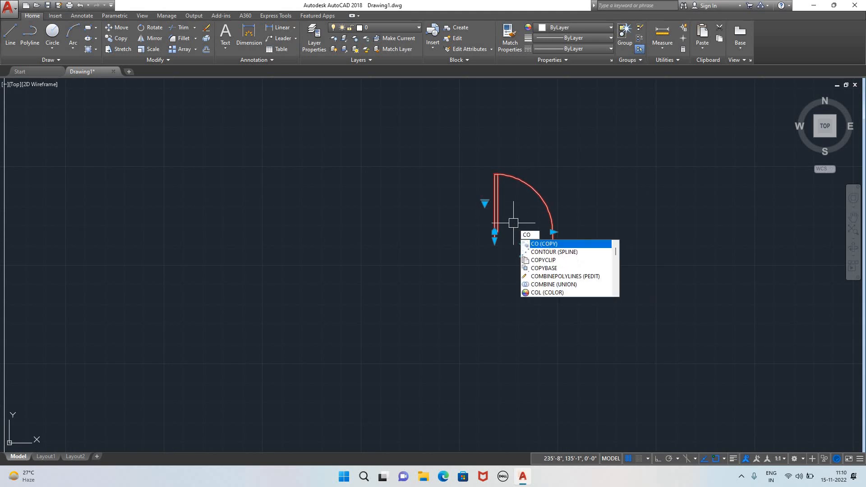
key(Return)
click(496, 208)
scroll(308, 279, down, 5)
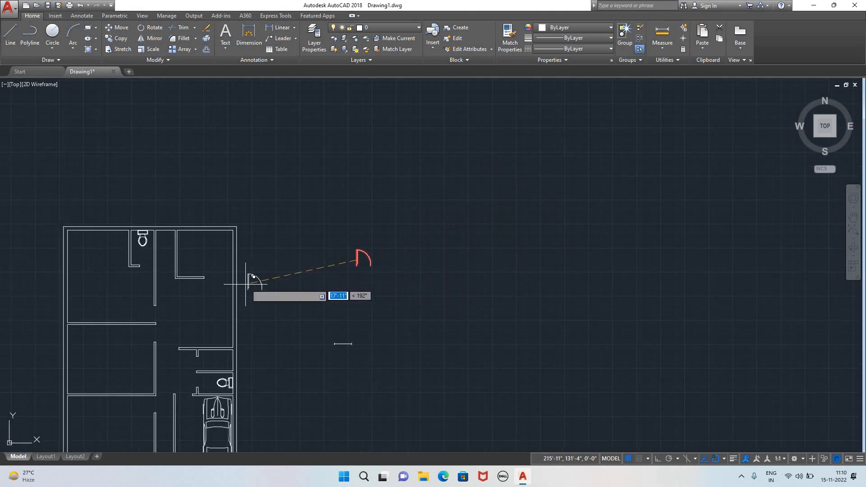
scroll(246, 284, down, 2)
scroll(152, 285, up, 2)
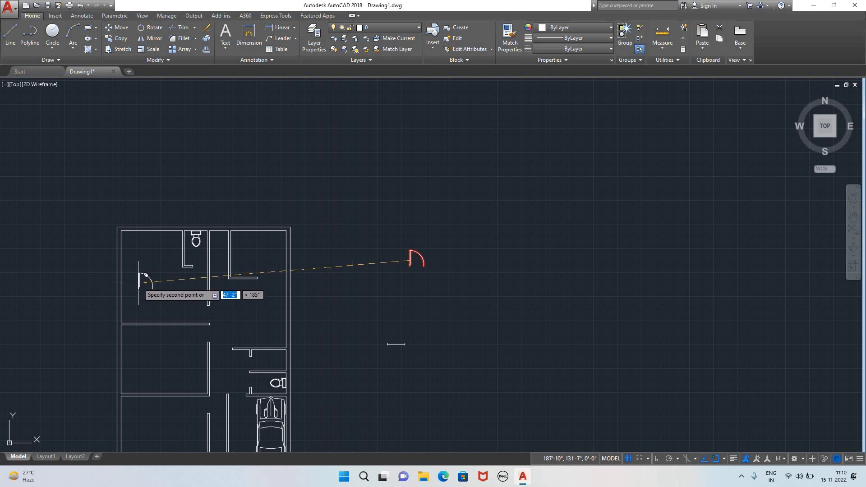
click(138, 283)
click(172, 297)
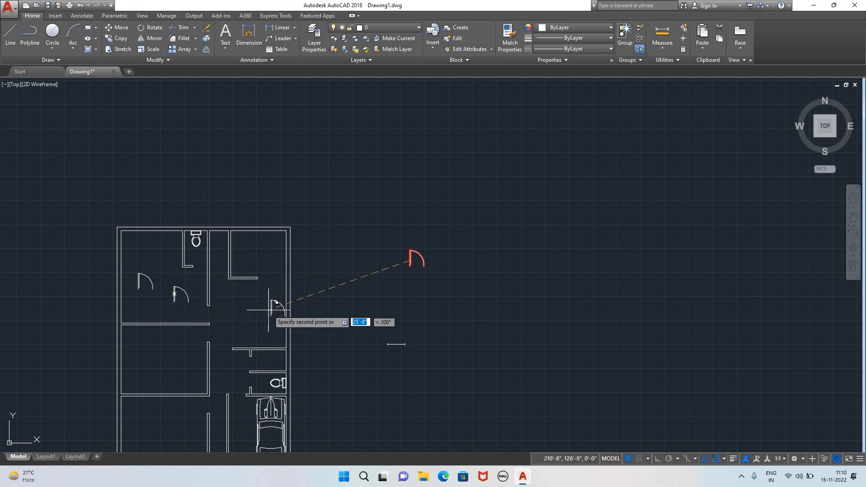
click(172, 343)
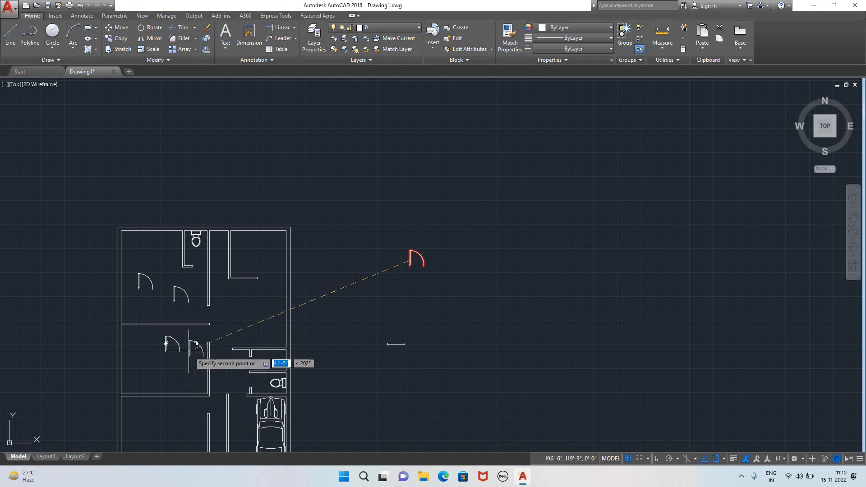
- Place three more door copies in the lower-left room and one outside beside the house's right wall
scroll(170, 407, down, 3)
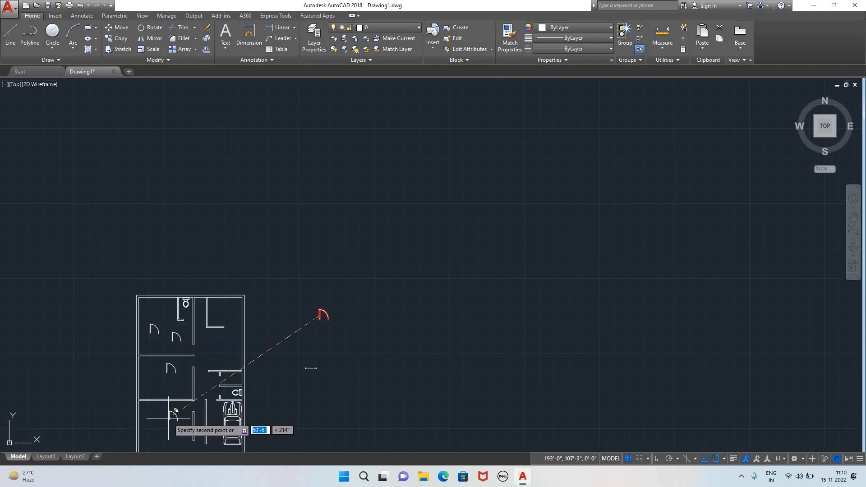
middle_drag(176, 410, 204, 269)
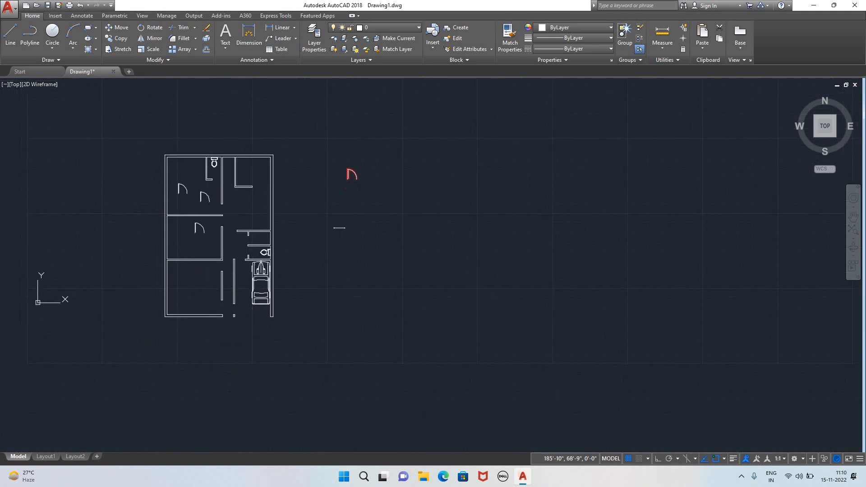
click(193, 277)
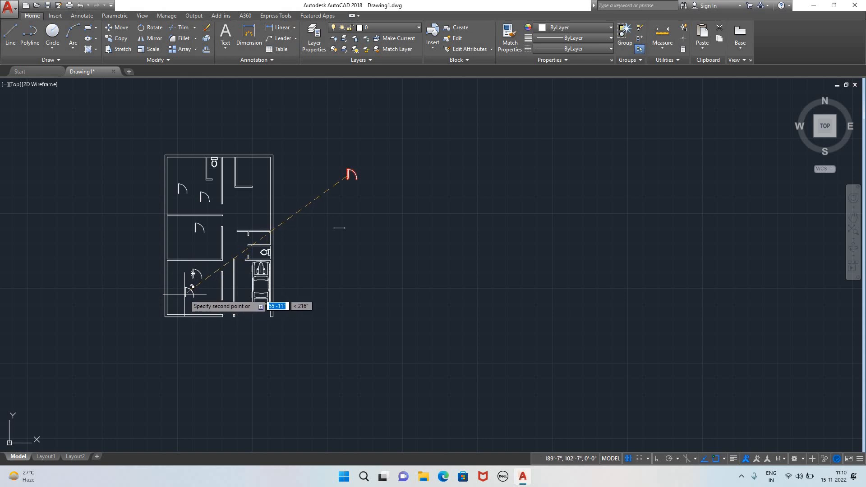
click(347, 178)
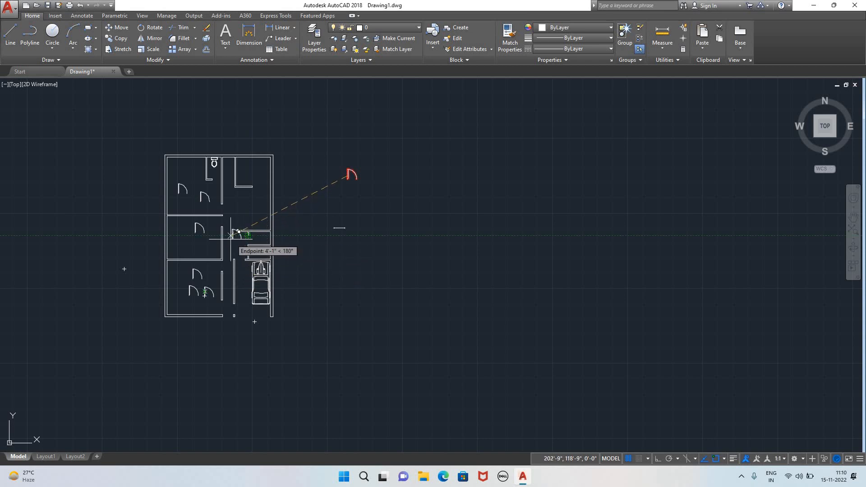
click(307, 247)
key(Escape)
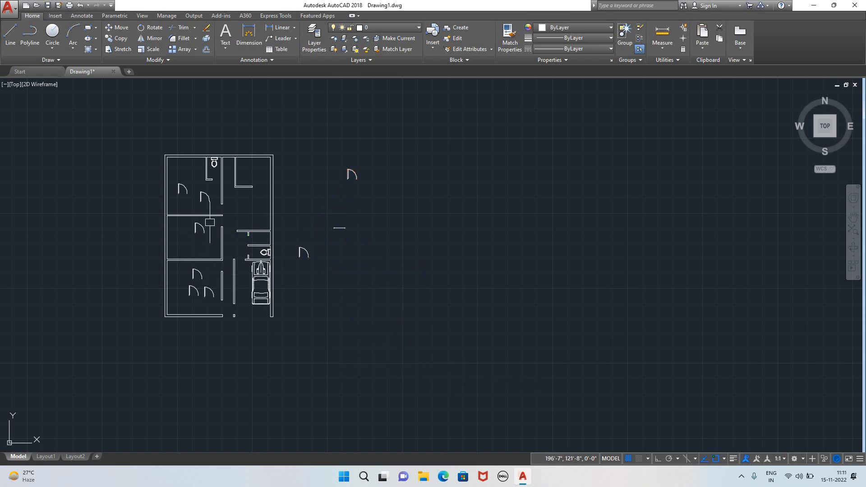
- Draw a vertical line across the upper-left room's door opening, from the wall end's midpoint down to the horizontal dividing wall
scroll(201, 207, up, 6)
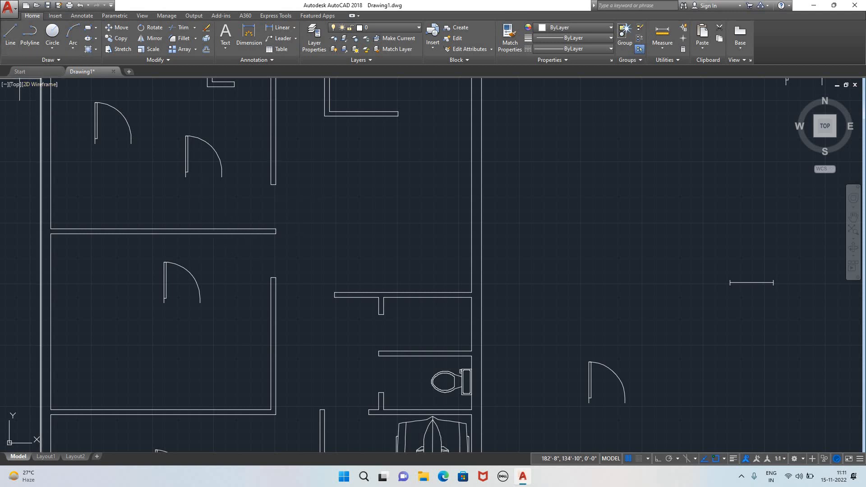
click(11, 35)
scroll(273, 187, up, 8)
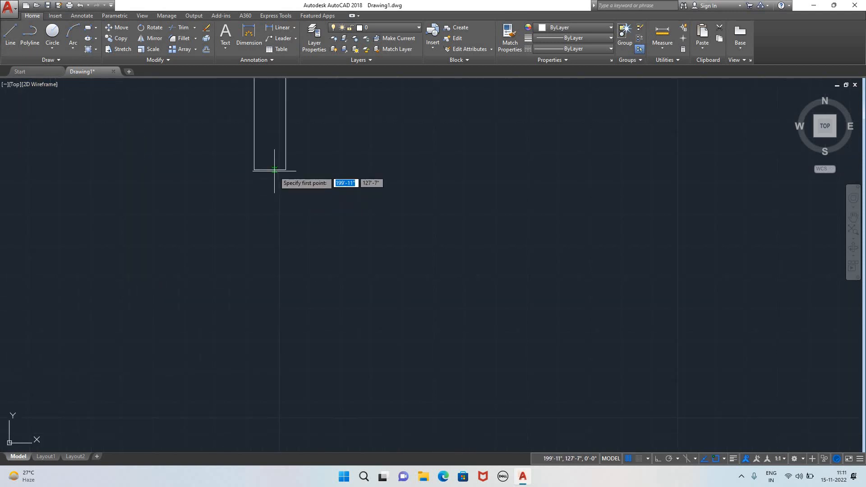
click(271, 170)
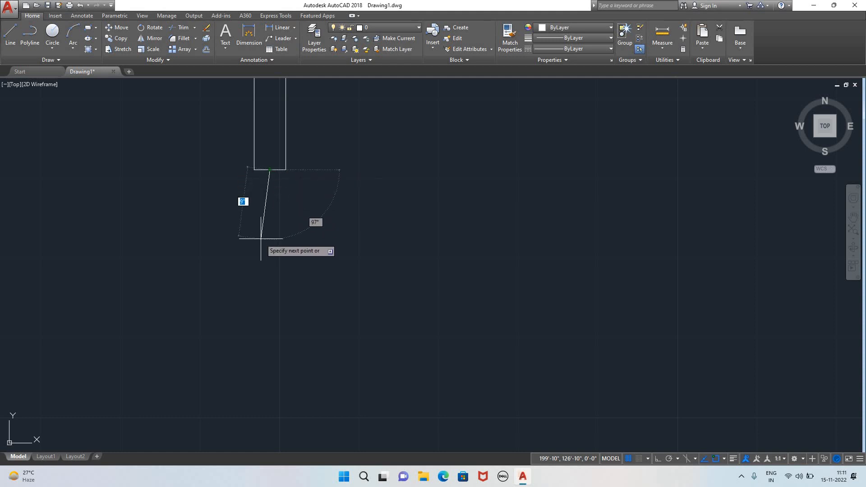
scroll(270, 301, down, 6)
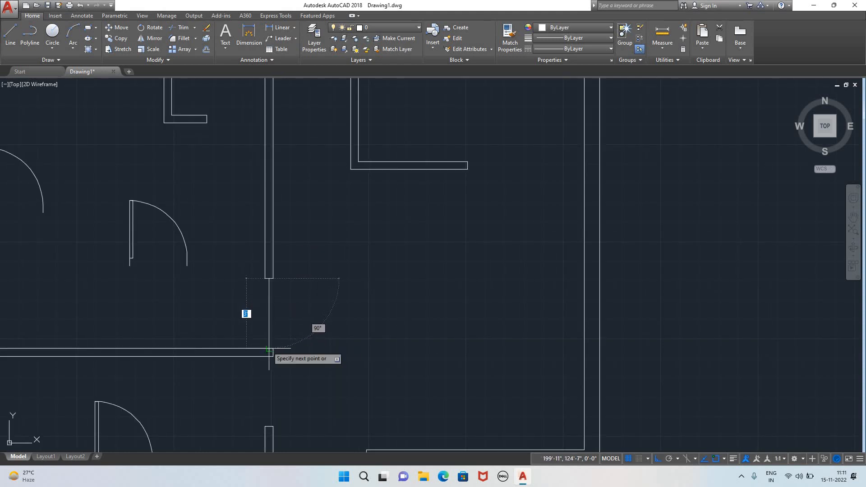
scroll(270, 353, up, 4)
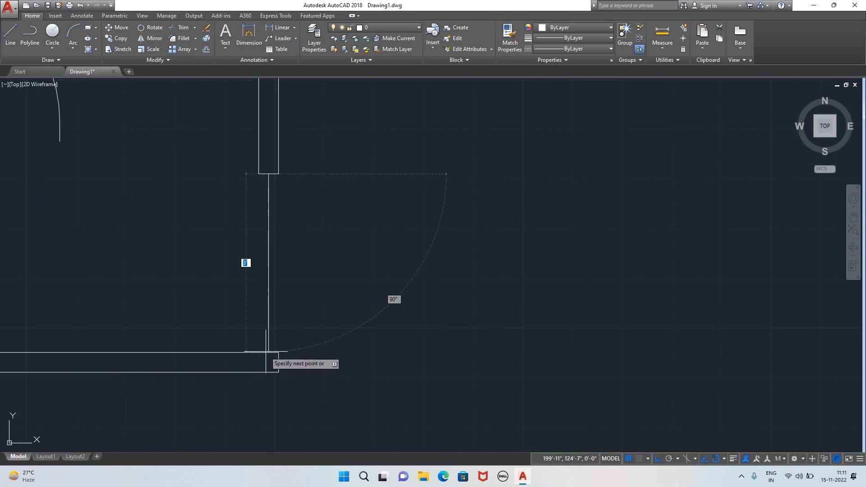
click(269, 353)
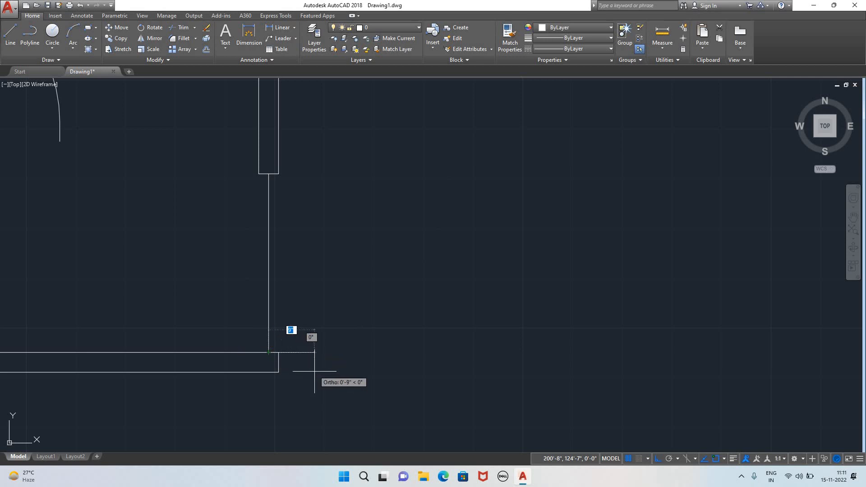
key(Return)
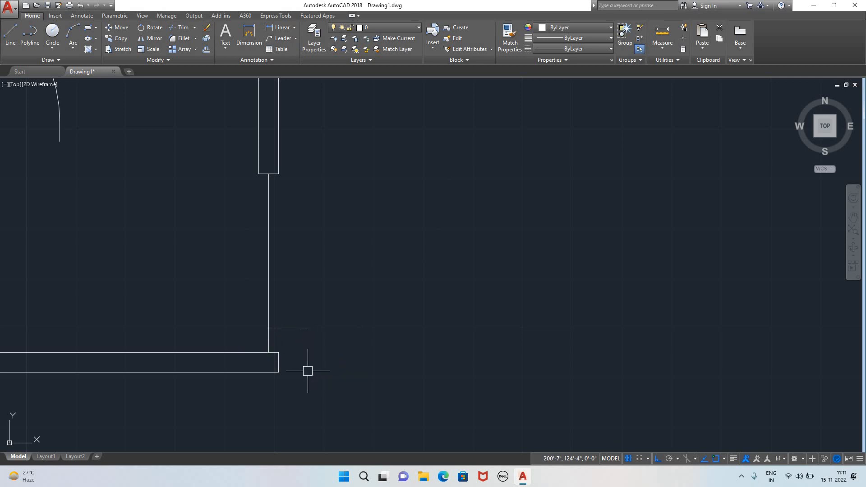
- Draw a vertical centre line across the middle-left room's door opening, between the dividing wall's lower face and the wall end below
scroll(306, 374, down, 5)
scroll(306, 378, down, 2)
middle_drag(310, 393, 299, 363)
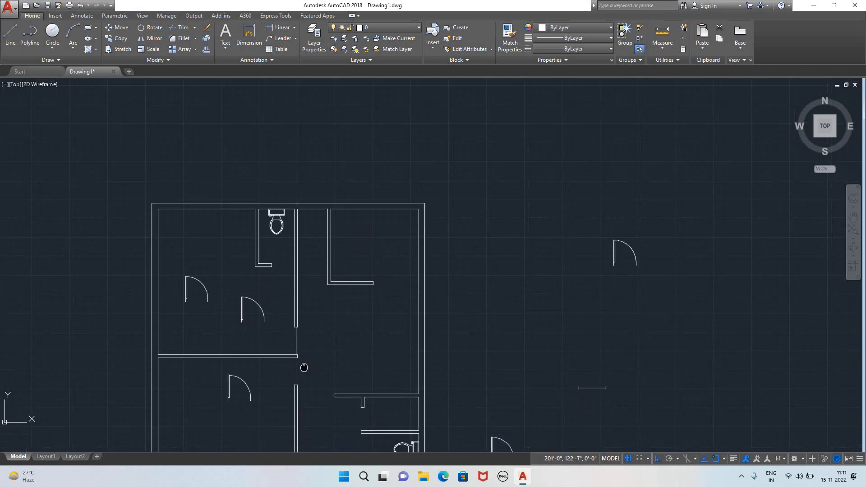
scroll(299, 363, up, 7)
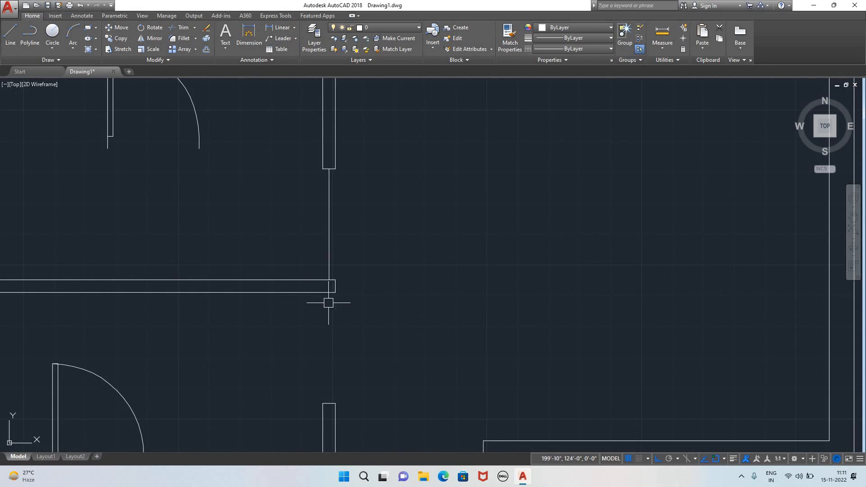
key(Return)
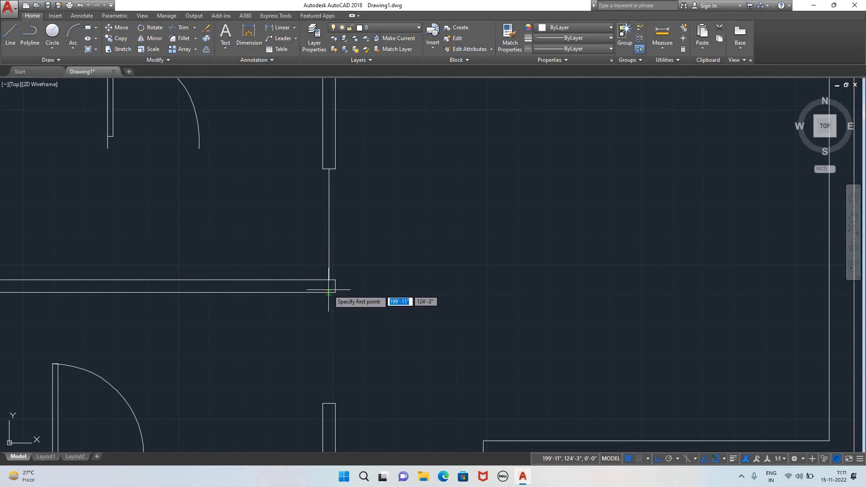
click(329, 292)
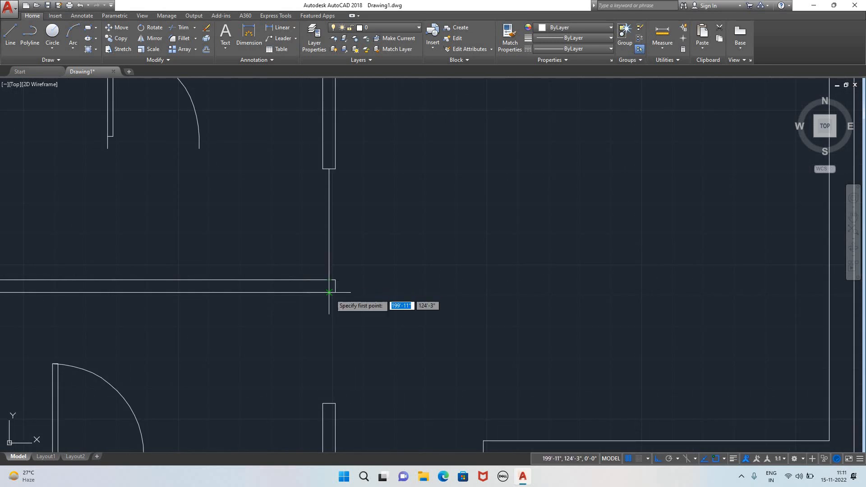
click(329, 404)
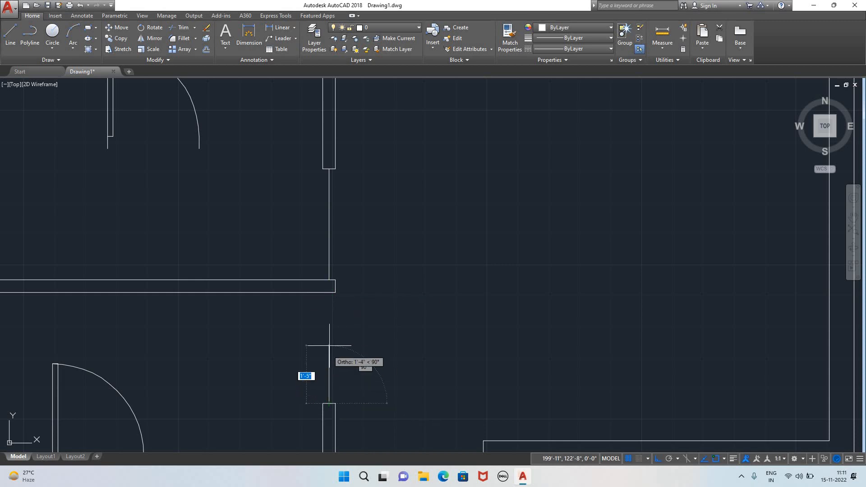
click(329, 292)
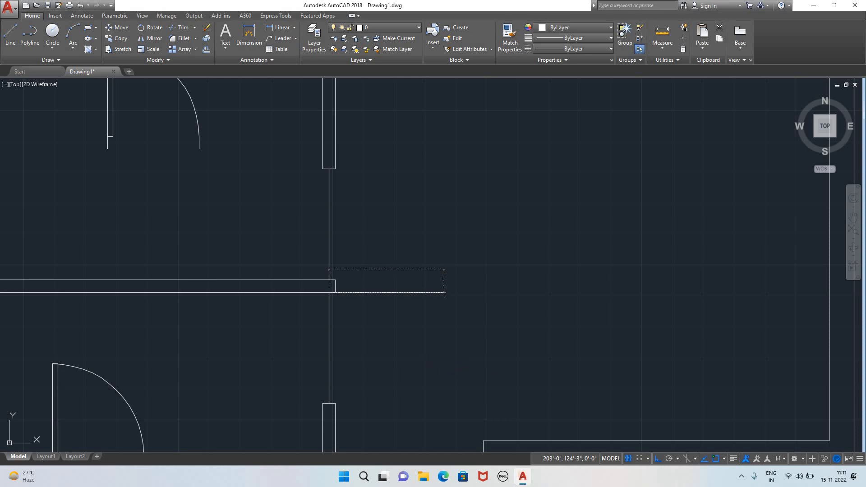
key(Escape)
- Draw a horizontal line across the opening above the car area, from the bathroom wall end's midpoint to the vertical passage wall
scroll(453, 357, down, 4)
middle_drag(446, 401, 383, 221)
scroll(396, 319, up, 4)
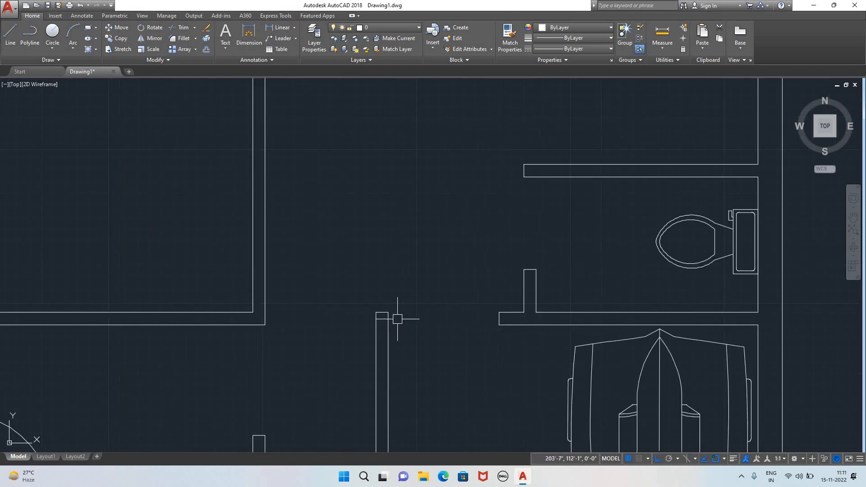
key(l)
key(Return)
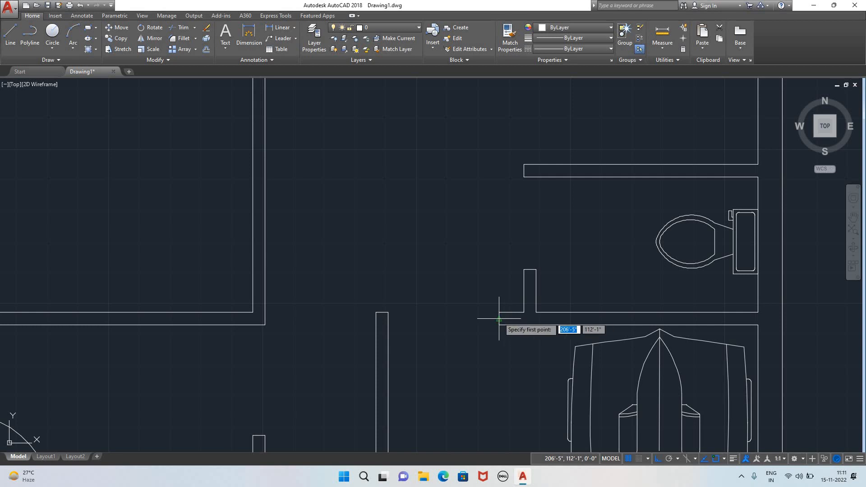
click(499, 318)
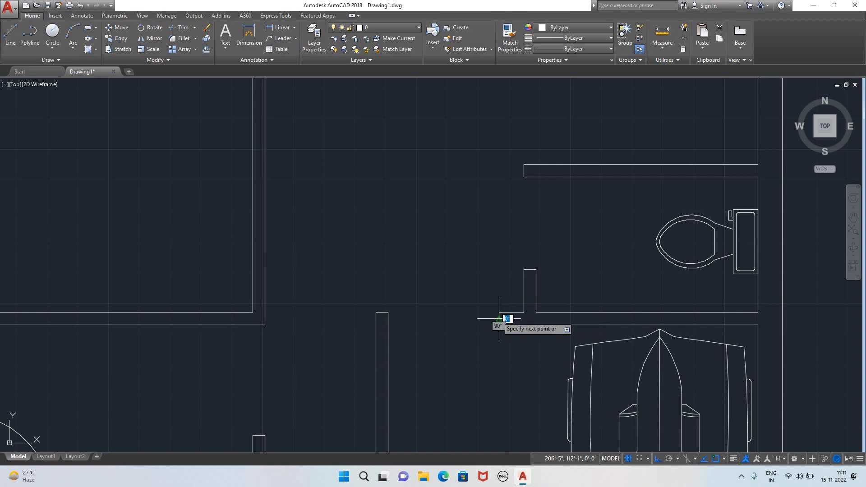
click(387, 319)
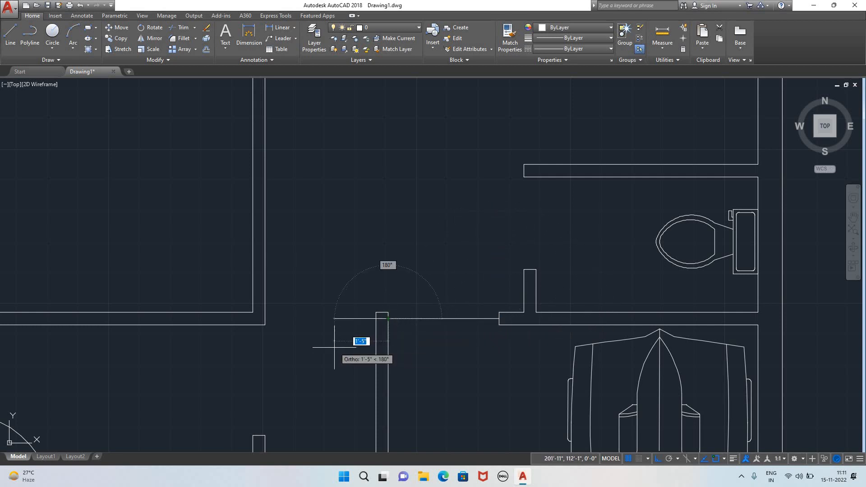
key(Escape)
- Draw a vertical line across the lower-left room's upper door opening, from the wall end's midpoint up to the dividing wall
scroll(298, 361, down, 6)
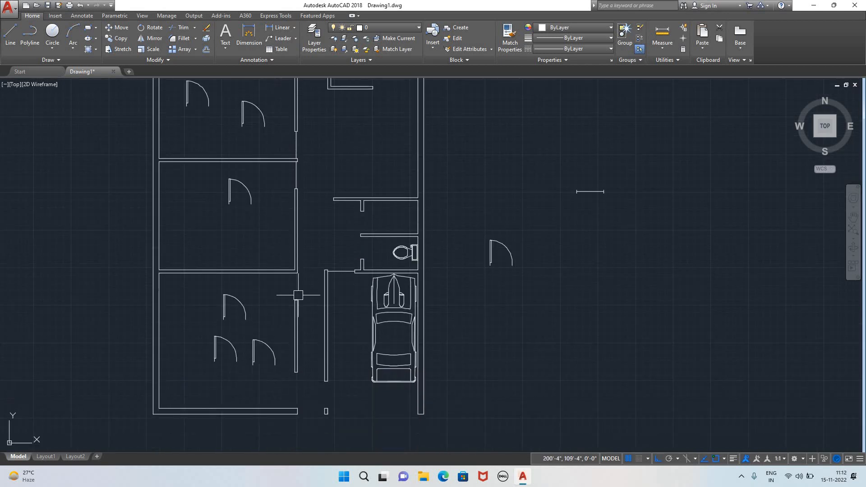
scroll(296, 293, up, 5)
key(l)
key(Return)
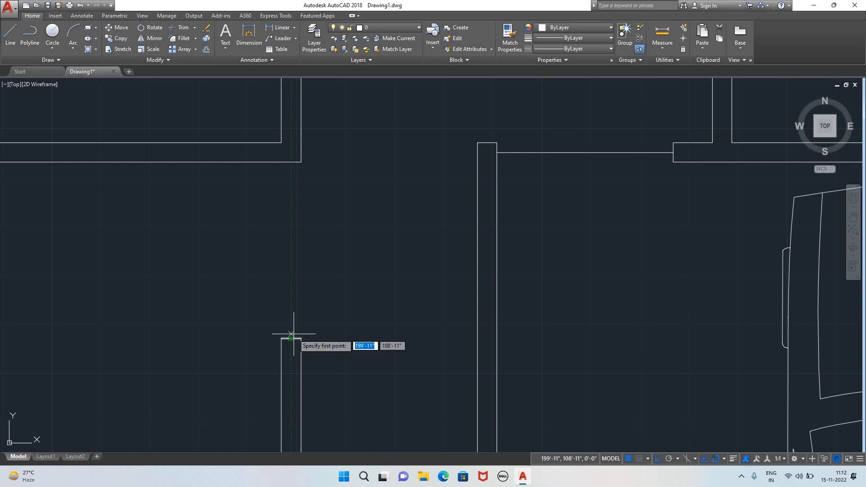
click(291, 338)
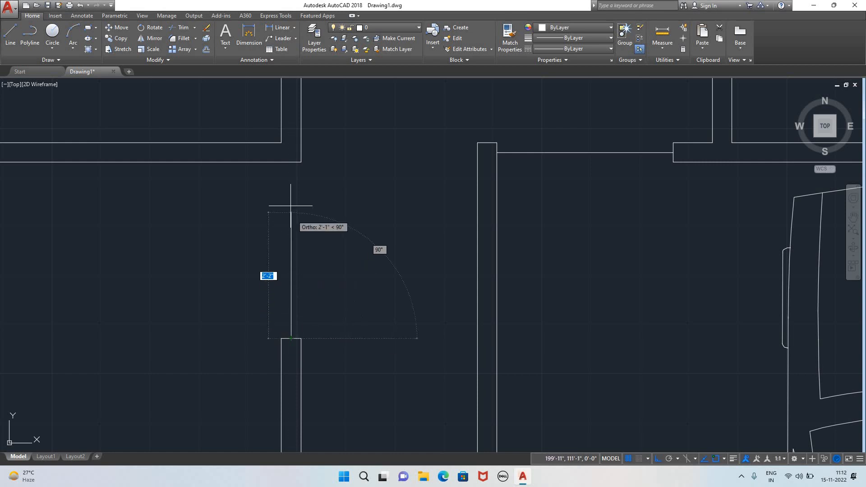
click(291, 162)
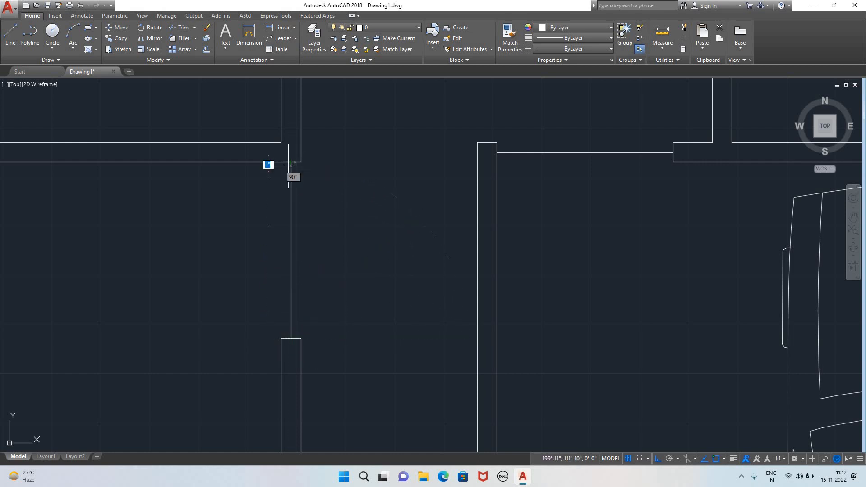
key(Escape)
scroll(317, 356, down, 6)
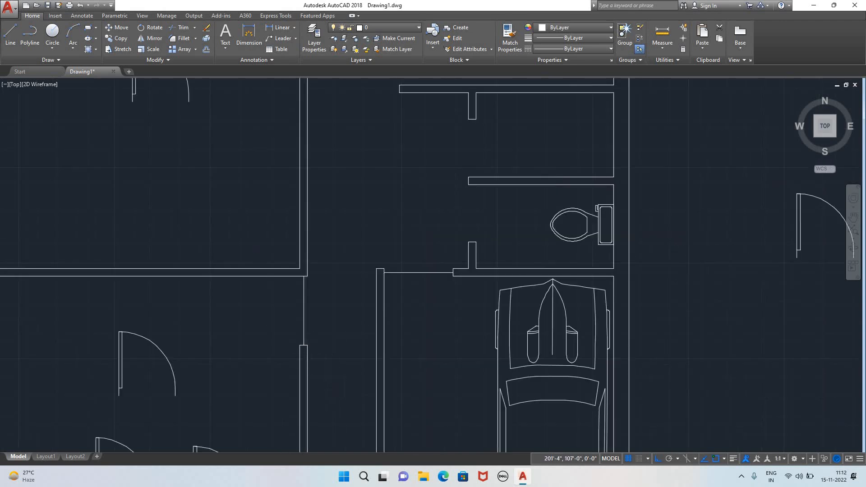
- Draw a vertical line across the lower-left room's lower door opening, from the wall end's midpoint down to the bottom wall
middle_drag(324, 379, 309, 170)
scroll(297, 289, up, 4)
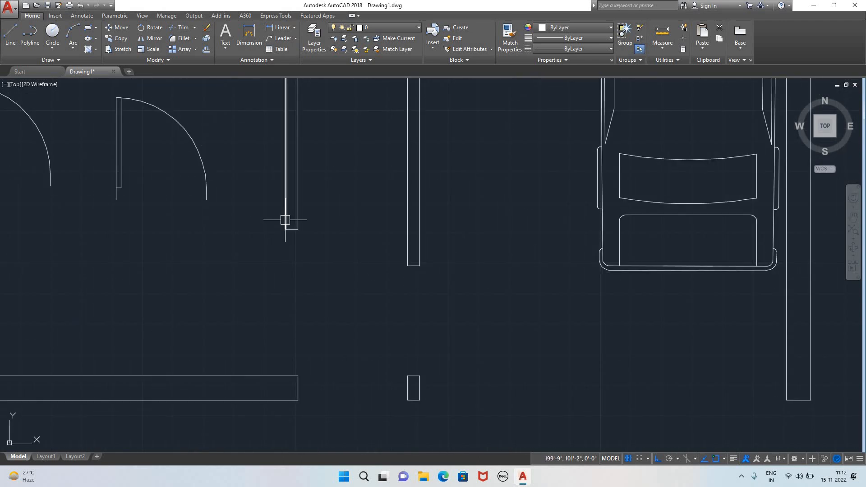
key(space)
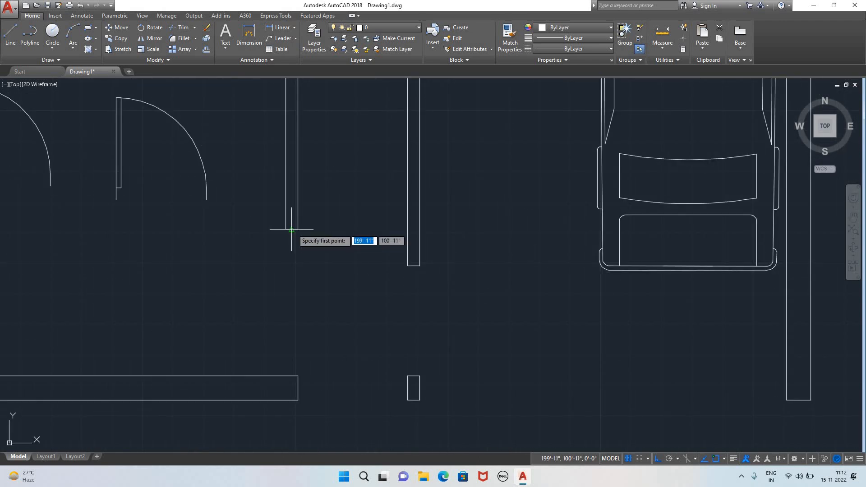
click(292, 229)
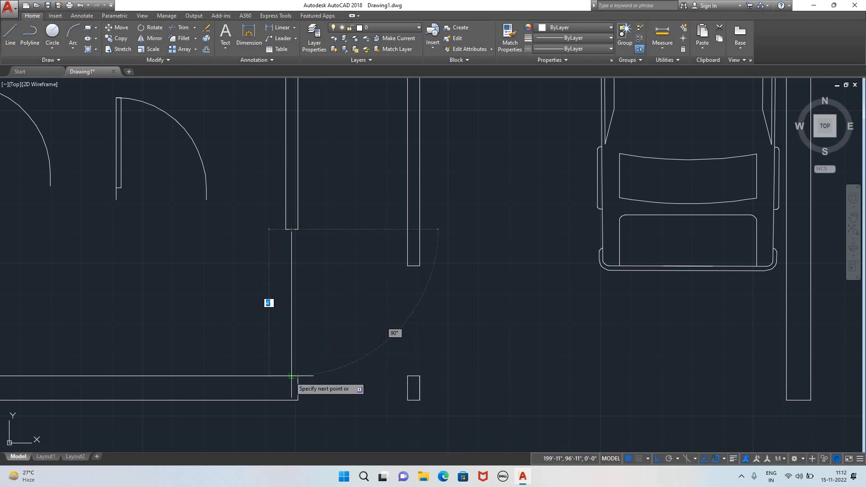
click(291, 375)
key(Escape)
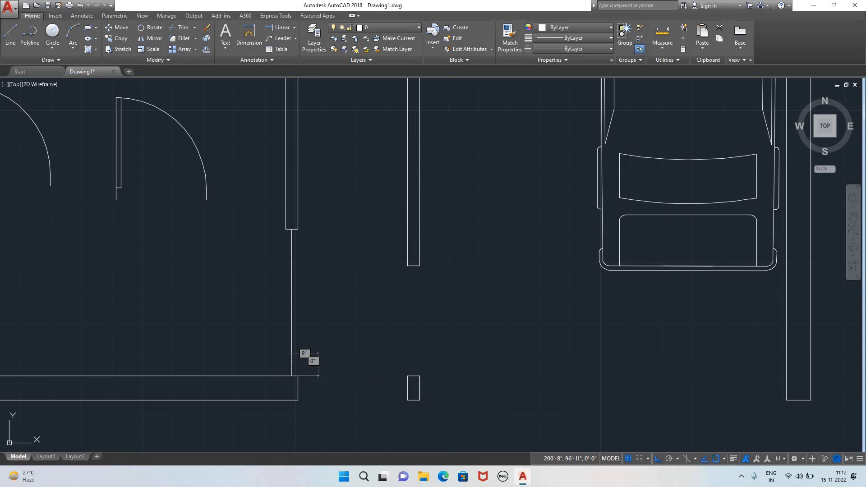
- Delete the loose door copies in the lower-left and middle-left rooms, plus the nearby door and short horizontal block outside the plan's right wall
scroll(329, 353, down, 4)
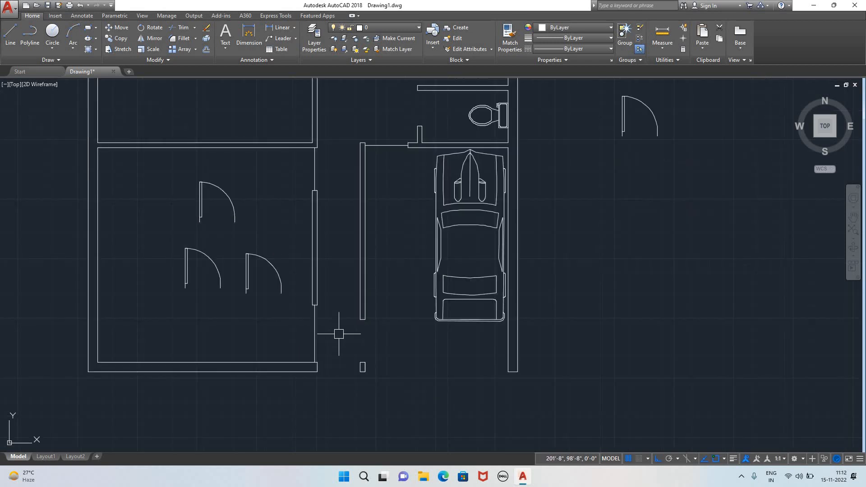
click(277, 288)
click(247, 285)
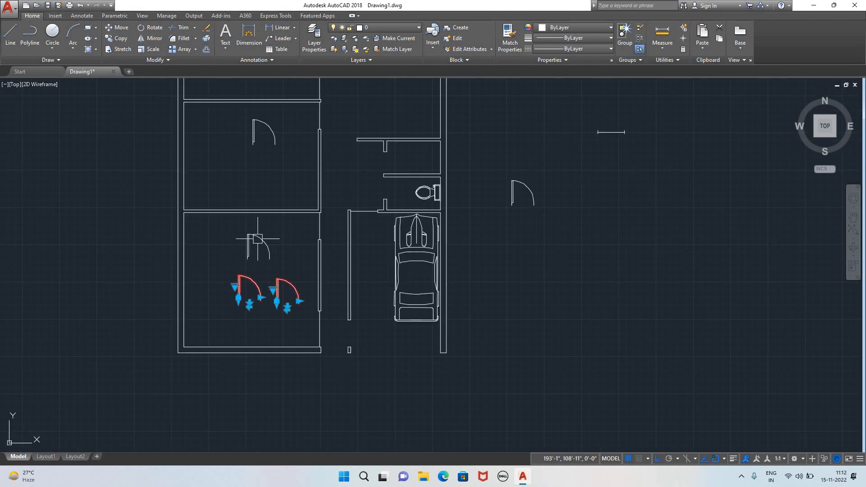
key(Delete)
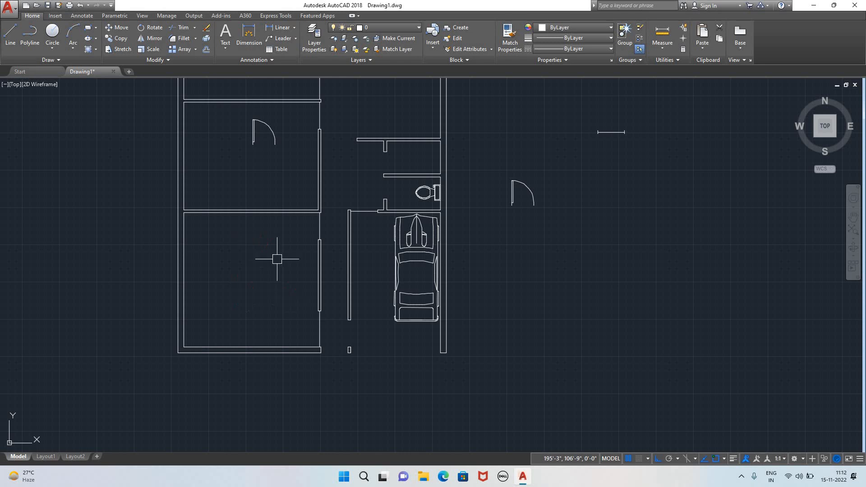
click(256, 132)
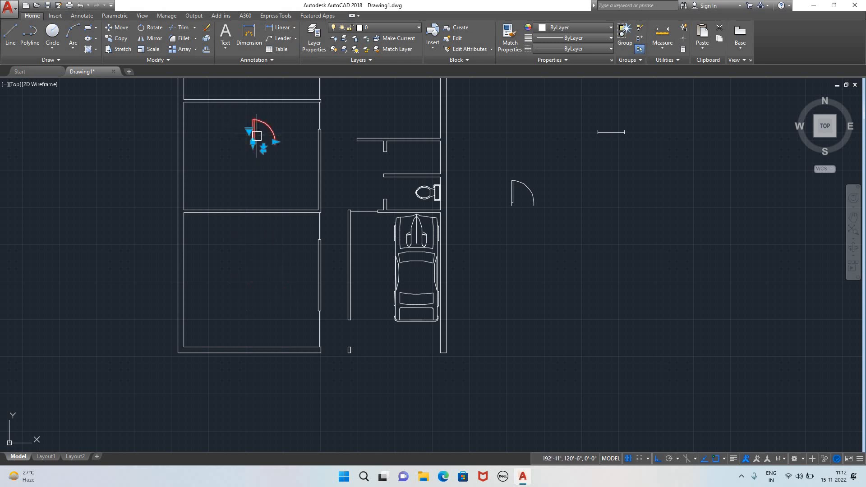
key(Delete)
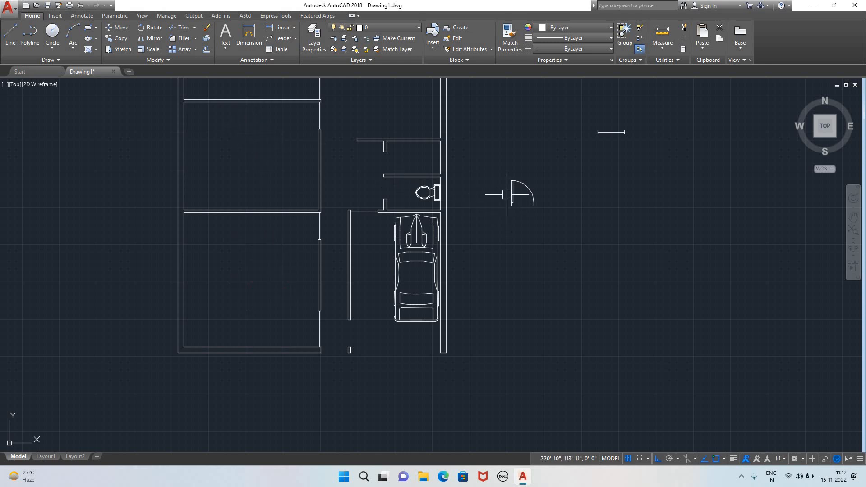
click(507, 195)
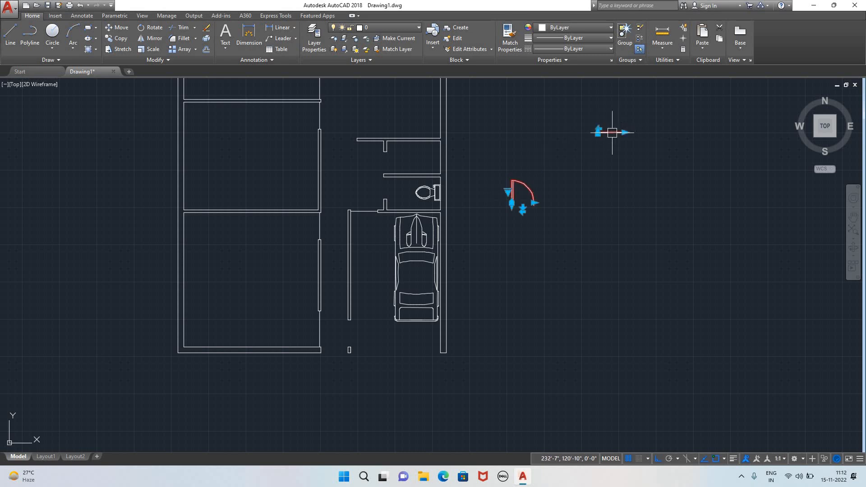
key(Delete)
- Delete the two loose door copies inside the upper-left room
scroll(539, 199, down, 5)
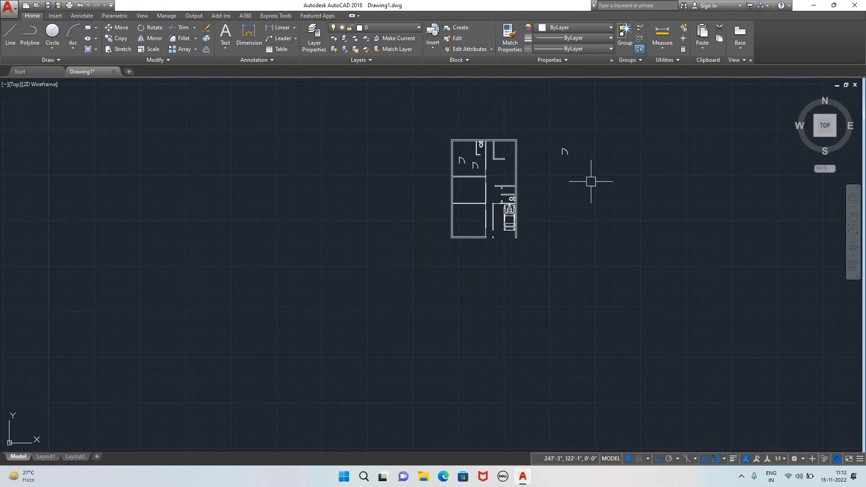
middle_drag(590, 180, 538, 348)
scroll(415, 314, up, 10)
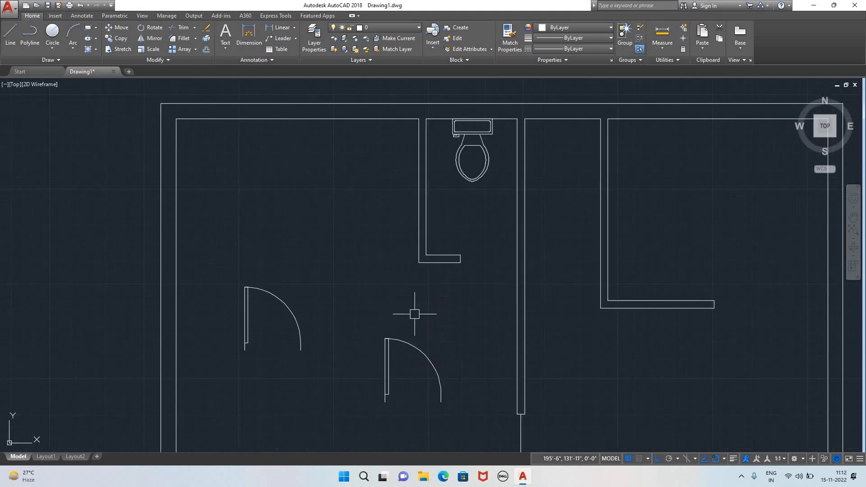
click(303, 312)
click(386, 347)
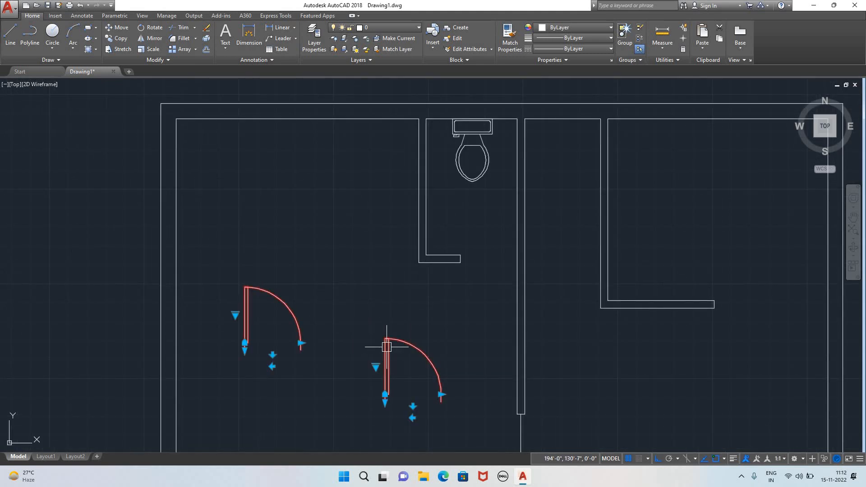
key(Delete)
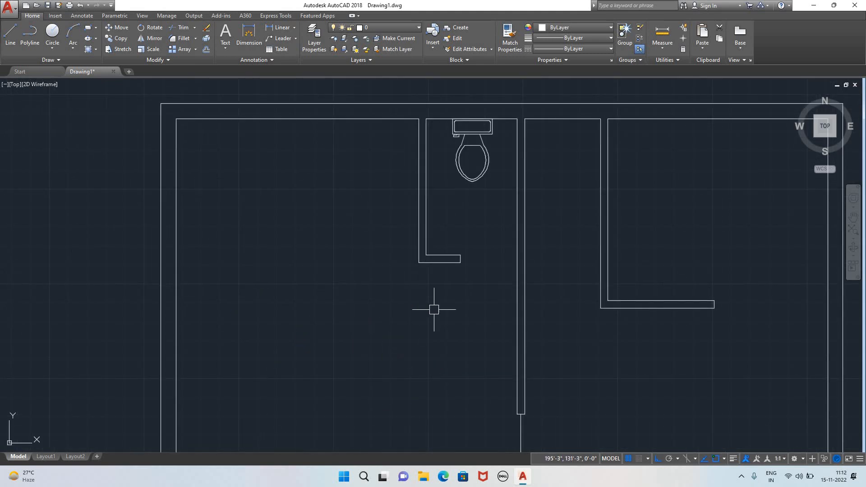
scroll(490, 273, up, 2)
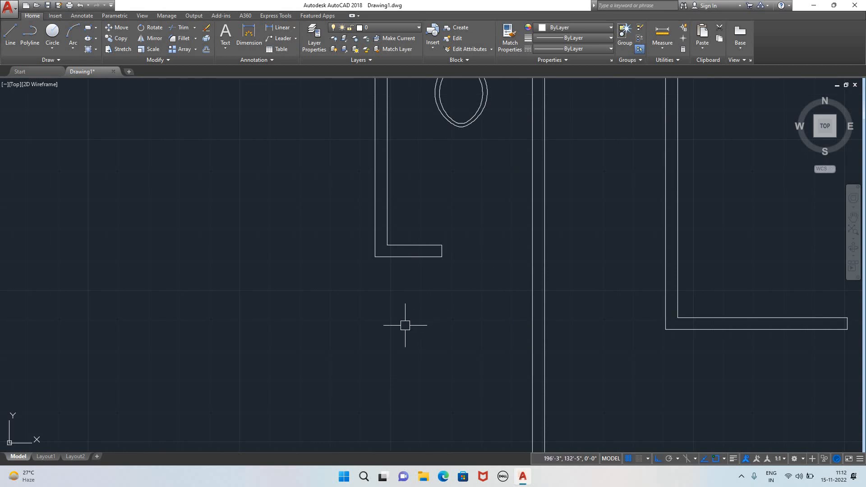
text(e)
key(Return)
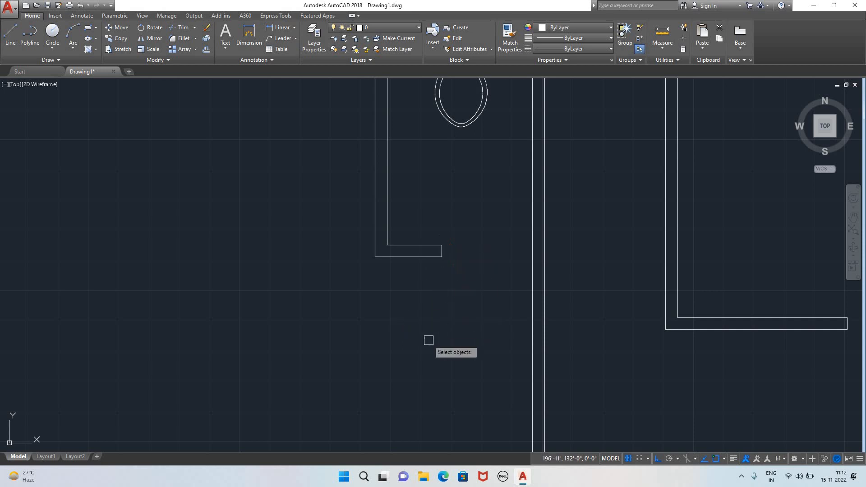
key(Escape)
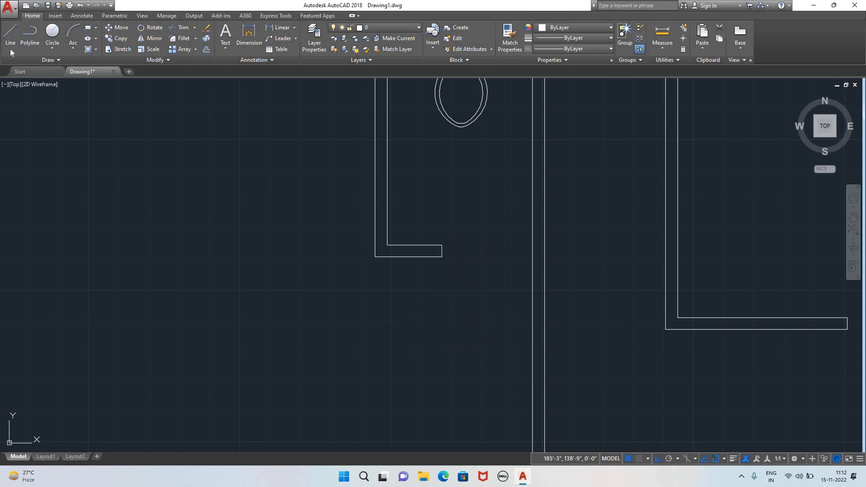
- Draw a horizontal line across the upper-left toilet's door opening, from the short wall end's midpoint to the vertical wall
click(10, 33)
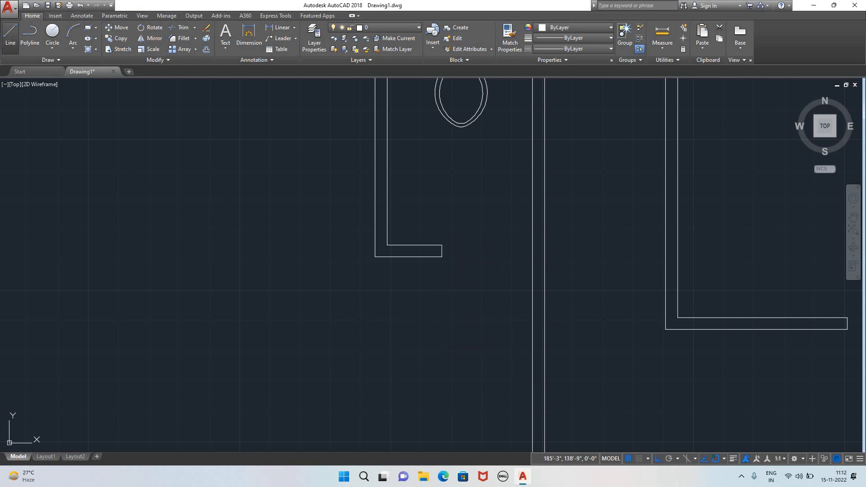
click(442, 250)
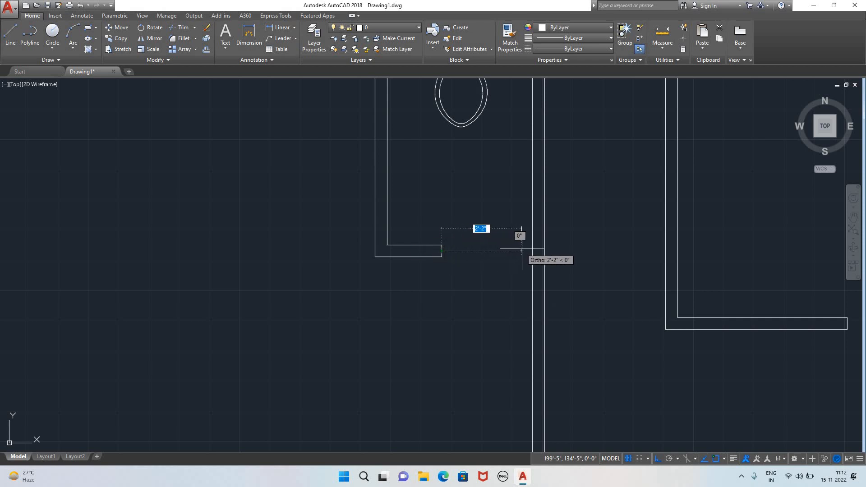
click(532, 250)
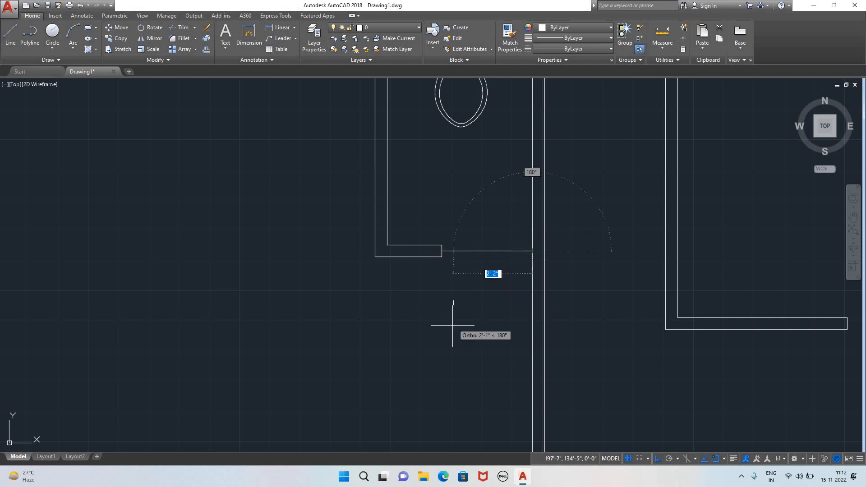
key(Escape)
scroll(427, 342, down, 8)
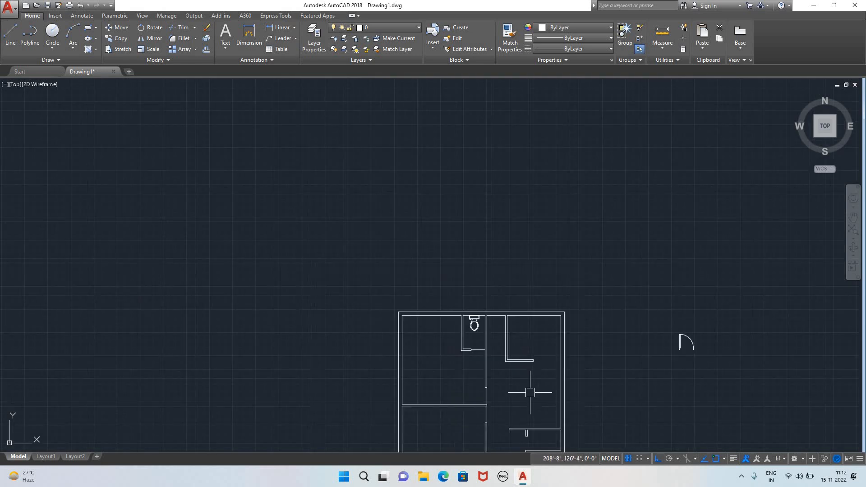
middle_drag(524, 391, 402, 243)
scroll(402, 243, up, 4)
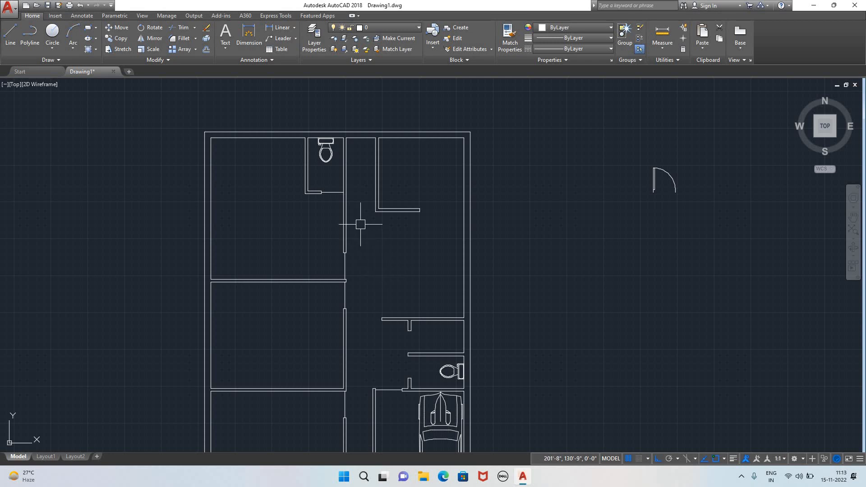
scroll(360, 224, up, 6)
scroll(268, 159, down, 4)
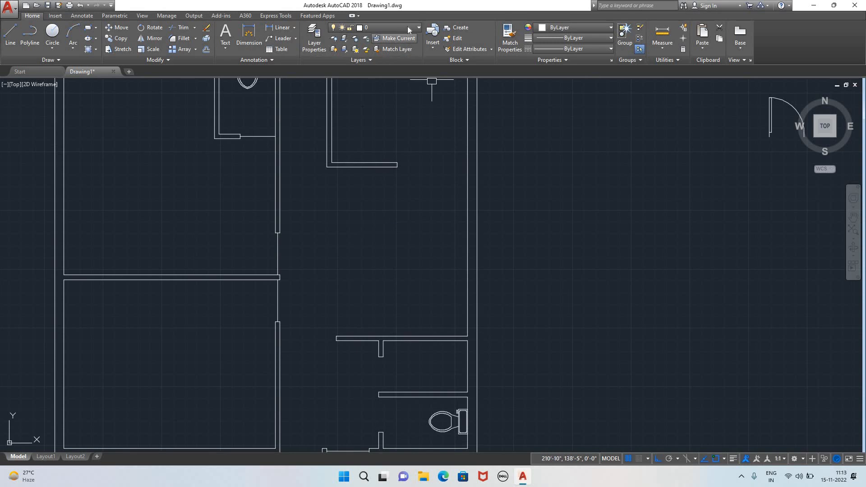
click(394, 30)
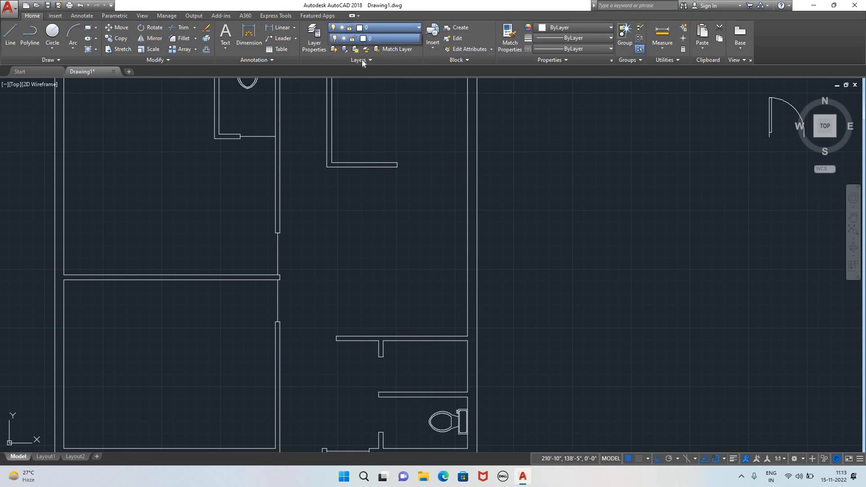
click(363, 59)
click(365, 61)
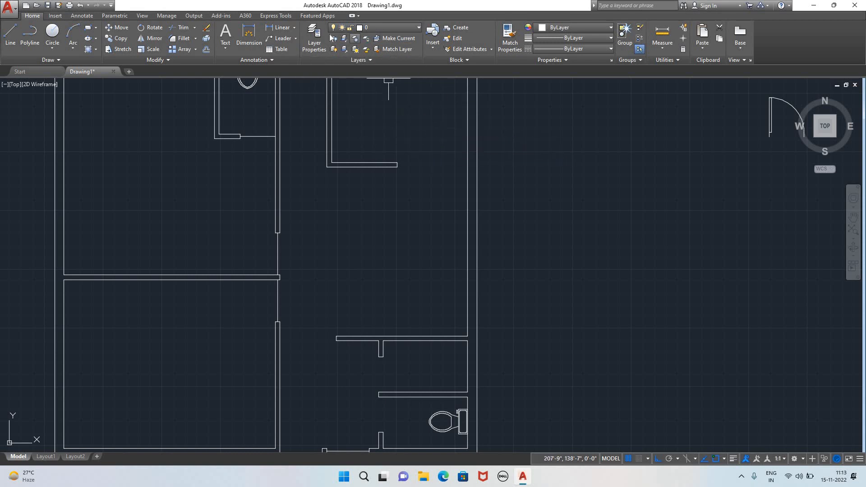
- Create a new layer named door and set its color to red, index 10
click(314, 36)
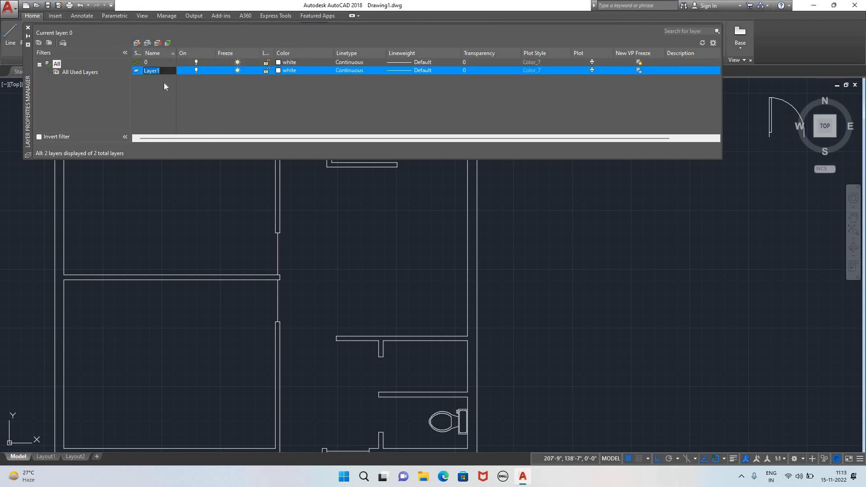
key(BackSpace)
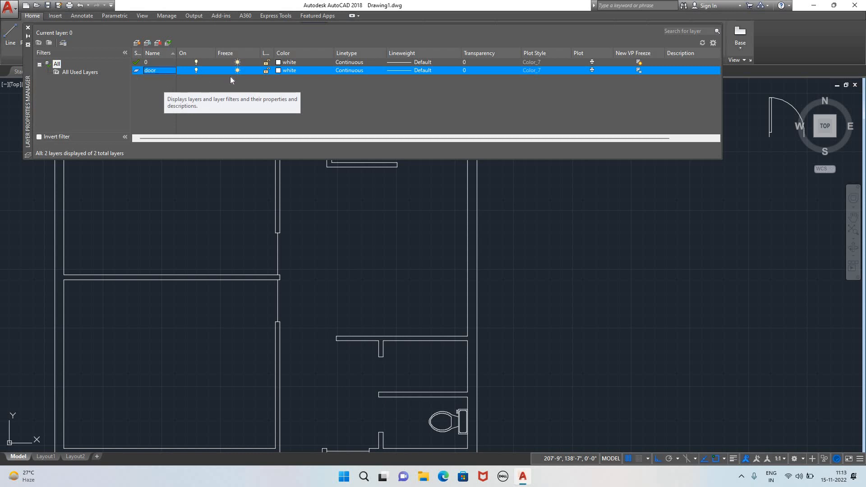
click(284, 70)
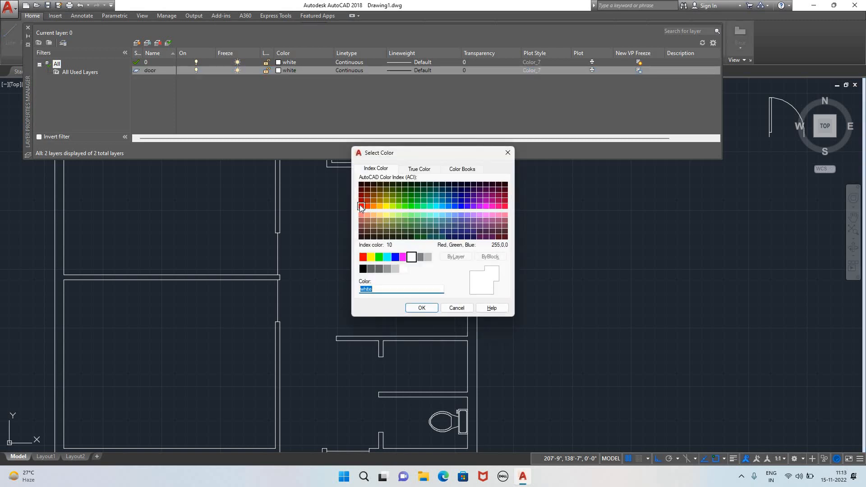
click(361, 206)
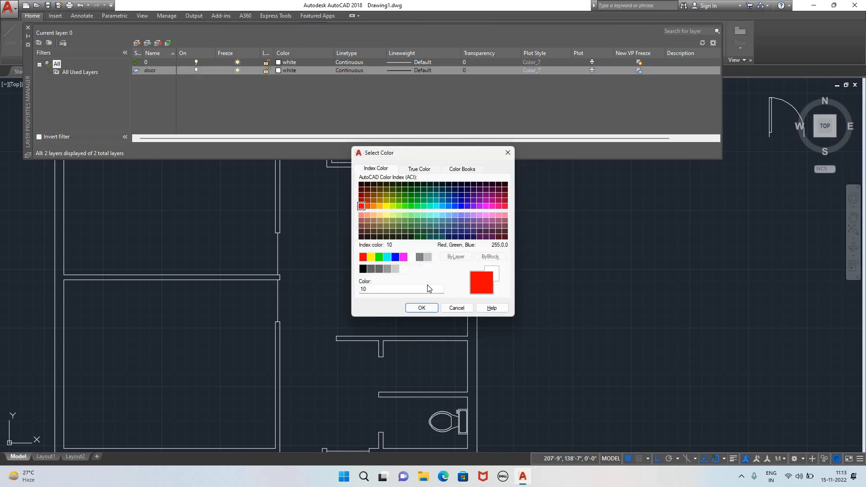
click(421, 307)
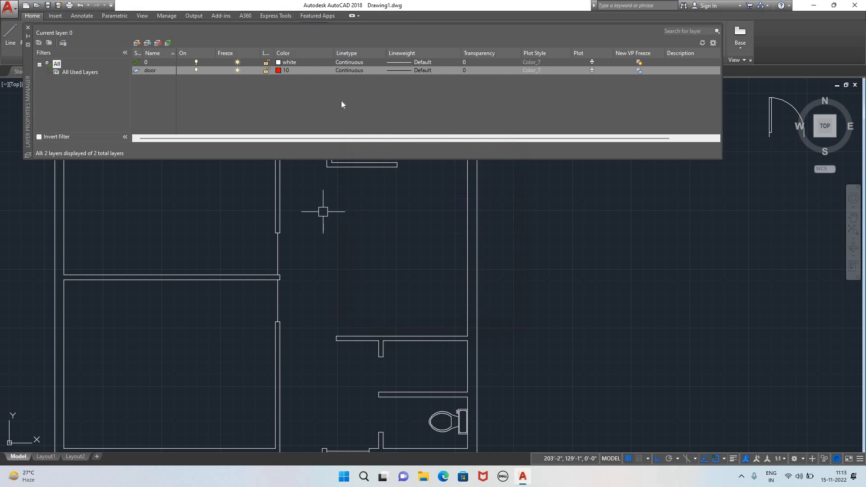
- Set the door layer's lineweight to 0.30 mm
click(406, 68)
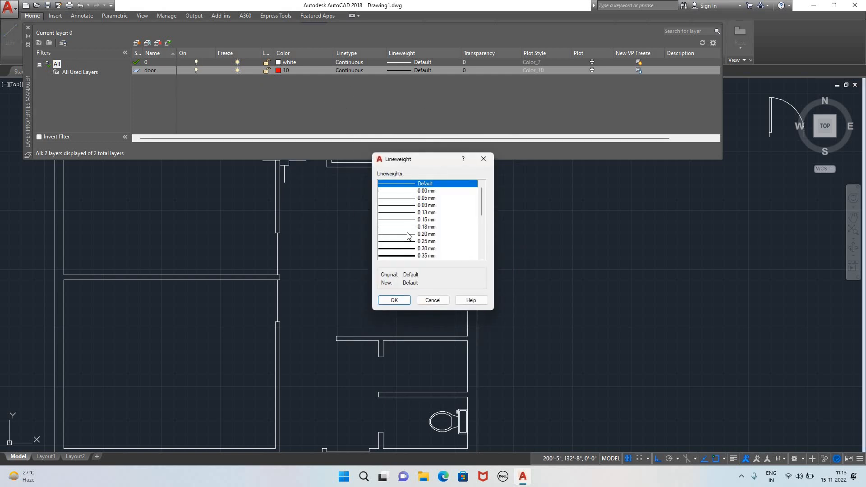
scroll(404, 246, down, 5)
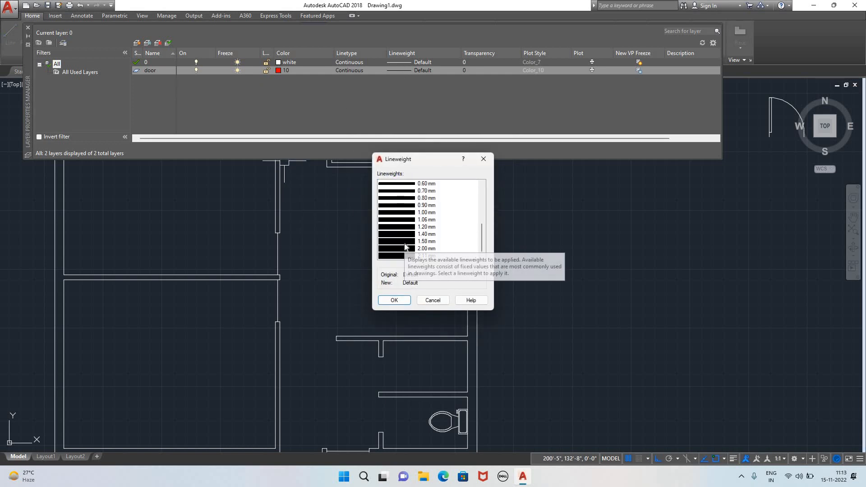
scroll(408, 243, up, 4)
scroll(408, 239, up, 2)
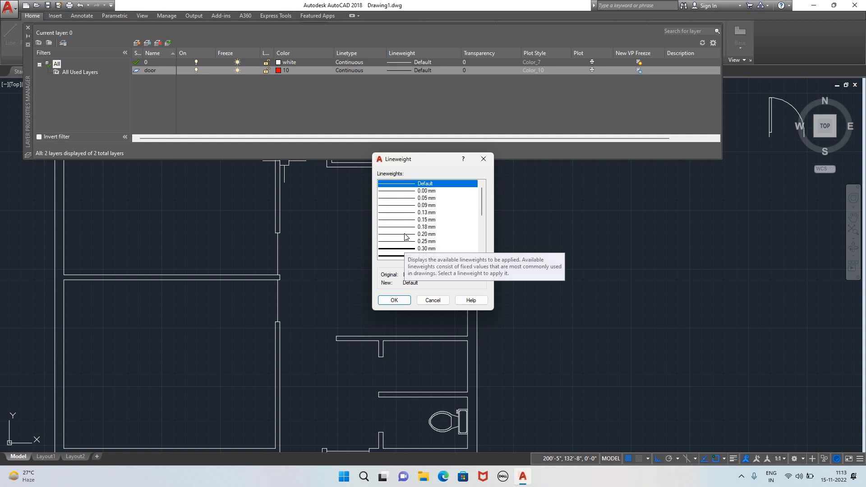
scroll(406, 237, down, 1)
scroll(406, 233, up, 1)
click(396, 248)
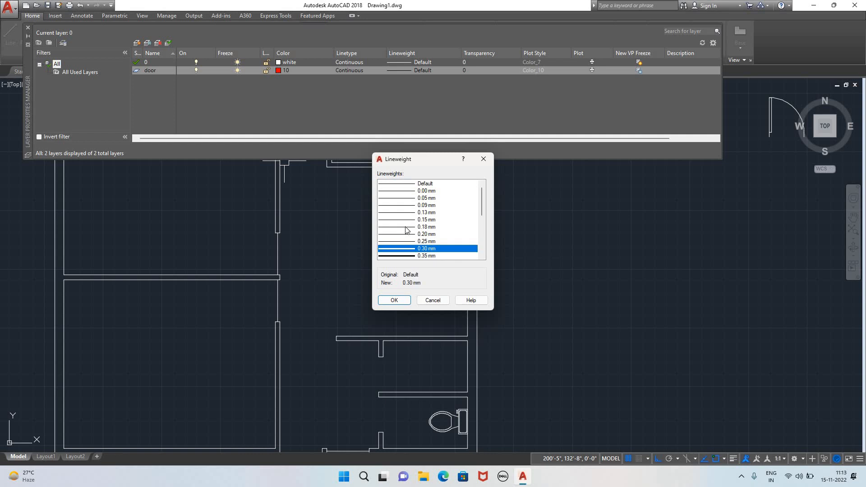
click(394, 300)
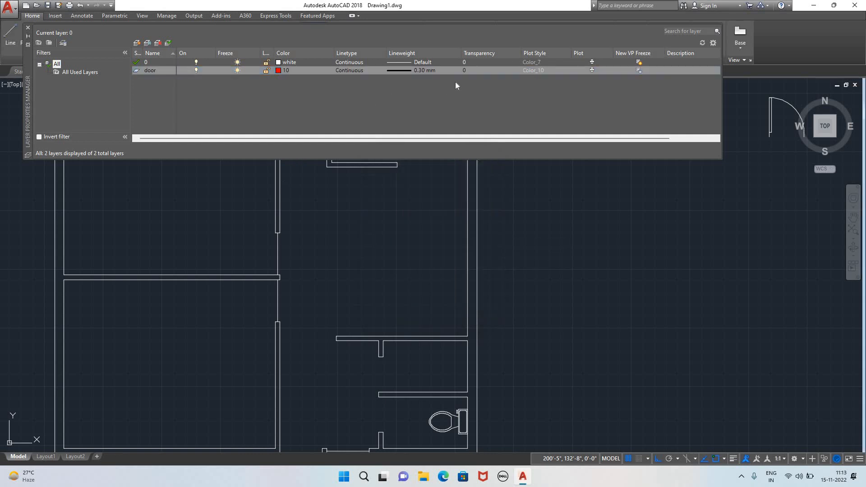
- Close the layer properties manager to return to the floor plan
click(469, 72)
click(373, 262)
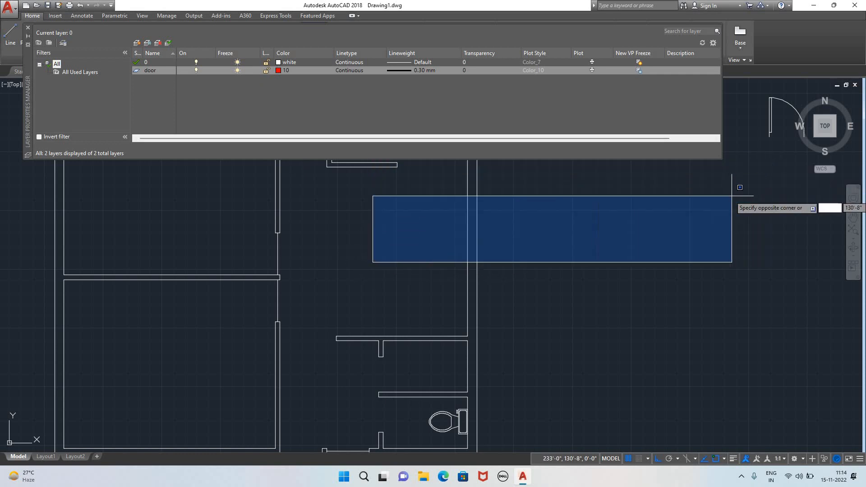
click(732, 196)
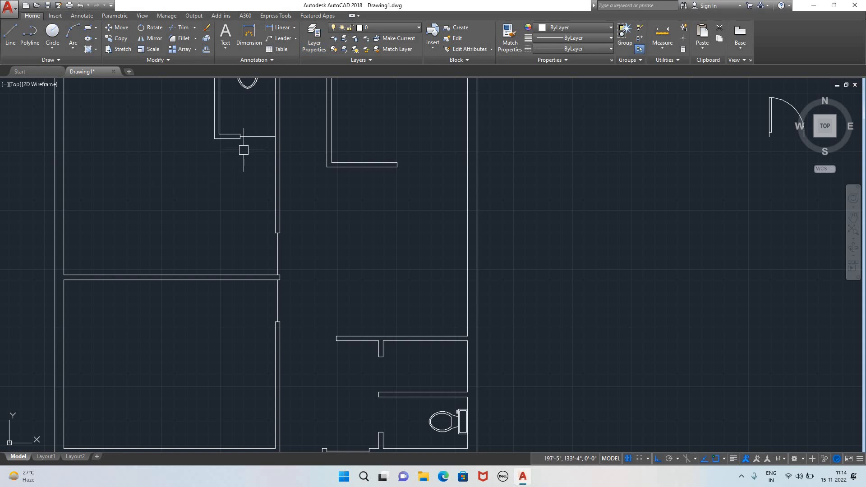
- Assign the door-opening lines along the corridor wall, at the upper-left toilet and above the car to the door layer
click(253, 136)
click(278, 299)
scroll(279, 298, down, 6)
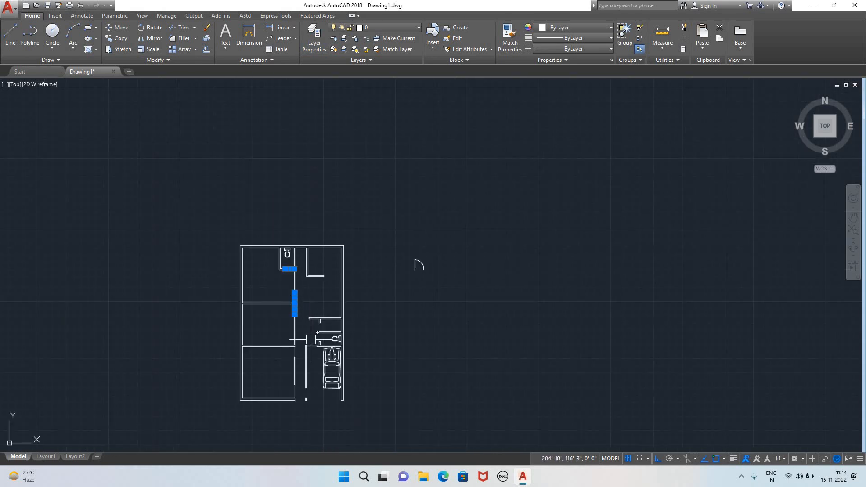
scroll(309, 349, up, 8)
click(309, 333)
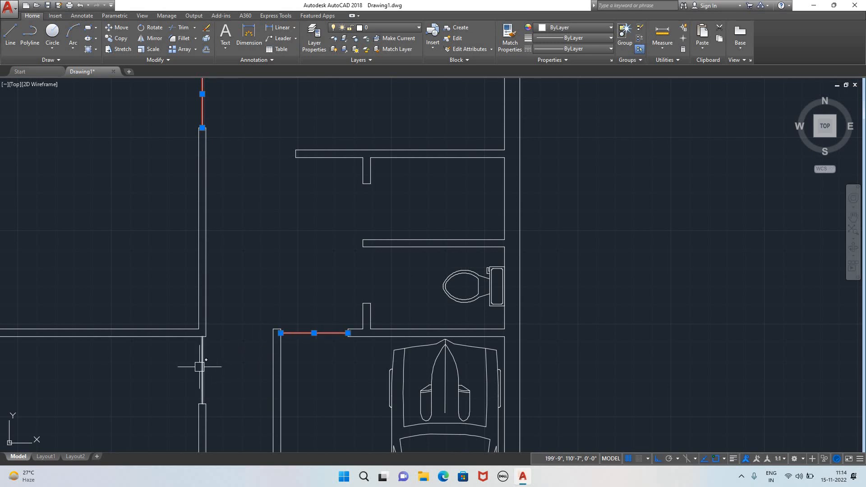
scroll(203, 366, down, 5)
scroll(205, 397, up, 6)
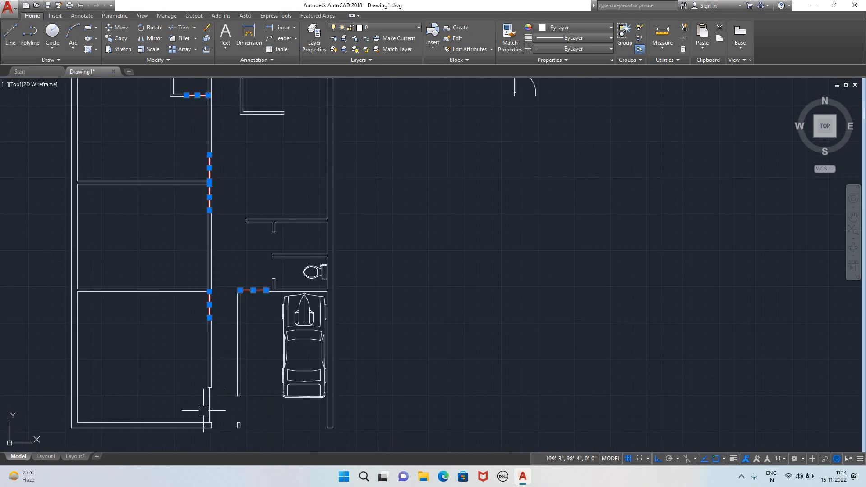
click(214, 406)
scroll(235, 314, down, 4)
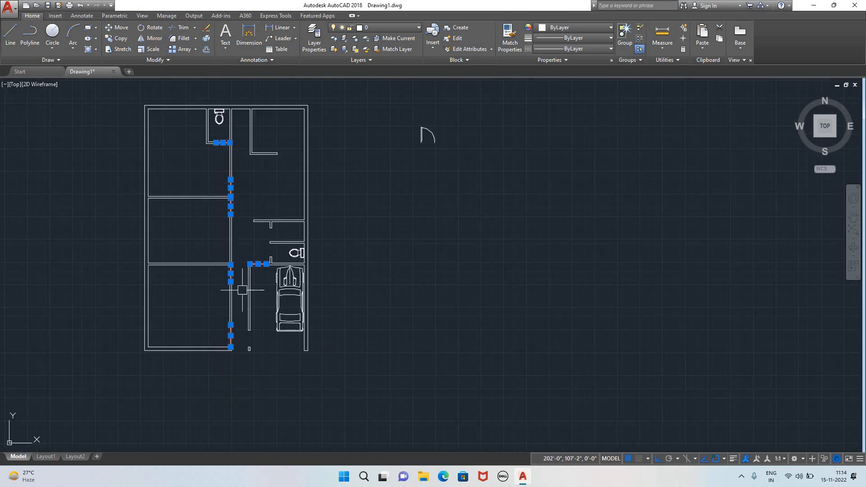
click(397, 27)
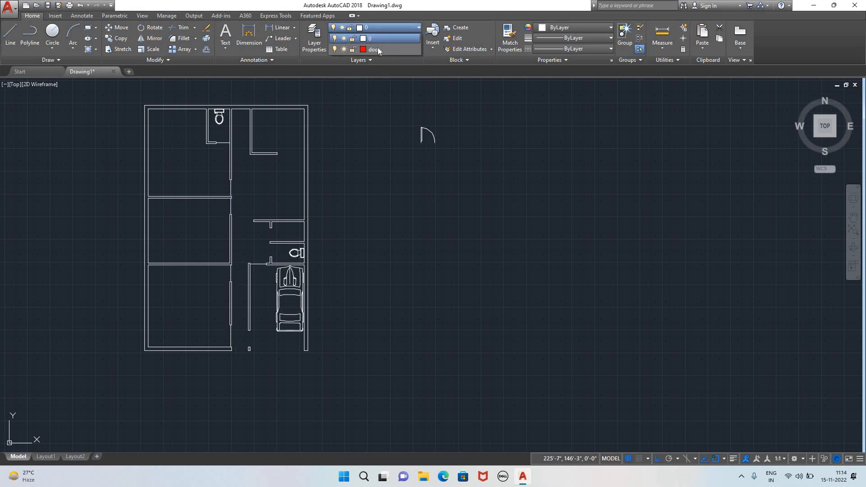
click(378, 48)
click(382, 208)
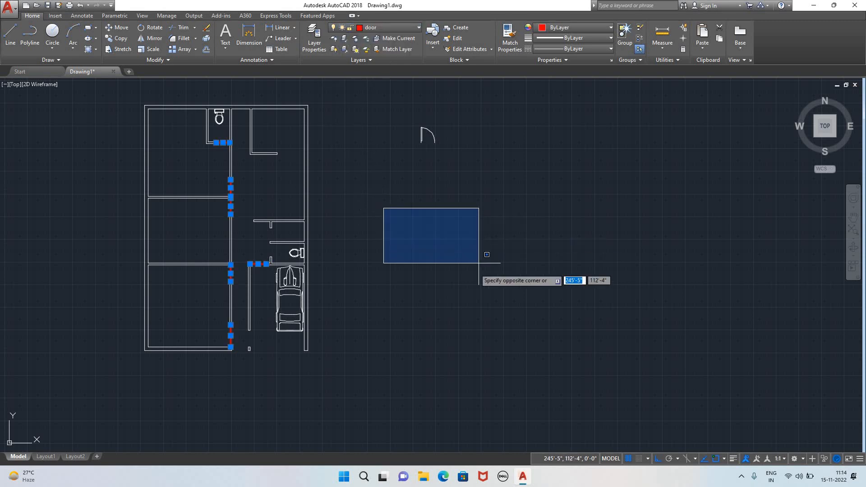
click(448, 274)
key(Escape)
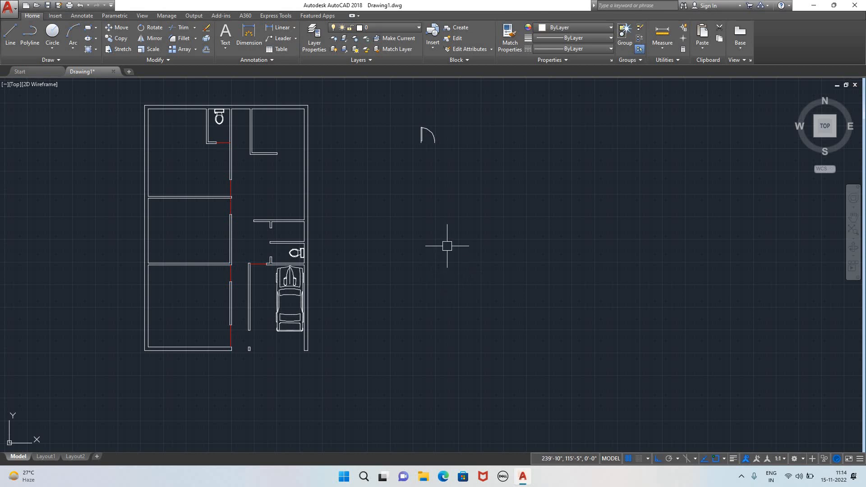
- Try to draw a rectangle across the lower end of the right outer wall beside the car
scroll(438, 242, up, 2)
scroll(350, 253, down, 2)
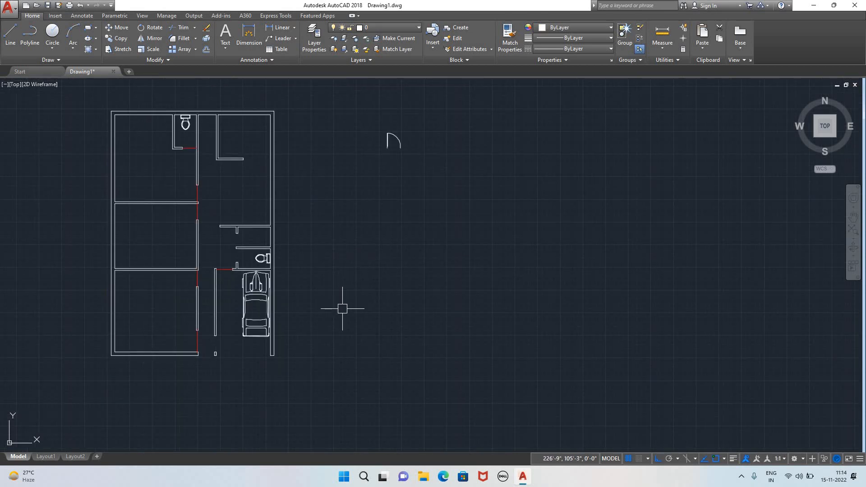
scroll(228, 371, up, 4)
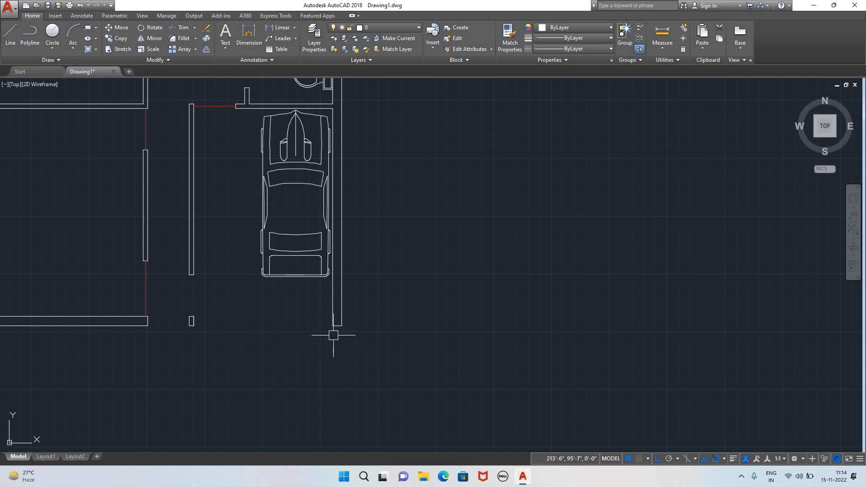
scroll(333, 335, up, 4)
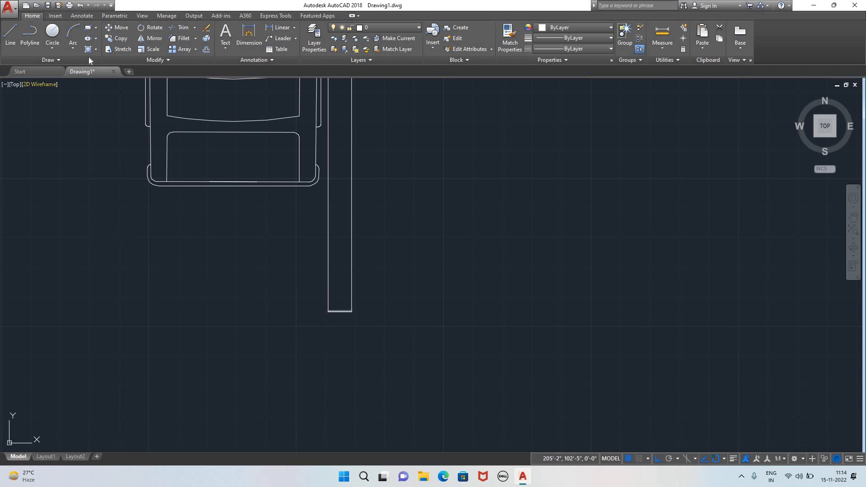
click(96, 28)
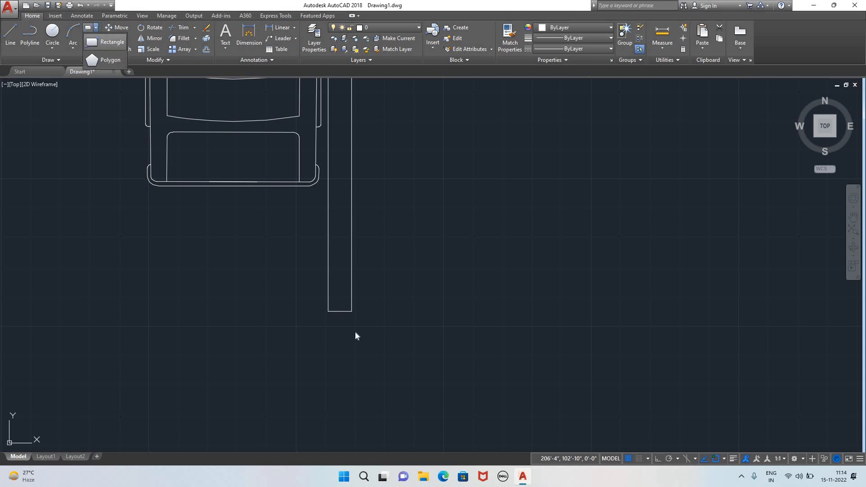
click(352, 311)
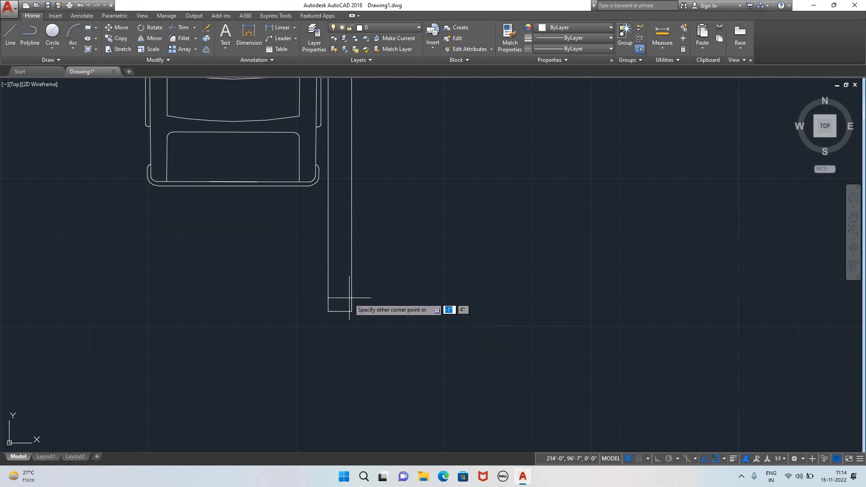
click(329, 309)
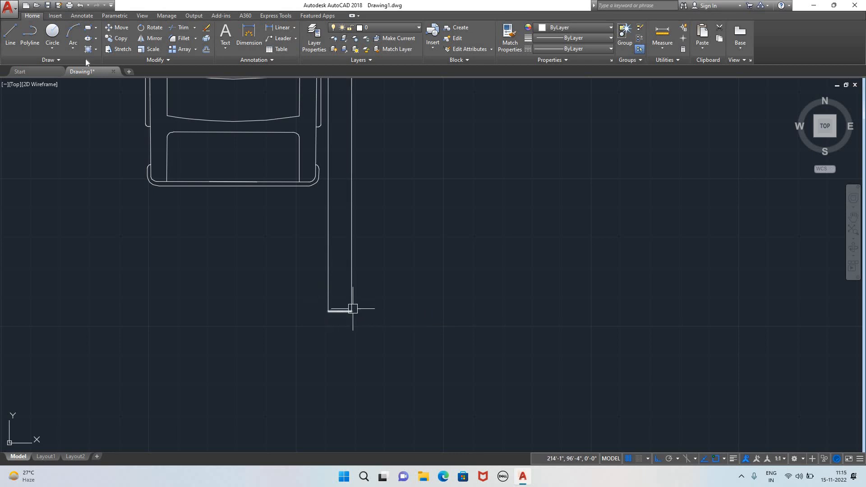
- Draw a small freehand rectangle from the inner corner of the right outer wall's lower end and delete it
click(96, 27)
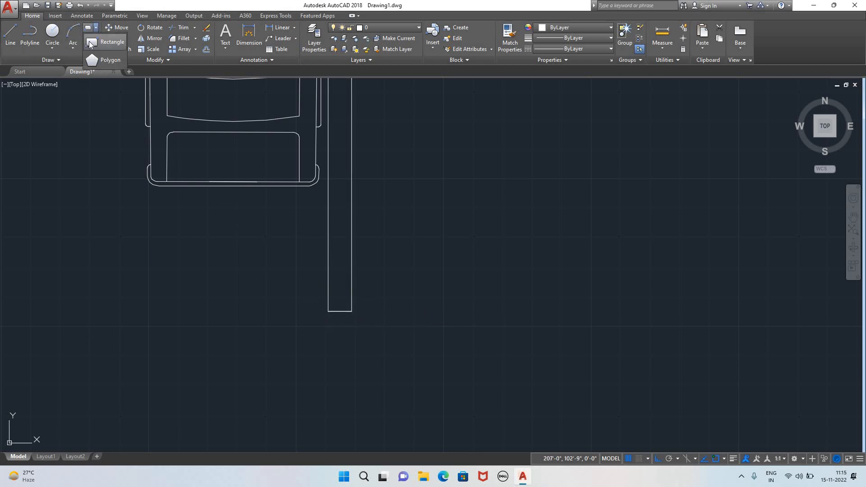
click(108, 42)
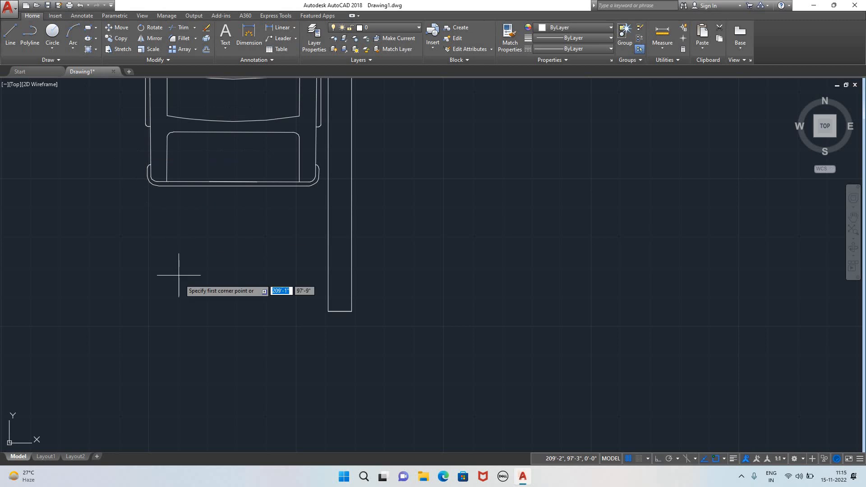
click(328, 311)
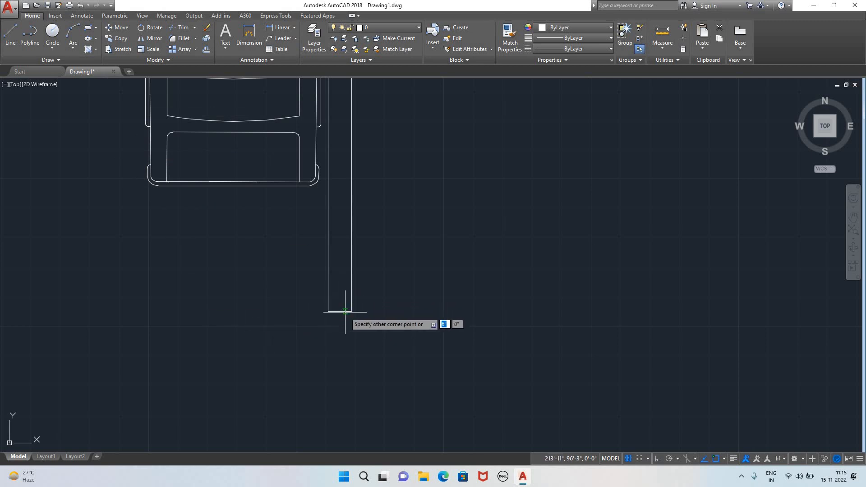
click(290, 322)
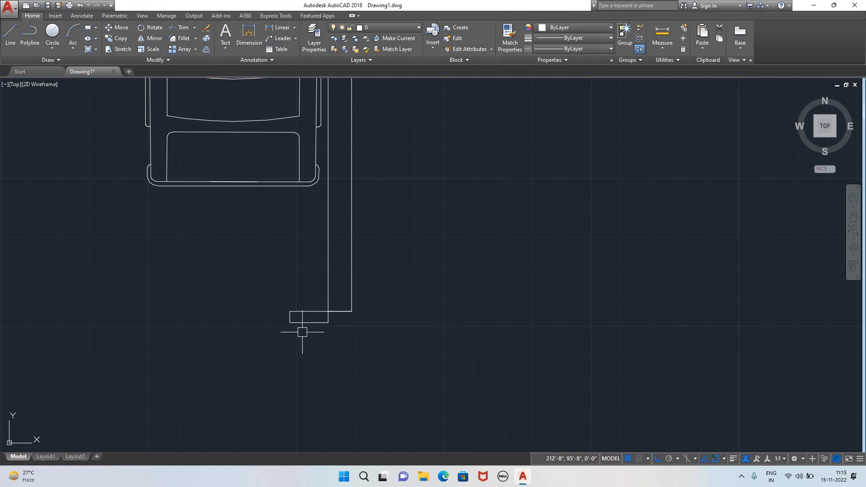
click(307, 323)
key(Delete)
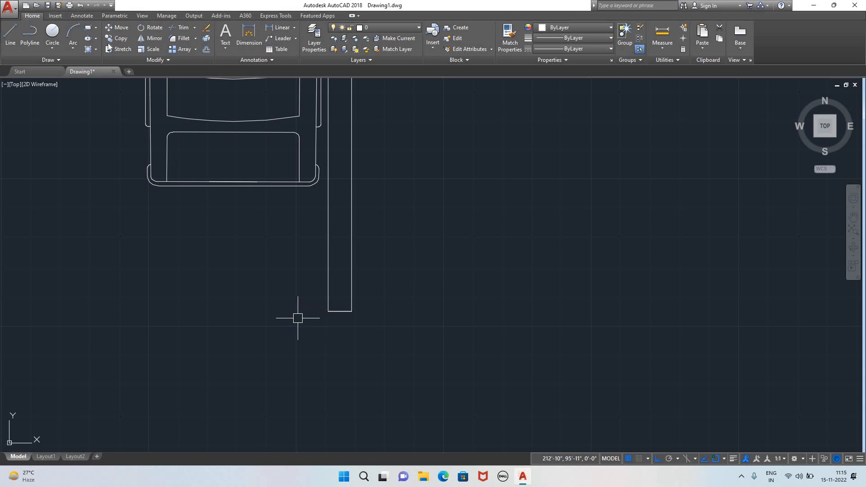
- Try an 8' wide rectangle from the outer corner of the right wall's lower end, and undo it
click(96, 28)
click(106, 42)
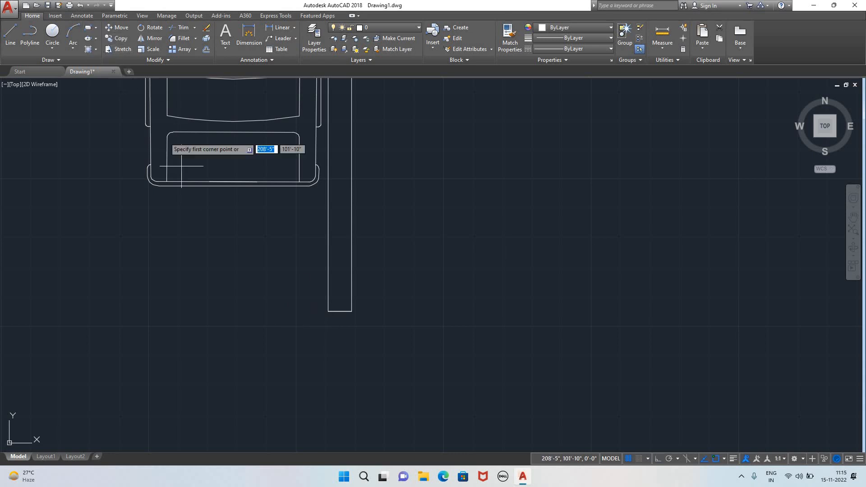
click(351, 311)
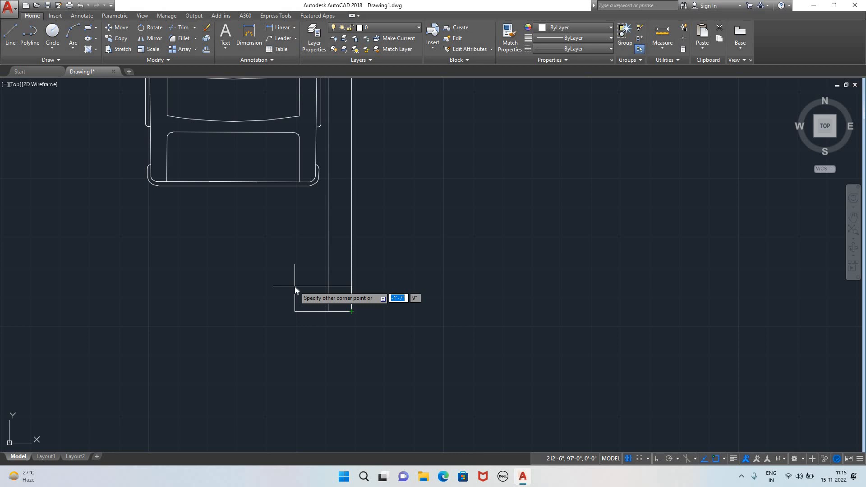
text(8')
key(Tab)
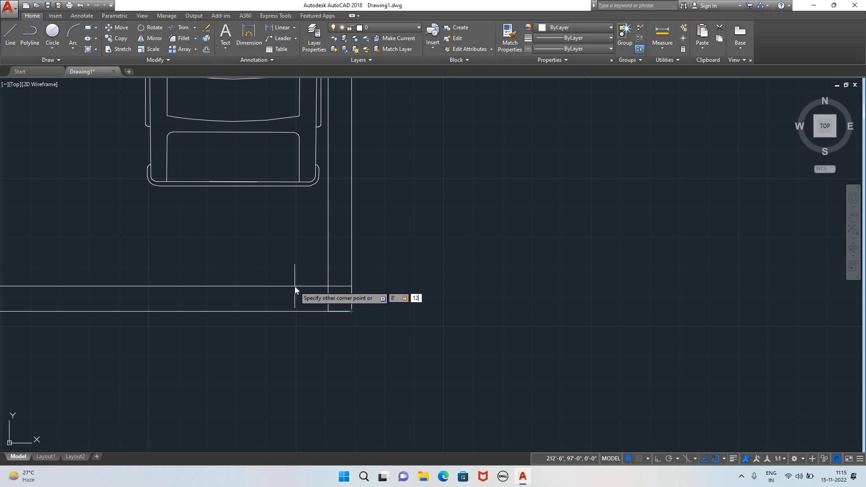
key(Return)
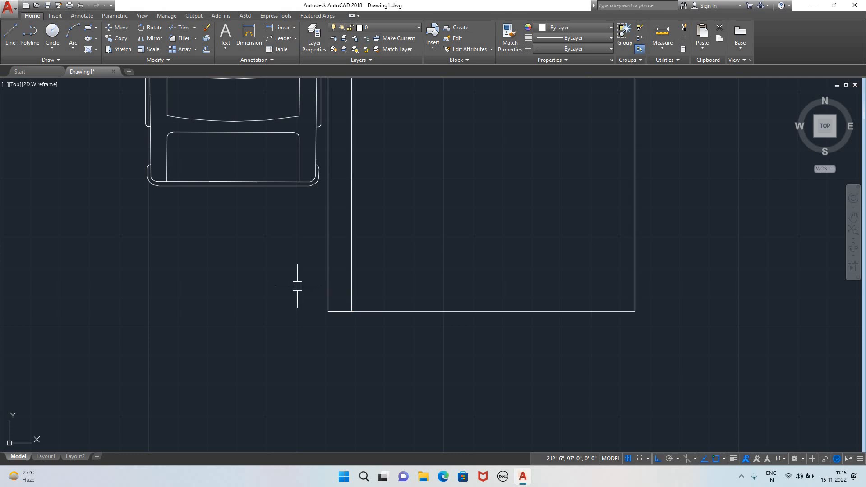
key(ctrl+z)
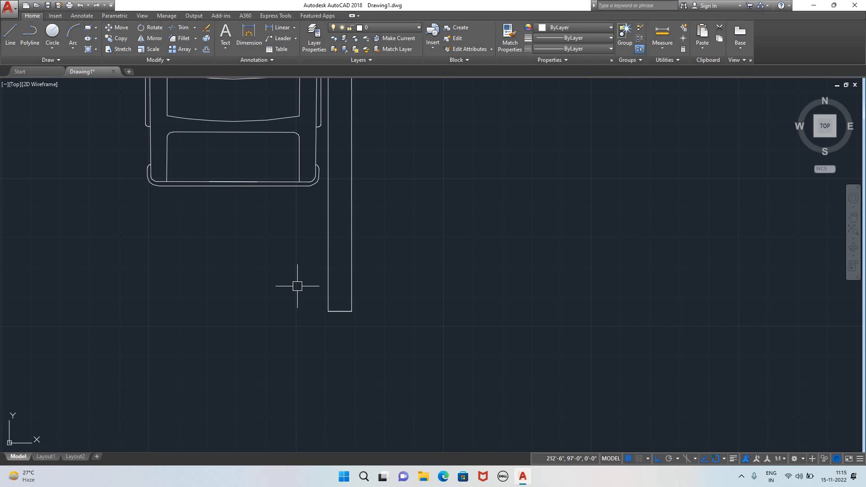
- Draw a rectangle 8 inches wide and 12 inches high from the outer corner of the right wall's lower end
click(91, 30)
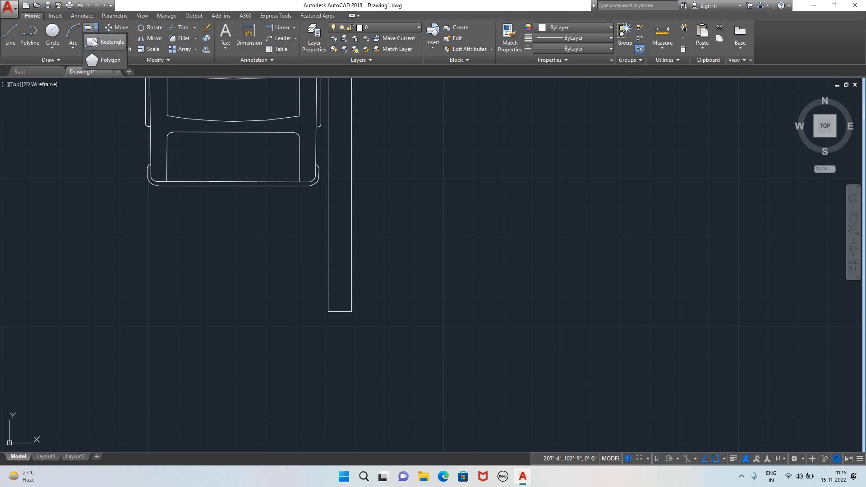
click(351, 311)
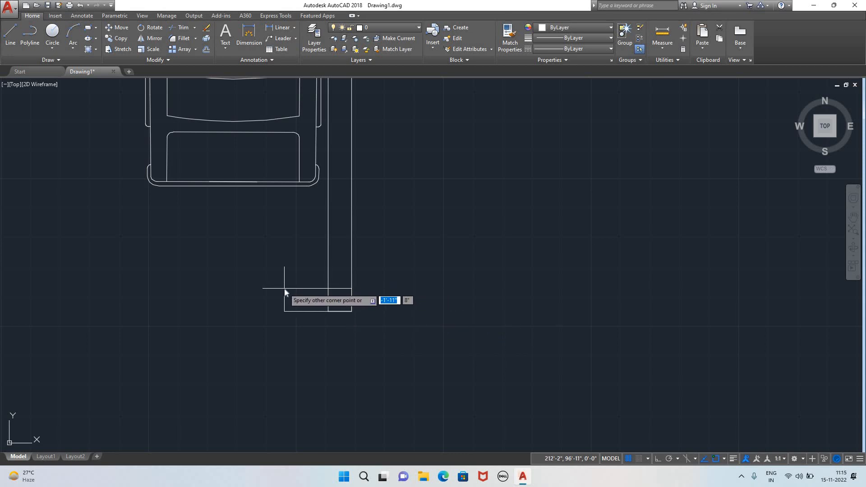
text(8)
key(Tab)
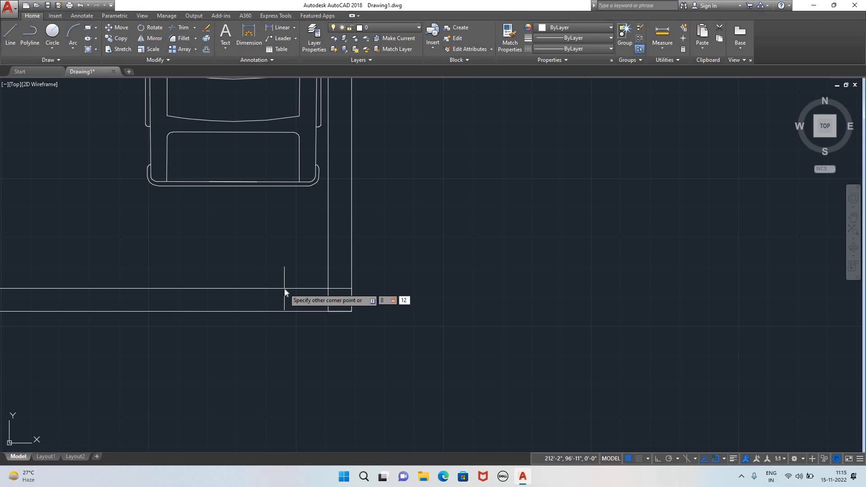
key(Return)
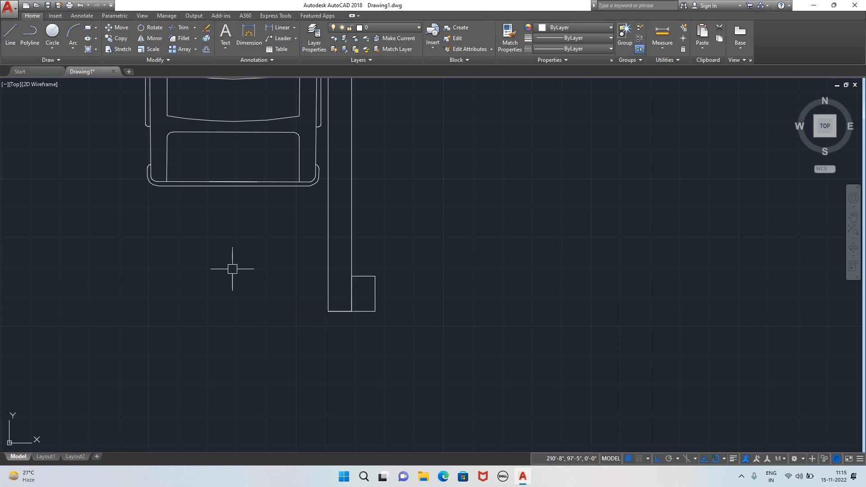
- Move the 8 by 12 inch rectangle 1'-4" horizontally so it sits against the inner face of the right wall's lower end
click(367, 311)
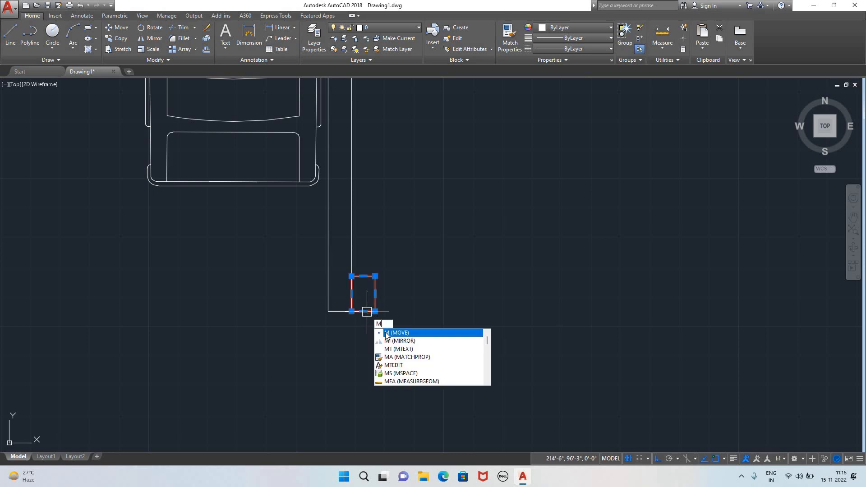
key(Return)
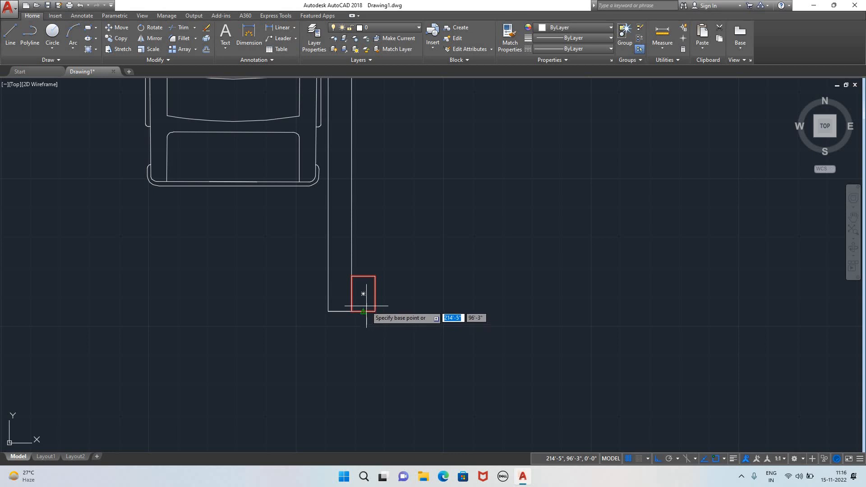
click(368, 309)
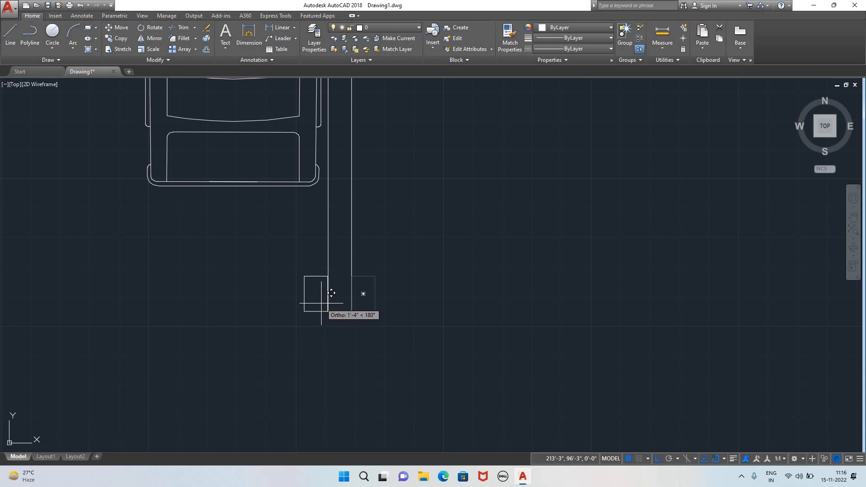
click(332, 293)
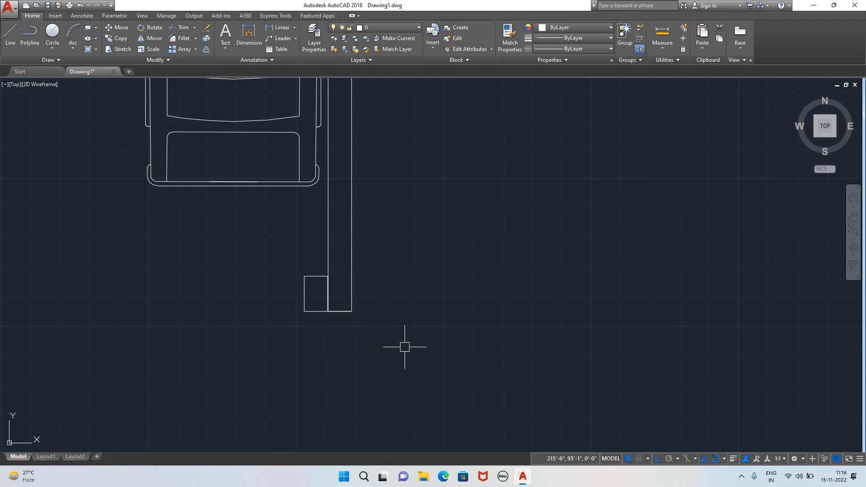
scroll(409, 335, down, 5)
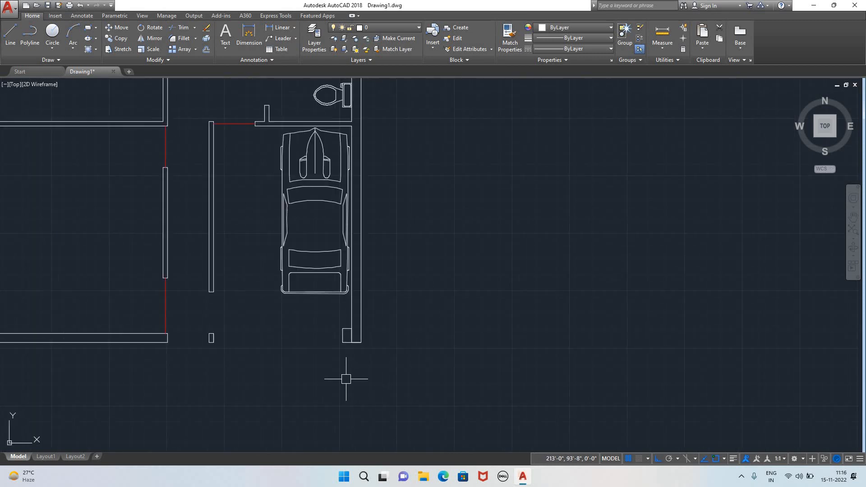
scroll(364, 332, up, 8)
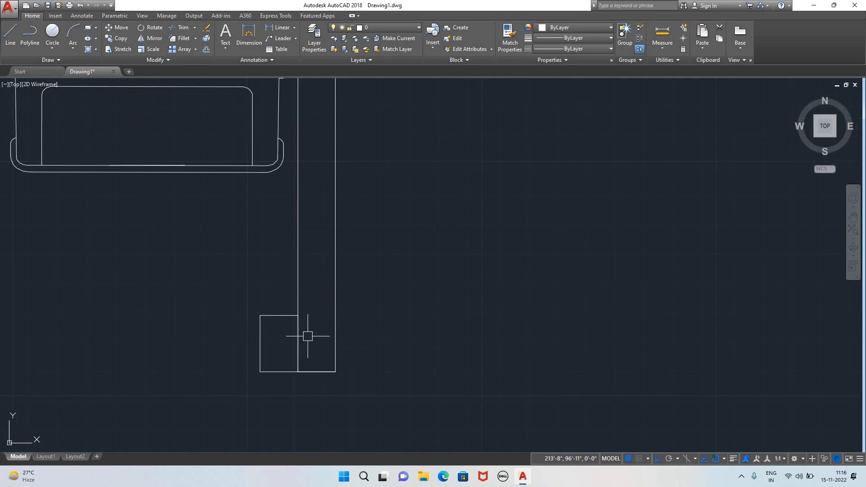
- Delete the 8 by 12 inch rectangle beside the inner face of the right wall's lower end
scroll(305, 336, down, 5)
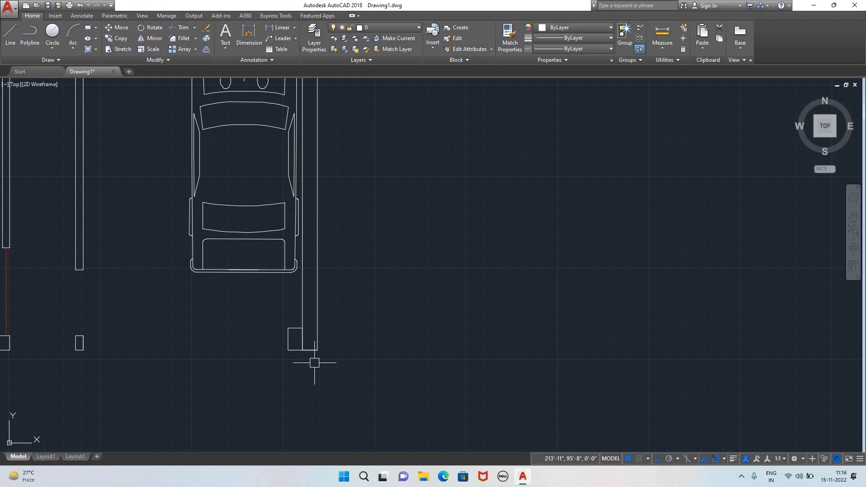
click(288, 340)
key(Delete)
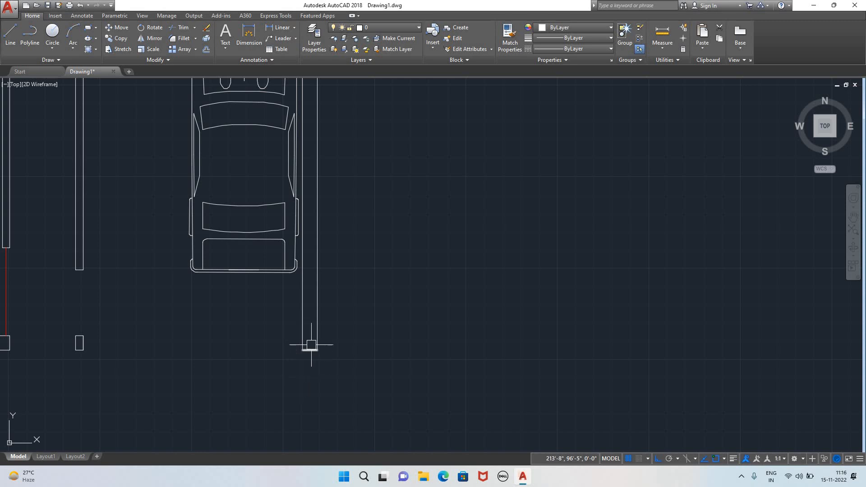
- Draw a rectangle 12 inches wide and 8 inches high from the outer corner of the right wall's lower end
scroll(305, 346, up, 4)
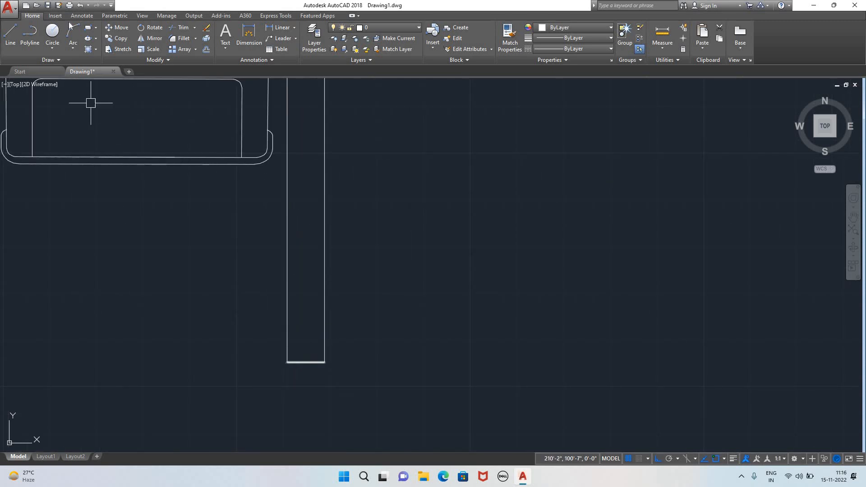
click(95, 28)
click(91, 43)
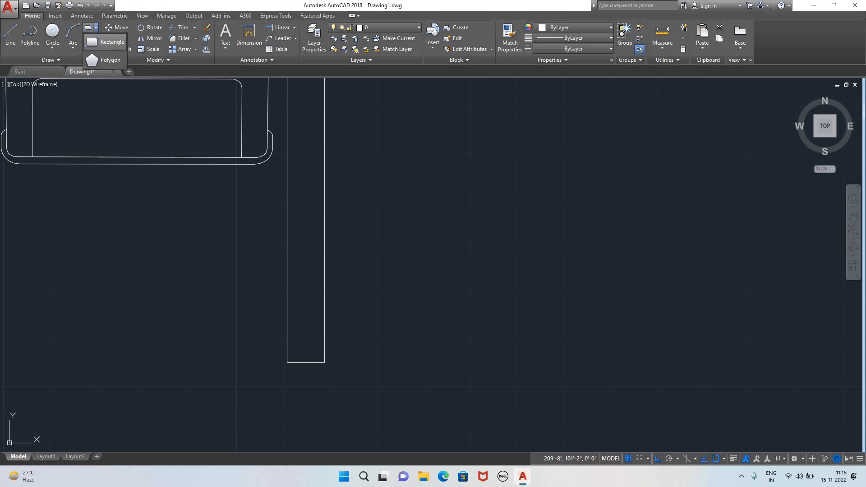
click(324, 362)
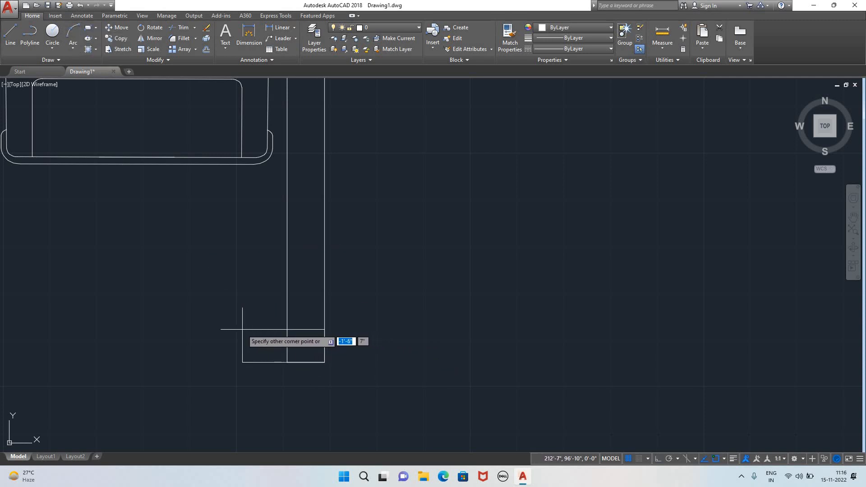
text(12)
key(Tab)
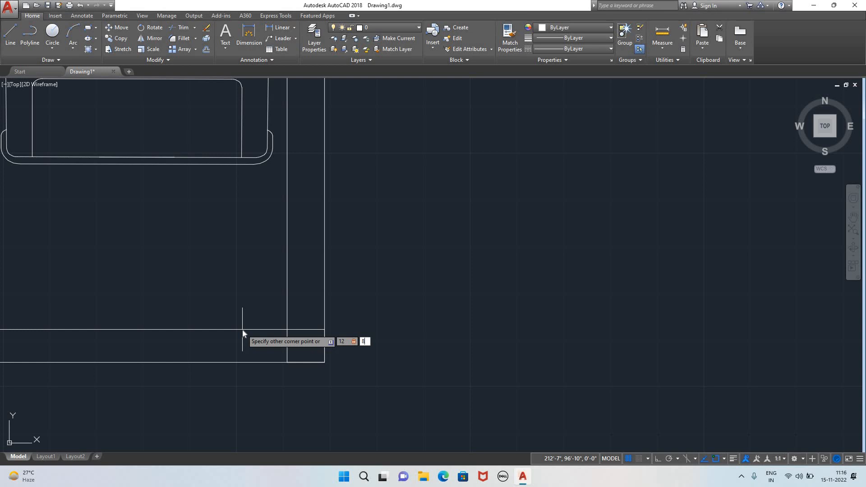
key(Return)
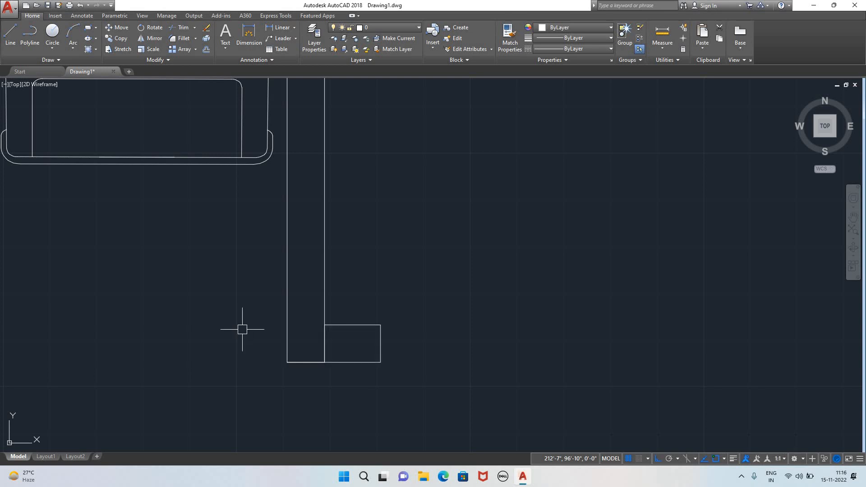
- Move the 12 by 8 inch rectangle about 1'-0" horizontally so it overlaps the right wall's lower end and projects into the garage
click(353, 361)
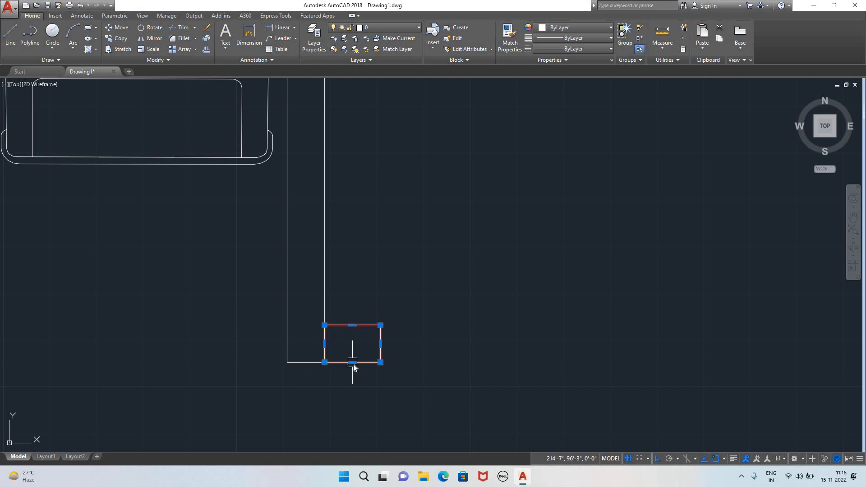
mouse_move(353, 363)
text(m)
key(Return)
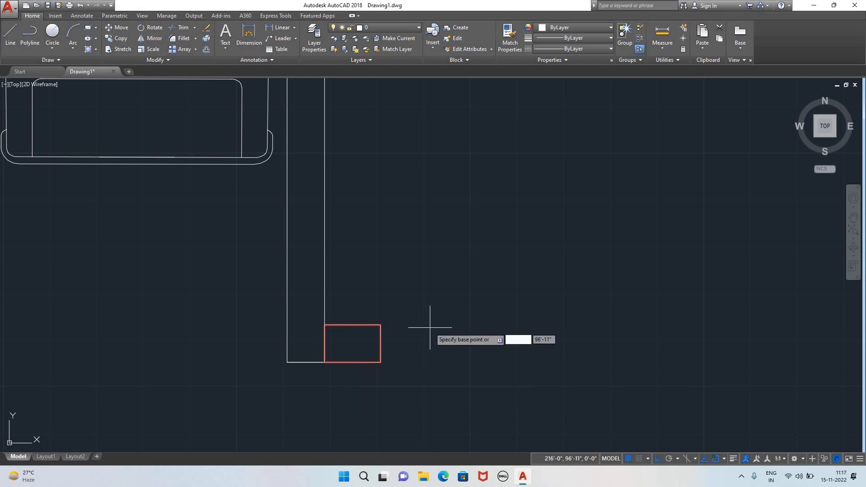
click(352, 344)
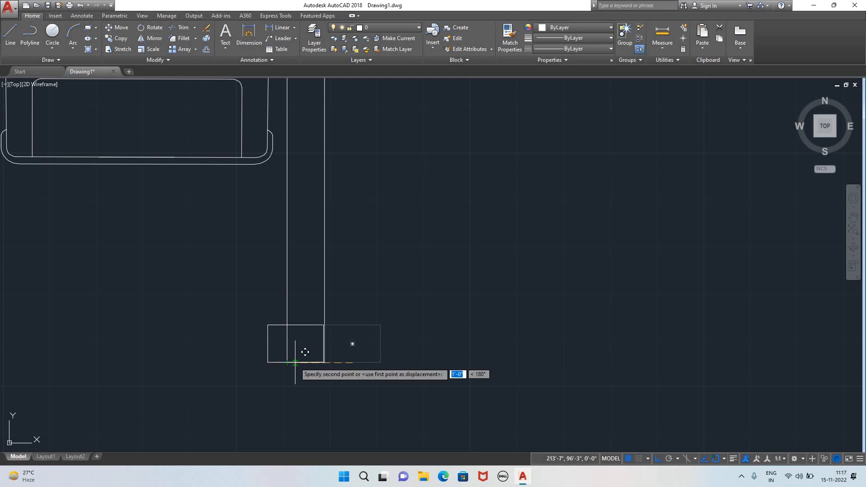
click(305, 352)
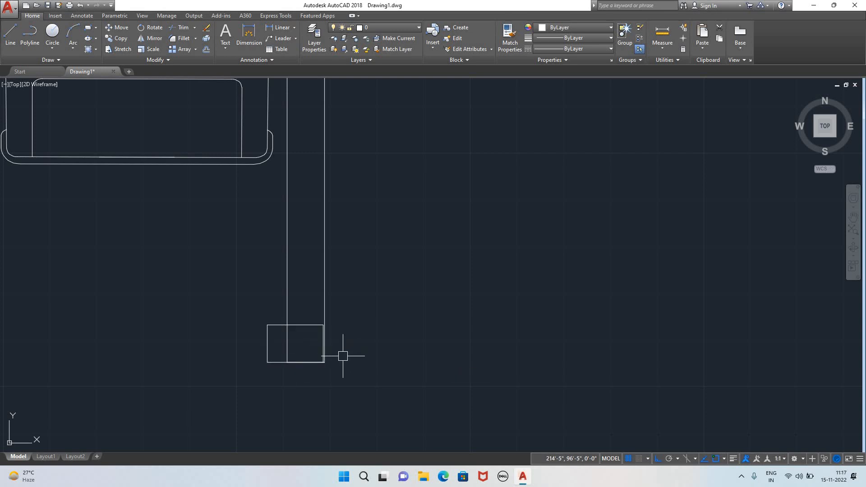
- Trim the inner wall line inside the pillar rectangle and the rectangle's upper edge between the two wall lines
text(tr)
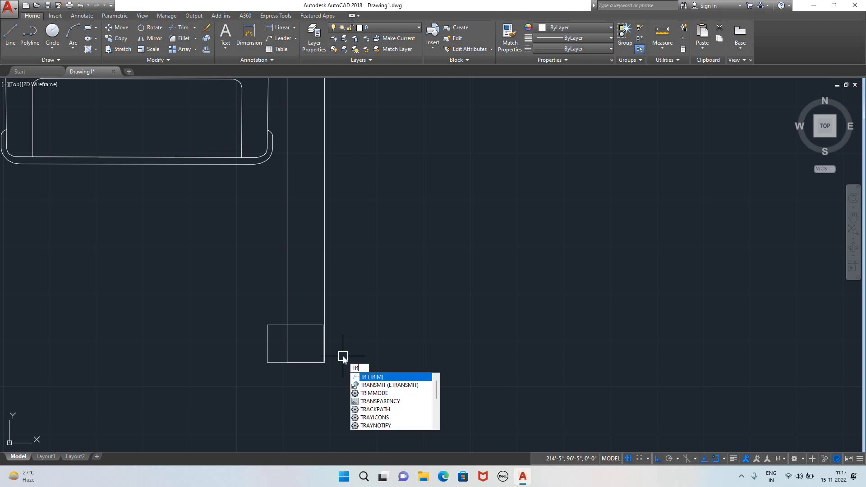
key(Return)
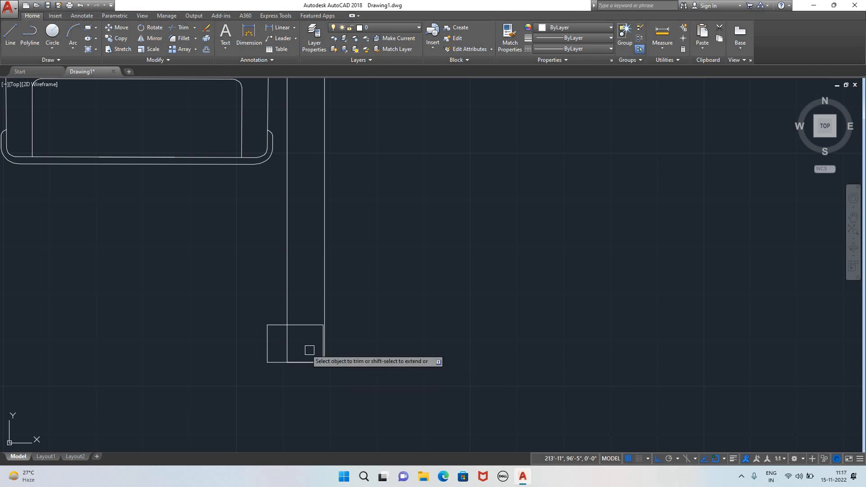
click(287, 344)
click(304, 324)
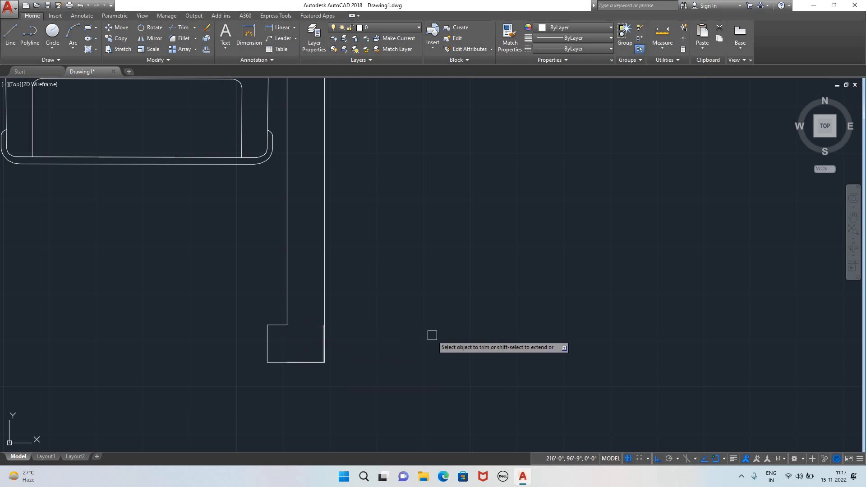
- Draw lines across the garage entrance and the adjoining front opening, joining the edge midpoints of the small pillar and neighbouring wall ends
scroll(451, 345, down, 2)
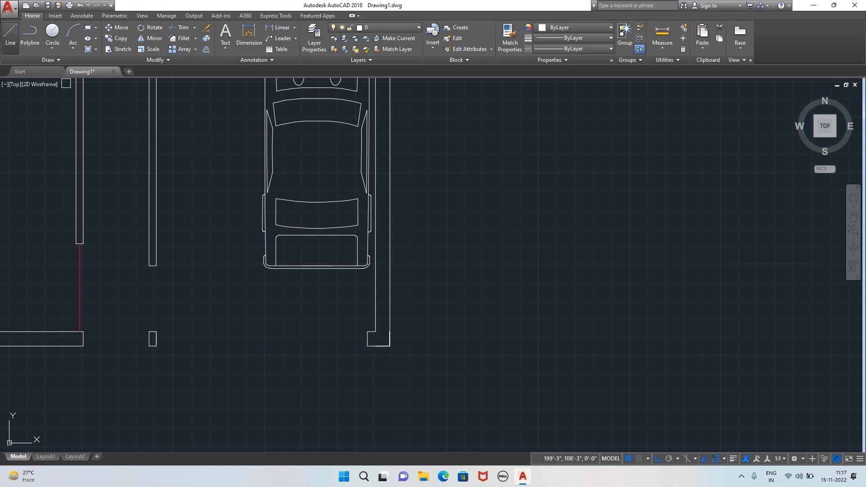
click(9, 36)
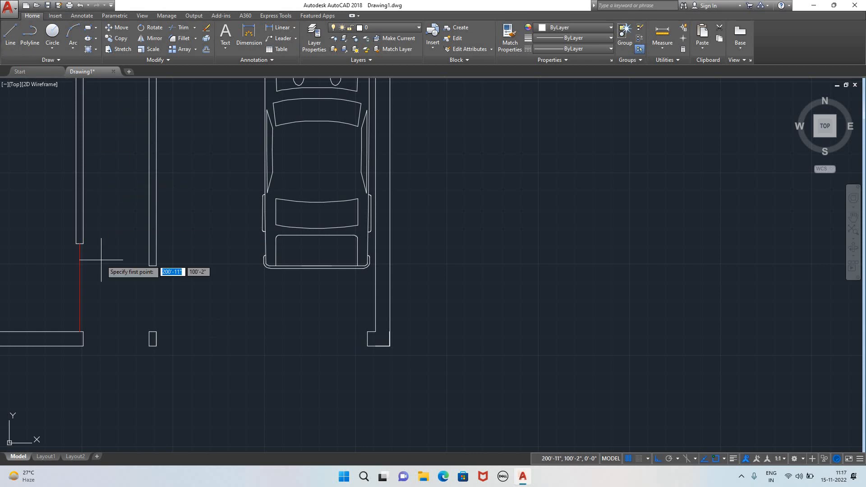
click(156, 338)
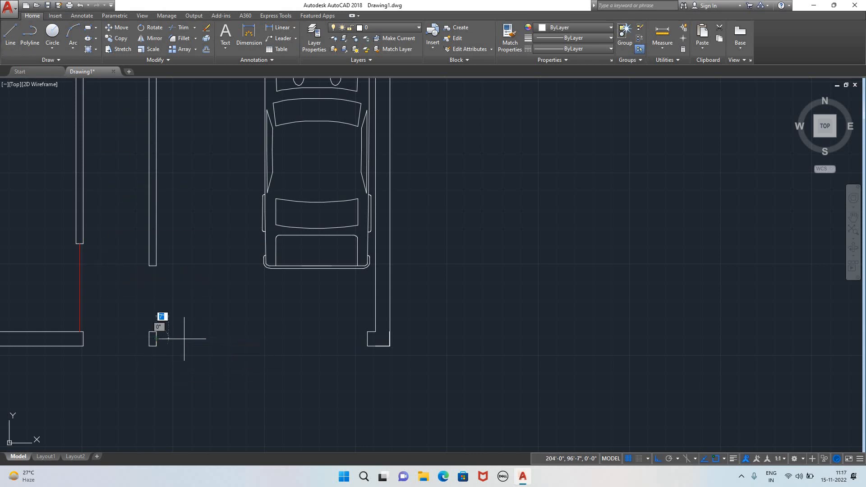
click(367, 339)
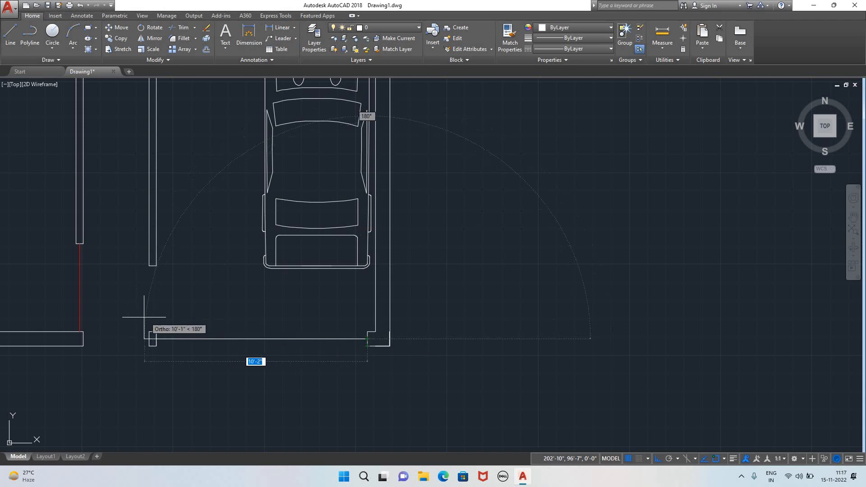
key(Escape)
key(space)
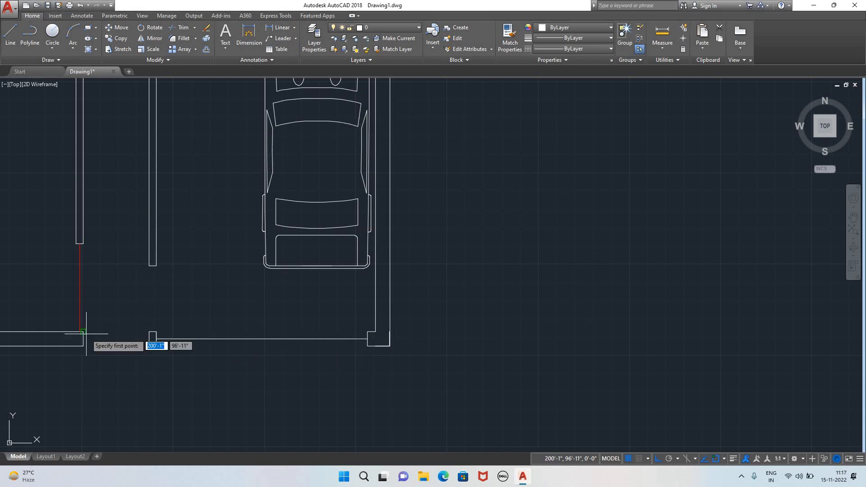
click(83, 338)
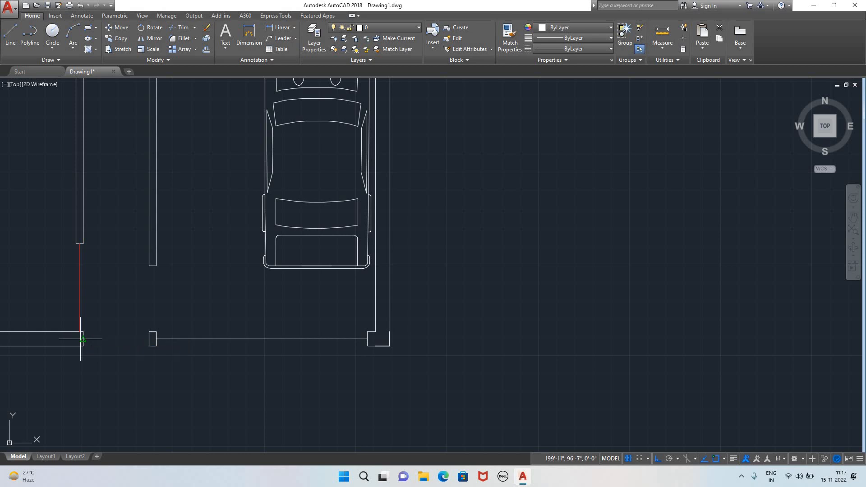
click(149, 338)
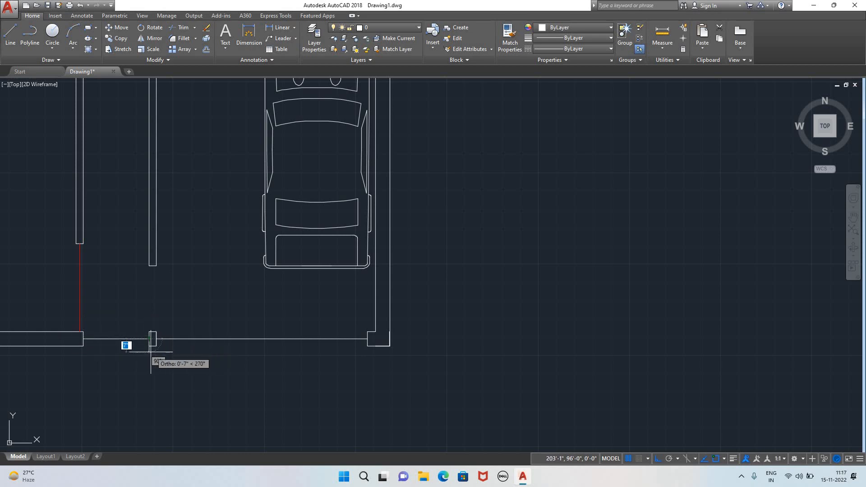
key(Escape)
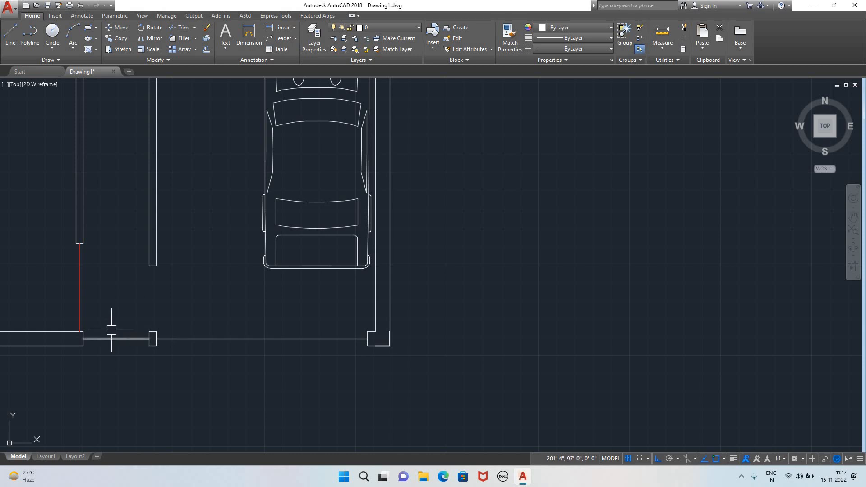
- Match the properties of the red door line onto the two new lines across the front openings
click(80, 287)
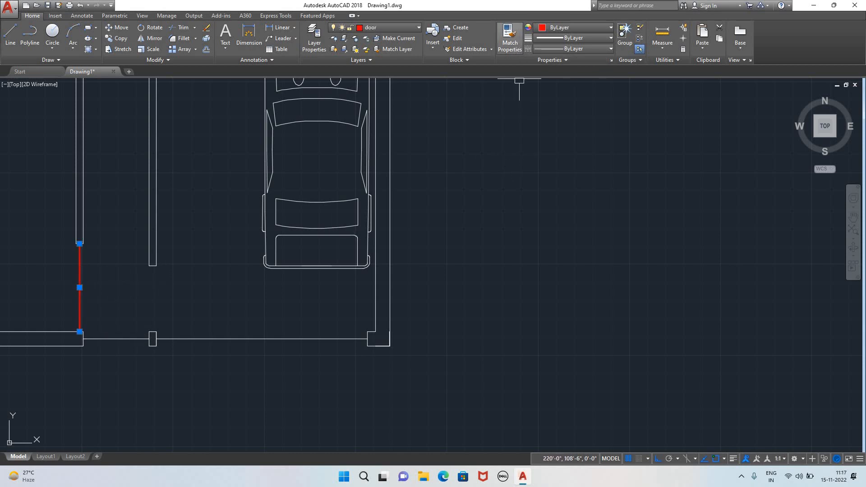
click(510, 38)
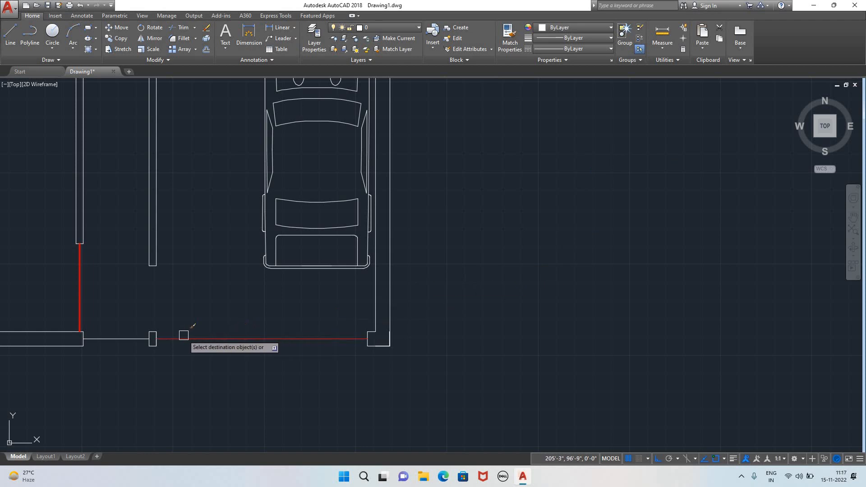
click(130, 339)
key(Escape)
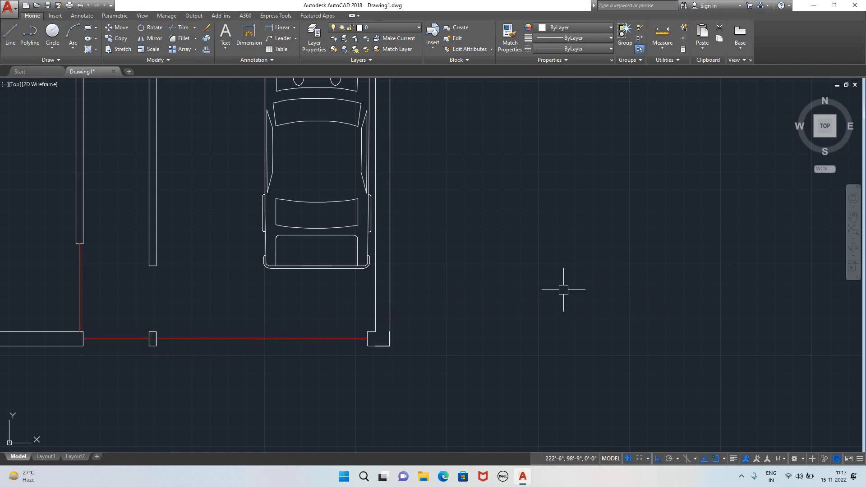
- Draw a vertical line across the door opening of the small room above the toilet, from the wall stub's midpoint to the partition
scroll(525, 293, down, 3)
scroll(566, 274, up, 2)
scroll(591, 233, down, 4)
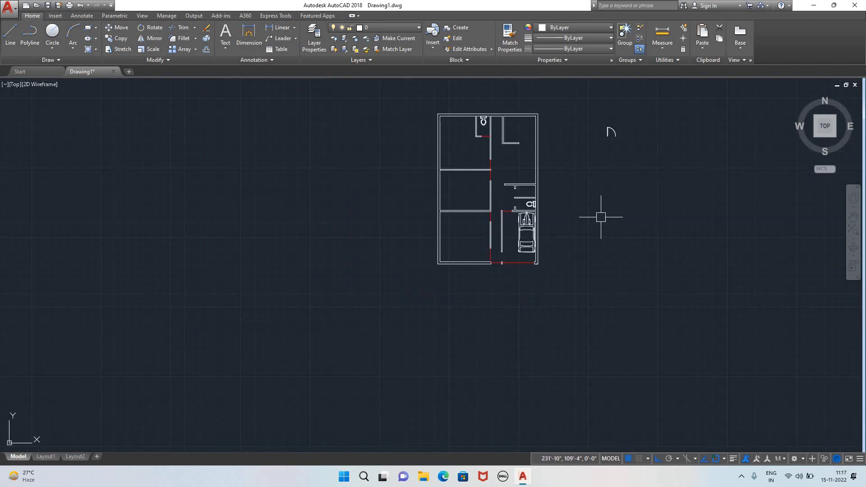
middle_drag(632, 187, 539, 316)
scroll(406, 319, up, 10)
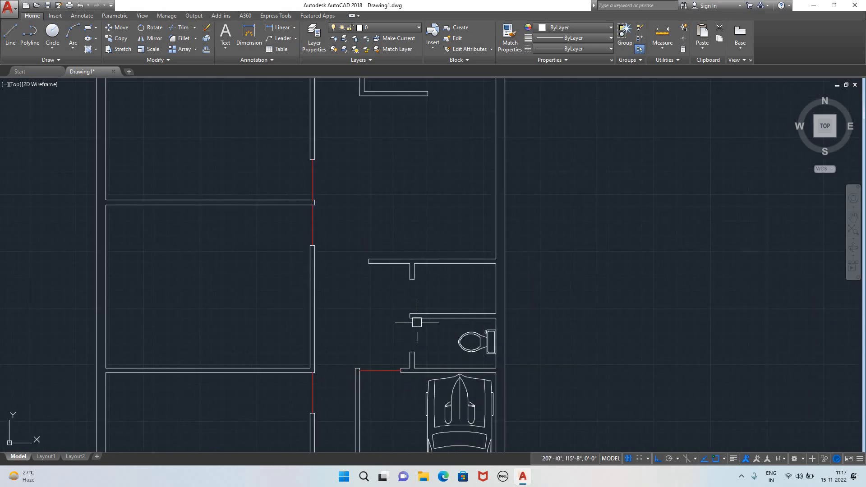
click(11, 34)
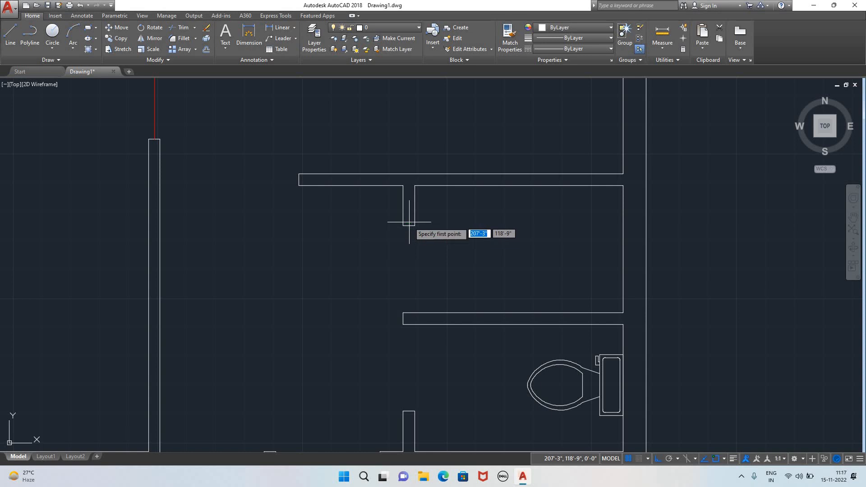
click(408, 225)
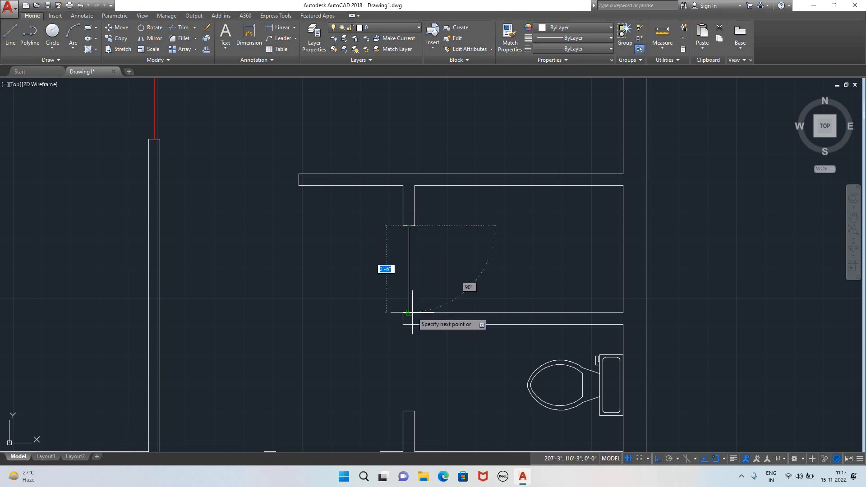
click(408, 312)
key(Return)
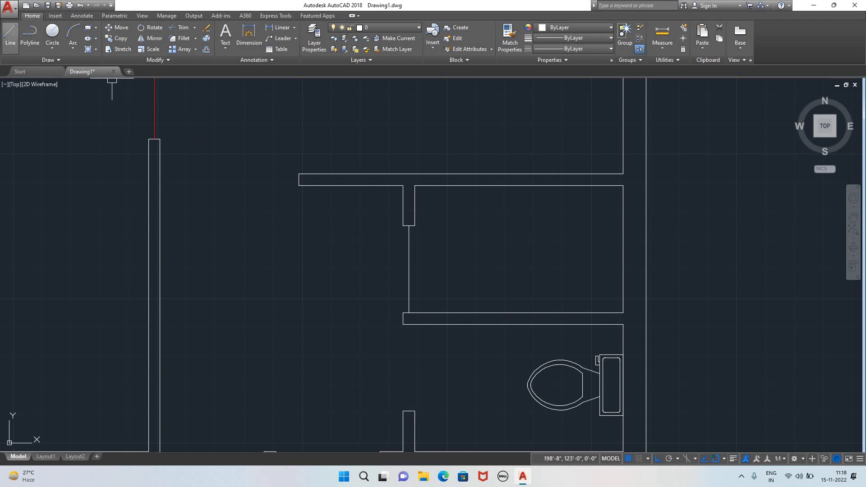
- Draw a vertical line across the toilet's door opening, from the lower wall stub's midpoint up to the partition
click(10, 34)
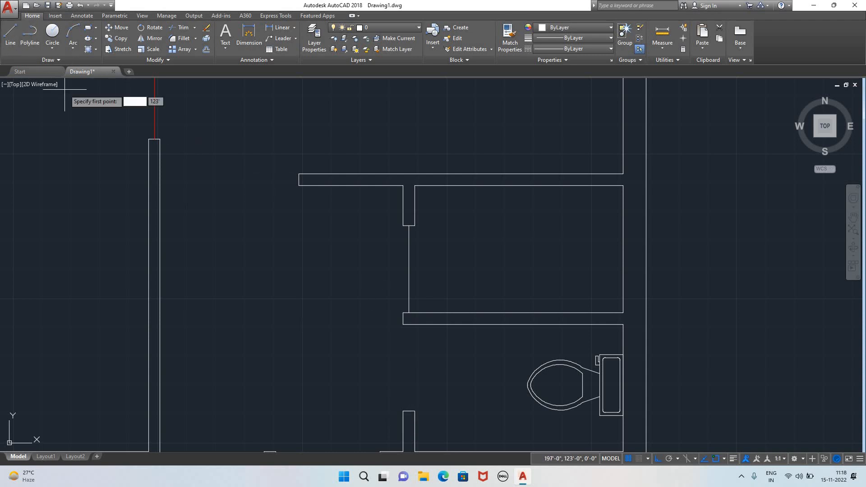
click(408, 411)
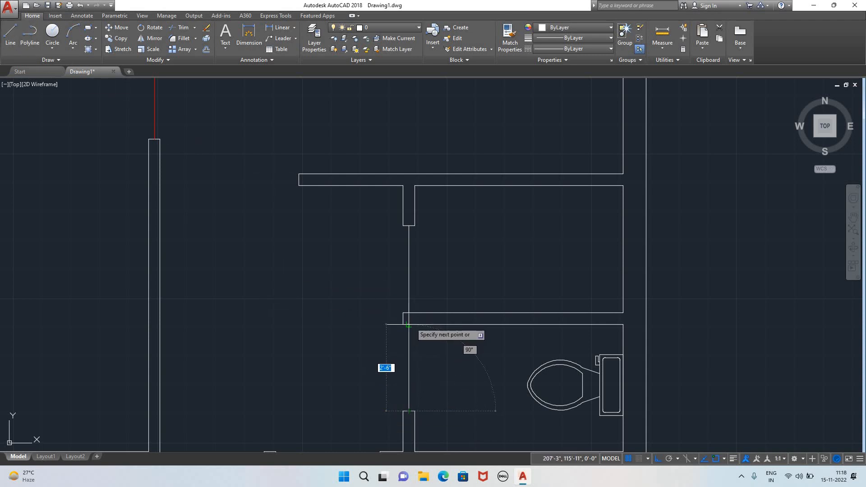
click(409, 324)
key(Escape)
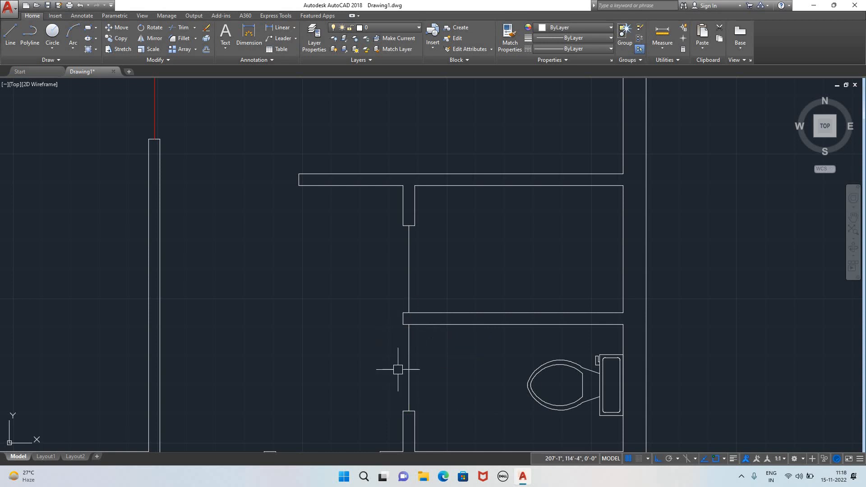
- Match the properties of the red door line onto the two new vertical lines across the small room's and toilet's door openings
click(154, 107)
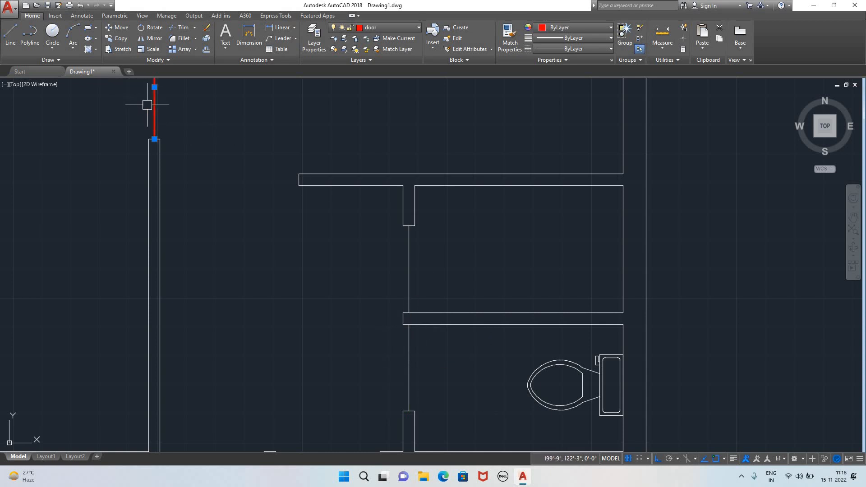
click(509, 45)
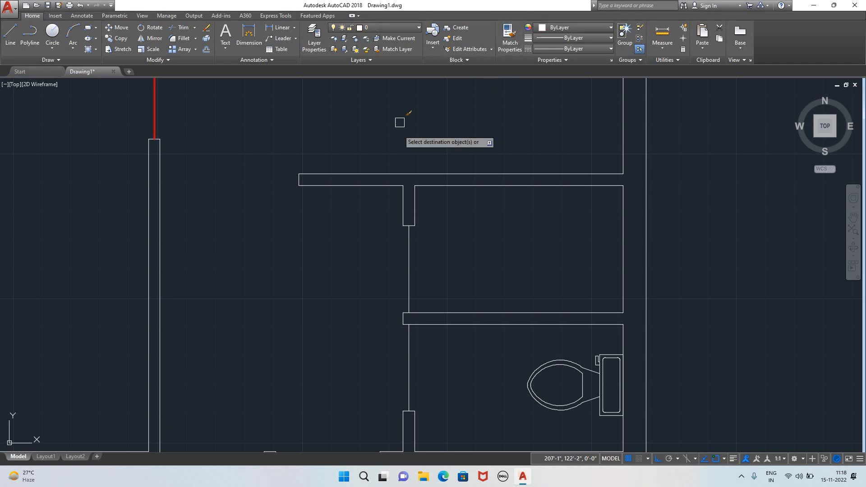
click(408, 274)
click(419, 356)
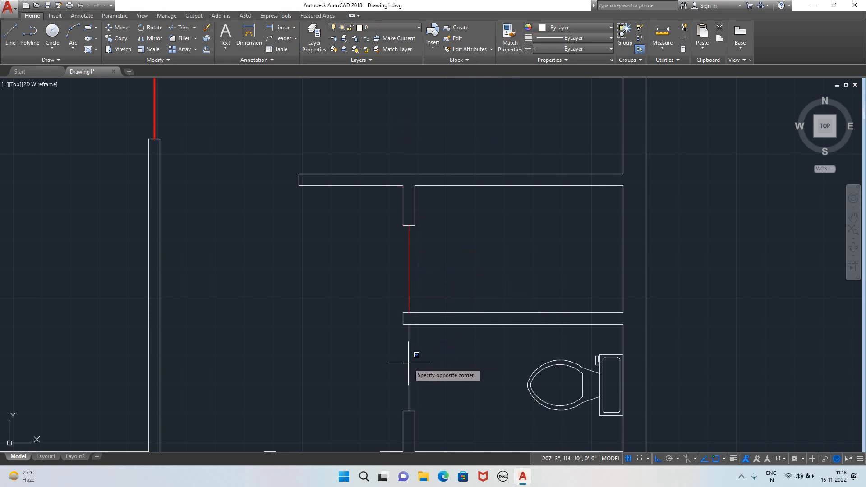
click(408, 359)
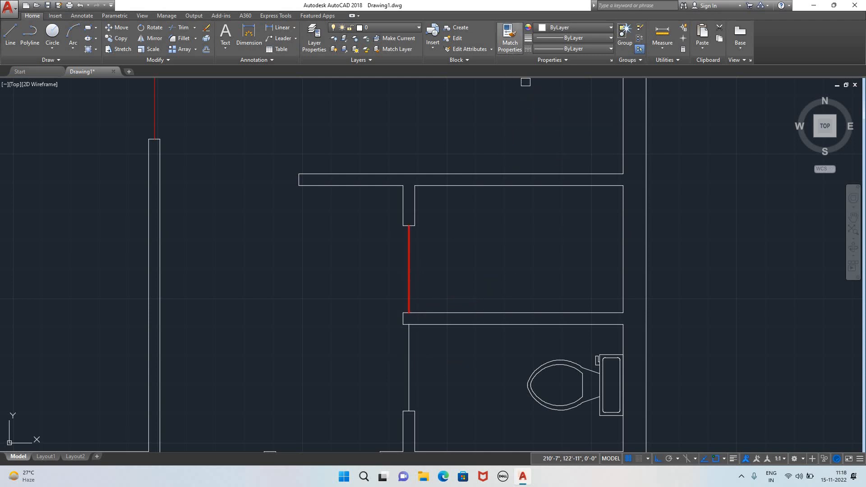
scroll(393, 355, down, 5)
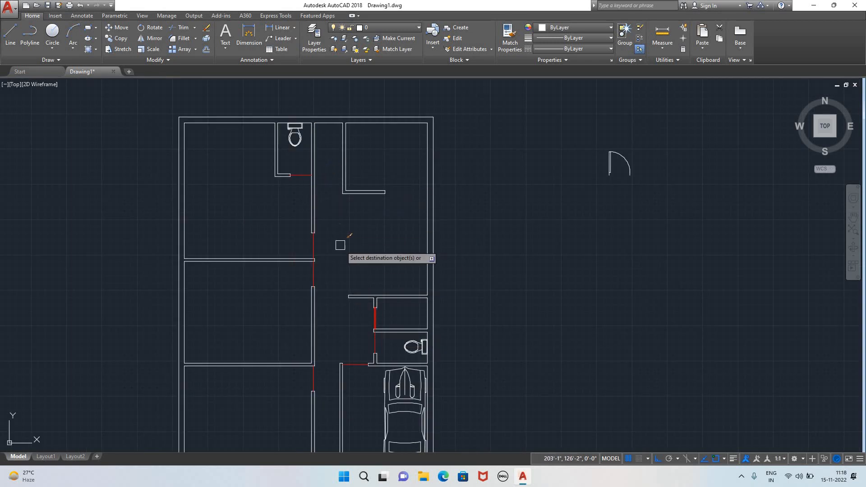
key(Escape)
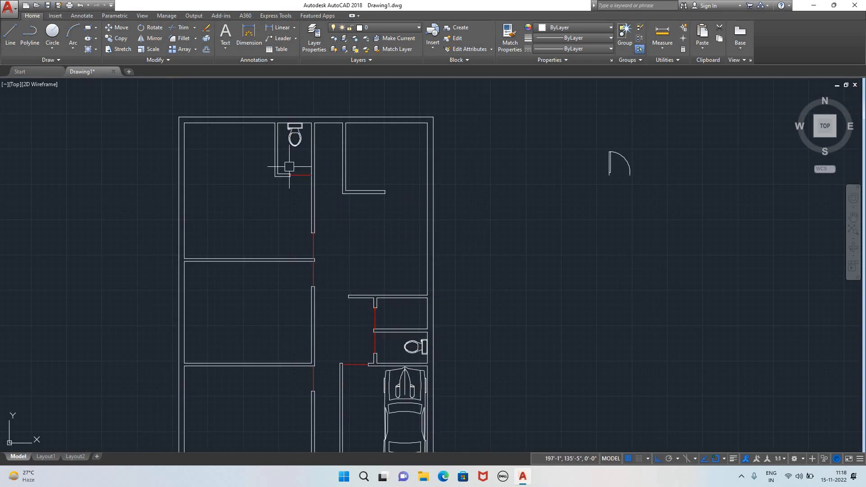
- List the object data of the red door line at the upper toilet and close the listing
click(552, 59)
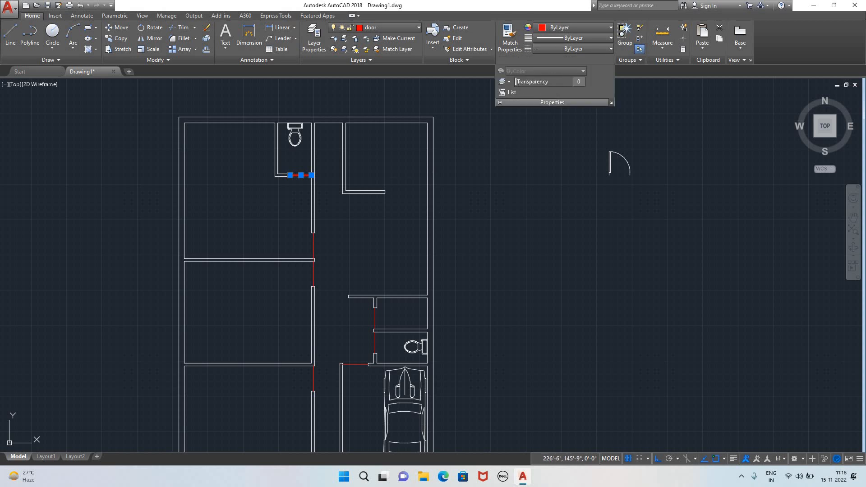
click(566, 60)
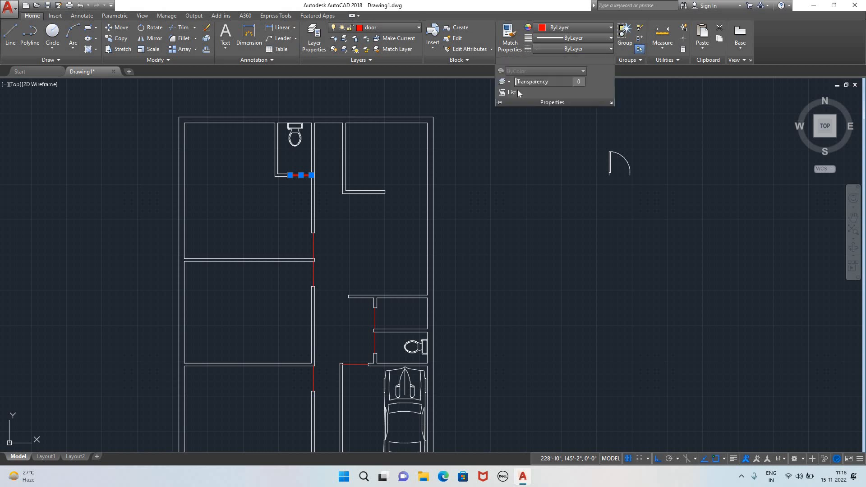
click(515, 92)
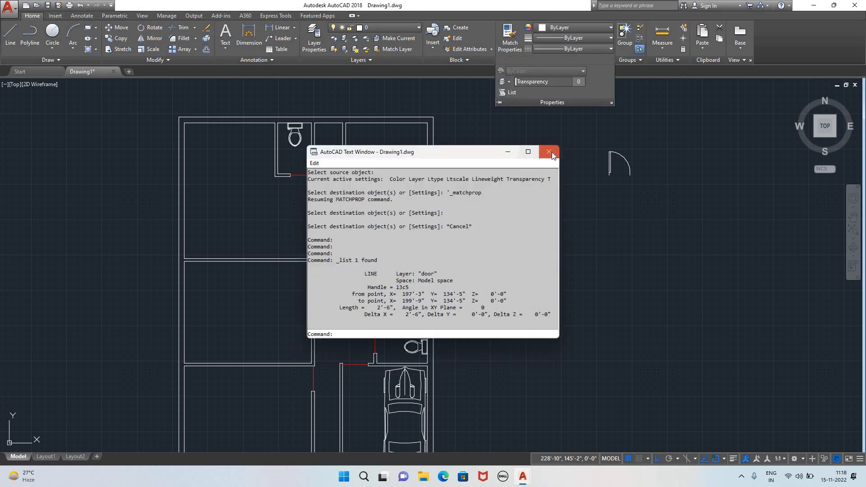
click(551, 154)
- Load the ACAD_ISO02W100 ISO dash linetype from acadiso.lin and make it the current linetype
click(565, 59)
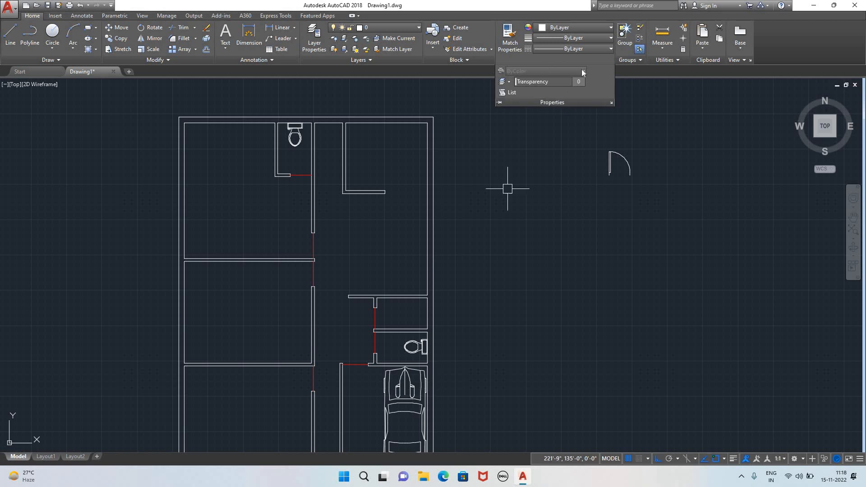
click(584, 48)
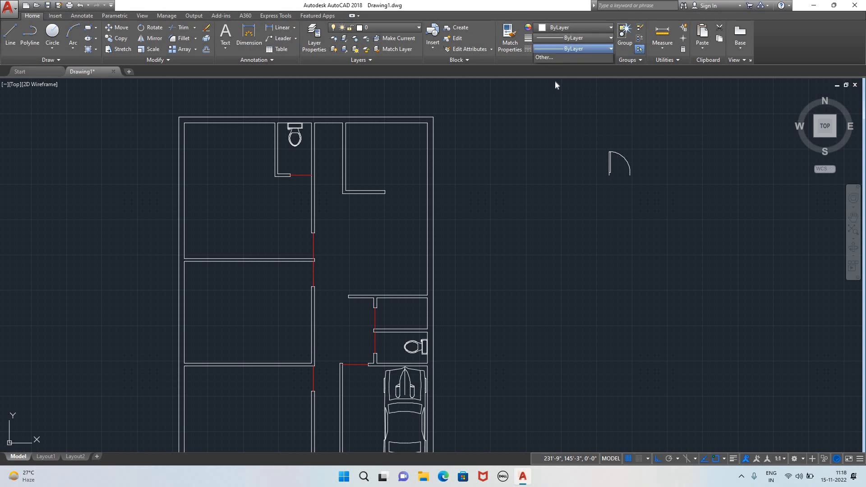
click(548, 94)
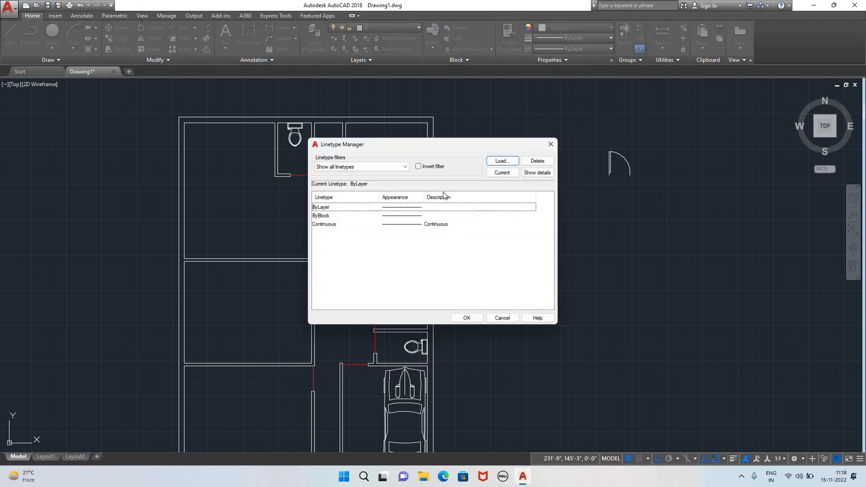
click(504, 160)
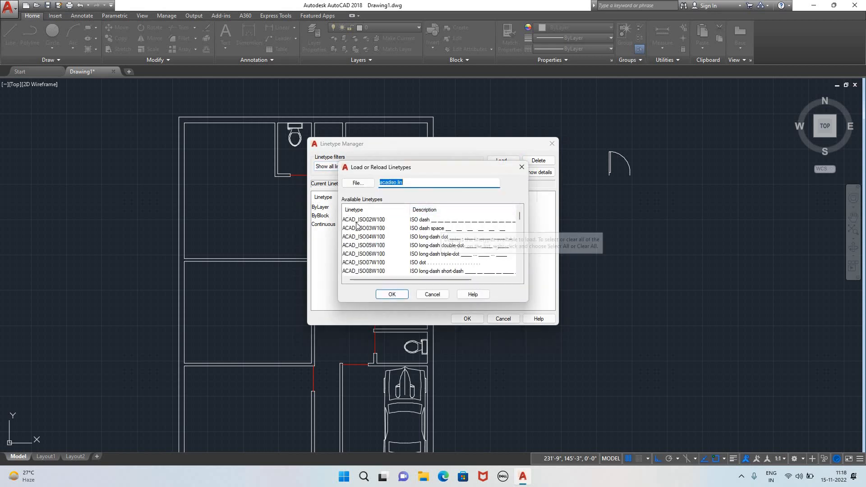
click(448, 221)
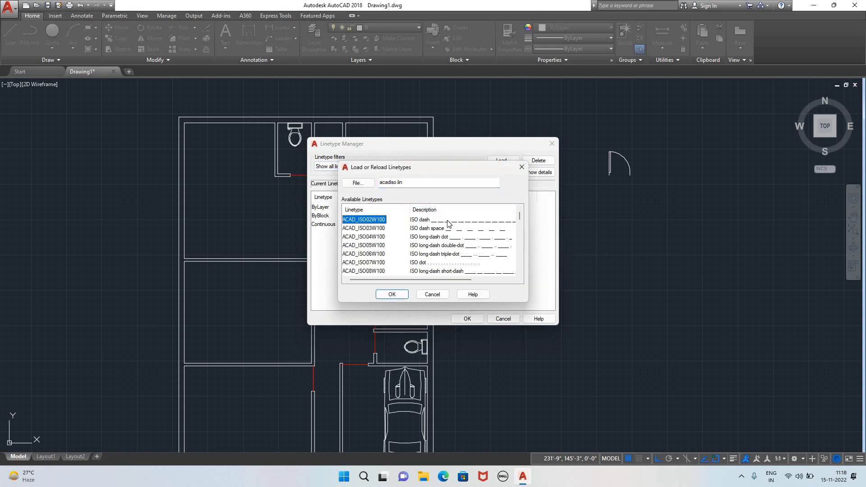
click(392, 294)
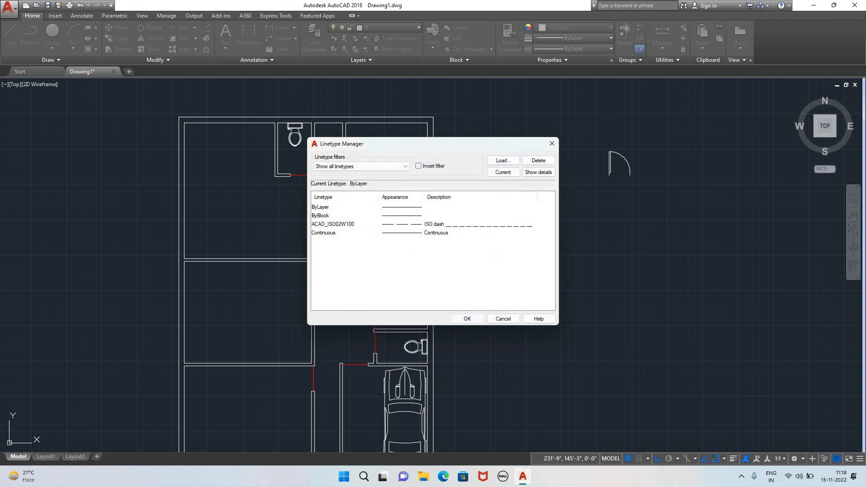
click(467, 318)
click(559, 48)
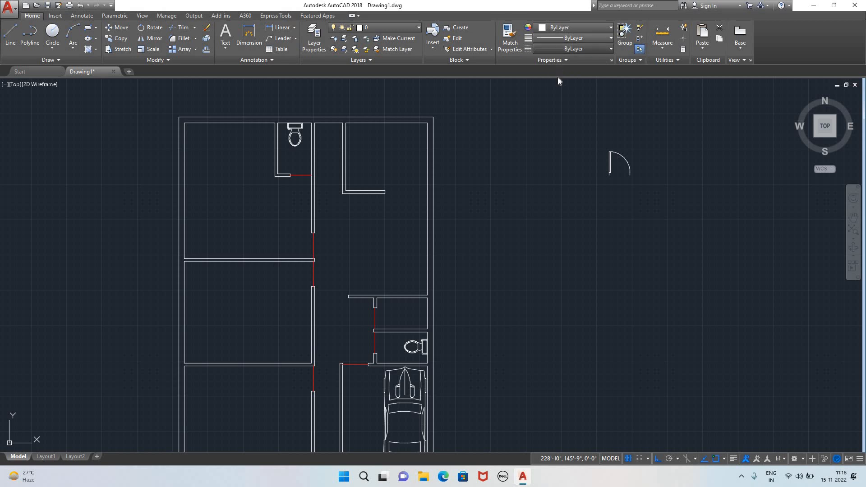
click(558, 82)
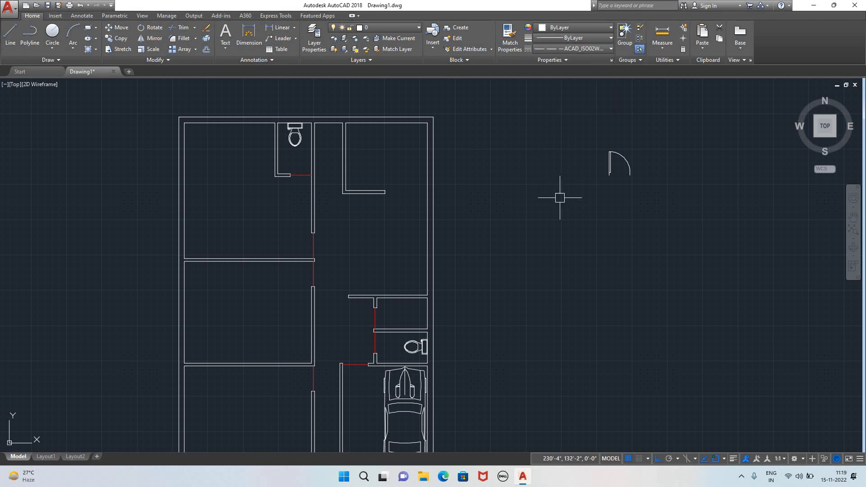
- Change the linetype of the upper toilet's red door line to ACAD_ISO02W100 and clear the selection
click(303, 174)
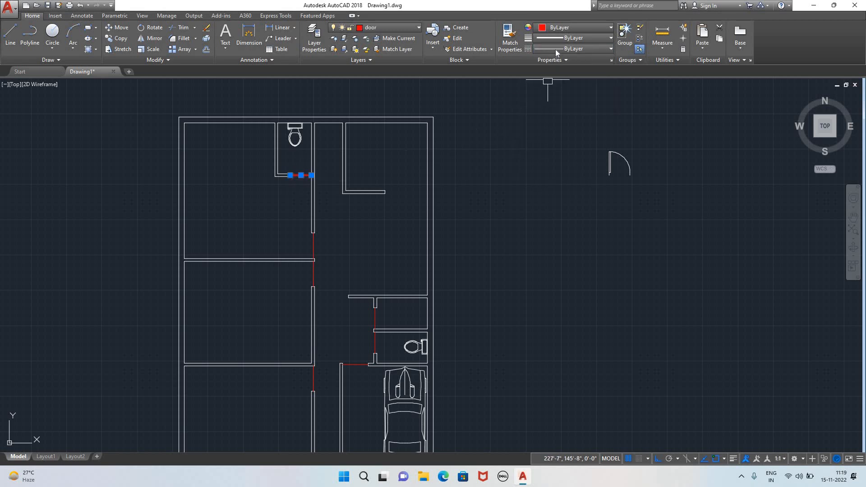
click(555, 49)
click(548, 83)
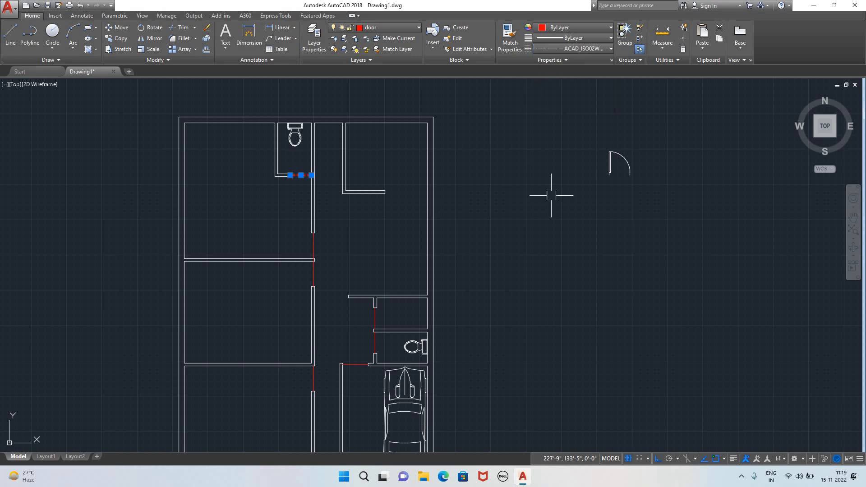
click(545, 218)
click(564, 228)
key(Escape)
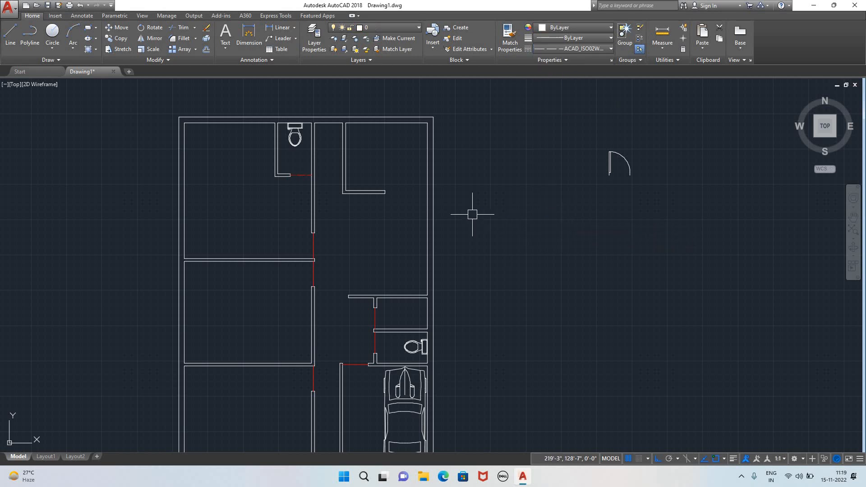
- Match the properties of the upper toilet's dashed door line onto the door lines along the left rooms' corridor wall
click(304, 175)
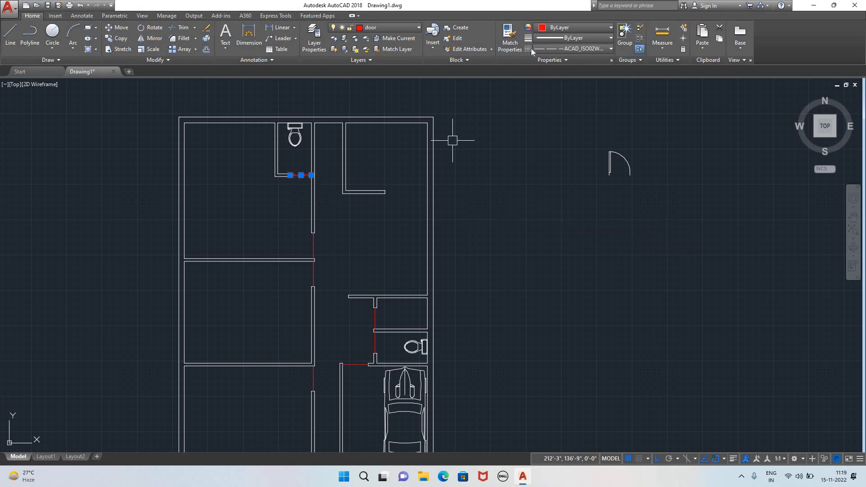
click(509, 36)
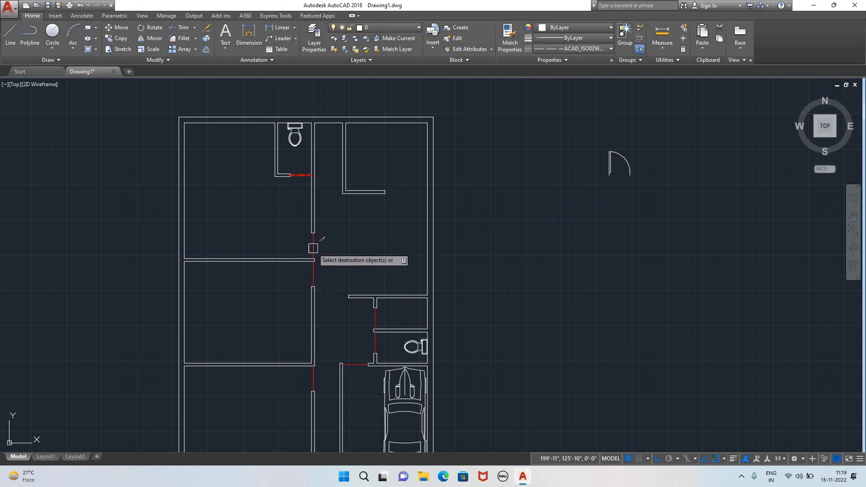
scroll(364, 310, up, 5)
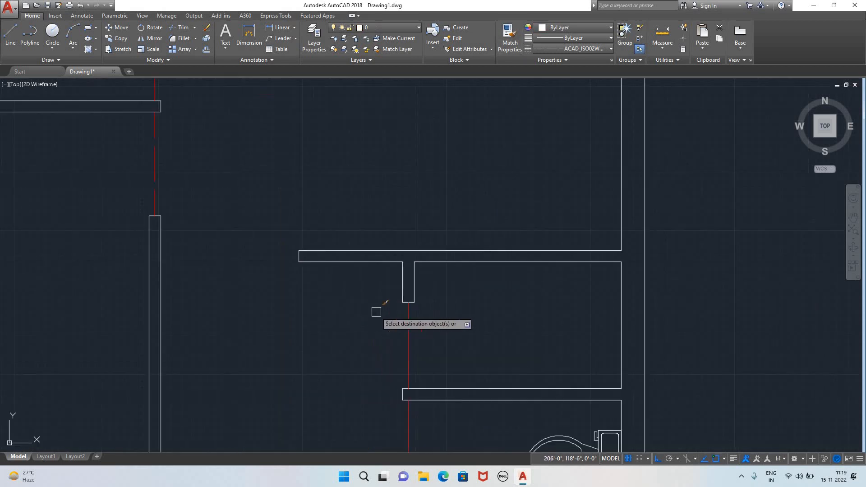
- Leave the property matching command and examine the walls and red dashed opening lines across the whole floor plan
scroll(427, 381, down, 3)
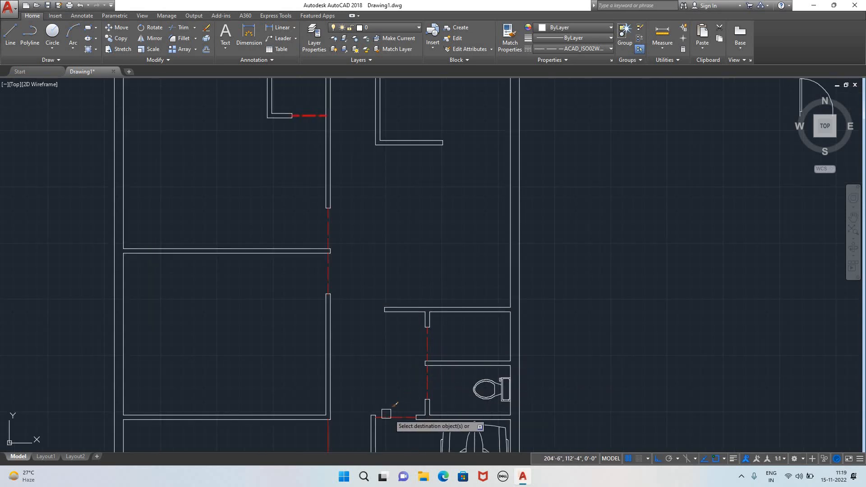
scroll(336, 427, down, 3)
middle_drag(351, 384, 369, 211)
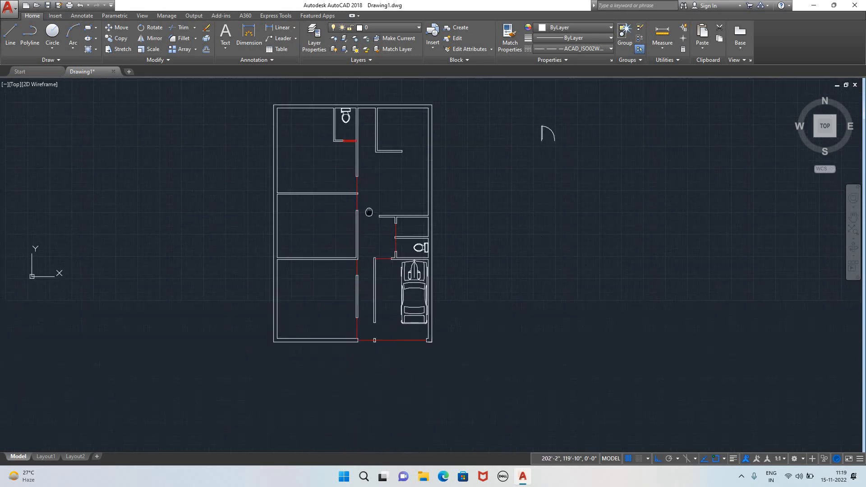
scroll(354, 247, up, 2)
scroll(354, 246, up, 2)
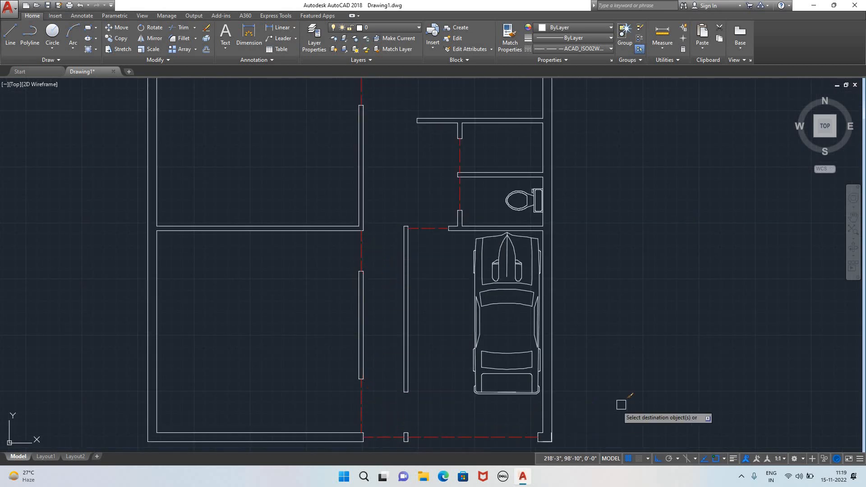
scroll(656, 371, down, 2)
scroll(655, 371, down, 2)
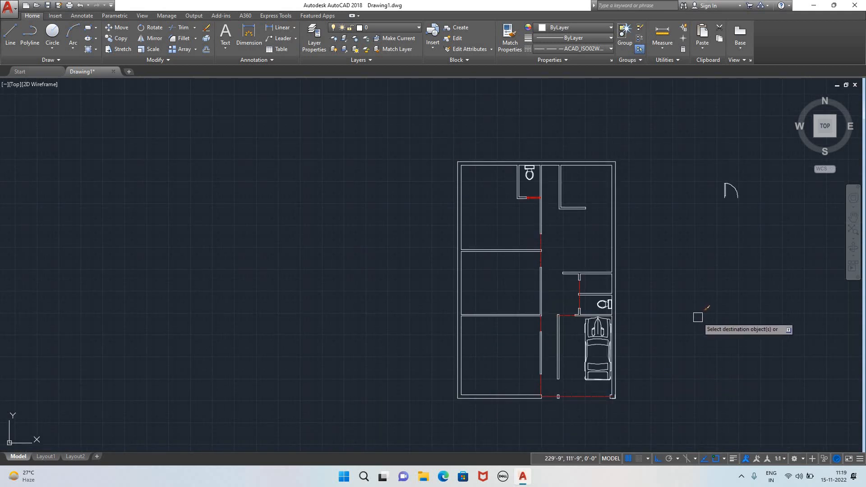
scroll(703, 287, down, 2)
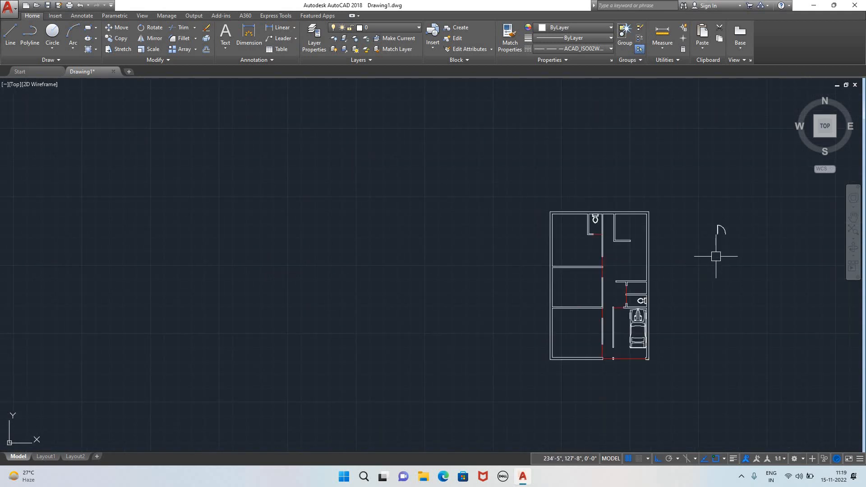
mouse_move(717, 253)
middle_down()
mouse_move(615, 287)
mouse_move(552, 281)
middle_up()
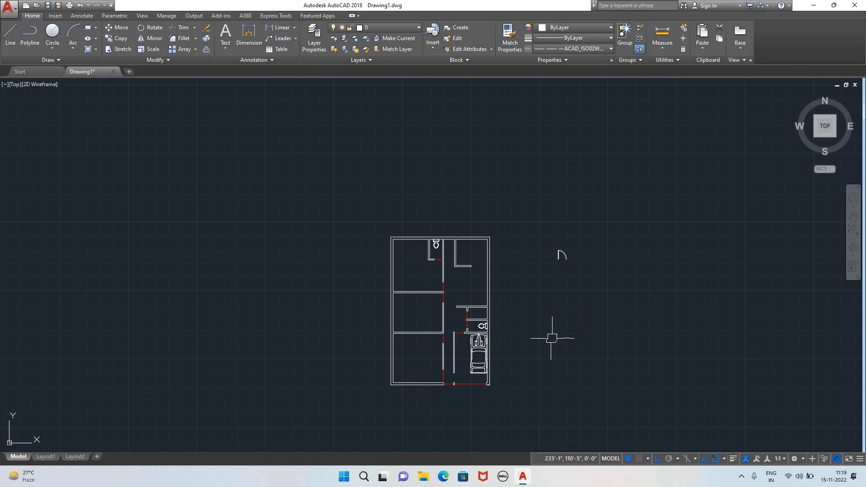
scroll(532, 327, up, 2)
scroll(373, 315, up, 6)
scroll(426, 334, down, 4)
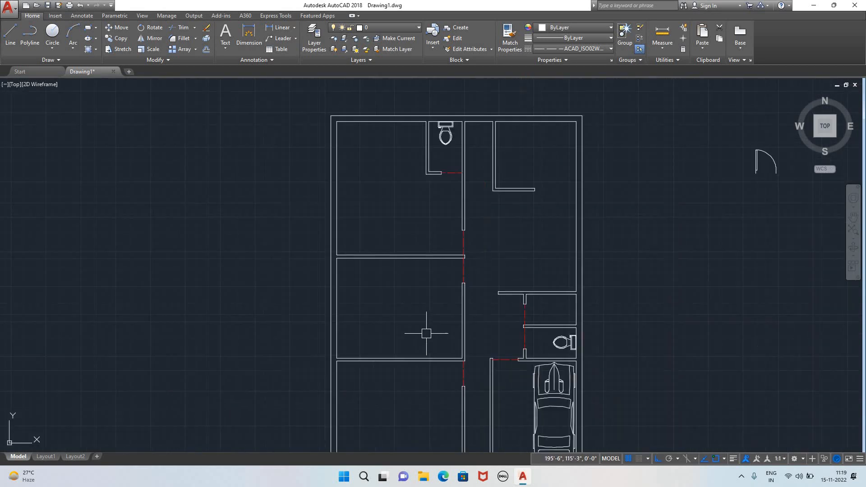
scroll(624, 320, down, 3)
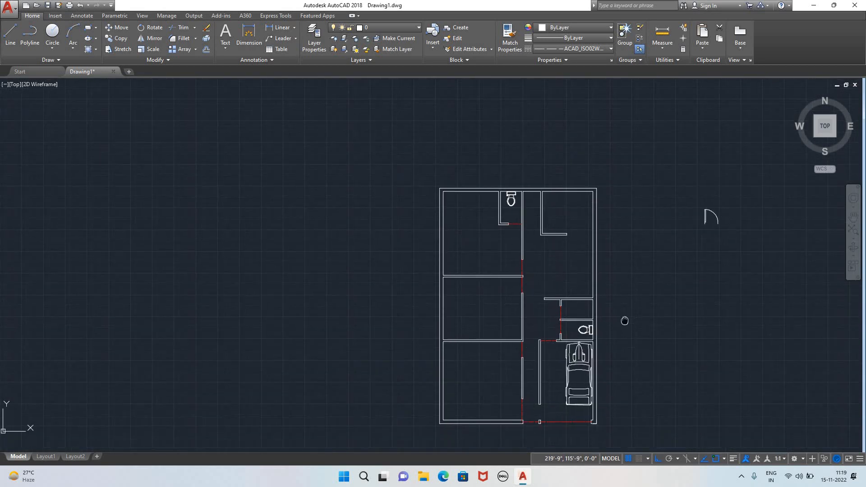
middle_drag(624, 321, 502, 329)
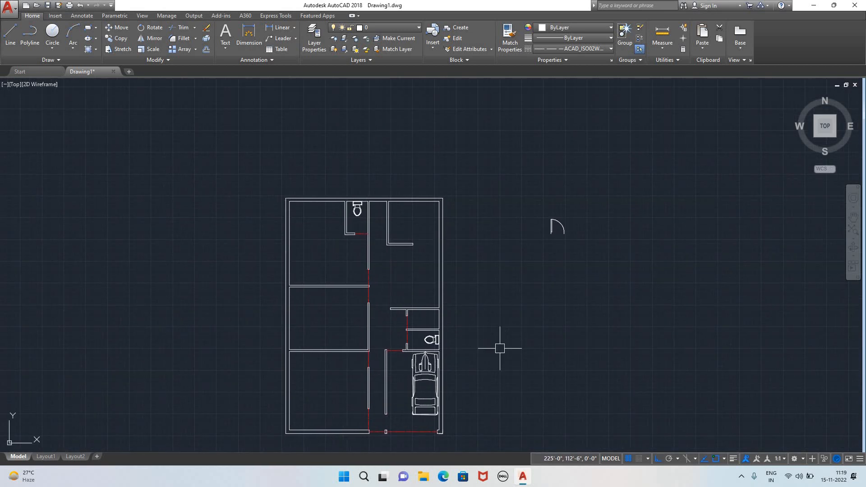
- Delete the spare door symbol lying outside the floor plan on its east side
scroll(488, 325, up, 3)
scroll(480, 315, down, 3)
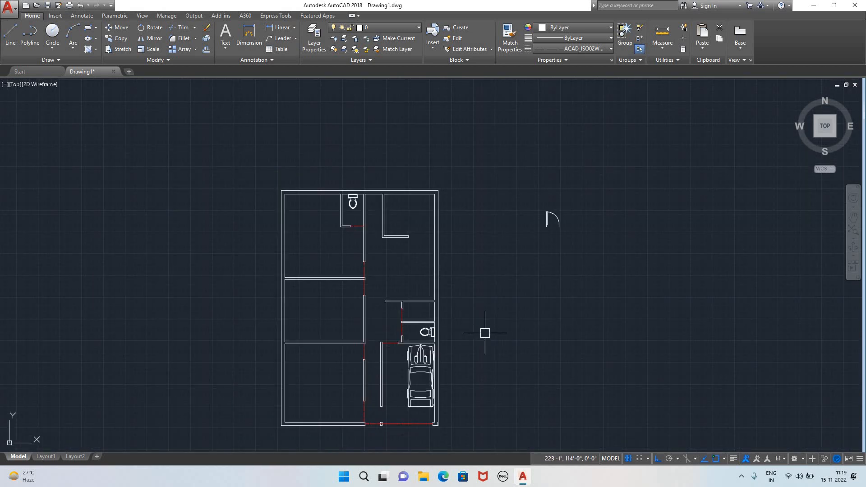
click(549, 217)
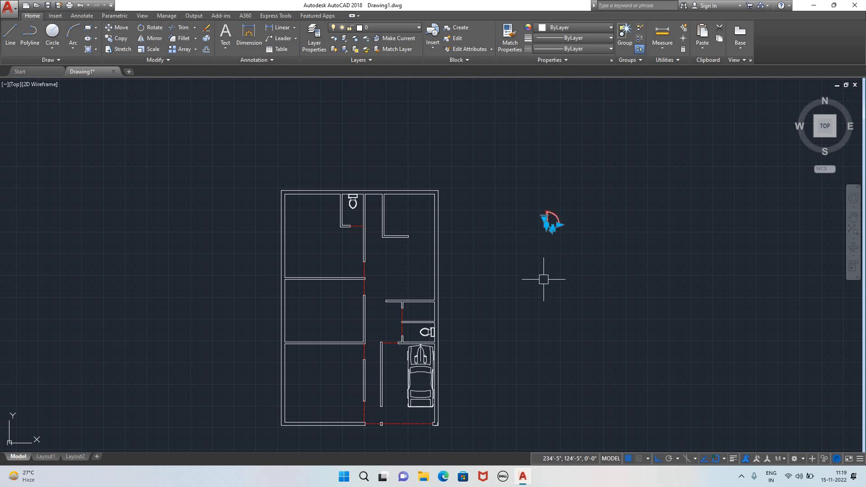
key(Delete)
- Insert the Sink - Oval top and top-view bathroom faucet blocks from House Designer.dwg in DesignCenter into empty space east of the plan
scroll(490, 327, up, 3)
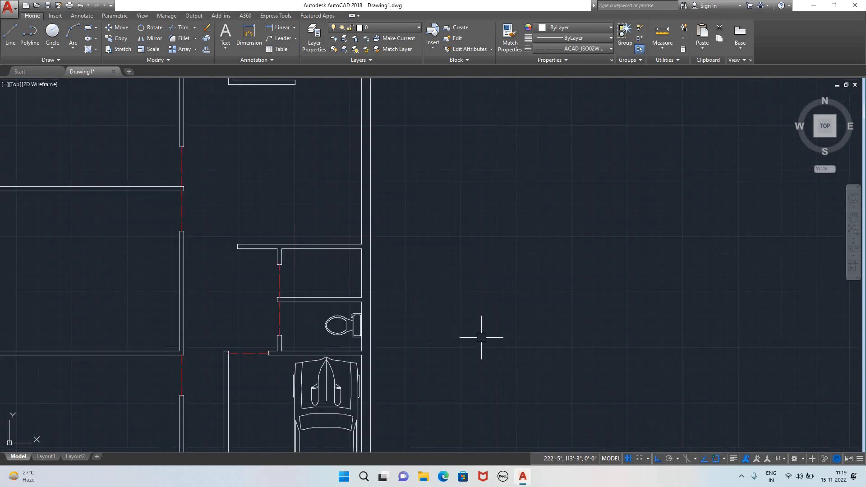
scroll(479, 338, down, 1)
scroll(477, 390, down, 5)
middle_drag(472, 394, 411, 305)
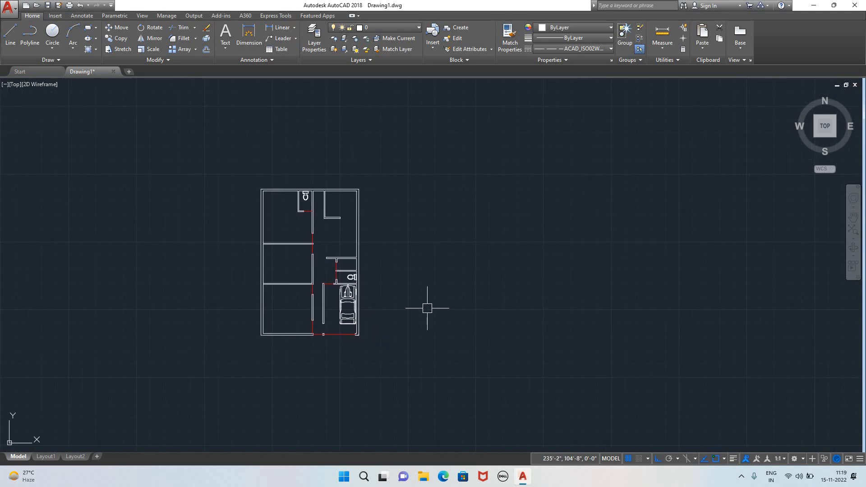
key(ctrl+2)
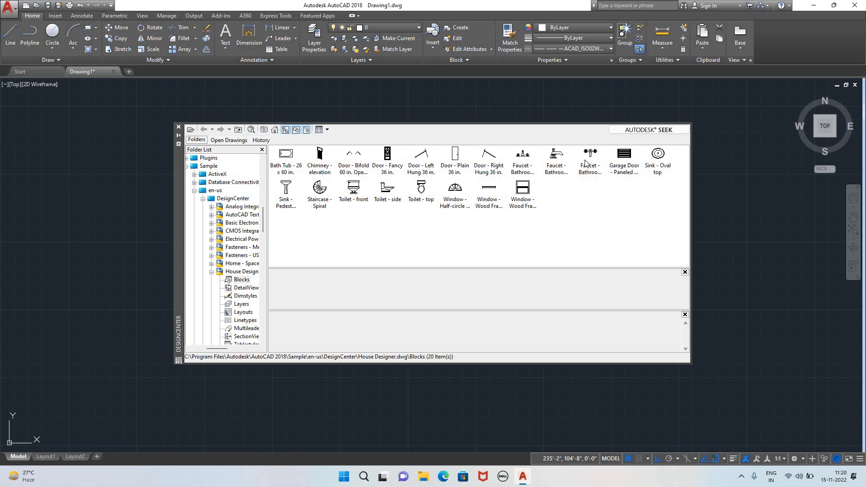
click(656, 158)
drag(657, 157, 763, 280)
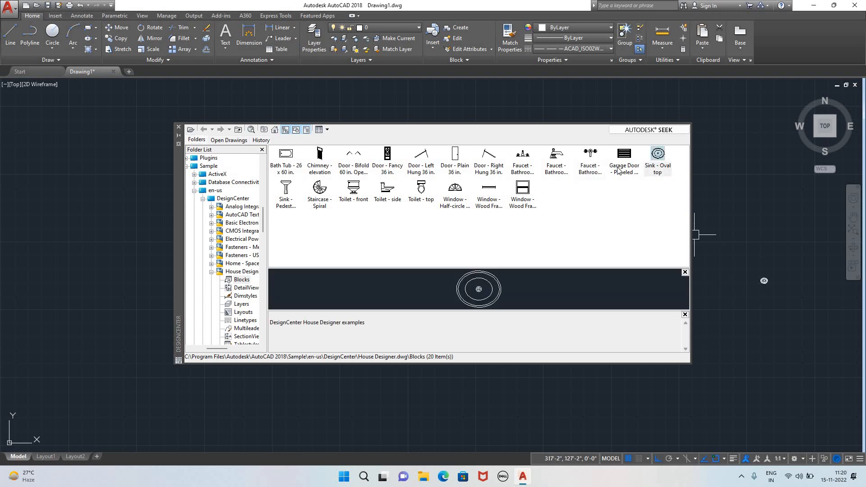
drag(590, 156, 736, 367)
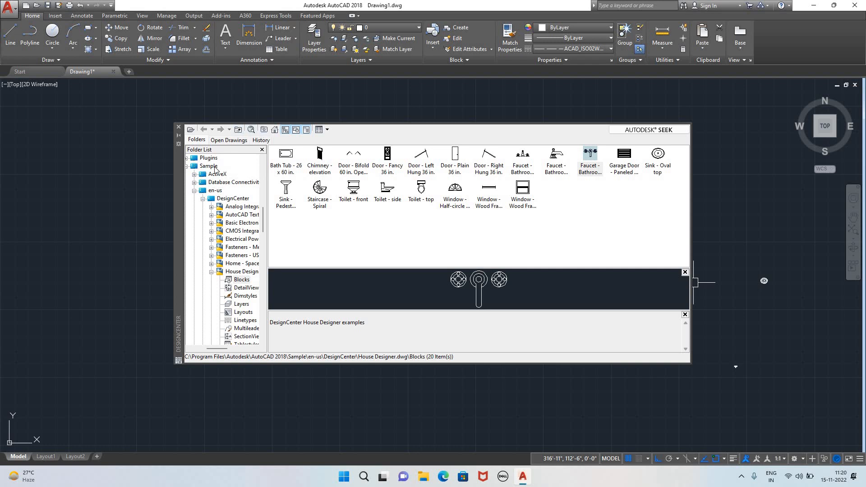
- Browse the en-us sample folder in DesignCenter and open the Blocks of Kitchens.dwg
click(215, 190)
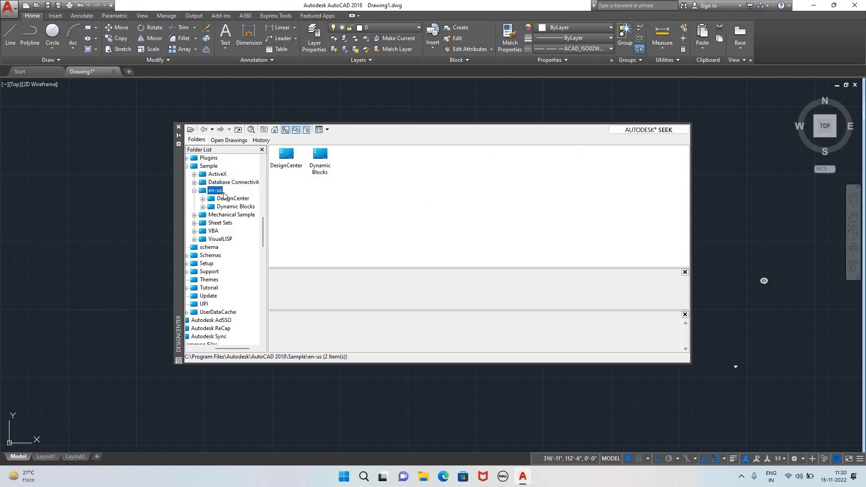
double_click(318, 168)
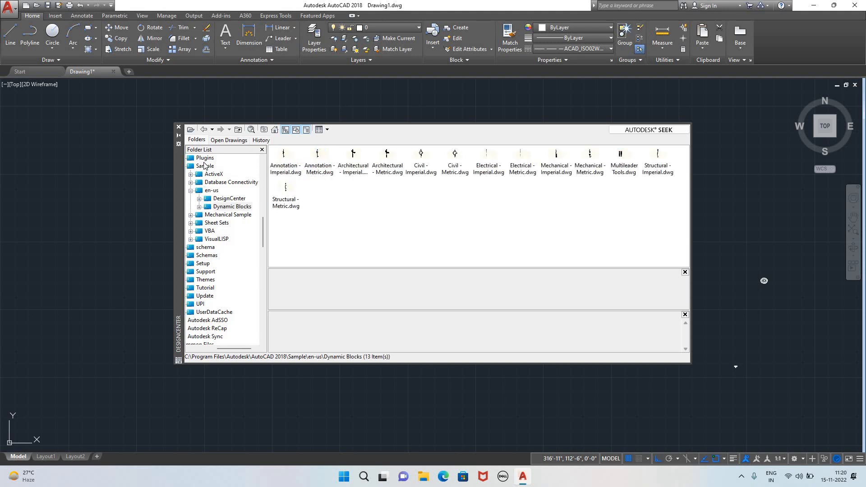
click(204, 129)
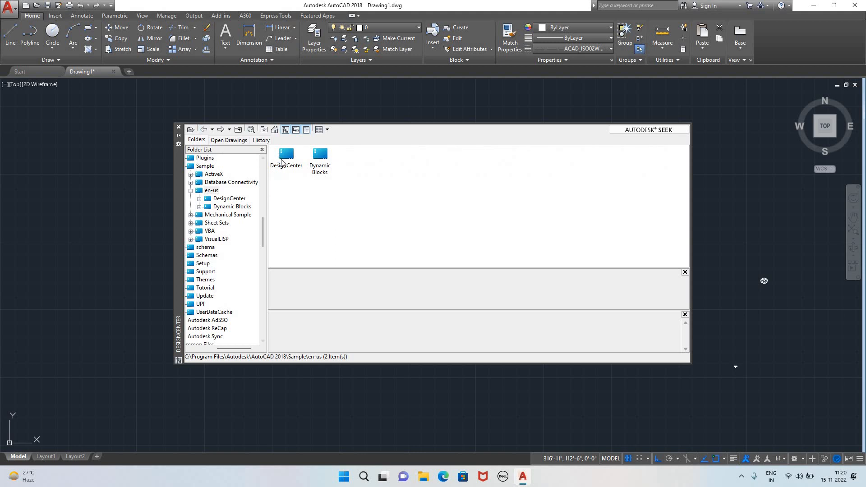
double_click(282, 158)
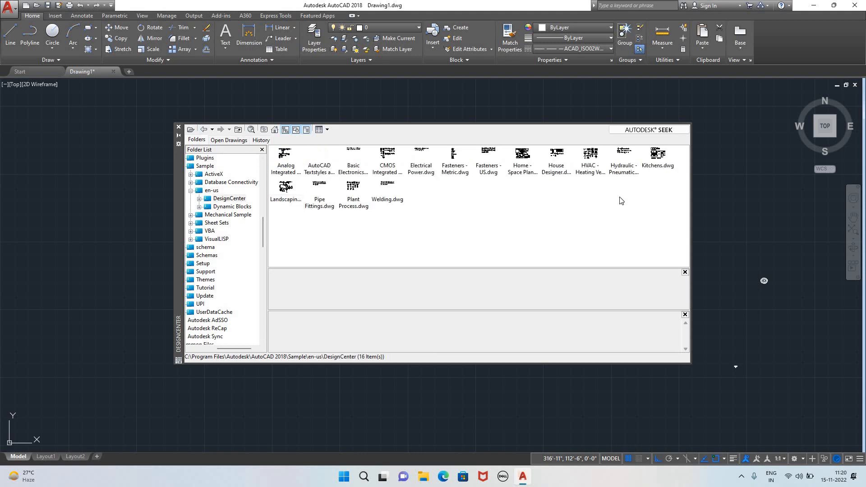
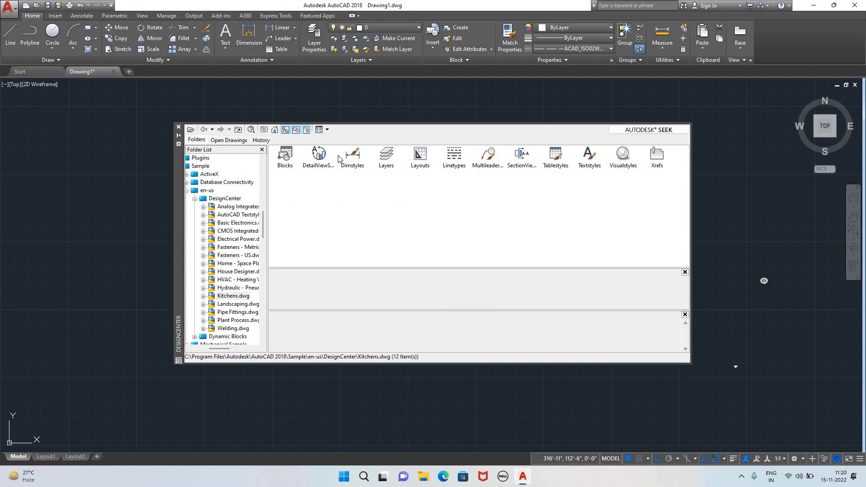
double_click(285, 155)
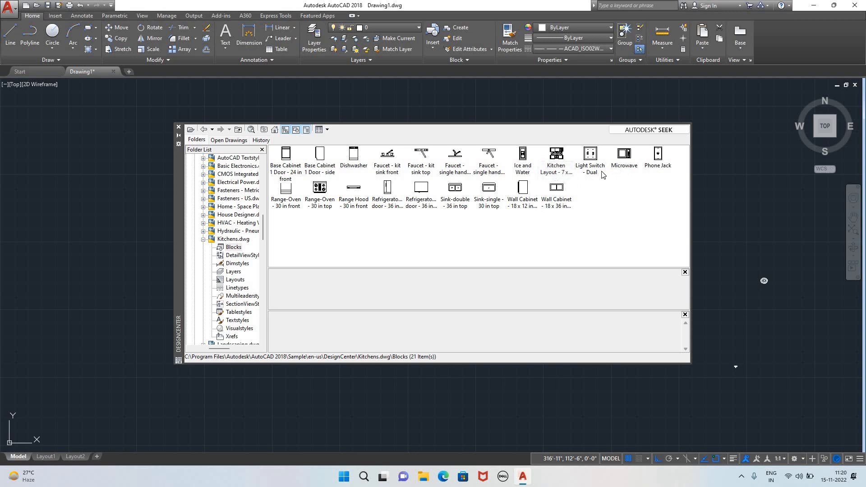
- Insert the Range-Oven - 30 in top, Kitchen Layout and Sink-double - 36 in top blocks into empty space east of the plan
click(322, 192)
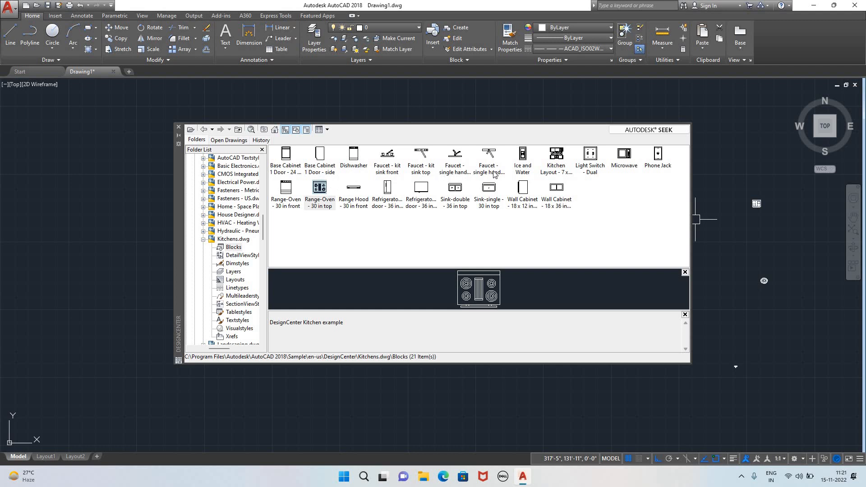
mouse_move(556, 154)
mouse_down()
mouse_move(730, 173)
mouse_move(745, 153)
mouse_up()
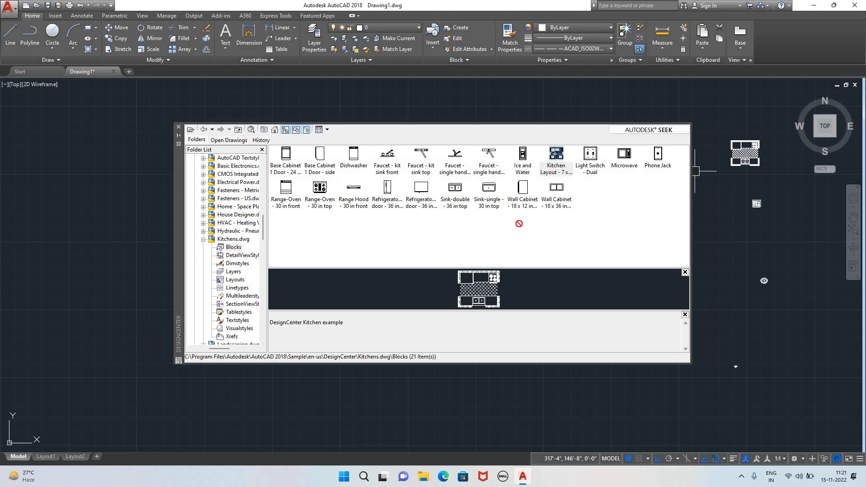
drag(455, 187, 763, 319)
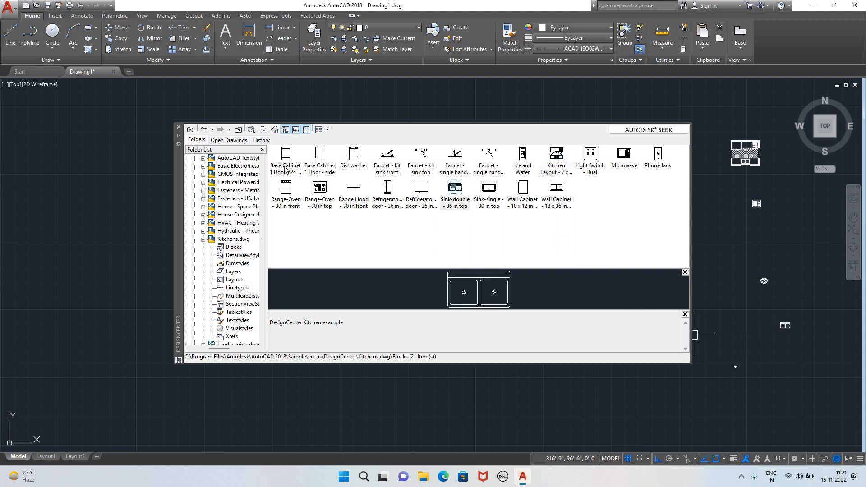
- Look through the House Designer.dwg blocks and open the Blocks of Home - Space Planner.dwg
double_click(234, 216)
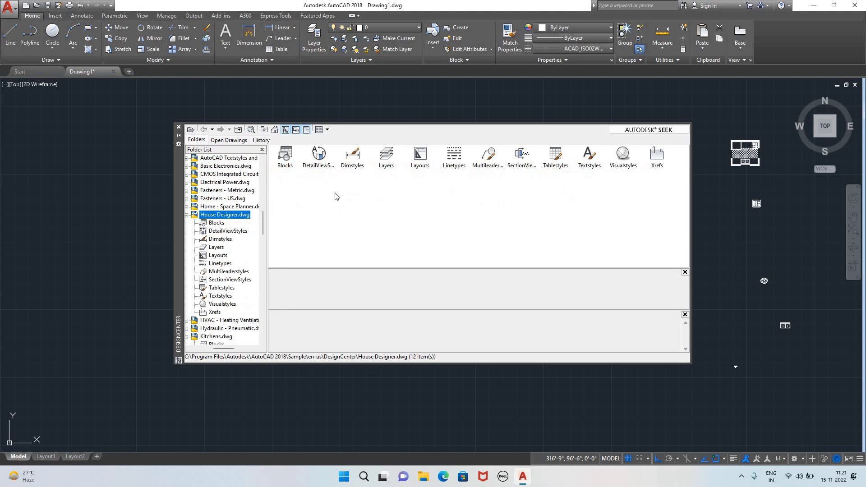
double_click(289, 169)
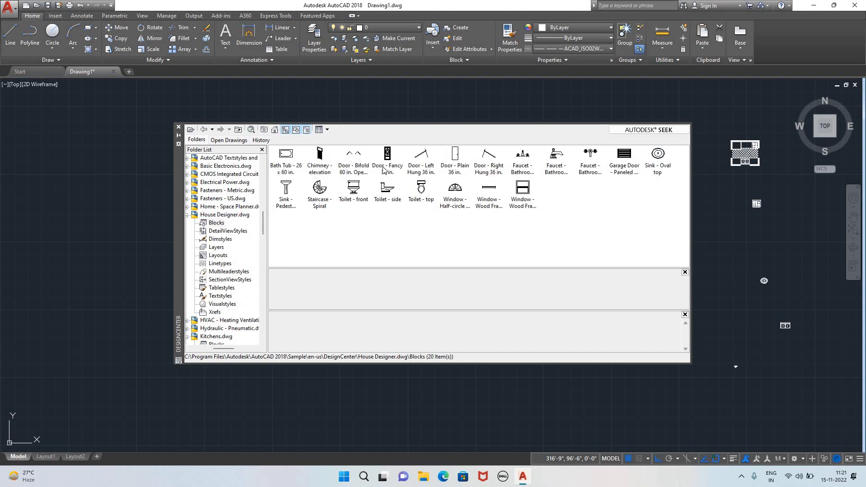
double_click(243, 207)
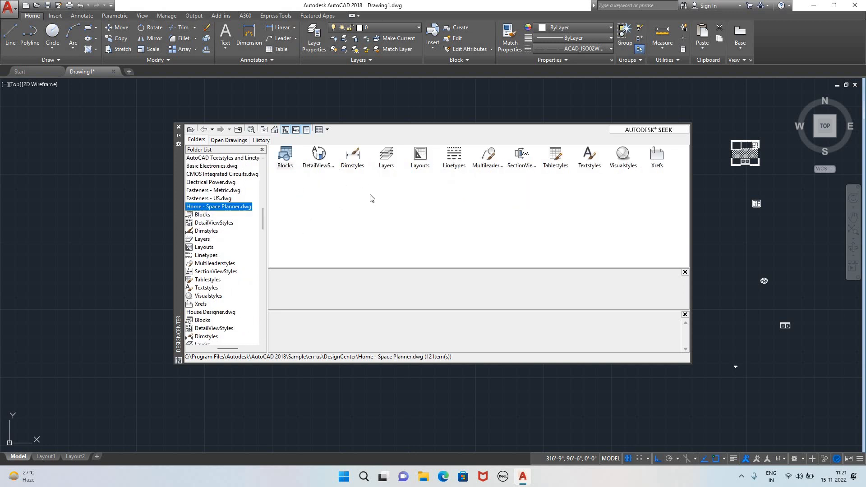
double_click(284, 158)
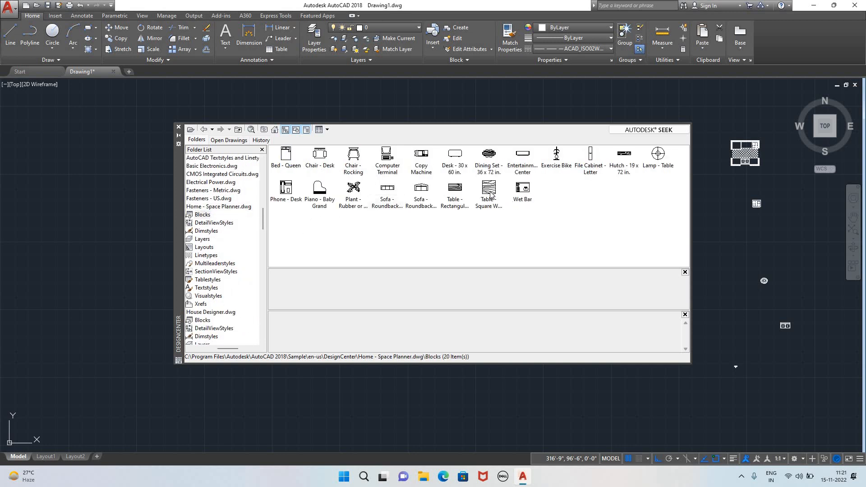
- Insert the square wood table and the two-seat and three-seat Sofa - Roundback blocks into empty space south of the plan
mouse_move(491, 195)
mouse_down()
mouse_move(535, 387)
mouse_move(582, 425)
mouse_up()
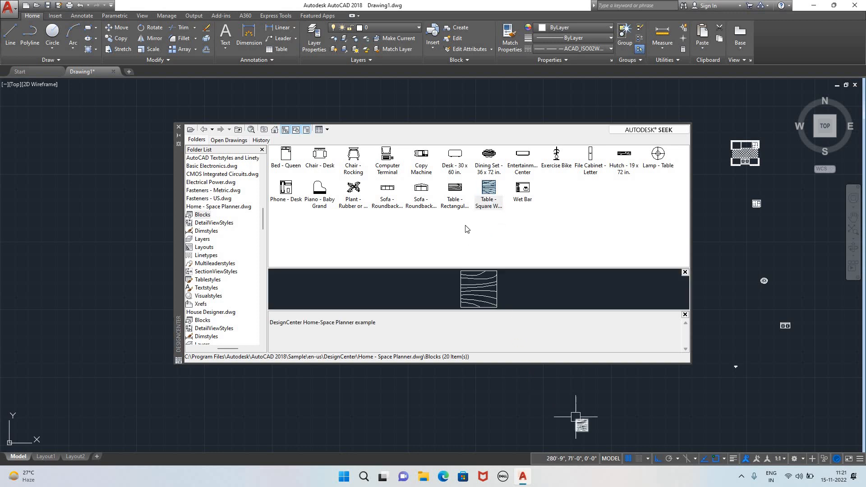
drag(414, 397, 411, 408)
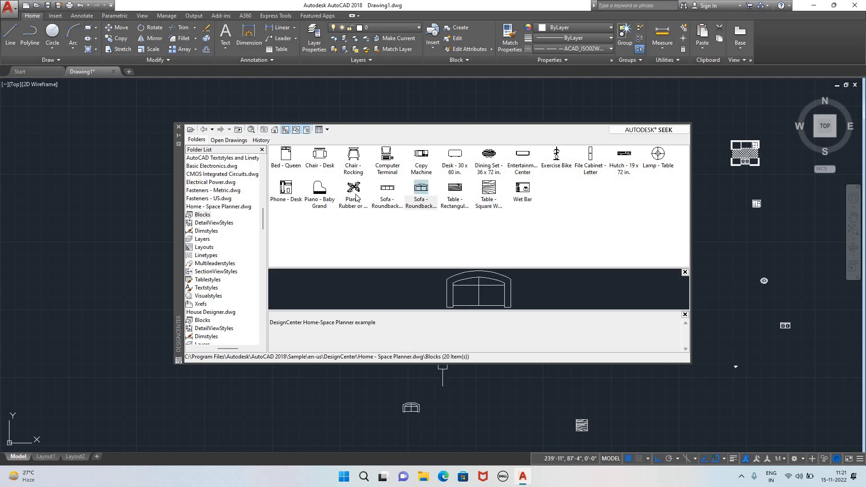
drag(344, 373, 327, 421)
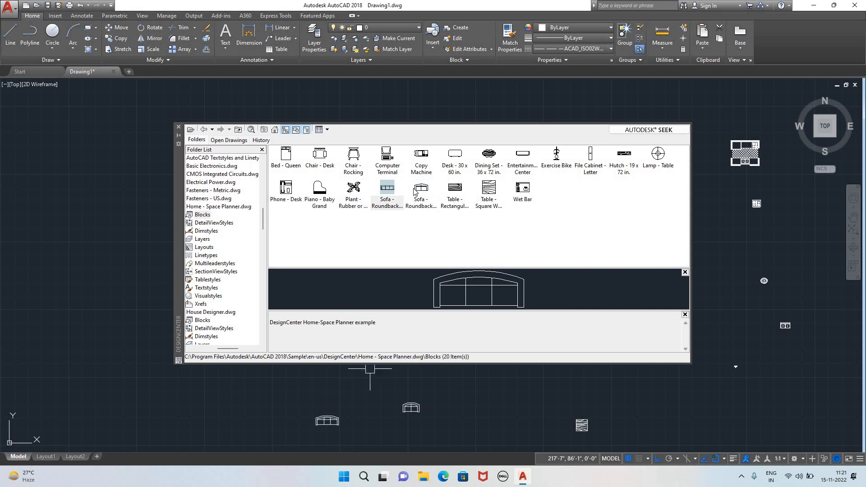
- Insert the Entertainment Center, Dining Set - 36 x 72 in. and Lamp - Table blocks outside the plan, and close DesignCenter
drag(525, 159, 647, 414)
drag(491, 168, 737, 258)
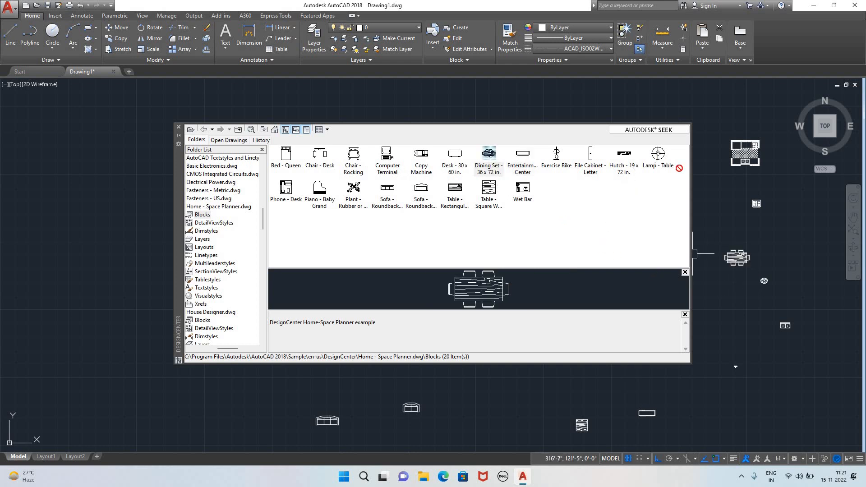
drag(676, 165, 797, 241)
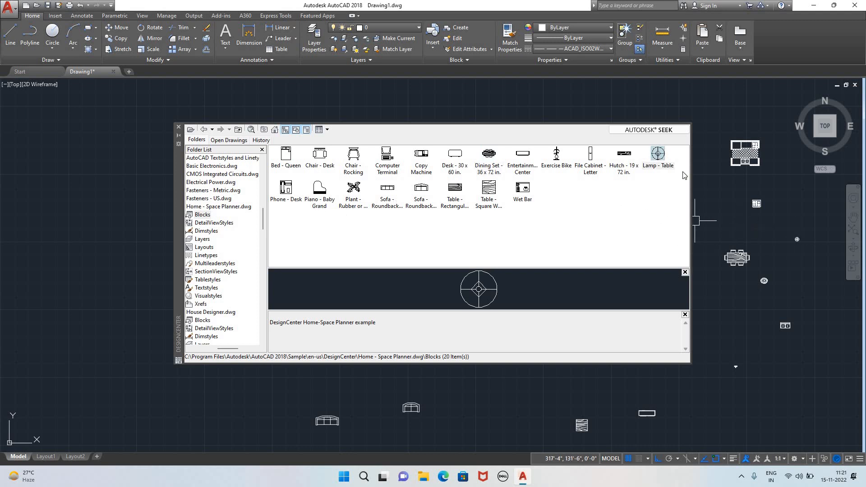
click(178, 127)
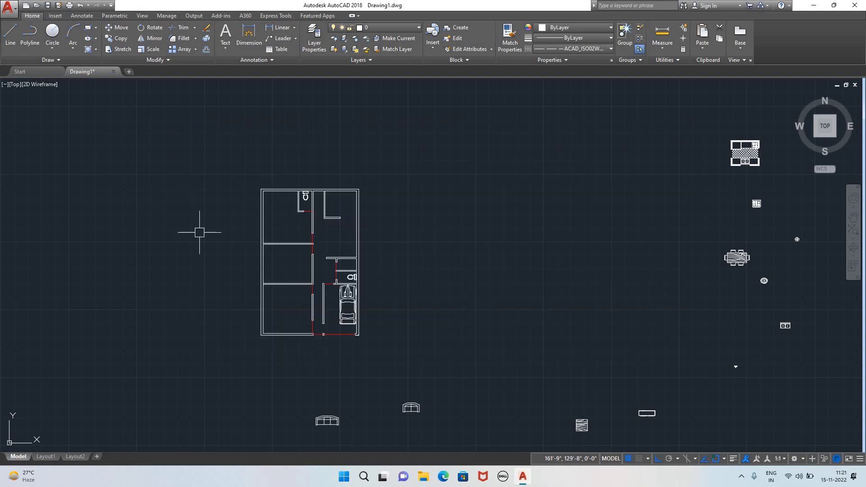
- Look over the floor plan and the furniture blocks placed south and east of it
scroll(553, 369, down, 2)
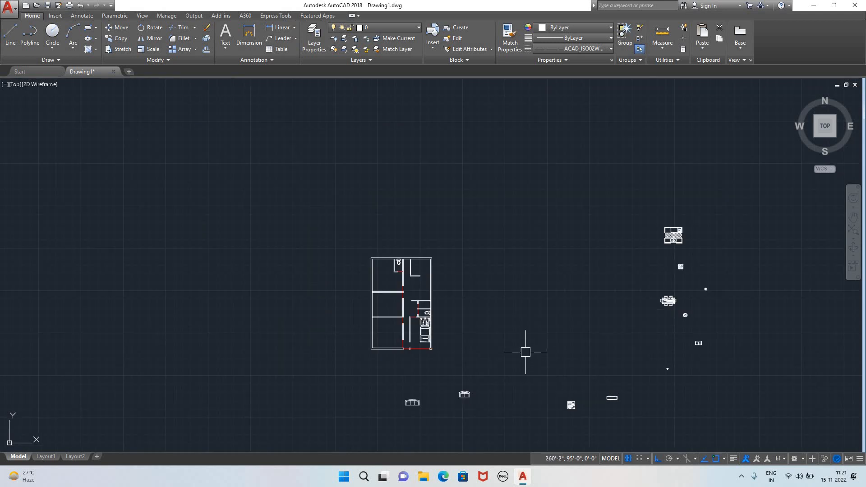
scroll(447, 373, up, 2)
scroll(568, 353, down, 2)
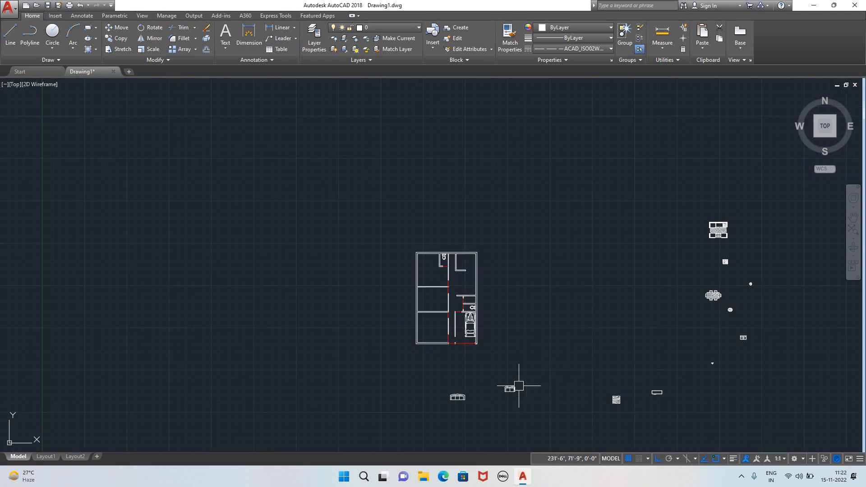
scroll(525, 378, up, 2)
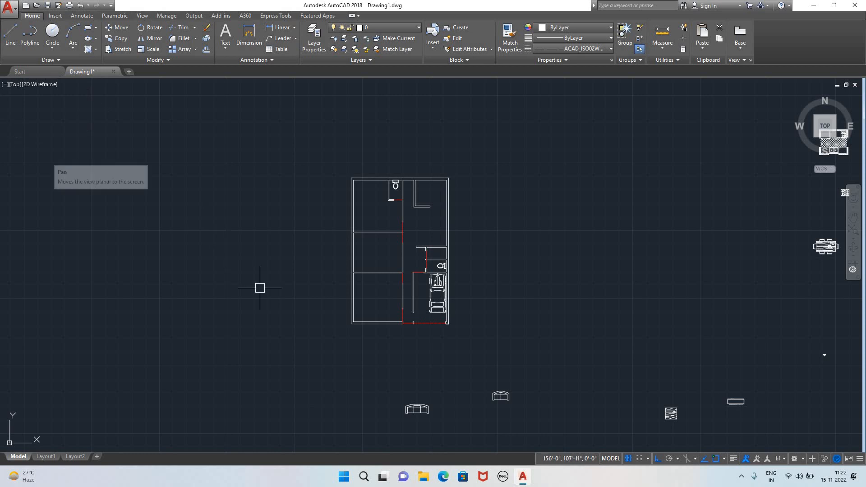
scroll(407, 317, up, 3)
scroll(396, 313, down, 1)
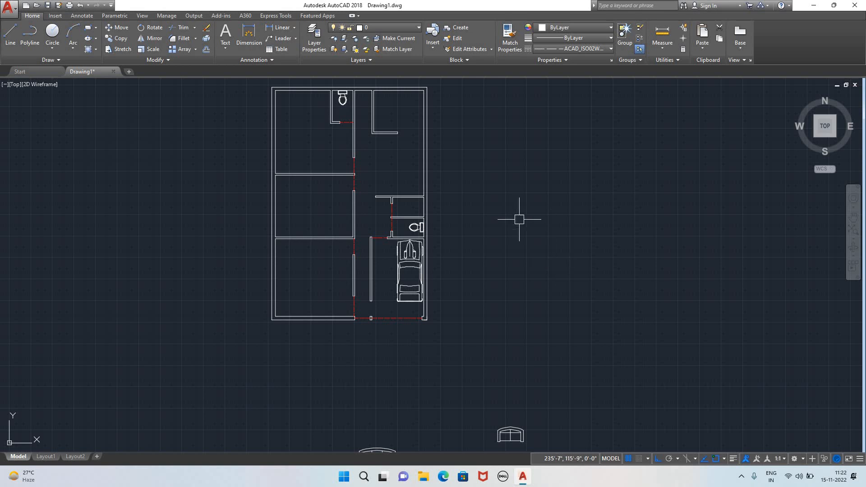
scroll(669, 278, down, 4)
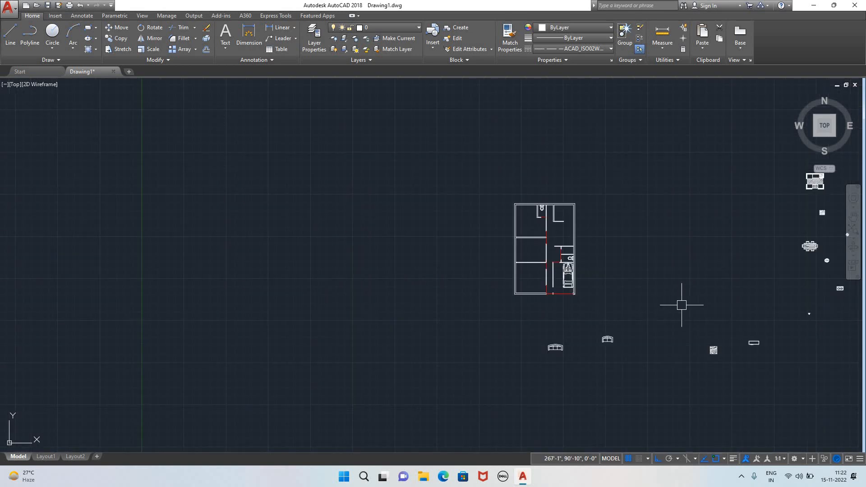
middle_drag(681, 303, 412, 267)
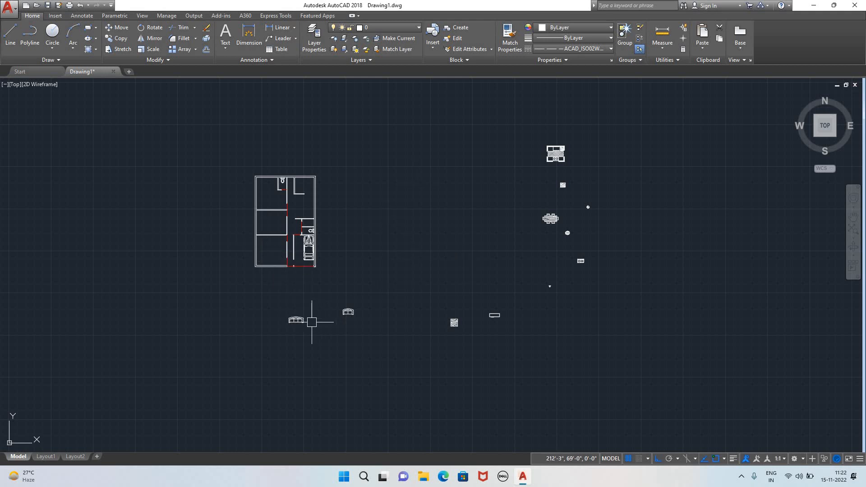
- Measure the overall widths of the three-seat and two-seat sofas south of the plan
scroll(313, 312, up, 6)
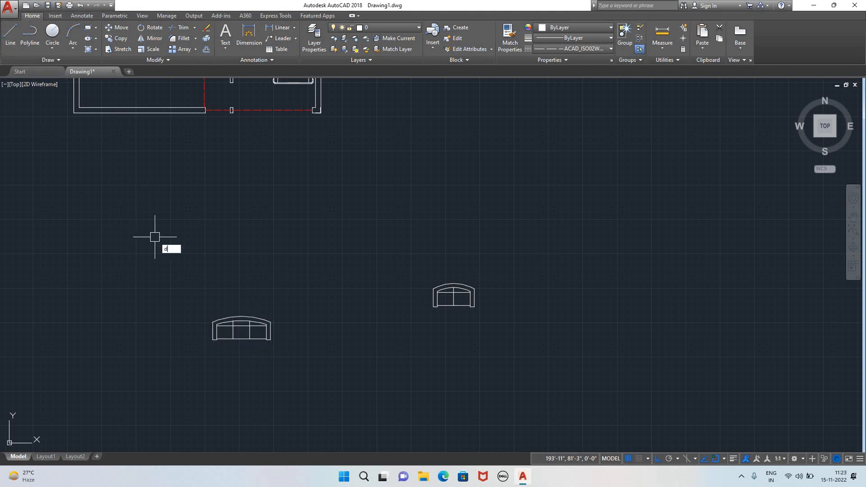
text(i)
key(Return)
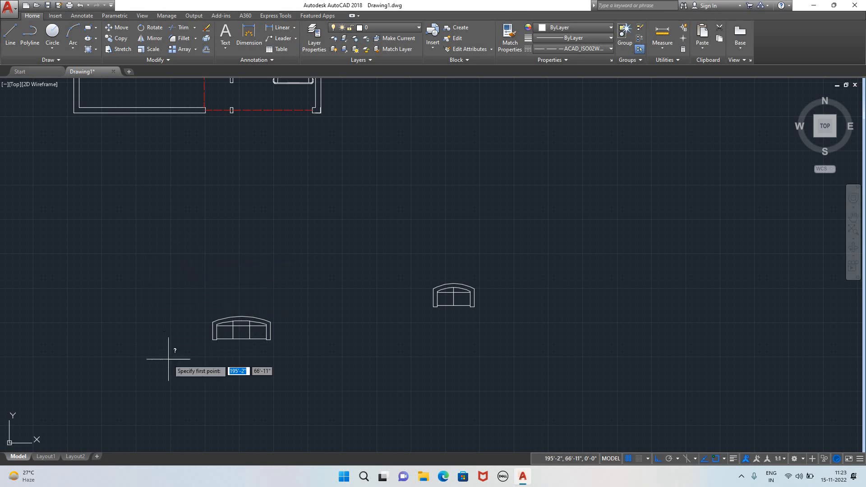
click(212, 339)
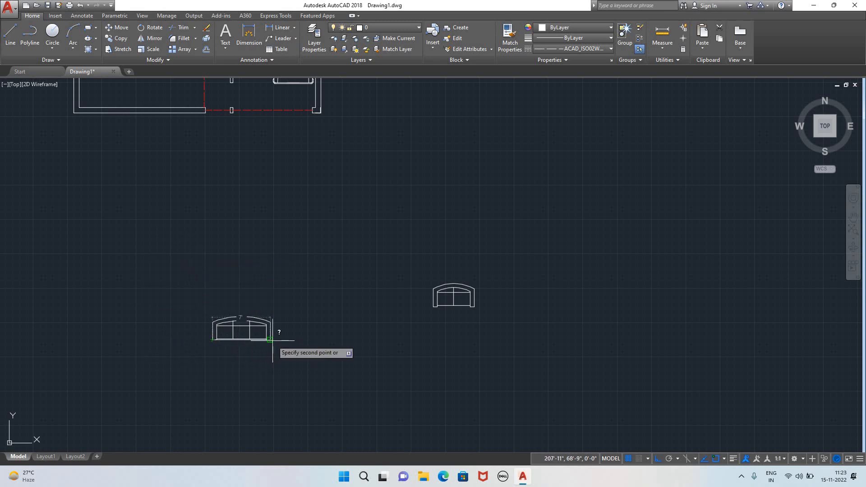
click(373, 348)
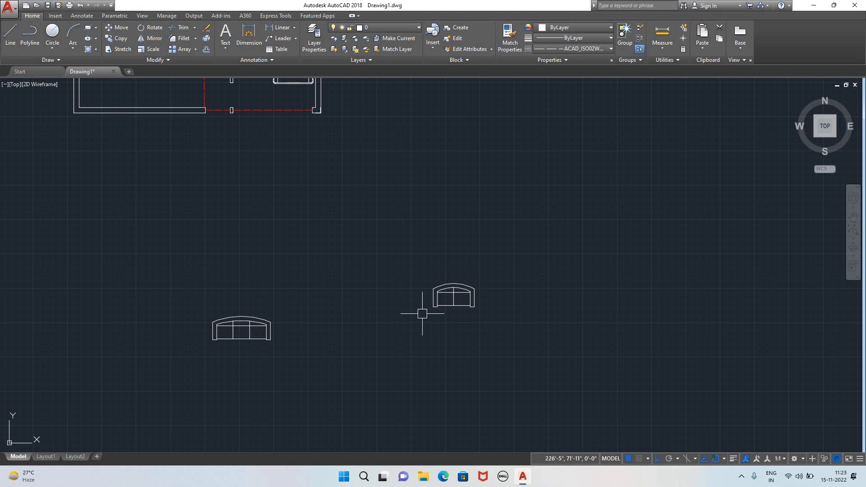
key(space)
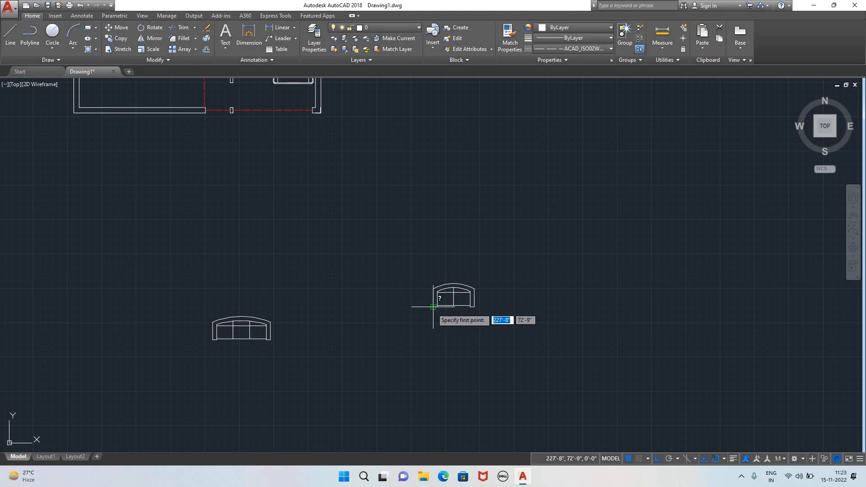
click(433, 307)
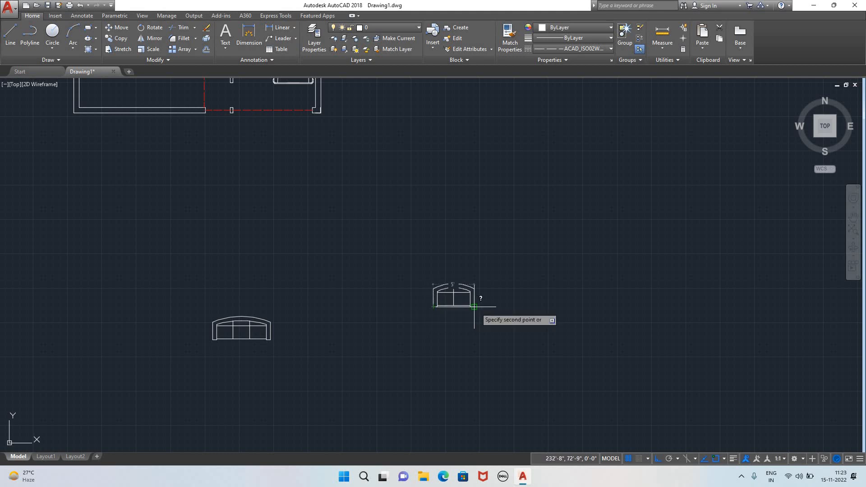
click(474, 307)
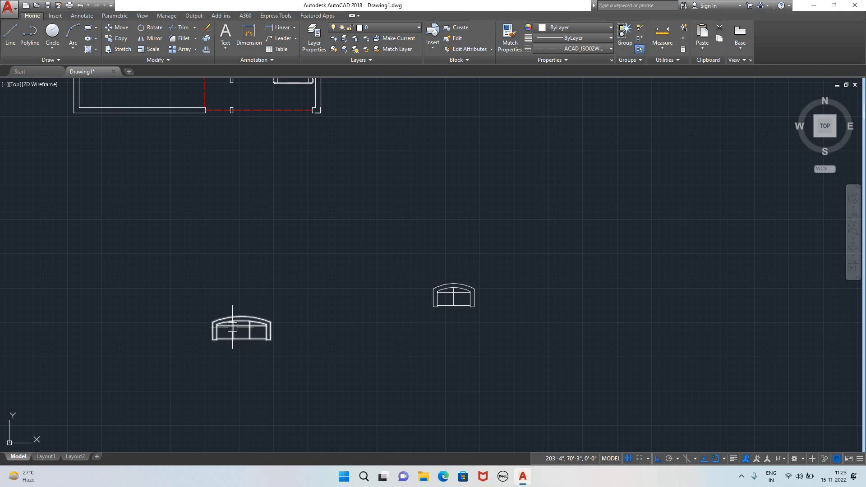
- Rotate the three-seat sofa 90° about the middle of its front edge so its back faces west
click(232, 327)
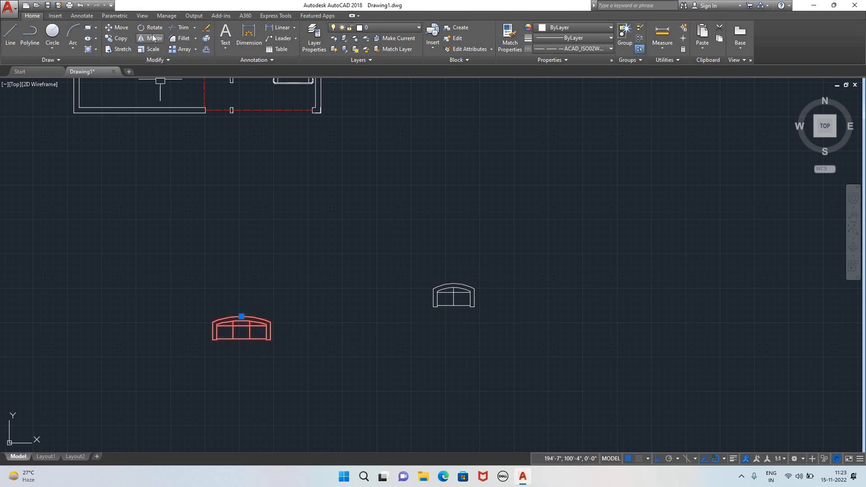
click(151, 28)
click(241, 339)
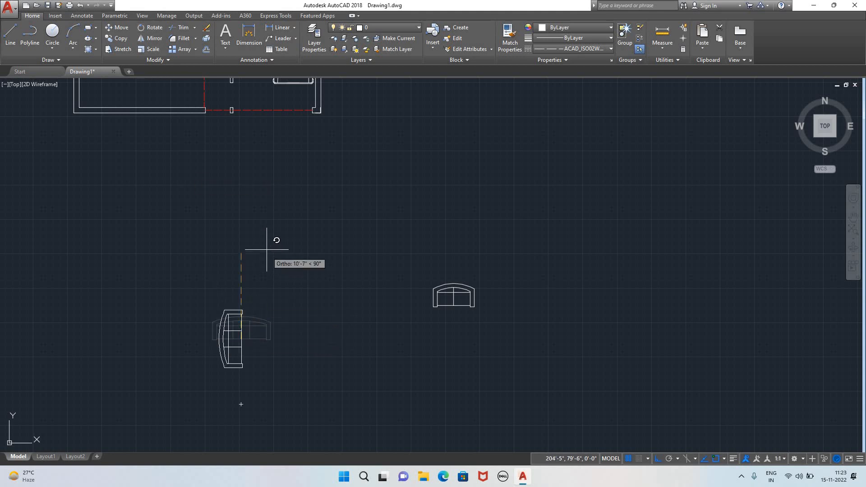
click(262, 211)
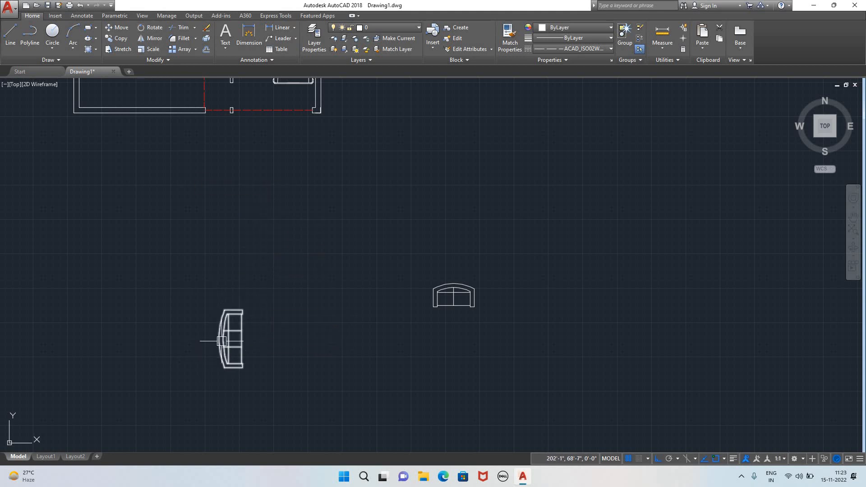
- Move the three-seat sofa into the plan's southwest room, with its curved back against the west wall
click(219, 339)
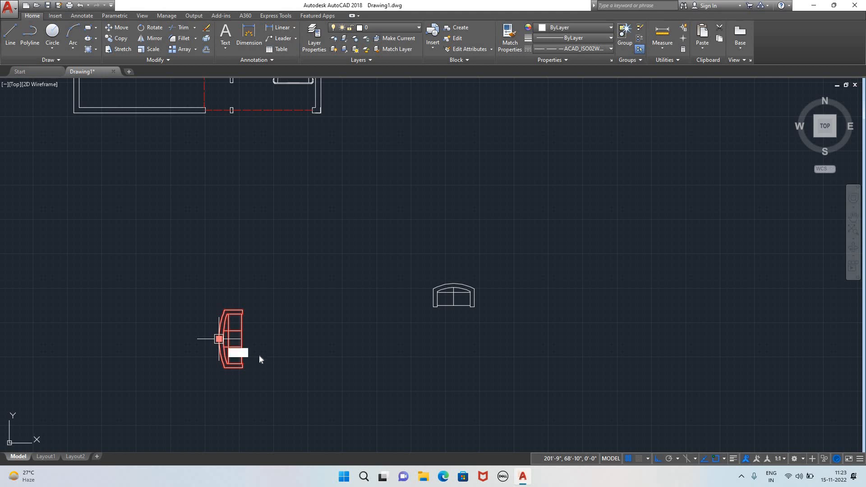
text(m)
key(Return)
click(223, 339)
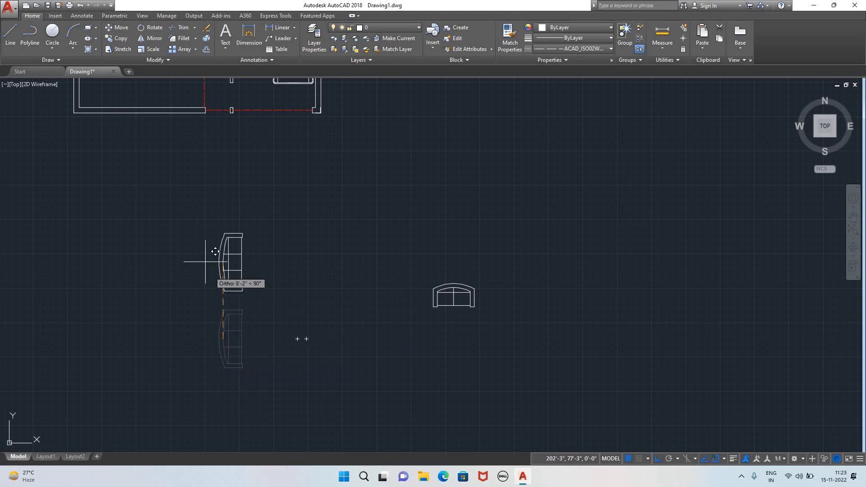
scroll(128, 198, down, 4)
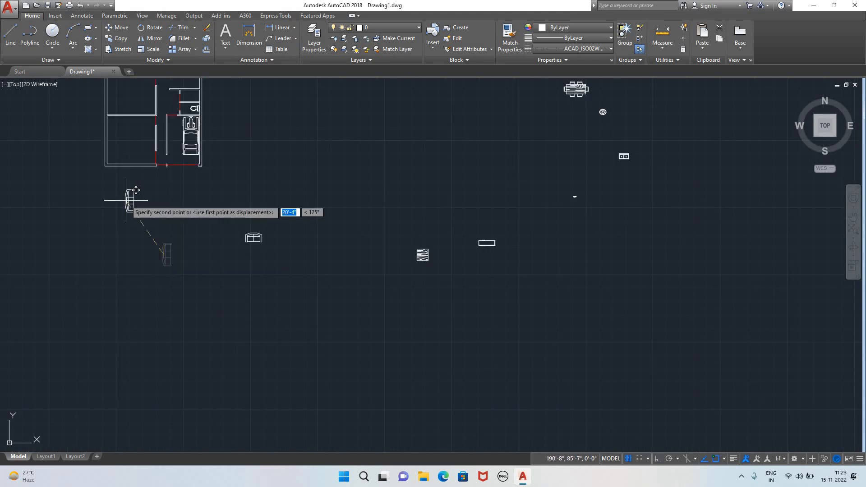
scroll(126, 200, down, 4)
scroll(414, 280, up, 6)
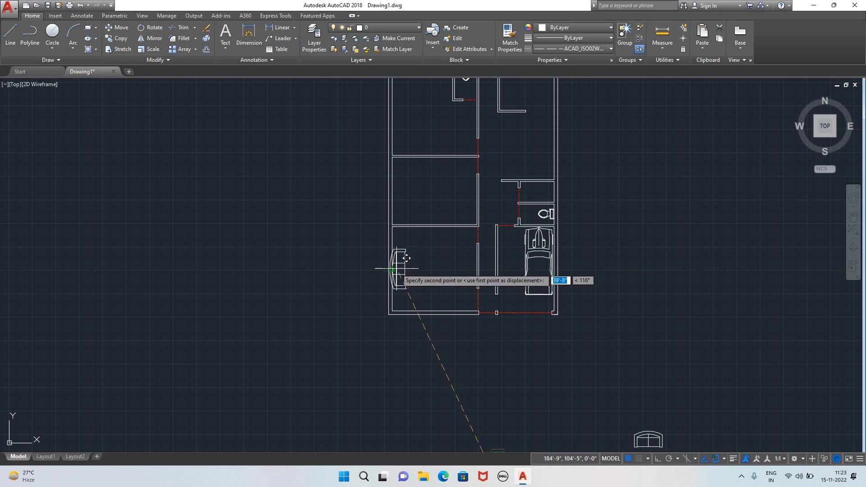
scroll(396, 266, up, 5)
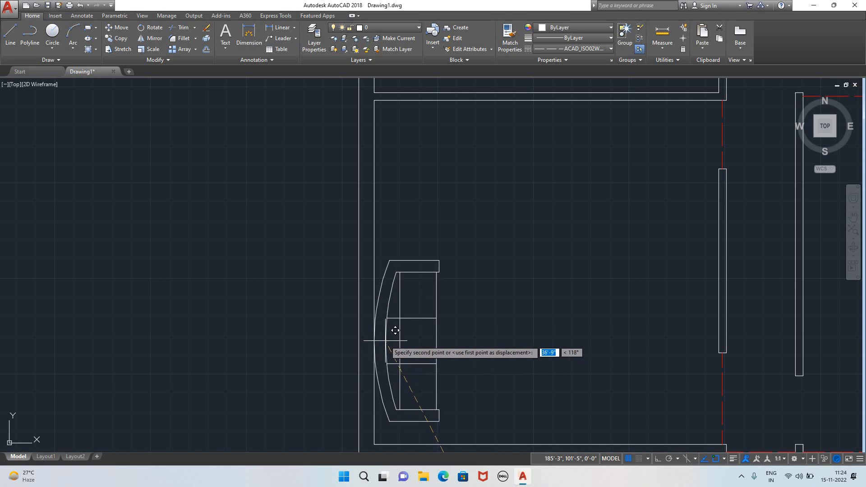
click(395, 330)
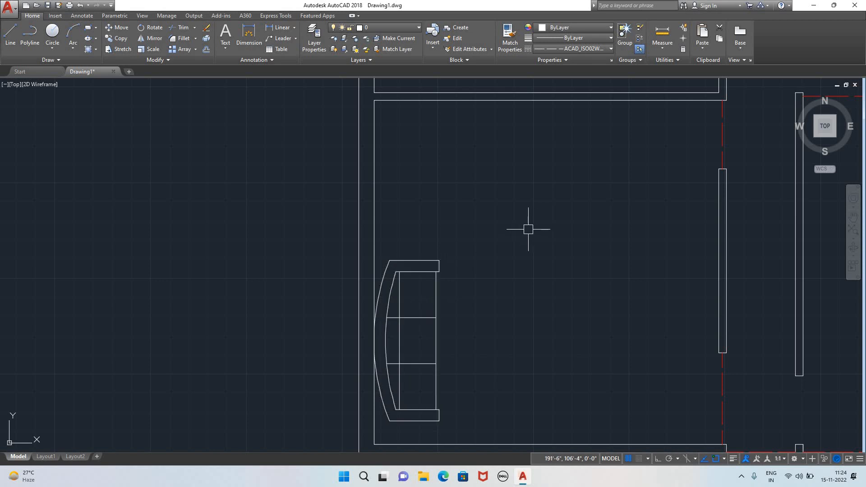
- Rotate the two-seat sofa 90° with Ortho on so its back faces west
scroll(498, 233, down, 5)
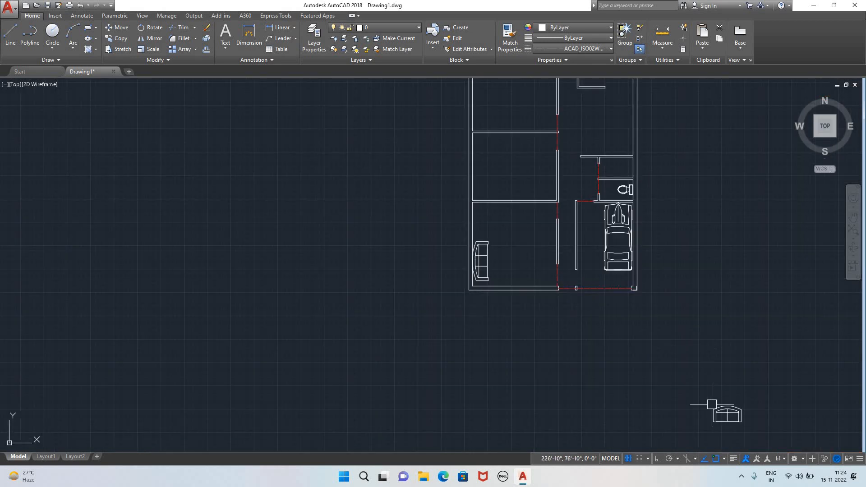
click(726, 414)
click(151, 28)
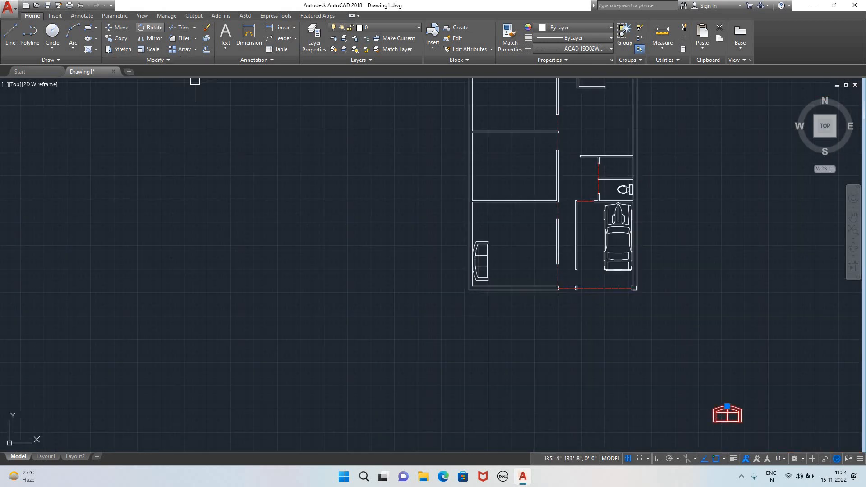
click(728, 434)
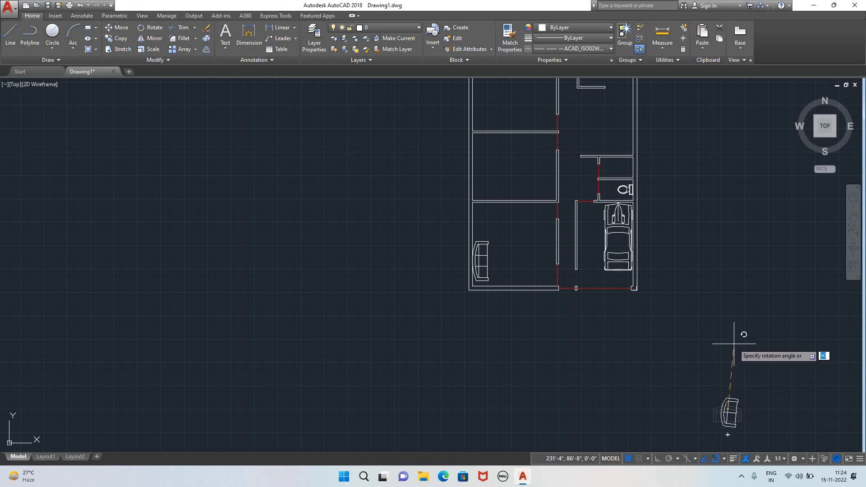
key(F8)
click(725, 313)
- Move the two-seat sofa into the southwest room, against the west wall and directly north of the three-seat sofa
click(727, 418)
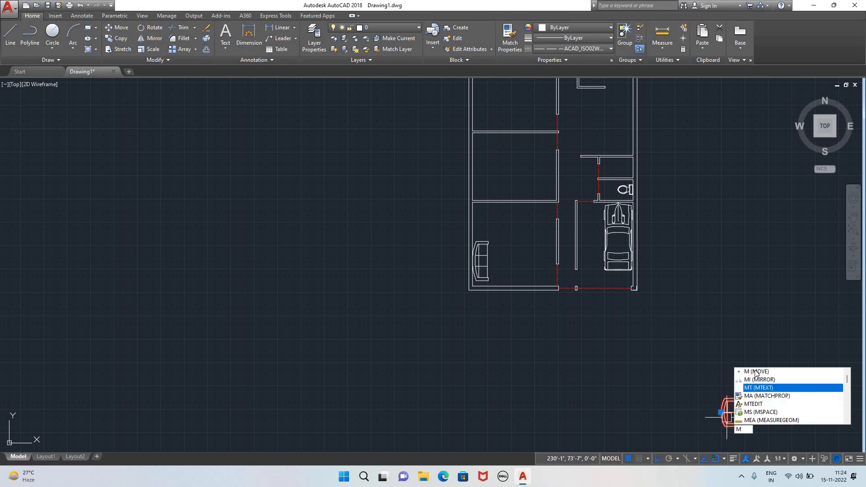
click(756, 371)
click(732, 419)
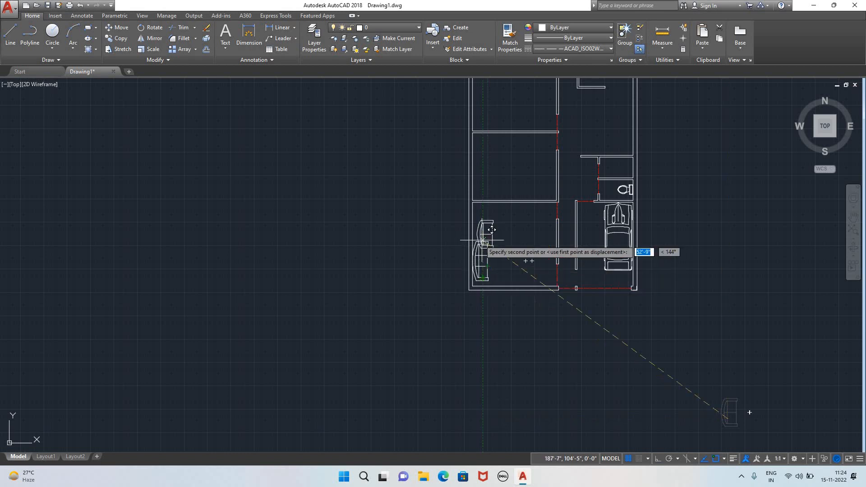
scroll(483, 224, up, 3)
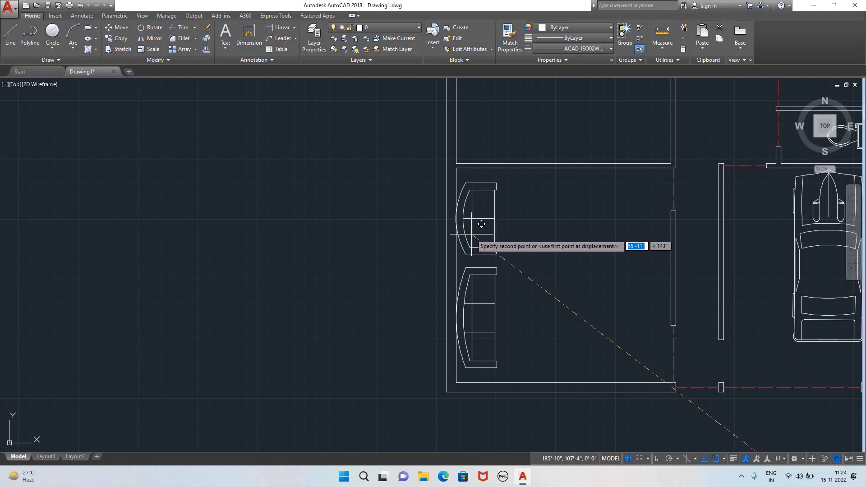
scroll(481, 226, up, 2)
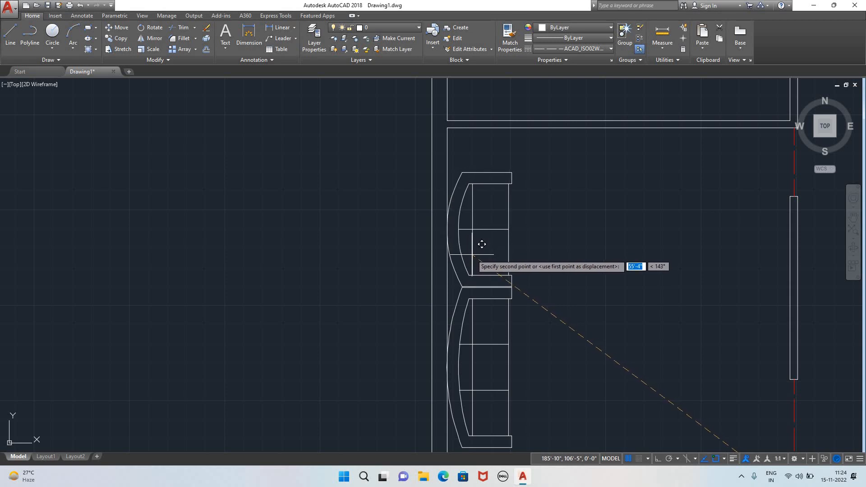
click(472, 256)
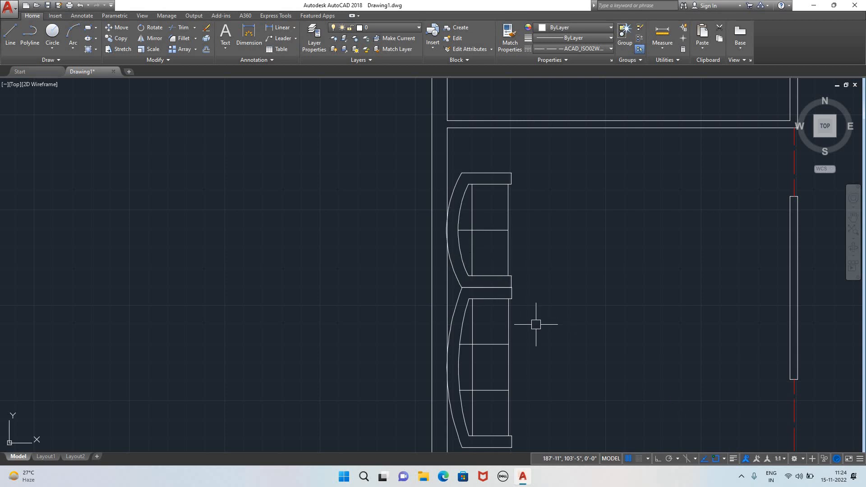
- Move the three-seat sofa south until its south armrest touches the inner face of the room's south wall
scroll(568, 331, down, 2)
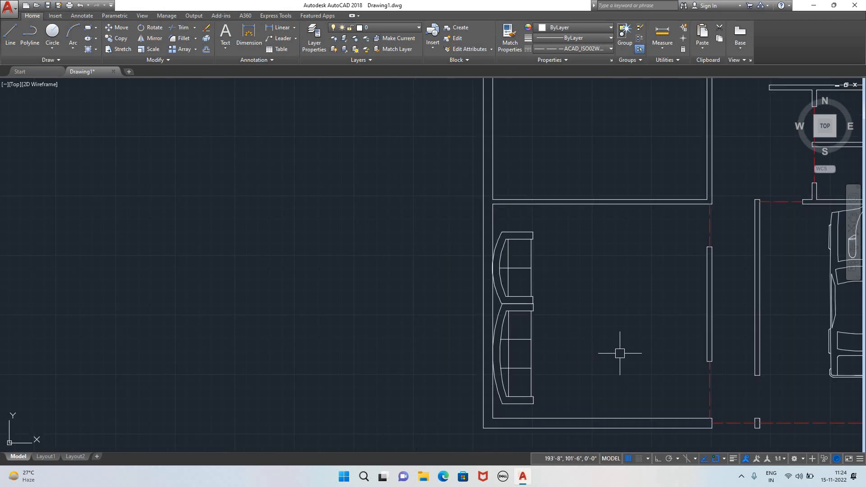
scroll(618, 350, down, 2)
scroll(603, 360, up, 2)
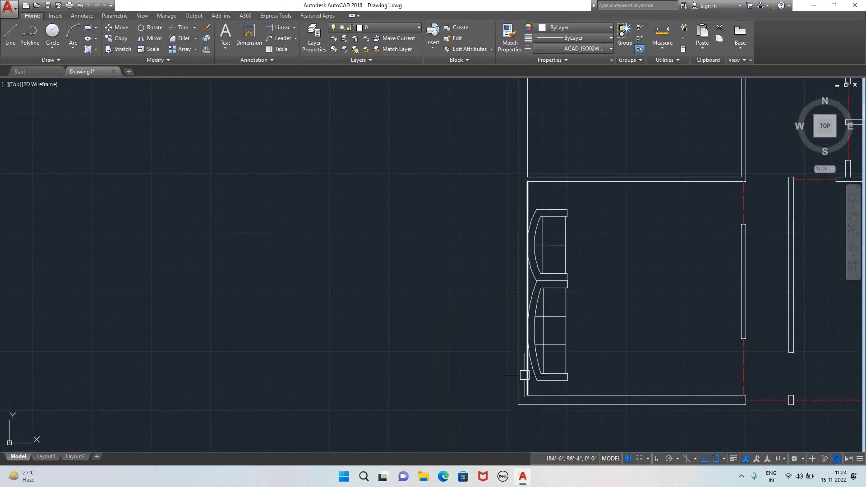
click(556, 374)
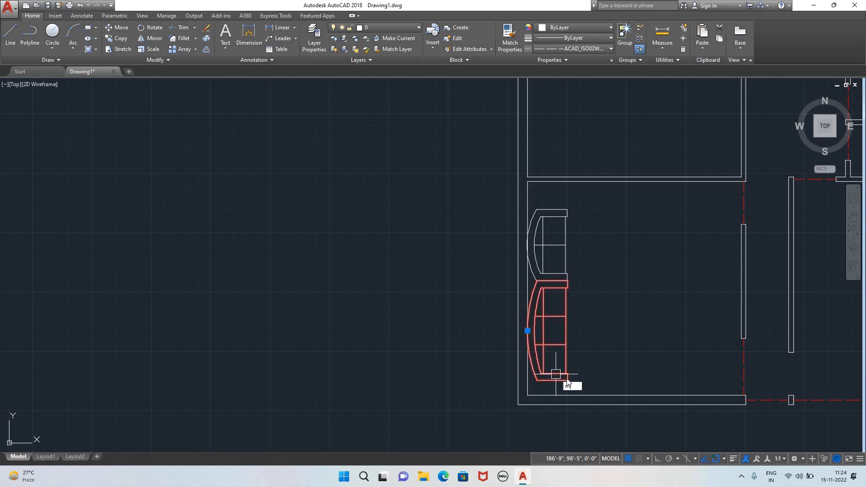
text(M)
key(Return)
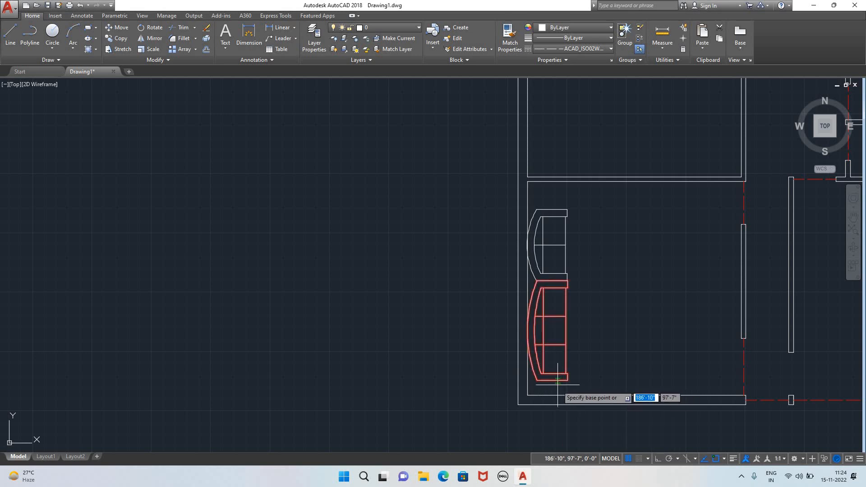
click(567, 380)
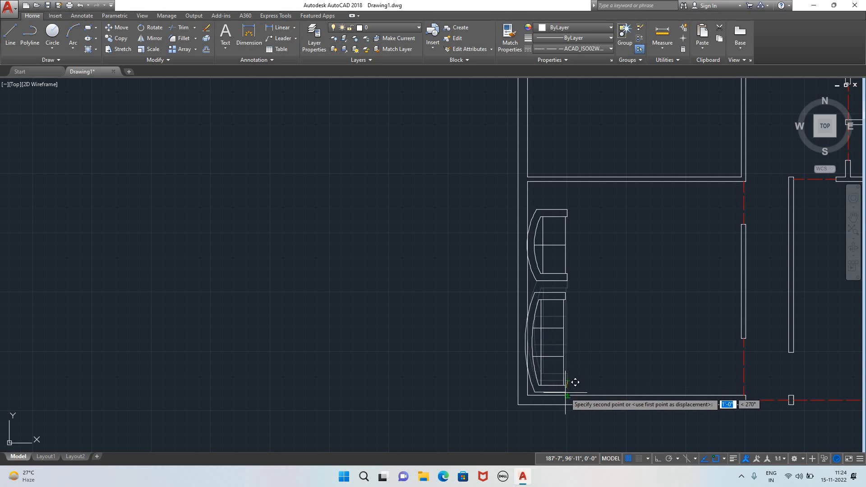
scroll(574, 380, up, 2)
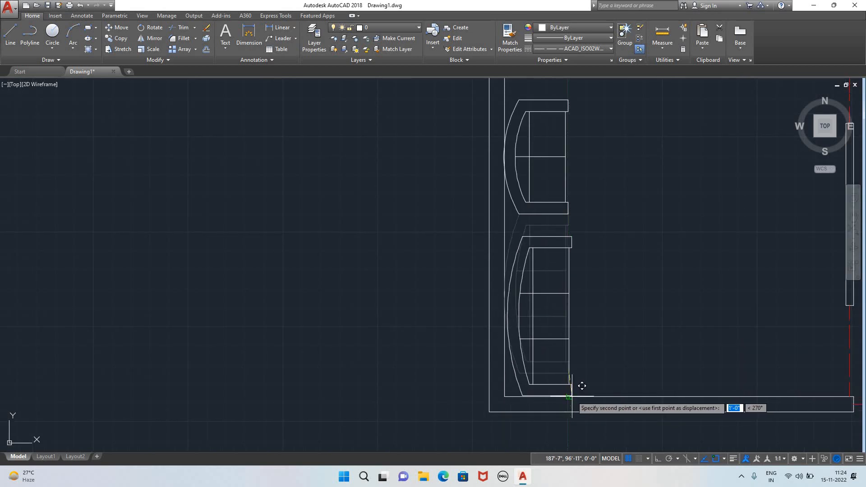
click(578, 386)
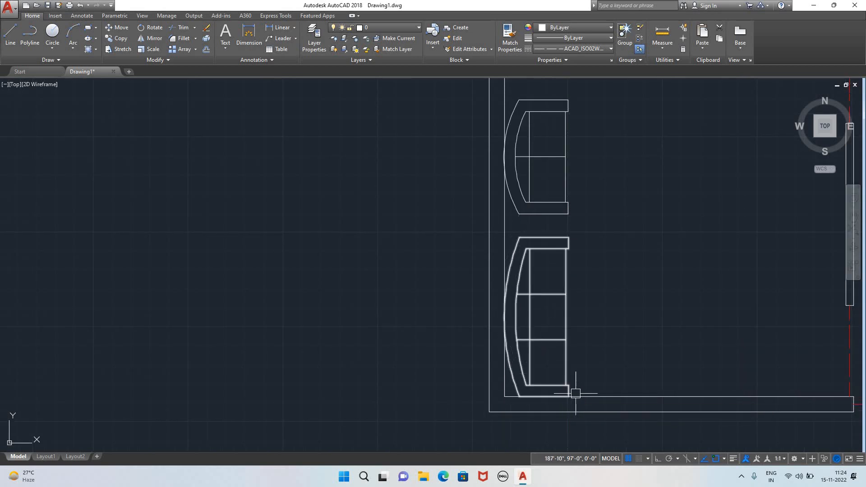
- Move the two-seat sofa south so its lower back corner meets the upper back corner of the three-seat sofa
click(531, 216)
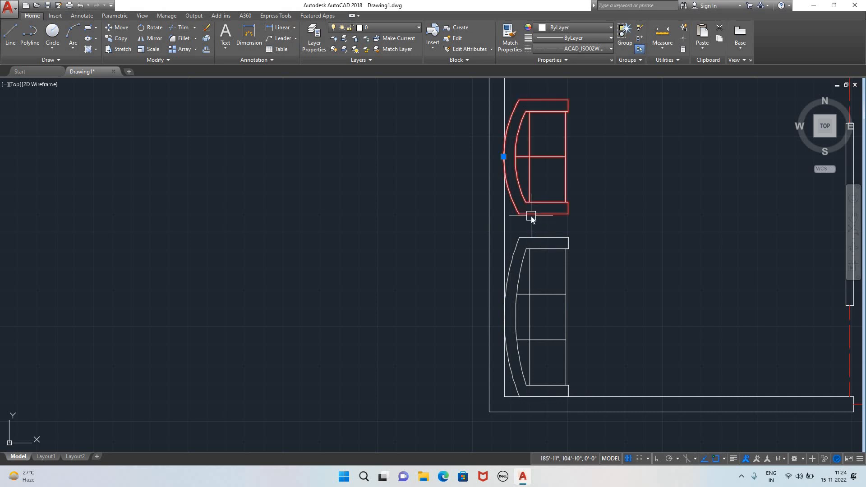
key(Return)
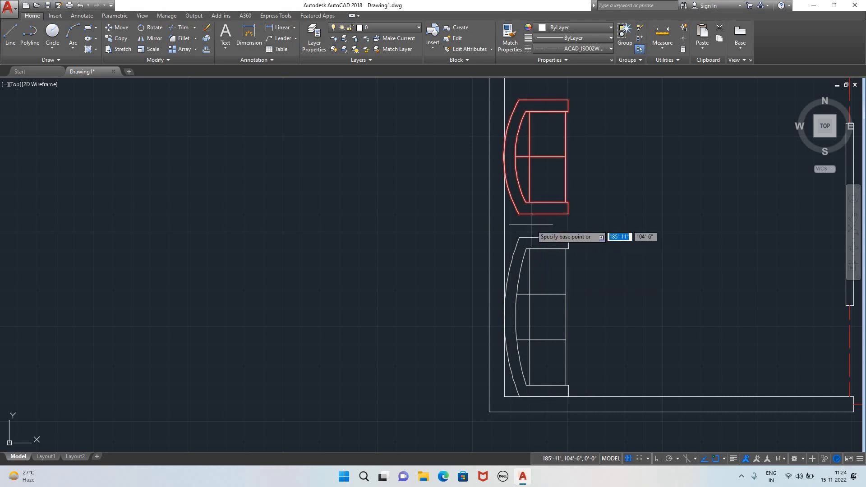
click(531, 216)
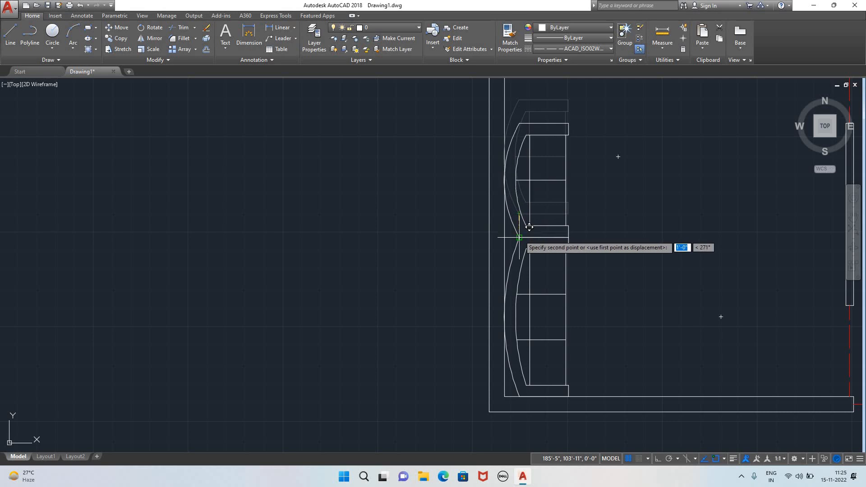
click(519, 237)
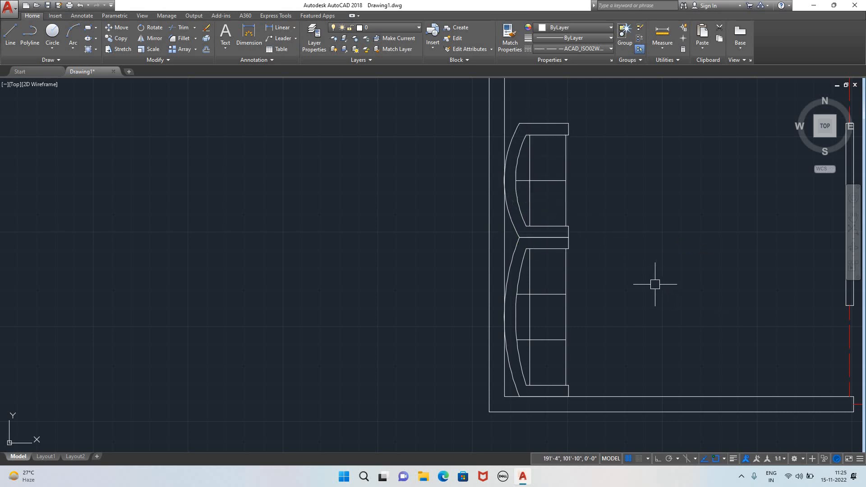
- Copy the three-seat sofa from its seat edge to the middle of the southwest room
scroll(661, 268, down, 2)
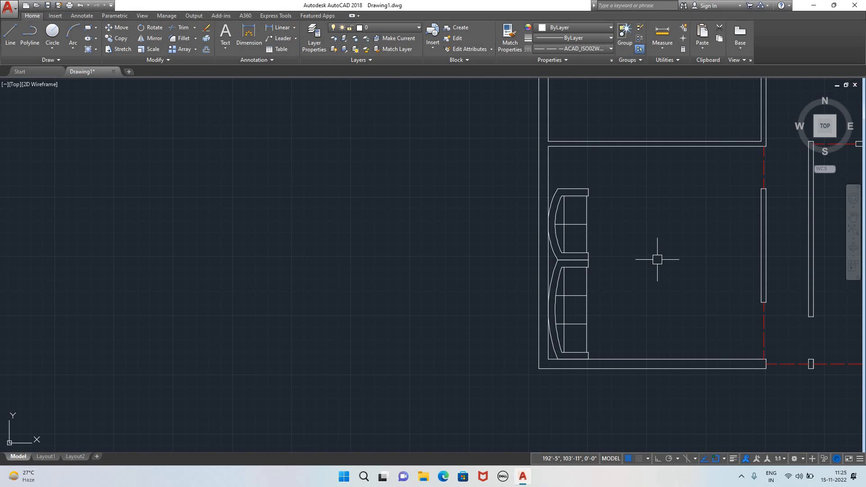
mouse_move(656, 261)
middle_down()
mouse_move(513, 270)
mouse_move(354, 225)
middle_up()
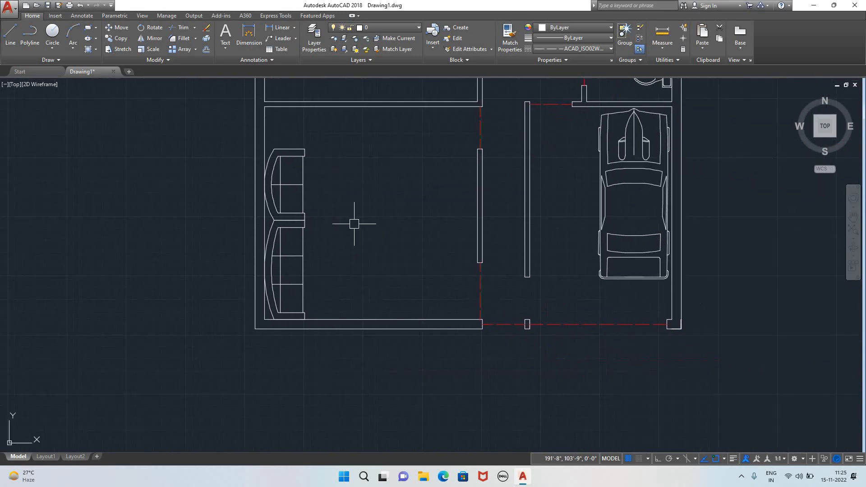
click(303, 248)
text(c)
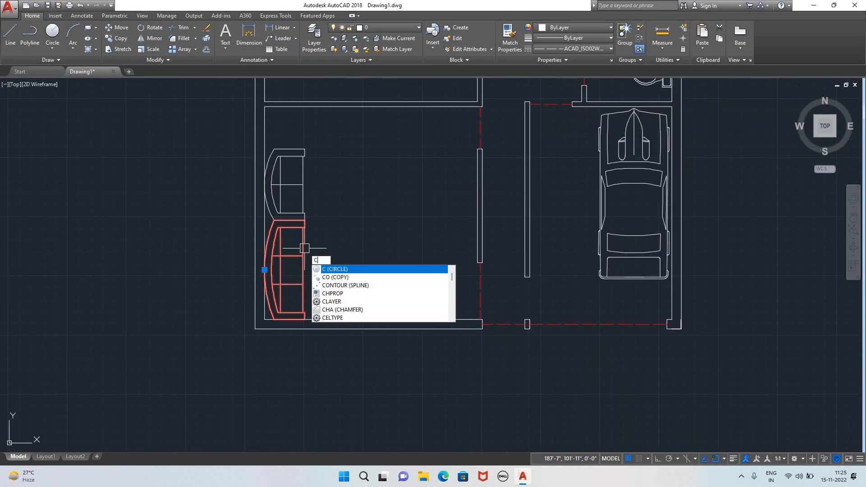
key(Return)
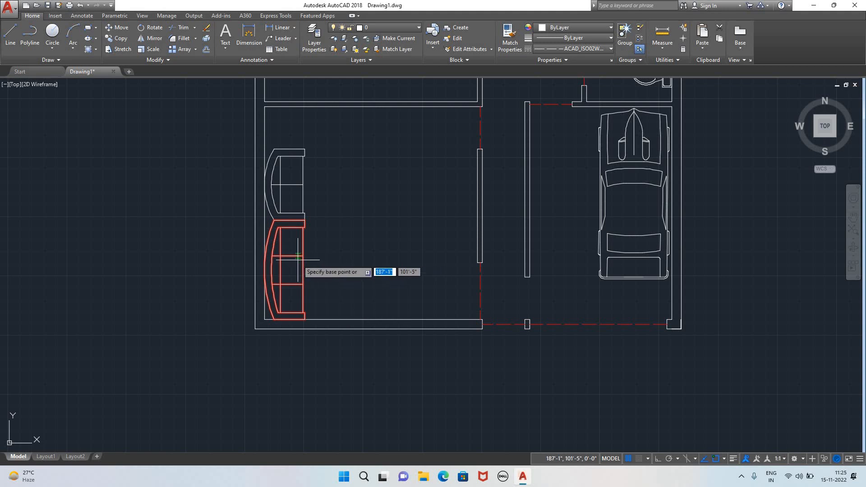
click(301, 256)
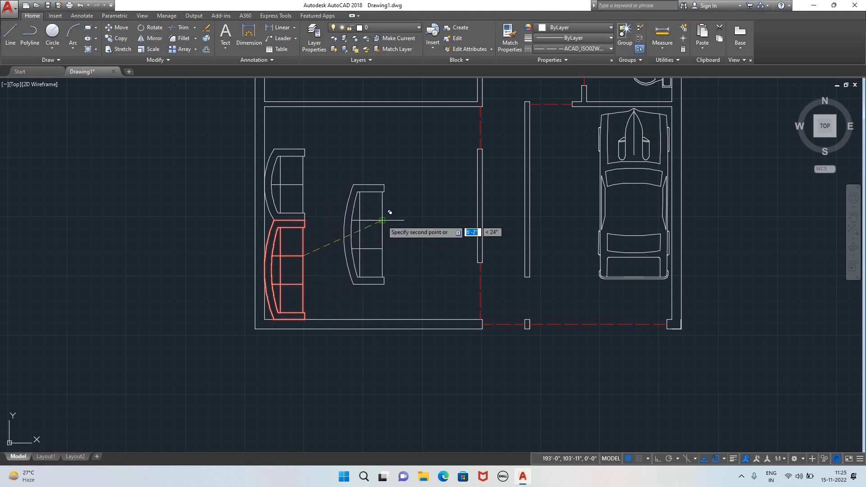
click(381, 220)
key(Escape)
- Try to rotate the copied sofa in the middle of the room so its back faces north, and delete that copy
click(365, 217)
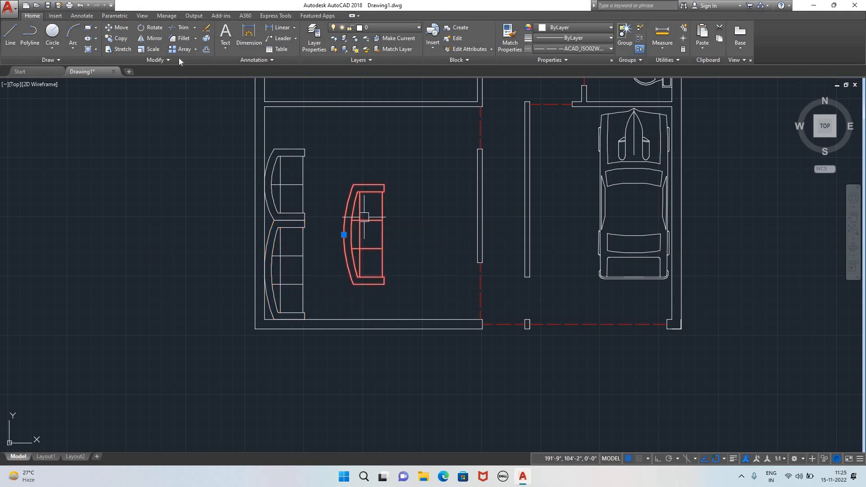
click(151, 27)
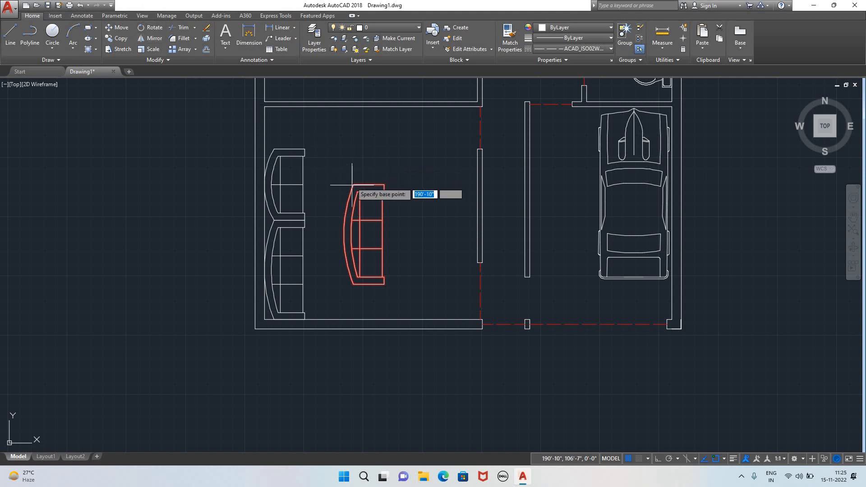
click(359, 225)
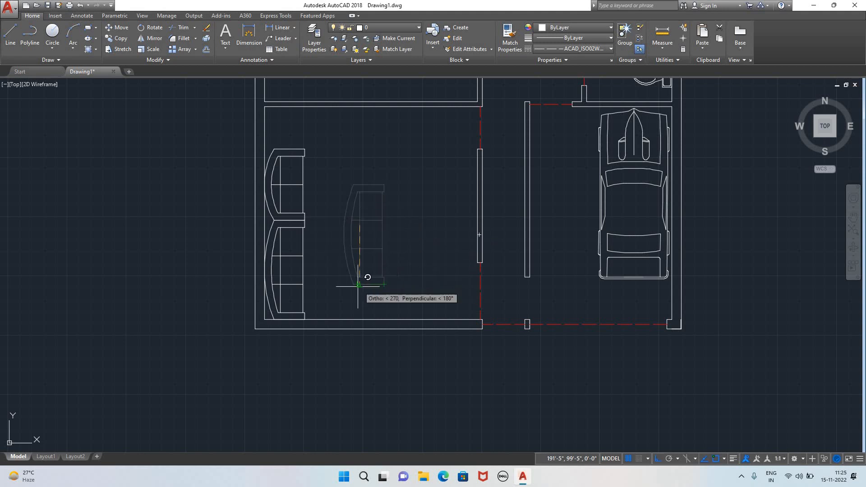
click(366, 227)
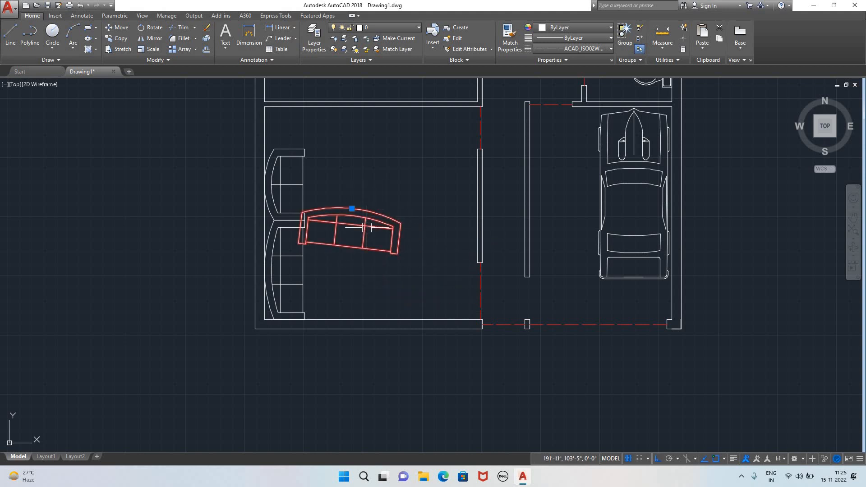
key(Delete)
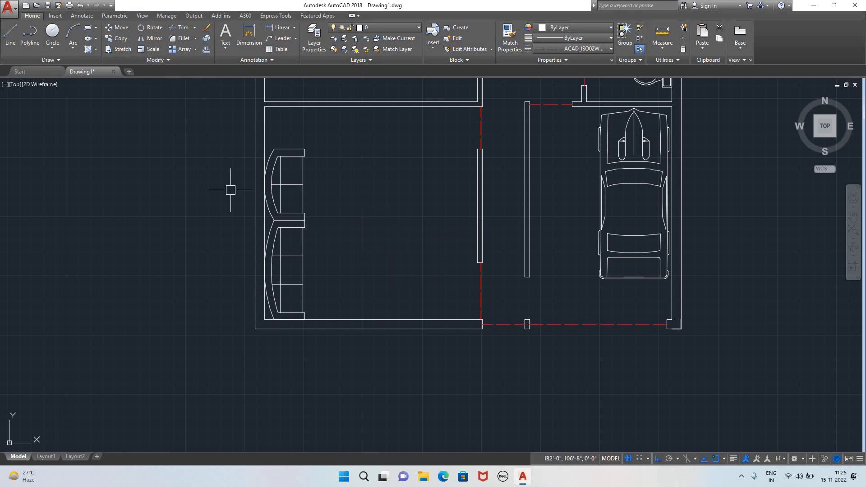
- Copy the three-seat sofa about 5'-11" straight east within the southwest room, using Ortho
click(299, 286)
text(C)
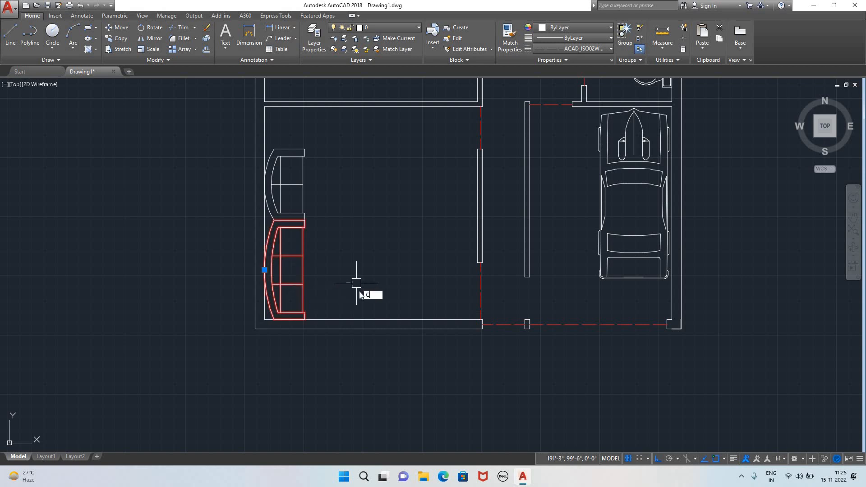
text(O)
key(Return)
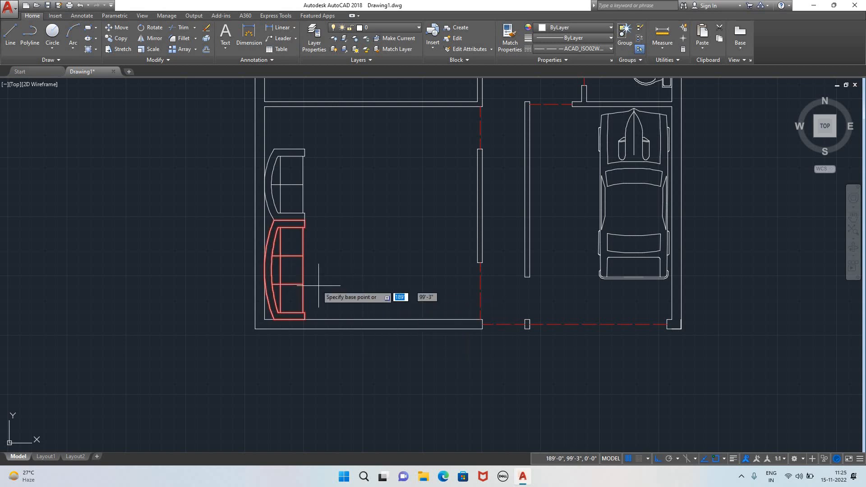
click(292, 284)
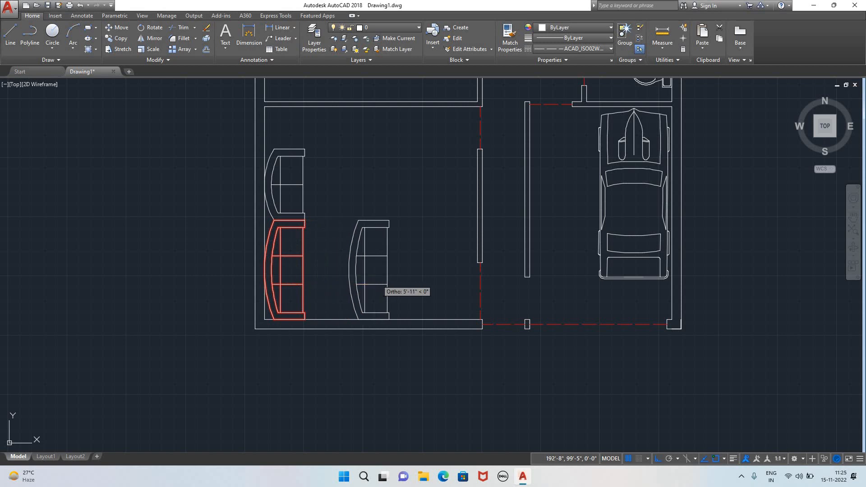
click(377, 284)
key(Escape)
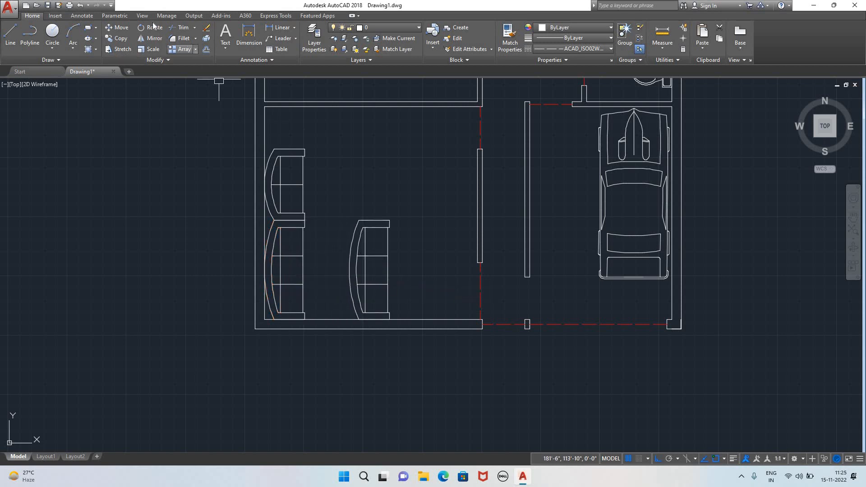
- Rotate the copied three-seat sofa 90° clockwise with Ortho on so its curved back faces north
click(377, 229)
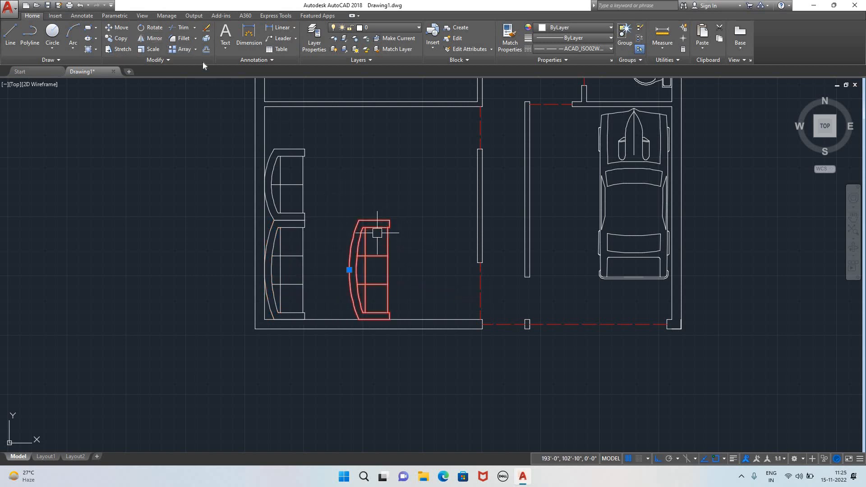
click(357, 250)
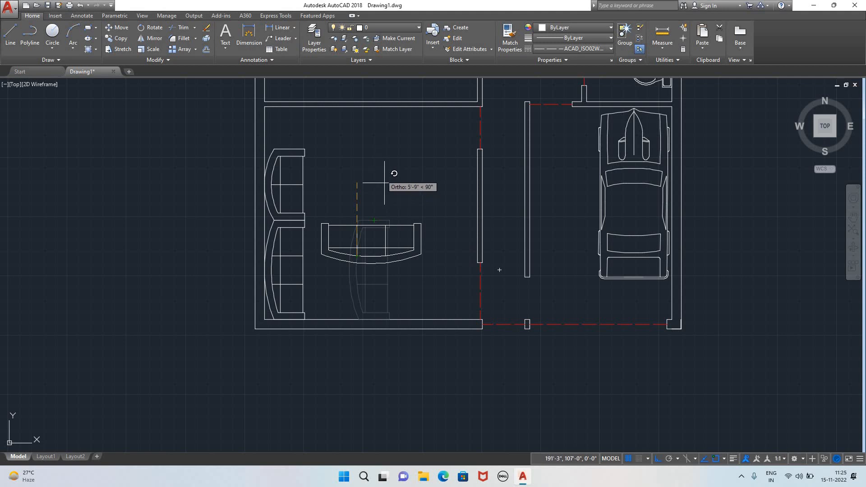
click(358, 321)
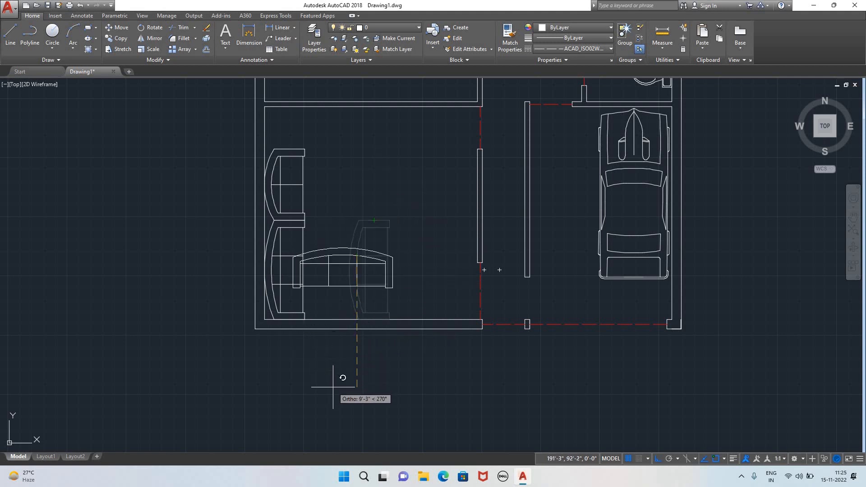
- Move the copied sofa by the middle of its curved back onto the room's north wall, just northeast of the two-seat sofa, with Ortho off
click(386, 268)
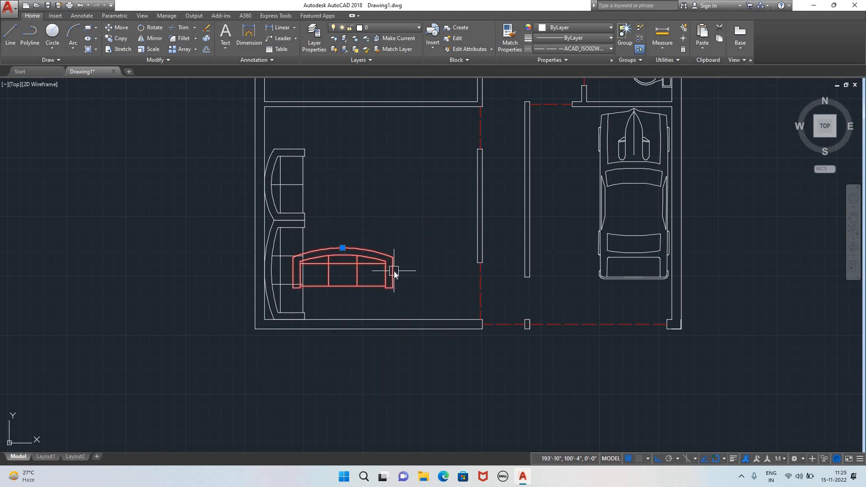
text(M)
key(Return)
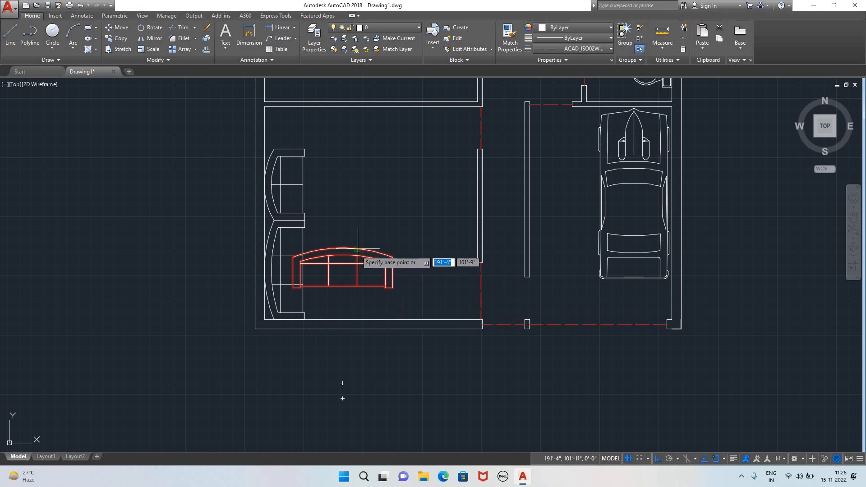
click(342, 248)
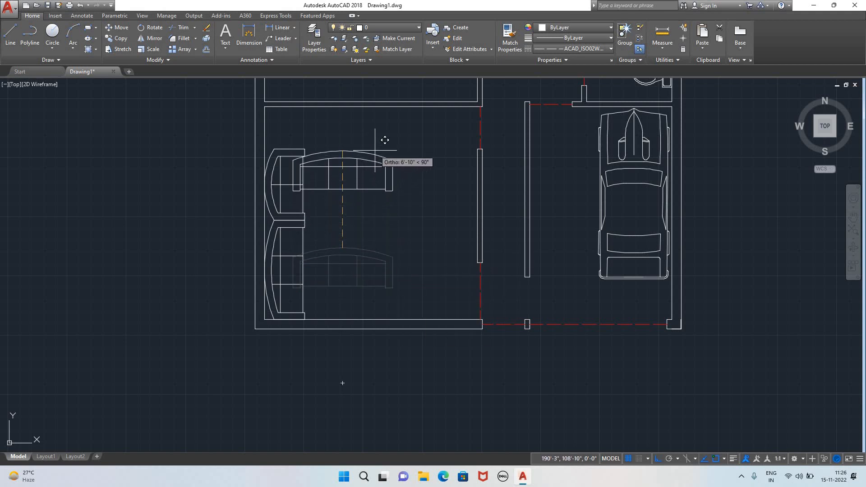
key(F8)
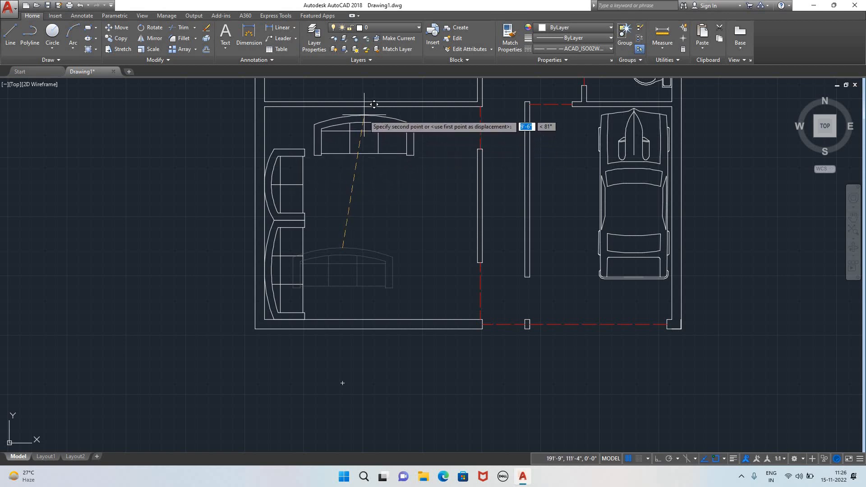
scroll(374, 105, up, 4)
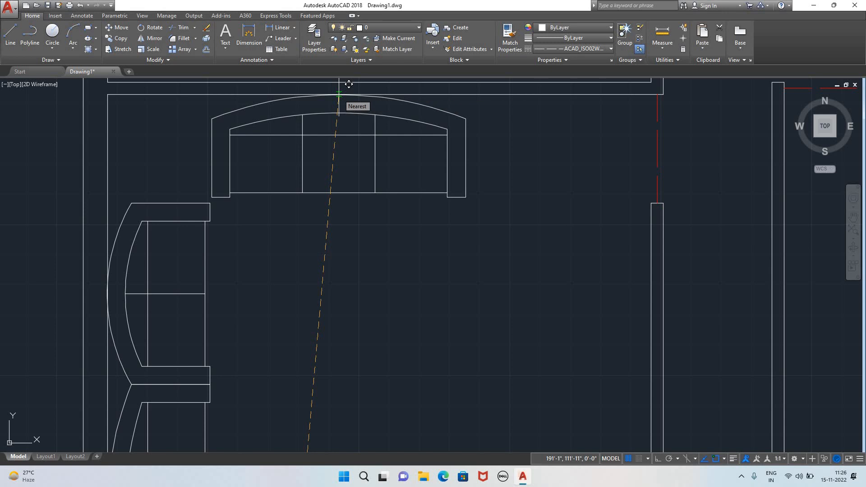
click(339, 94)
scroll(396, 233, down, 4)
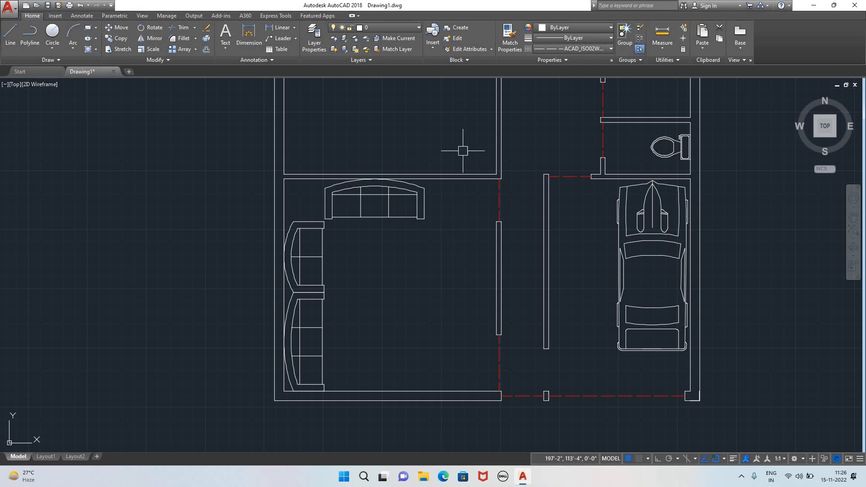
scroll(453, 197, up, 2)
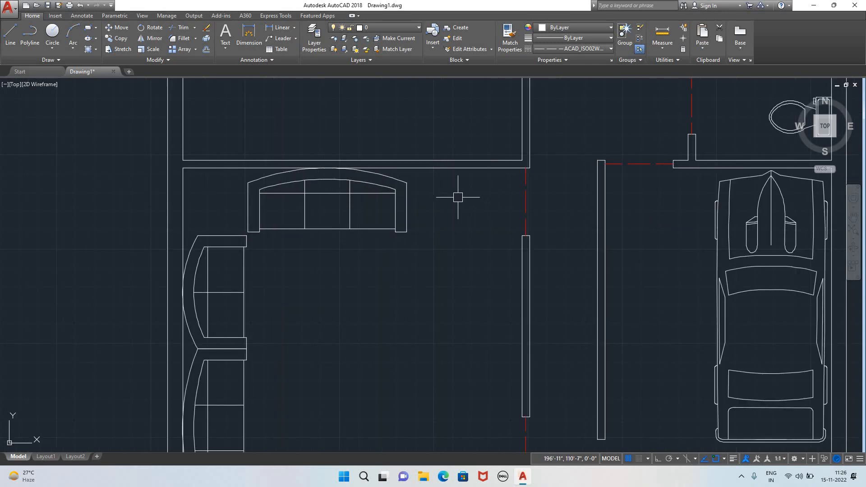
- Measure from the southwest room's northeast wall corner westward along the north wall toward the three-seat sofa
text(i)
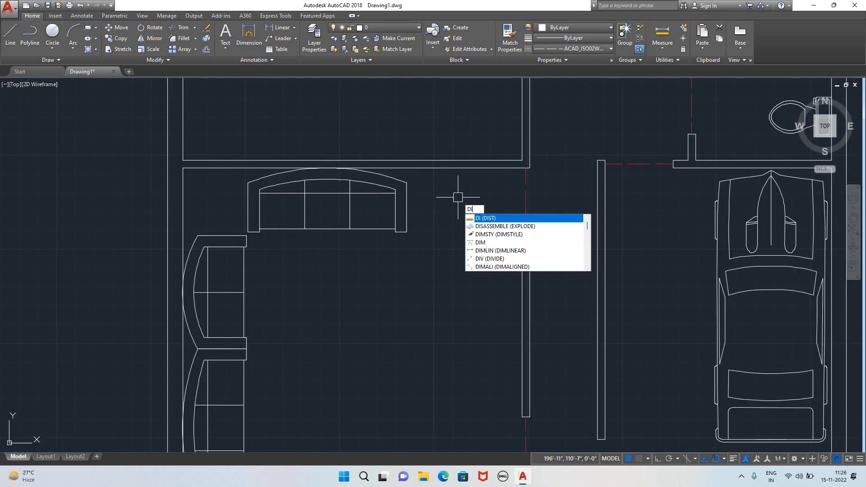
key(Return)
click(526, 167)
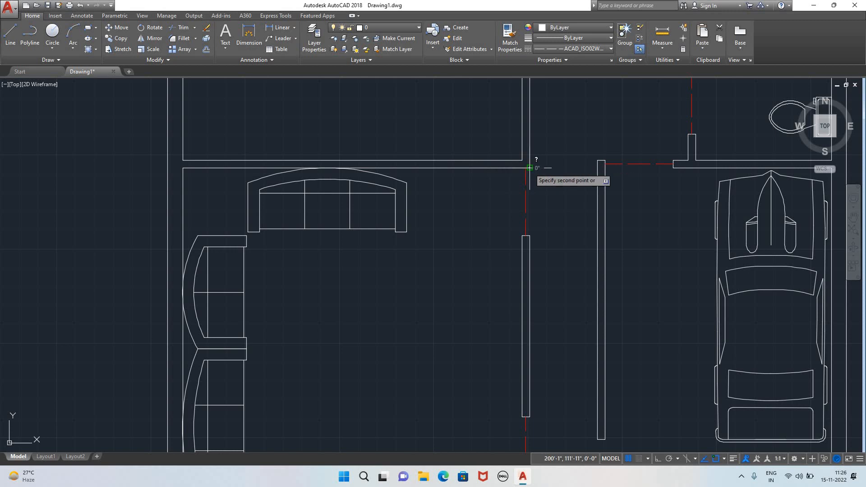
click(434, 167)
- Copy the square wood-grain table block twice into the middle of the southwest room, one copy south of the other in front of the sofas
scroll(459, 271, down, 4)
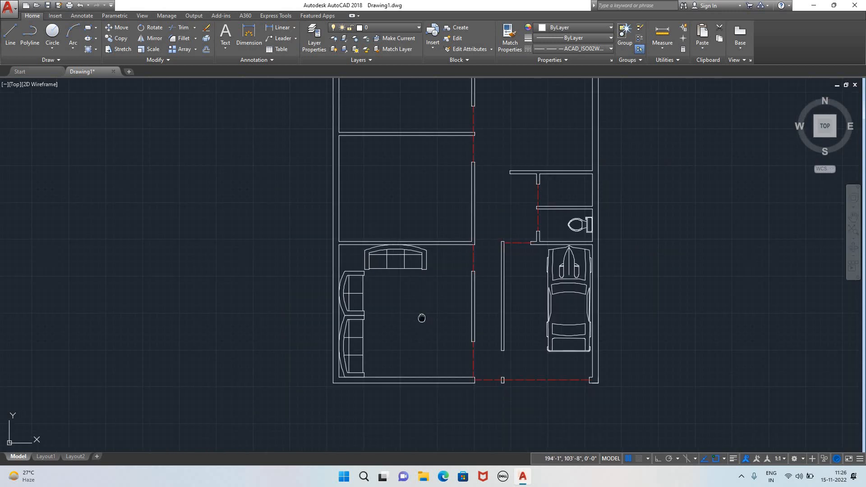
middle_drag(421, 318, 344, 246)
scroll(351, 246, down, 2)
scroll(667, 278, down, 3)
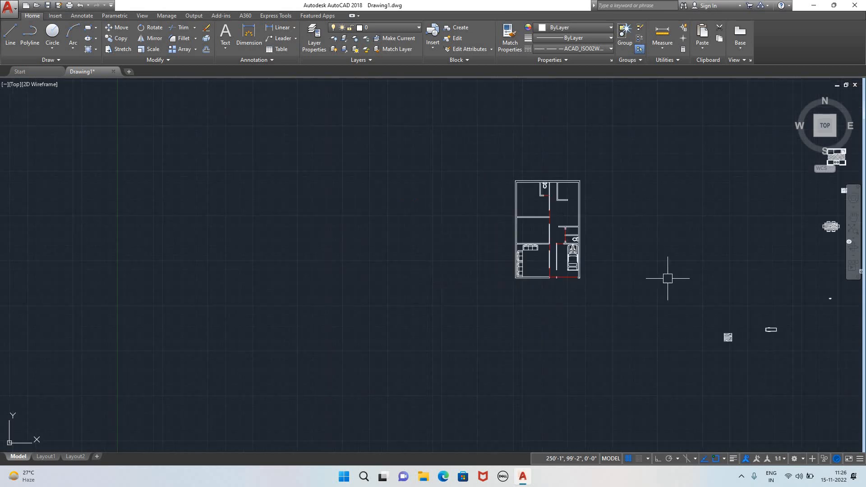
middle_drag(690, 283, 401, 265)
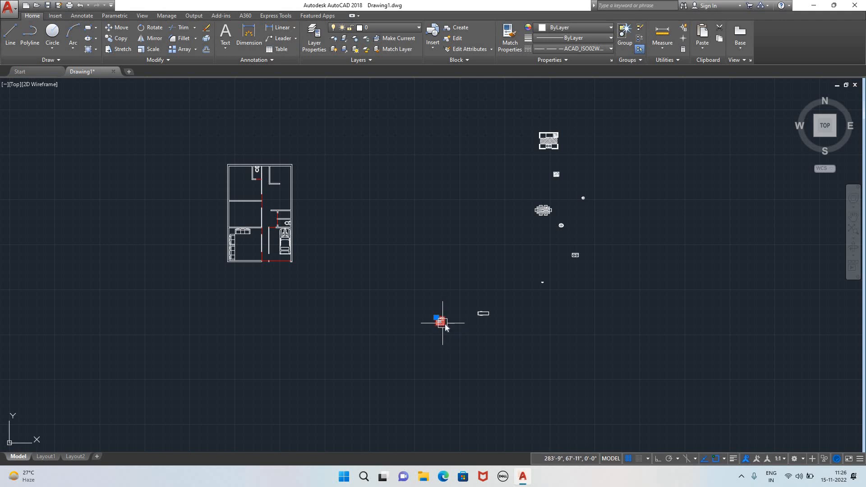
text(CO)
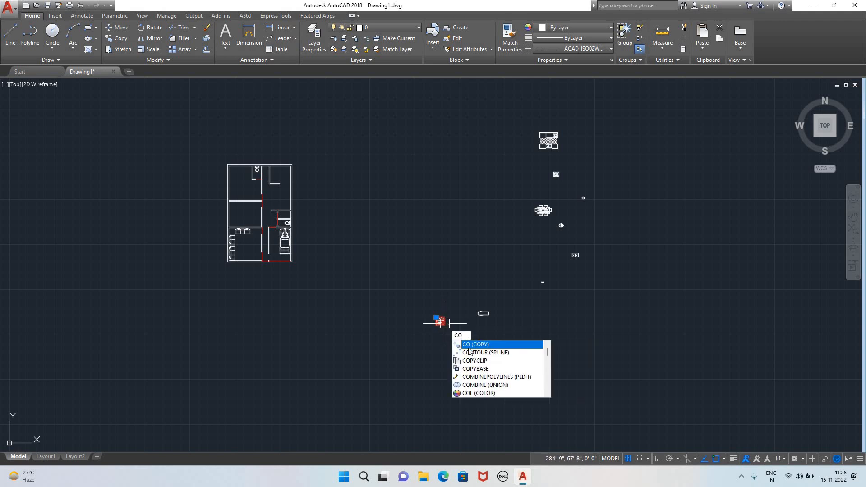
click(483, 345)
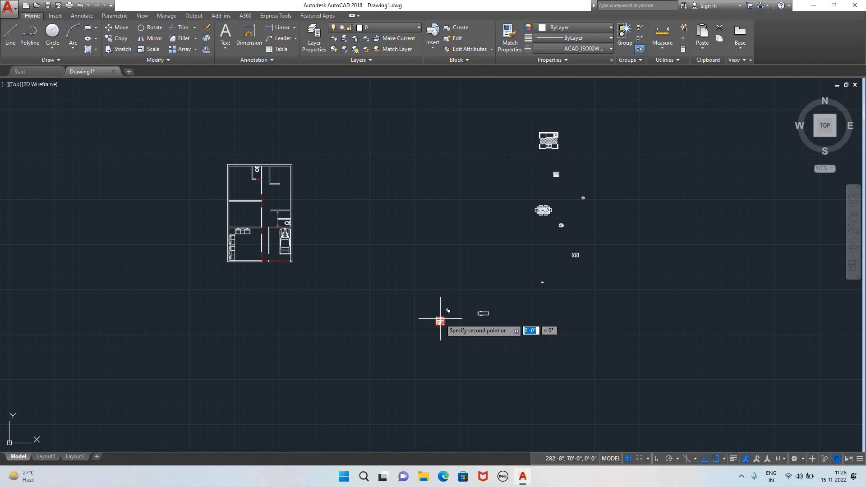
click(440, 322)
scroll(270, 231, up, 2)
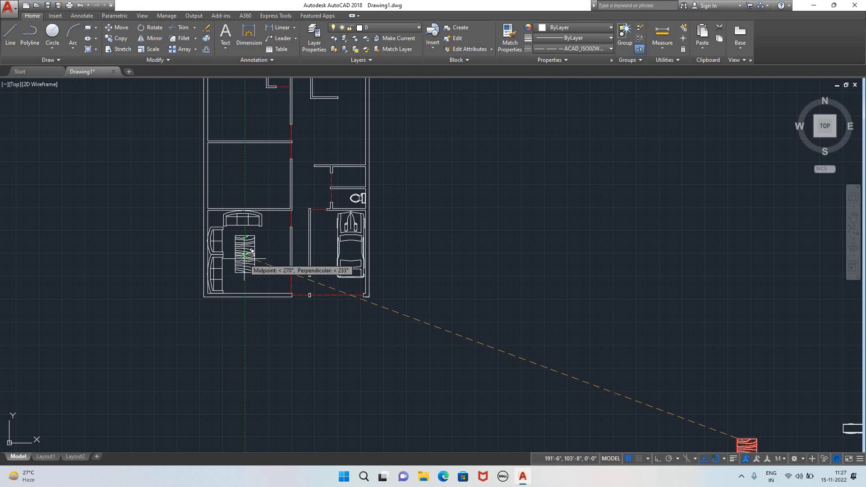
click(245, 255)
key(Escape)
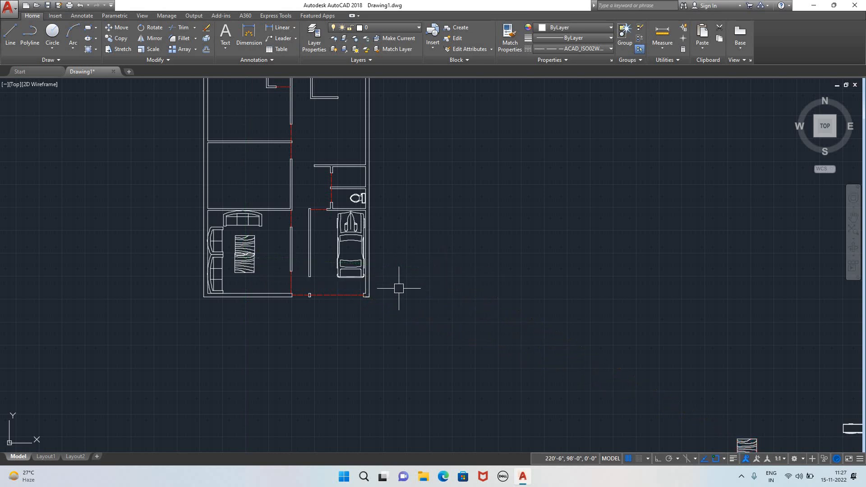
- Move the southern wood-grain table by its northeast corner onto the other table's southeast corner, so the two form one long table
scroll(258, 257, up, 5)
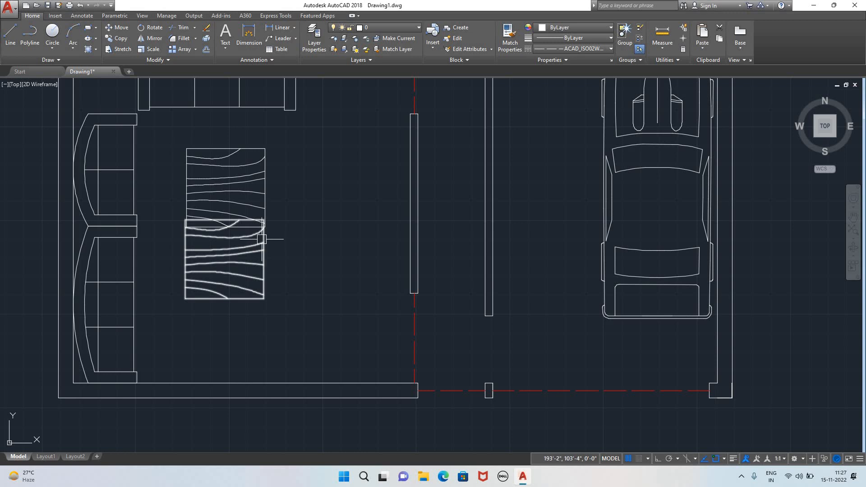
click(262, 241)
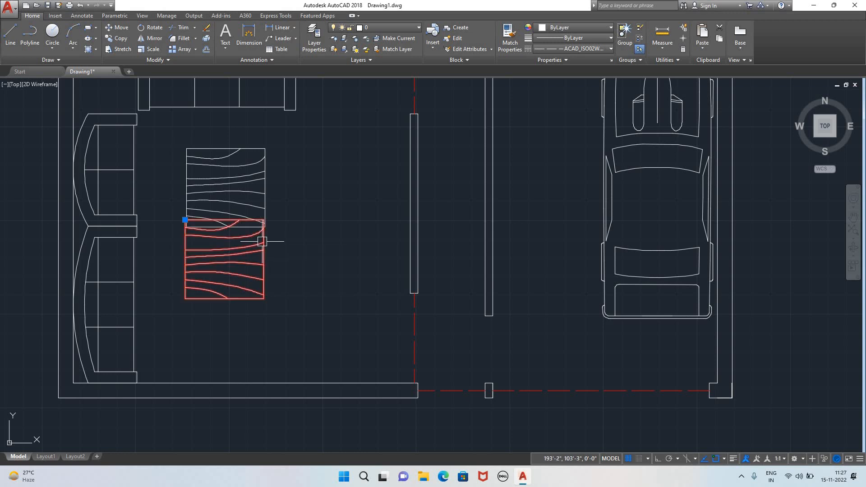
text(M)
key(Return)
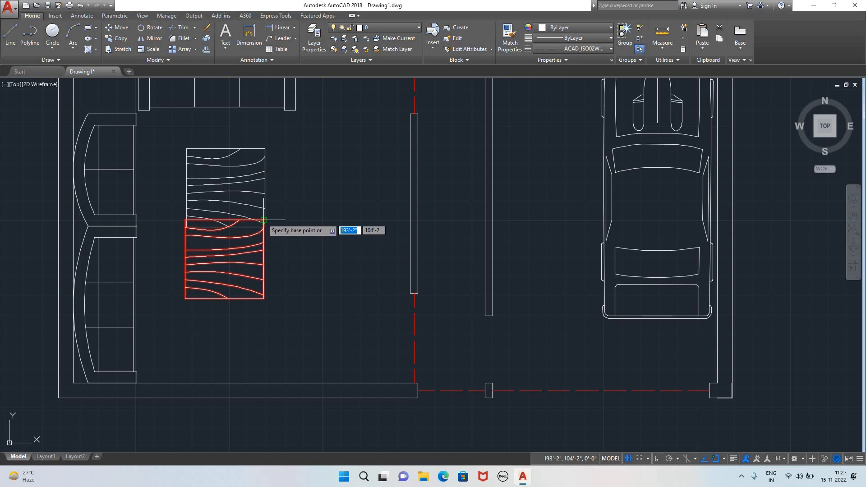
click(263, 220)
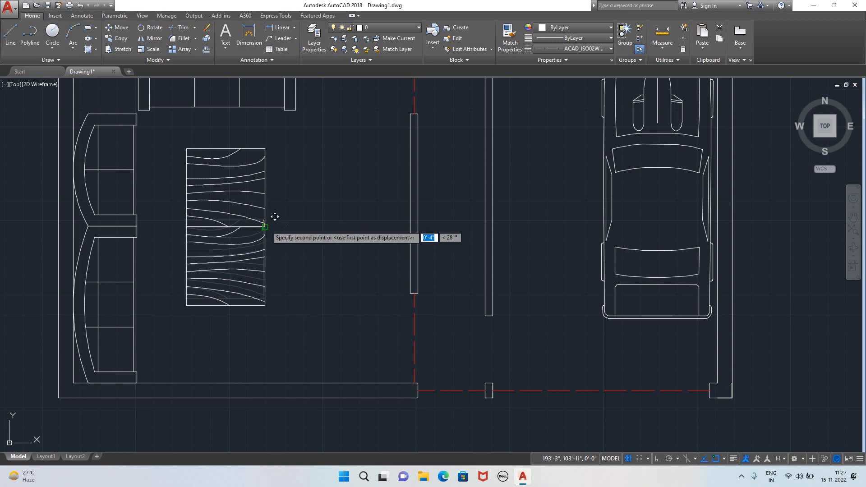
click(264, 227)
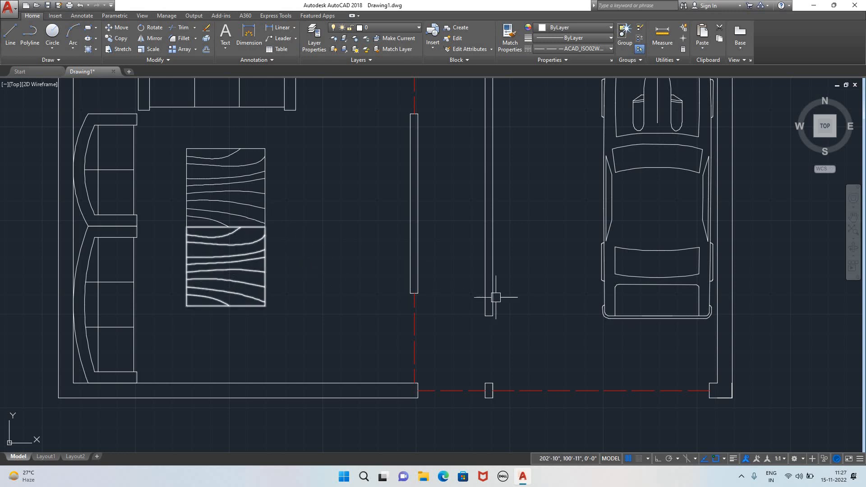
- Copy the long, narrow rectangular block next to the source wood-grain table into the empty space east of the house
scroll(516, 313, down, 2)
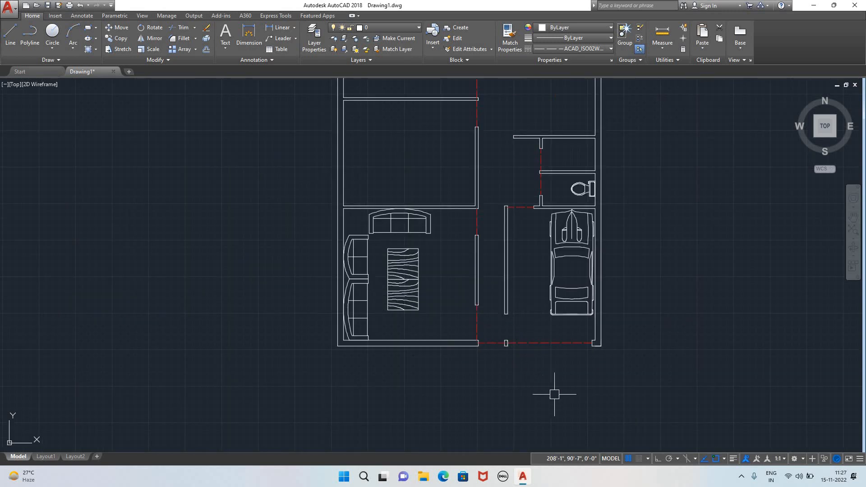
scroll(596, 384, down, 2)
middle_drag(666, 351, 504, 266)
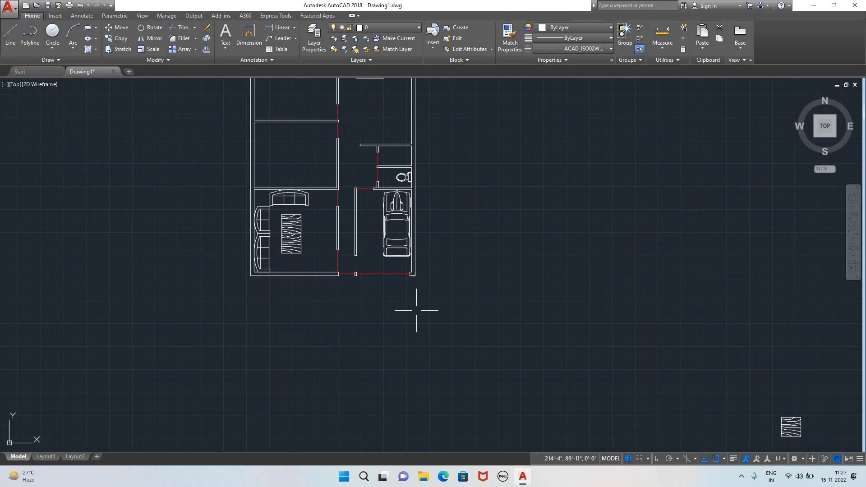
scroll(417, 311, up, 3)
scroll(591, 262, down, 3)
scroll(688, 249, down, 2)
middle_drag(689, 249, 398, 308)
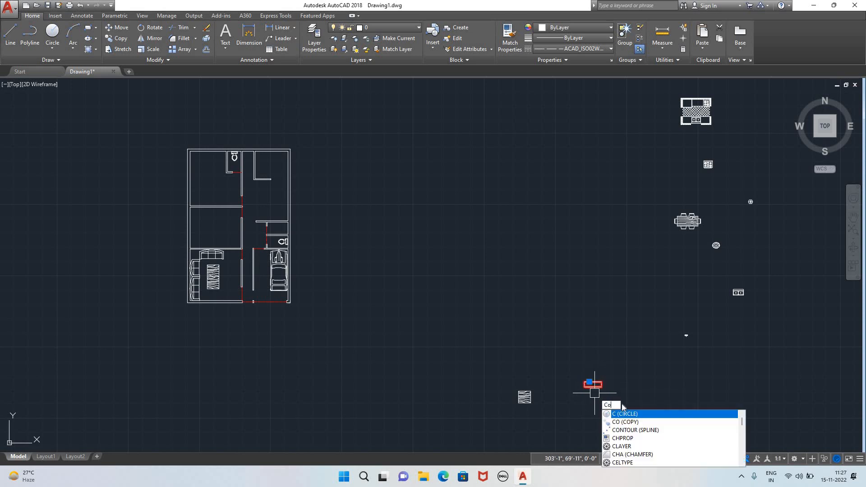
text(o)
key(Return)
click(587, 387)
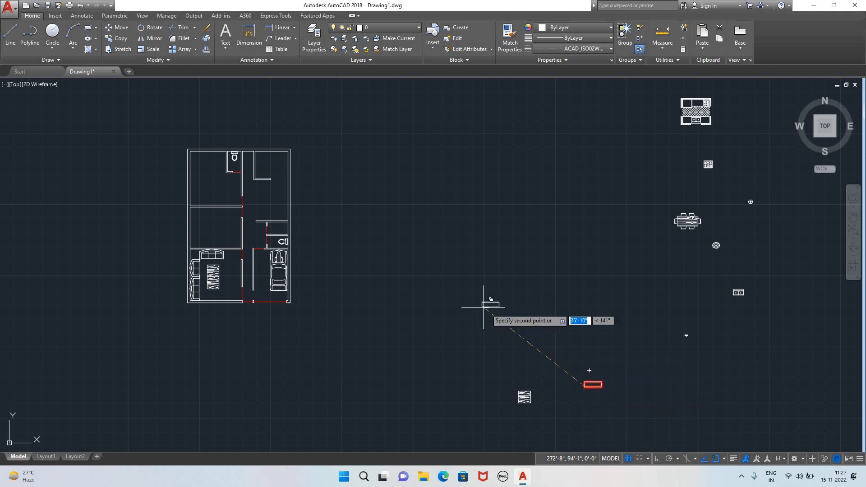
click(392, 255)
key(Escape)
scroll(400, 253, up, 8)
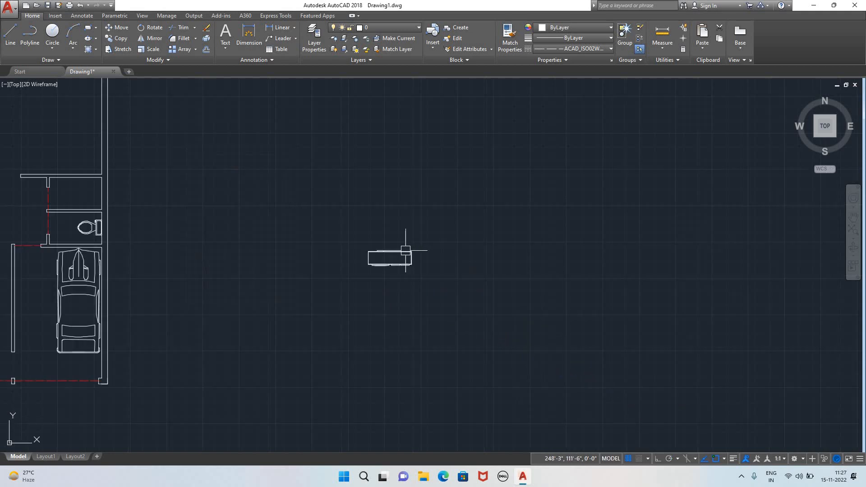
- Measure the copied rectangular block's length along its north edge, from the northwest to the northeast corner
click(7, 43)
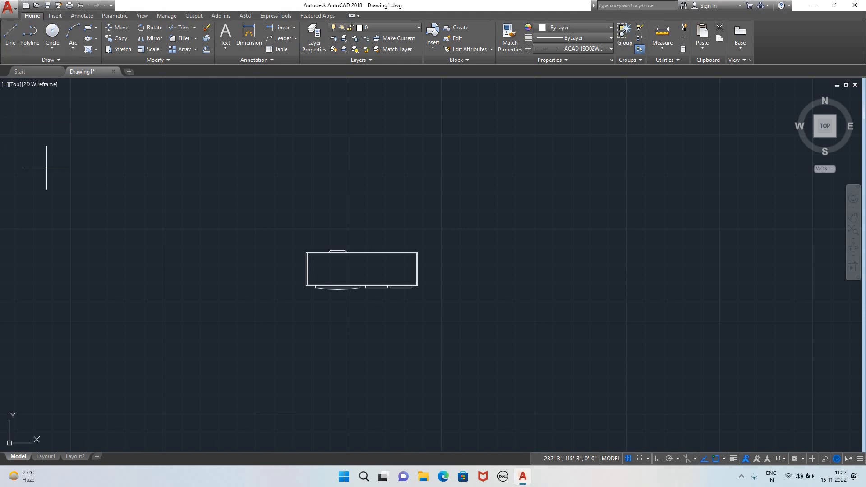
key(Escape)
text(di)
click(293, 292)
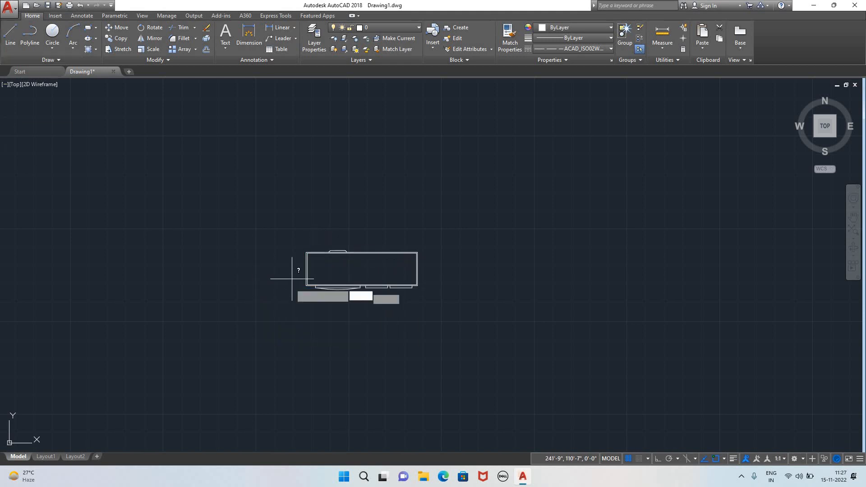
scroll(306, 252, up, 6)
click(306, 244)
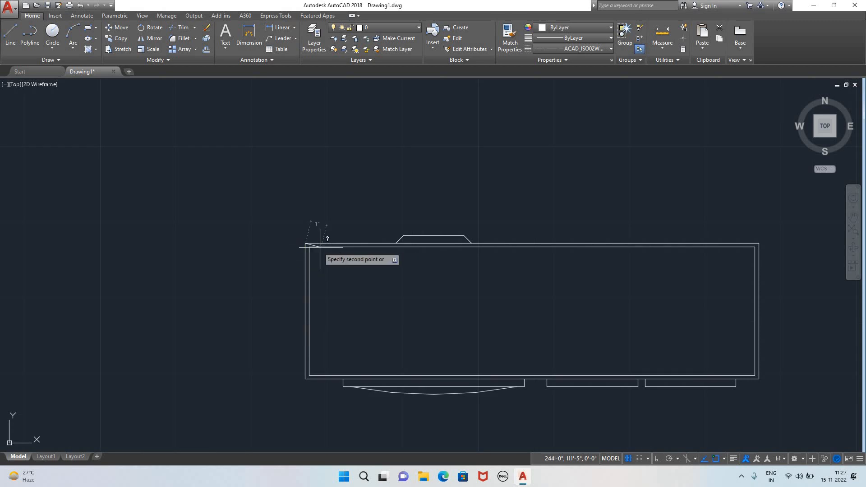
click(759, 243)
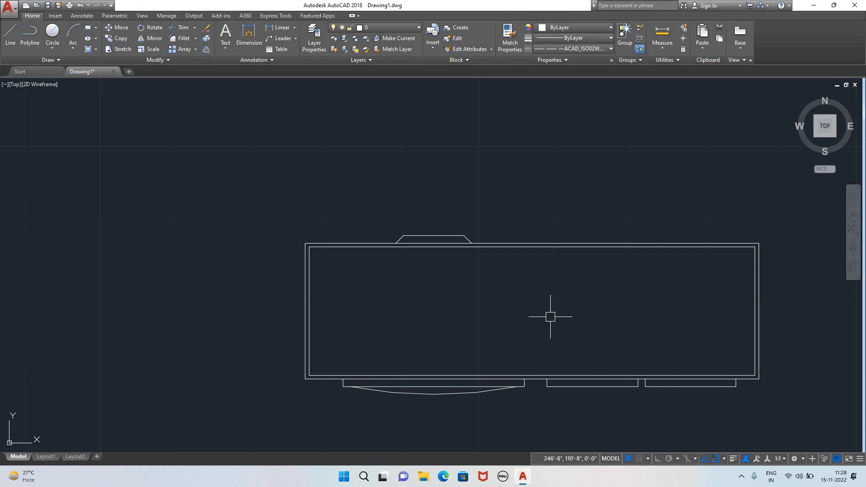
scroll(550, 317, down, 4)
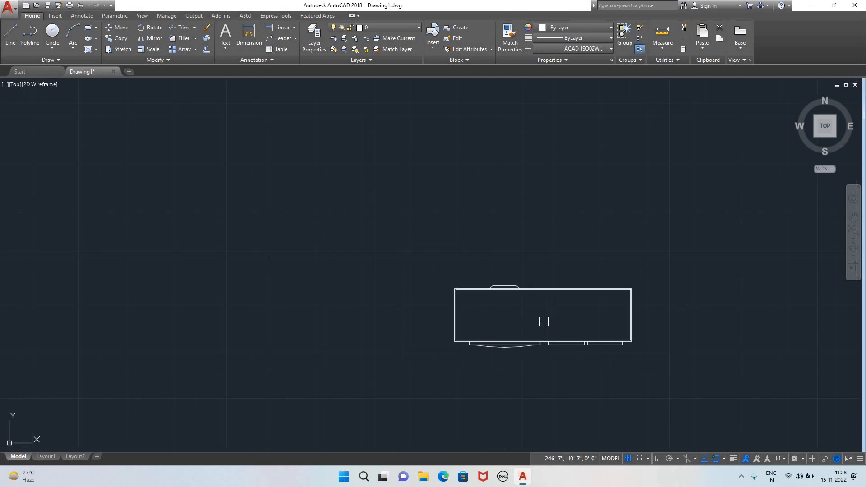
click(13, 36)
click(449, 229)
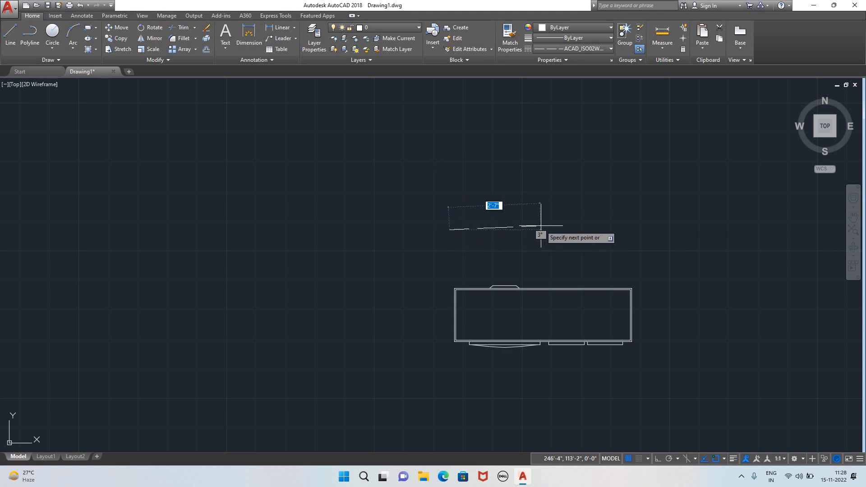
key(Escape)
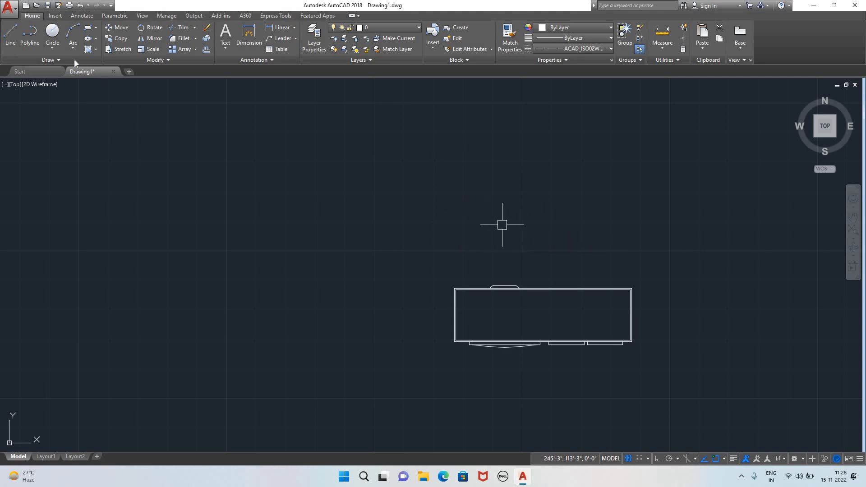
click(10, 36)
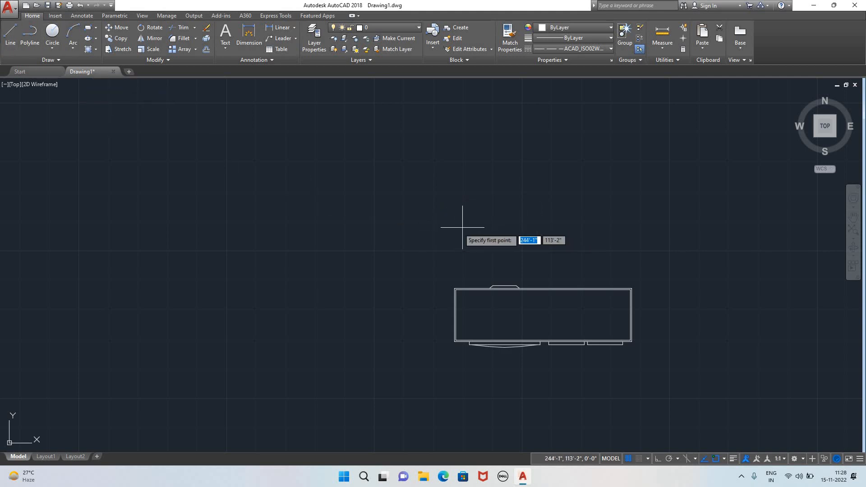
click(477, 214)
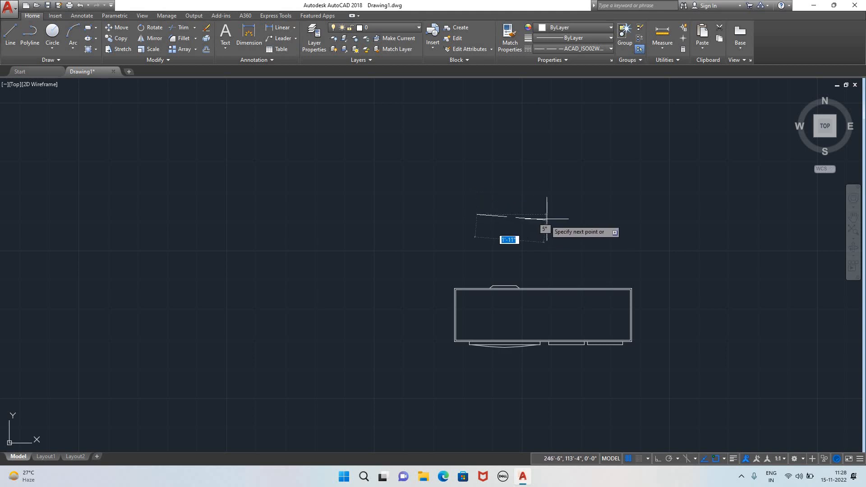
- With Ortho on, set the current linetype to ByLayer and draw a 32" horizontal line eastward just north of the copied rectangular block
key(F8)
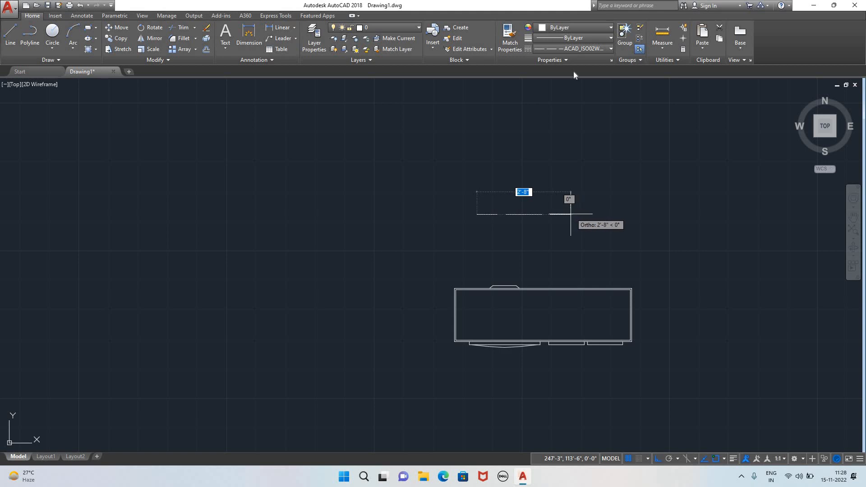
key(Escape)
click(572, 49)
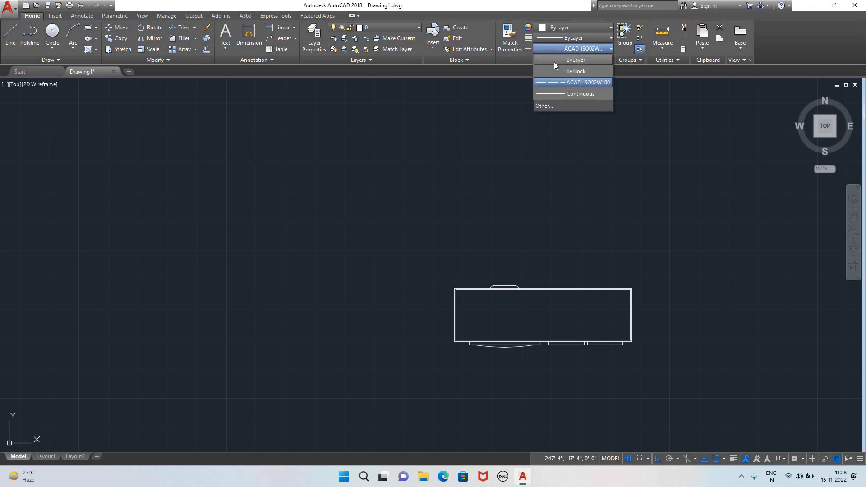
click(559, 60)
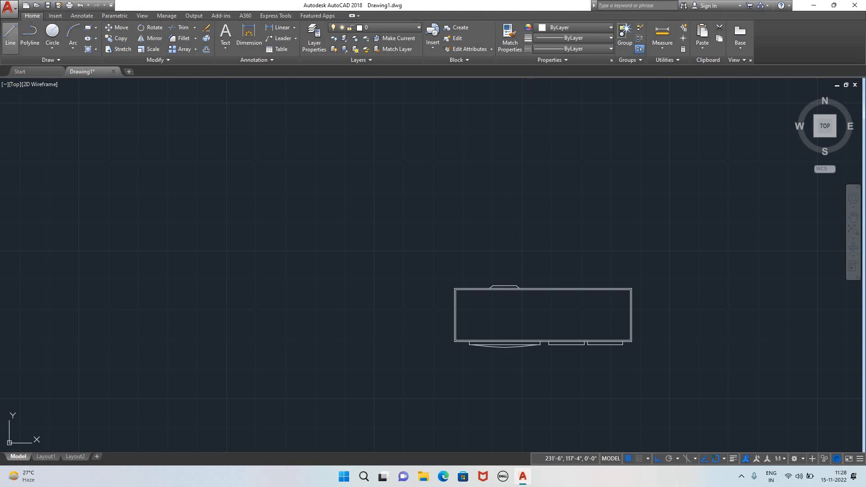
text(l)
key(Return)
click(467, 200)
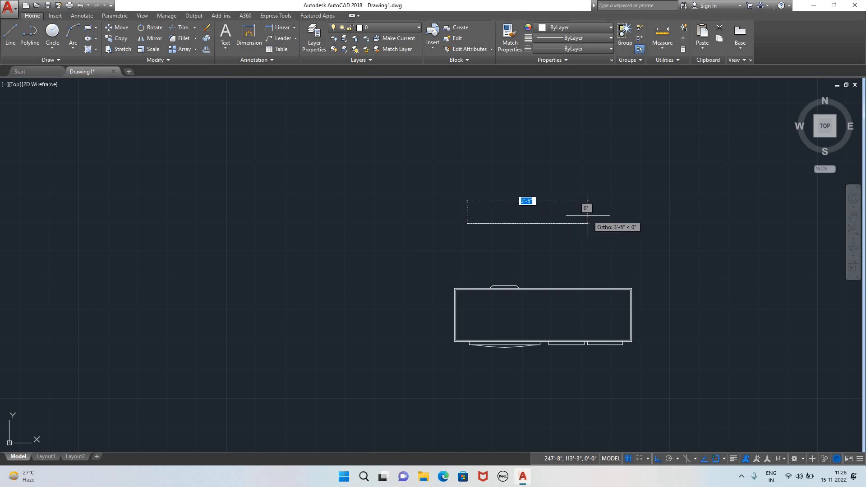
text(32)
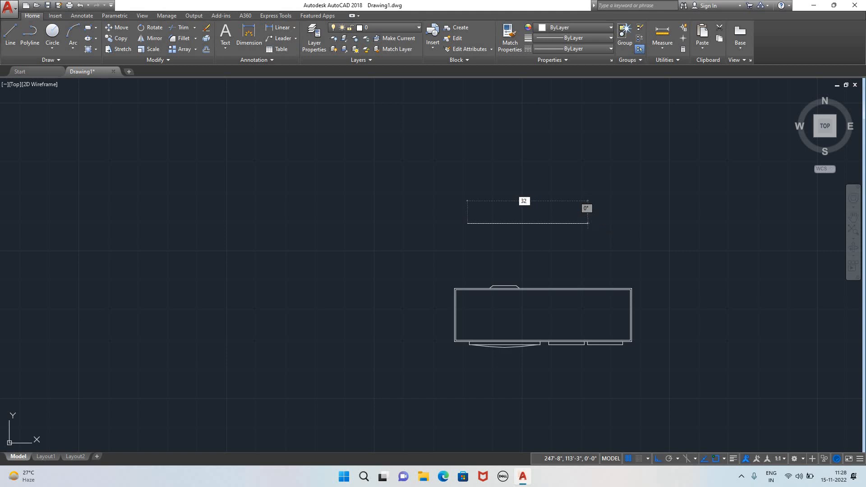
key(Return)
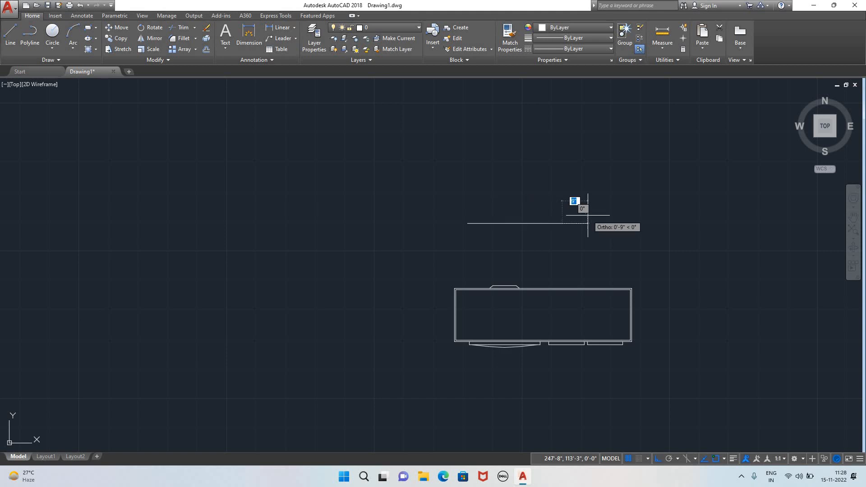
key(Escape)
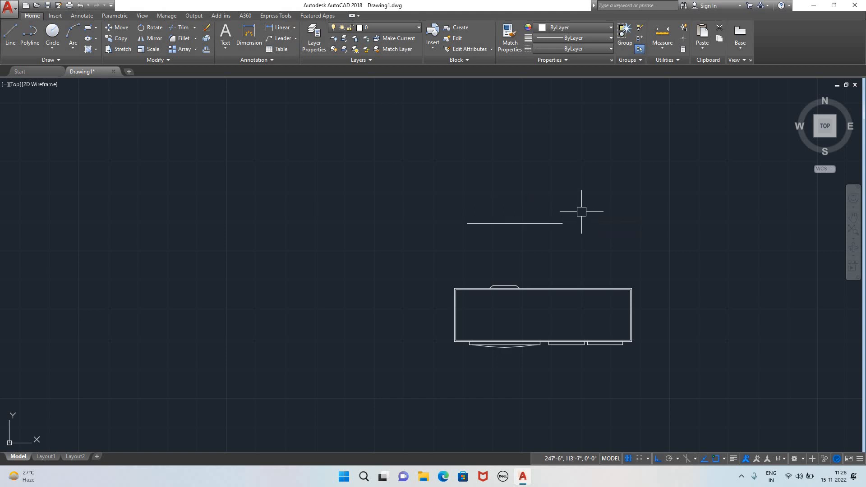
- Align the long rectangular block to the 32" reference line by its west and east edge midpoints, scaling it to the line's length
click(456, 305)
text(A)
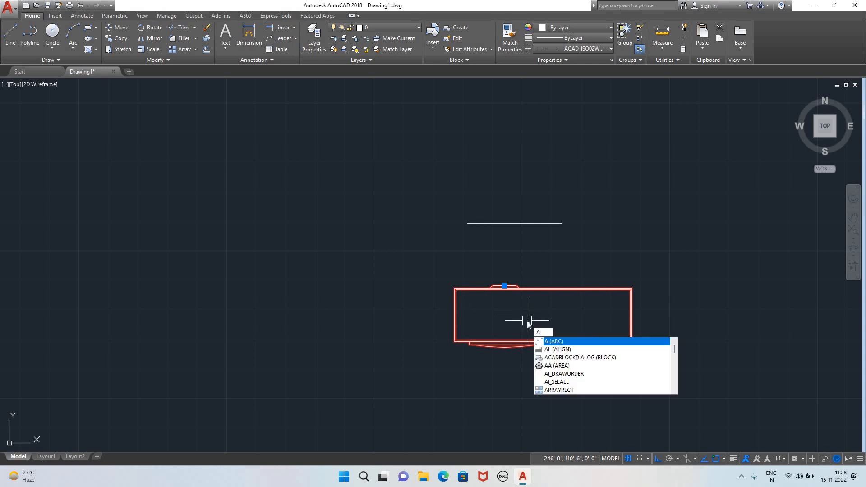
text(L)
key(Return)
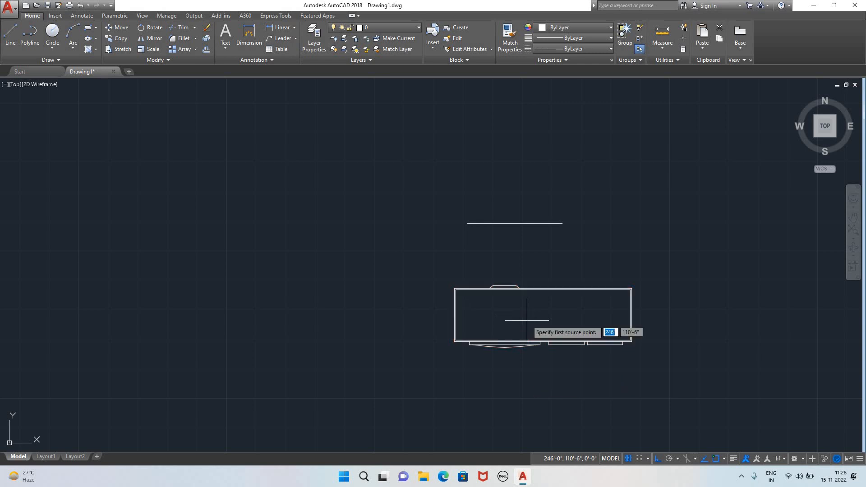
click(455, 315)
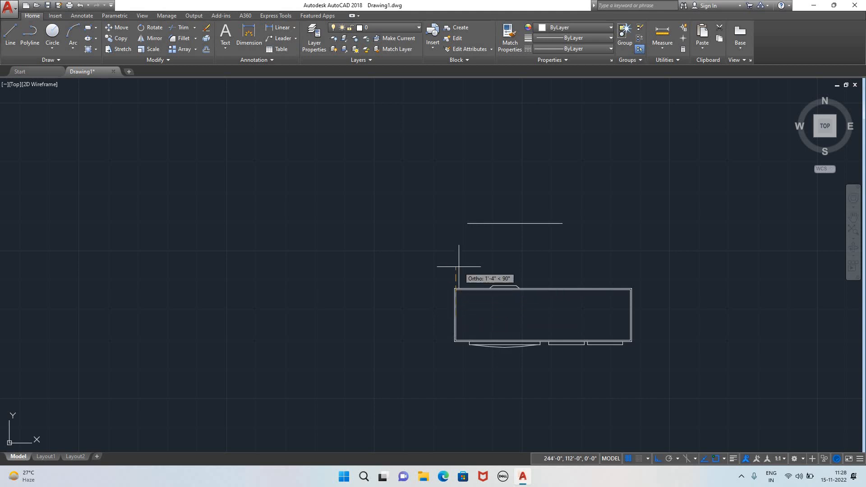
click(468, 223)
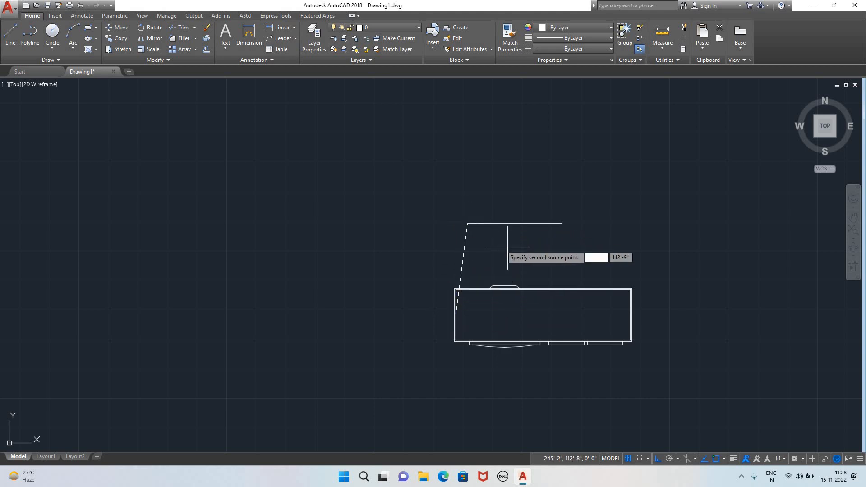
click(632, 314)
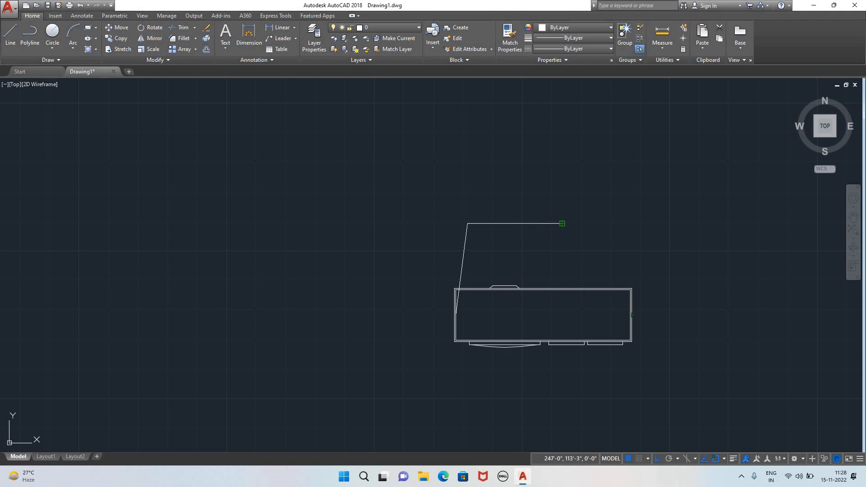
click(562, 223)
key(Return)
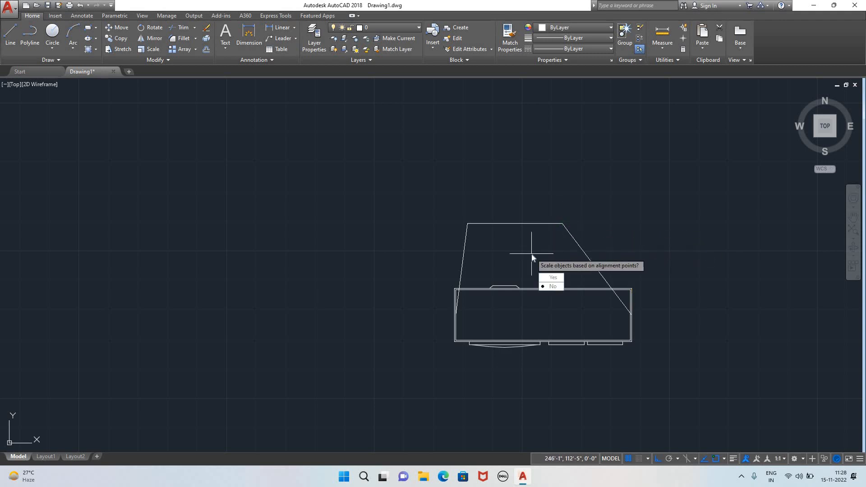
key(Return)
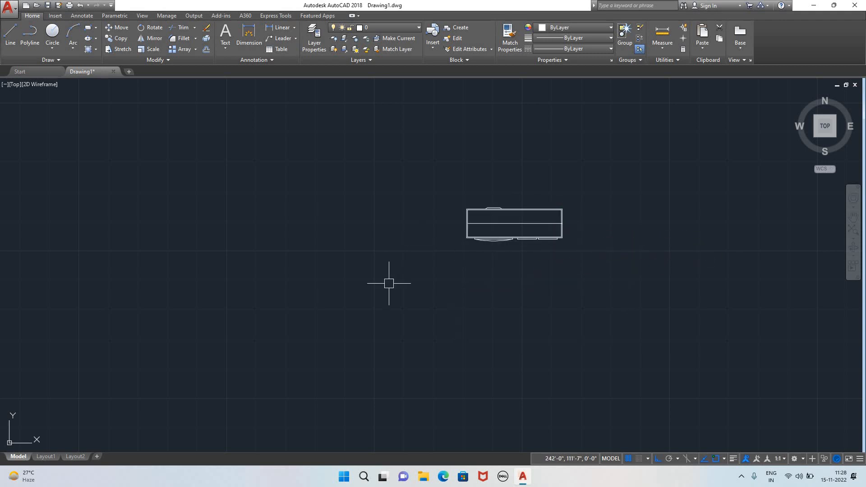
- Delete the 32" reference line running through the scaled rectangular block
click(421, 290)
click(441, 305)
click(488, 224)
key(Delete)
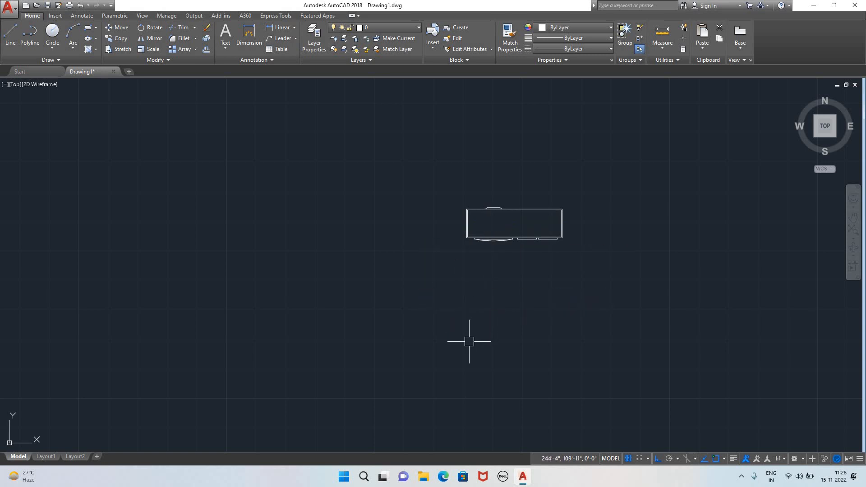
- Rotate the rectangular block 90° counterclockwise about a point near its southwest corner so it stands upright
click(492, 231)
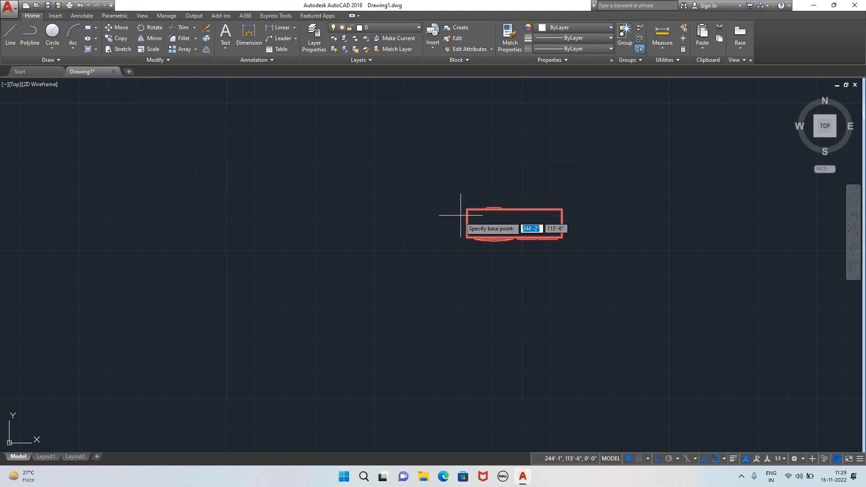
click(474, 238)
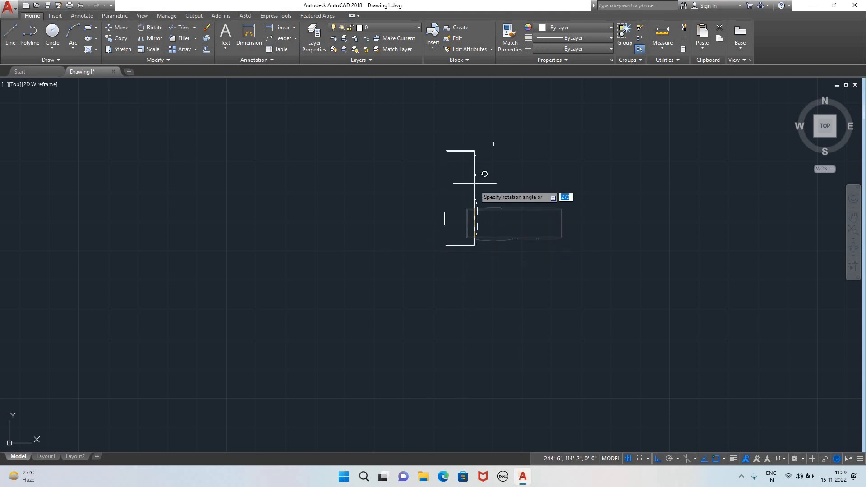
click(505, 182)
scroll(435, 257, down, 8)
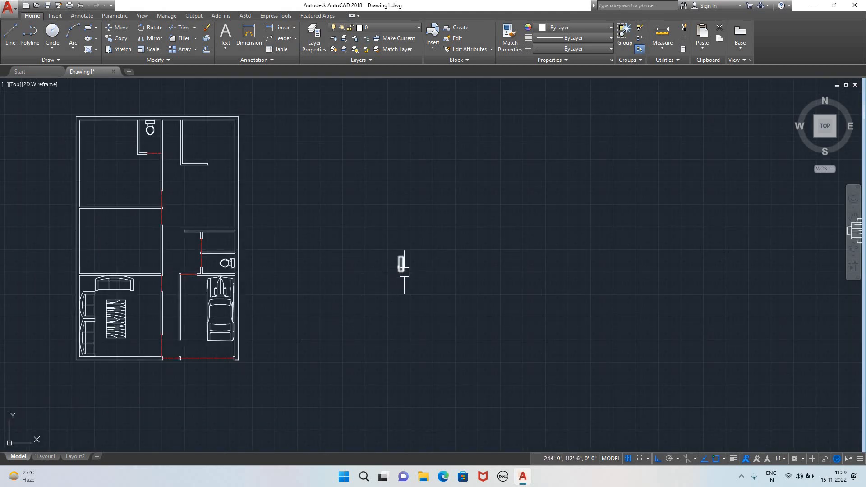
- With Ortho off, move the upright rectangular block by its southeast corner into the southwest living room, against the inside of the east wall
click(401, 266)
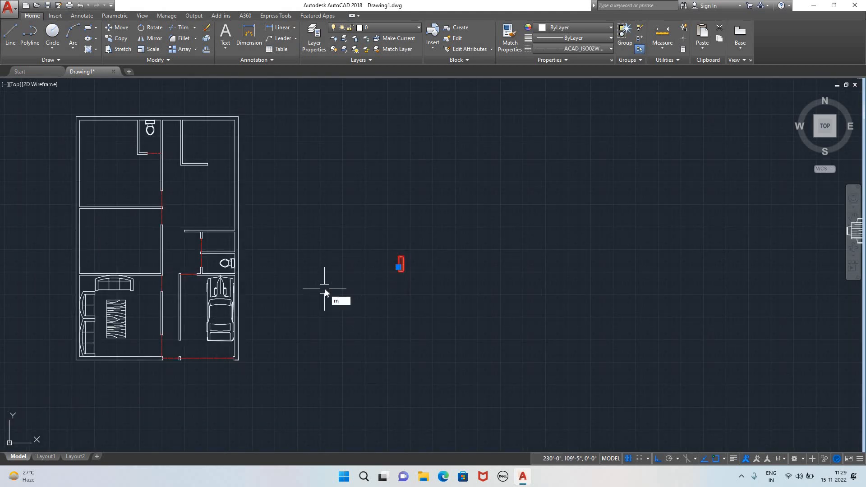
key(Return)
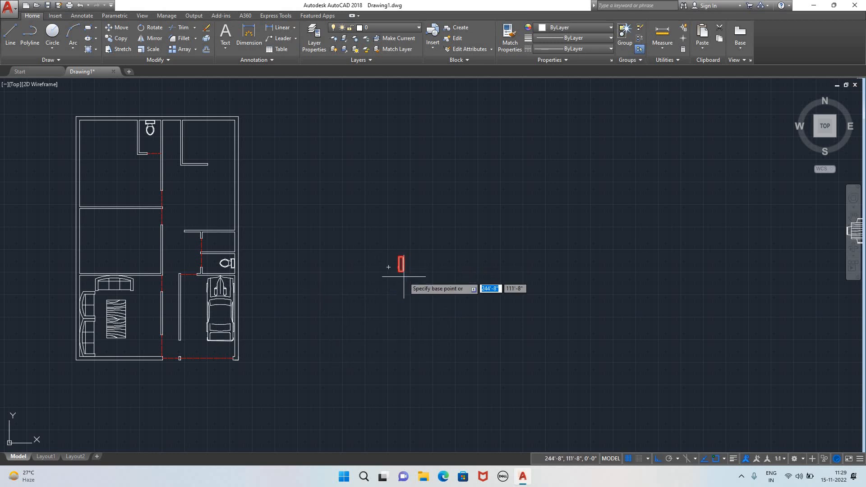
click(401, 271)
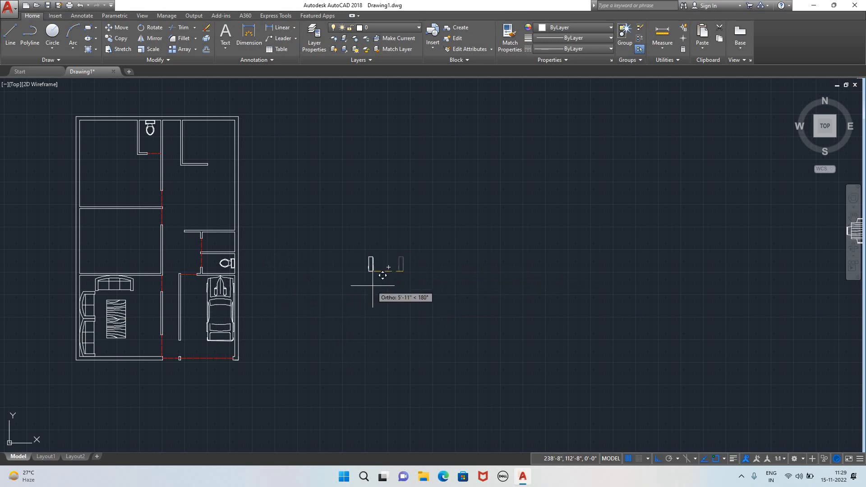
key(F8)
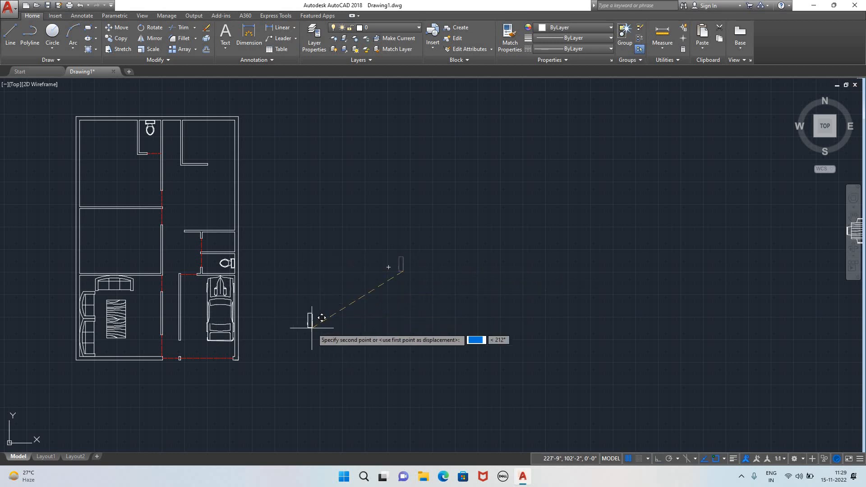
scroll(178, 314, up, 10)
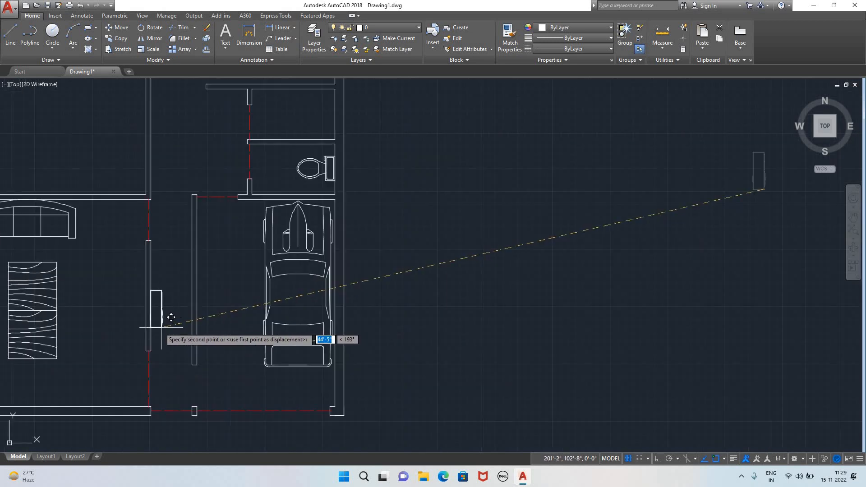
scroll(173, 286, down, 5)
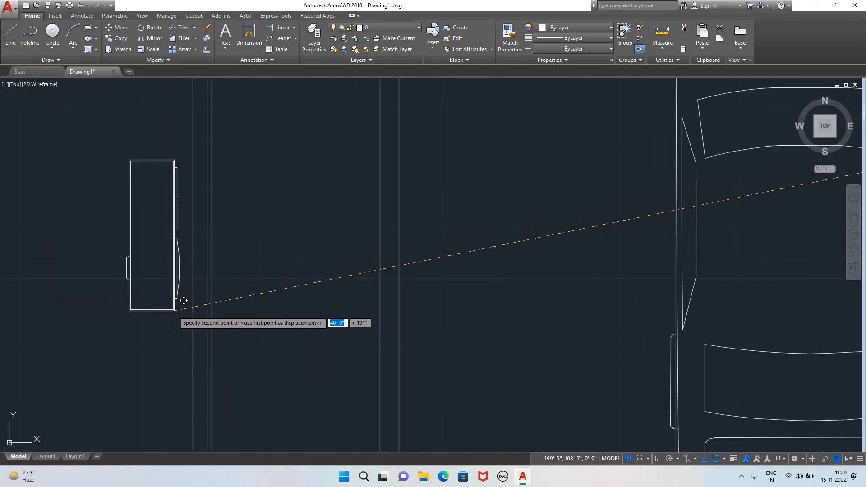
scroll(194, 302, up, 3)
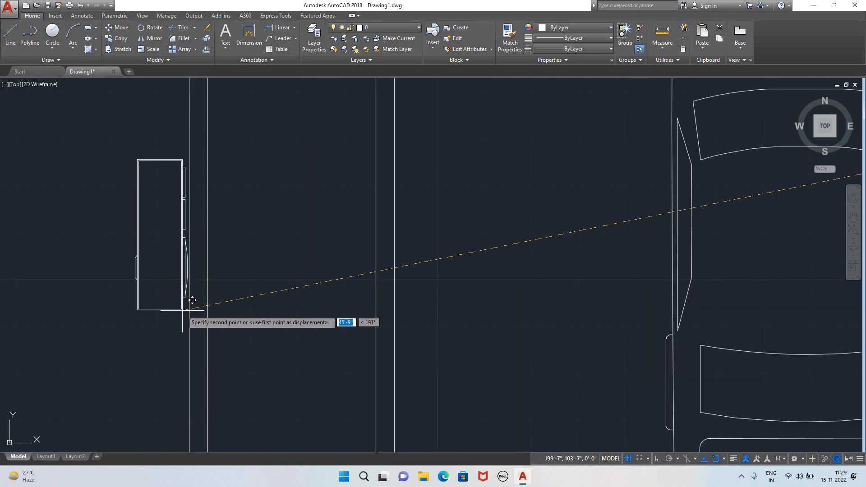
scroll(193, 300, up, 2)
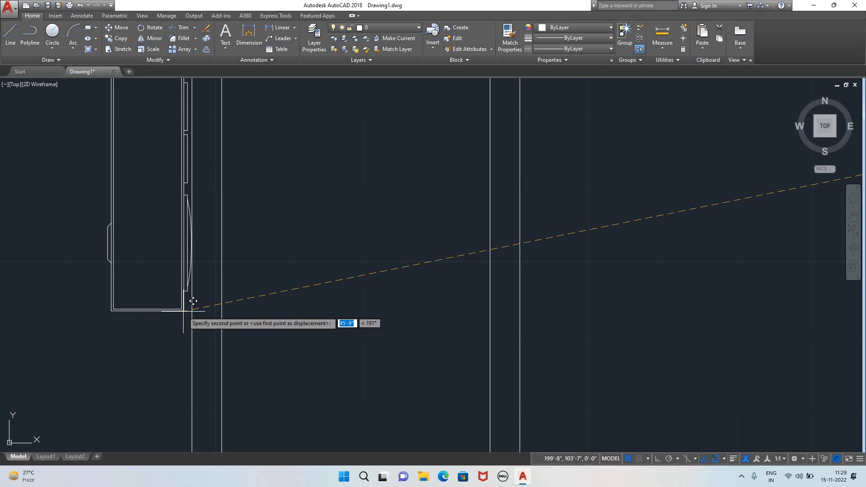
click(185, 309)
scroll(290, 332, down, 4)
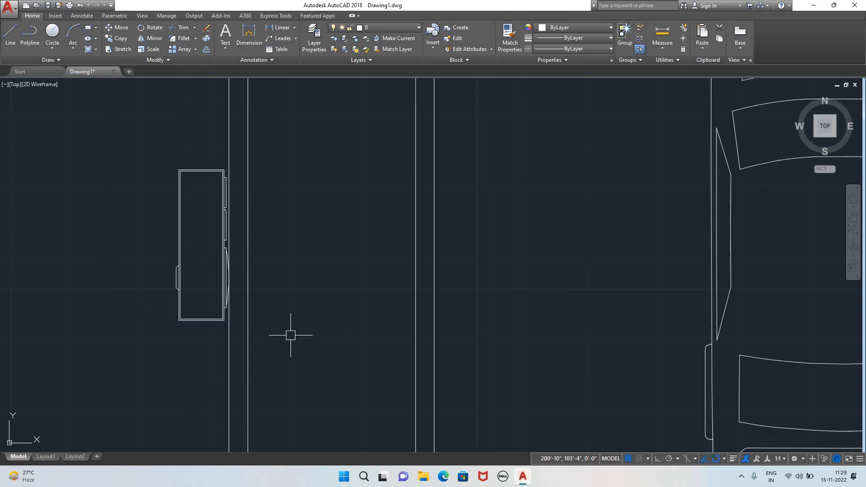
scroll(307, 335, down, 2)
scroll(410, 320, down, 4)
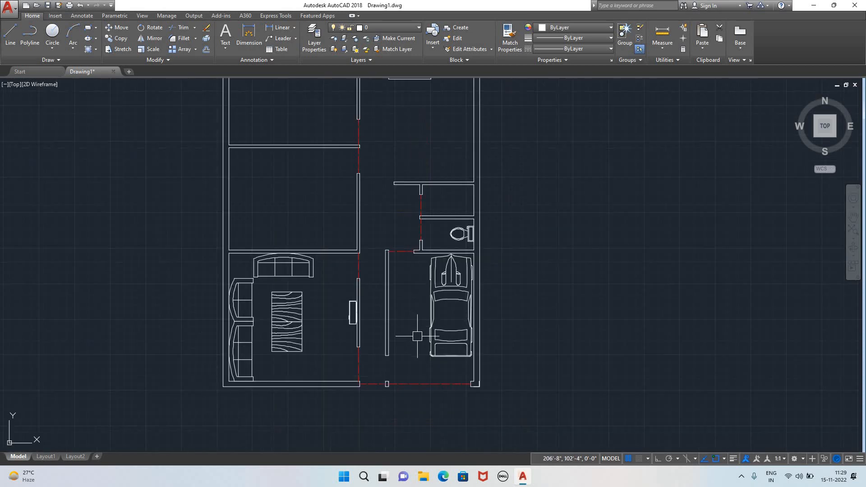
scroll(497, 307, down, 2)
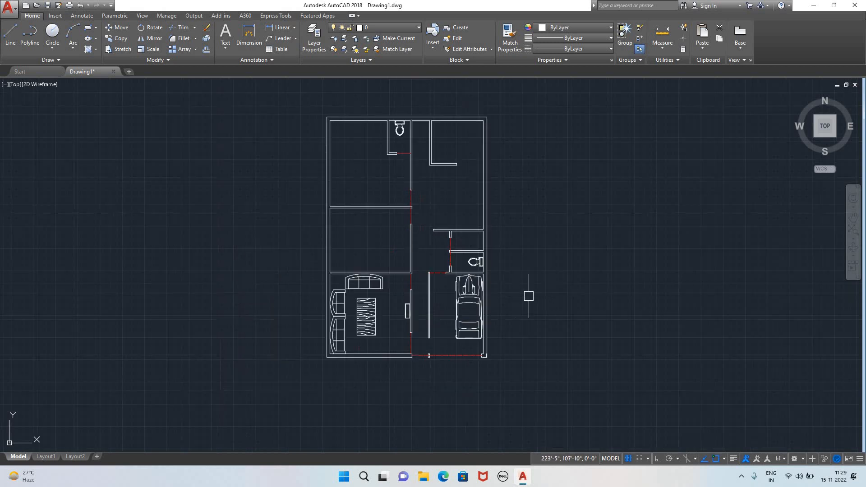
- Measure the hatched kitchen block's overall width along its north edge, from the northwest to the northeast corner
middle_drag(643, 298, 558, 295)
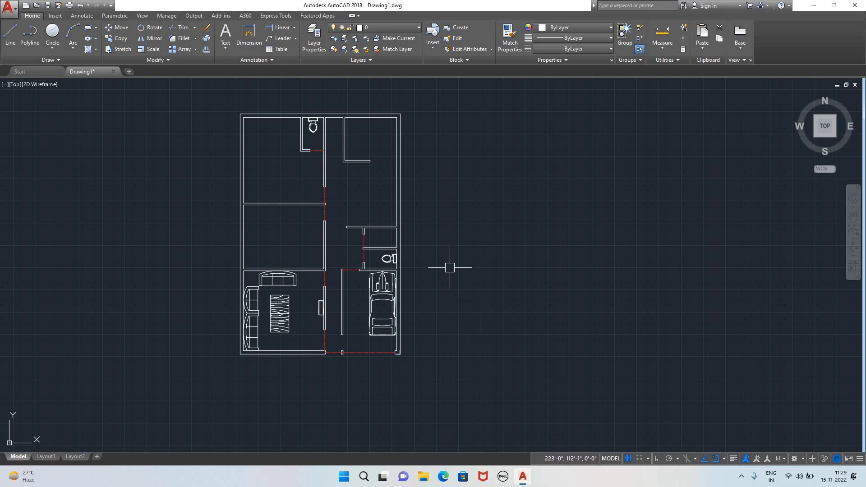
scroll(465, 254, down, 4)
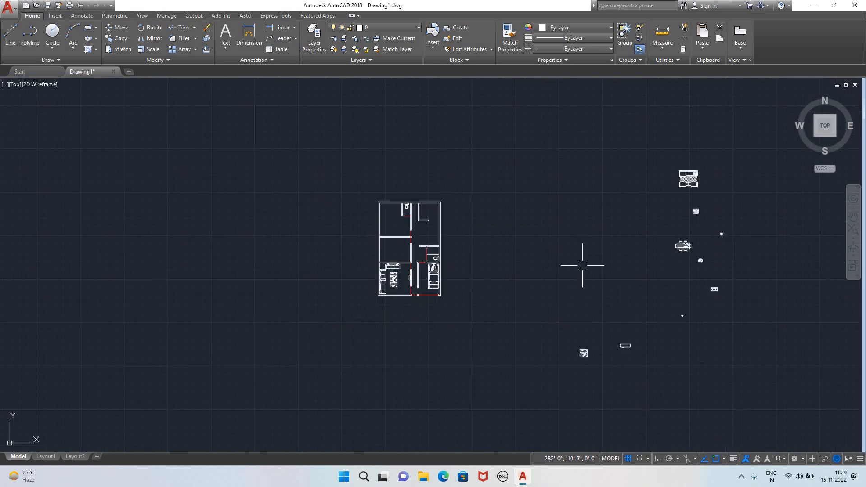
middle_drag(580, 265, 441, 251)
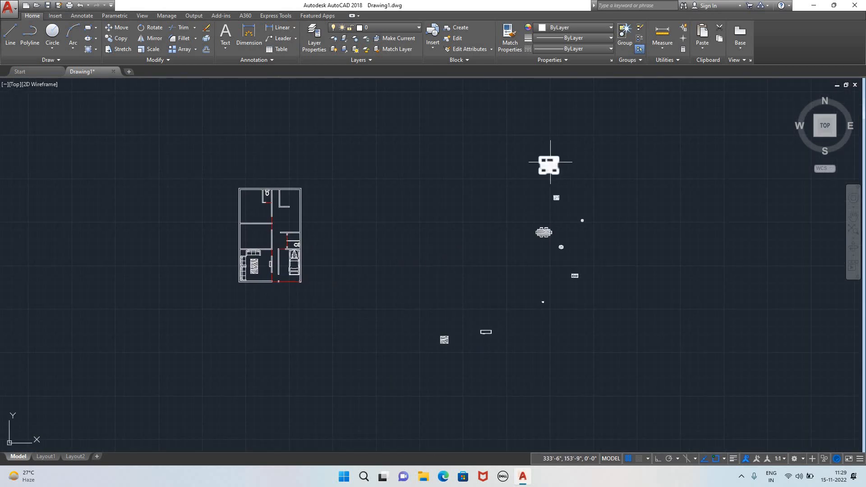
scroll(289, 208, up, 4)
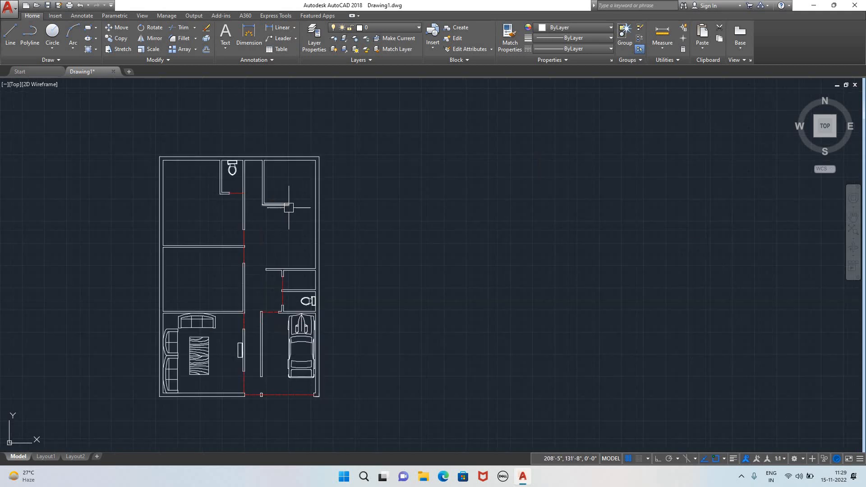
scroll(410, 239, down, 4)
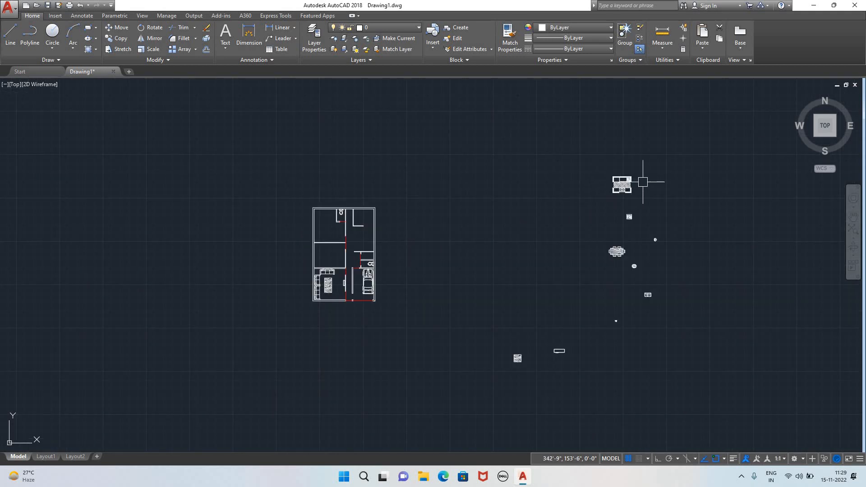
middle_drag(643, 183, 382, 238)
scroll(371, 244, up, 10)
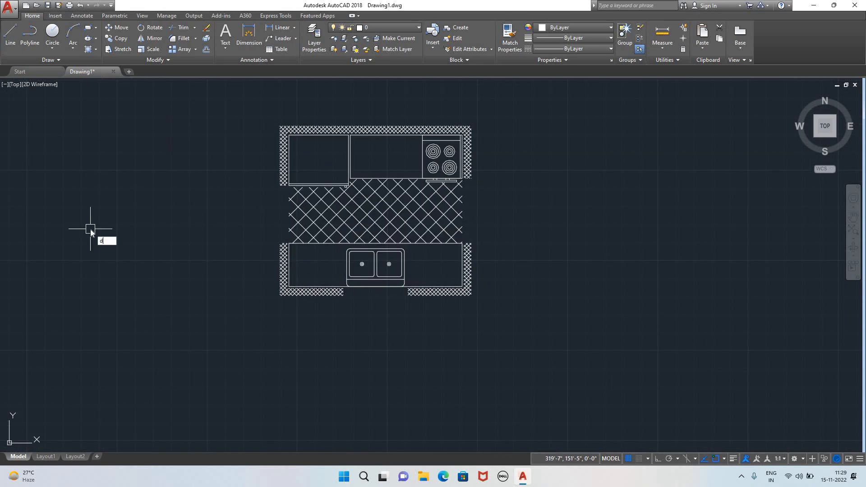
text(i)
key(Return)
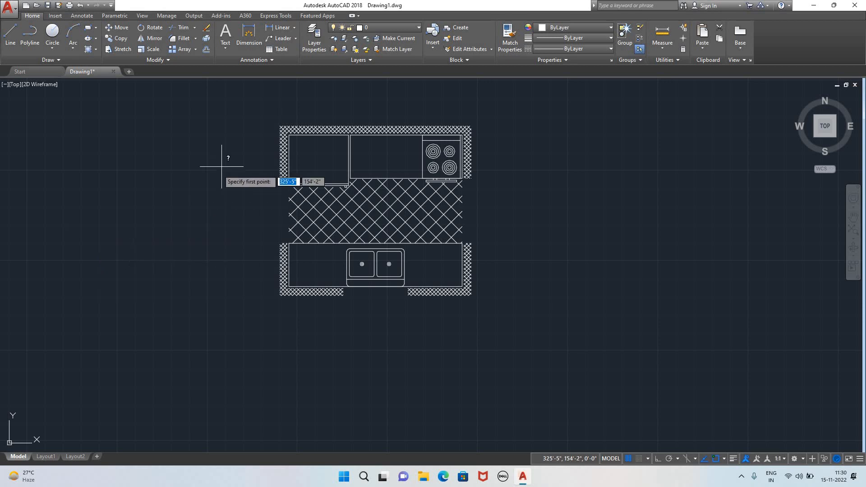
click(280, 127)
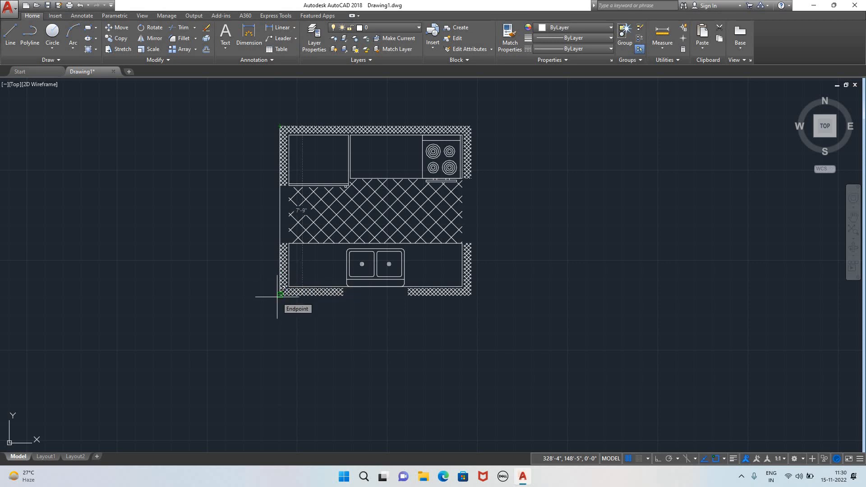
click(469, 127)
- Move the hatched kitchen block from the block collection to the empty space just east of the house's north part
scroll(203, 224, down, 2)
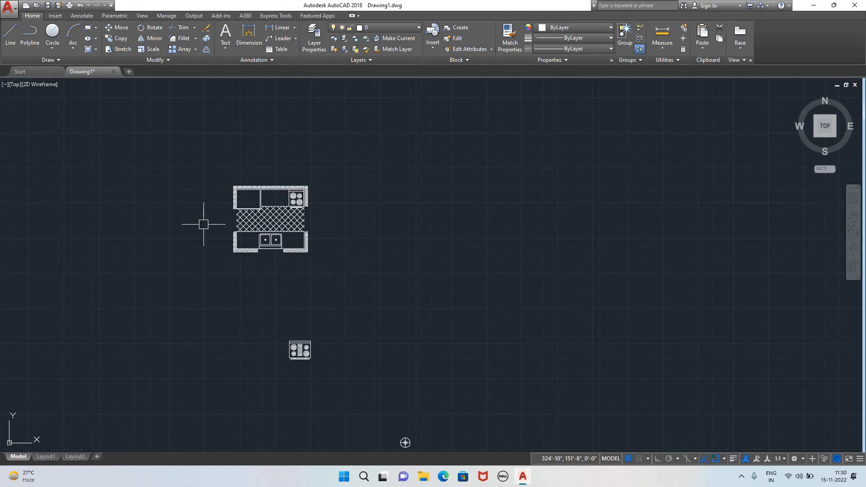
click(275, 232)
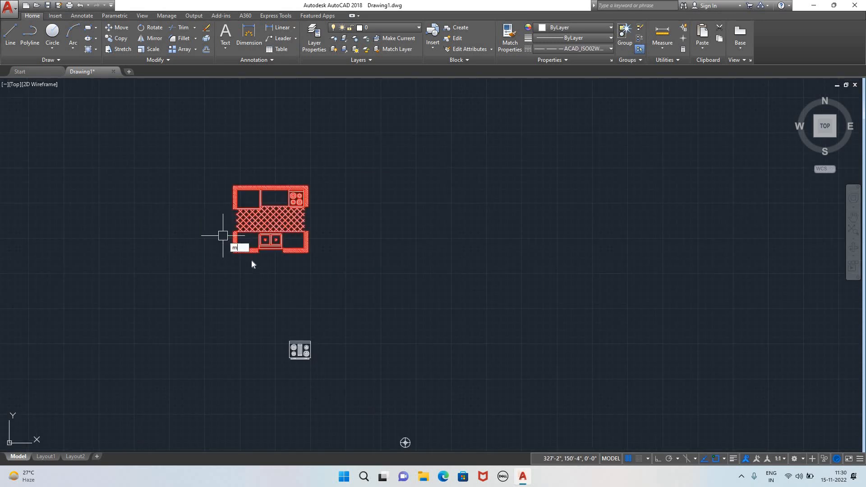
key(Return)
scroll(178, 254, down, 3)
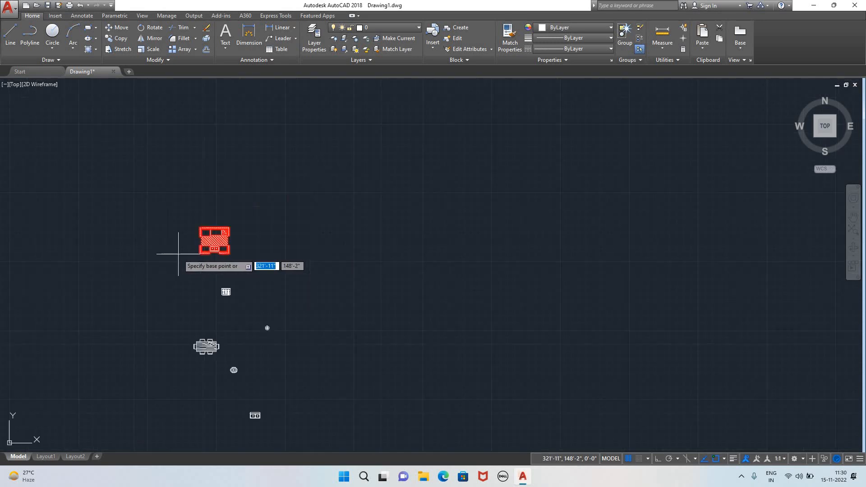
click(215, 244)
scroll(124, 255, down, 3)
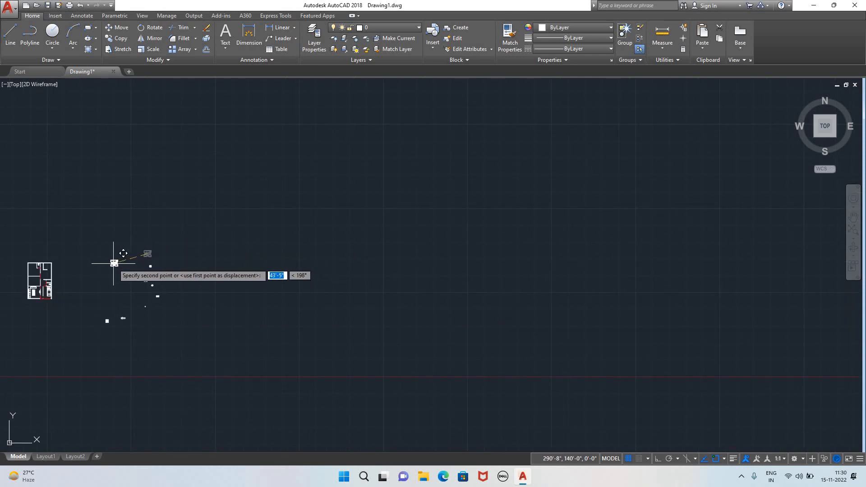
middle_drag(114, 264, 285, 230)
scroll(226, 239, up, 3)
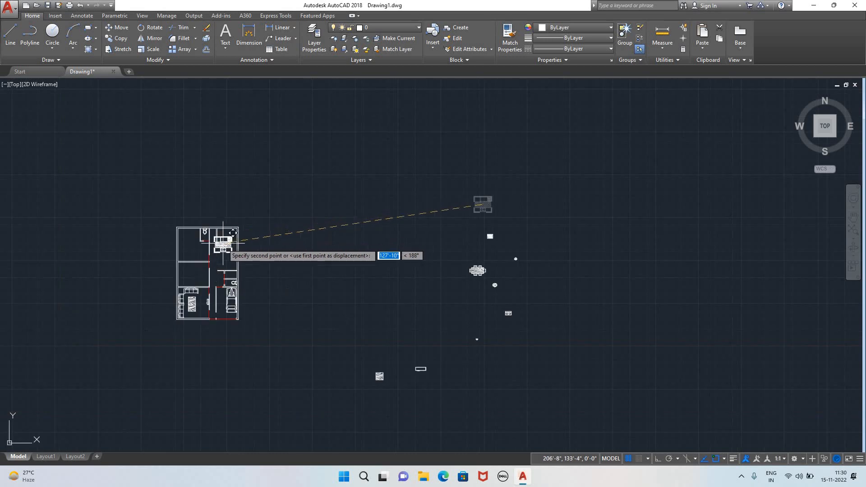
scroll(233, 233, up, 5)
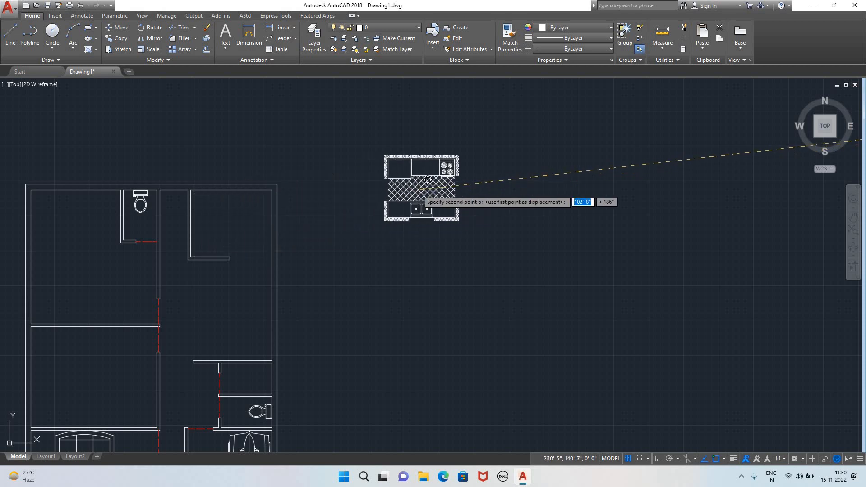
click(429, 252)
- With Ortho on, draw a 10' horizontal reference line just north of the kitchen block
click(11, 33)
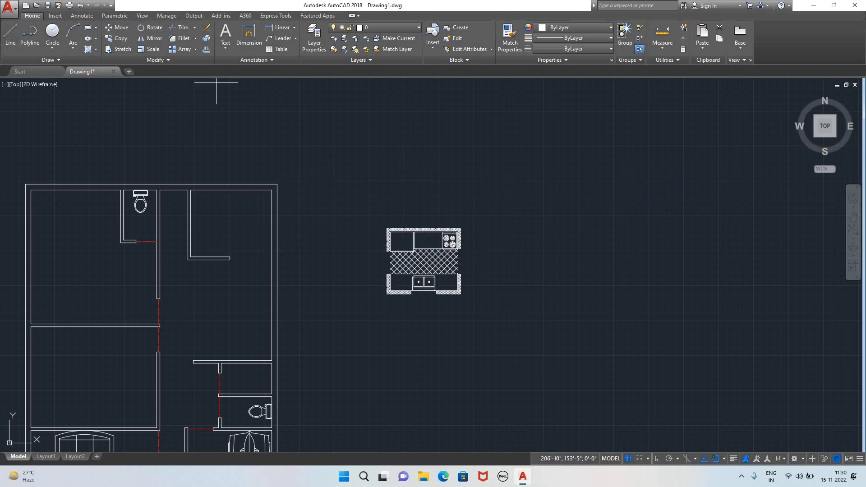
click(356, 190)
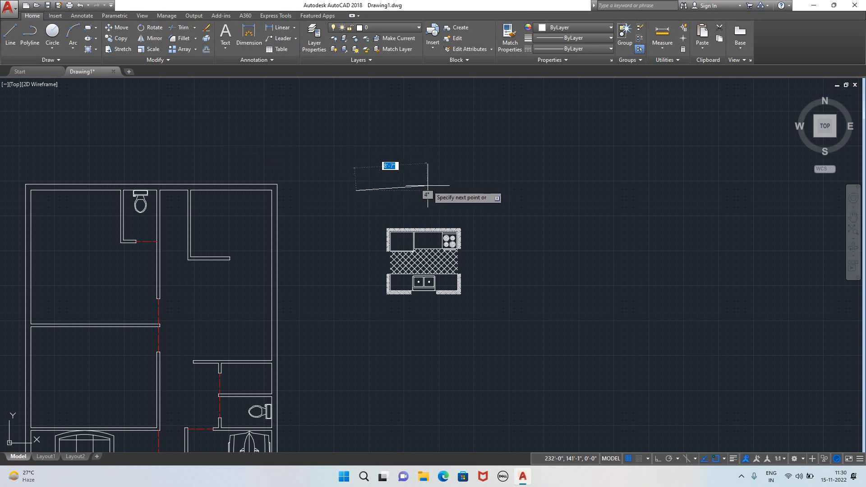
key(F8)
text(10')
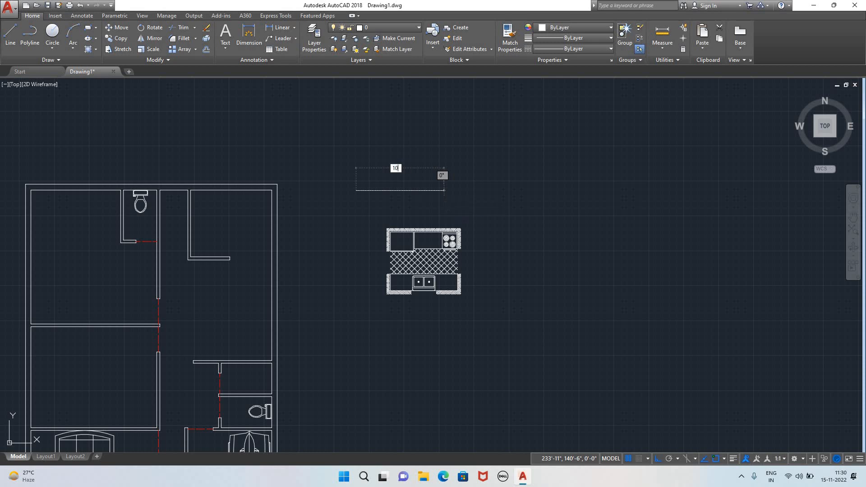
key(Return)
key(Escape)
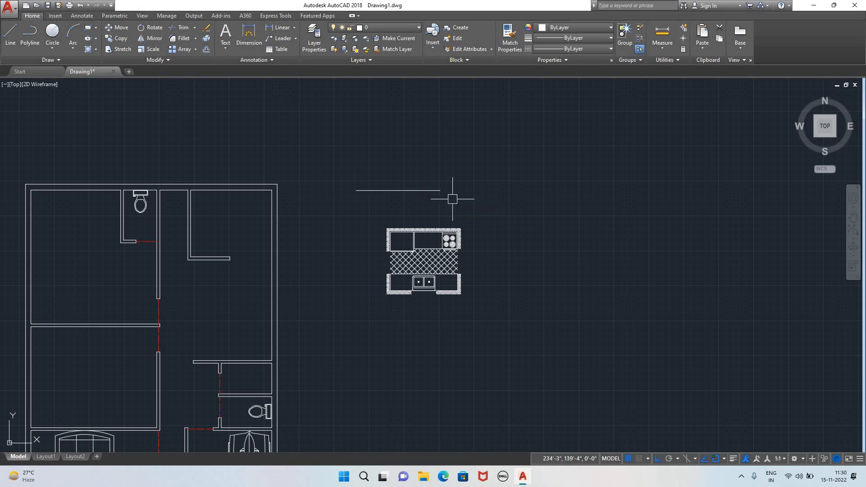
- Draw a horizontal guide line about 16'-4" long across the middle of the kitchen block's hatched floor, and delete it
scroll(391, 246, up, 5)
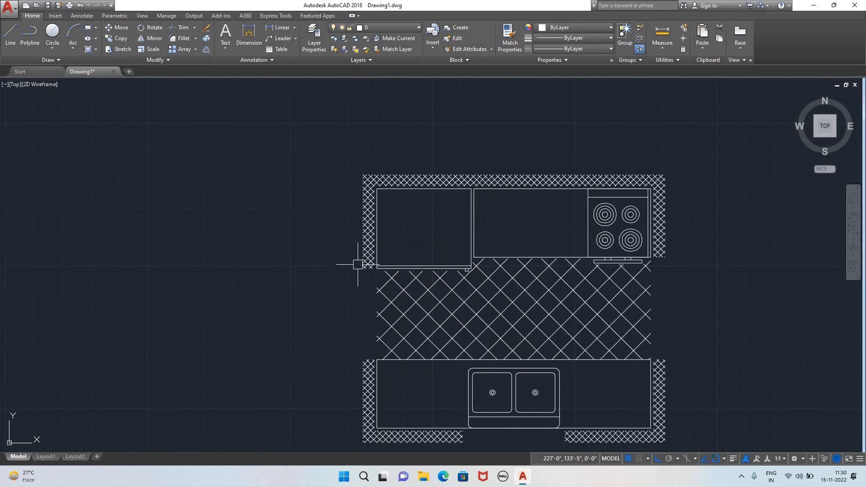
scroll(358, 264, down, 5)
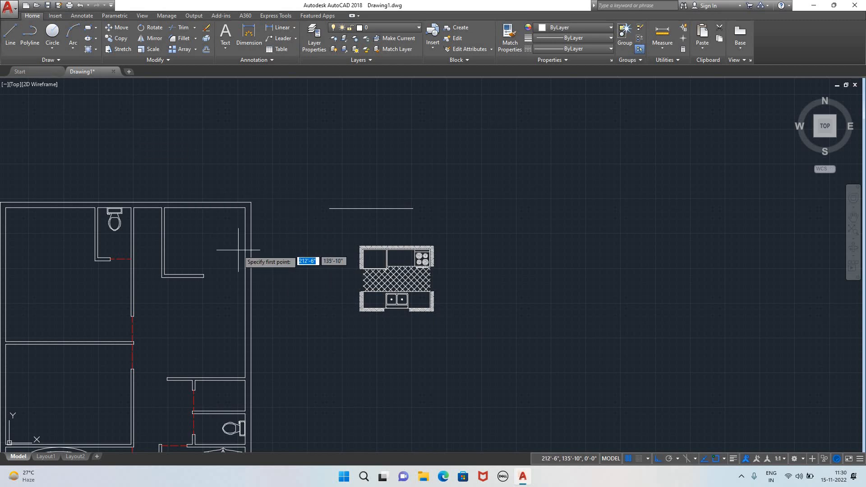
click(326, 277)
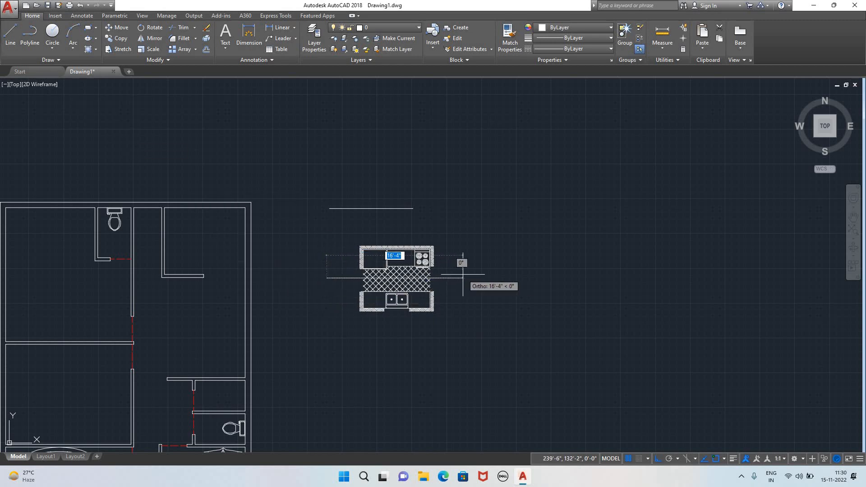
click(463, 275)
key(Escape)
scroll(361, 286, up, 6)
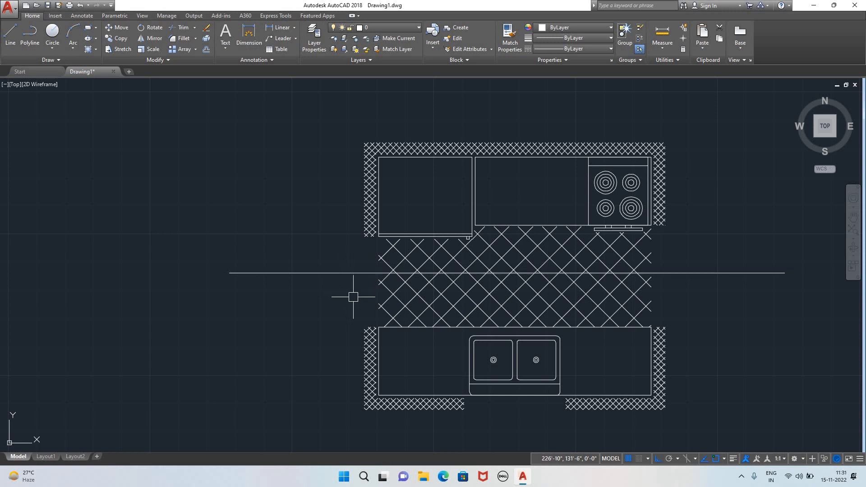
click(340, 275)
key(Delete)
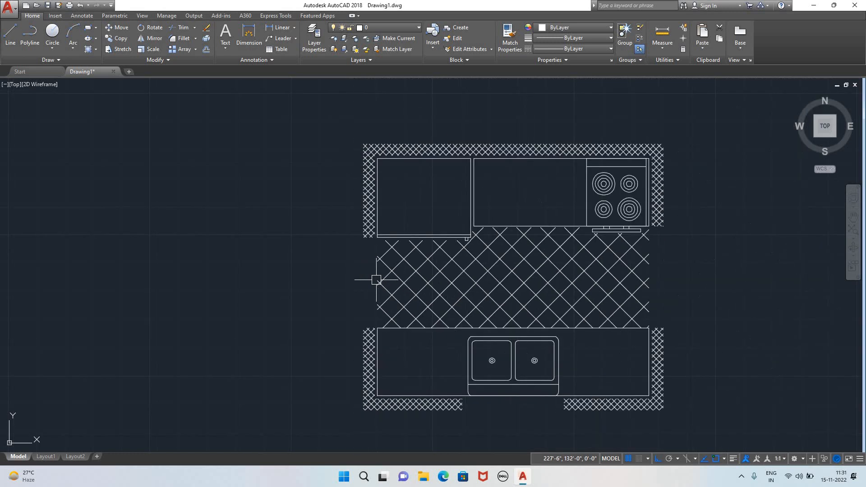
- Align the kitchen block's west and east floor edges to the ends of the 10' reference line, scaling the block to the alignment points
scroll(365, 280, down, 2)
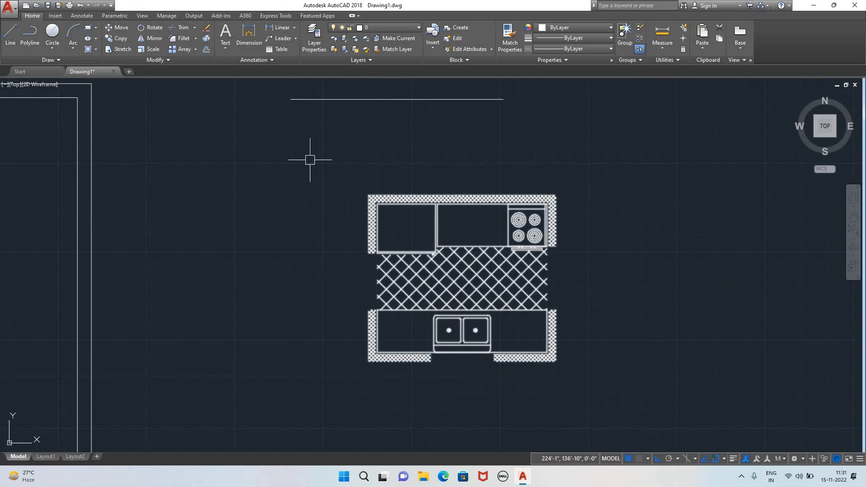
click(396, 279)
text(al)
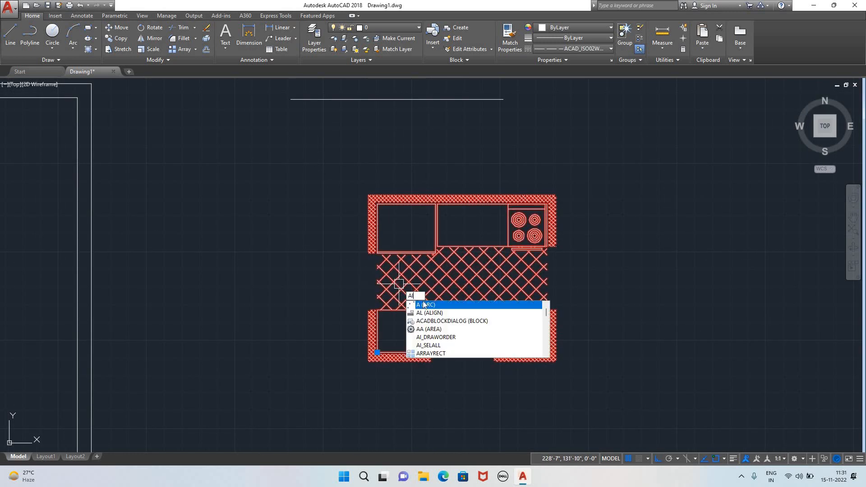
key(Return)
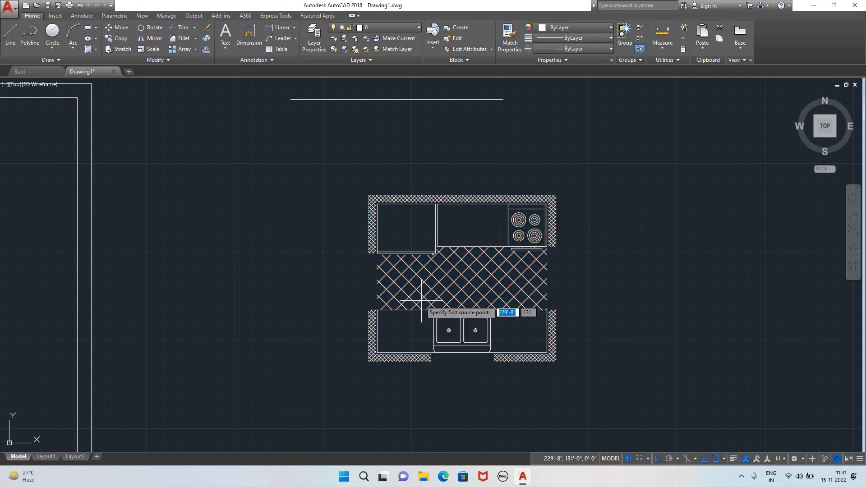
click(378, 282)
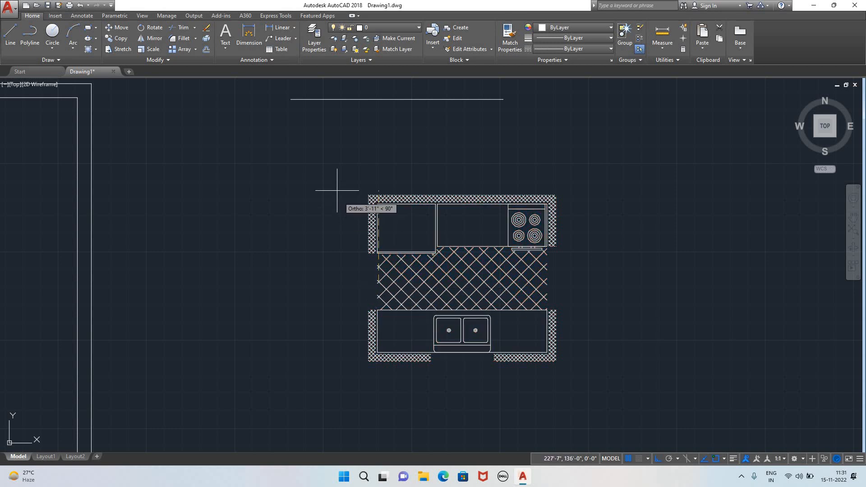
click(291, 99)
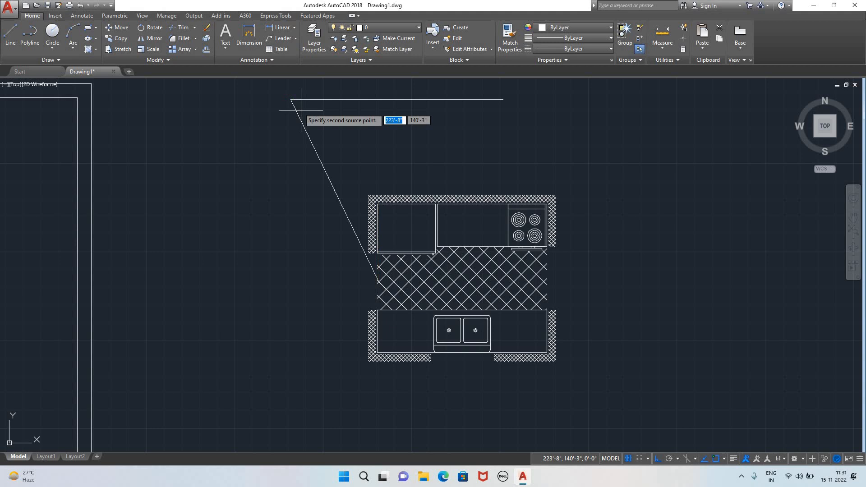
click(548, 281)
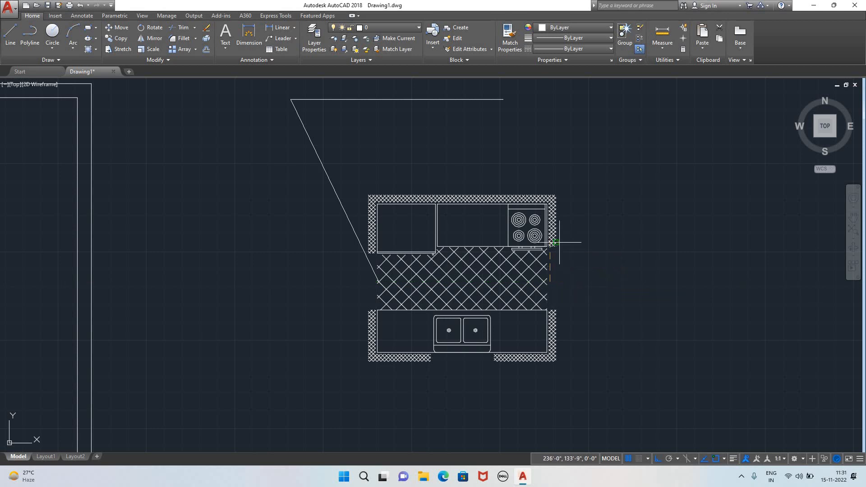
click(504, 100)
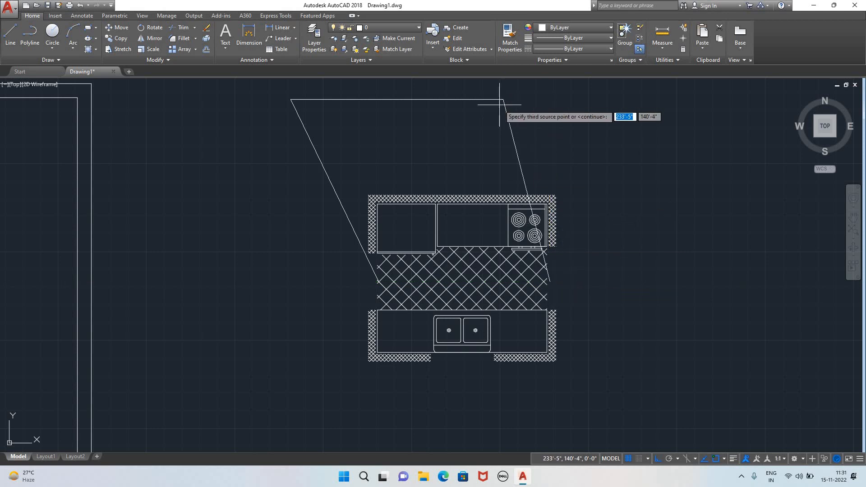
key(Return)
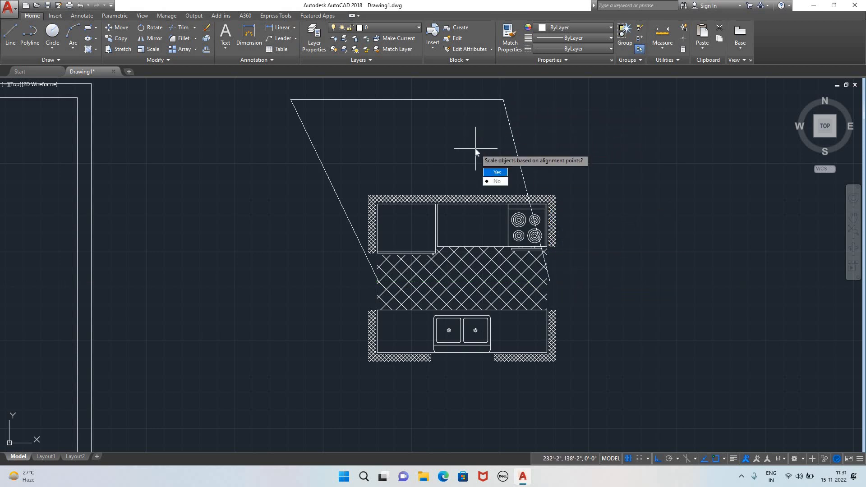
key(Return)
- Delete the 10' reference line running through the scaled kitchen block
scroll(477, 241, down, 6)
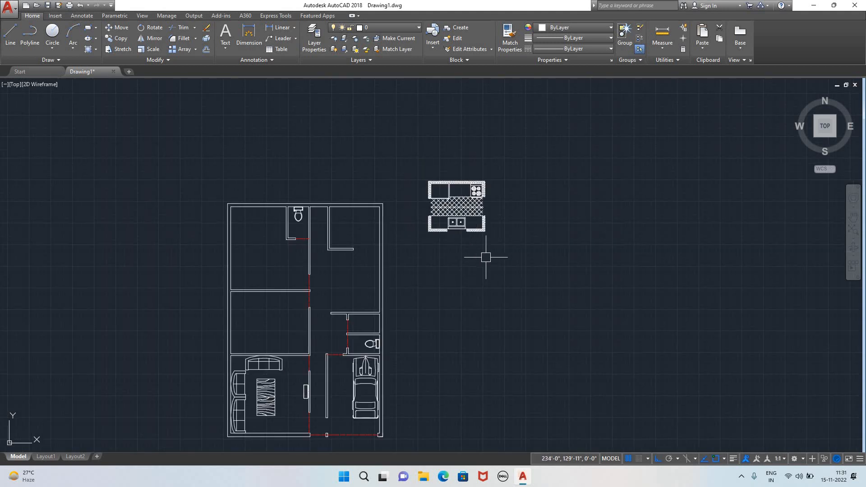
scroll(456, 194, up, 12)
click(425, 174)
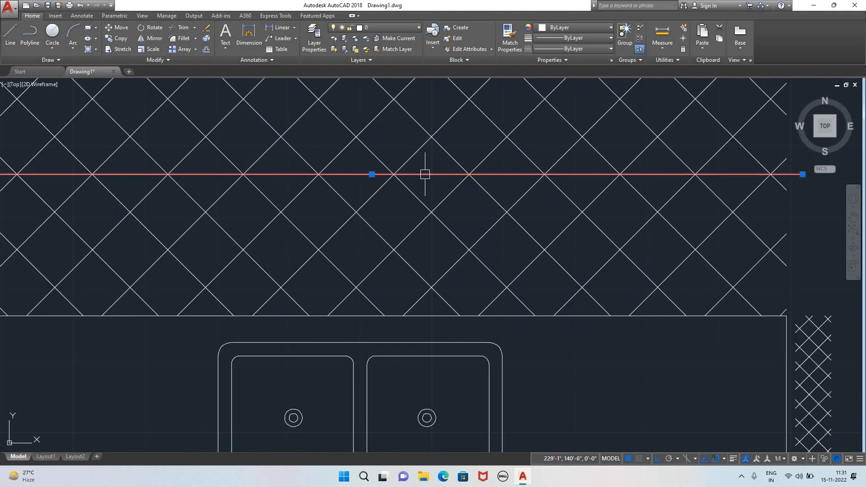
key(Delete)
scroll(462, 221, down, 8)
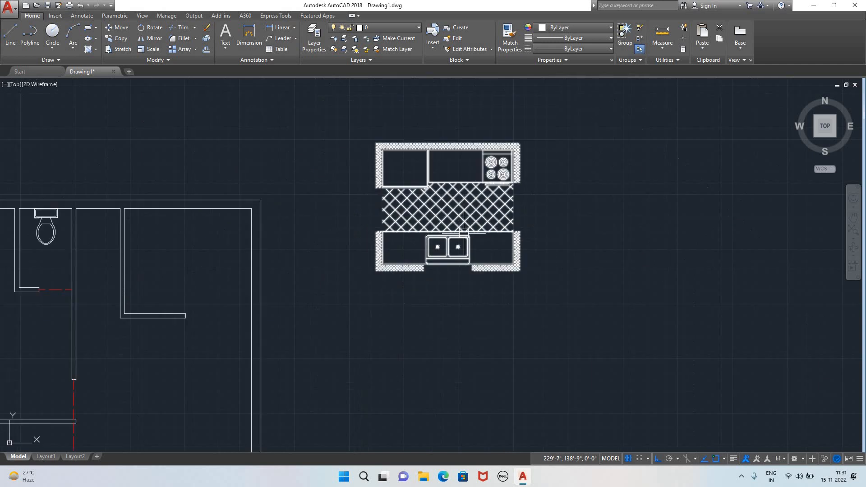
click(440, 202)
text(M)
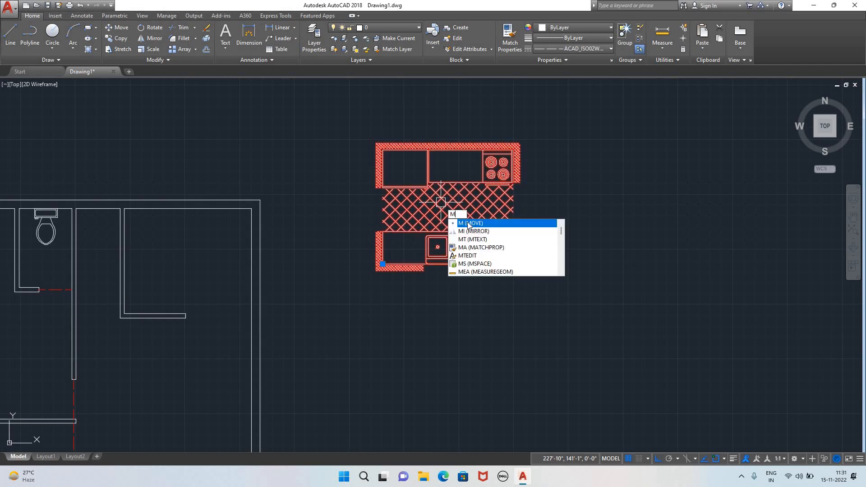
key(Return)
click(436, 204)
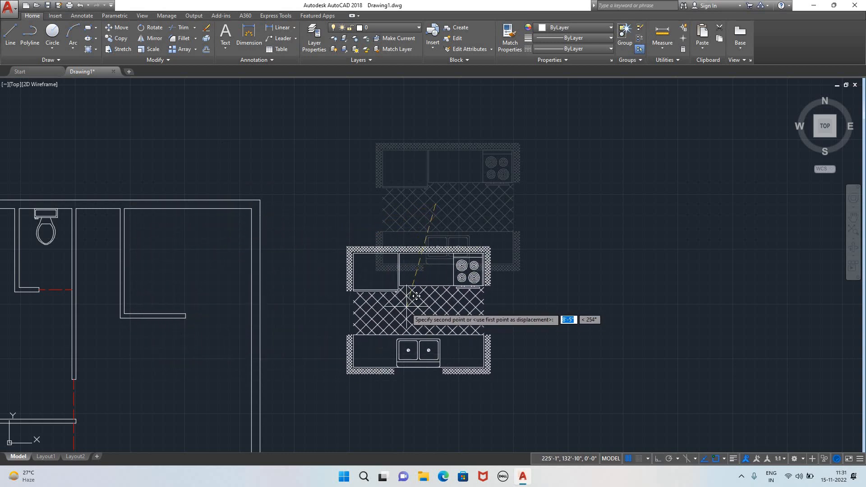
key(Escape)
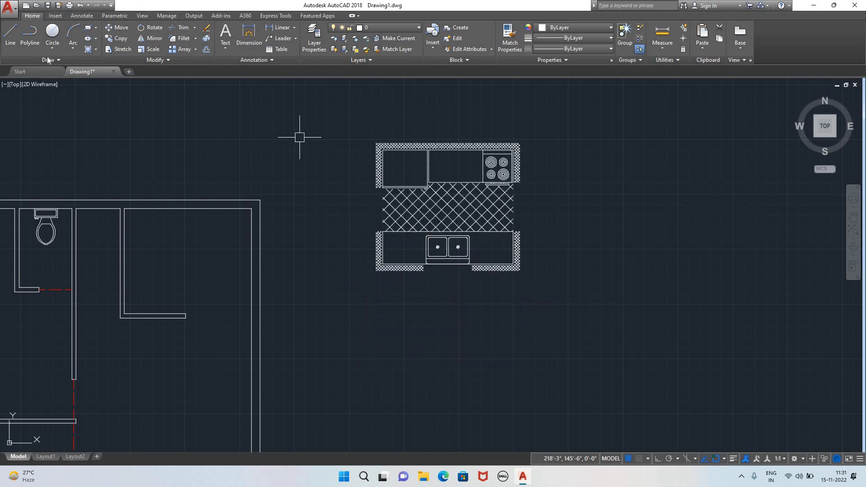
- With Ortho on, draw a vertical reference line between the house's east wall and the kitchen block
click(10, 34)
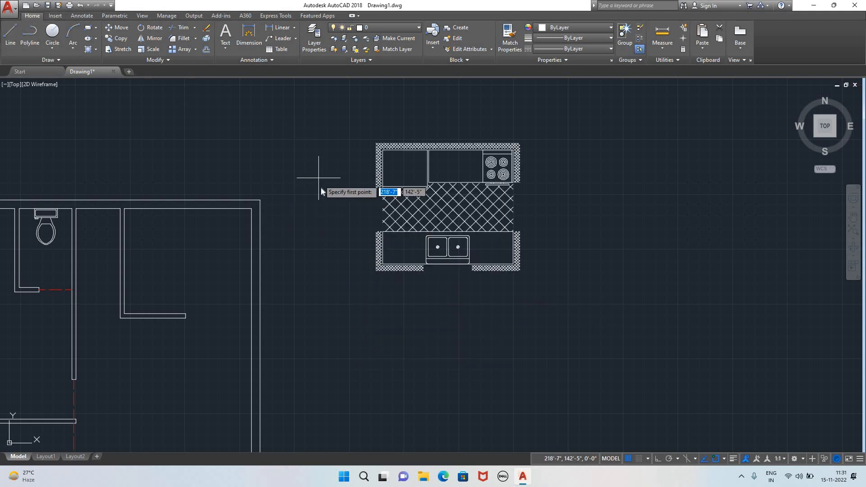
click(321, 160)
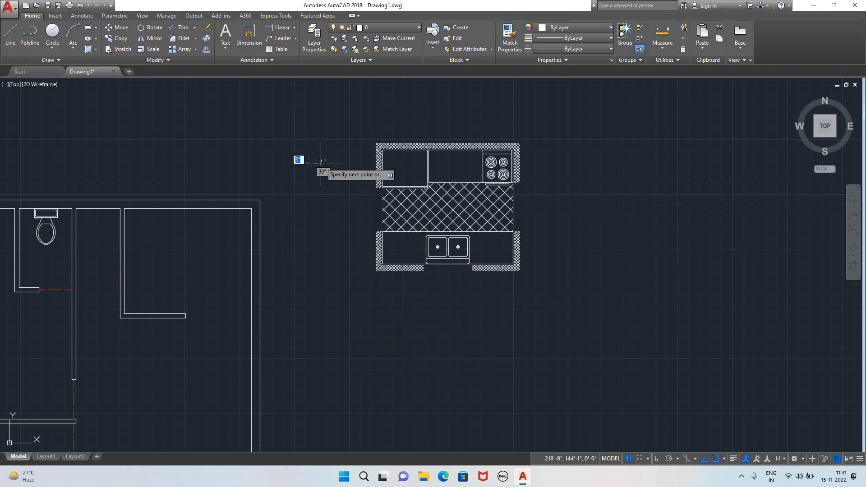
key(F8)
click(318, 279)
key(Escape)
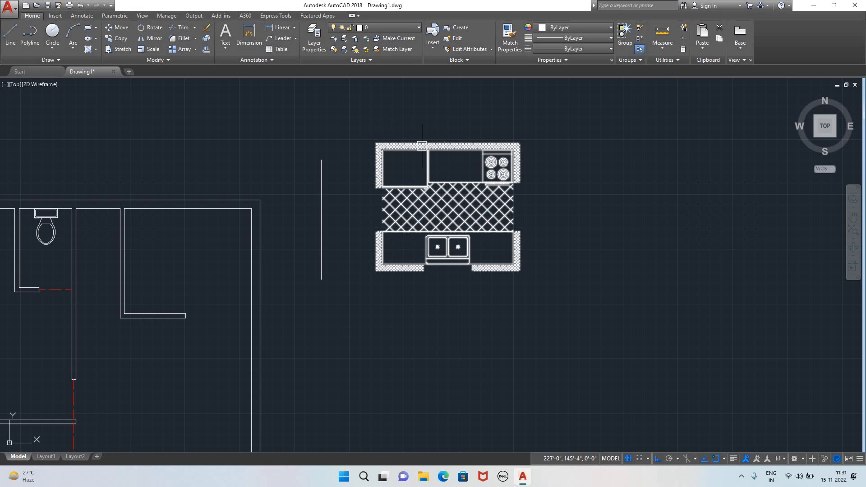
- Draw a vertical line through the middle of the kitchen block, from just north of it to just south of it
click(10, 35)
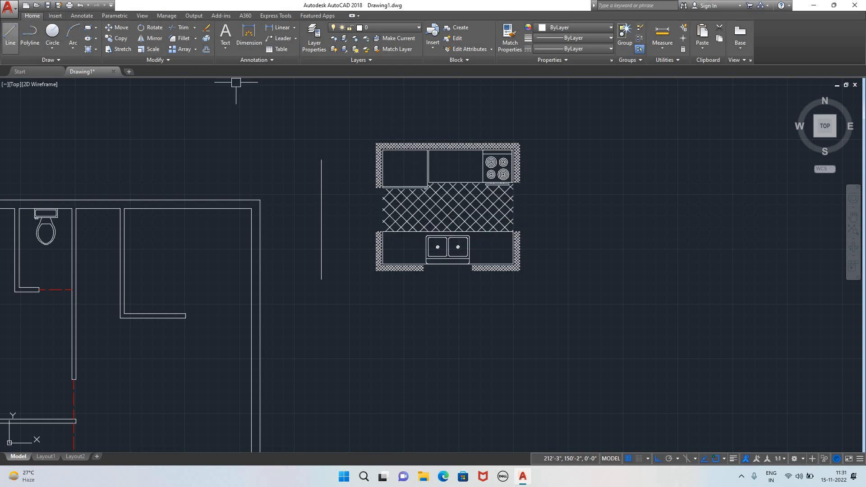
click(443, 119)
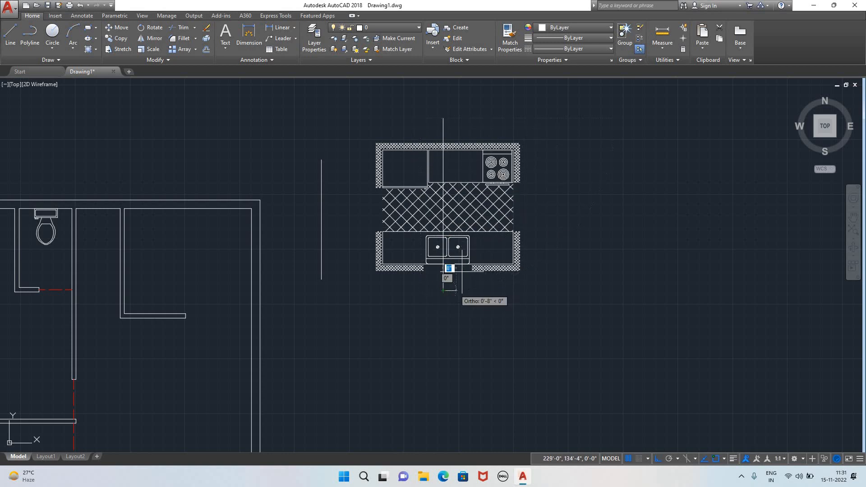
click(446, 291)
key(Escape)
scroll(445, 133, up, 8)
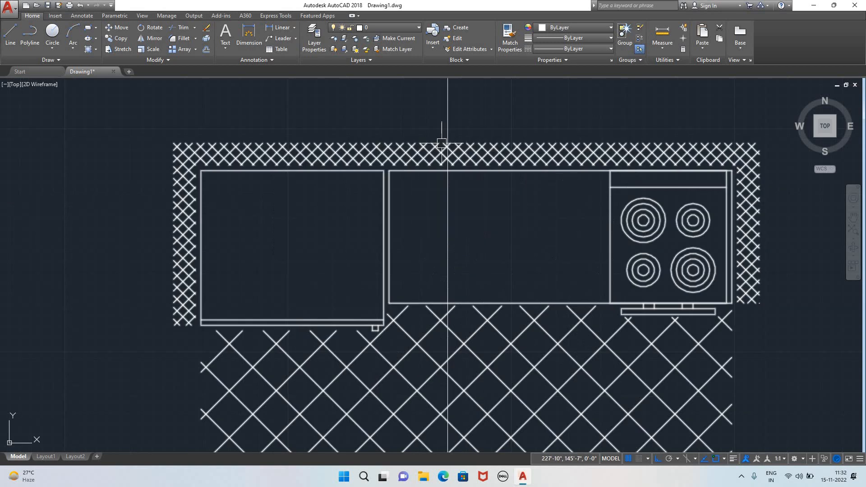
- Align the kitchen block's north and south edges with the ends of the vertical reference line beside the house, without scaling the block
click(421, 157)
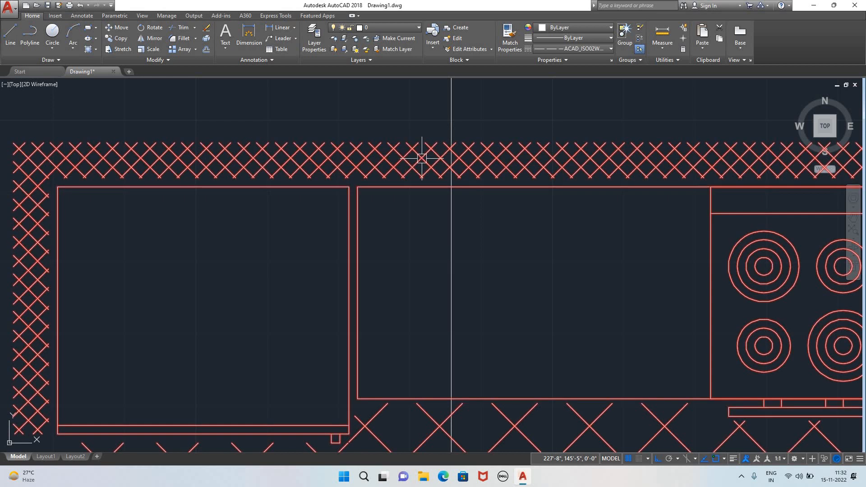
text(a)
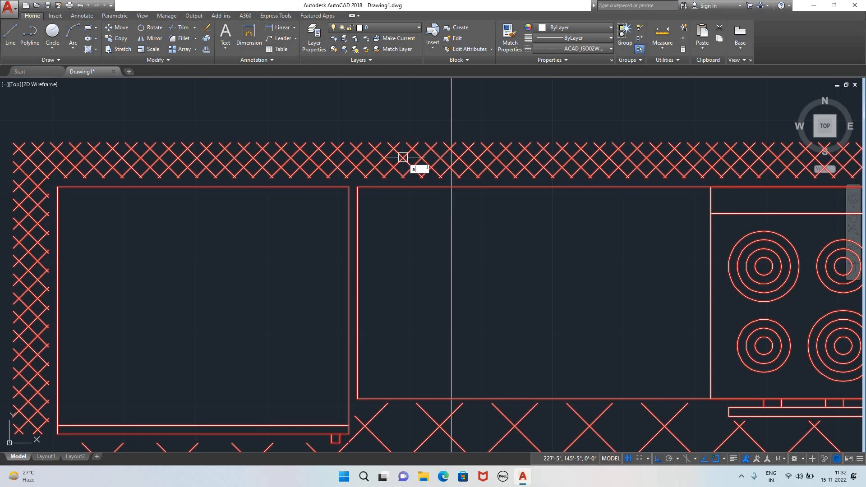
text(l)
key(Return)
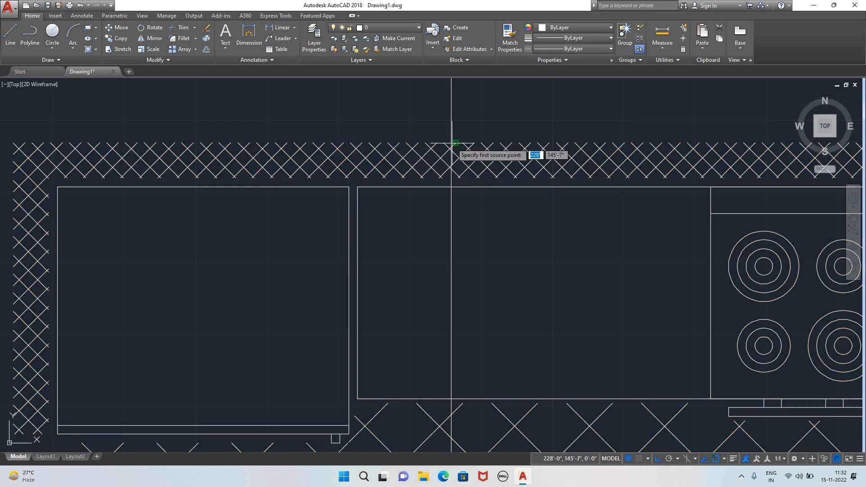
scroll(381, 188, down, 8)
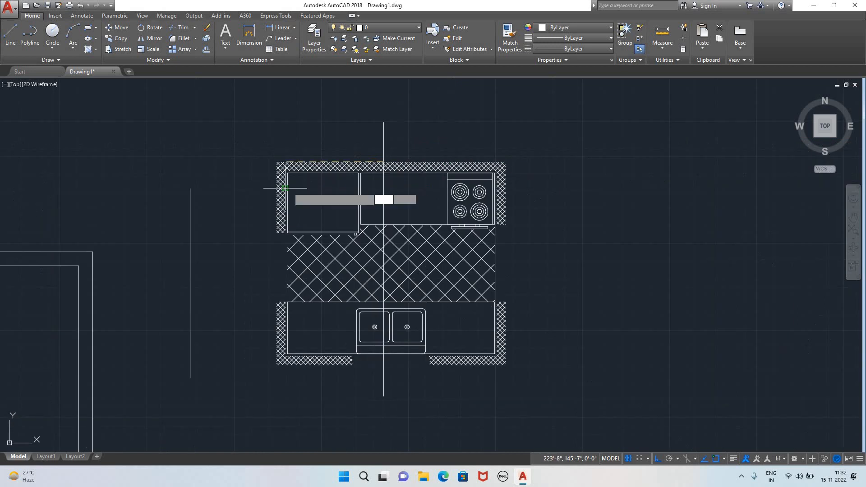
click(226, 190)
click(347, 172)
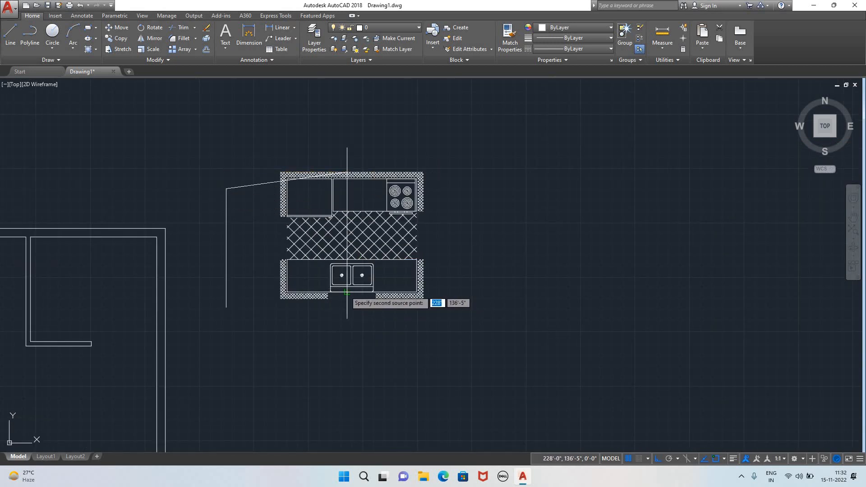
click(226, 307)
key(Return)
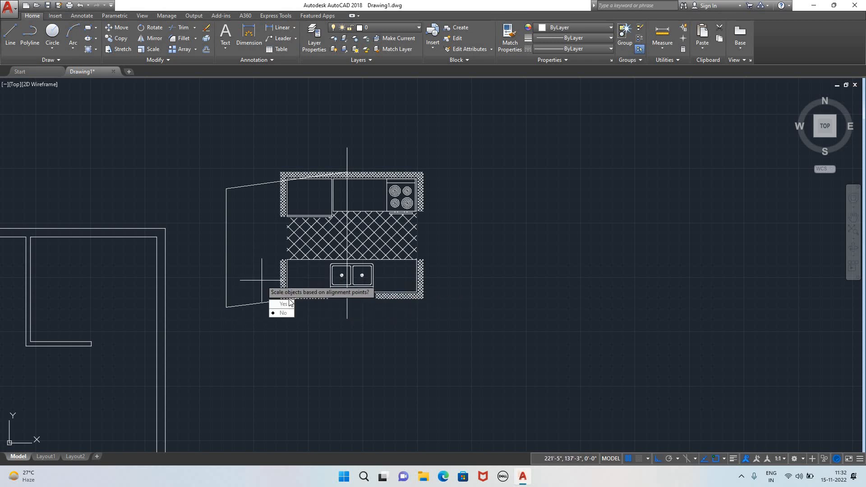
click(277, 313)
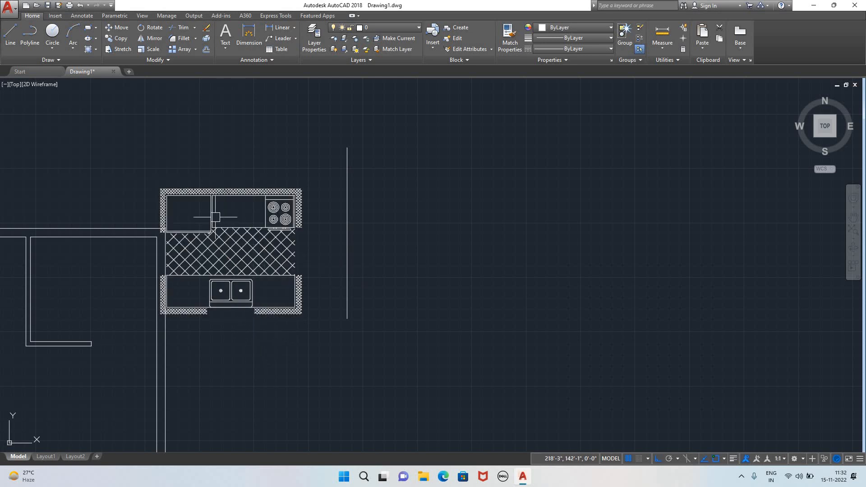
click(237, 255)
text(M)
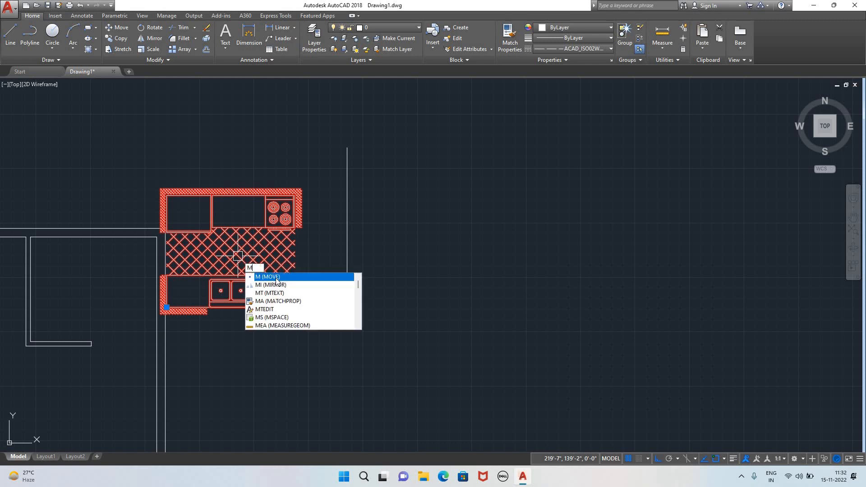
key(Return)
click(228, 251)
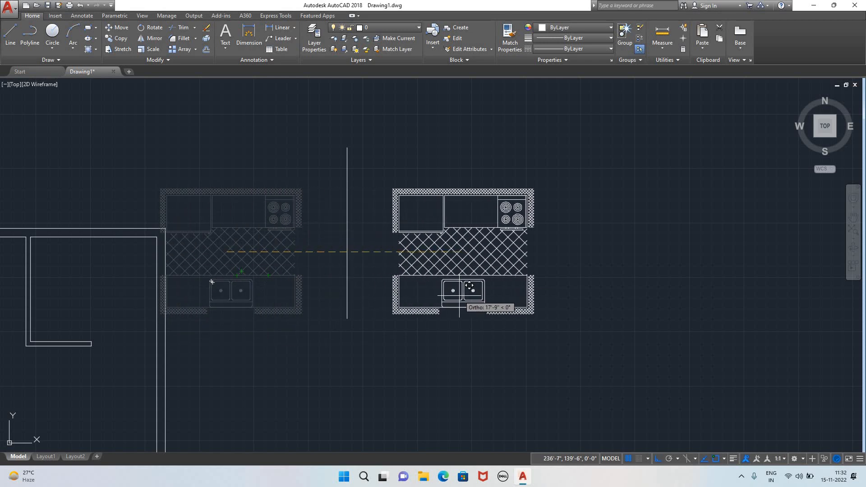
key(Escape)
- Delete the vertical reference line east of the kitchen block and move the block horizontally east, clear of the house
click(347, 238)
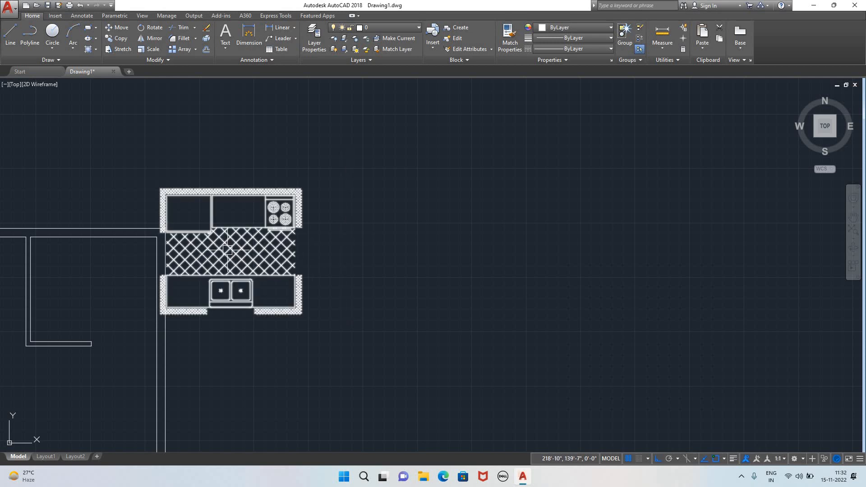
click(243, 251)
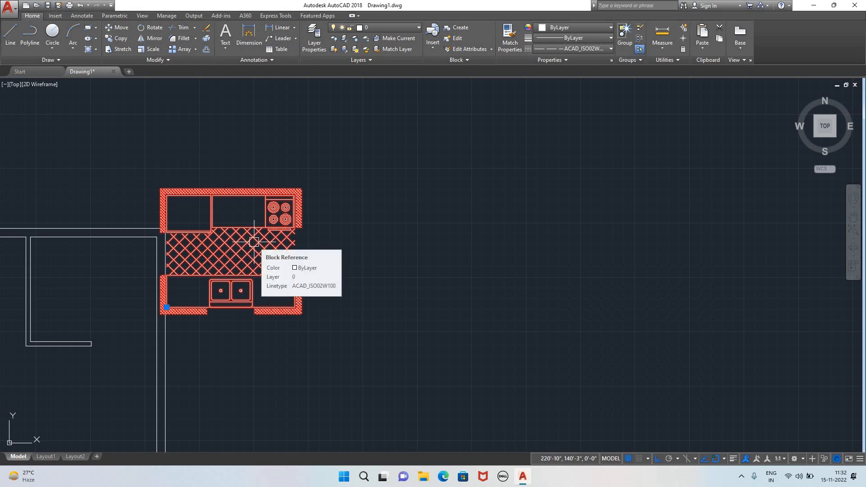
key(Return)
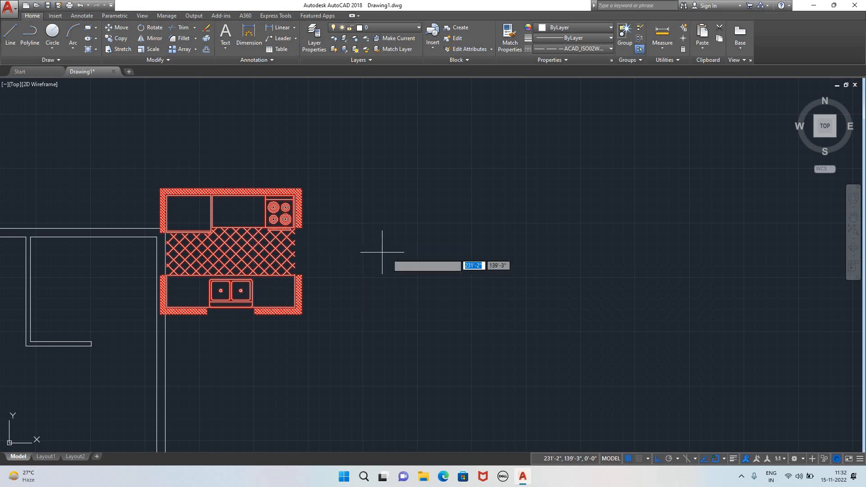
click(235, 253)
click(416, 252)
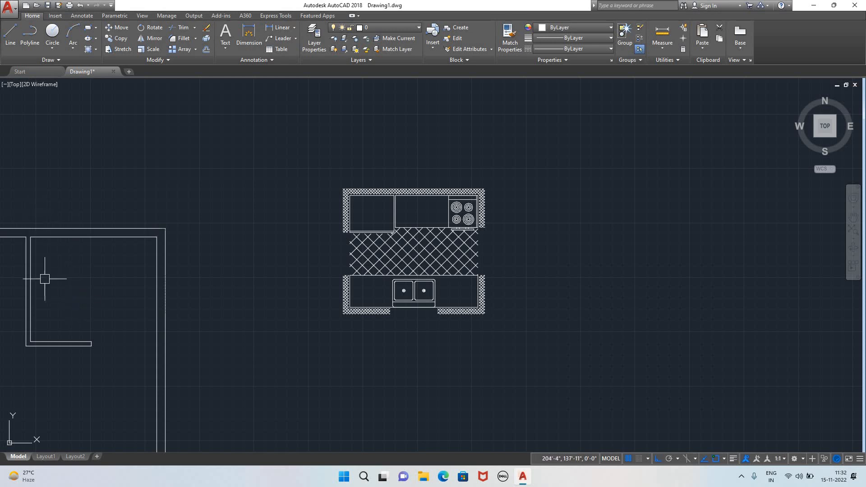
- Measure the inside dimensions of the house's northeast room, starting from its northwest inner corner
text(i)
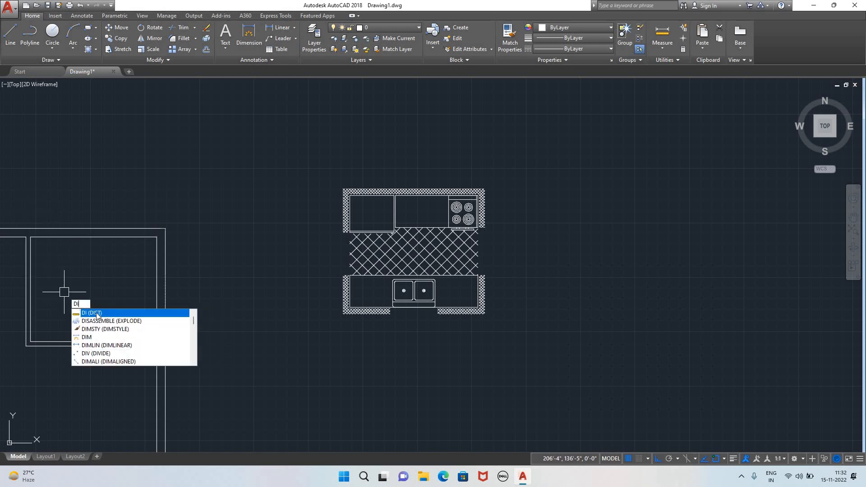
key(Return)
click(30, 237)
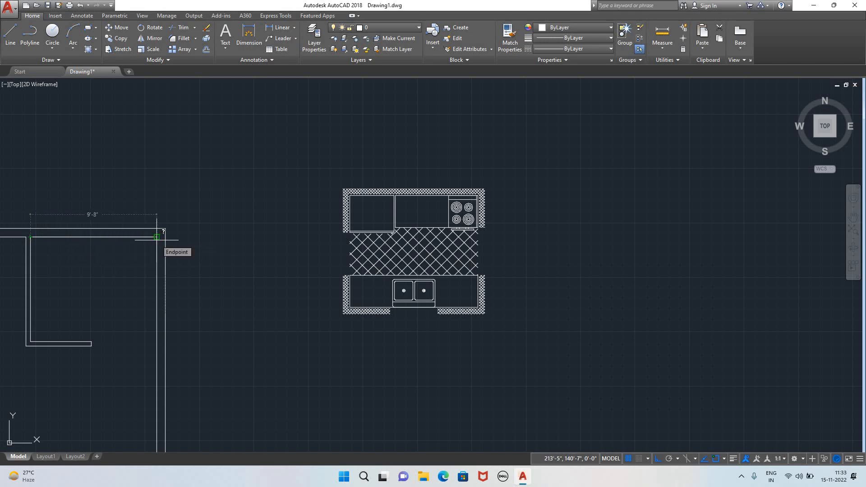
click(30, 341)
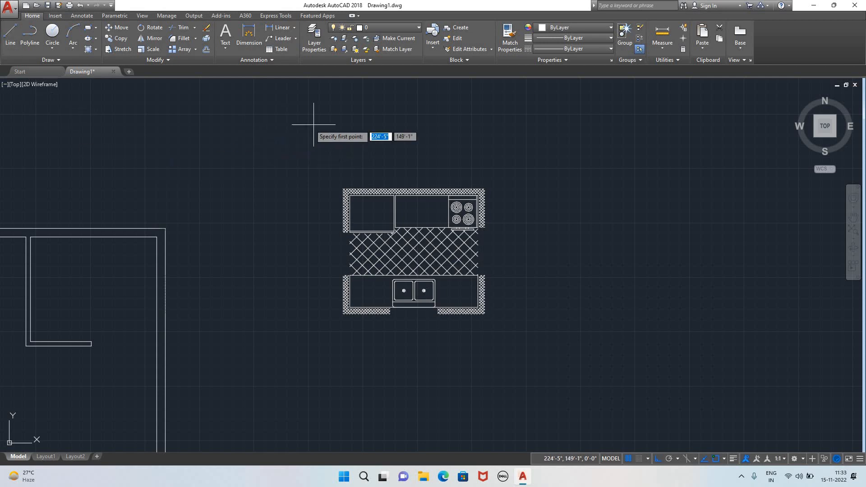
click(314, 143)
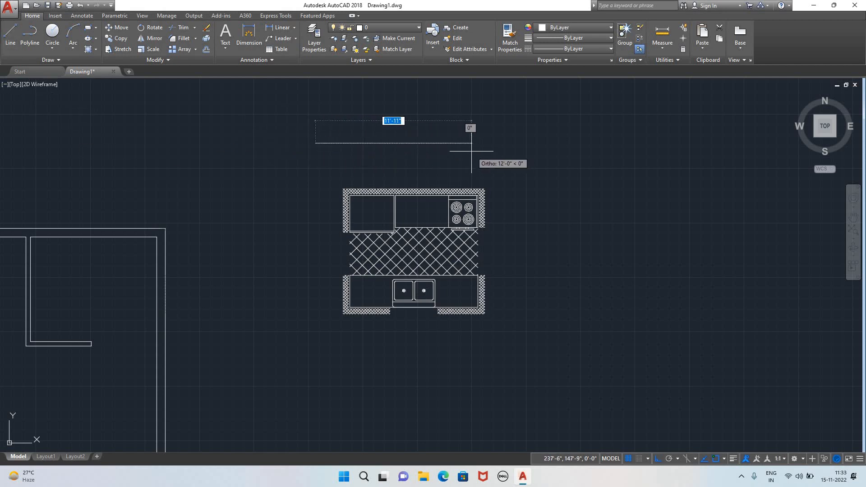
click(472, 152)
key(Escape)
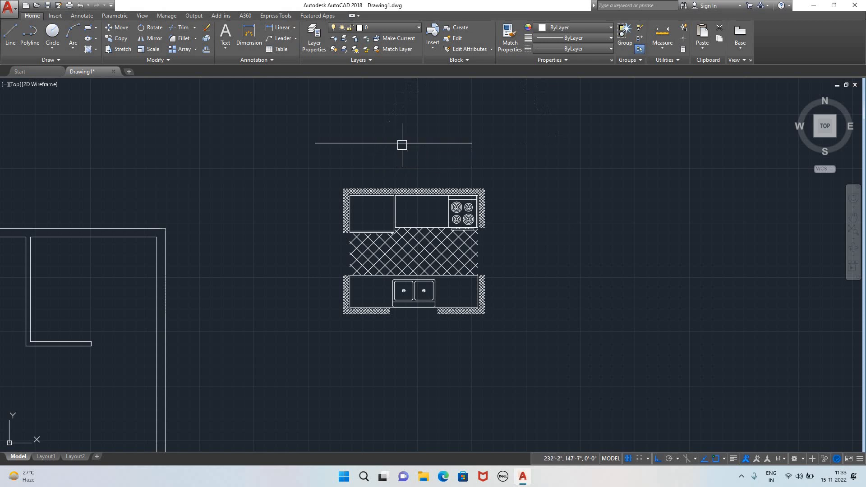
key(Delete)
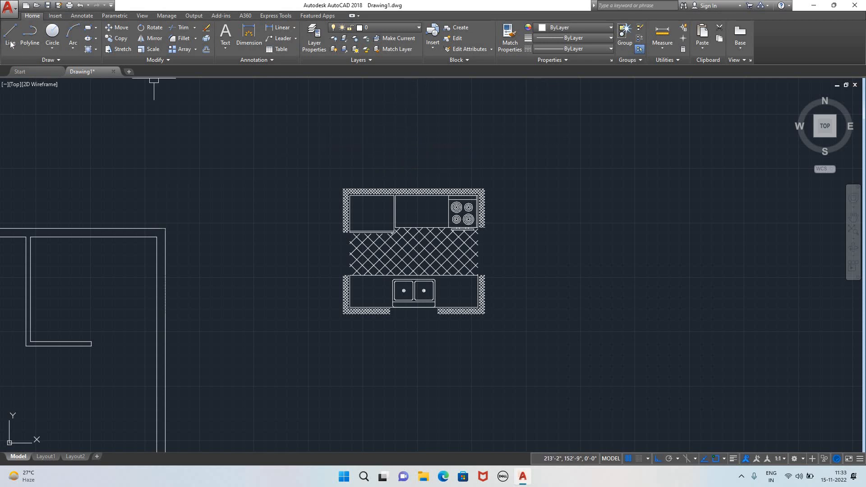
- Draw a 9'8" horizontal reference line just north of the kitchen block
click(10, 34)
click(332, 152)
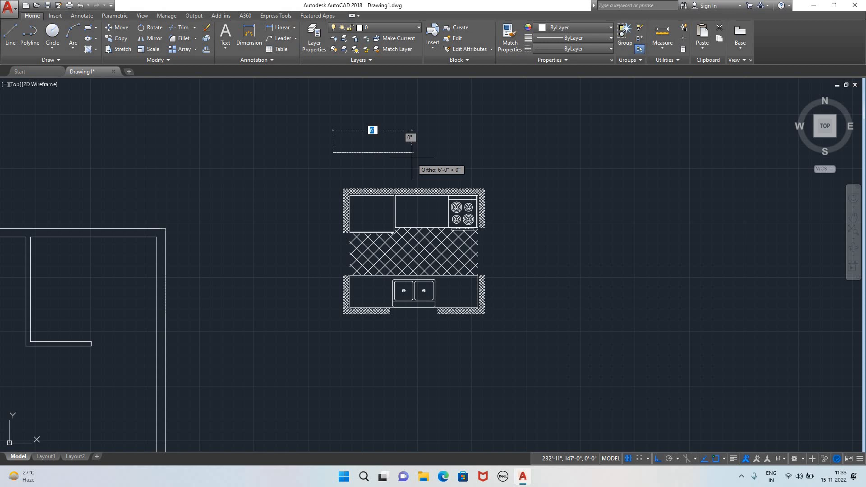
text(9)
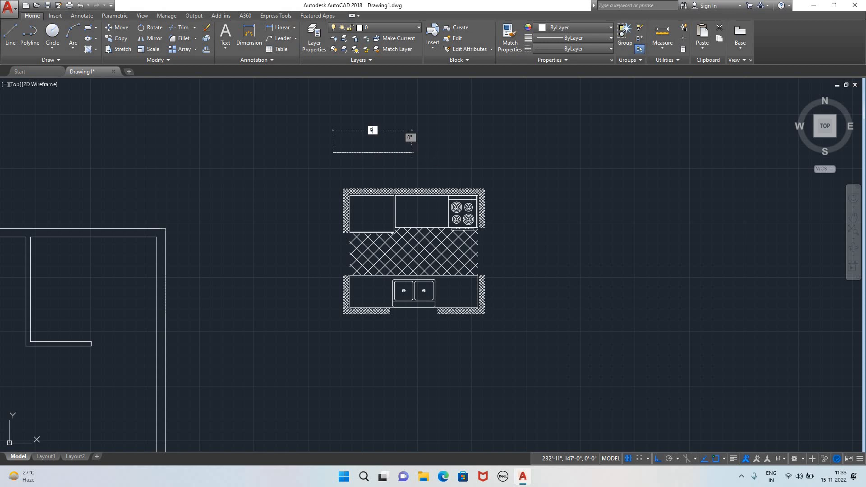
text('8")
key(Return)
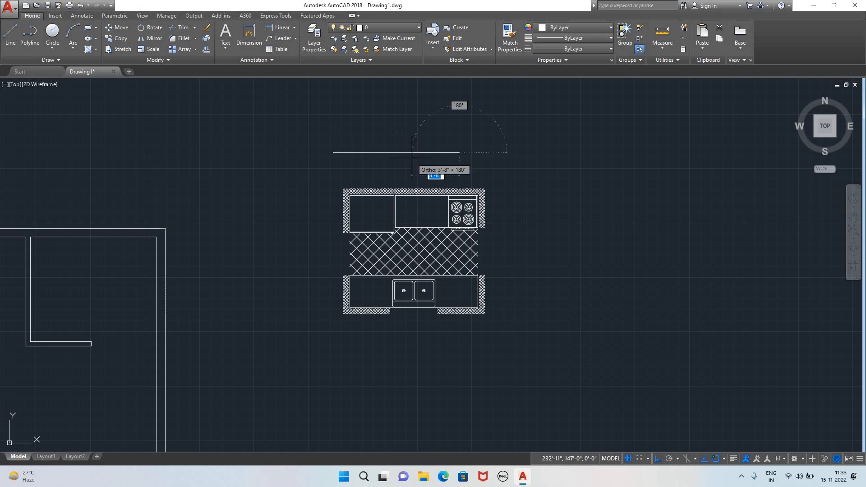
key(Escape)
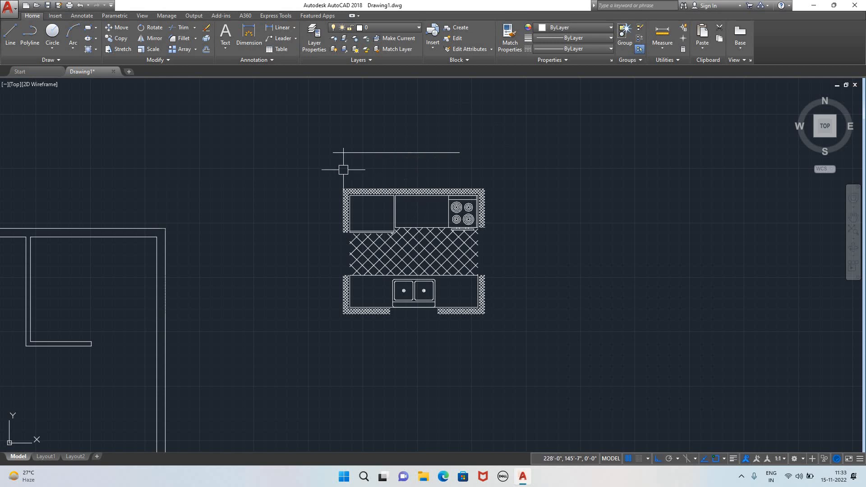
- Measure the length of the horizontal reference line north of the kitchen block
text(di)
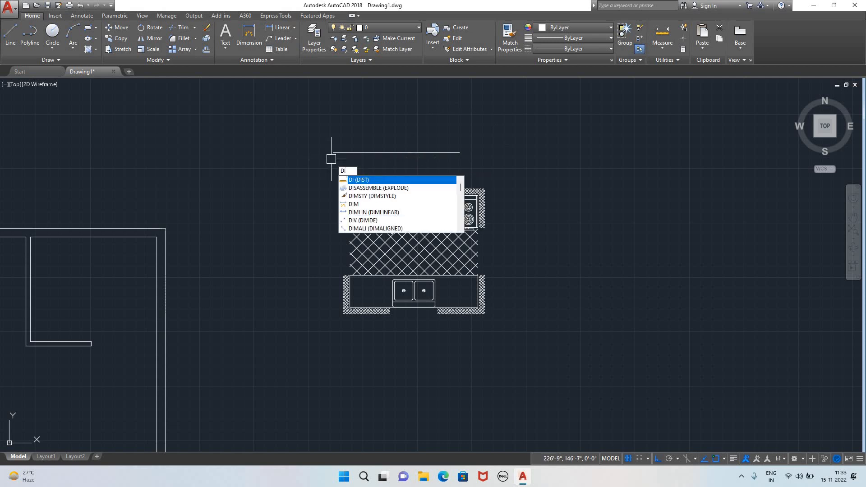
key(Return)
click(333, 153)
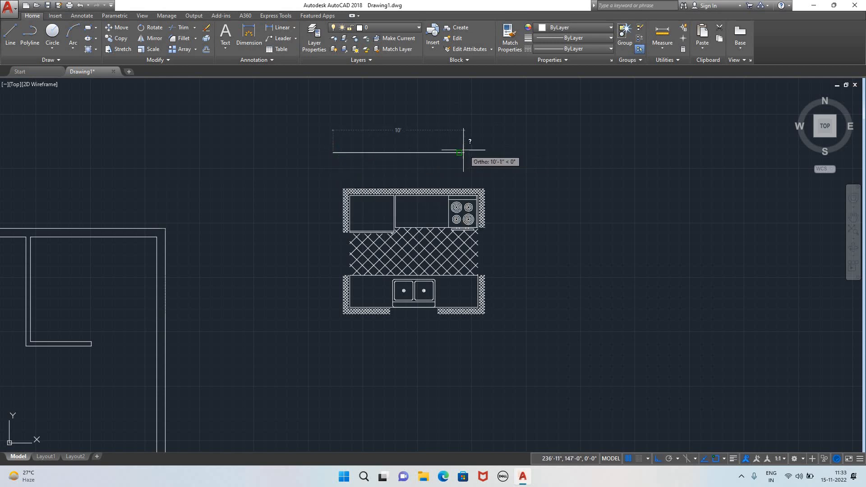
click(459, 151)
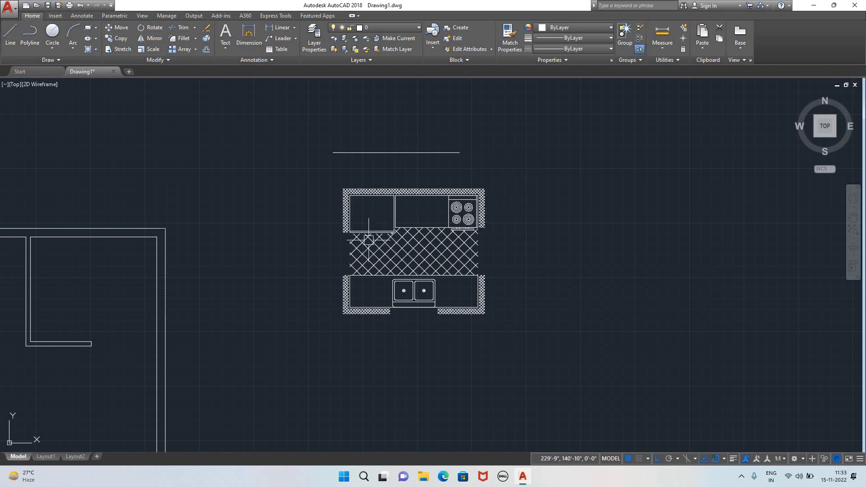
- Align the kitchen block's west and east floor edges to the ends of the 9'8" reference line, scaling the block to the alignment points
click(351, 254)
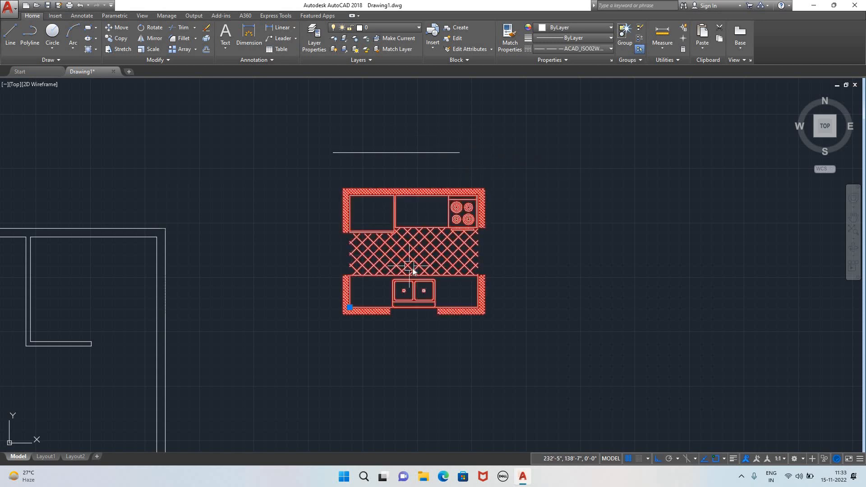
text(al)
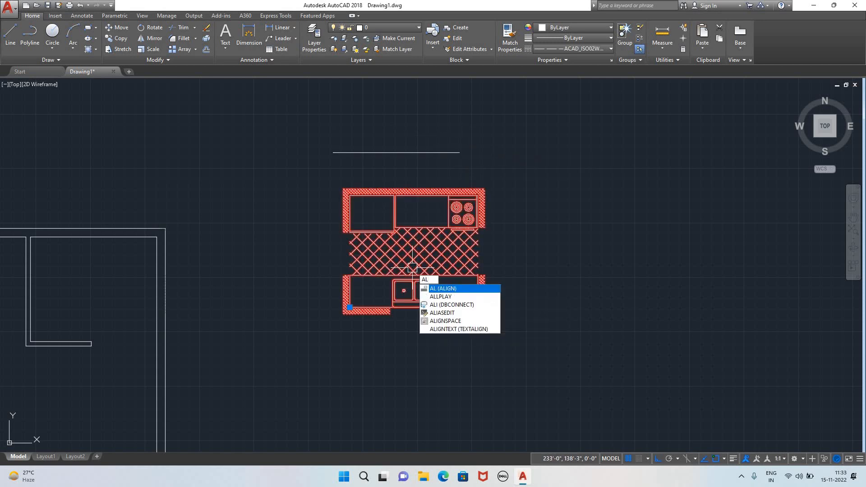
key(Return)
click(349, 252)
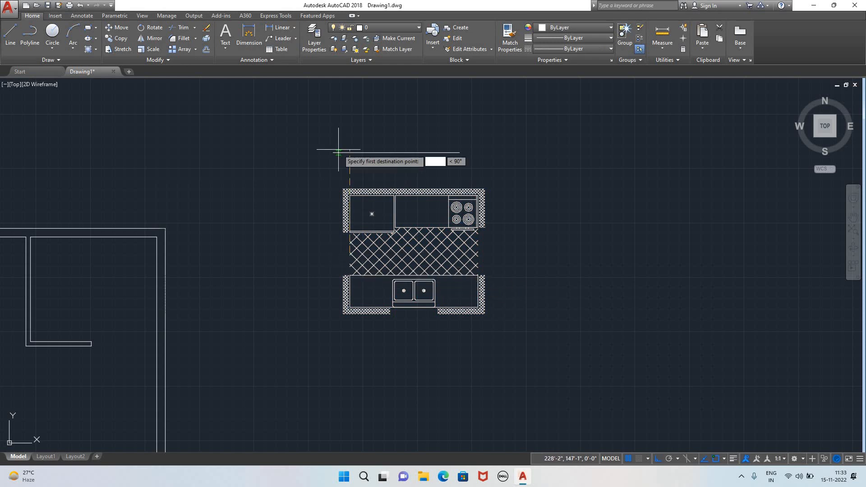
click(334, 152)
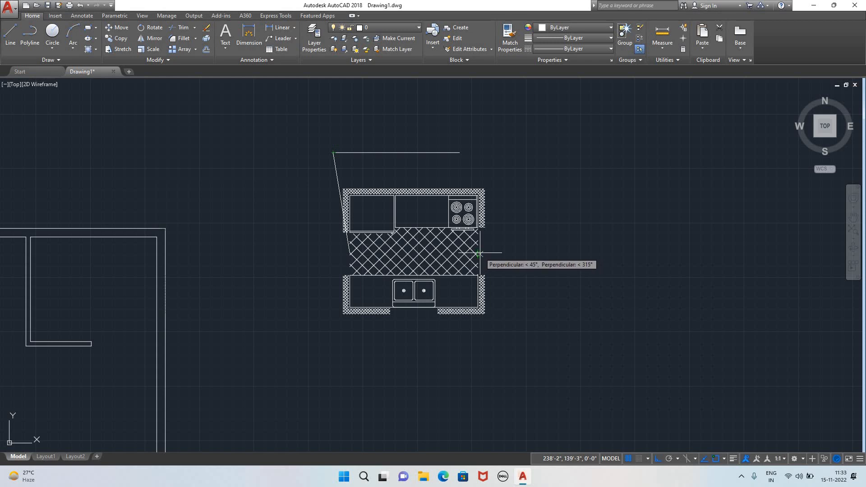
click(479, 253)
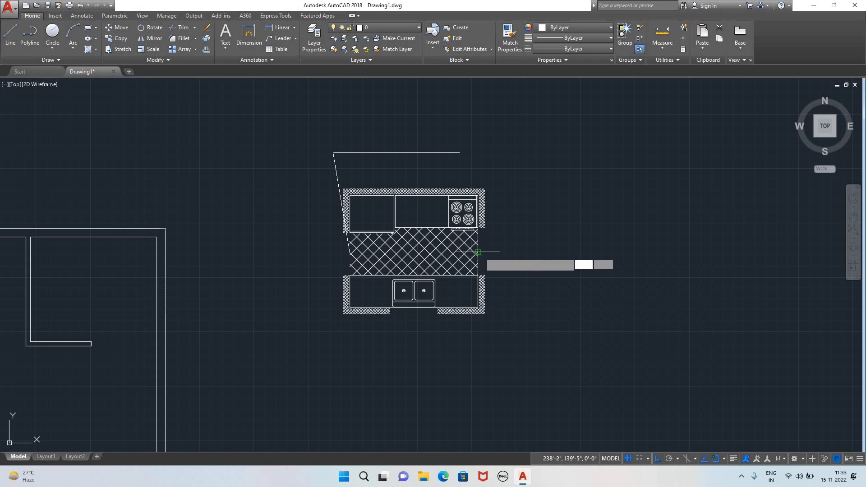
click(459, 152)
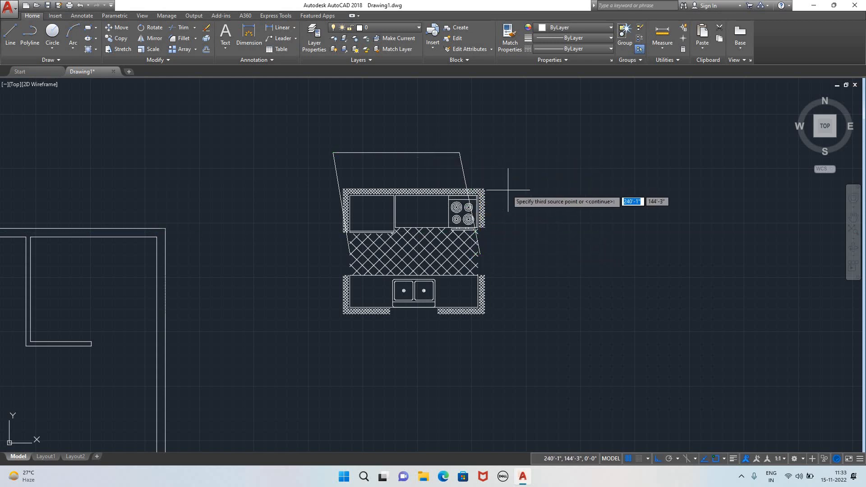
key(Return)
key(Return)
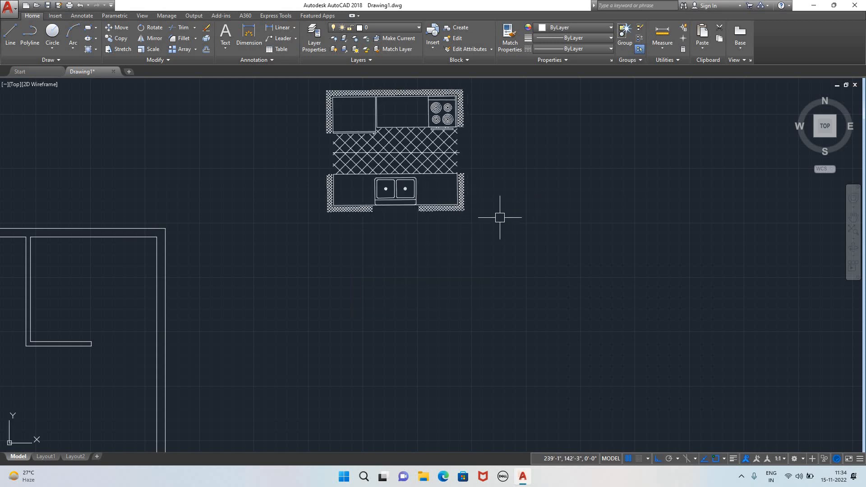
scroll(494, 273, down, 2)
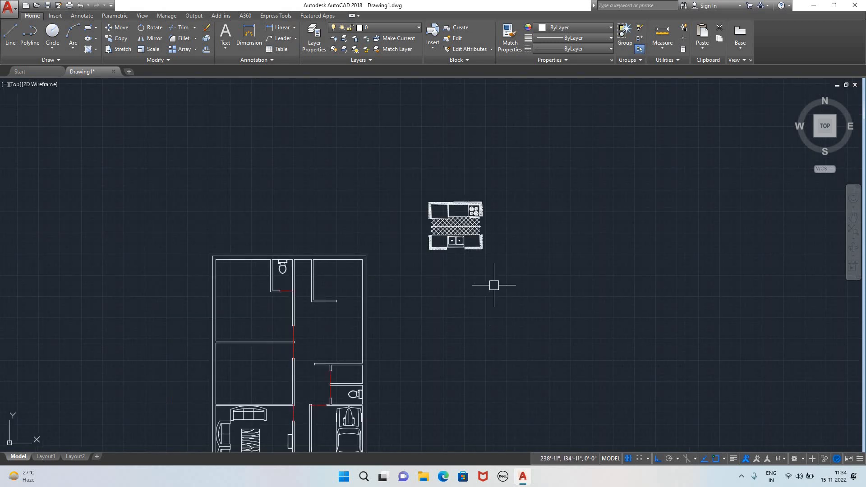
scroll(523, 261, up, 3)
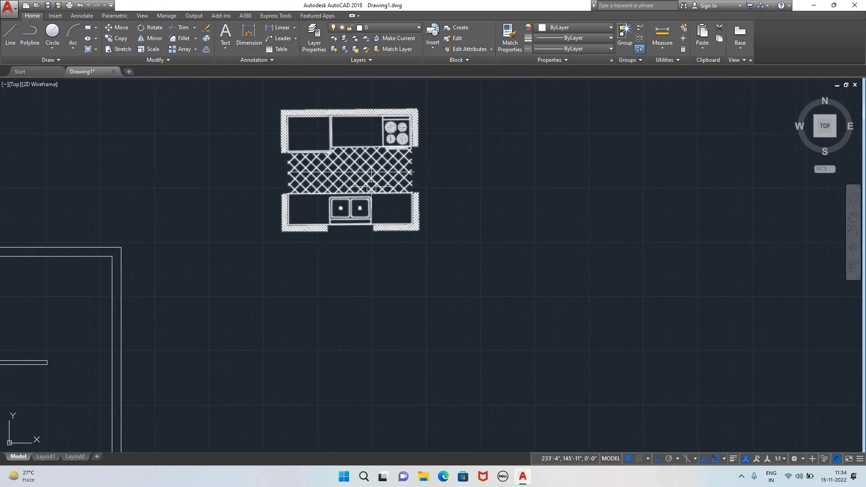
- Move the kitchen block southeast, clear of the horizontal reference line, with Ortho off, and delete the reference line
click(378, 183)
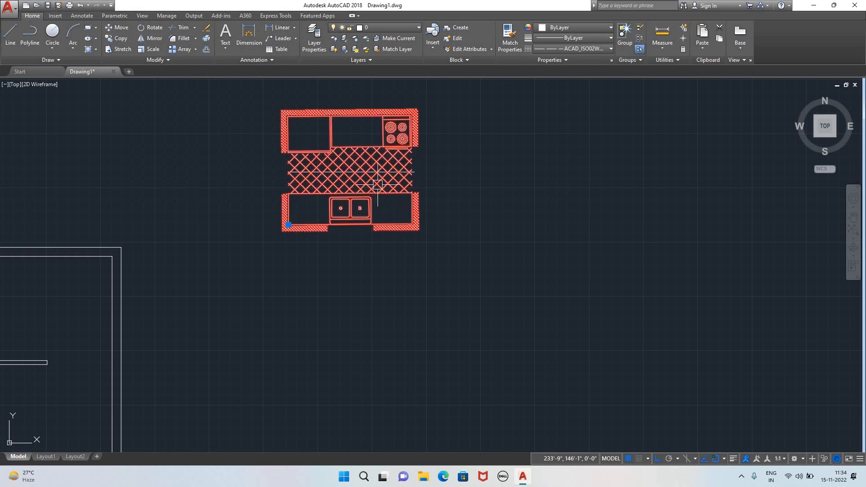
text(m)
key(Return)
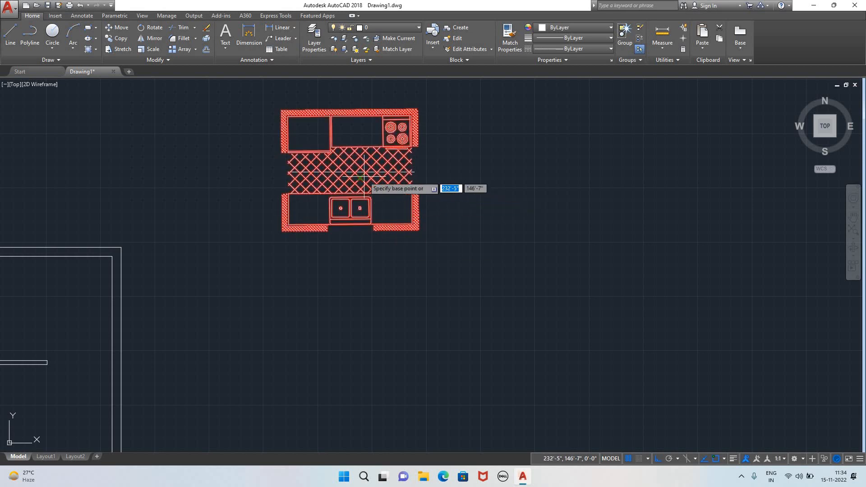
click(360, 177)
scroll(203, 281, down, 2)
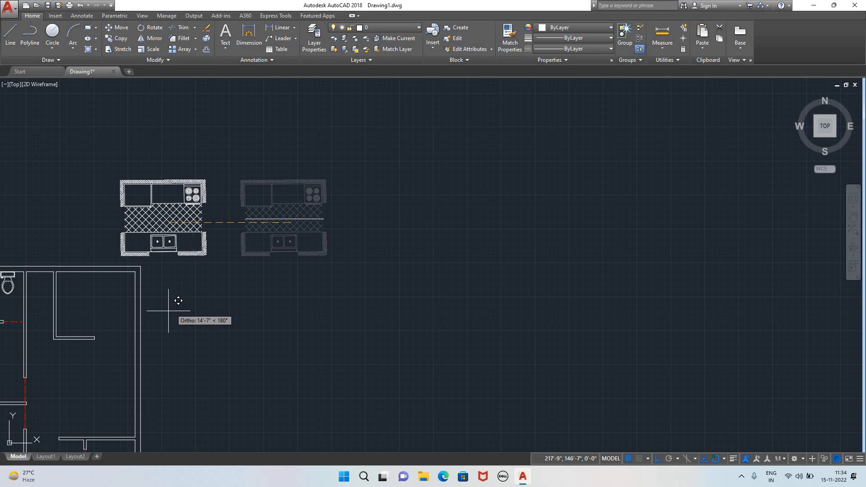
key(F8)
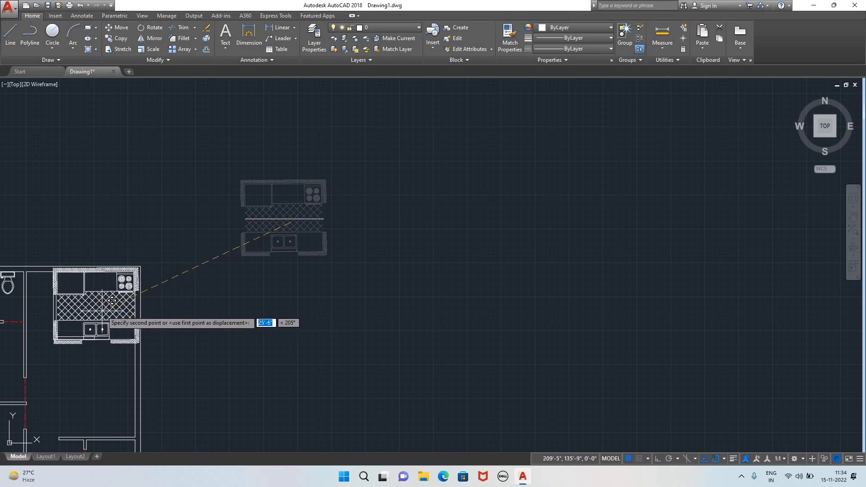
click(351, 311)
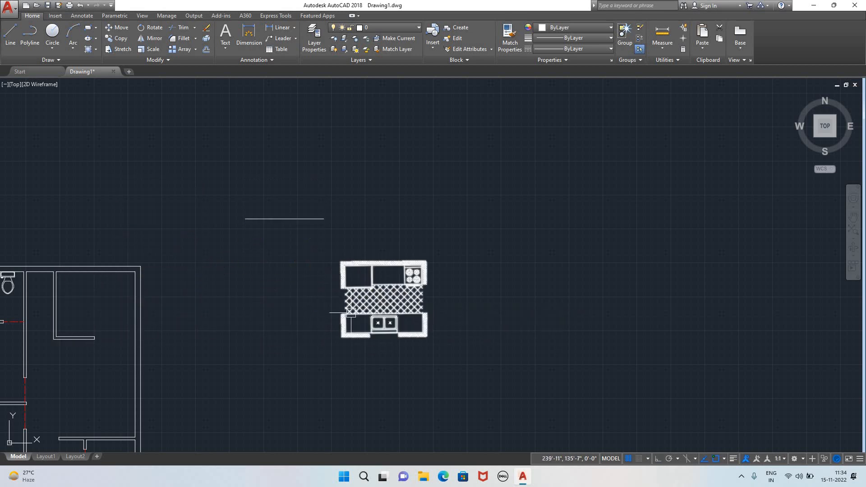
click(274, 217)
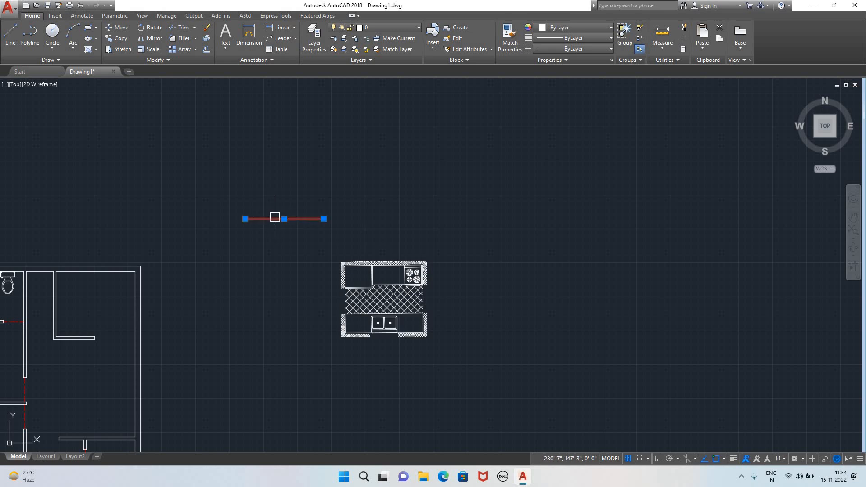
key(Delete)
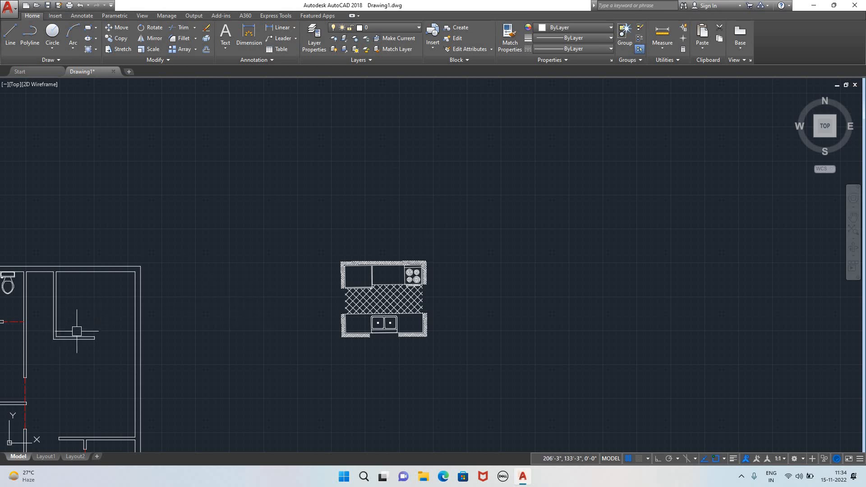
- Offset the inner face of the northeast room's west wall eastward into the room as a counter edge
mouse_move(88, 335)
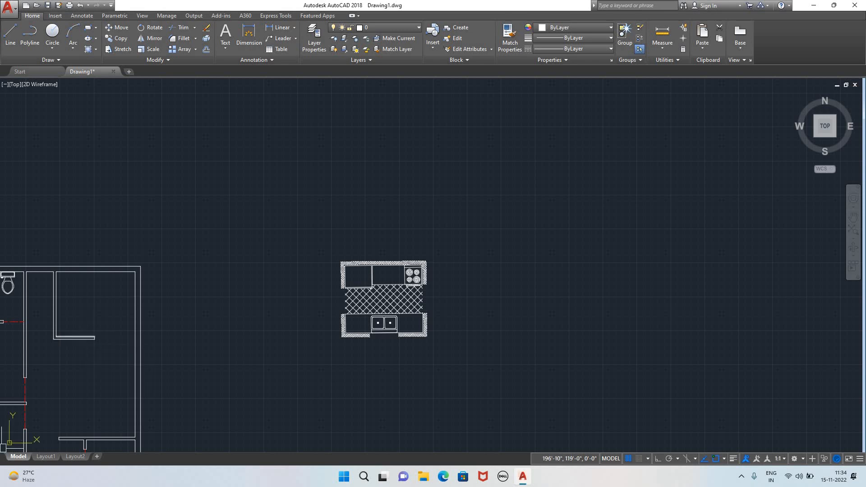
middle_drag(100, 393, 238, 321)
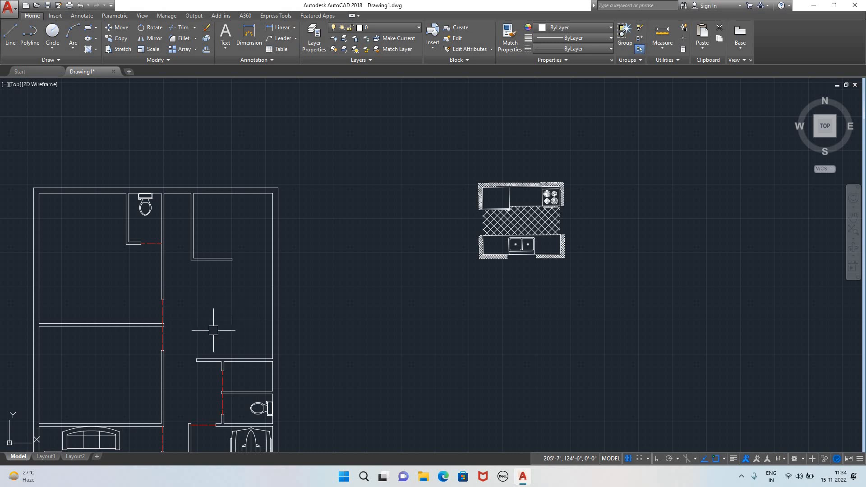
scroll(198, 295, down, 2)
scroll(198, 296, down, 2)
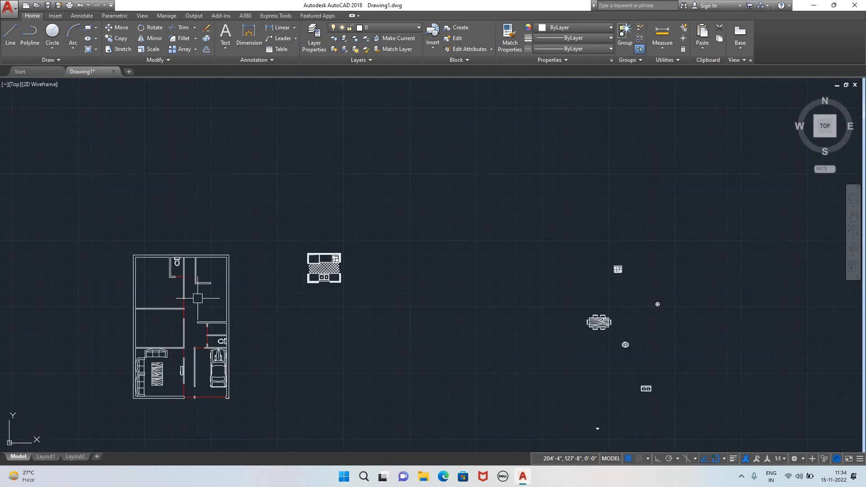
scroll(198, 295, up, 2)
scroll(199, 301, up, 2)
middle_drag(198, 302, 273, 305)
scroll(270, 288, up, 3)
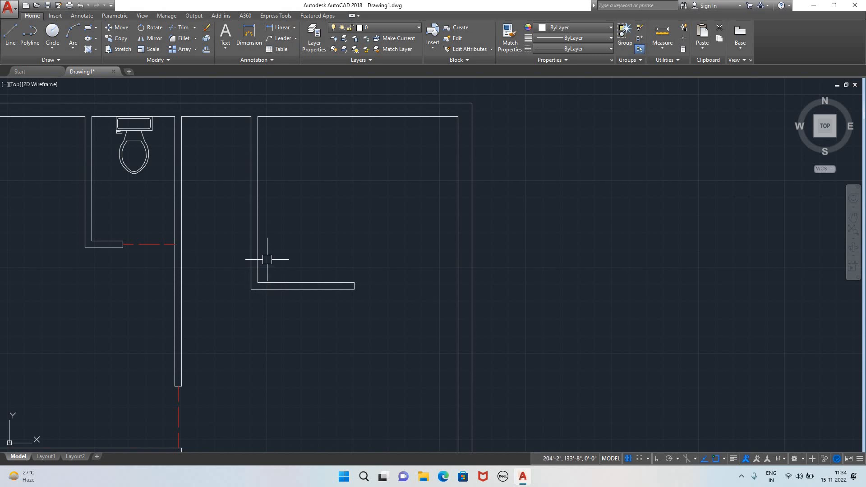
click(257, 237)
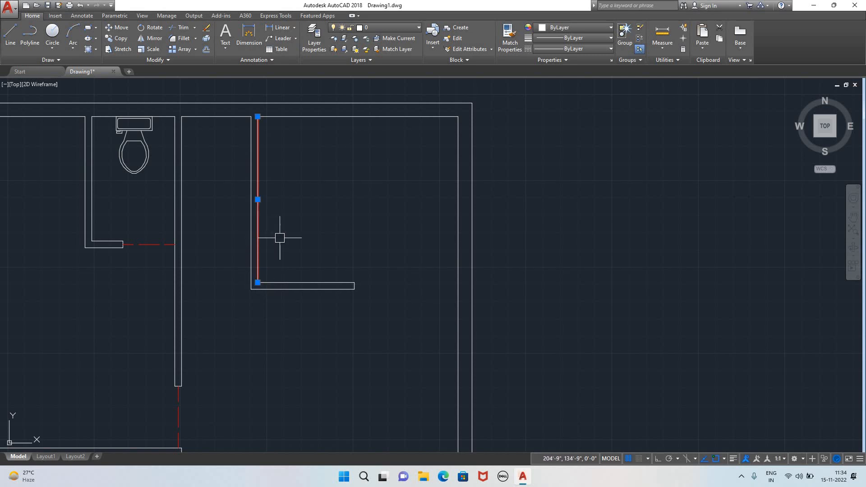
text(o)
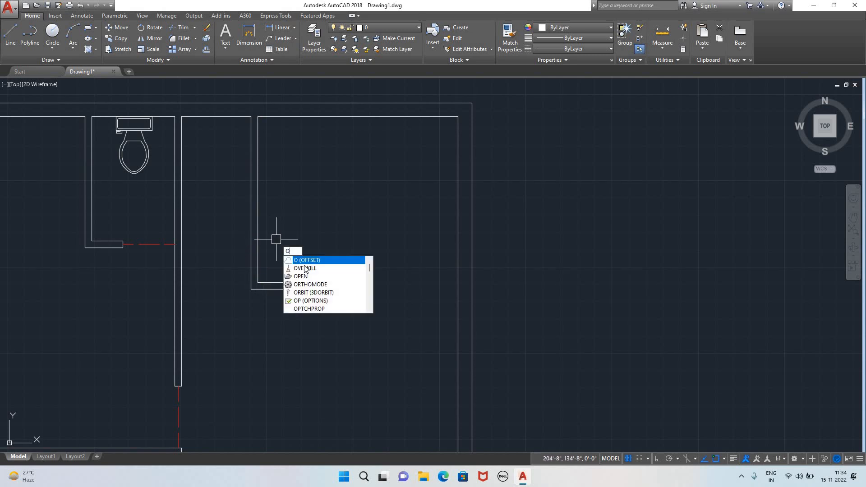
key(Down)
key(Return)
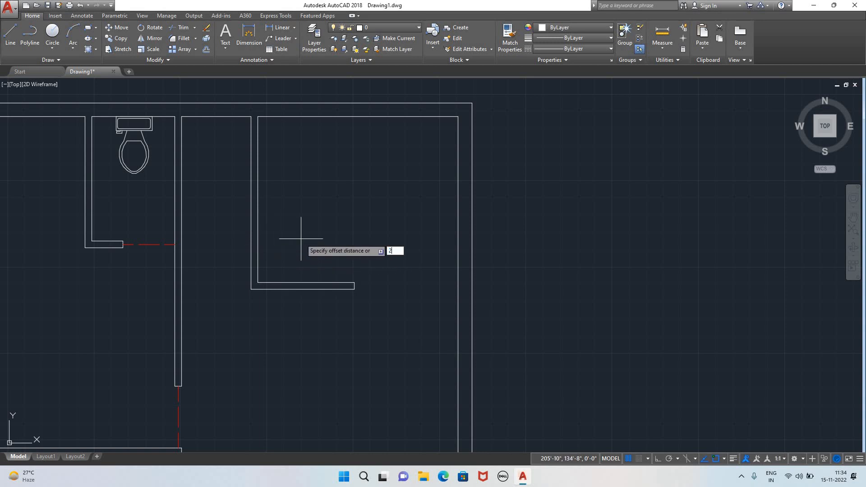
key(Return)
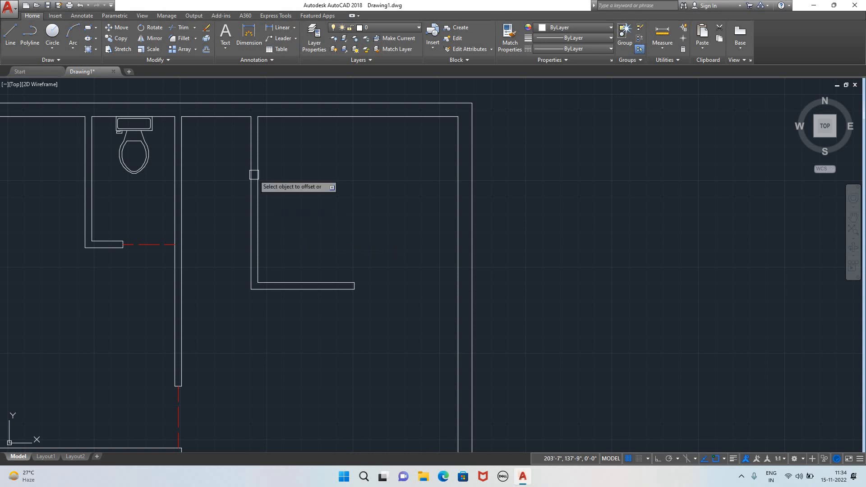
click(259, 236)
click(289, 226)
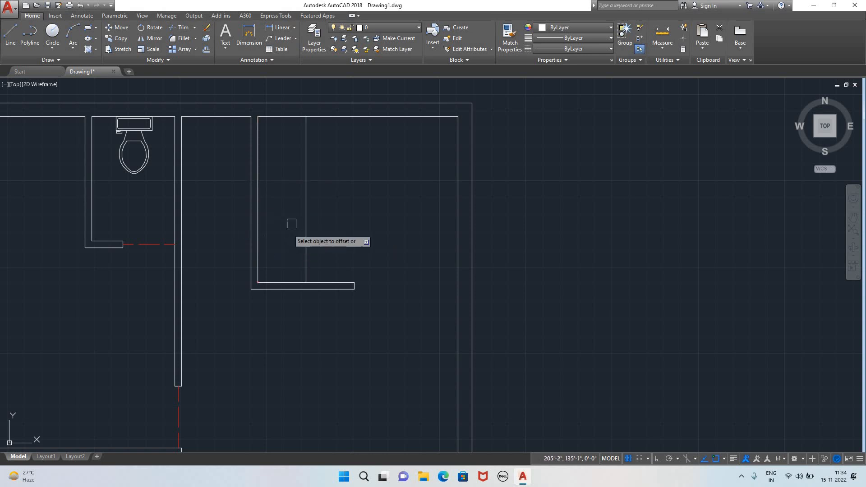
- Offset the inner face of the northeast room's north wall southward by the same distance as the west counter edge
click(348, 119)
click(350, 142)
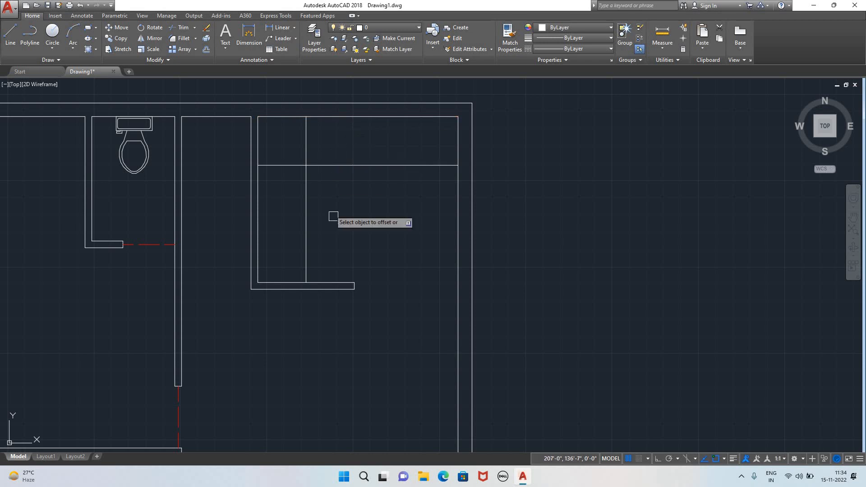
key(Escape)
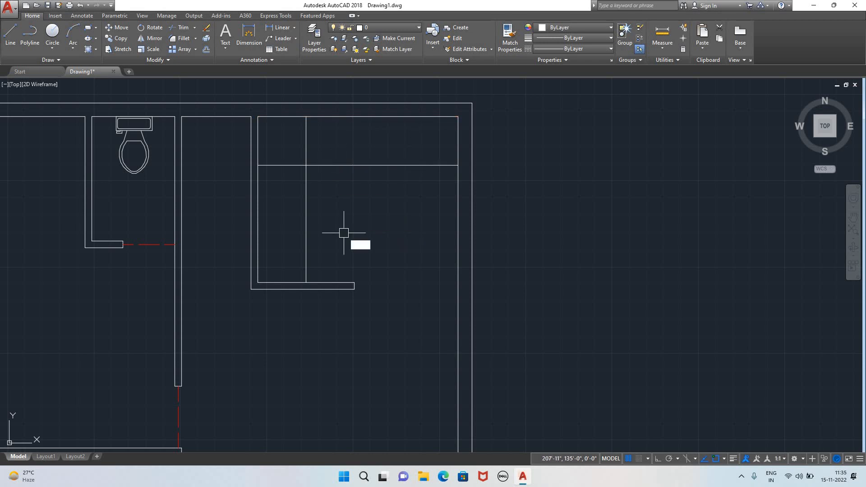
- Trim the two counter-edge lines where they cross near the room's northwest corner, leaving an L-shaped counter outline
text(tr)
key(Return)
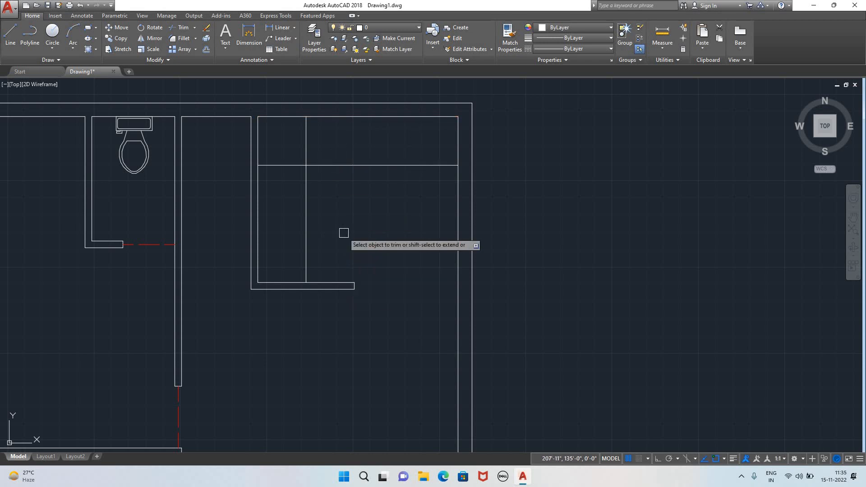
click(335, 144)
click(288, 147)
click(286, 149)
click(286, 186)
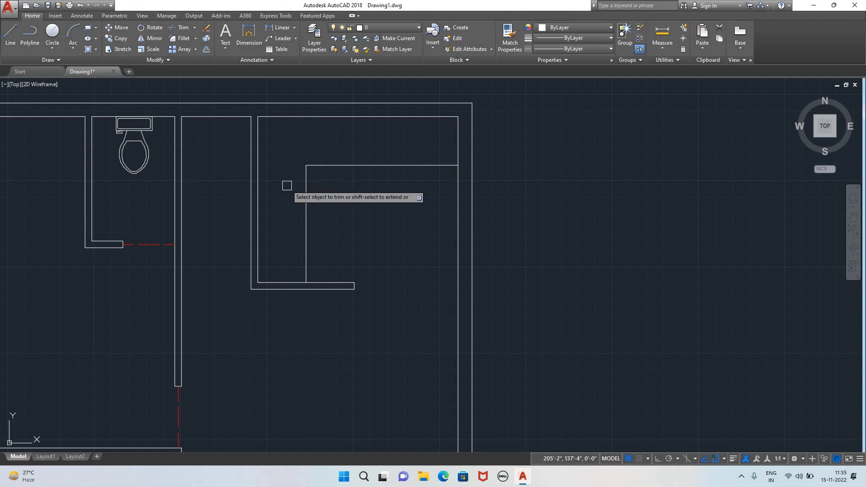
key(Escape)
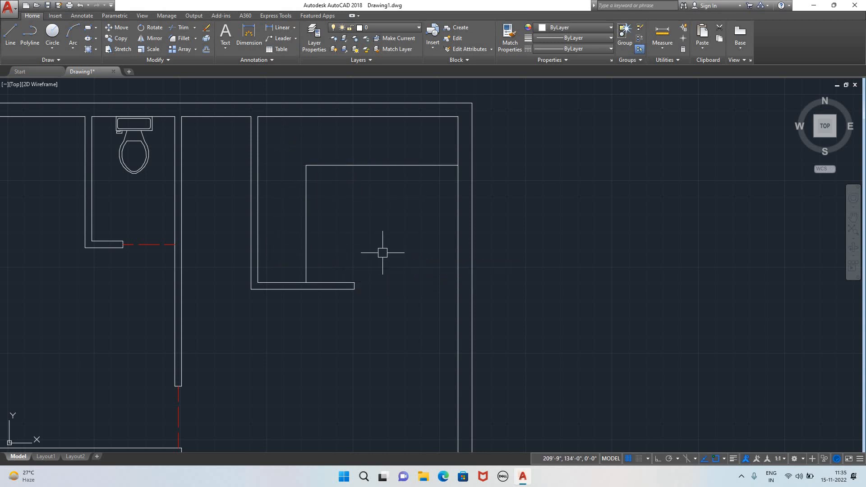
- Move the double-bowl sink block from the furniture blocks in the east to the open area just east of the house
scroll(642, 330, down, 5)
mouse_move(703, 359)
middle_down()
mouse_move(593, 318)
mouse_move(321, 261)
middle_up()
scroll(345, 319, down, 2)
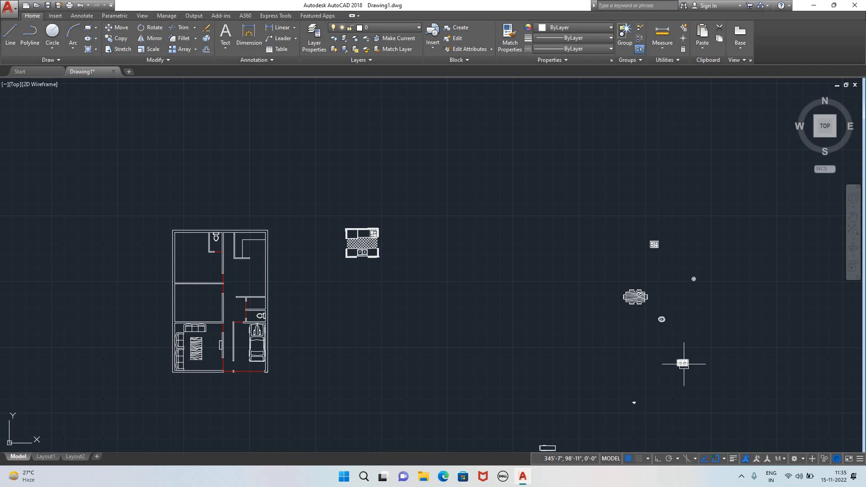
click(683, 364)
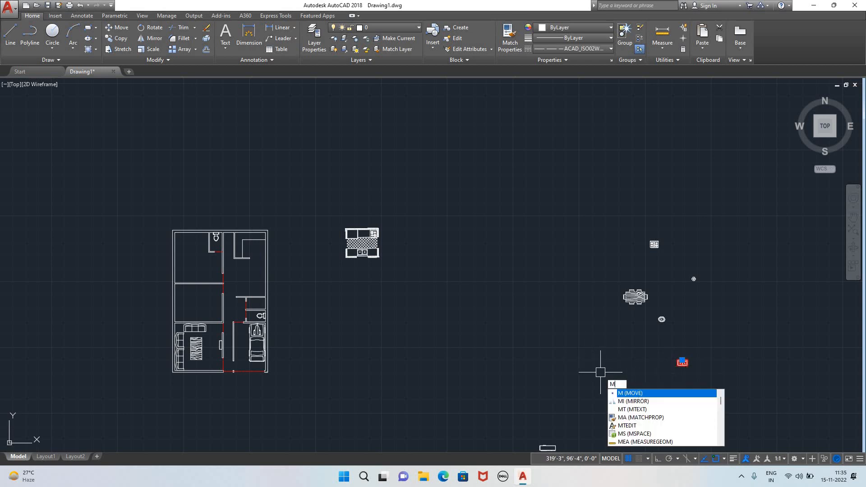
key(Return)
click(680, 363)
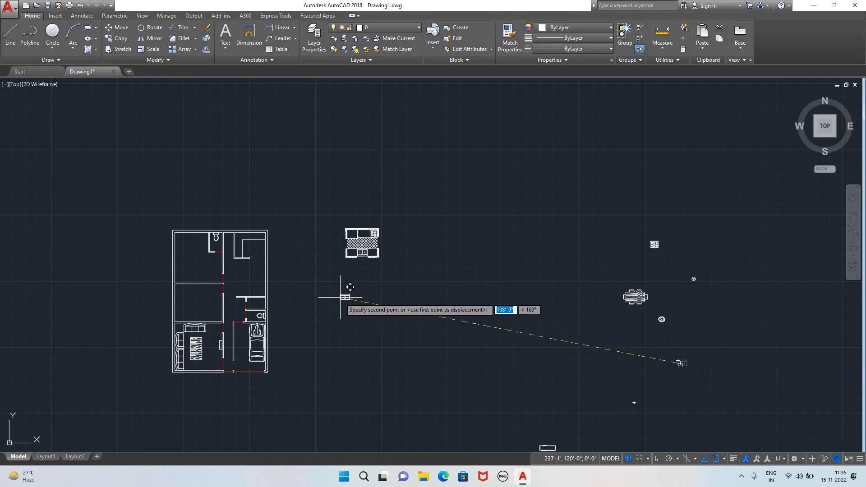
scroll(342, 299, up, 4)
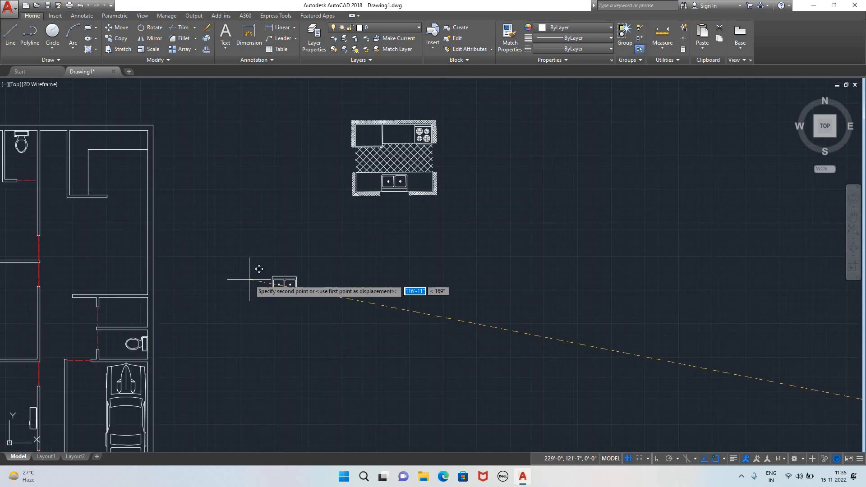
click(279, 279)
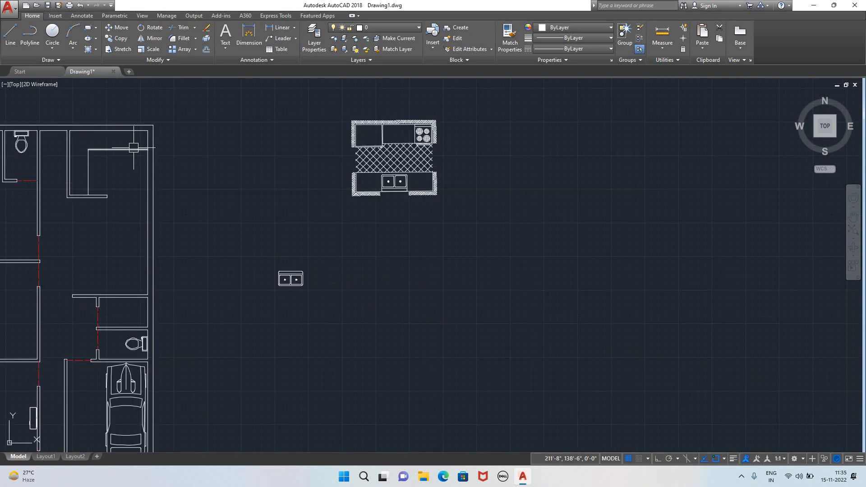
- Move the double-bowl sink block onto the counter strip in the northeast corner of the kitchen room
click(291, 280)
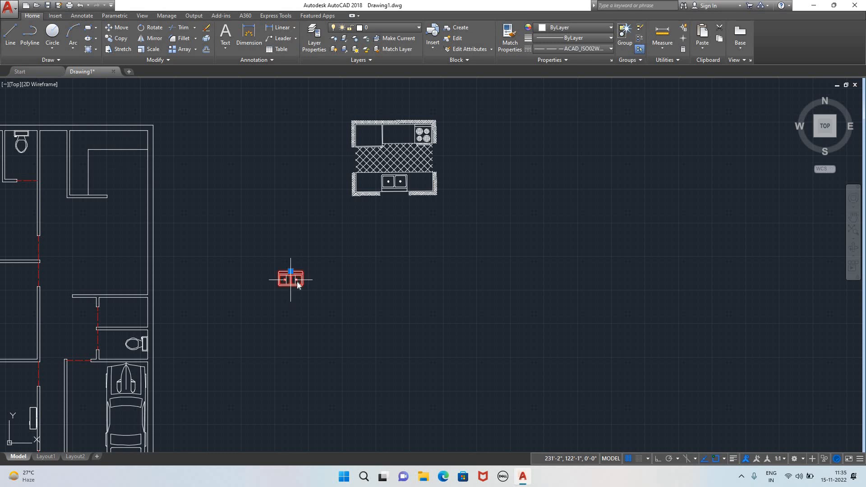
key(Return)
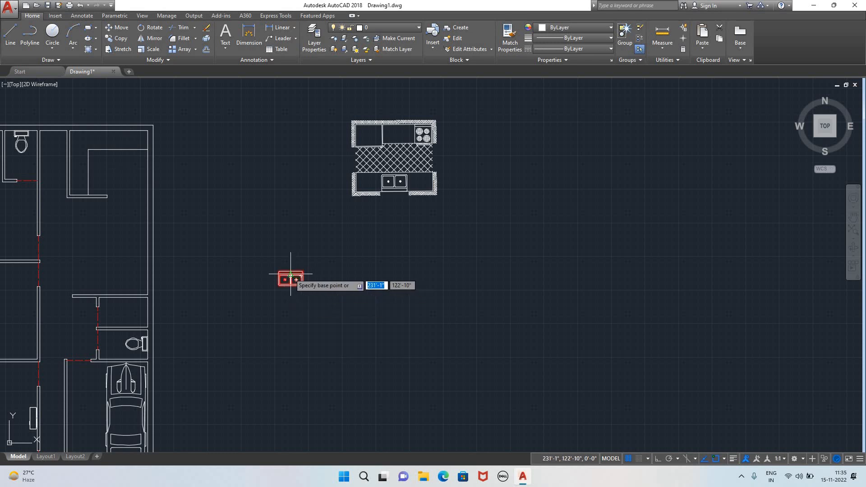
click(289, 274)
scroll(139, 131, up, 4)
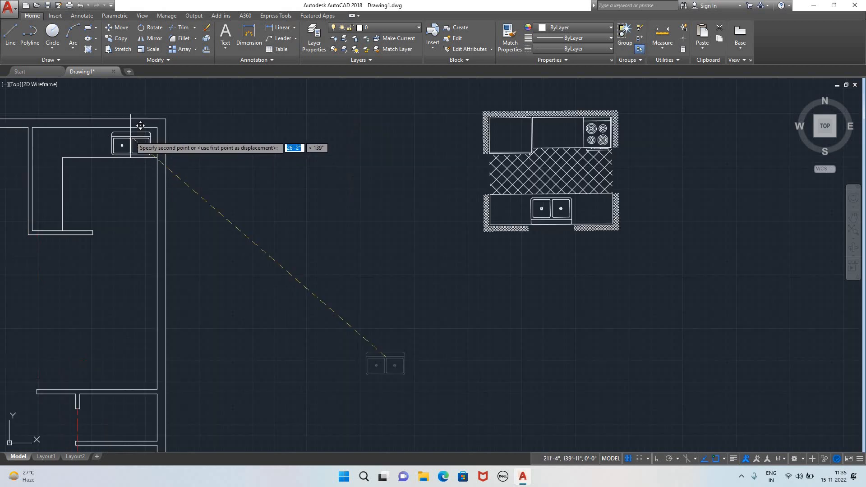
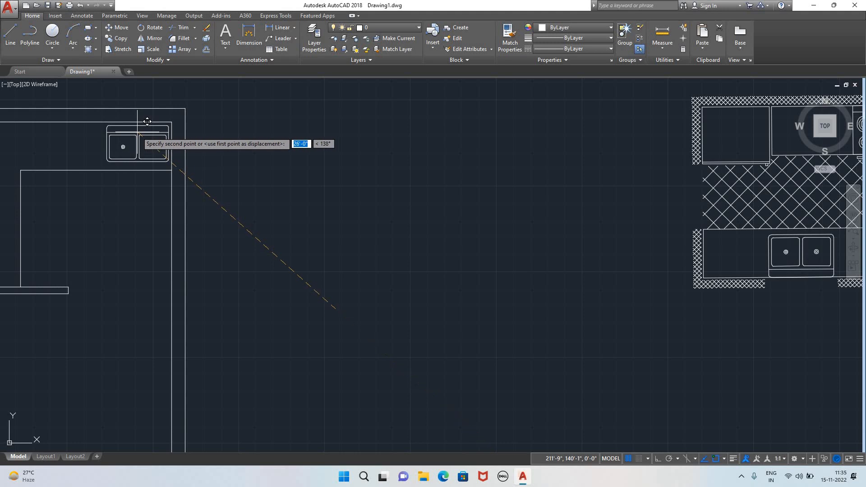
click(147, 121)
scroll(299, 279, down, 2)
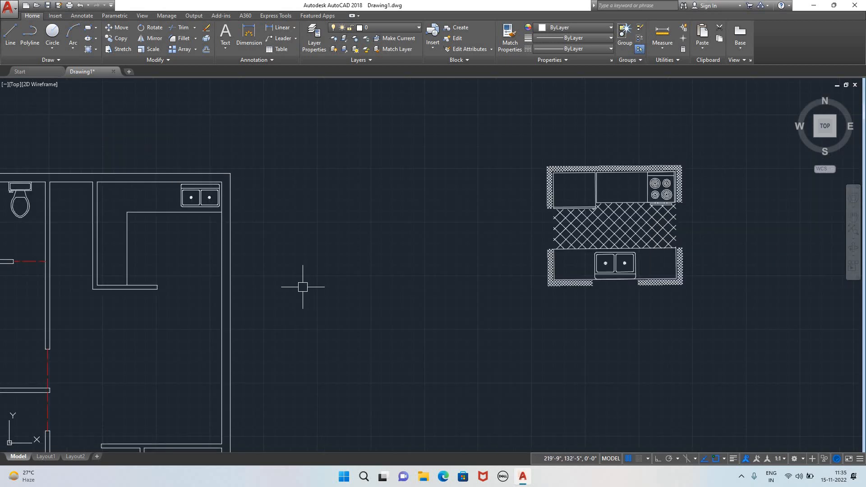
- Move the double-bowl sink block from its top midpoint so it sits flush against the inner wall faces in the kitchen's northeast corner
scroll(198, 192, up, 5)
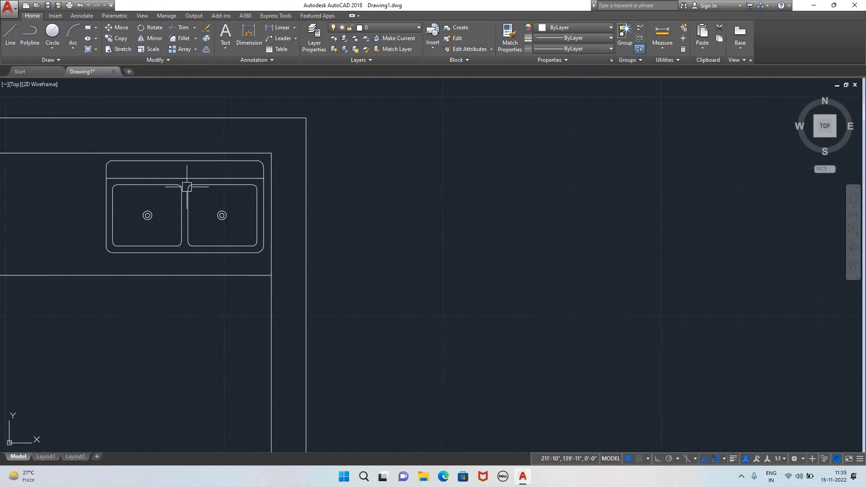
click(182, 186)
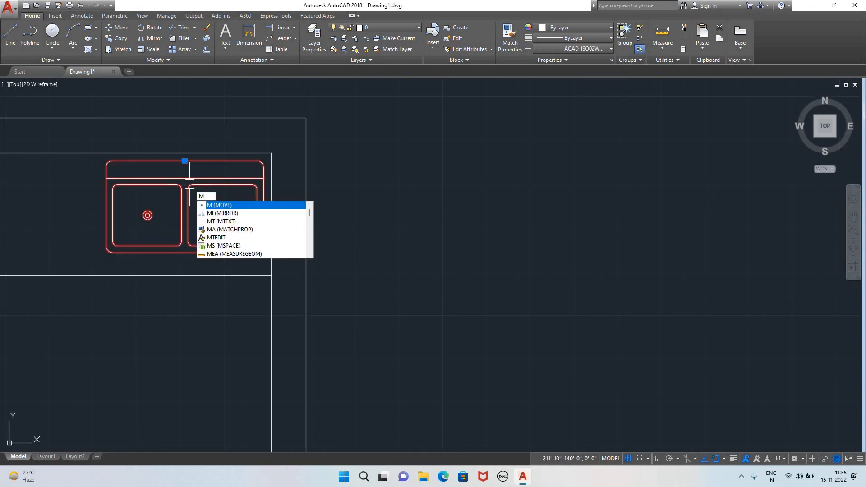
key(Return)
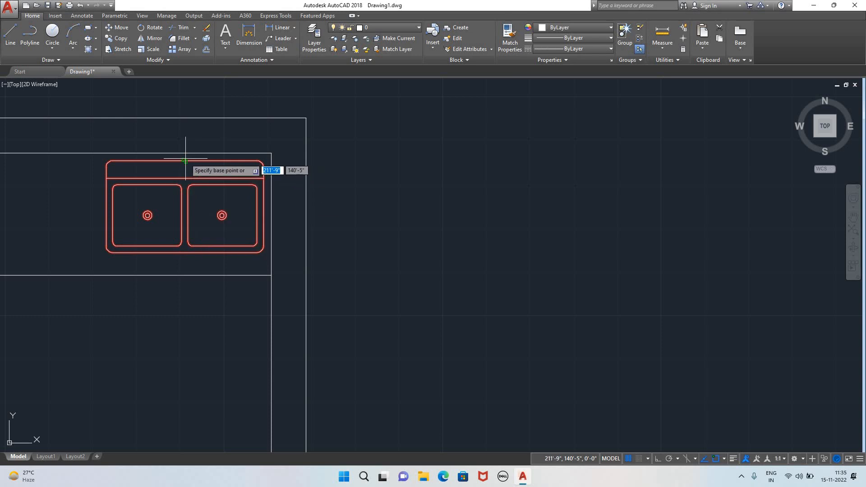
click(184, 160)
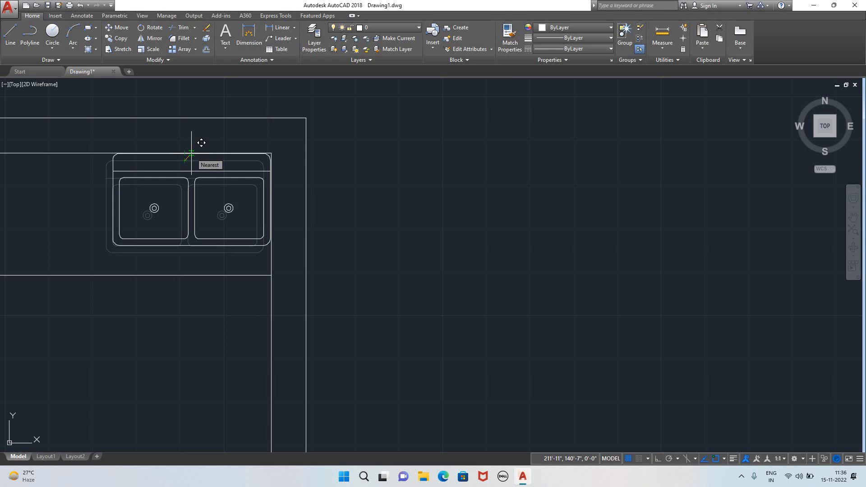
click(190, 153)
scroll(464, 316, down, 4)
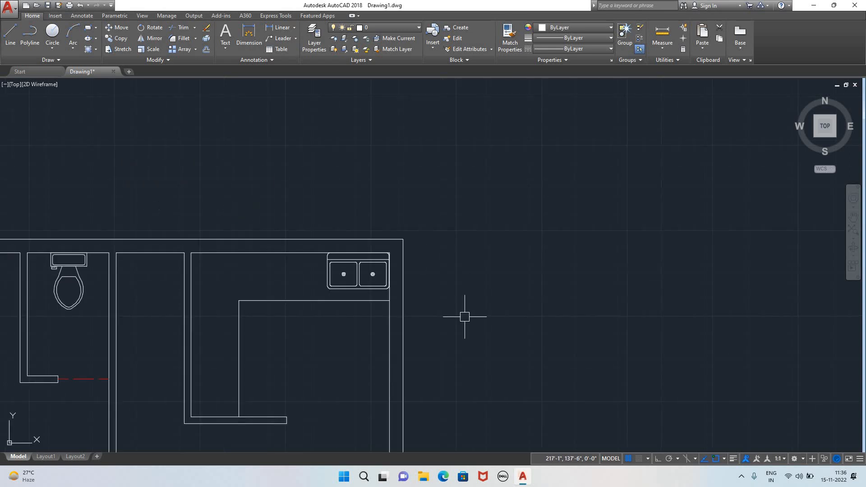
- Move the four-burner stove block from the furniture blocks in the far east to the open area just east of the house
scroll(521, 399, down, 8)
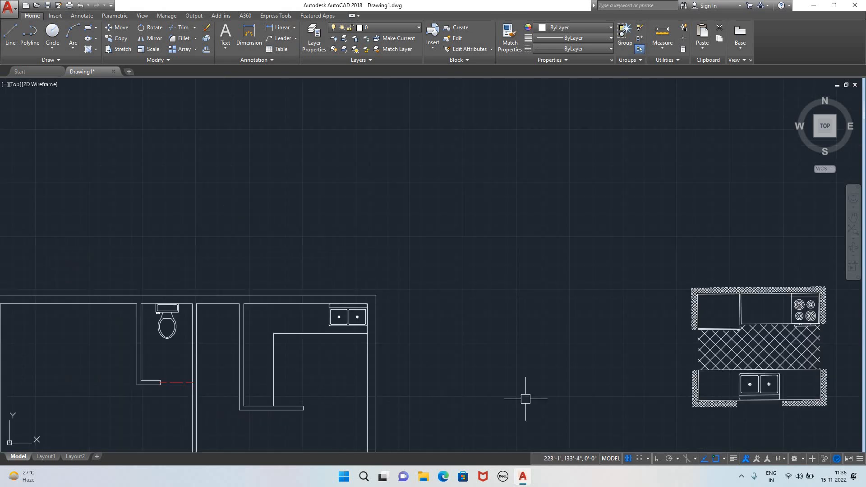
mouse_move(521, 419)
middle_down()
mouse_move(395, 277)
mouse_move(353, 247)
middle_up()
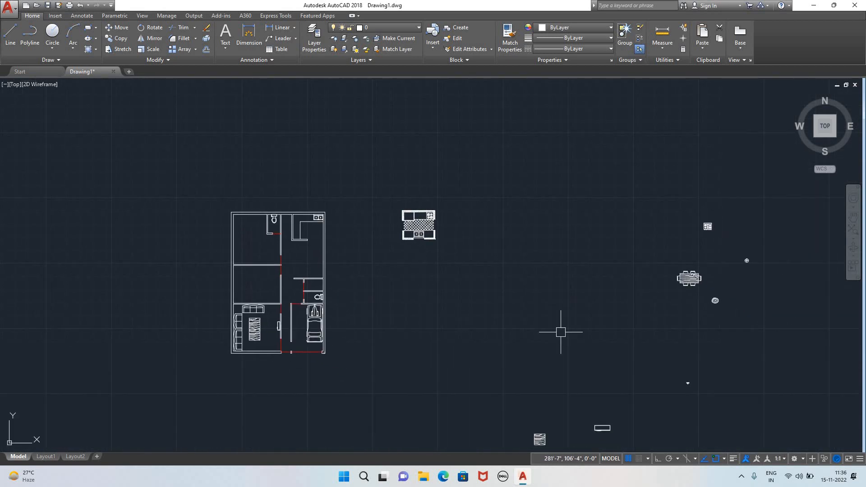
scroll(555, 368, down, 2)
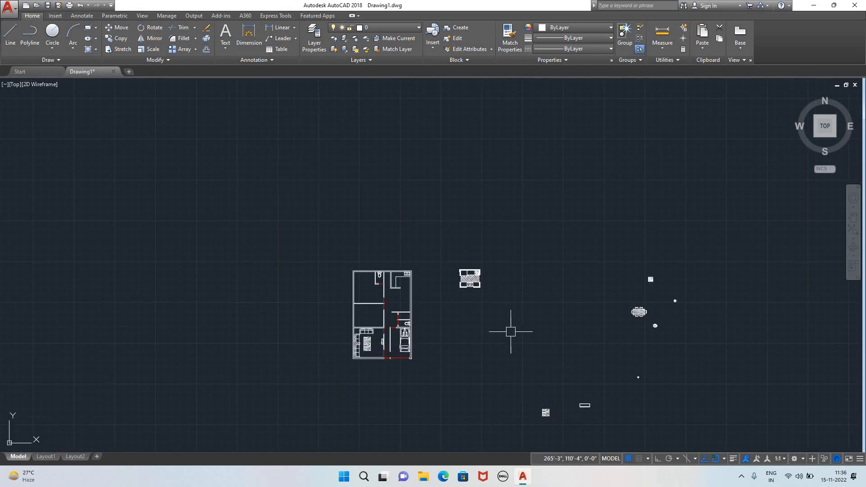
middle_drag(573, 356, 491, 308)
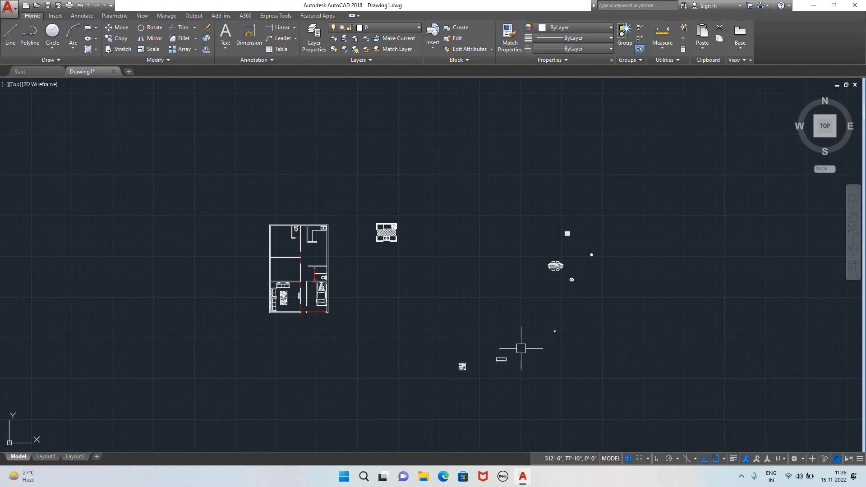
scroll(521, 348, up, 3)
scroll(541, 341, down, 3)
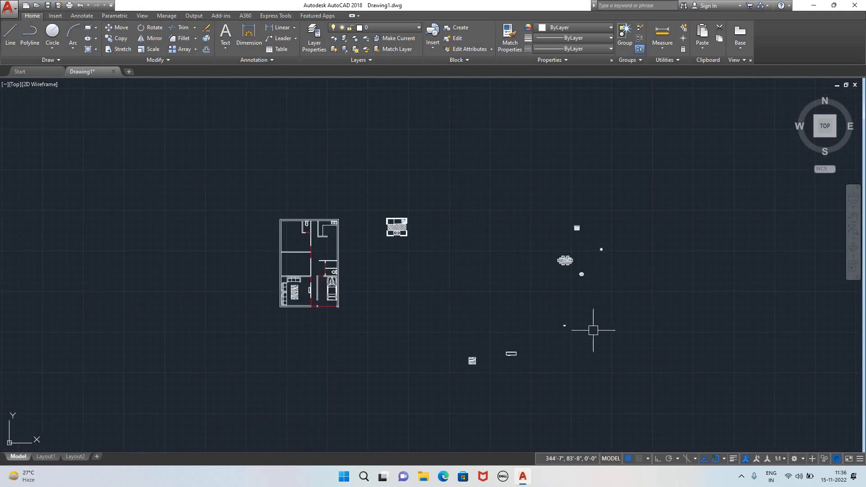
scroll(595, 247, up, 4)
scroll(516, 289, down, 2)
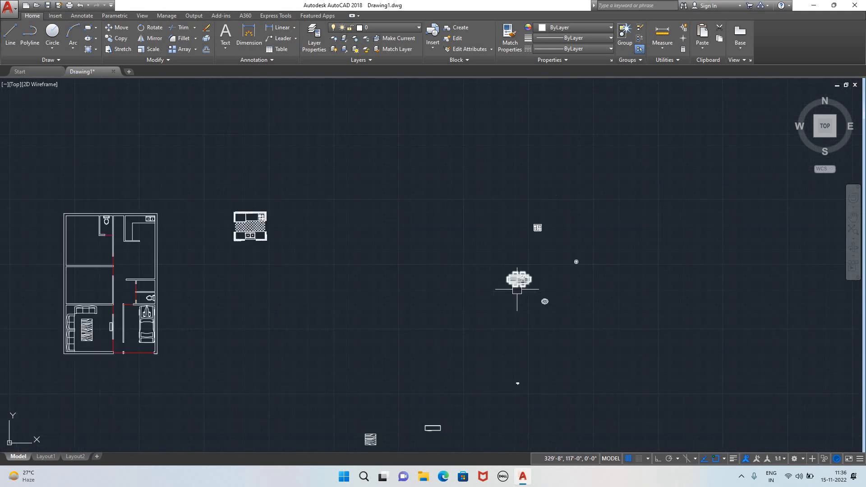
scroll(542, 249, up, 6)
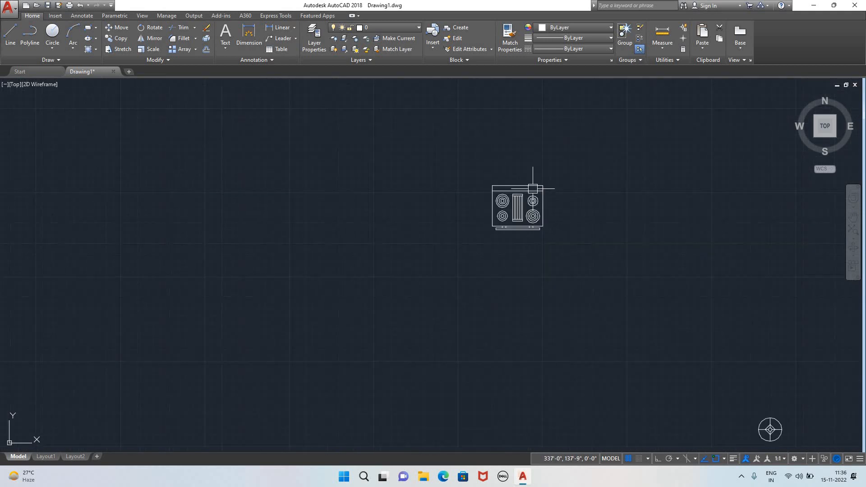
click(511, 220)
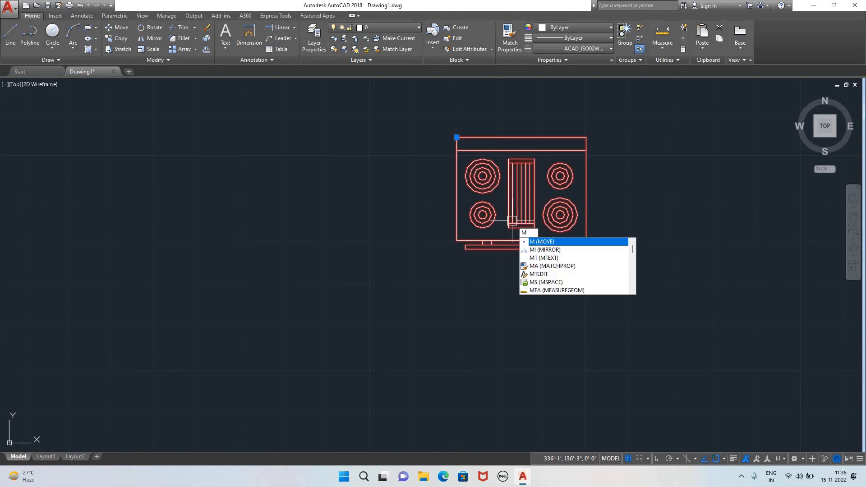
key(Return)
click(516, 200)
scroll(250, 311, down, 2)
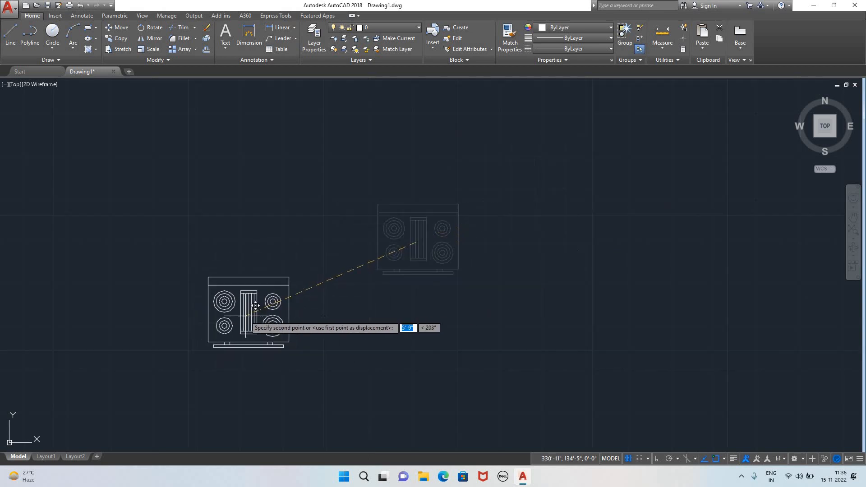
scroll(246, 316, down, 3)
scroll(188, 341, down, 1)
middle_drag(188, 342, 440, 222)
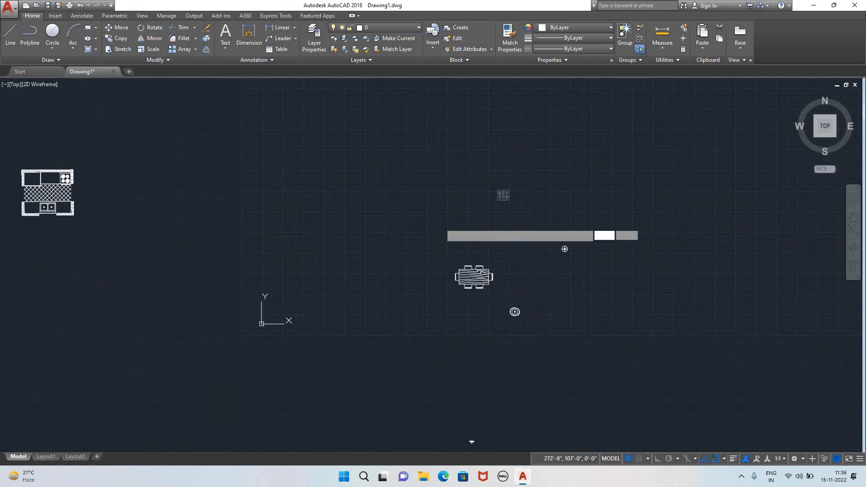
scroll(90, 282, down, 2)
middle_drag(90, 282, 332, 237)
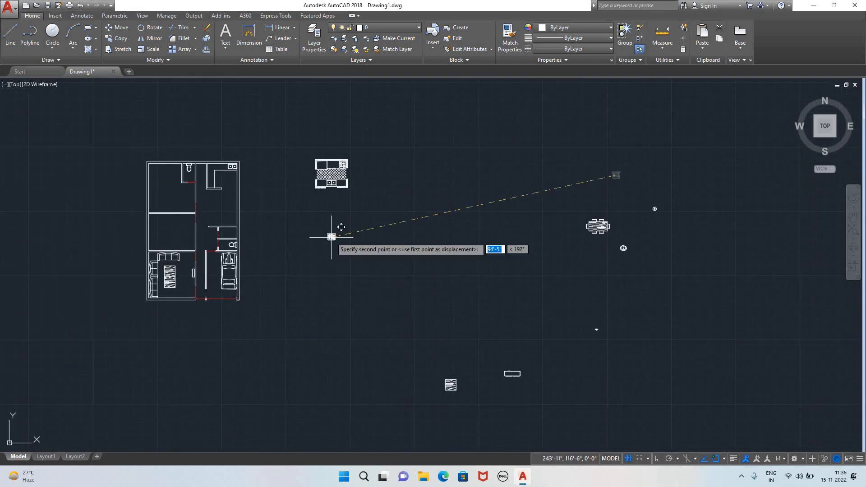
scroll(219, 199, up, 4)
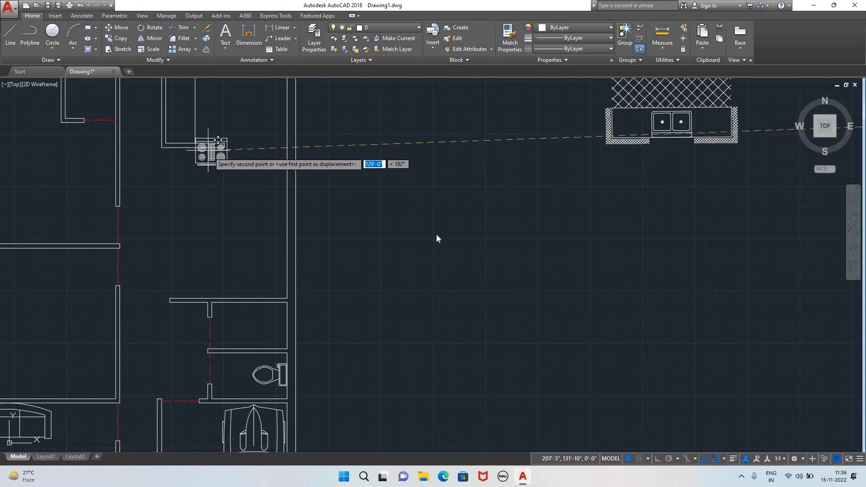
click(484, 270)
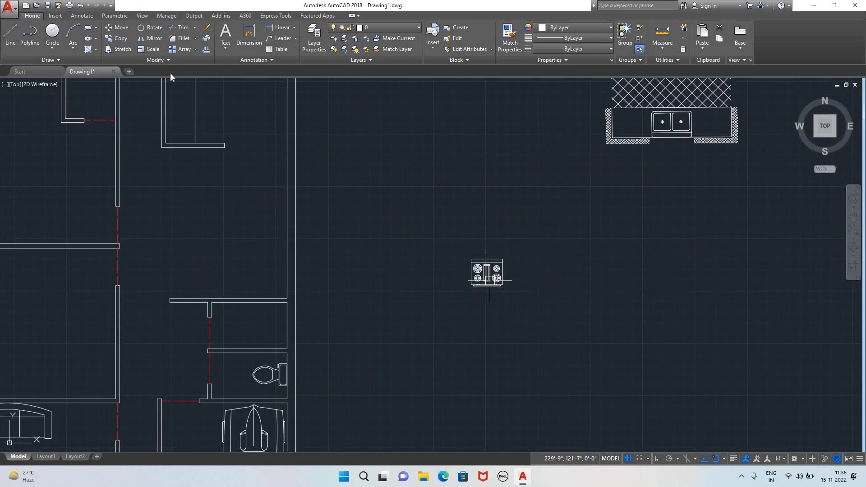
- Rotate the stove block 90 degrees clockwise about its centre so its handle side faces west
click(151, 28)
click(471, 259)
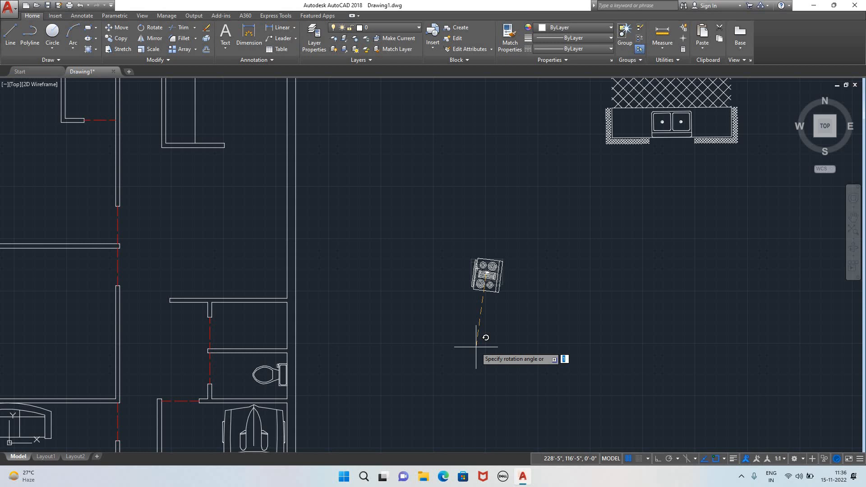
key(F8)
click(472, 391)
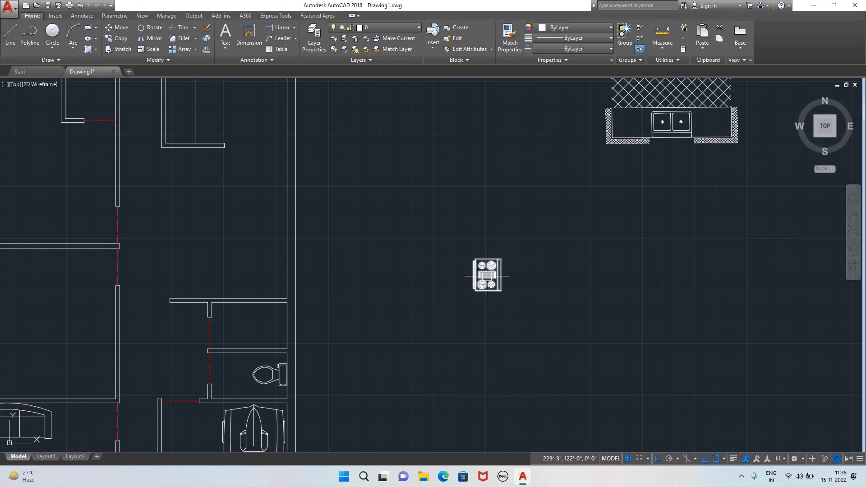
- Move the rotated stove block into the kitchen, placing it on the open floor just east of the west counter edge
click(487, 276)
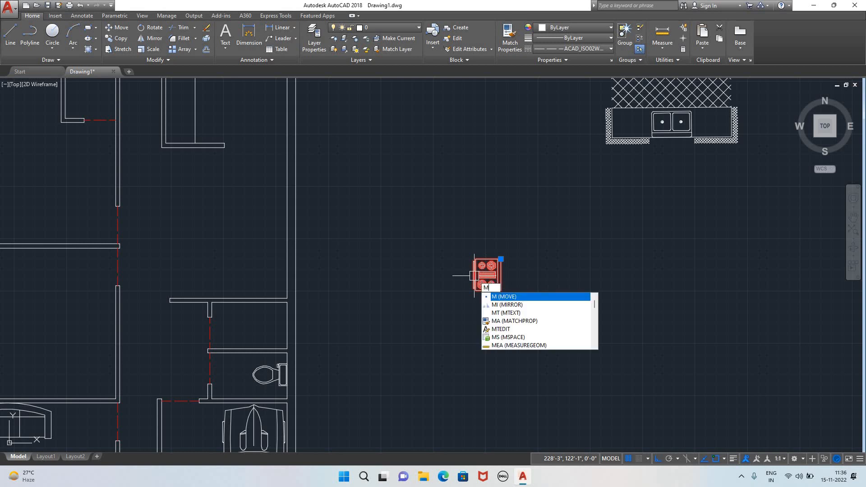
key(Return)
click(473, 275)
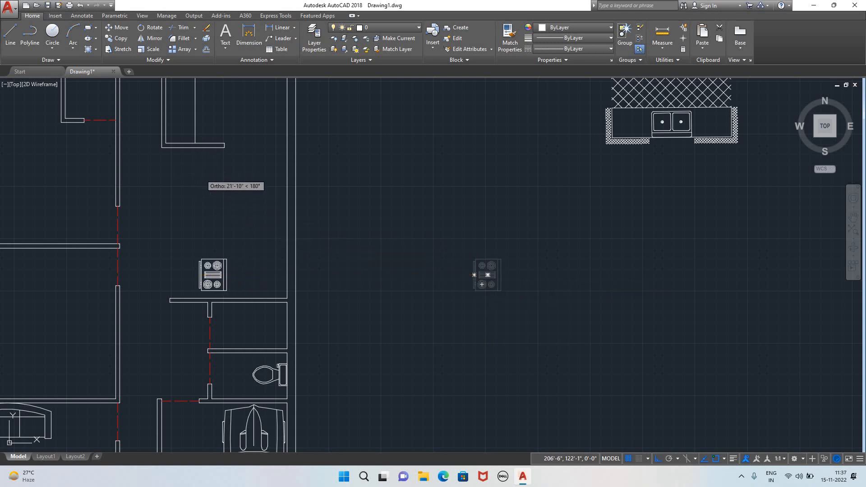
key(F8)
scroll(204, 173, up, 2)
scroll(187, 172, down, 6)
middle_drag(189, 199, 260, 300)
scroll(251, 251, up, 5)
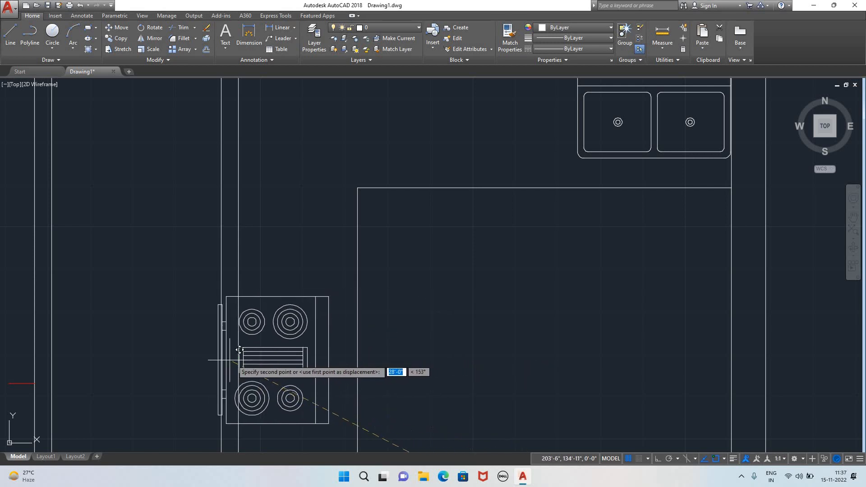
click(391, 348)
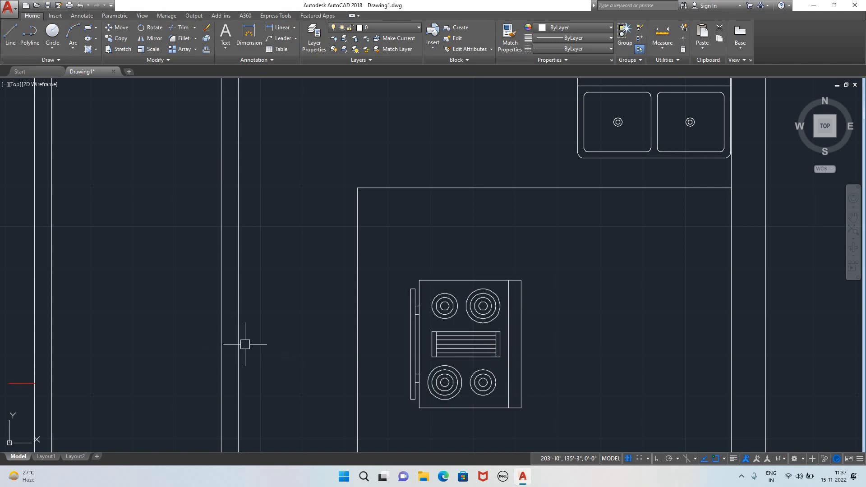
- Draw a horizontal reference line 26 inches long just north of the stove block in the kitchen
click(10, 34)
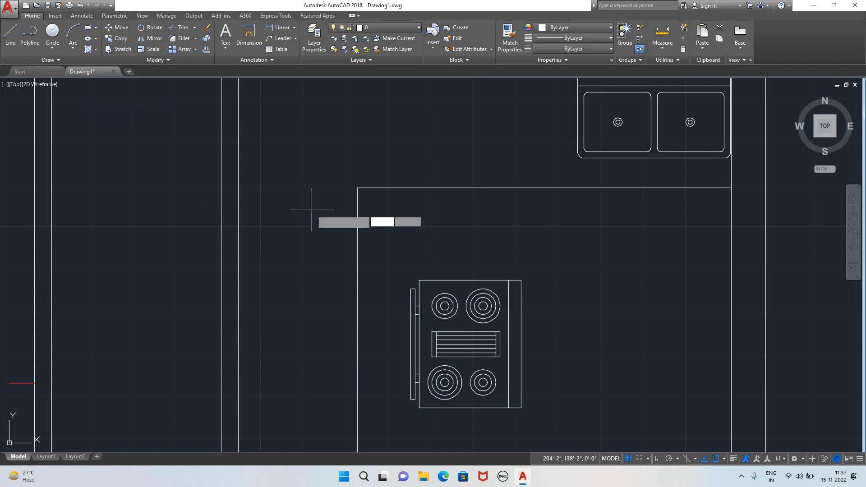
click(401, 248)
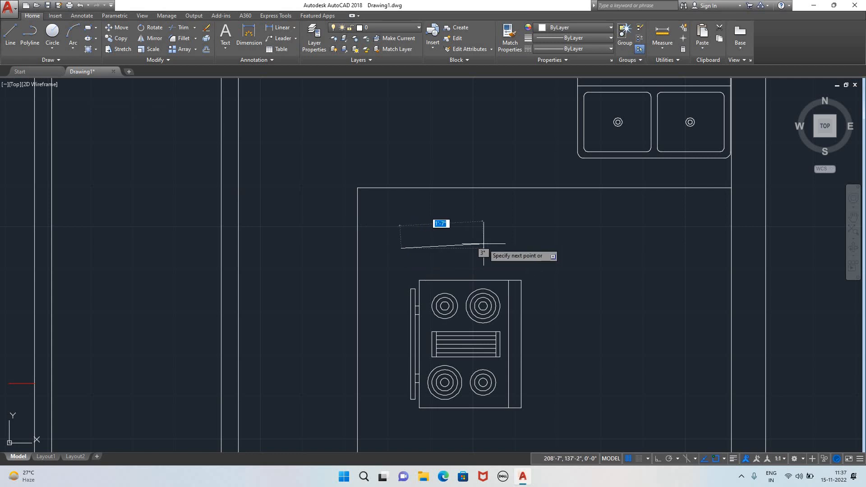
key(F8)
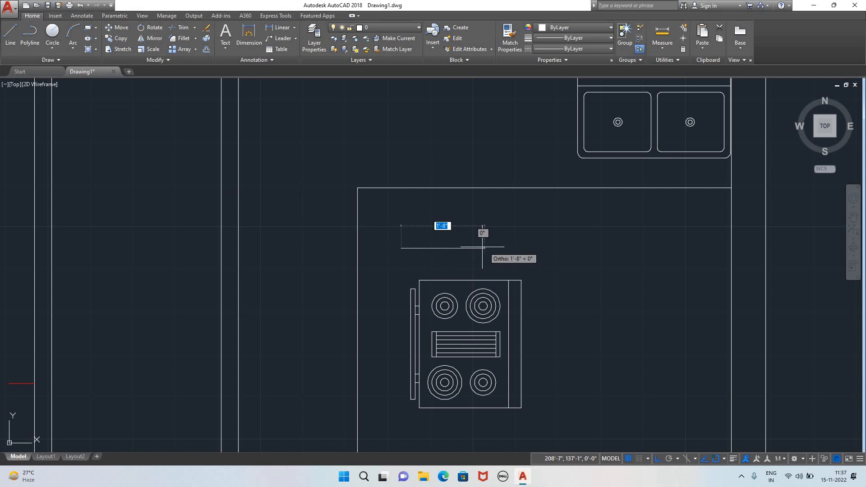
text(2)
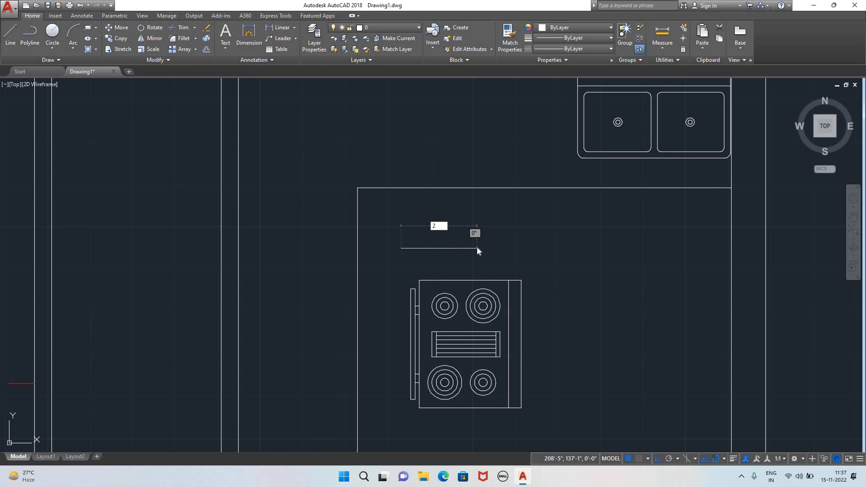
text(6)
key(Return)
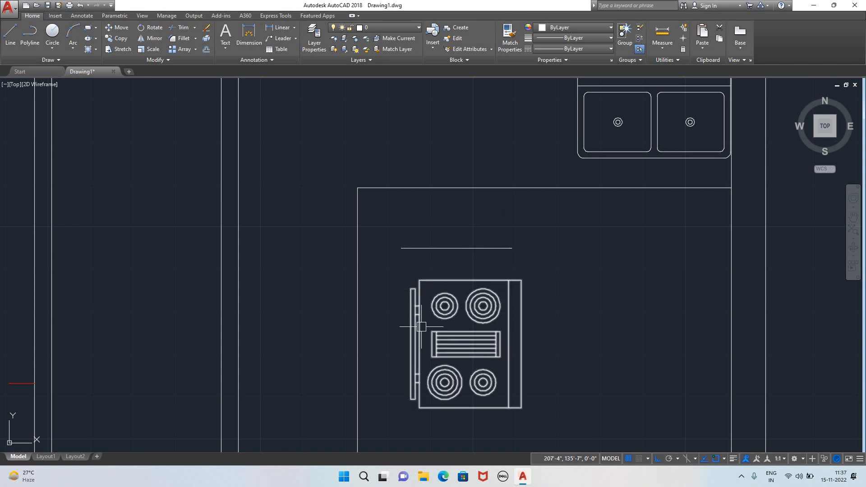
- Align the stove's northwest and northeast corners to the reference line's endpoints, scaling the block to fit the line
click(419, 280)
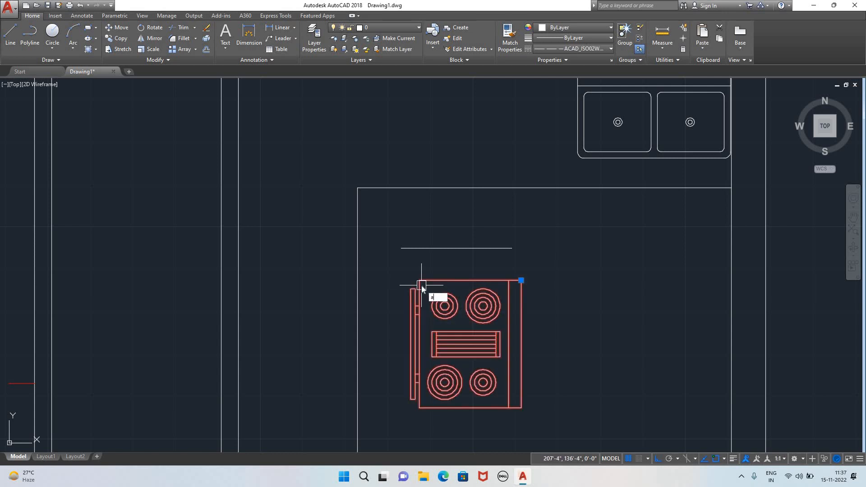
key(Return)
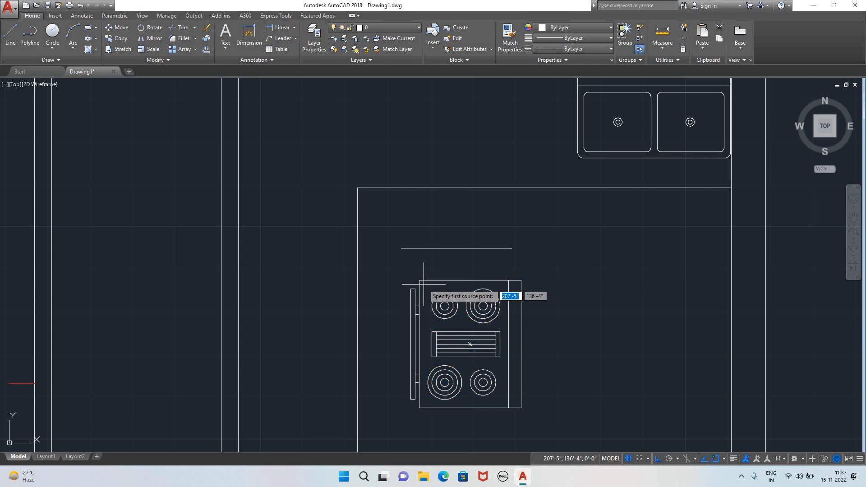
click(401, 248)
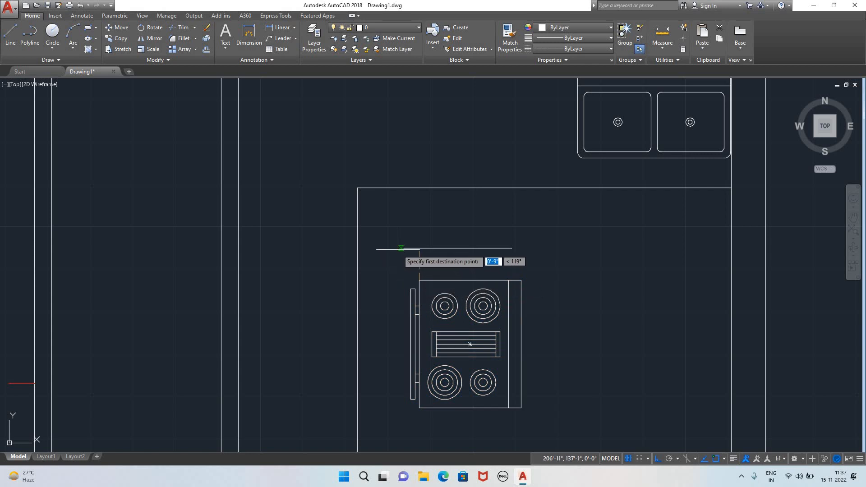
click(521, 280)
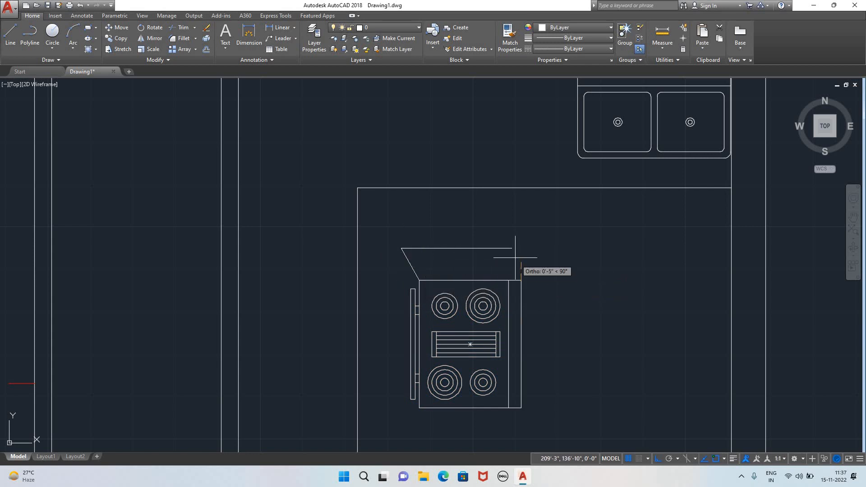
click(512, 249)
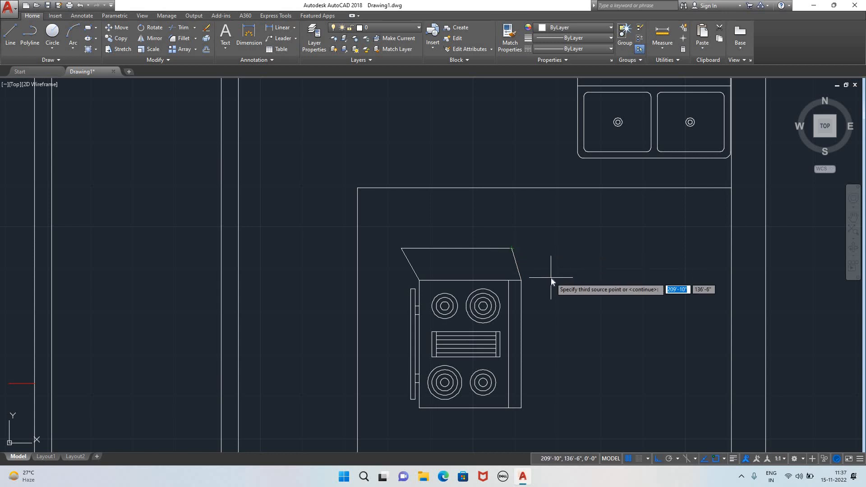
key(Return)
click(570, 302)
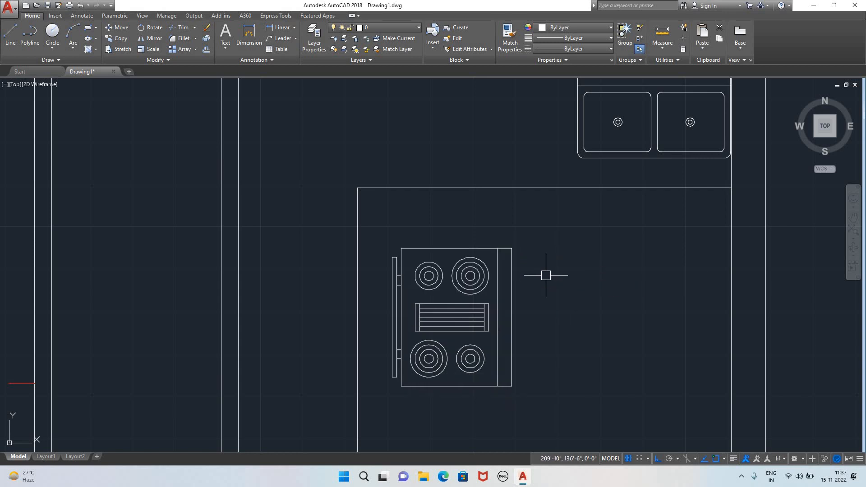
- Rotate the stove block 180 degrees about a point near its centre so its handle side faces east
click(568, 343)
click(608, 335)
click(459, 330)
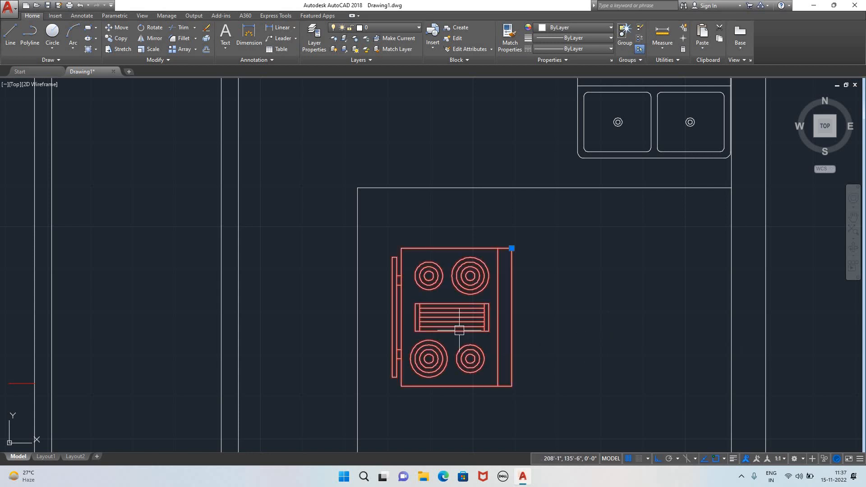
click(150, 27)
click(434, 325)
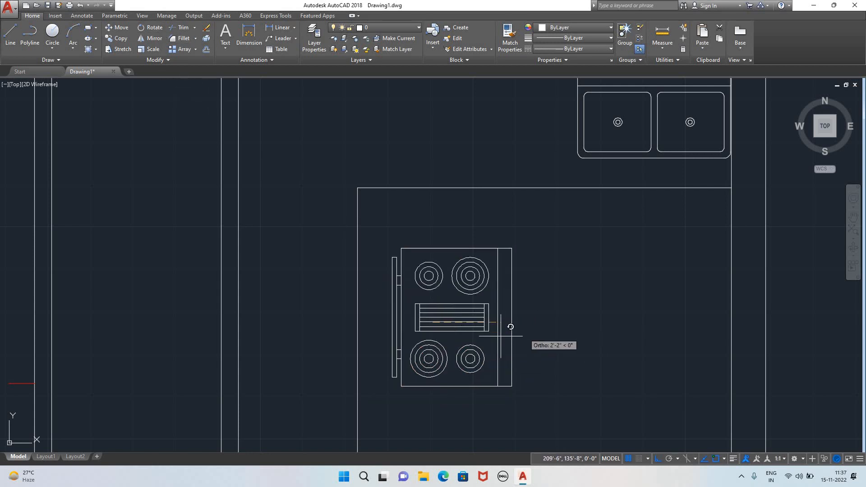
click(296, 326)
- Move the stove block onto the kitchen's west counter, fitting it into the southwest corner against the walls
click(407, 336)
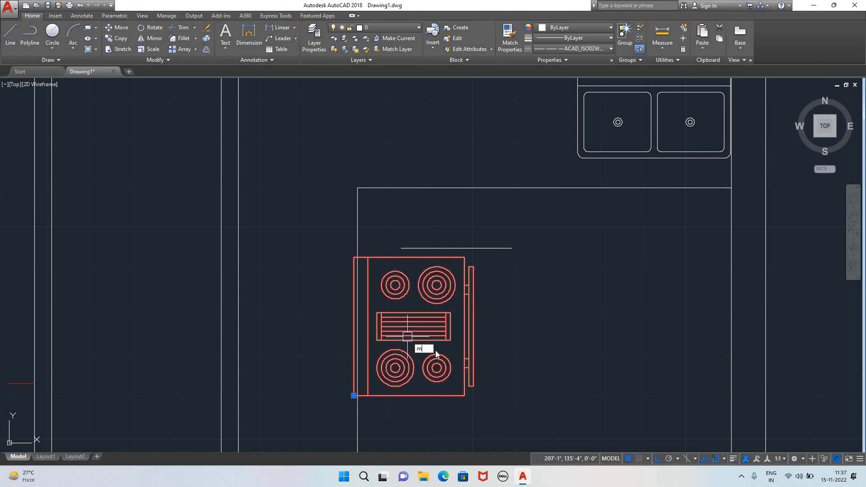
key(Return)
click(424, 340)
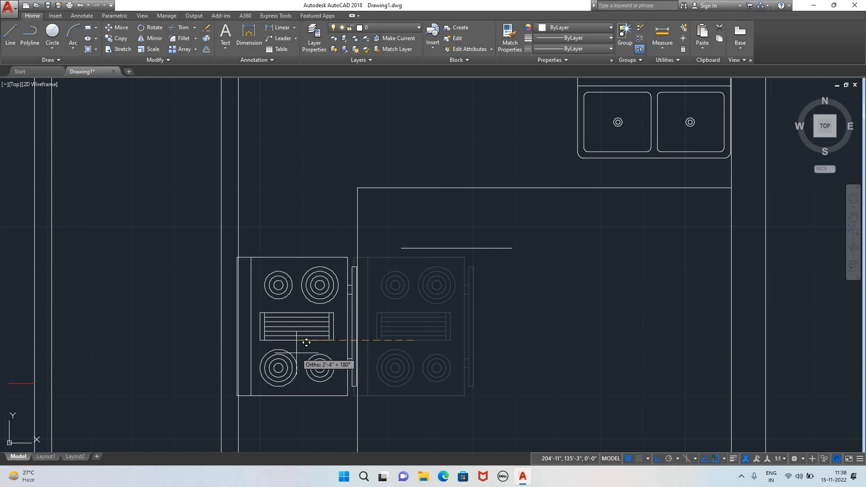
scroll(306, 342, down, 5)
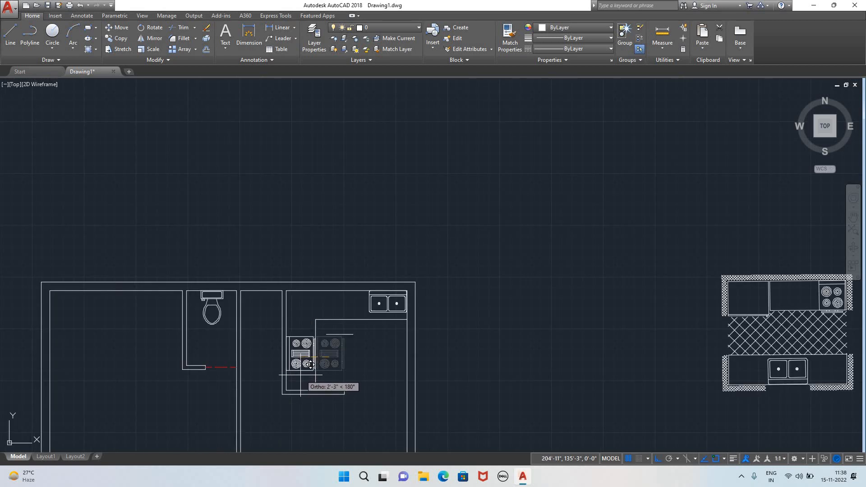
key(F8)
scroll(306, 359, up, 6)
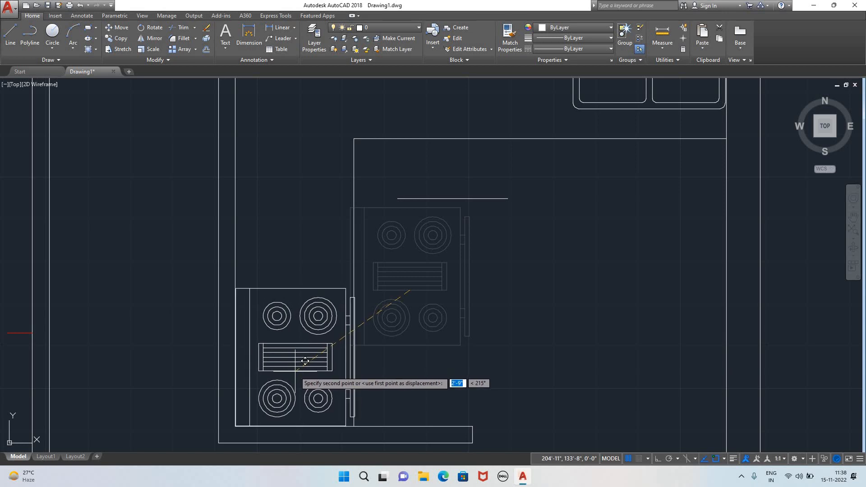
click(305, 361)
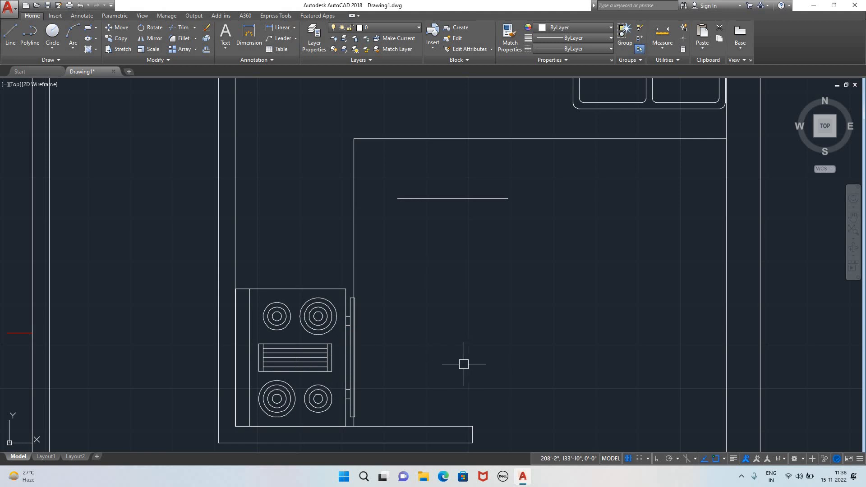
- Delete the horizontal reference line left on the kitchen floor northeast of the stove
scroll(464, 364, down, 4)
scroll(539, 376, up, 2)
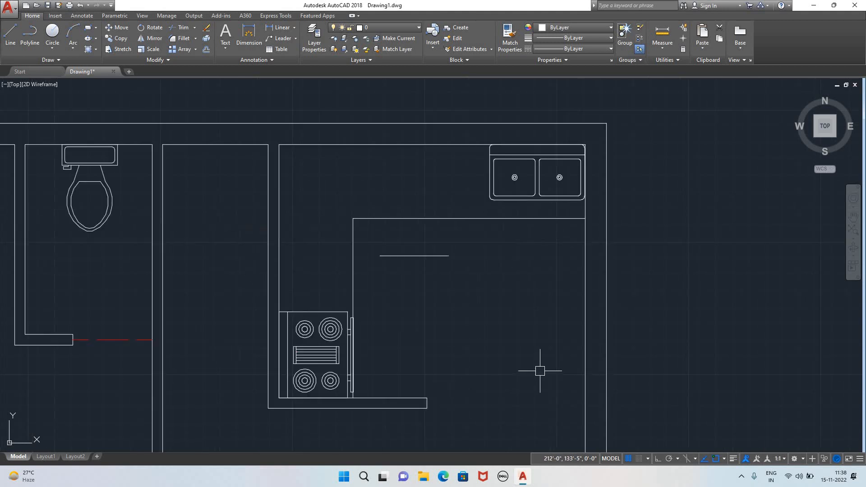
scroll(511, 367, down, 4)
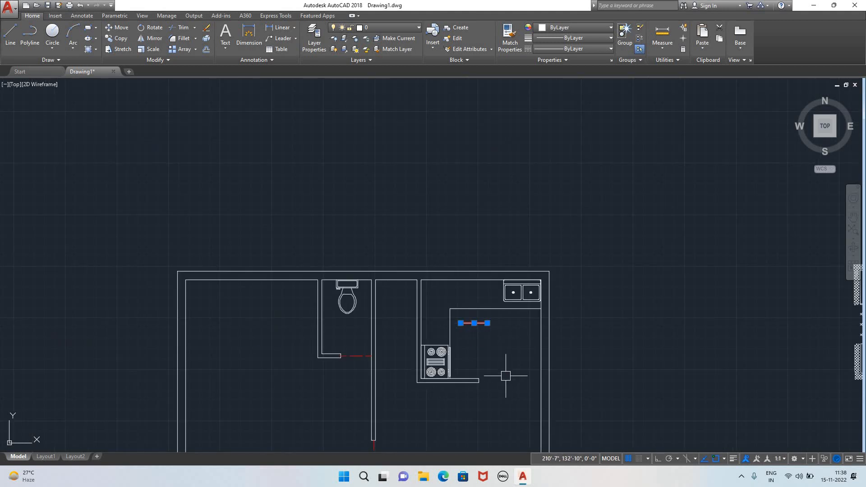
scroll(552, 370, down, 5)
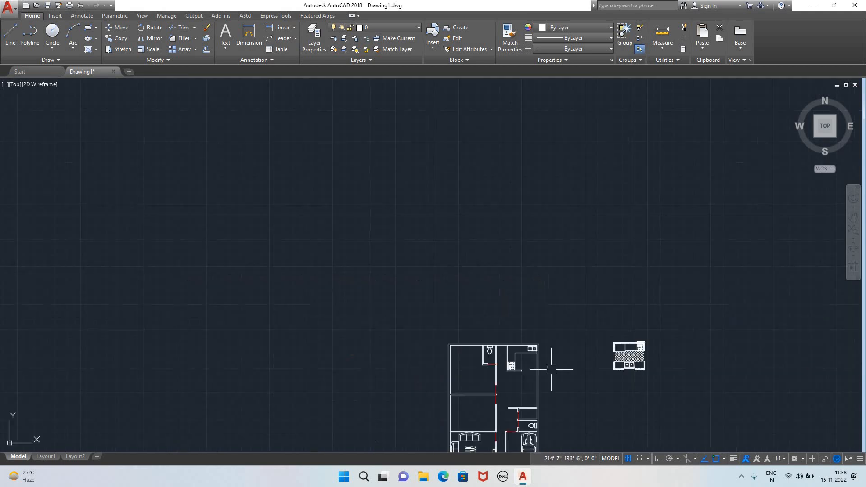
- Delete the hatched sample kitchen block standing east of the floor plan
scroll(621, 416, up, 6)
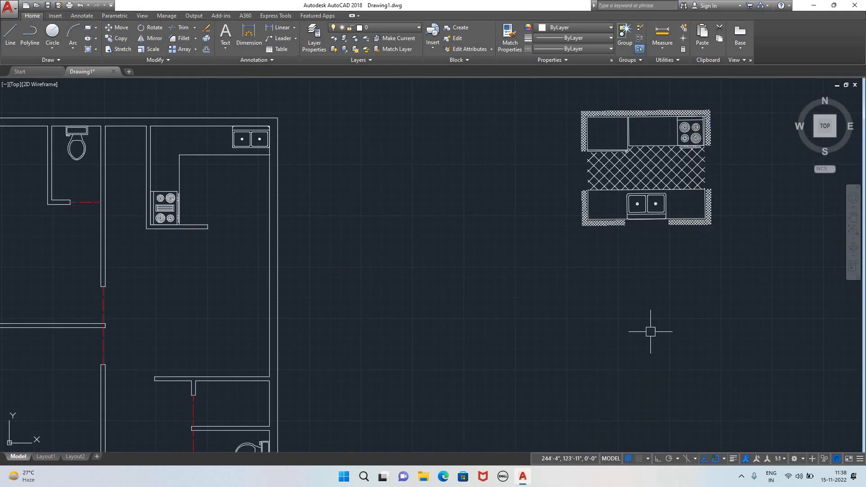
middle_drag(651, 331, 593, 381)
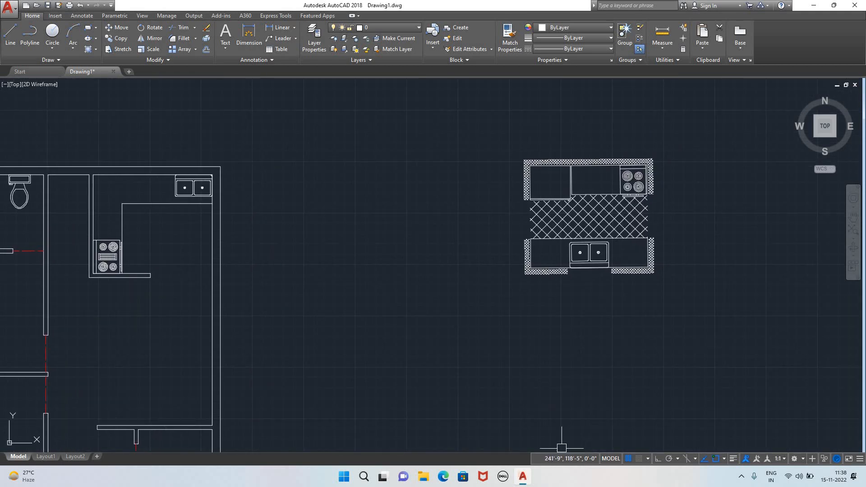
scroll(626, 362, down, 5)
click(616, 300)
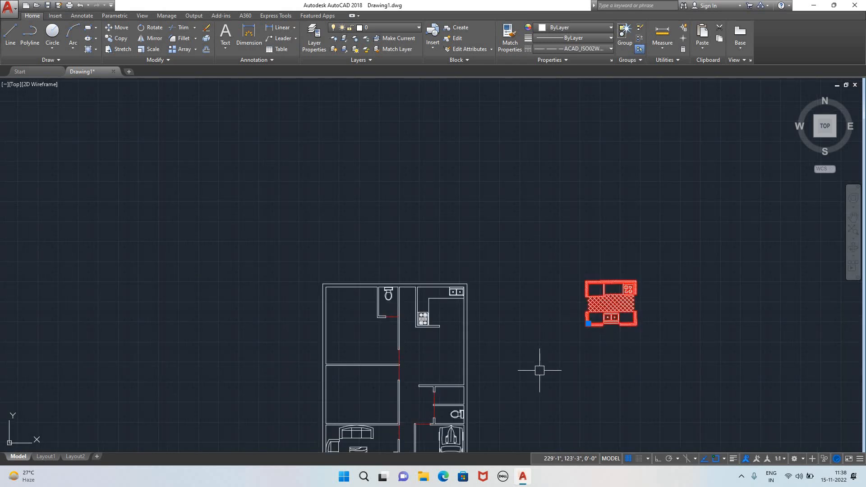
key(Escape)
- Move the six-chair dining table block from east of the plan into the open area between the kitchen and the room to its south
scroll(540, 356, down, 4)
scroll(526, 402, up, 4)
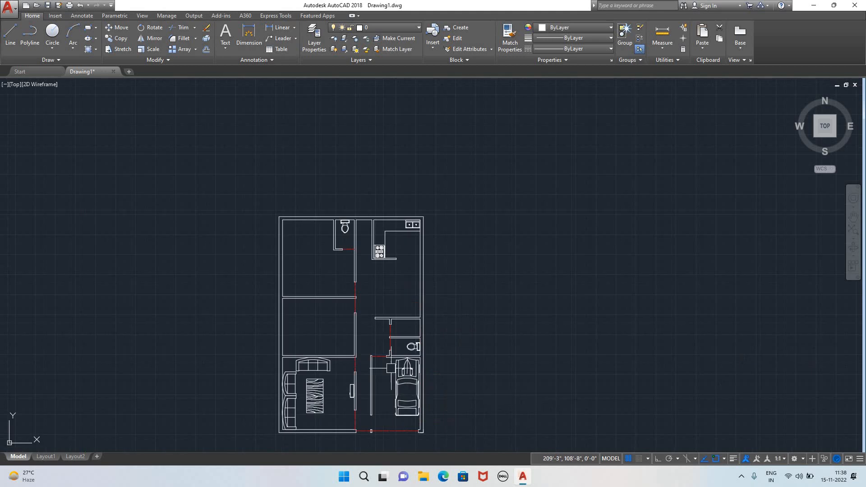
scroll(424, 371, down, 2)
scroll(584, 384, down, 2)
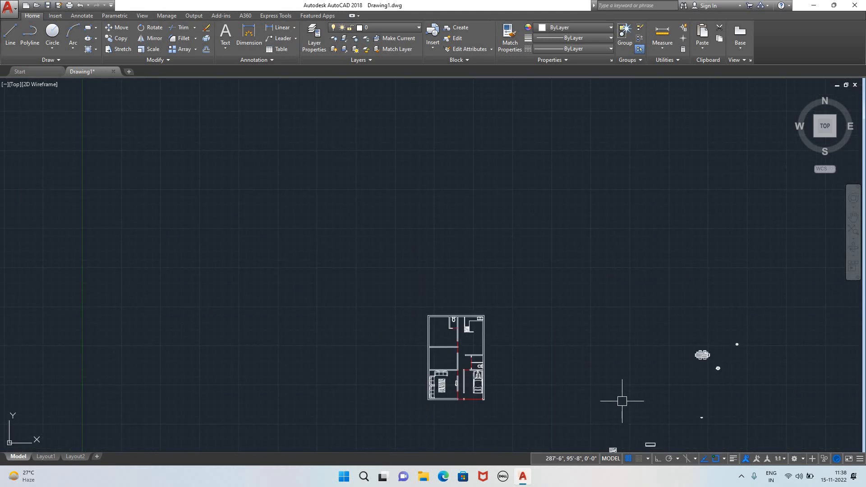
middle_drag(622, 401, 369, 314)
scroll(342, 306, up, 4)
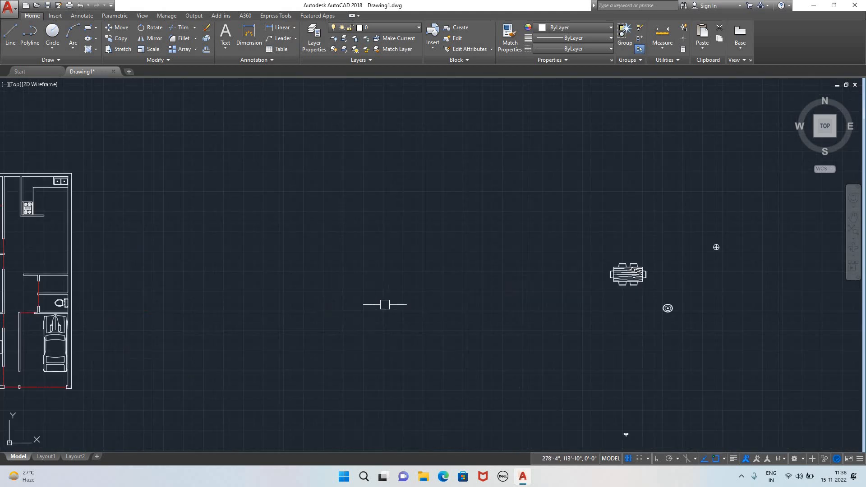
click(625, 275)
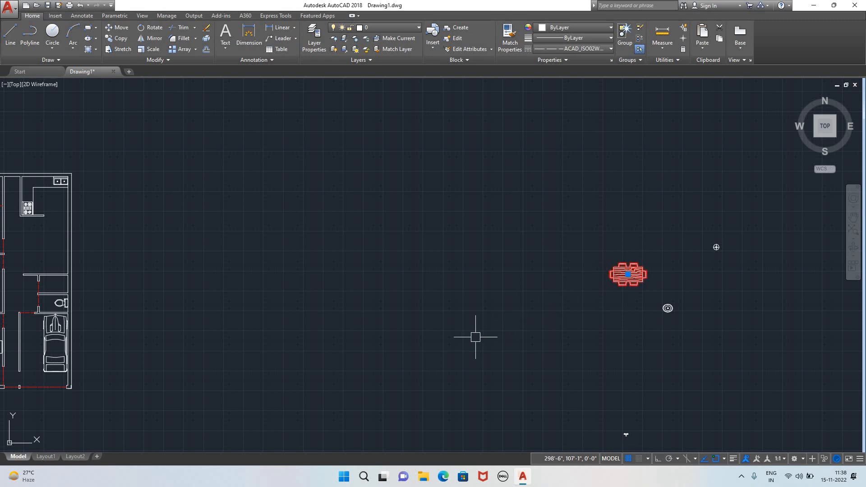
text(mo)
key(Return)
click(636, 275)
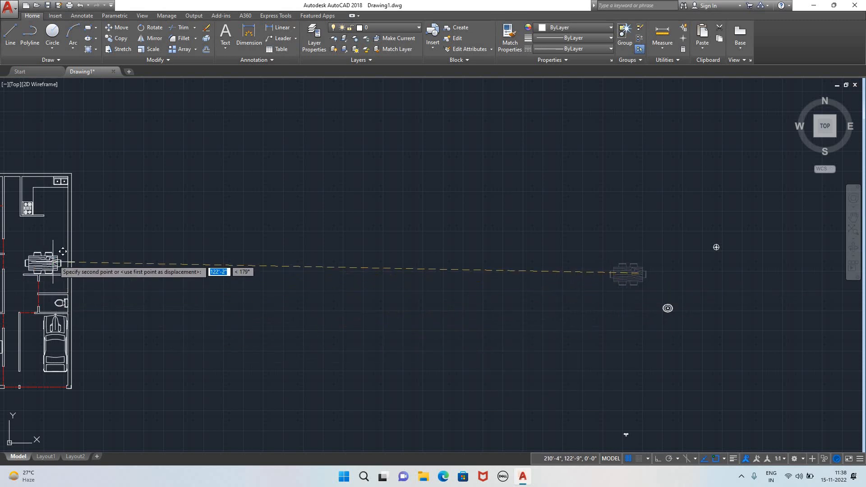
scroll(59, 232, down, 3)
mouse_move(59, 233)
middle_down()
mouse_move(222, 235)
mouse_move(545, 287)
middle_up()
scroll(545, 286, up, 5)
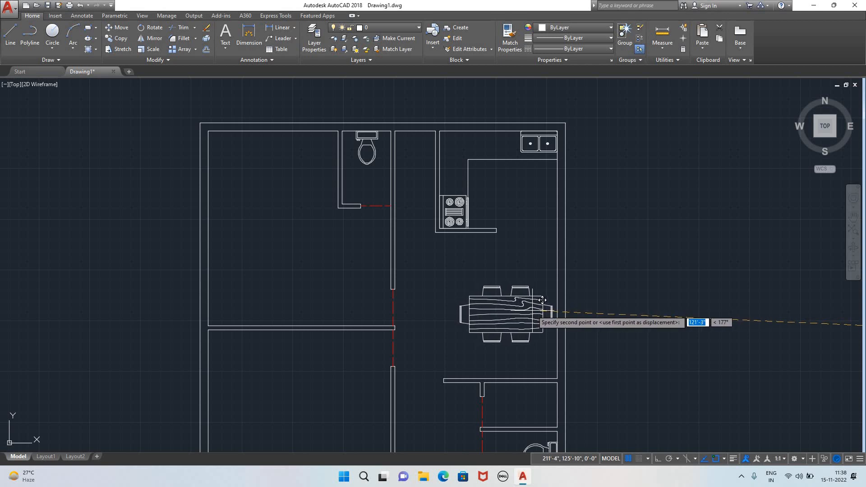
click(543, 303)
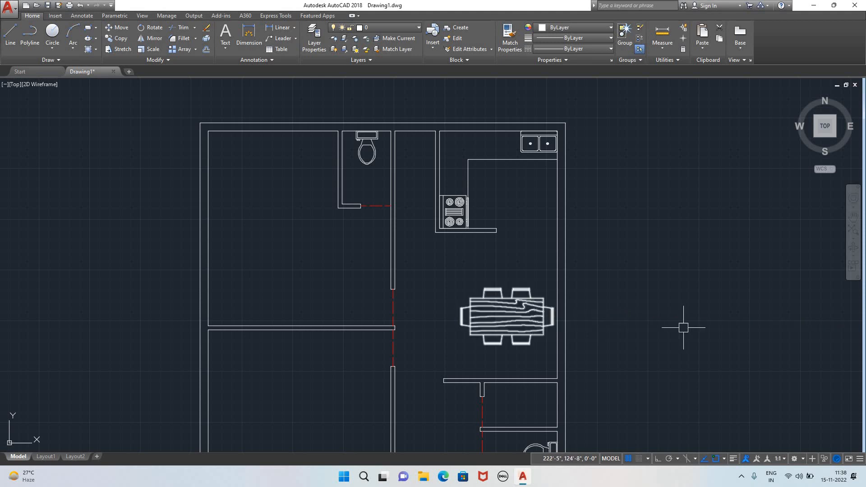
- Copy the oval washbasin block from its centre into the northwest corner of the small room north of the southeast toilet
scroll(690, 328, down, 6)
middle_drag(737, 378, 485, 334)
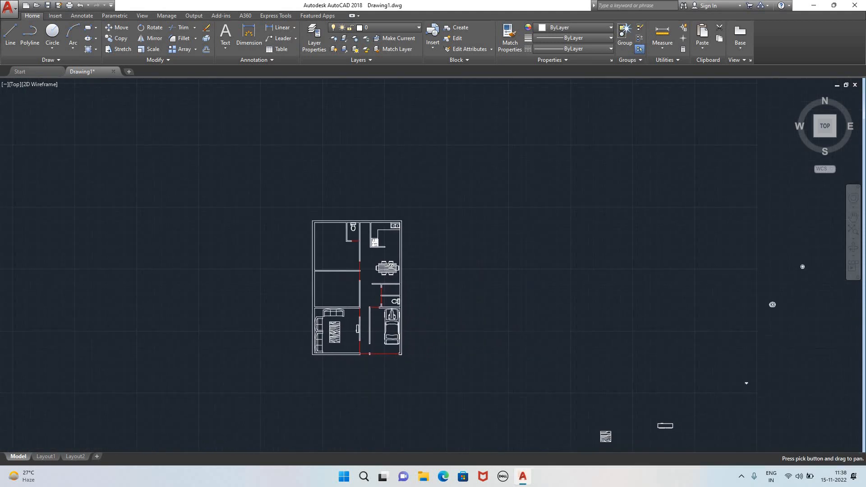
middle_drag(416, 375, 324, 407)
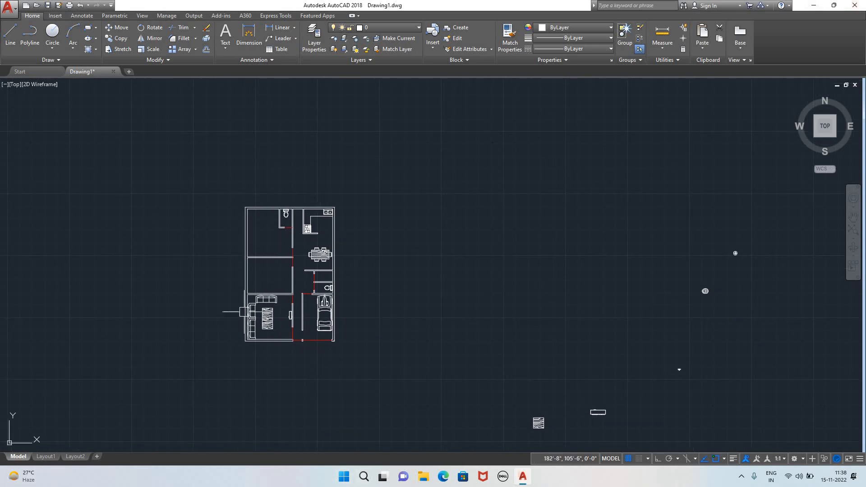
scroll(318, 306, up, 3)
scroll(318, 306, down, 3)
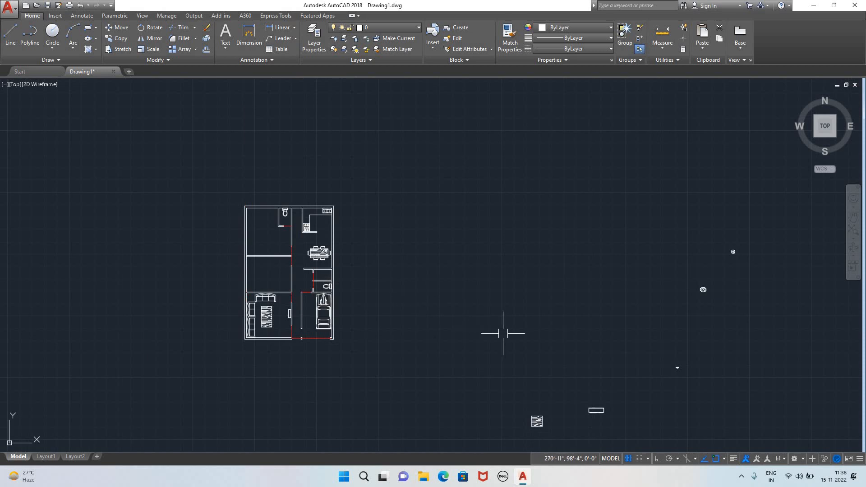
scroll(579, 336, up, 2)
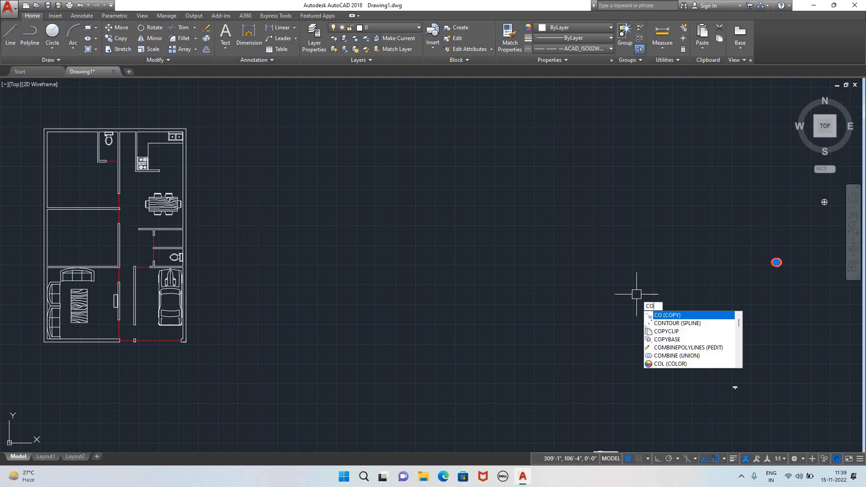
key(Return)
click(777, 262)
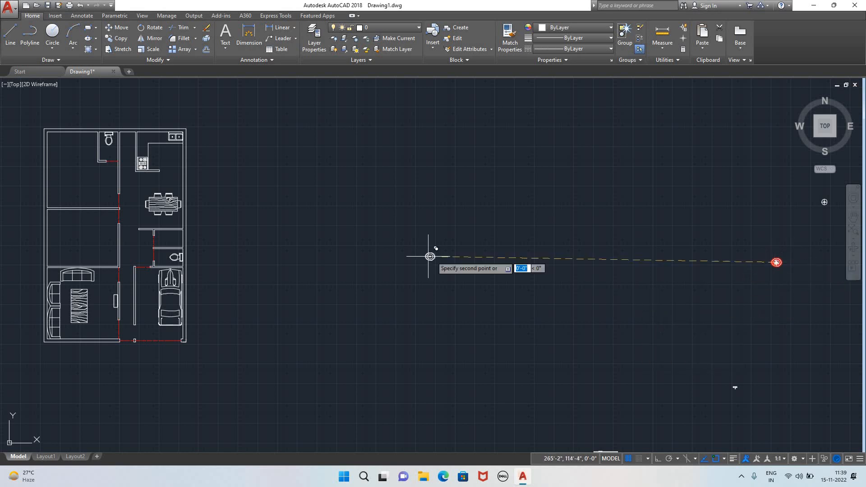
scroll(145, 227, up, 2)
scroll(146, 228, up, 4)
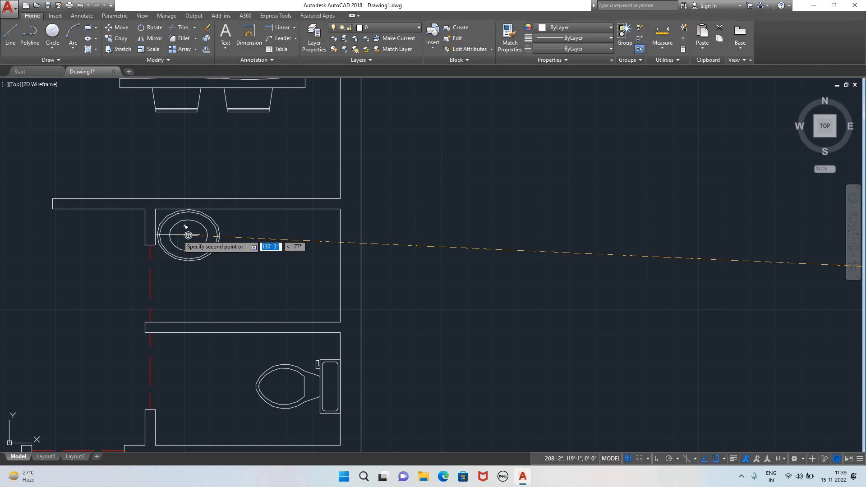
- Place a second copy of the washbasin outside the plan, east of the kitchen, and end the copying
scroll(188, 235, down, 10)
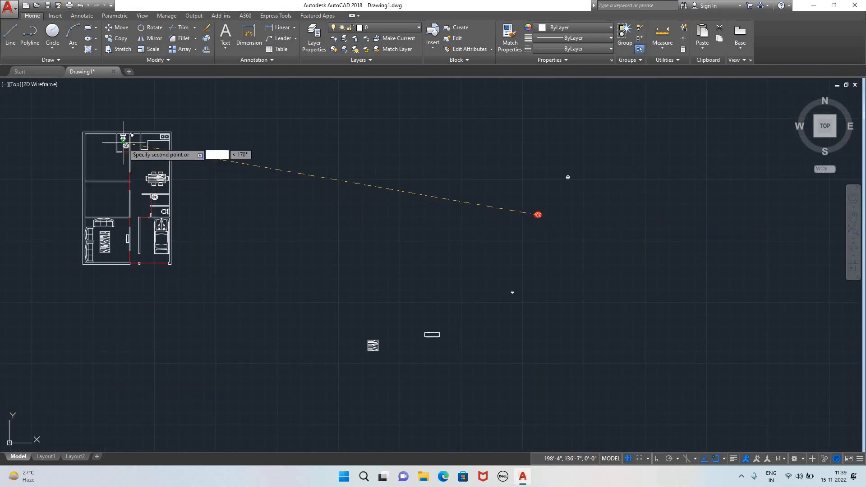
scroll(124, 143, up, 5)
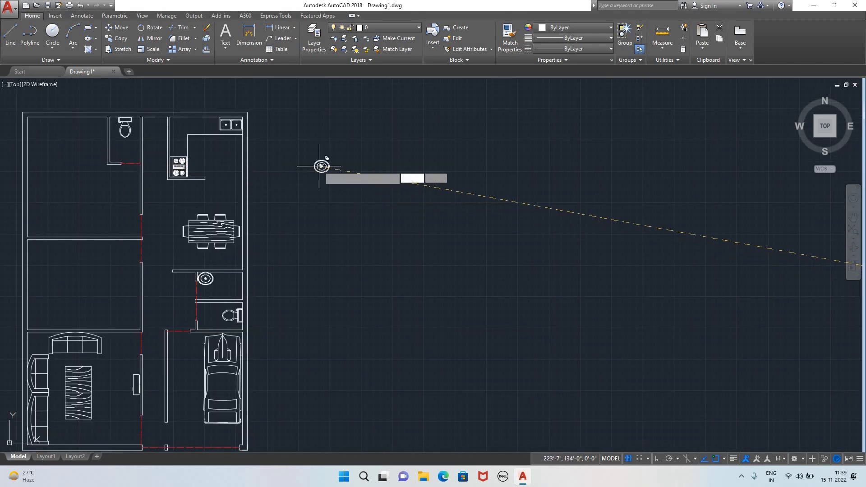
click(321, 166)
key(Escape)
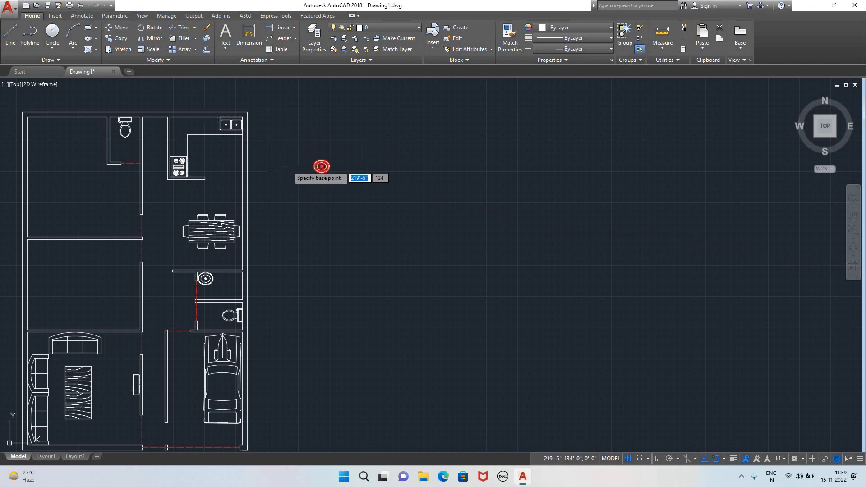
- Rotate the washbasin copy outside the plan 90 degrees about its centre so its long axis runs north-south
click(321, 166)
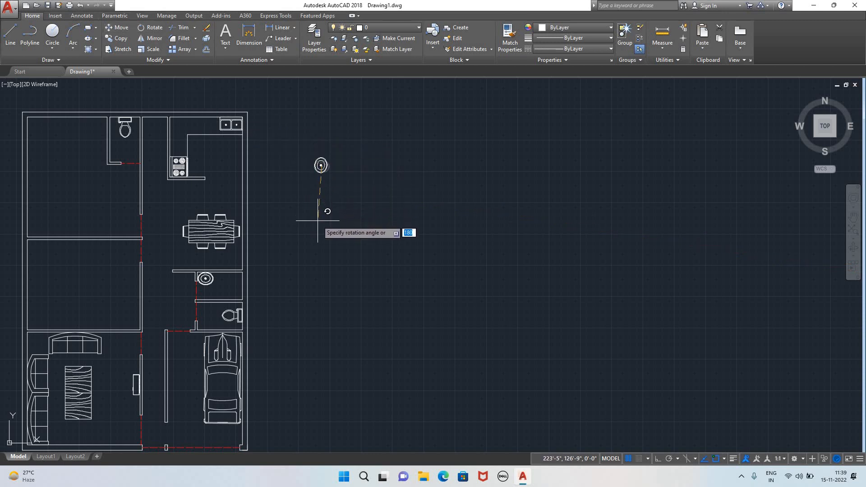
key(F8)
click(327, 247)
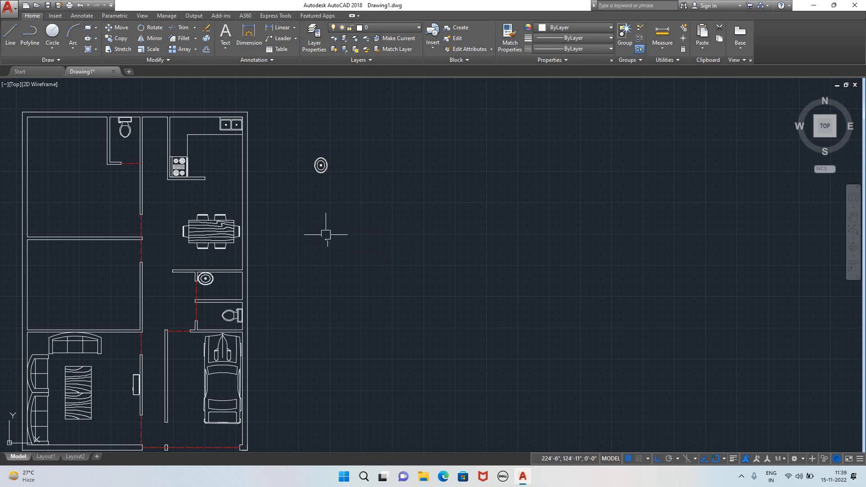
- Move the rotated washbasin copy closer to the plan, just outside the east exterior wall beside the kitchen
key(Return)
click(320, 165)
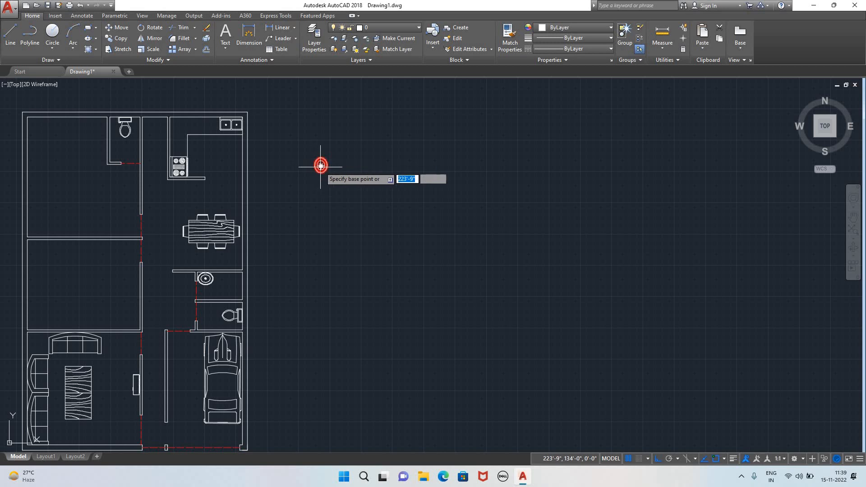
scroll(166, 156, up, 5)
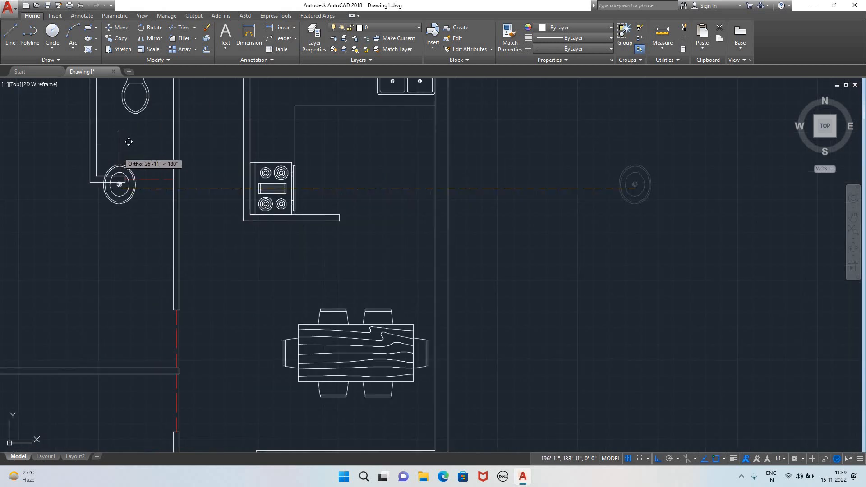
key(F8)
scroll(116, 158, up, 2)
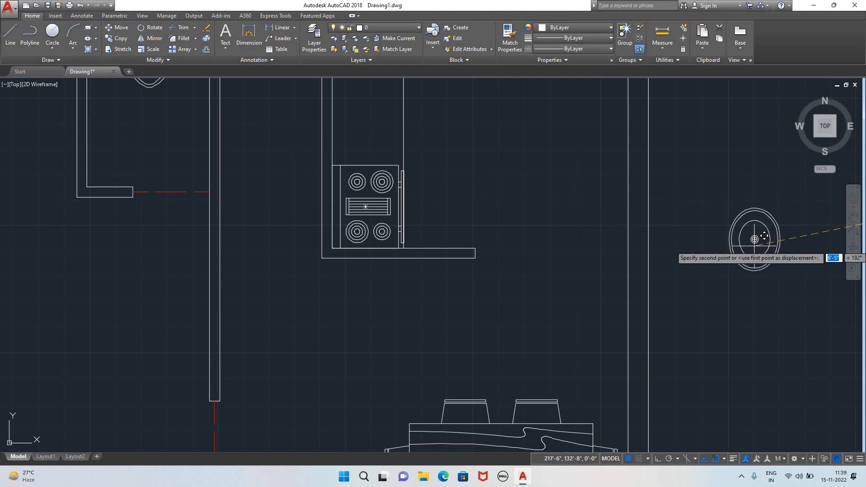
click(761, 239)
scroll(711, 347, down, 6)
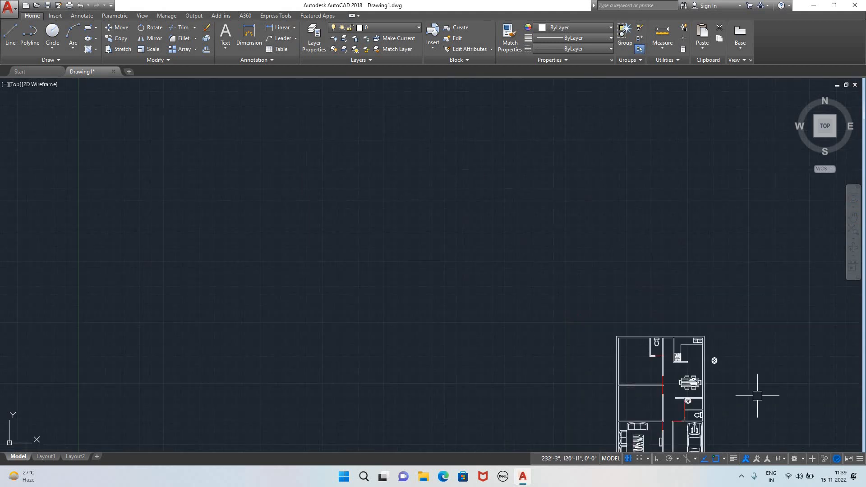
- Move the oval washbasin from the small room north of the southeast toilet to the empty space outside the east wall
middle_drag(757, 396, 417, 195)
scroll(375, 201, up, 8)
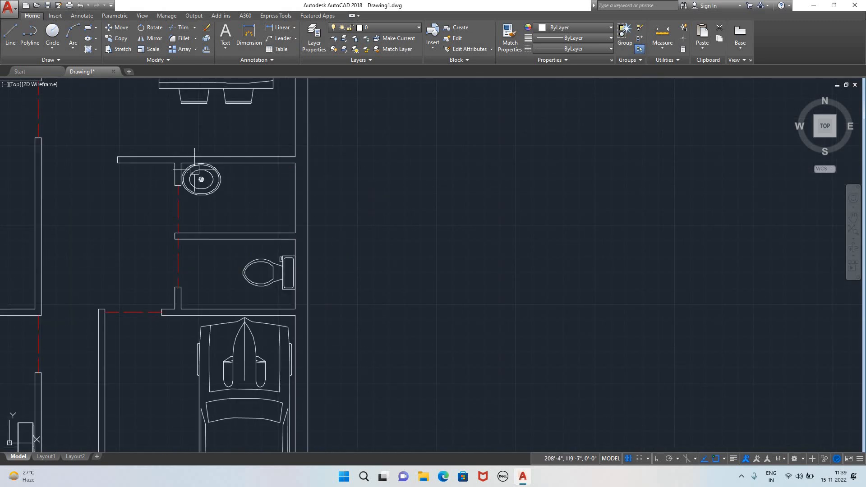
click(209, 184)
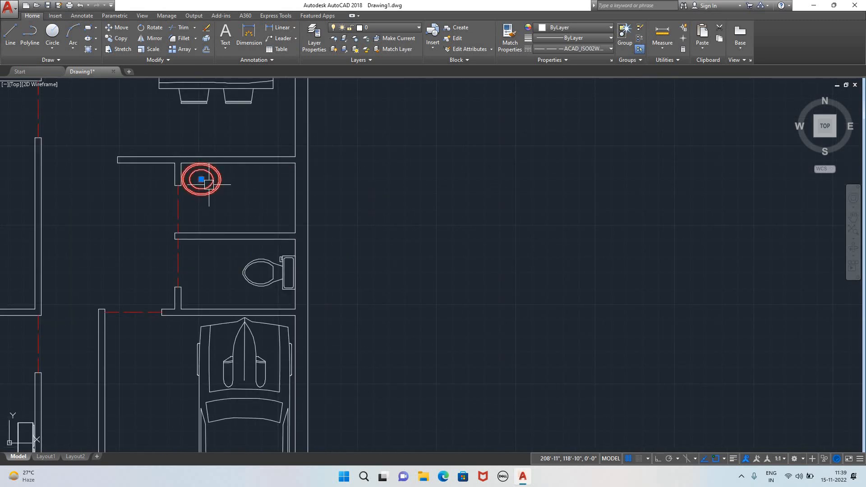
text(M)
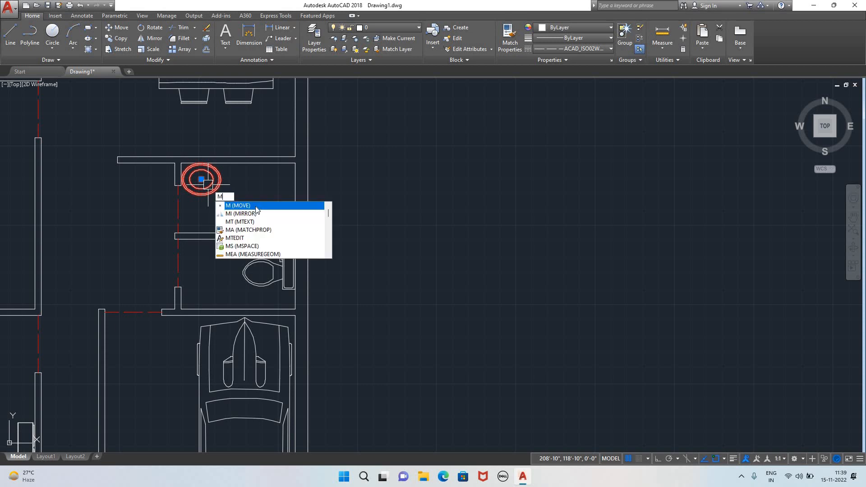
key(Return)
click(202, 180)
click(429, 220)
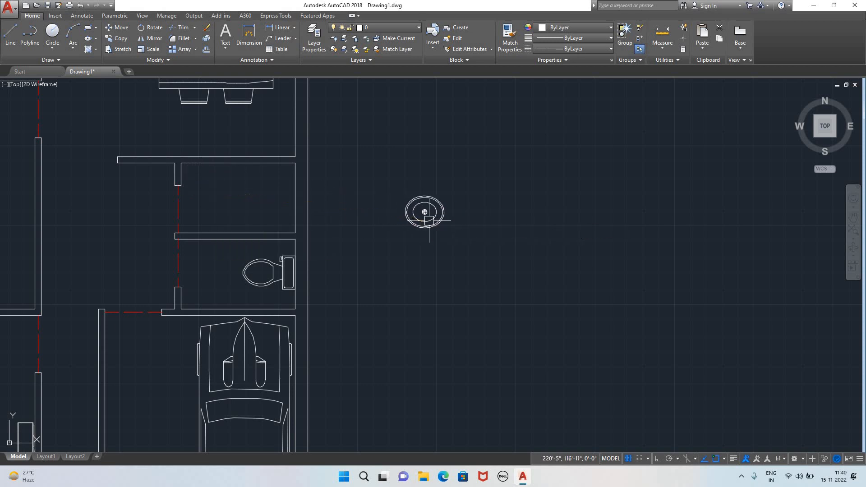
- Measure the length of the short wall stub at the small room's northwest corner
scroll(180, 182, up, 6)
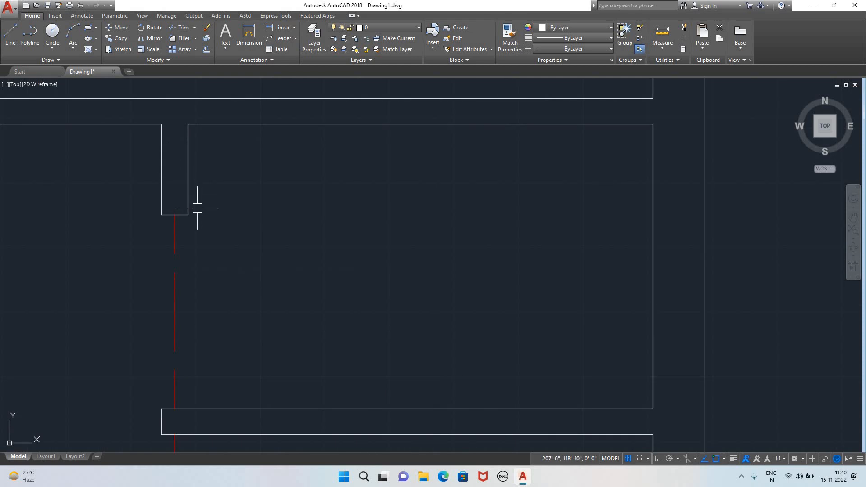
text(d)
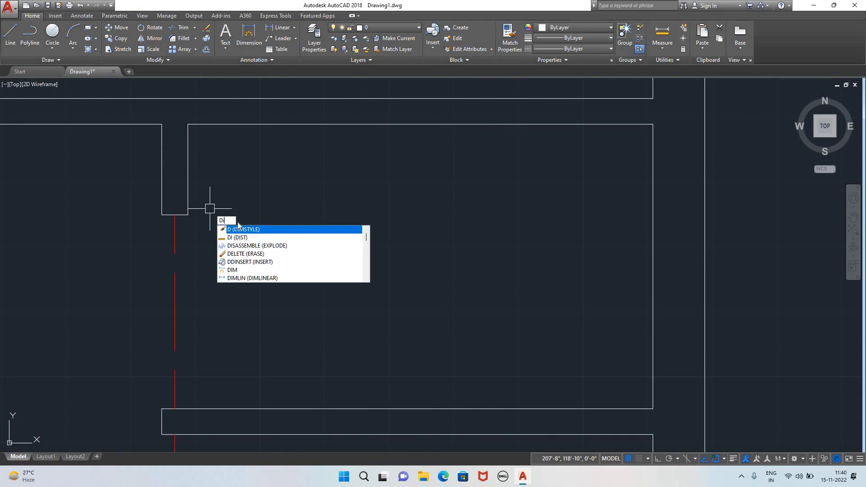
text(i)
key(Return)
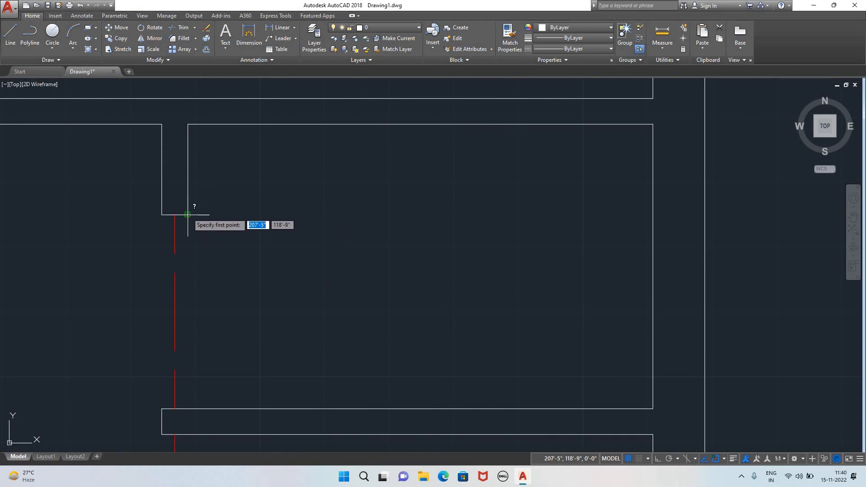
click(188, 215)
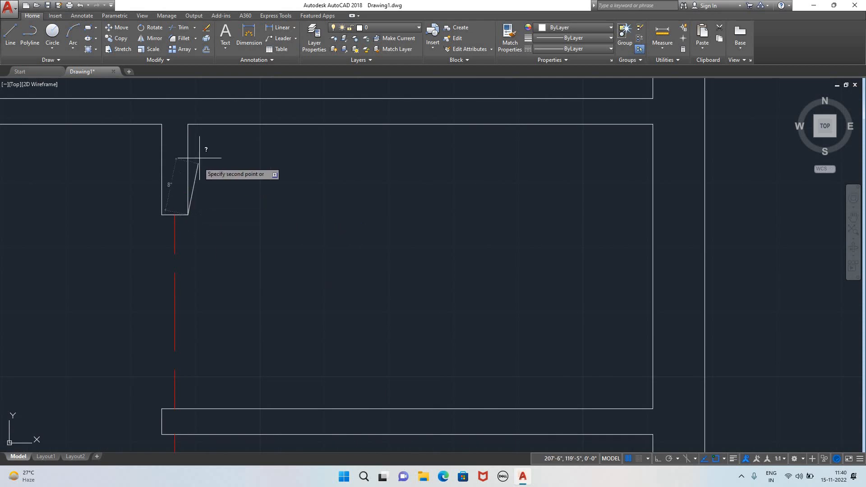
click(187, 124)
- Draw a vertical reference line 1' long just east of the washbasin outside the plan
scroll(301, 252, down, 5)
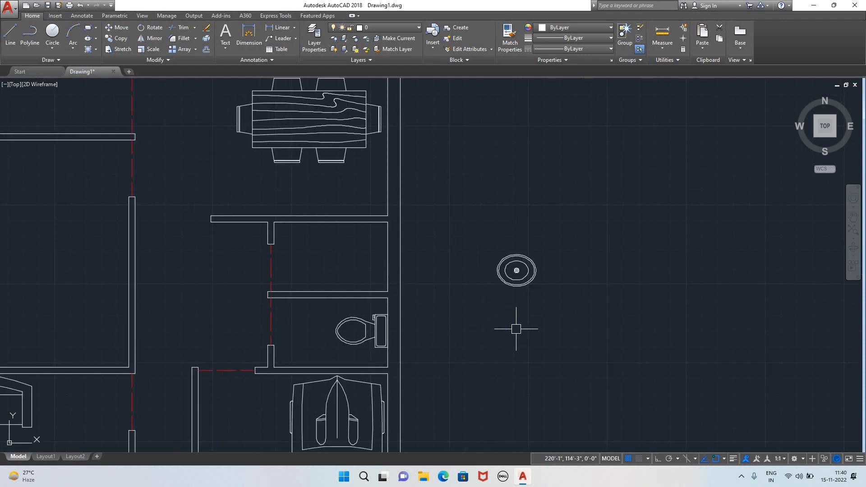
scroll(541, 331, up, 8)
middle_drag(540, 242, 497, 314)
click(10, 34)
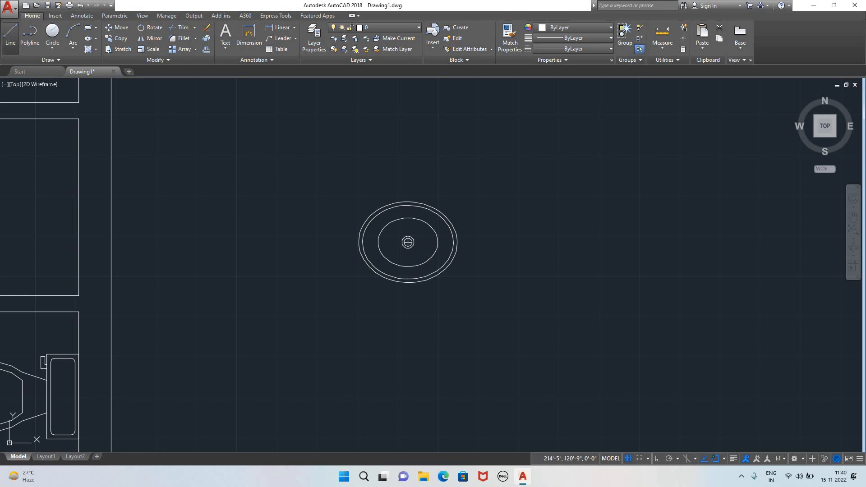
click(518, 218)
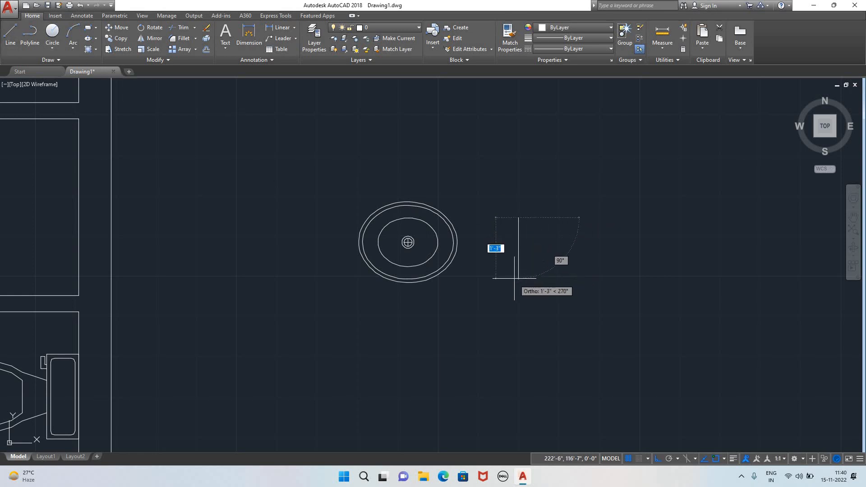
text(1)
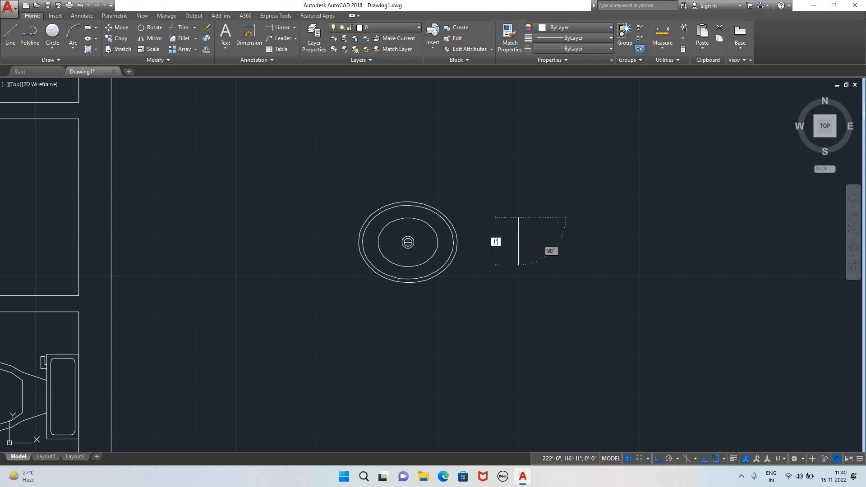
key(Return)
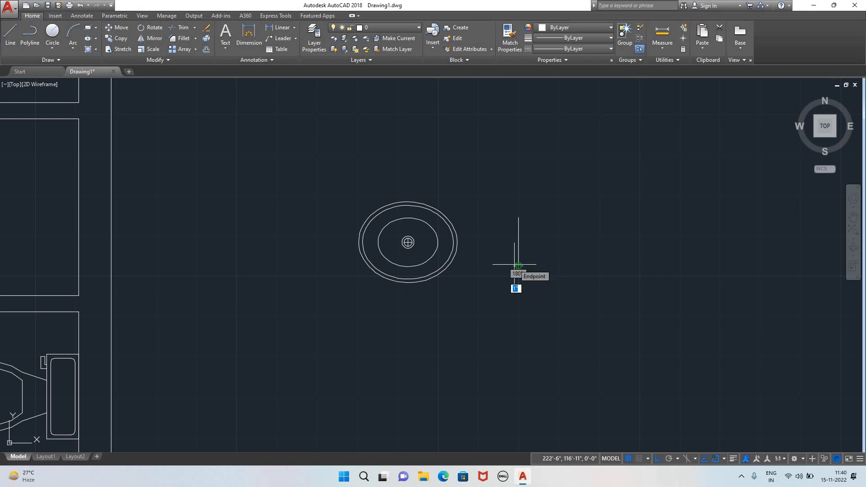
- Align the washbasin's south and north edge points to the reference line's ends with scaling enabled, and erase the line
click(408, 282)
text(AL)
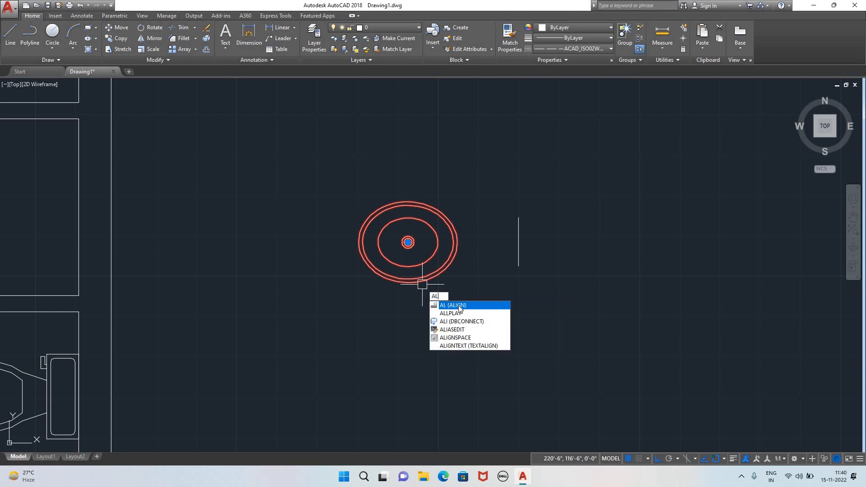
key(Return)
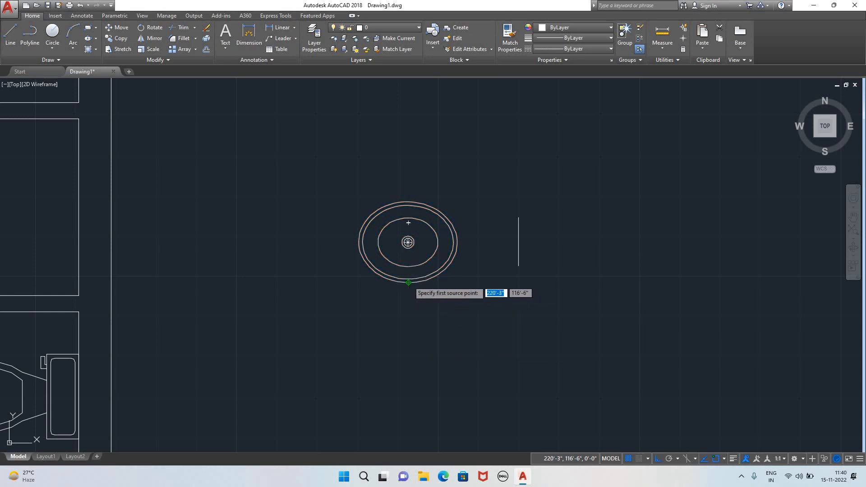
click(418, 282)
click(518, 267)
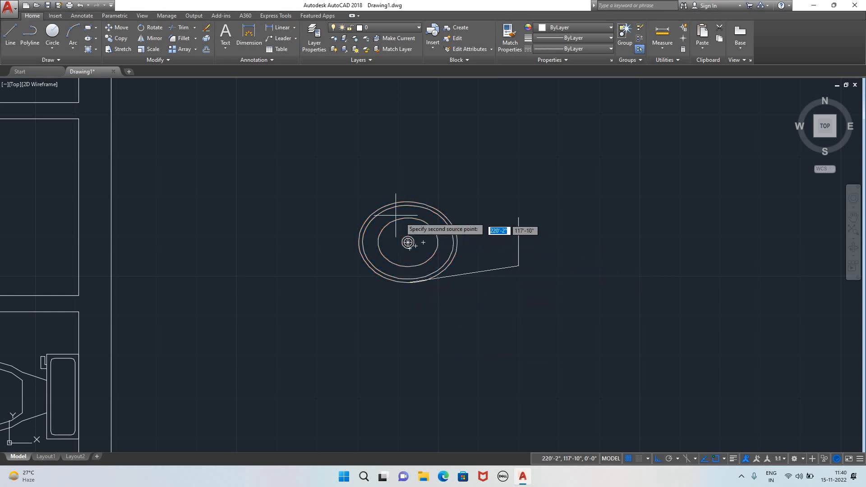
click(407, 201)
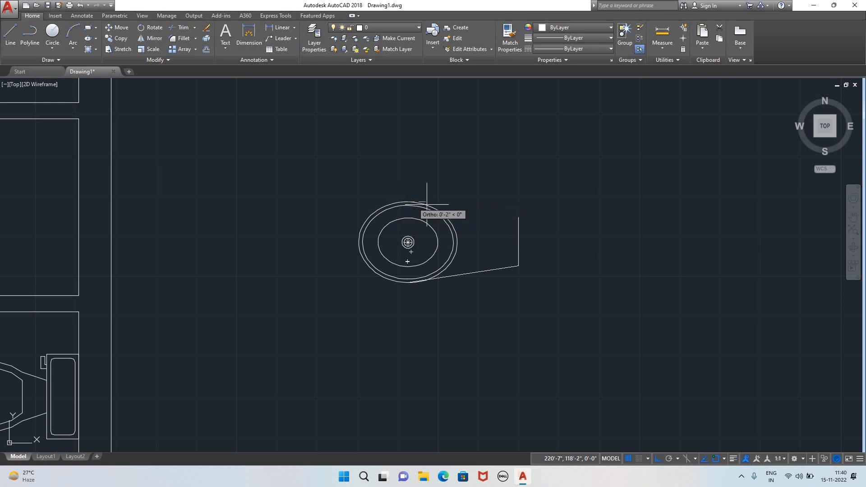
click(519, 217)
key(Return)
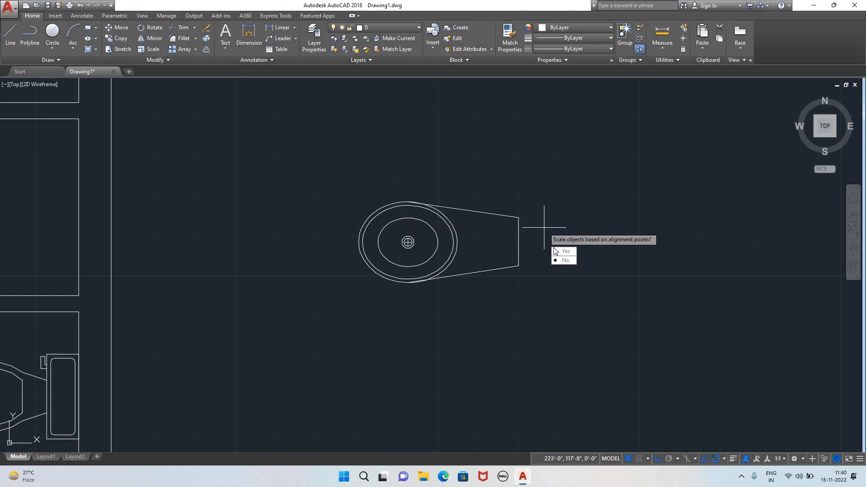
key(Return)
click(527, 290)
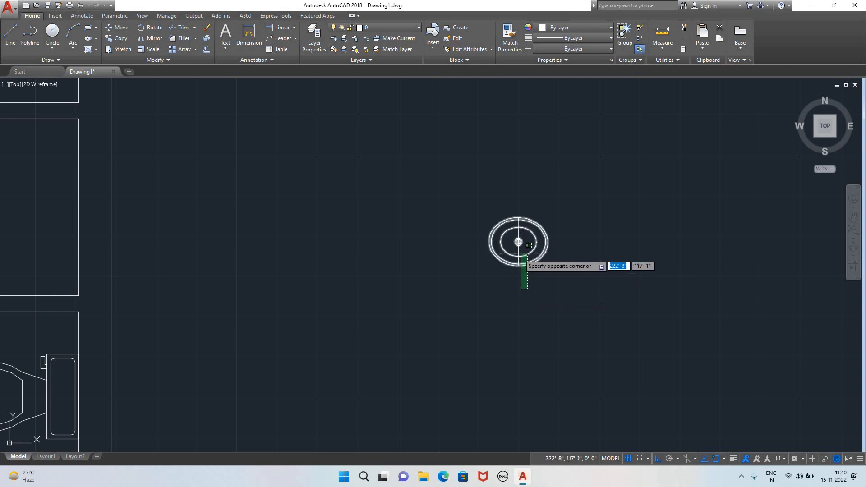
click(530, 329)
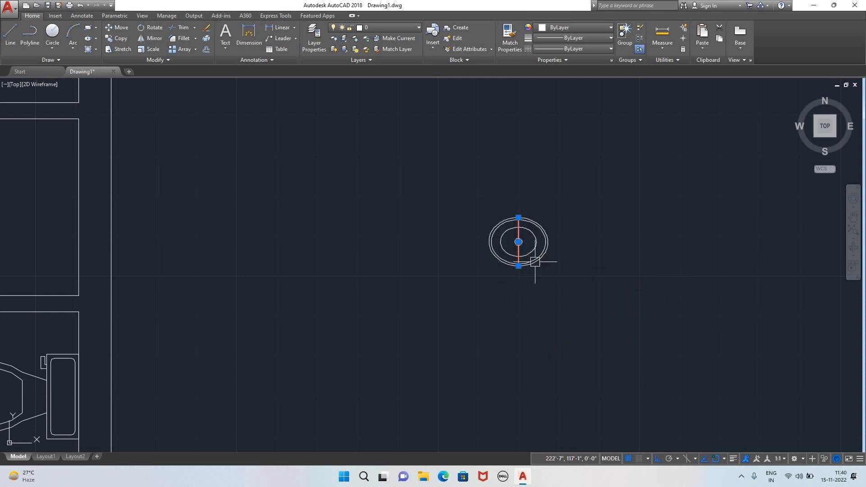
- Move the scaled washbasin from its centre into the northwest corner of the small room, with ortho off
click(514, 266)
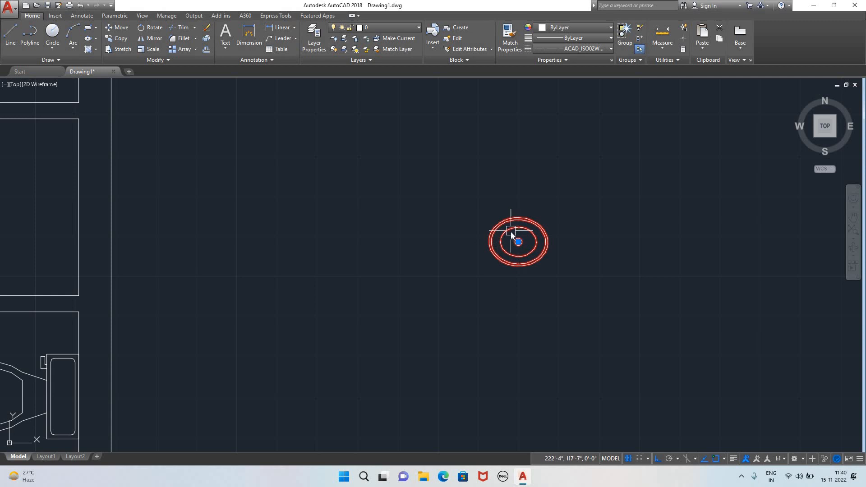
text(M)
key(Return)
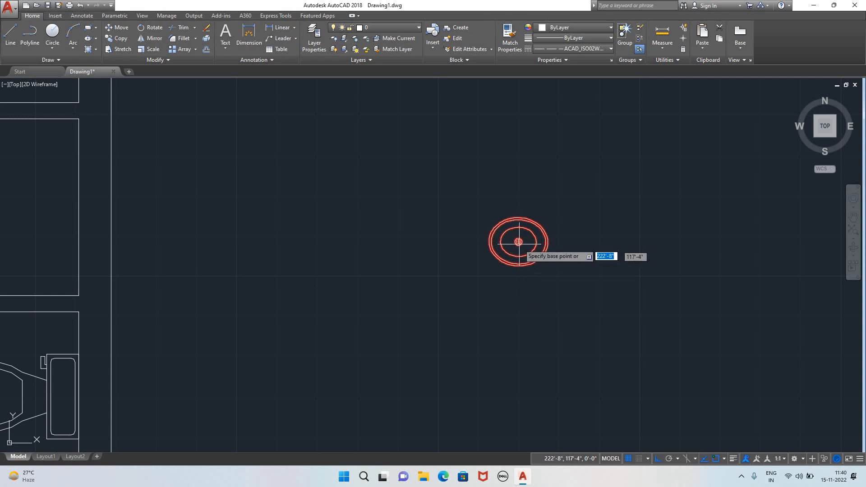
click(517, 242)
scroll(149, 264, down, 3)
scroll(149, 264, down, 3)
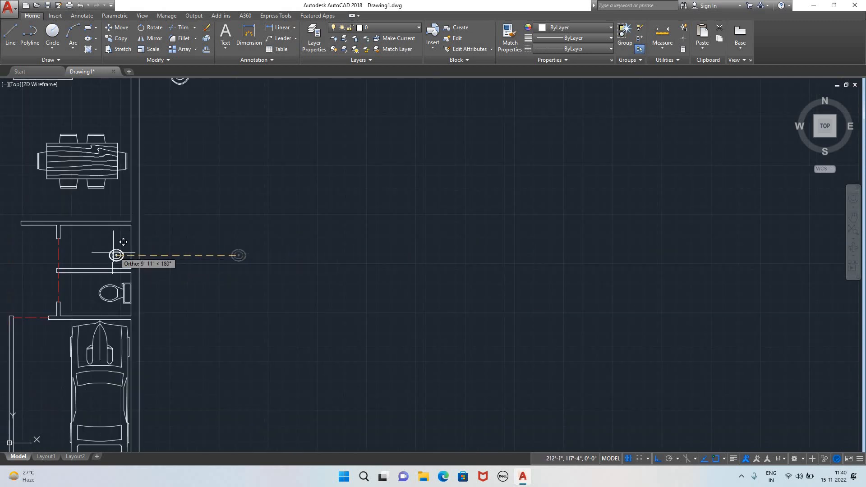
scroll(100, 248, up, 6)
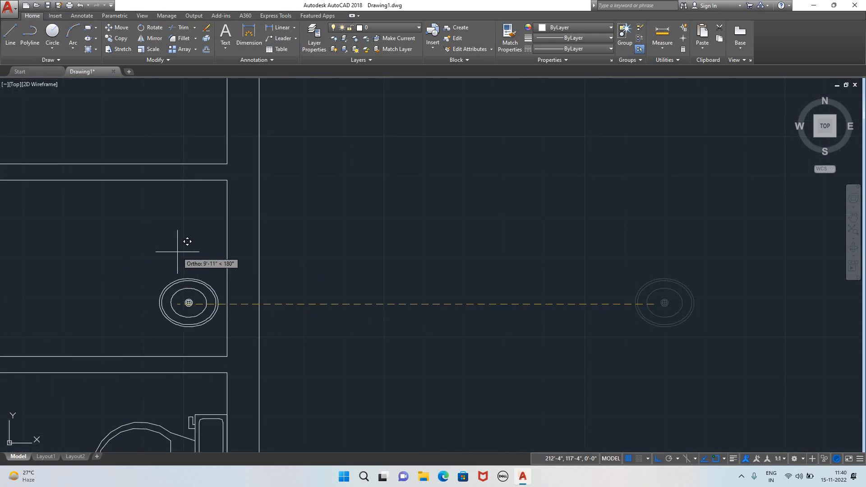
key(F8)
scroll(99, 230, down, 3)
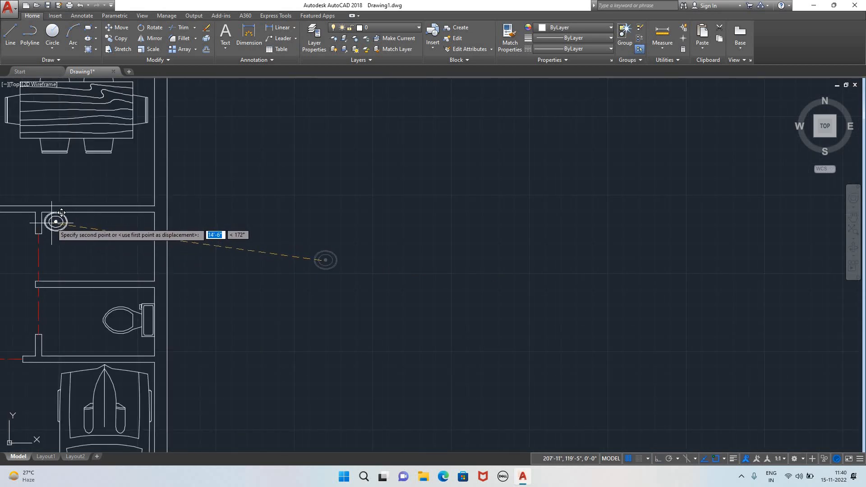
scroll(65, 225, up, 6)
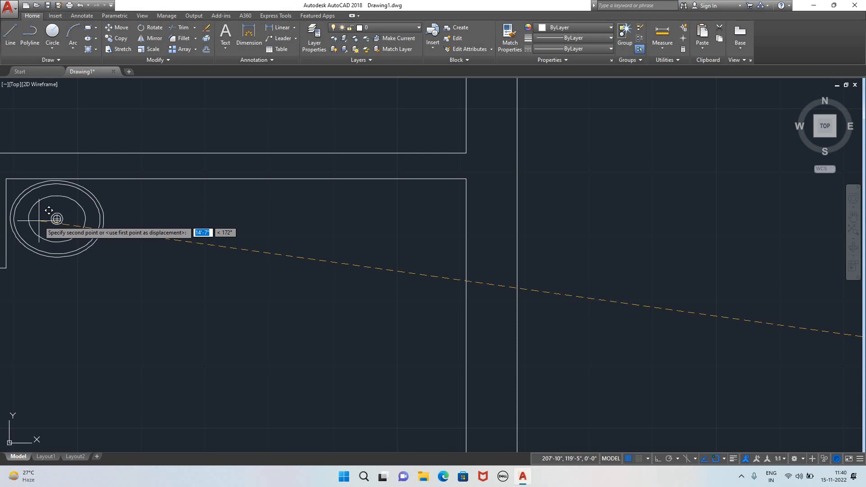
scroll(49, 210, up, 2)
scroll(40, 220, up, 2)
middle_drag(41, 220, 130, 235)
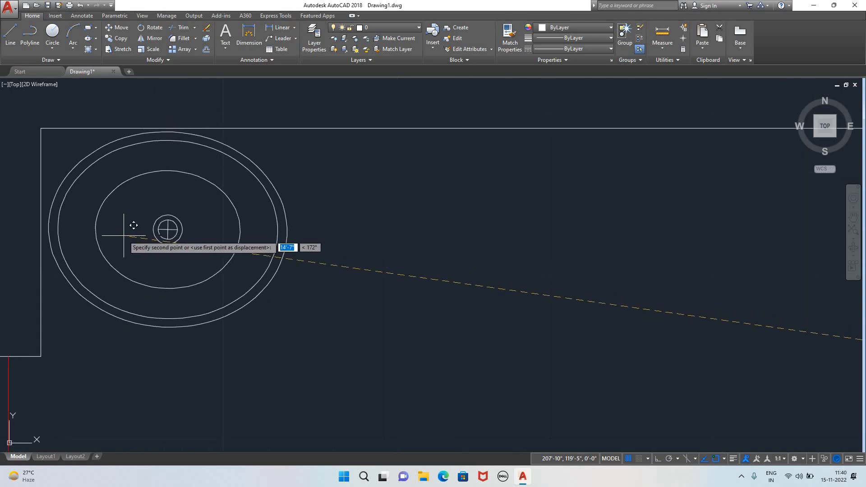
click(120, 233)
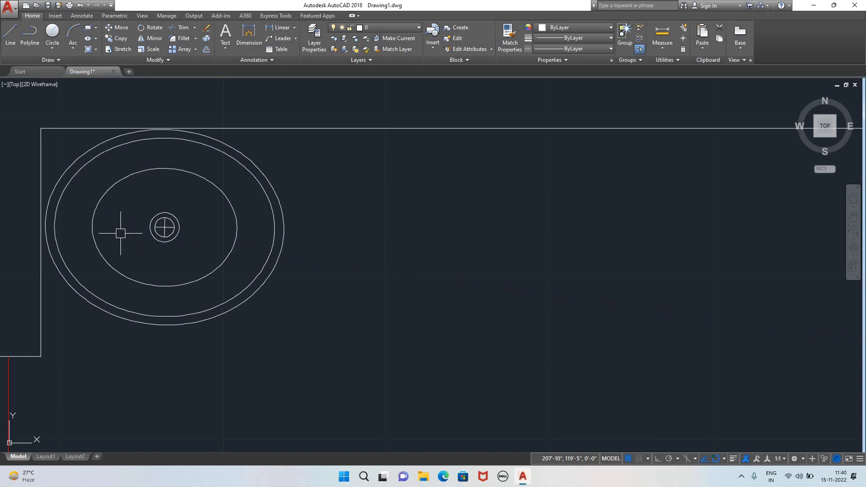
- Copy the scaled washbasin from its centre to the empty space outside the plan, east of the kitchen sink
scroll(219, 270, down, 6)
click(218, 275)
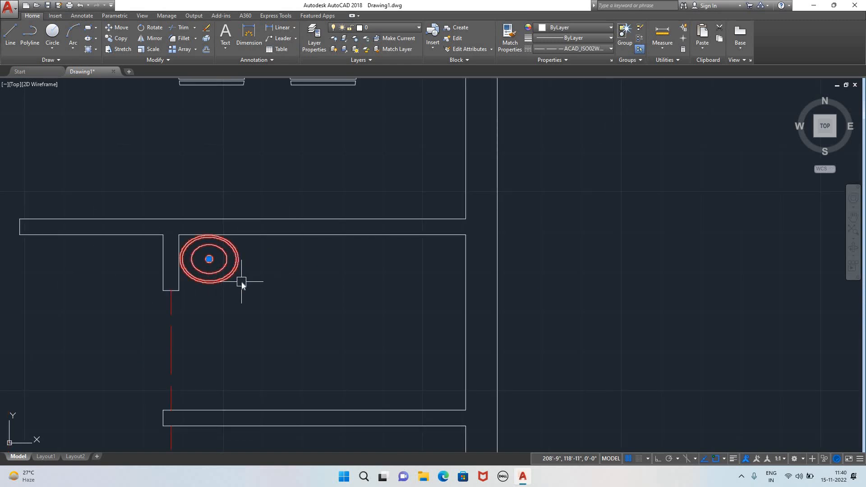
text(co)
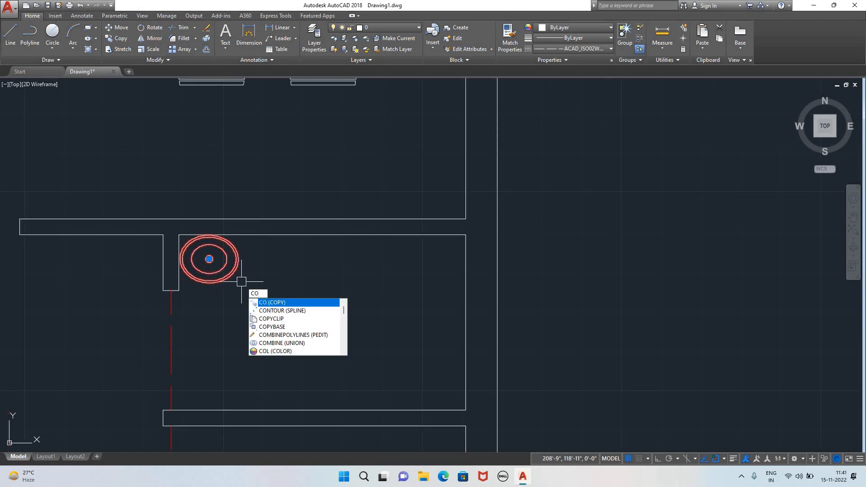
key(Return)
click(209, 259)
scroll(296, 178, down, 6)
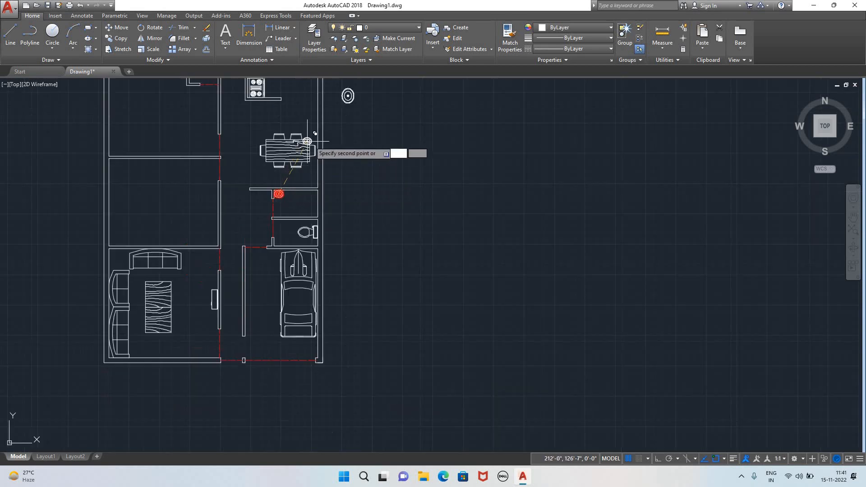
middle_drag(300, 121, 299, 275)
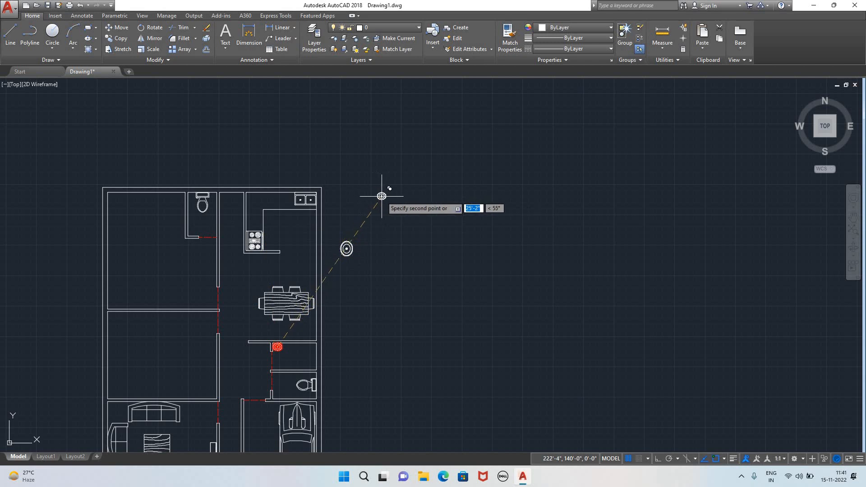
click(381, 195)
key(Return)
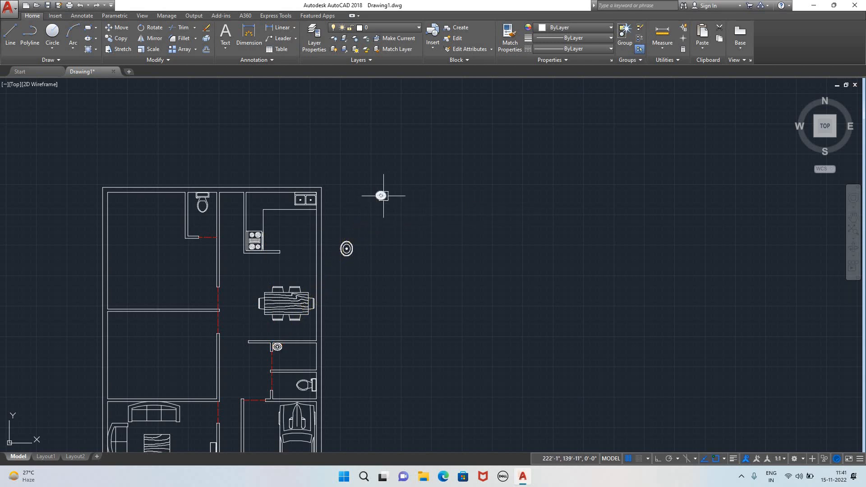
- Rotate the new washbasin copy outside the plan so its long axis runs north-south
click(150, 27)
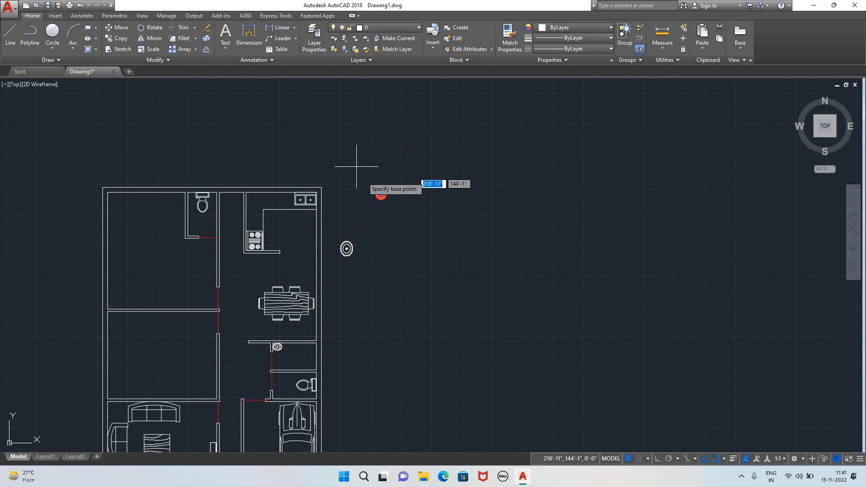
click(377, 199)
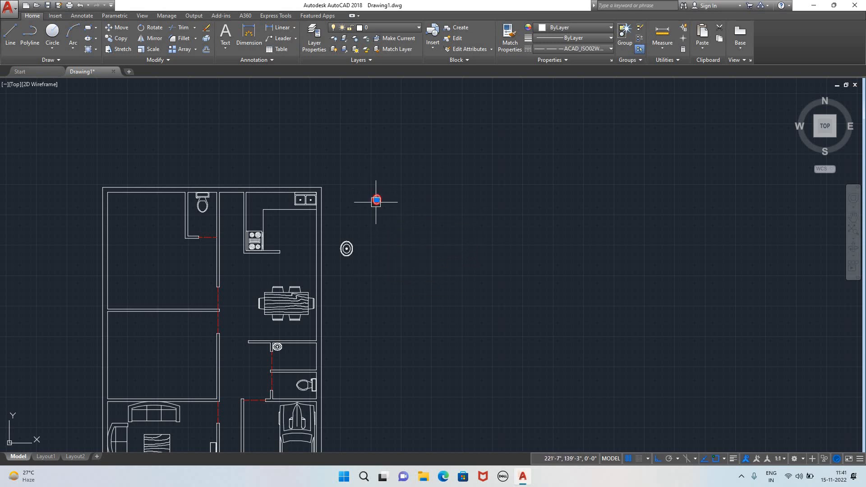
- Move the rotated washbasin into the southwest corner of the northern toilet, against the west wall and just above the south wall
text(m)
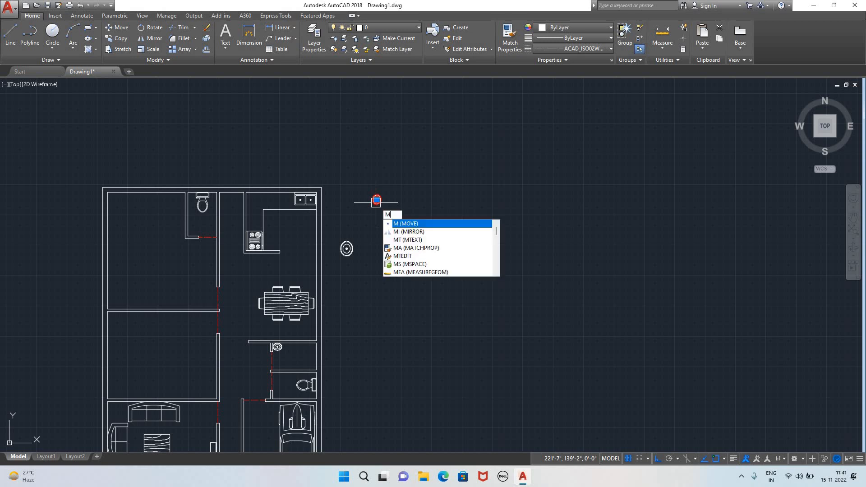
key(Return)
click(377, 198)
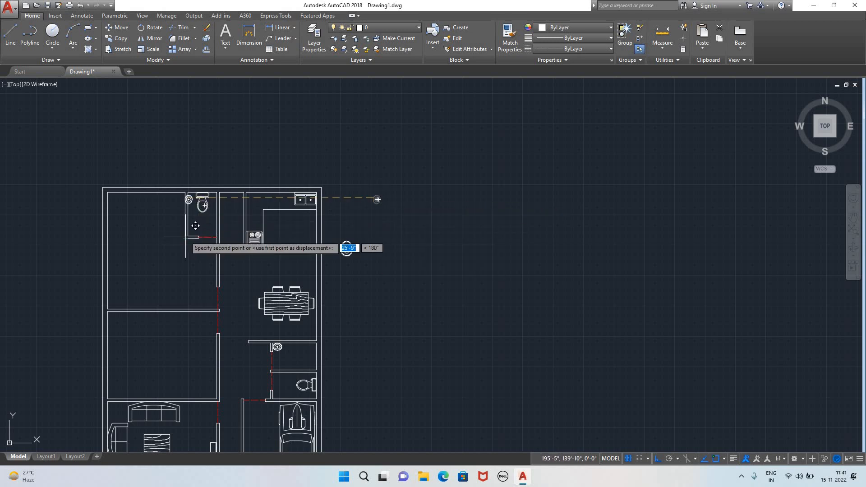
scroll(203, 235, up, 5)
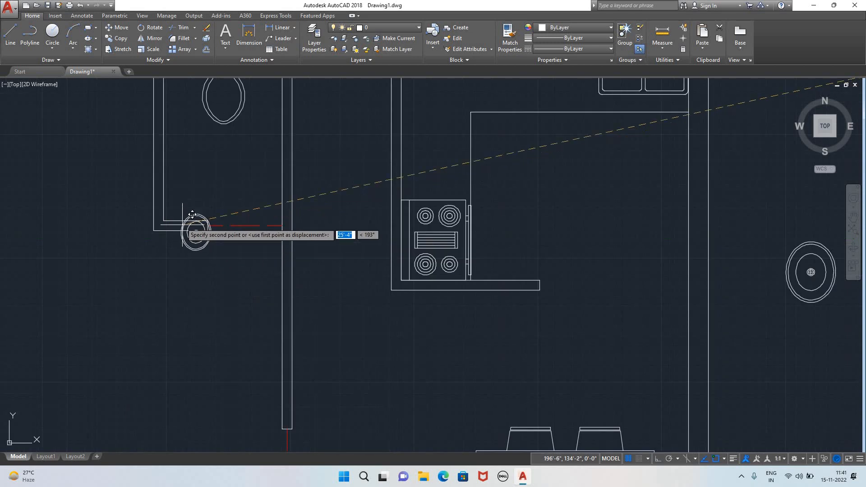
scroll(176, 185, up, 2)
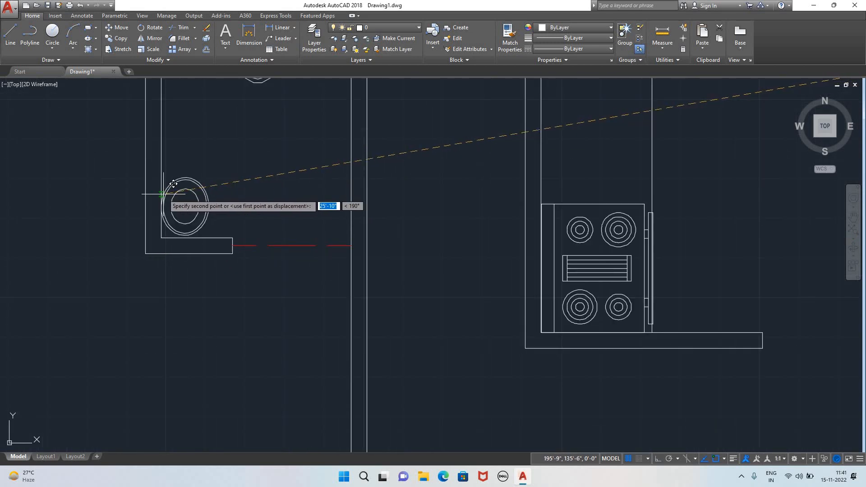
scroll(174, 183, up, 2)
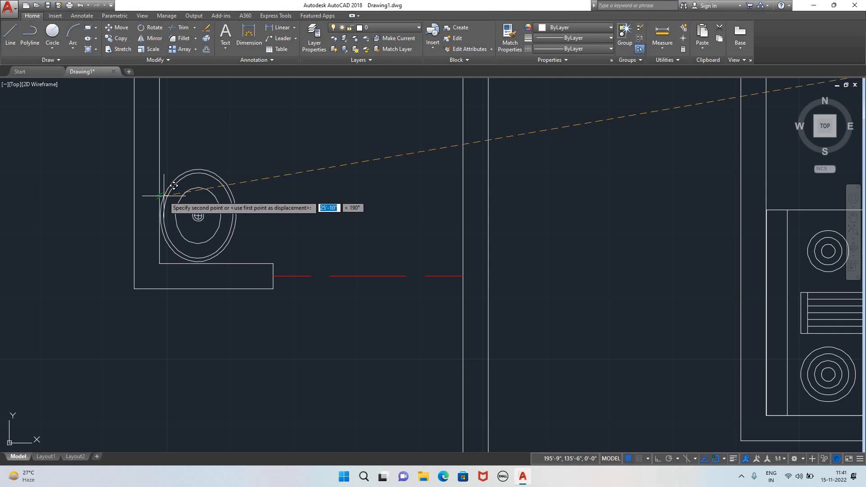
click(164, 195)
scroll(376, 235, down, 6)
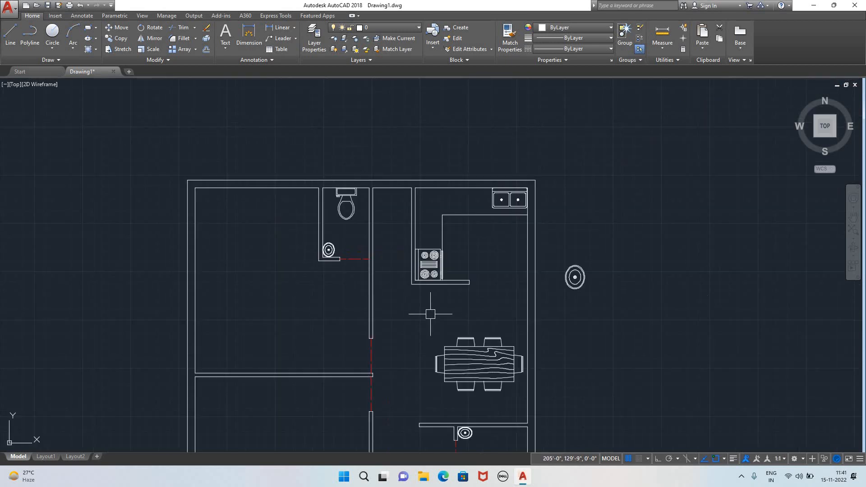
- Insert the Bed - Queen block from Home - Space Planner.dwg into the empty space west of the floor plan and close DesignCenter
scroll(478, 298, down, 2)
middle_drag(477, 297, 410, 181)
scroll(469, 224, up, 4)
scroll(419, 243, down, 4)
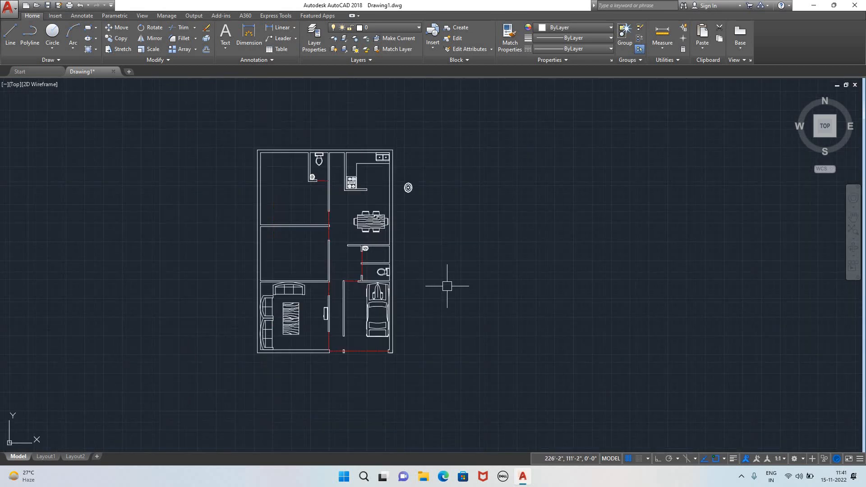
scroll(318, 270, up, 2)
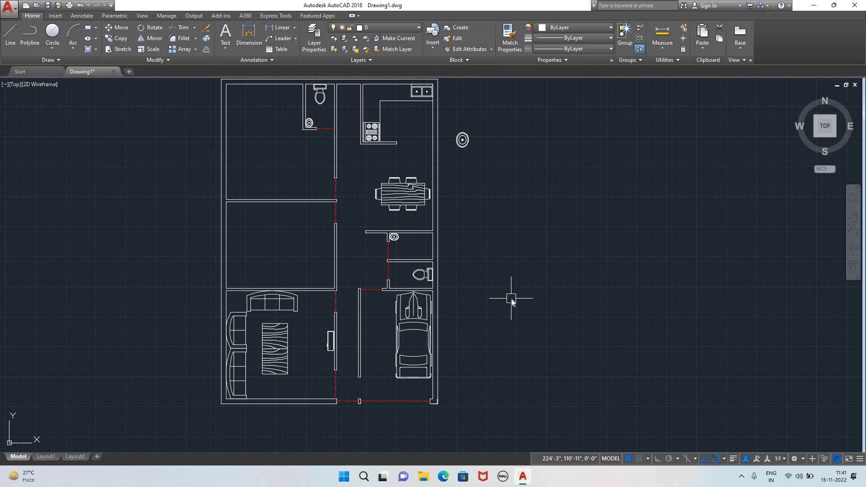
key(ctrl+2)
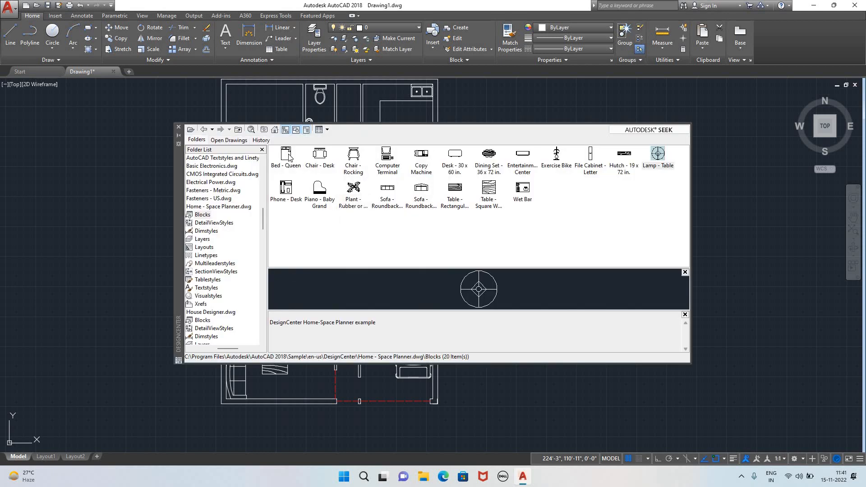
drag(289, 156, 120, 233)
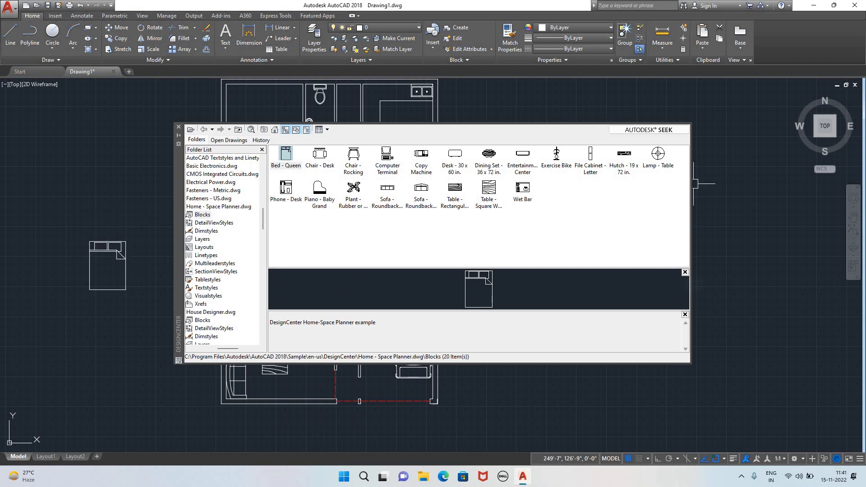
click(178, 127)
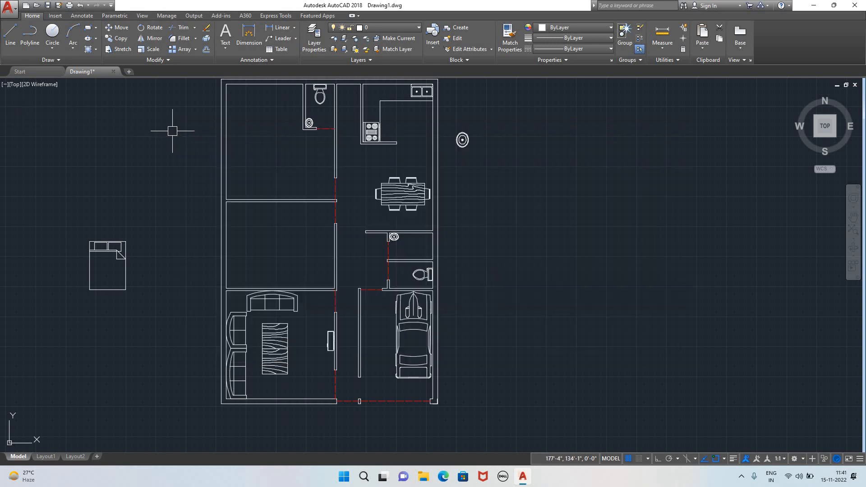
- Measure the queen bed's length along its west side, from the northwest corner to the southwest corner
scroll(109, 257, up, 8)
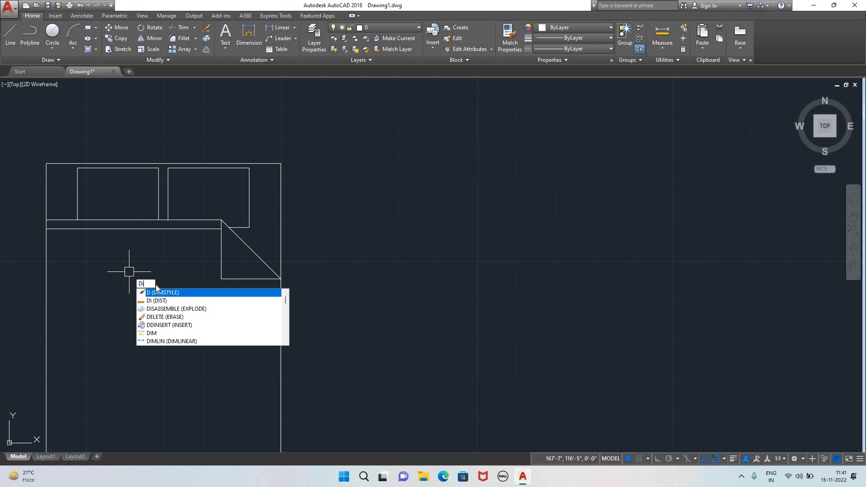
text(i)
key(Return)
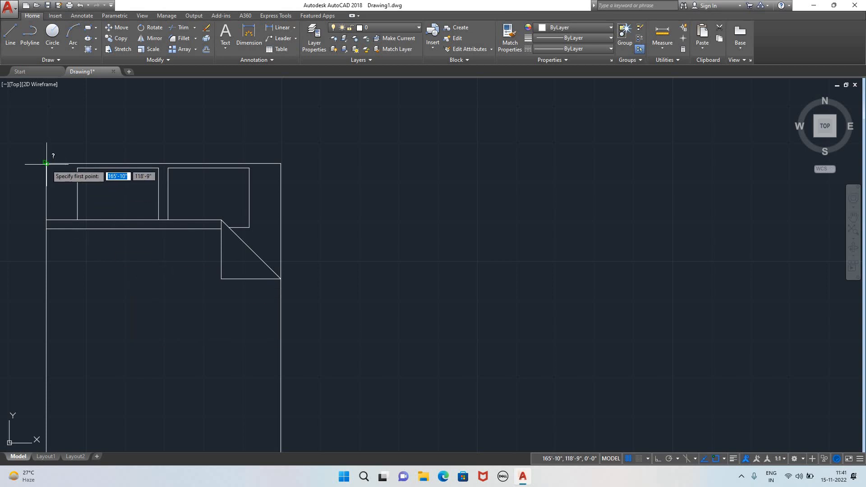
click(46, 163)
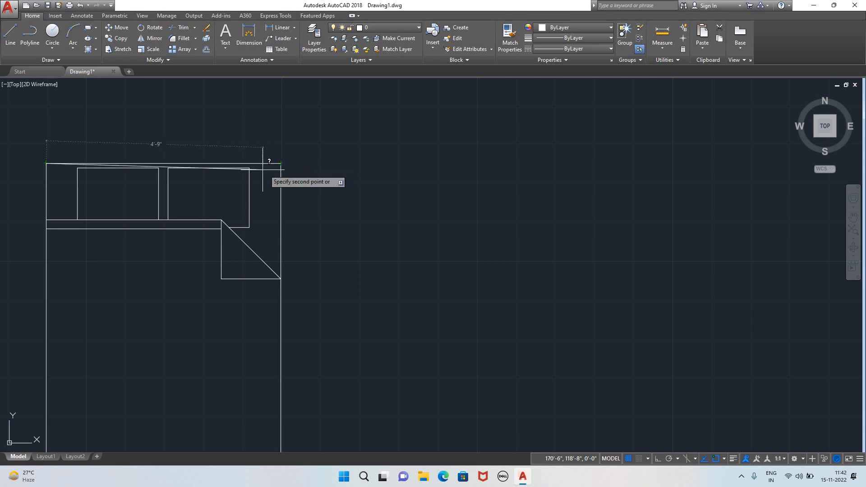
scroll(81, 347, down, 5)
scroll(81, 347, up, 4)
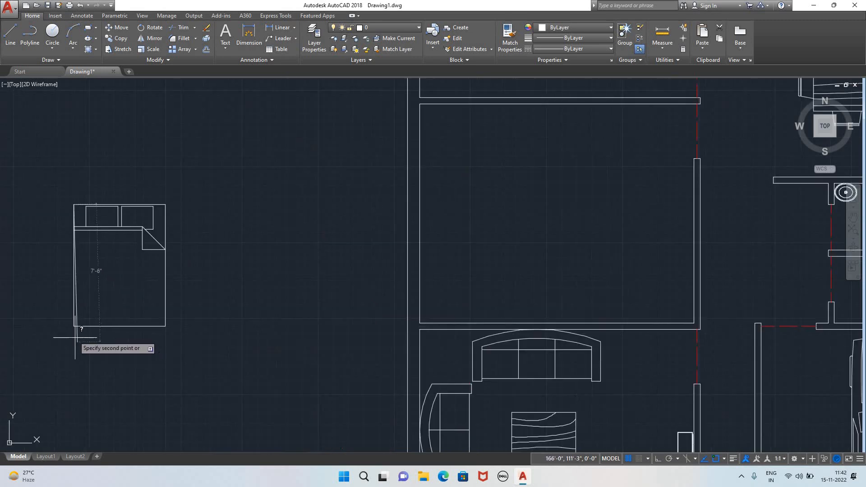
click(73, 326)
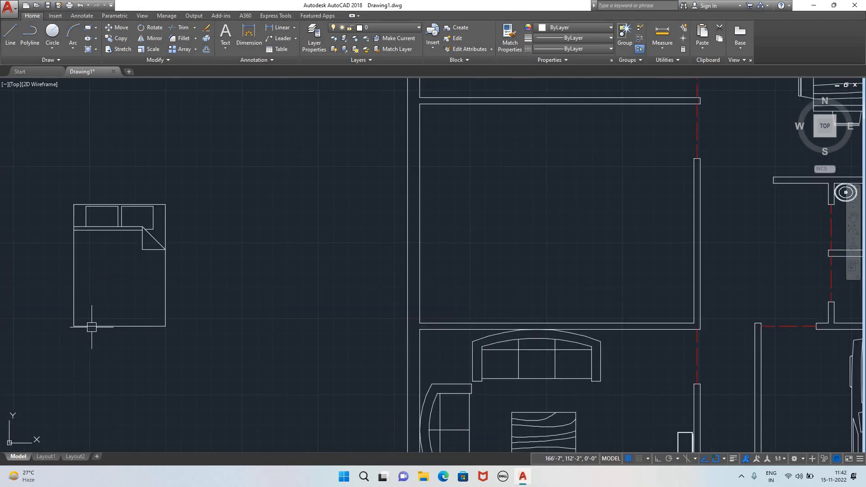
- Copy the faucet block with two round handles that lies far outside the floor plan to the east
scroll(178, 344, down, 5)
scroll(244, 392, up, 4)
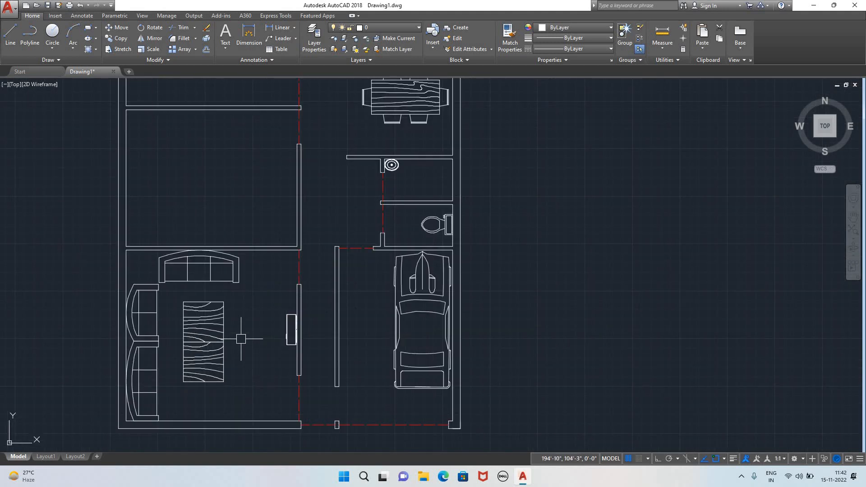
scroll(240, 343, down, 4)
scroll(509, 359, down, 2)
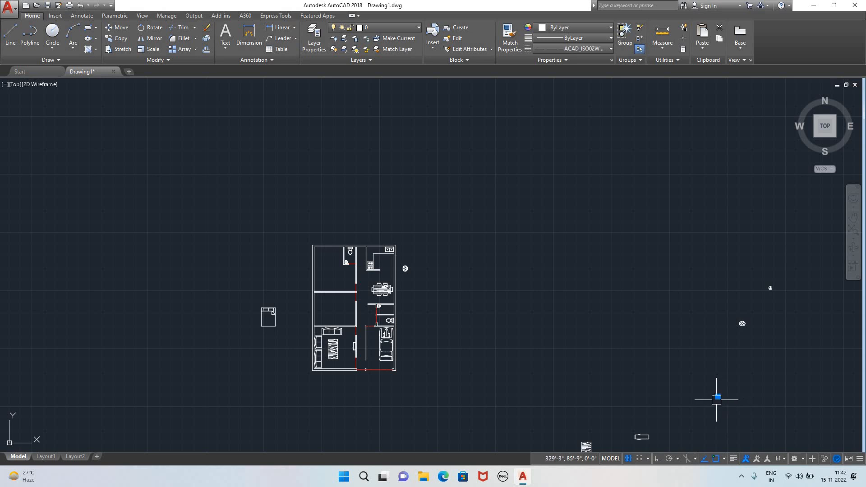
scroll(723, 399, up, 4)
scroll(699, 393, up, 2)
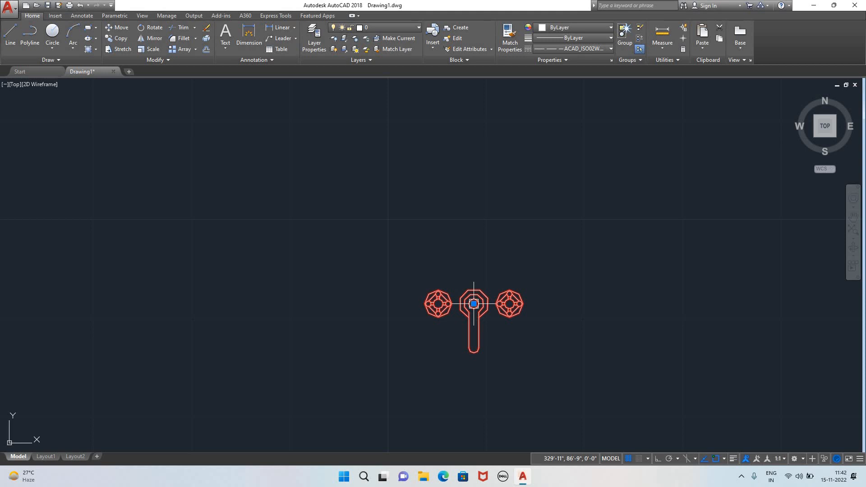
text(o)
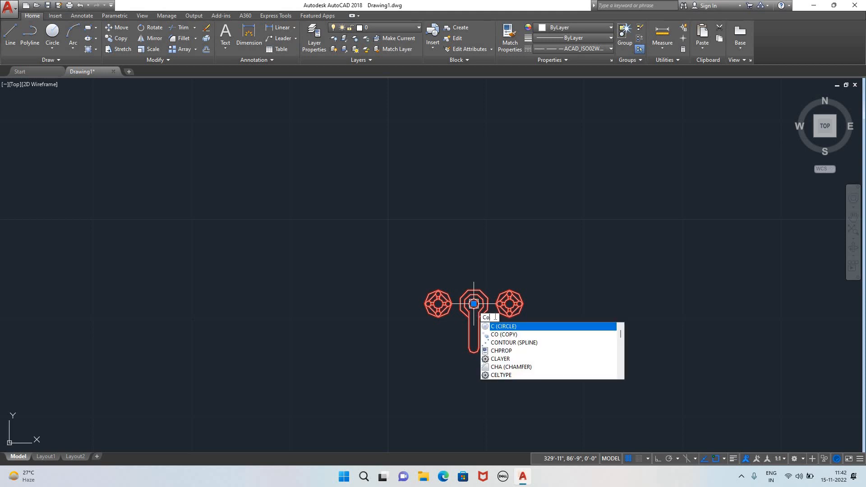
- Copy the tap from its centre onto the wash basin in the lower bathroom, against the upper wall
key(Return)
click(465, 306)
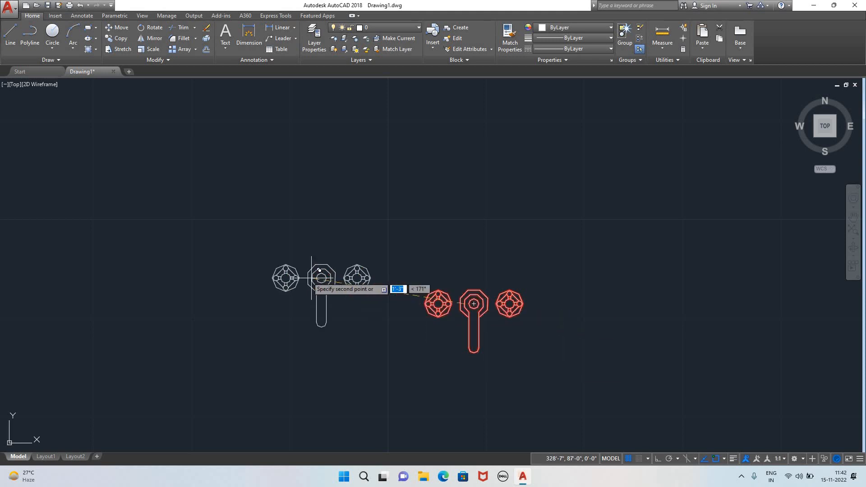
scroll(72, 214, down, 8)
middle_drag(75, 209, 76, 208)
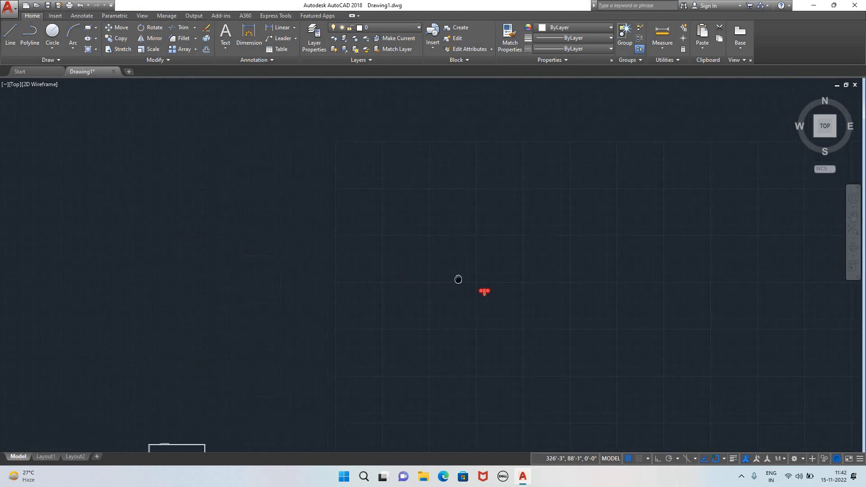
middle_drag(458, 279, 560, 305)
scroll(135, 256, down, 8)
scroll(90, 236, down, 2)
middle_drag(92, 237, 496, 334)
scroll(496, 329, up, 10)
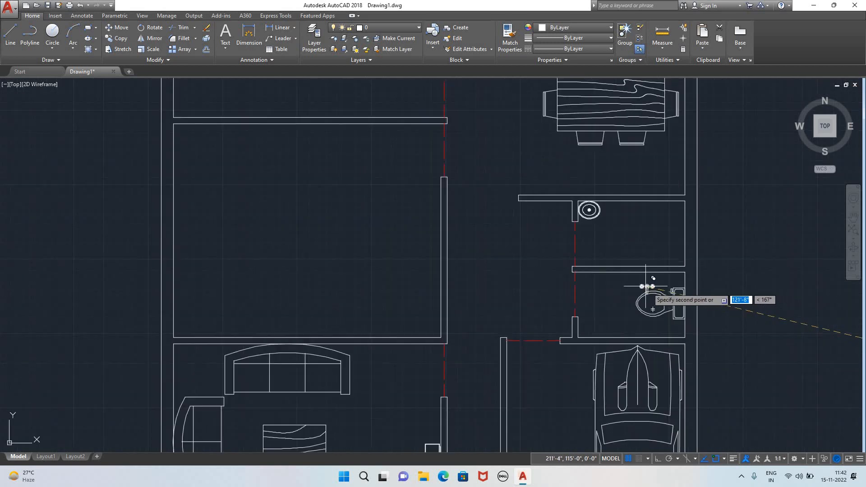
scroll(588, 201, up, 5)
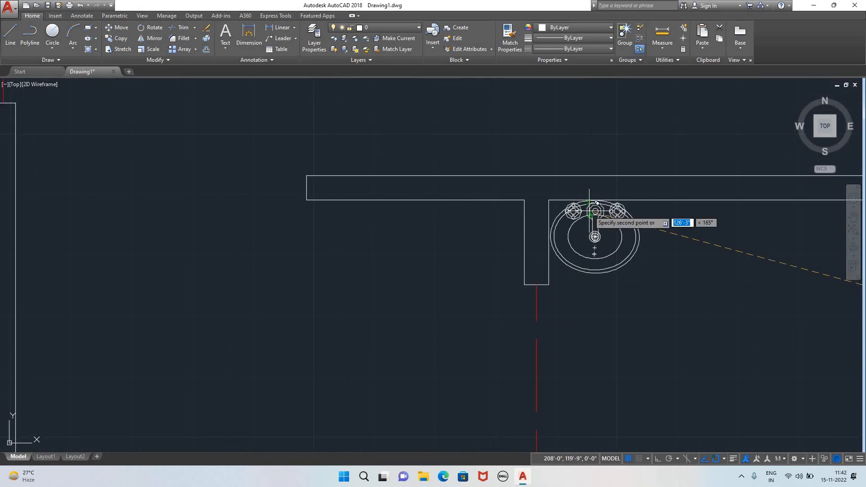
scroll(589, 202, up, 6)
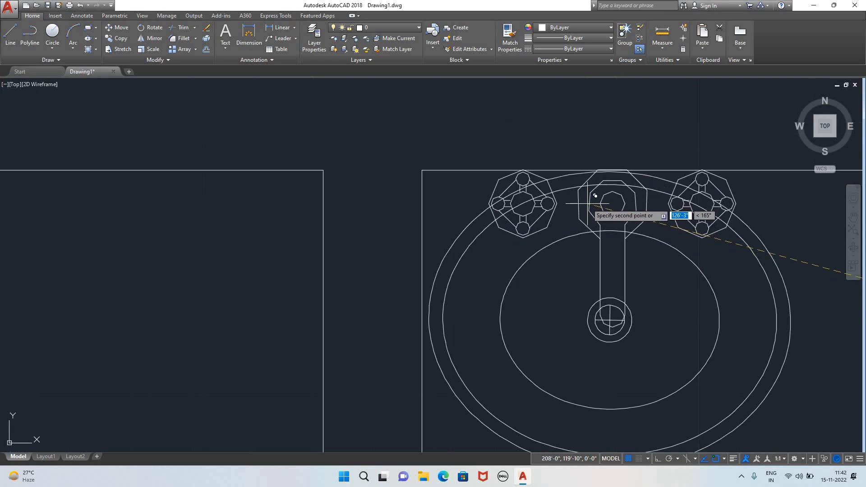
scroll(588, 203, down, 4)
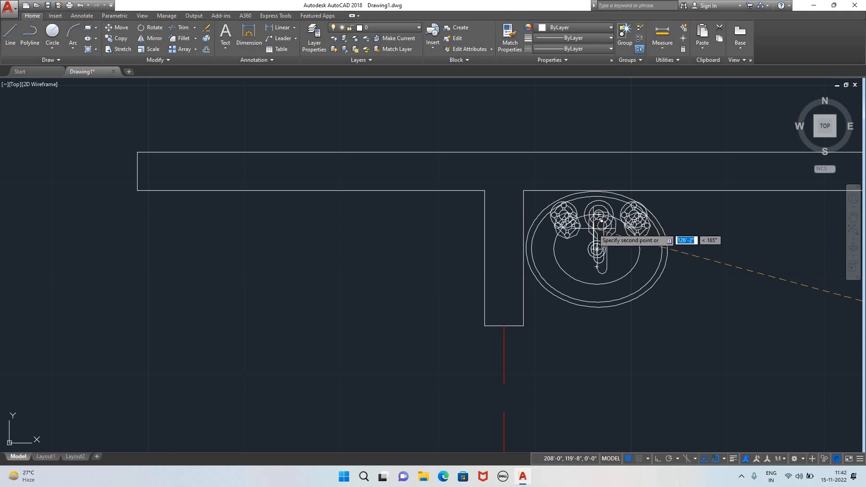
- Place another copy of the tap outside the plan, east of the dining table, and finish copying
scroll(654, 266, down, 4)
scroll(694, 271, down, 2)
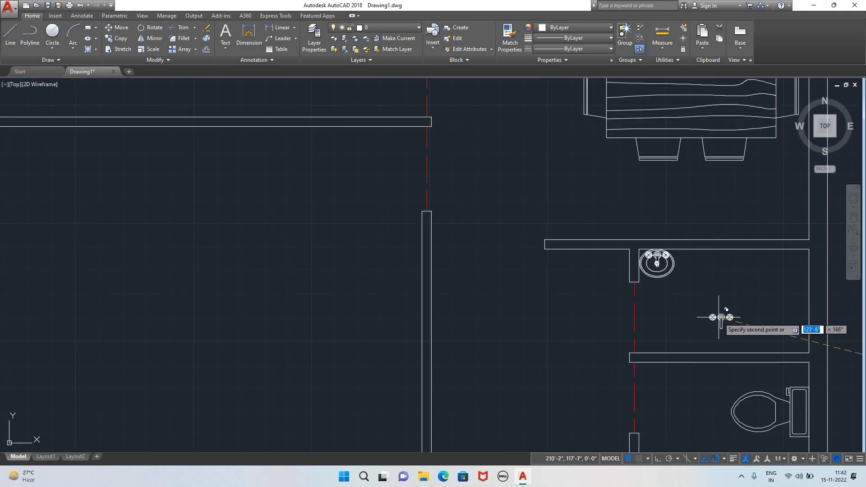
scroll(717, 325, down, 2)
mouse_move(715, 323)
middle_down()
mouse_move(609, 280)
mouse_move(597, 313)
middle_up()
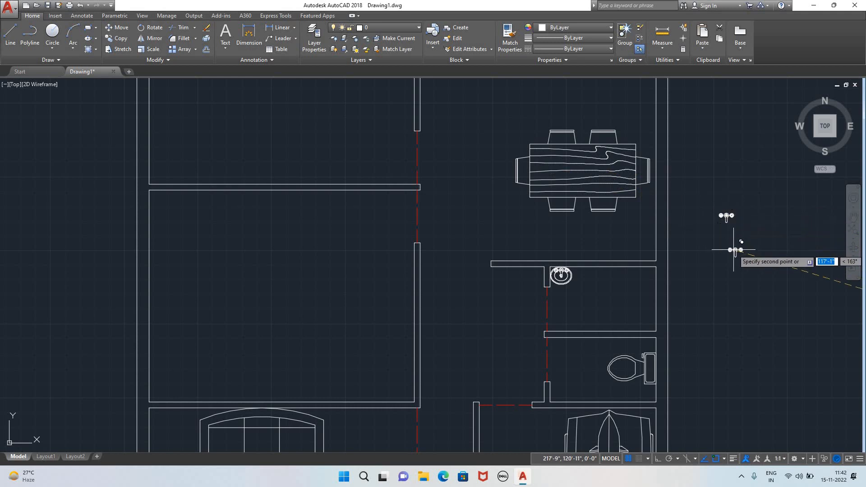
key(Escape)
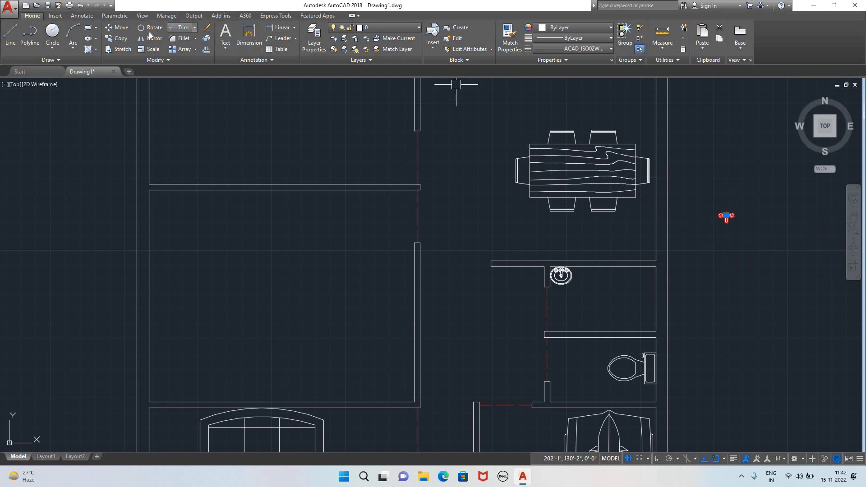
- Rotate the tap outside the plan a quarter turn about its centre with ortho on, so its spout points east
click(151, 27)
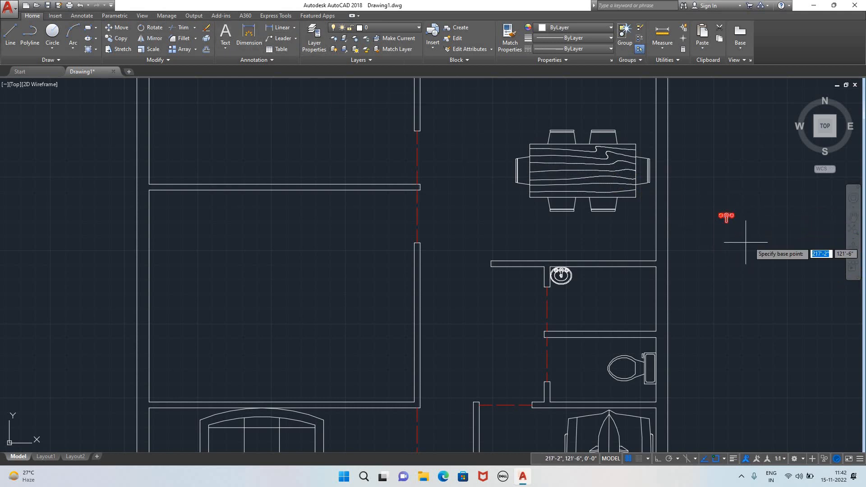
click(725, 216)
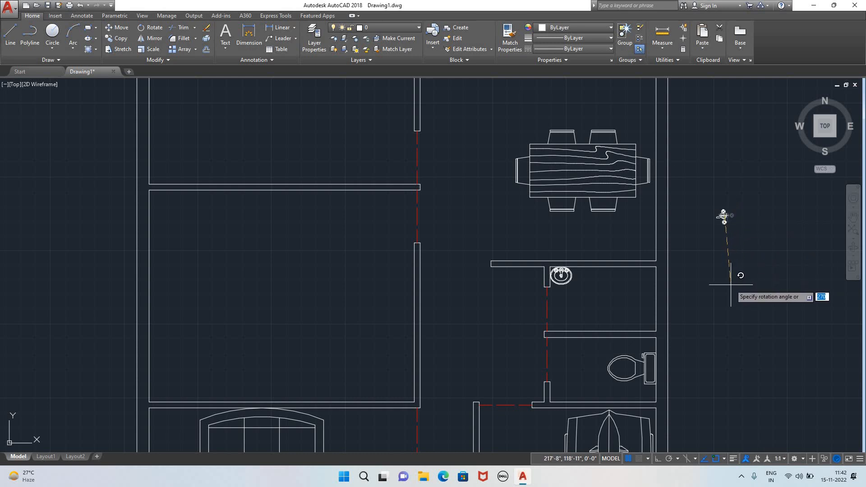
key(F8)
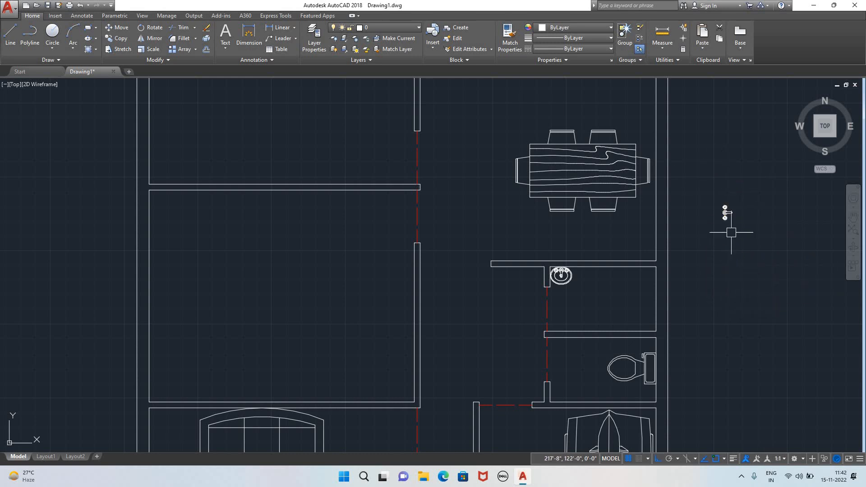
- Move the rotated tap from its centre onto the west side of the wash basin in the upper bathroom
text(M)
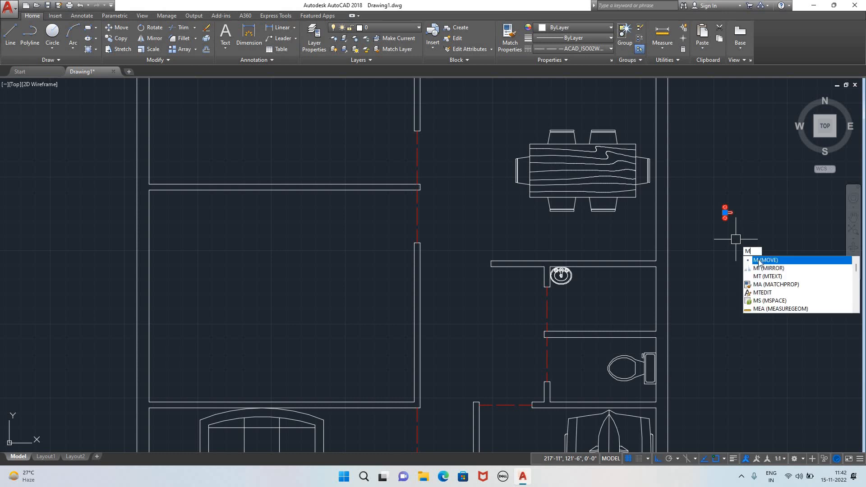
key(Return)
click(725, 212)
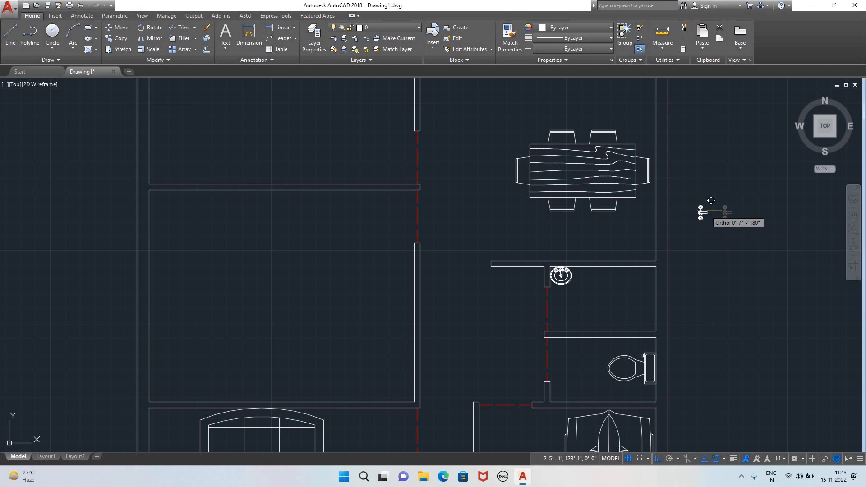
scroll(497, 135, down, 8)
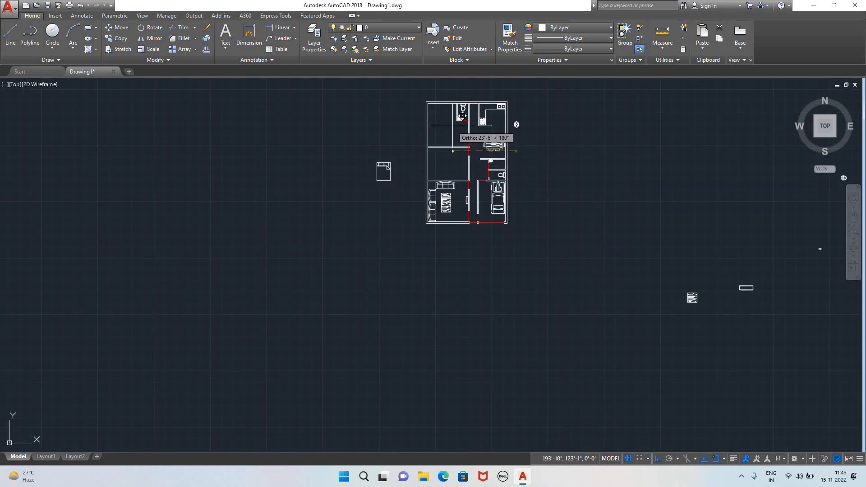
scroll(464, 113, up, 8)
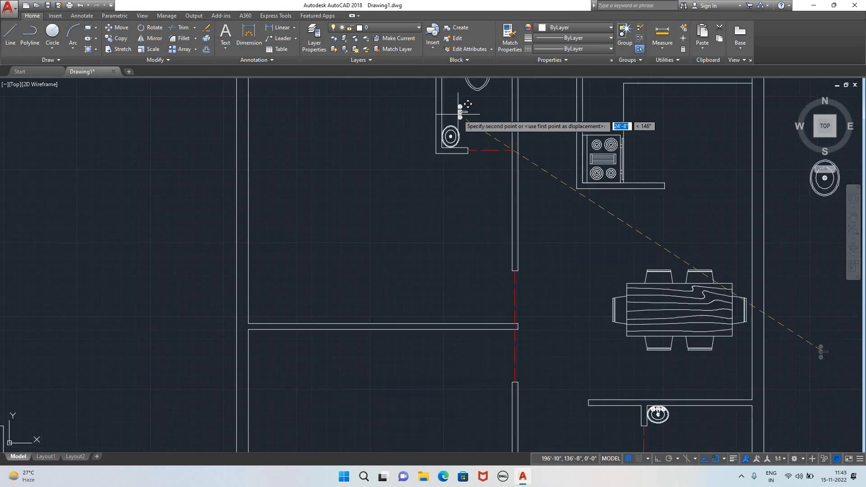
scroll(468, 104, up, 6)
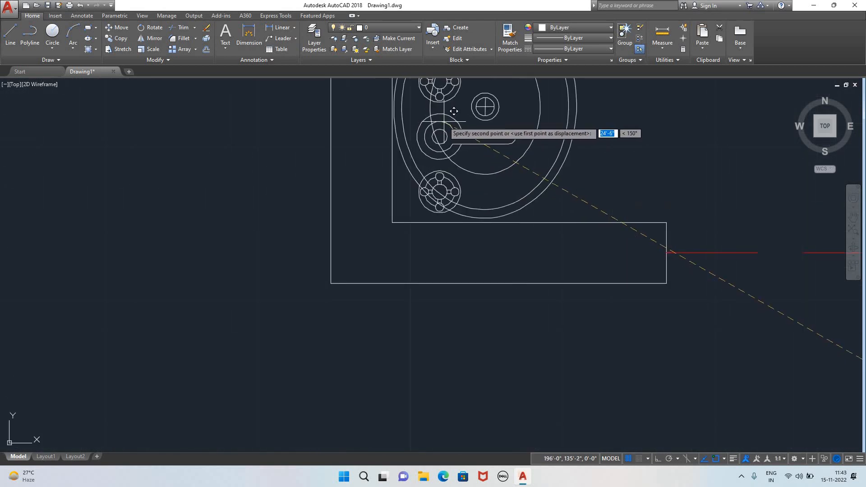
scroll(454, 111, up, 4)
scroll(426, 215, up, 2)
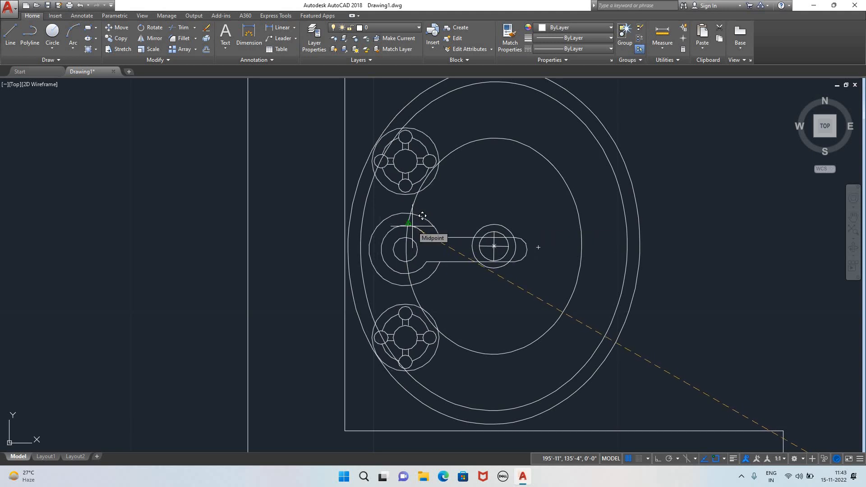
- Copy the lower bathroom basin's tap to both bowls of the kitchen sink, centred above each drain, and finish copying
scroll(412, 225, down, 10)
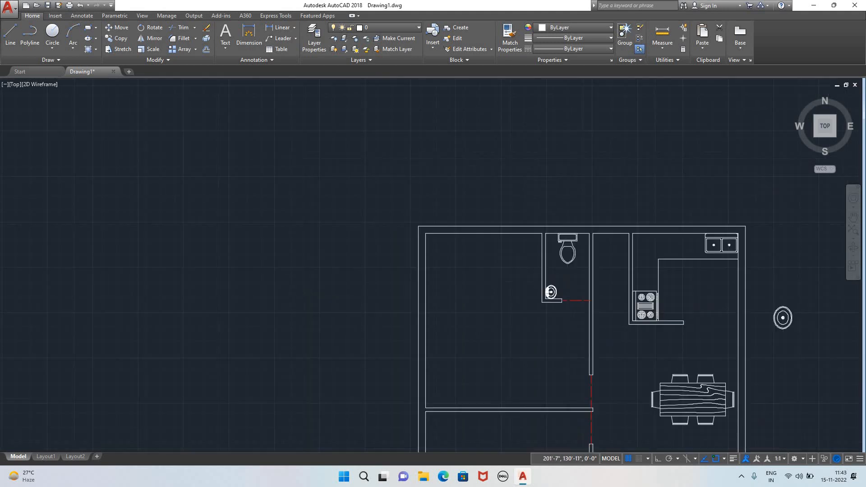
scroll(634, 344, down, 2)
scroll(677, 319, down, 4)
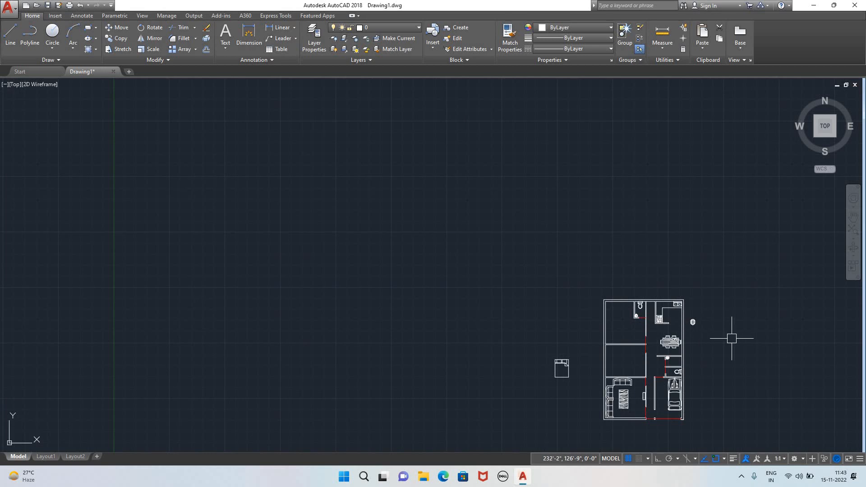
middle_drag(727, 337, 387, 220)
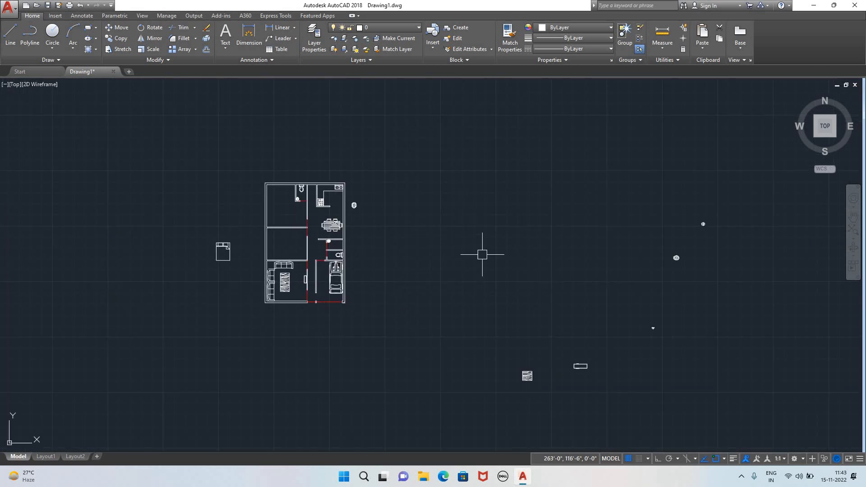
scroll(334, 266, up, 10)
middle_drag(357, 214, 364, 402)
scroll(365, 370, up, 2)
scroll(360, 209, up, 4)
middle_drag(351, 208, 388, 432)
click(347, 266)
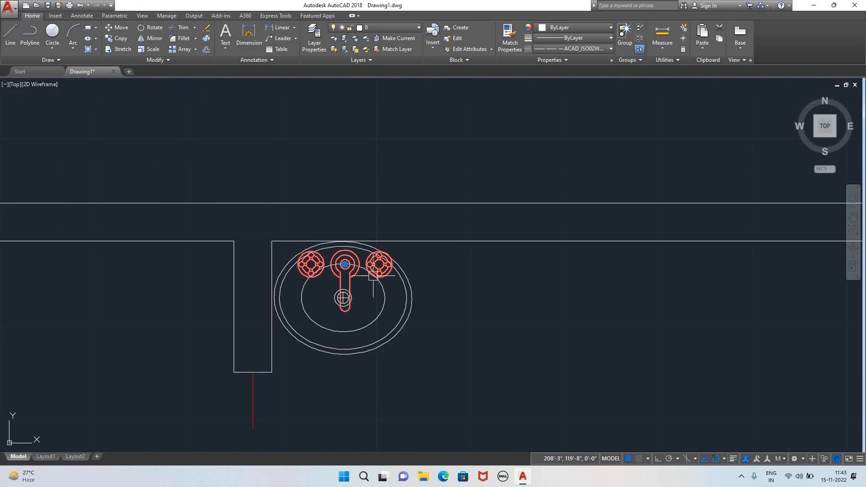
text(CO)
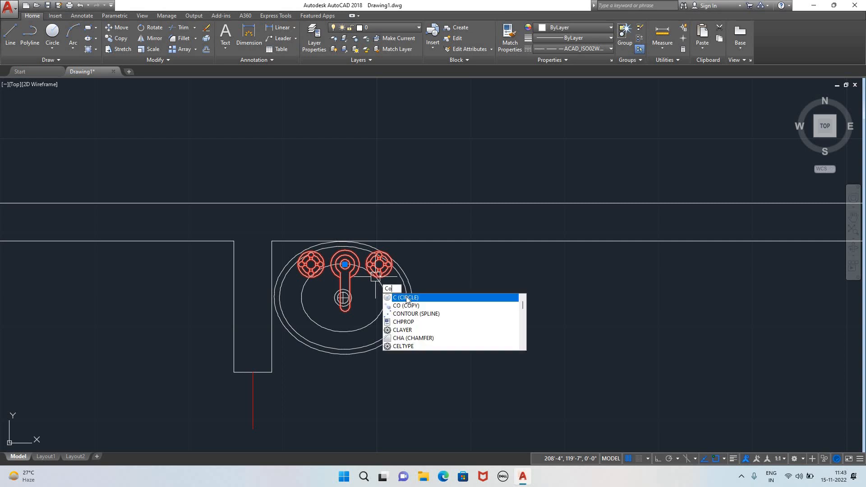
key(Return)
click(343, 294)
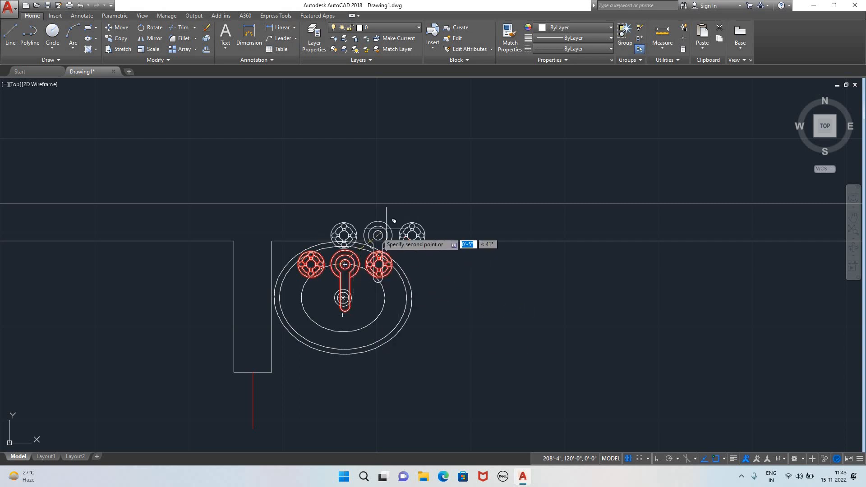
scroll(434, 157, down, 6)
scroll(517, 139, down, 5)
middle_drag(528, 139, 439, 362)
scroll(396, 323, up, 14)
middle_drag(413, 276, 254, 256)
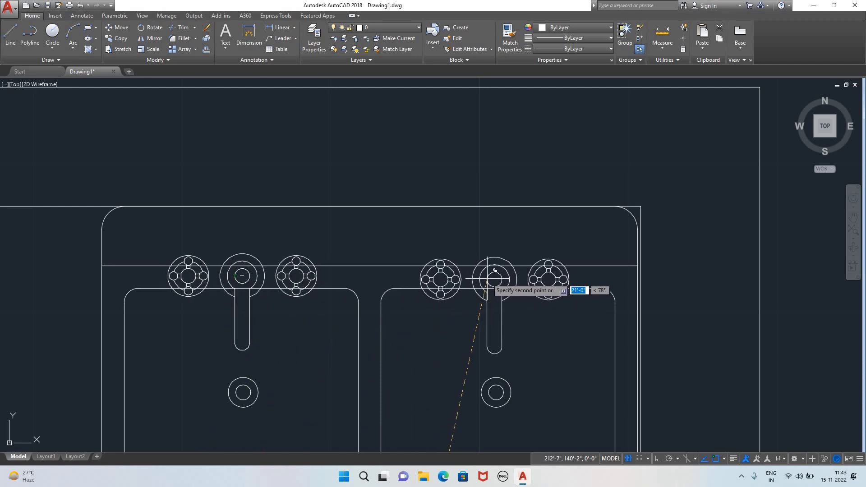
click(487, 279)
scroll(457, 337, down, 6)
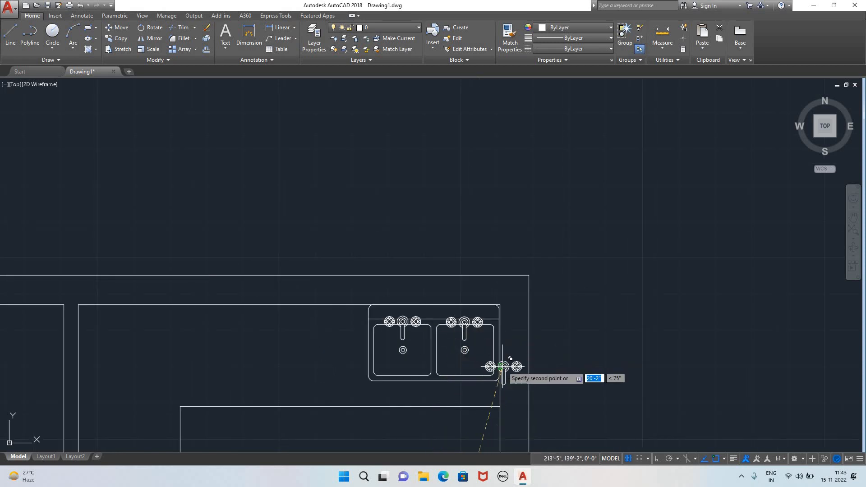
key(Escape)
- Look over the furnished floor plan and the loose blocks outside it to locate the next item
scroll(582, 381, down, 7)
middle_drag(664, 402, 357, 171)
scroll(362, 196, up, 4)
middle_drag(388, 236, 446, 273)
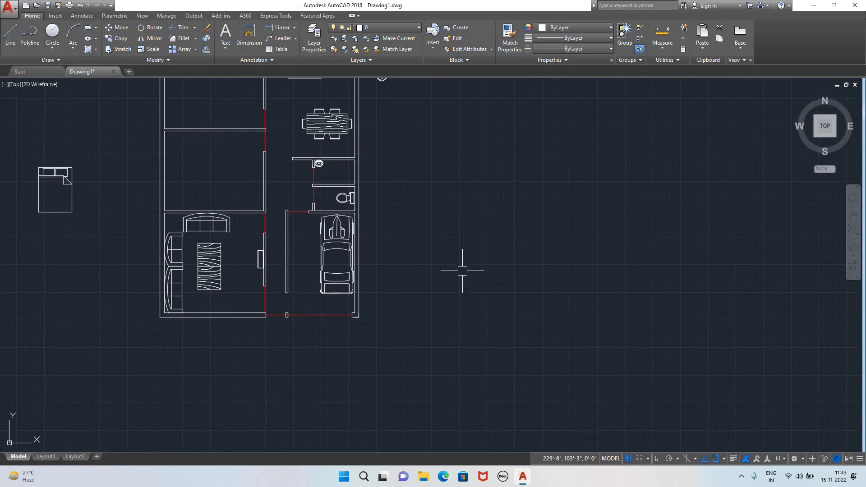
scroll(510, 291, down, 2)
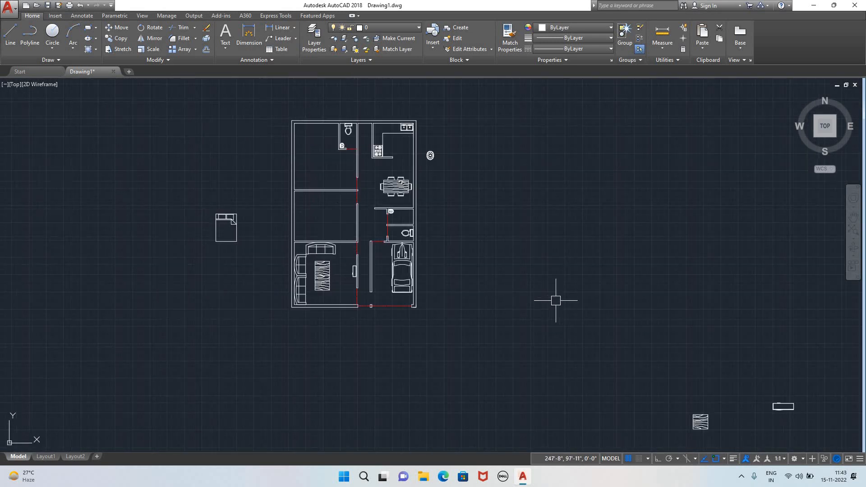
scroll(654, 330, down, 2)
scroll(761, 309, up, 3)
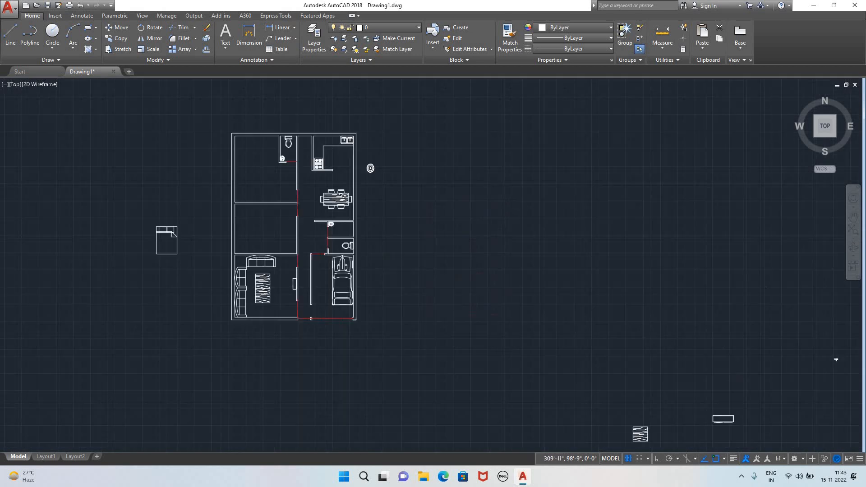
scroll(831, 364, down, 5)
scroll(828, 363, up, 6)
scroll(791, 340, up, 2)
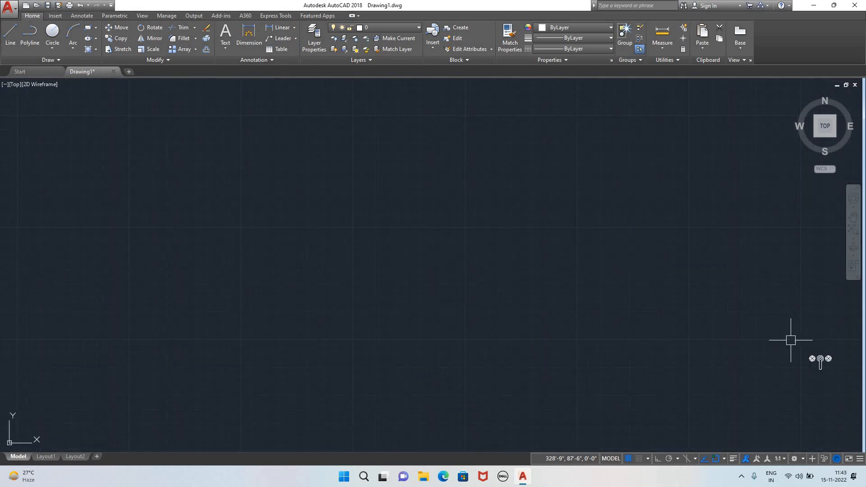
scroll(794, 333, down, 5)
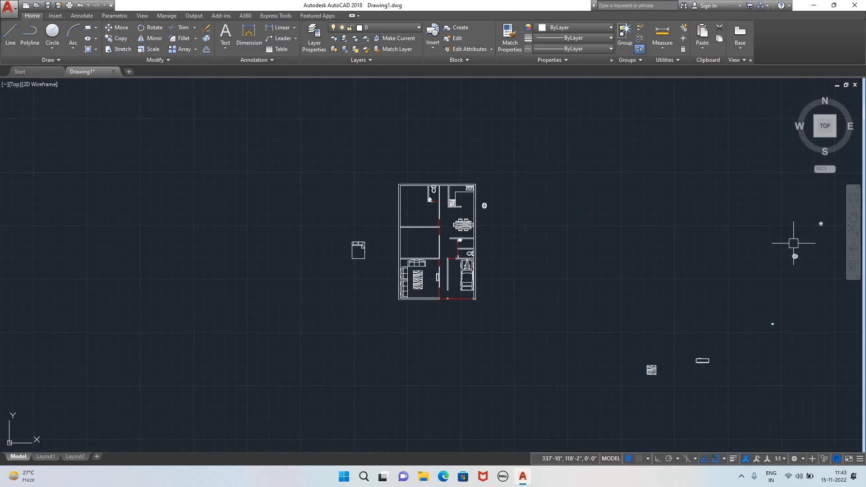
- Copy the loose round side table from its centre to both ends of the north sofa in the living room
middle_drag(811, 233, 596, 314)
scroll(624, 309, up, 2)
scroll(486, 292, up, 3)
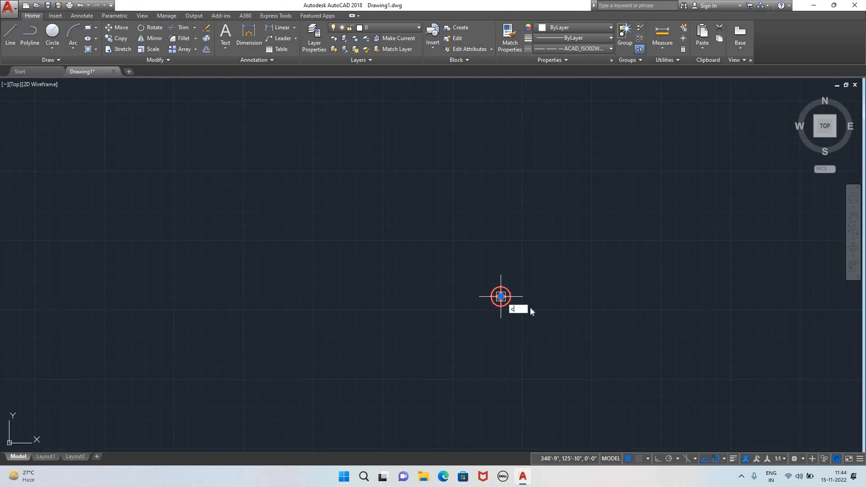
key(Return)
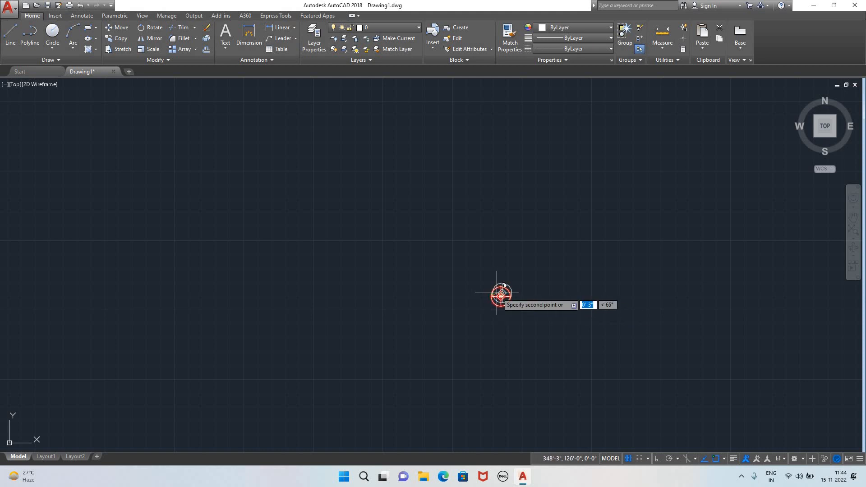
click(501, 297)
scroll(194, 329, down, 5)
middle_drag(46, 342, 320, 321)
scroll(321, 322, up, 6)
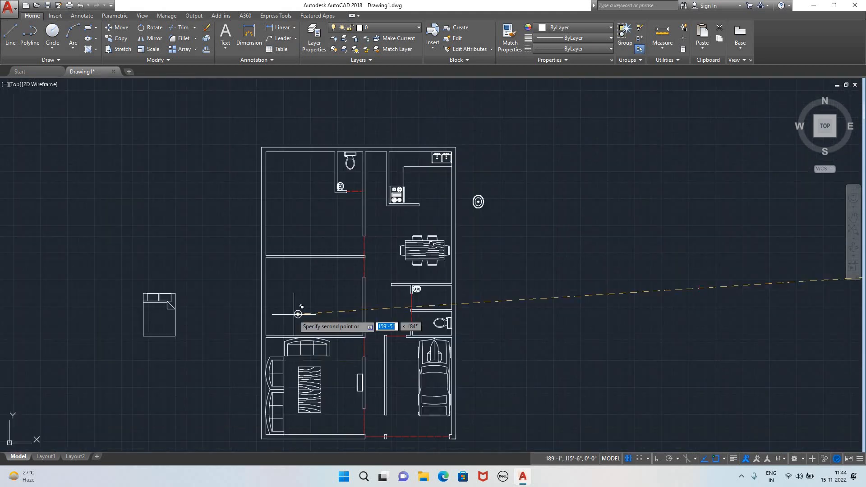
scroll(280, 345, up, 4)
click(264, 347)
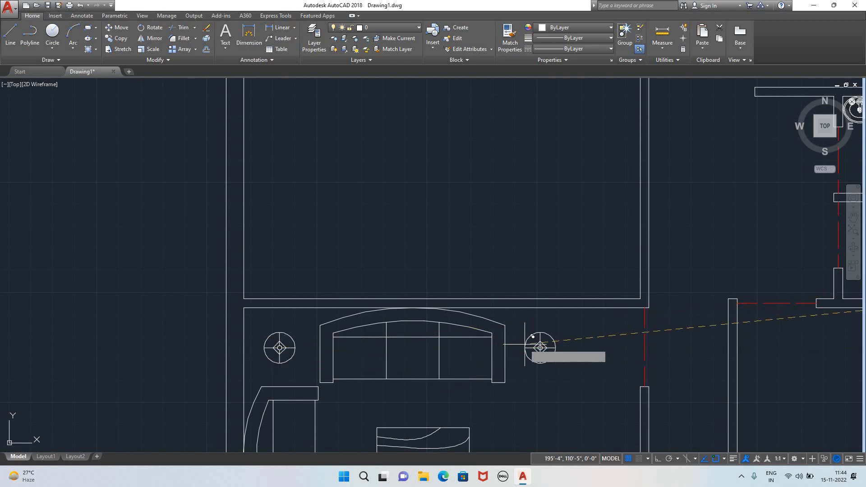
click(523, 343)
- Place more copies of the round table in the corner southeast of the dining table and outside the plan's east wall, and finish copying
scroll(499, 381, down, 5)
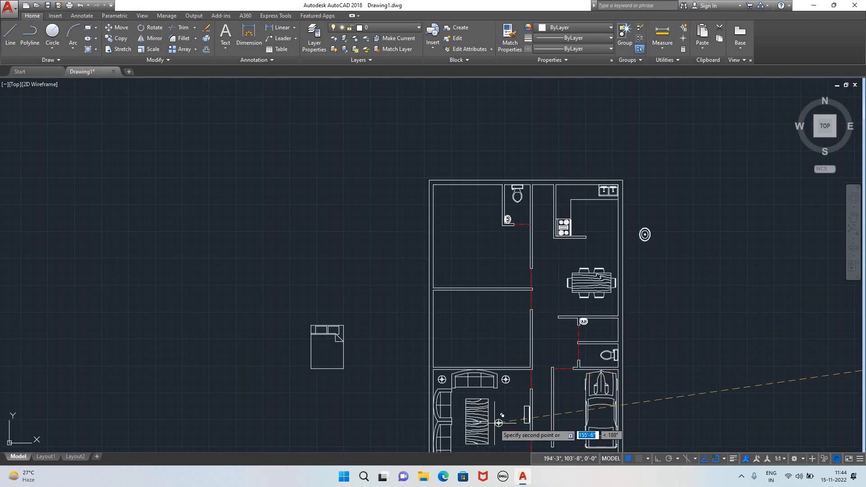
middle_drag(473, 449, 360, 313)
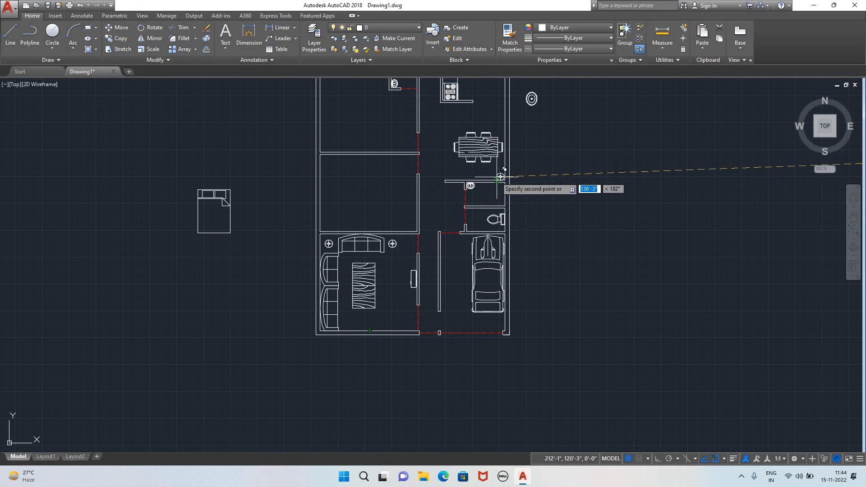
scroll(491, 177, up, 5)
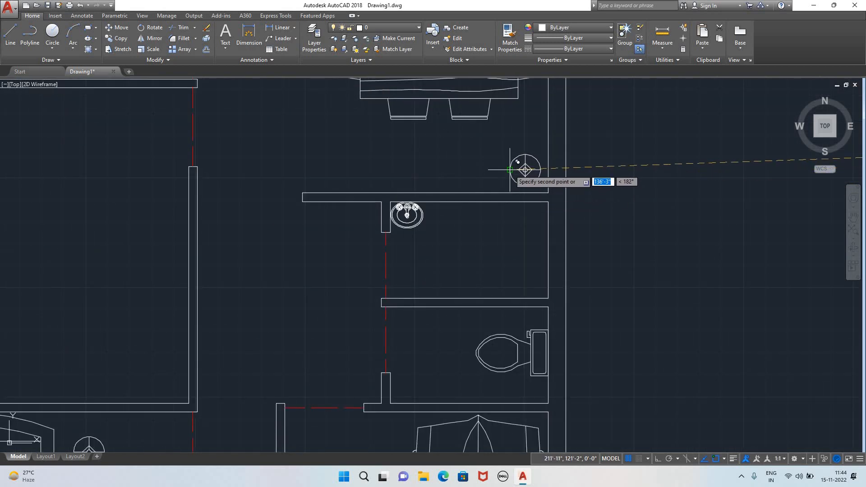
scroll(469, 163, down, 5)
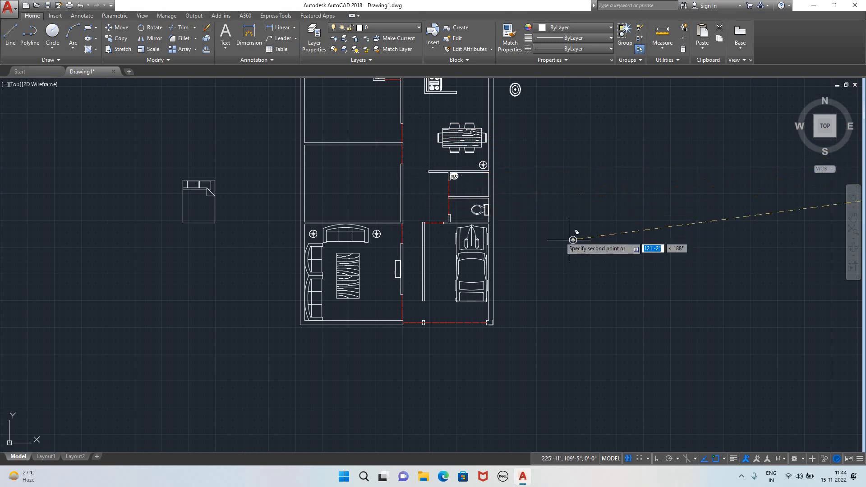
click(542, 225)
key(Return)
- Look over the furnished plan and the loose blocks around it, ending at the bed west of the house
scroll(556, 303, down, 3)
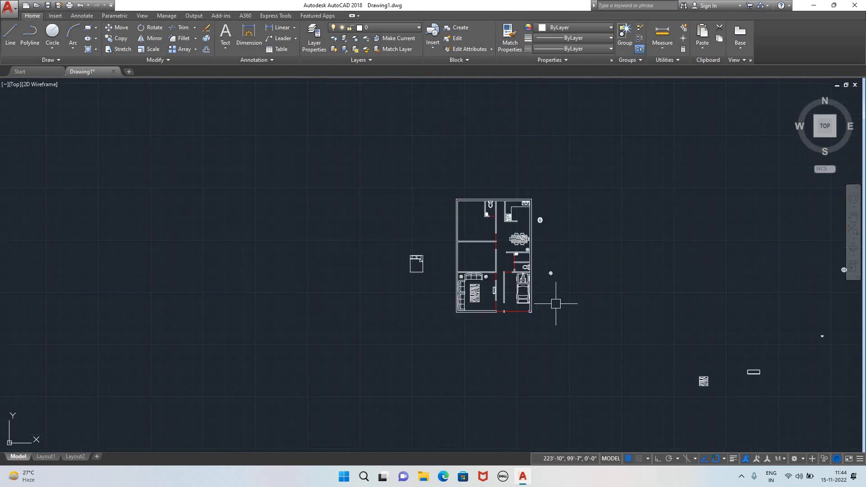
scroll(570, 296, up, 4)
scroll(541, 296, down, 2)
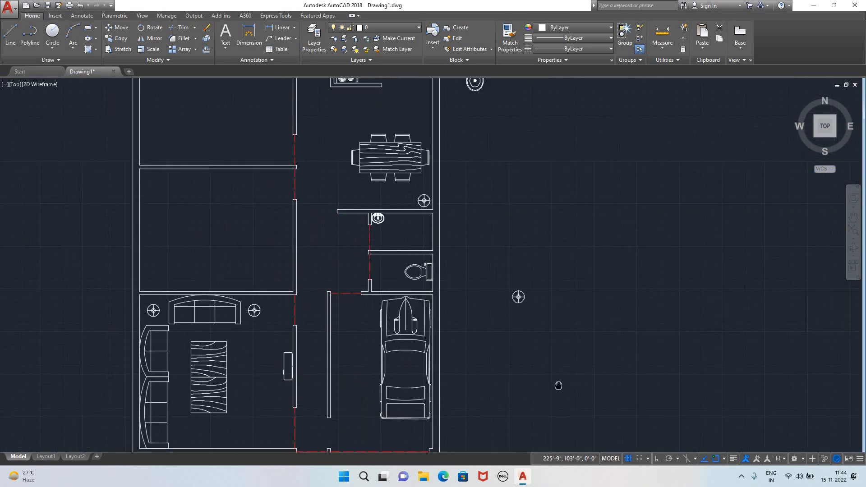
scroll(316, 322, up, 5)
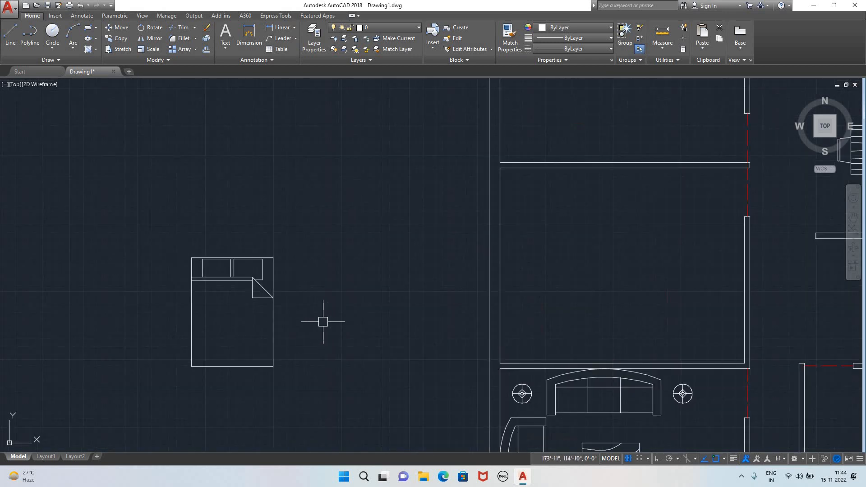
scroll(426, 259, down, 4)
scroll(713, 169, down, 2)
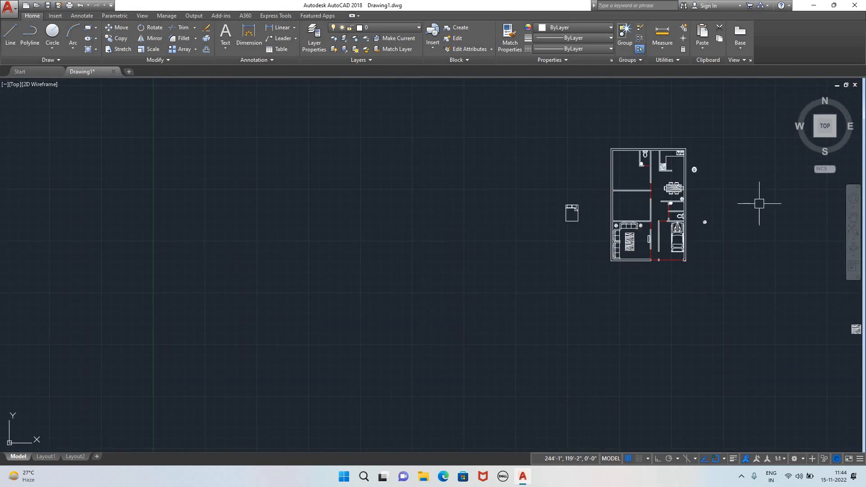
middle_drag(759, 203, 524, 251)
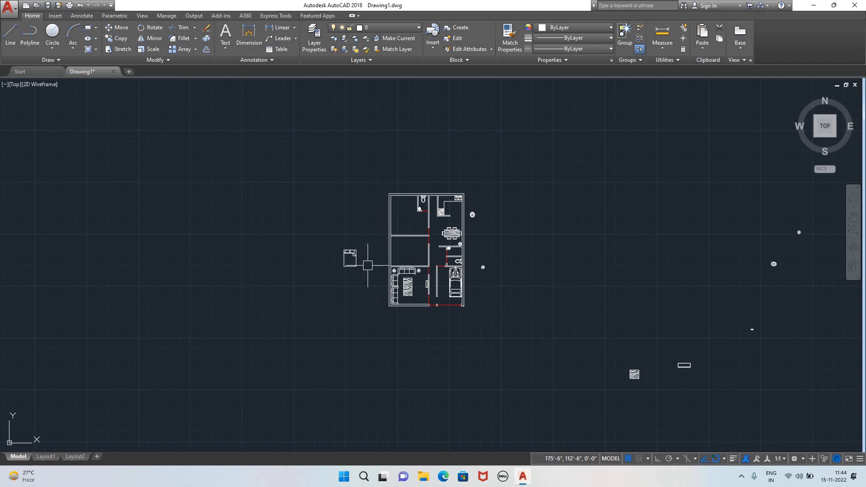
scroll(367, 265, up, 6)
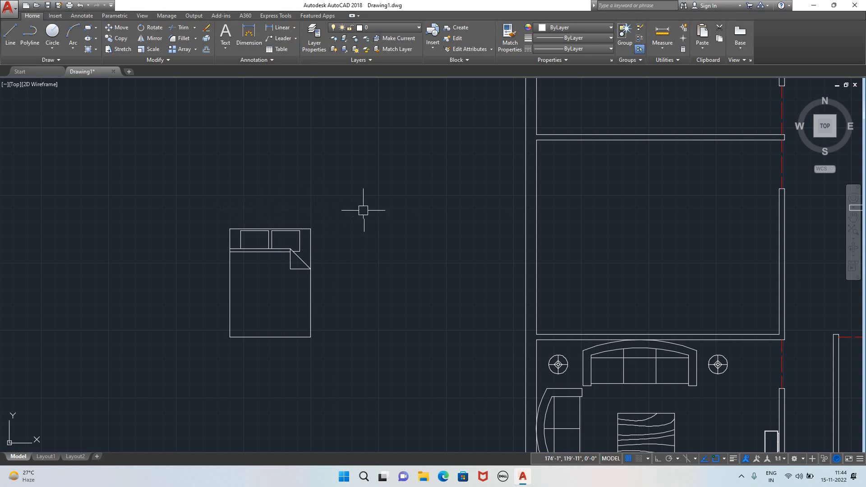
- Draw a horizontal 6' reference line above the loose bed with ortho on
click(11, 39)
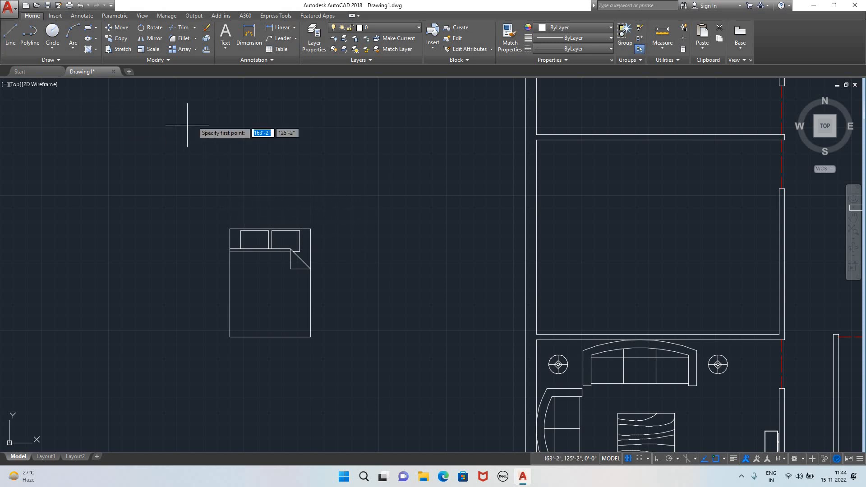
click(207, 160)
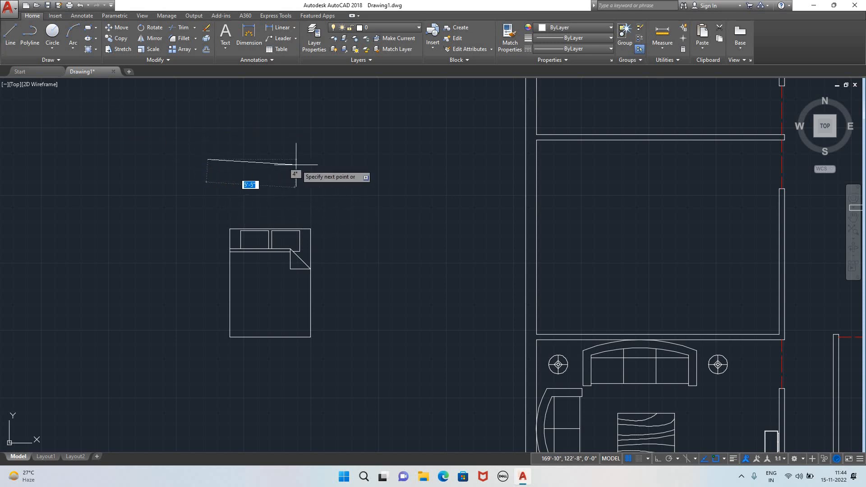
key(F8)
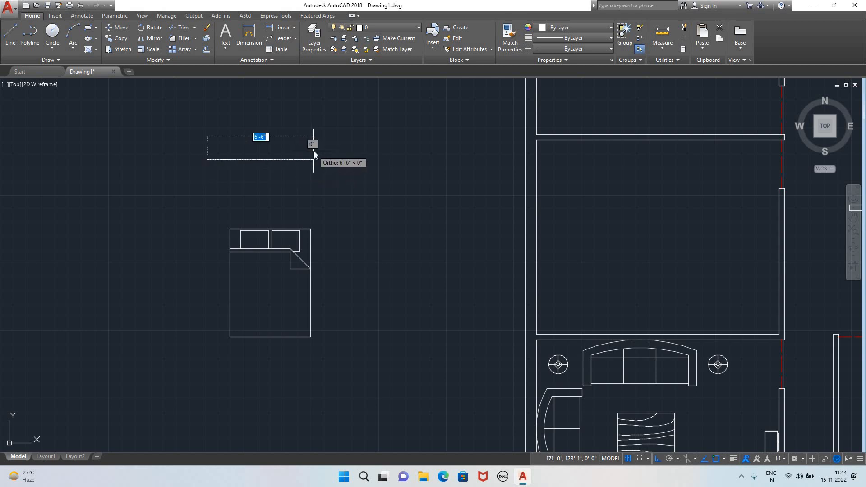
text(6)
key(Return)
key(Return)
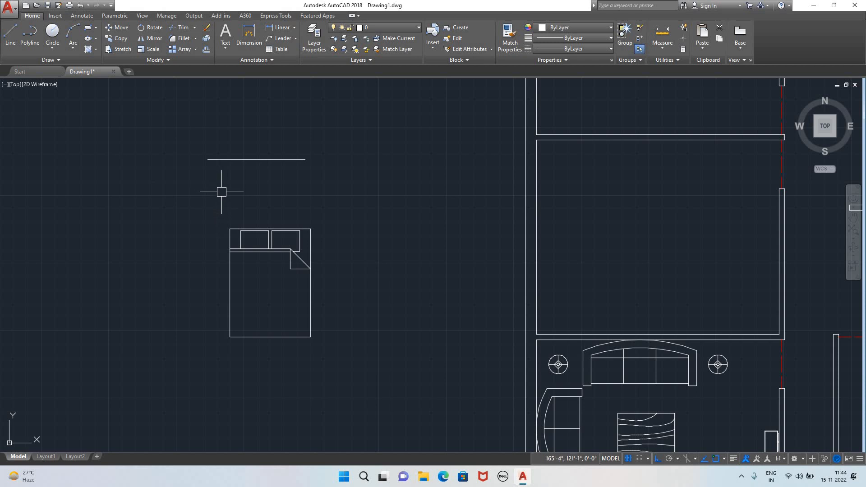
- Align the bed's two head-end corners with the ends of the reference line, scaling the bed to fit
click(230, 231)
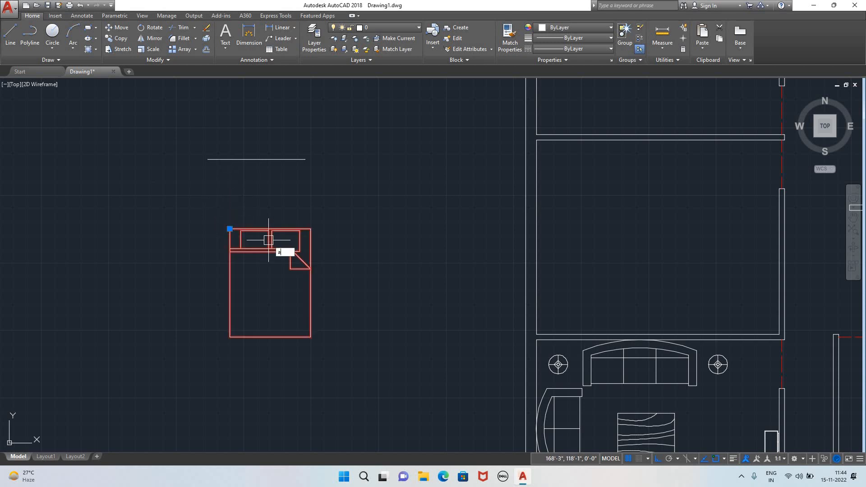
text(al)
key(Return)
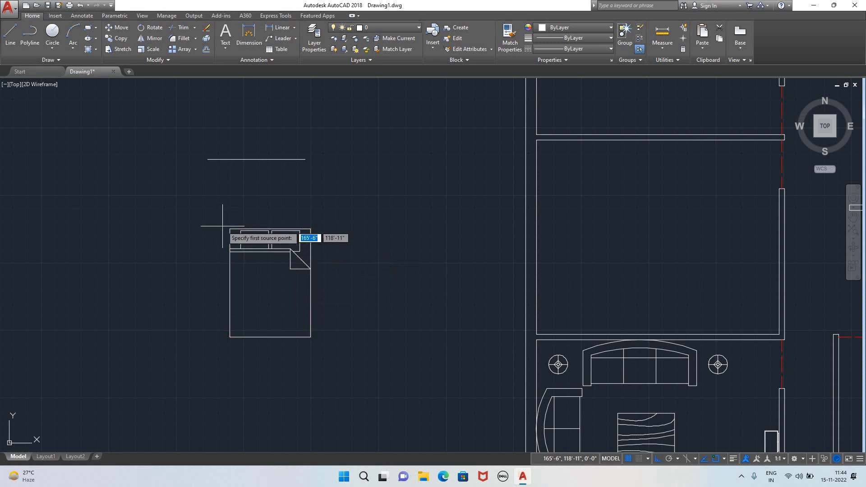
click(230, 229)
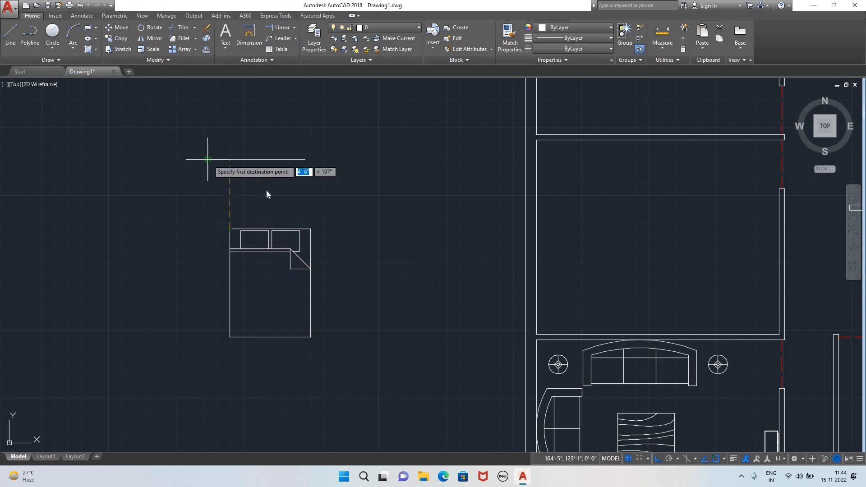
click(208, 160)
click(311, 228)
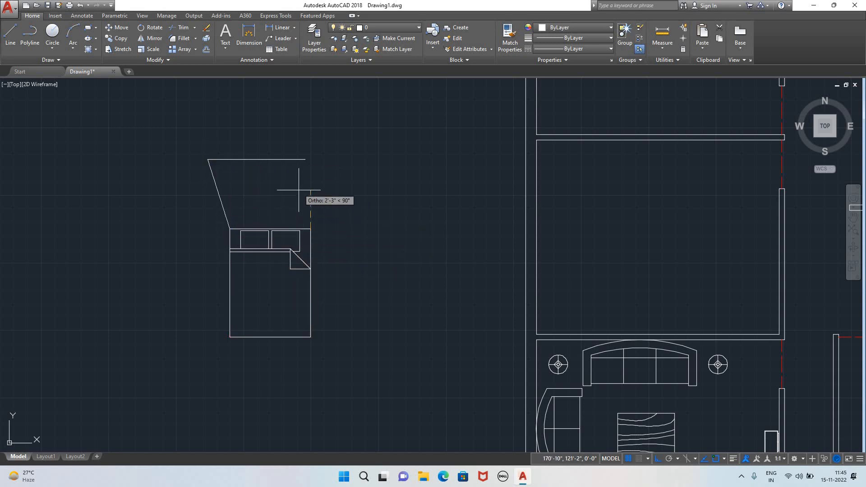
click(304, 159)
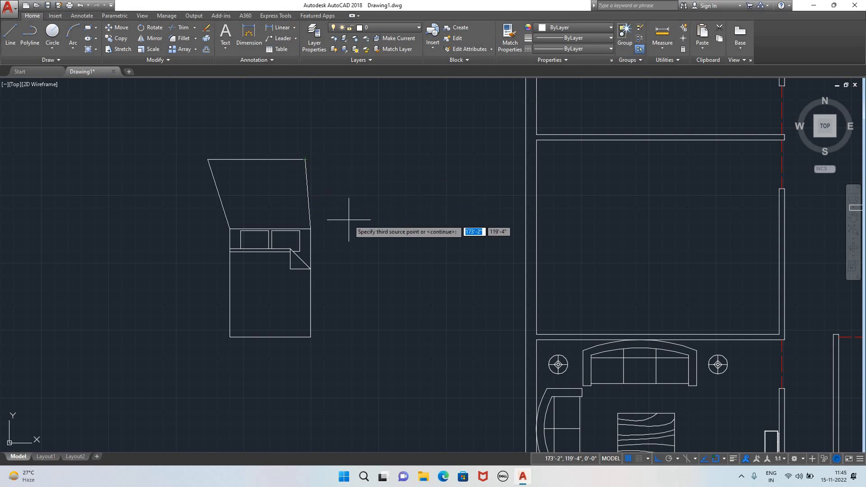
key(Return)
key(Return)
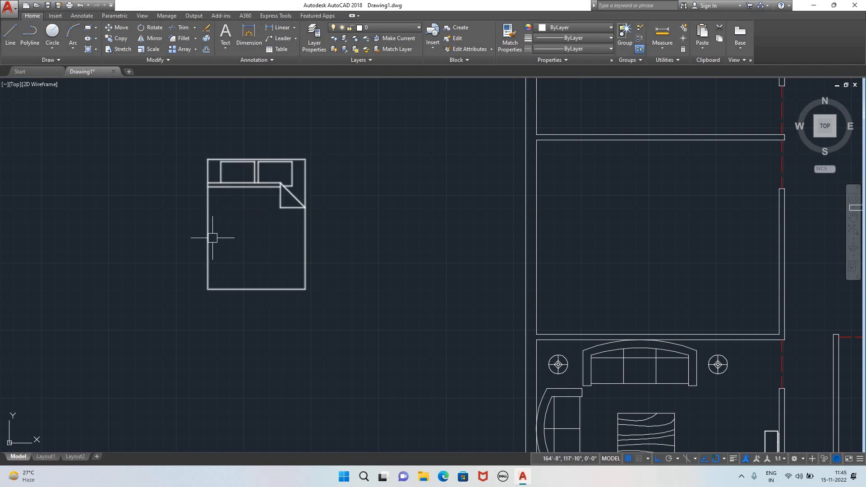
- Measure the bed's length from its northwest corner to its southwest corner
text(d)
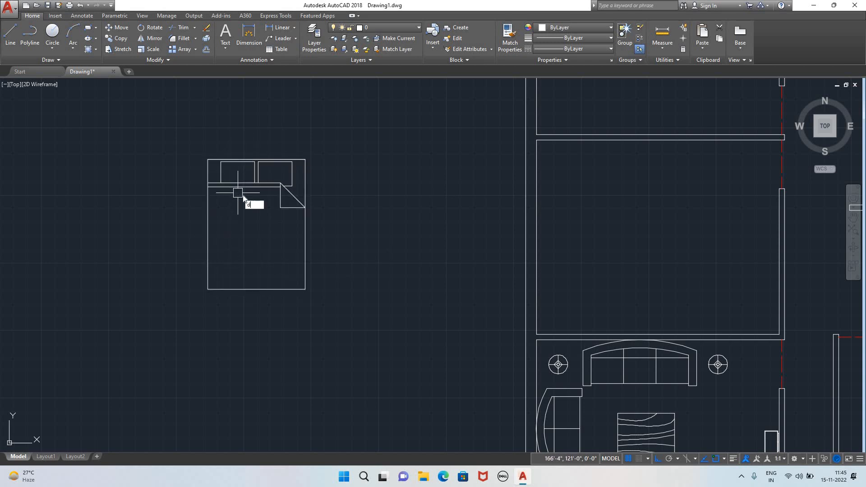
text(ist)
key(Return)
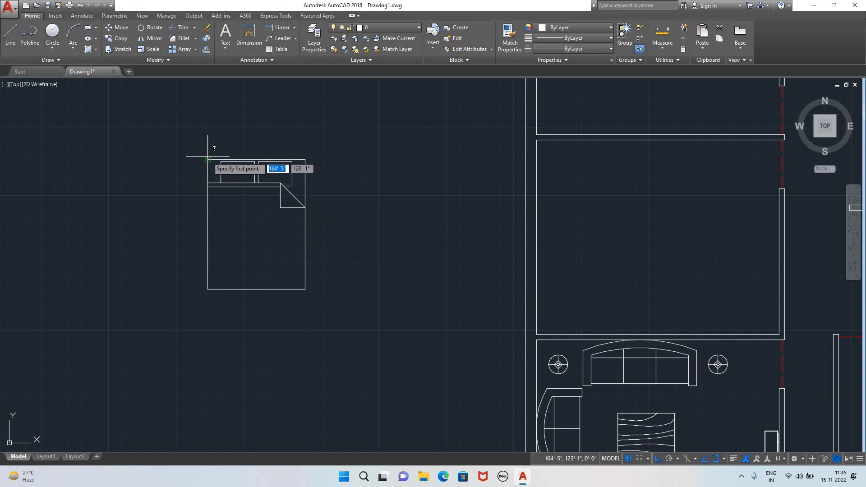
click(207, 159)
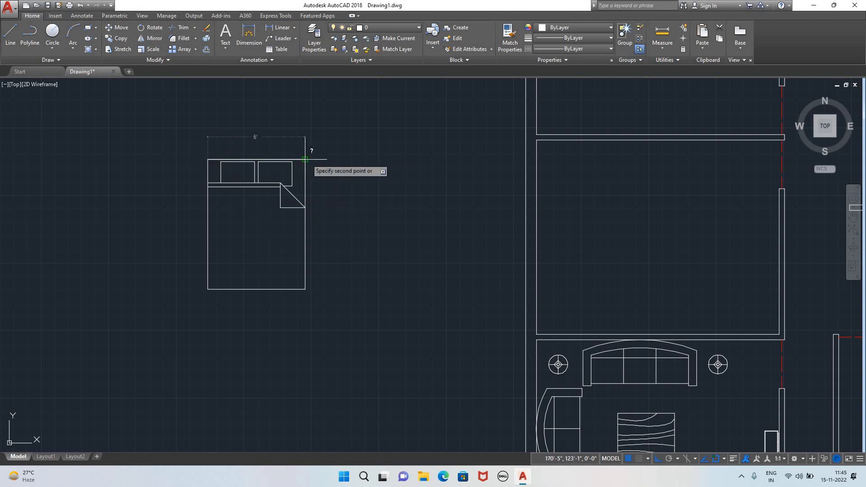
click(207, 289)
- Explode the bed block into separate lines
click(275, 289)
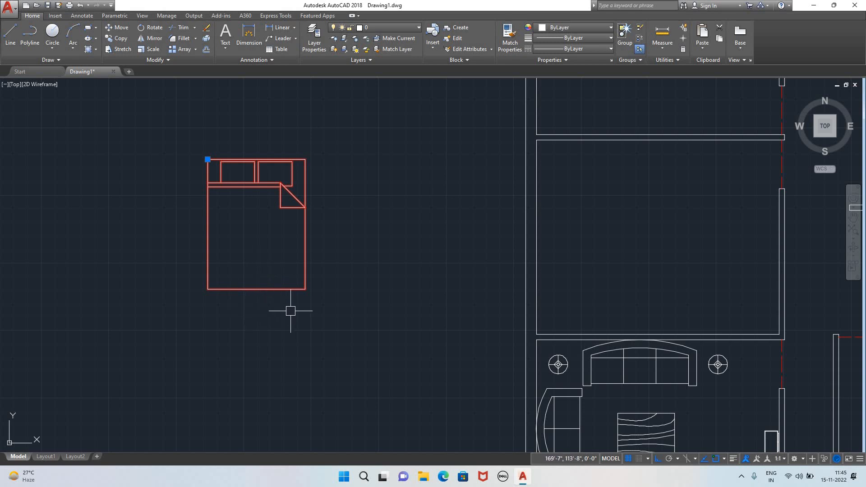
text(X)
key(Return)
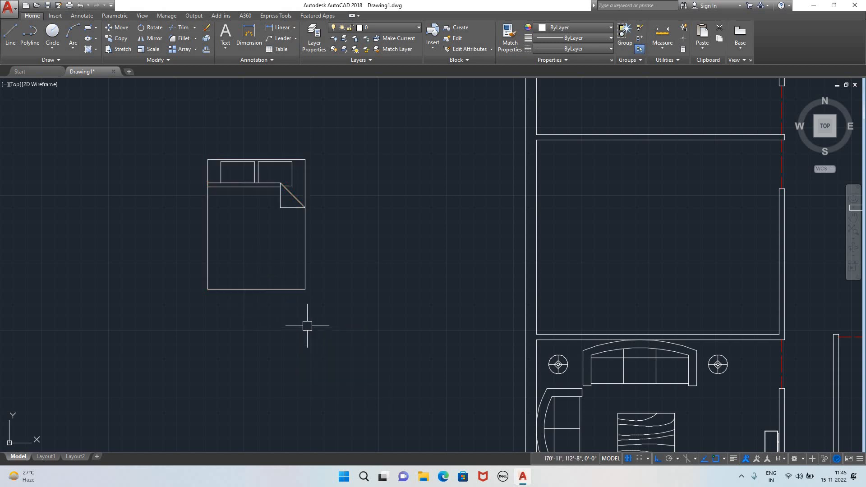
- Offset the bed's foot-end edge 2' inward toward the pillows and end the offset
click(263, 289)
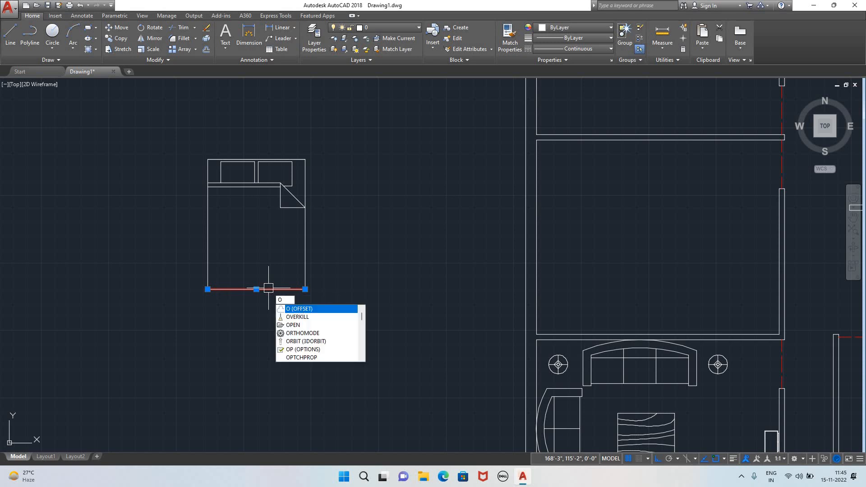
key(Return)
text(2)
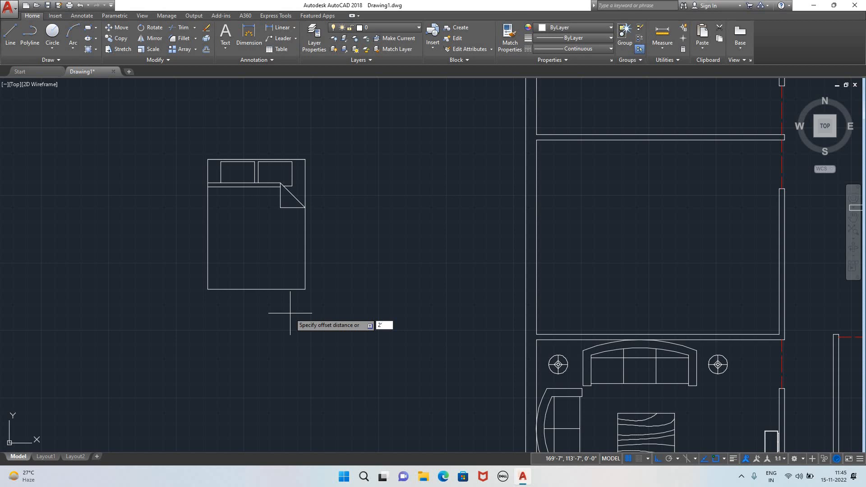
text(')
key(Return)
click(286, 289)
click(240, 243)
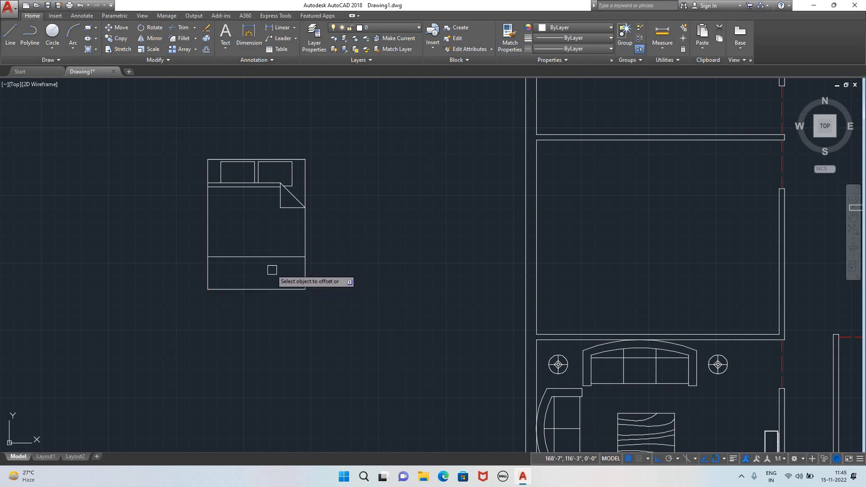
key(Escape)
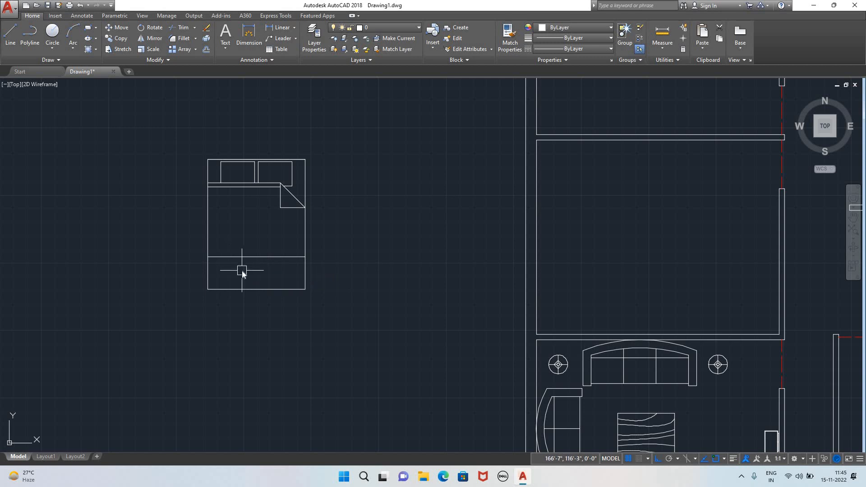
- Measure the bed's length from its northwest corner to the west end of the offset line
text(di)
key(Return)
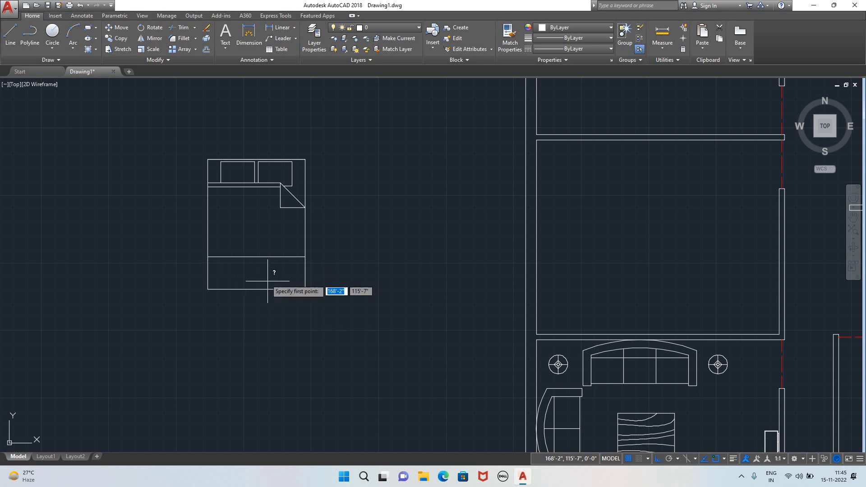
click(207, 159)
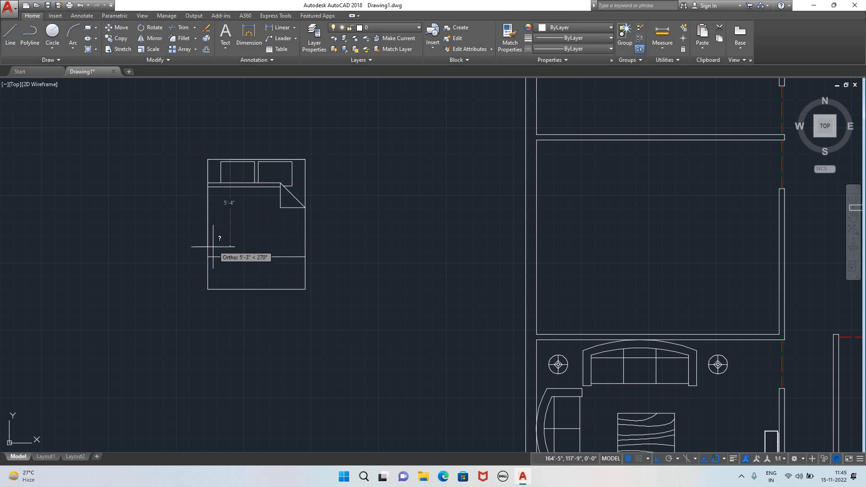
click(208, 257)
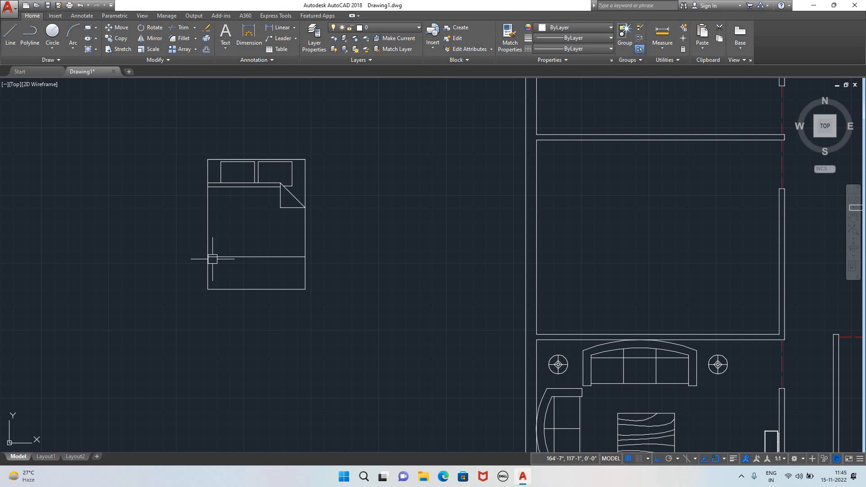
- Trim both bed side edges beyond the offset line and delete the leftover original foot-end edge
text(tr)
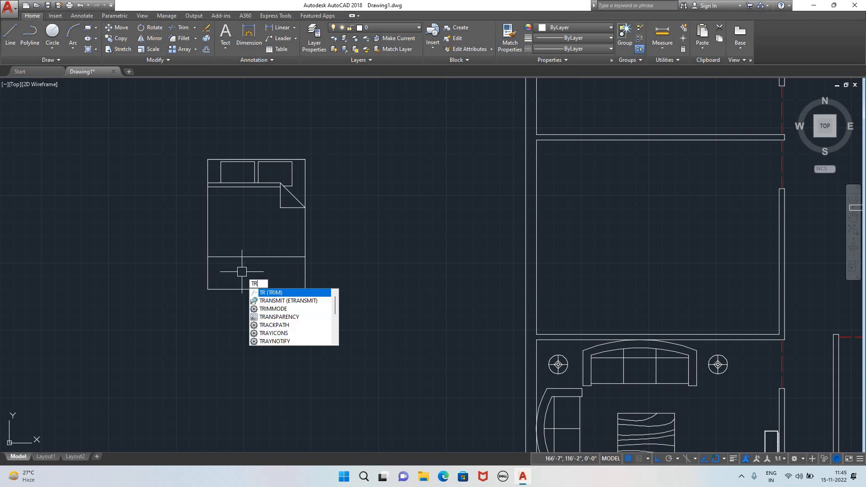
key(Return)
key(Return)
click(219, 272)
click(195, 272)
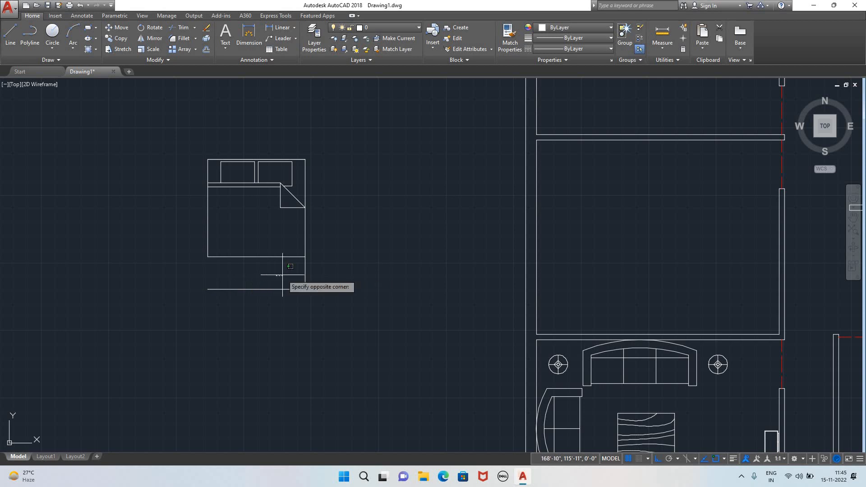
click(305, 269)
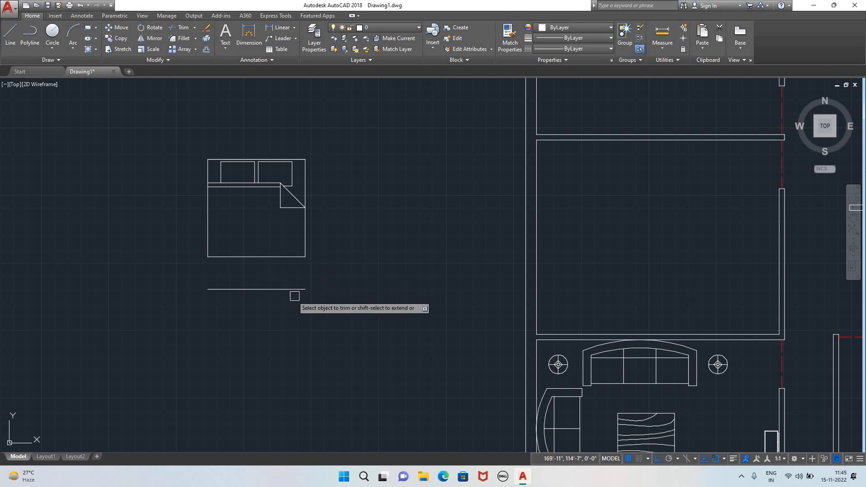
key(Escape)
click(272, 290)
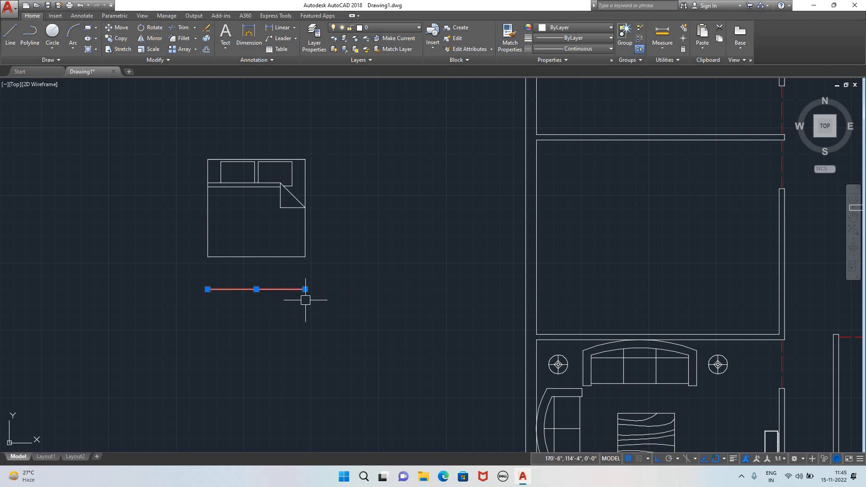
key(Delete)
- Group all the lines of the shortened bed into one object
scroll(289, 195, down, 2)
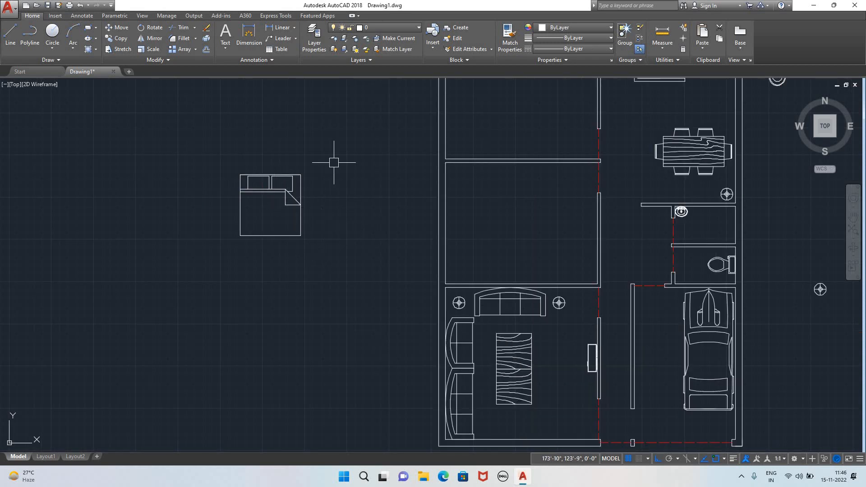
click(304, 256)
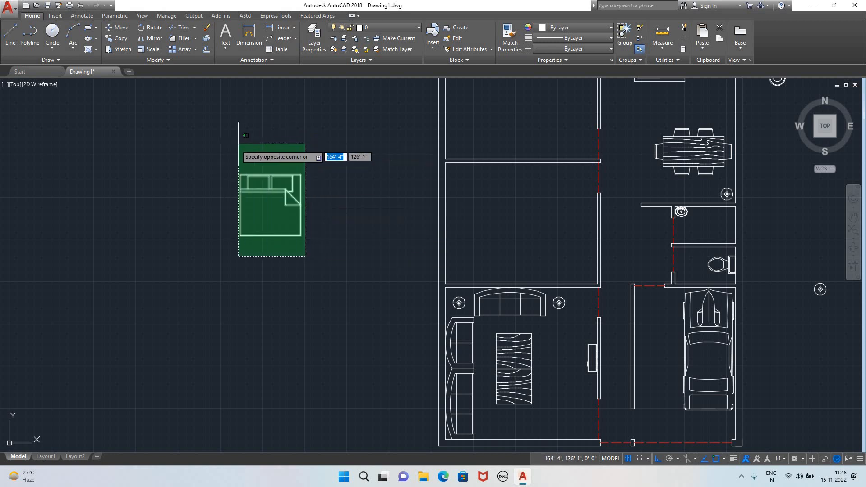
click(238, 171)
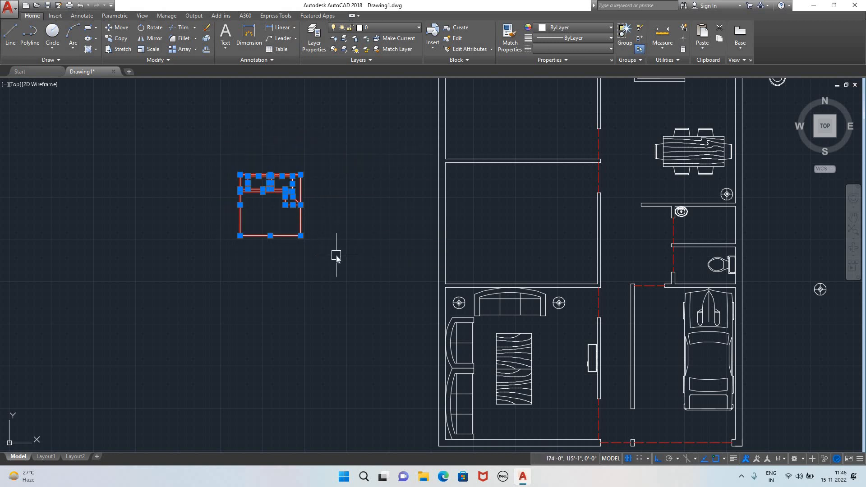
text(G)
key(Return)
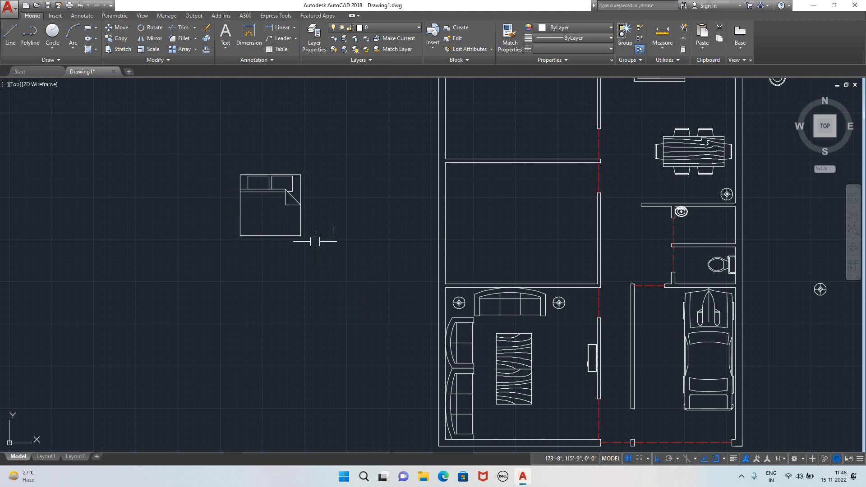
- Copy the grouped bed against the north bedroom's north wall and to an empty spot west of the house, with ortho off
click(283, 194)
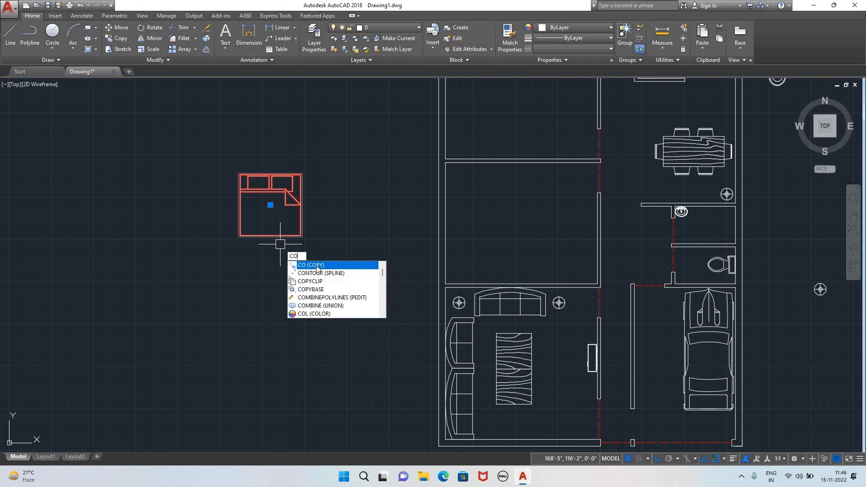
key(Return)
click(276, 183)
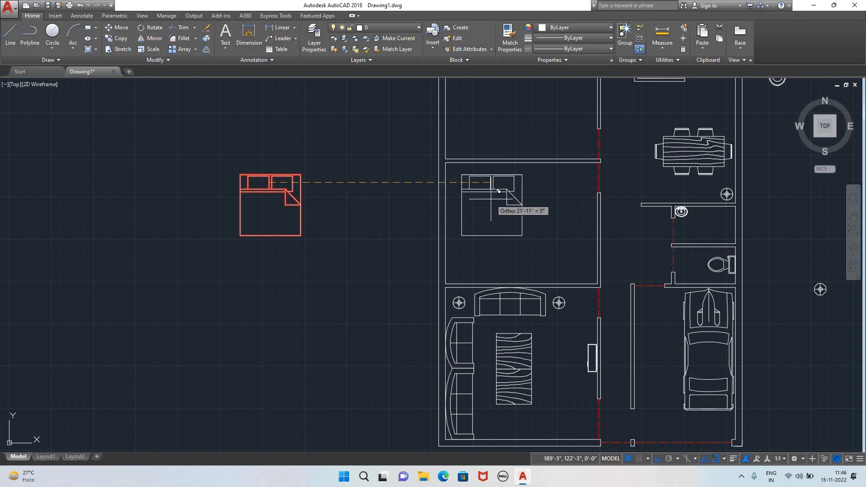
scroll(492, 194, down, 2)
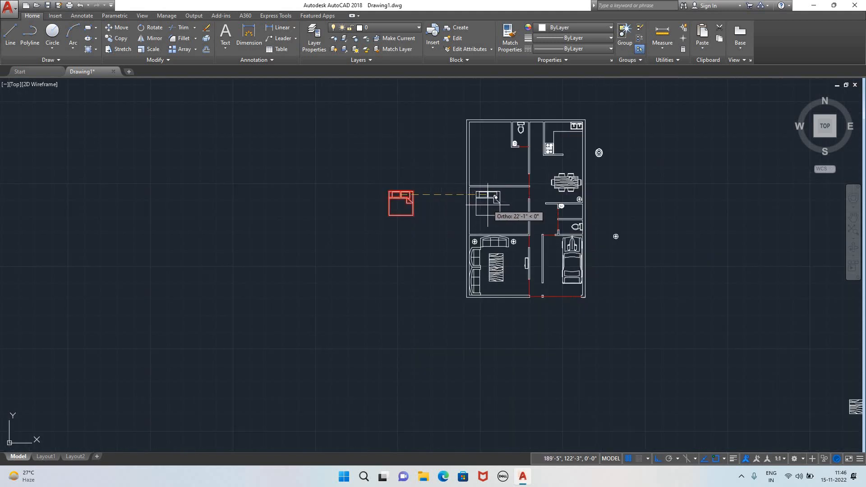
middle_drag(485, 202, 328, 266)
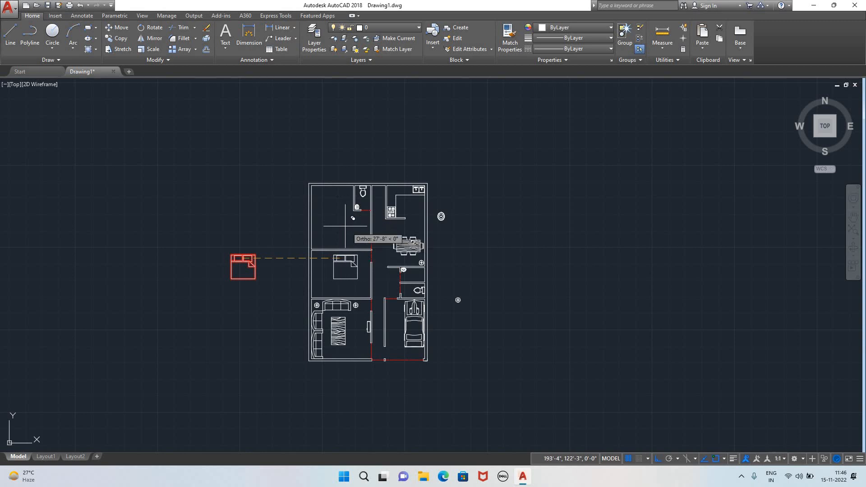
key(F8)
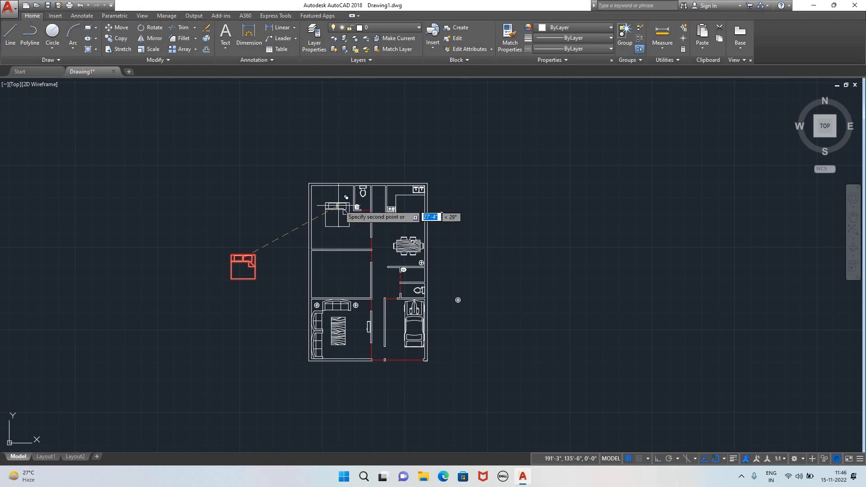
scroll(329, 190, up, 3)
scroll(326, 190, up, 2)
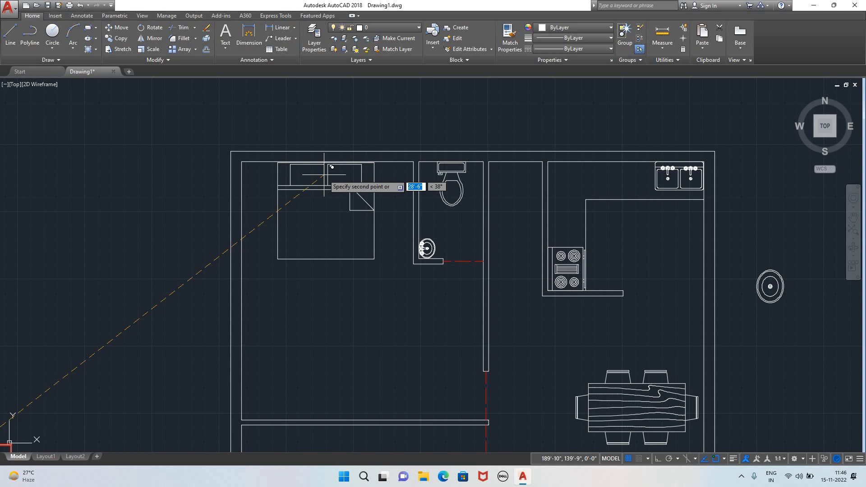
scroll(323, 175, up, 4)
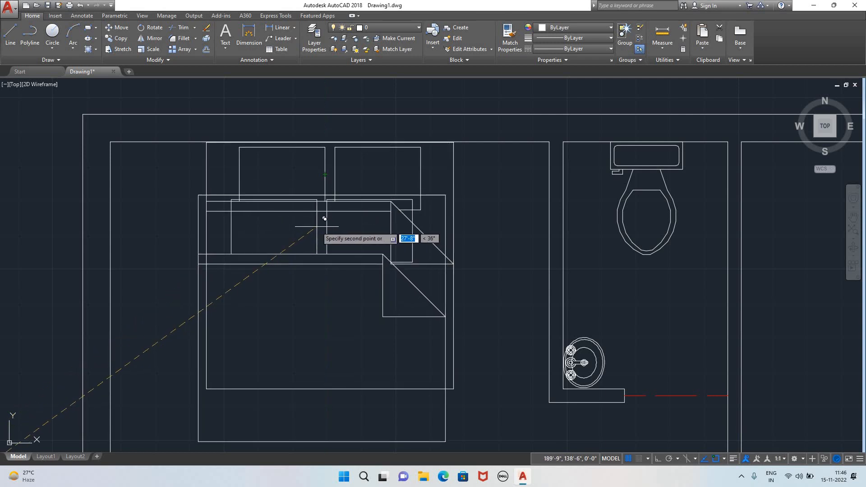
scroll(324, 218, down, 6)
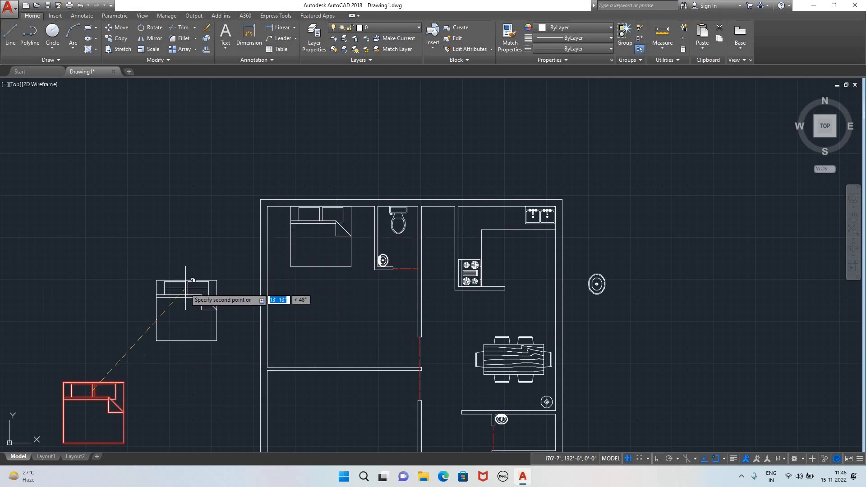
click(173, 277)
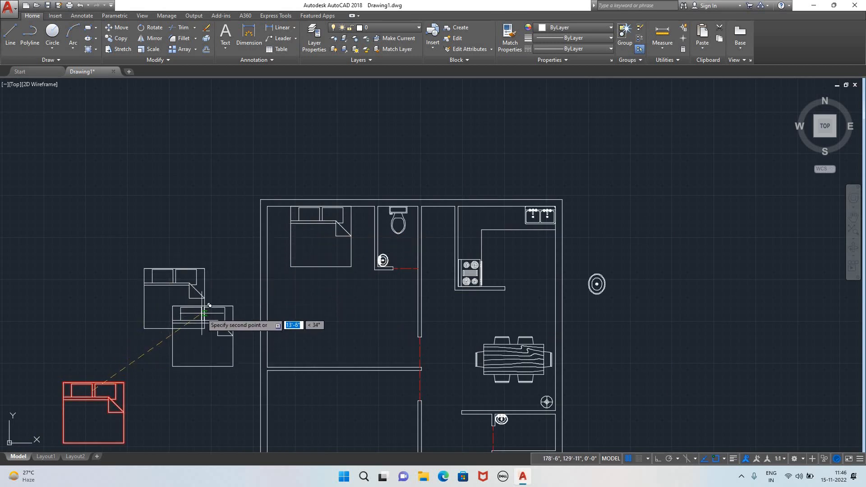
key(Escape)
- Rotate the spare bed copy nearest the house's west wall by 180° so its pillows point south
scroll(206, 315, down, 4)
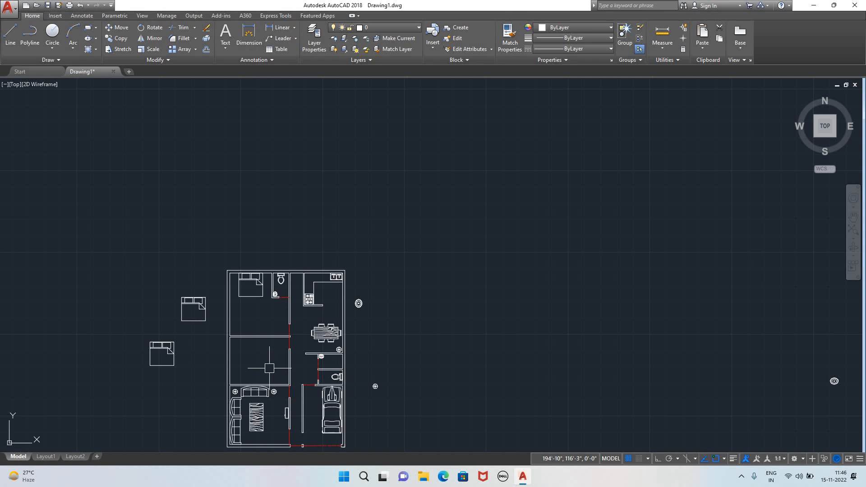
click(193, 306)
click(154, 28)
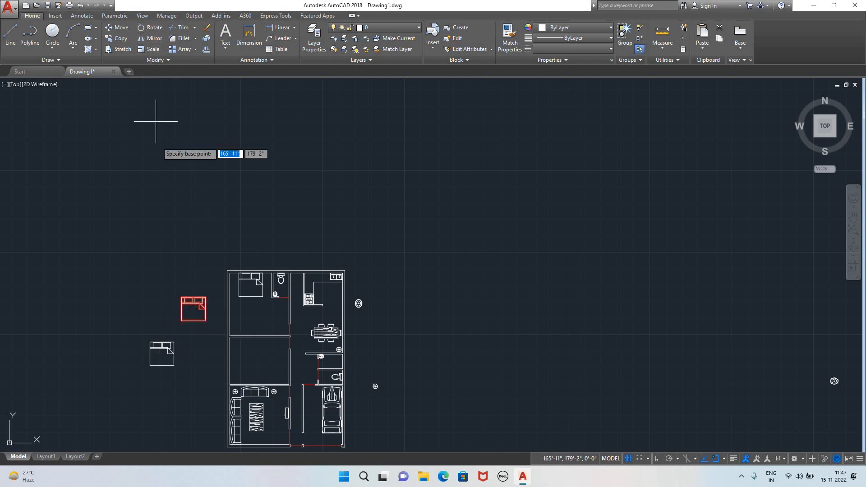
click(196, 311)
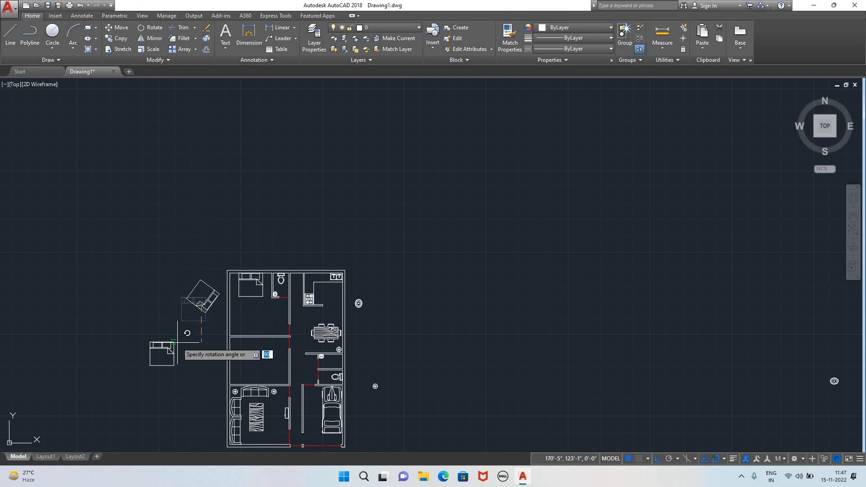
key(Escape)
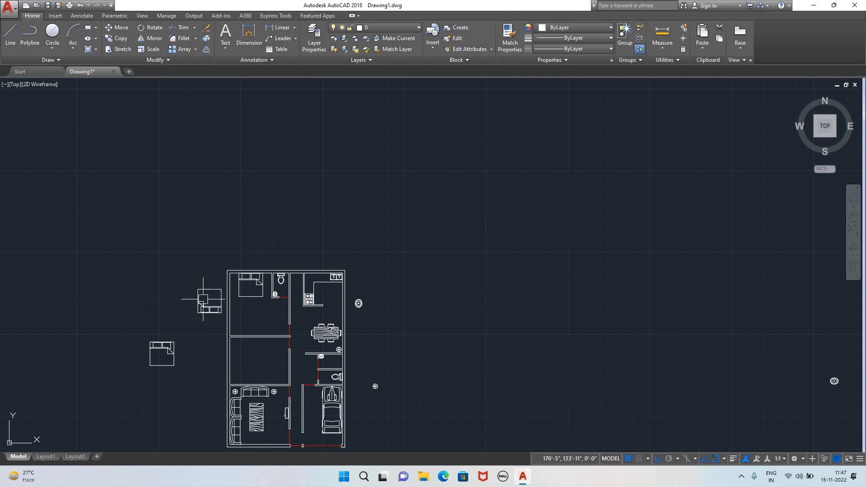
- Move the rotated bed into the middle bedroom, placing its pillow end against the south wall
click(209, 309)
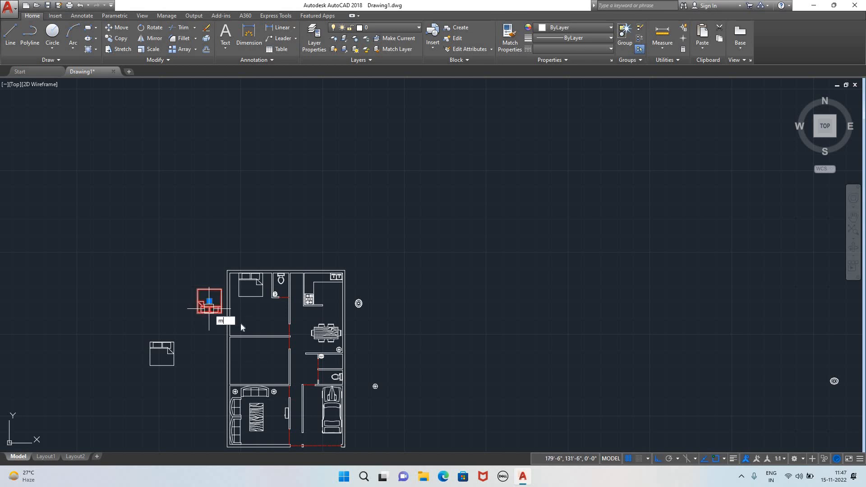
text(m)
key(Return)
click(209, 309)
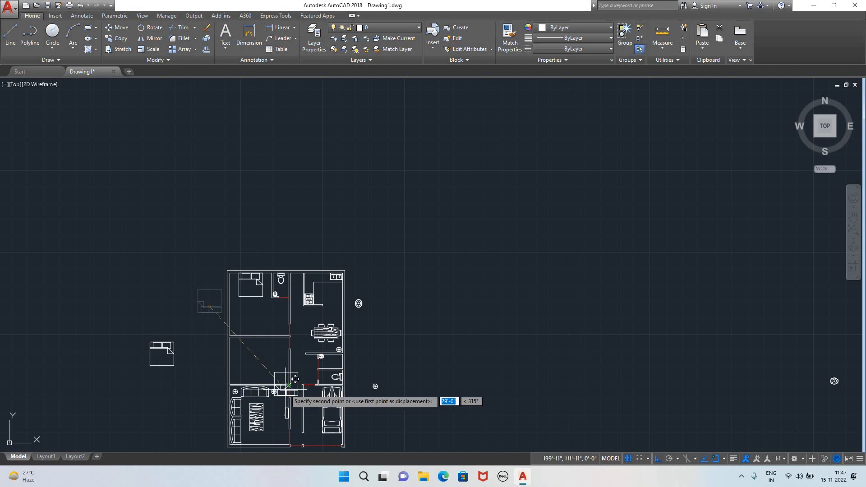
scroll(295, 379, up, 7)
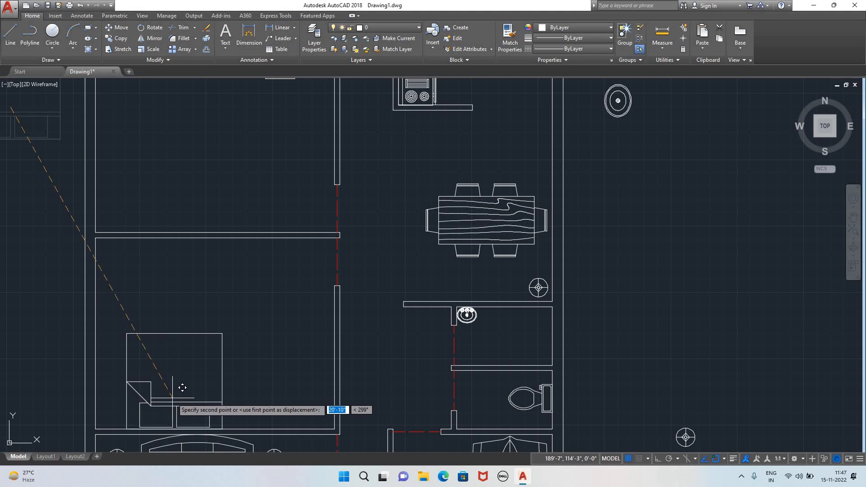
click(182, 387)
- Copy the dining area's round accent symbol to both sides of the middle bedroom's bed, next to its pillow end
scroll(238, 380, down, 1)
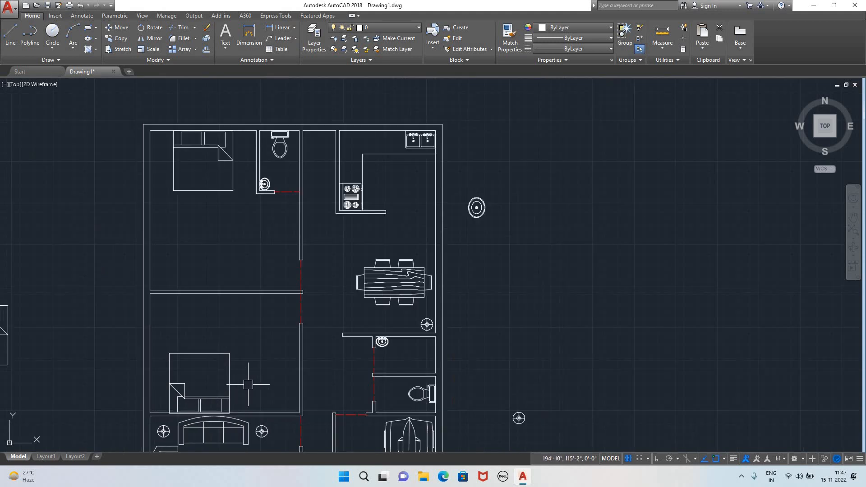
scroll(227, 384, up, 3)
scroll(227, 384, down, 6)
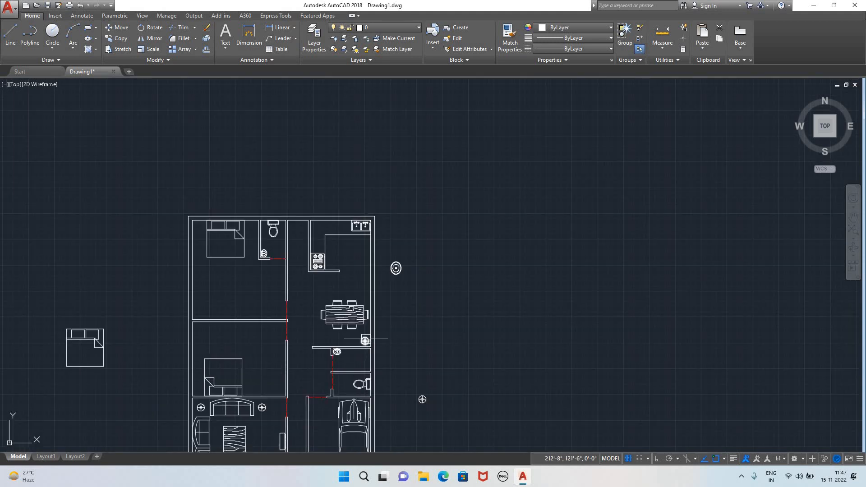
click(375, 341)
text(o)
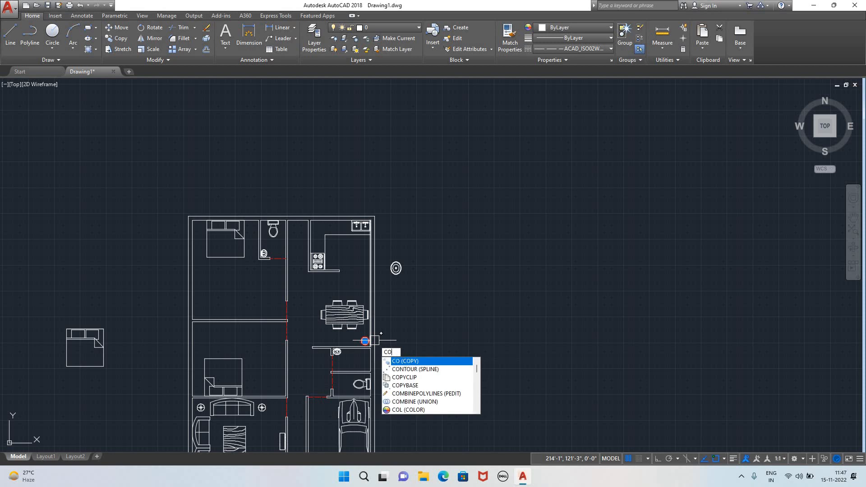
key(Return)
click(365, 341)
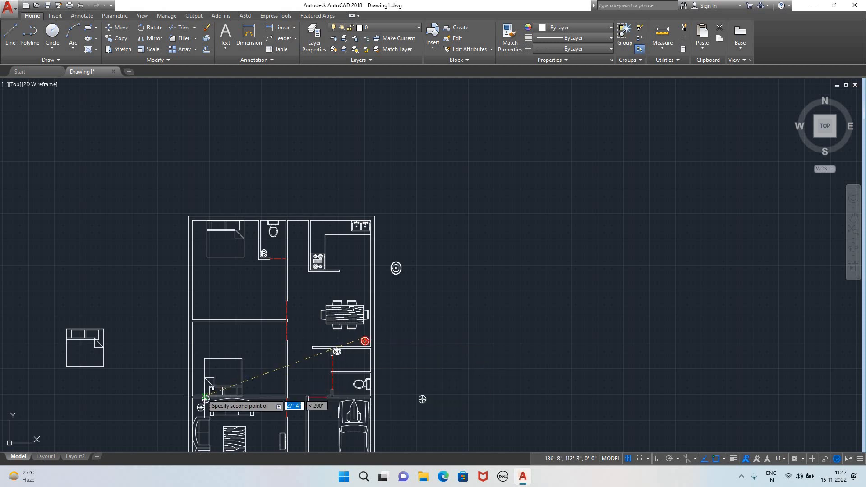
scroll(201, 397, up, 5)
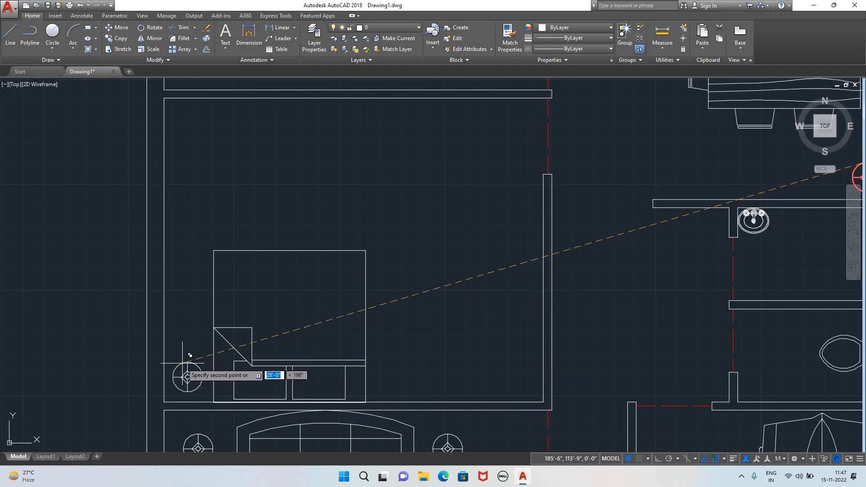
click(183, 363)
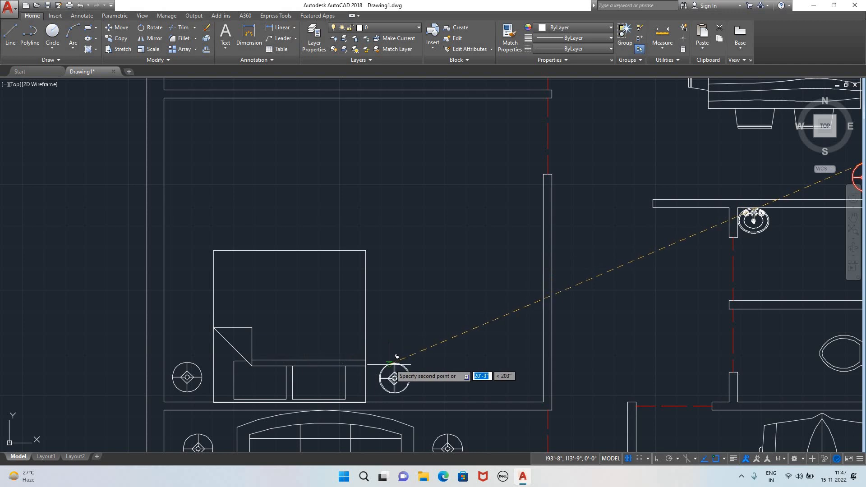
- Place another copy of the round accent symbol in the middle bedroom's northwest corner
scroll(347, 243, down, 5)
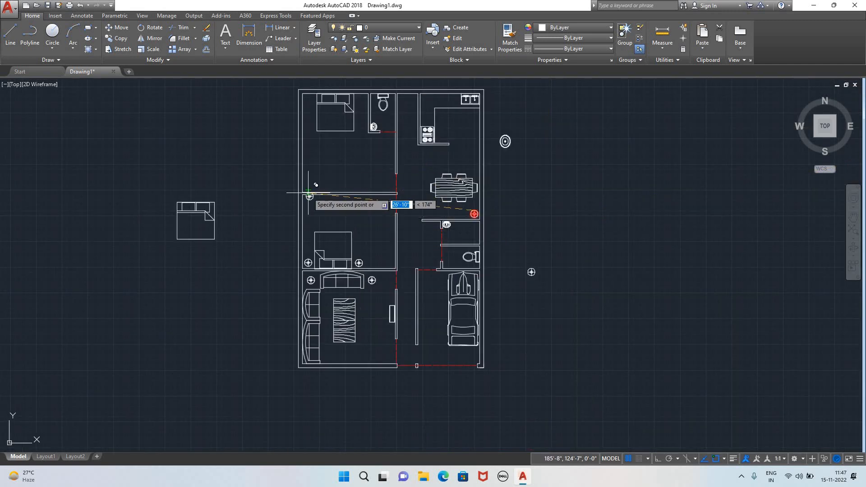
scroll(310, 193, up, 5)
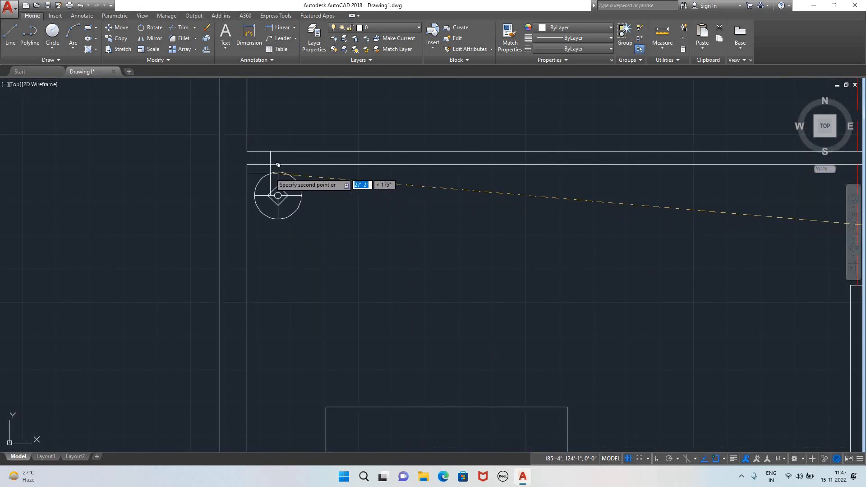
click(275, 194)
- Place copies of the round accent symbol on both sides of the north bedroom's bed and end the copying
scroll(351, 154, down, 5)
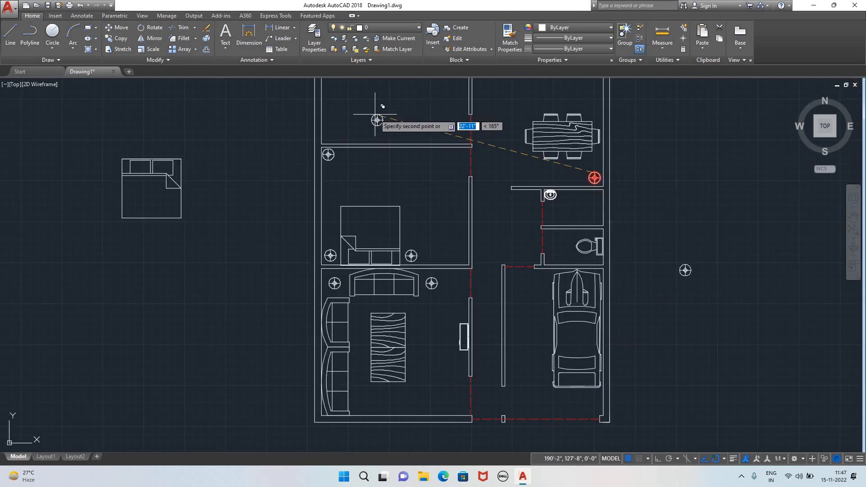
middle_drag(372, 124, 341, 298)
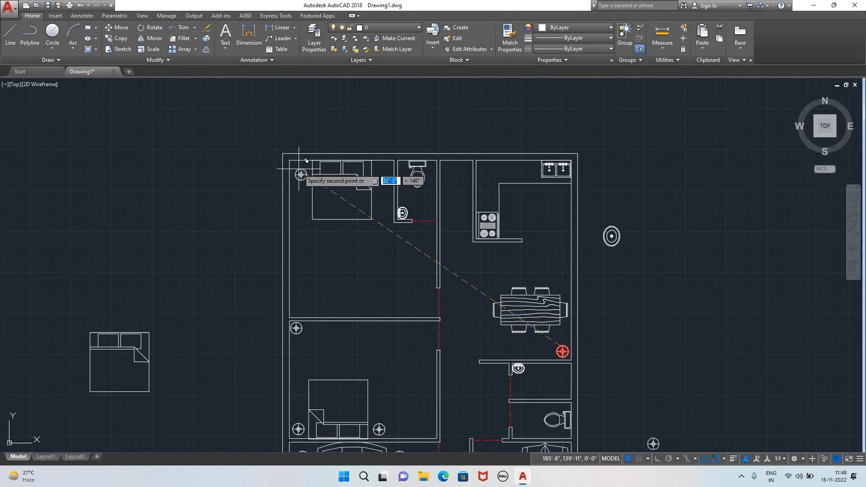
scroll(299, 169, up, 4)
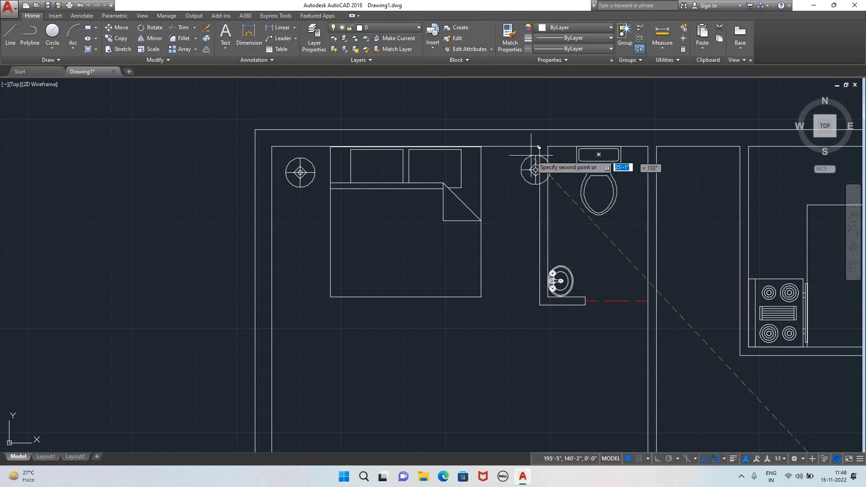
click(512, 158)
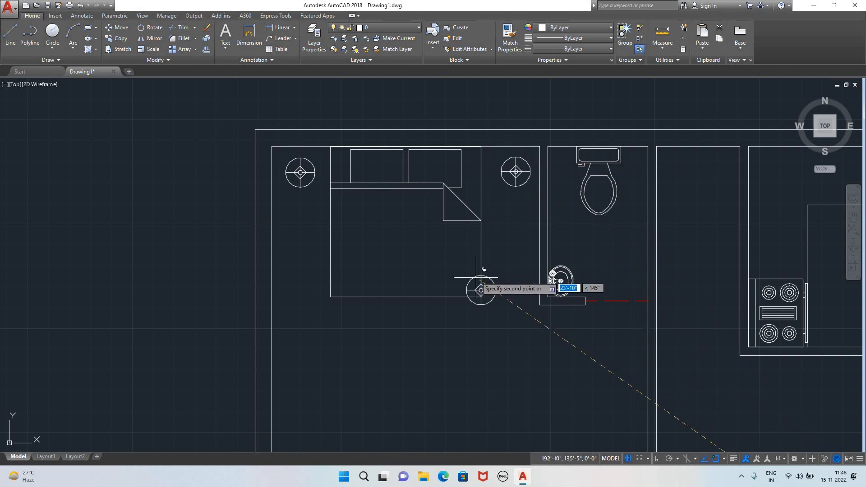
scroll(477, 278, down, 8)
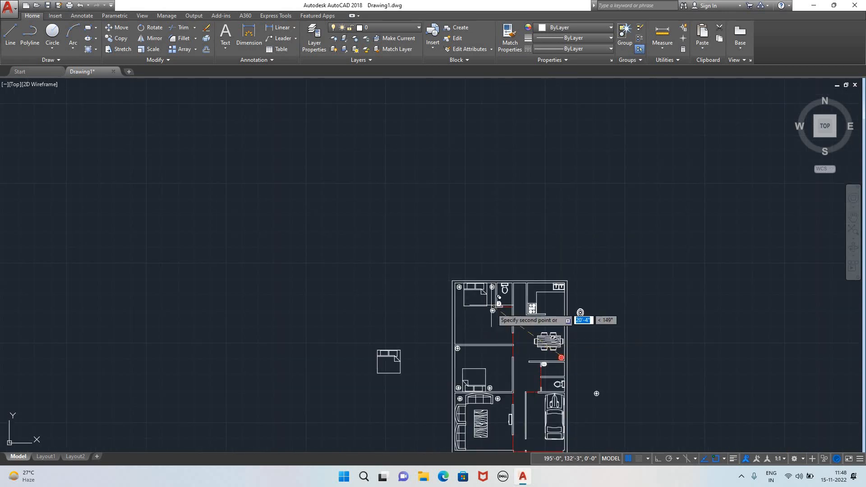
click(580, 312)
key(Escape)
- Examine the whole floor plan to review the furniture placement in the bedrooms, living room and garage
scroll(649, 311, down, 2)
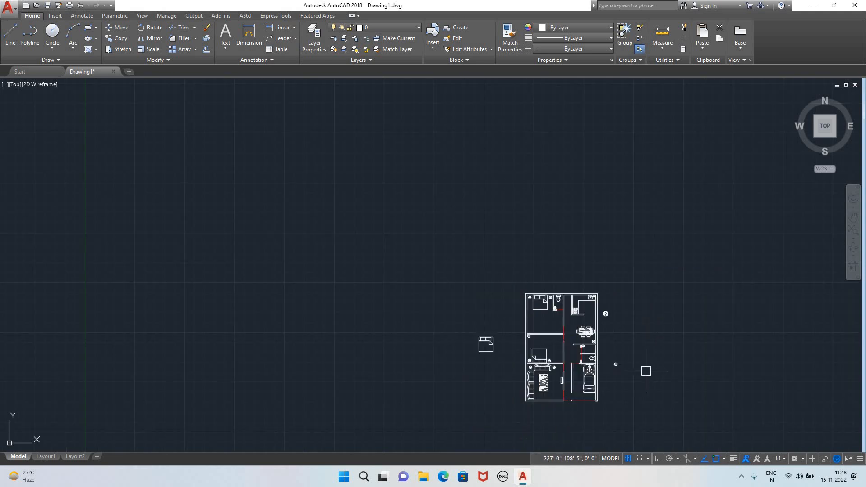
scroll(647, 366, down, 2)
middle_drag(648, 364, 325, 252)
scroll(325, 256, up, 8)
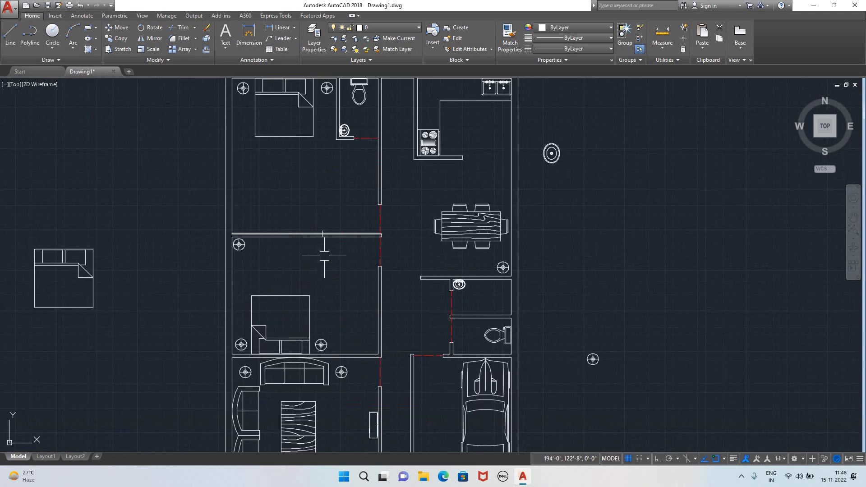
scroll(324, 255, down, 4)
scroll(333, 302, up, 6)
scroll(333, 302, down, 2)
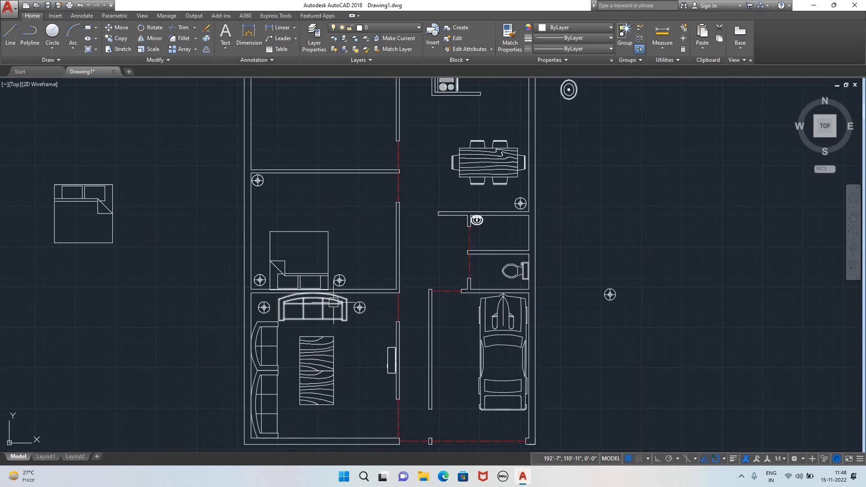
scroll(379, 287, down, 2)
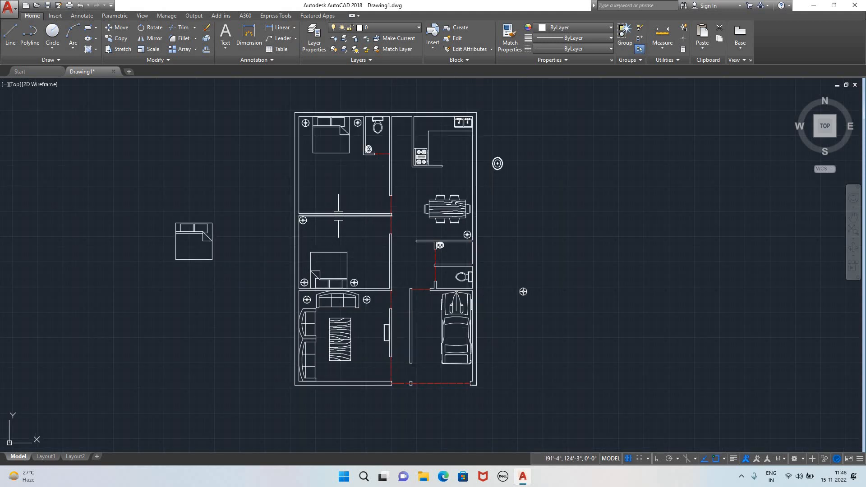
- Draw a wardrobe rectangle in the north bedroom, starting at its southwest corner and running along the south wall
scroll(327, 220, up, 5)
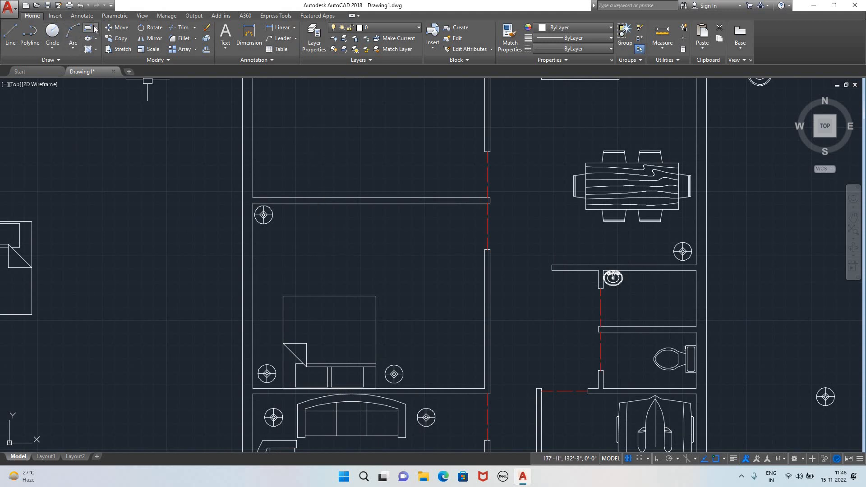
click(96, 28)
click(93, 42)
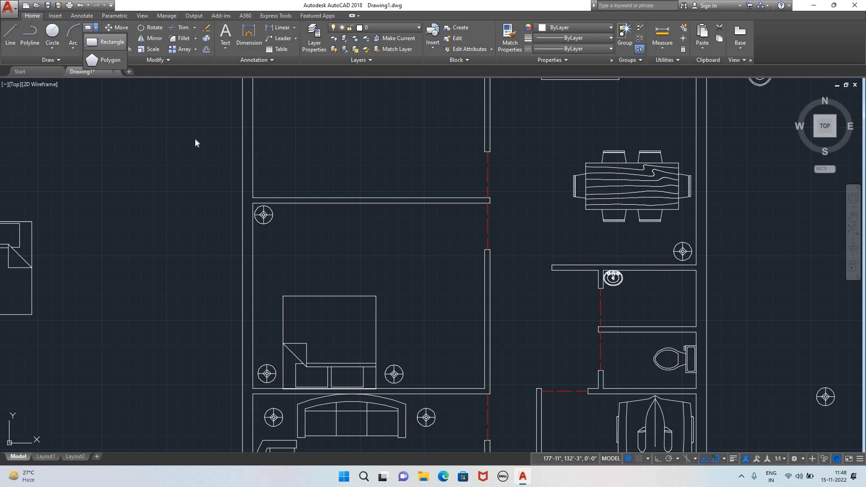
click(253, 198)
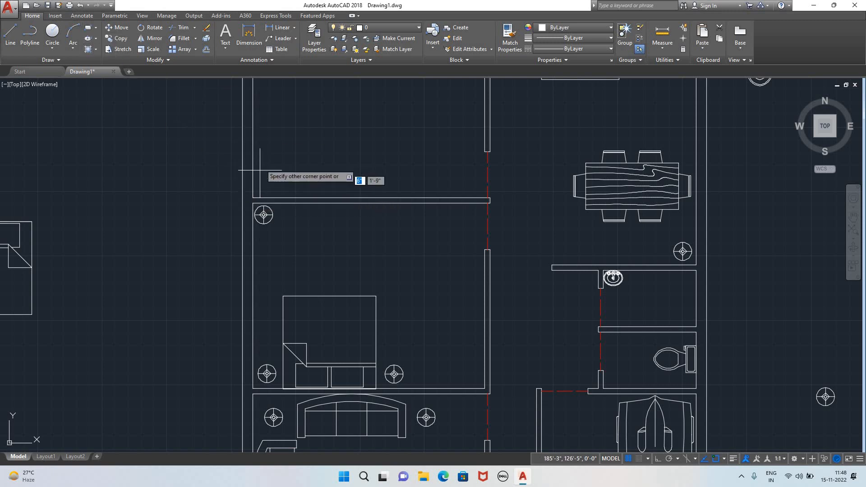
click(412, 149)
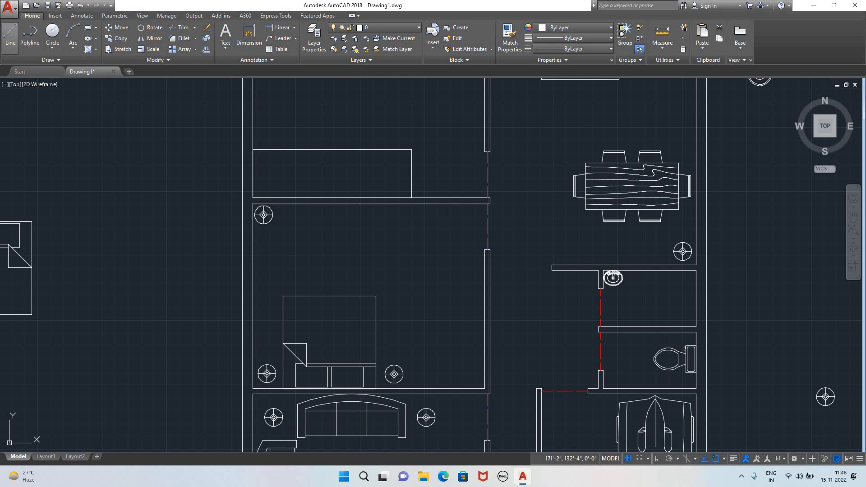
- Draw a horizontal line about 8' long through the middle of the wardrobe rectangle
click(10, 36)
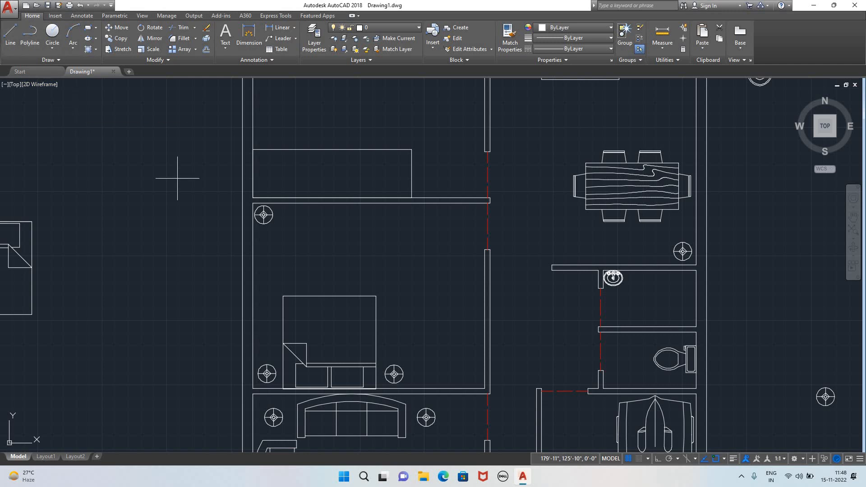
click(264, 172)
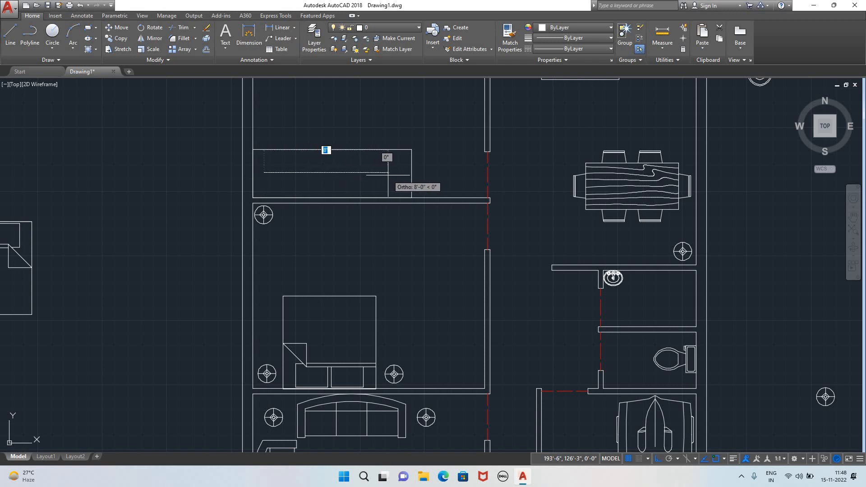
click(388, 175)
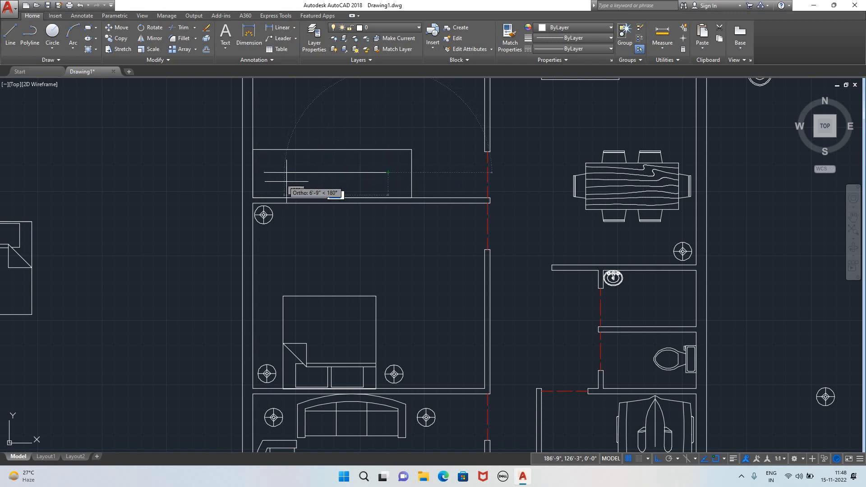
key(Escape)
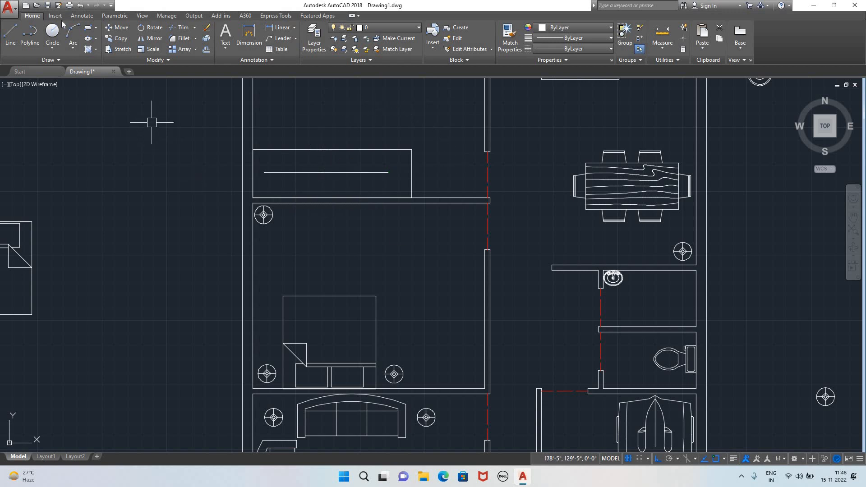
- Draw a vertical line about 1'-7" long across the wardrobe's horizontal line near its west end
click(10, 36)
click(274, 159)
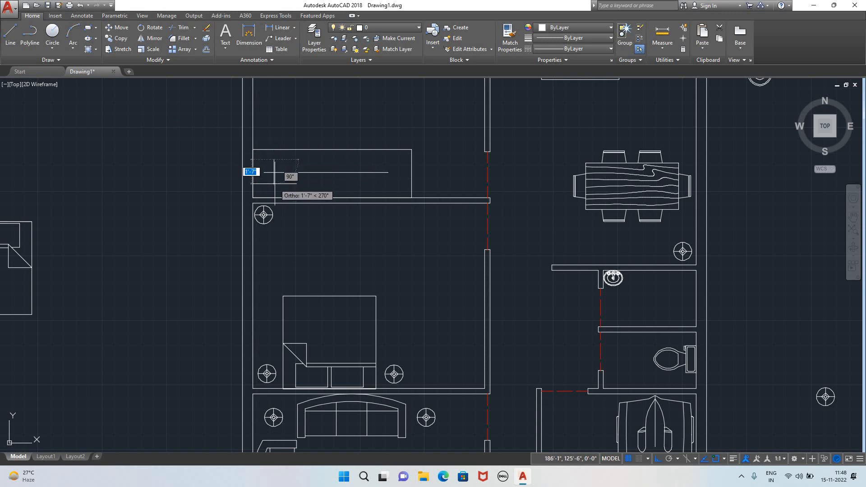
click(274, 184)
key(Escape)
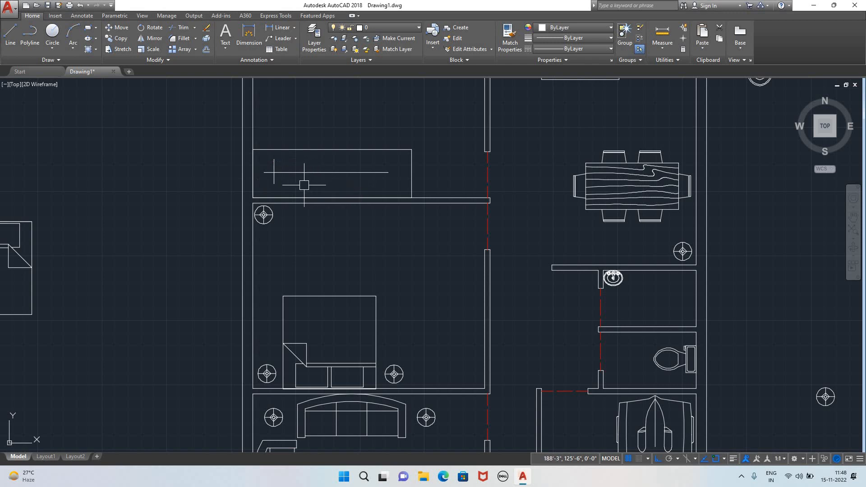
- Create a path array of the short vertical line along the wardrobe's horizontal line
click(274, 179)
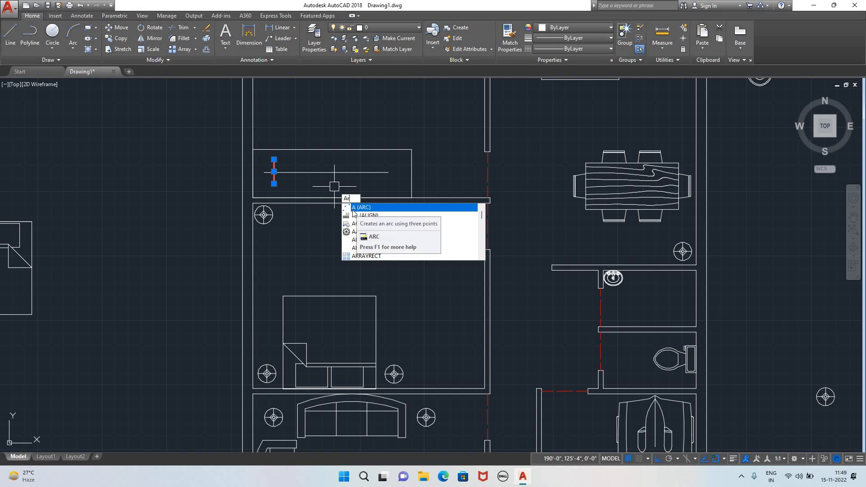
text(r)
key(Return)
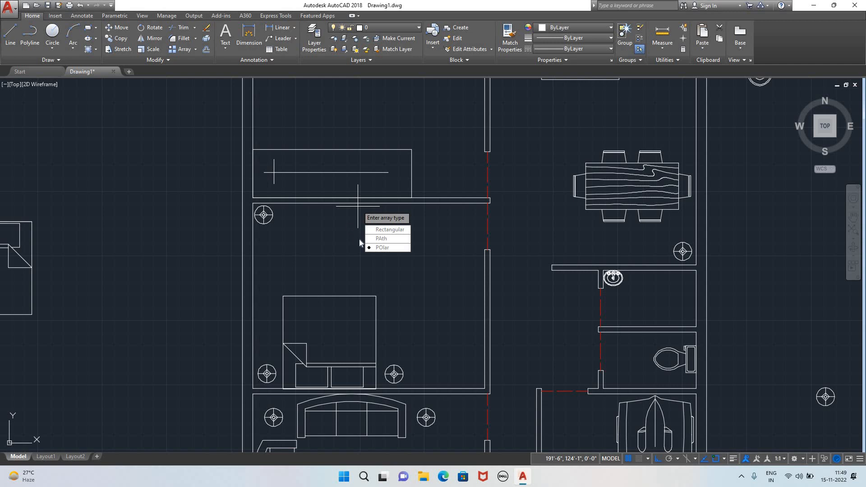
key(Return)
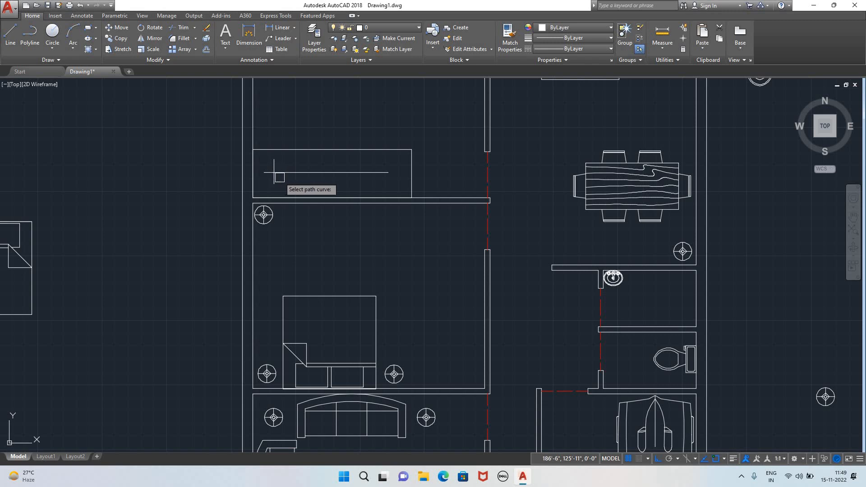
click(296, 172)
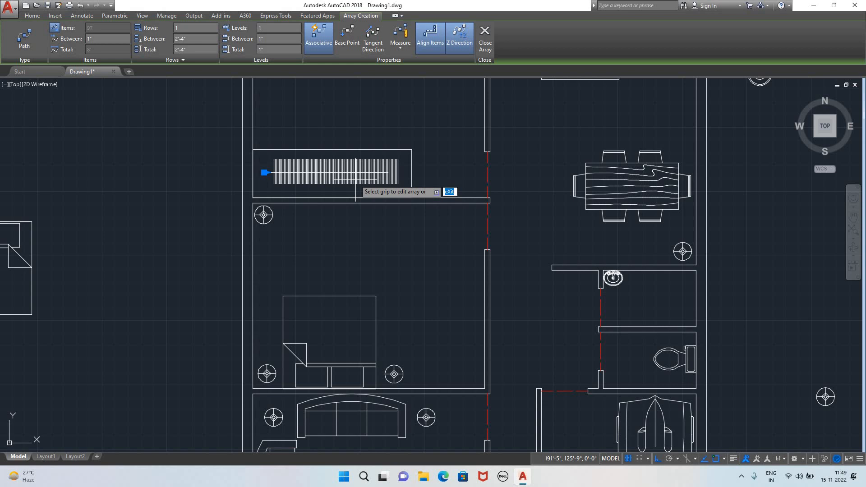
key(Return)
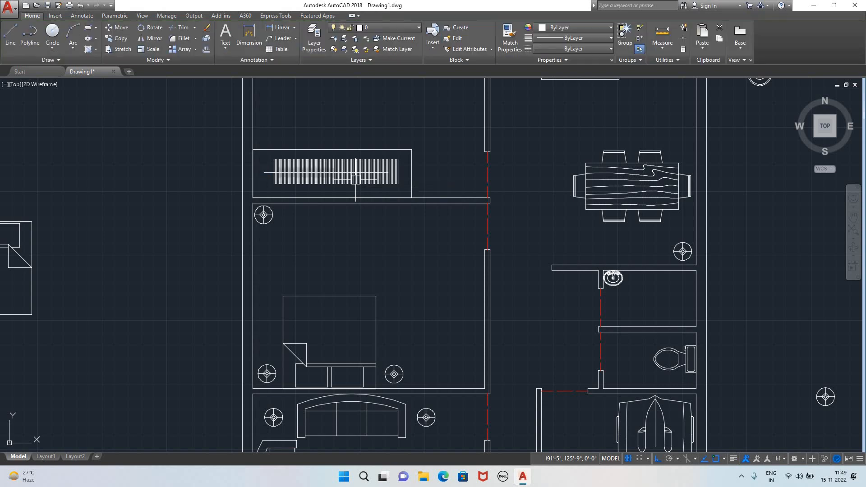
- Shift the array of short vertical lines west inside the wardrobe, and delete that array
click(385, 179)
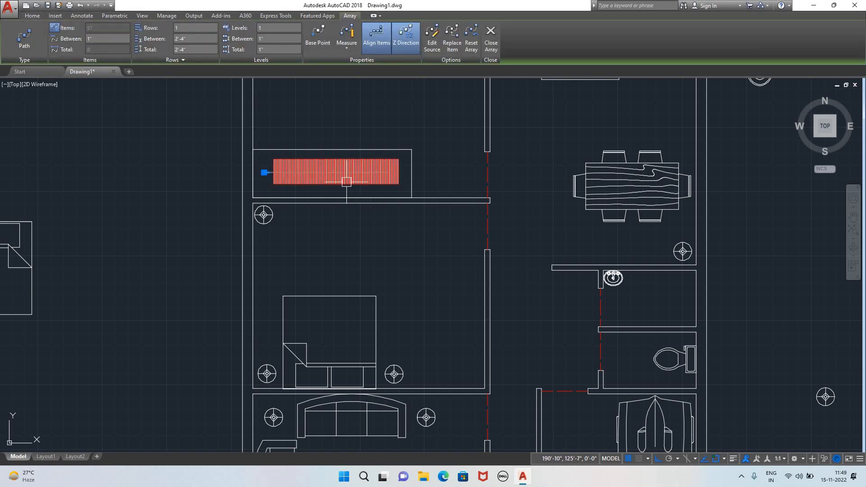
scroll(346, 182, up, 7)
scroll(363, 180, down, 4)
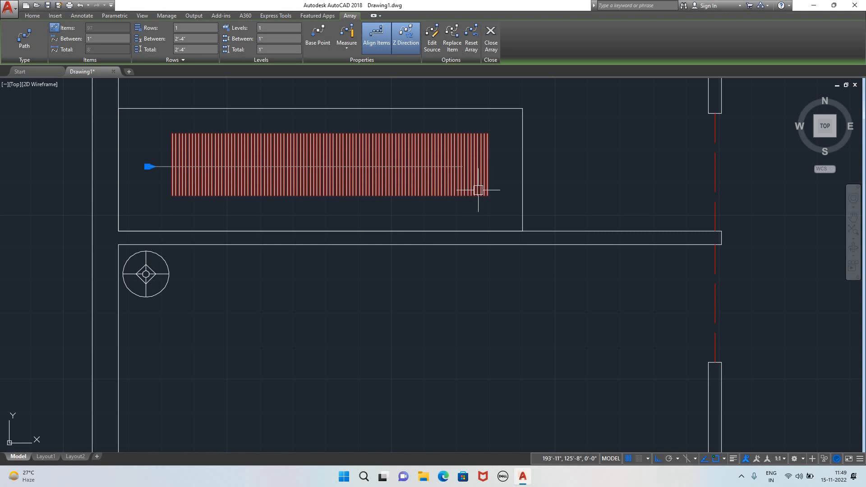
drag(438, 193, 402, 188)
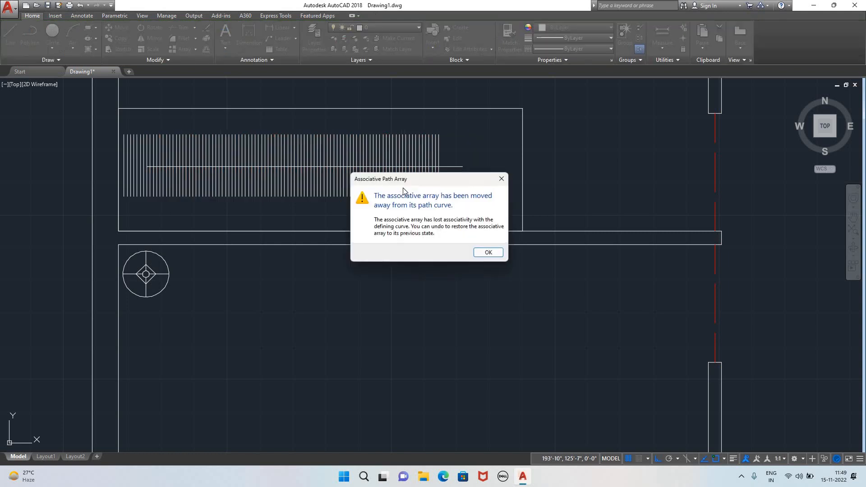
key(Return)
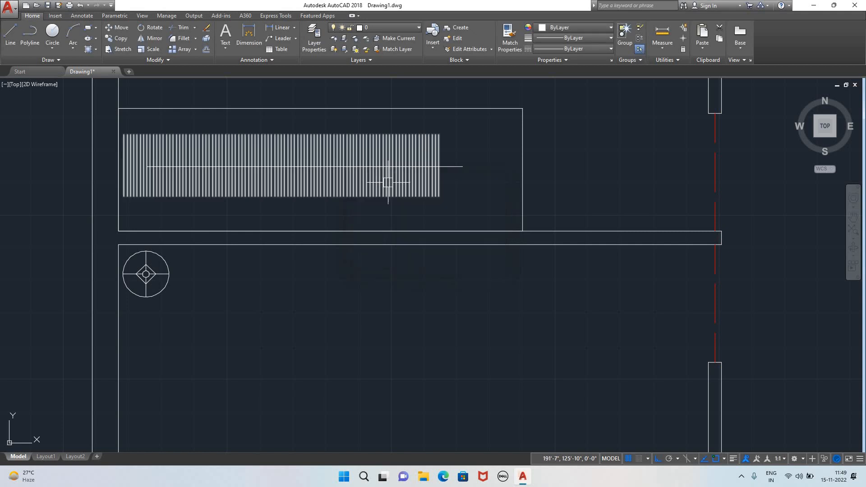
click(399, 187)
key(Delete)
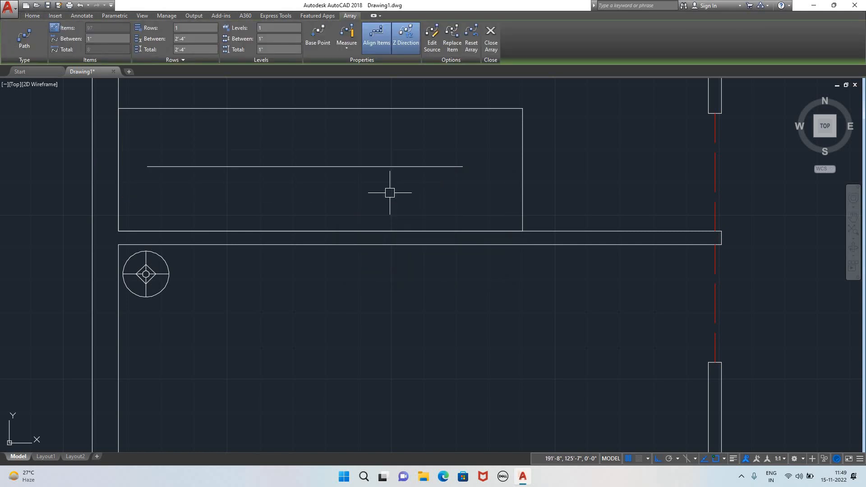
- Draw a short vertical line crossing the wardrobe's horizontal line near its west end
click(10, 41)
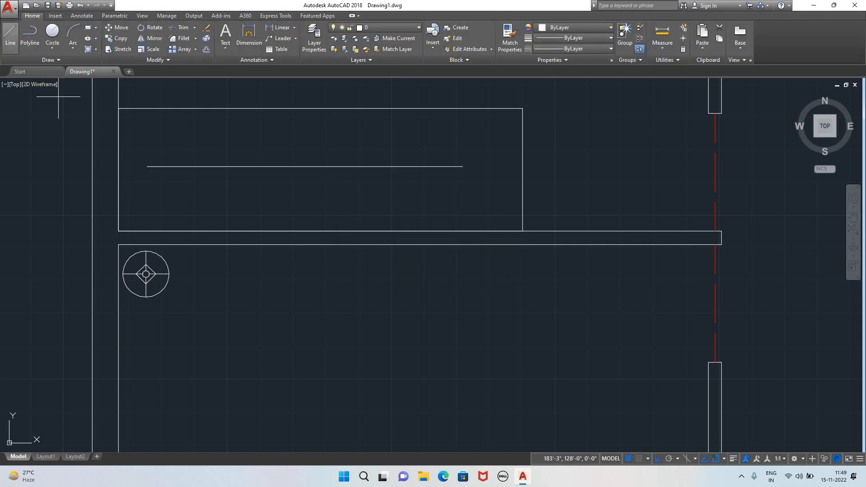
click(166, 134)
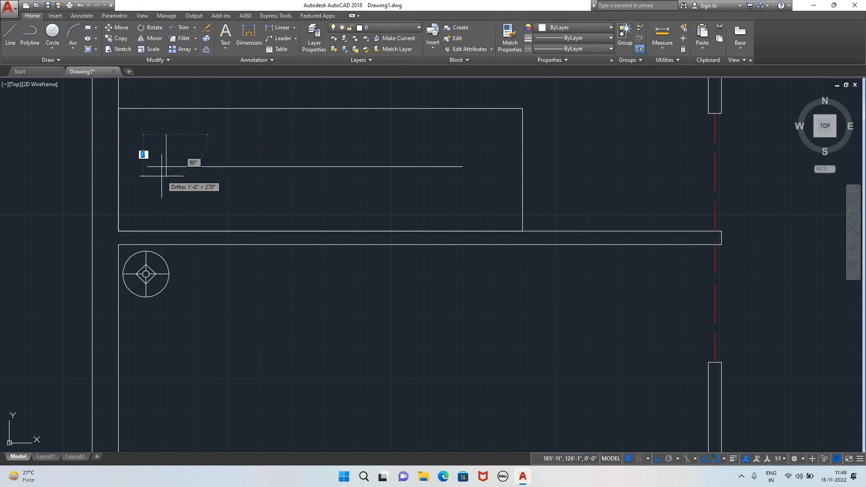
click(164, 198)
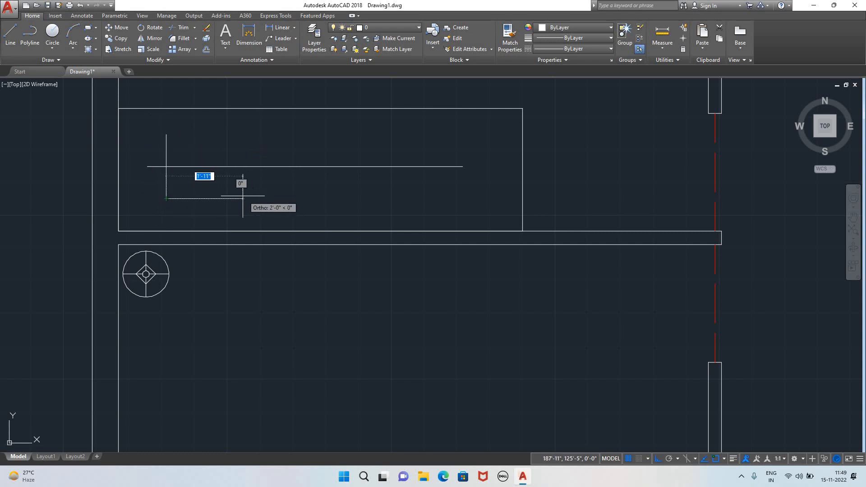
key(Escape)
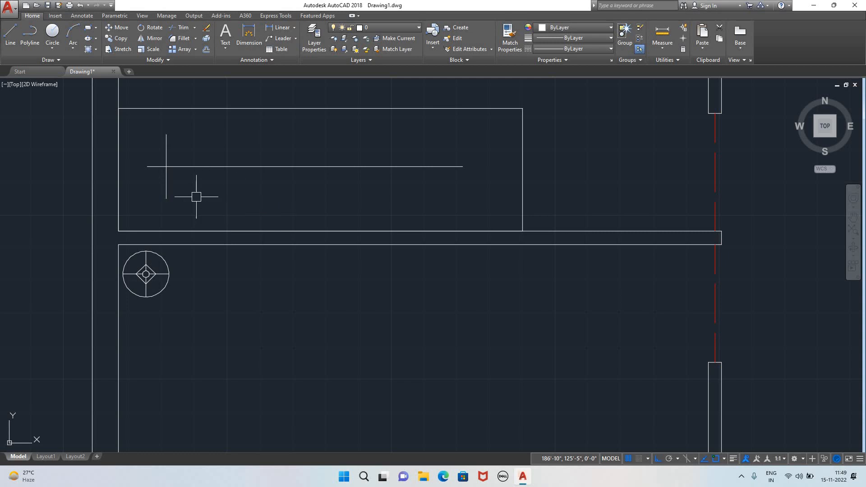
- Try a path array of the short vertical line along the wardrobe's horizontal line, and delete the resulting array
click(166, 185)
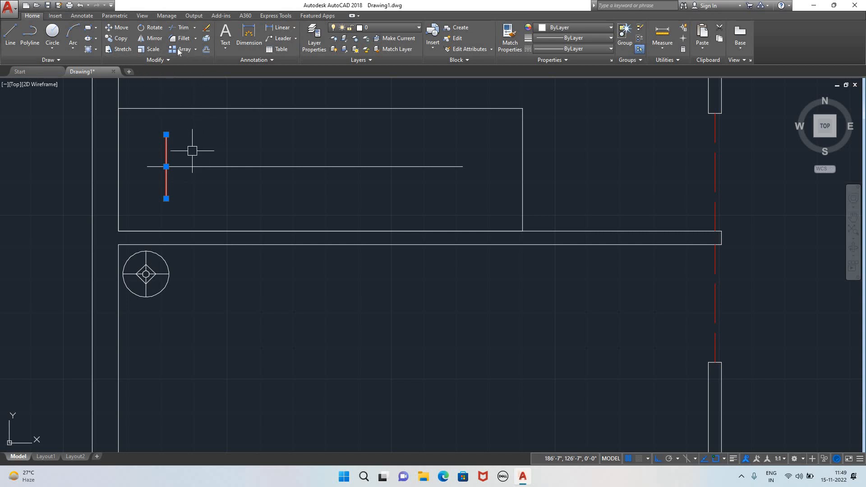
click(196, 49)
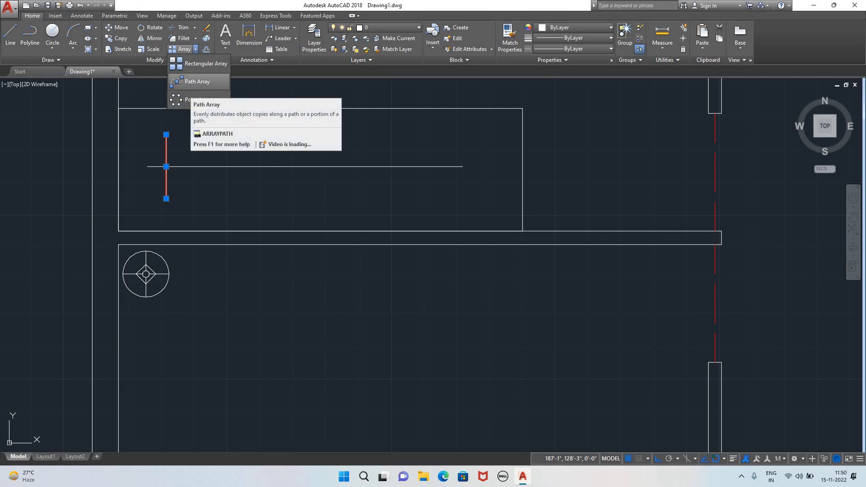
click(193, 82)
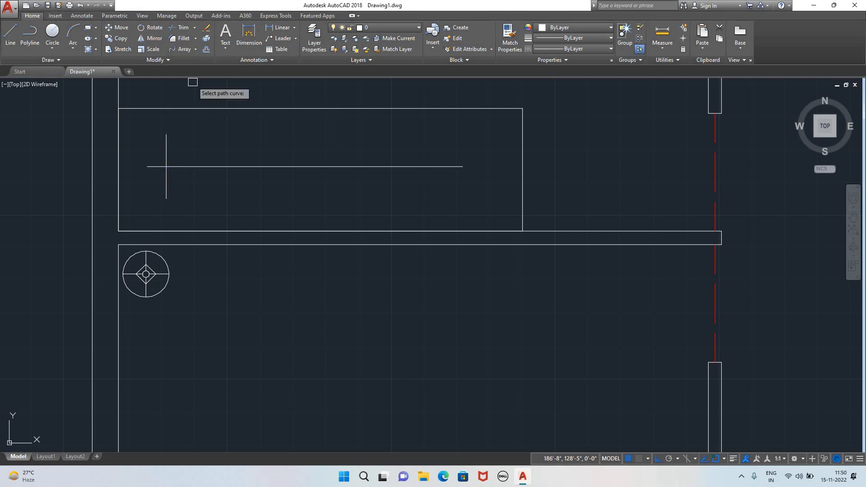
click(184, 167)
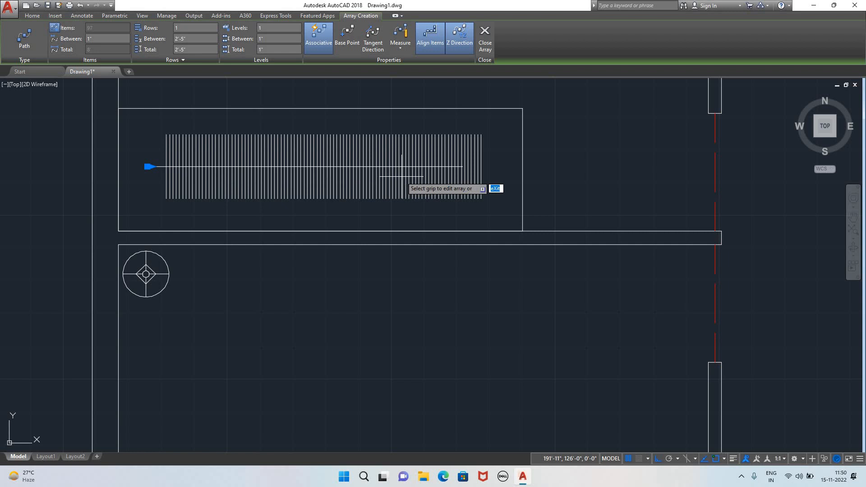
key(BackSpace)
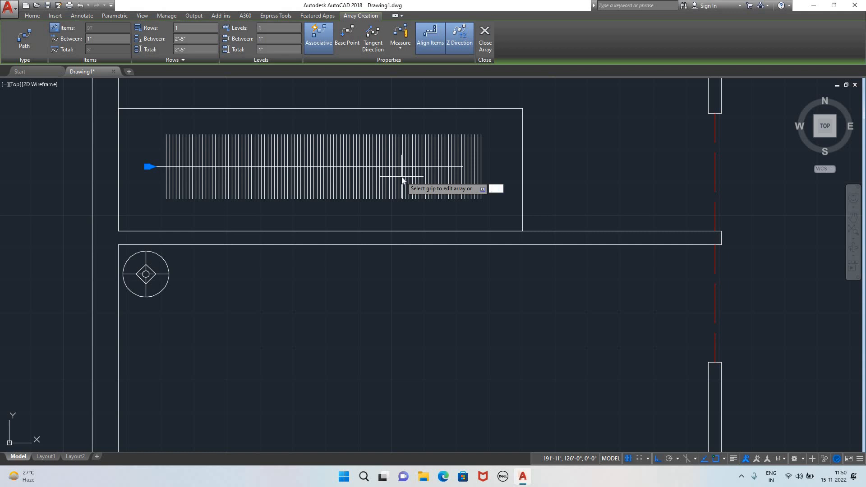
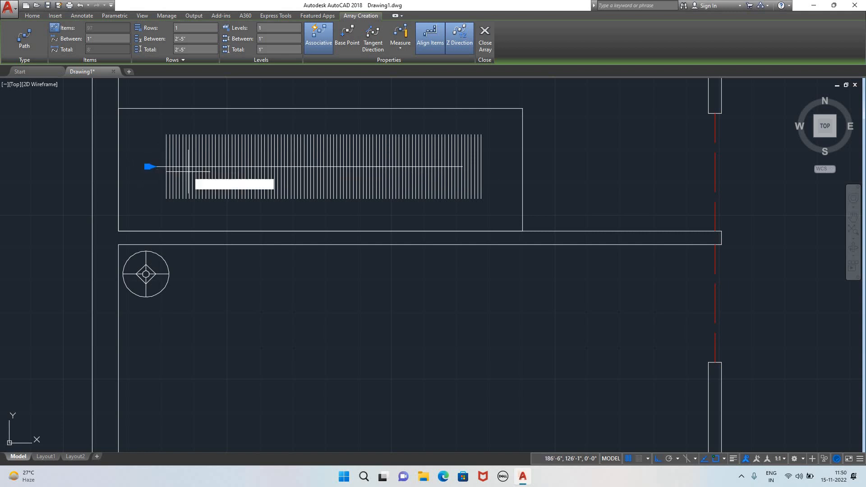
key(Return)
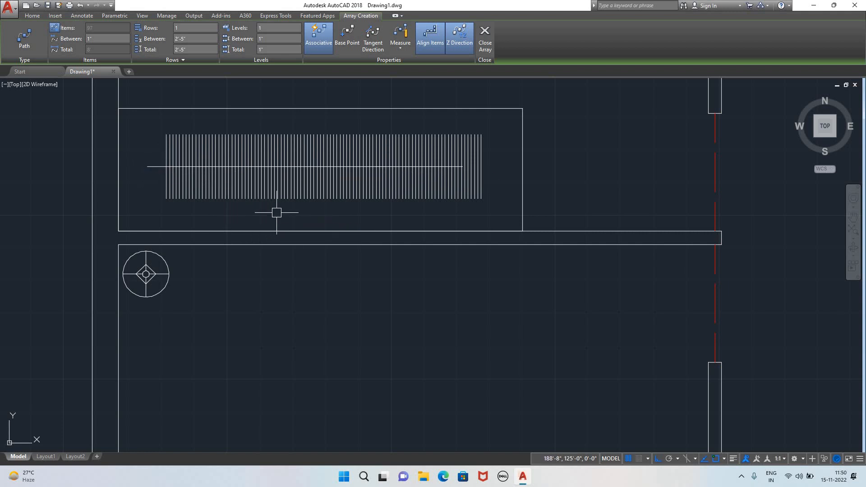
click(325, 188)
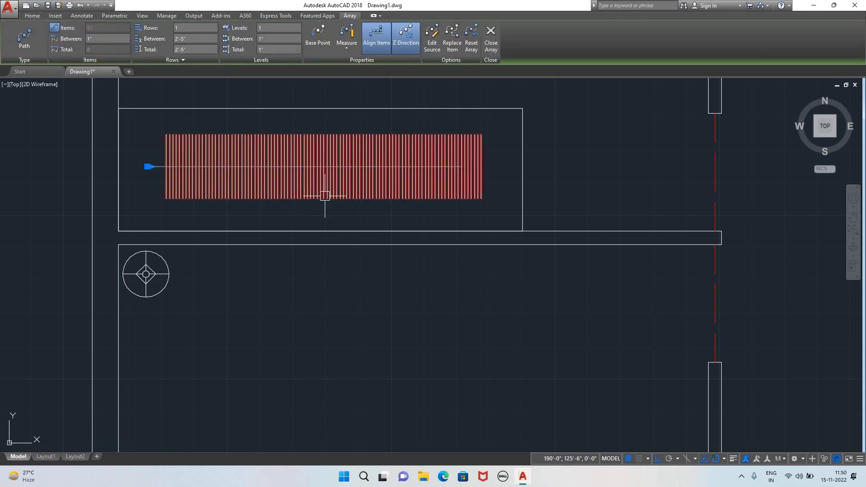
key(Delete)
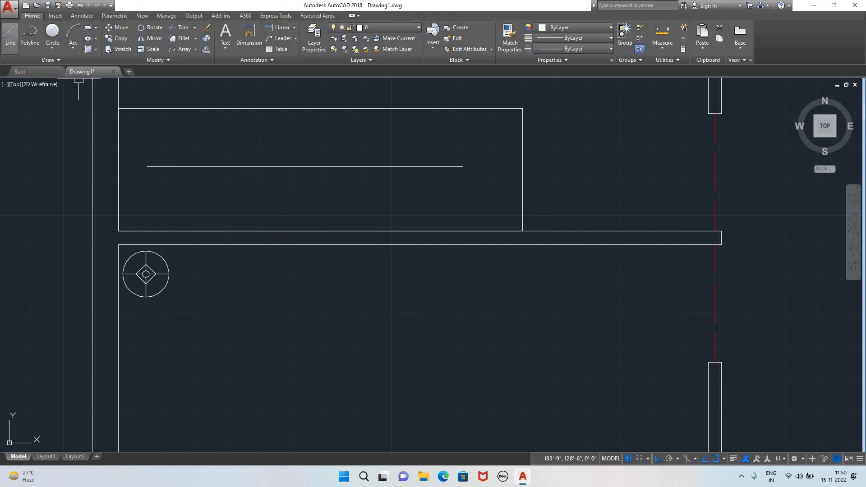
- Redraw a single short vertical line across the west end of the wardrobe's hanging rail
click(10, 36)
click(164, 176)
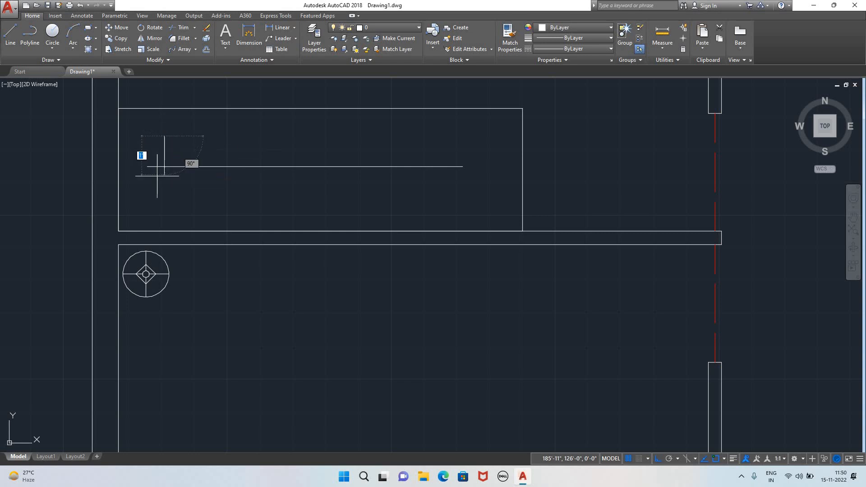
click(164, 196)
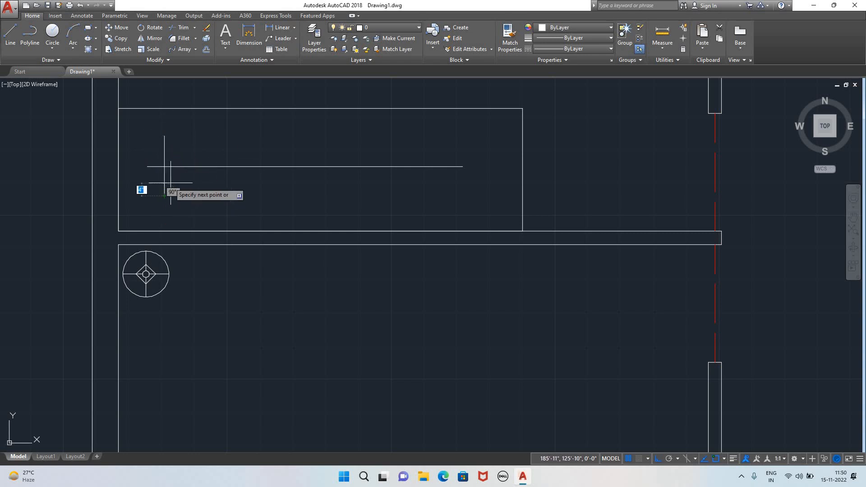
key(Escape)
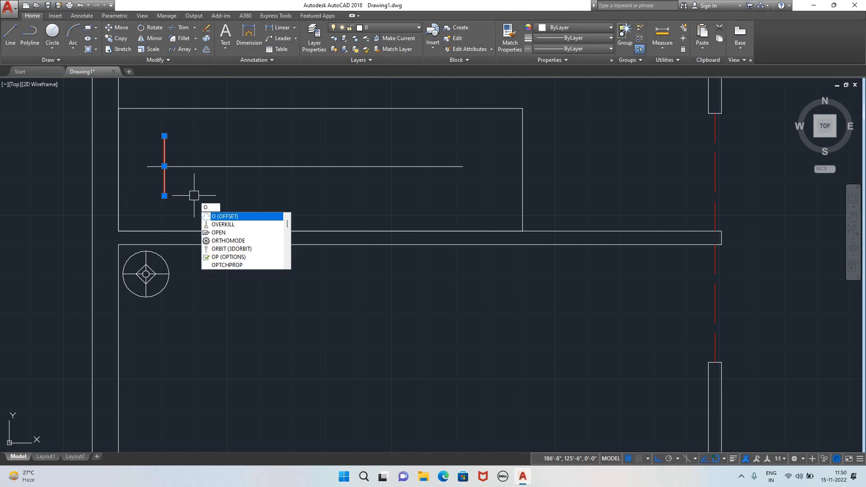
- Offset the vertical line eastward by 1' repeatedly, each time from the newest copy, to make seven copies along the hanging rail
key(Return)
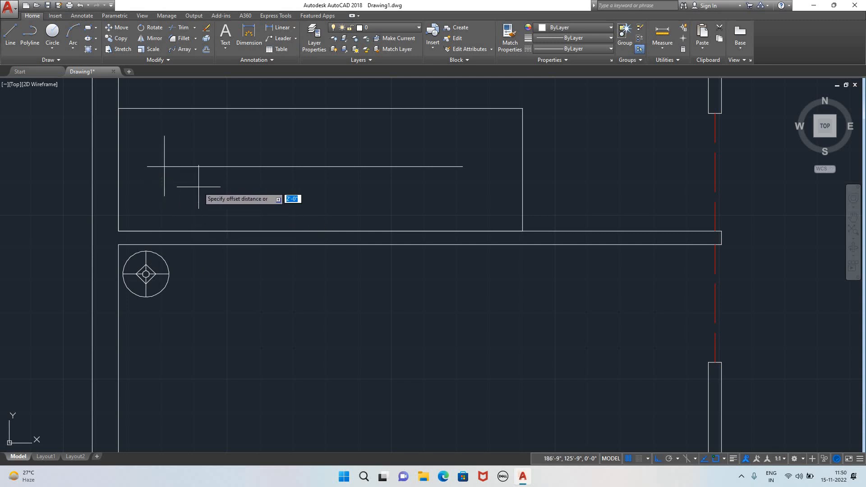
text(2)
key(BackSpace)
text(1)
key(Return)
click(165, 188)
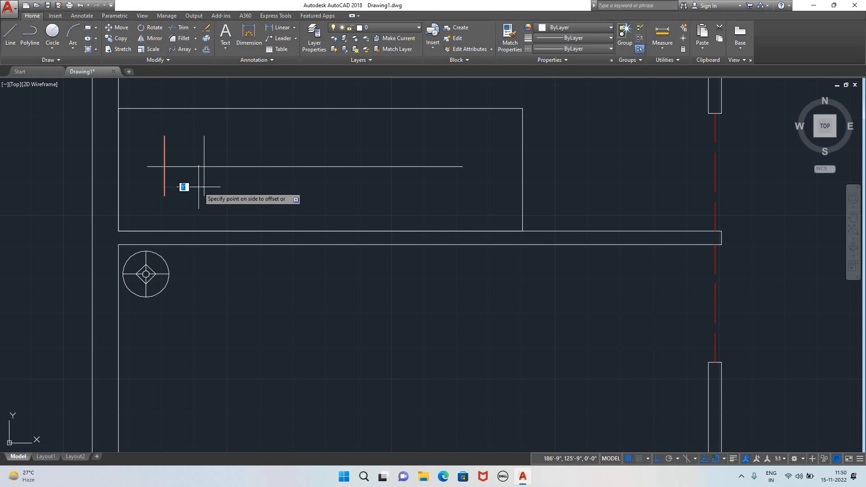
click(209, 186)
click(205, 182)
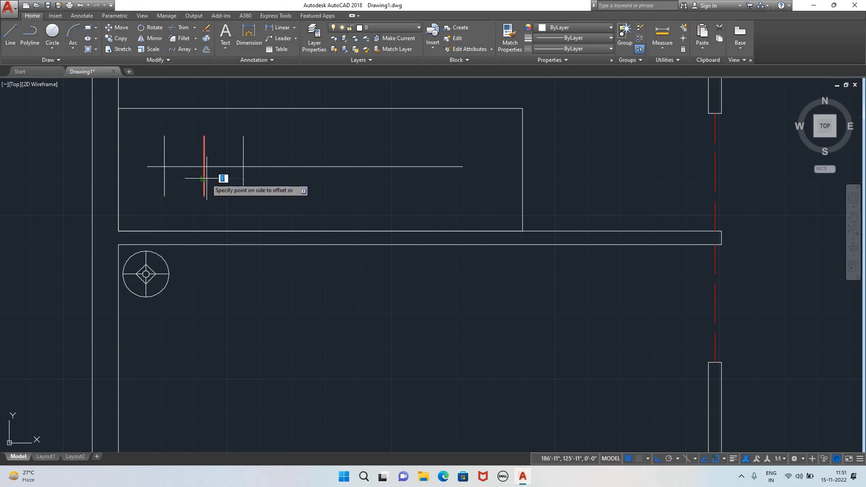
click(230, 178)
click(244, 175)
click(266, 180)
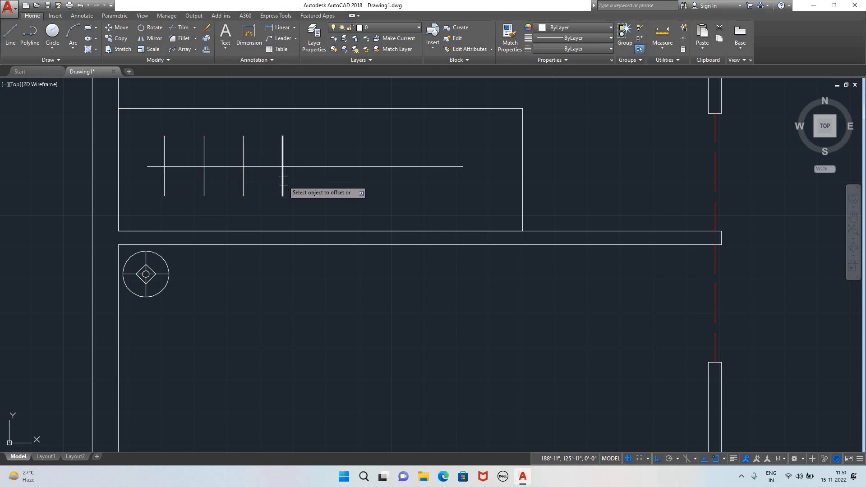
click(283, 183)
click(304, 178)
click(321, 184)
click(343, 186)
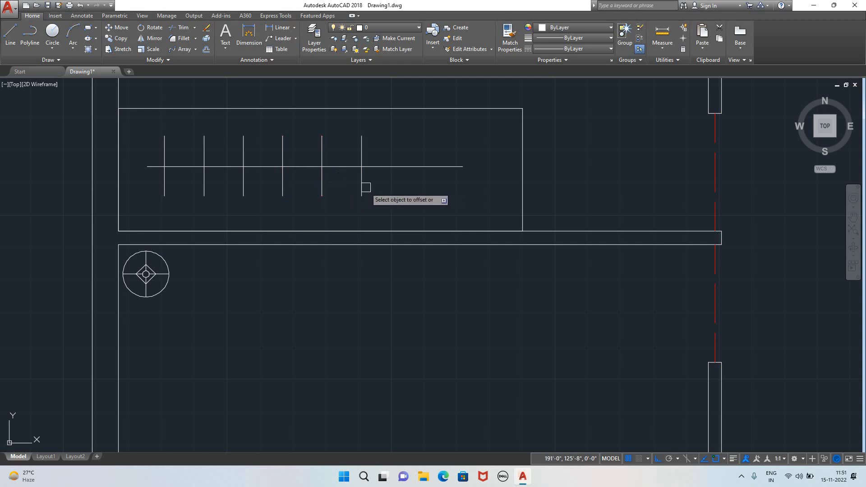
click(361, 187)
click(382, 182)
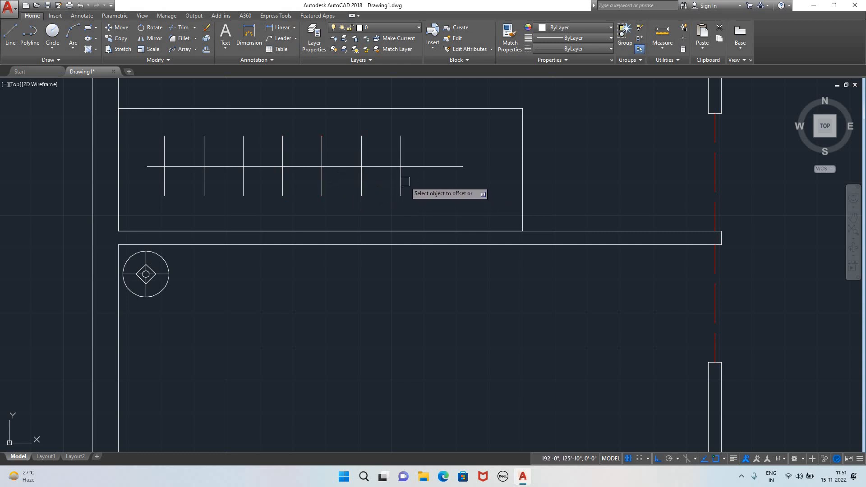
click(404, 183)
click(420, 184)
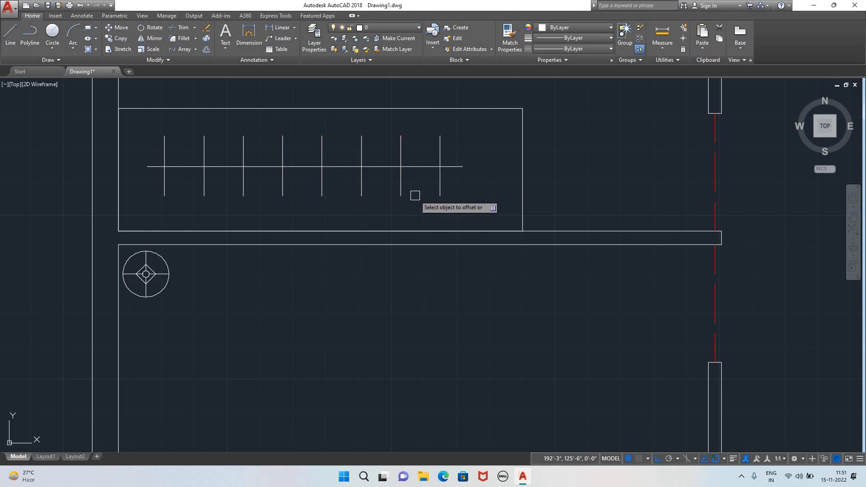
key(Escape)
- Delete the spare bed west of the house and the two leftover round symbols east of it
scroll(379, 185, down, 4)
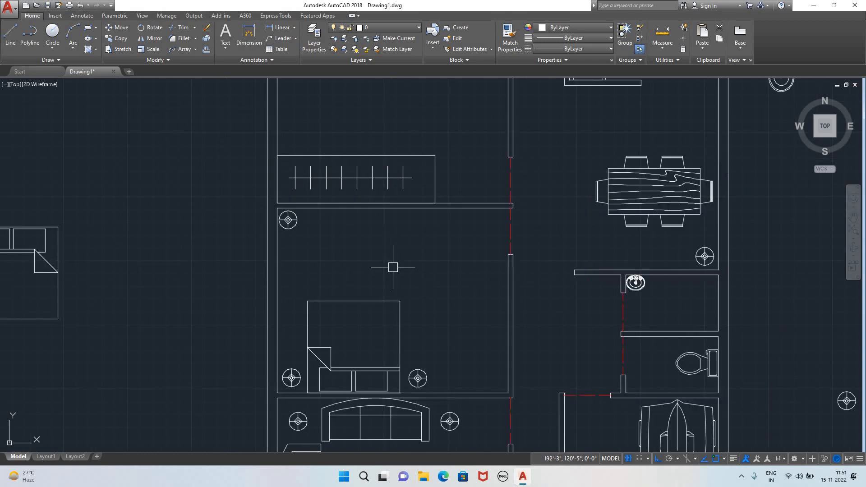
scroll(389, 266, down, 4)
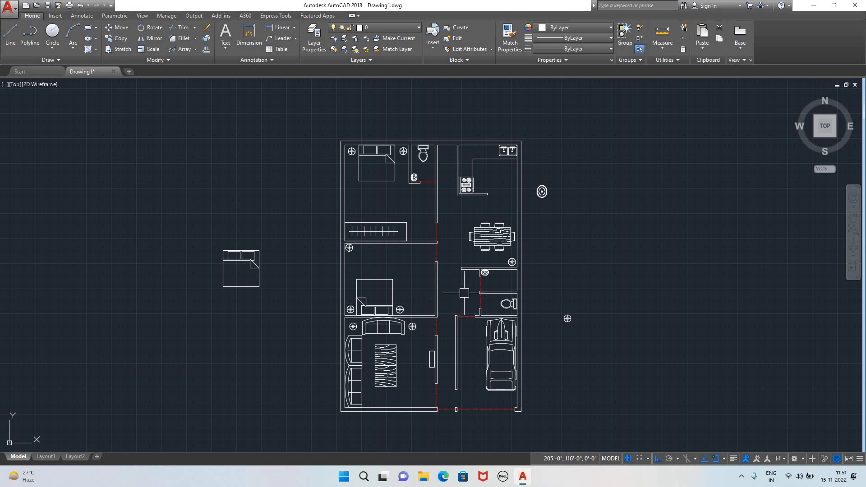
middle_drag(459, 295, 411, 246)
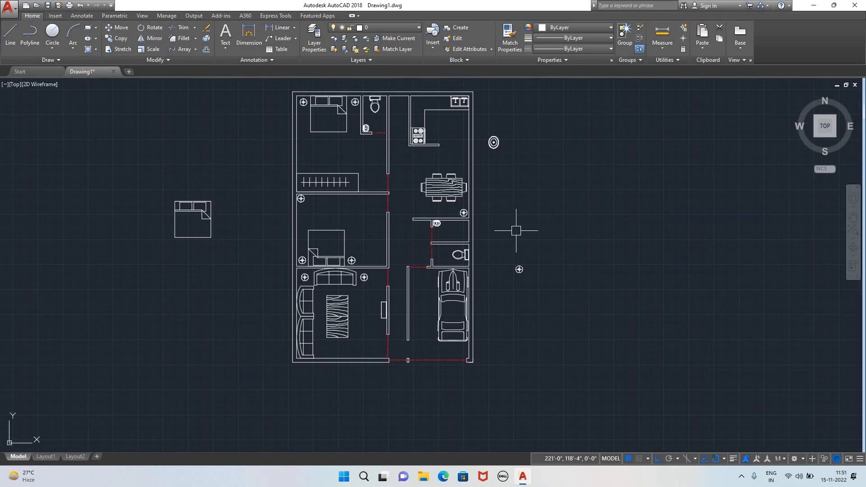
click(519, 269)
click(493, 142)
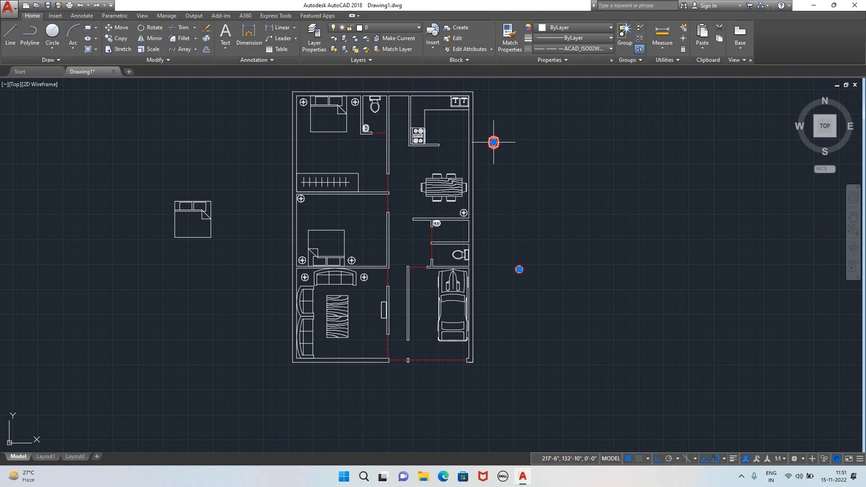
click(189, 209)
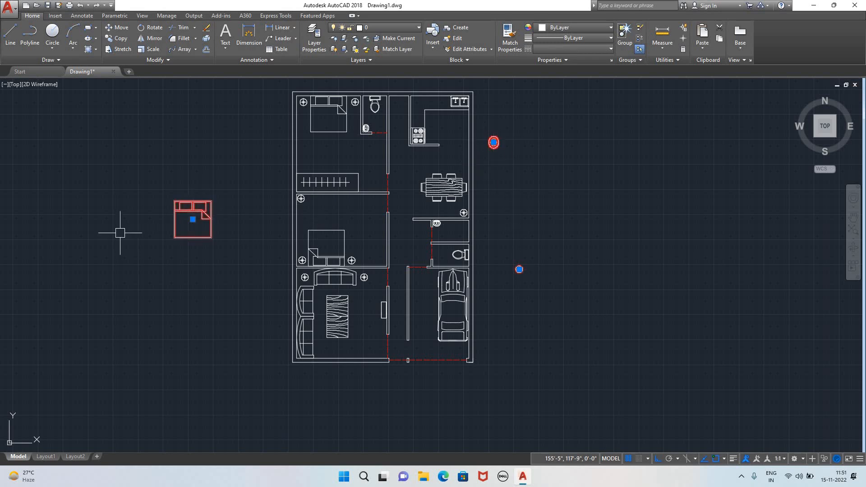
key(Delete)
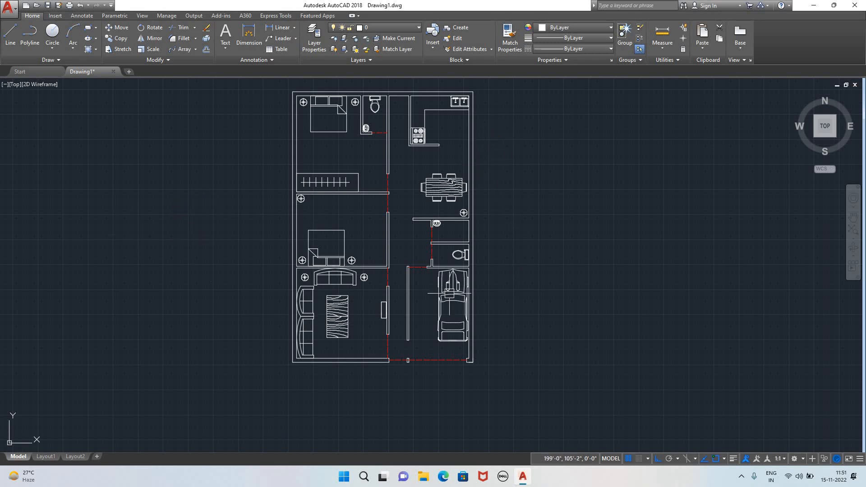
scroll(505, 351, up, 4)
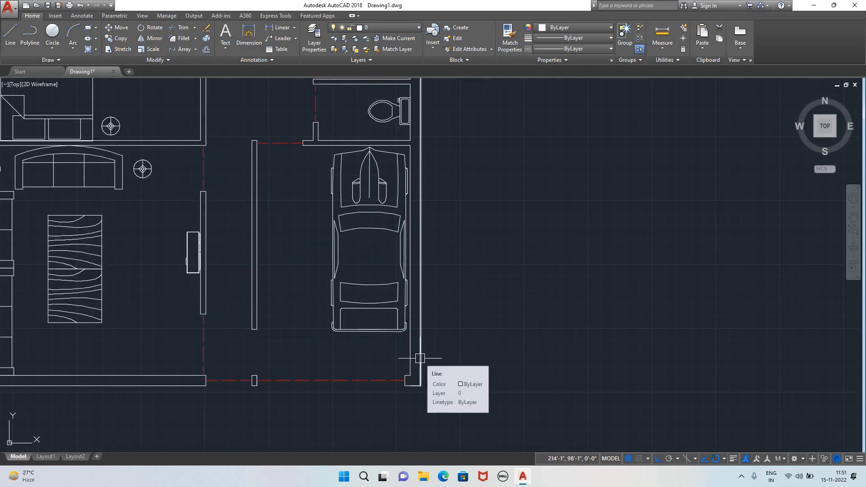
scroll(507, 334, down, 4)
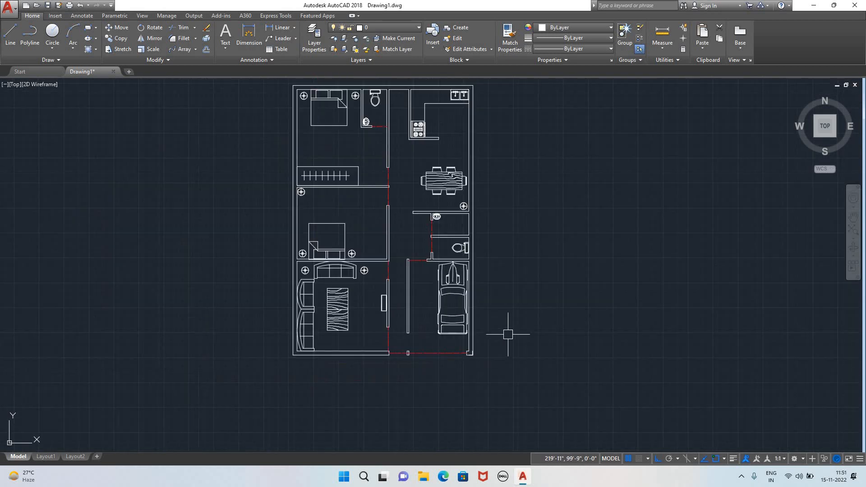
click(472, 340)
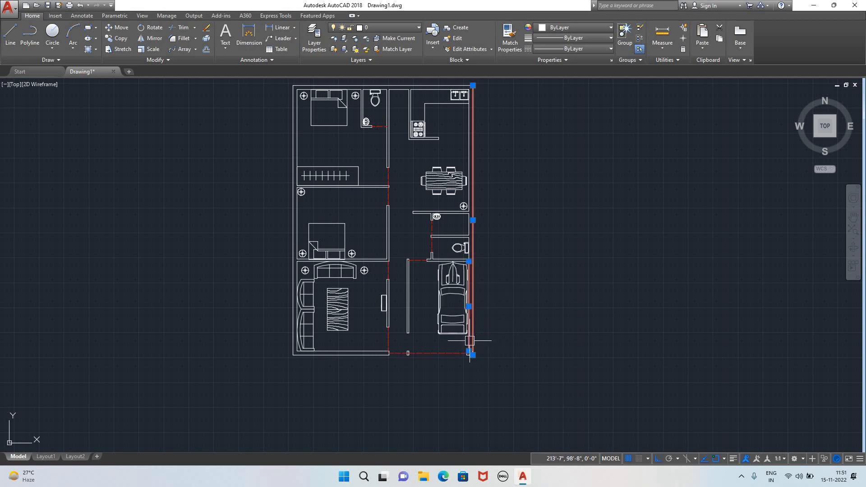
scroll(475, 354, up, 8)
click(435, 350)
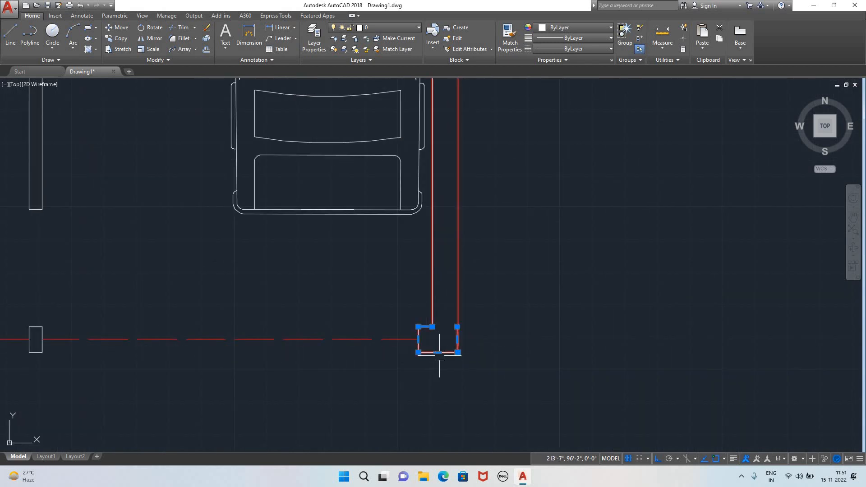
scroll(477, 314, down, 6)
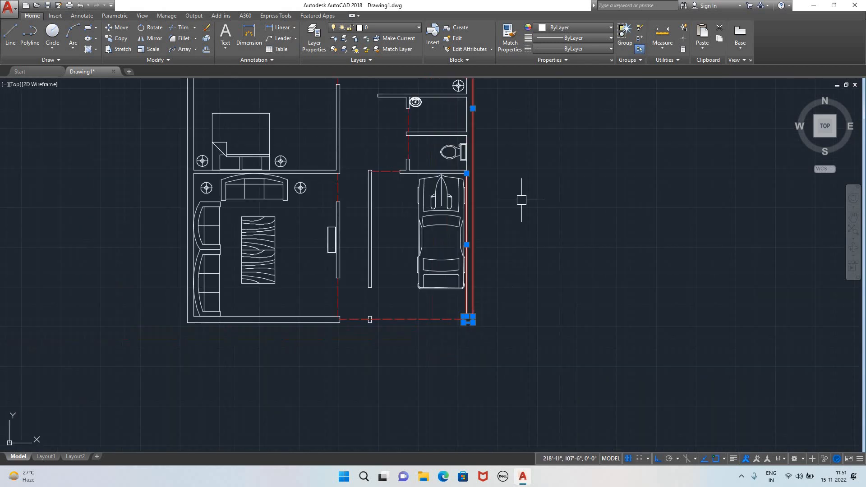
scroll(510, 122, down, 3)
middle_drag(518, 145, 520, 277)
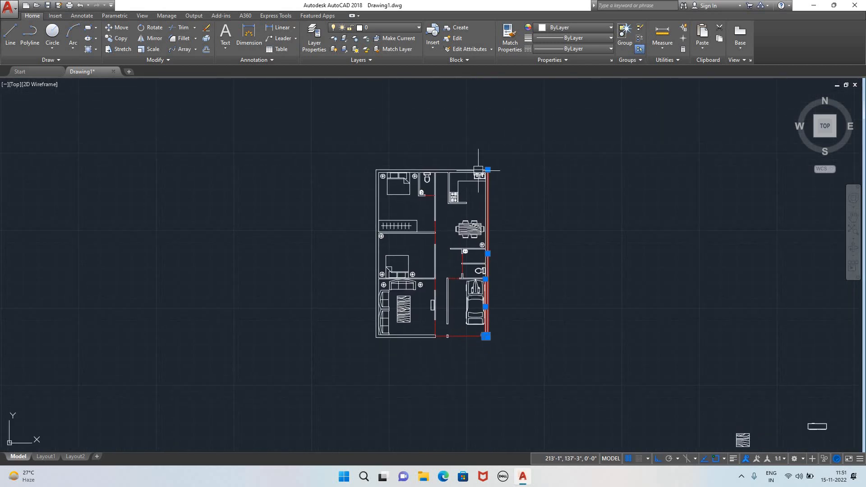
scroll(473, 160, up, 6)
click(449, 194)
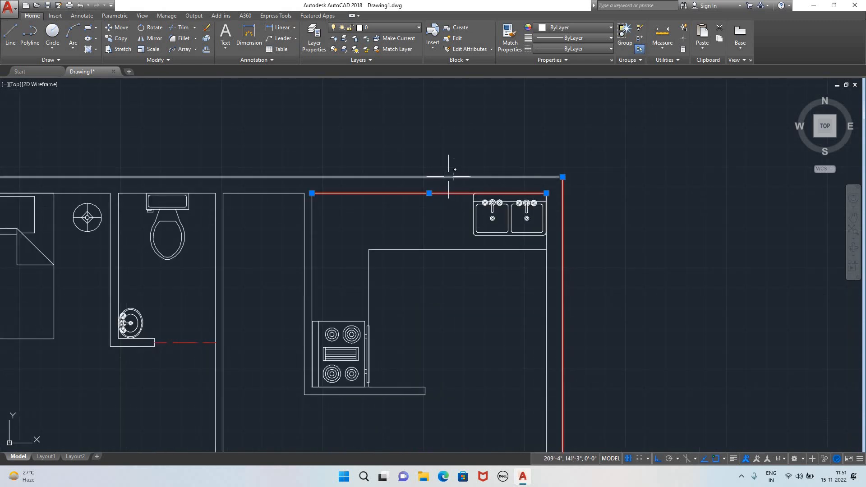
click(449, 176)
click(279, 193)
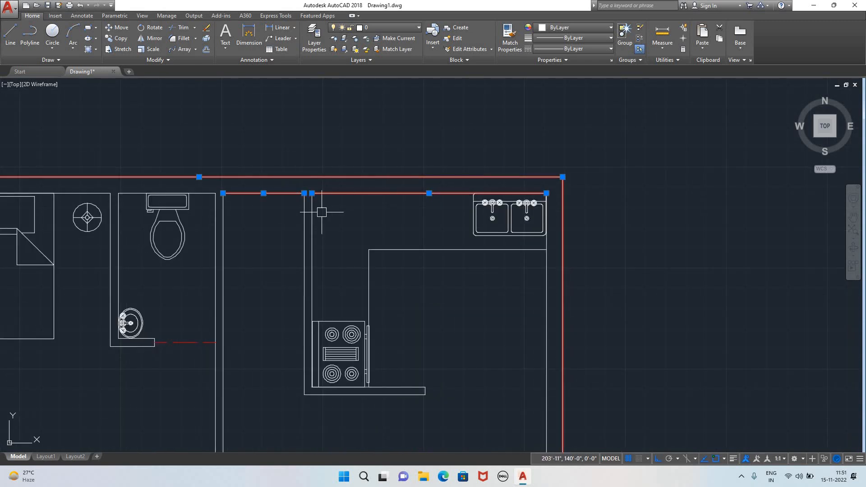
click(304, 219)
click(313, 224)
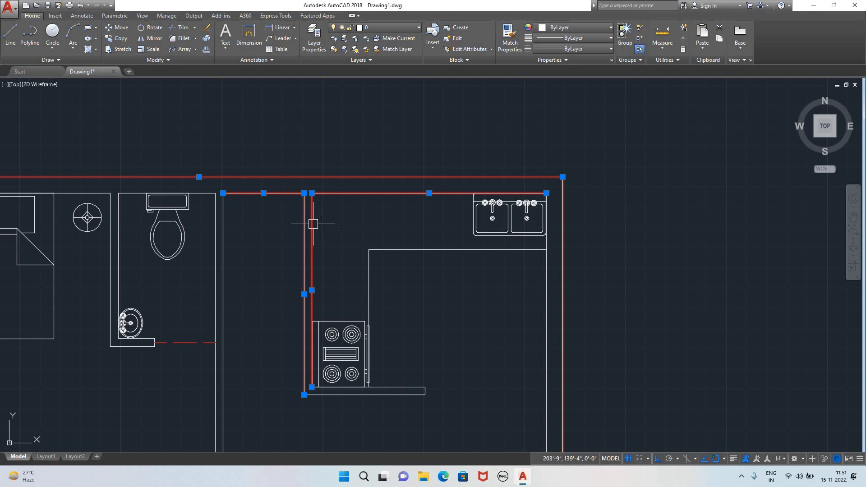
click(370, 258)
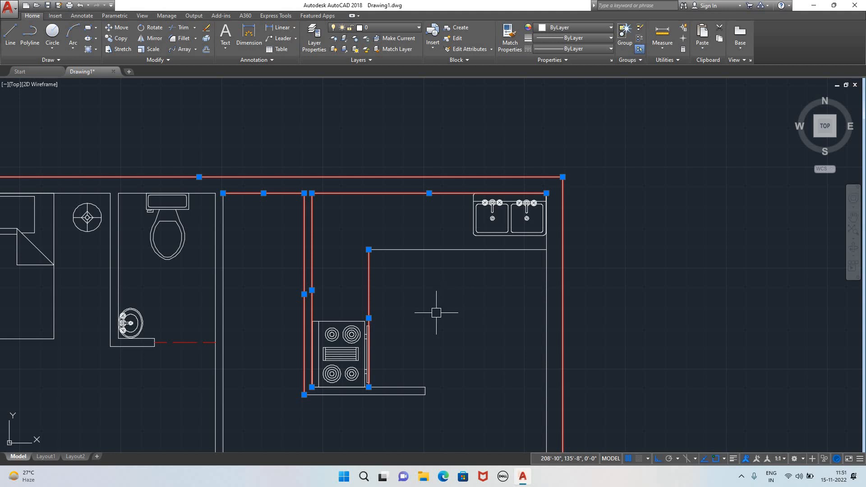
key(Escape)
scroll(440, 316, down, 5)
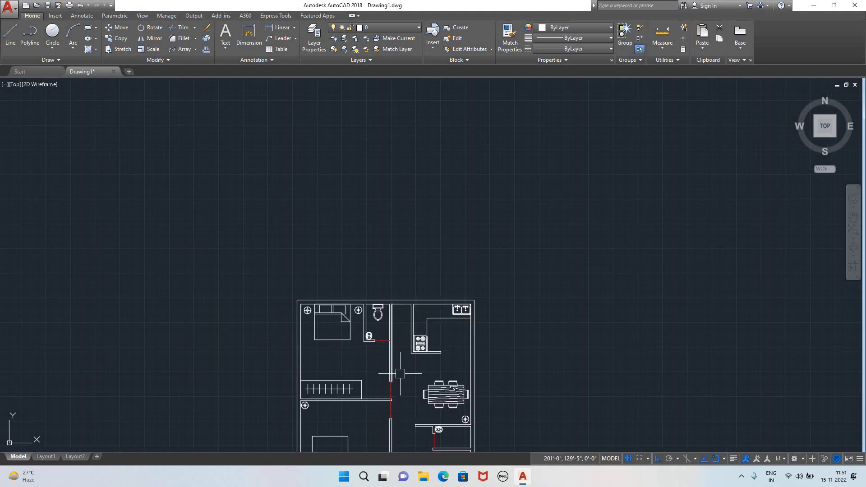
middle_drag(400, 368, 365, 206)
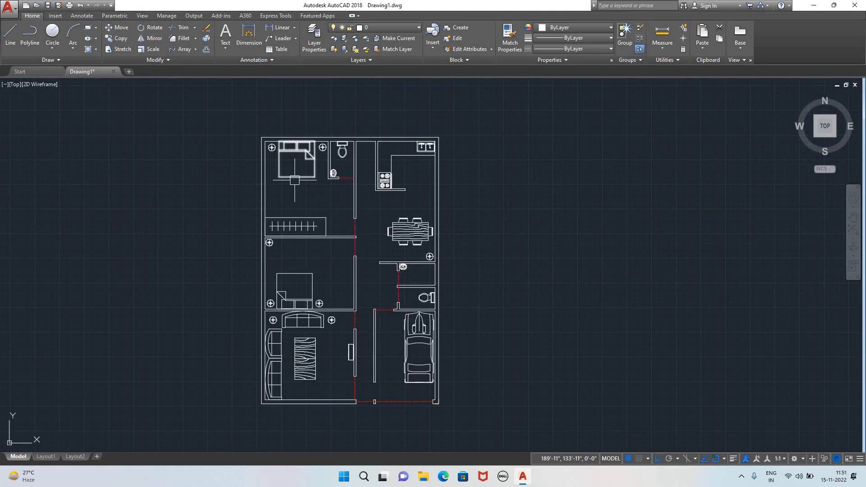
click(295, 162)
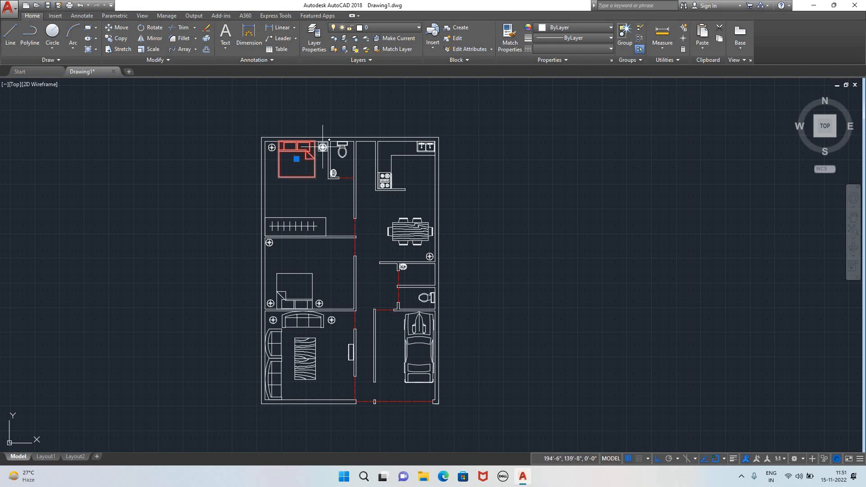
click(272, 147)
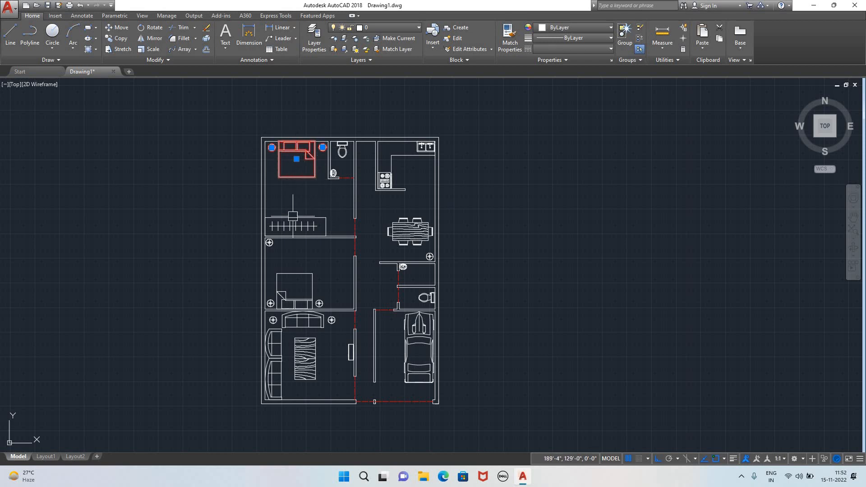
click(269, 243)
click(288, 284)
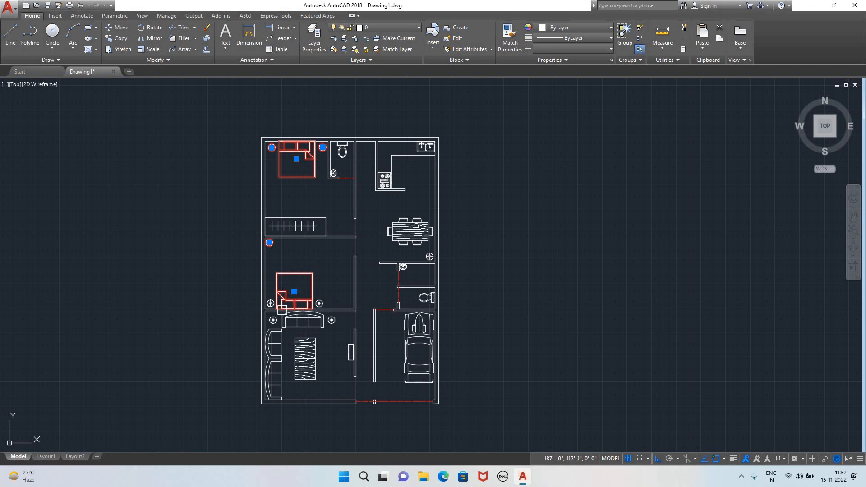
click(270, 303)
click(319, 303)
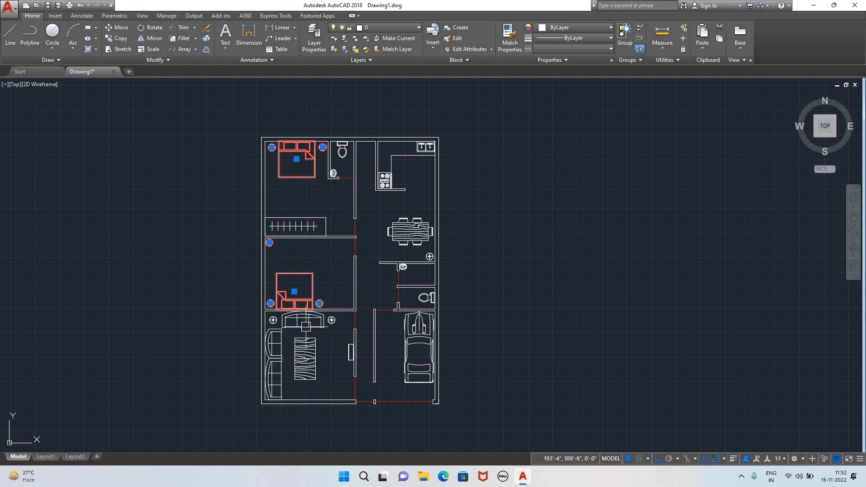
click(302, 325)
click(273, 320)
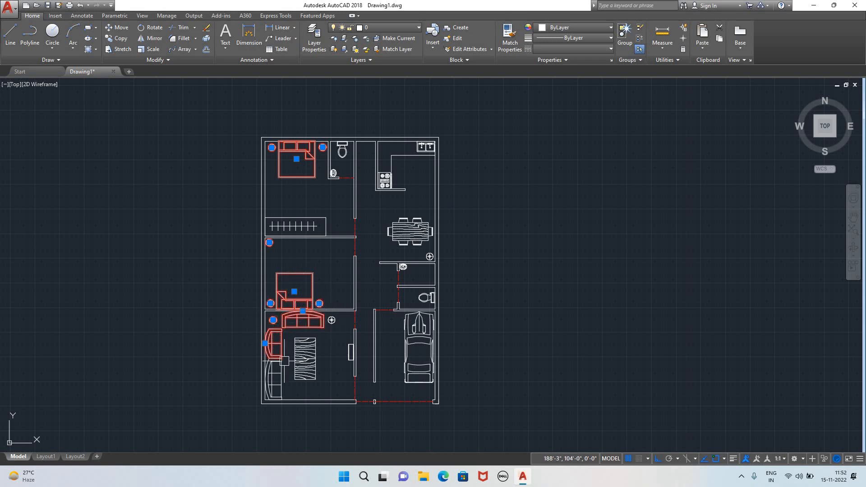
click(273, 361)
click(305, 360)
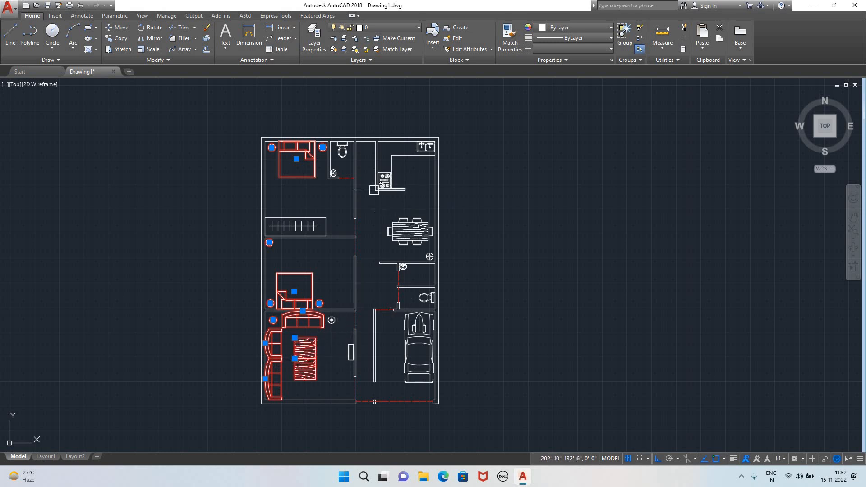
click(414, 219)
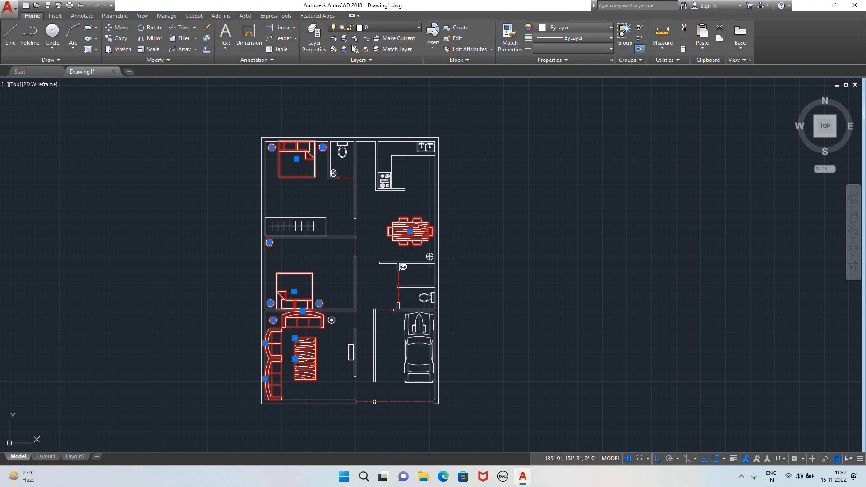
click(389, 27)
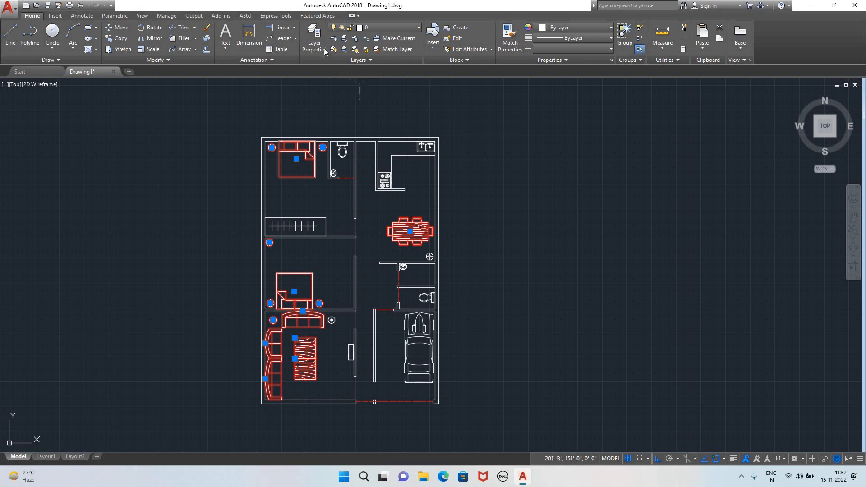
- Create two new layers in the layer properties manager, named furniture and car
click(313, 38)
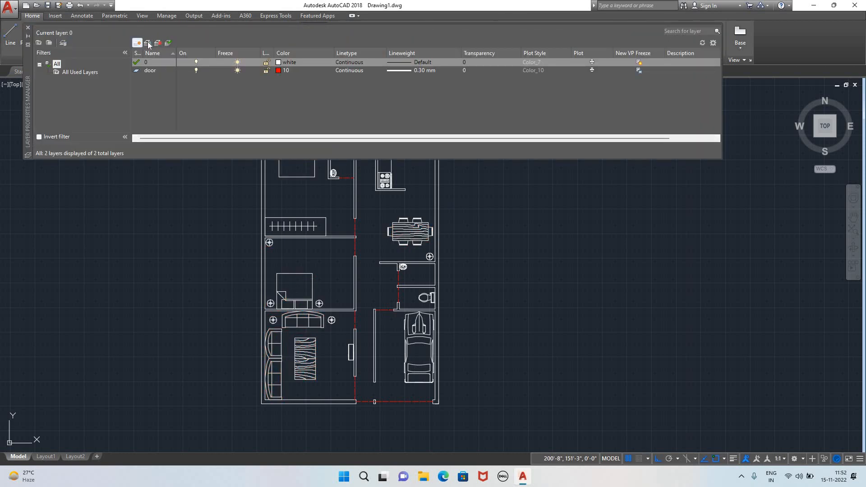
key(alt+n)
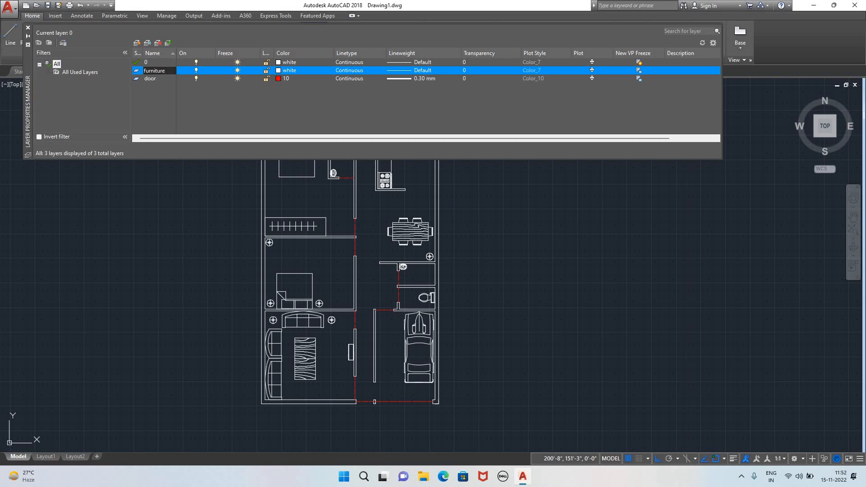
key(Return)
click(147, 43)
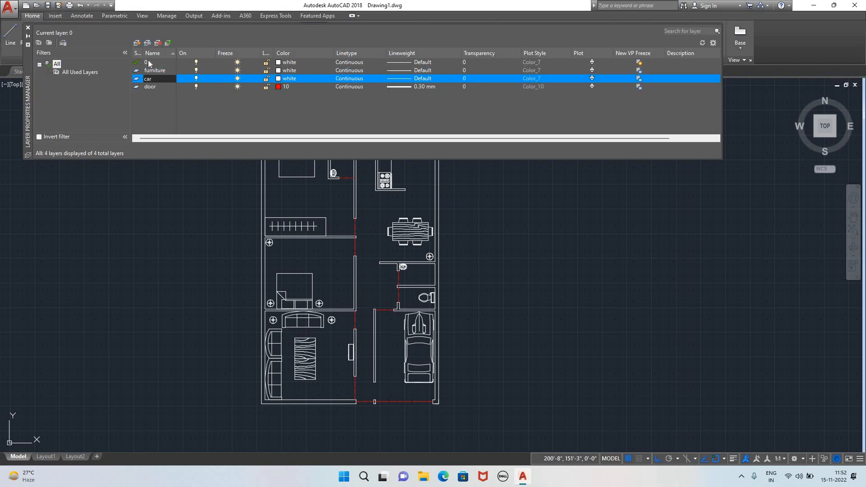
key(Return)
- Add two more layers named wall and kitchen
key(alt+n)
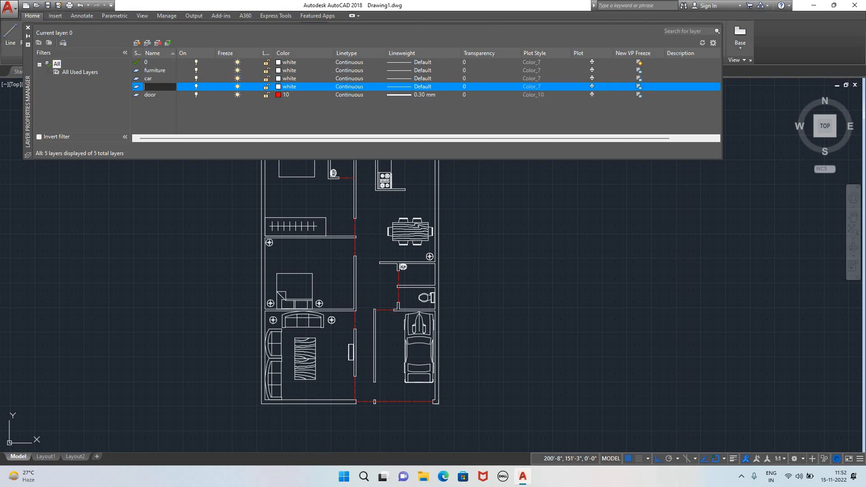
double_click(156, 87)
key(alt+n)
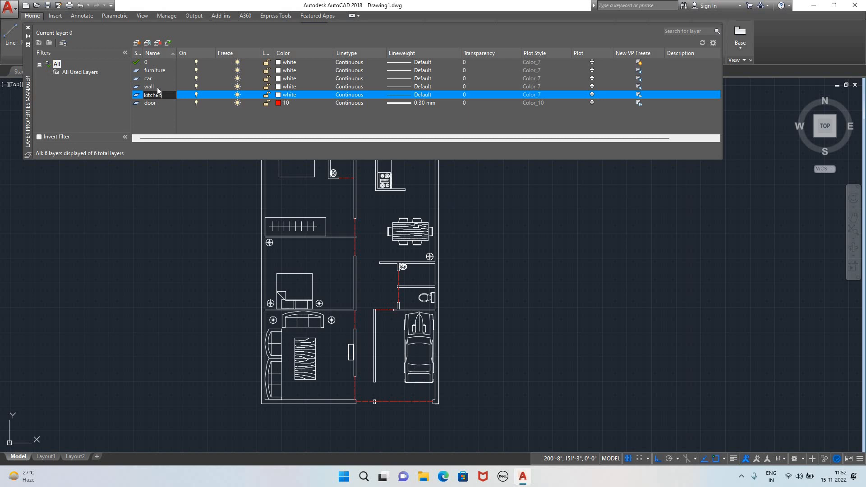
text(kitchen)
key(Return)
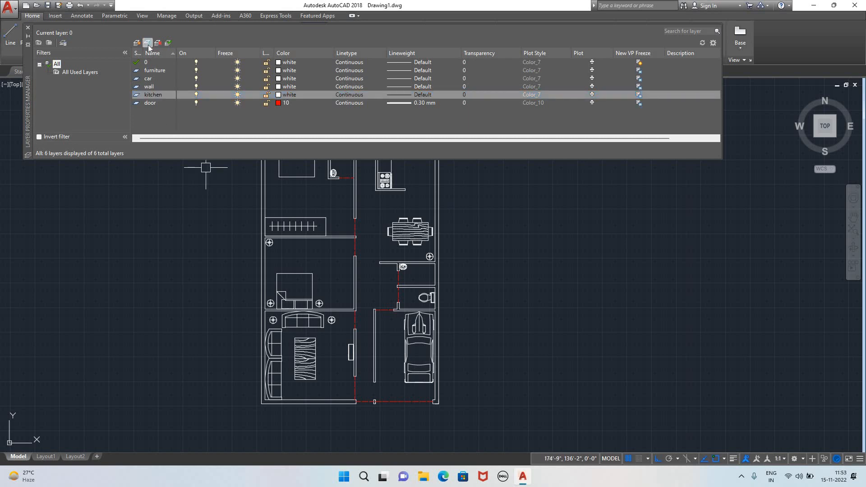
- Add a layer named hatching and close the layer properties manager
click(147, 43)
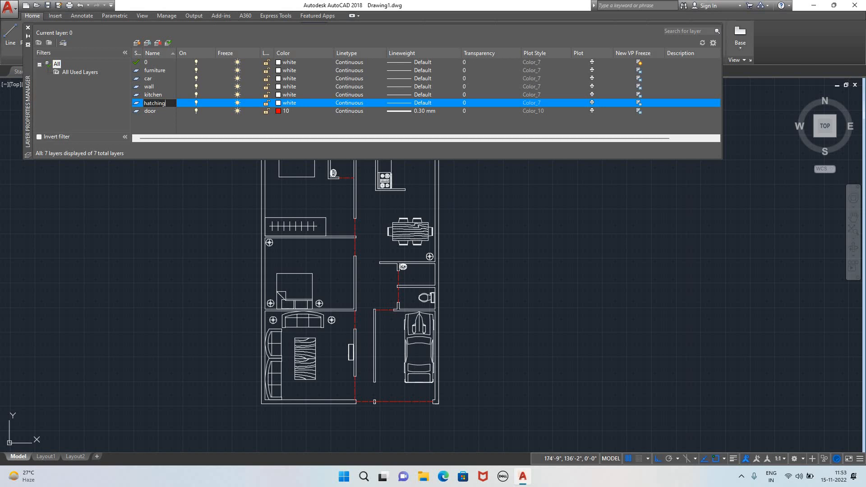
click(164, 105)
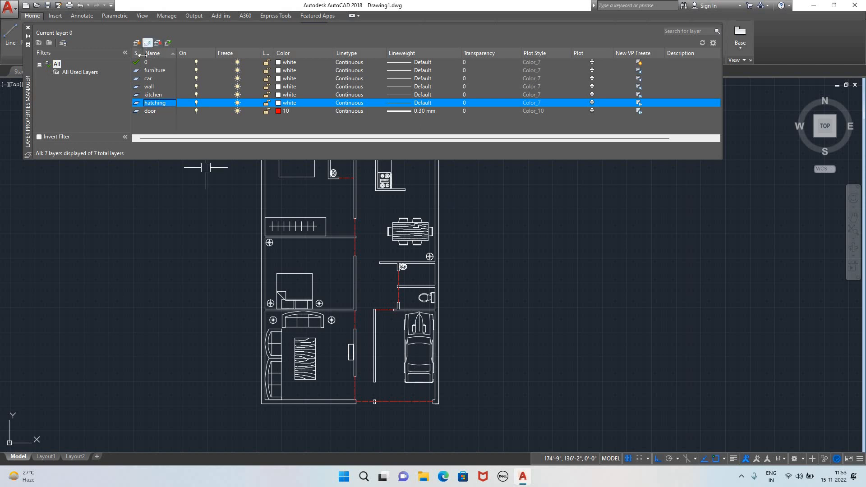
click(131, 219)
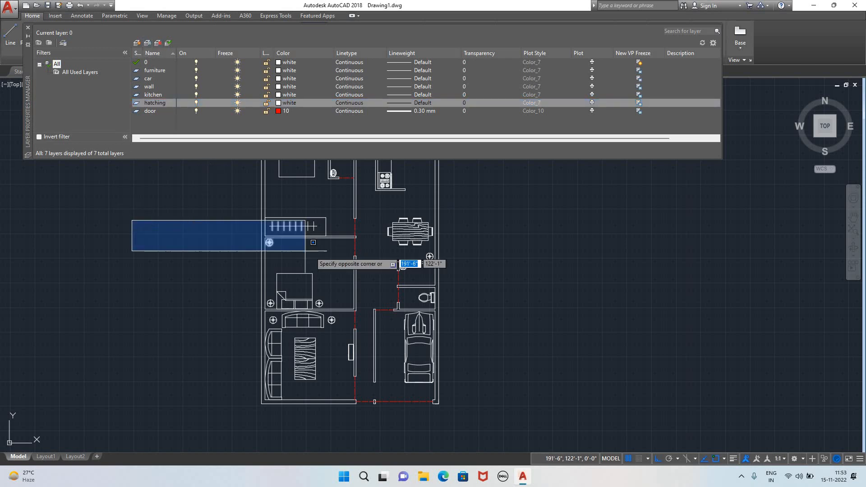
click(177, 251)
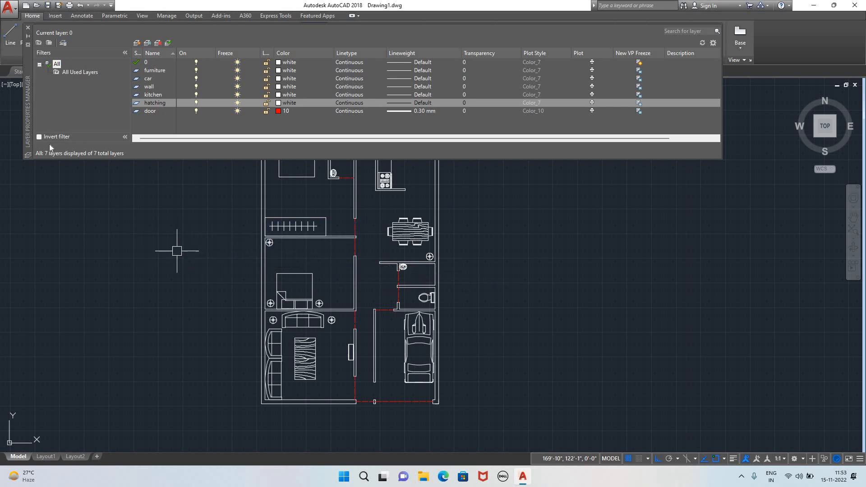
click(29, 26)
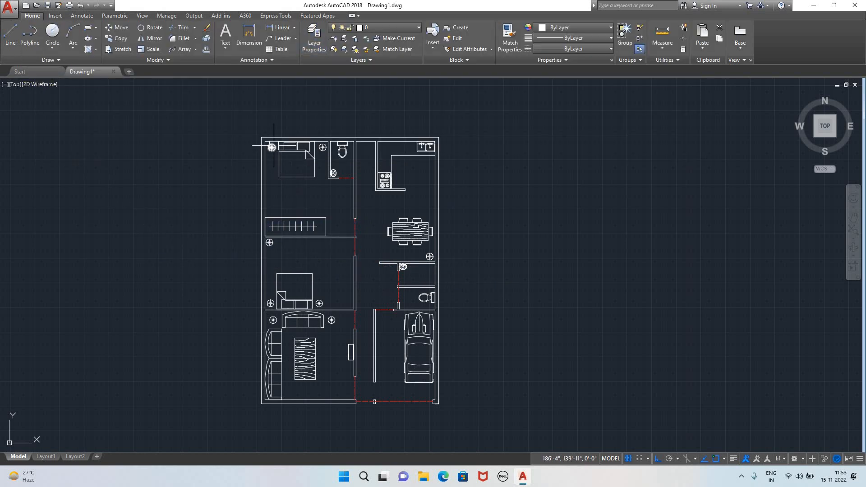
scroll(273, 147, up, 5)
click(272, 147)
click(293, 150)
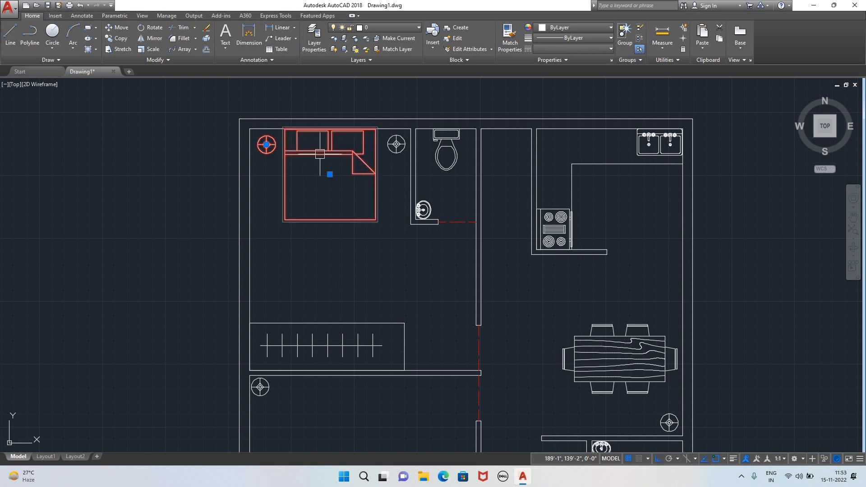
click(396, 144)
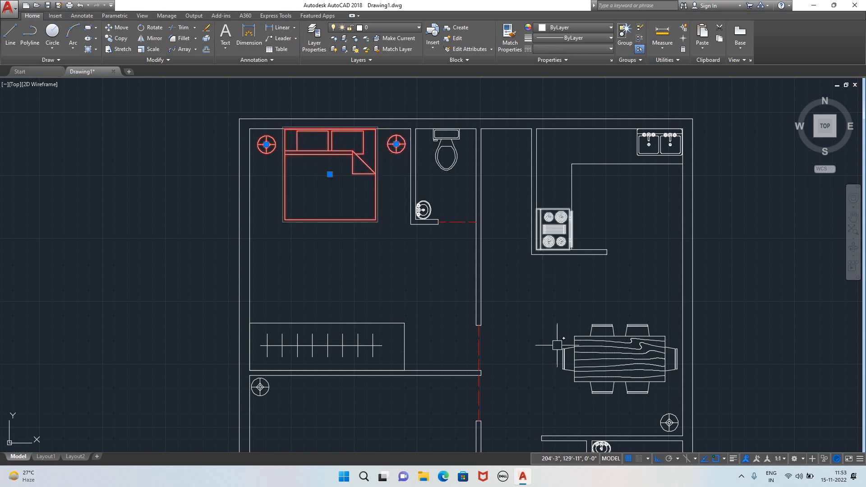
click(612, 361)
scroll(449, 342, down, 4)
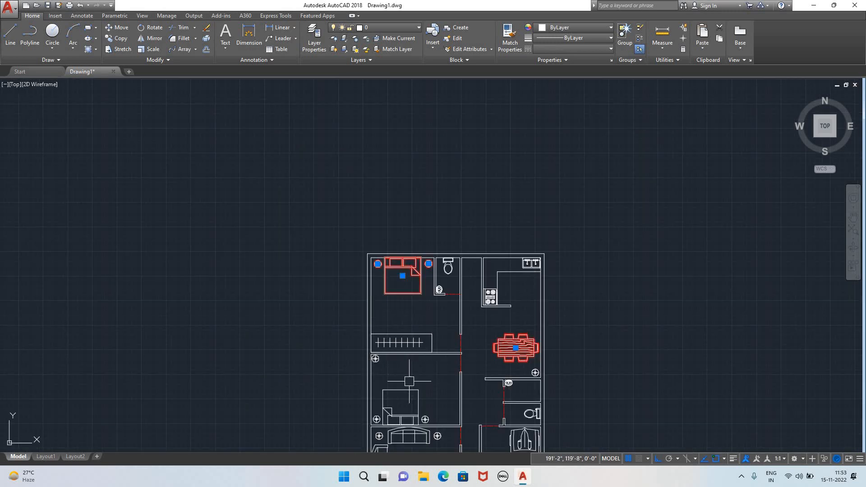
middle_drag(407, 377, 372, 269)
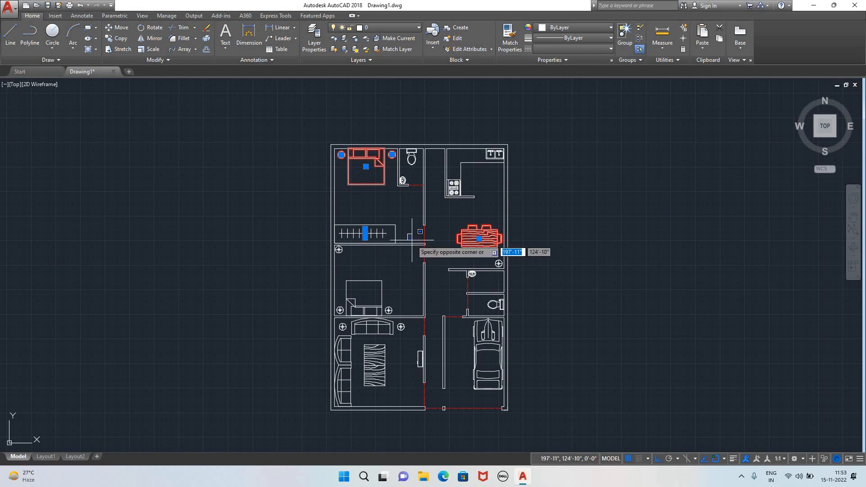
key(Escape)
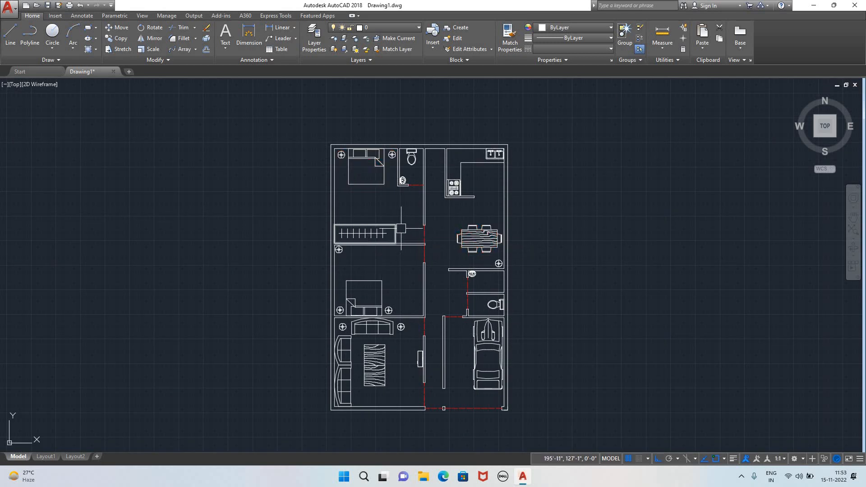
click(402, 230)
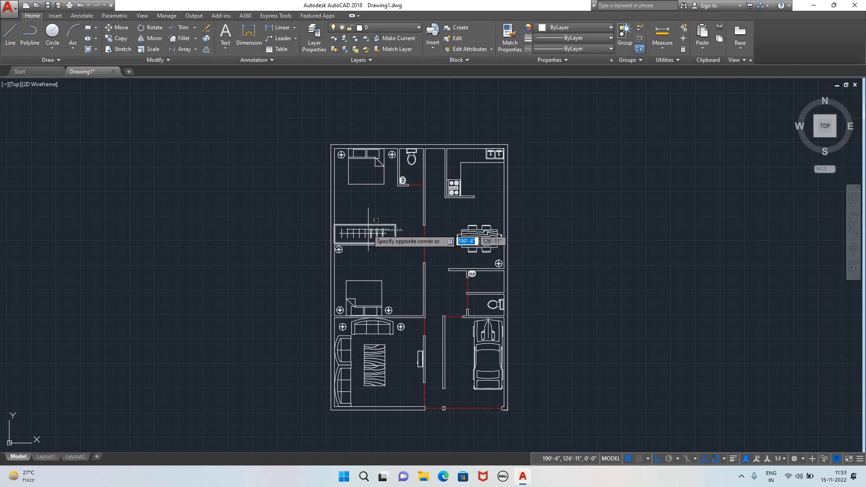
key(Escape)
click(404, 230)
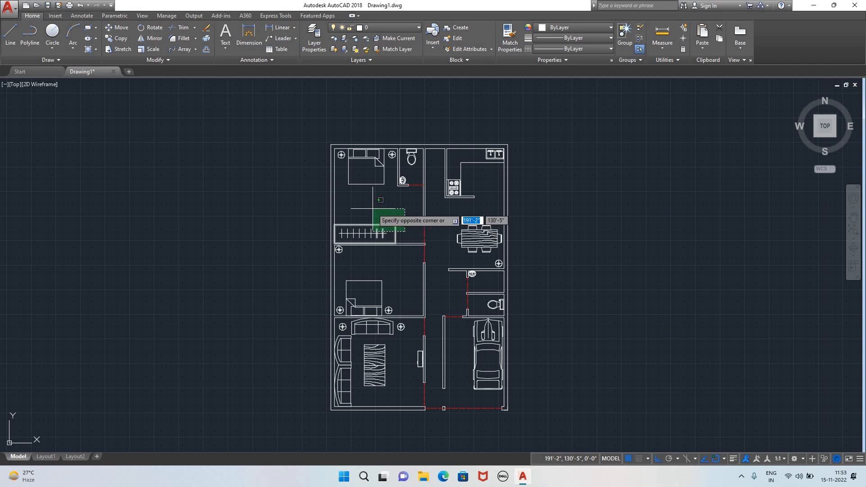
key(Escape)
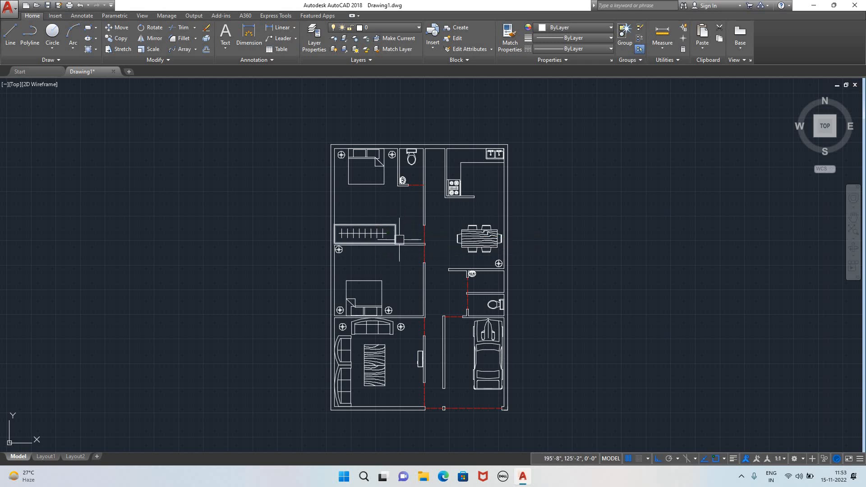
click(400, 242)
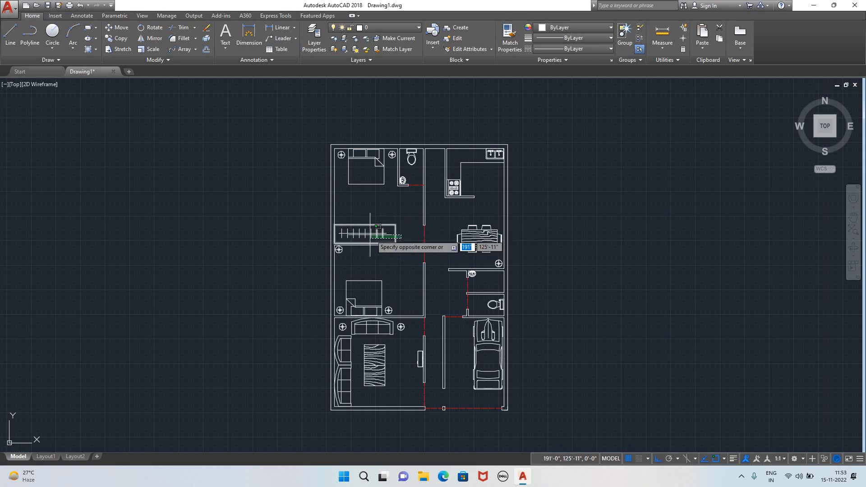
click(334, 222)
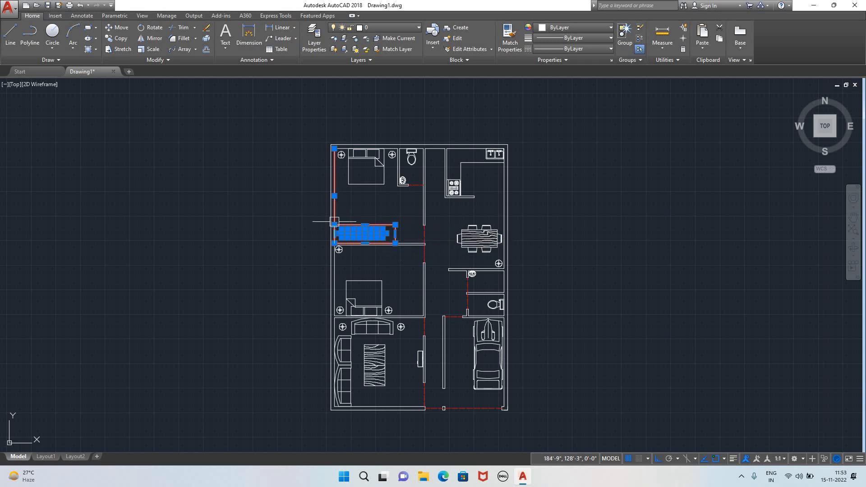
key(Escape)
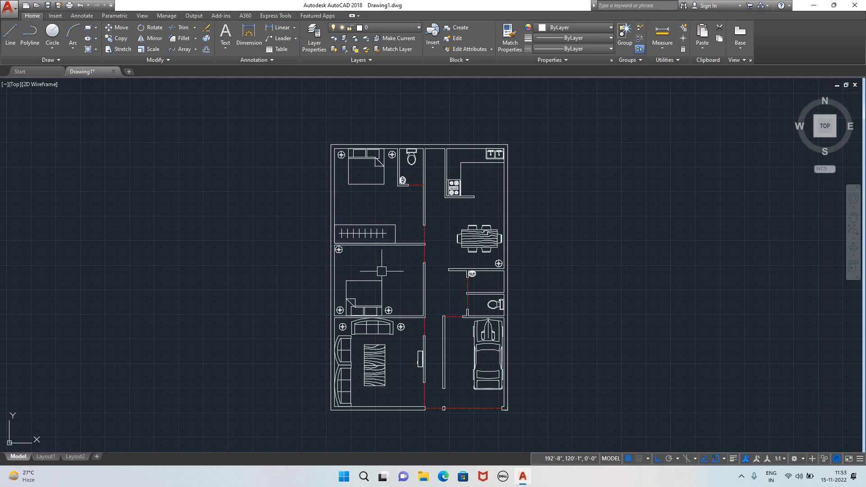
- Group the wardrobe's rectangular outline, its hanging rod and all eight hanger lines into one object
scroll(388, 240, up, 4)
scroll(387, 239, up, 3)
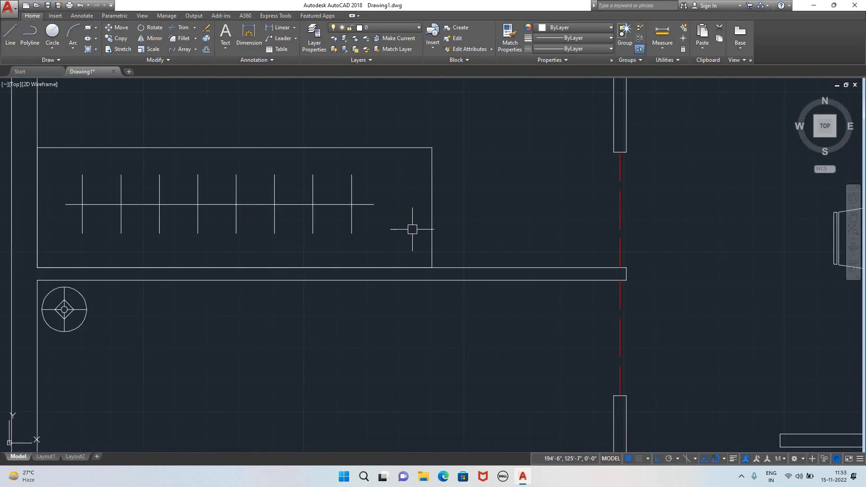
click(432, 231)
click(365, 203)
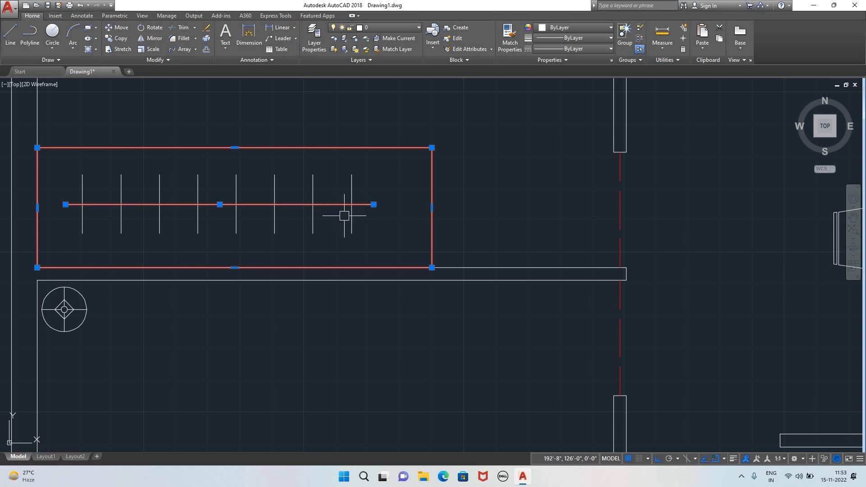
click(351, 213)
click(313, 215)
click(275, 217)
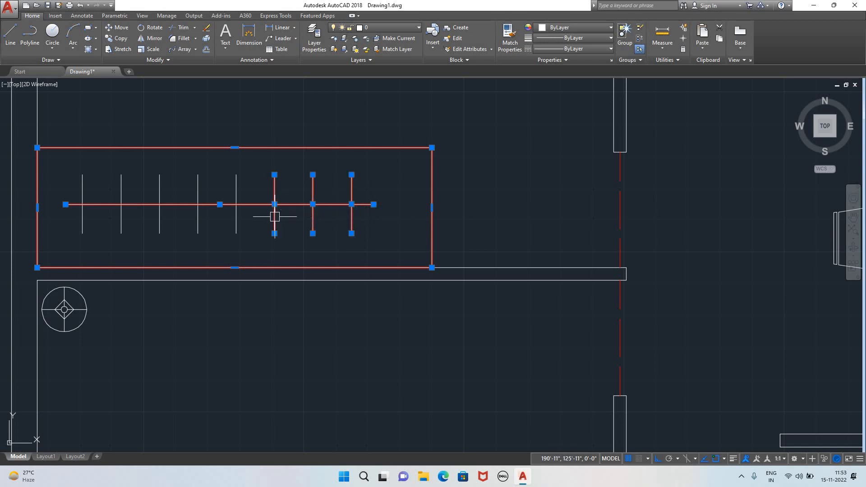
click(235, 217)
click(195, 223)
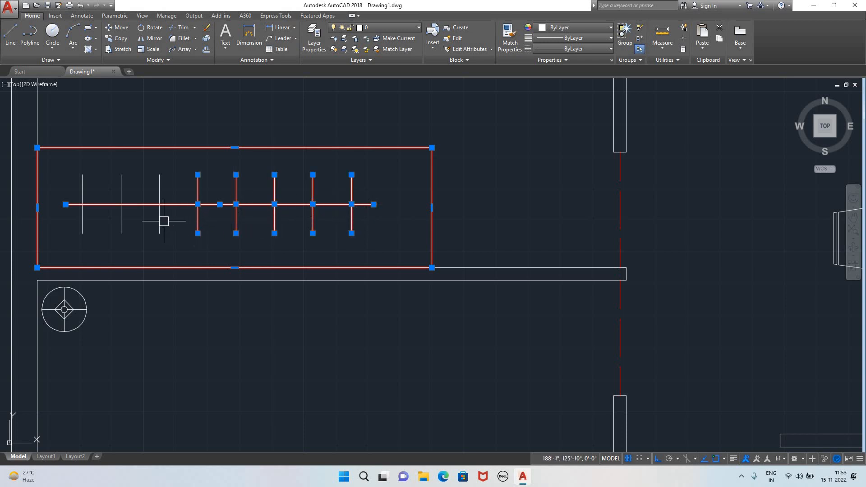
click(159, 222)
click(121, 224)
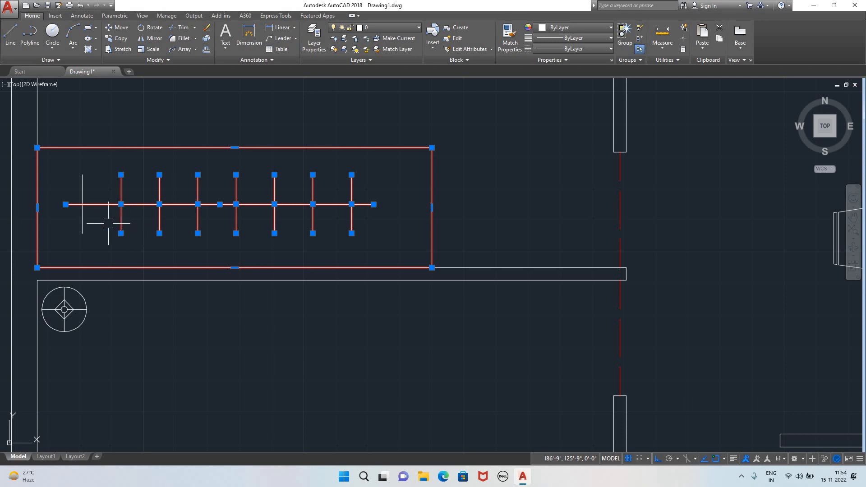
click(83, 220)
text(G)
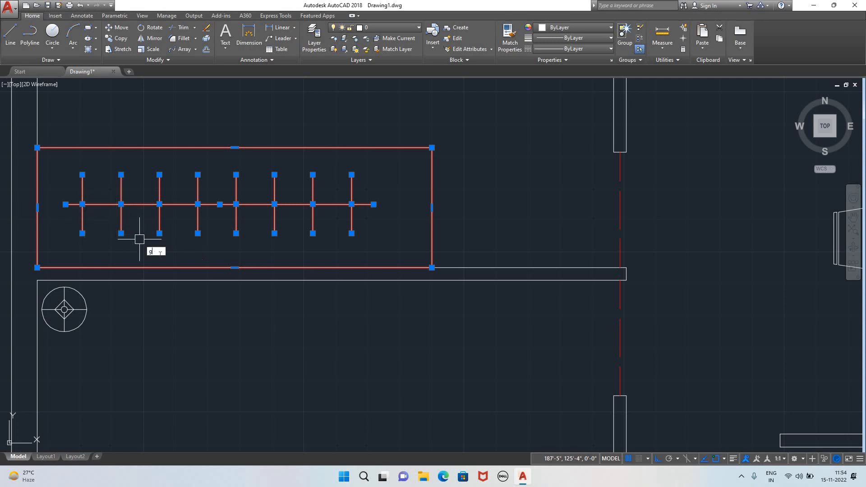
key(Return)
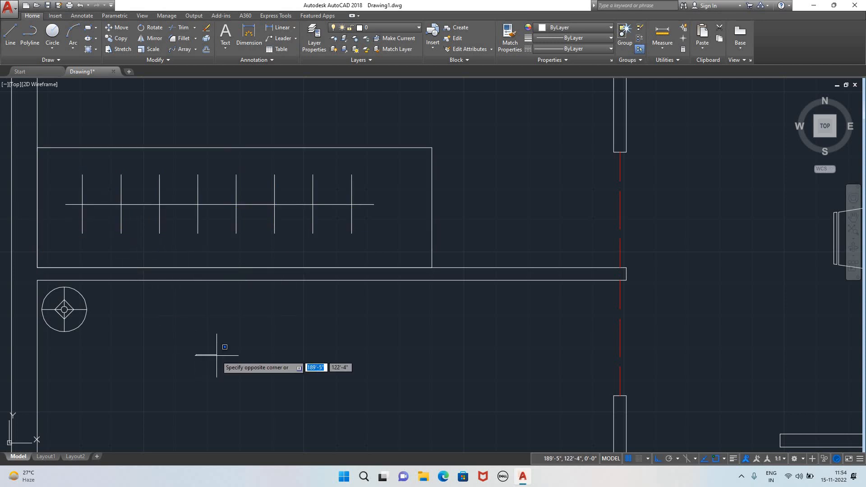
- Assign both beds, the wardrobe, the dining set, the sofas, the centre table and the round symbols in the bedrooms and living room to the furniture layer
scroll(262, 361, down, 3)
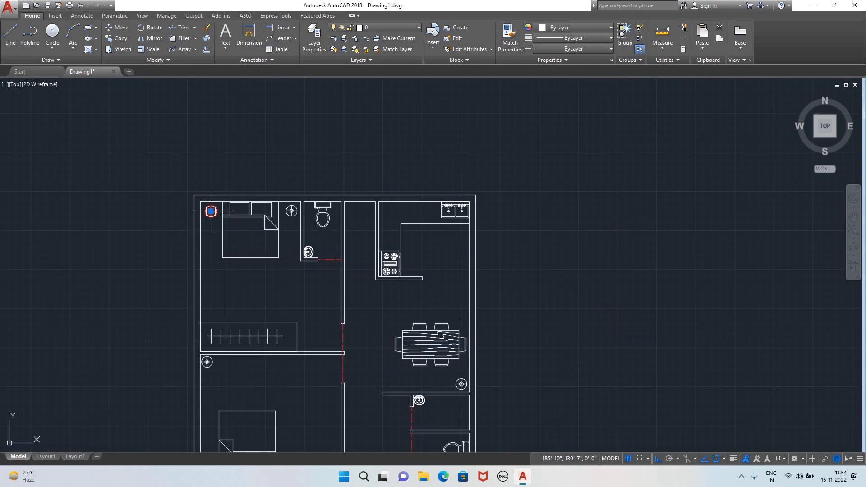
click(210, 211)
click(225, 212)
click(291, 211)
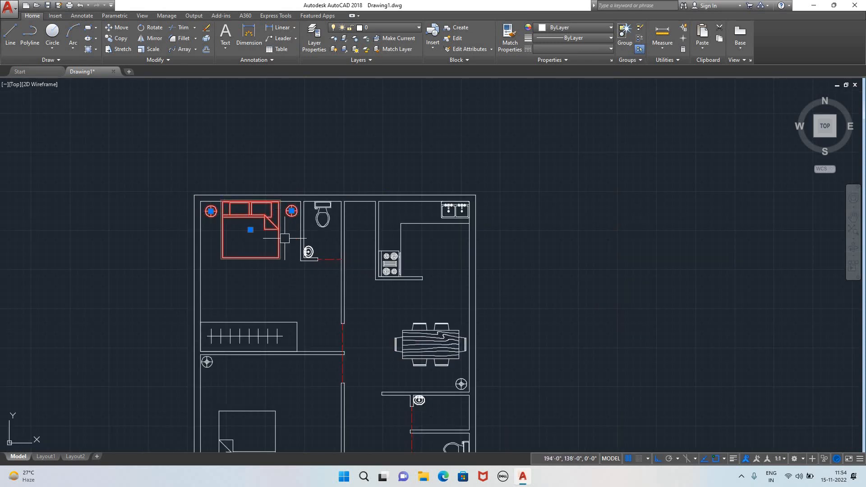
scroll(279, 325, down, 5)
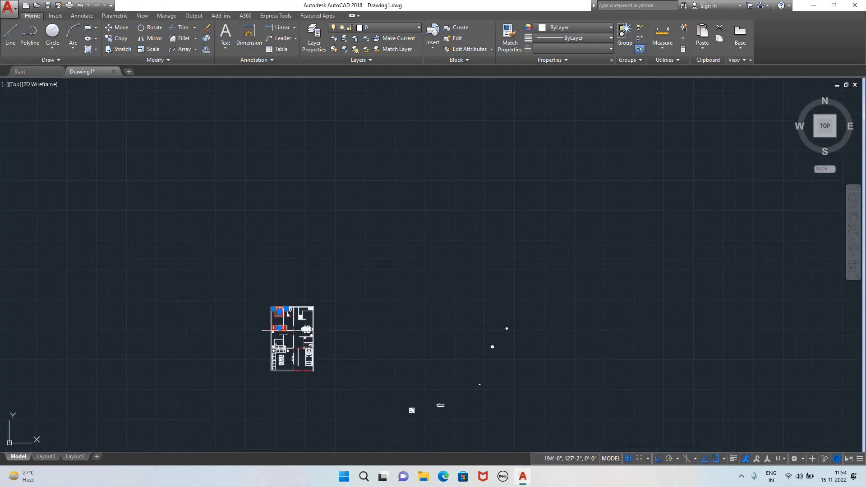
scroll(362, 286, up, 10)
scroll(383, 208, down, 4)
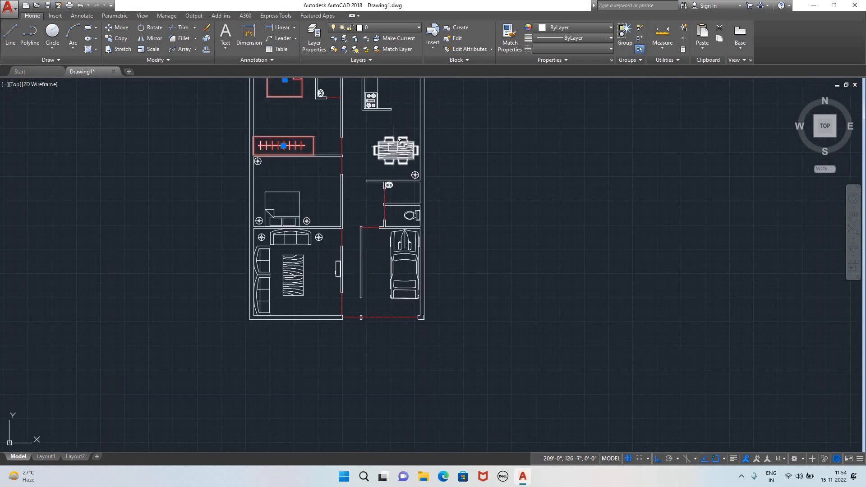
click(380, 150)
click(265, 215)
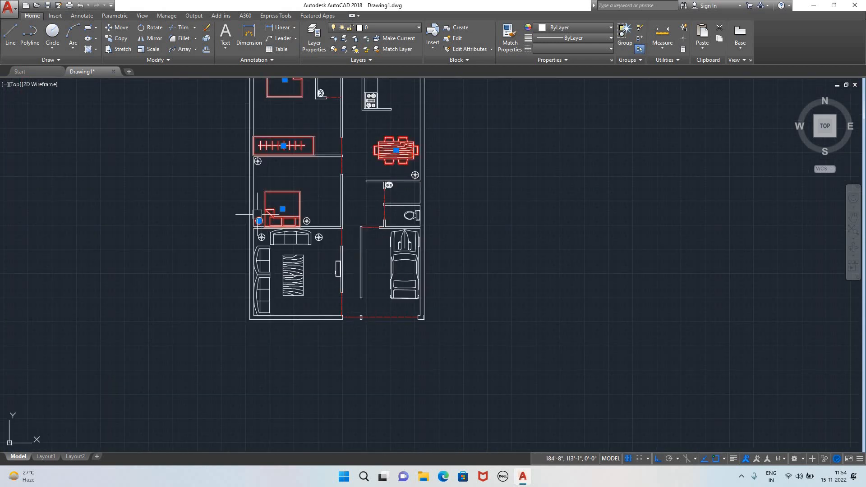
click(278, 232)
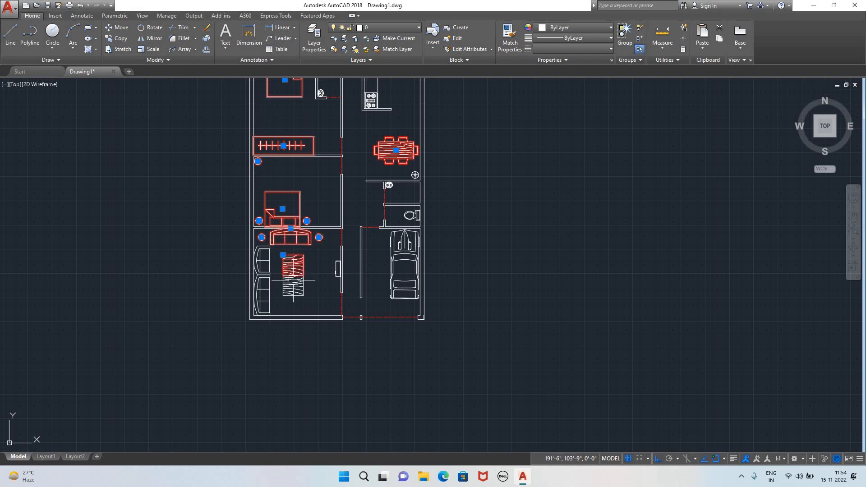
click(291, 270)
click(262, 291)
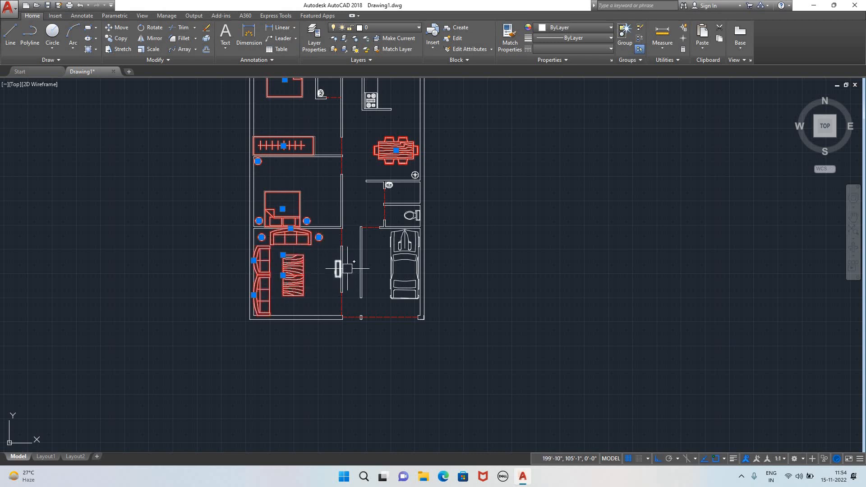
scroll(412, 205, down, 5)
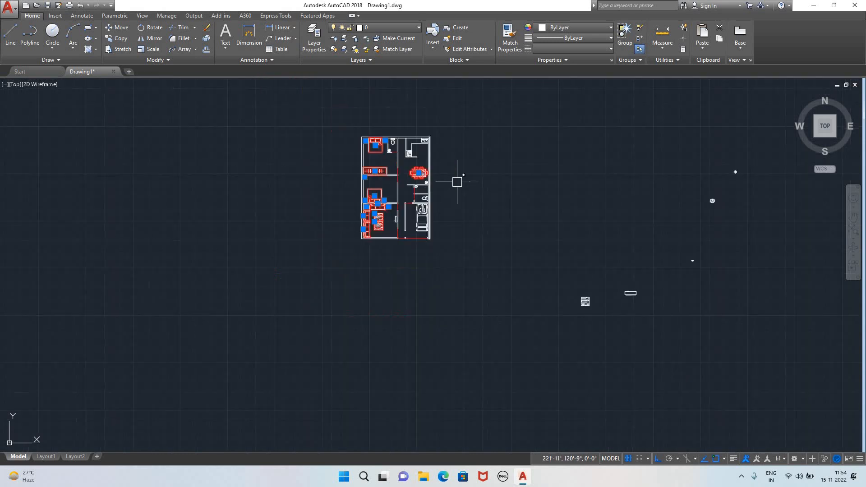
scroll(471, 166, up, 2)
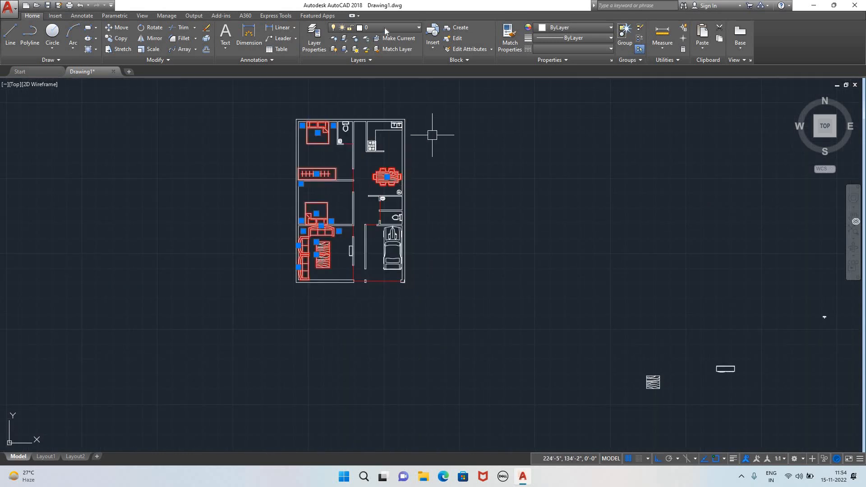
click(378, 28)
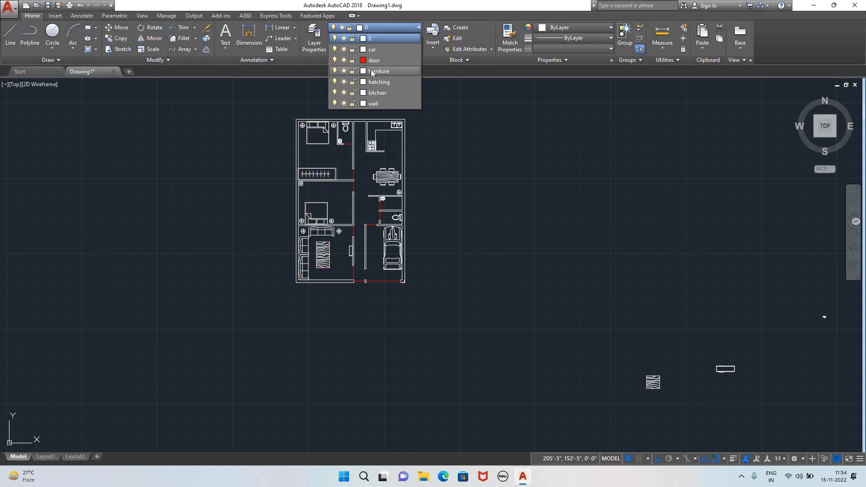
click(379, 71)
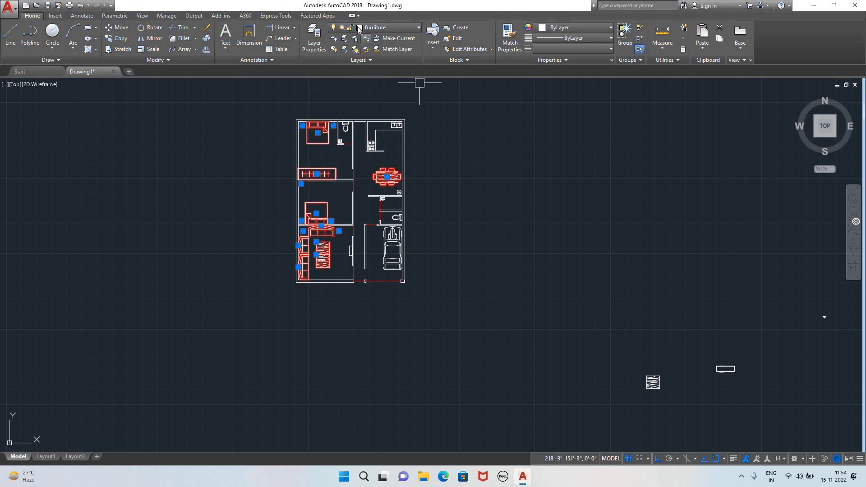
- Set the furniture layer's colour to index colour 70 and clear the selection
click(369, 27)
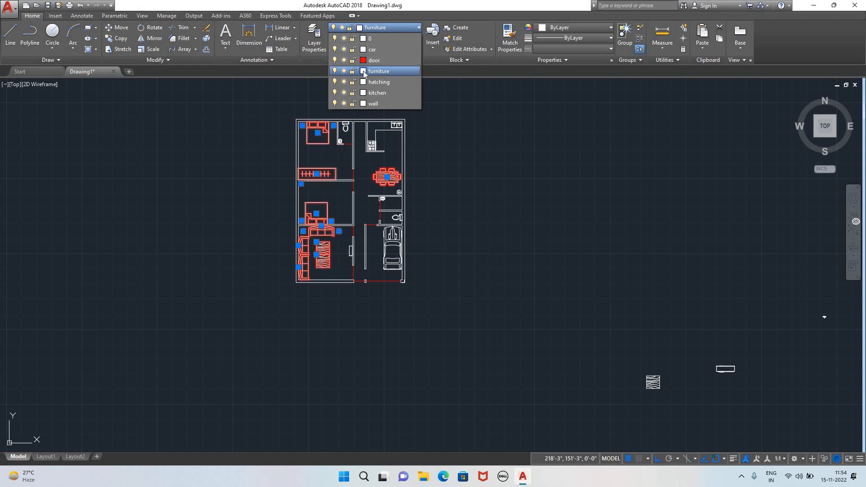
click(363, 81)
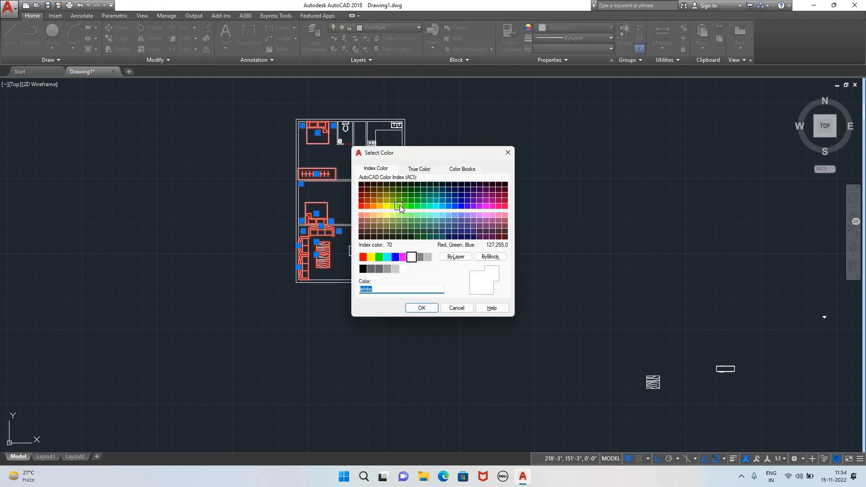
click(399, 206)
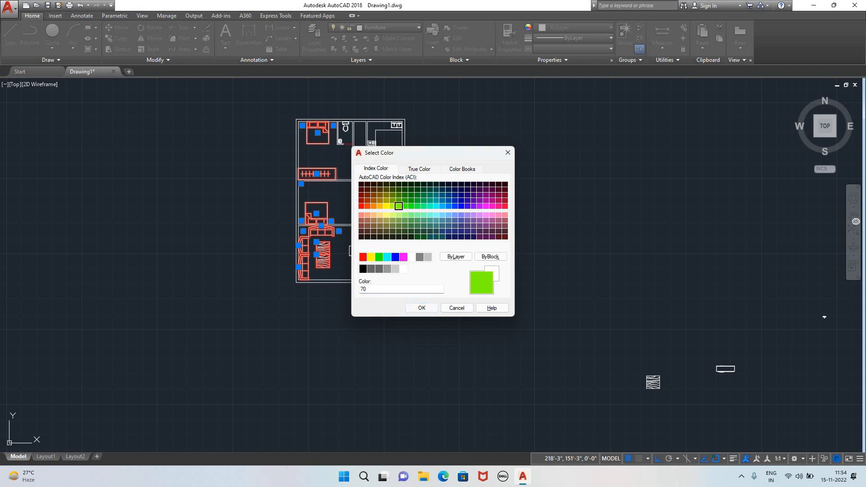
click(422, 308)
click(508, 238)
key(Escape)
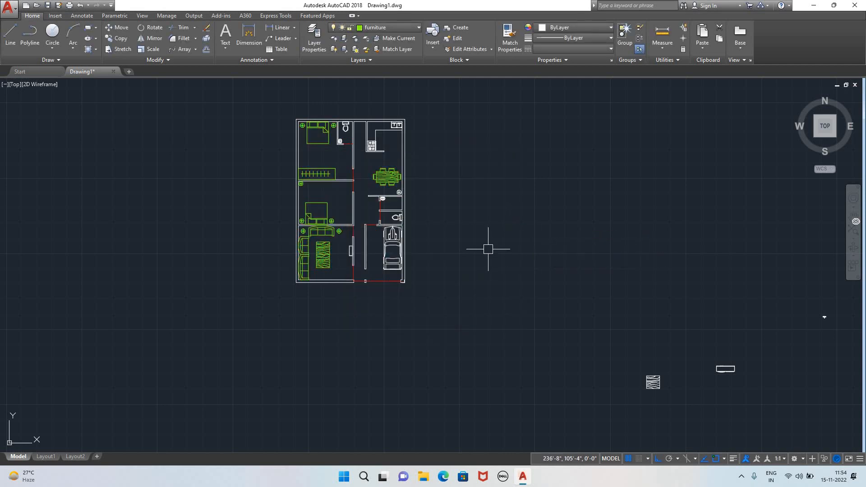
- Assign the car in the garage to the car layer
scroll(496, 232, up, 2)
scroll(493, 230, down, 4)
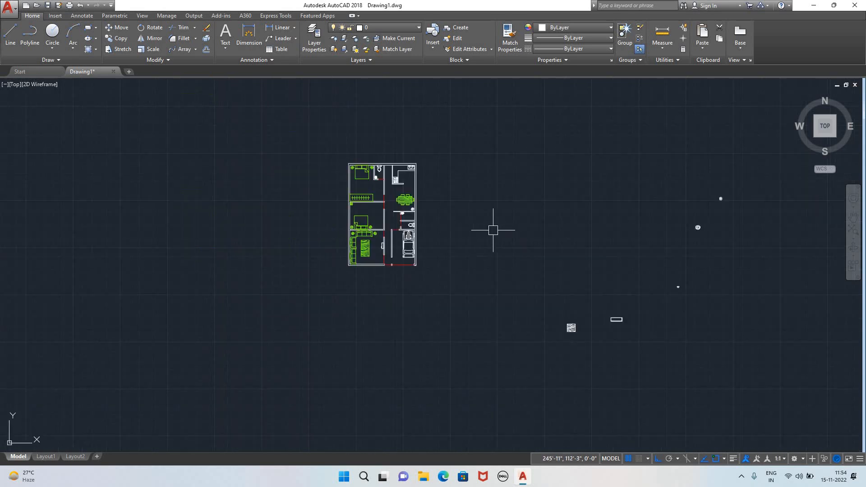
scroll(494, 240, up, 2)
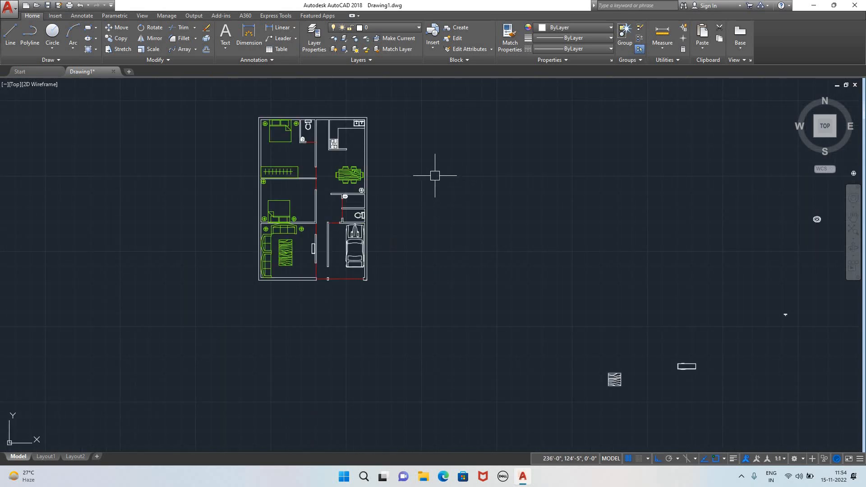
scroll(436, 189, up, 2)
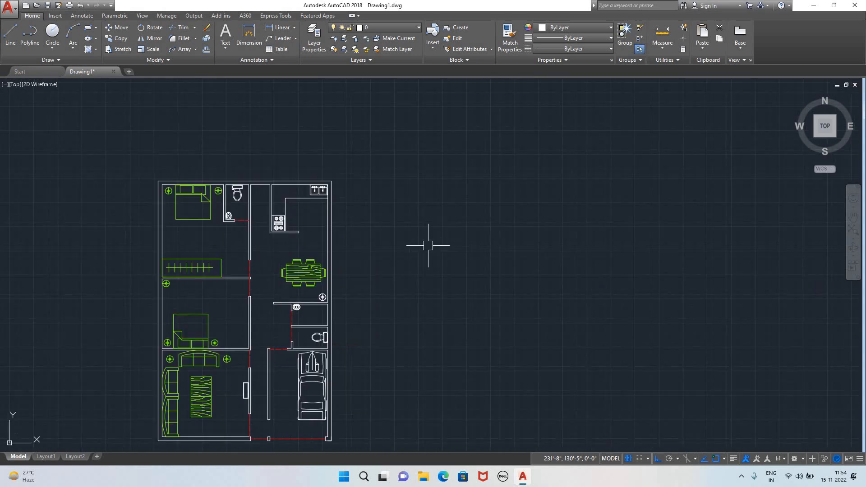
scroll(398, 321, down, 2)
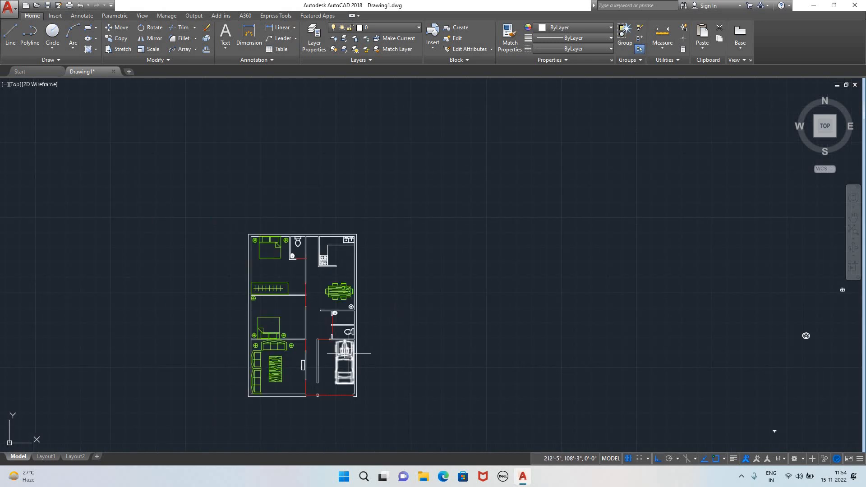
click(345, 353)
click(375, 27)
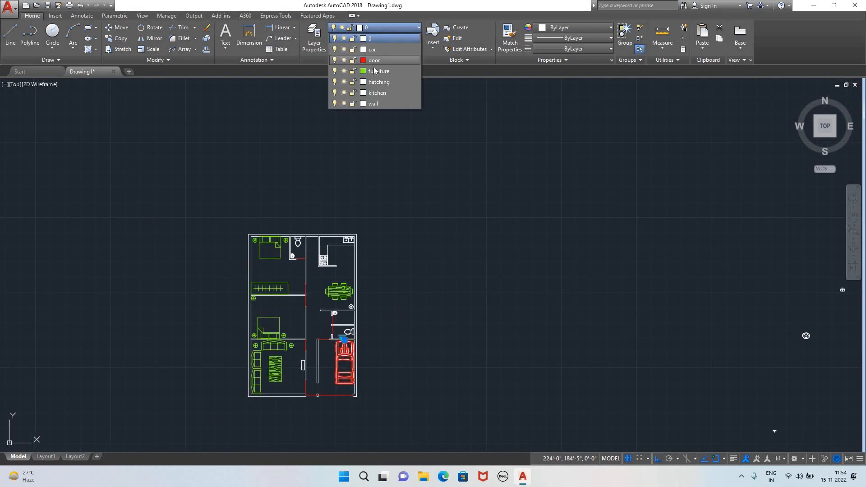
click(372, 49)
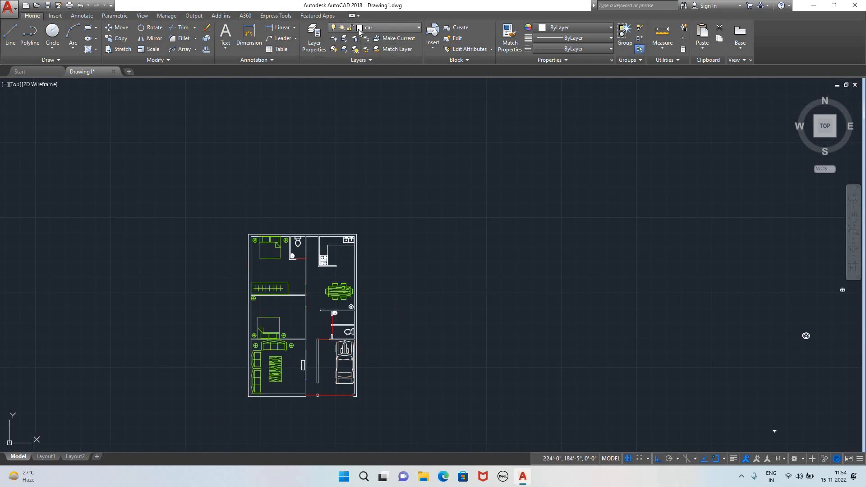
- Set the car layer's colour to index colour 170 and clear the selection
click(360, 31)
click(359, 38)
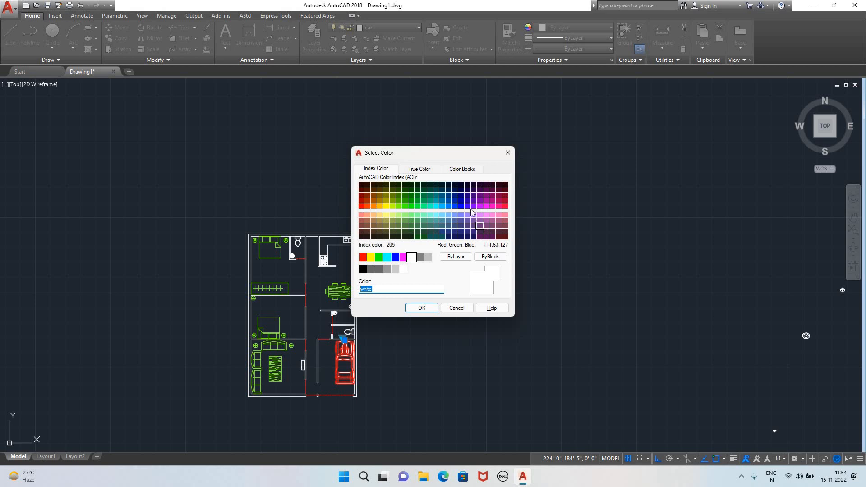
text(170)
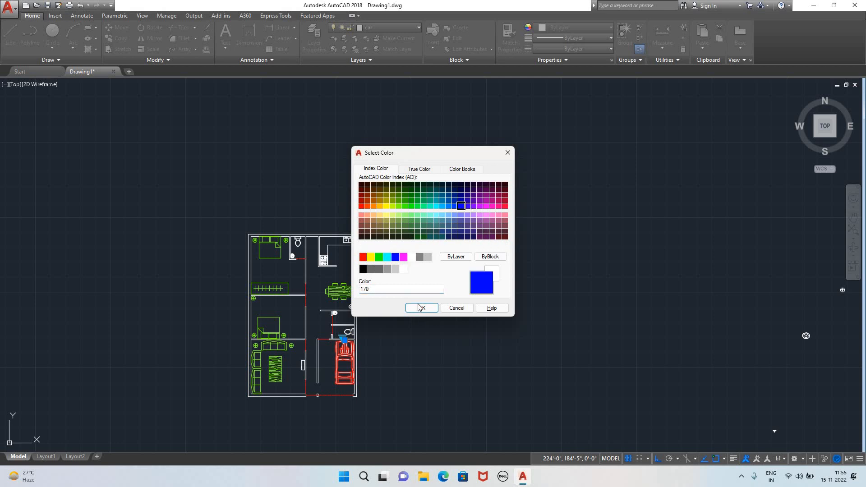
click(422, 308)
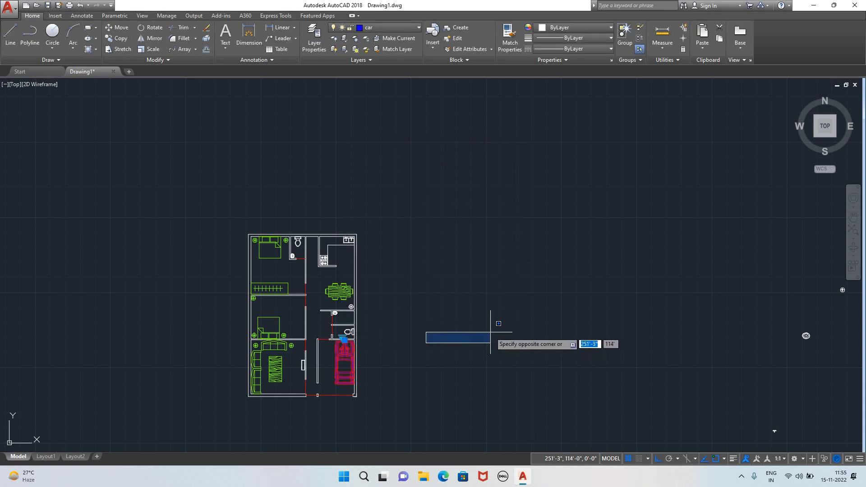
key(Escape)
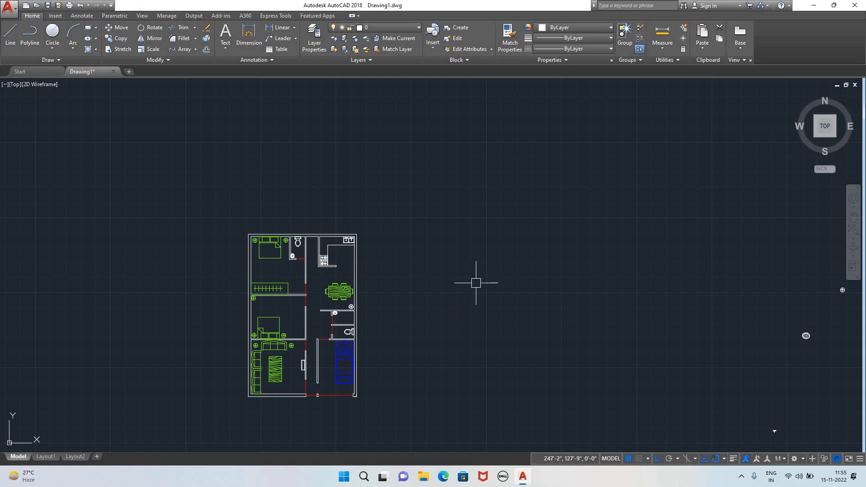
scroll(476, 282, down, 2)
scroll(475, 282, up, 4)
scroll(391, 254, down, 2)
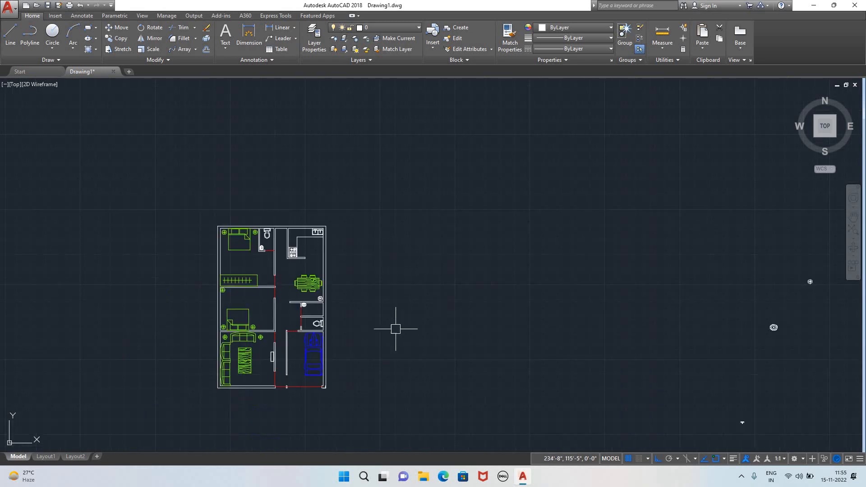
- Set the car layer's colour to index colour 51 and clear the selection
click(313, 349)
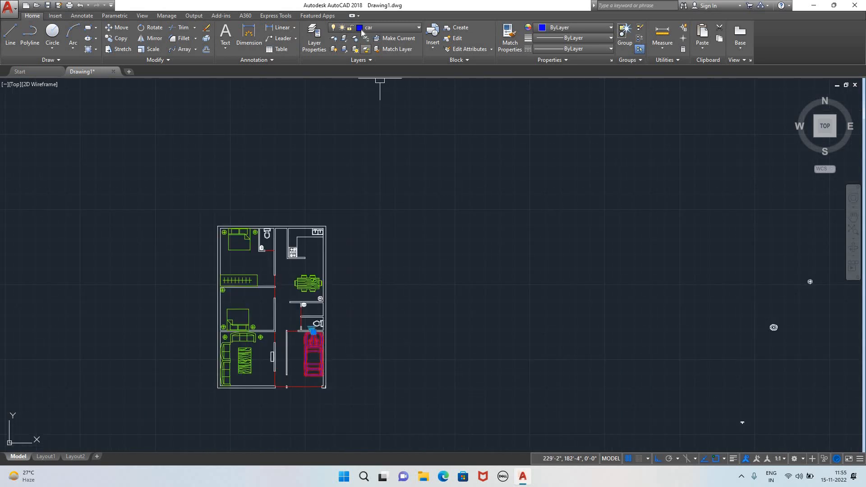
click(360, 28)
click(364, 49)
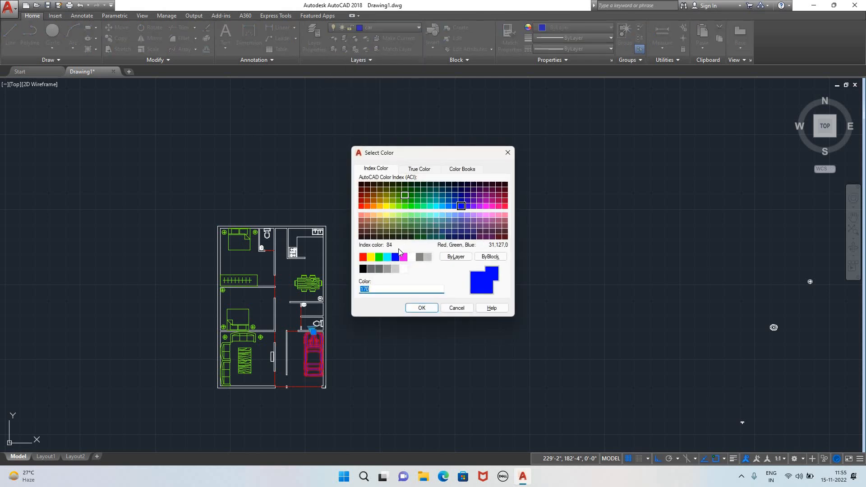
click(385, 214)
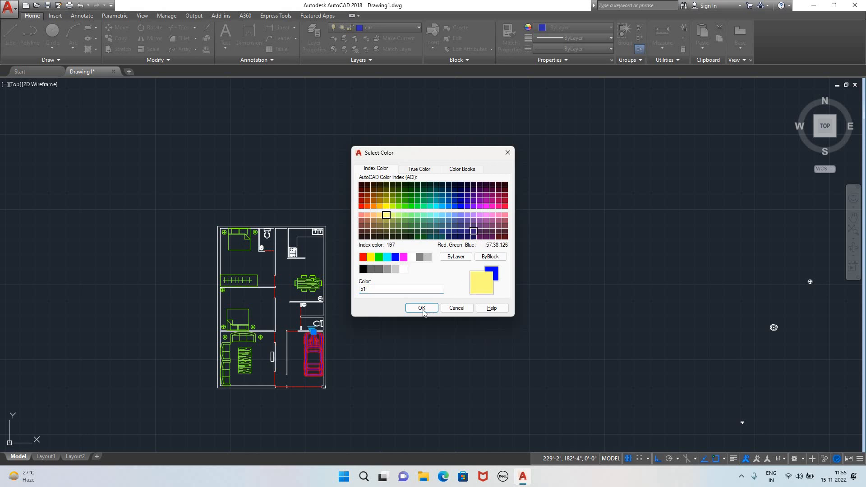
click(421, 308)
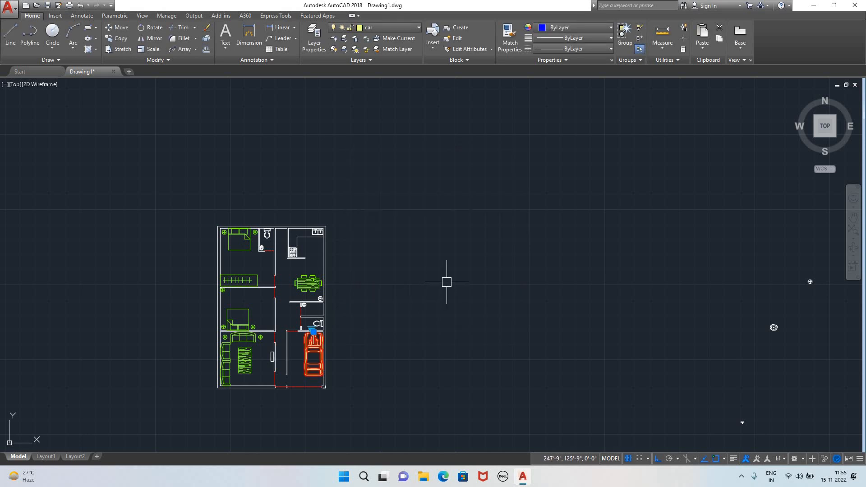
key(Escape)
scroll(441, 294, down, 2)
scroll(433, 291, up, 2)
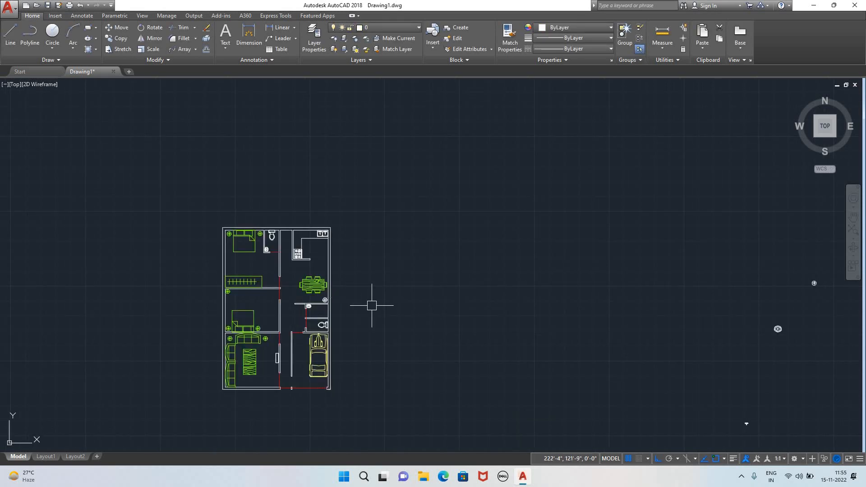
scroll(294, 243, up, 8)
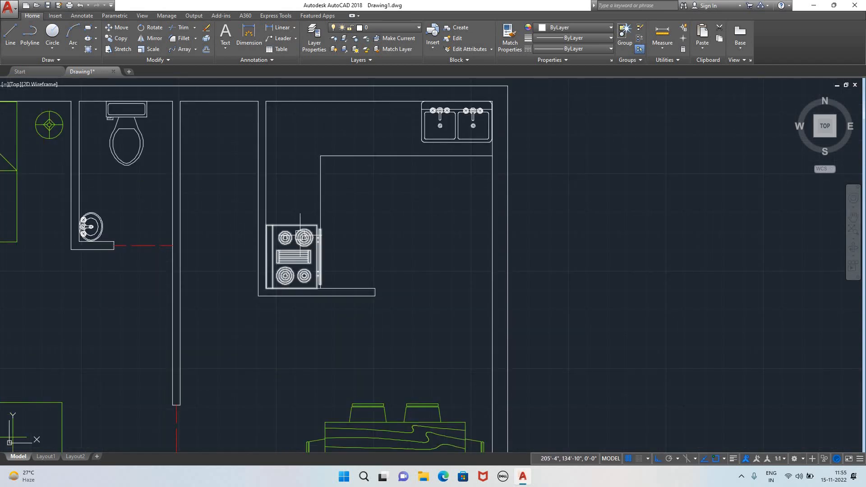
click(295, 237)
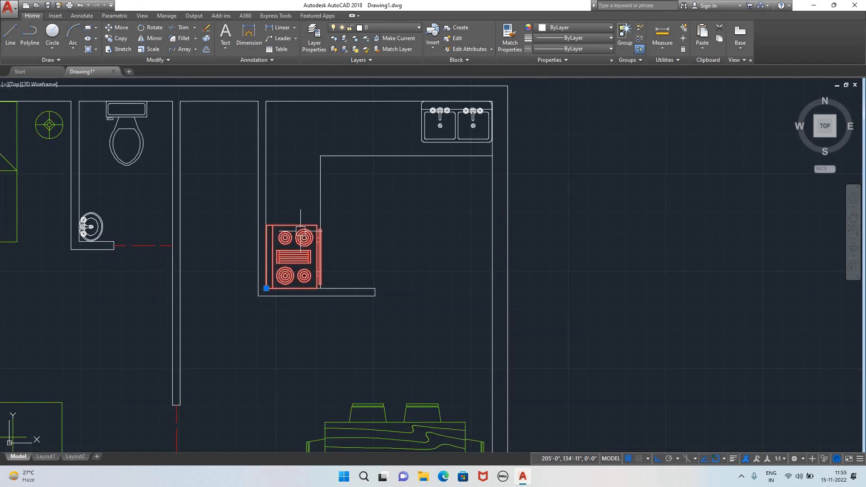
click(343, 155)
click(322, 178)
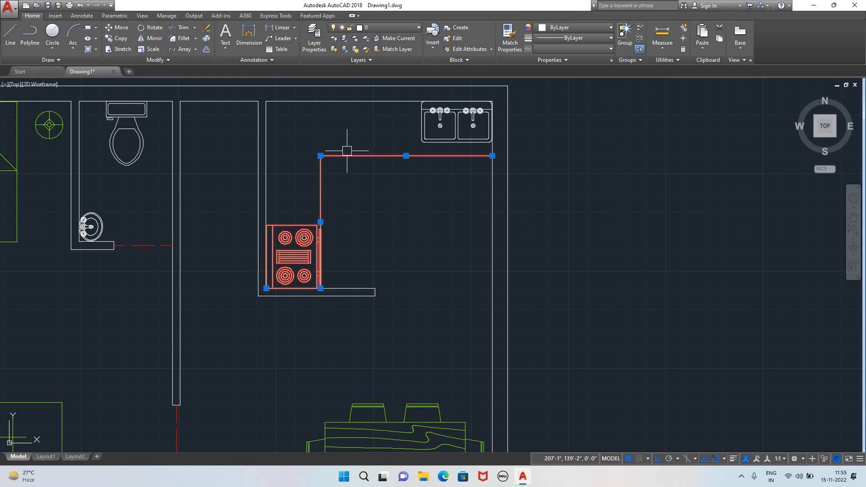
key(Escape)
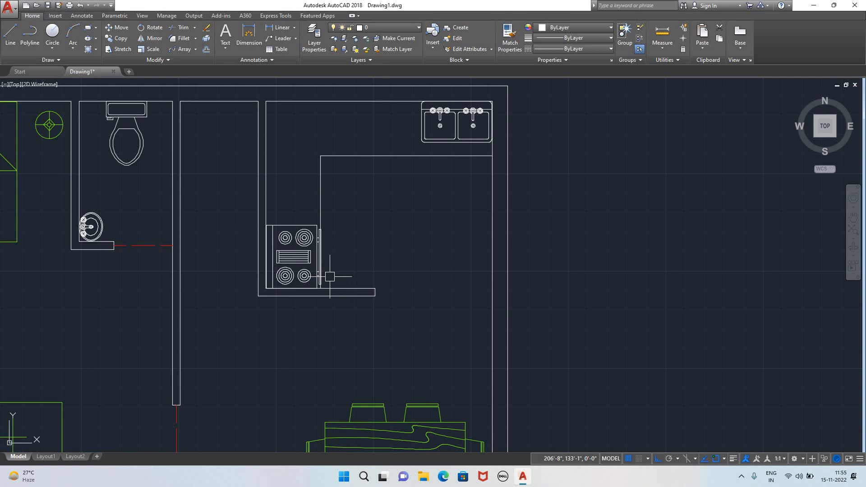
click(297, 268)
click(318, 203)
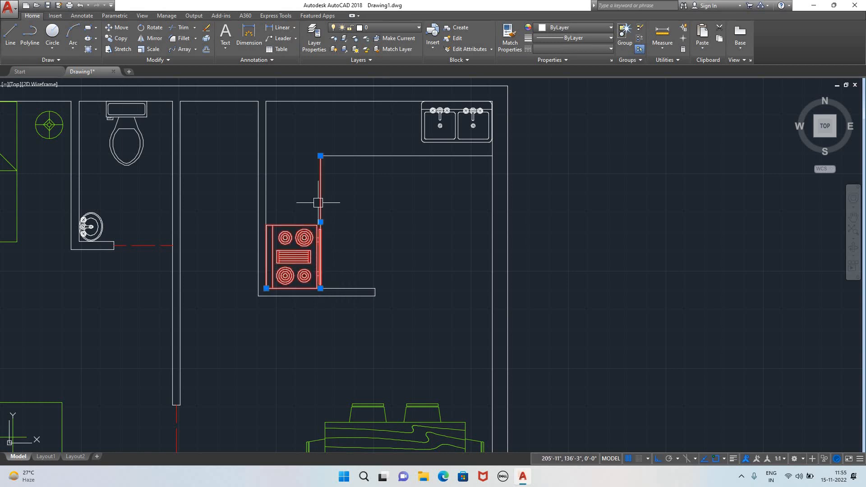
click(361, 153)
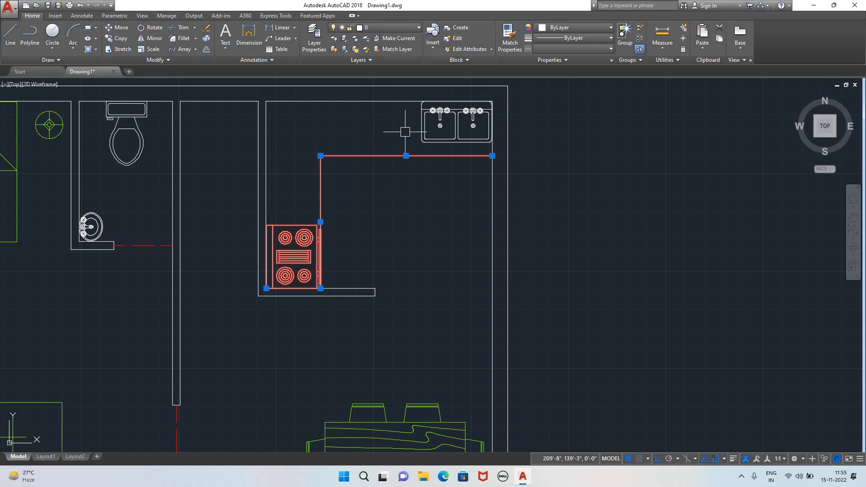
click(419, 128)
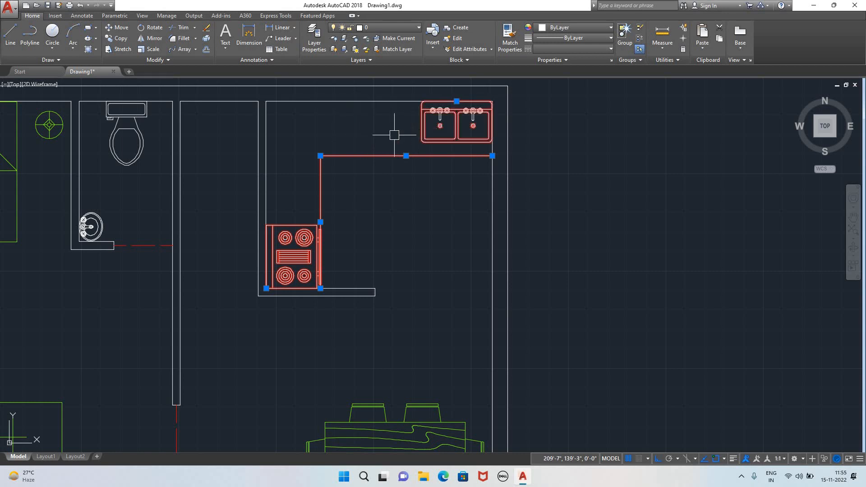
click(266, 173)
click(332, 101)
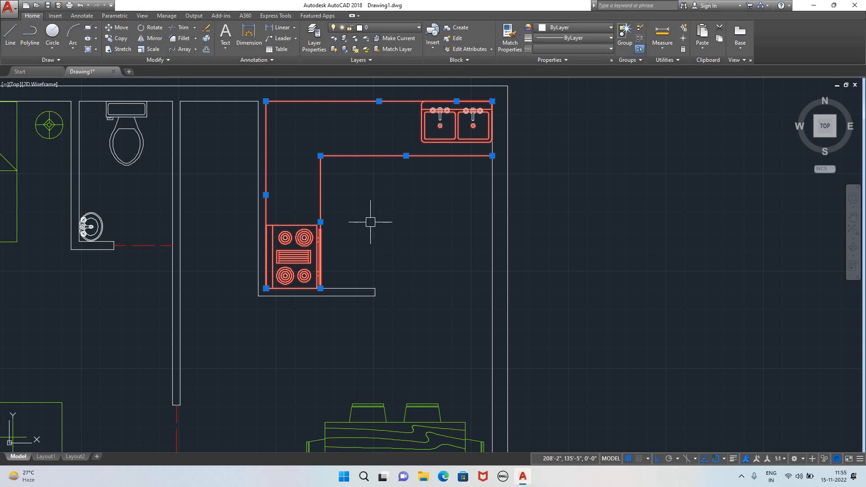
key(Escape)
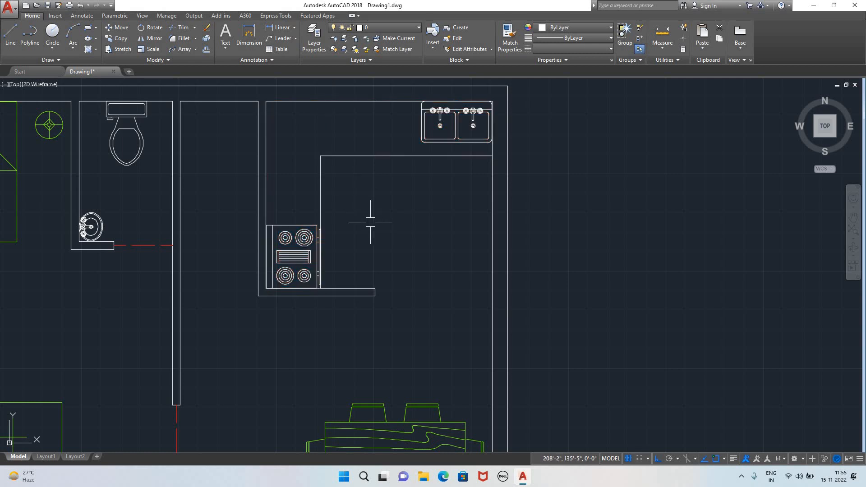
click(10, 45)
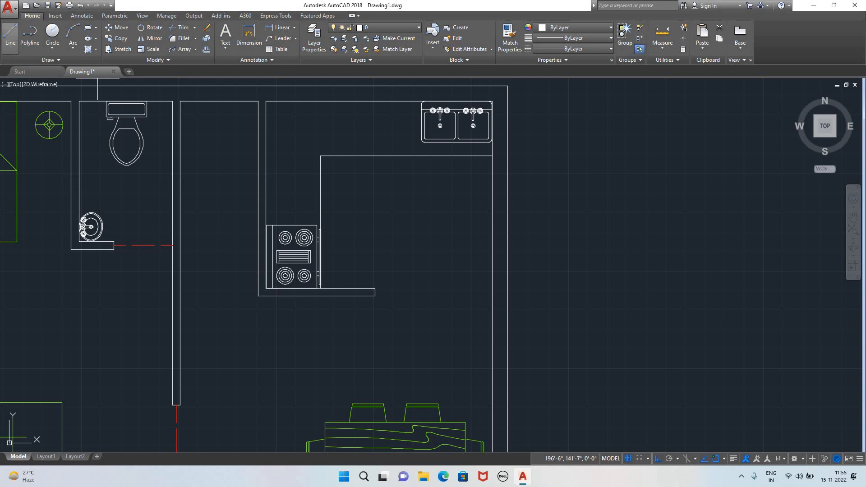
click(267, 288)
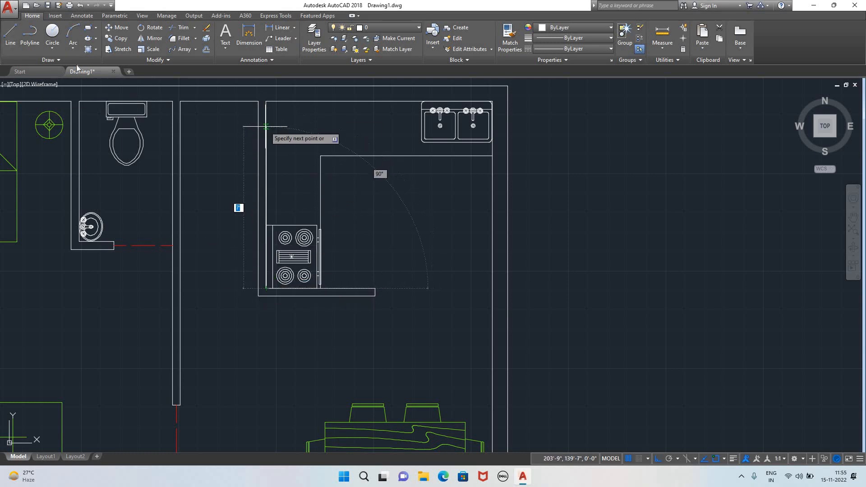
key(Escape)
- Trace the L-shaped kitchen counter with a closed polyline along the inner walls and the counter's front edges
click(34, 47)
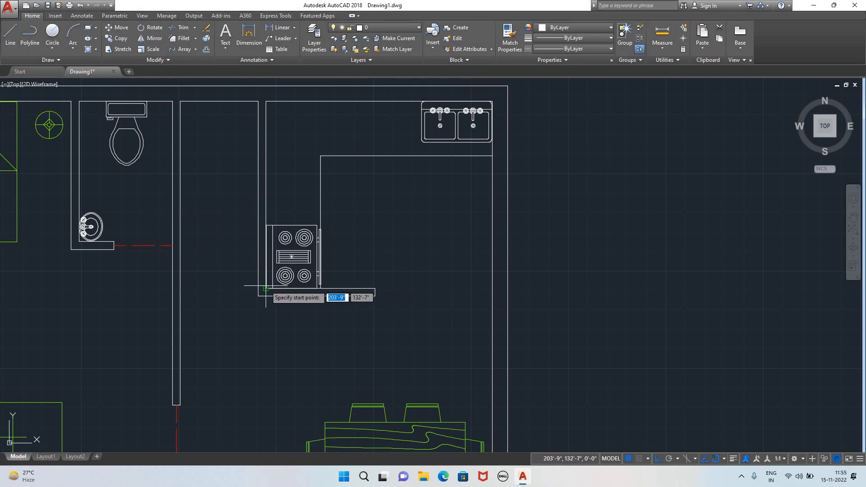
click(243, 288)
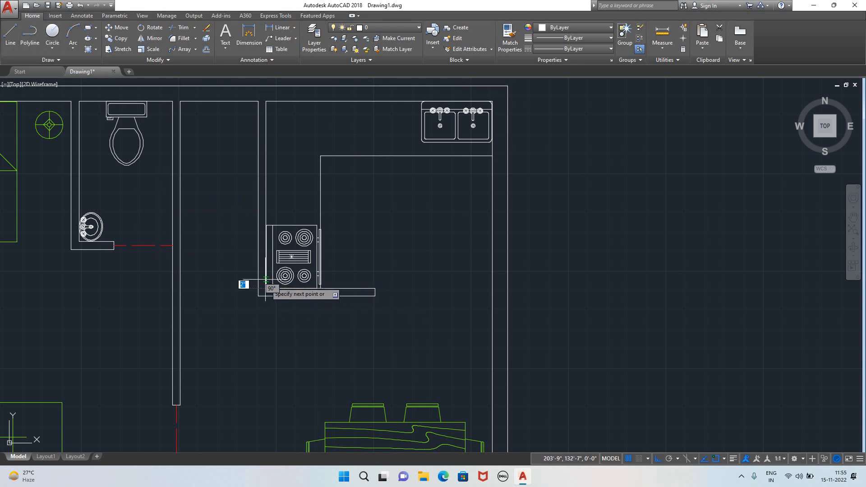
click(266, 101)
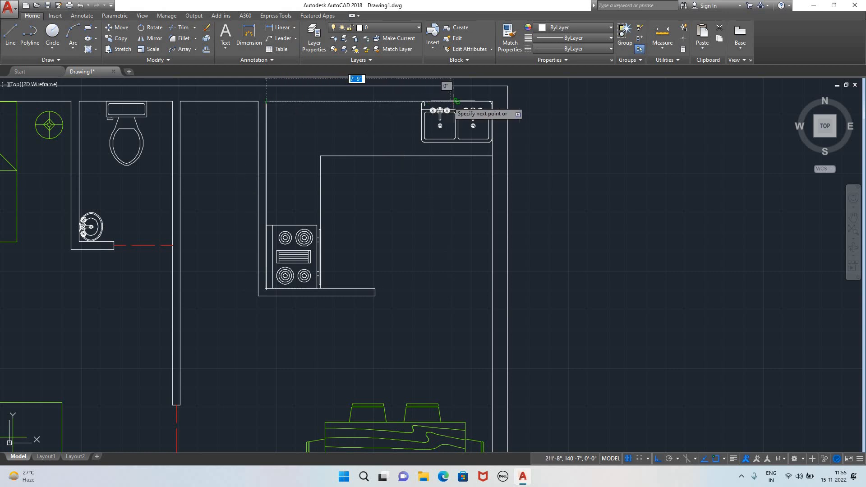
click(489, 101)
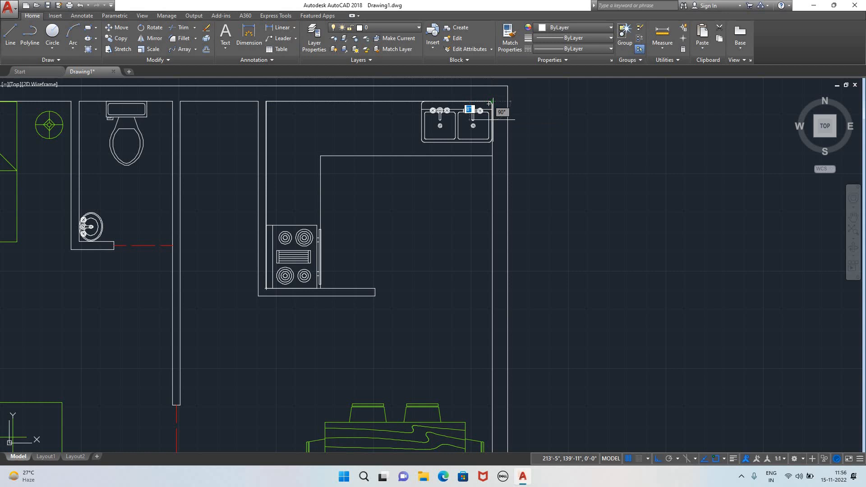
click(491, 156)
click(321, 156)
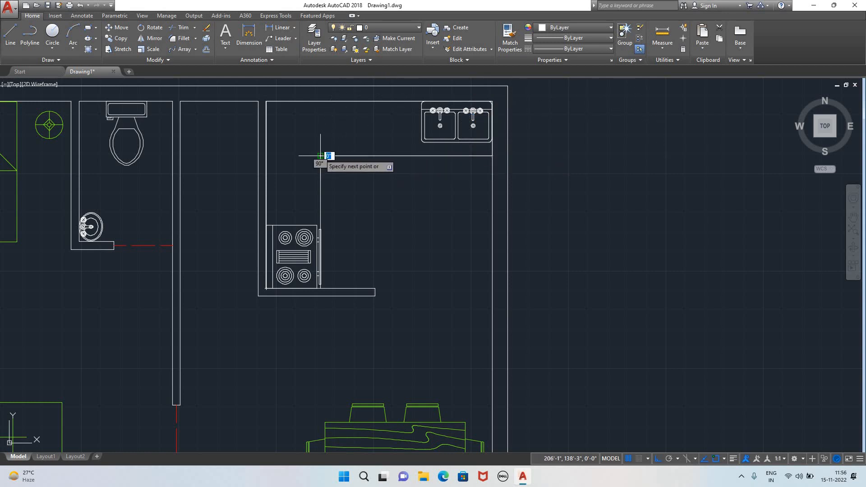
click(320, 286)
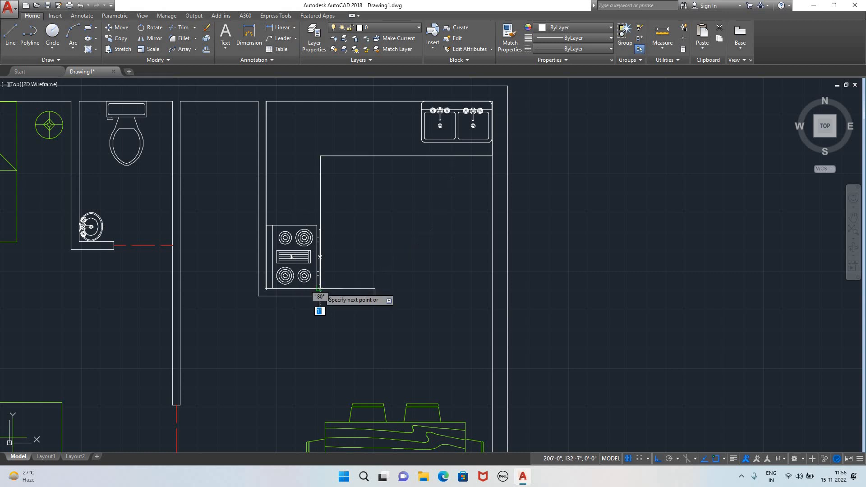
click(266, 288)
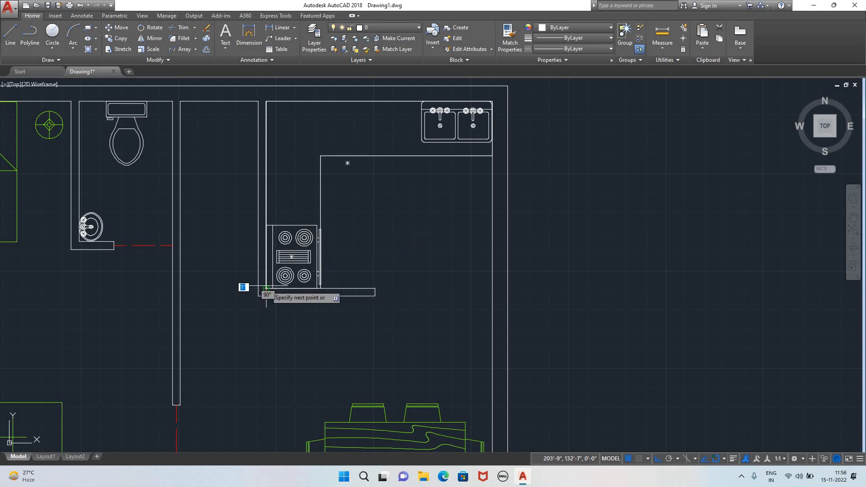
key(Escape)
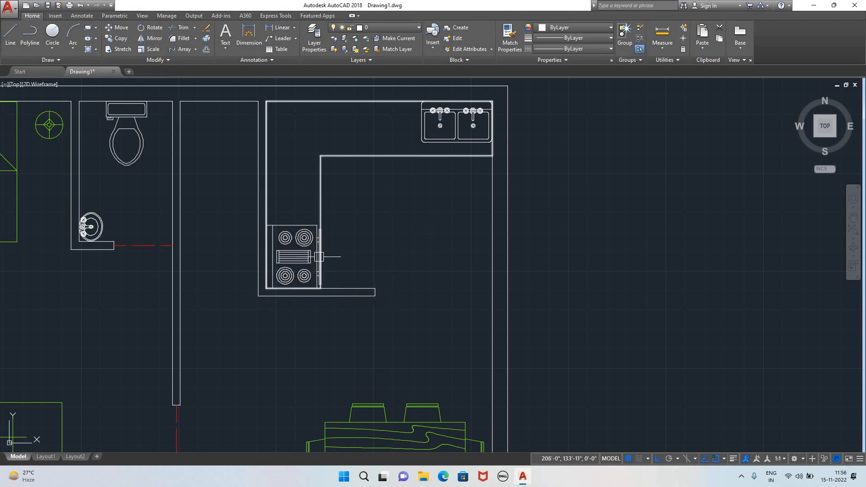
- Group the kitchen counter outline, the stove and the double sink into one object
click(320, 255)
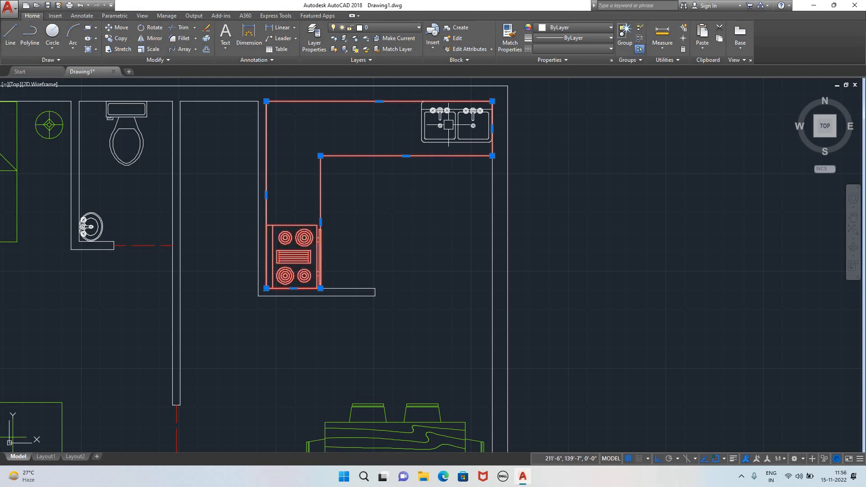
click(449, 121)
click(441, 131)
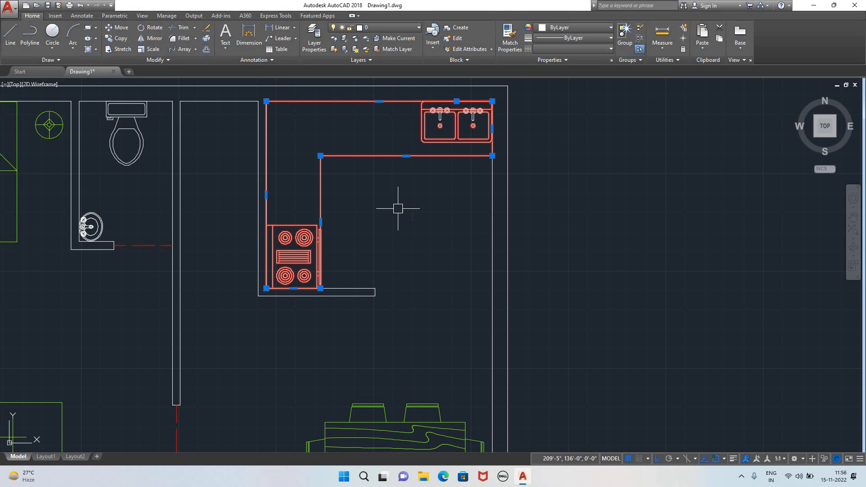
text(g)
key(Return)
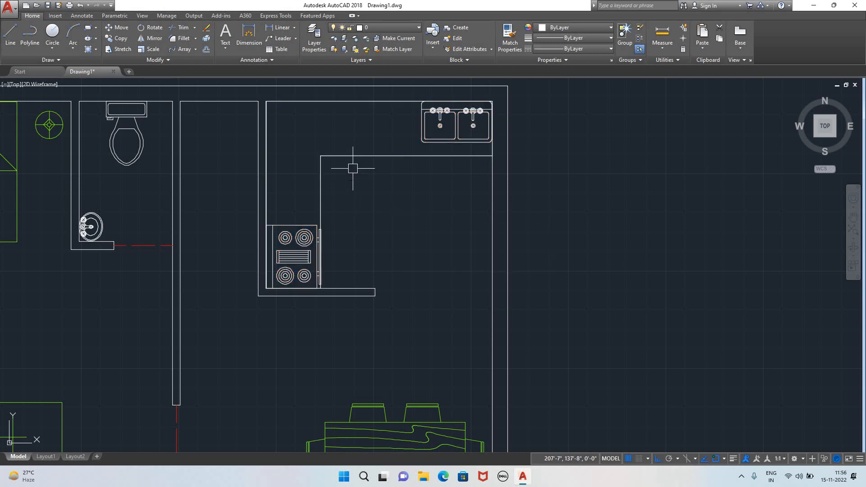
- Assign the grouped kitchen counter, stove and sink to the kitchen layer
click(322, 182)
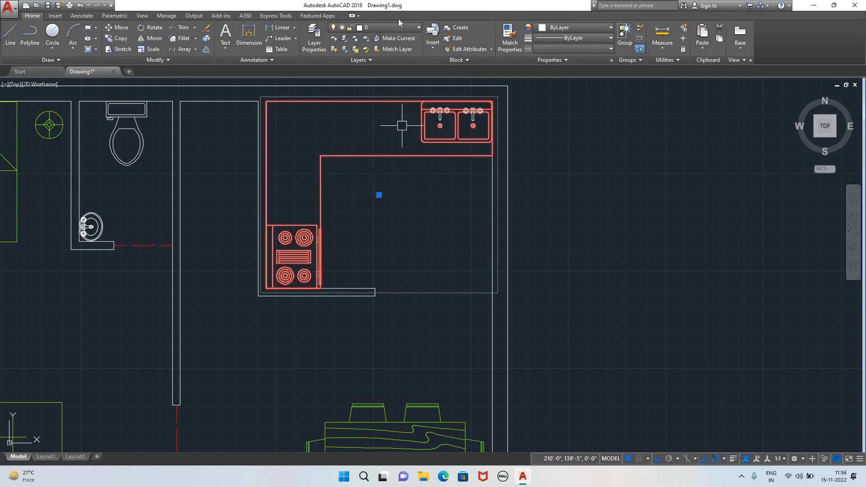
click(389, 25)
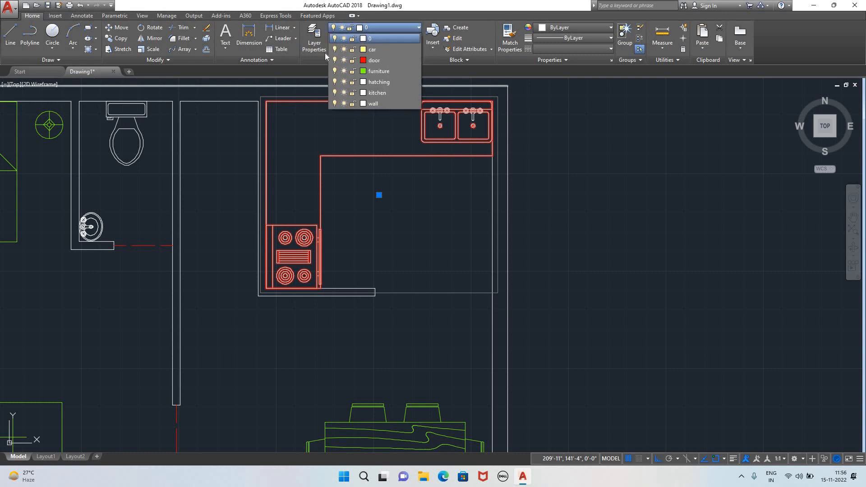
click(377, 28)
click(375, 93)
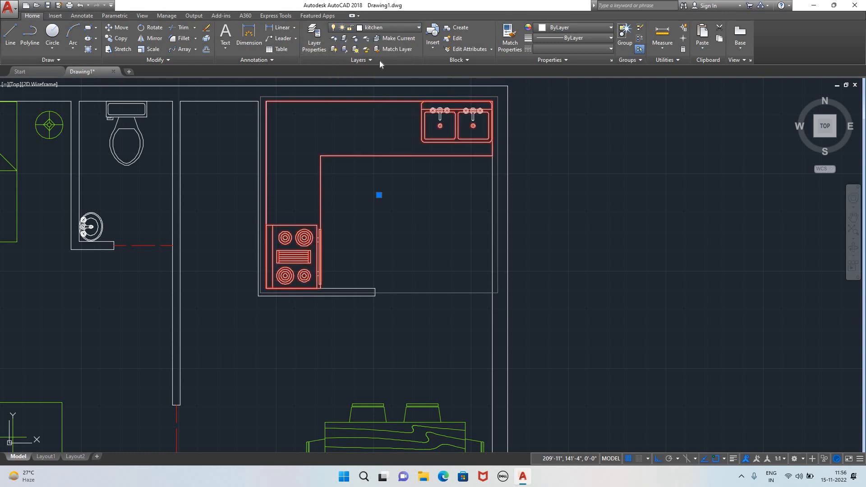
- Set the kitchen layer's colour to index colour 130 and clear the selection
click(360, 30)
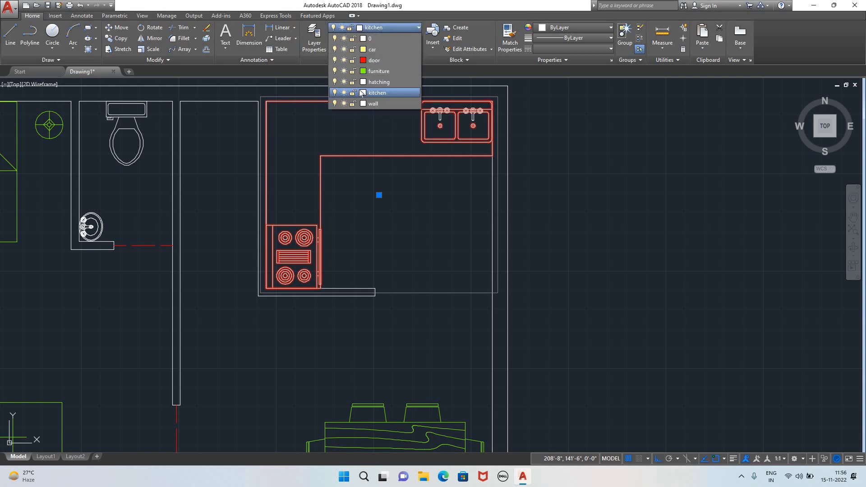
click(360, 93)
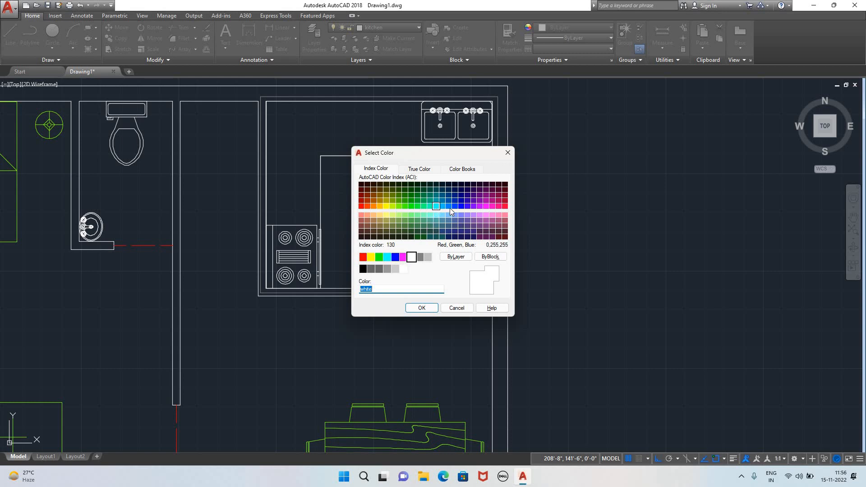
click(435, 207)
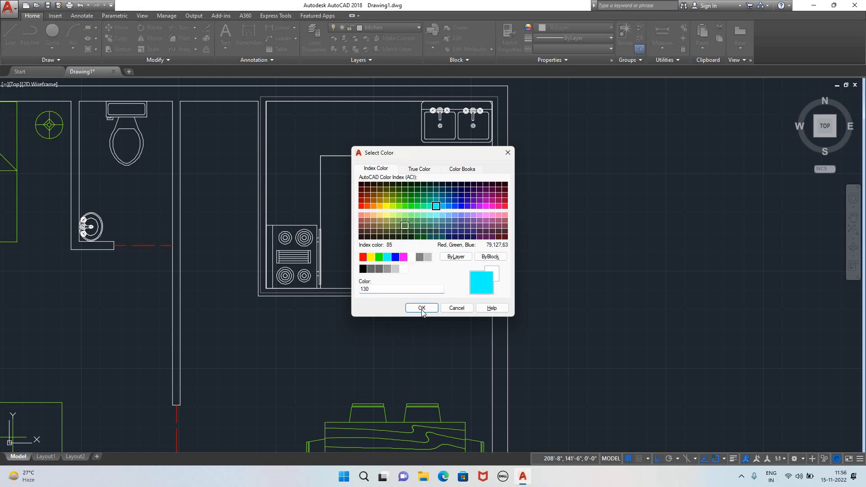
click(422, 307)
click(379, 195)
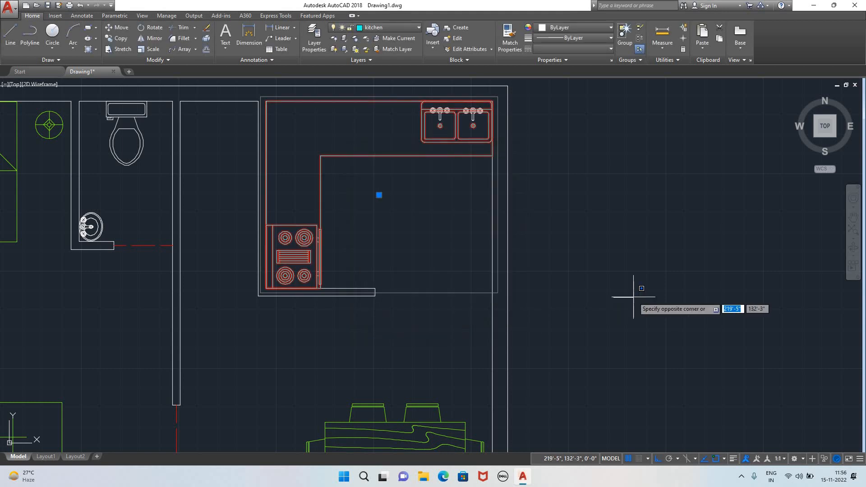
key(Escape)
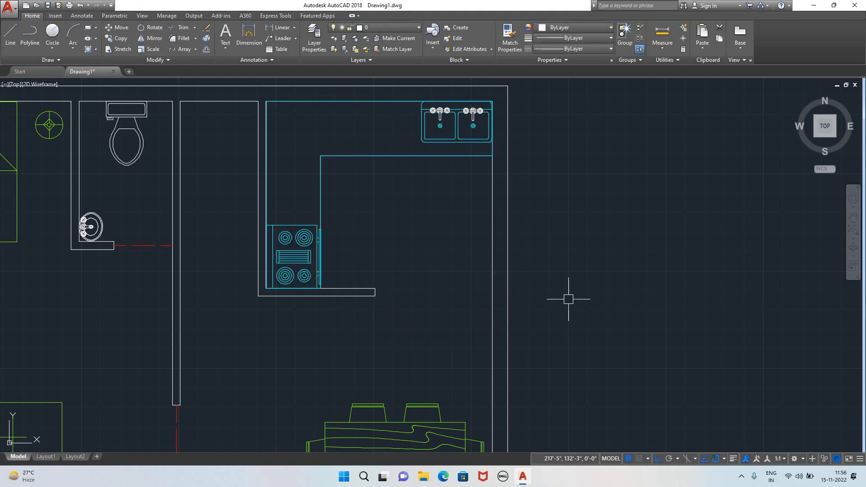
- Assign both faucets of the kitchen's double sink to the kitchen layer and clear the selection
scroll(568, 299, down, 4)
scroll(589, 294, up, 6)
scroll(507, 243, down, 4)
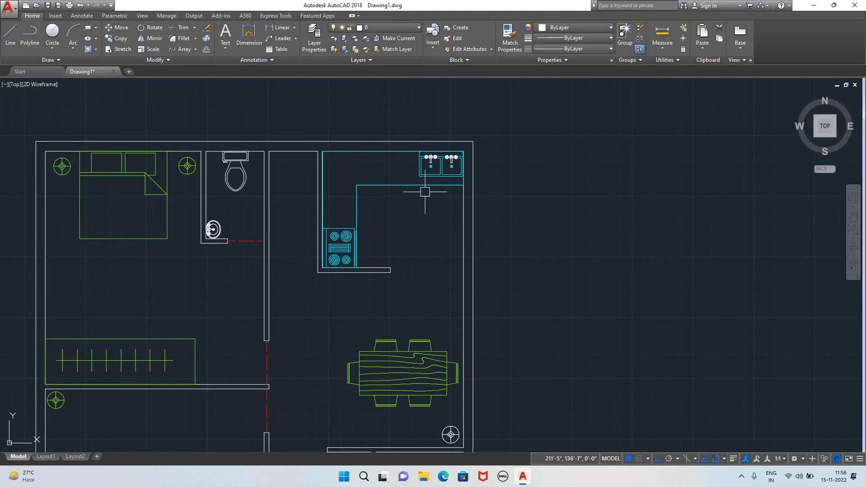
scroll(429, 164, up, 5)
click(438, 135)
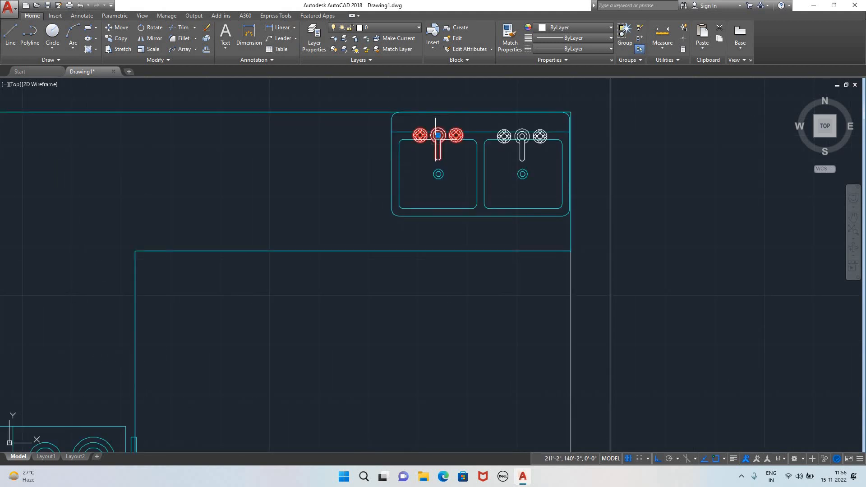
click(512, 136)
click(387, 28)
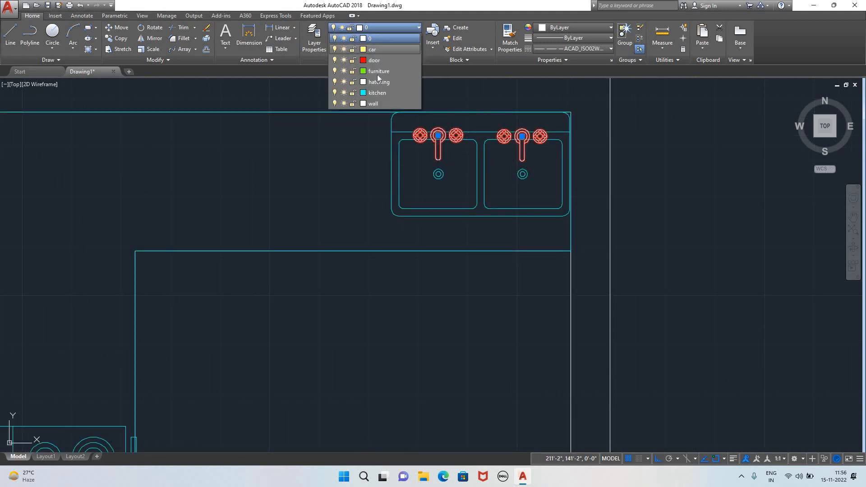
click(383, 93)
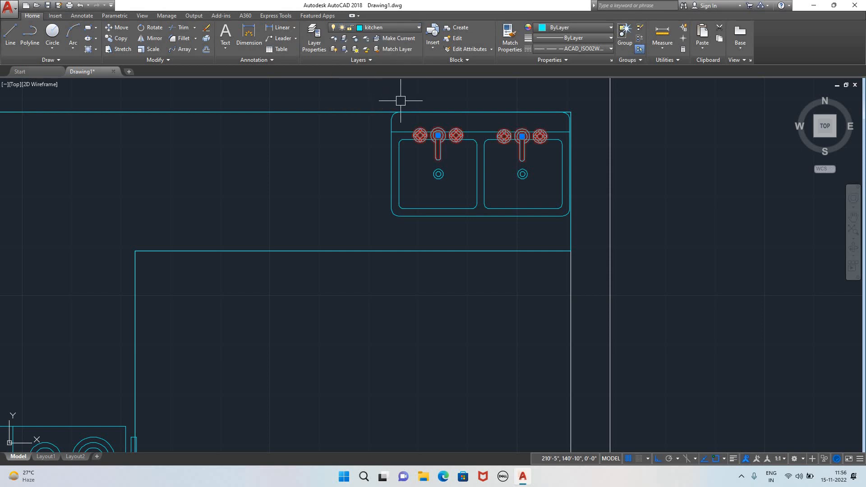
click(656, 190)
key(Escape)
key(Escape)
scroll(657, 312, down, 4)
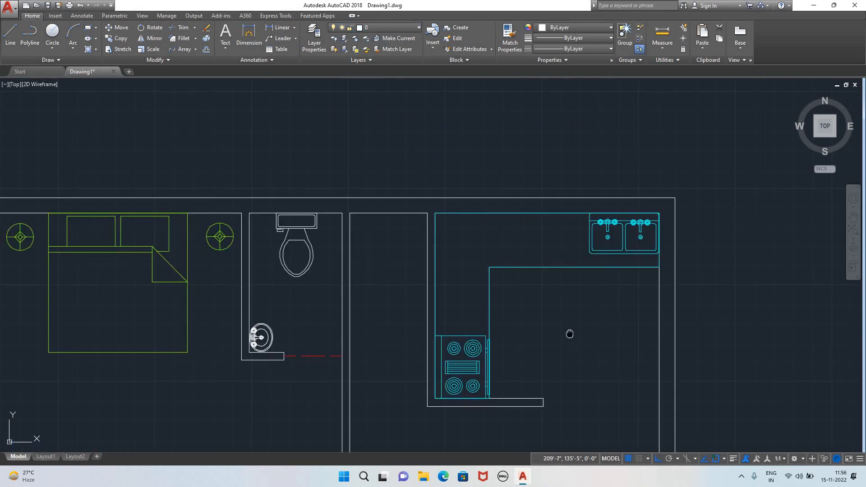
middle_drag(570, 333, 504, 228)
scroll(350, 261, down, 2)
scroll(268, 297, down, 2)
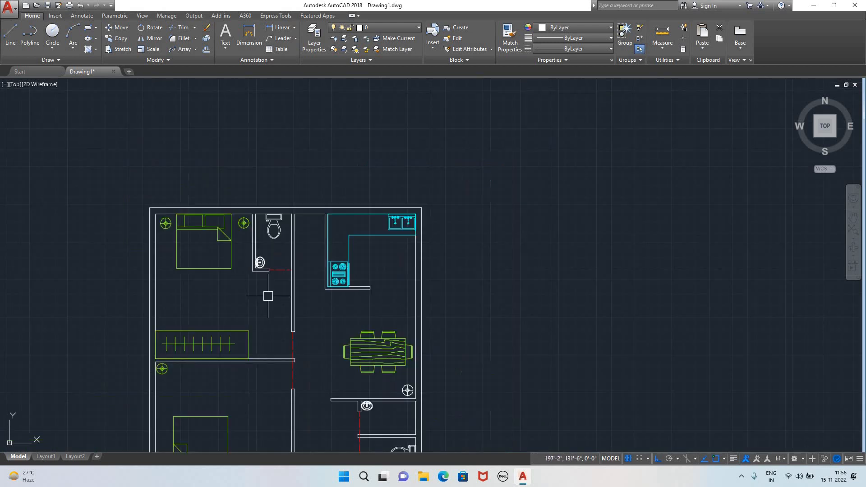
scroll(257, 262, up, 5)
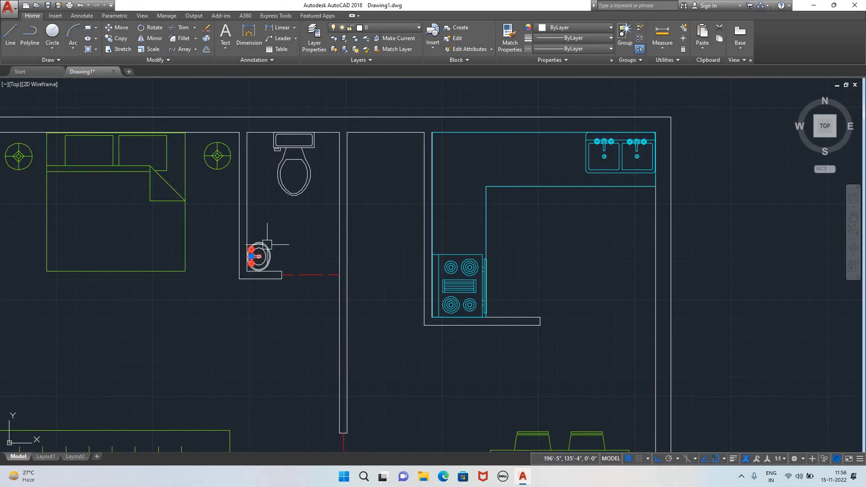
click(261, 259)
scroll(262, 248, up, 4)
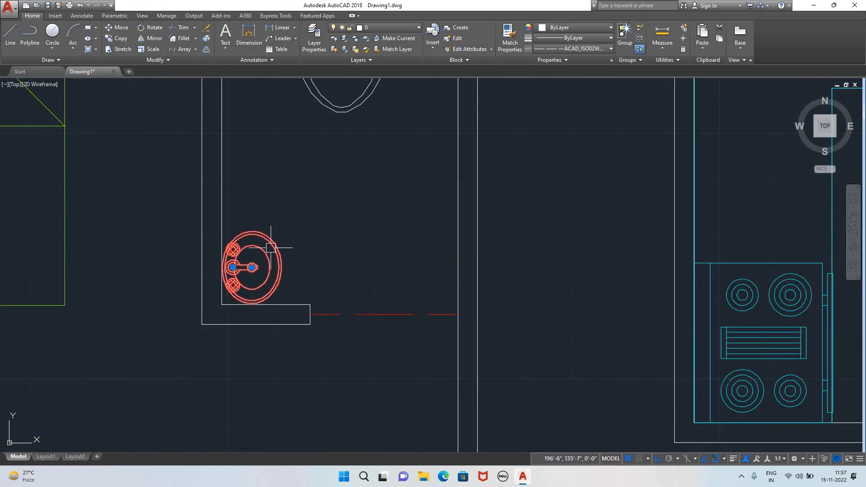
click(340, 110)
scroll(397, 387, down, 6)
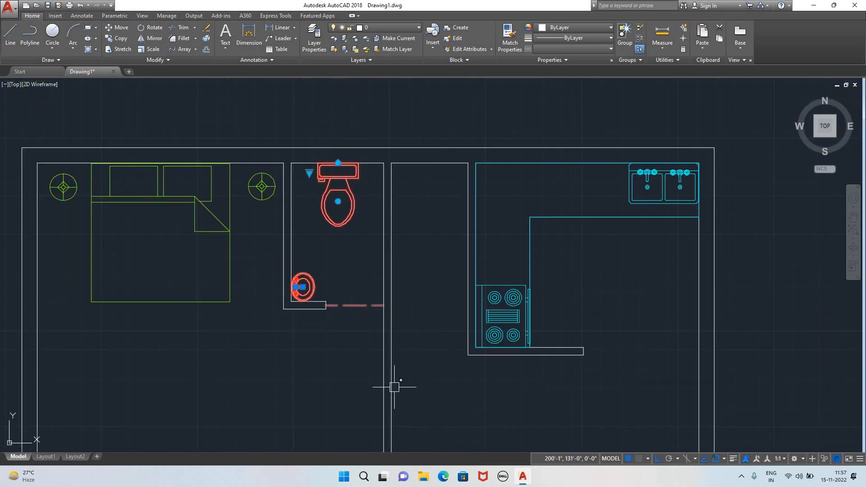
middle_drag(469, 405, 348, 135)
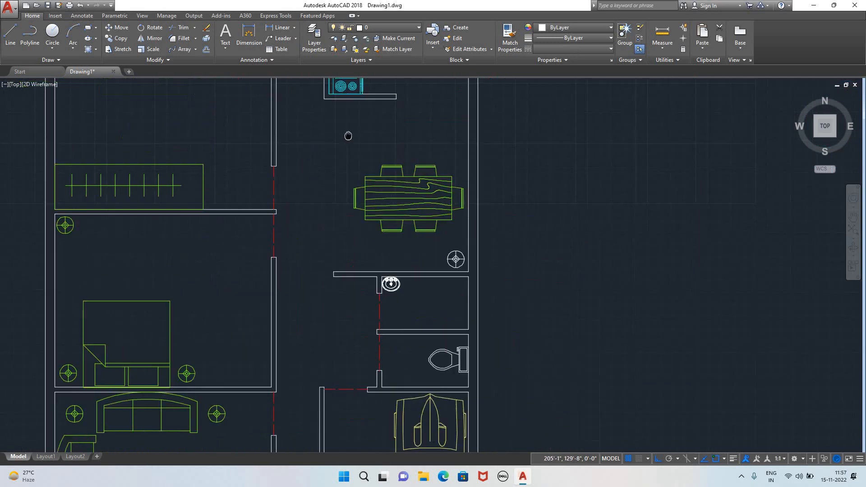
click(391, 285)
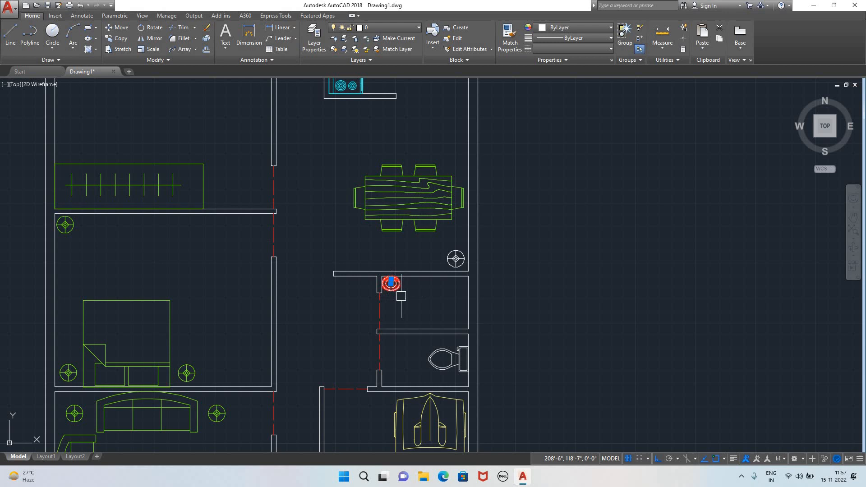
click(441, 350)
scroll(430, 300, down, 1)
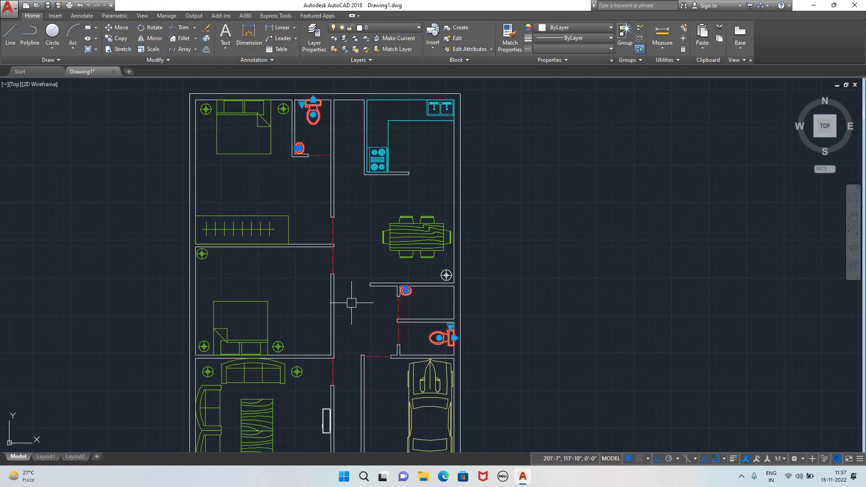
- Create a new layer named toilet and set its colour to index colour 140
click(315, 48)
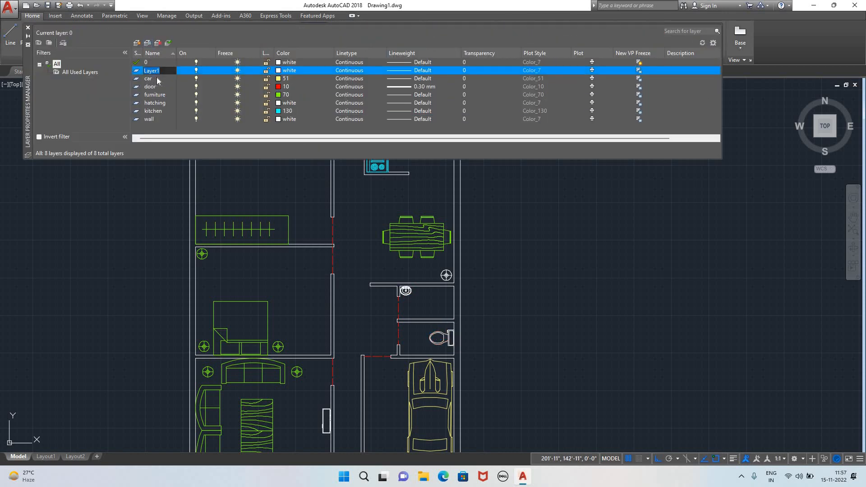
key(BackSpace)
click(286, 70)
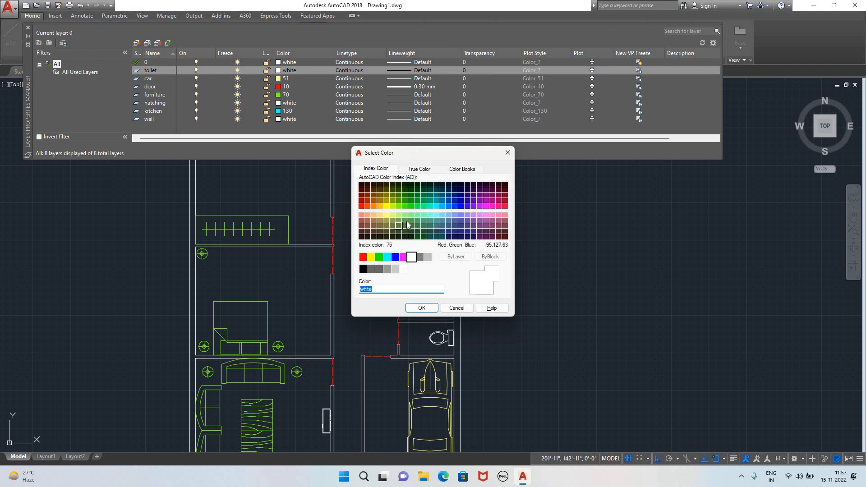
click(442, 206)
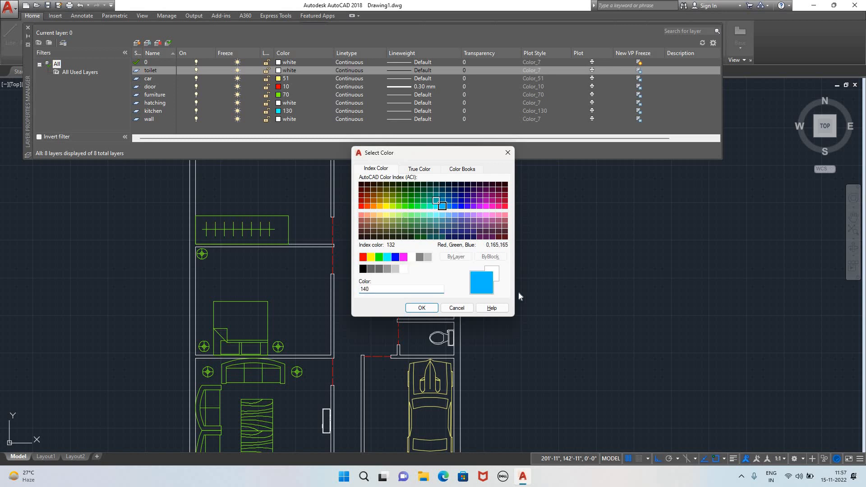
click(420, 308)
- Assign the washbasins with their taps and the two toilets to the toilet layer, keeping the layer's colour at 140
scroll(568, 271, down, 4)
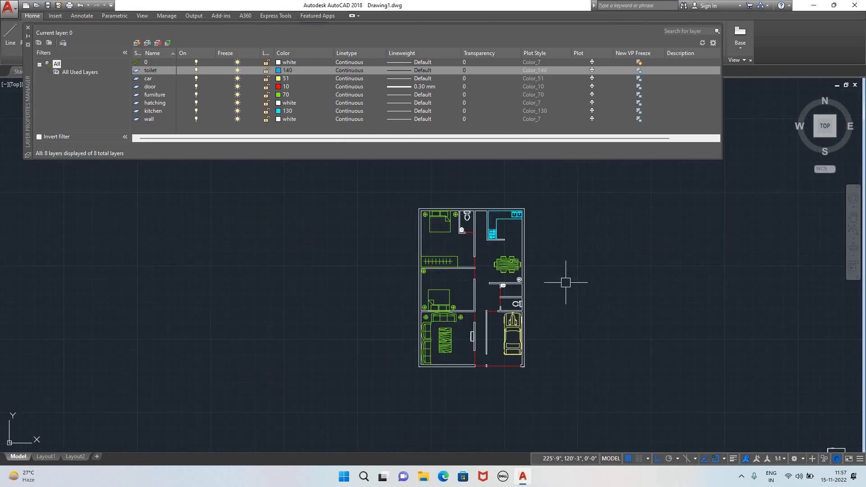
scroll(569, 285, up, 2)
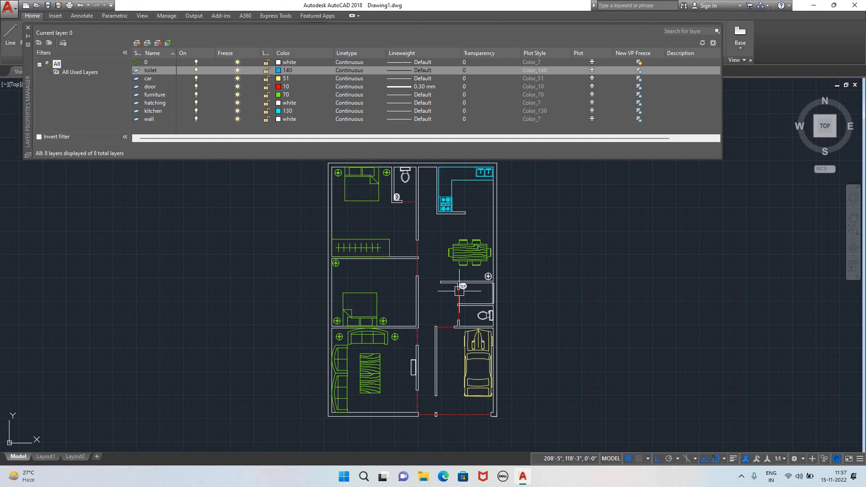
scroll(396, 195, up, 6)
click(400, 196)
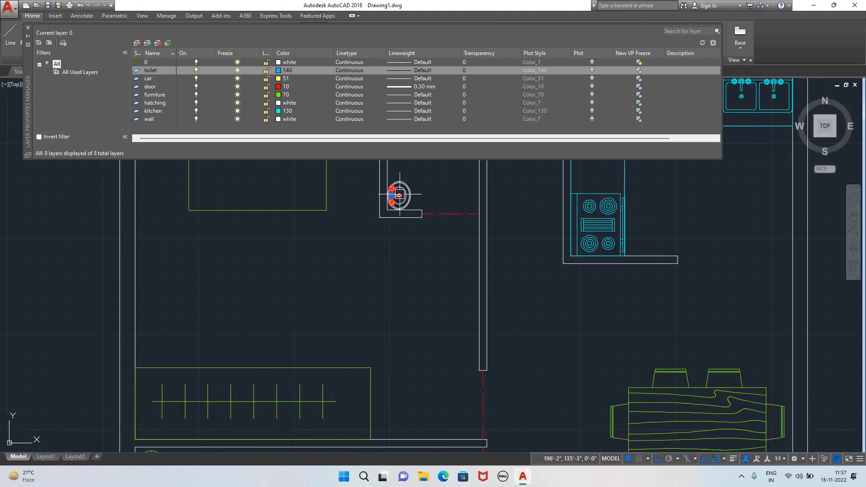
scroll(407, 193, down, 5)
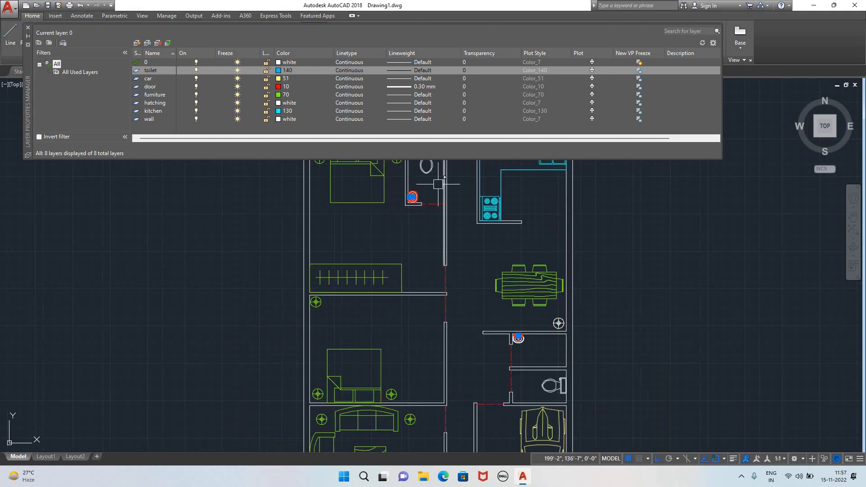
middle_drag(438, 184, 418, 252)
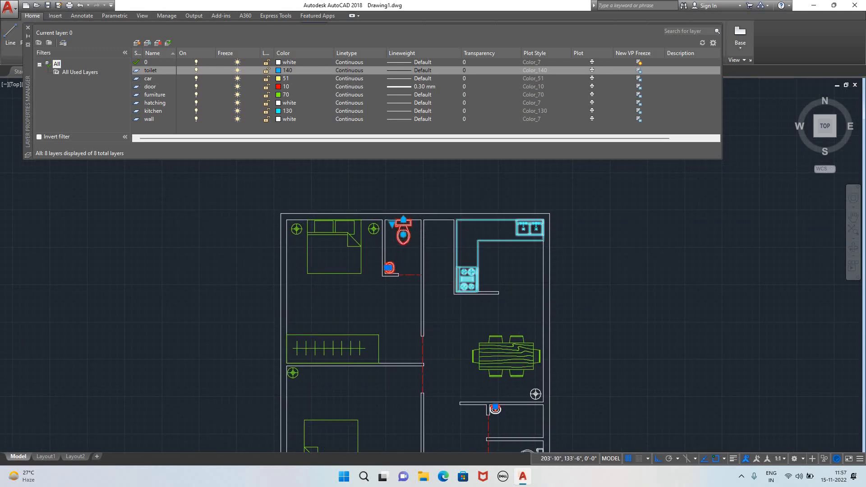
scroll(454, 283, down, 5)
scroll(489, 357, up, 6)
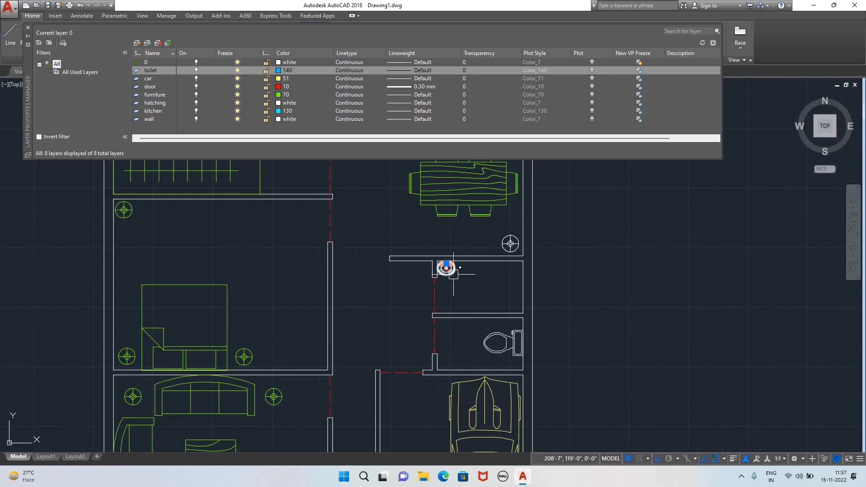
click(508, 341)
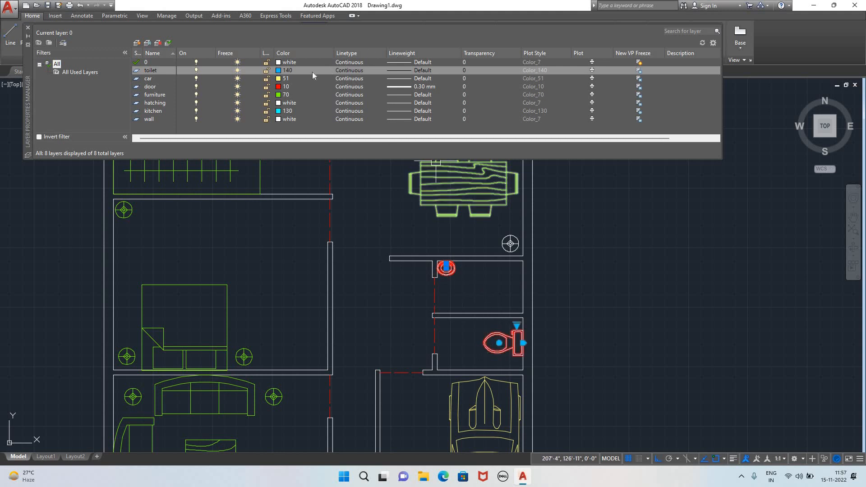
click(27, 29)
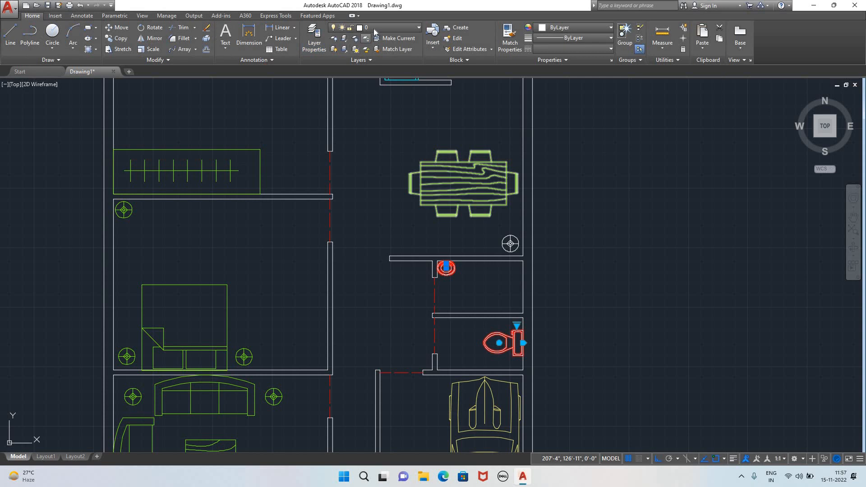
click(373, 28)
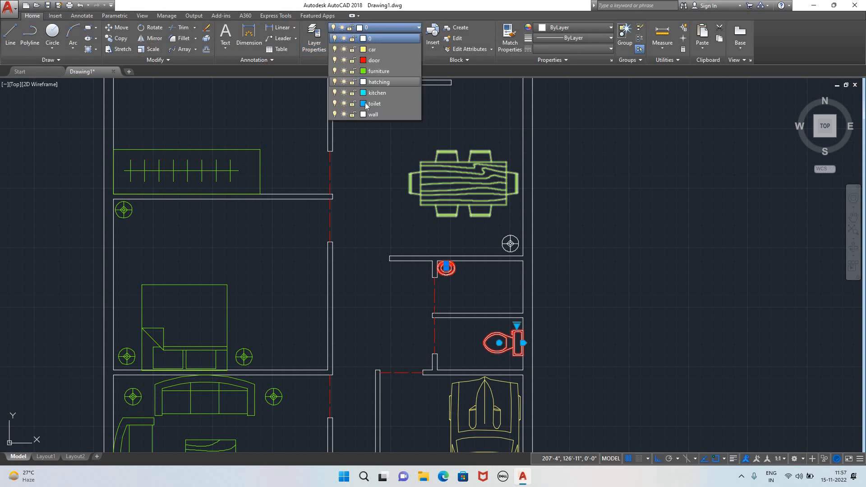
click(364, 104)
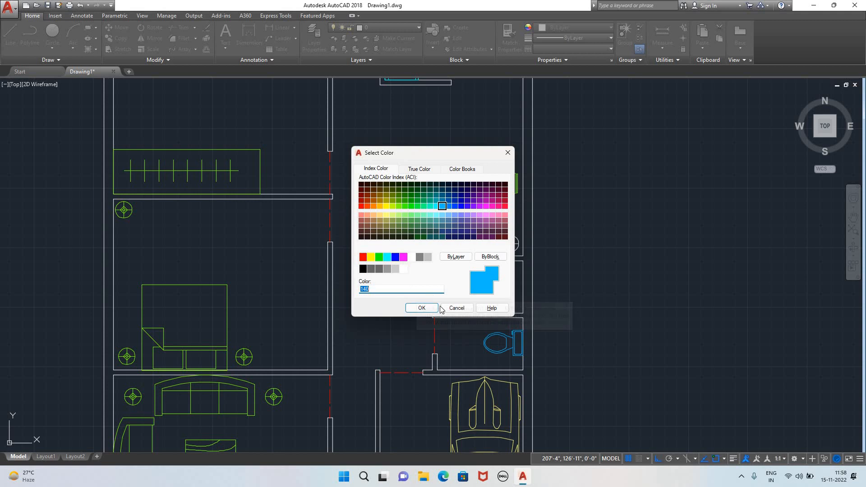
click(422, 307)
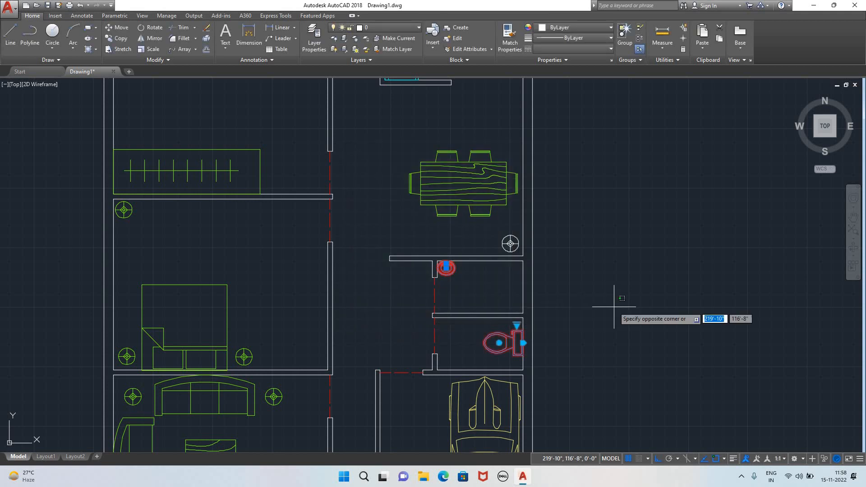
key(Escape)
- Assign the round plant symbol below the dining table to the furniture layer
scroll(624, 313, down, 8)
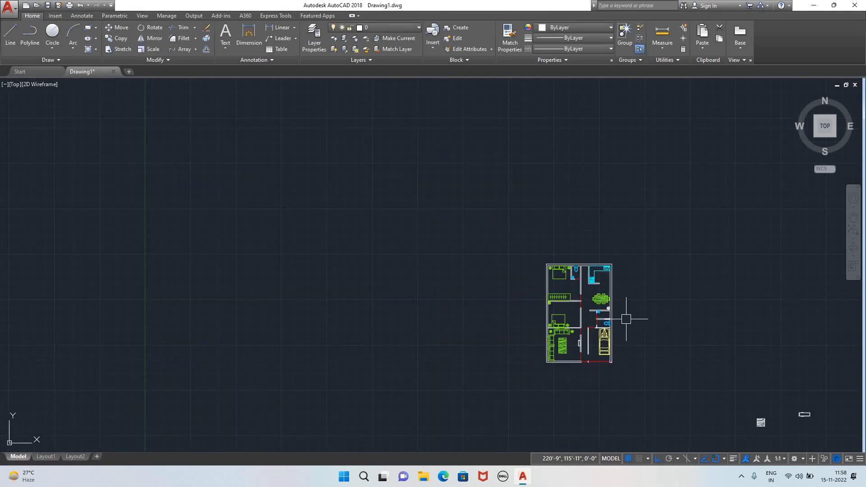
scroll(624, 319, up, 6)
scroll(487, 289, up, 1)
scroll(440, 338, down, 1)
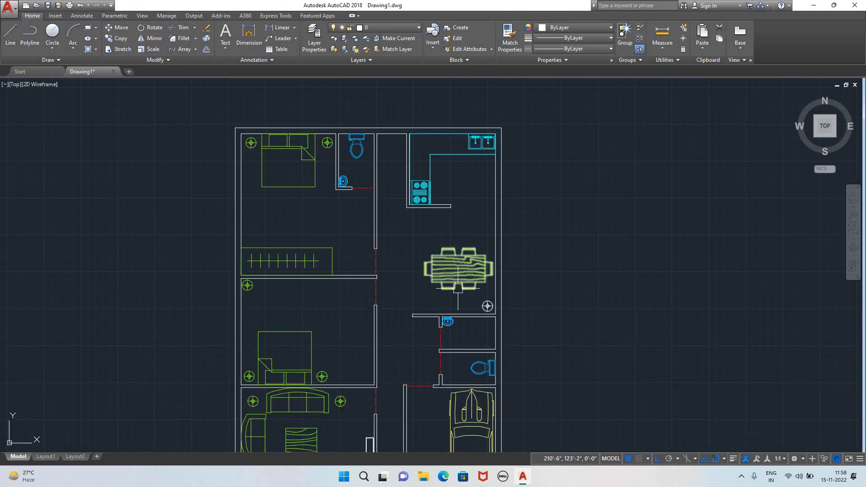
click(488, 306)
click(386, 26)
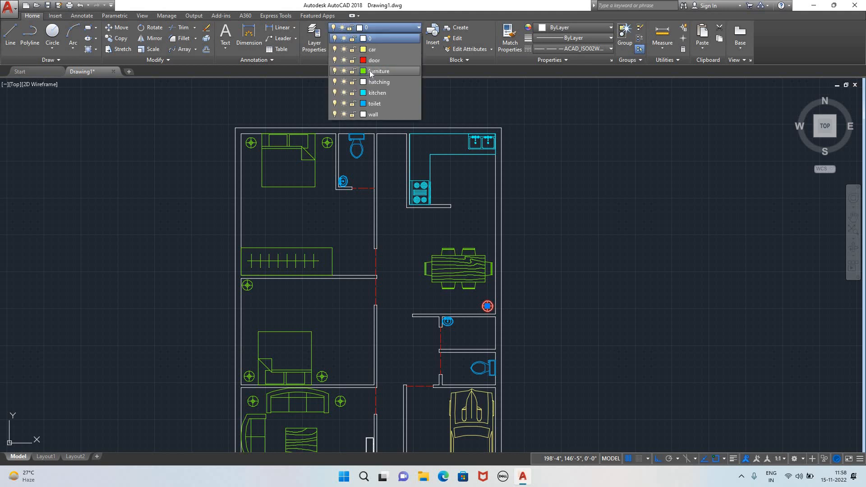
click(374, 75)
key(Escape)
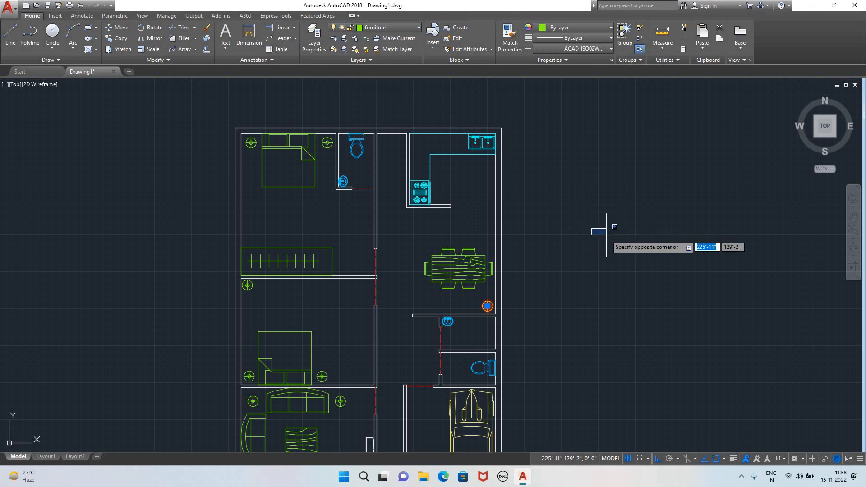
- Assign the small rectangular unit on the living room wall opposite the sofas to the furniture layer and clear the selection
scroll(591, 290, down, 2)
scroll(591, 290, down, 4)
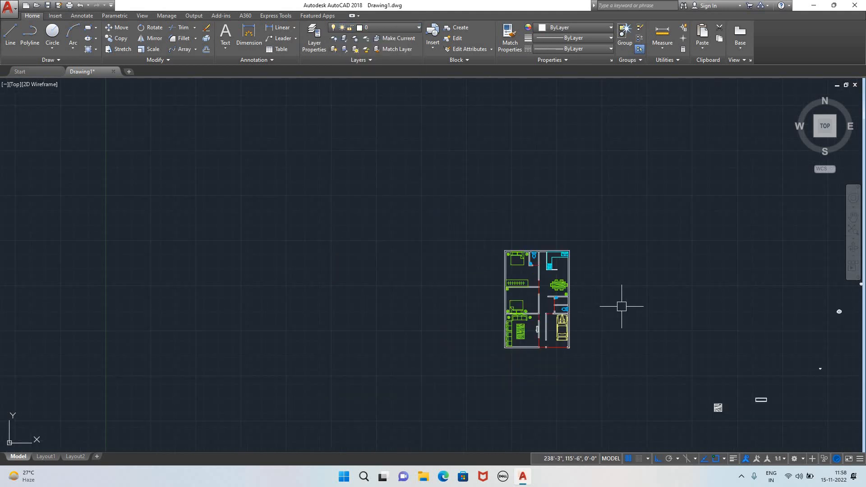
scroll(623, 304, up, 4)
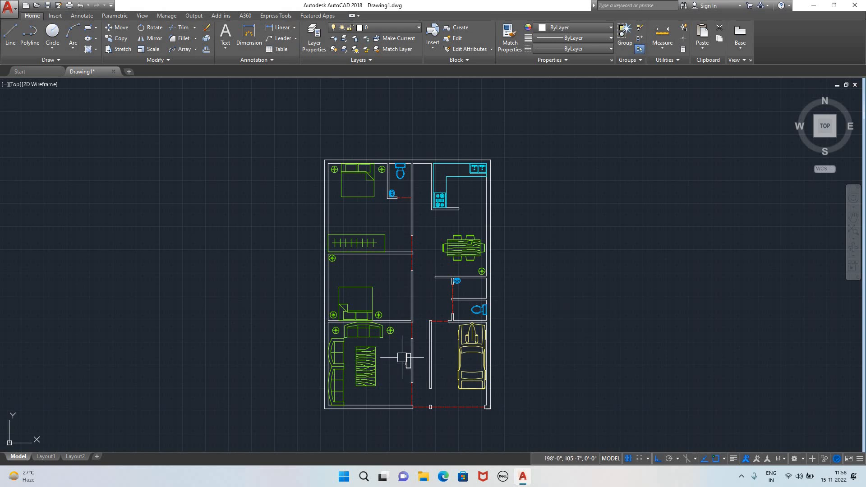
click(402, 358)
click(371, 26)
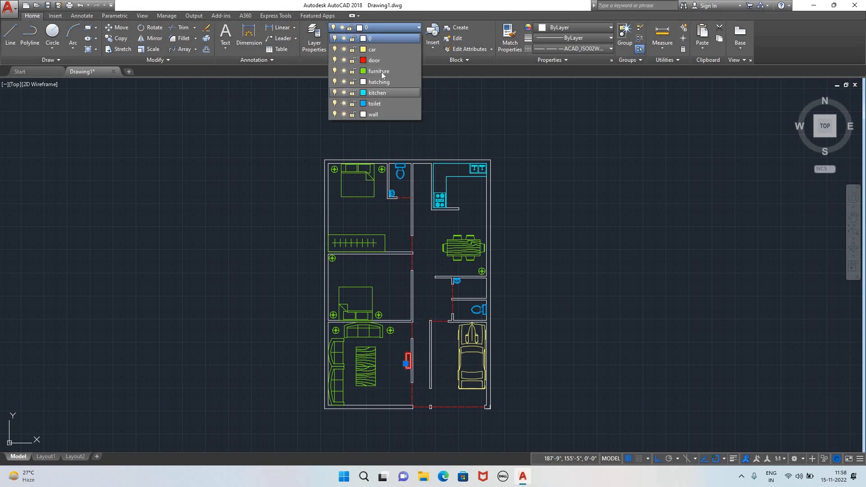
click(380, 71)
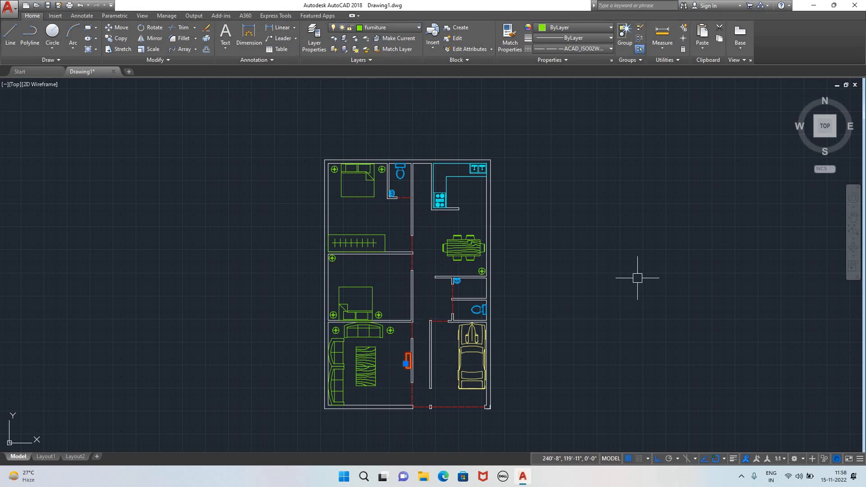
key(Escape)
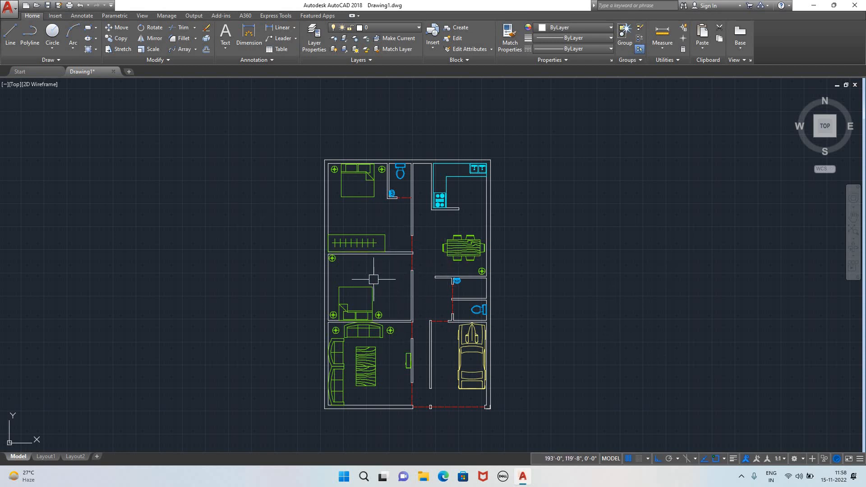
- Turn off the furniture, kitchen, toilet and door layers
scroll(369, 252, up, 6)
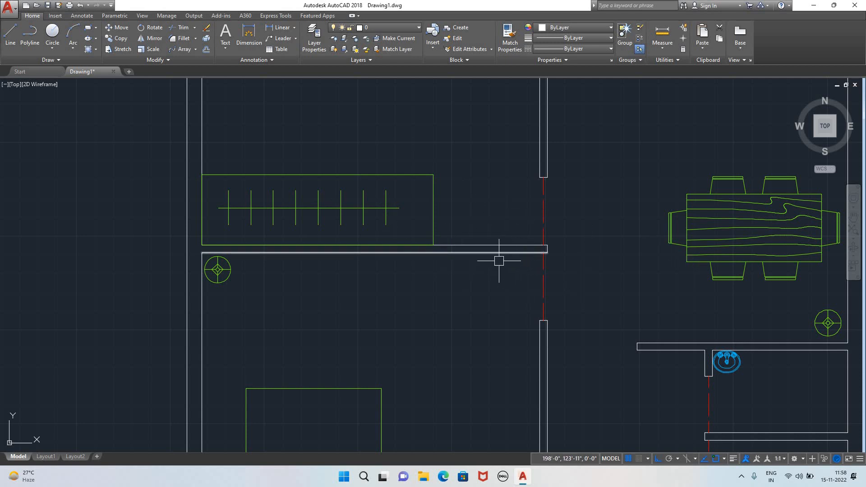
click(385, 27)
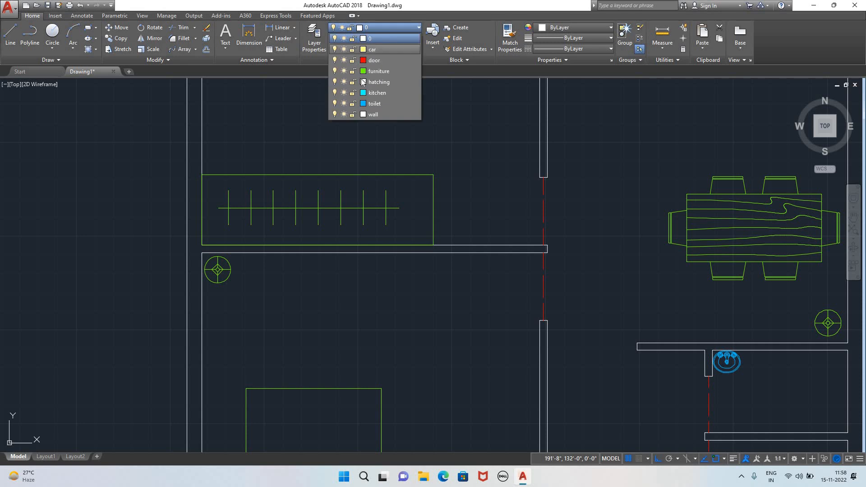
click(334, 71)
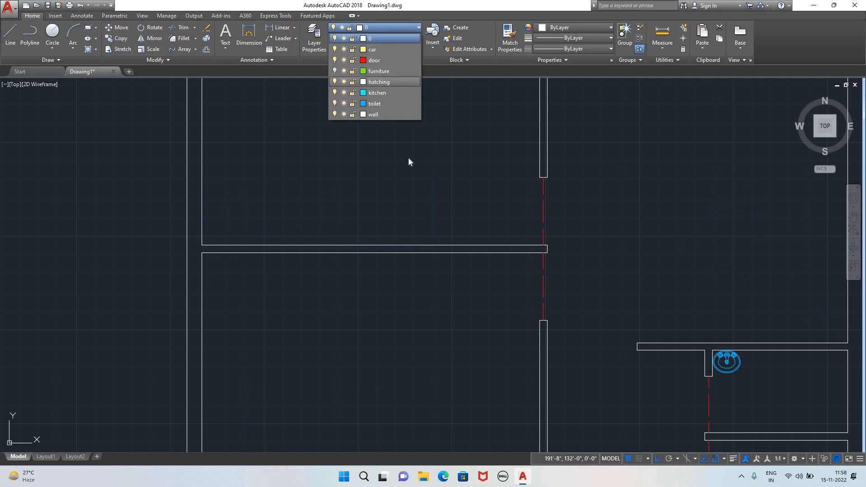
click(334, 104)
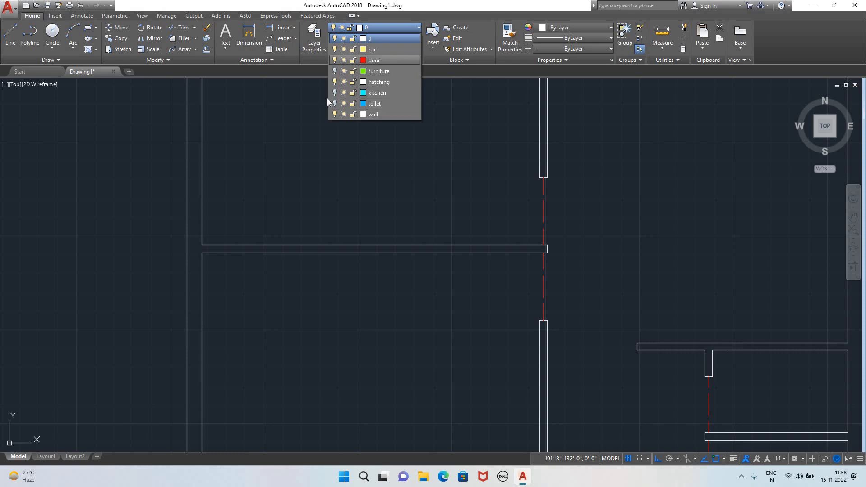
scroll(415, 194, down, 2)
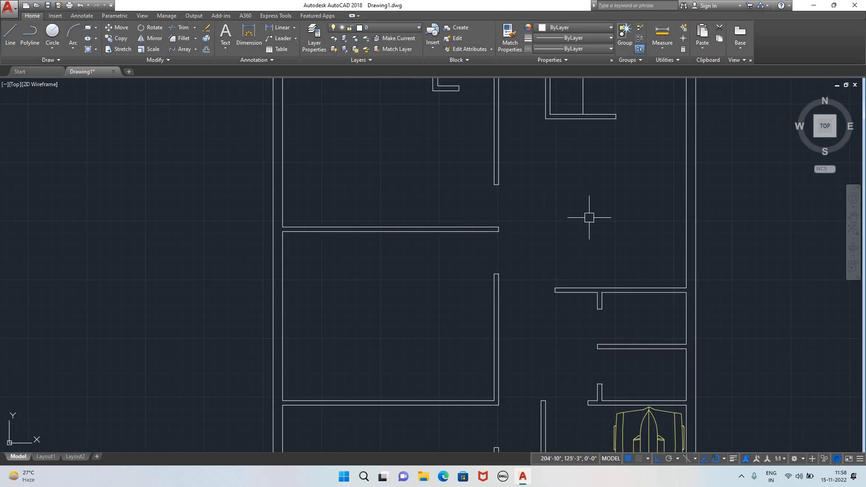
scroll(598, 220, down, 4)
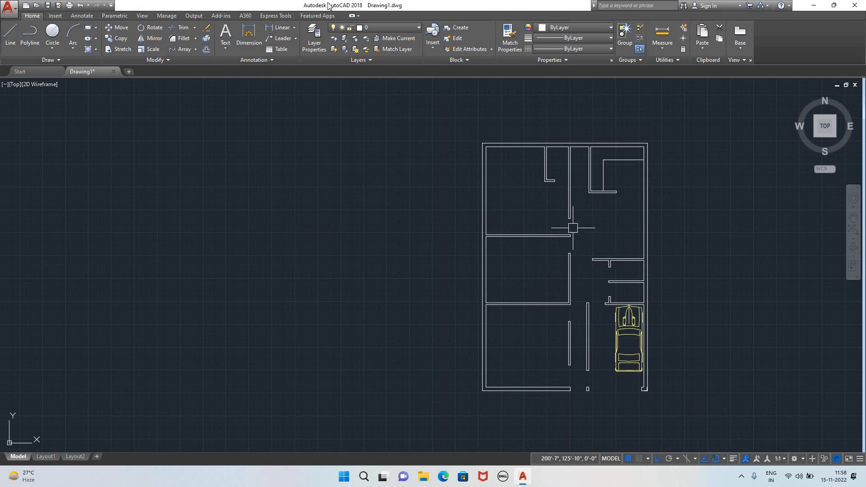
- Turn off the car layer so that only the wall lines of the house plan remain displayed
scroll(445, 87, up, 4)
click(383, 28)
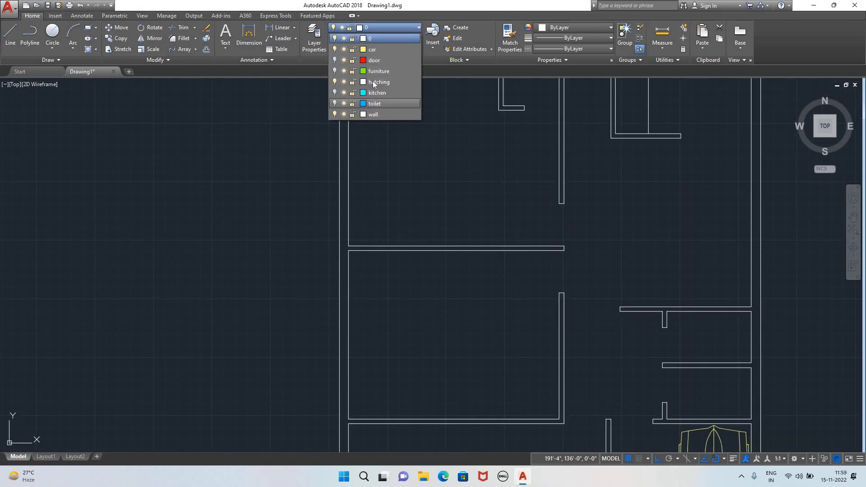
click(335, 49)
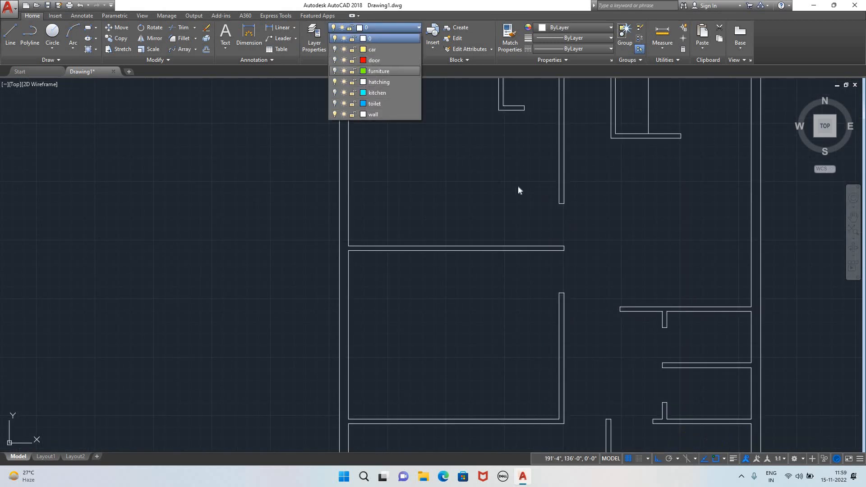
scroll(589, 245, down, 6)
click(623, 257)
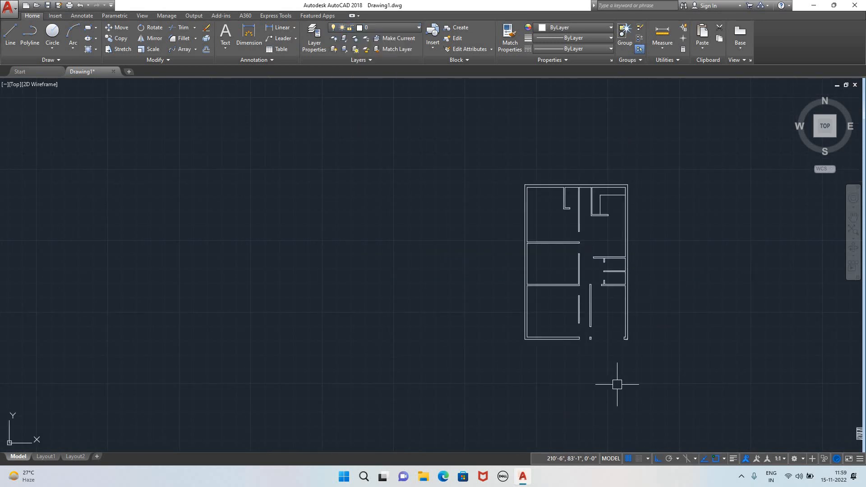
- Assign all the wall lines of the house plan to the wall layer and clear the selection
click(635, 387)
click(497, 137)
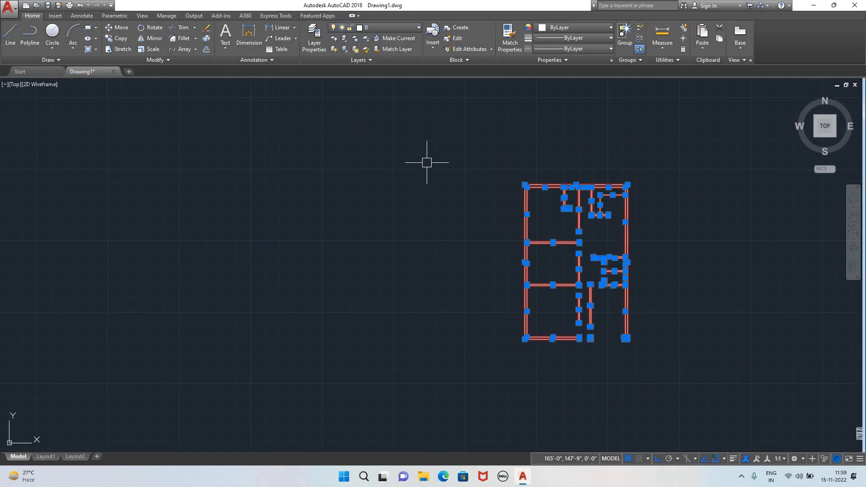
click(376, 27)
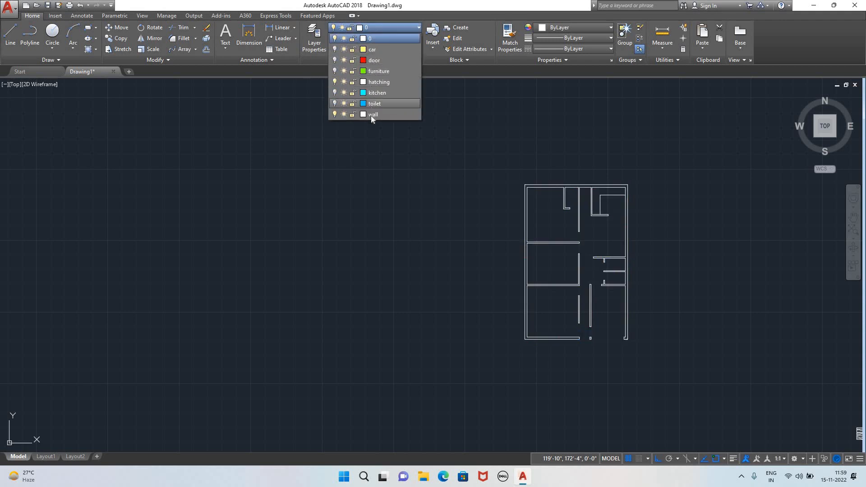
click(371, 115)
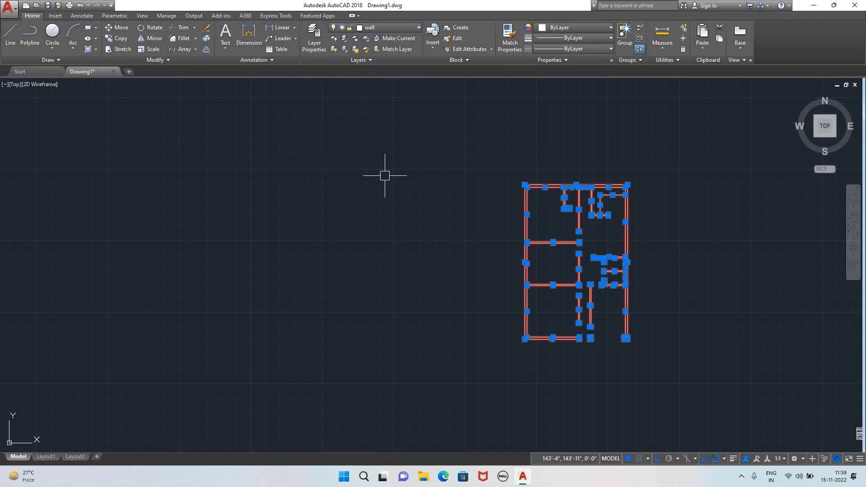
key(Escape)
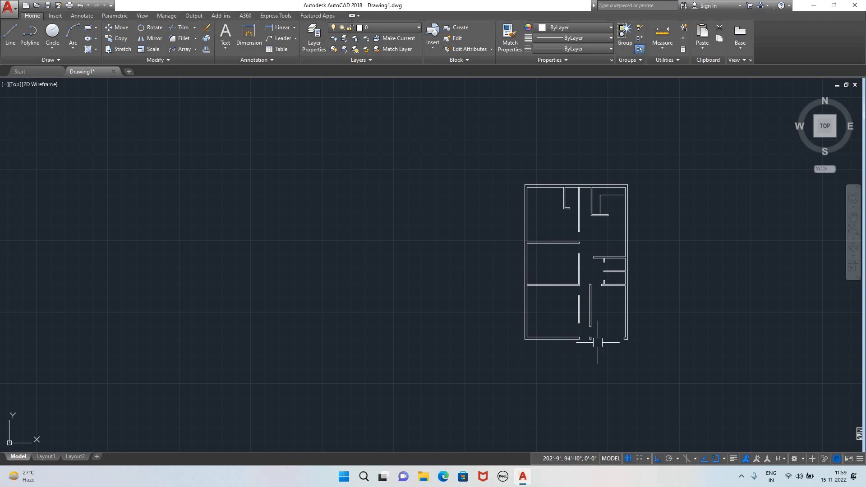
- Combine all the wall lines of the house plan into one group
click(669, 386)
click(491, 154)
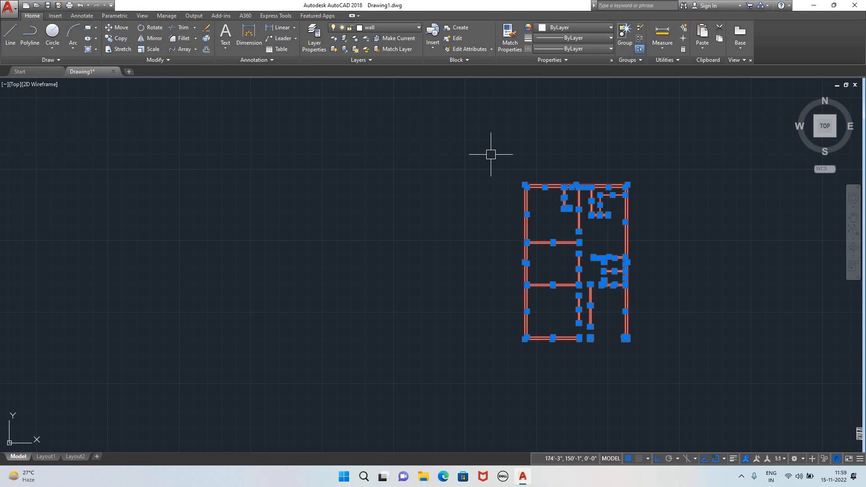
text(g)
key(Return)
- Delete duplicate objects from the grouped walls with Overkill, ignoring linetype in the comparison
click(673, 375)
click(488, 160)
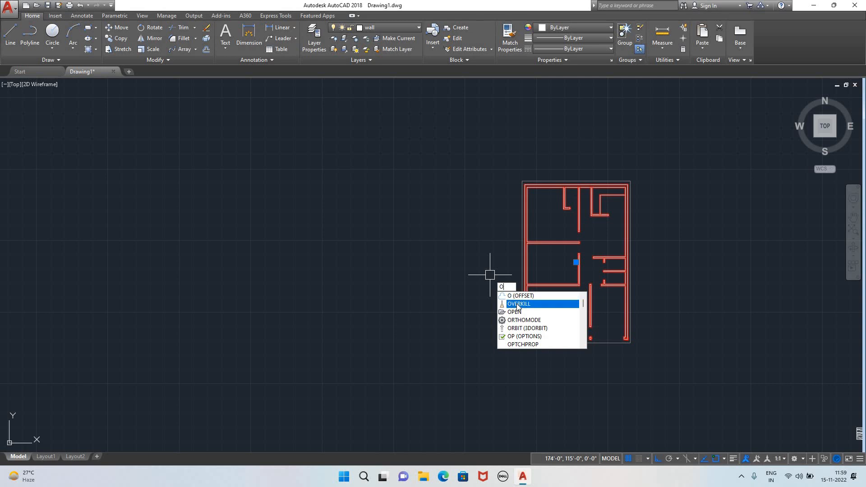
key(Return)
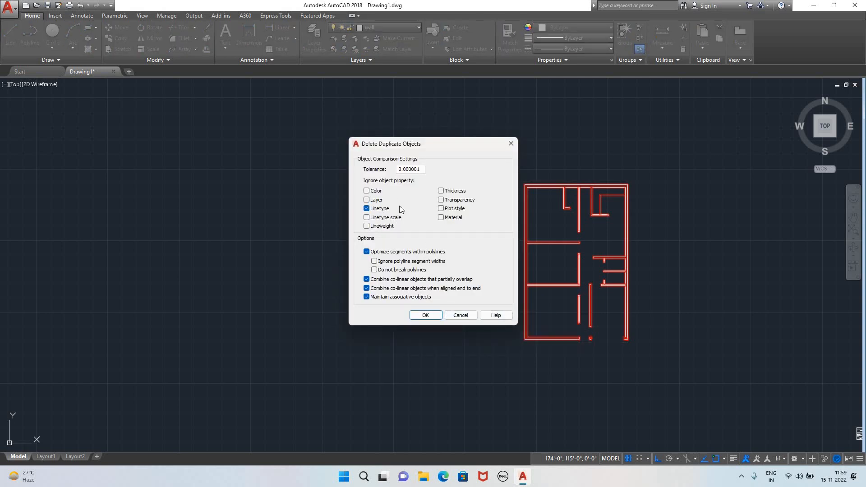
click(426, 315)
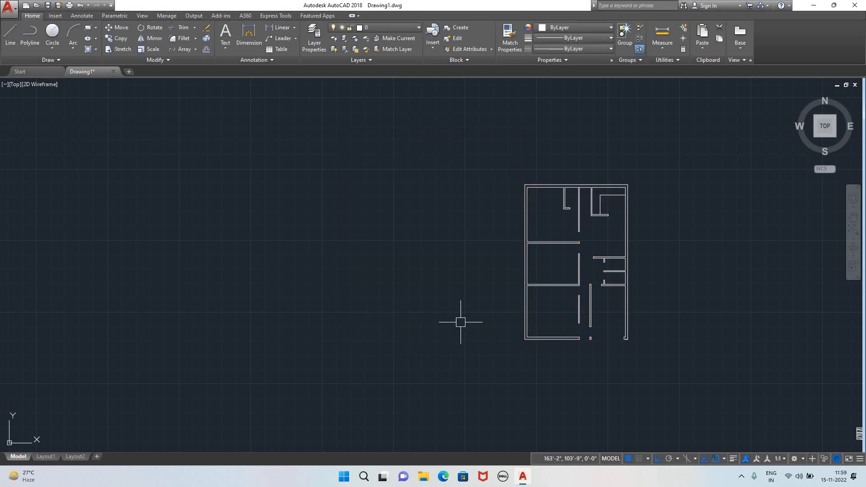
- Run Overkill a second time on the grouped walls with the same comparison settings and options
click(667, 365)
click(512, 148)
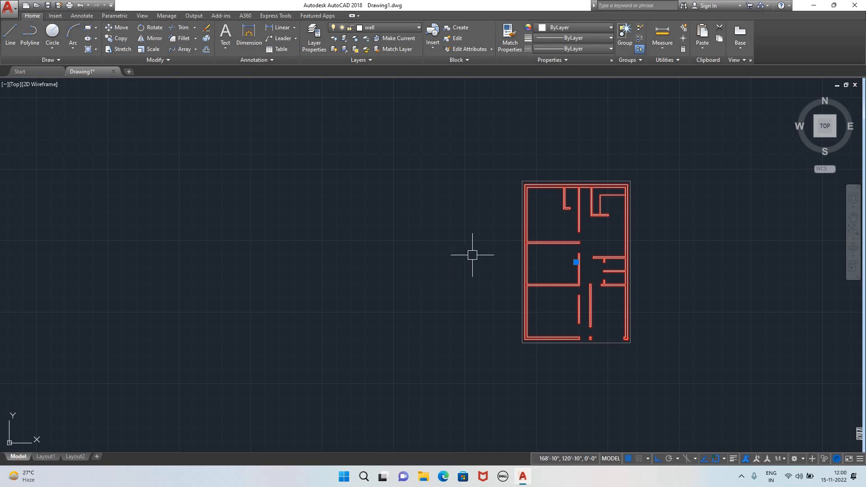
text(ovv)
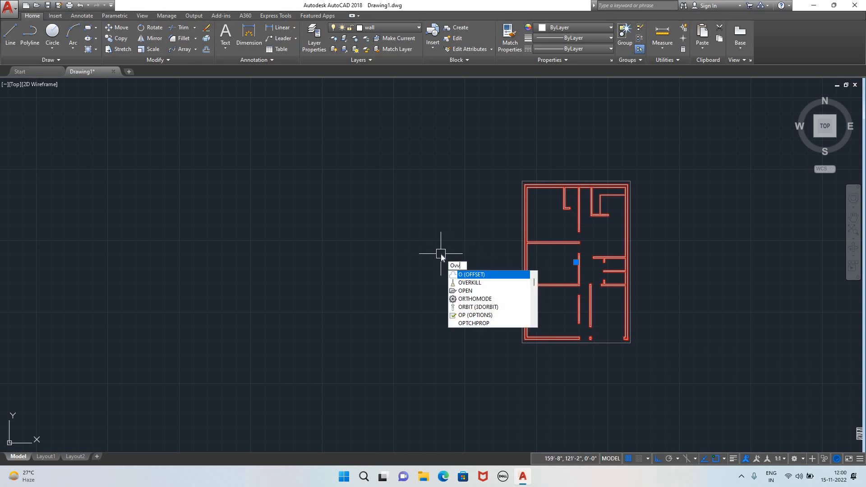
key(BackSpace)
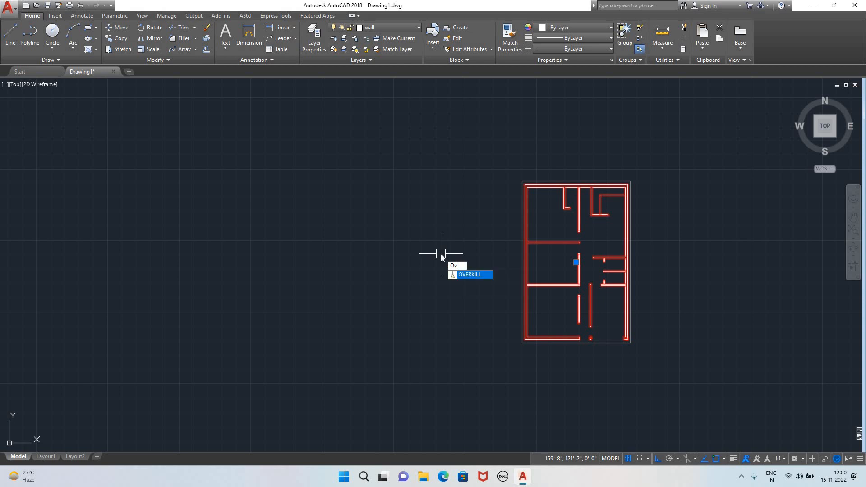
click(470, 275)
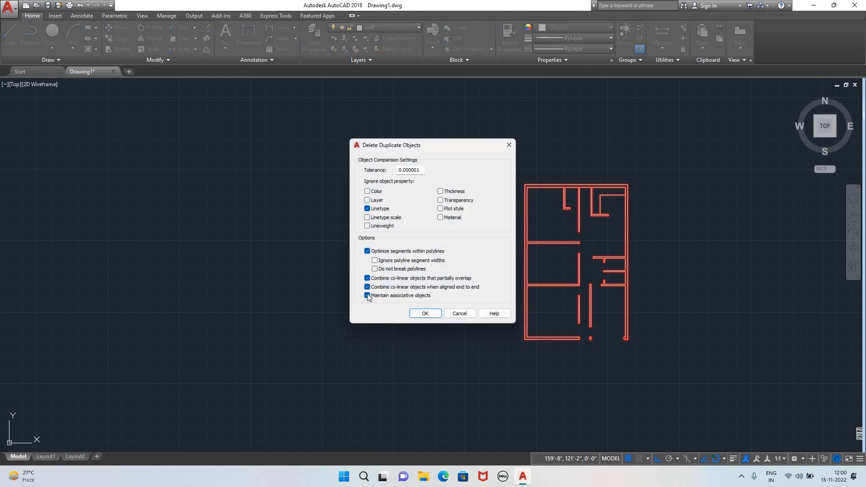
click(426, 315)
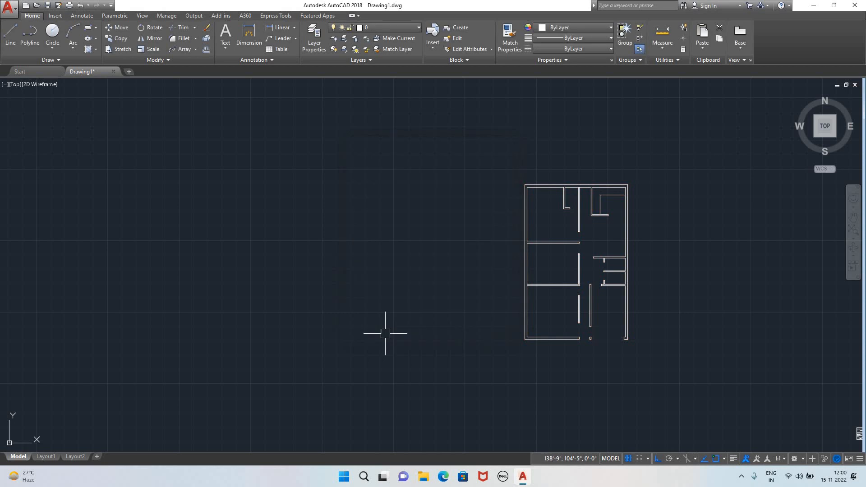
click(659, 357)
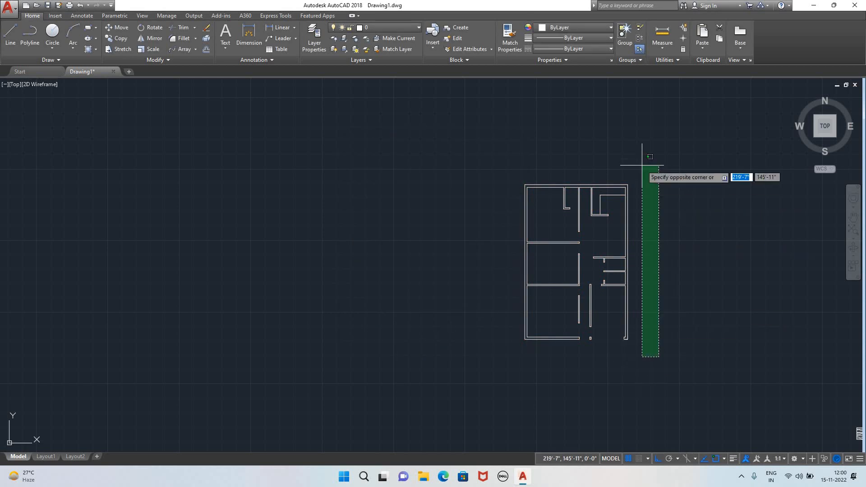
click(476, 158)
text(group)
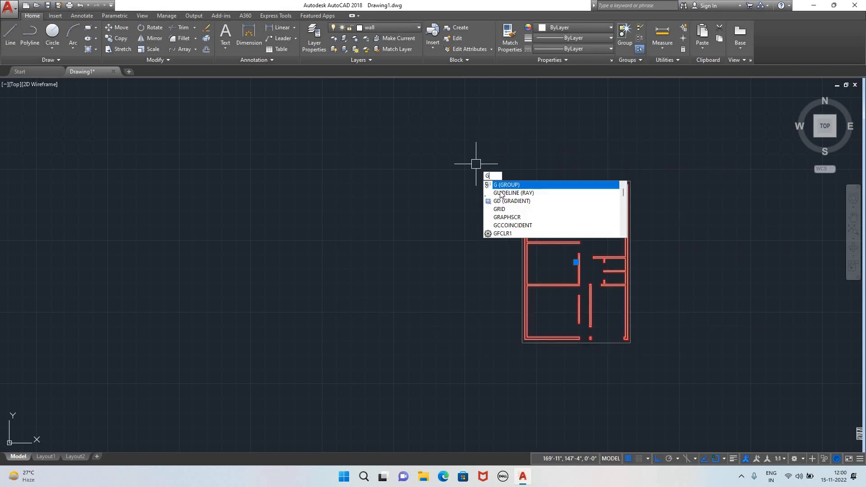
key(Return)
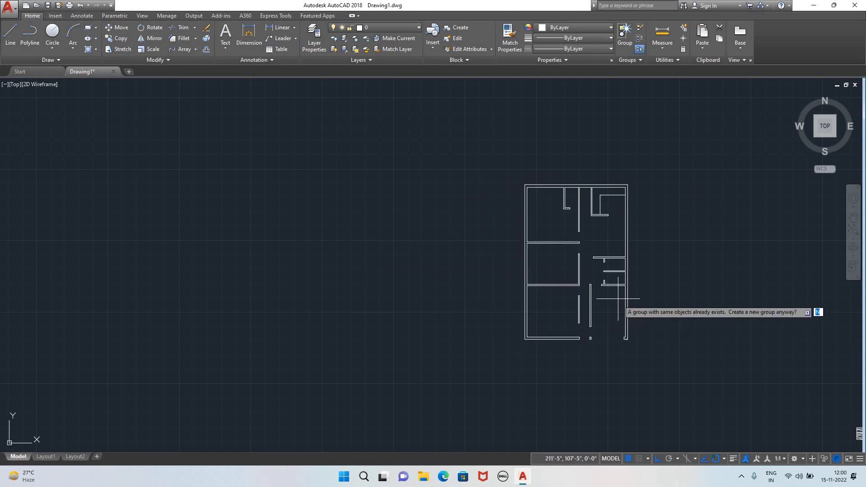
key(Escape)
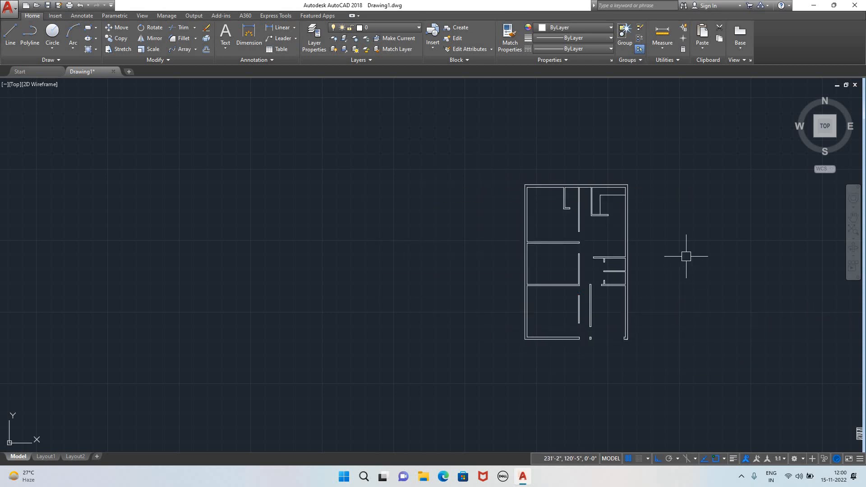
- Turn on the door, car, furniture, kitchen and toilet layers, with furniture as the current layer
middle_drag(700, 250, 499, 251)
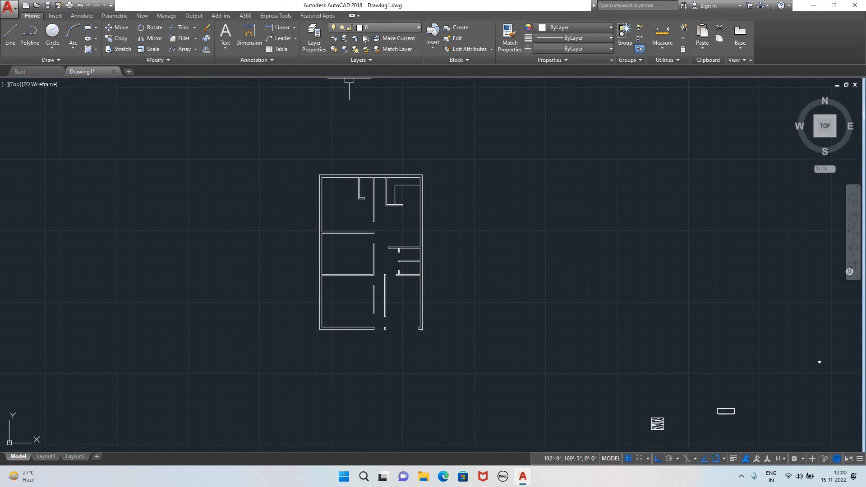
click(380, 29)
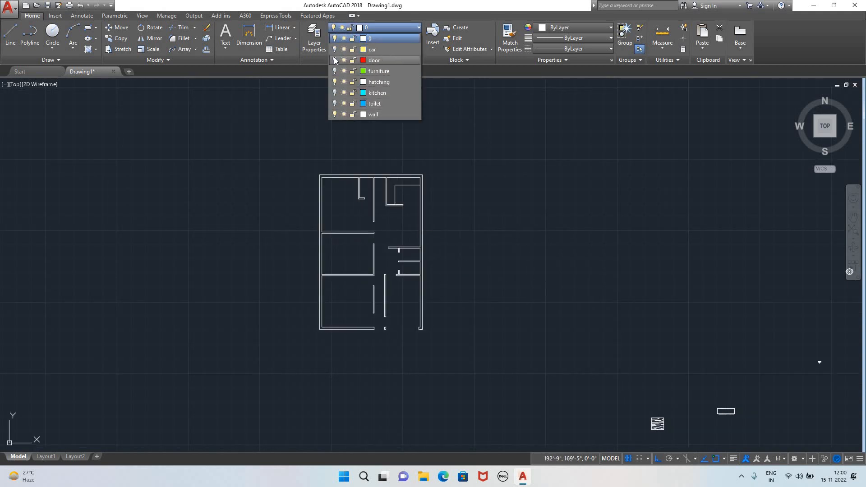
click(334, 59)
click(334, 49)
click(334, 70)
click(334, 92)
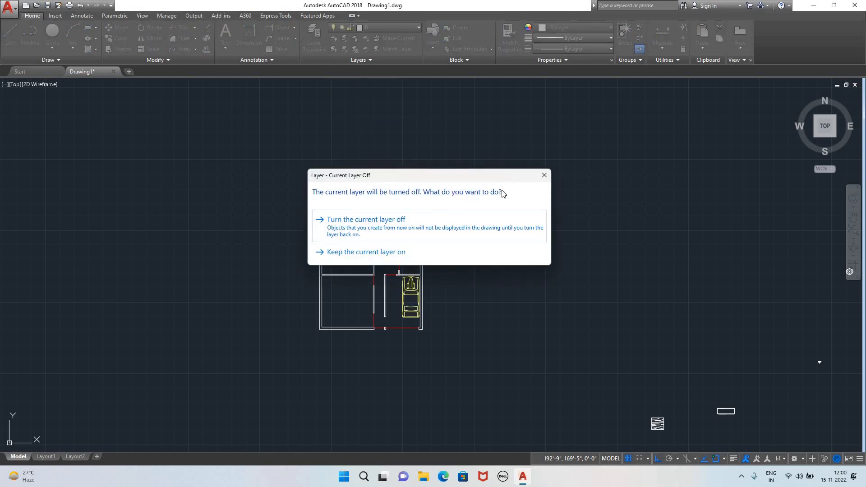
click(469, 224)
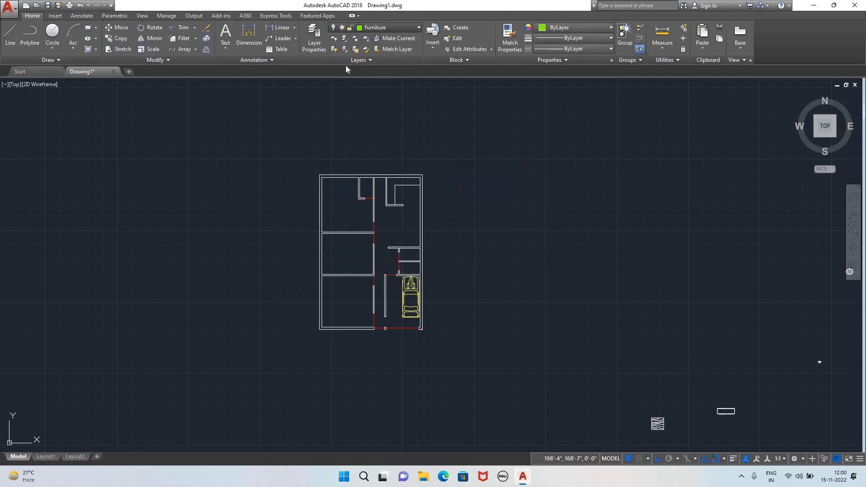
click(388, 27)
click(334, 70)
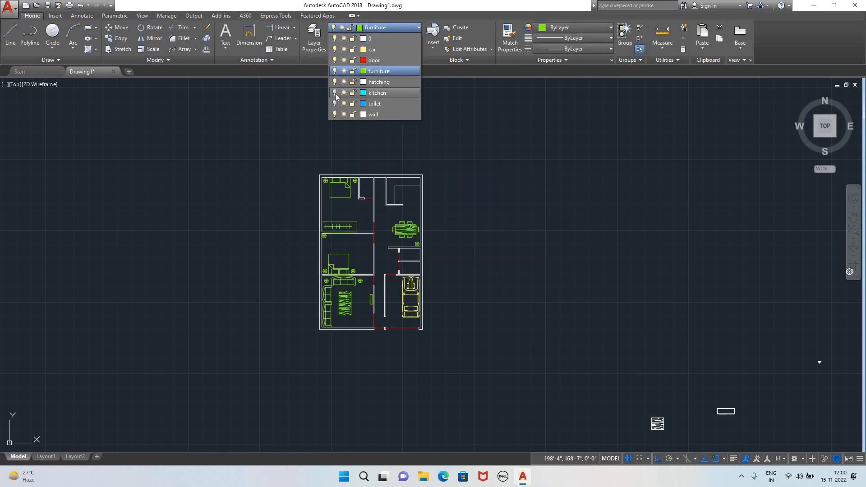
click(334, 103)
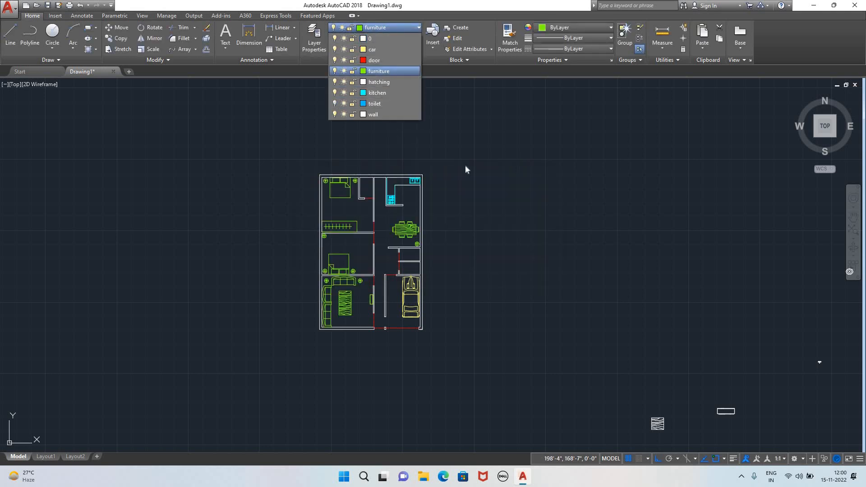
click(490, 230)
- Examine the furnished house plan with all its coloured layers displayed
scroll(372, 248, up, 4)
scroll(383, 246, down, 2)
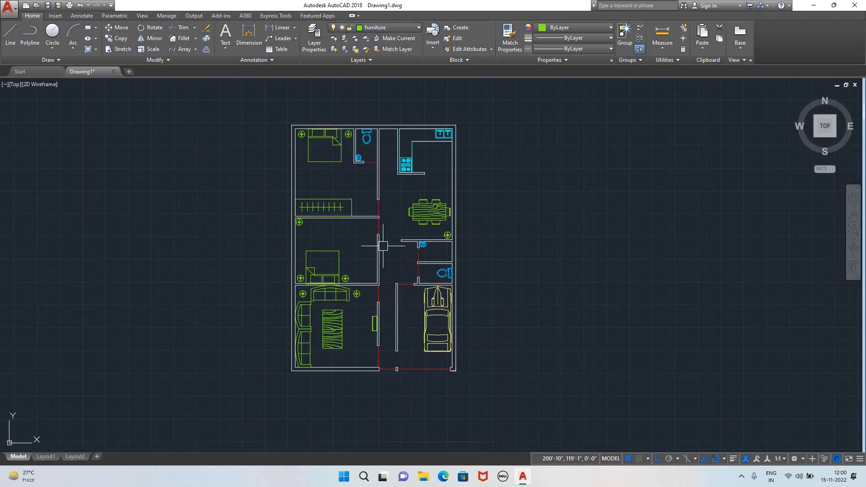
scroll(383, 246, up, 3)
scroll(361, 246, down, 3)
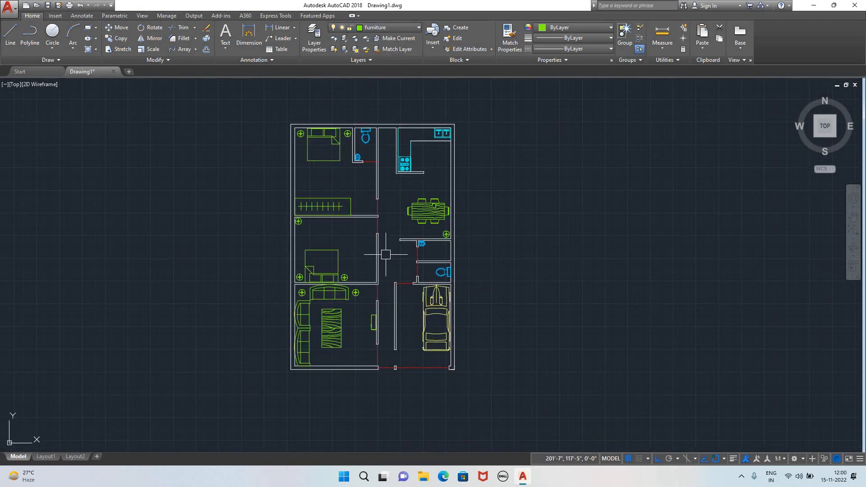
scroll(341, 258, up, 4)
scroll(343, 258, down, 2)
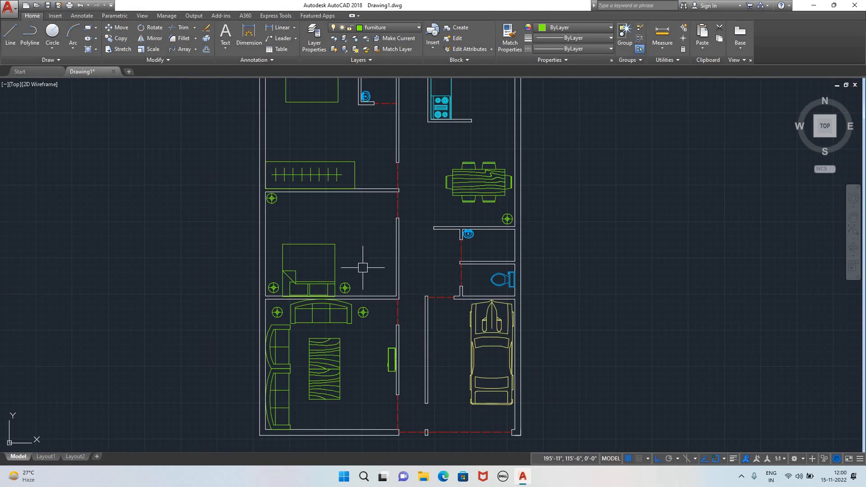
scroll(370, 246, down, 2)
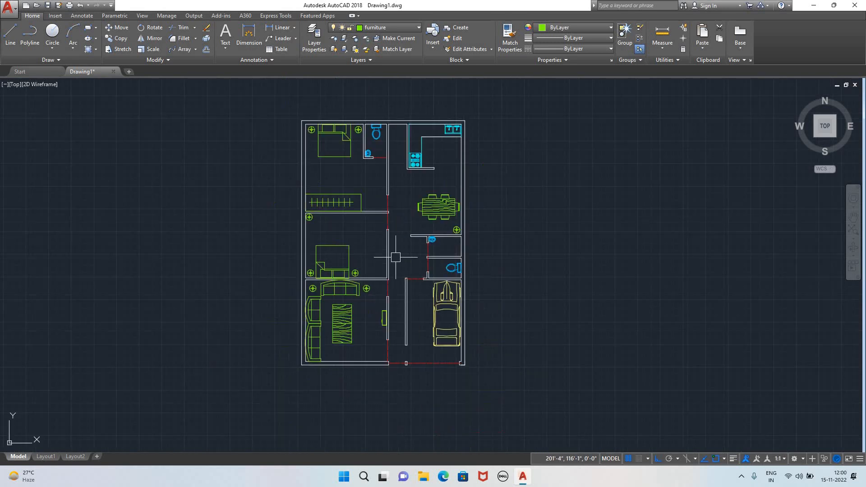
scroll(395, 257, up, 2)
scroll(388, 246, down, 2)
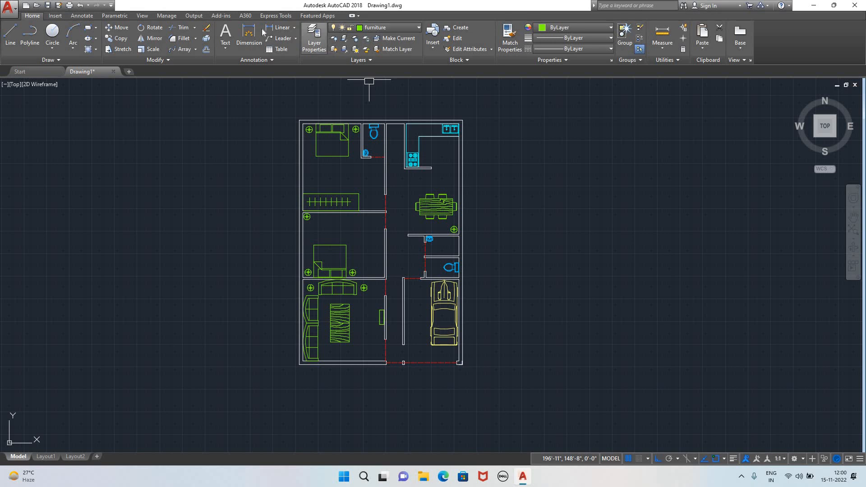
- Add a new layer named dimension to the drawing
click(325, 50)
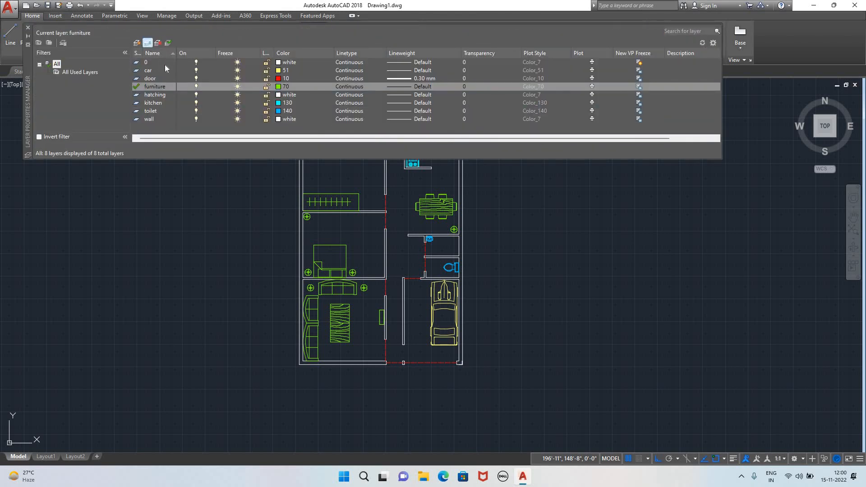
key(alt+n)
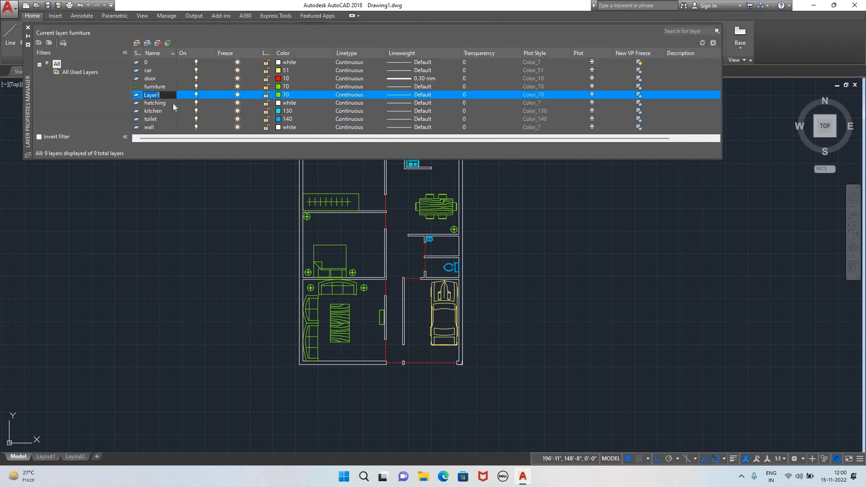
text(dimension)
click(29, 29)
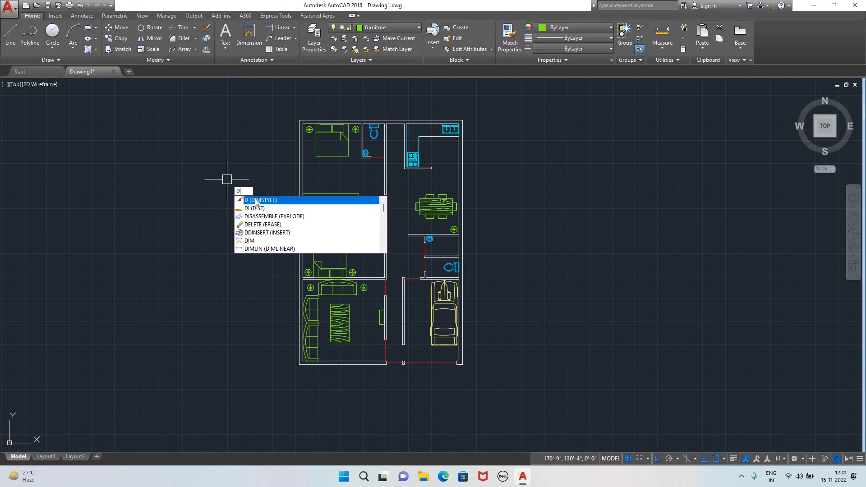
- Set the ISO-25 dimension style's primary units to Architectural with 0'-0" precision, keeping the Horizontal fraction format
key(Return)
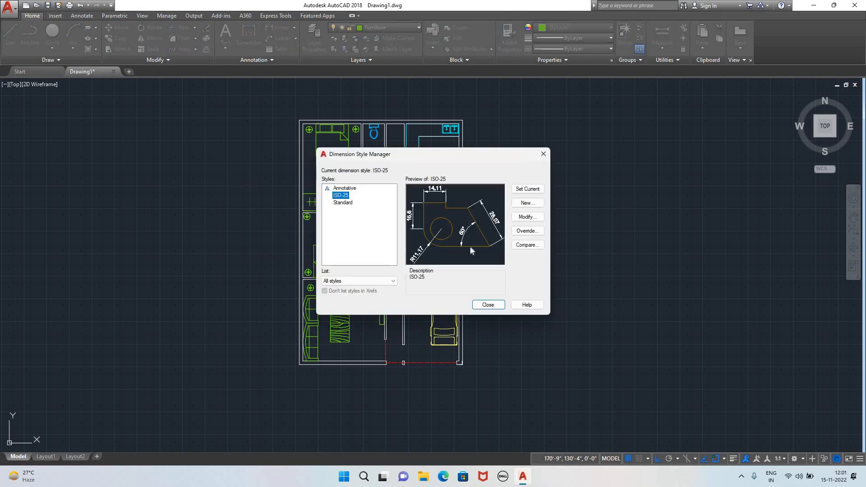
click(527, 220)
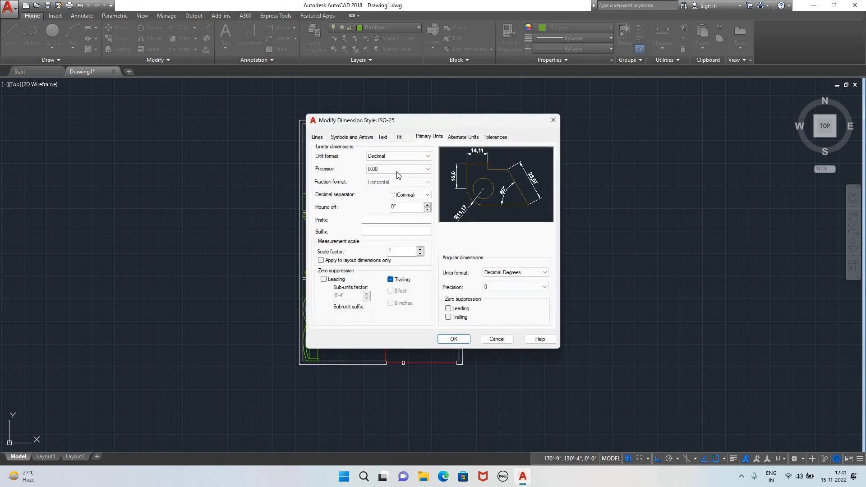
click(383, 157)
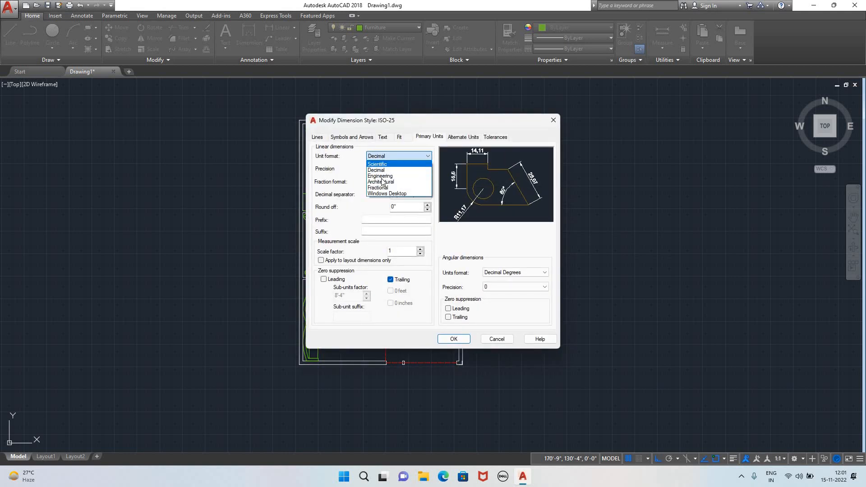
click(381, 181)
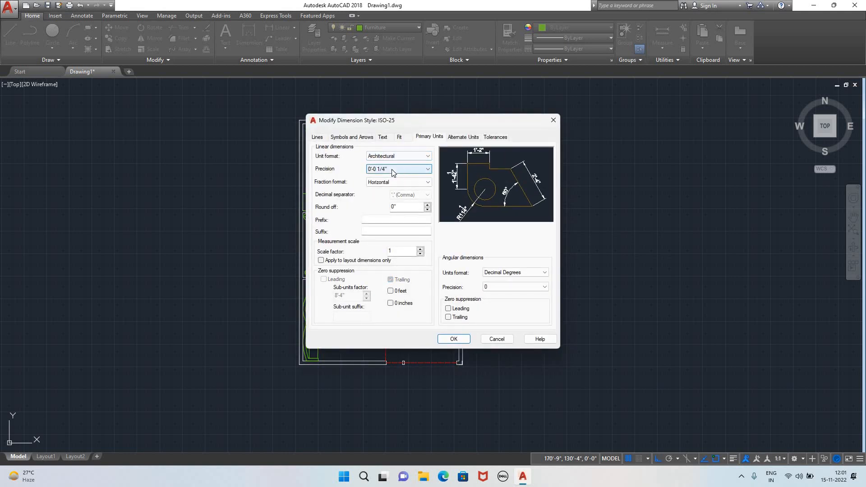
click(393, 168)
click(376, 177)
click(389, 182)
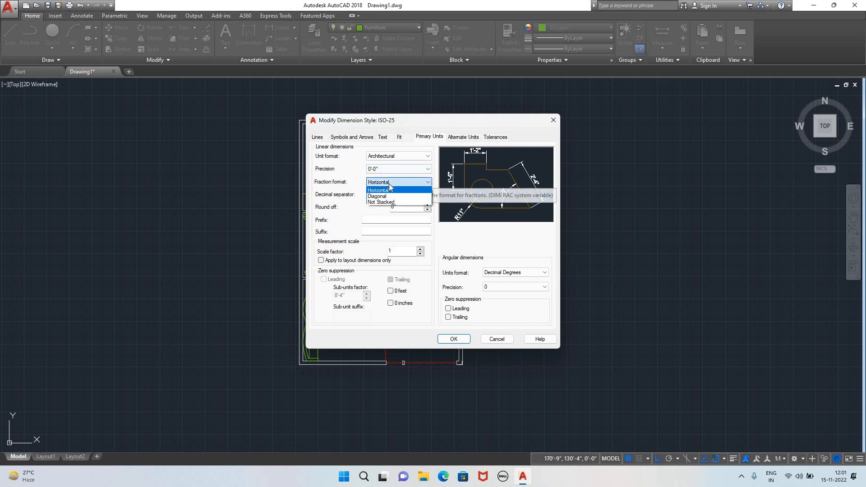
click(398, 182)
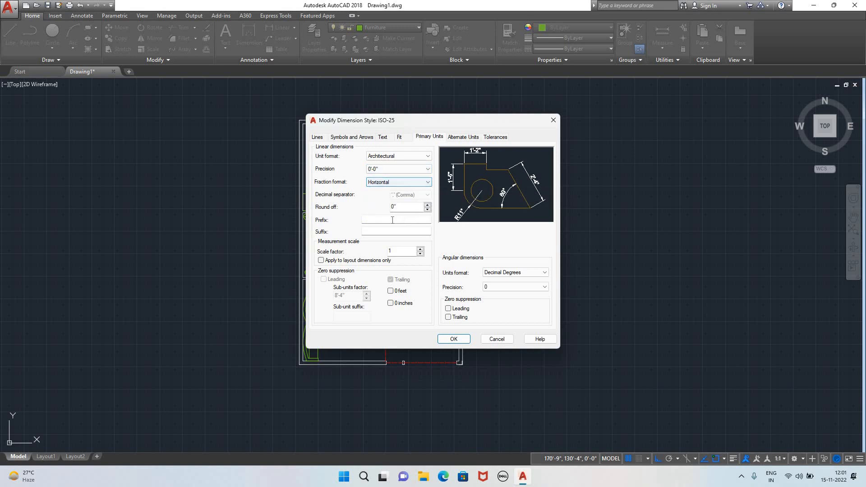
- Change the ISO-25 dimension text height and set the baseline spacing to 3
click(383, 138)
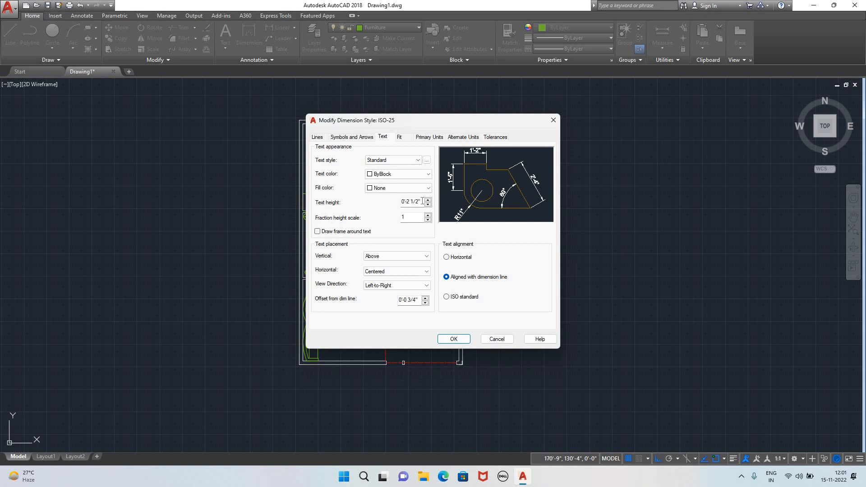
drag(422, 201, 377, 207)
click(319, 138)
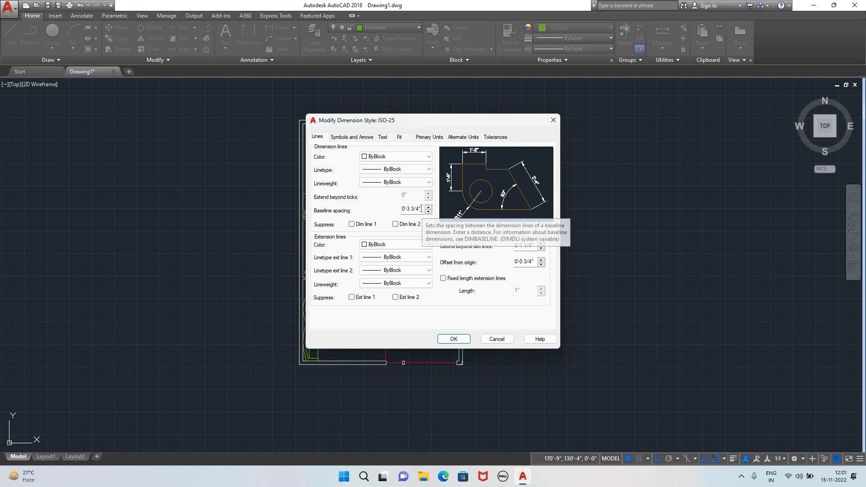
drag(422, 209, 379, 211)
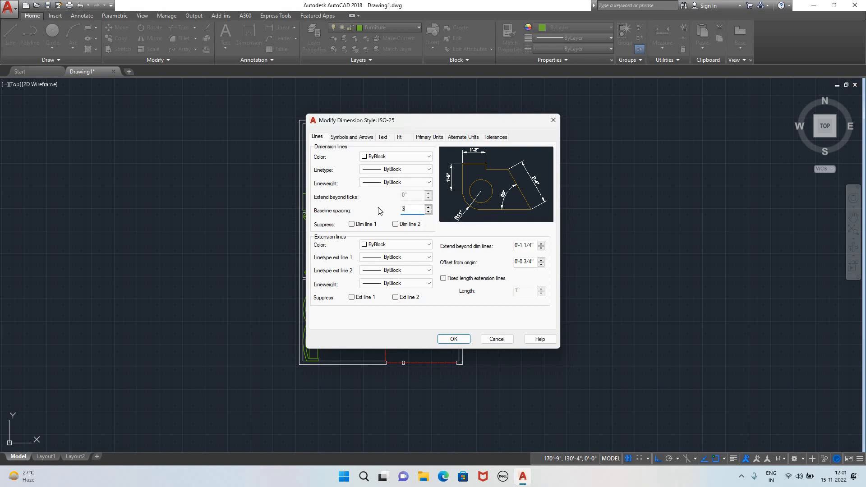
- Set the ISO-25 arrow size to 3 and save the dimension style changes
click(351, 137)
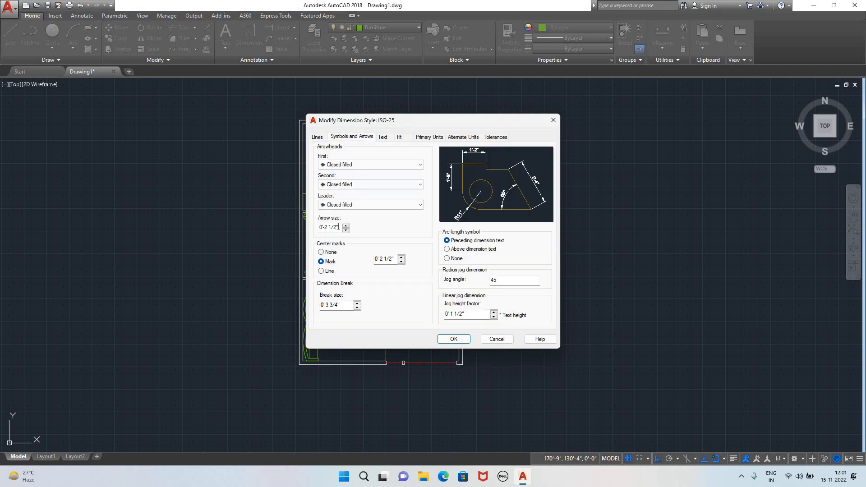
drag(339, 227, 274, 228)
key(BackSpace)
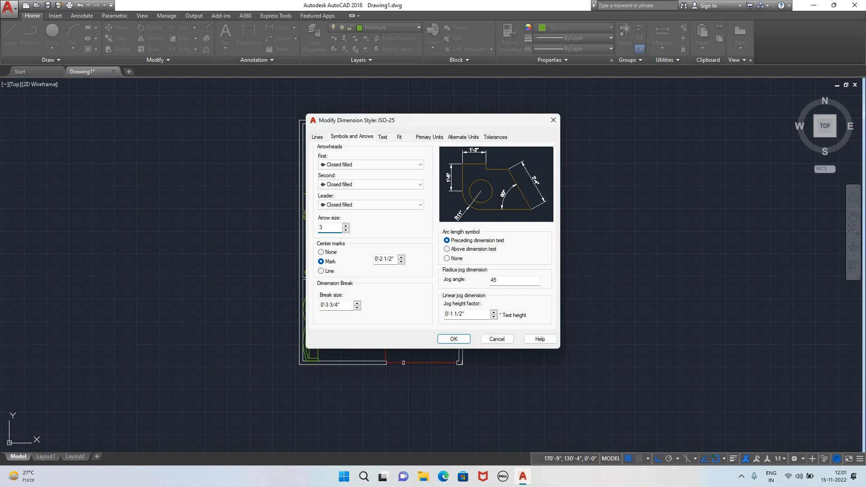
click(454, 339)
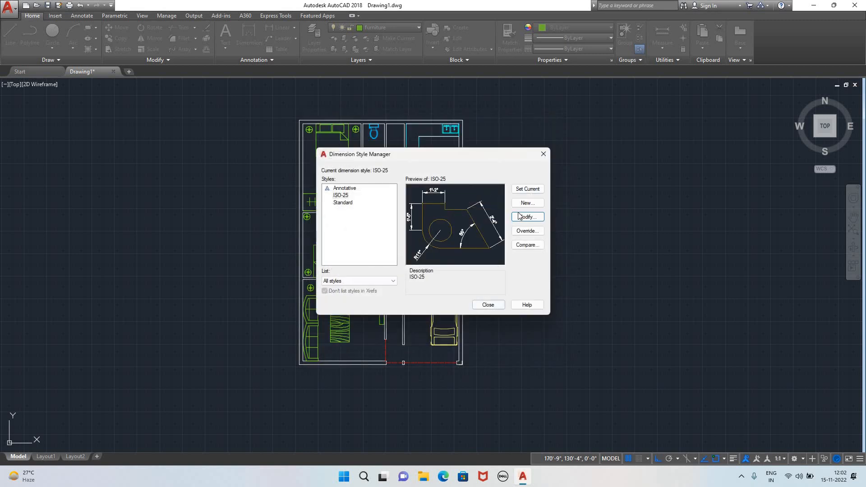
click(488, 305)
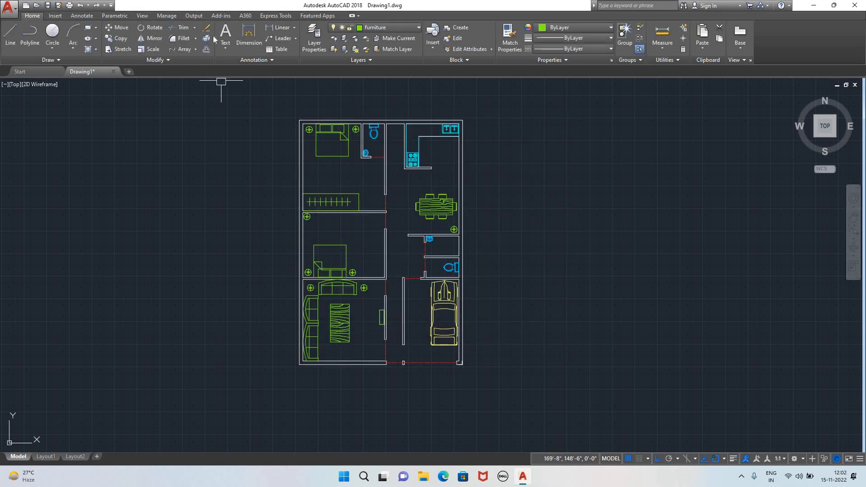
click(248, 36)
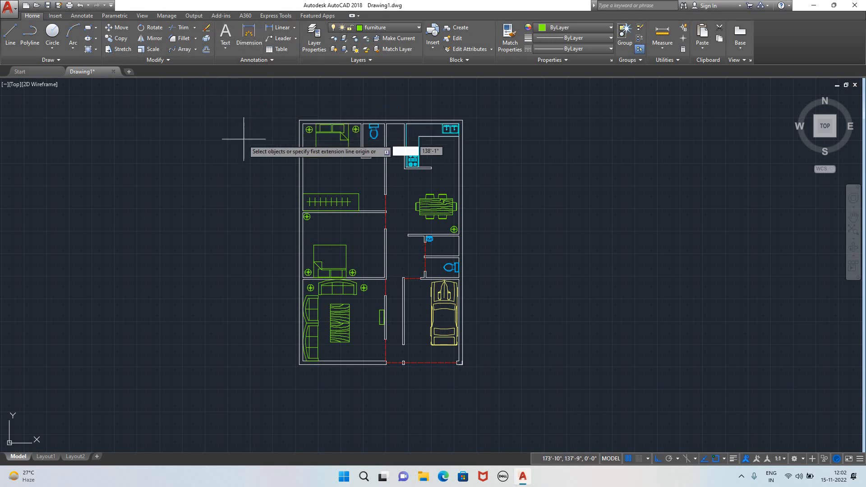
click(299, 121)
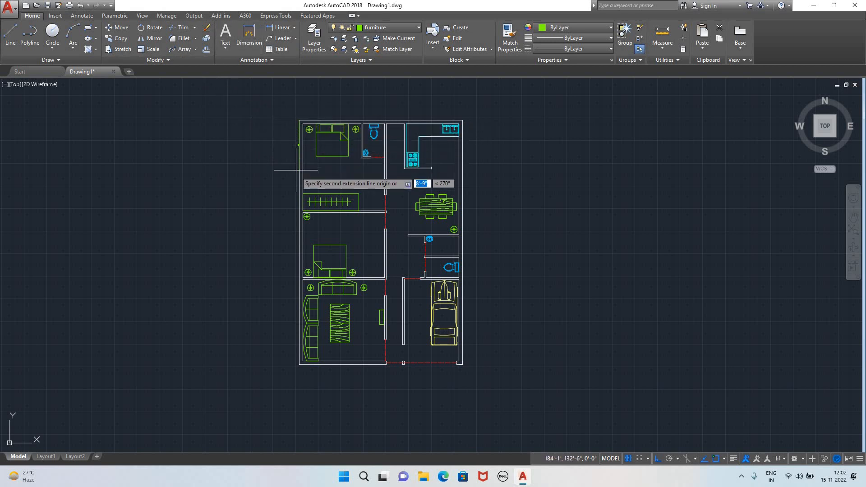
click(299, 362)
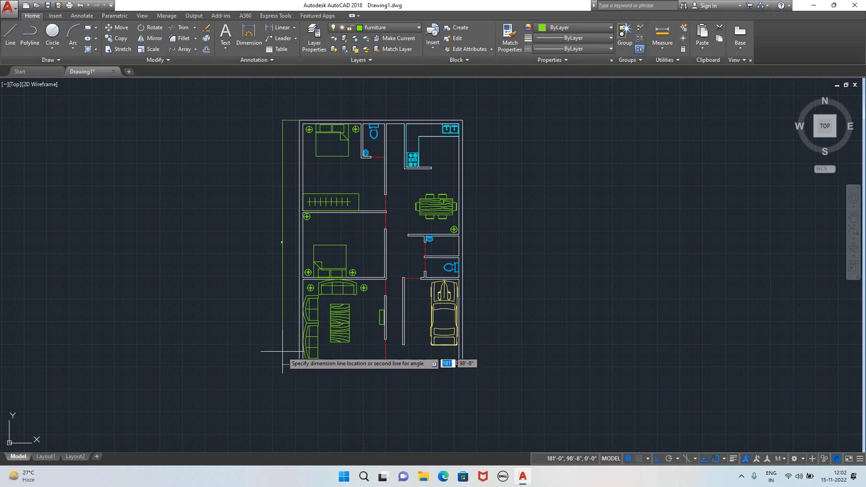
scroll(283, 351, up, 5)
middle_drag(282, 358, 275, 457)
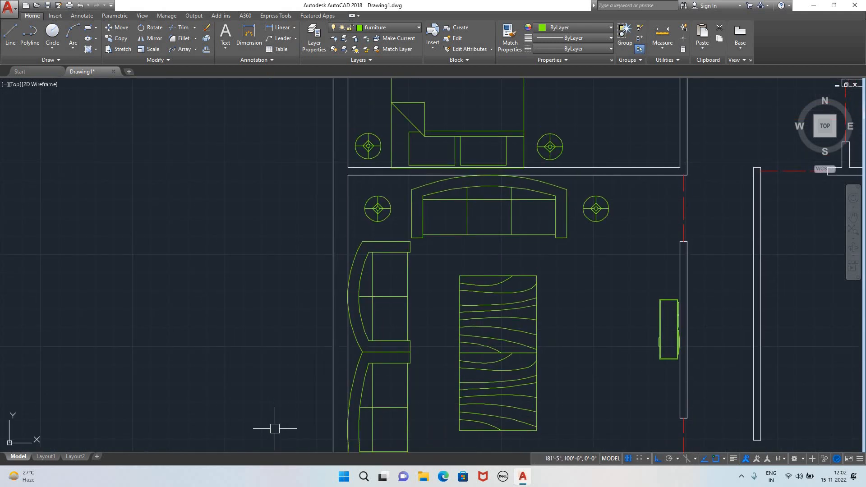
- Dimension the overall width of the floor plan along the outer top wall between its two outer corners
scroll(275, 428, down, 2)
scroll(272, 431, down, 4)
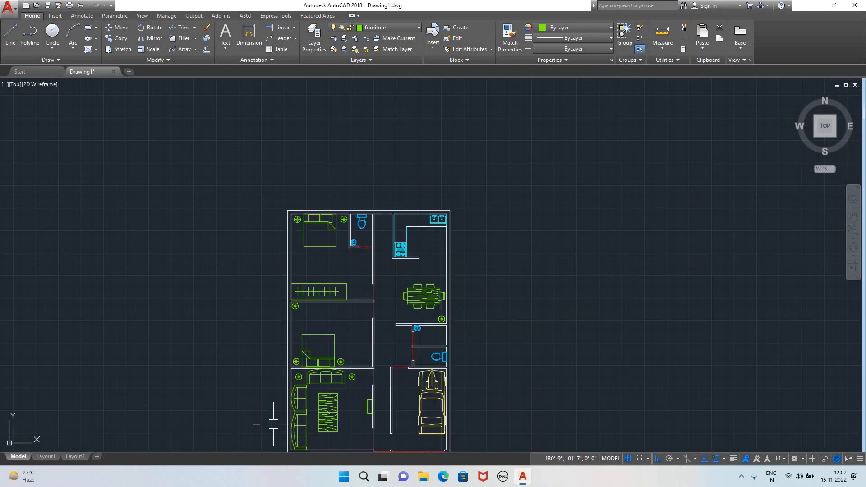
scroll(289, 374, down, 5)
scroll(300, 347, up, 8)
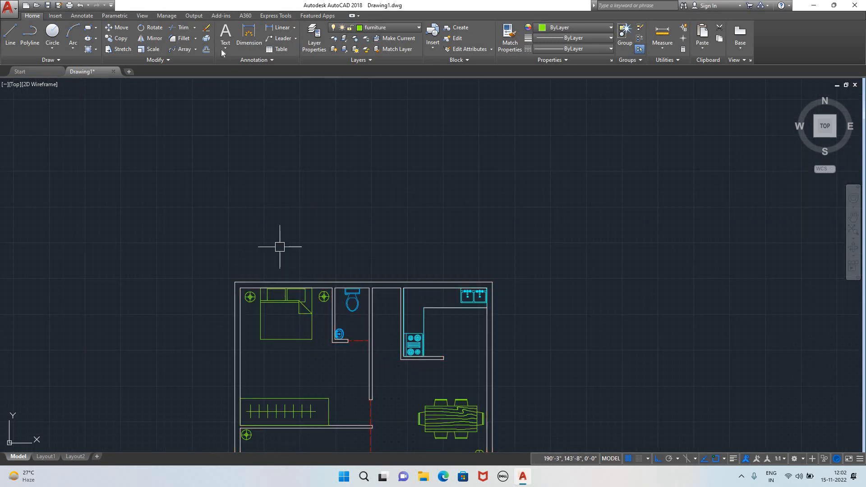
click(249, 35)
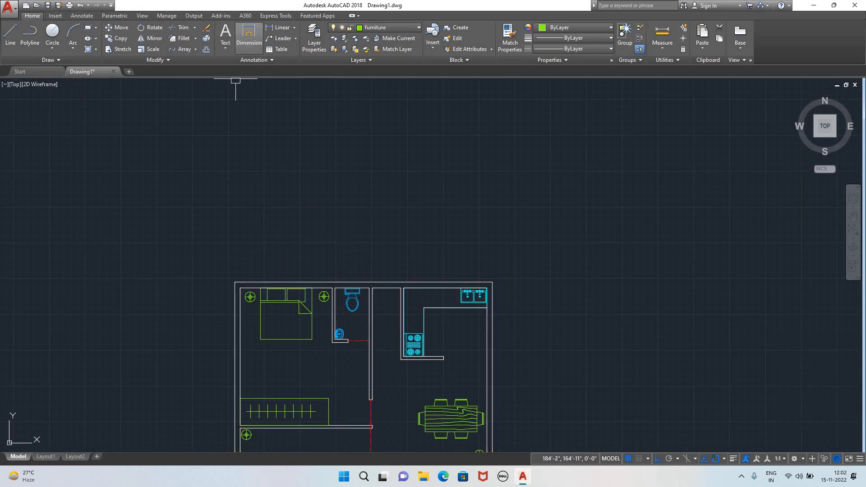
click(235, 282)
click(492, 282)
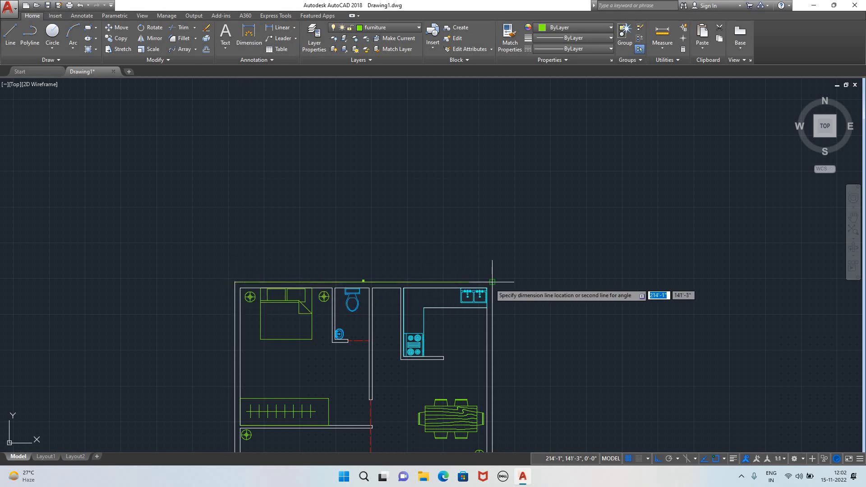
click(349, 261)
scroll(346, 259, up, 4)
scroll(397, 255, up, 2)
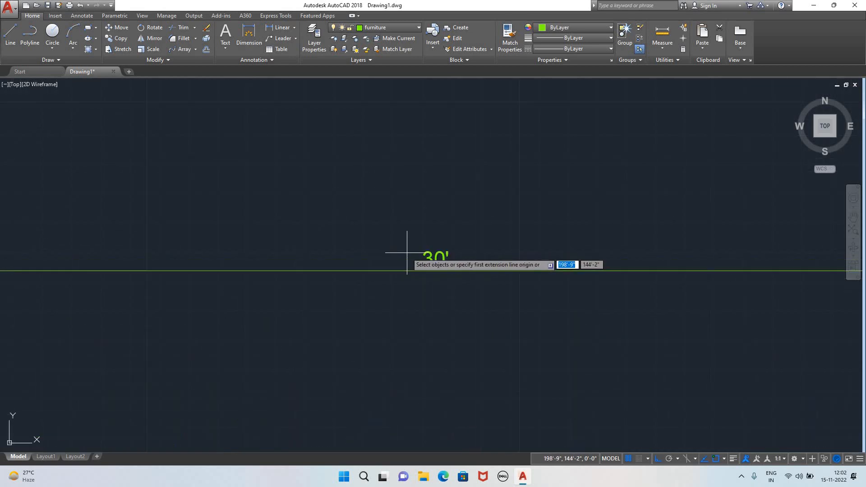
scroll(425, 258, down, 7)
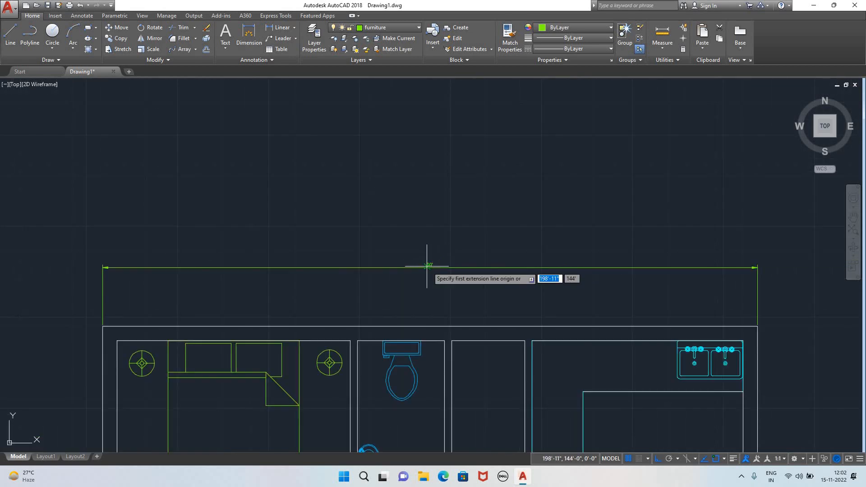
- Delete the overall width dimension above the outer top wall
key(Escape)
click(457, 267)
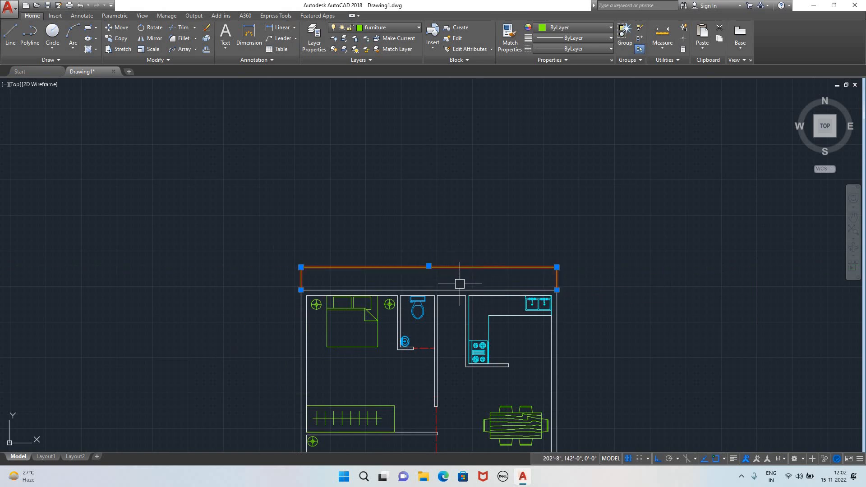
key(Delete)
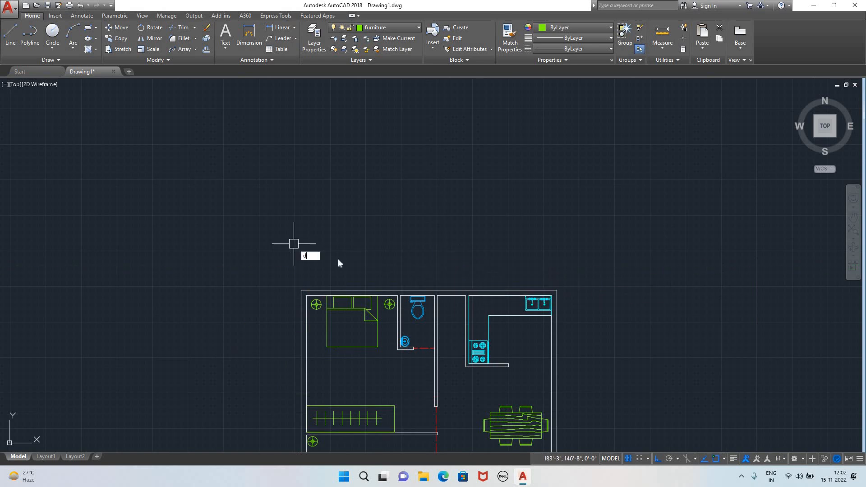
- Modify the ISO-25 dimension style to a text height of 5" and save the change
text(d)
key(Return)
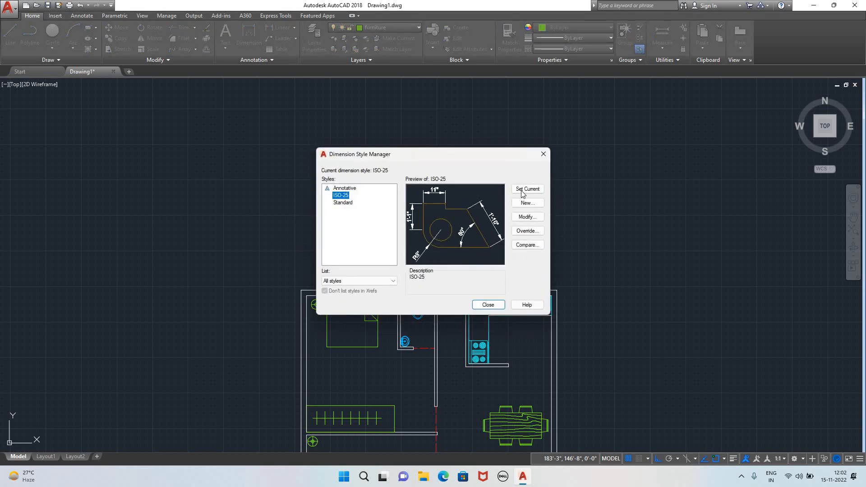
click(522, 193)
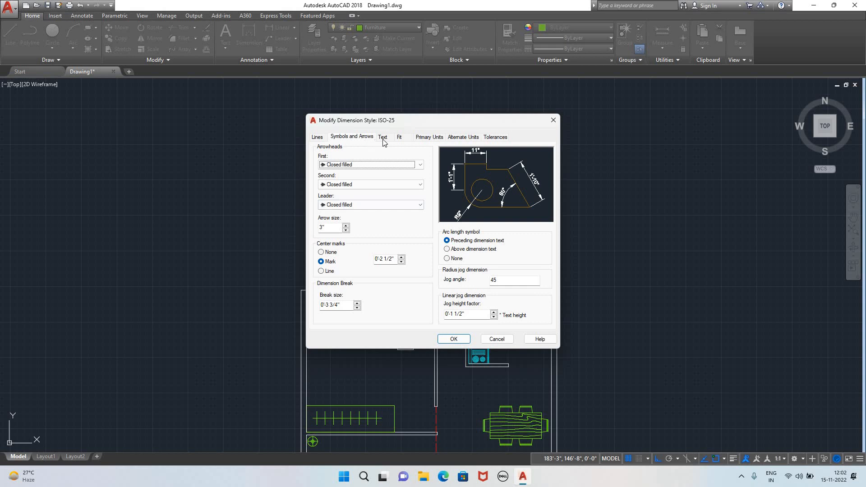
click(382, 137)
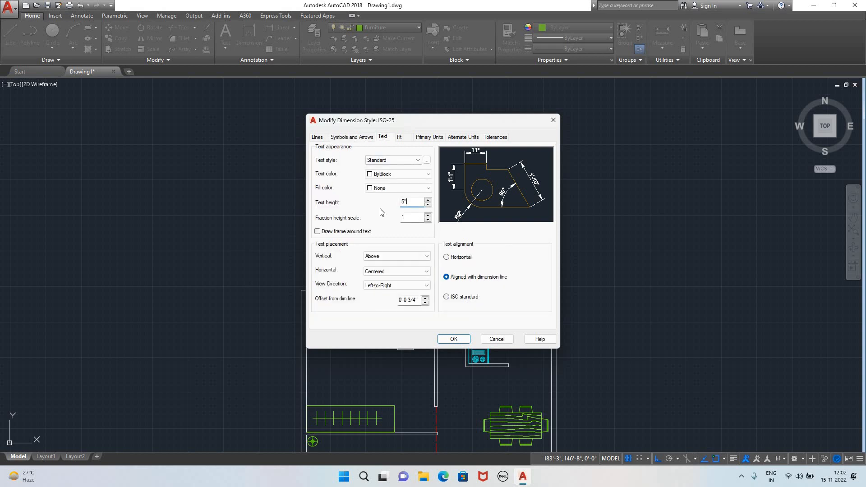
click(454, 339)
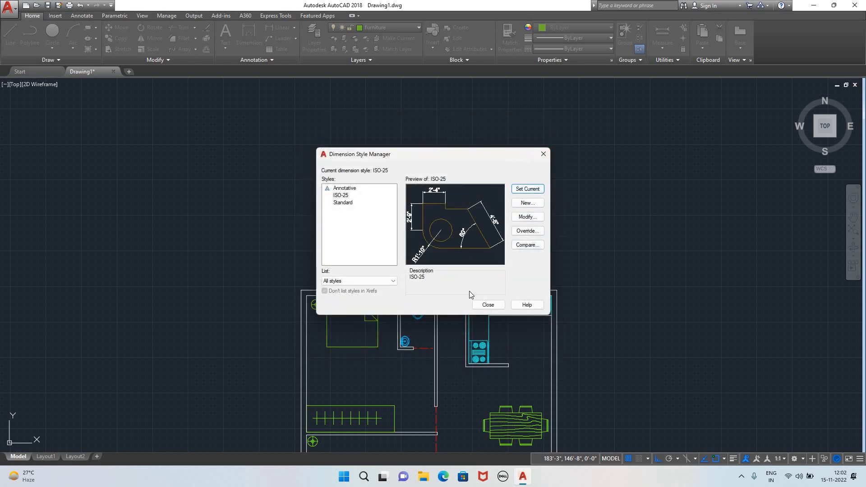
click(488, 305)
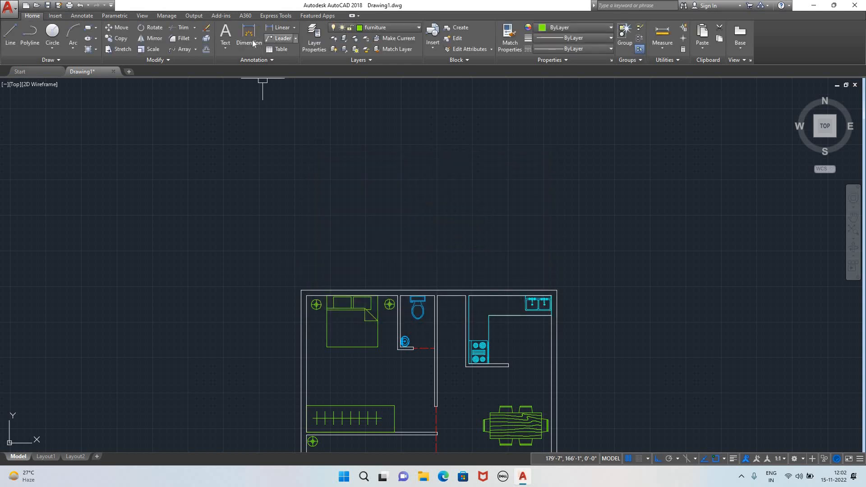
click(253, 43)
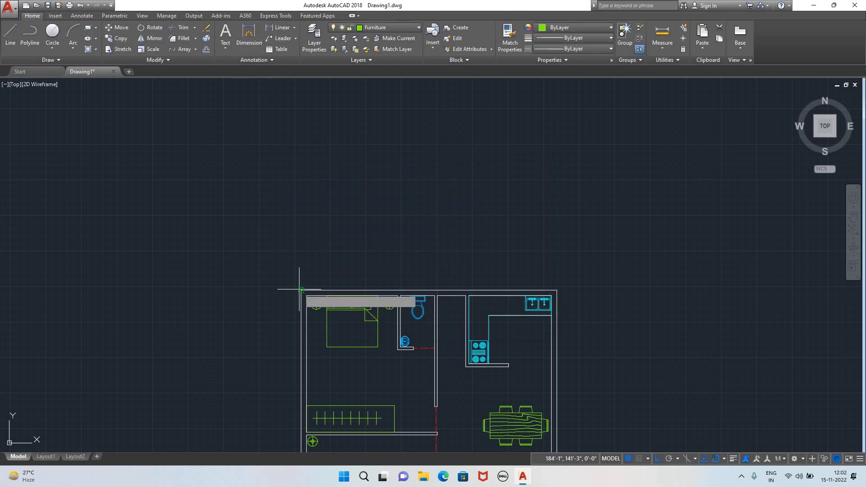
click(301, 290)
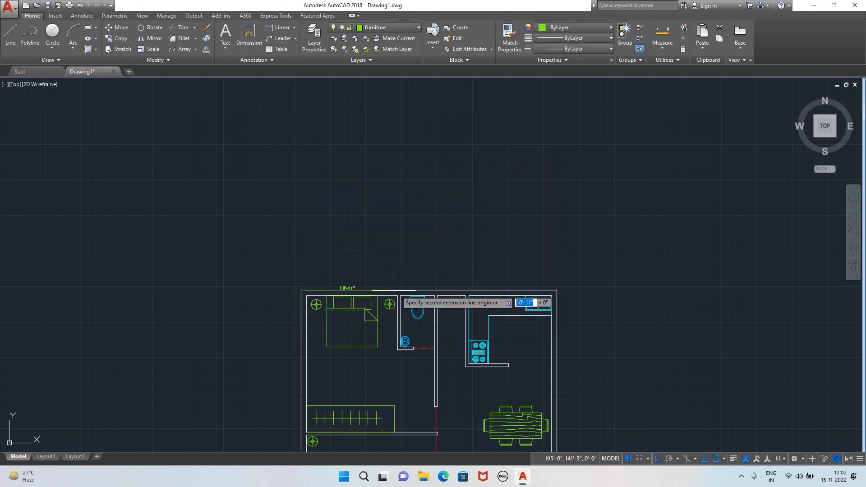
click(557, 290)
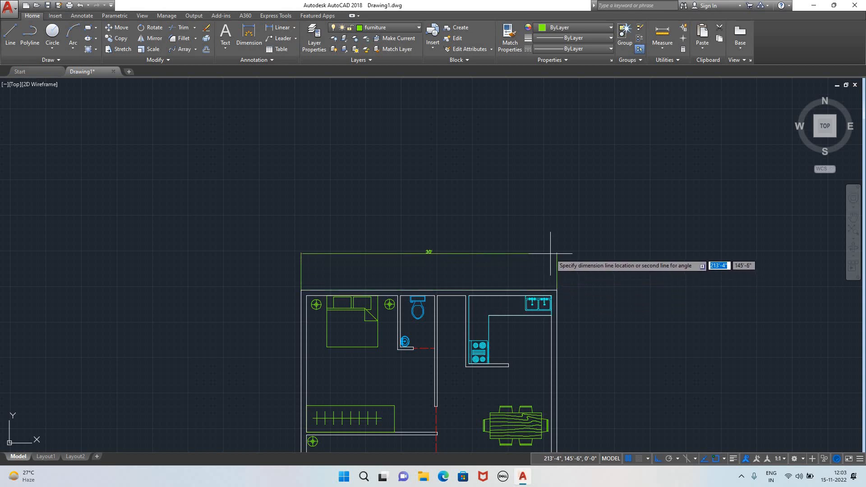
key(Escape)
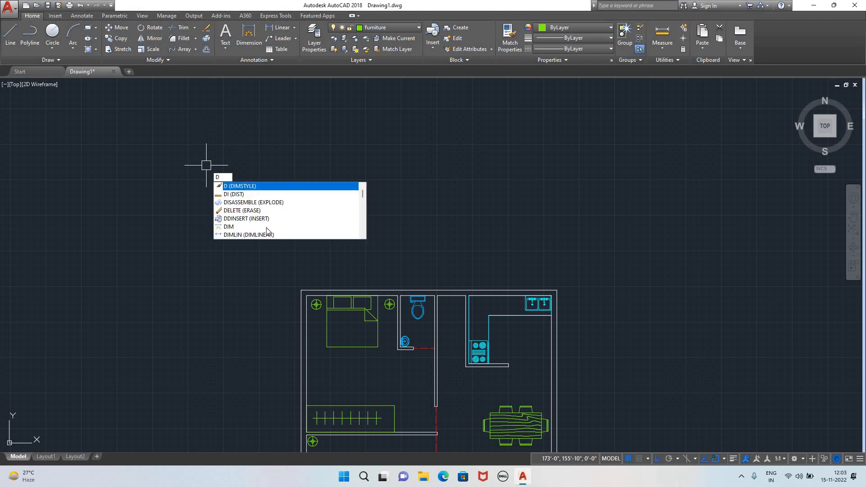
- Set the ISO-25 dimension style's text height to 8" and save the change
key(Return)
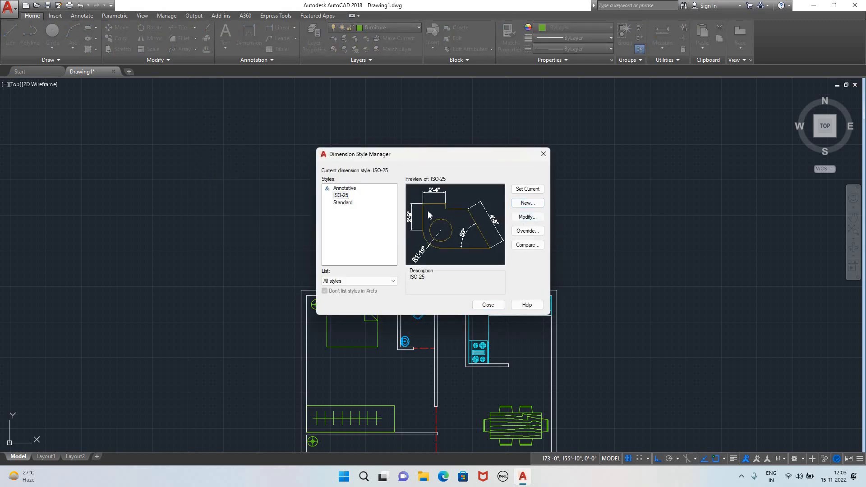
click(526, 217)
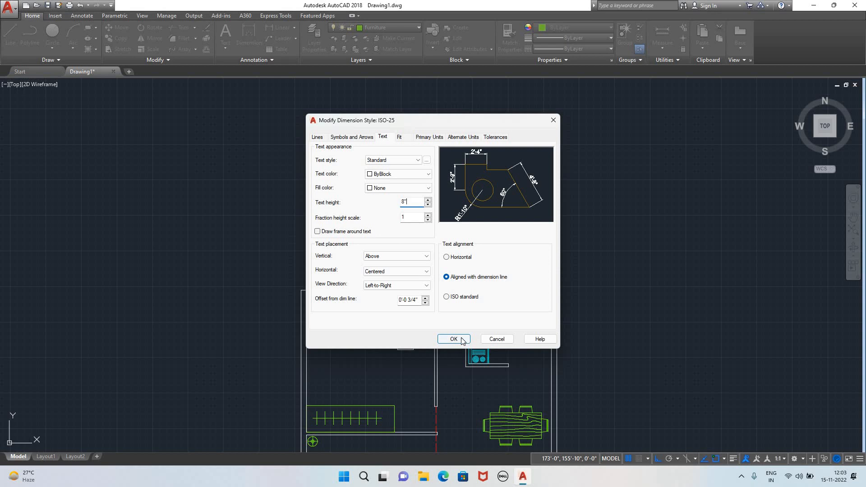
key(Return)
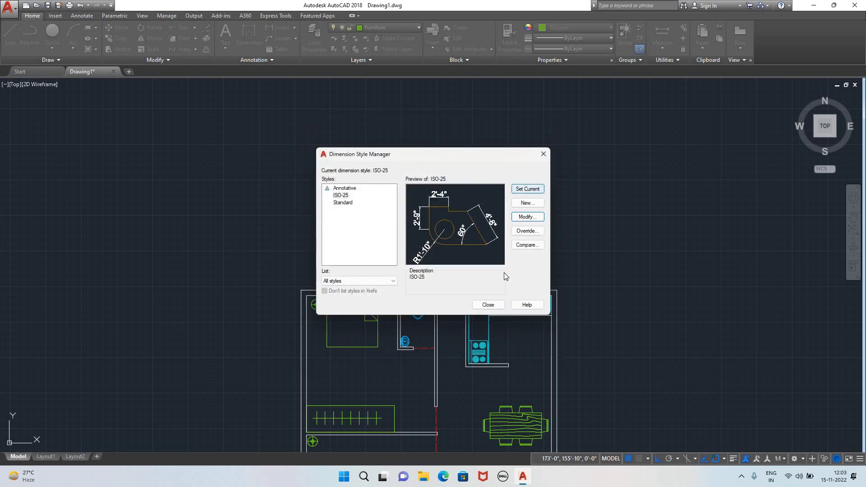
click(487, 304)
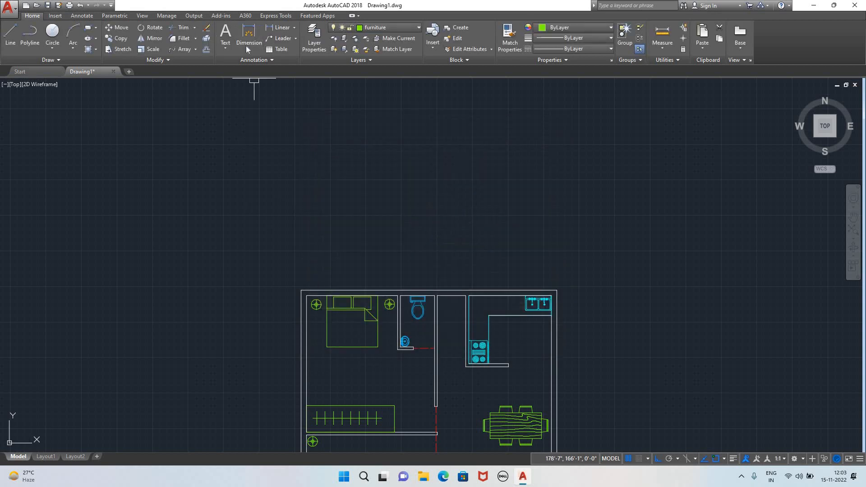
- Dimension the plan's overall width between the outer top corners, placing the dimension line above the top wall
click(247, 41)
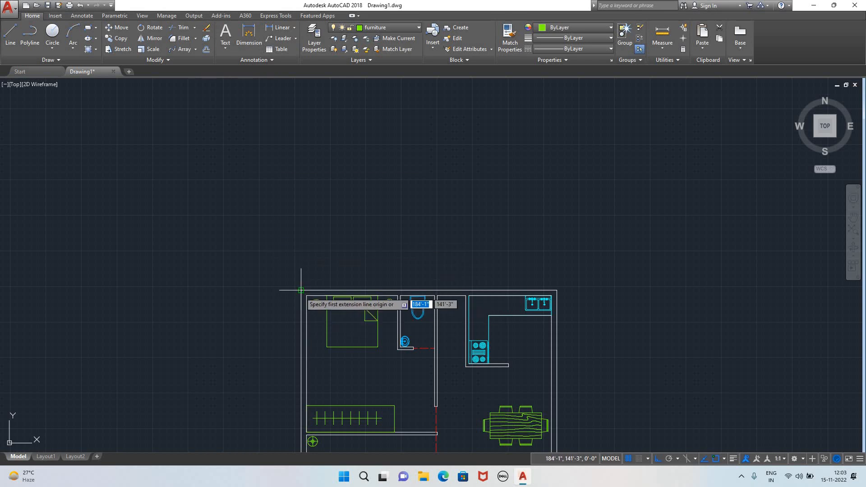
click(301, 290)
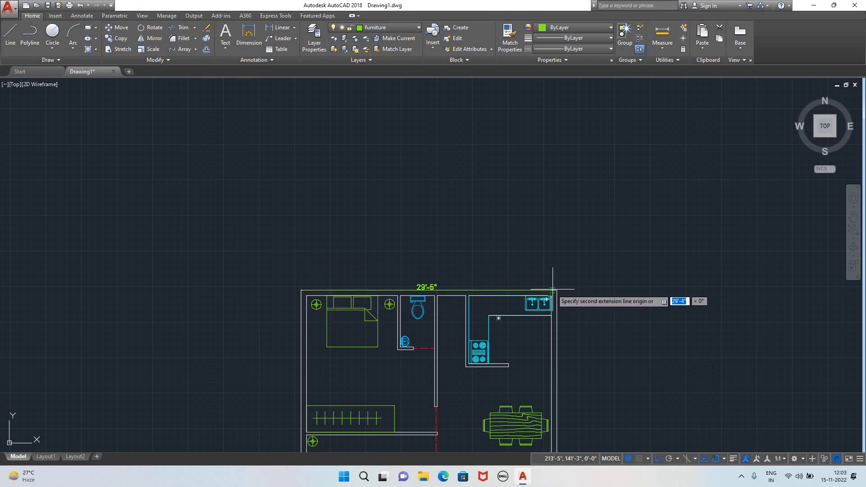
click(556, 290)
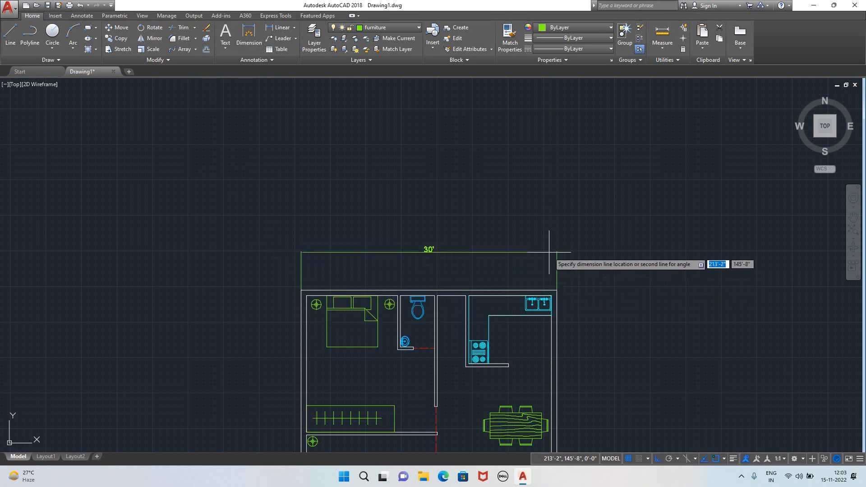
click(549, 252)
- Dimension the plan's overall length from the top-left to the bottom-left outer corner, placing the dimension line outside the left wall
scroll(456, 291, down, 4)
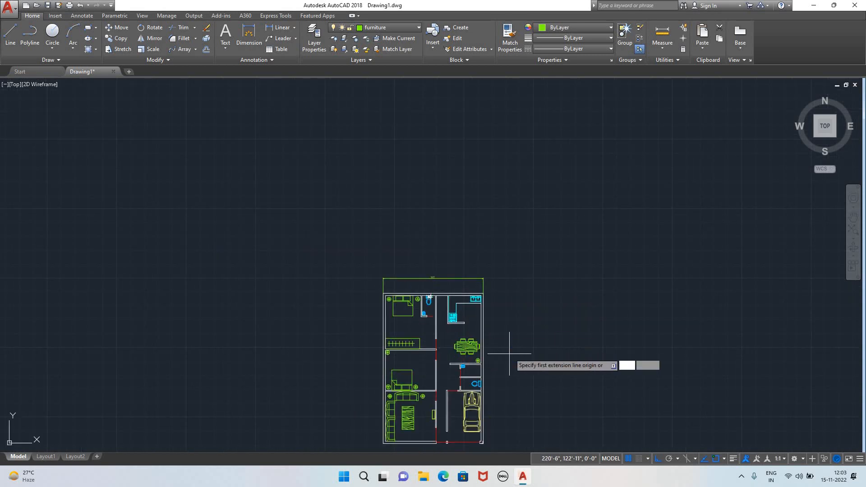
scroll(513, 348, down, 2)
middle_drag(514, 348, 482, 226)
scroll(408, 189, up, 8)
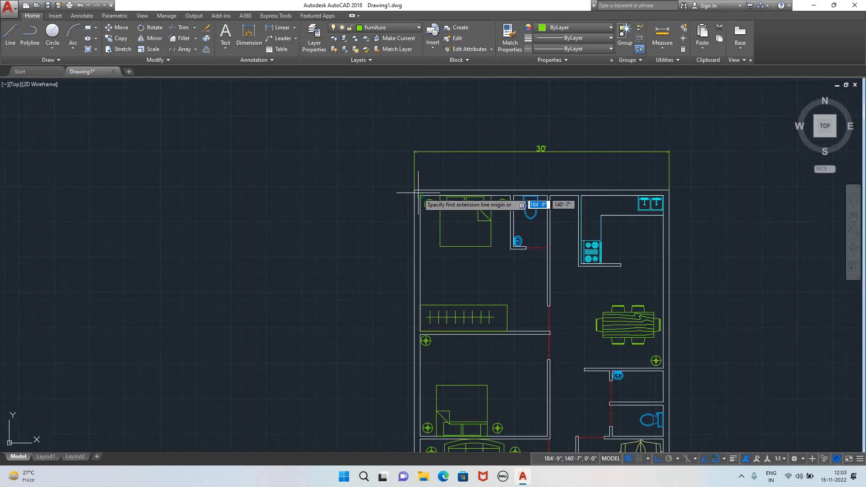
click(410, 187)
scroll(381, 375, down, 4)
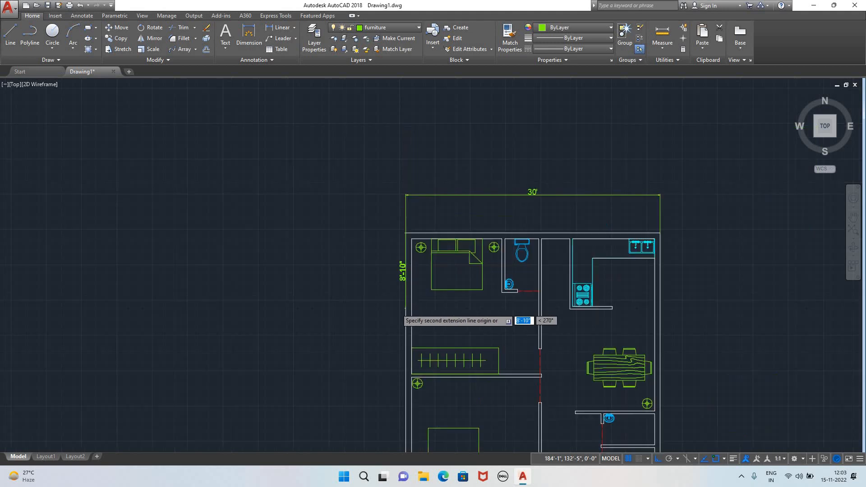
scroll(381, 374, down, 2)
middle_drag(381, 375, 353, 209)
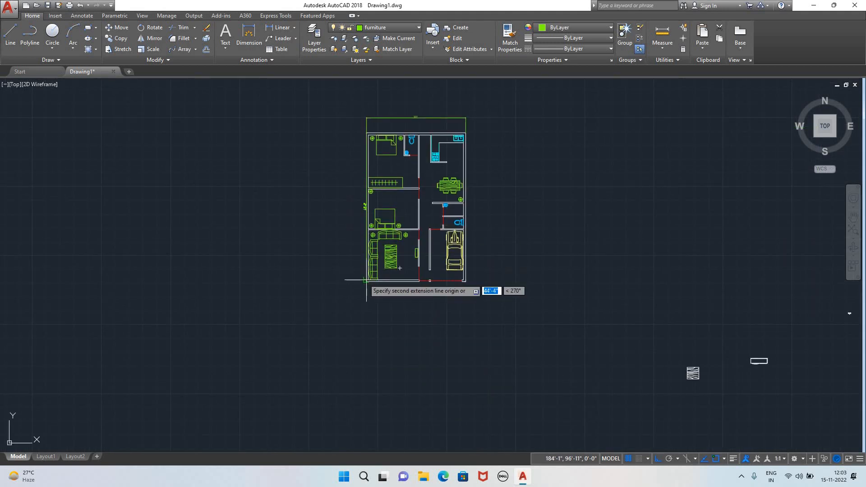
scroll(368, 294, up, 4)
click(368, 285)
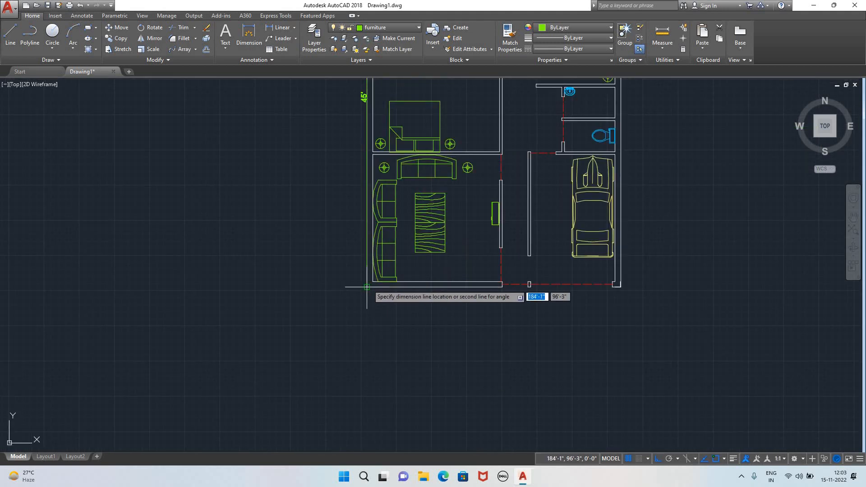
click(323, 281)
- Switch the current layer to dimension
scroll(417, 302, down, 5)
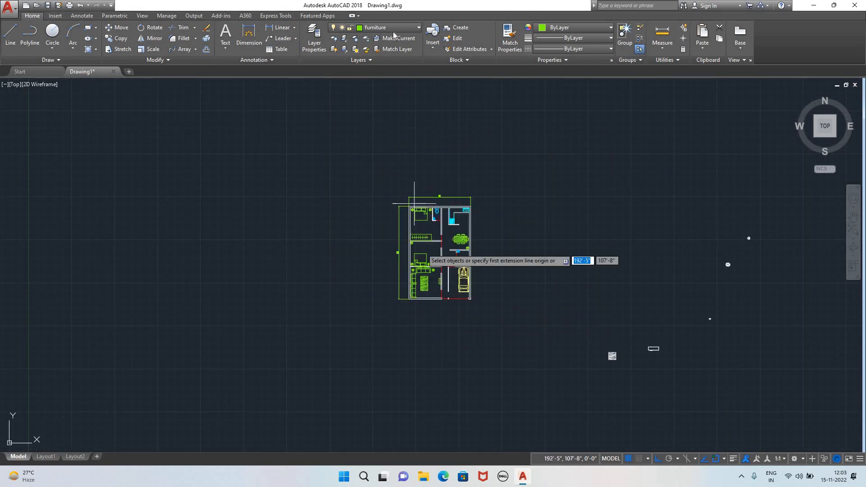
click(376, 27)
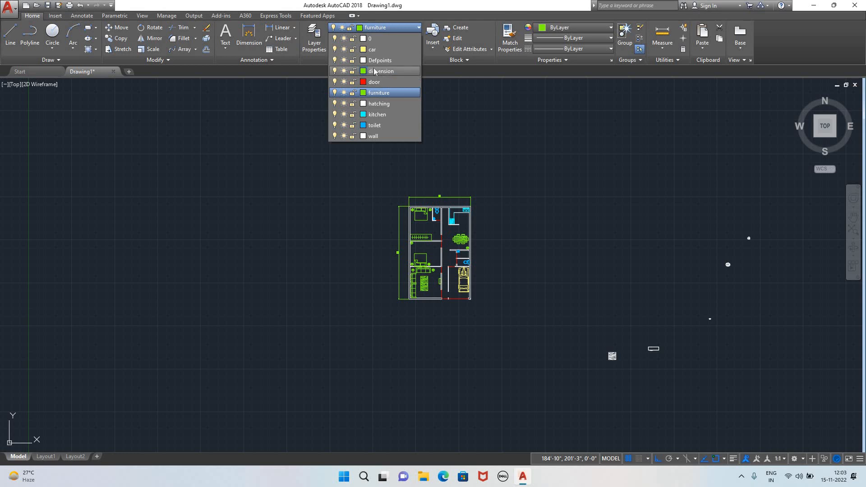
- Make the dimension layer current and move the plan's overall width and length dimensions onto it
click(371, 71)
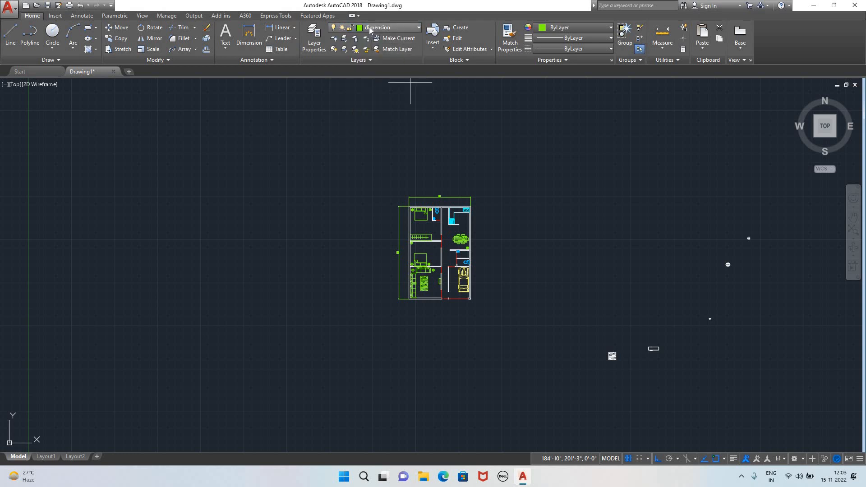
key(Return)
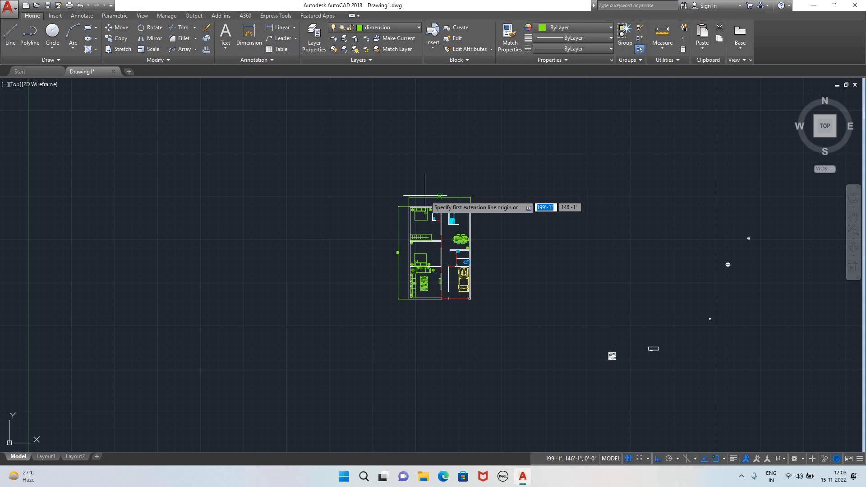
key(Escape)
click(417, 198)
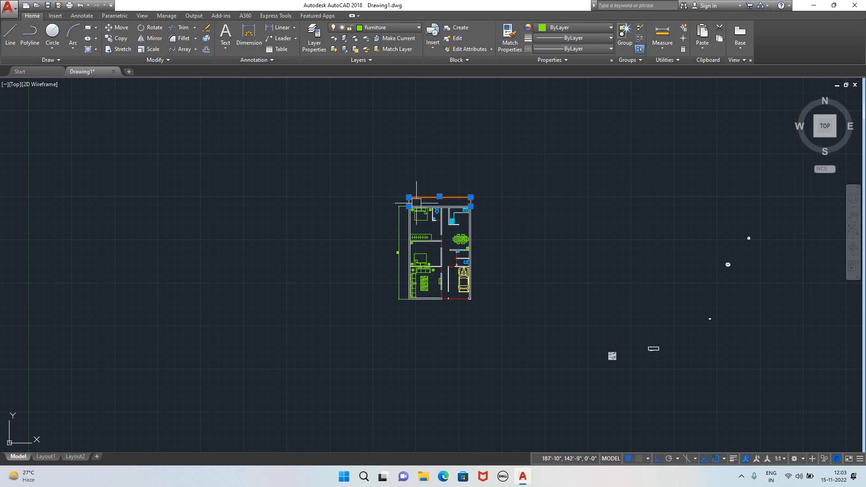
click(399, 225)
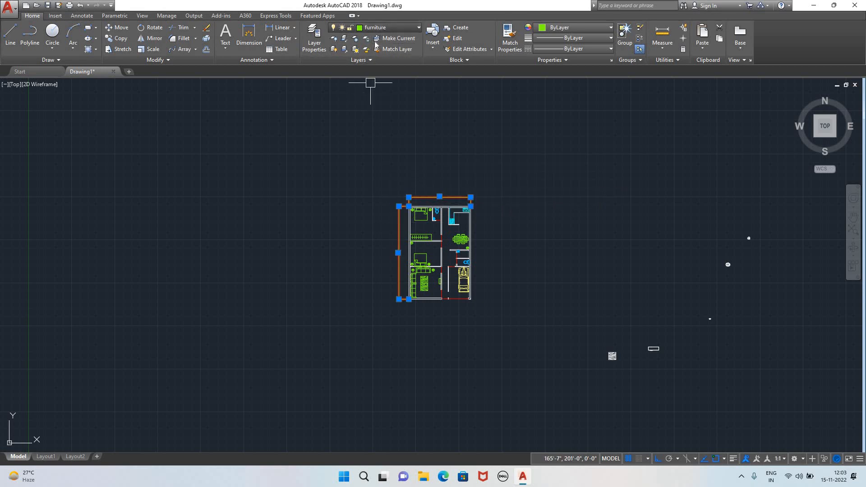
click(388, 28)
click(365, 91)
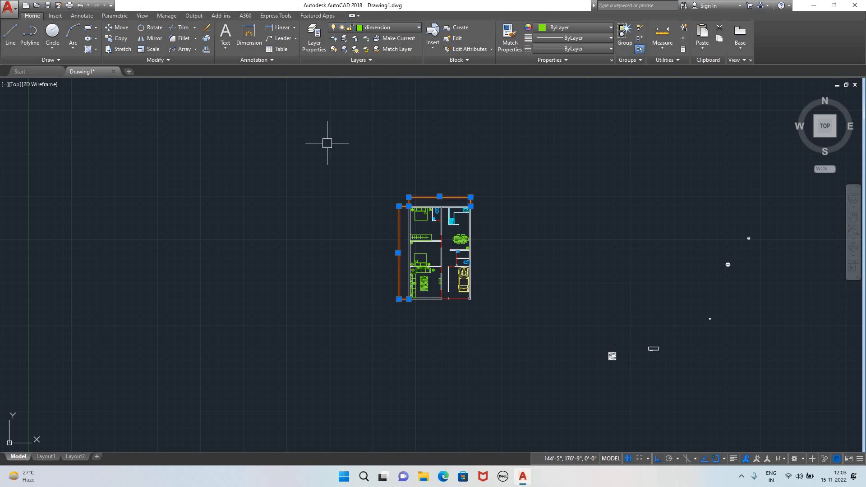
- Change the dimension layer's color to index color 211
click(363, 28)
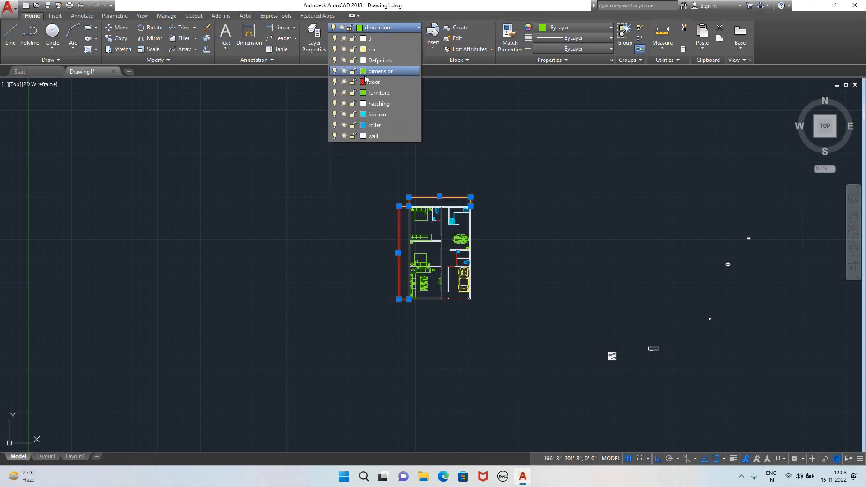
click(363, 71)
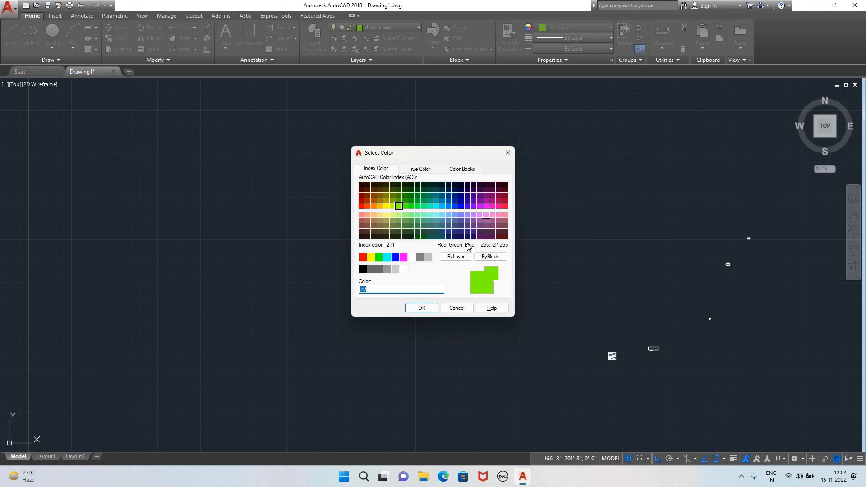
click(485, 214)
click(421, 308)
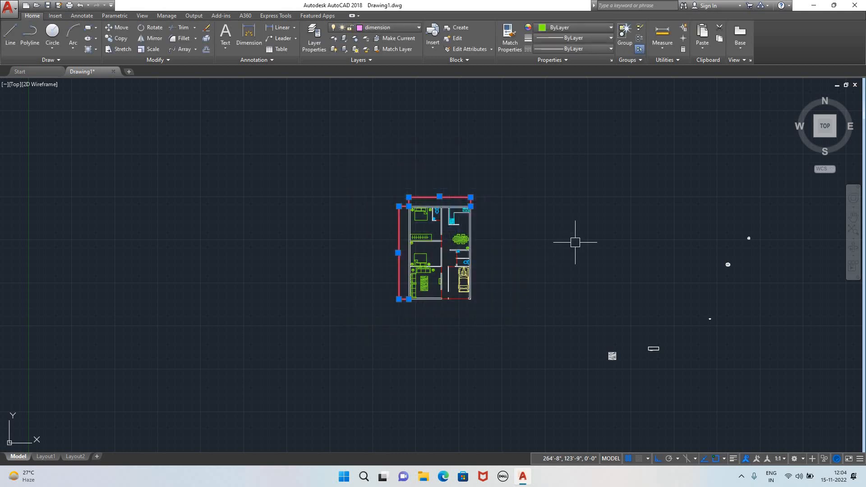
key(Escape)
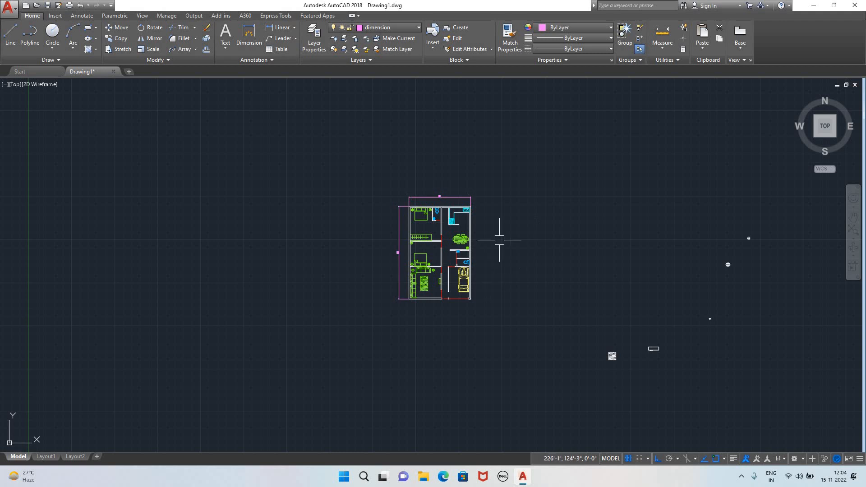
- Dimension the inside length of the upper-left bedroom, placing the dimension between the outer wall and the overall length dimension
scroll(499, 240, up, 4)
scroll(239, 275, up, 2)
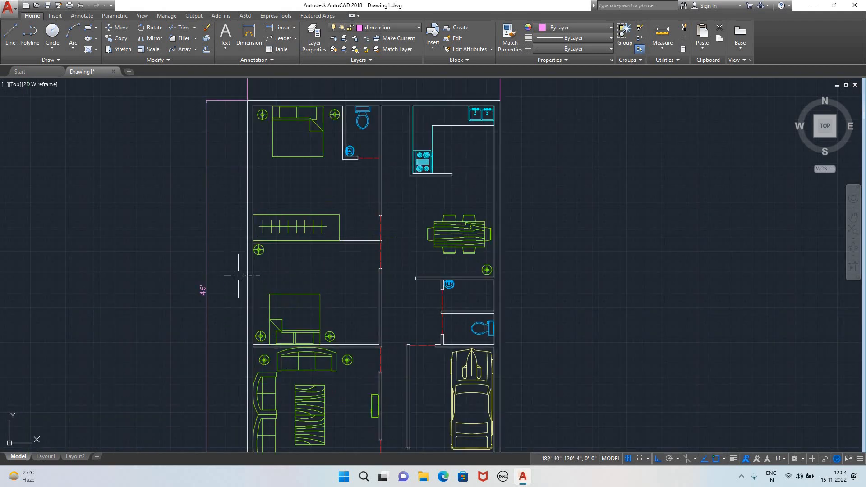
scroll(396, 246, down, 2)
scroll(446, 257, up, 2)
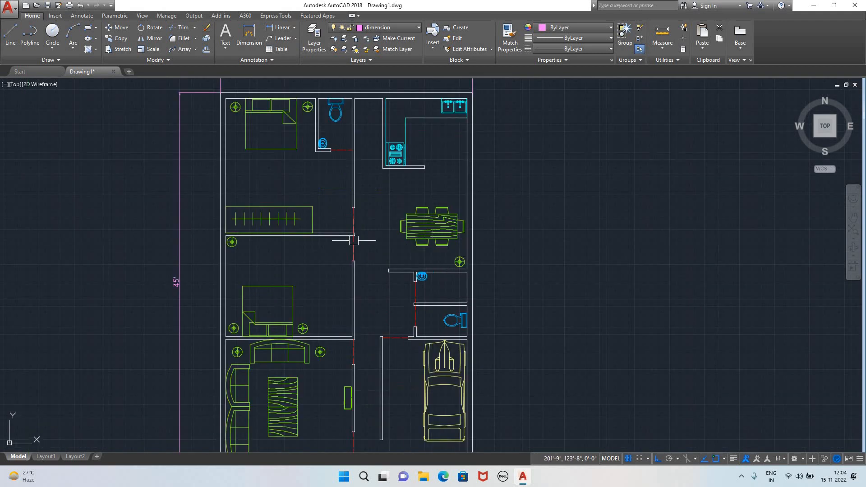
scroll(298, 170, down, 2)
middle_drag(286, 169, 321, 196)
scroll(339, 208, up, 2)
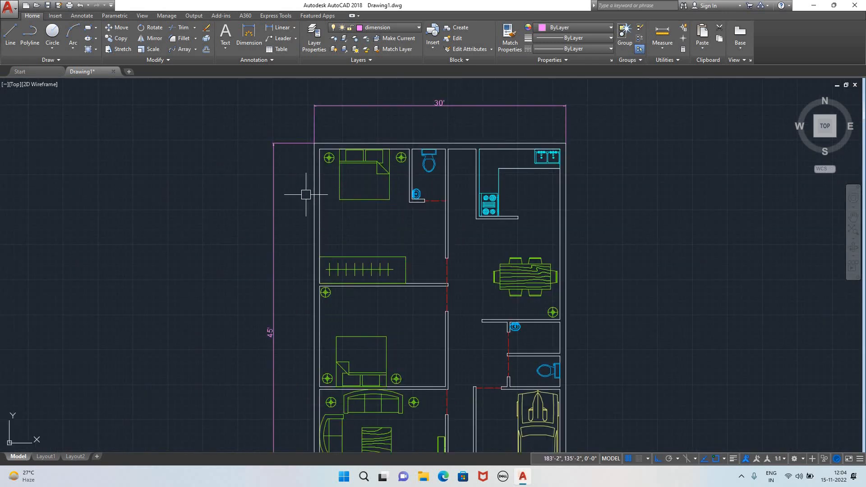
scroll(306, 195, up, 2)
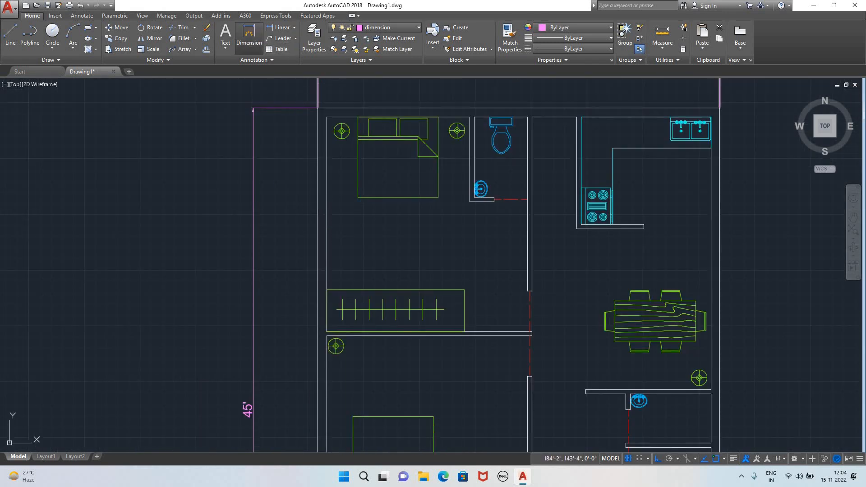
click(249, 34)
click(327, 118)
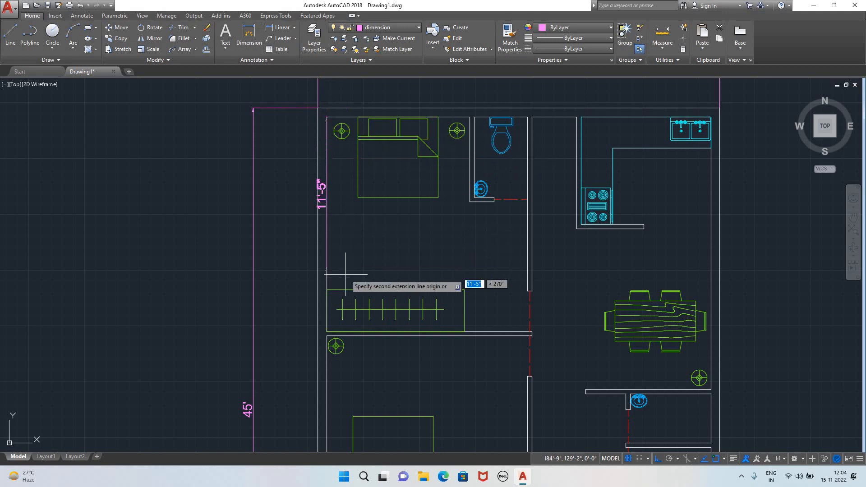
click(329, 328)
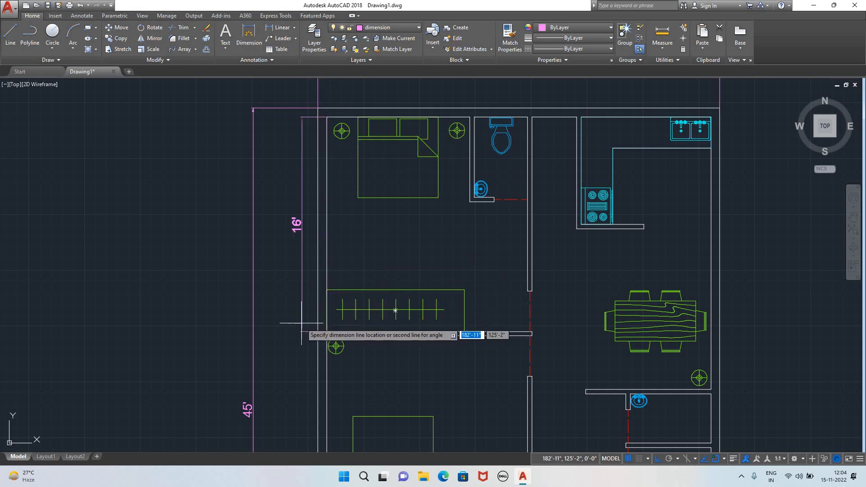
click(294, 325)
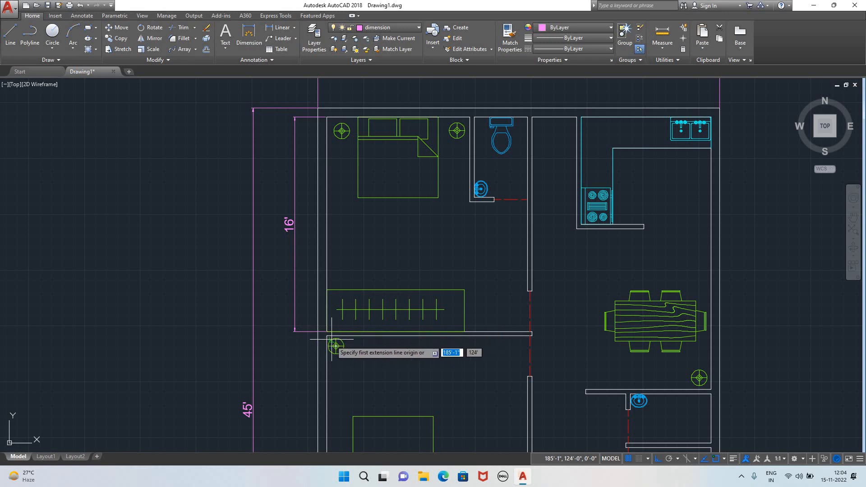
- Dimension the inside length of the middle bedroom, placing it outside the left wall in line with the upper bedroom's dimension
scroll(370, 352, down, 4)
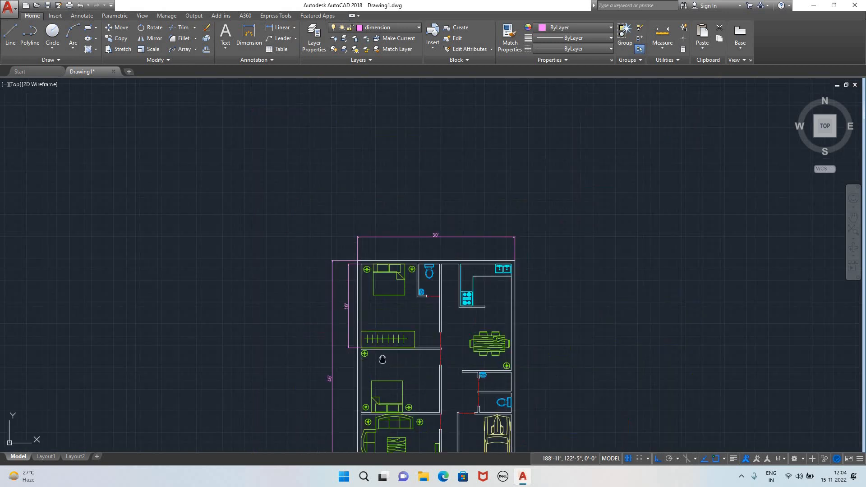
middle_drag(376, 349, 352, 155)
scroll(351, 166, up, 6)
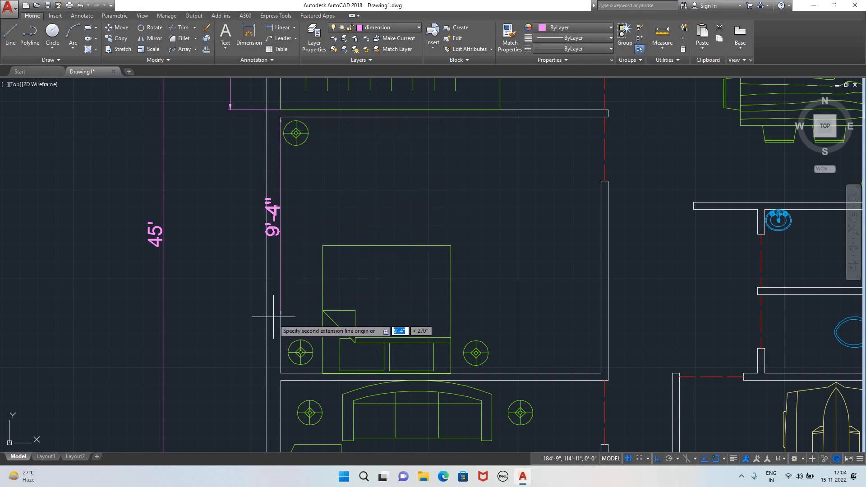
click(281, 373)
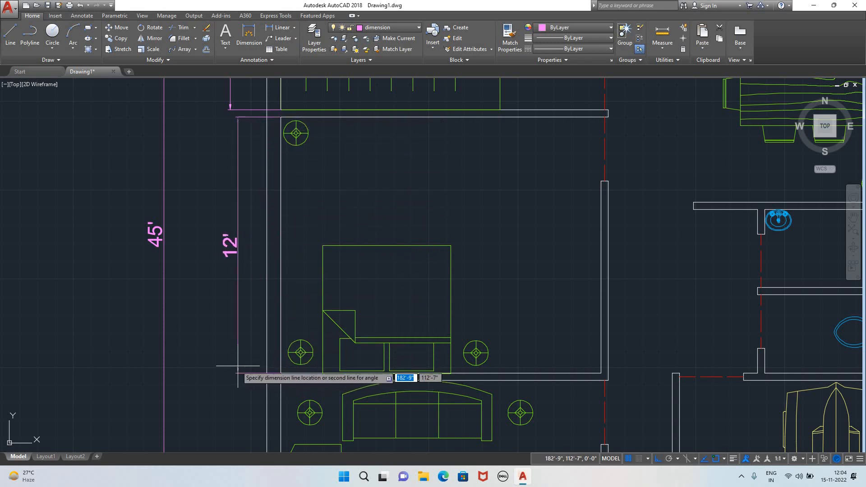
scroll(229, 368, down, 3)
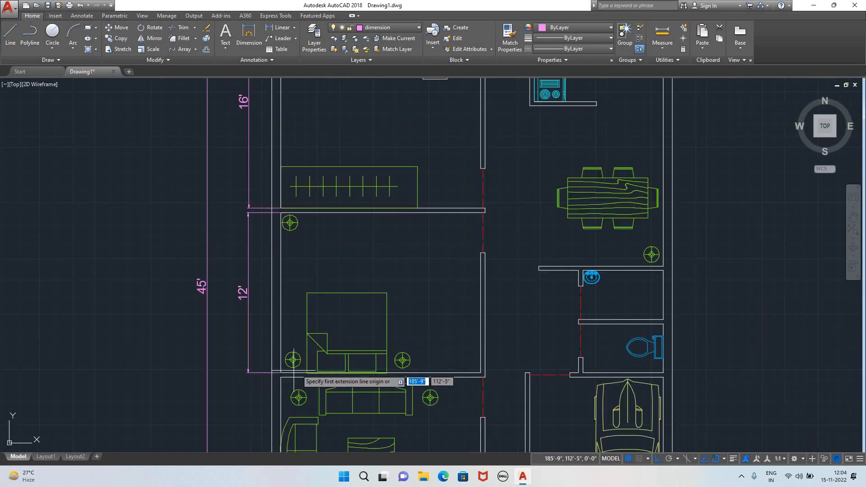
- Dimension the inside length of the living room from the bedroom partition to the front wall, placed outside the left wall
scroll(423, 251, down, 2)
middle_drag(423, 252, 421, 136)
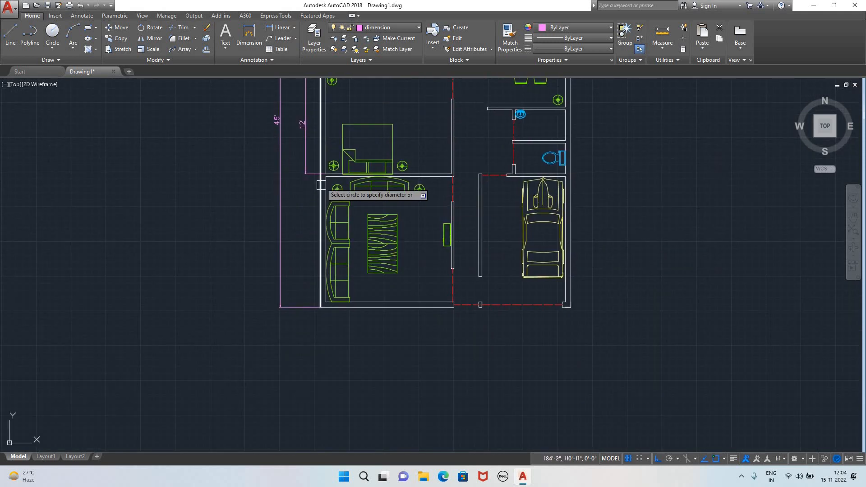
scroll(326, 174, up, 4)
click(326, 172)
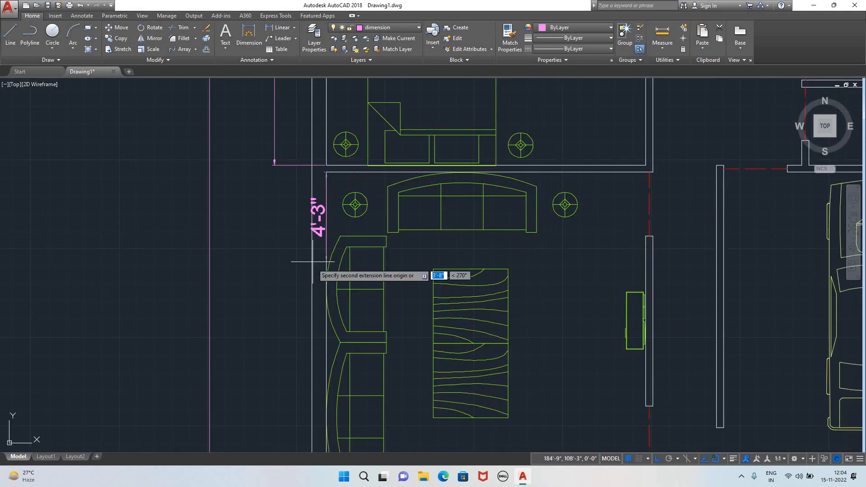
scroll(322, 341, down, 4)
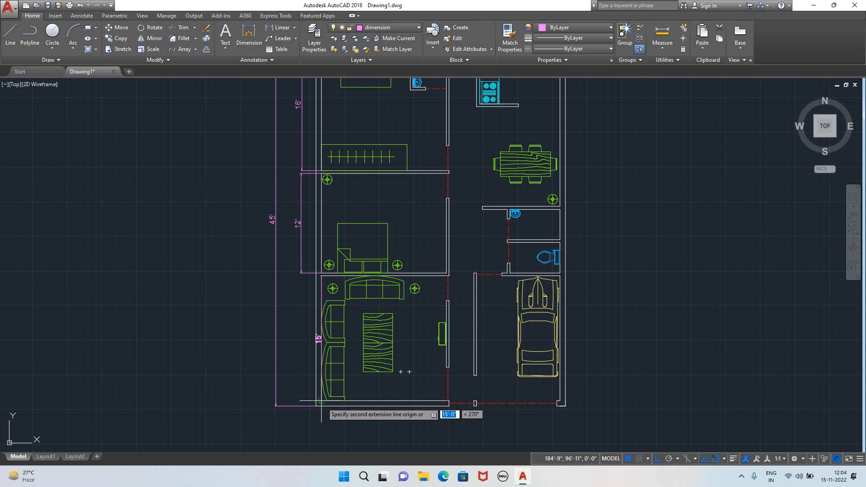
scroll(321, 400, up, 4)
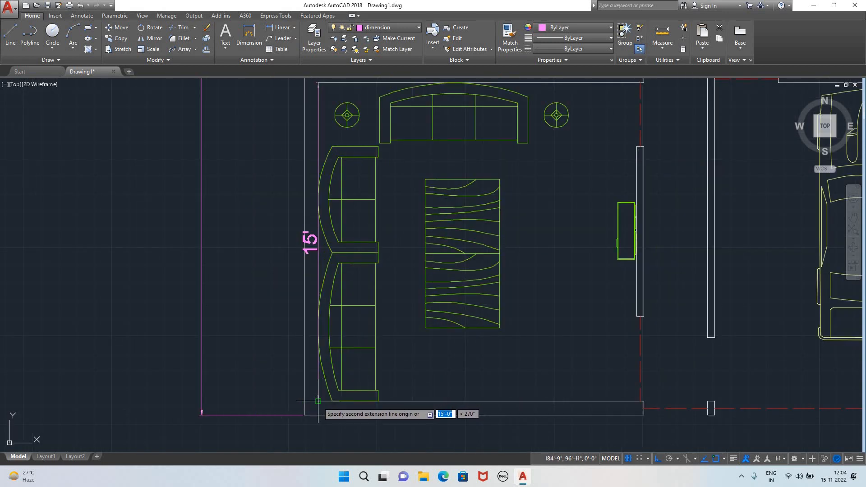
click(318, 400)
scroll(273, 394, down, 2)
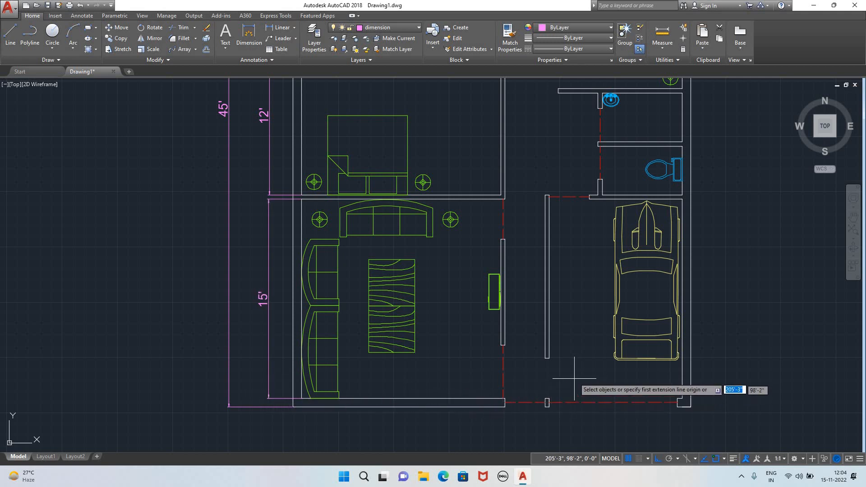
- Dimension the inside lengths of the toilet and the washbasin room above it, aligning both dimensions outside the right wall
scroll(574, 371, down, 3)
scroll(600, 363, up, 6)
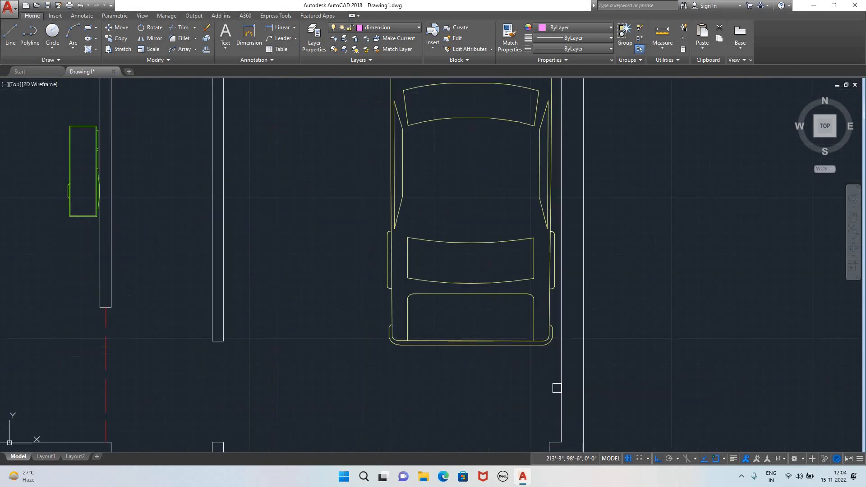
scroll(561, 266, down, 4)
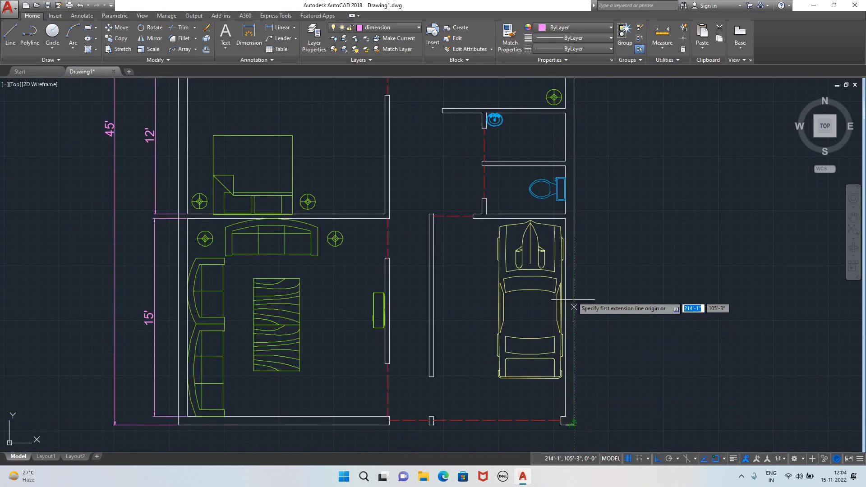
click(566, 213)
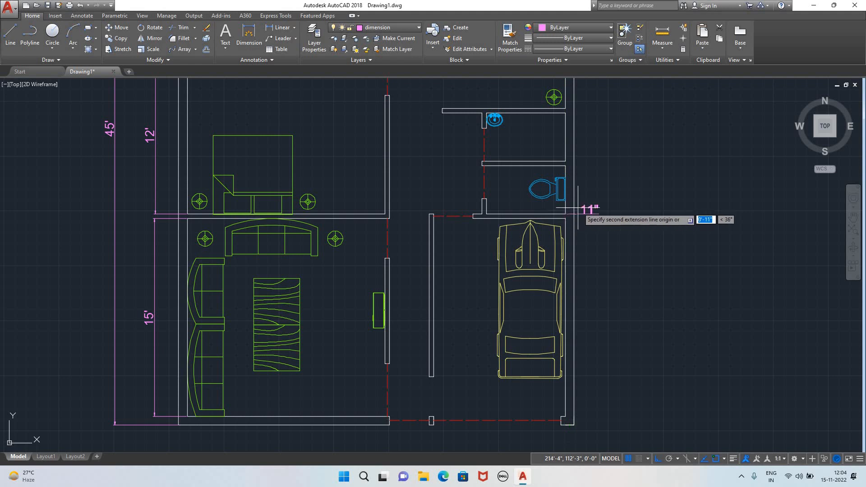
click(566, 165)
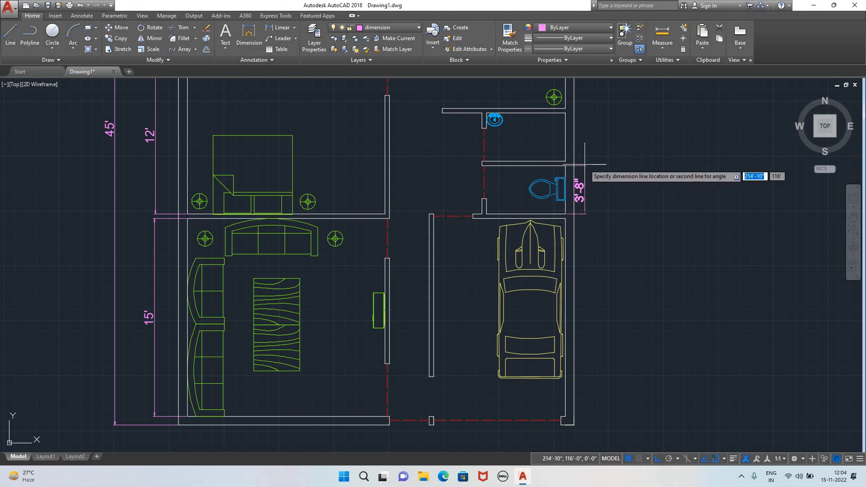
click(585, 165)
click(564, 161)
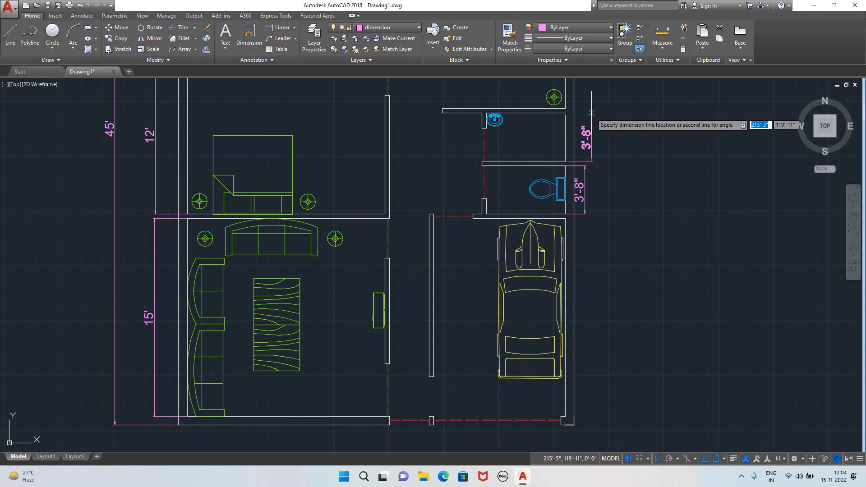
click(585, 113)
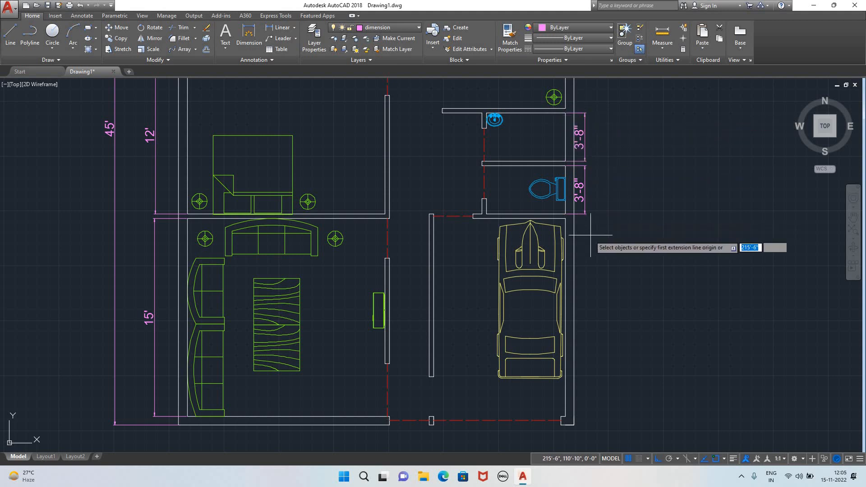
- Dimension the length of the car parking area from the toilet wall to the front, placed outside the right wall
click(565, 218)
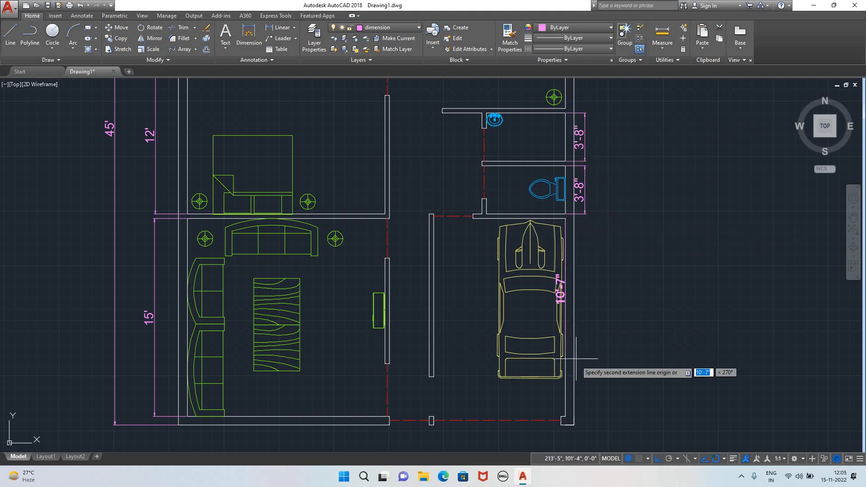
click(565, 417)
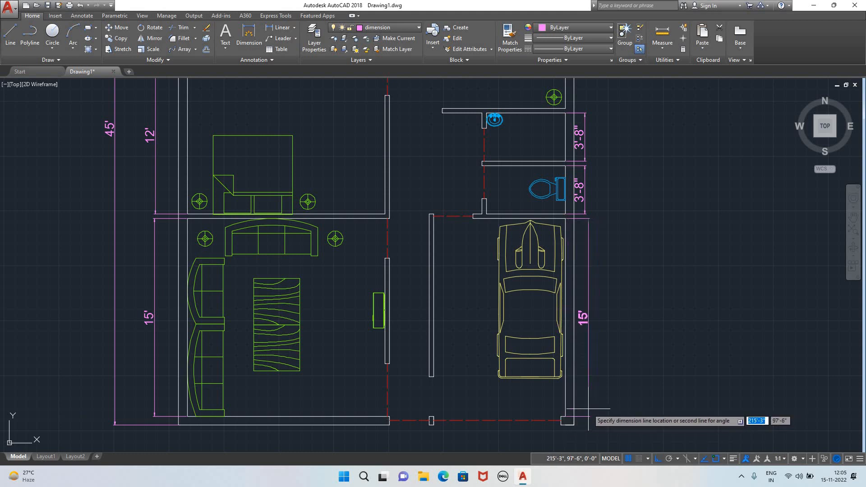
click(585, 413)
scroll(623, 290, up, 3)
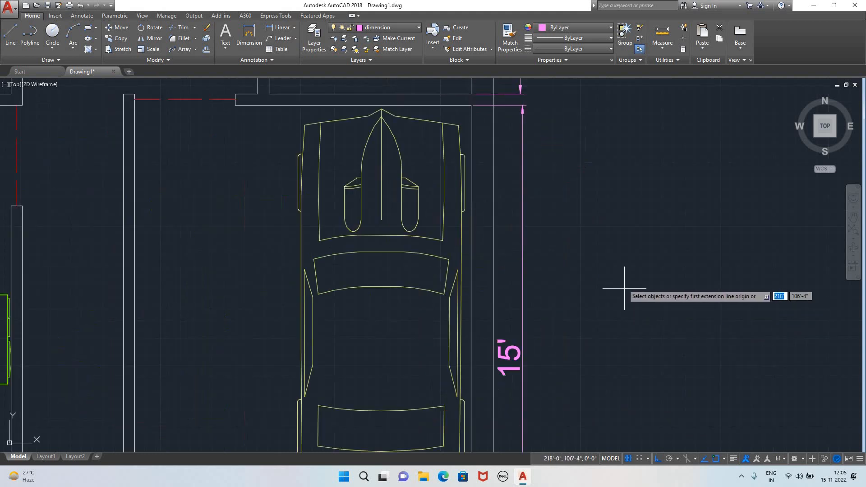
scroll(605, 212, down, 3)
middle_drag(609, 198, 579, 379)
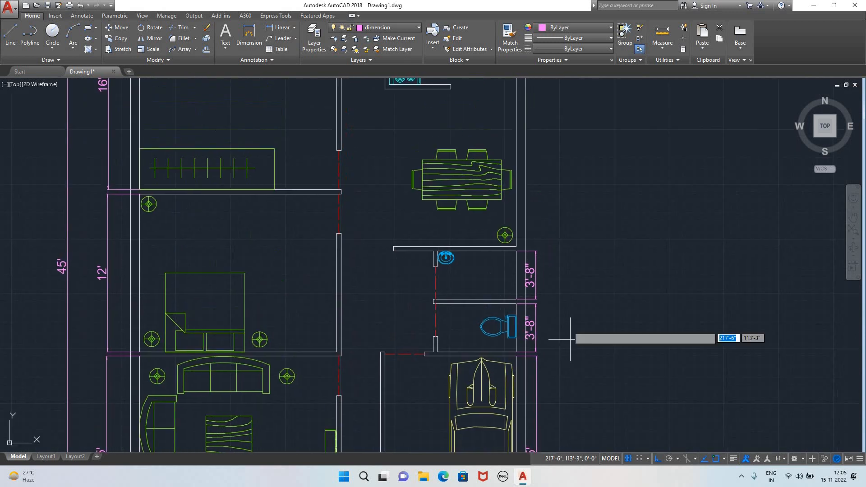
- Try to dimension the kitchen and dining length from the washbasin room wall up to the top wall, placed outside the right wall
click(516, 244)
scroll(531, 194, down, 5)
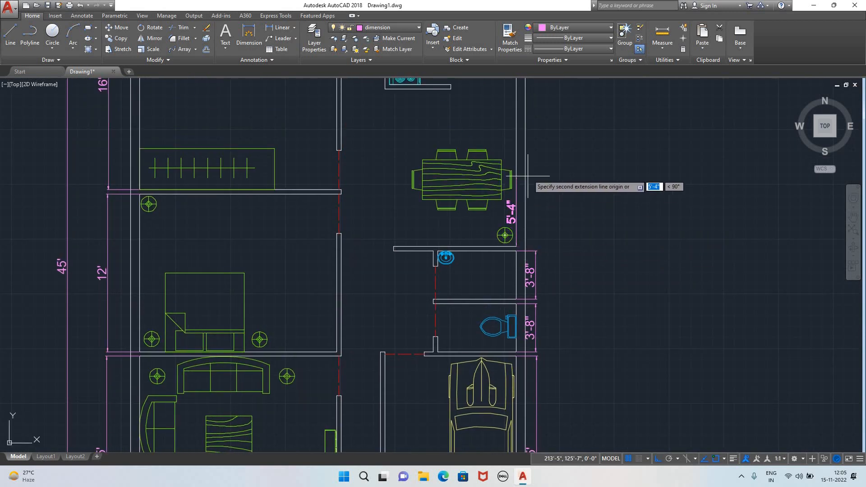
scroll(527, 130, up, 3)
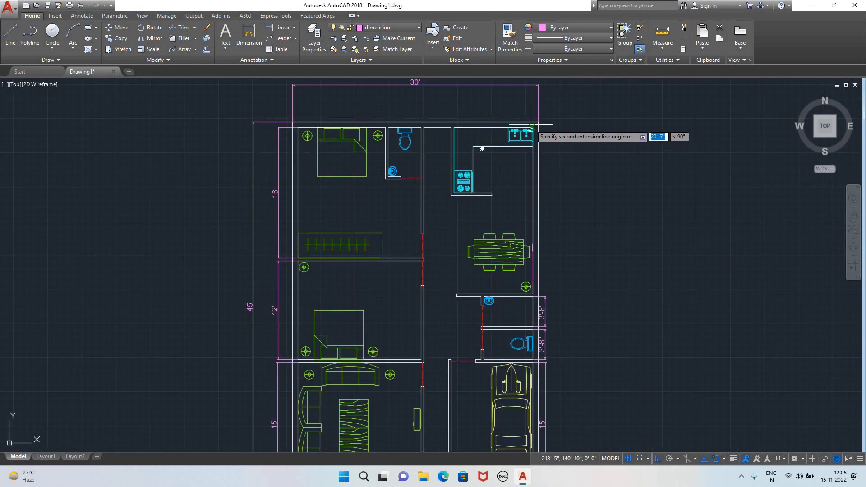
scroll(531, 126, up, 4)
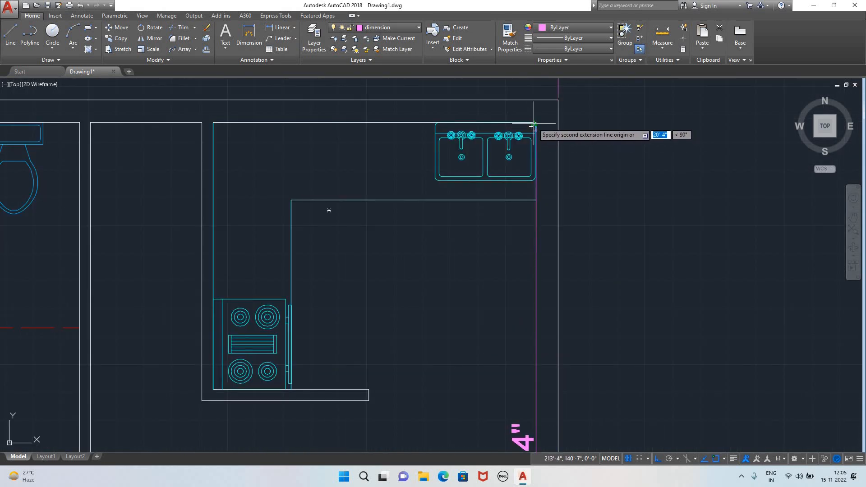
scroll(532, 126, up, 3)
click(528, 129)
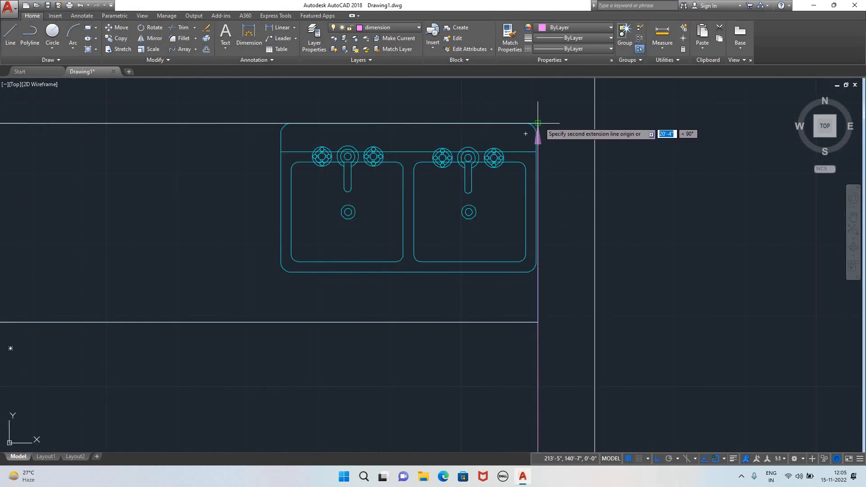
click(644, 120)
key(Return)
scroll(641, 135, down, 5)
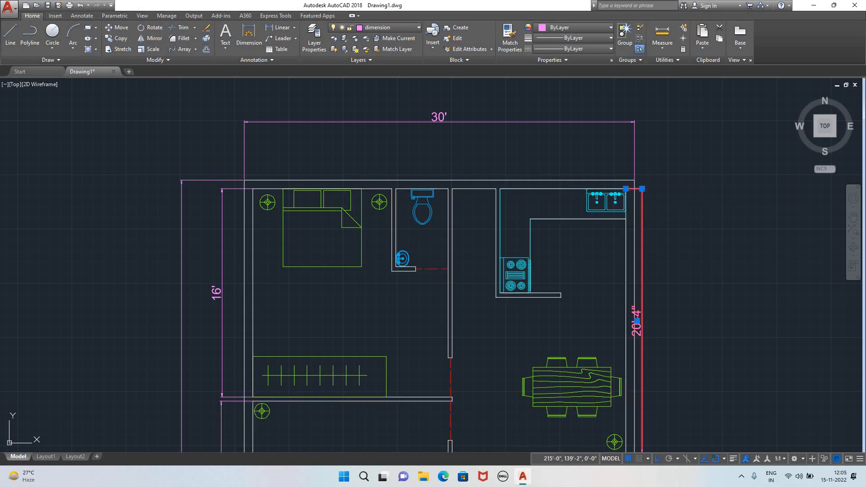
- Dimension the kitchen and dining length from the top wall's inner corner down to the washbasin room wall, placed outside the right wall
click(249, 36)
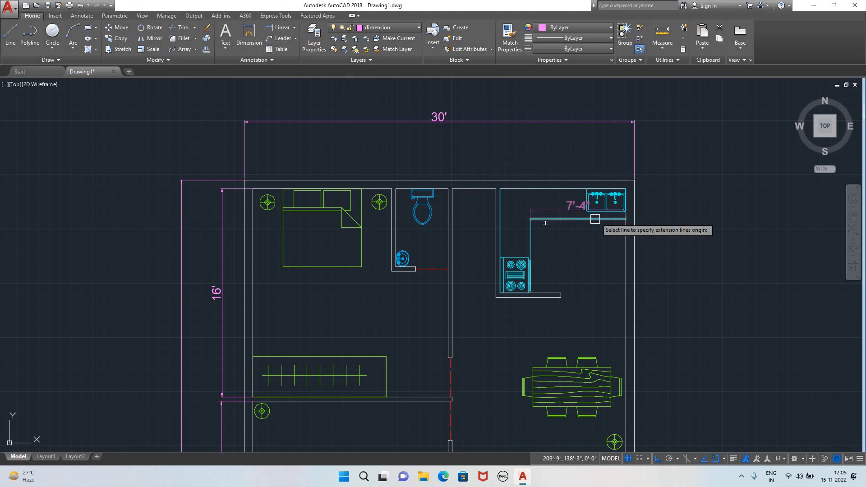
scroll(627, 188, up, 8)
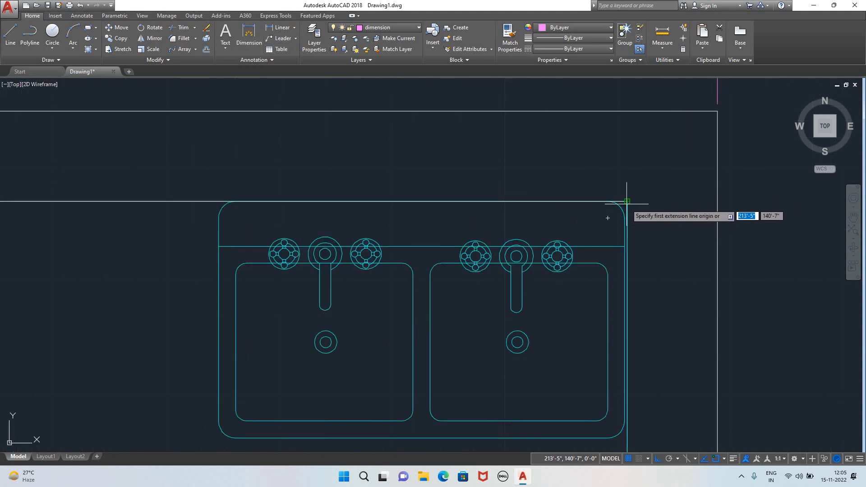
click(626, 202)
scroll(625, 226, down, 10)
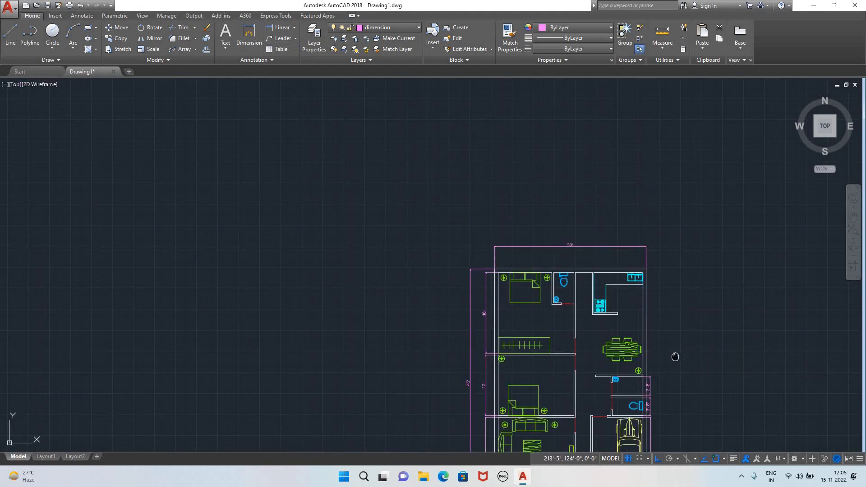
middle_drag(674, 356, 488, 116)
scroll(450, 141, up, 5)
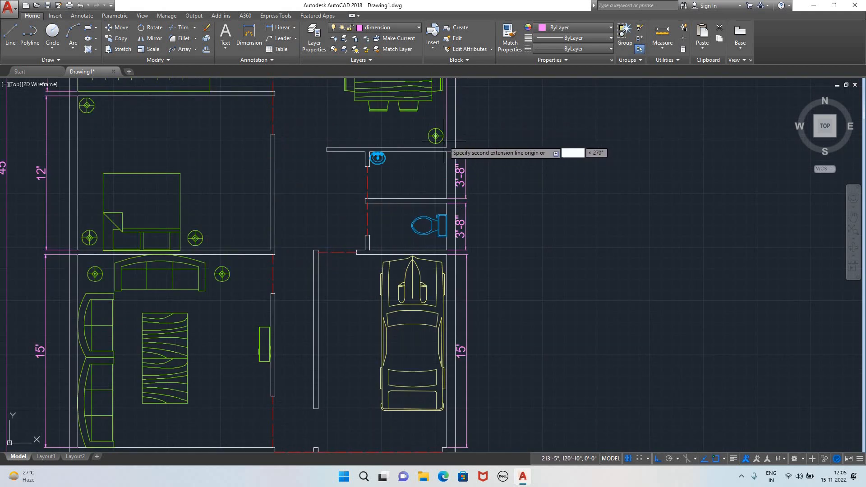
click(446, 147)
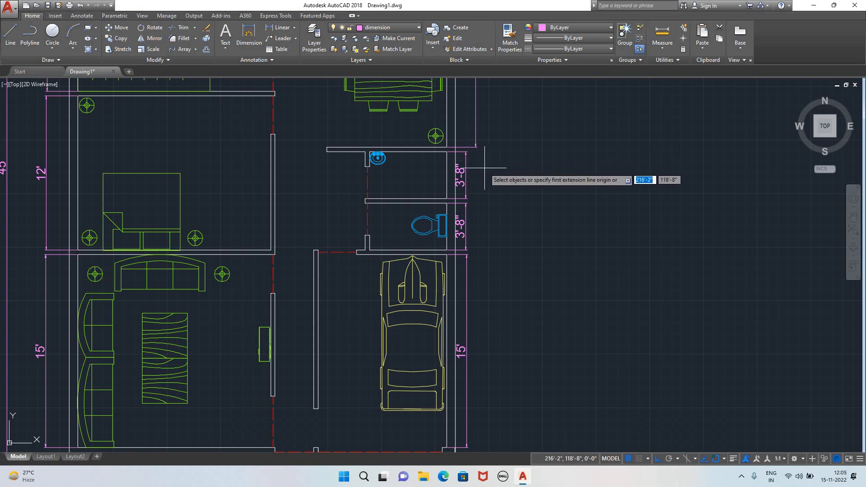
- Remove the old washbasin room, toilet and parking length dimensions, and redimension the washbasin room in line with the kitchen and dining dimension
scroll(477, 162, down, 5)
middle_drag(504, 171, 514, 244)
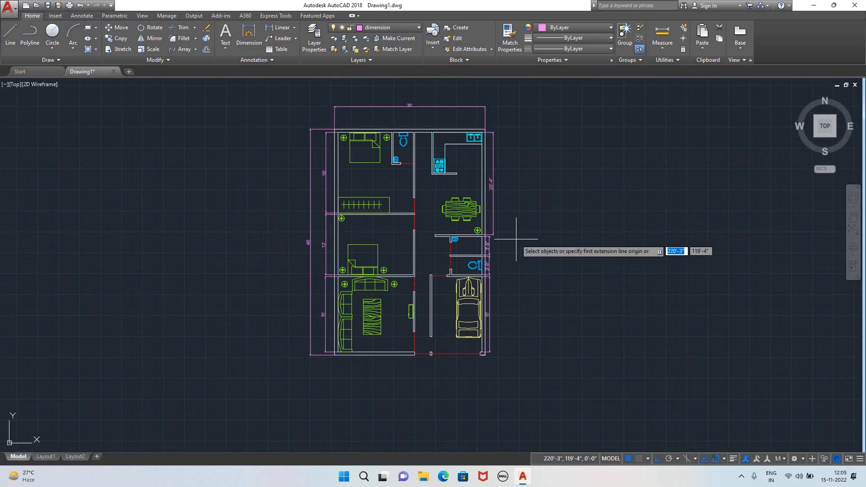
scroll(496, 252, up, 5)
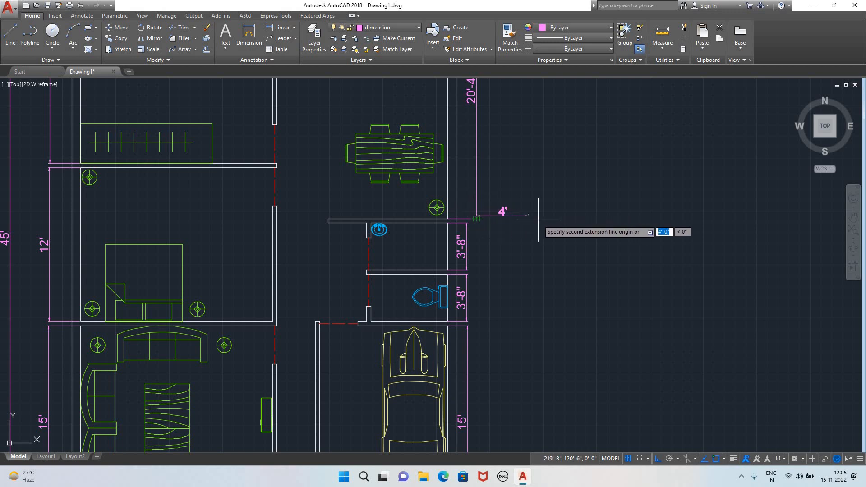
scroll(497, 203, down, 2)
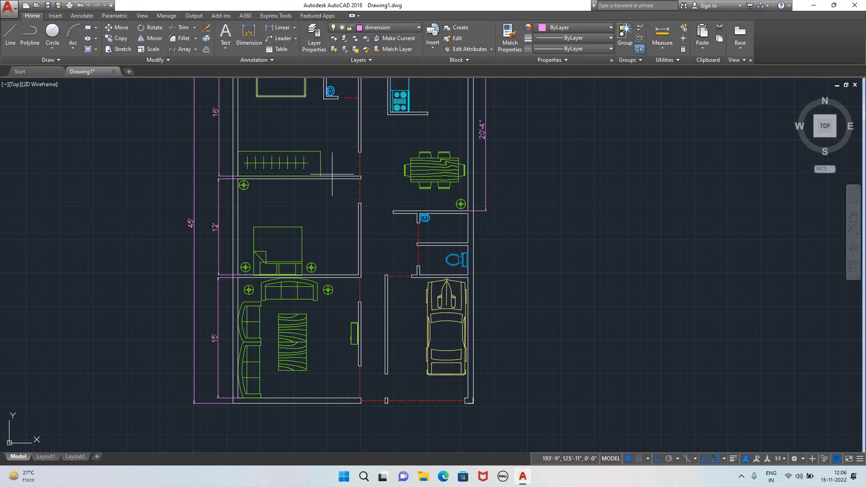
scroll(479, 231, up, 4)
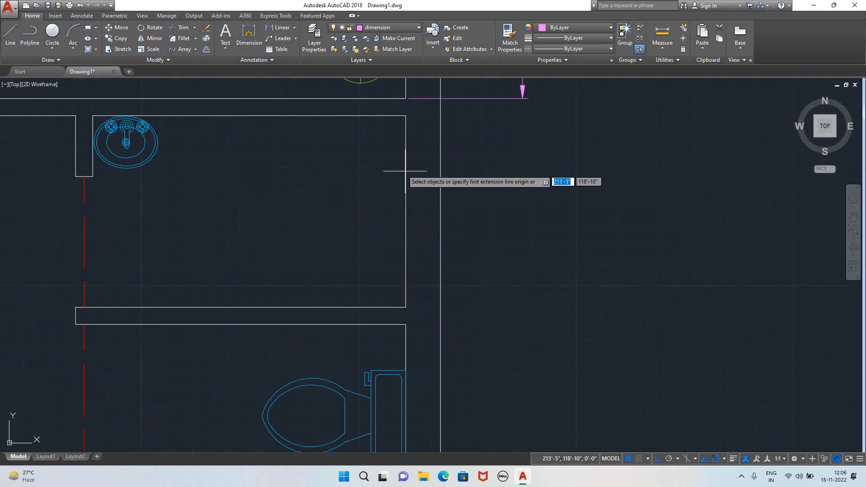
click(406, 115)
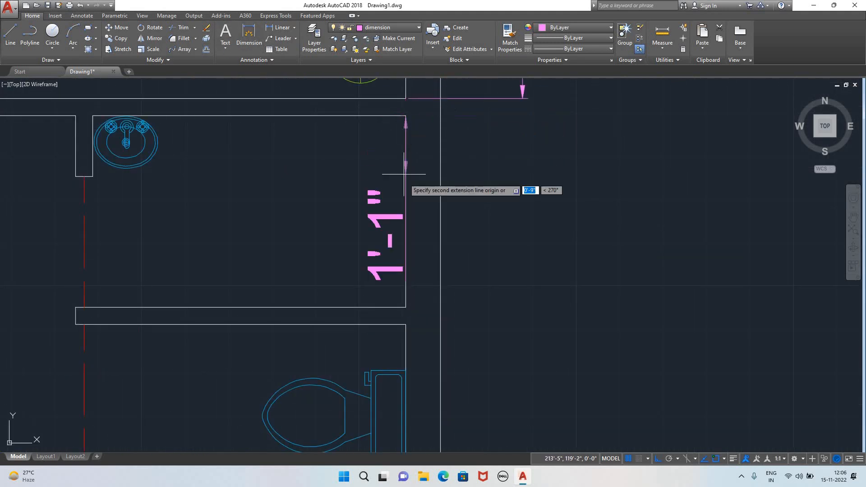
click(406, 308)
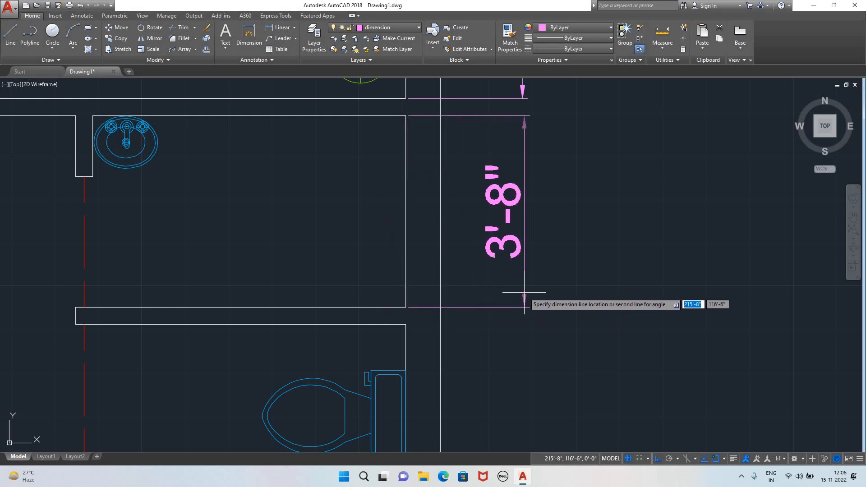
scroll(503, 311, down, 3)
click(506, 379)
- Redimension the toilet's inside length outside the right wall, in line with the washbasin room's dimension
middle_drag(506, 384, 451, 184)
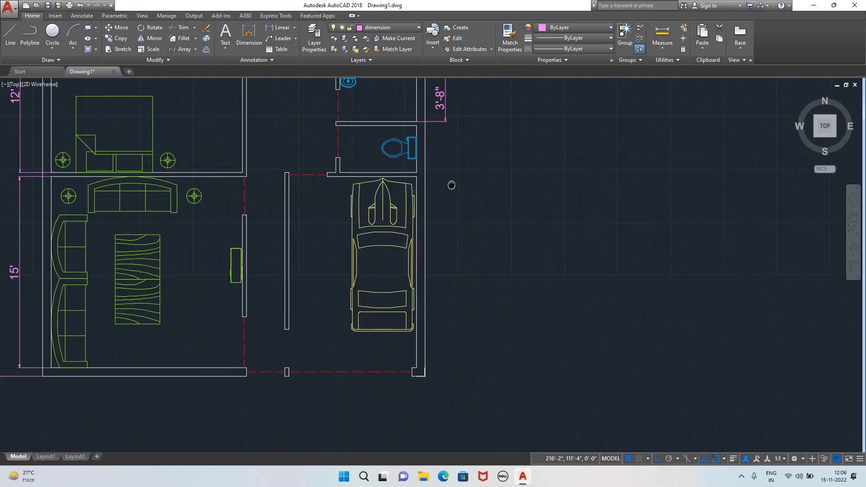
key(space)
scroll(411, 129, up, 4)
click(425, 121)
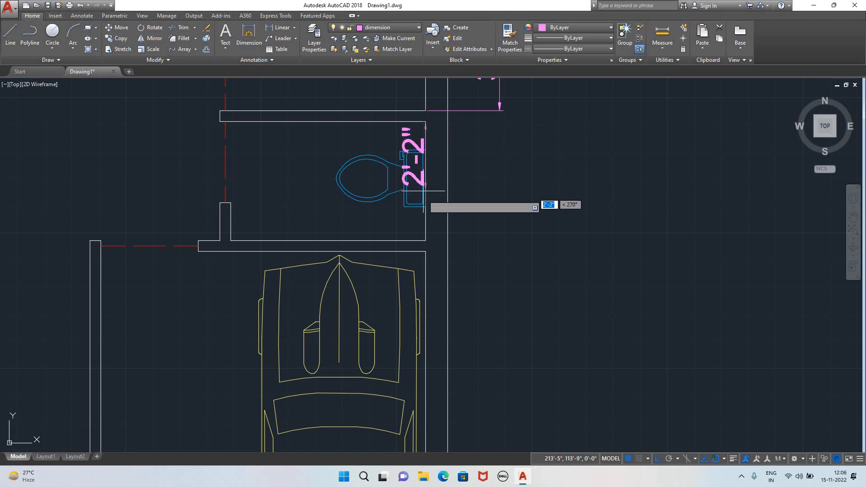
click(425, 240)
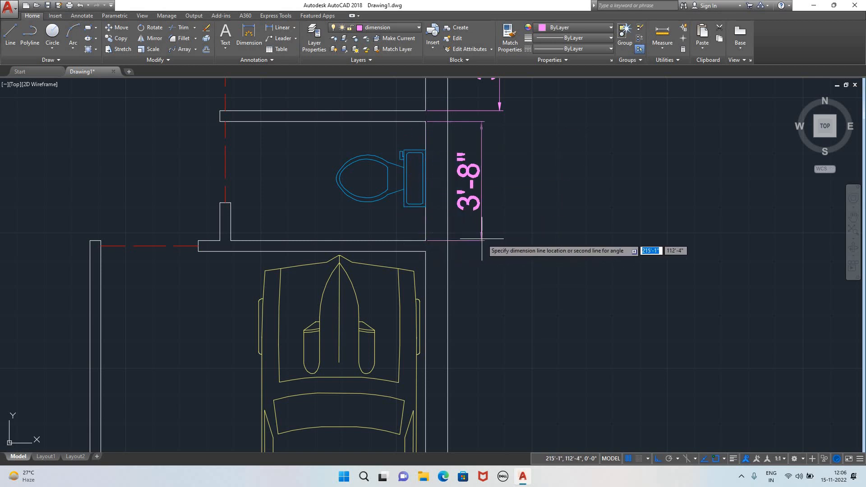
click(500, 239)
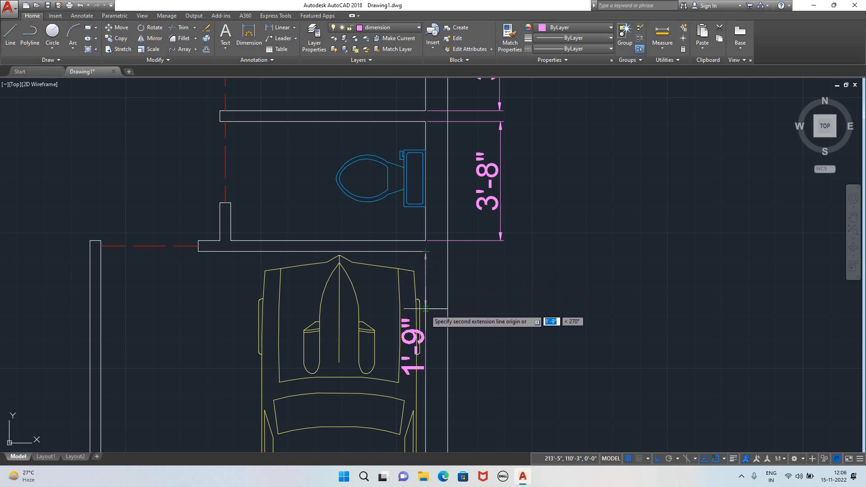
- Redimension the car parking length from the toilet wall to the front, aligned with the toilet's dimension outside the right wall
scroll(446, 322, down, 2)
scroll(497, 380, down, 5)
mouse_move(496, 380)
middle_down()
mouse_move(404, 195)
mouse_move(358, 179)
middle_up()
scroll(358, 179, up, 5)
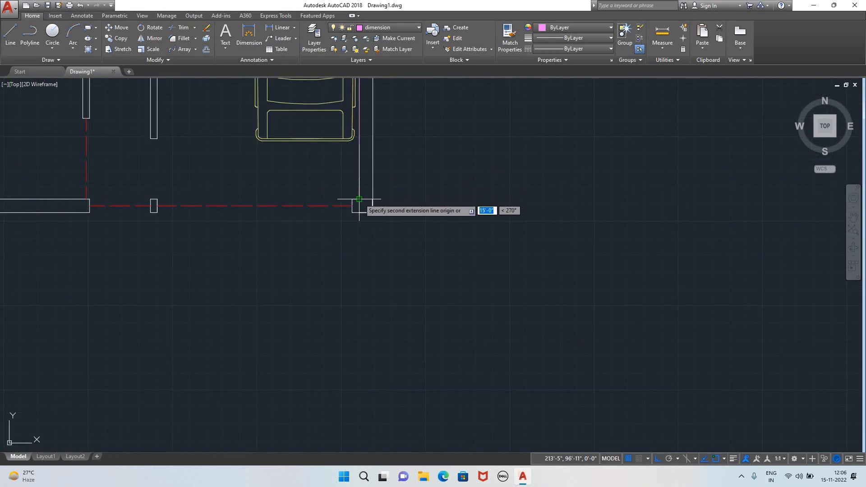
scroll(415, 199, down, 6)
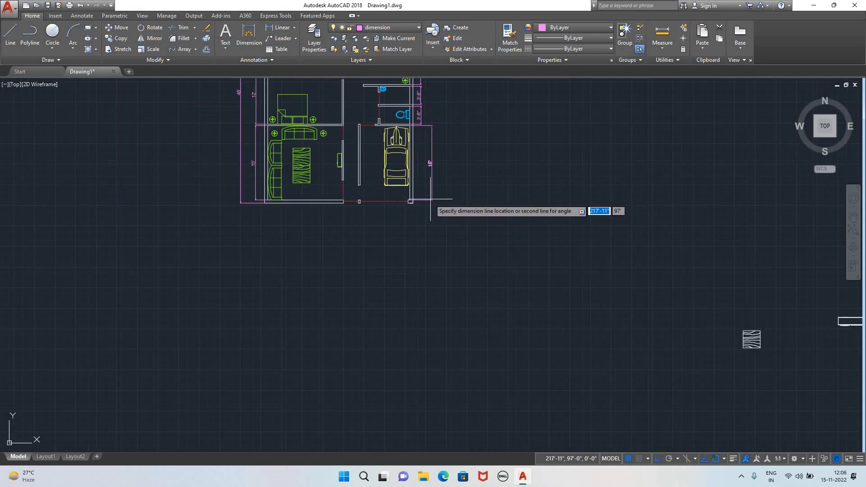
scroll(429, 198, up, 2)
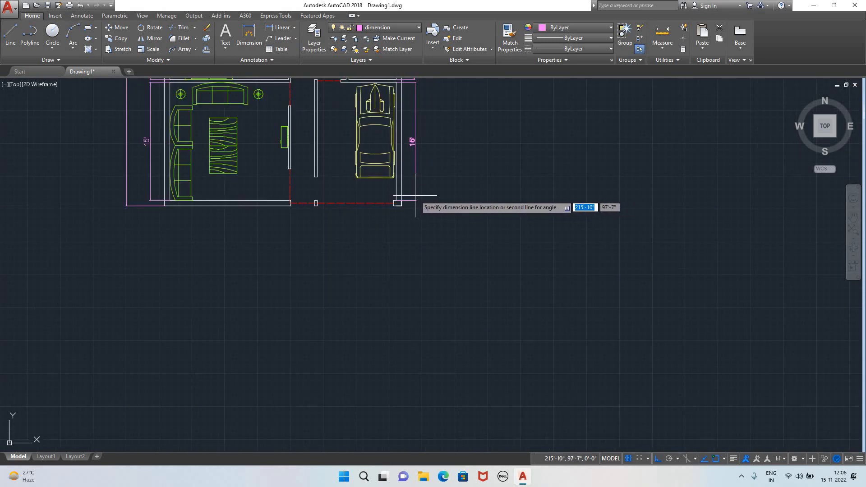
click(415, 199)
- Dimension the inside widths of the upper bedroom beside the bed and of its attached bathroom, placing both above the top wall
key(space)
scroll(415, 199, down, 5)
scroll(366, 166, up, 5)
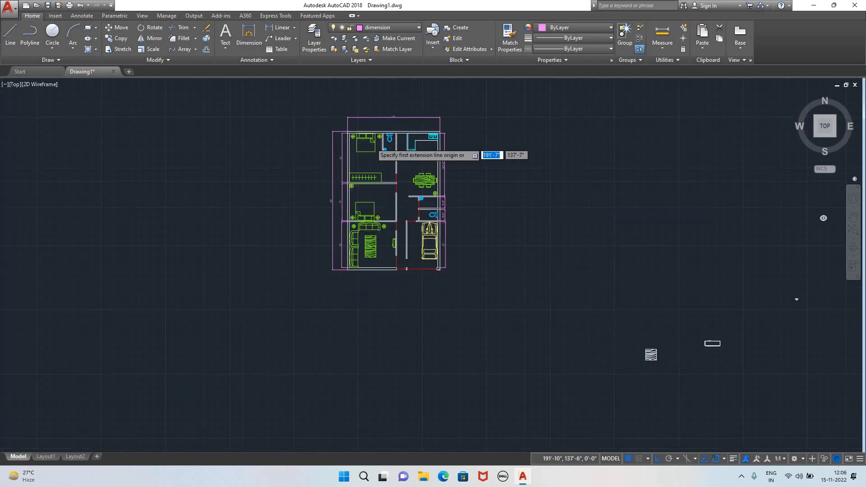
scroll(411, 222, down, 2)
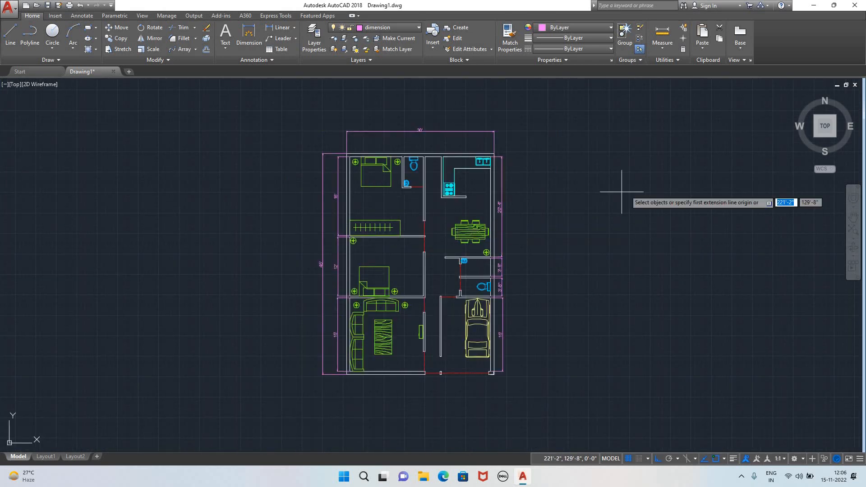
scroll(586, 203, up, 2)
scroll(536, 199, down, 2)
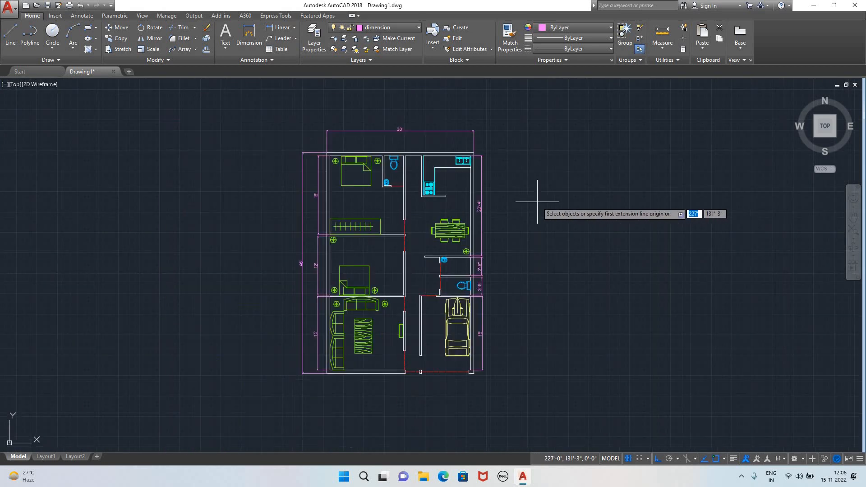
scroll(389, 147, up, 5)
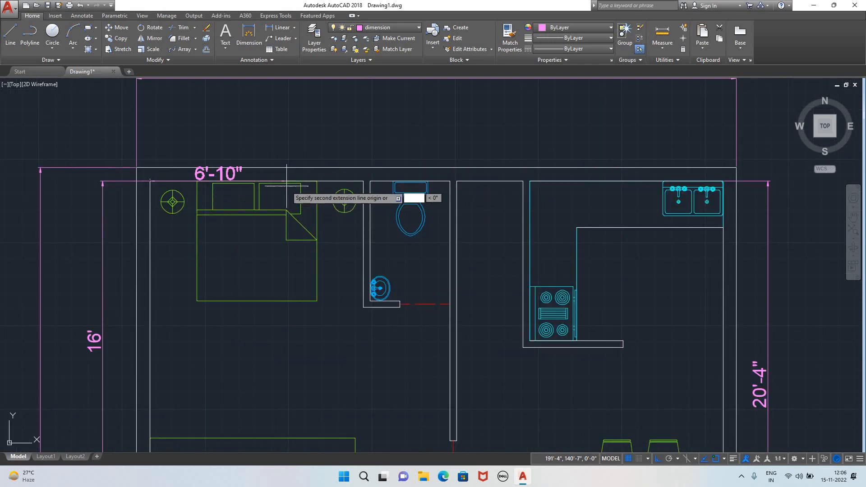
click(363, 182)
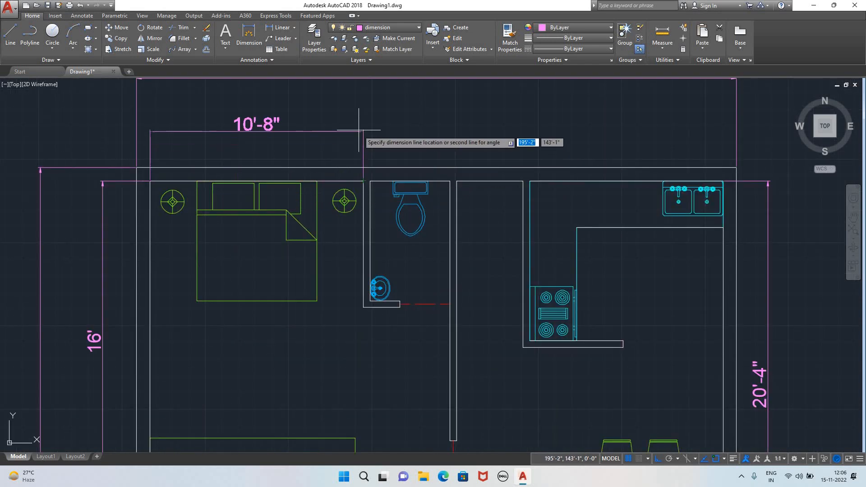
click(363, 131)
key(Return)
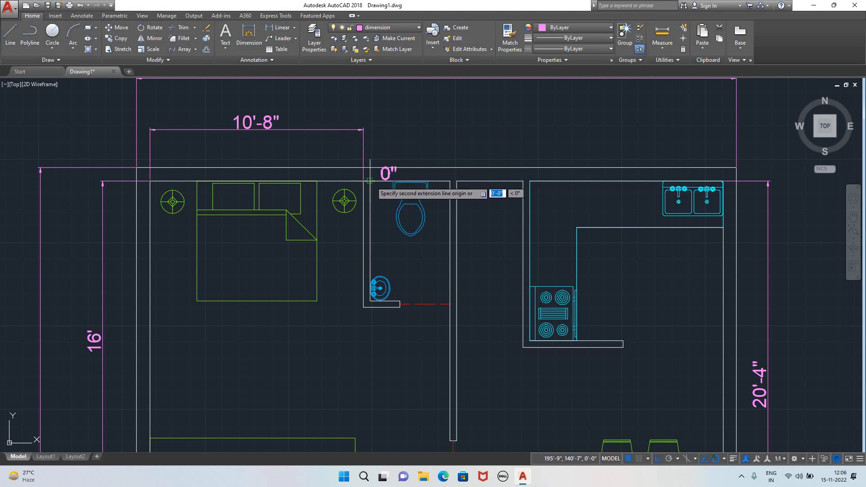
click(449, 182)
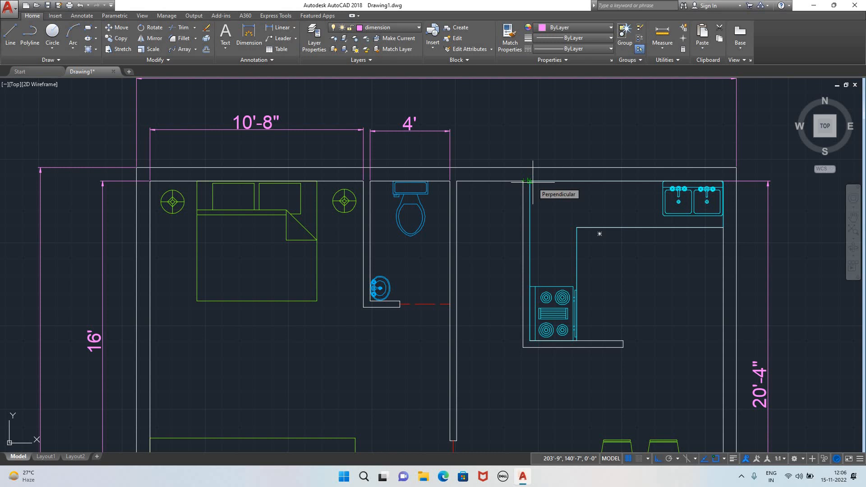
- Try to dimension the kitchen's inside width close above the top wall, and delete that dimension
click(533, 182)
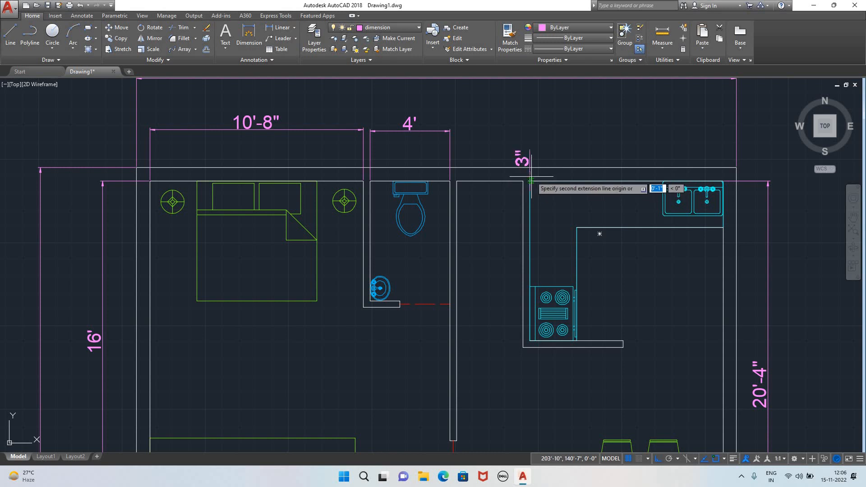
click(721, 182)
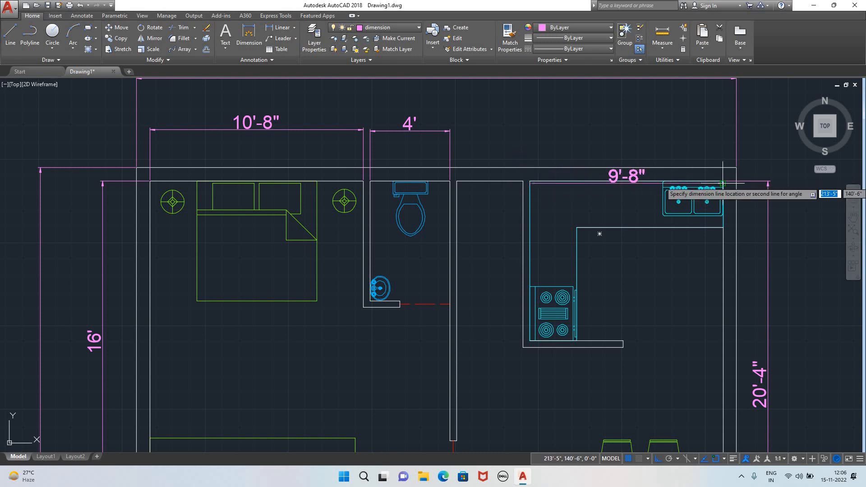
click(712, 146)
key(Return)
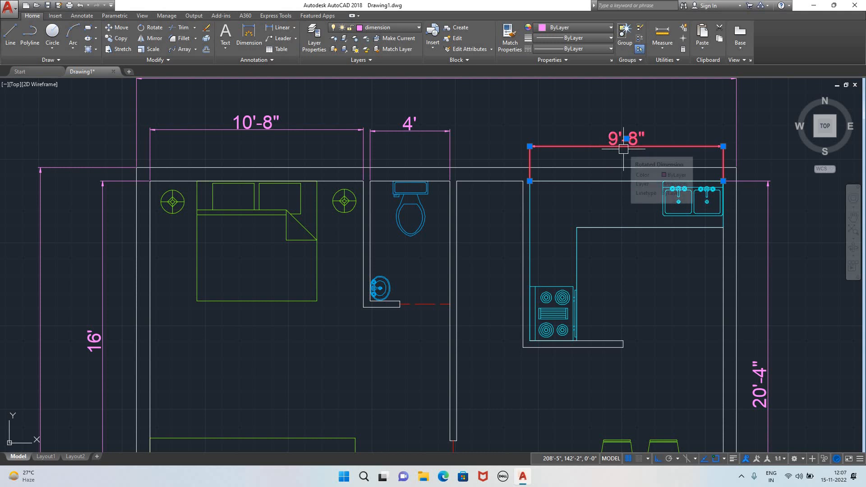
key(Delete)
- Dimension the kitchen's inside width above the top wall, in line with the upper bedroom and bathroom widths
click(249, 36)
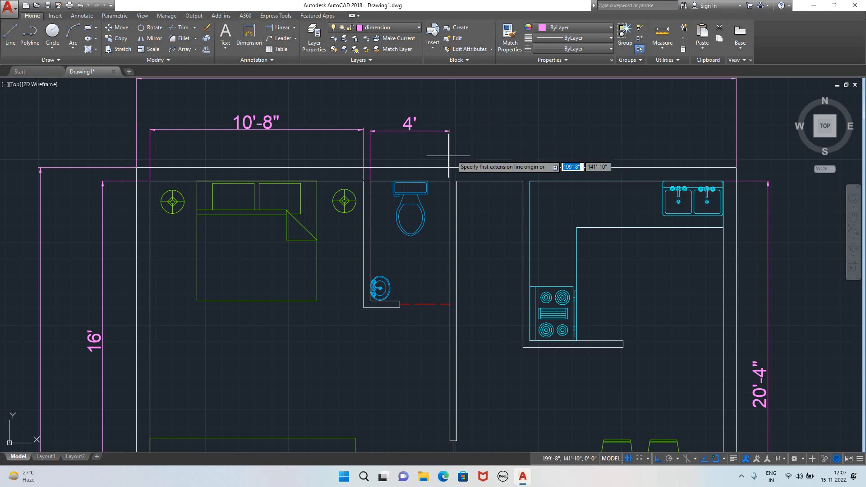
click(530, 180)
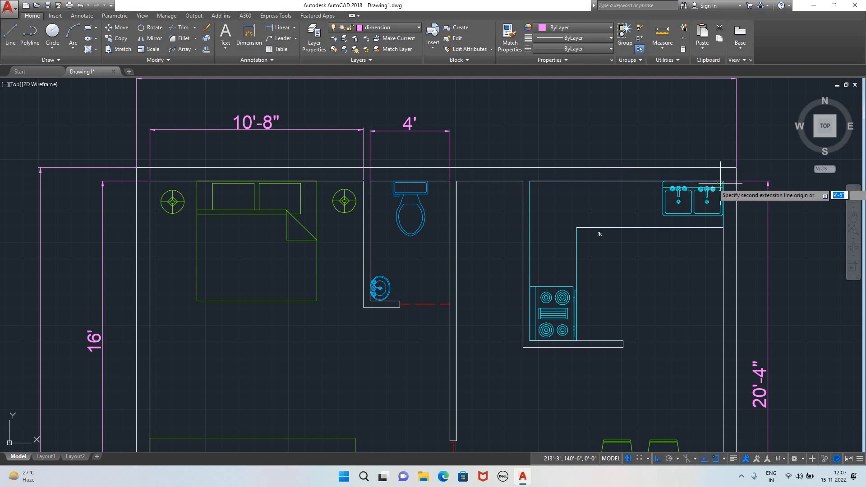
scroll(722, 183, up, 4)
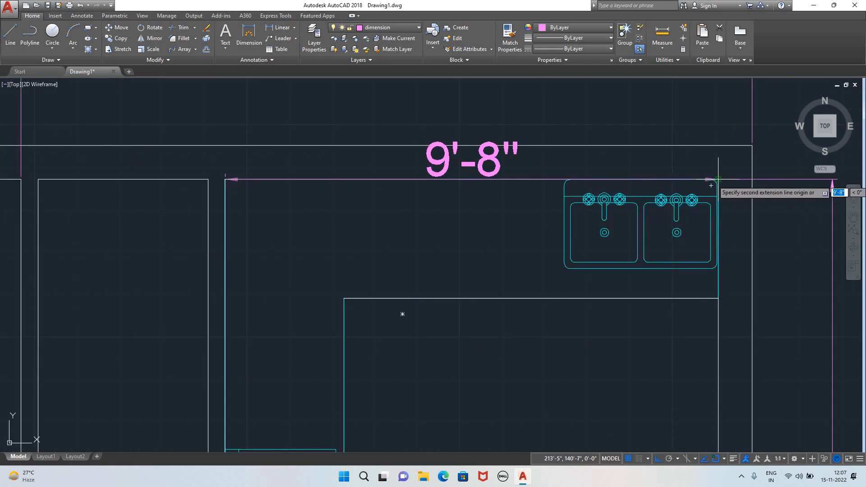
click(711, 185)
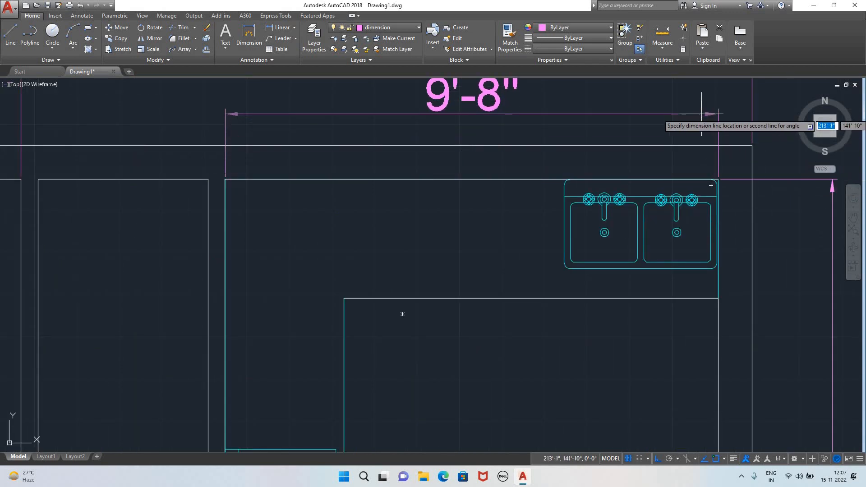
scroll(700, 111, down, 5)
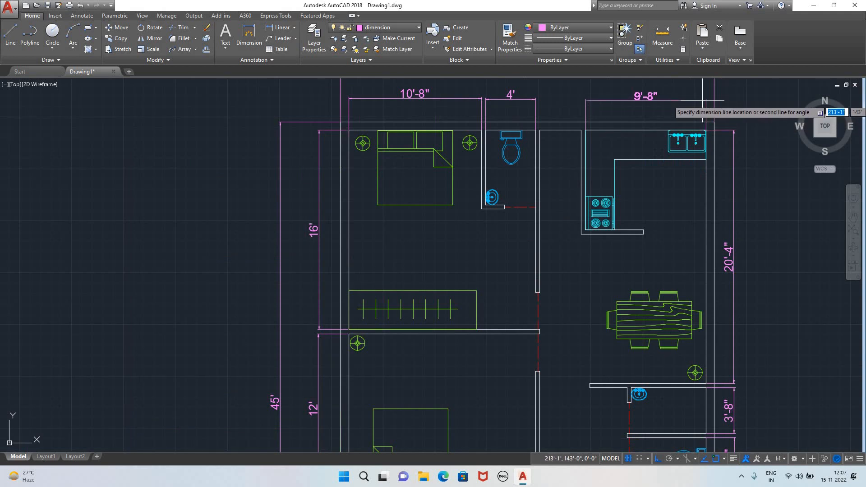
click(702, 100)
- Dimension the passage width between the attached bathroom and the kitchen, aligned with the other widths above the top wall
key(Return)
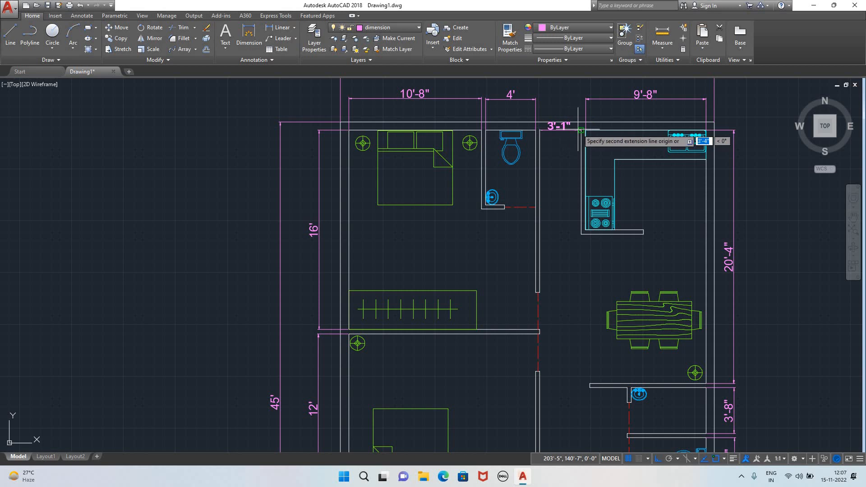
click(581, 130)
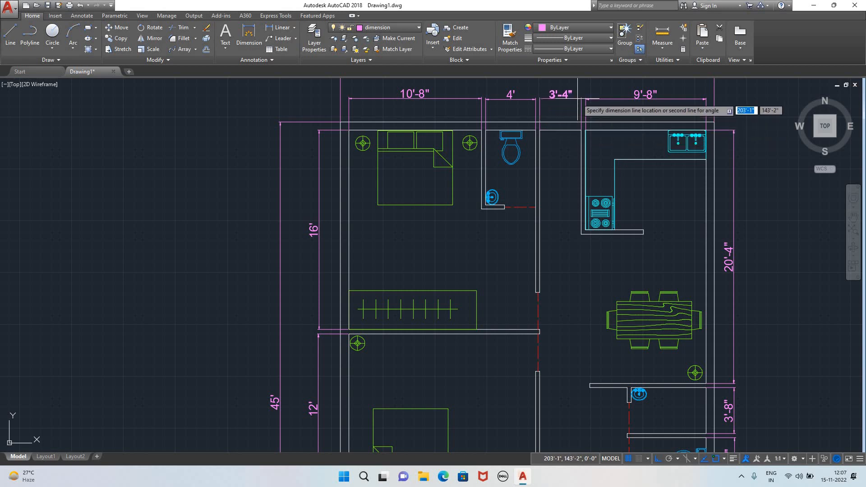
click(578, 98)
- Dimension the living room's inside width, placing the dimension below the front wall
key(Return)
scroll(575, 262, down, 5)
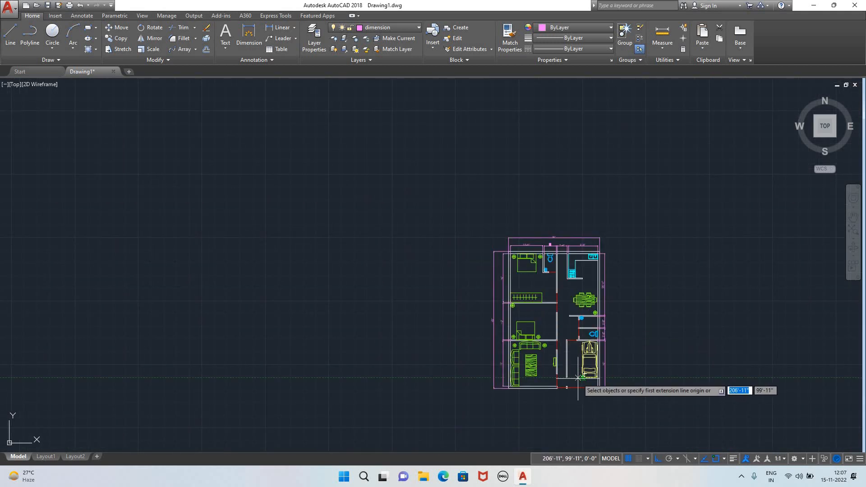
middle_drag(542, 407, 453, 303)
scroll(412, 270, up, 6)
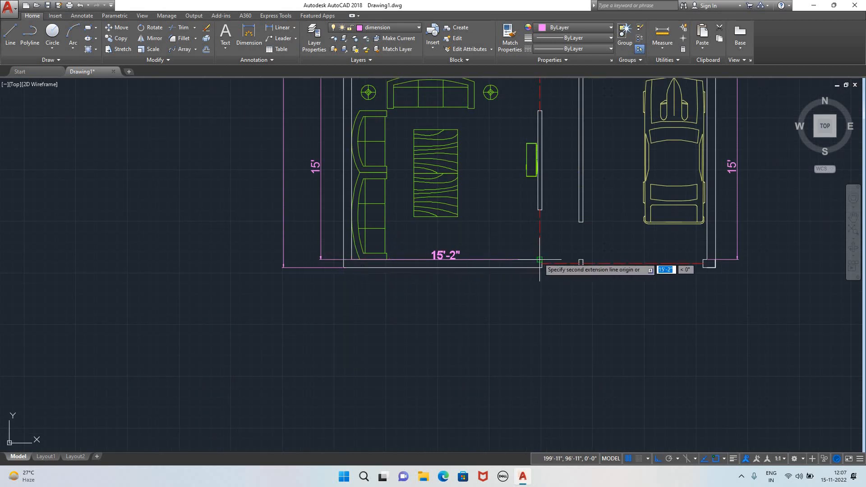
click(539, 296)
- Dimension the entrance opening from the front wall's end to the small pillar, in line with the living room width
key(space)
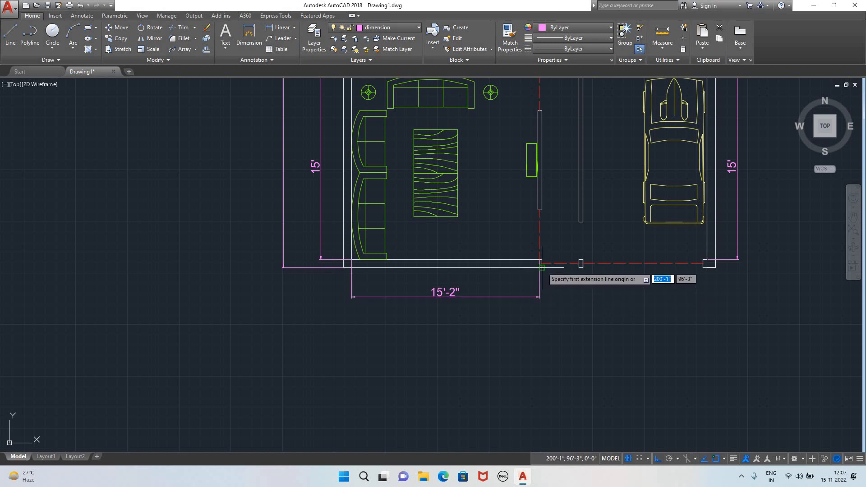
scroll(541, 267, up, 6)
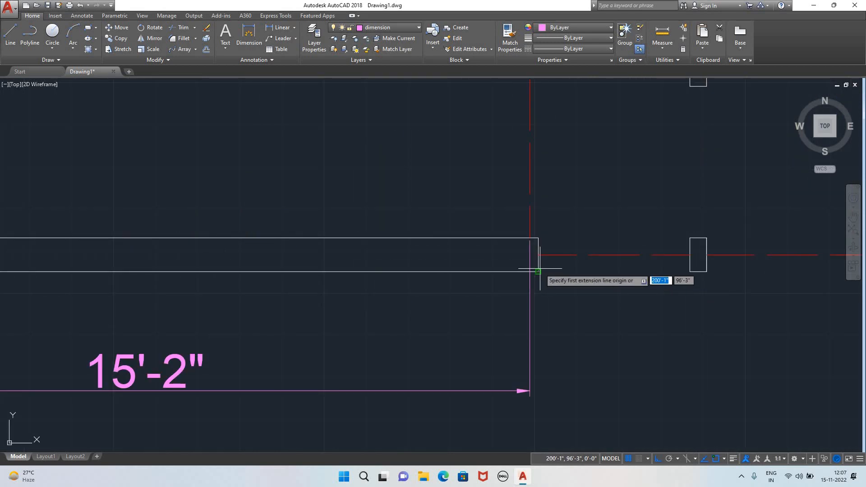
click(538, 254)
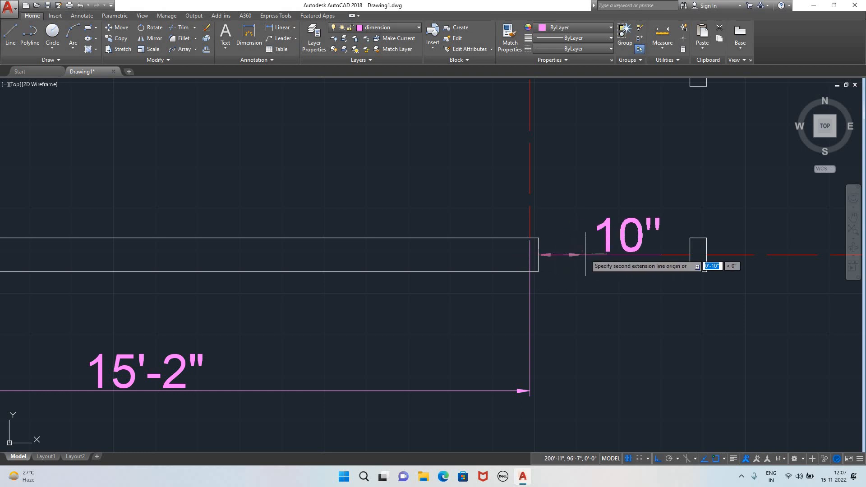
click(690, 255)
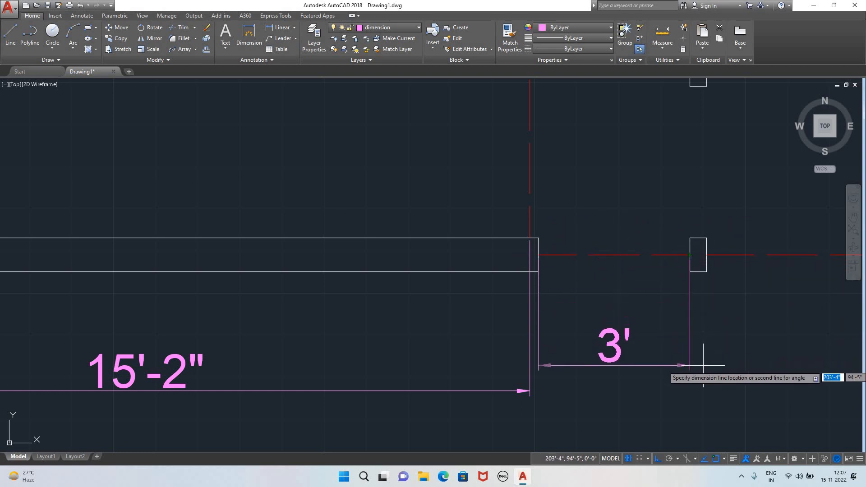
click(703, 389)
- Dimension the car parking opening from the small pillar to the corner pillar, aligned with the other front dimensions
key(Return)
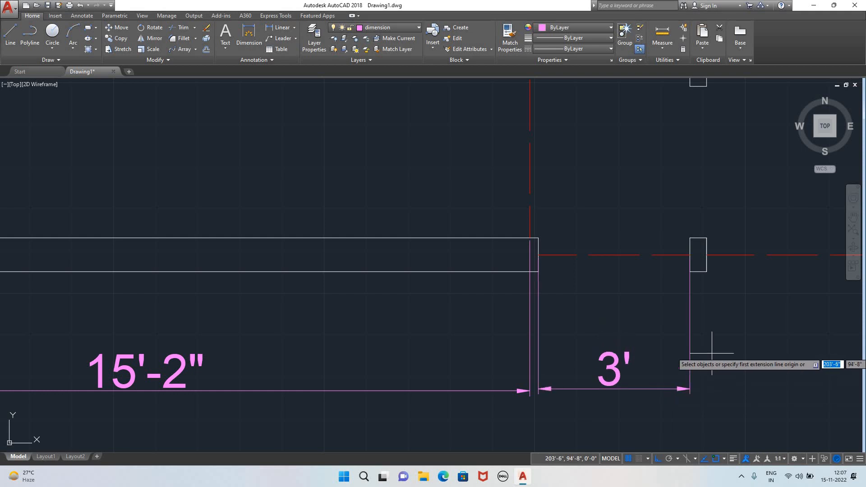
click(707, 255)
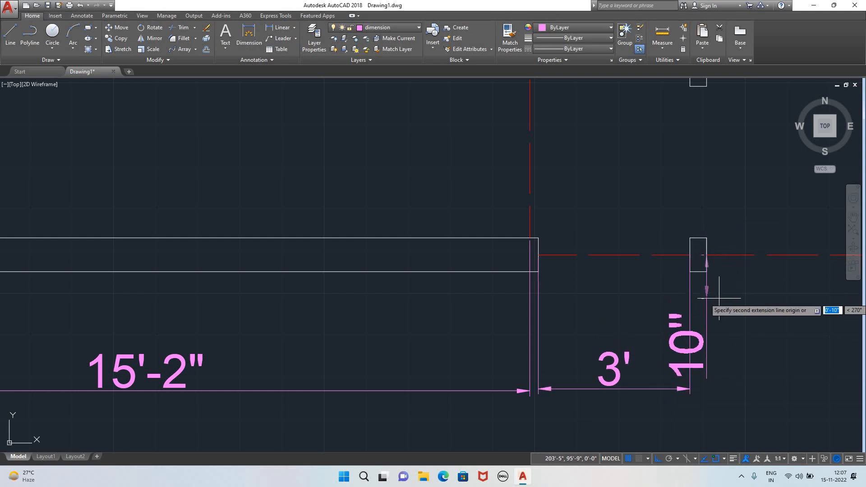
scroll(723, 295, down, 4)
middle_drag(791, 316, 578, 310)
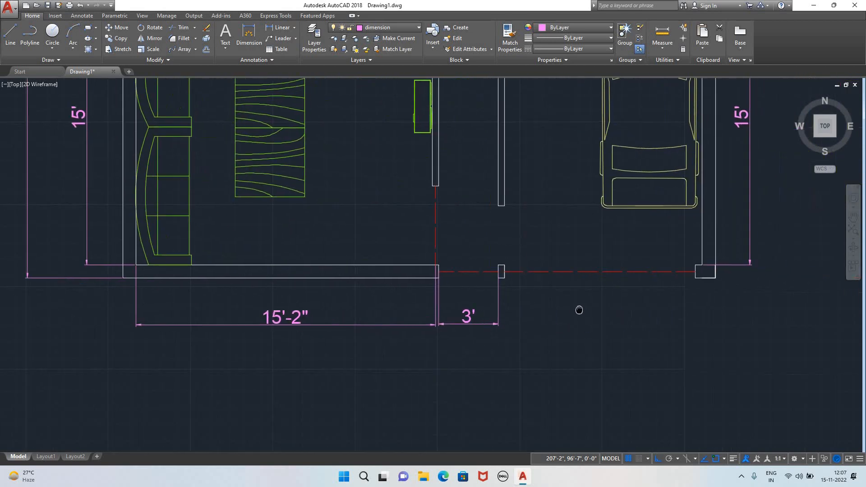
click(695, 273)
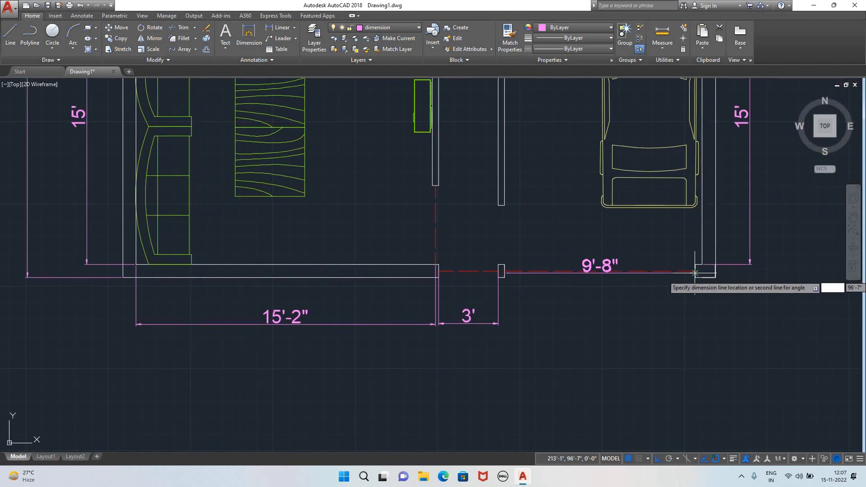
click(695, 324)
- Examine the rooms and the dimensions placed around the whole floor plan
scroll(491, 348, down, 2)
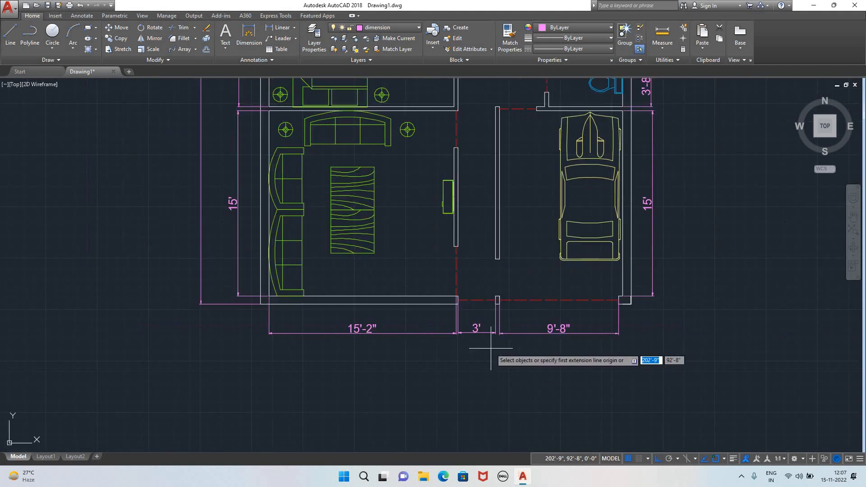
scroll(491, 348, down, 4)
scroll(445, 286, up, 2)
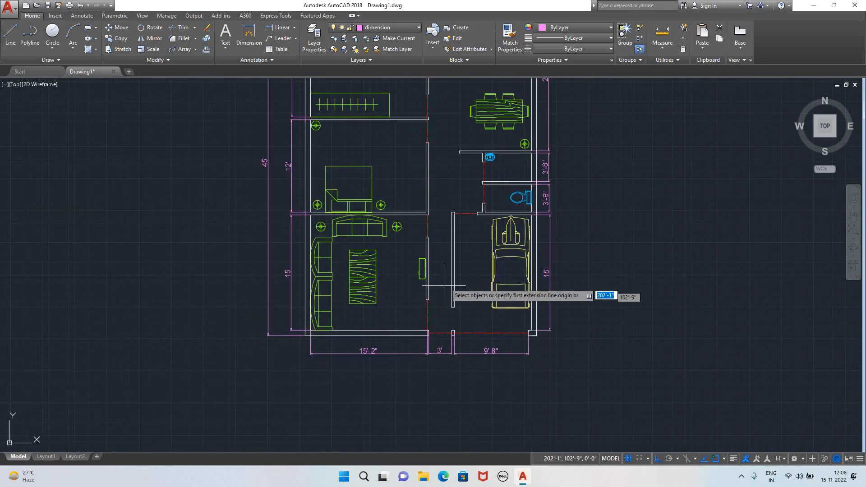
scroll(450, 267, up, 4)
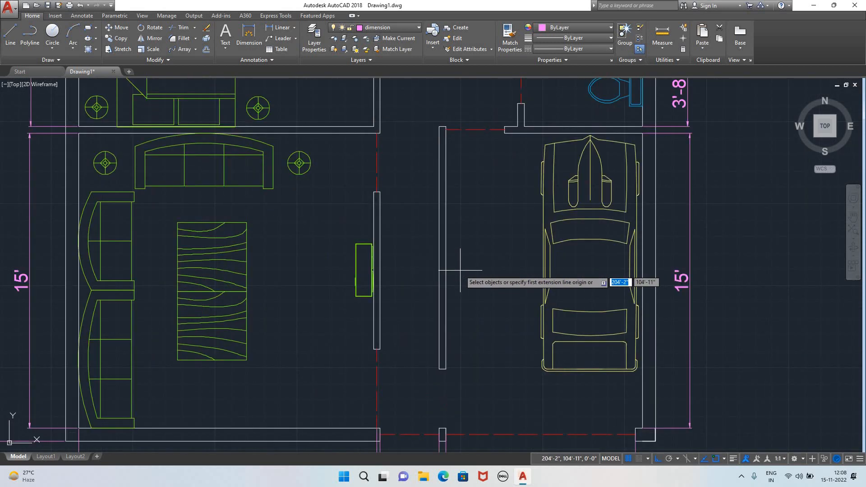
scroll(412, 320, down, 2)
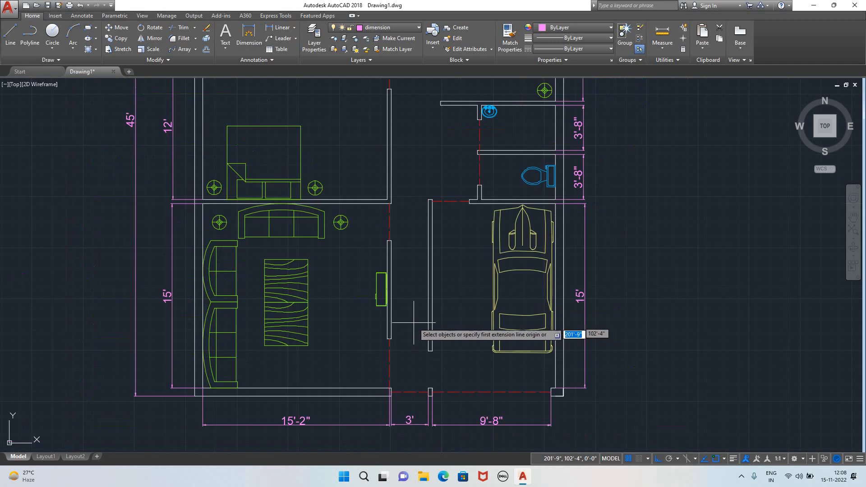
scroll(451, 314, down, 2)
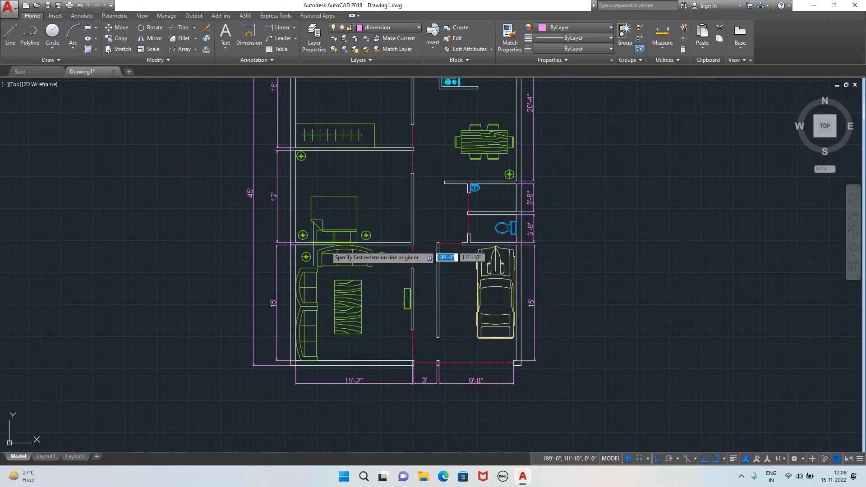
scroll(374, 221, down, 2)
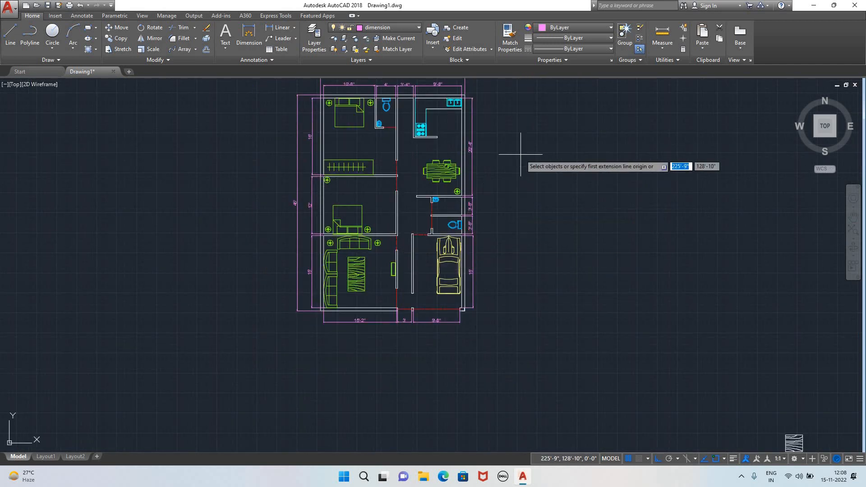
middle_drag(575, 187, 533, 230)
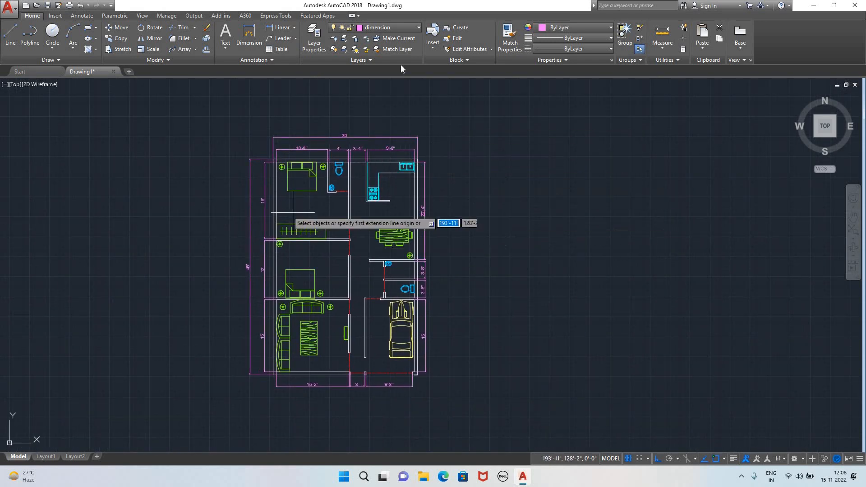
- Create a new layer for the text labels and name it
click(314, 36)
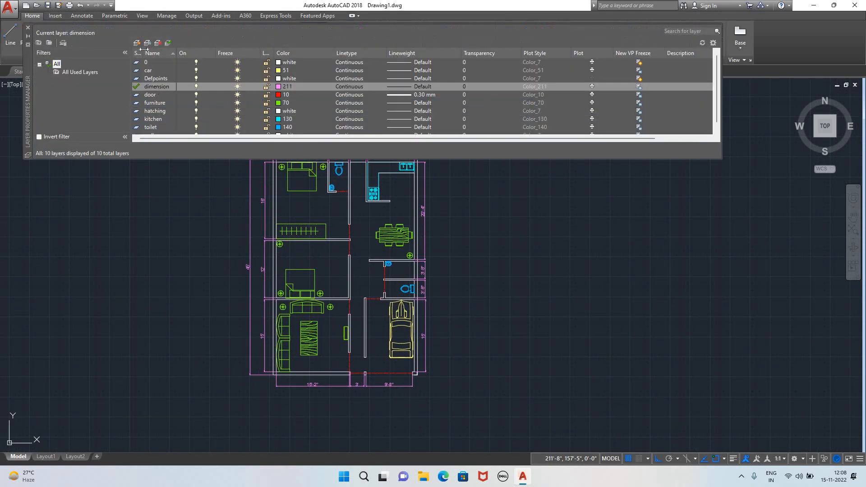
click(147, 44)
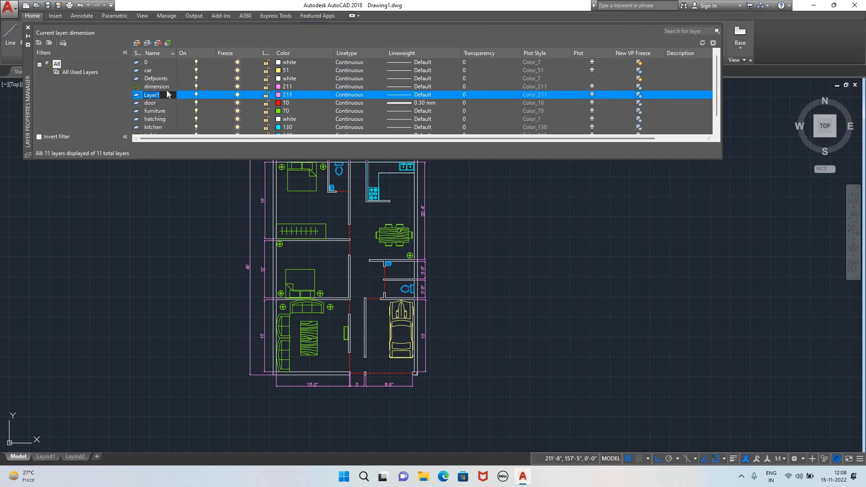
key(BackSpace)
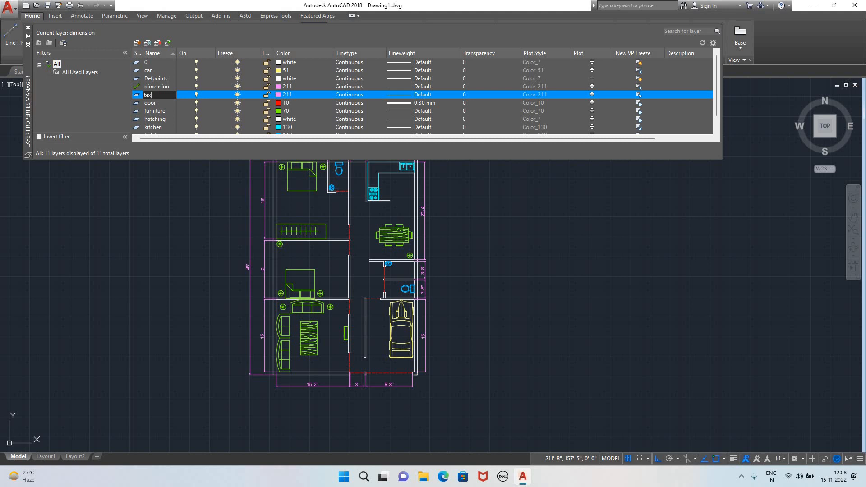
click(166, 94)
click(28, 27)
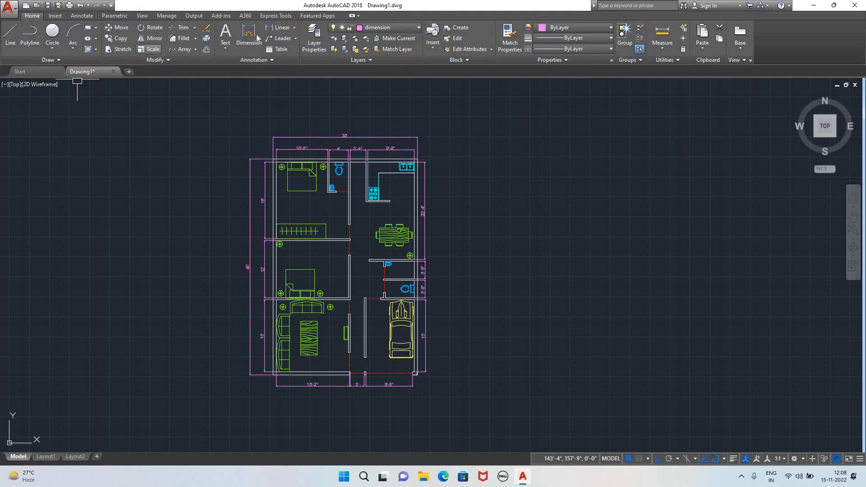
- Add multiline text reading "Master badroom" with "12x15" on the second line, in the empty area beside the plan
click(225, 45)
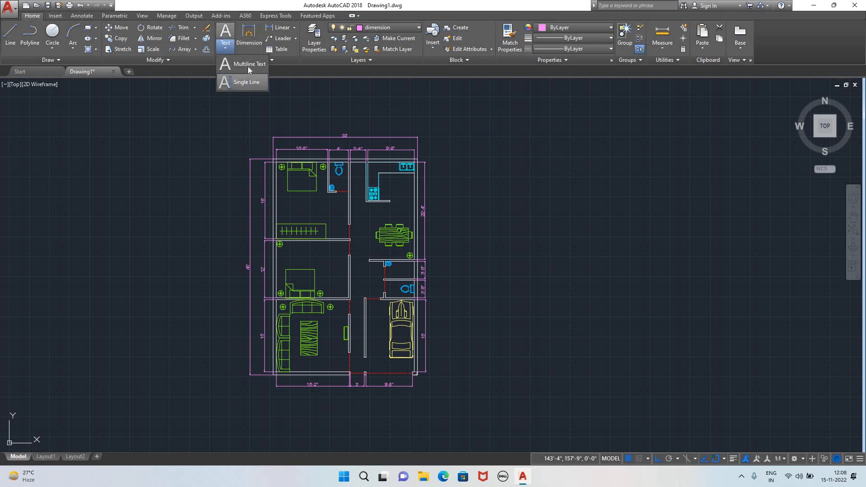
click(243, 64)
click(83, 203)
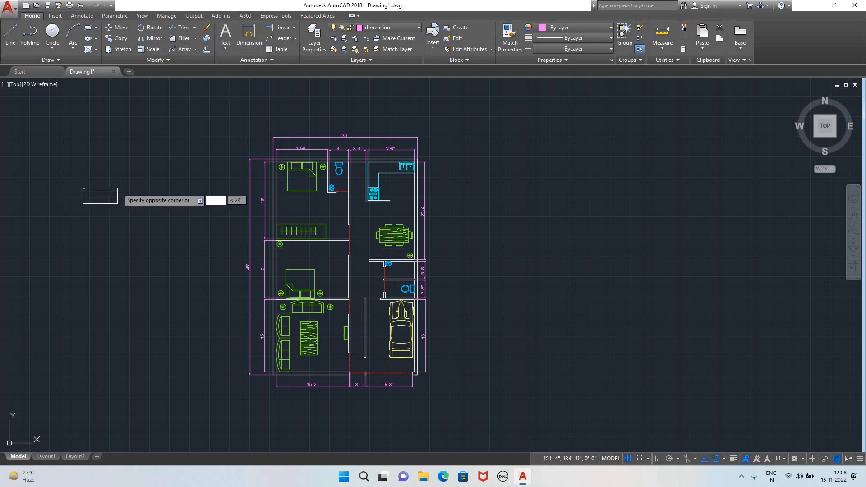
click(157, 164)
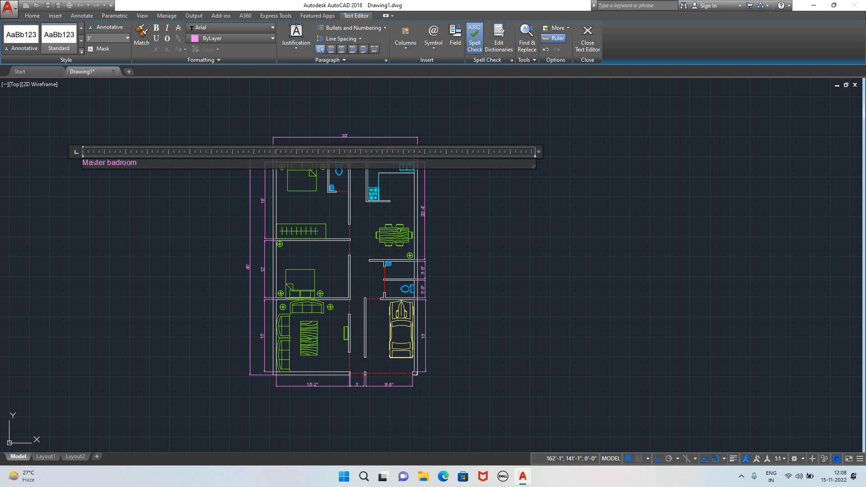
key(Return)
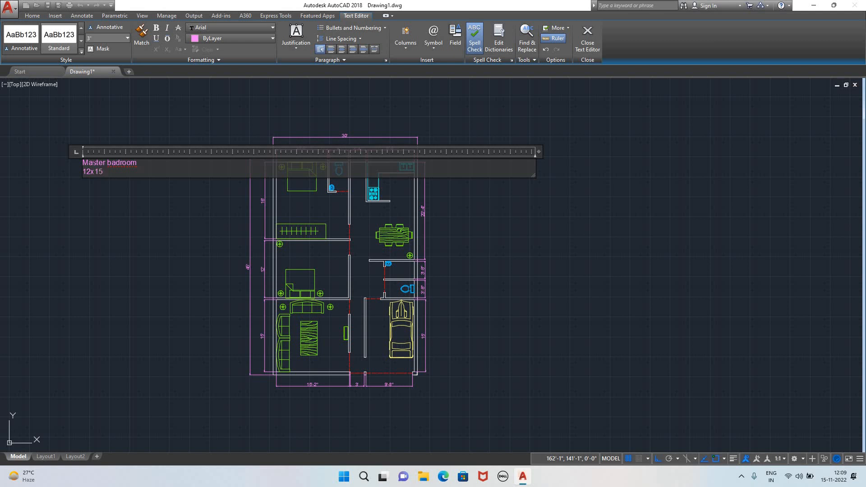
key(Return)
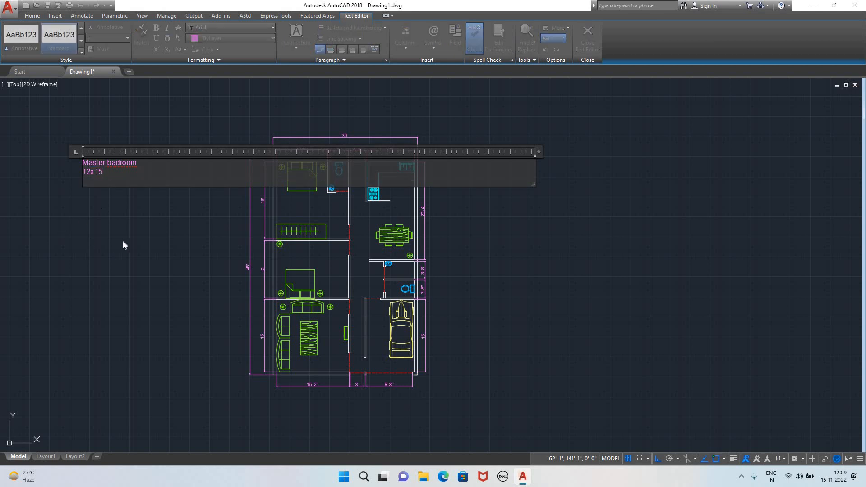
key(Escape)
click(531, 194)
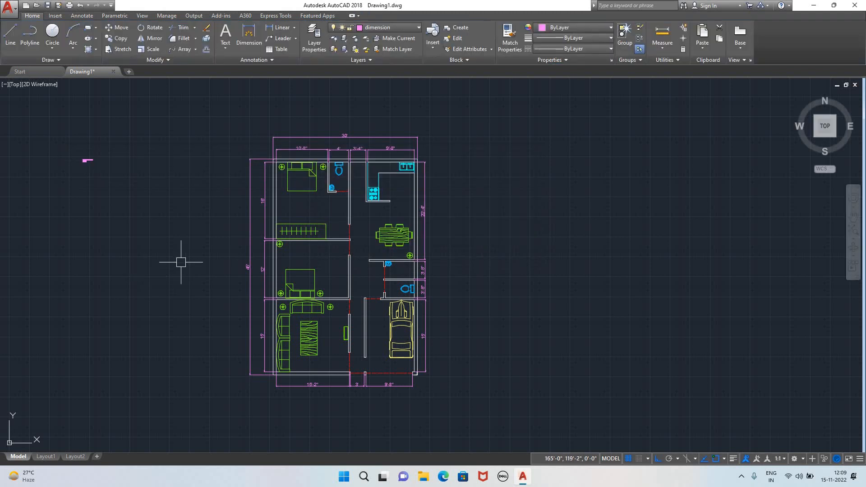
- Try to set the text height of the "Master badroom" label beside the plan to 5
scroll(86, 158, up, 5)
double_click(90, 158)
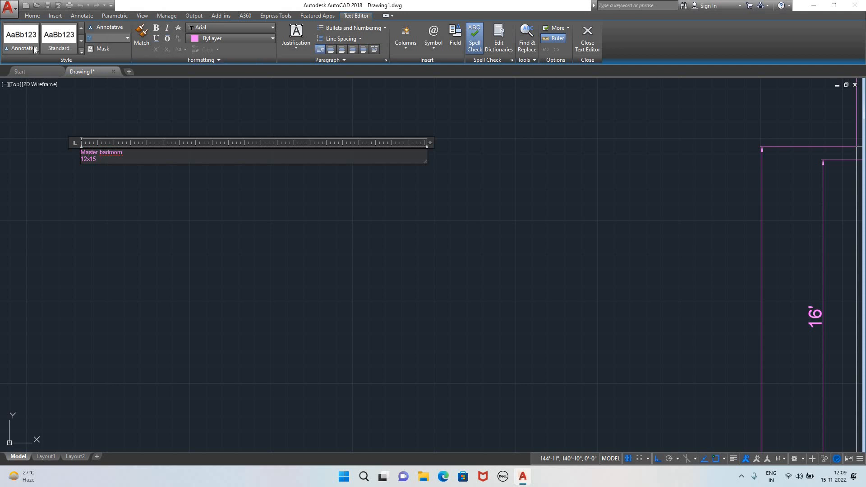
text(5)
click(141, 210)
scroll(149, 198, down, 5)
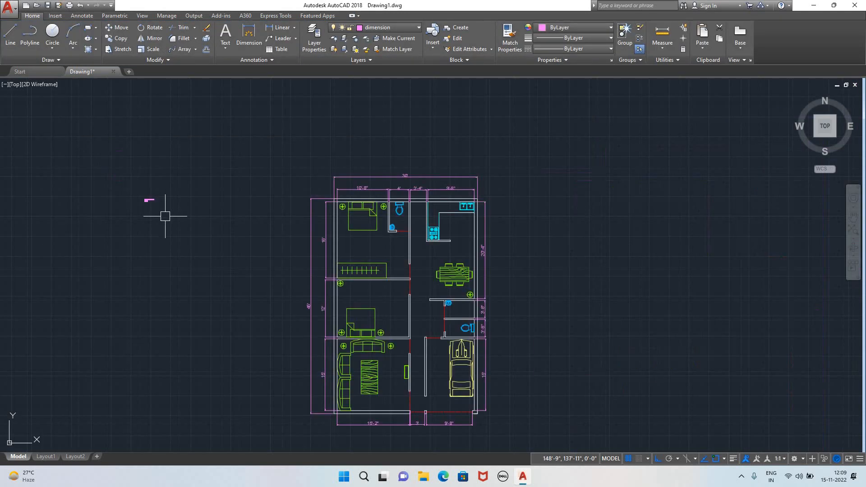
- Enlarge the whole "Master badroom 12x15" label, trying a text height of 5' and settling on 2'
scroll(146, 203, up, 5)
double_click(140, 189)
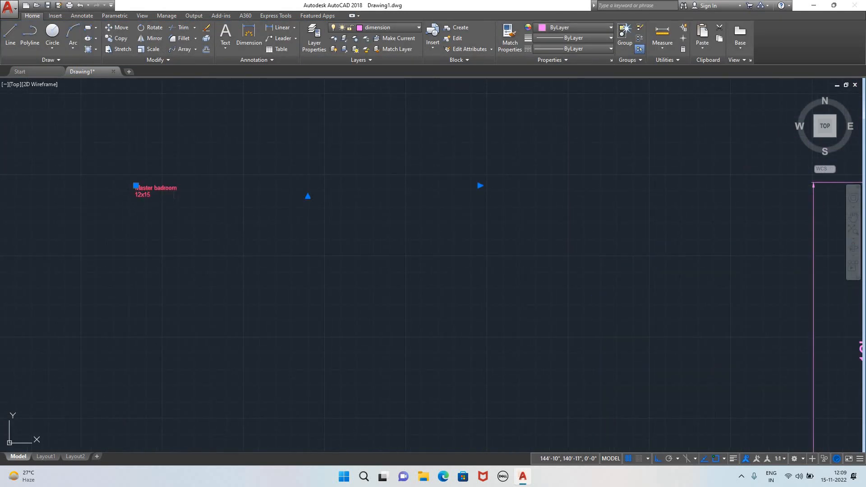
drag(124, 203, 147, 176)
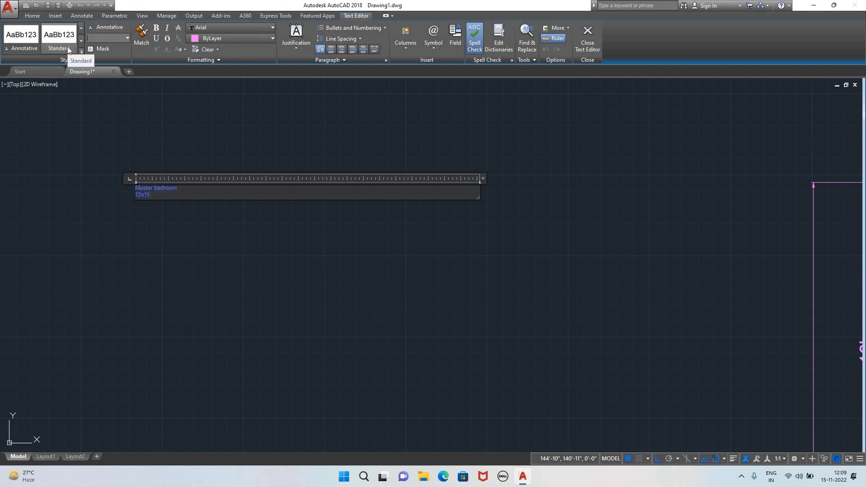
text(5)
key(Return)
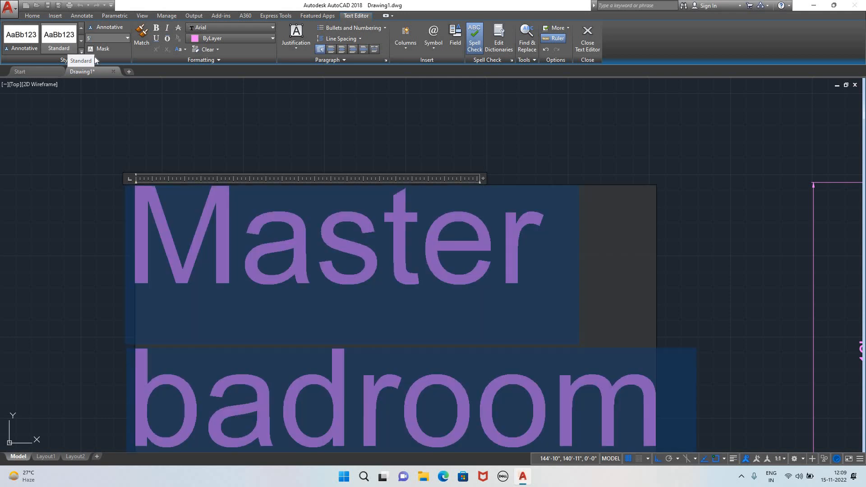
scroll(117, 97, down, 6)
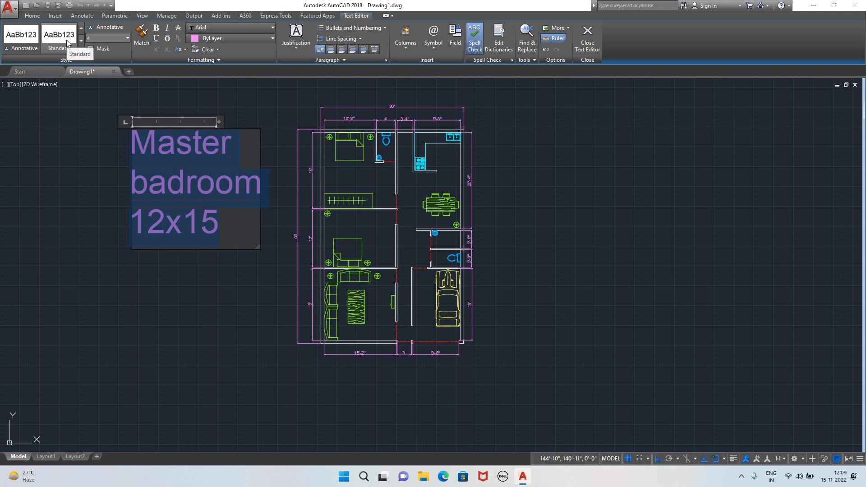
text(')
key(Return)
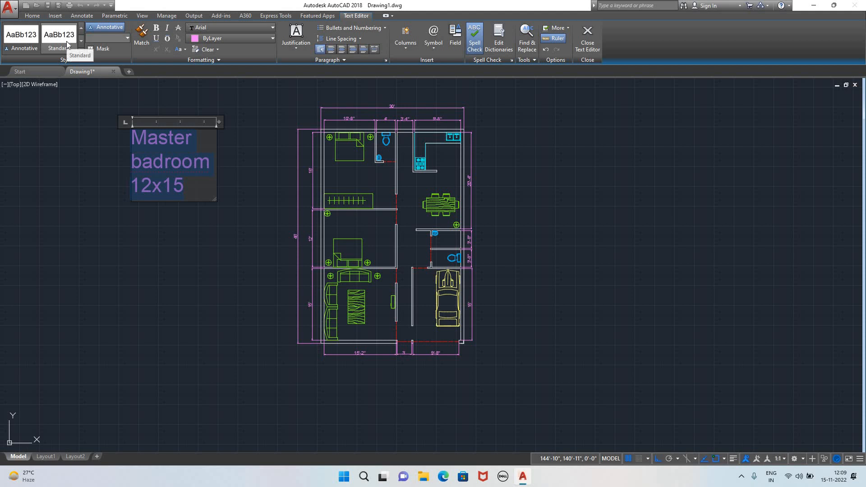
text(2')
key(Return)
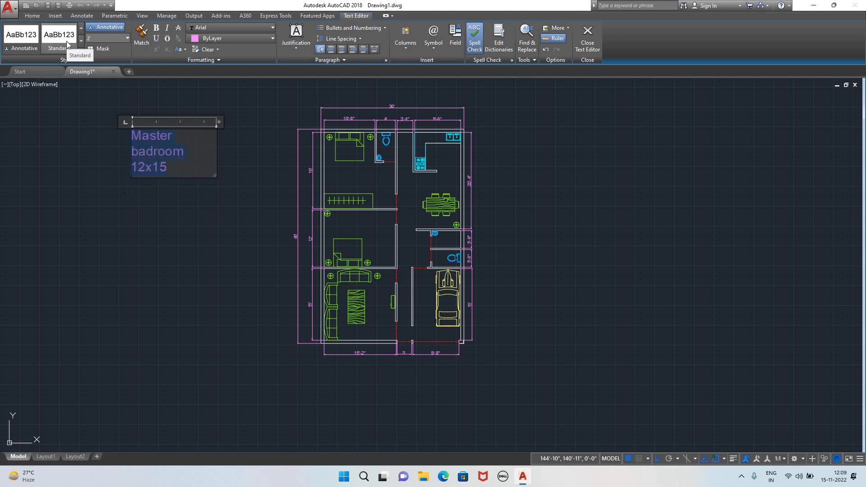
click(157, 221)
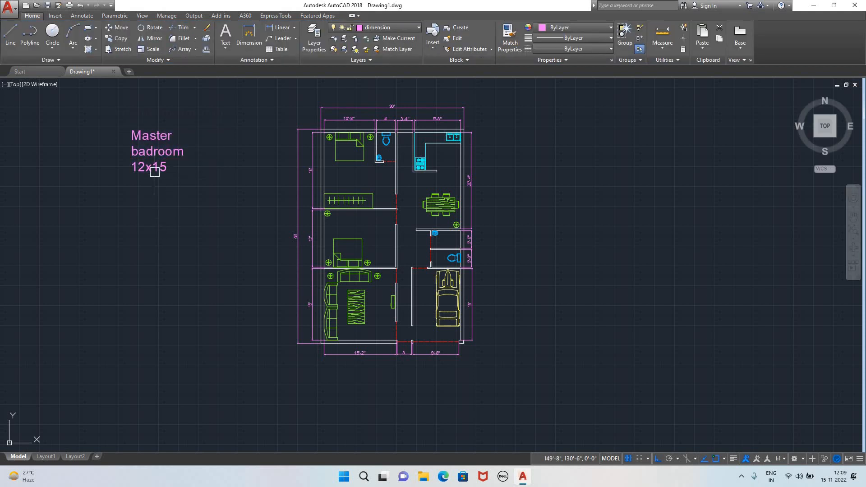
- Set the text height of both lines of the "Master badroom 12x15" label to 1'
click(150, 152)
double_click(150, 152)
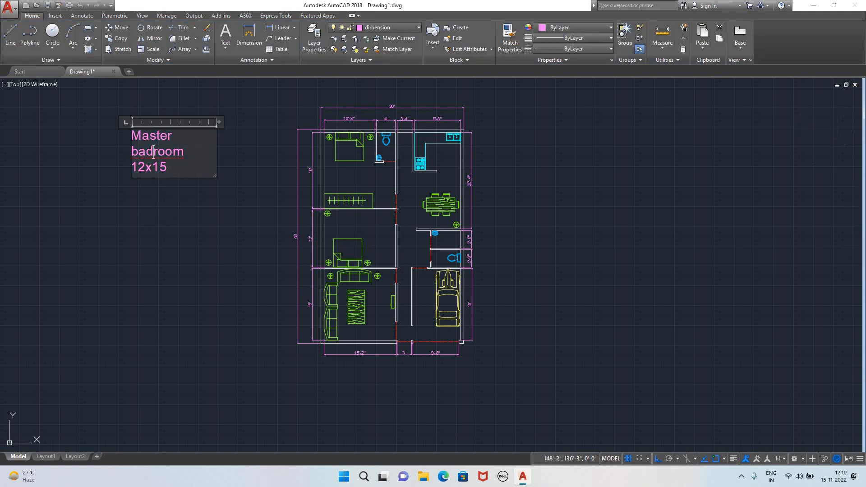
drag(168, 168, 130, 142)
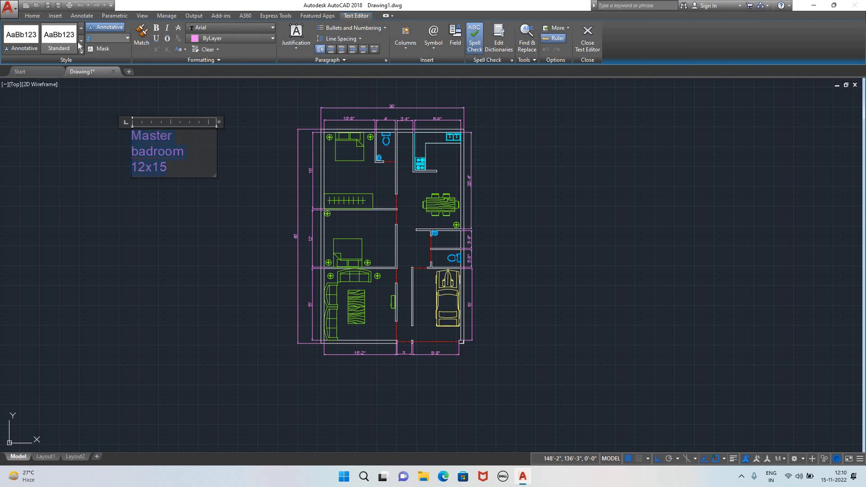
key(Return)
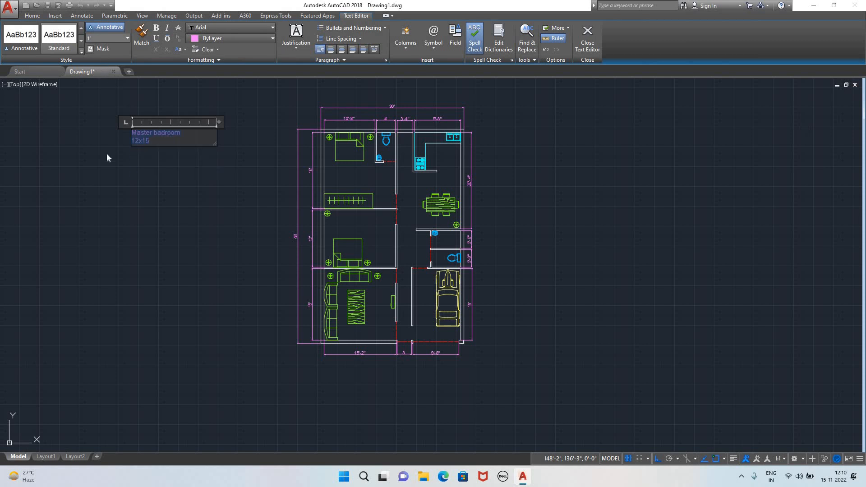
click(168, 208)
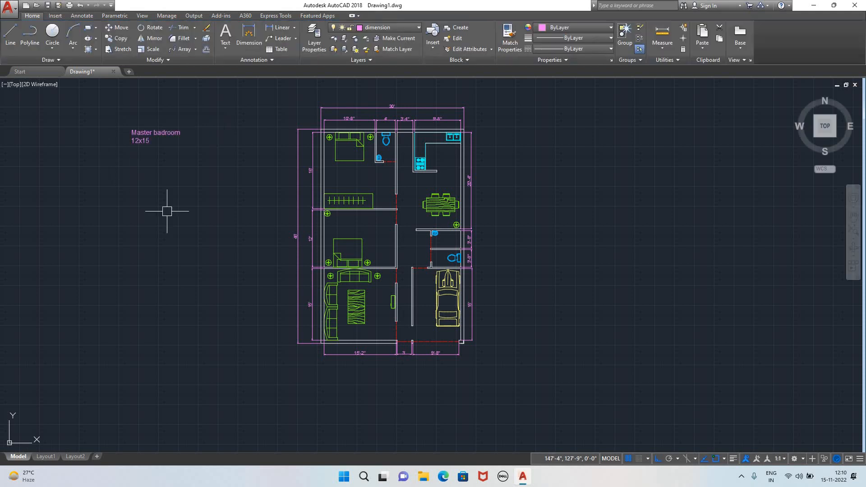
- Copy the label from its upper-left corner into the master bedroom, the second bedroom and the kitchen and dining area
click(149, 134)
text(CO)
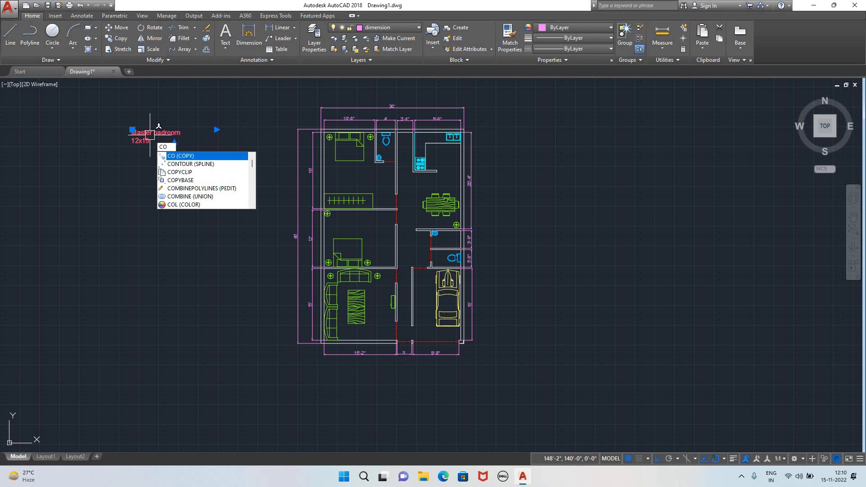
key(Return)
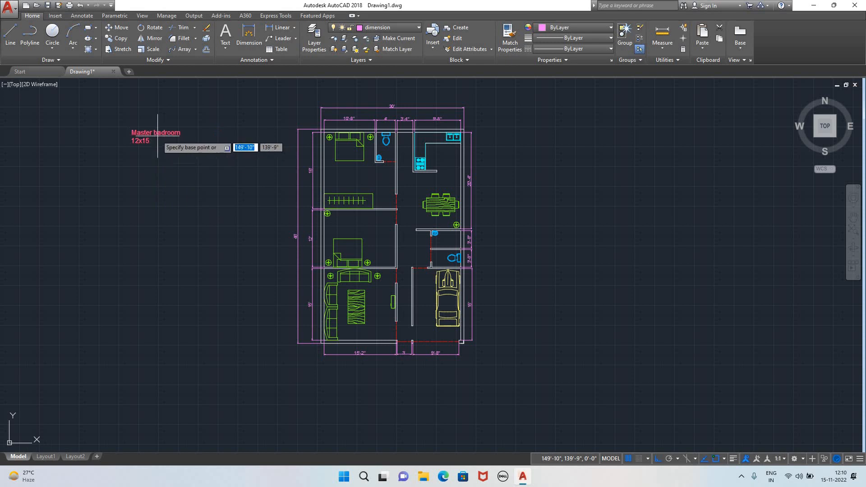
click(133, 130)
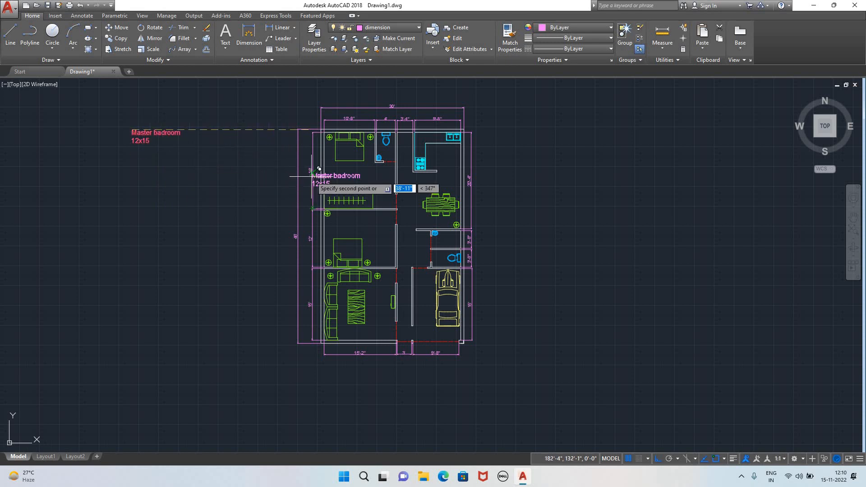
scroll(329, 180, up, 5)
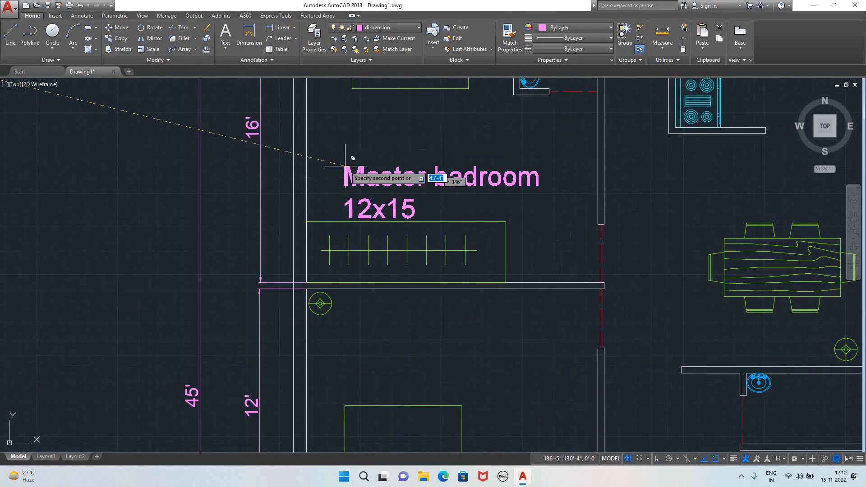
scroll(369, 223, down, 4)
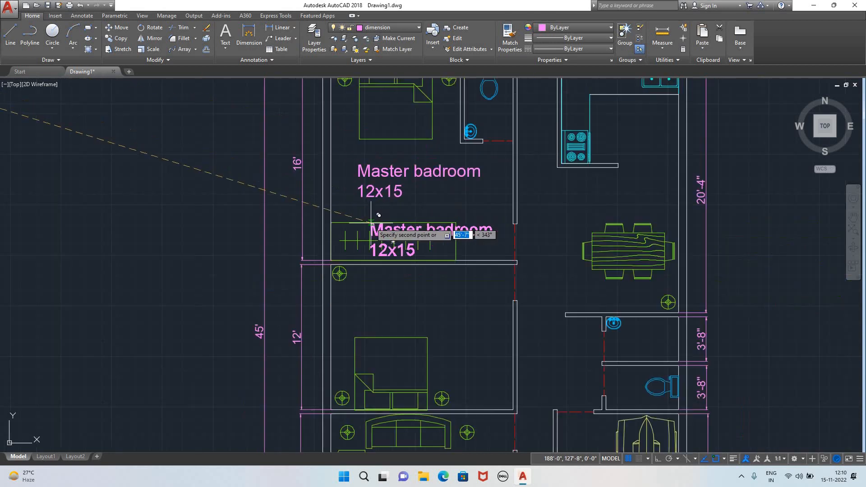
click(365, 257)
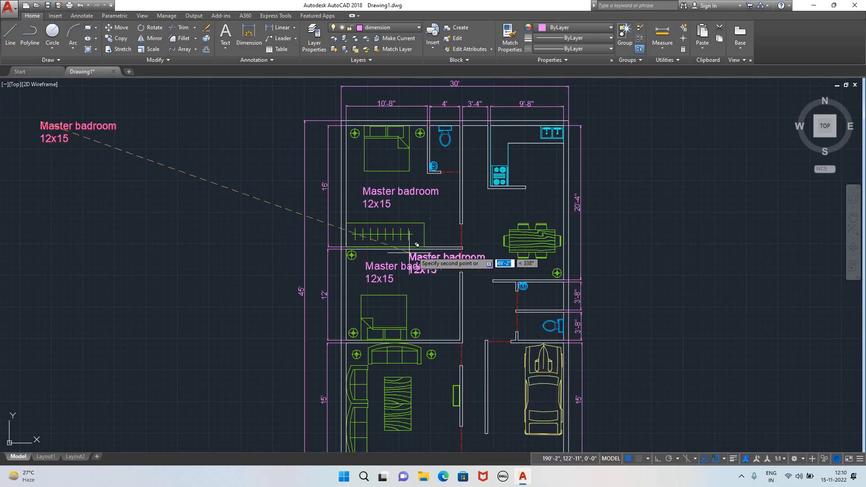
click(481, 202)
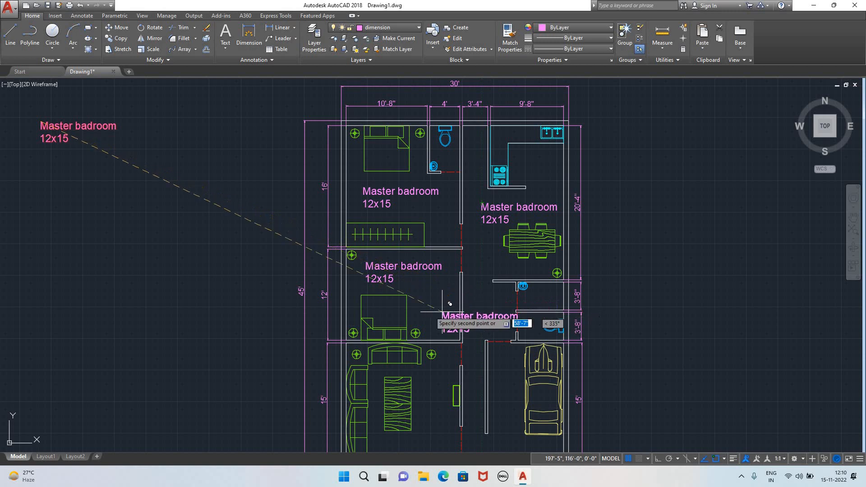
- Place two more copies of the label in the car parking and the living room, and end the copying
middle_drag(425, 388, 344, 213)
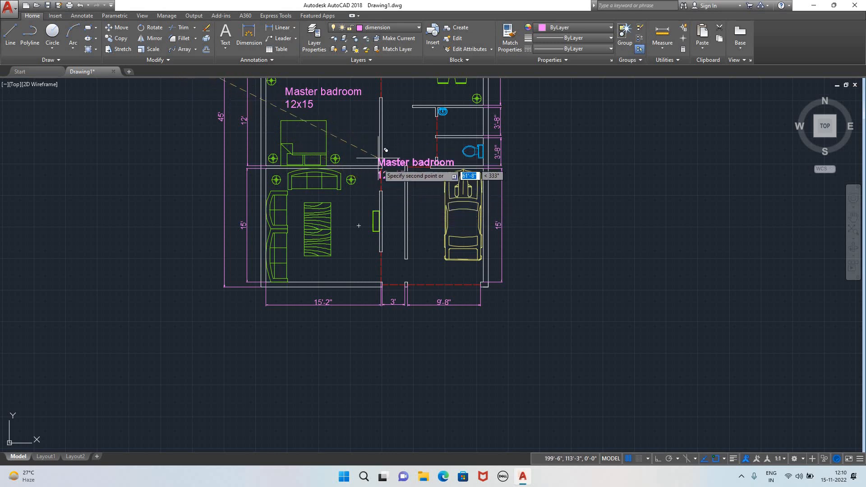
click(404, 260)
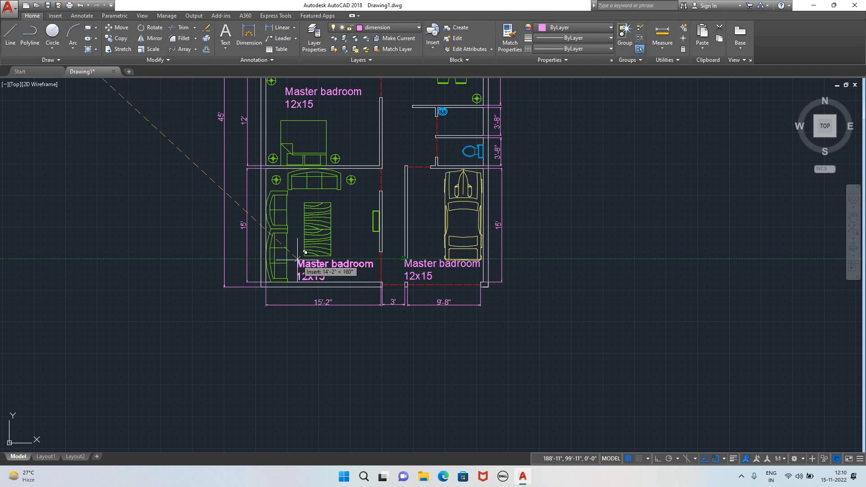
click(297, 259)
scroll(341, 156, down, 6)
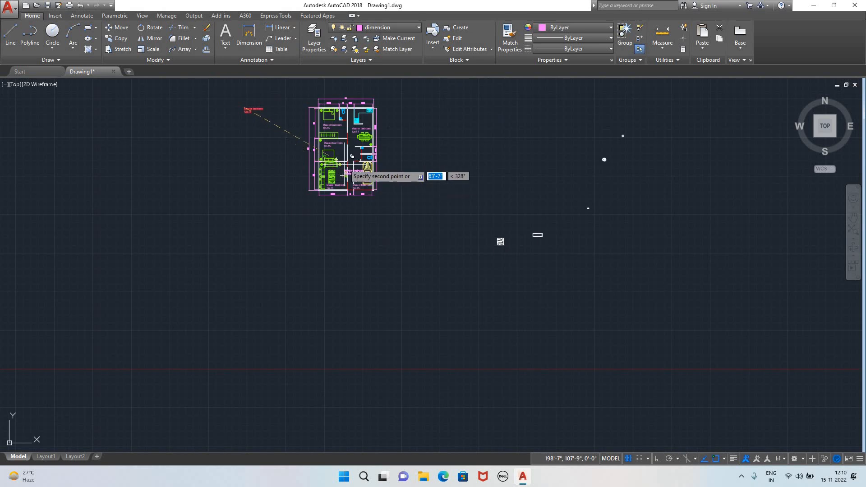
key(Escape)
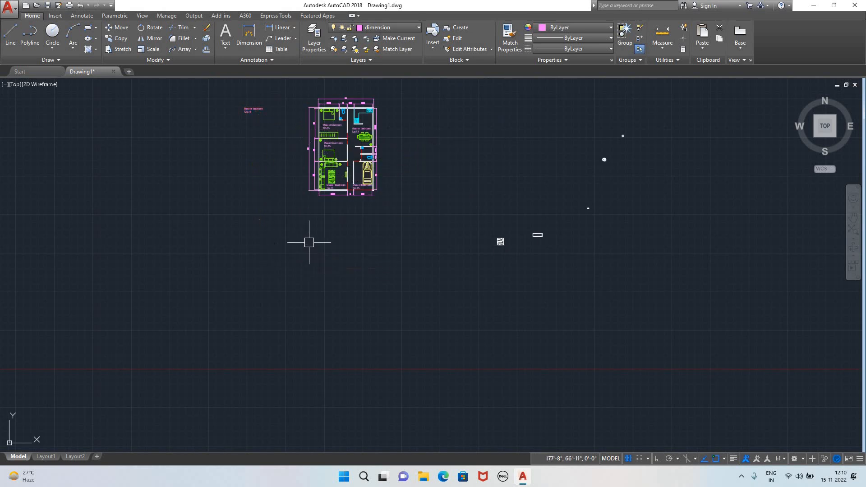
- Examine the copied room labels and the dimensions along the rear wall of the plan
scroll(317, 125, up, 6)
scroll(348, 131, down, 4)
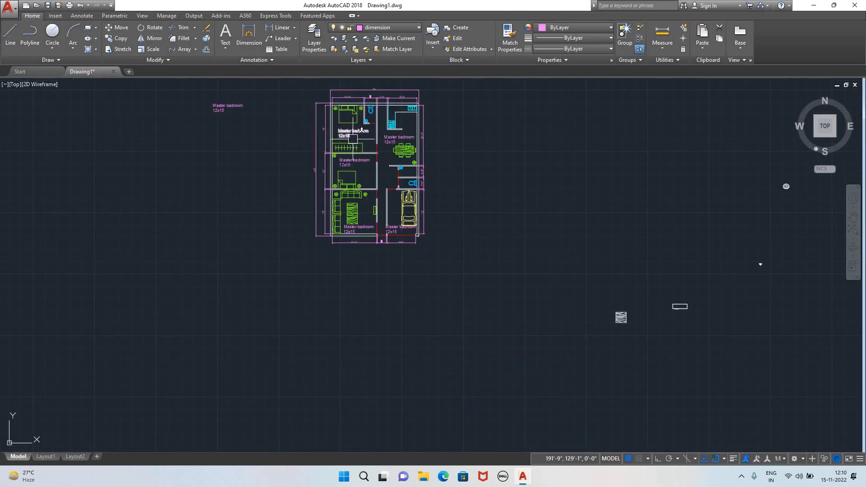
scroll(357, 131, up, 2)
scroll(362, 131, up, 4)
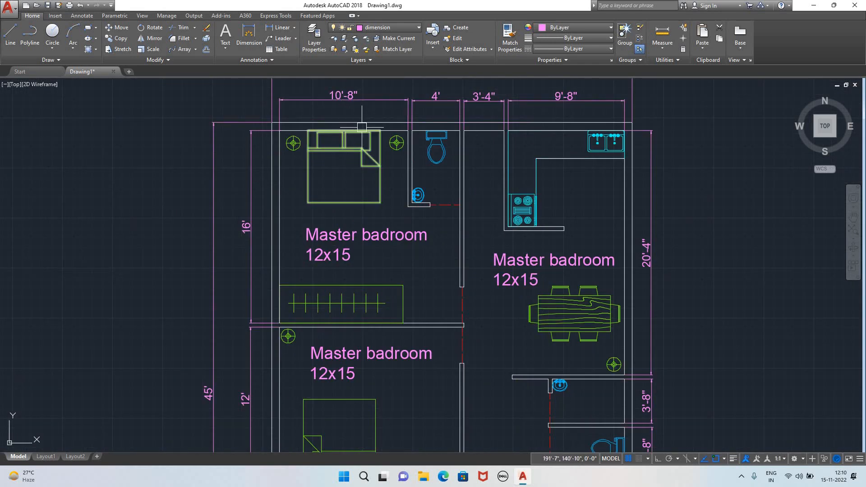
scroll(362, 126, down, 2)
scroll(370, 109, up, 2)
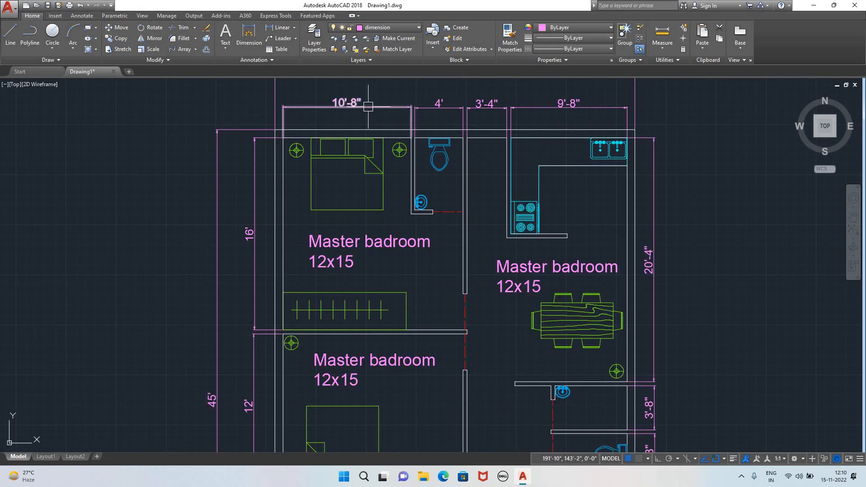
middle_drag(369, 120, 377, 162)
click(280, 27)
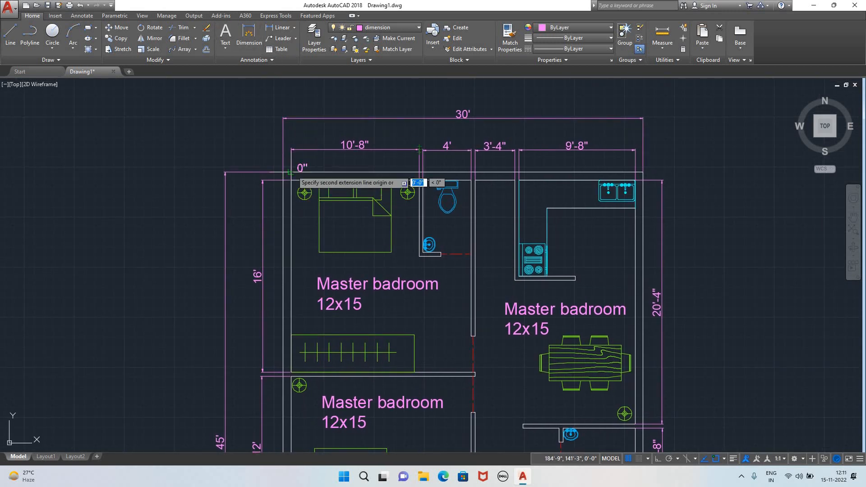
click(290, 172)
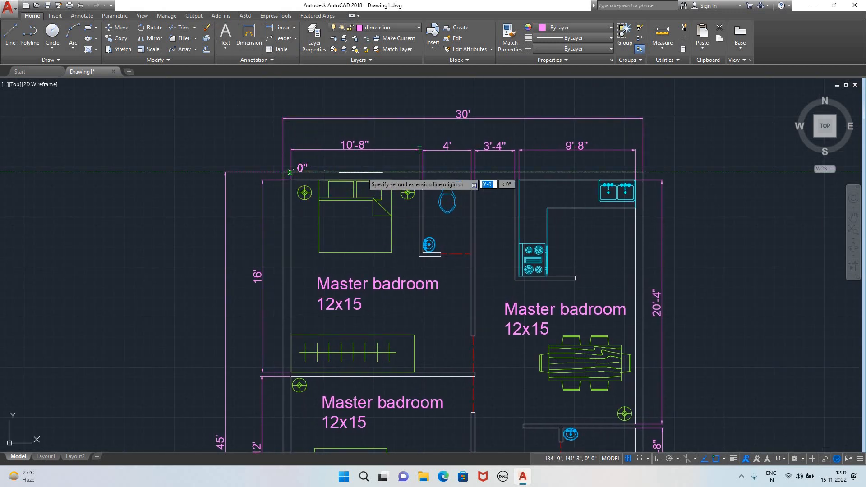
click(471, 172)
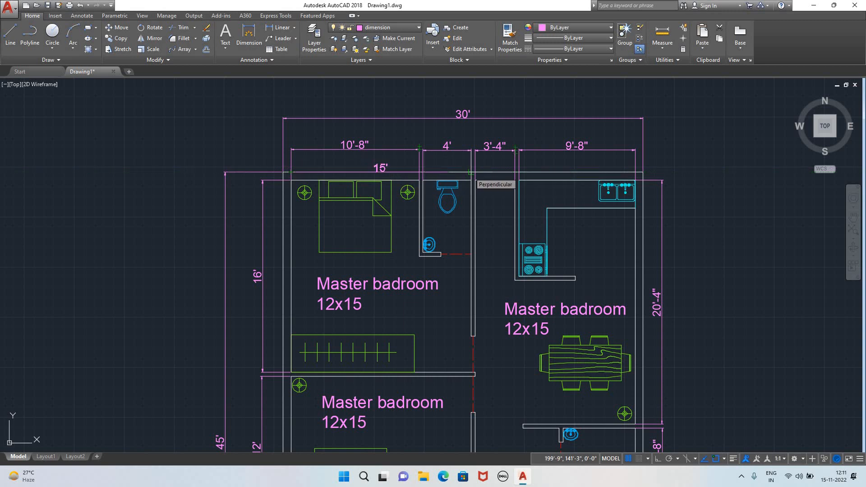
key(Escape)
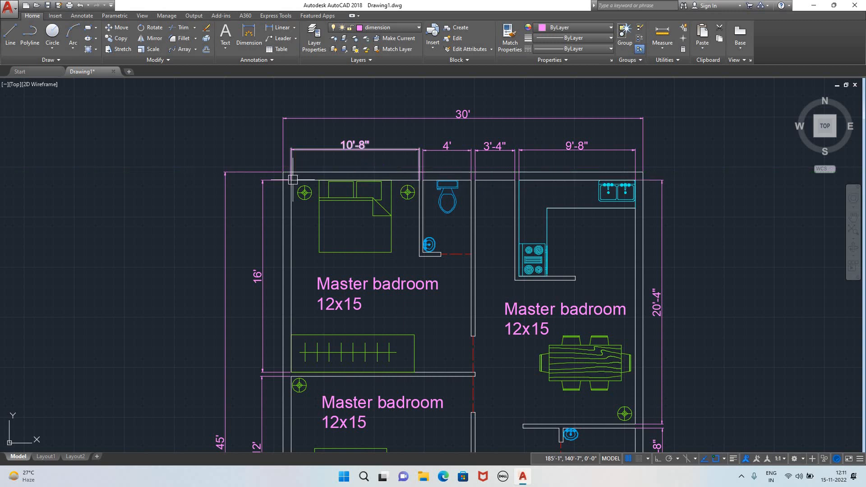
- Dimension the full width across the master bedroom and its toilet between the inner wall faces, placed just below the 10'-8" dimension
click(248, 36)
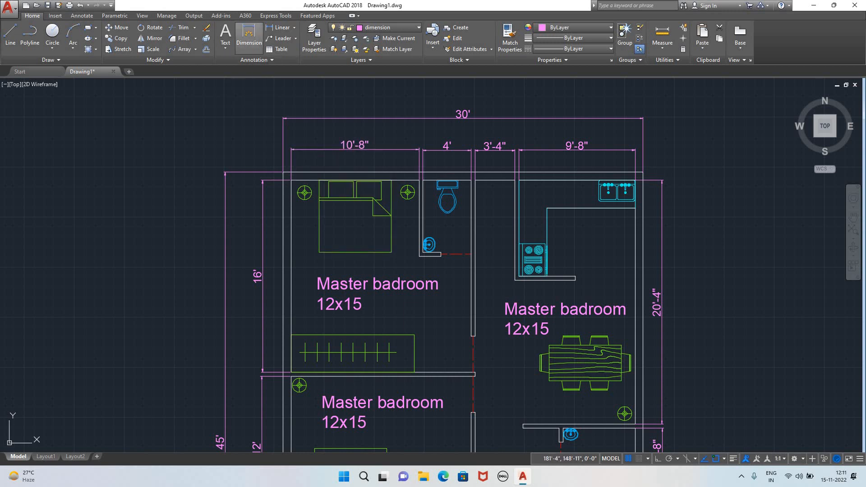
click(291, 172)
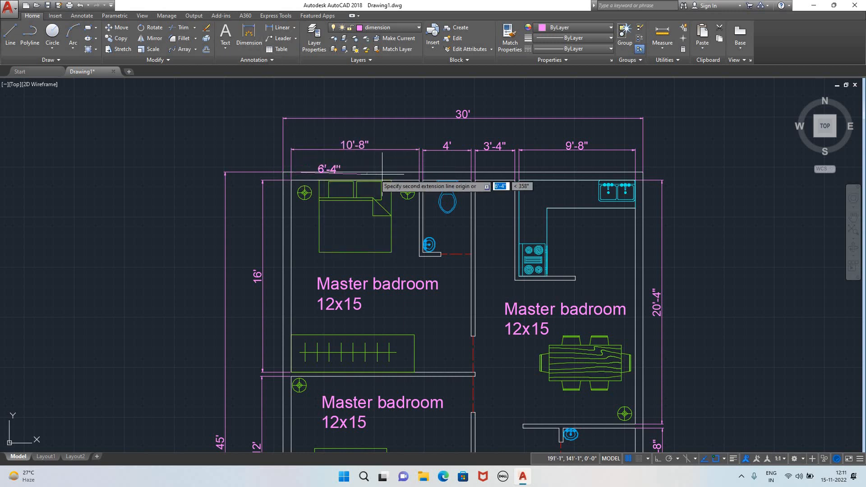
click(471, 172)
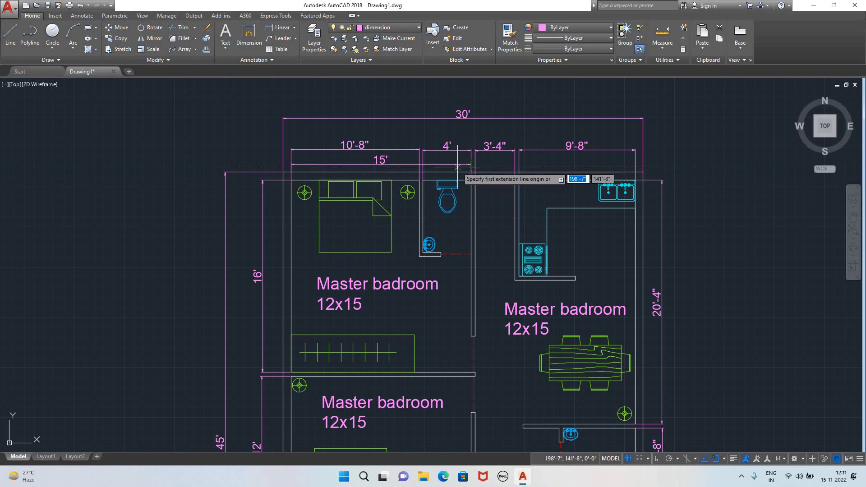
click(472, 165)
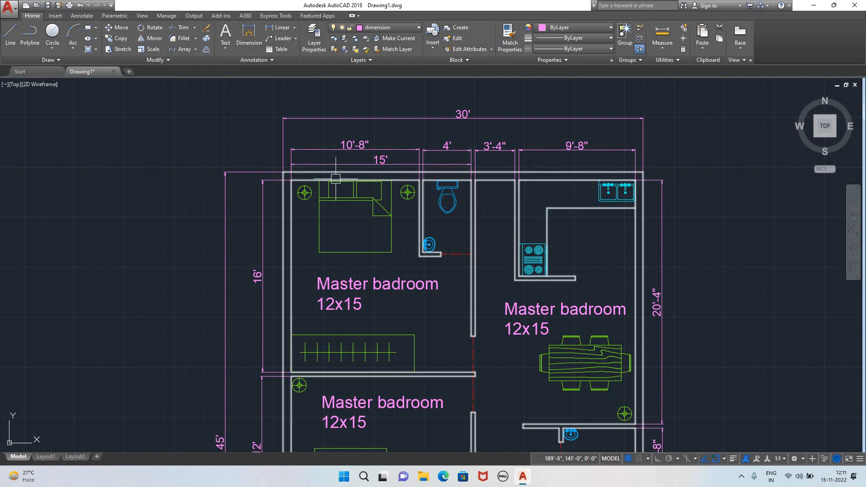
- Change the size line of the master bedroom label to 15'x16' and finish editing it
scroll(357, 305, down, 2)
double_click(352, 306)
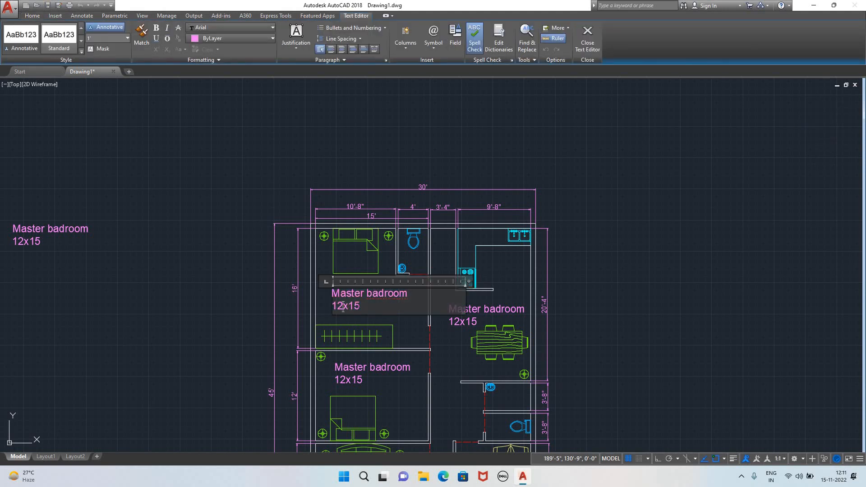
click(343, 308)
key(BackSpace)
text(5)
key(BackSpace)
text(6')
scroll(382, 310, down, 2)
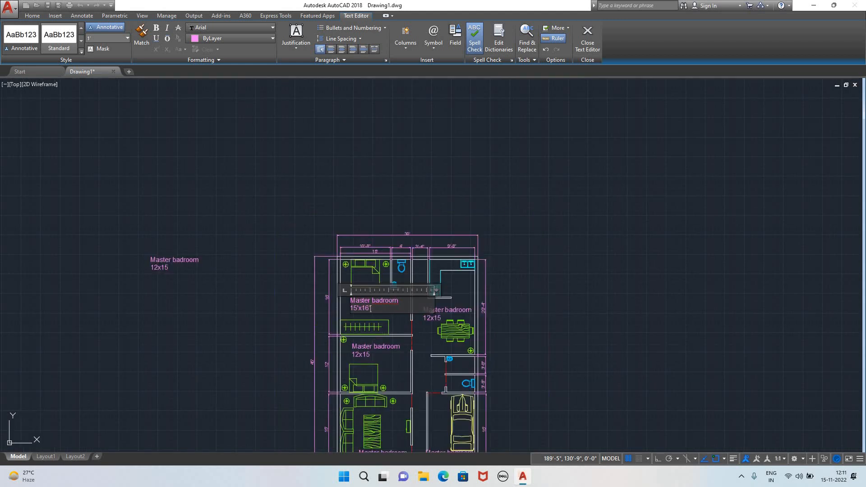
click(387, 339)
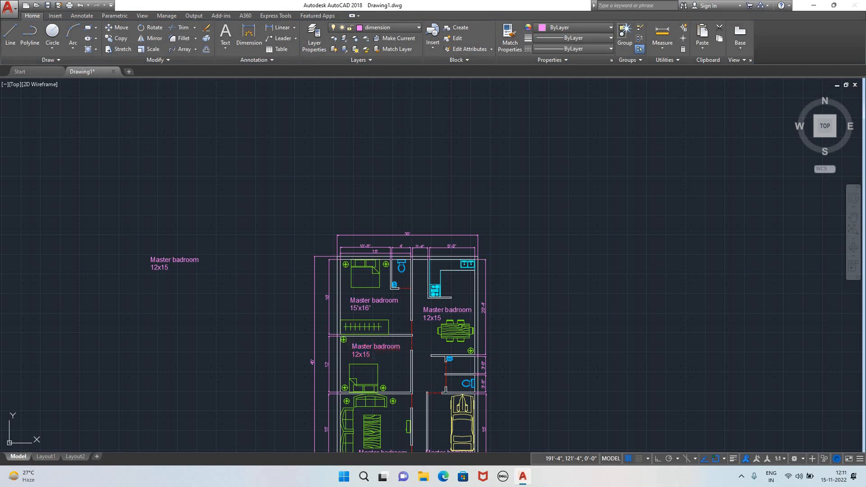
- Change the name in the second bedroom's label to "Badroom"
double_click(381, 347)
scroll(374, 355, up, 4)
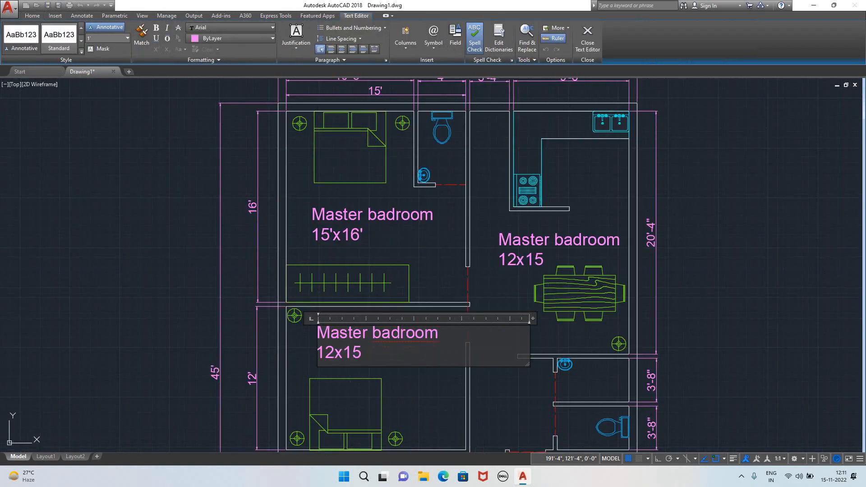
click(367, 336)
key(BackSpace)
key(BackSpace)
key(BackSpace)
key(BackSpace)
key(BackSpace)
key(BackSpace)
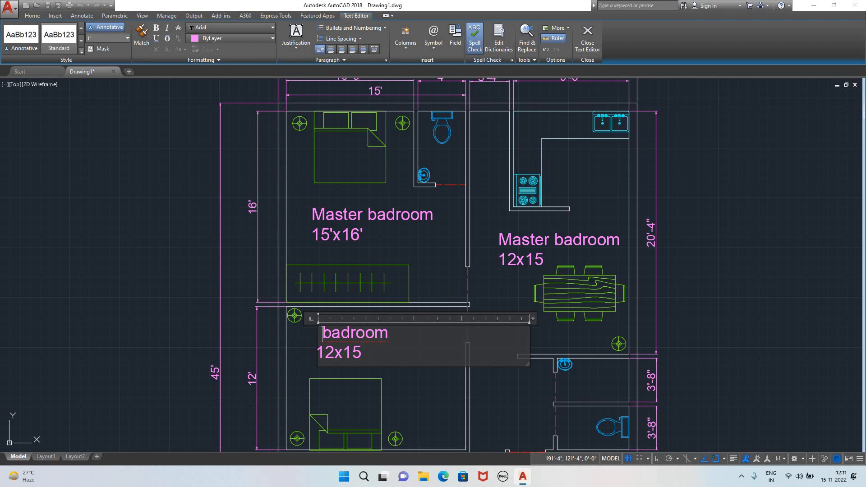
key(Delete)
key(Delete)
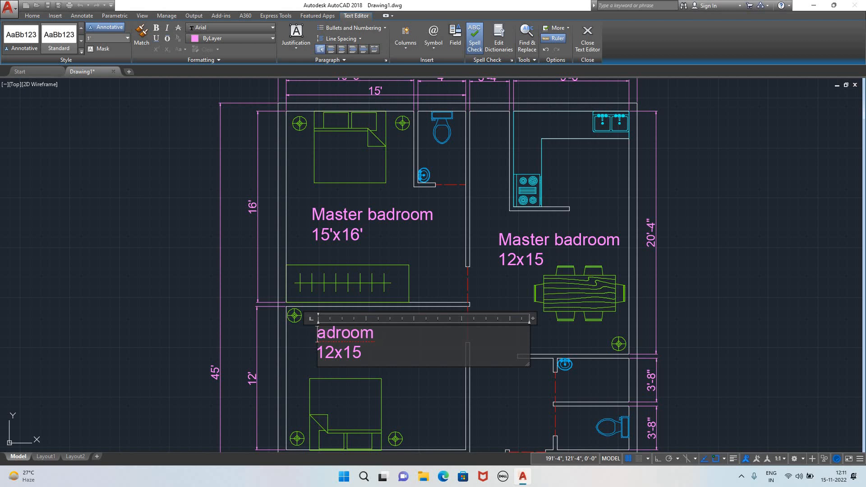
text(B)
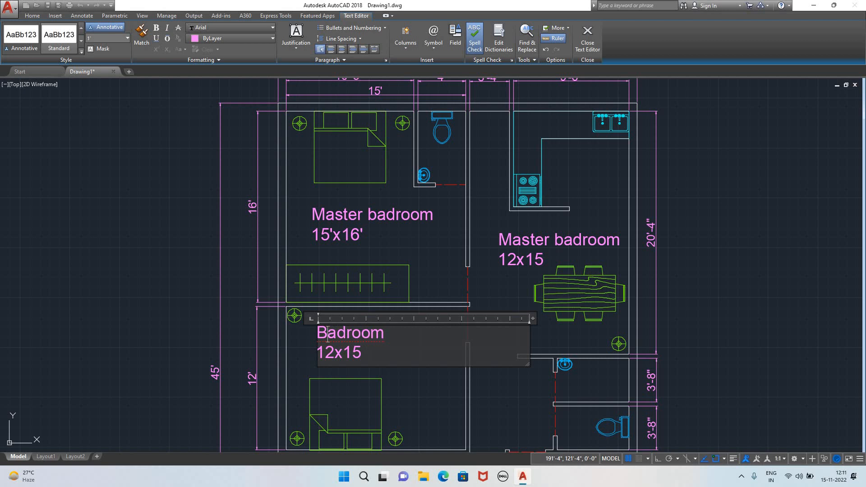
- Set the size line of the second bedroom's label to 15'x12' and finish editing it
click(324, 354)
key(Delete)
text(5')
key(BackSpace)
text(12)
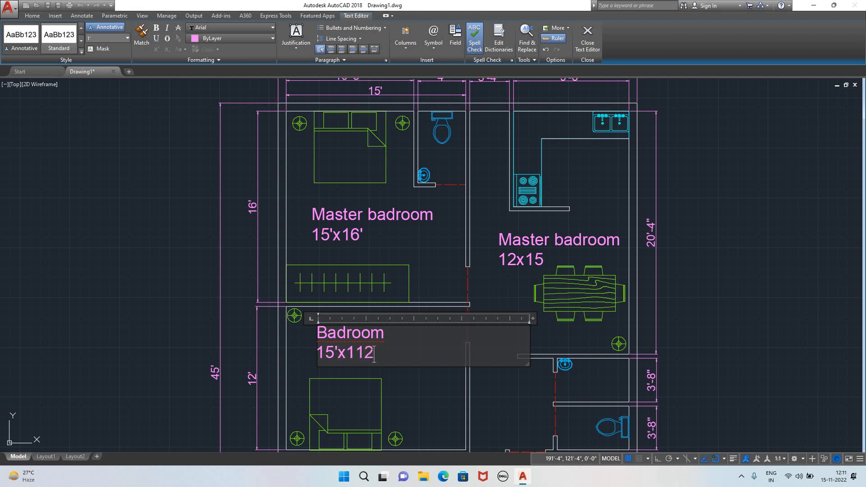
key(BackSpace)
key(BackSpace)
text(2')
scroll(368, 355, down, 8)
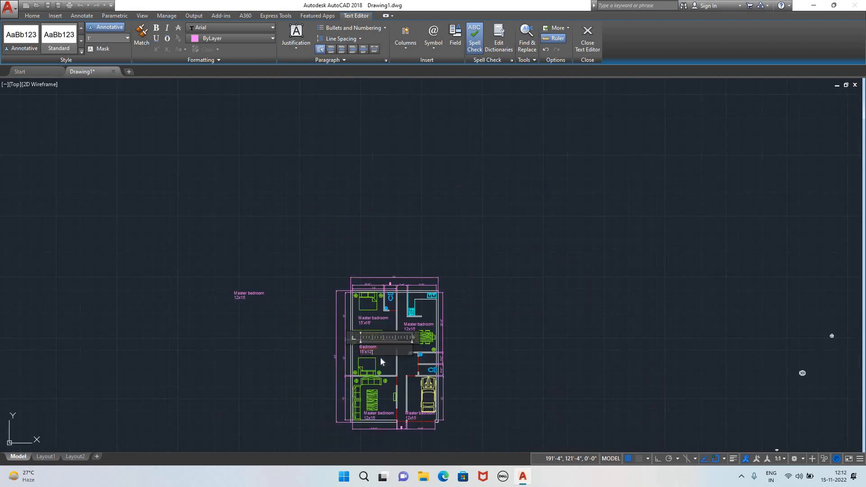
click(381, 361)
scroll(382, 358, up, 8)
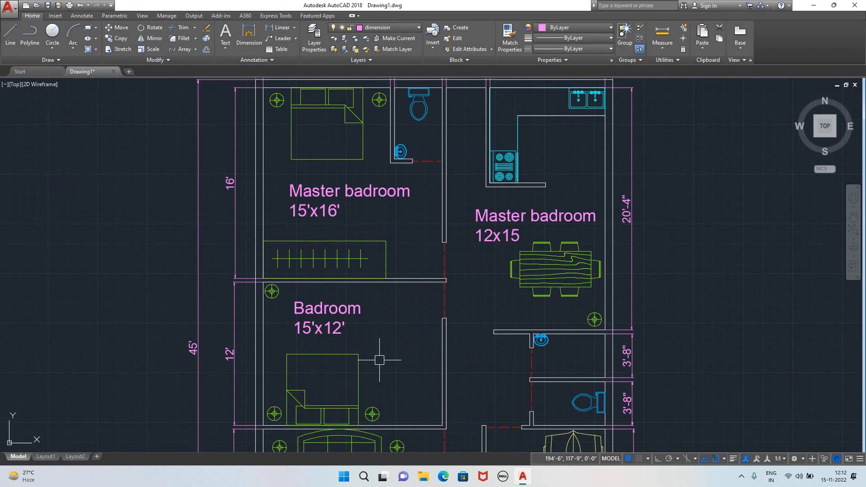
- Replace the name in the label above the dining table with "kitchen + dining"
double_click(511, 238)
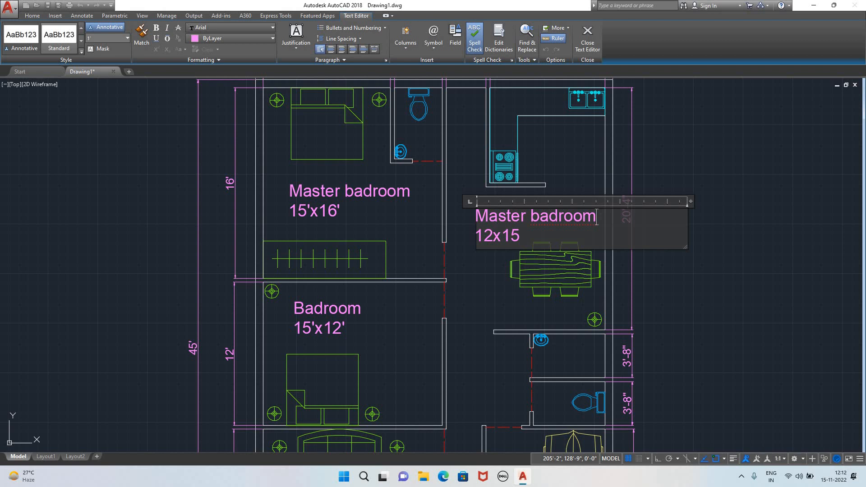
key(BackSpace)
key(BackSpace)
key(BackSpace)
key(BackSpace)
key(BackSpace)
key(BackSpace)
key(BackSpace)
key(BackSpace)
key(BackSpace)
key(BackSpace)
key(BackSpace)
key(BackSpace)
key(BackSpace)
key(BackSpace)
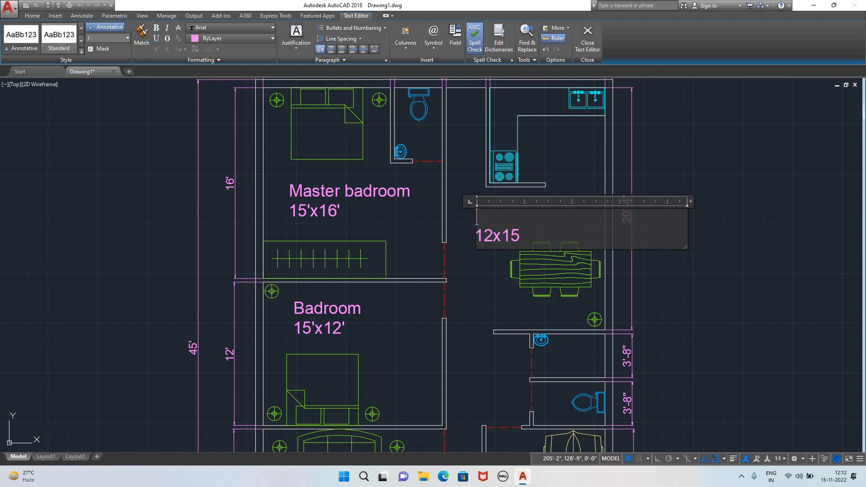
text(kitchen )
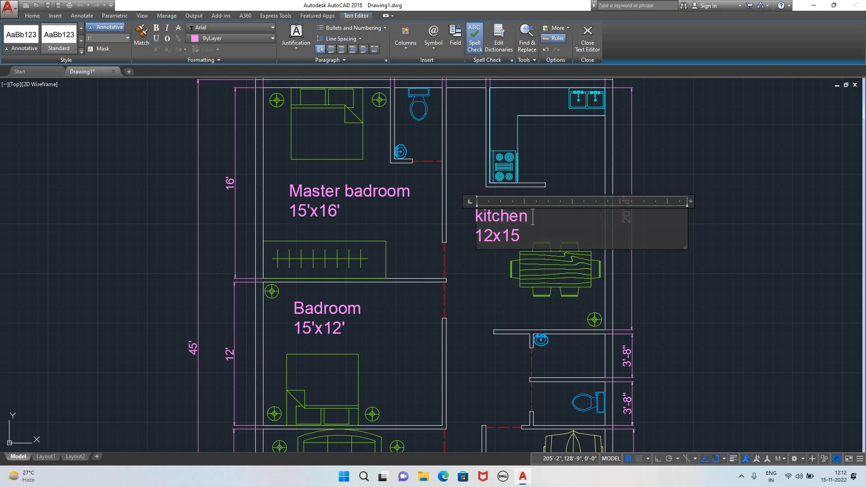
text(=)
key(BackSpace)
text(=)
key(BackSpace)
text(+ dining)
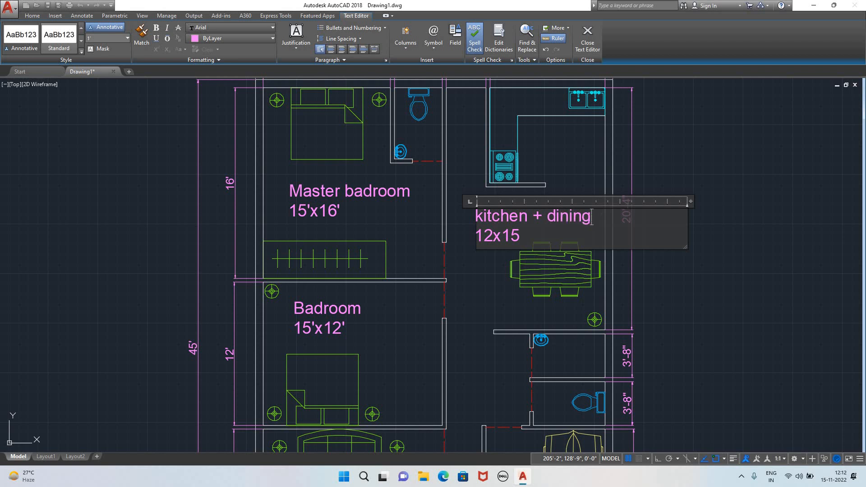
- Replace the size line of the kitchen and dining label with 9'8"x20'4" and finish editing it
click(520, 237)
key(BackSpace)
key(BackSpace)
key(BackSpace)
key(BackSpace)
key(BackSpace)
scroll(494, 235, down, 2)
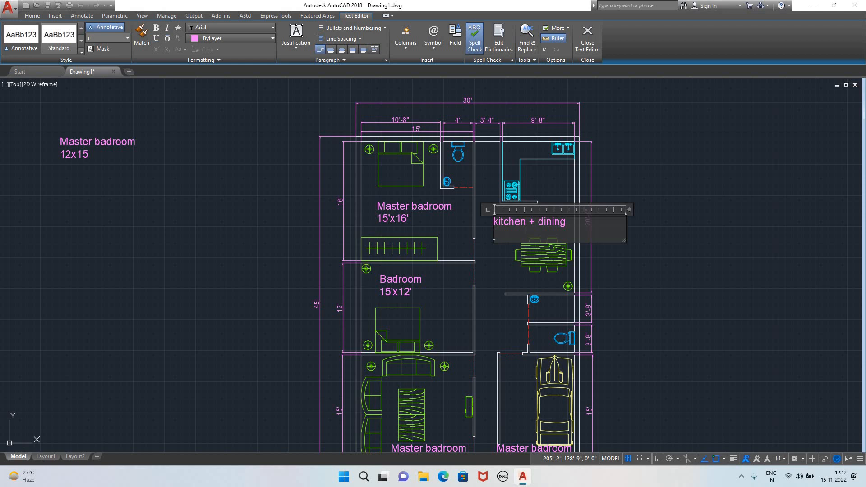
scroll(476, 236, up, 2)
text(9'8")
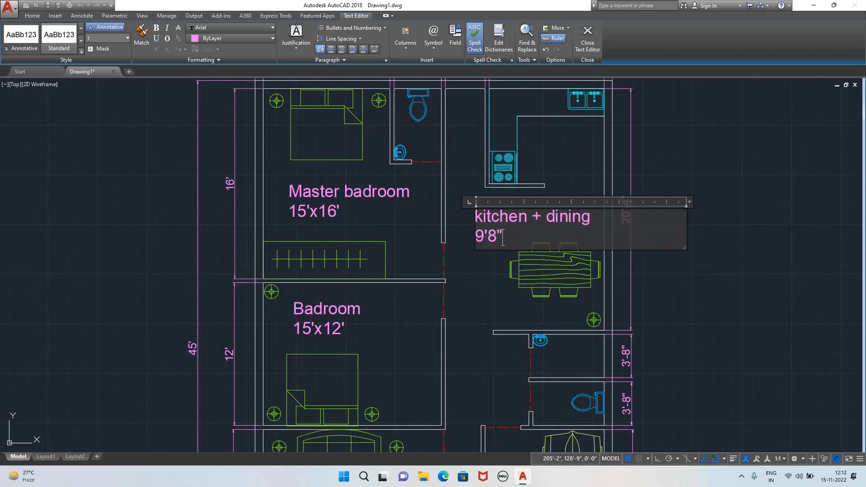
text(x20"4)
key(BackSpace)
key(BackSpace)
text('4")
click(486, 269)
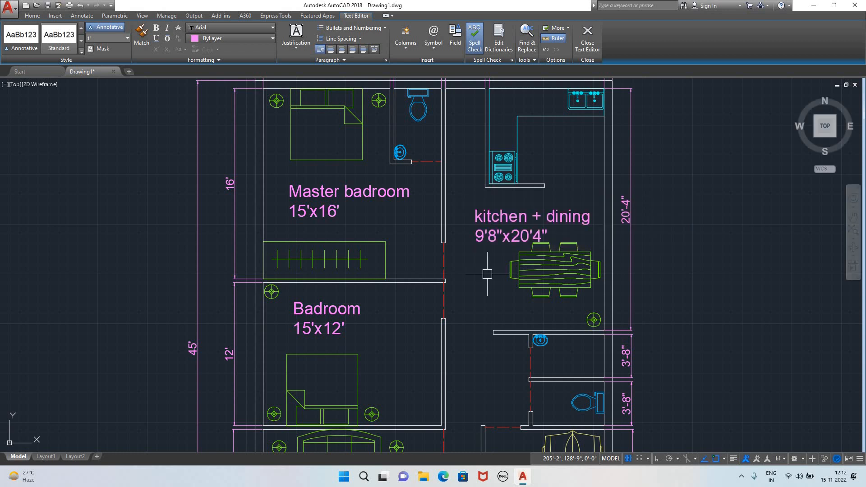
- Replace the name in the label beside the car with "parking"
scroll(502, 344, down, 2)
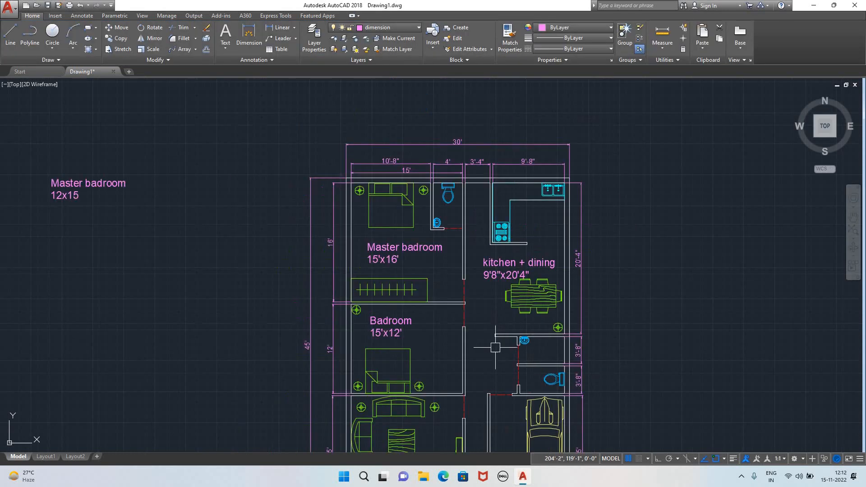
middle_drag(497, 368, 449, 255)
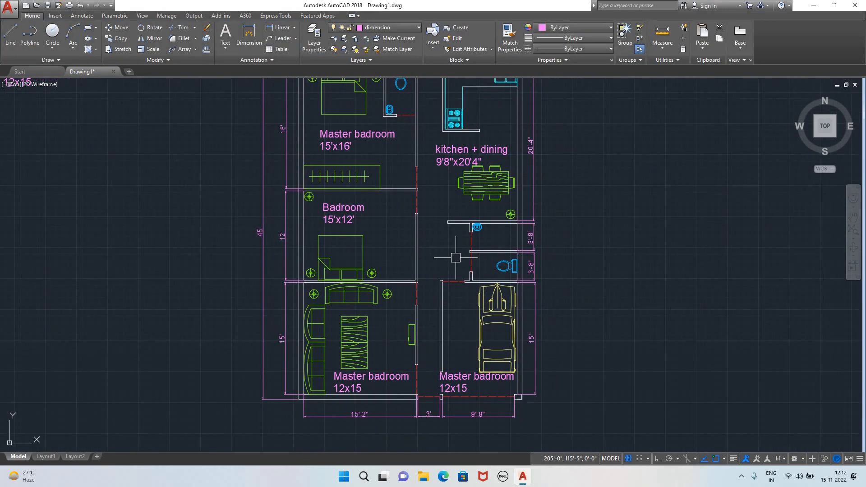
click(458, 380)
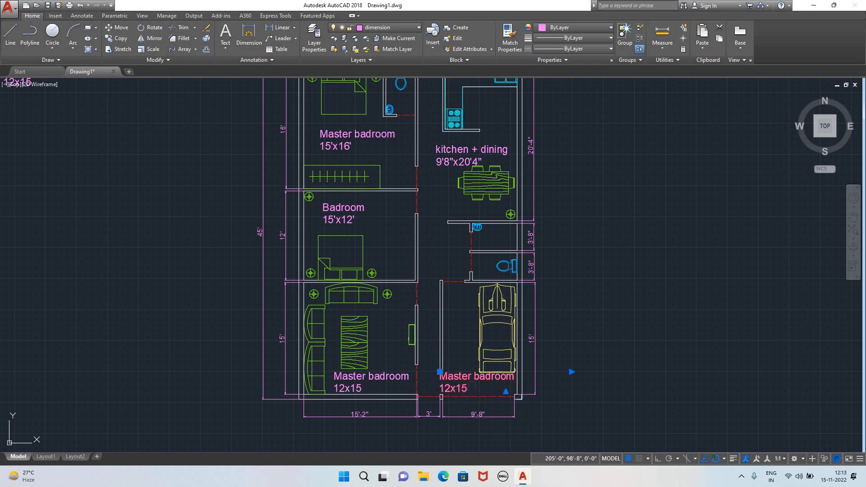
double_click(472, 386)
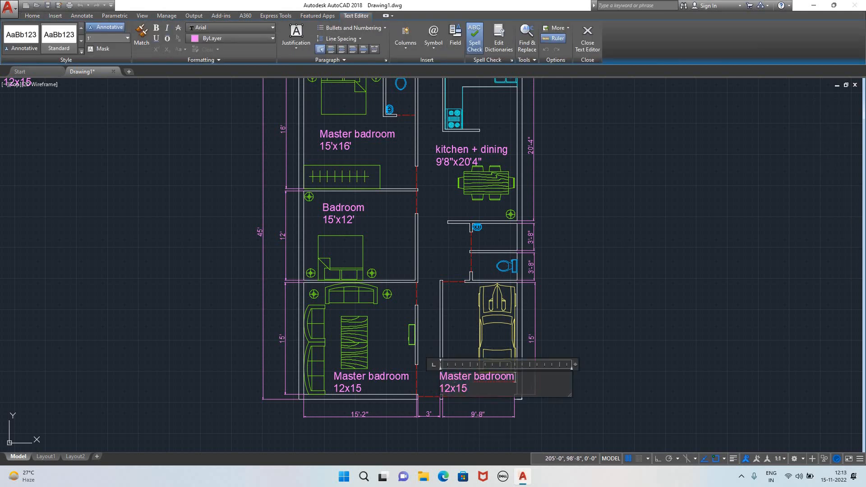
key(BackSpace)
key(BackSpace)
key(BackSpace)
key(BackSpace)
key(BackSpace)
key(BackSpace)
key(BackSpace)
key(BackSpace)
key(BackSpace)
key(BackSpace)
key(BackSpace)
key(BackSpace)
key(BackSpace)
key(BackSpace)
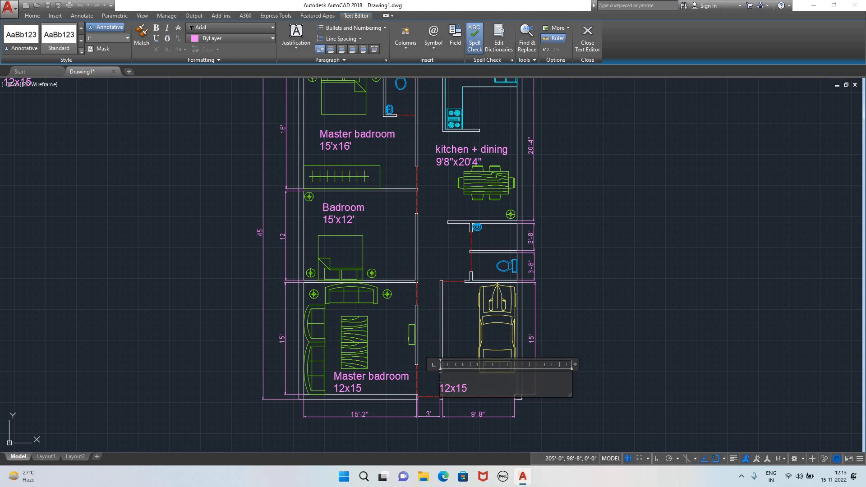
text(parking)
- Set the size line of the parking label to 9'8"x15 and finish editing it
key(Delete)
key(Delete)
text(9'8")
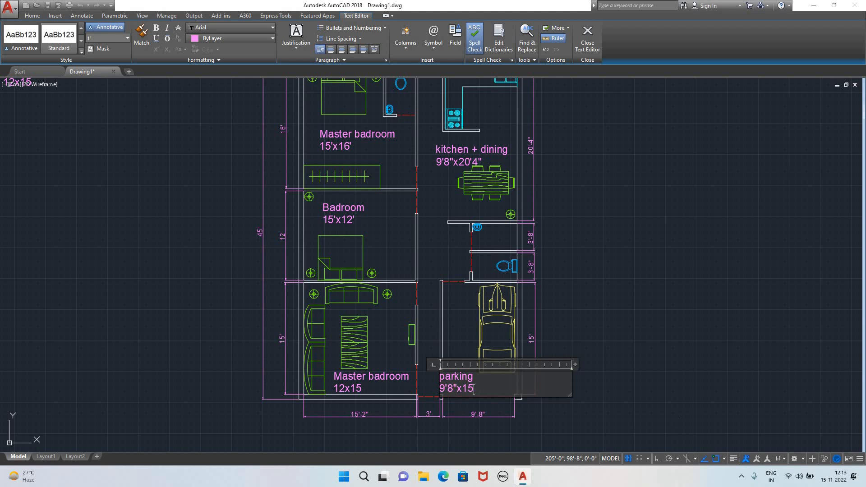
click(680, 418)
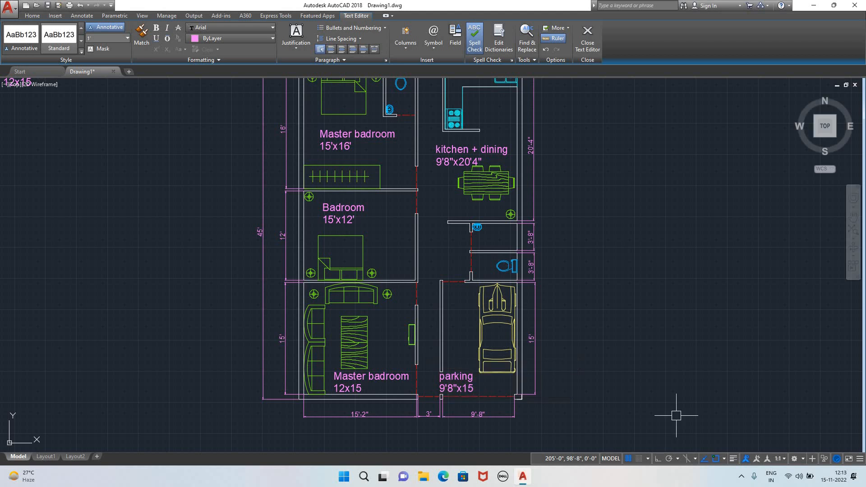
- Replace the name in the label of the room with the sofas with "living room"
double_click(369, 380)
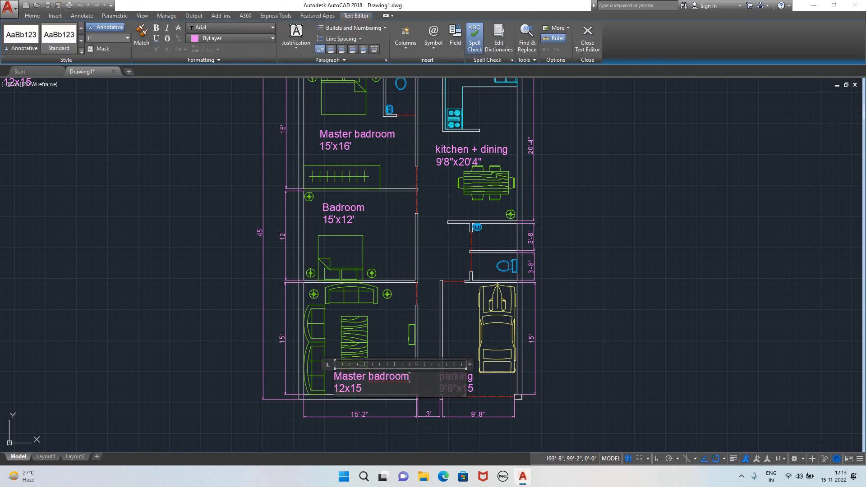
key(BackSpace)
key(BackSpace)
key(BackSpace)
key(BackSpace)
key(BackSpace)
key(BackSpace)
key(BackSpace)
key(BackSpace)
key(BackSpace)
key(BackSpace)
key(BackSpace)
key(BackSpace)
key(BackSpace)
key(BackSpace)
text(livin)
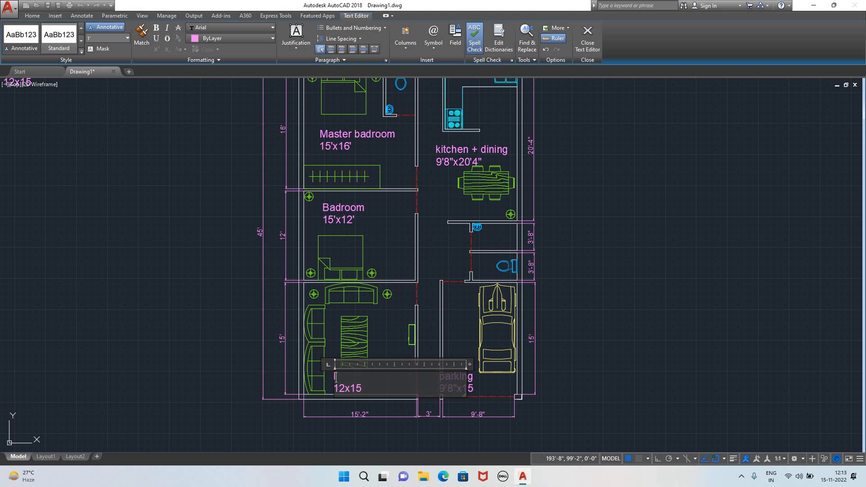
text(g room)
- Set the size line of the living room label to 15'2"x15 and finish editing it
key(BackSpace)
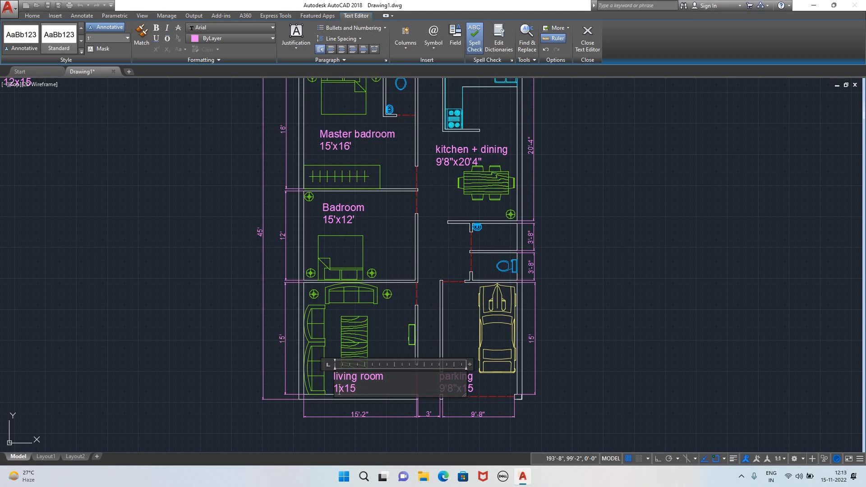
text(5'2")
click(615, 358)
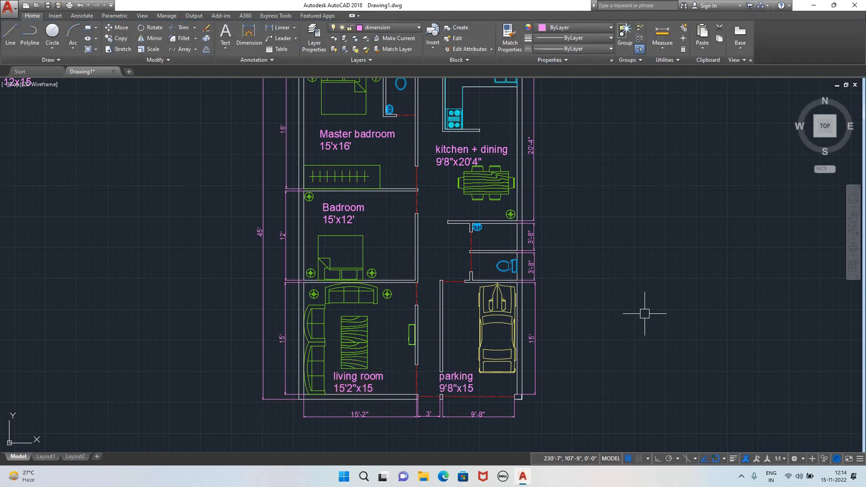
- Copy the second bedroom's label from its upper-left corner to the empty space beside the plan, level with the bathroom and toilet
scroll(644, 309, down, 2)
scroll(644, 312, up, 2)
scroll(602, 274, up, 2)
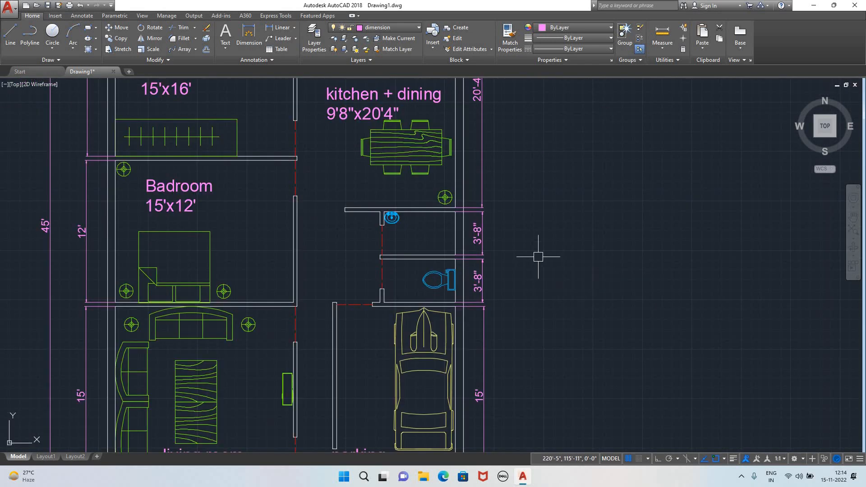
click(179, 185)
text(co)
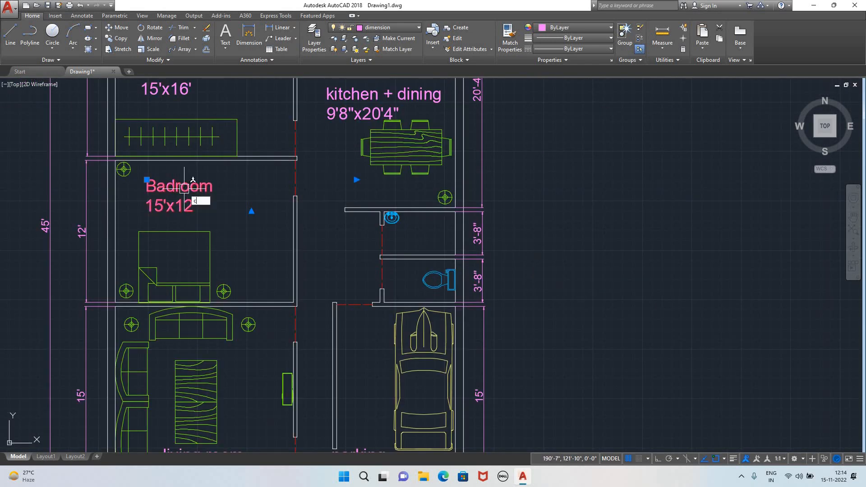
key(Return)
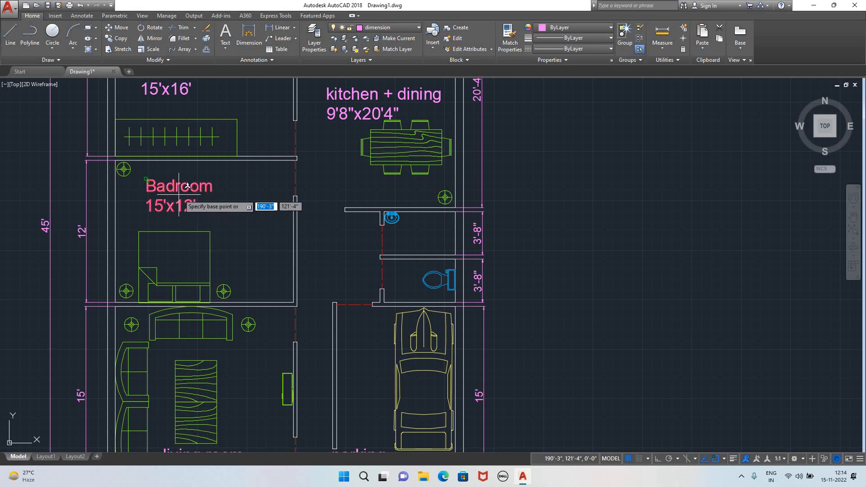
click(147, 180)
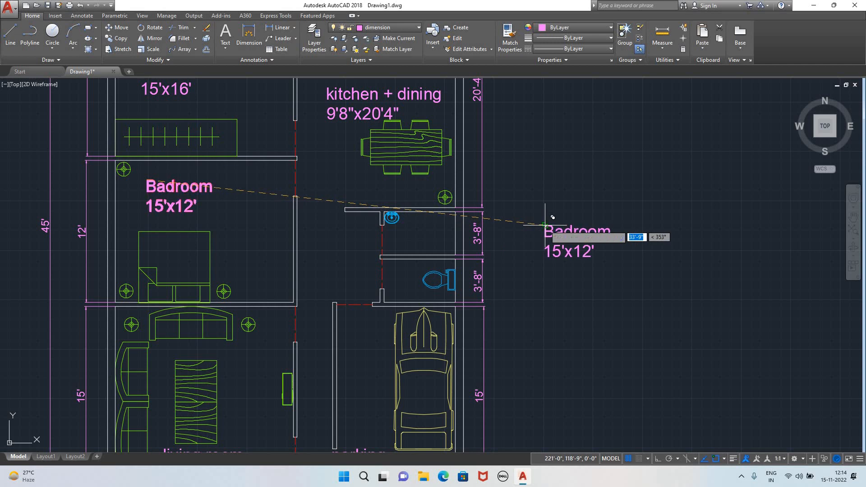
click(544, 224)
- Set the text height of the whole copied label outside the plan to 10"
double_click(561, 247)
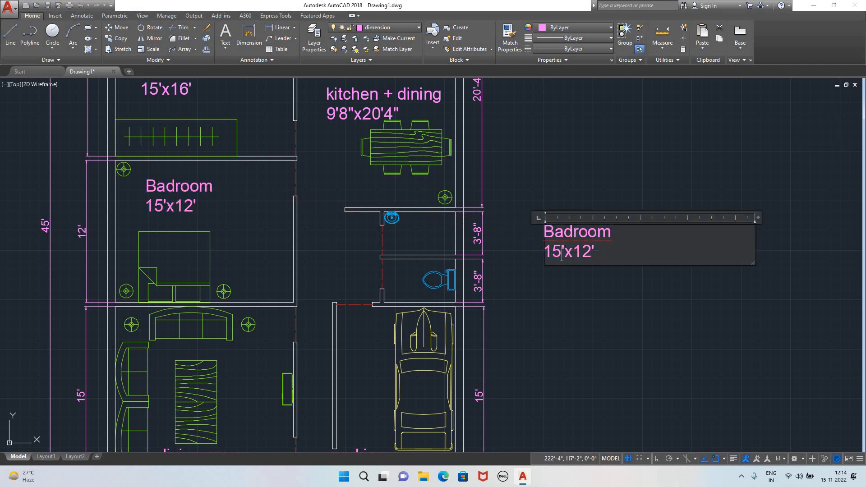
drag(591, 255, 543, 227)
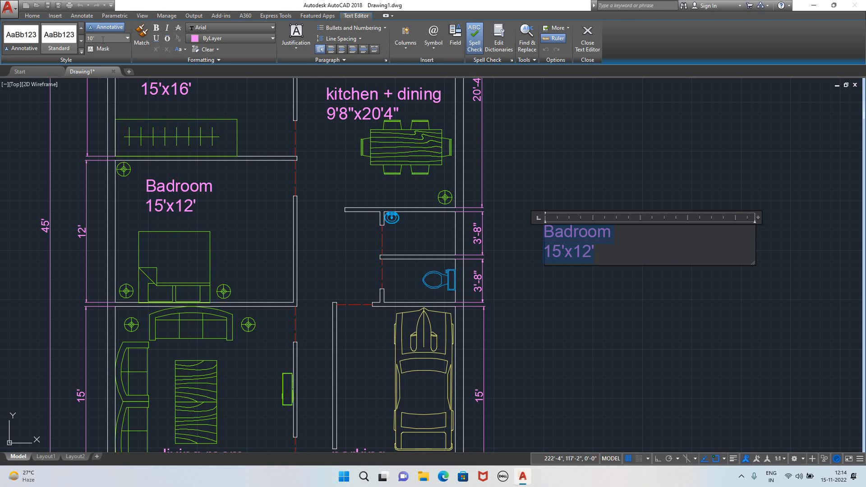
key(Return)
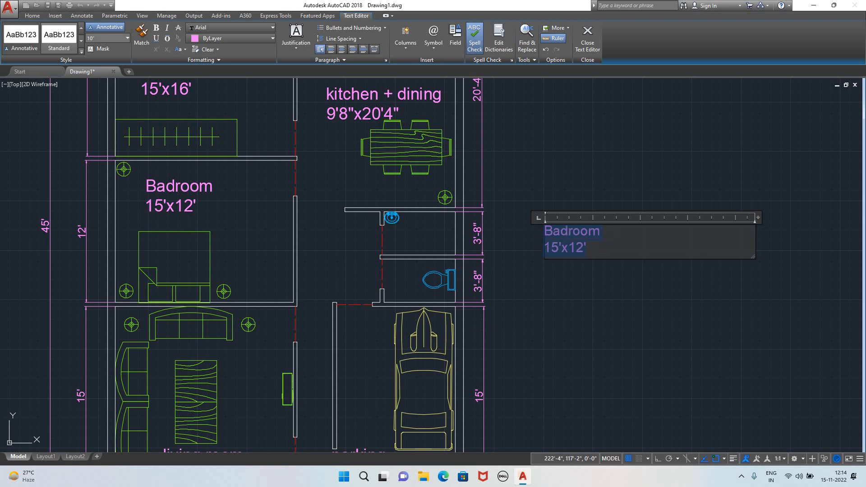
- Copy the 10" text label beside the plan into the small bath with the washbasin
click(554, 340)
click(569, 238)
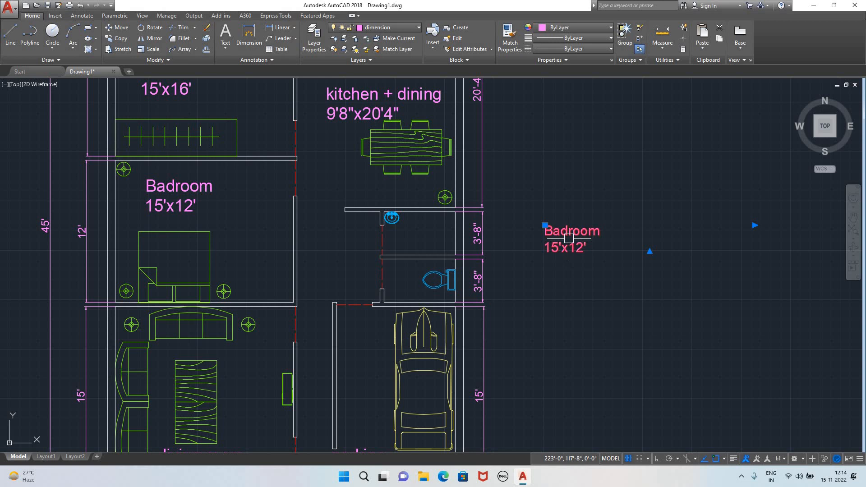
text(CO)
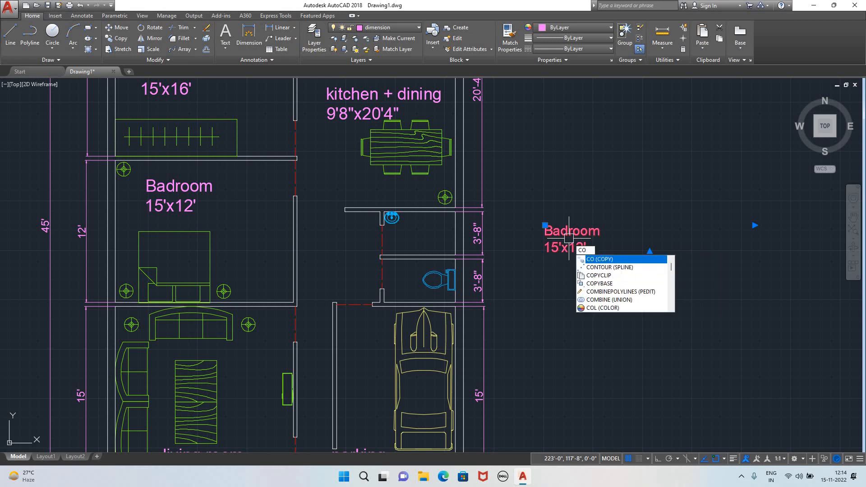
key(Return)
click(545, 225)
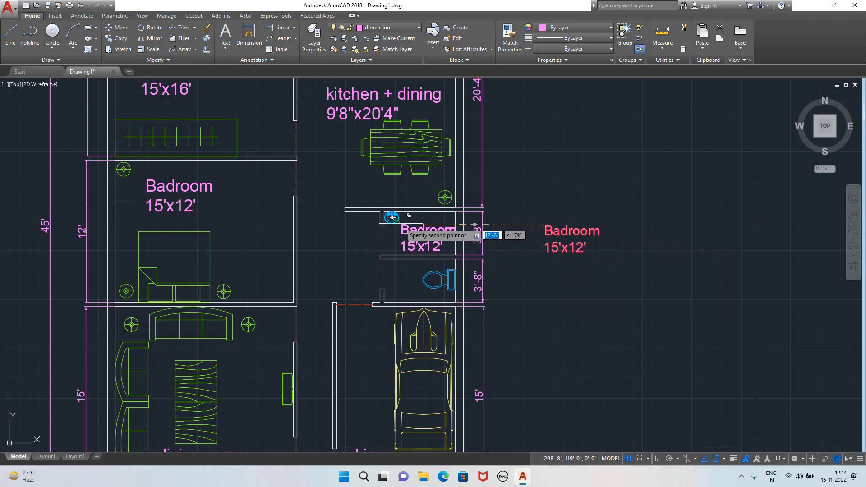
click(397, 221)
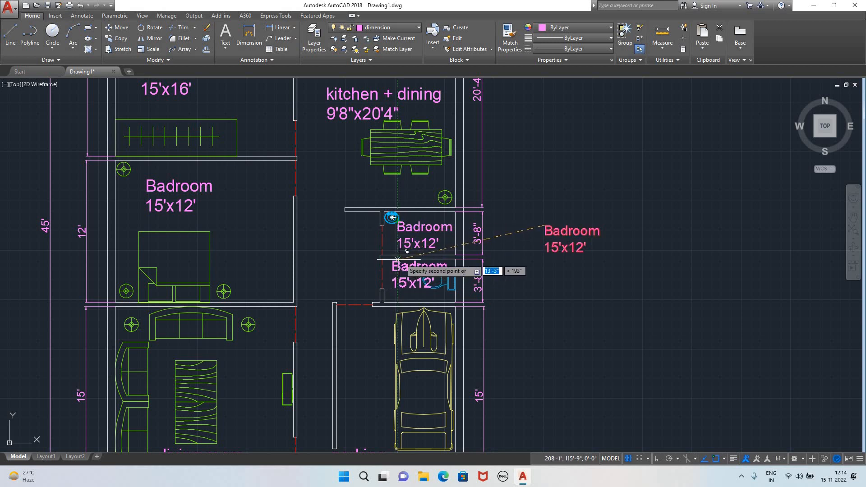
key(Escape)
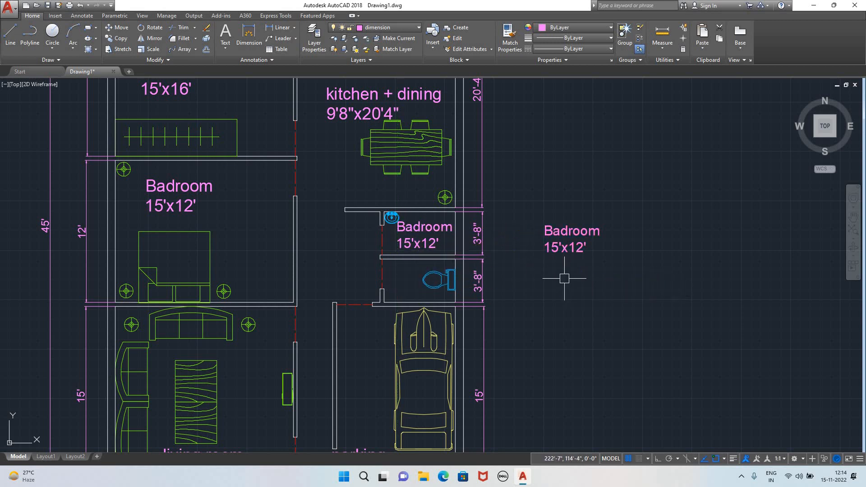
- Set the text height of the whole label beside the plan to 6"
double_click(580, 253)
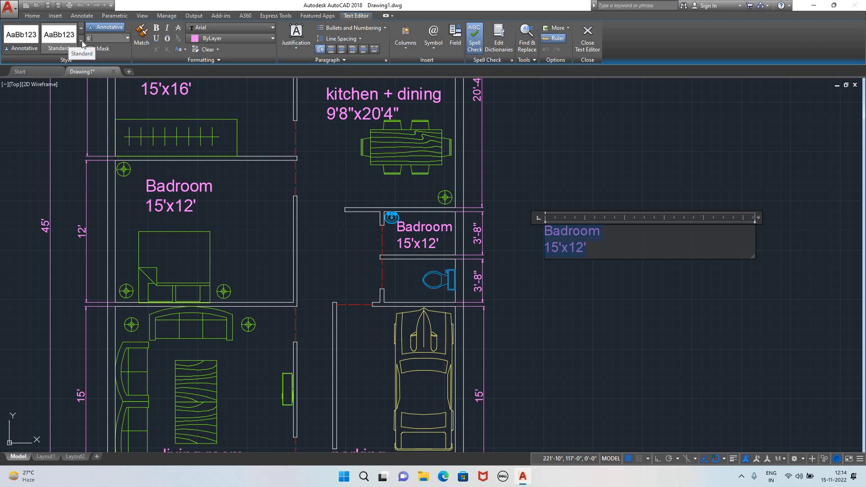
click(557, 286)
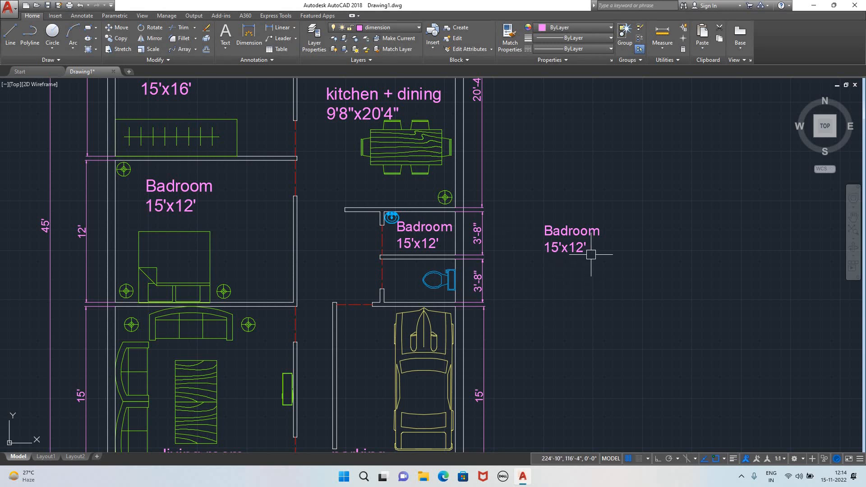
mouse_move(595, 256)
mouse_down()
mouse_move(553, 250)
mouse_move(525, 216)
mouse_up()
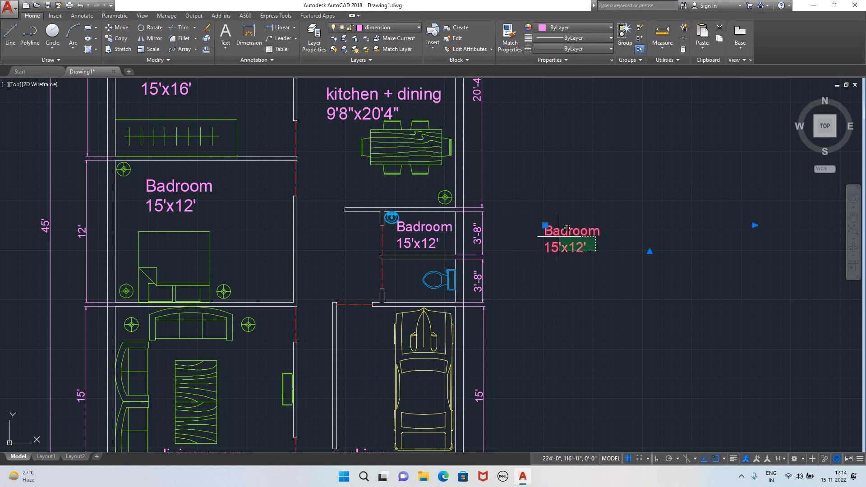
double_click(569, 232)
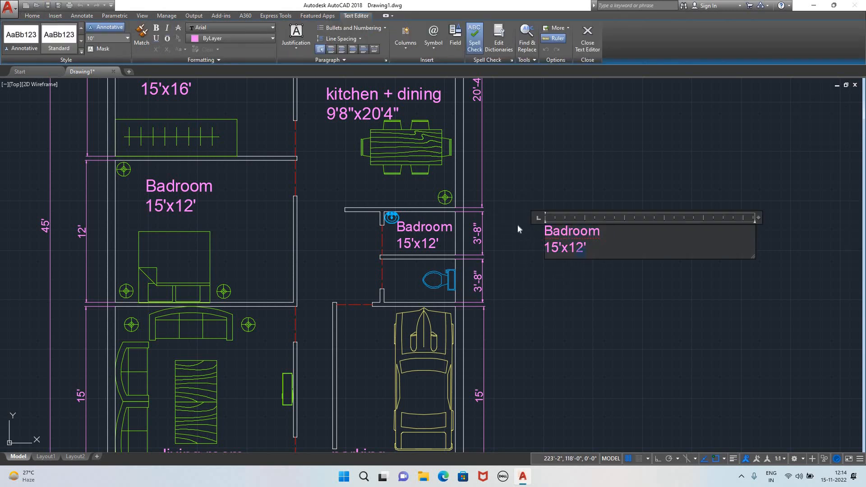
key(ctrl+a)
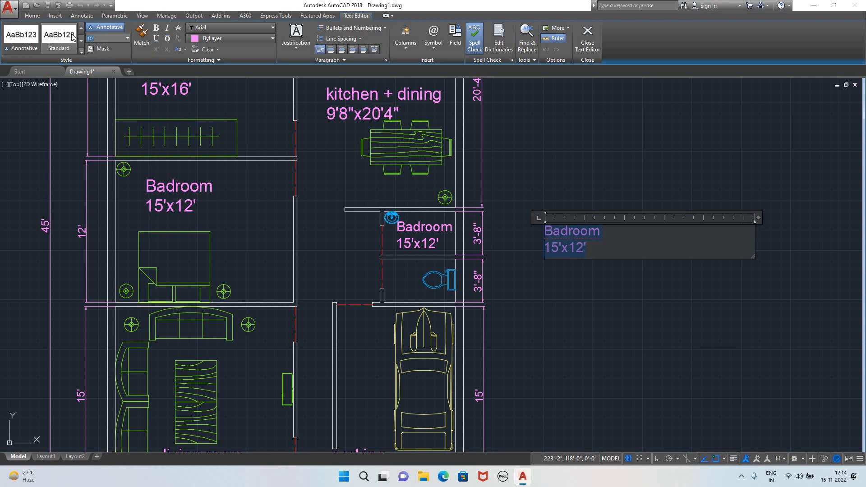
text(6)
key(Return)
click(561, 305)
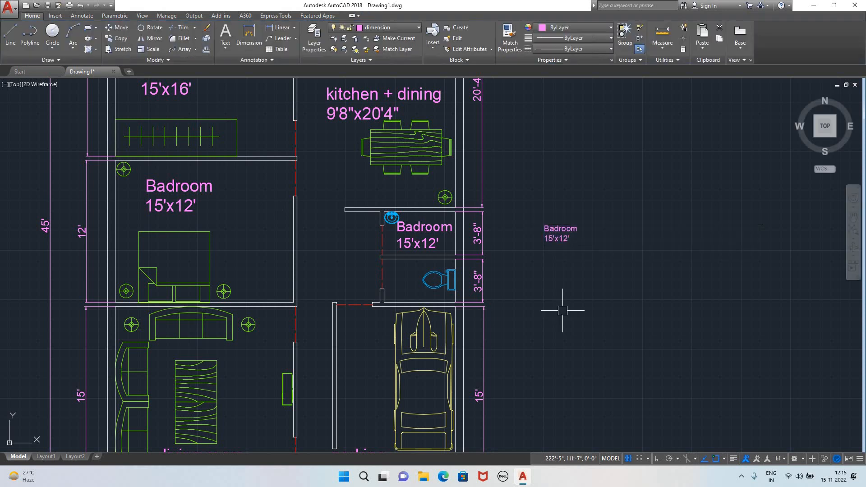
- Copy the smaller label beside the plan into the toilet space, next to the toilet fixture
click(557, 233)
text(CO)
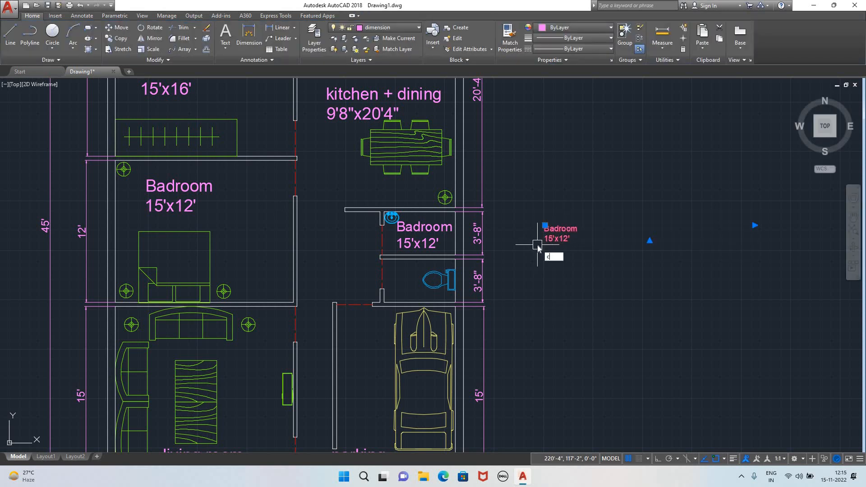
key(Return)
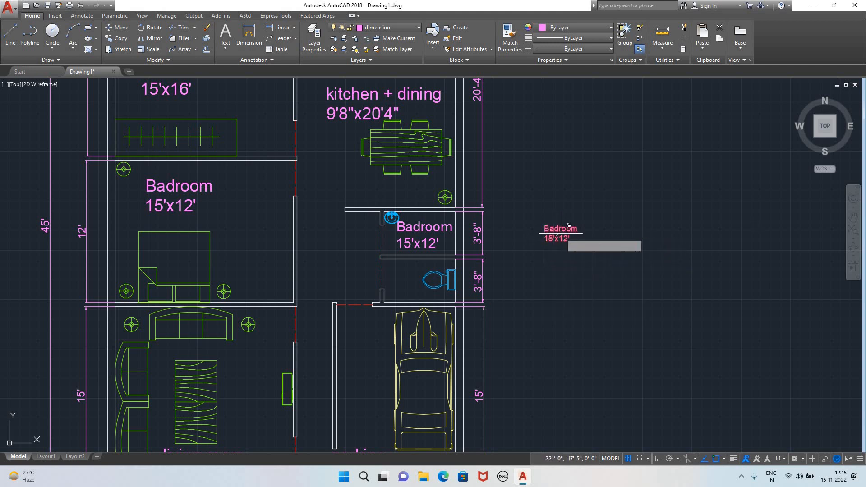
click(545, 242)
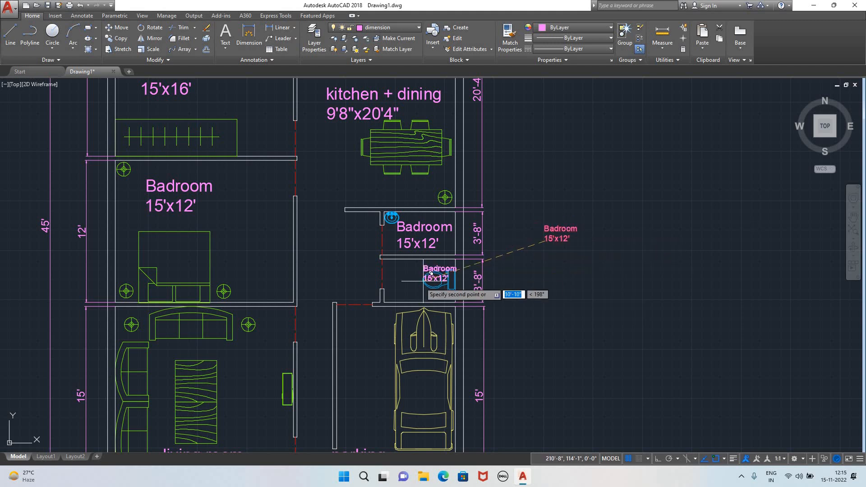
click(398, 274)
key(Escape)
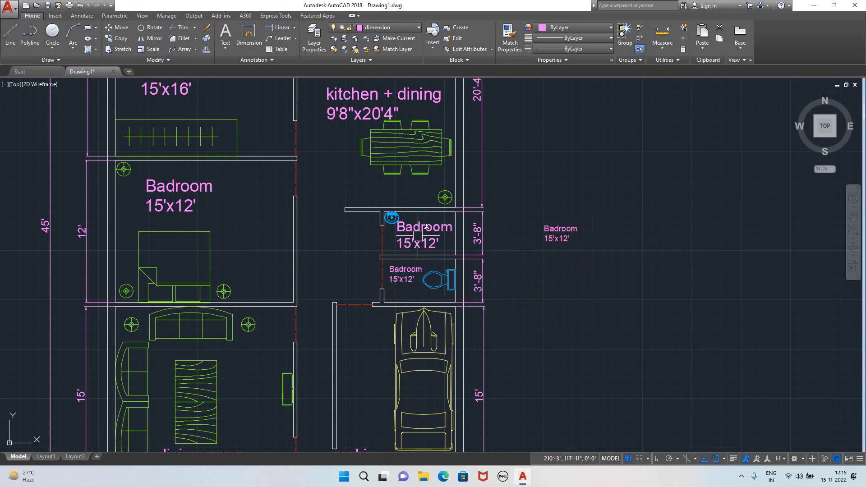
- Change the name in the washbasin space's label to "Bath" and finish editing it
double_click(446, 229)
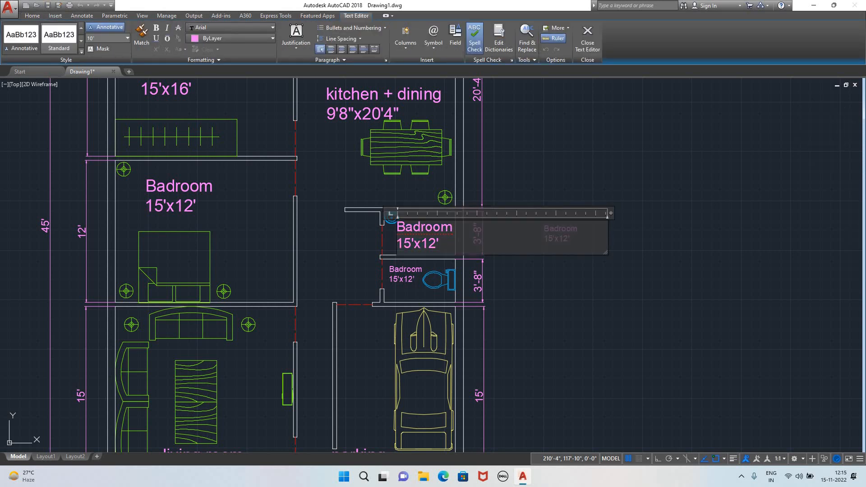
key(BackSpace)
key(BackSpace)
key(BackSpace)
key(BackSpace)
key(BackSpace)
key(BackSpace)
text(at)
click(579, 314)
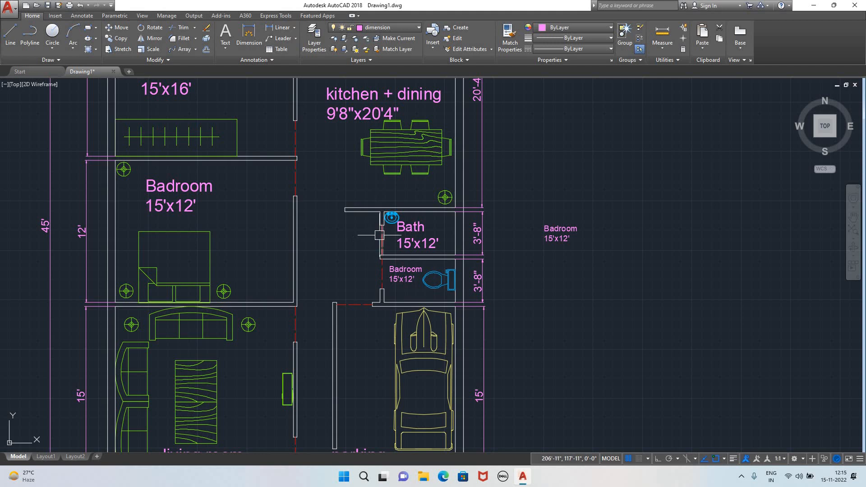
- Delete the plant above the bath's upper wall and dimension the bath's inner width there, with the dimension line above the wall
click(444, 198)
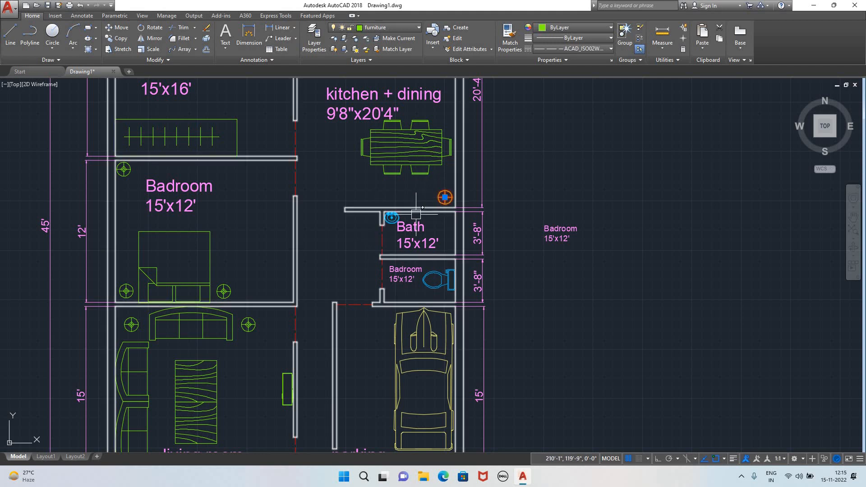
key(Delete)
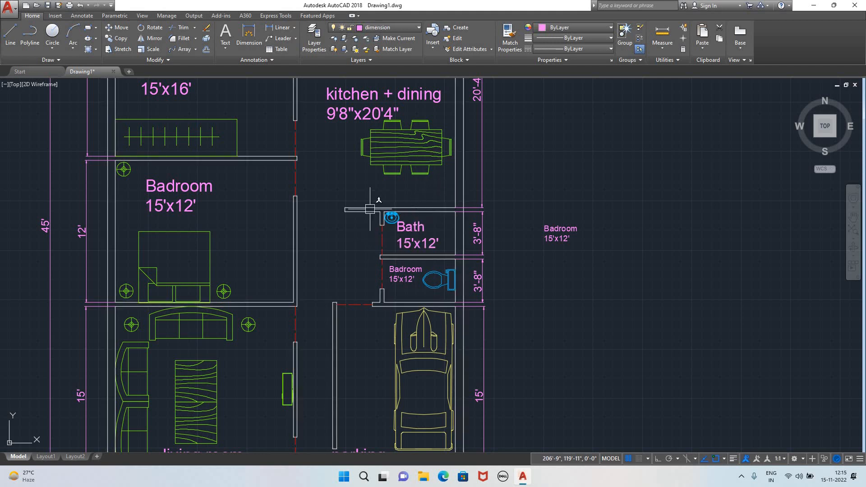
click(248, 36)
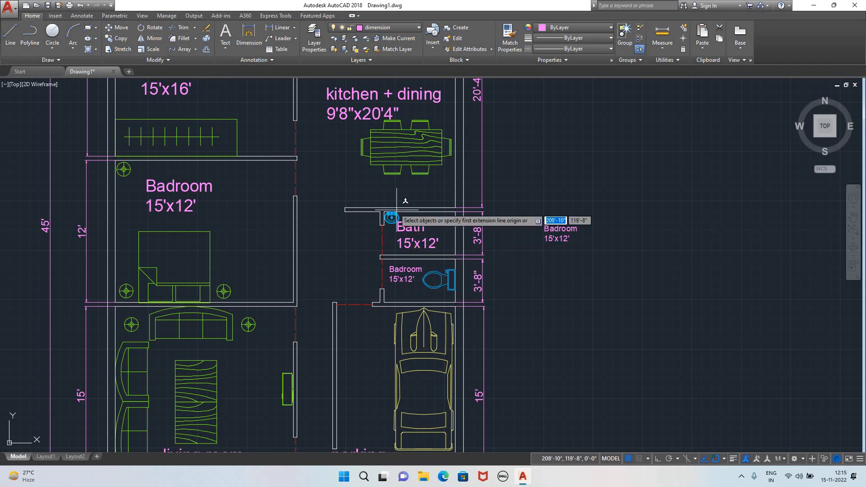
scroll(381, 209, up, 3)
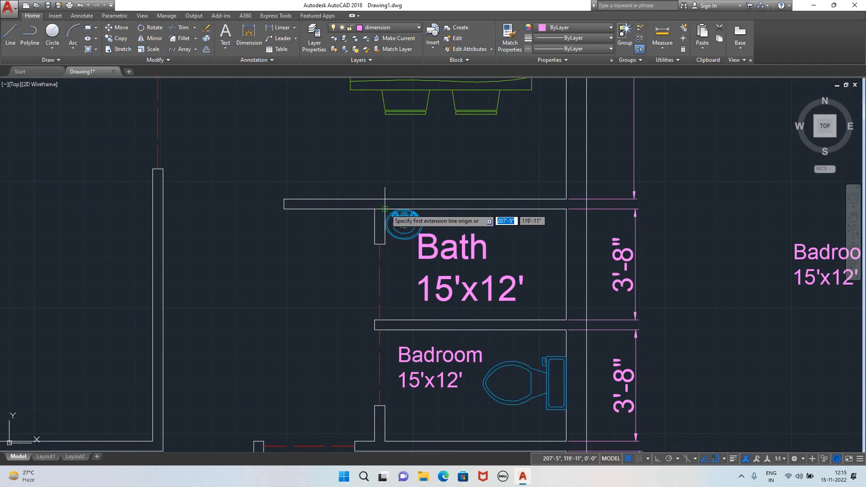
click(386, 209)
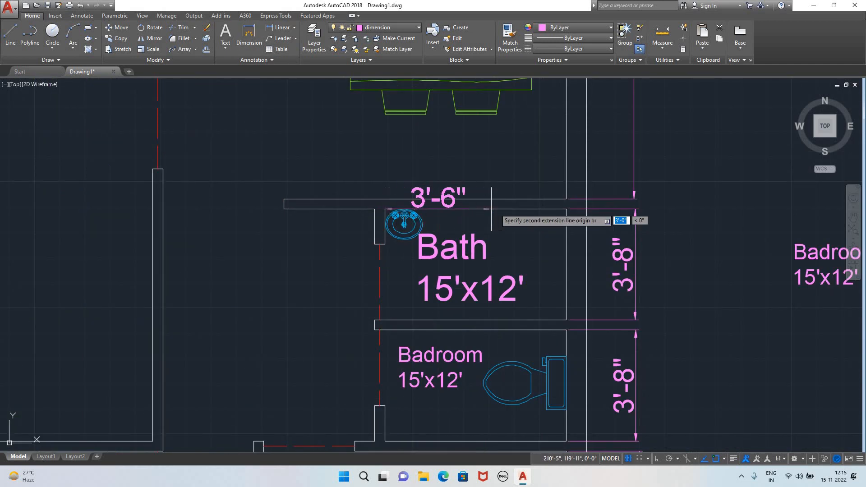
click(560, 209)
click(560, 172)
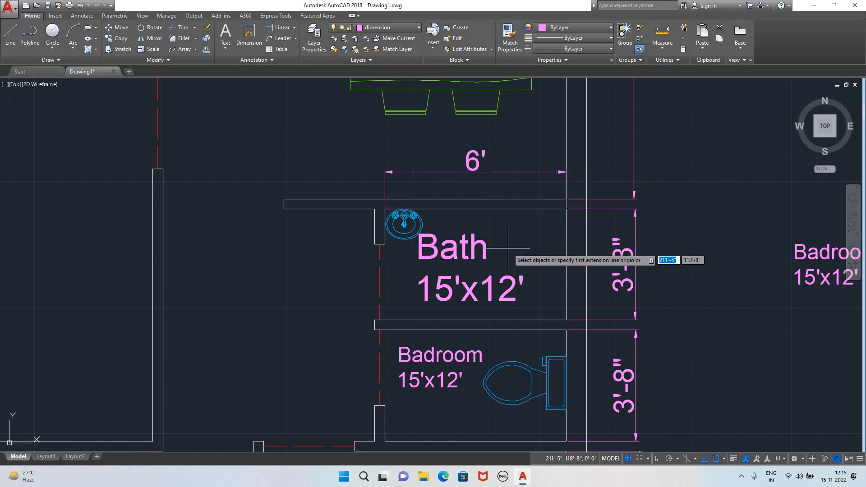
key(Escape)
- Set the size line of the Bath label to 6'x3'8" and finish editing it
scroll(502, 256, down, 4)
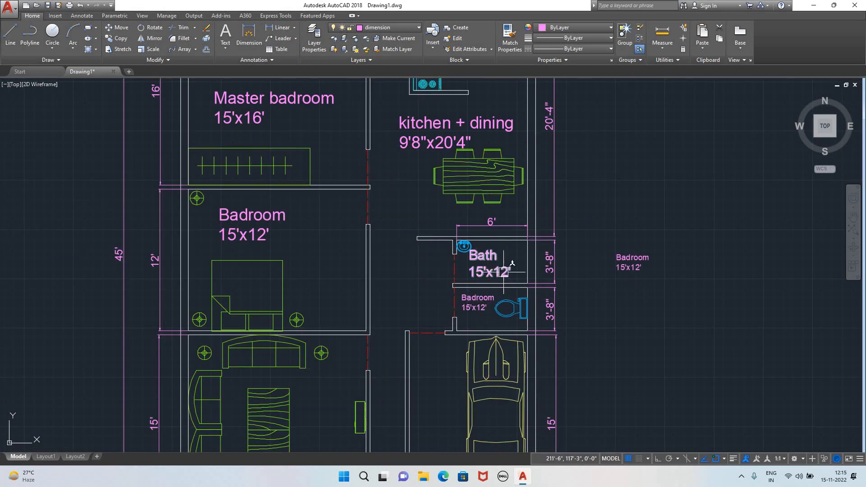
double_click(486, 273)
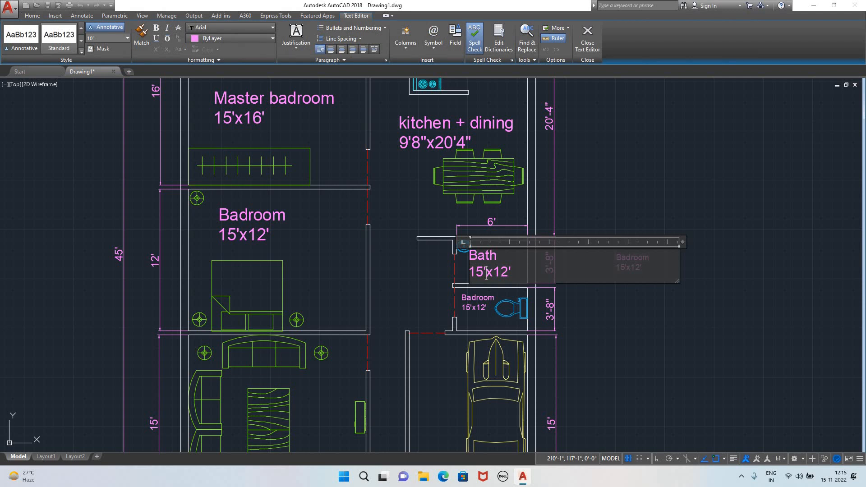
key(BackSpace)
key(BackSpace)
key(BackSpace)
text(6)
text(")
key(BackSpace)
text(')
key(BackSpace)
text(3'8)
click(474, 307)
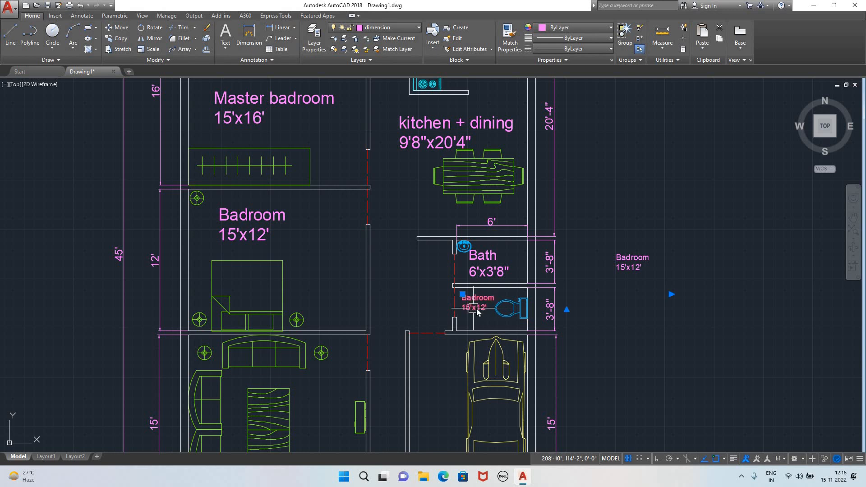
- Change the label beside the toilet fixture to "toilet" with the size 6'x3'8"
double_click(472, 308)
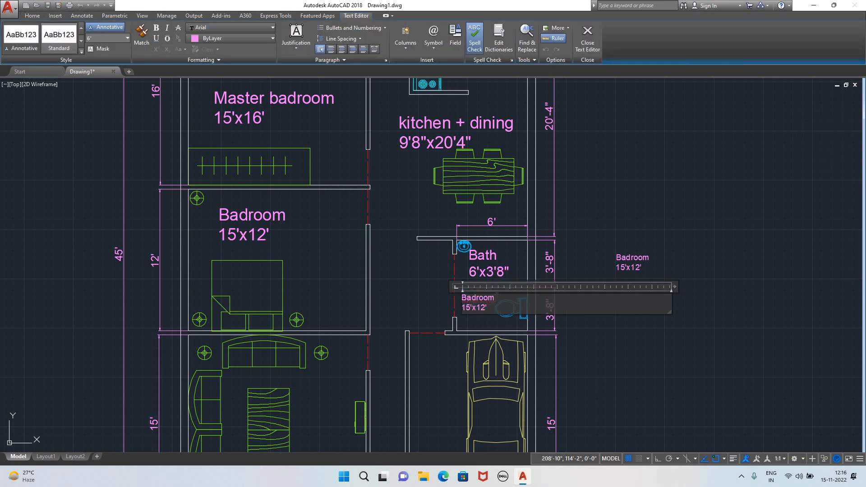
key(BackSpace)
key(BackSpace)
key(BackSpace)
click(586, 367)
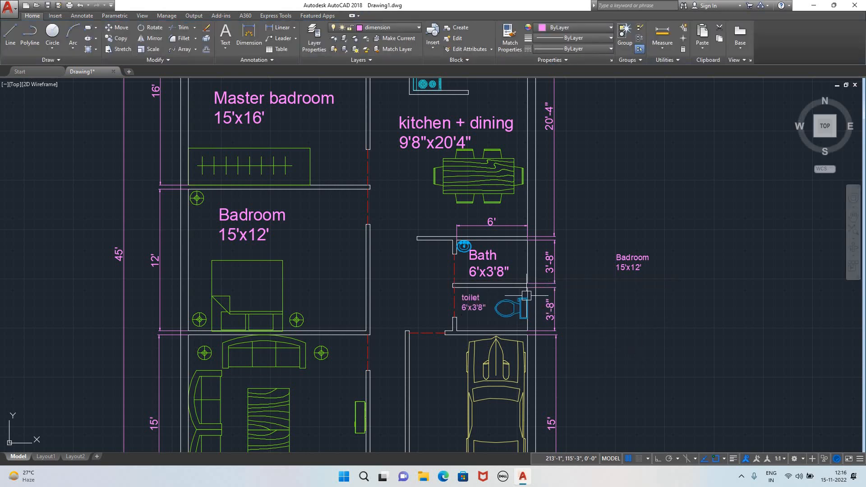
- Examine the room labels and dimensions across the whole floor plan, close up and in overview
scroll(564, 318, down, 5)
scroll(582, 365, up, 2)
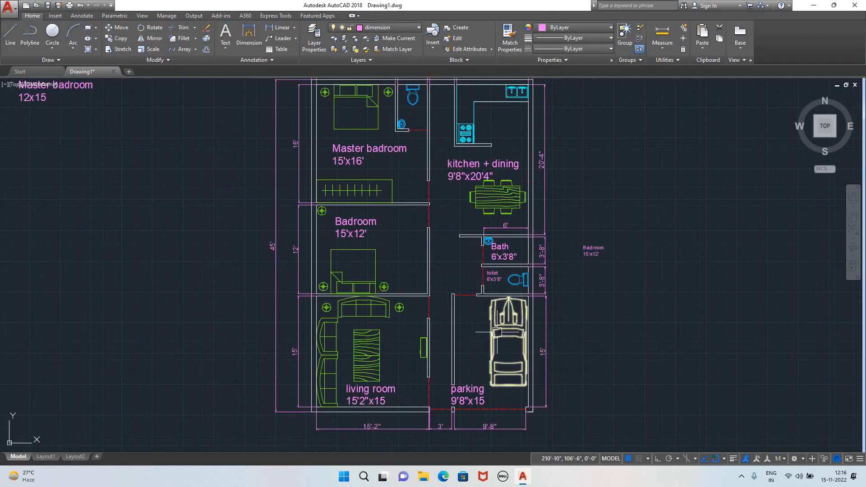
scroll(478, 288, up, 2)
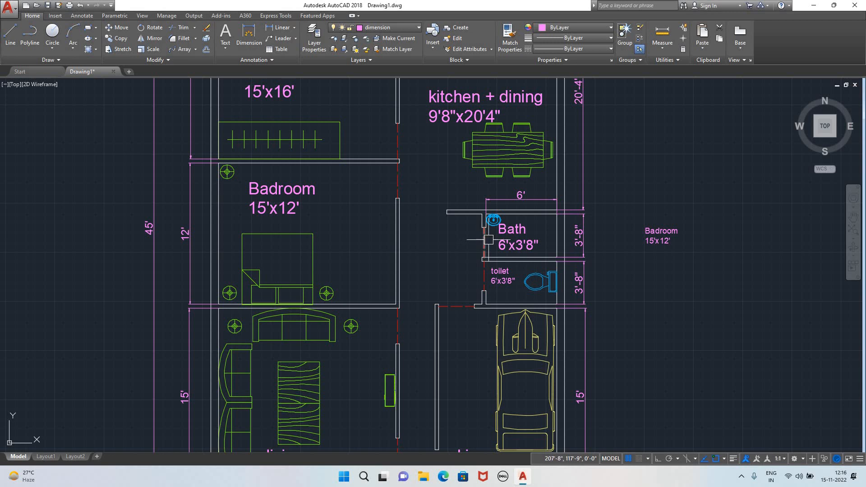
scroll(481, 240, up, 2)
scroll(482, 239, down, 2)
scroll(487, 256, down, 2)
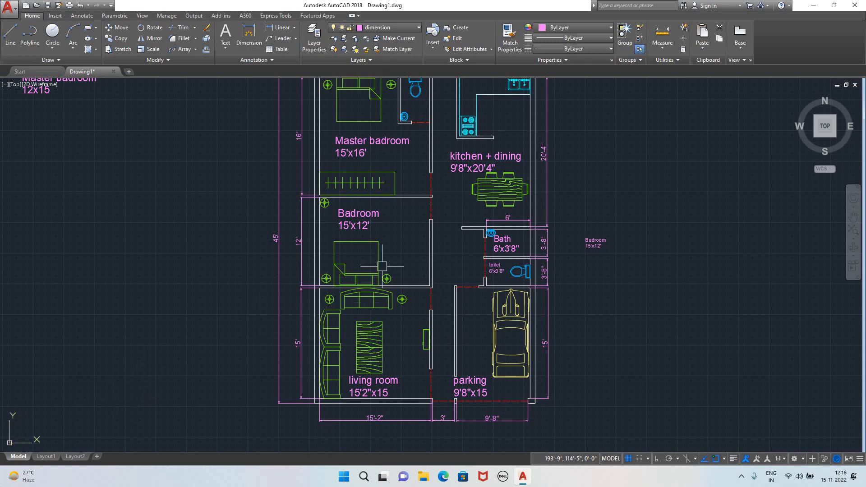
scroll(374, 273, down, 2)
scroll(441, 261, up, 2)
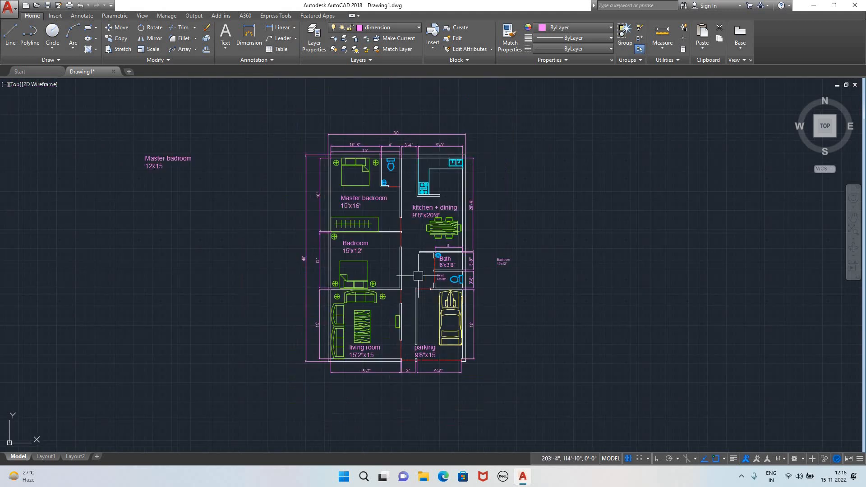
scroll(414, 276, down, 2)
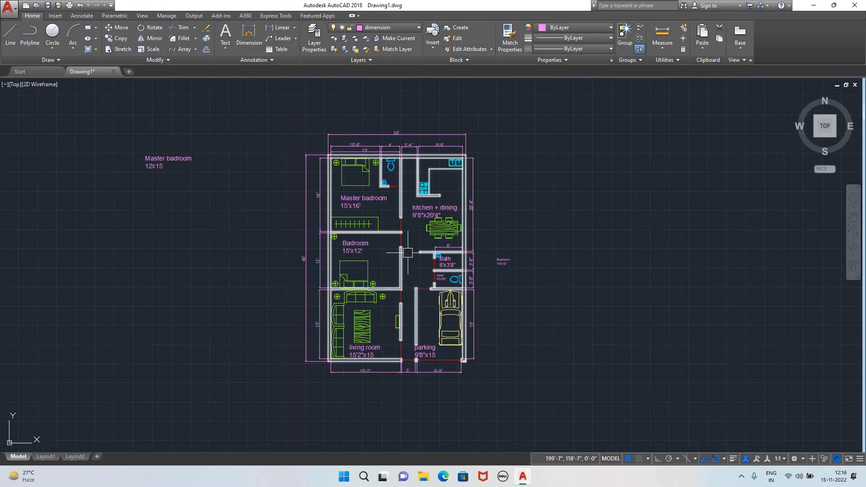
scroll(408, 239, up, 3)
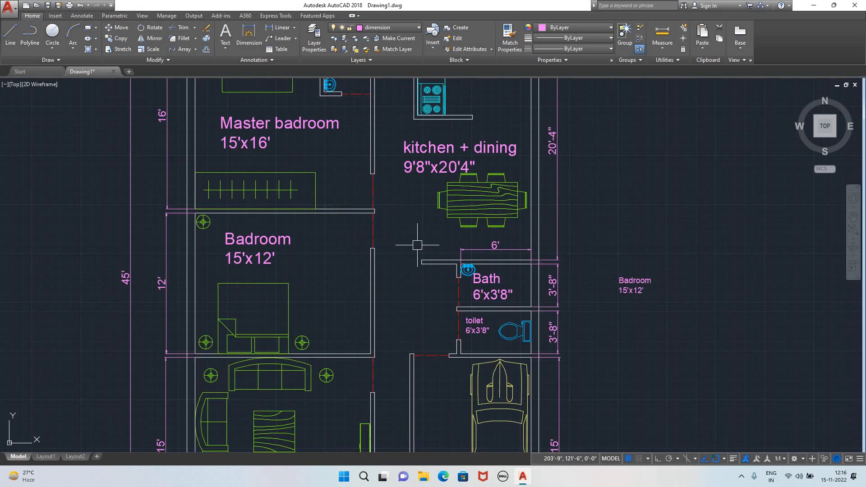
scroll(366, 237, down, 3)
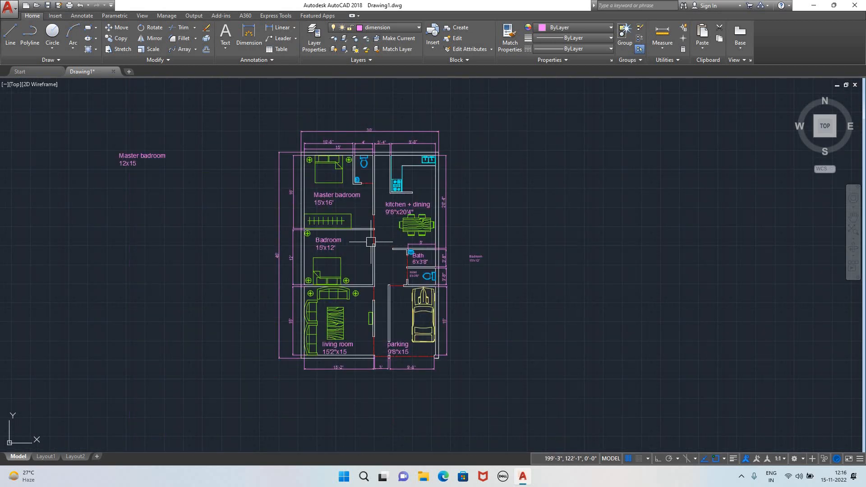
- Review the finished floor plan in overview and close up, checking each room's label, furniture and dimensions
scroll(382, 248, up, 2)
scroll(384, 232, up, 2)
scroll(385, 232, down, 4)
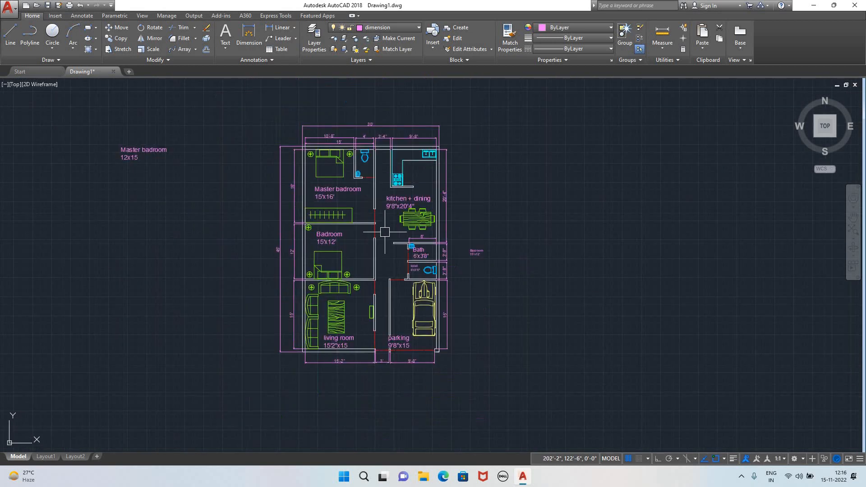
scroll(384, 232, up, 2)
scroll(381, 232, down, 2)
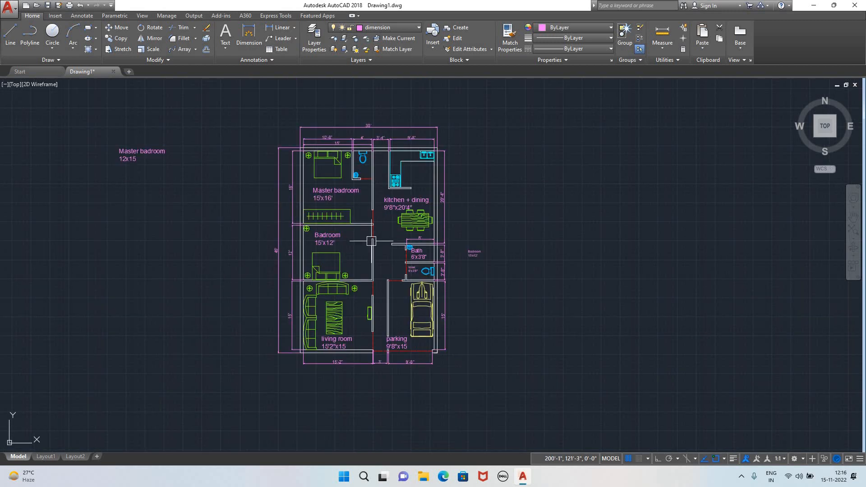
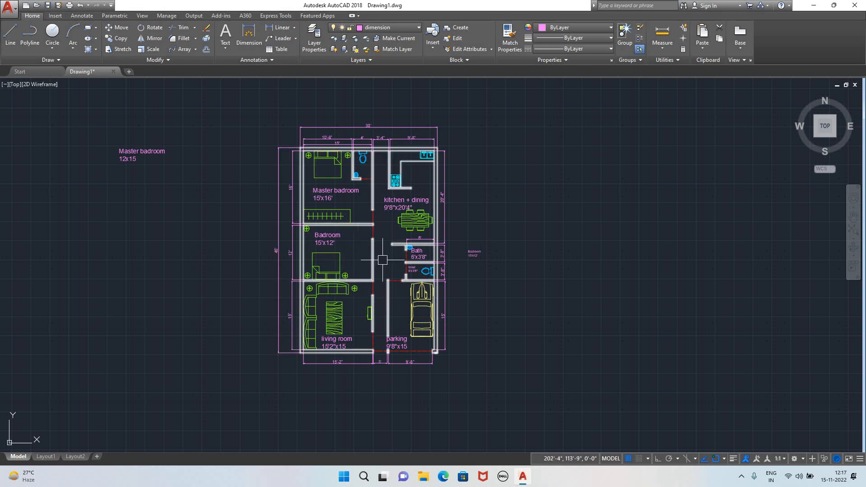
scroll(382, 246, up, 3)
scroll(350, 262, down, 2)
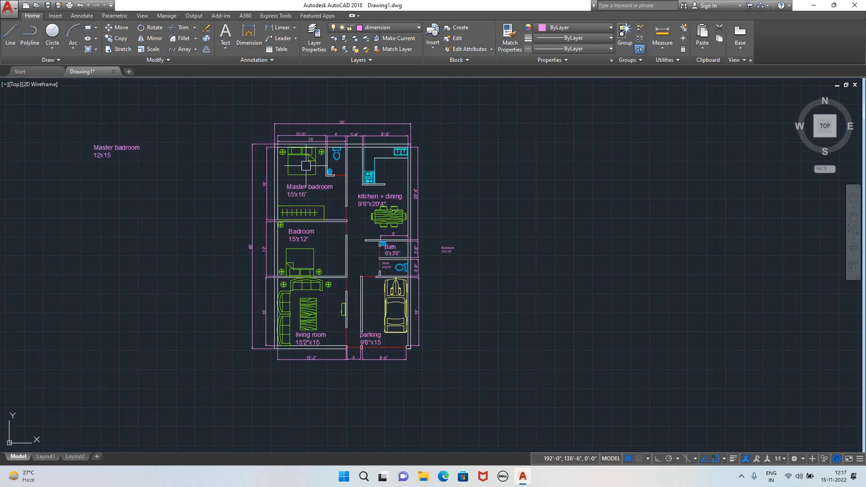
scroll(344, 196, up, 2)
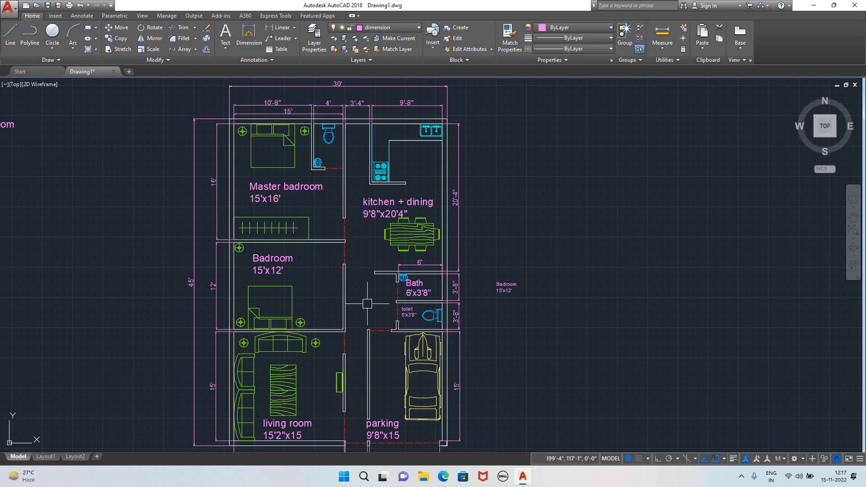
scroll(405, 309, down, 4)
scroll(392, 310, up, 4)
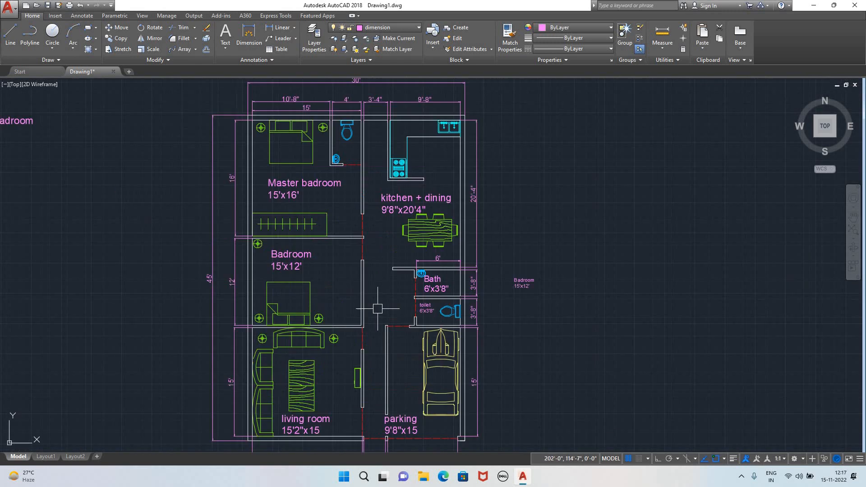
scroll(373, 289, down, 2)
scroll(381, 282, up, 2)
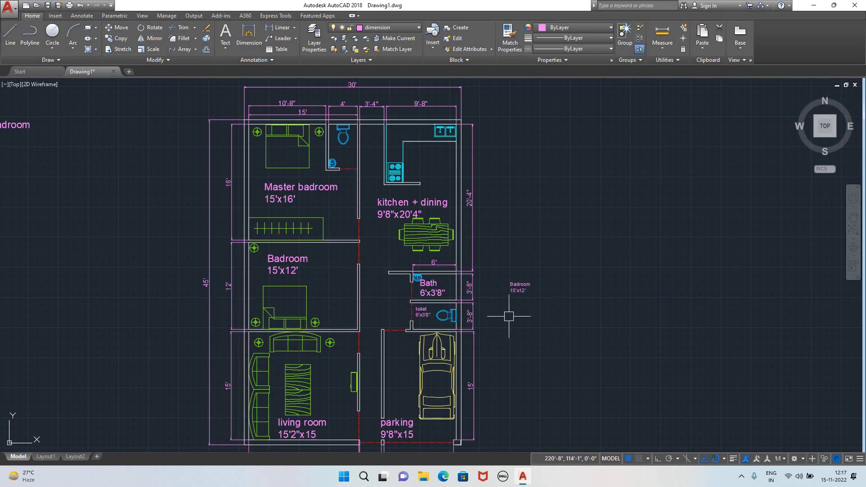
scroll(386, 302, down, 3)
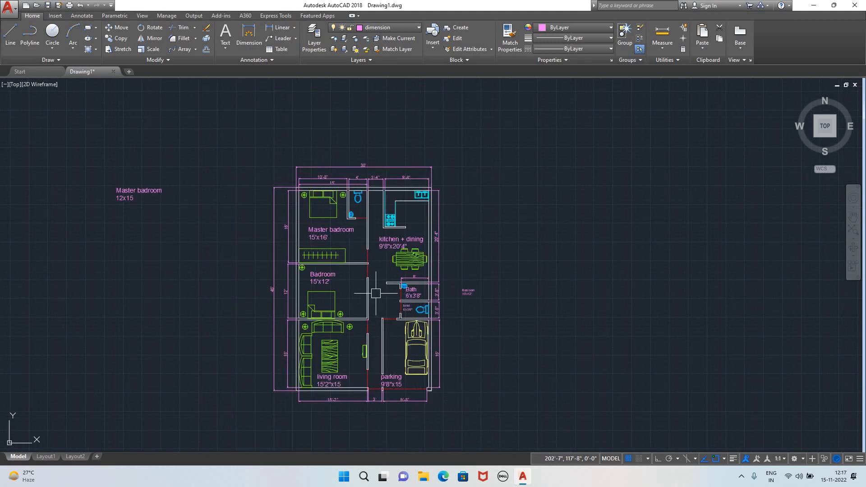
scroll(356, 291, up, 5)
scroll(340, 286, down, 2)
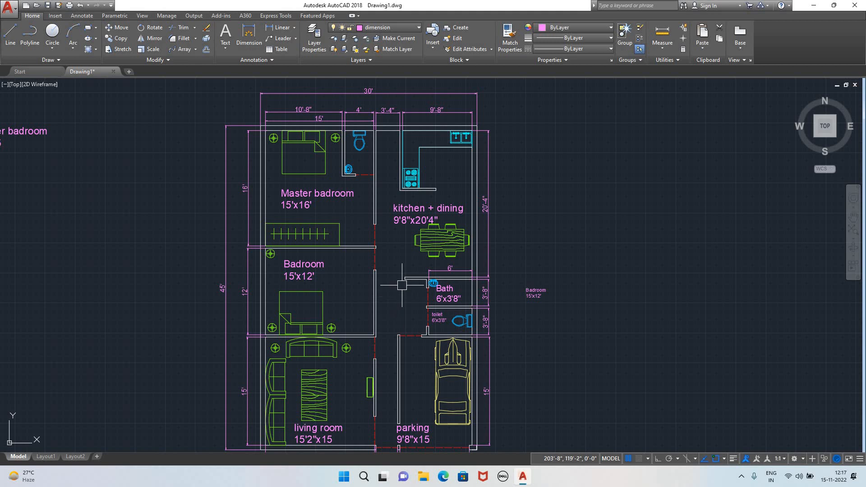
scroll(402, 284, up, 2)
scroll(402, 284, down, 4)
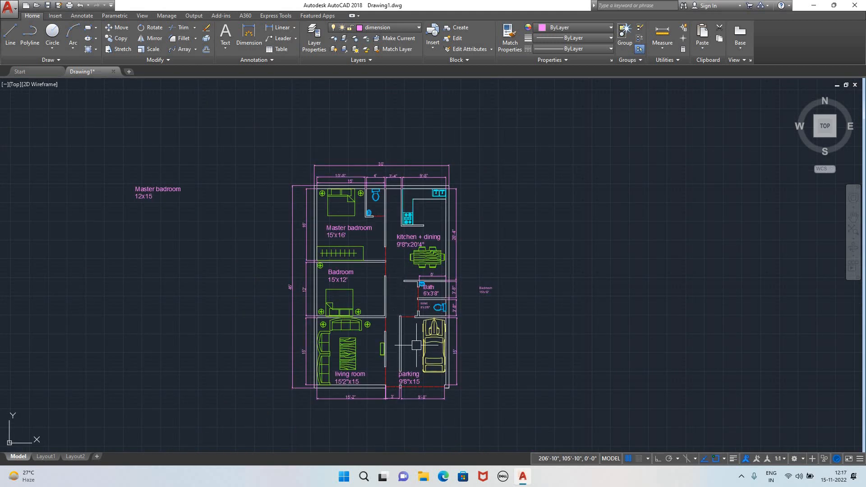
- Inspect the living room, parking, bath and toilet areas, and return to an overview of the plan
scroll(411, 336, down, 3)
scroll(387, 275, up, 5)
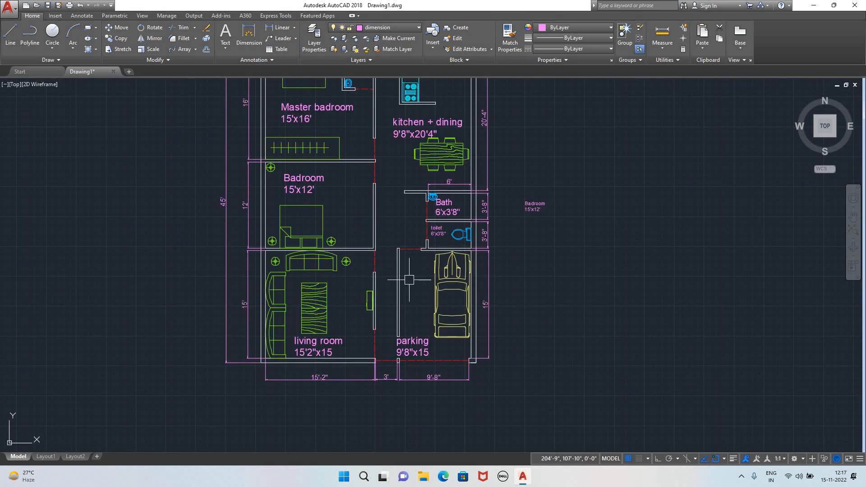
scroll(409, 280, up, 2)
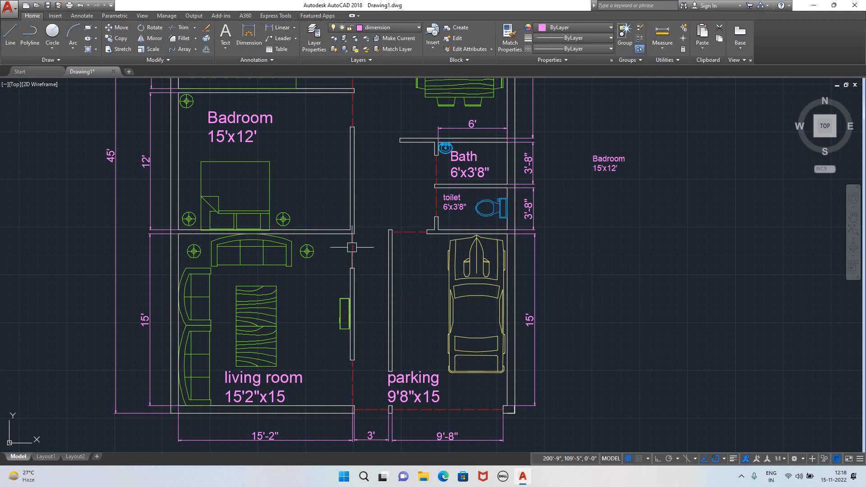
scroll(369, 218, down, 2)
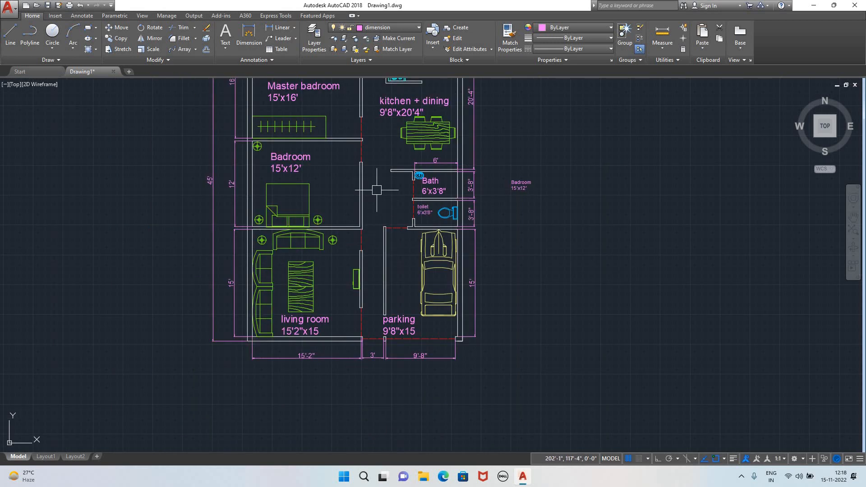
scroll(377, 190, down, 2)
middle_drag(378, 193, 367, 245)
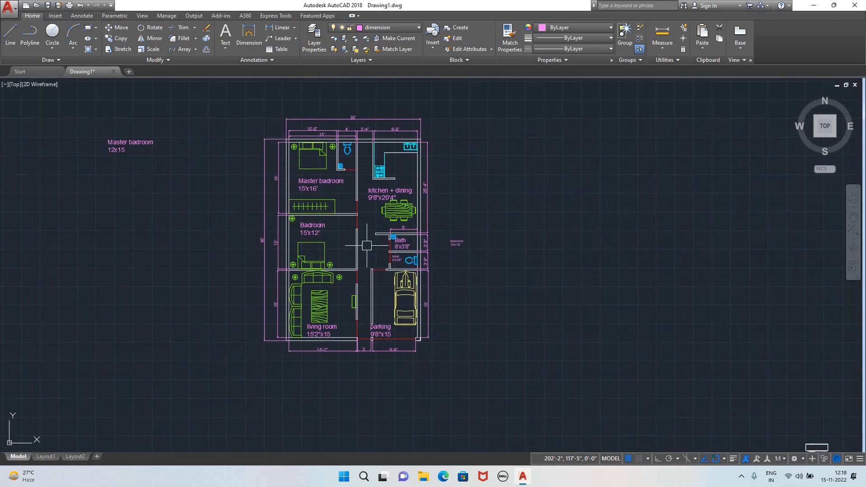
scroll(367, 243, up, 2)
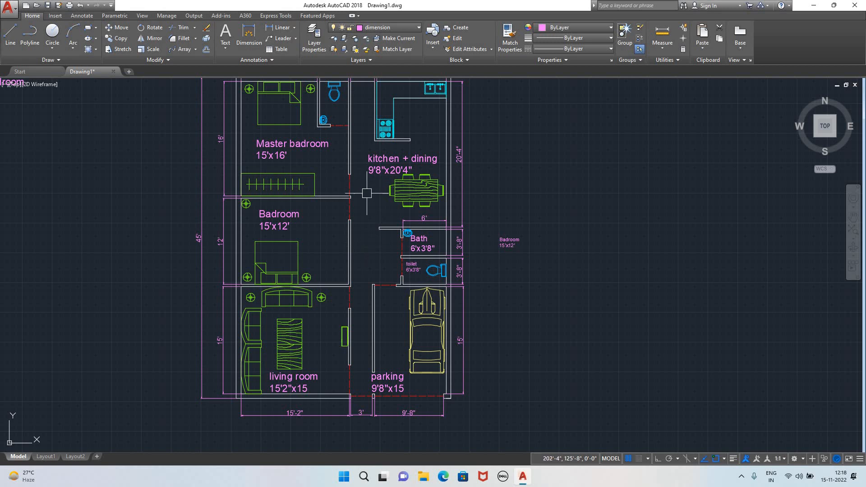
scroll(353, 208, down, 2)
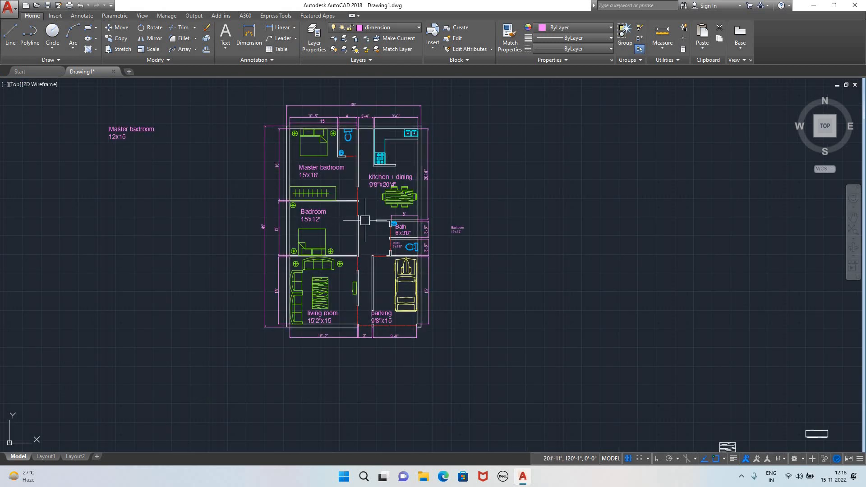
- Turn off the furniture, door, dimension, text, car, kitchen and toilet layers, accepting that the current layer is turned off
click(387, 27)
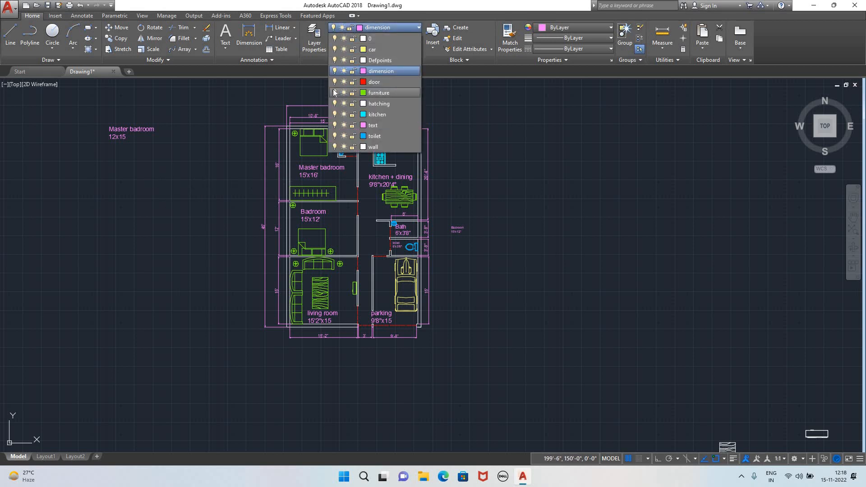
click(334, 92)
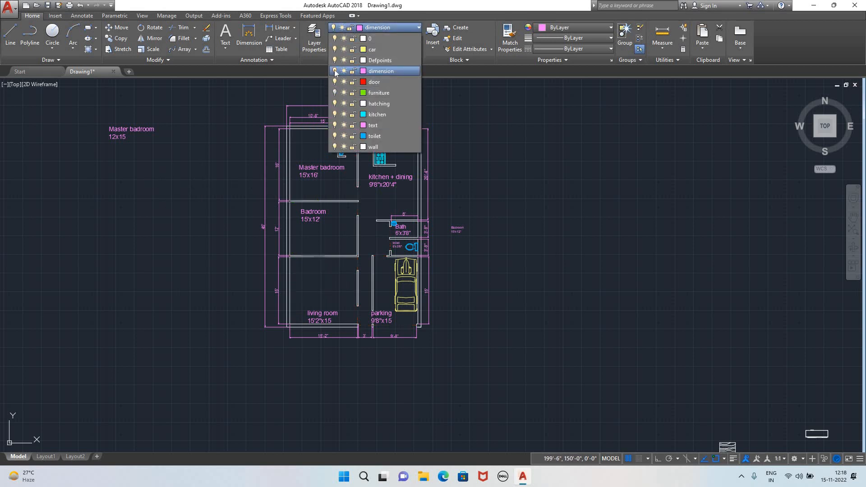
click(336, 104)
click(414, 220)
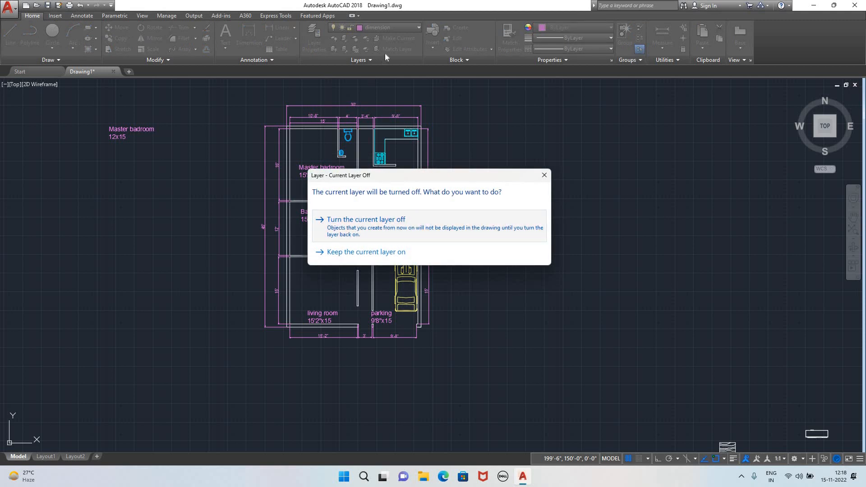
click(387, 28)
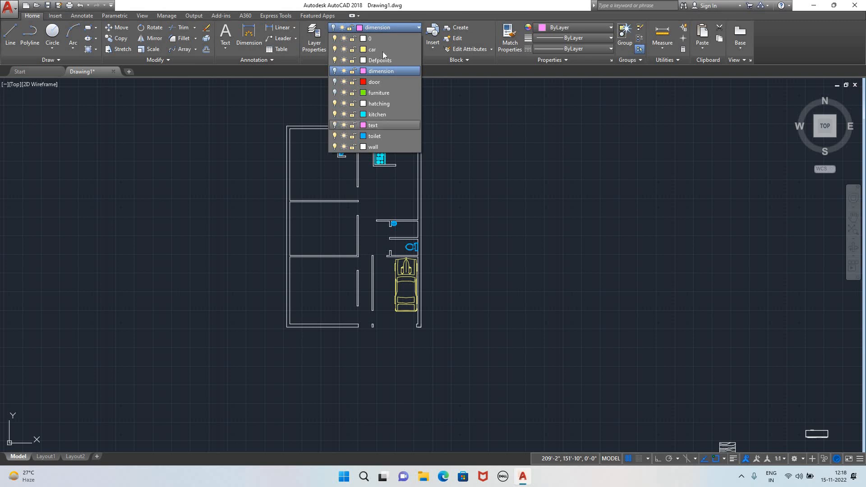
click(334, 49)
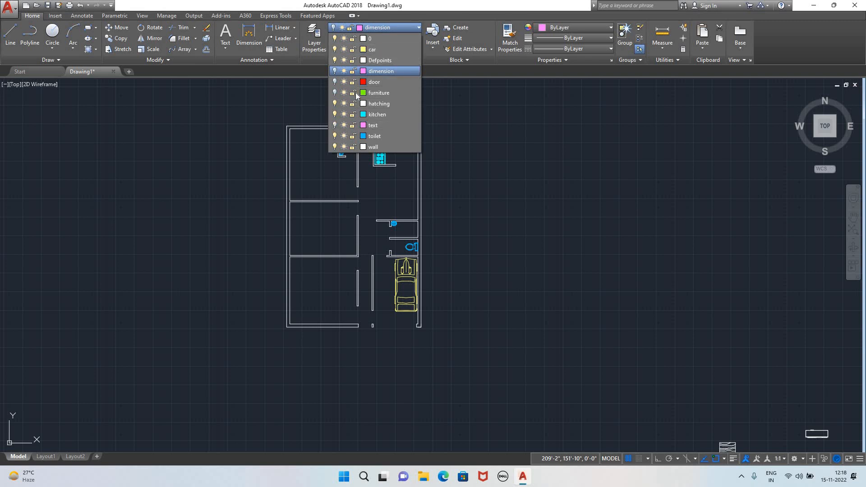
click(335, 114)
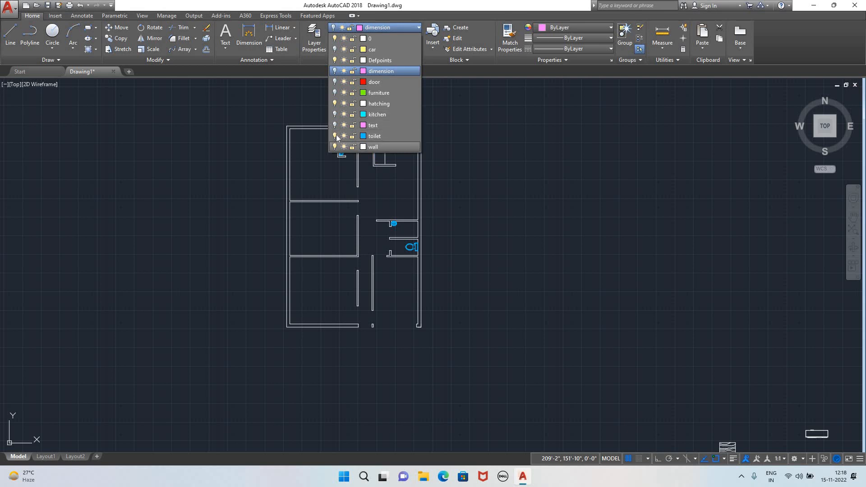
click(334, 136)
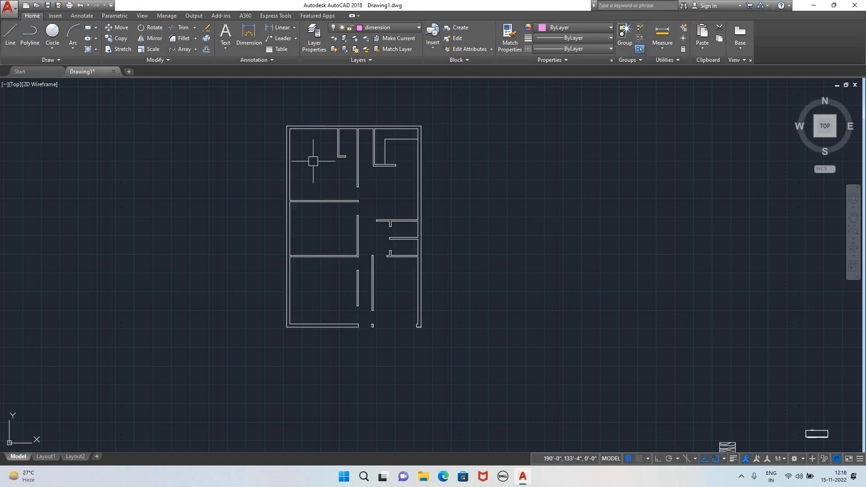
- Start the Hatch command at the master bedroom walls and choose the GR_LINEAR gradient from the hatch patterns
scroll(298, 136, up, 6)
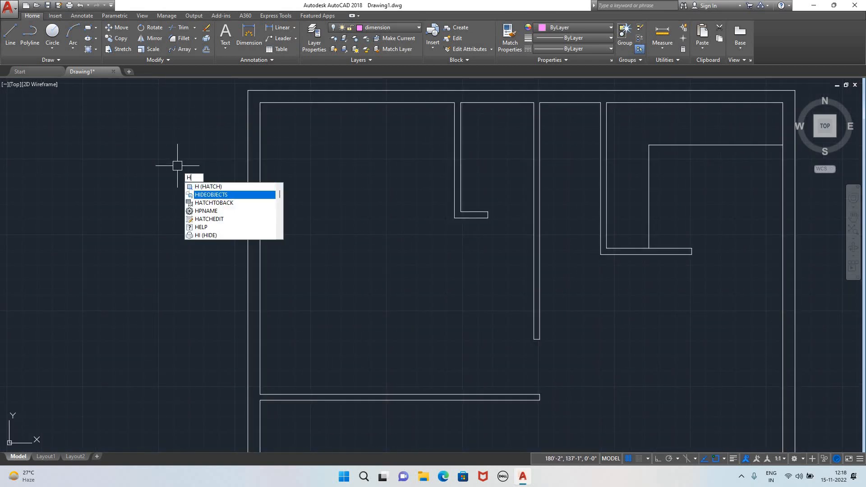
key(Return)
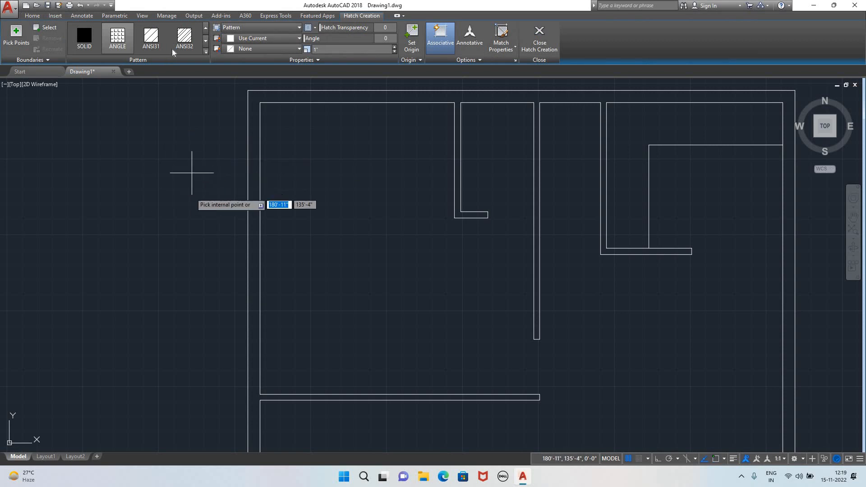
click(206, 52)
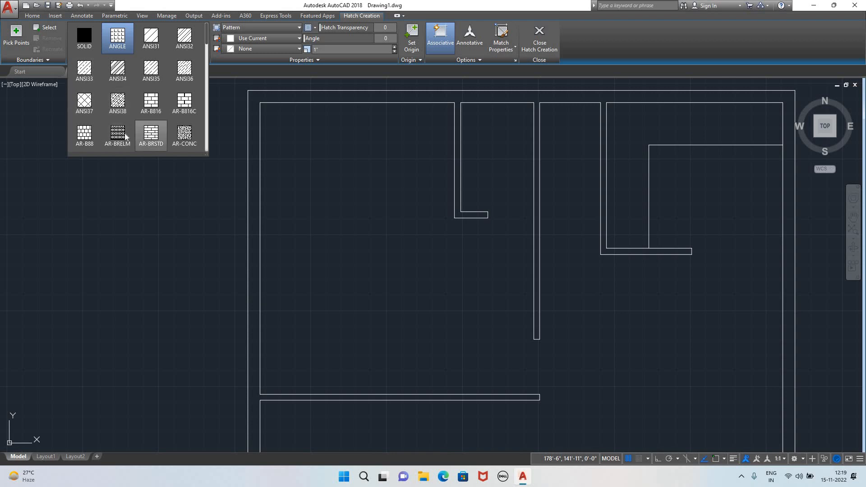
scroll(151, 140, down, 3)
scroll(158, 131, down, 1)
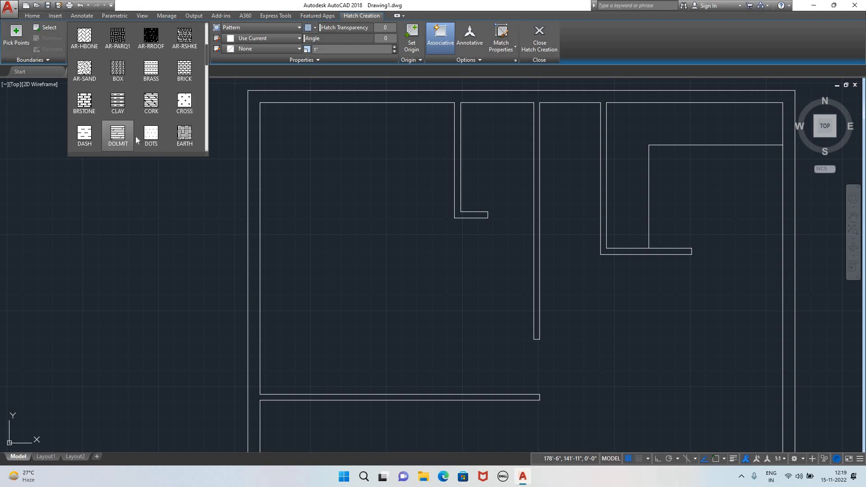
scroll(139, 133, down, 3)
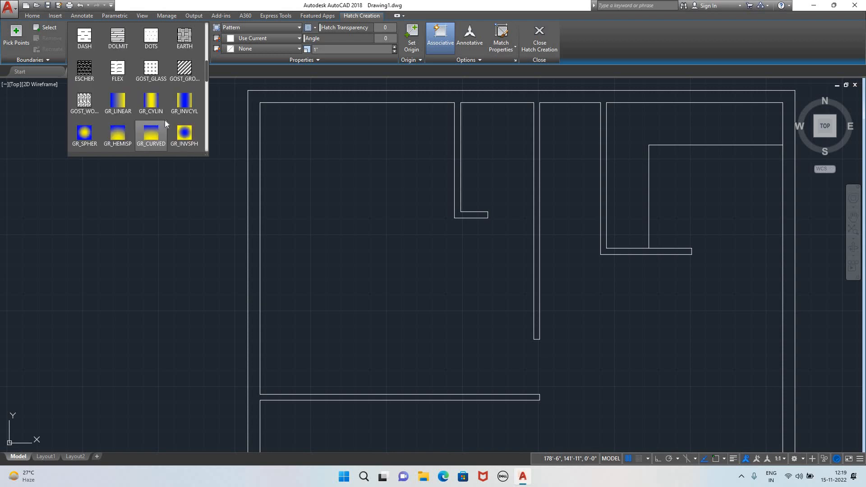
scroll(166, 123, down, 3)
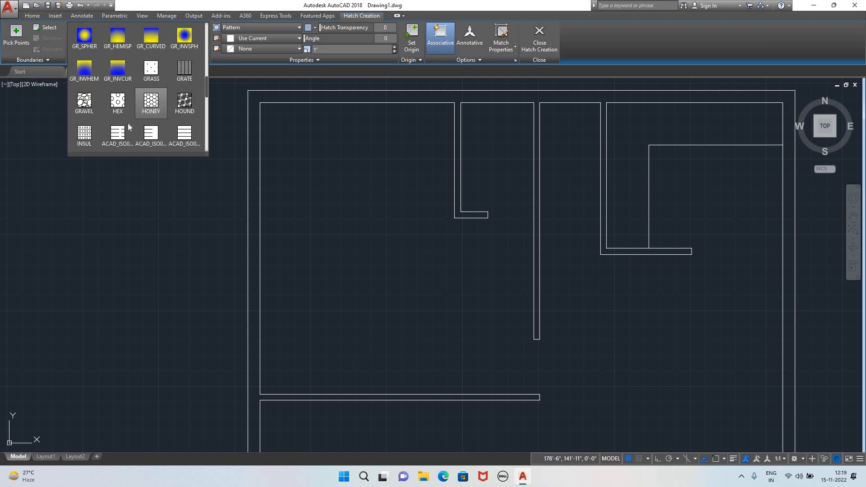
scroll(156, 119, down, 2)
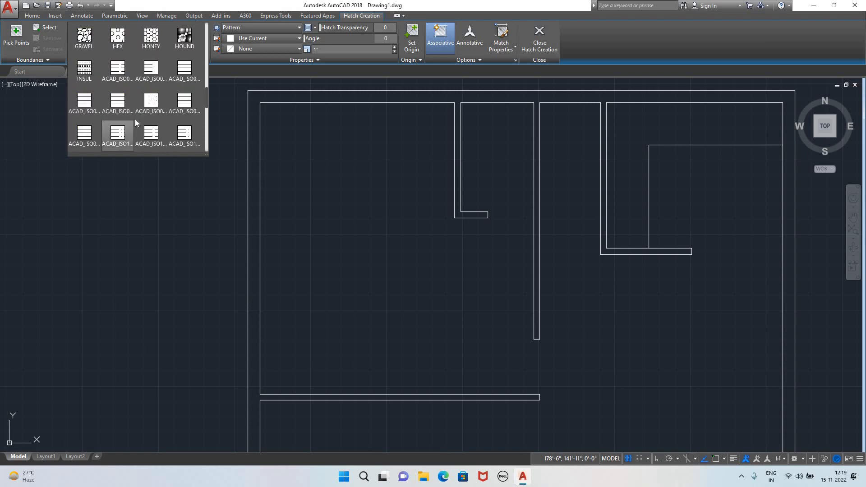
scroll(134, 119, down, 4)
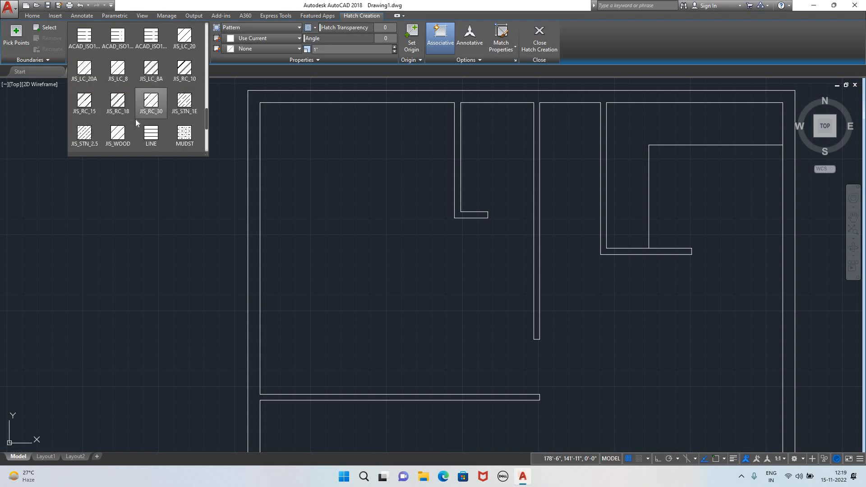
scroll(135, 119, down, 3)
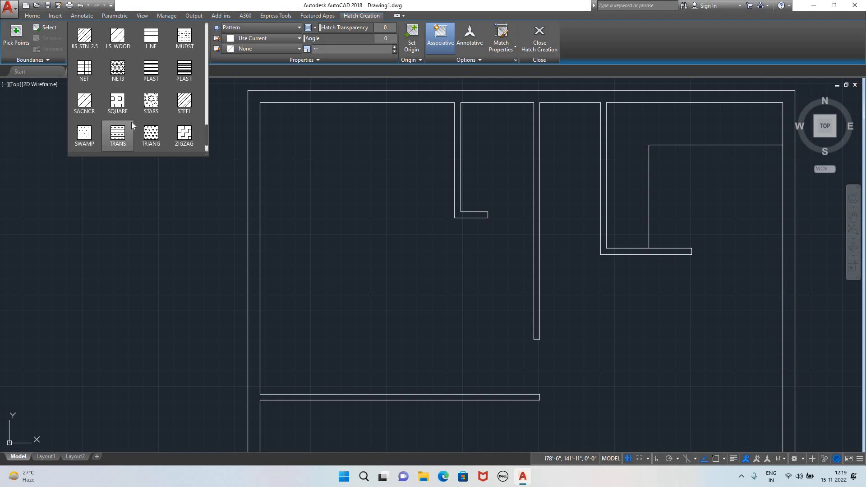
scroll(139, 123, down, 1)
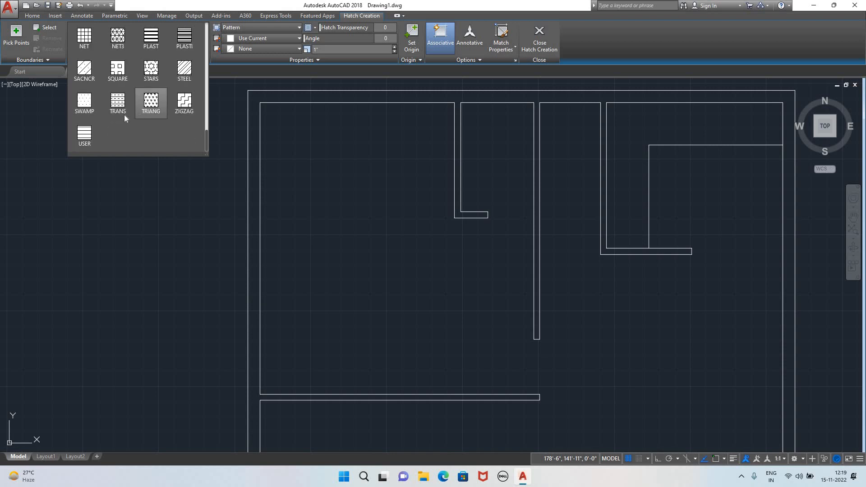
scroll(126, 110, up, 12)
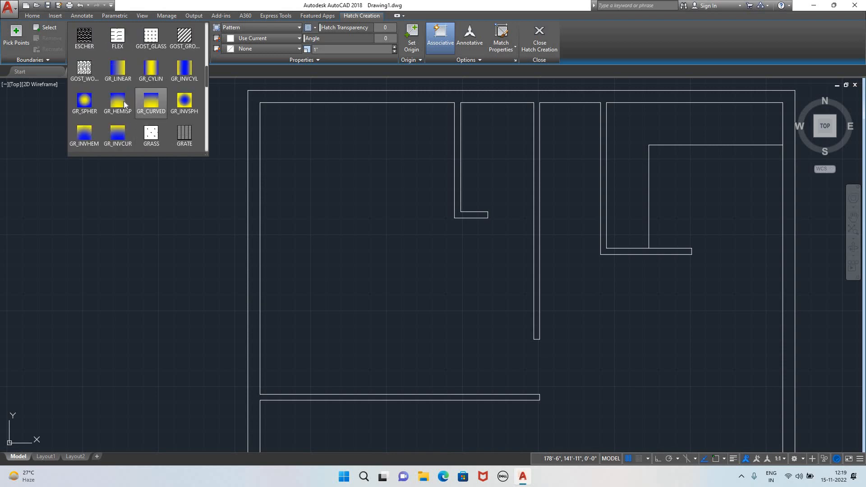
click(118, 70)
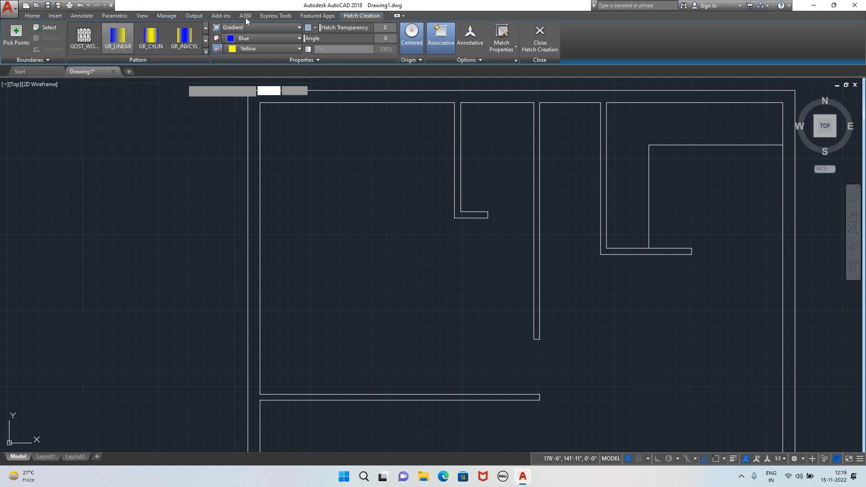
- Set the hatch to a solid fill in orange colour 242,103,34
click(237, 28)
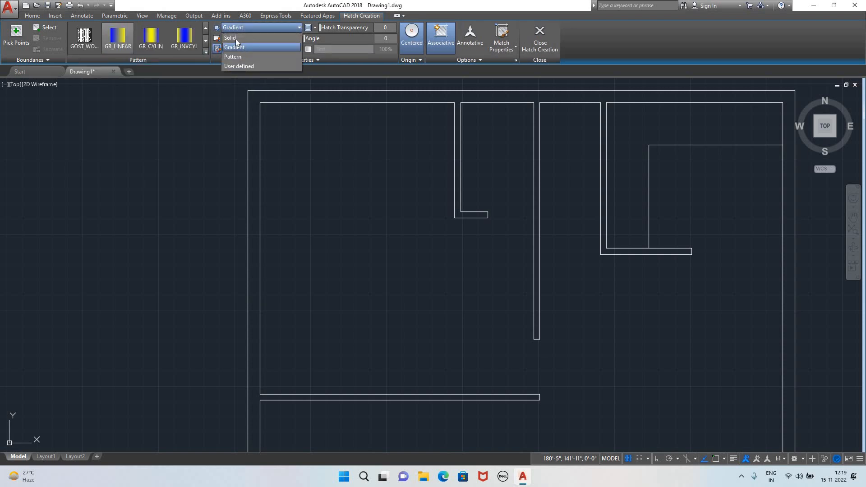
click(230, 38)
click(255, 38)
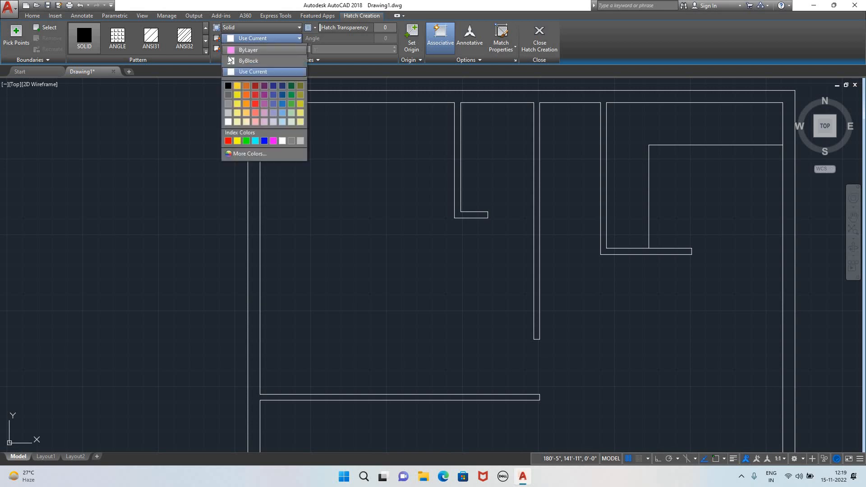
click(247, 95)
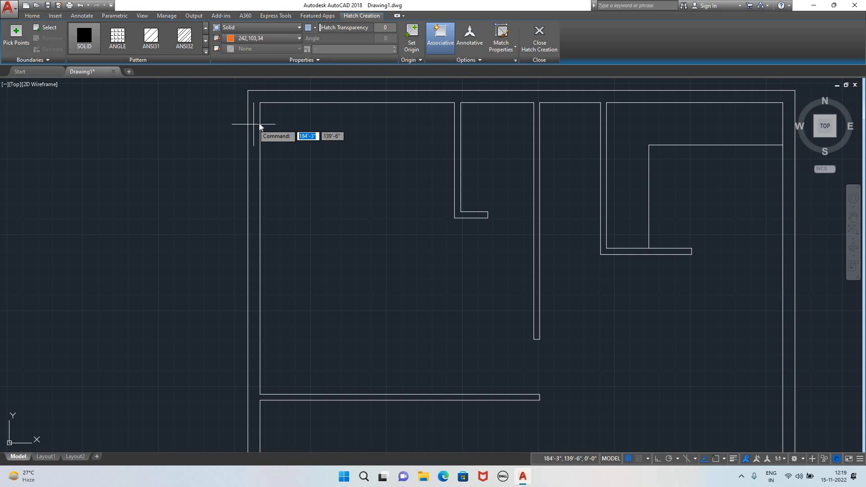
- Try to fill the outer wall beside the master bedroom with the solid hatch, and leave the Hatch command
click(253, 138)
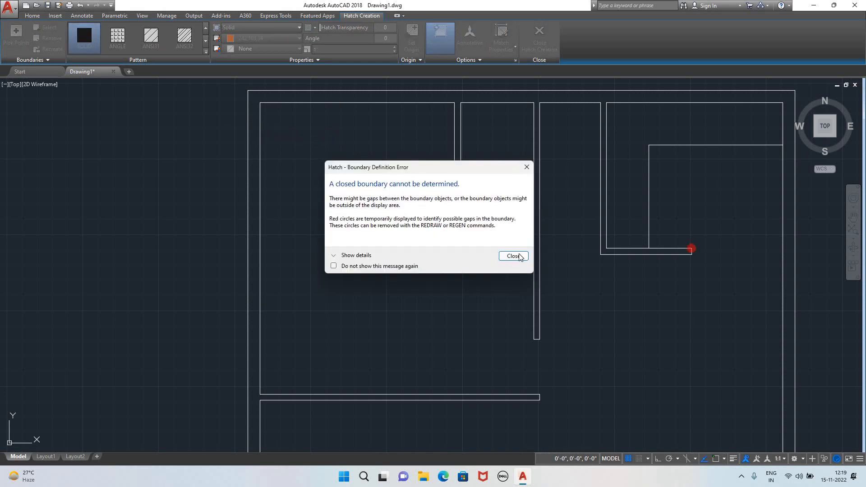
click(513, 256)
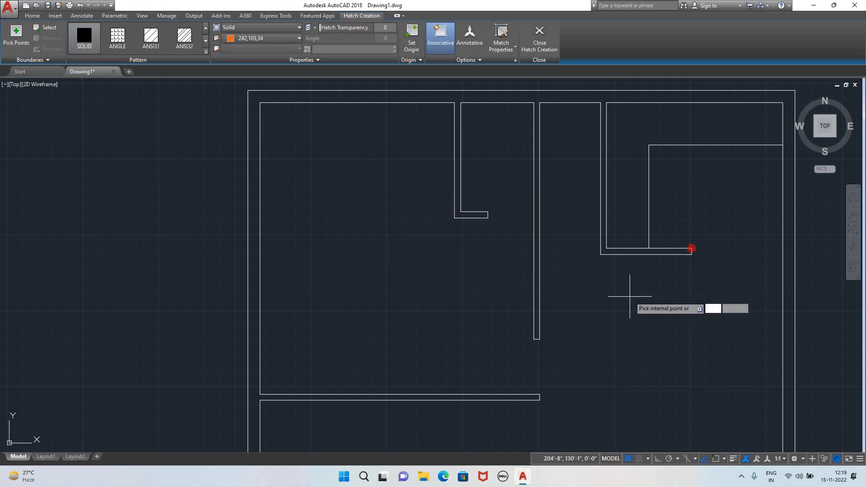
scroll(639, 340, down, 2)
scroll(636, 356, down, 1)
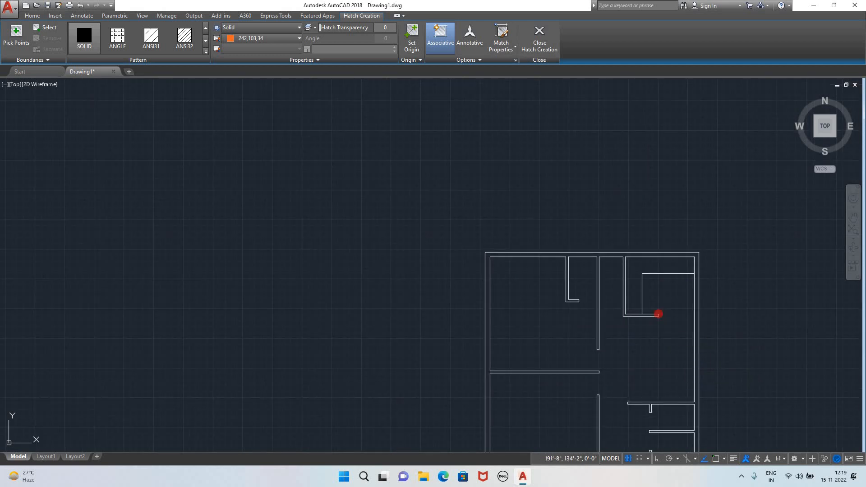
scroll(288, 325, down, 5)
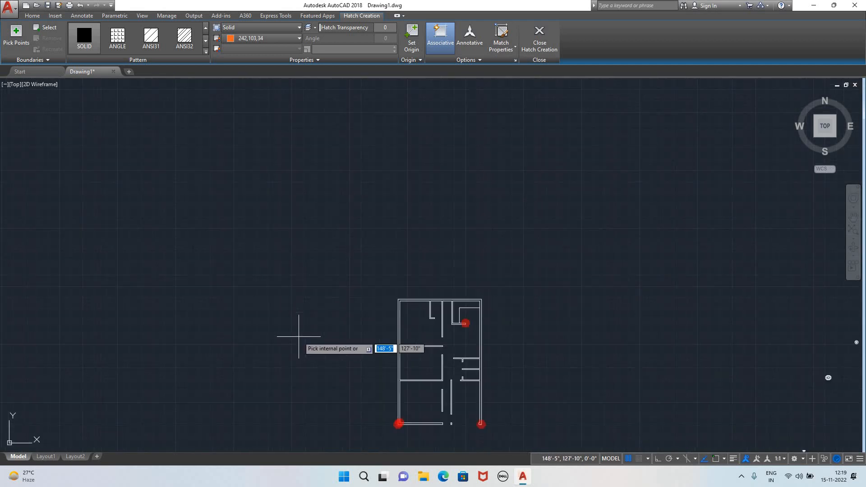
key(Escape)
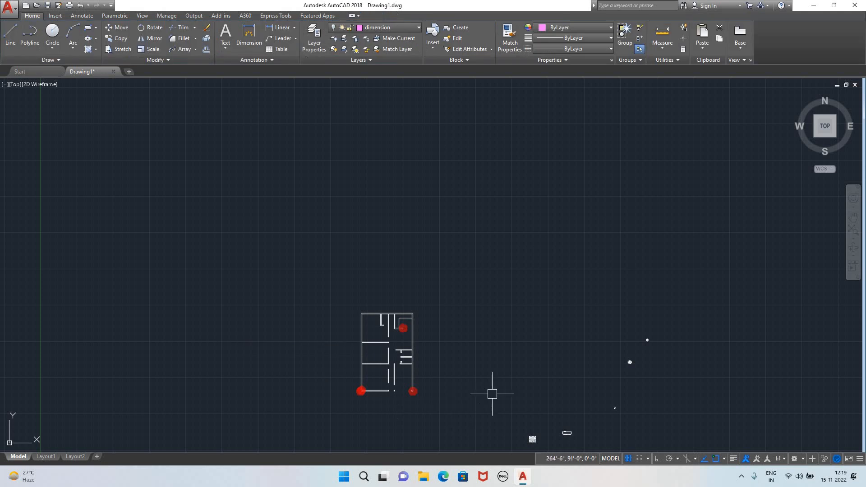
- Select all the walls of the plan and run Overkill on them with the default comparison settings
scroll(474, 380, down, 2)
mouse_move(473, 380)
middle_down()
mouse_move(419, 309)
mouse_move(326, 270)
middle_up()
scroll(322, 270, up, 6)
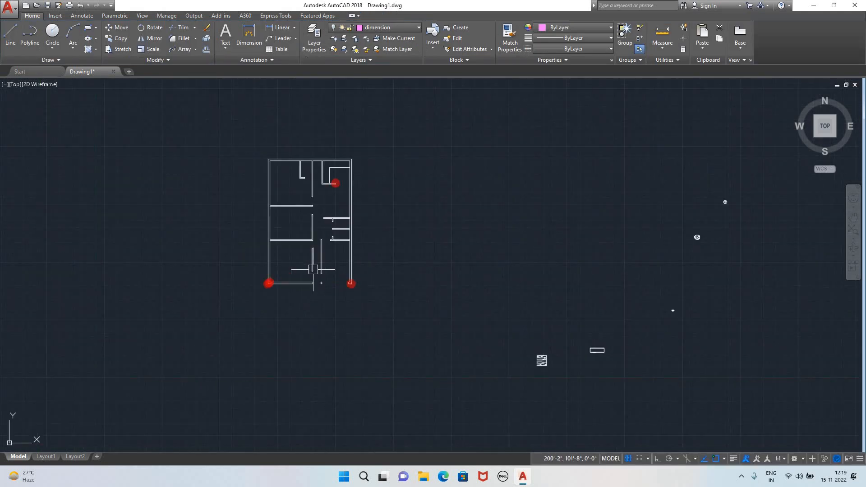
scroll(457, 350, down, 4)
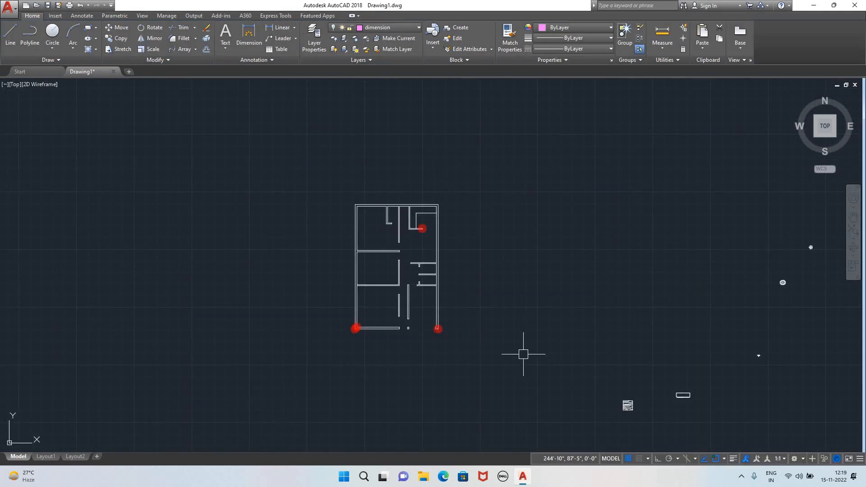
click(523, 354)
click(296, 175)
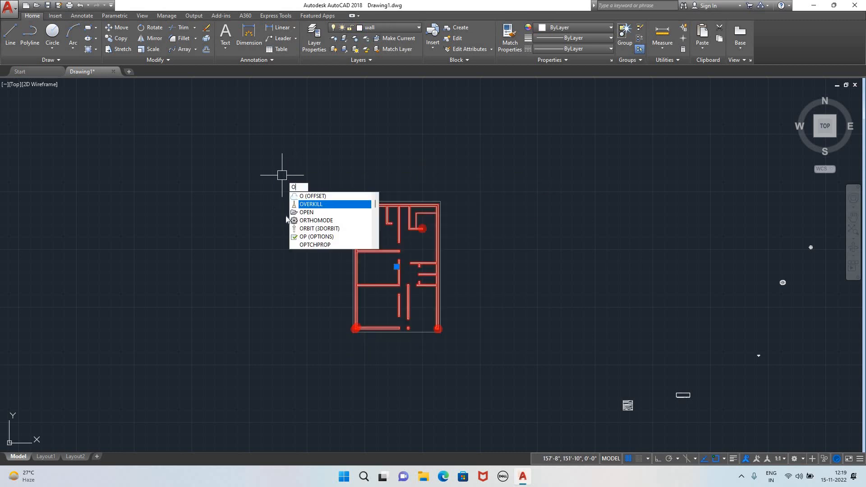
click(315, 204)
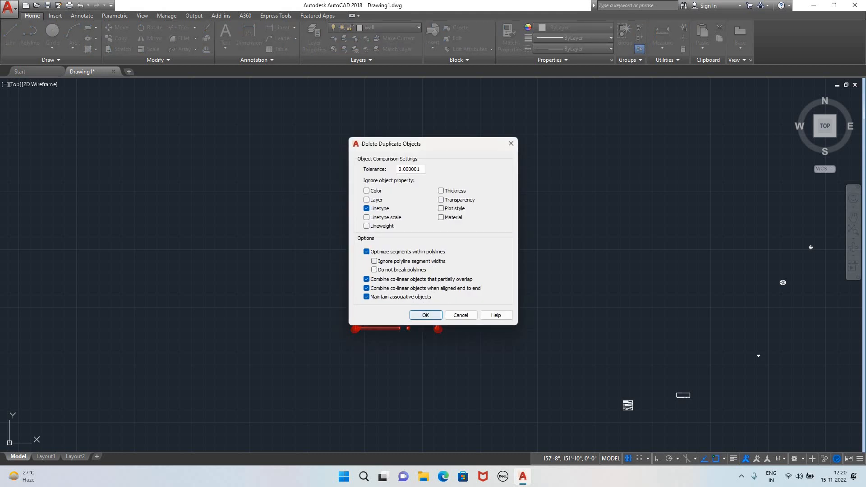
click(433, 316)
- Repeat Overkill on the whole wall plan three more times, accepting the default settings each time
click(470, 357)
click(327, 142)
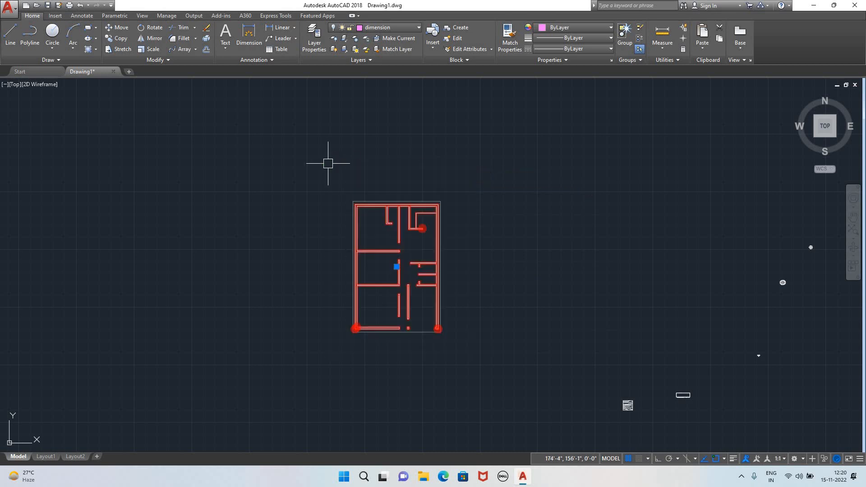
text(o)
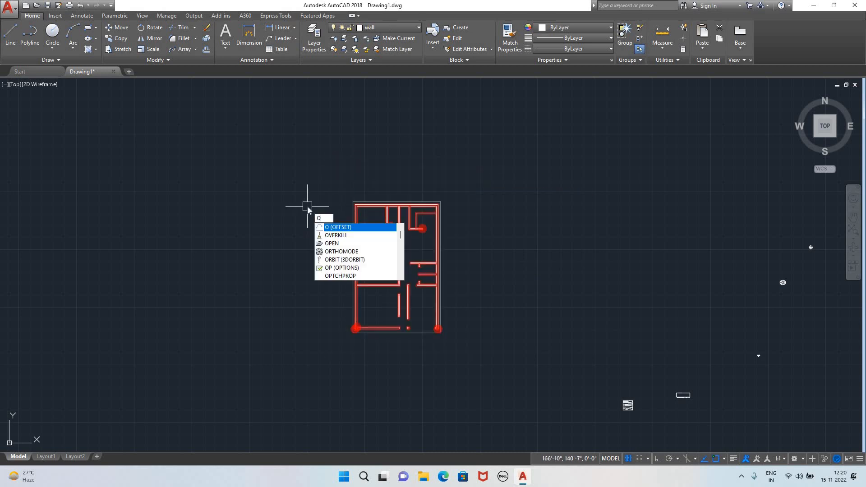
text(ve)
key(Return)
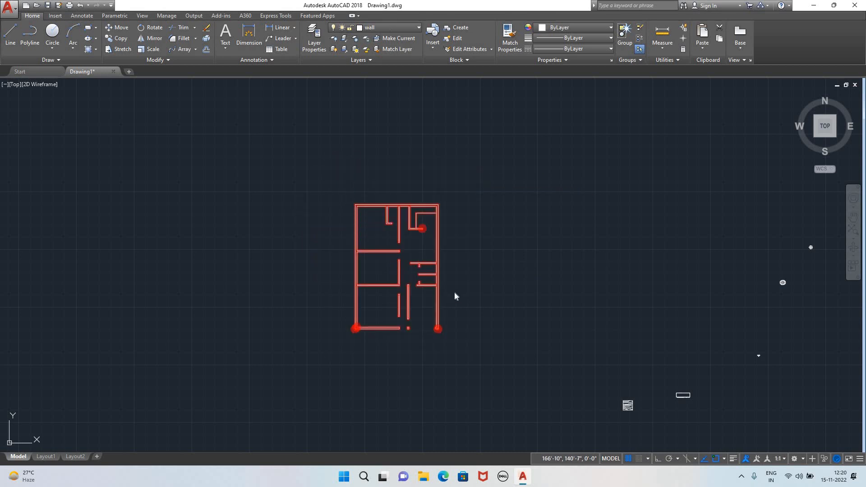
click(425, 315)
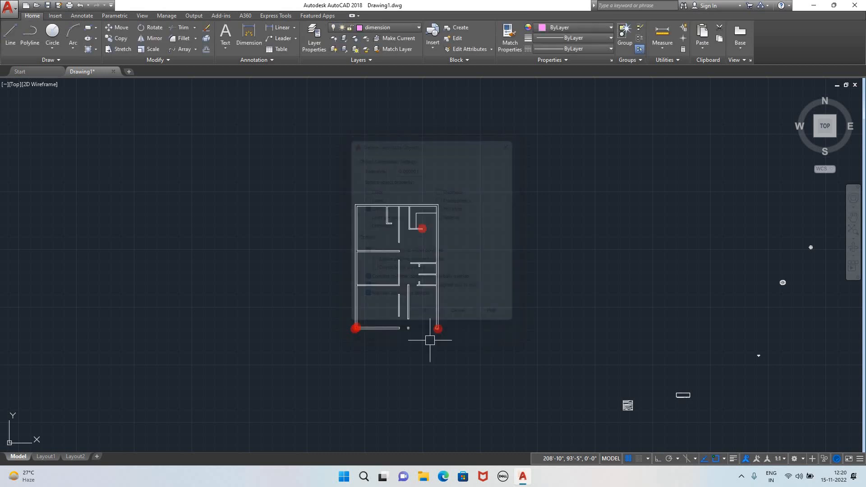
click(459, 348)
click(342, 190)
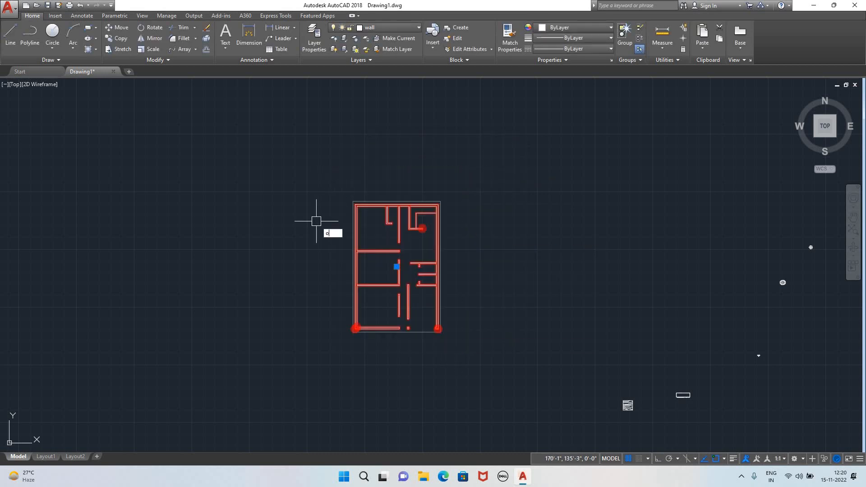
text(ver)
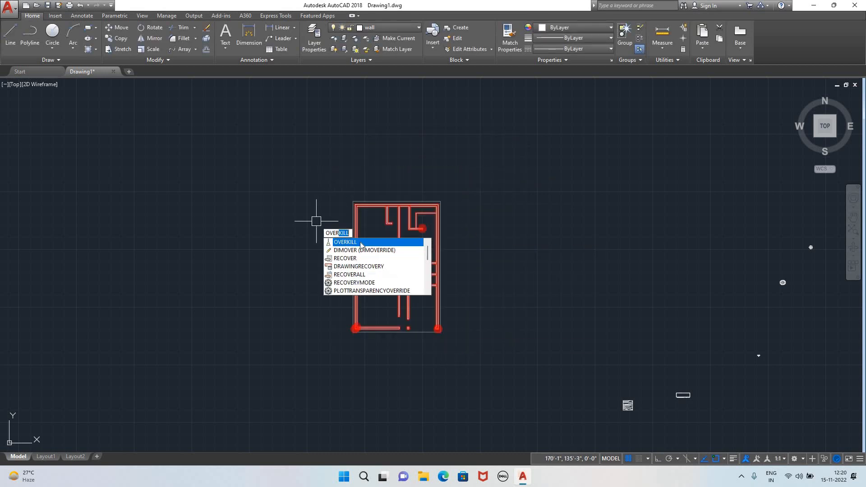
key(Return)
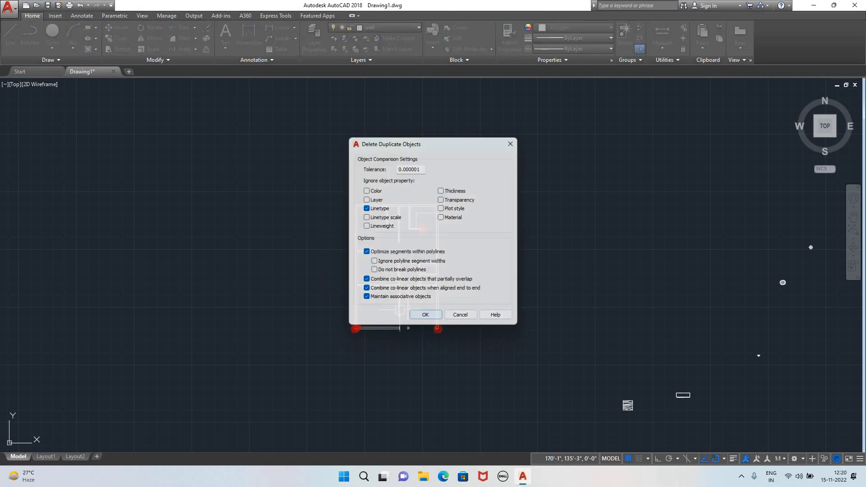
click(423, 314)
click(472, 334)
click(312, 203)
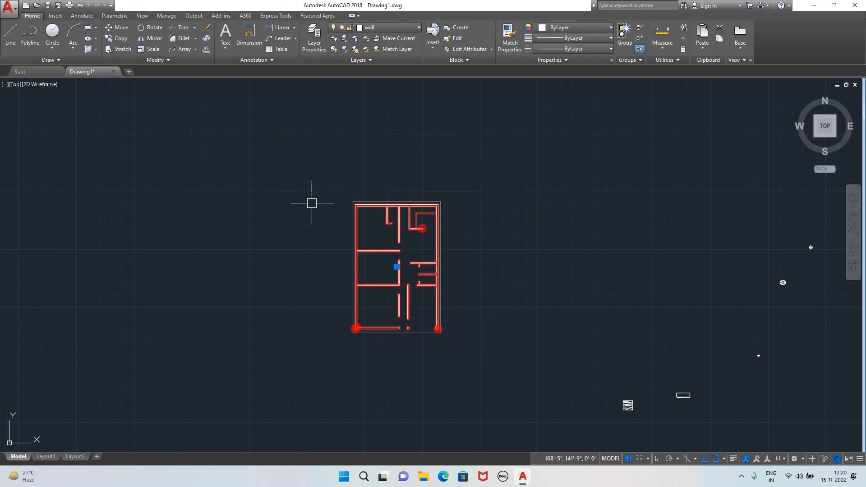
text(over)
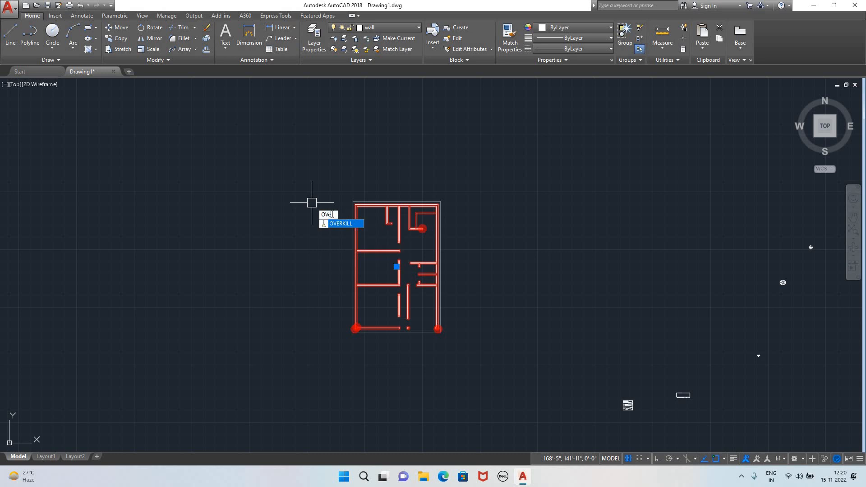
key(Return)
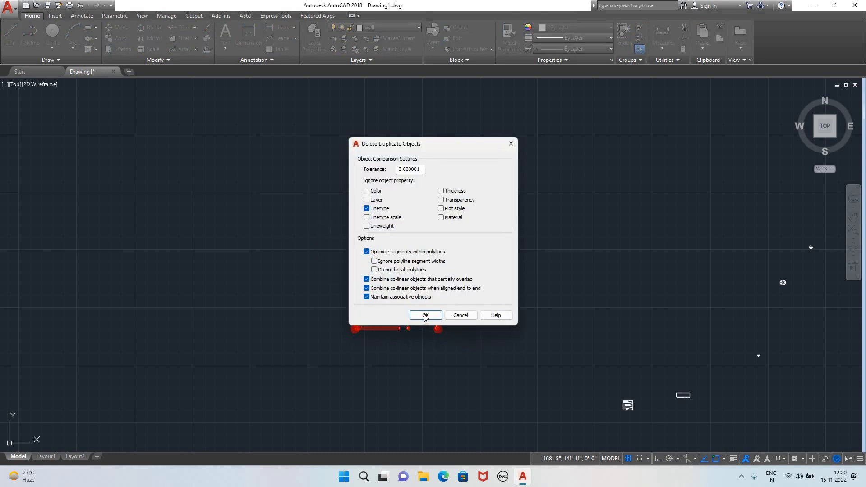
click(426, 314)
- Try twice to group all the walls of the plan, without creating a duplicate group
click(488, 361)
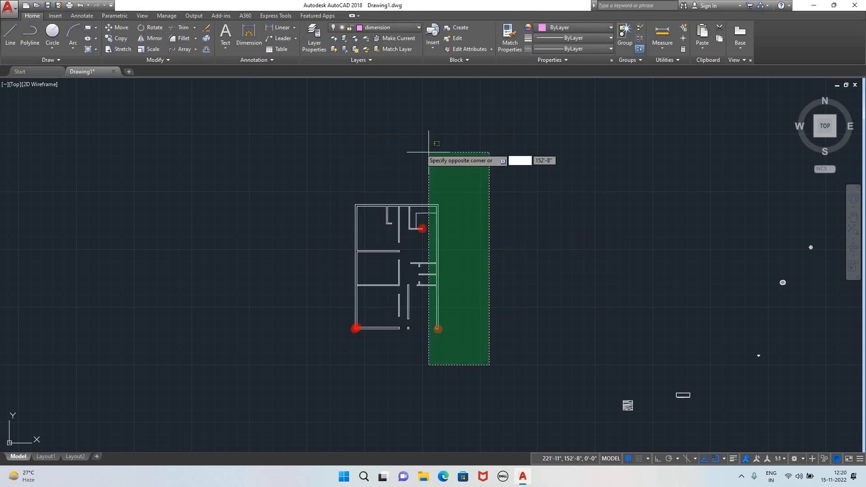
click(255, 141)
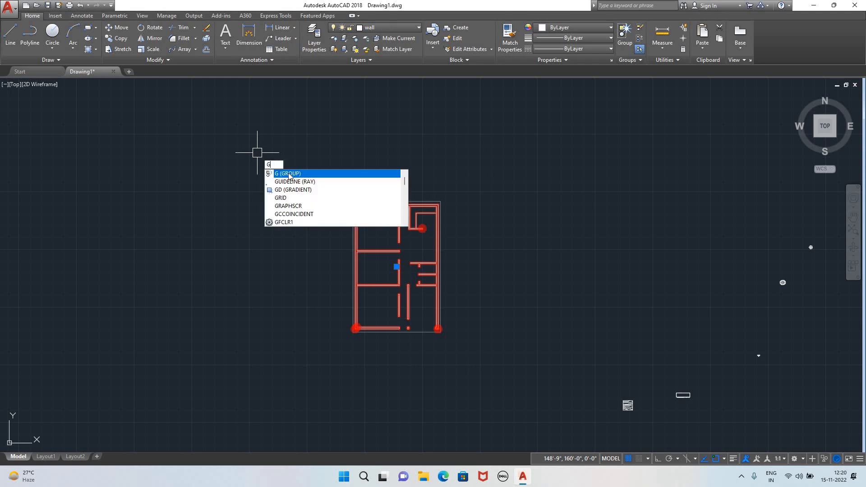
key(Return)
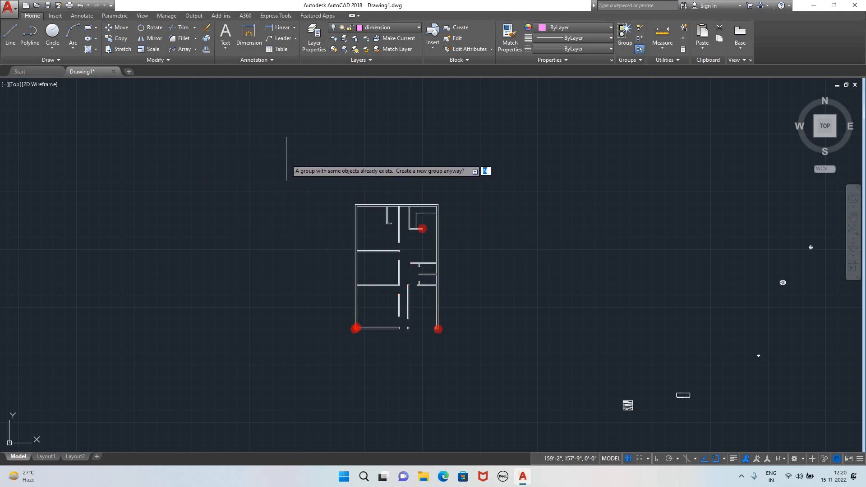
key(Return)
click(477, 359)
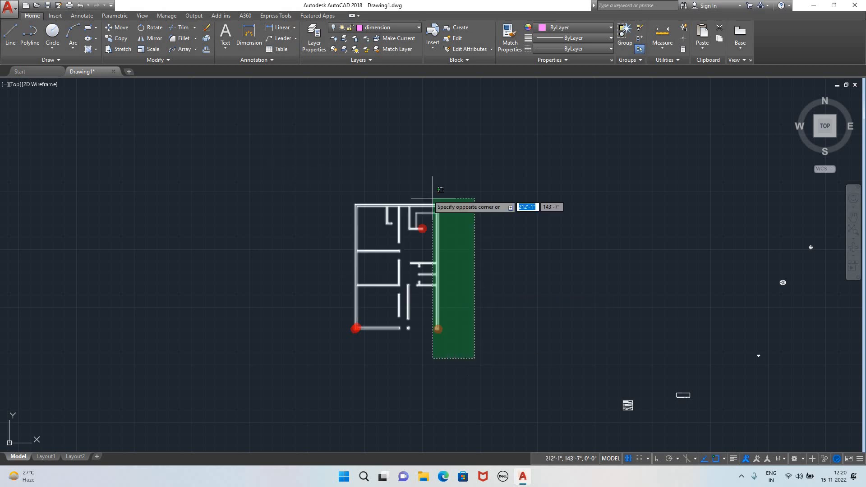
click(433, 201)
text(g)
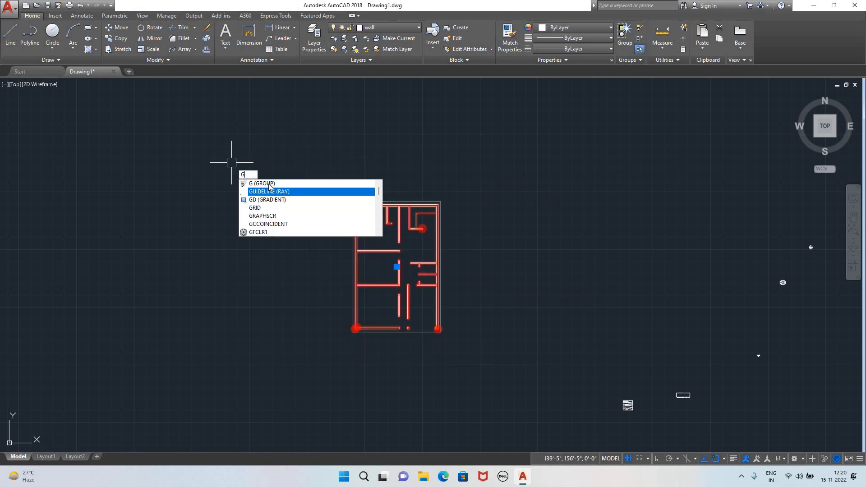
key(Return)
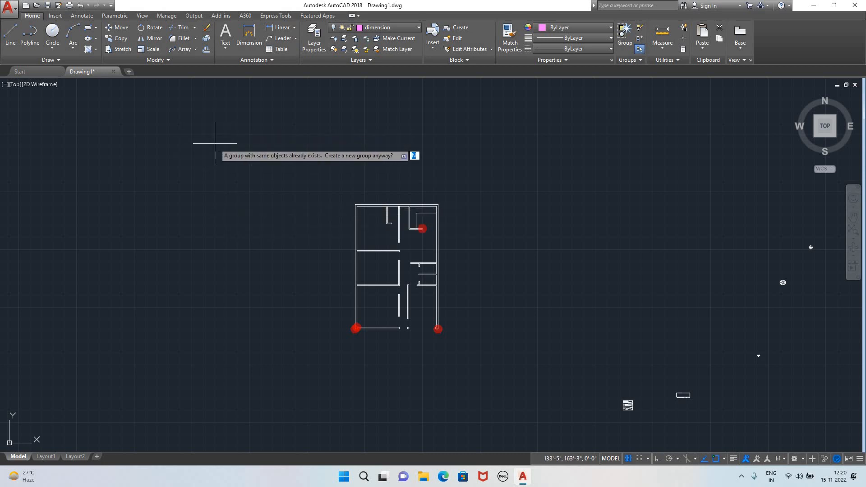
key(Escape)
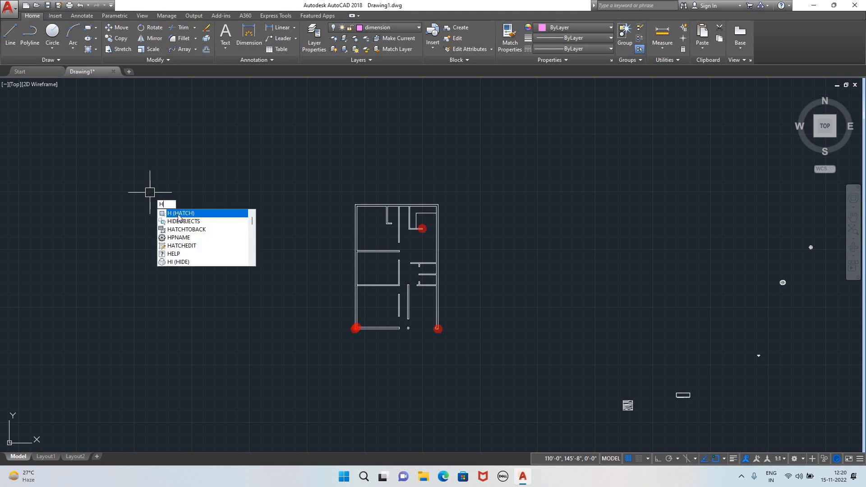
- Try to fill the outer wall at the plan's upper-left corner with a Solid hatch in colour 242,103,34, and leave the Hatch command
key(Return)
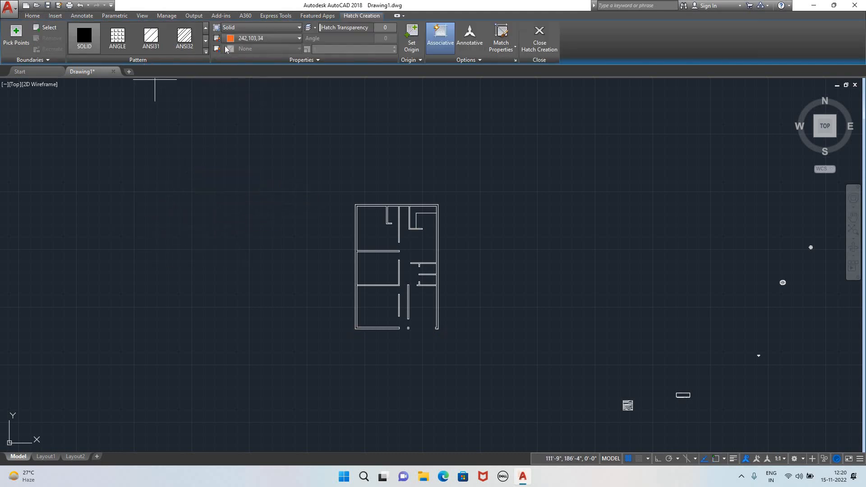
scroll(369, 219, up, 6)
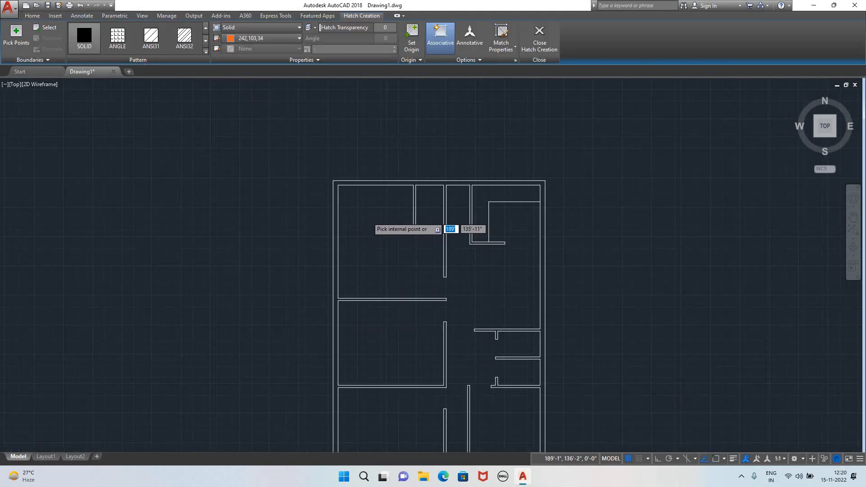
scroll(316, 153, up, 2)
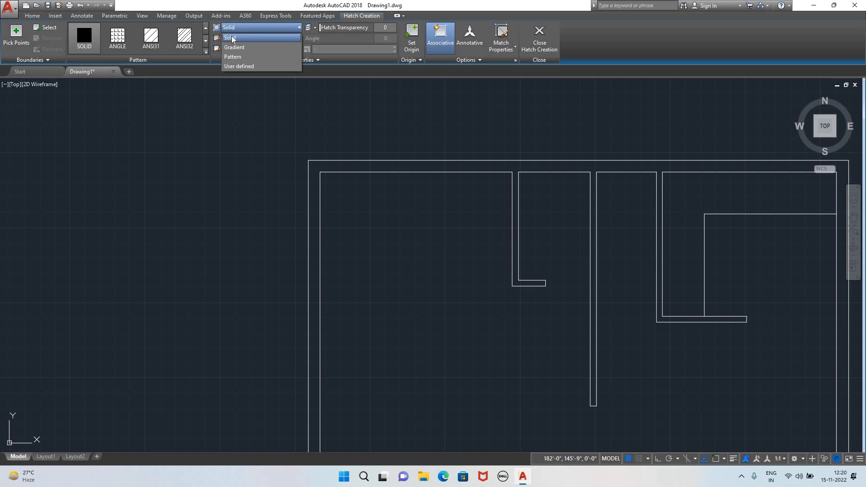
click(233, 39)
click(234, 40)
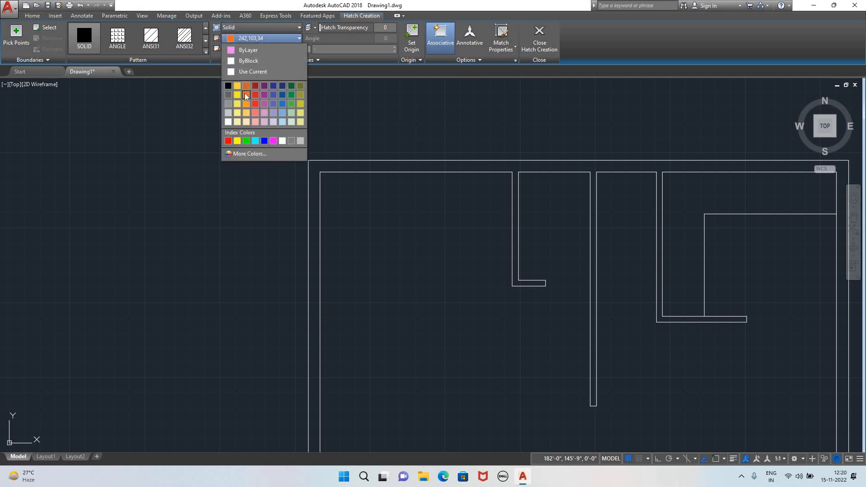
click(244, 92)
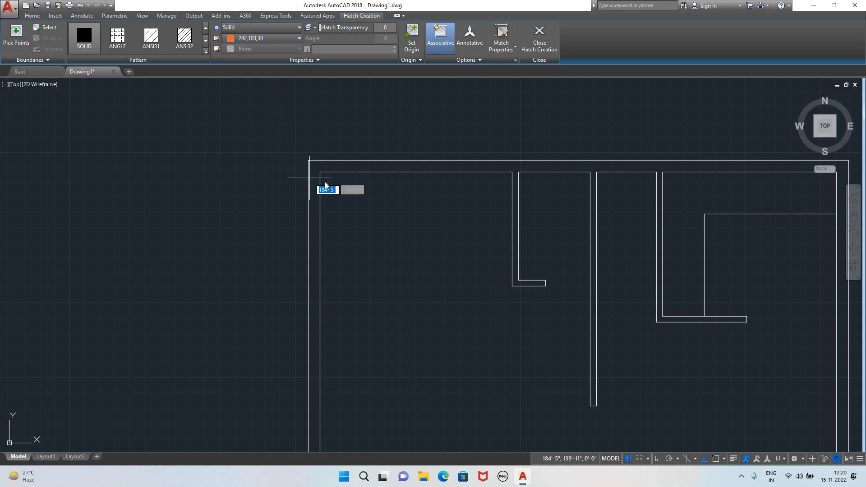
click(326, 183)
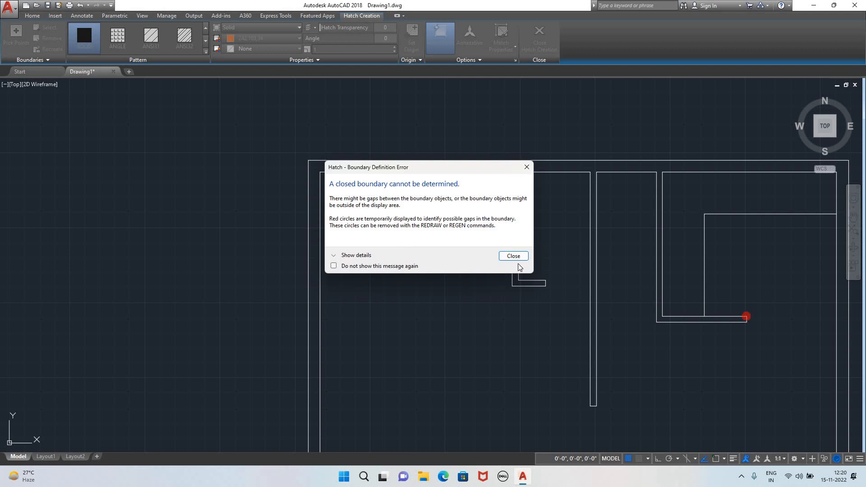
key(Return)
scroll(599, 345, down, 1)
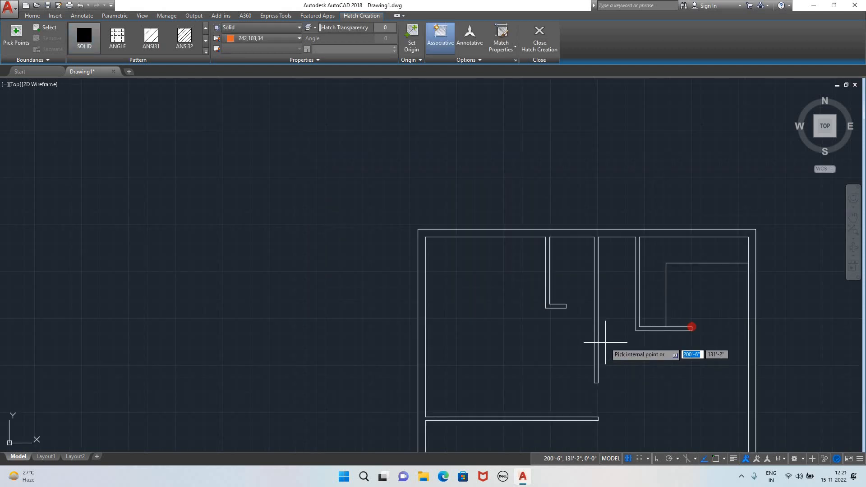
scroll(699, 387, down, 5)
middle_drag(699, 385, 311, 247)
key(Escape)
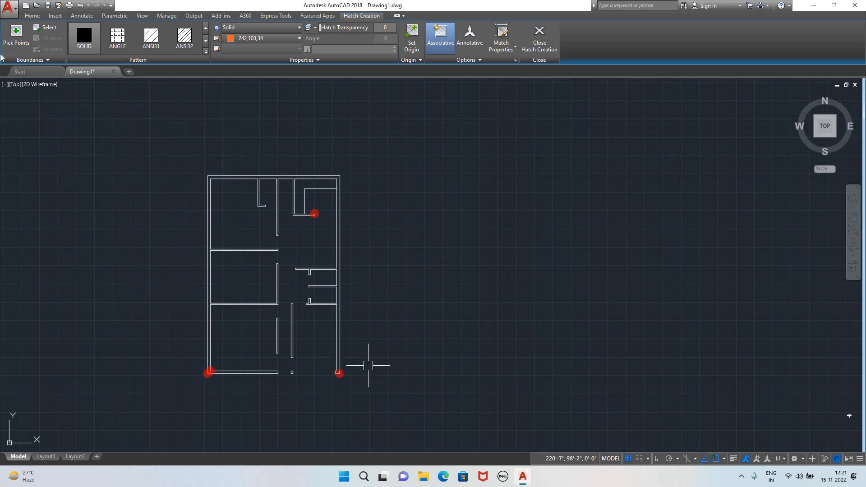
scroll(321, 394, up, 5)
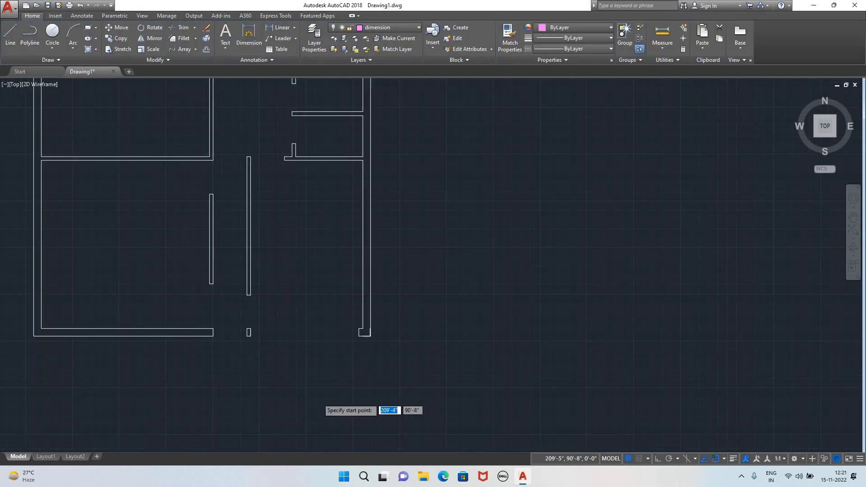
click(445, 246)
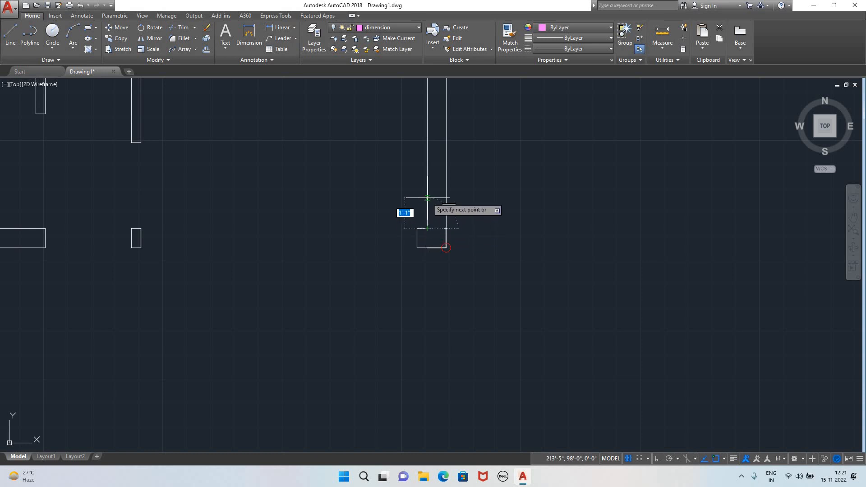
scroll(431, 151, down, 2)
scroll(431, 147, down, 2)
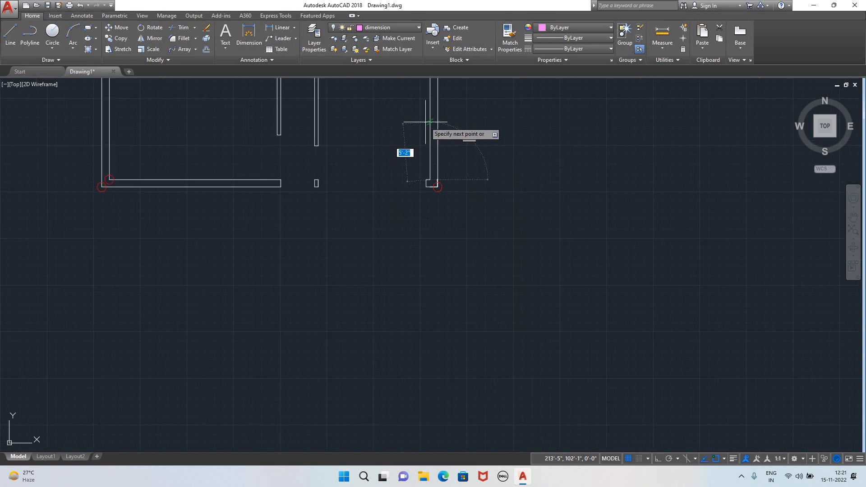
mouse_move(429, 121)
middle_down()
mouse_move(447, 239)
mouse_move(444, 298)
middle_up()
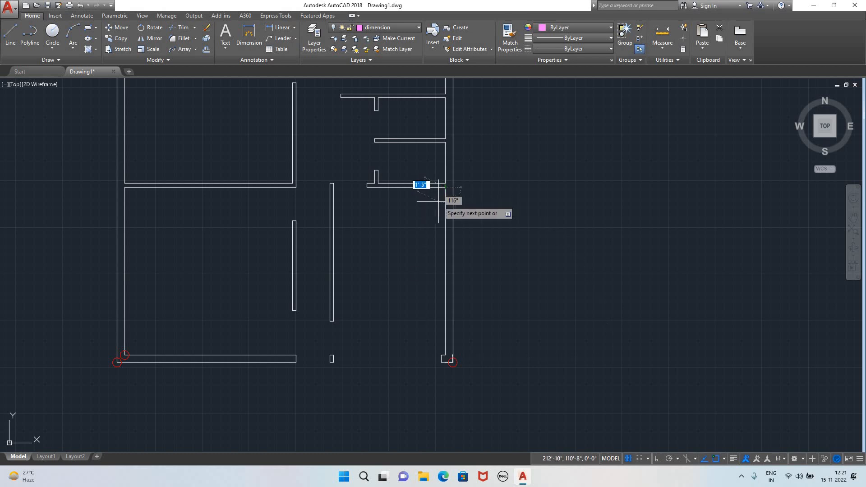
key(Escape)
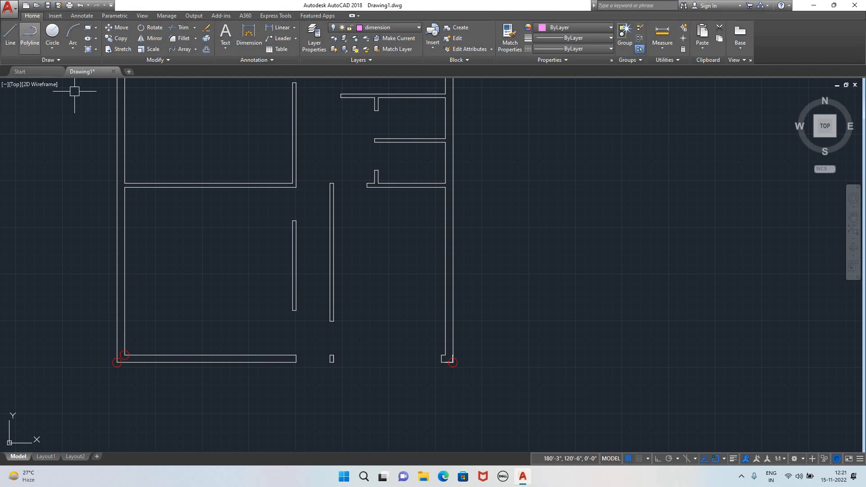
- Trace the plan's outer wall outline with a polyline, from the front wall's open end clockwise around to the lower-right corner
click(30, 32)
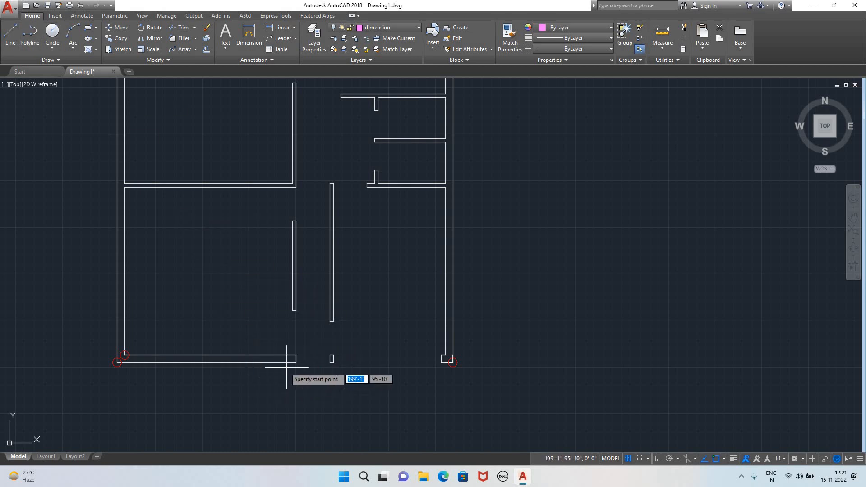
click(296, 362)
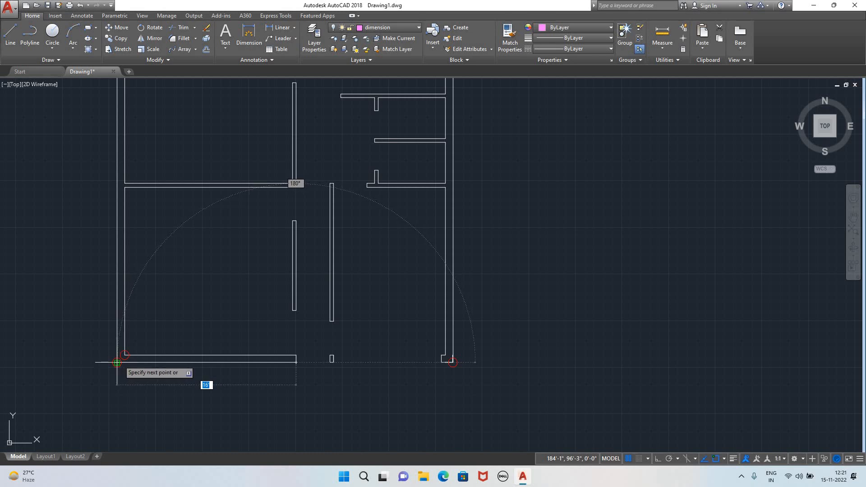
click(117, 363)
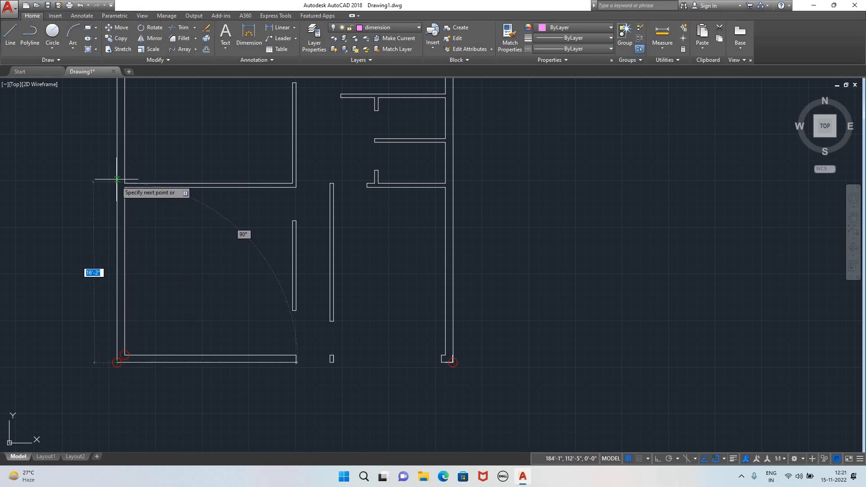
scroll(117, 179, down, 6)
middle_drag(98, 137, 156, 278)
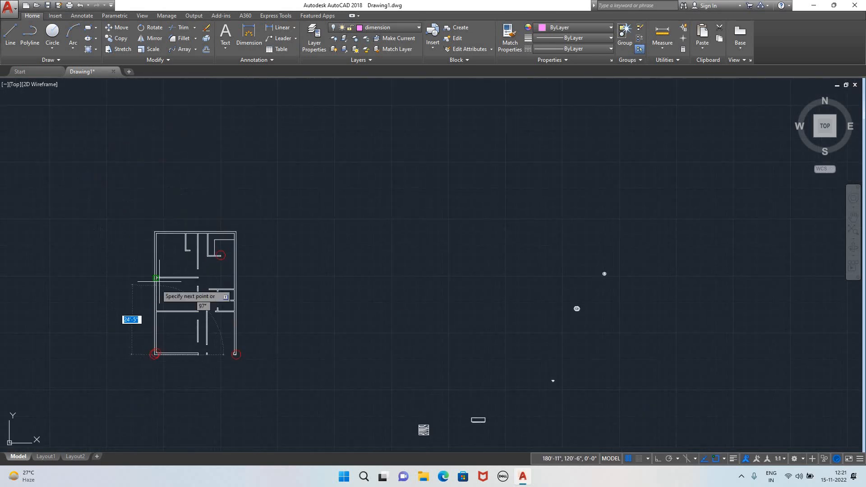
scroll(154, 234, up, 2)
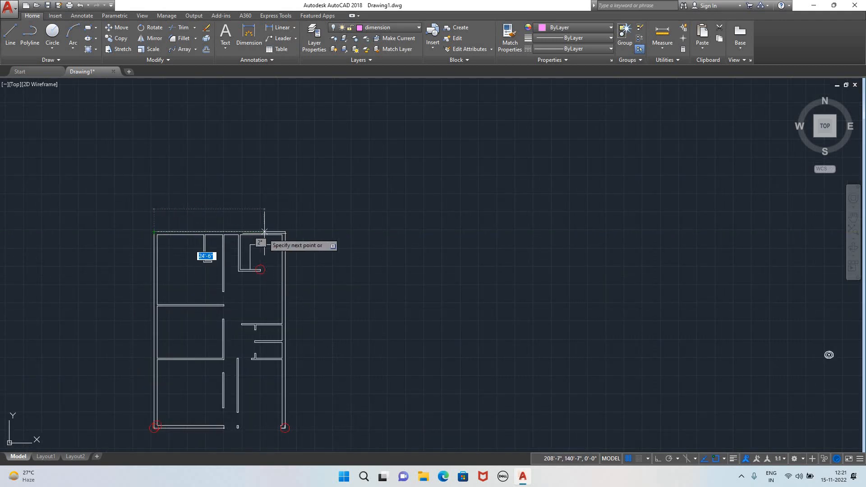
click(285, 232)
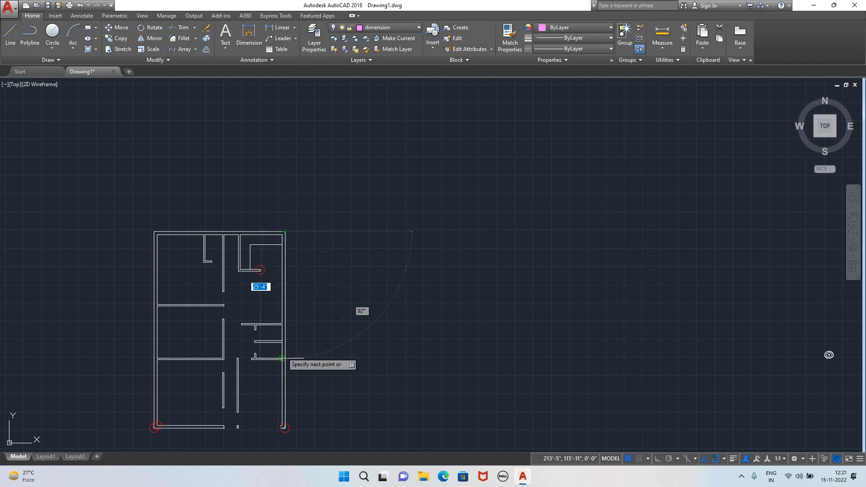
scroll(284, 427, up, 5)
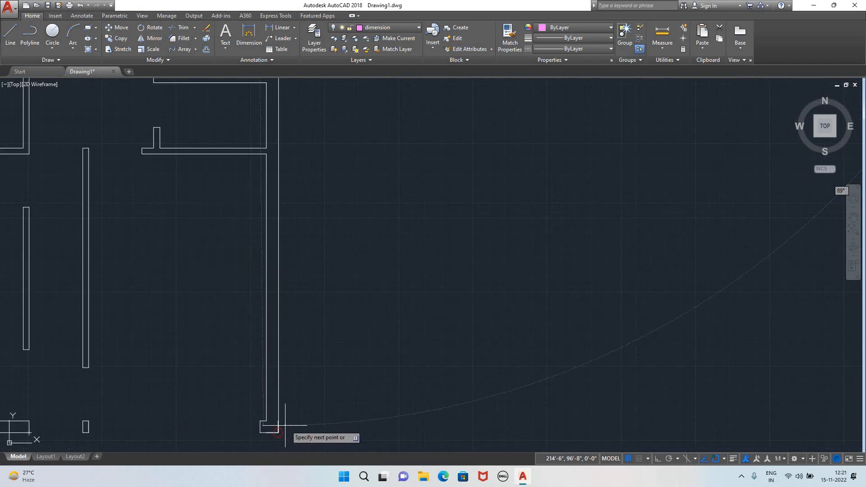
click(284, 428)
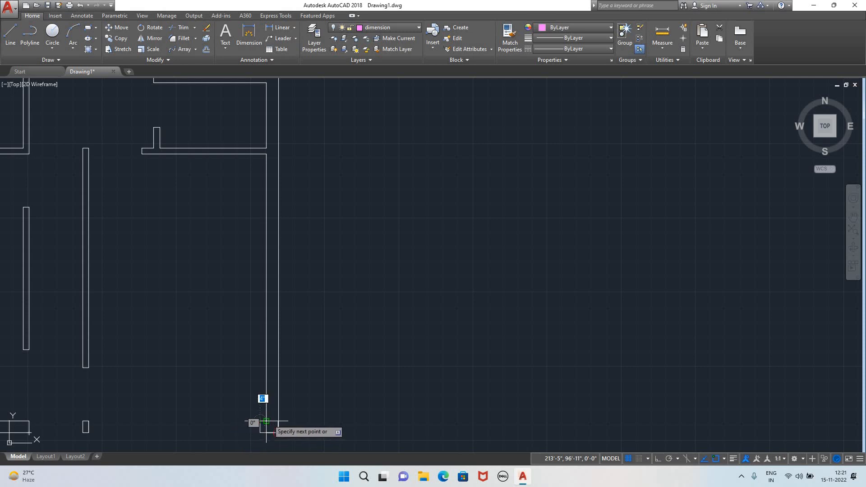
- Continue the polyline up the right wall's inner face and around the lowest partition with its short stub, back to the right wall
click(266, 422)
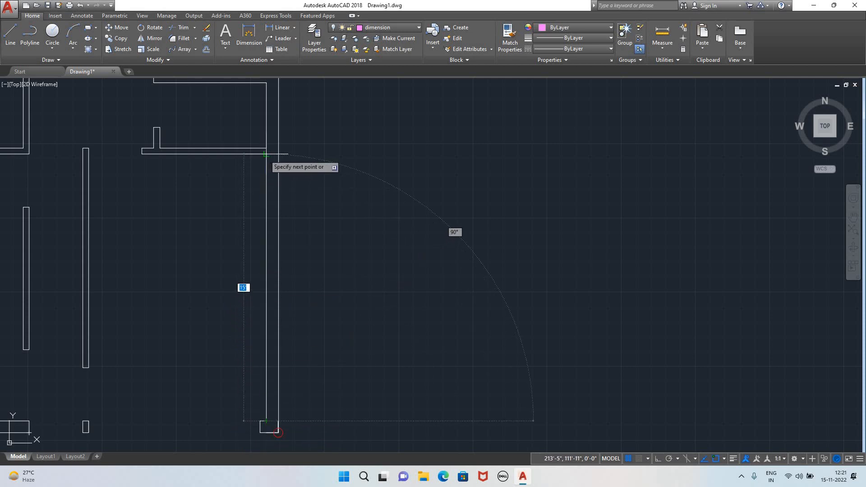
click(266, 154)
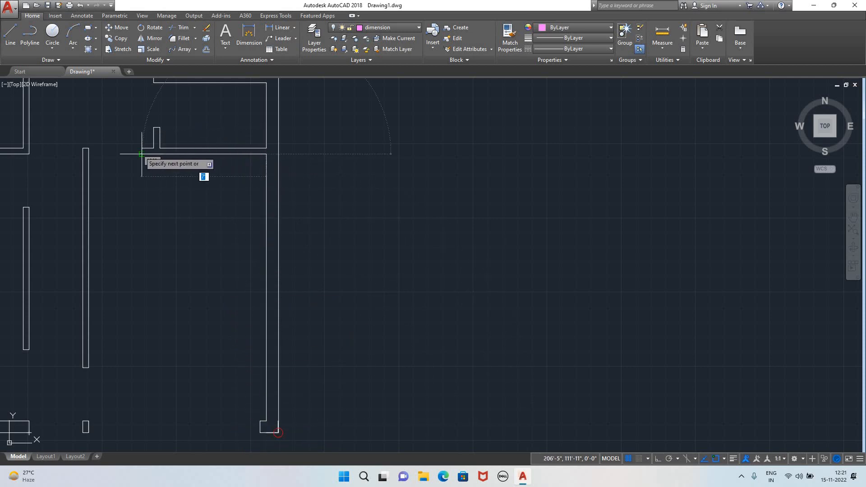
click(140, 154)
click(154, 148)
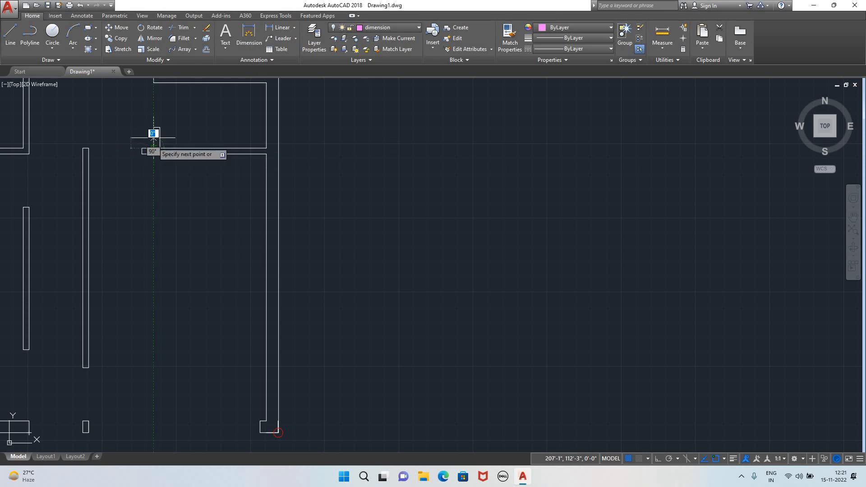
click(158, 128)
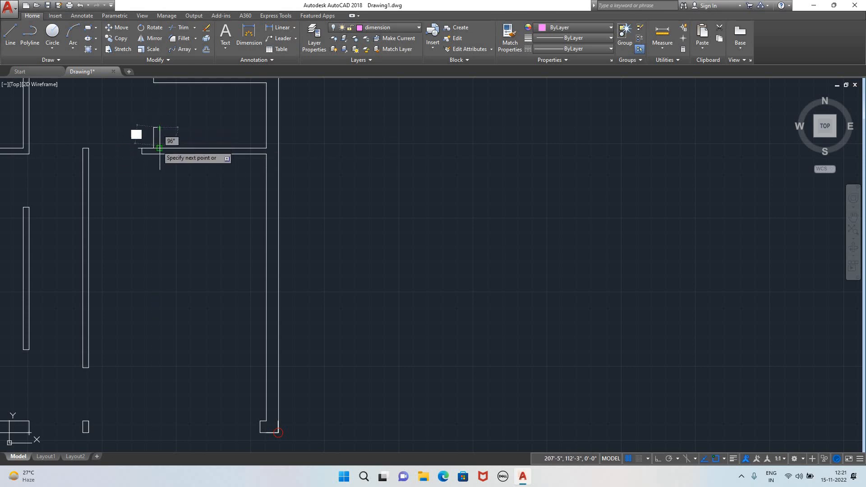
click(159, 148)
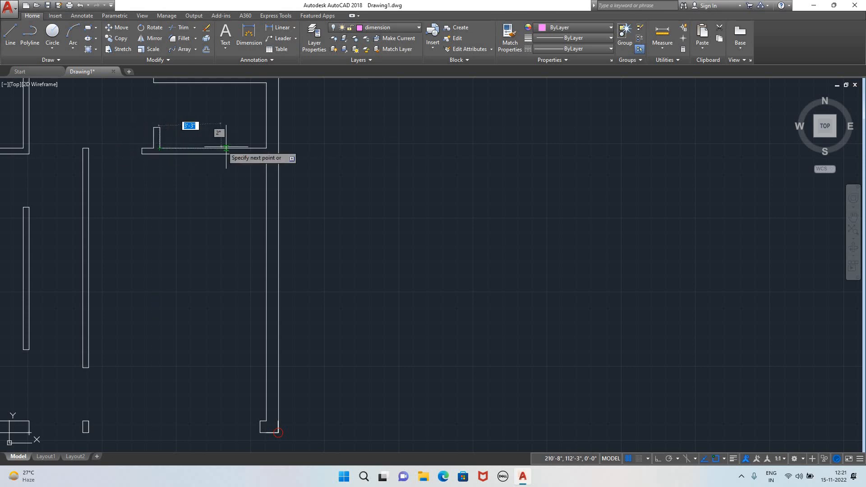
click(266, 148)
- Continue the polyline around the middle partition and along the right wall's inner face to the underside of the upper partition
scroll(238, 140, down, 3)
scroll(236, 124, up, 3)
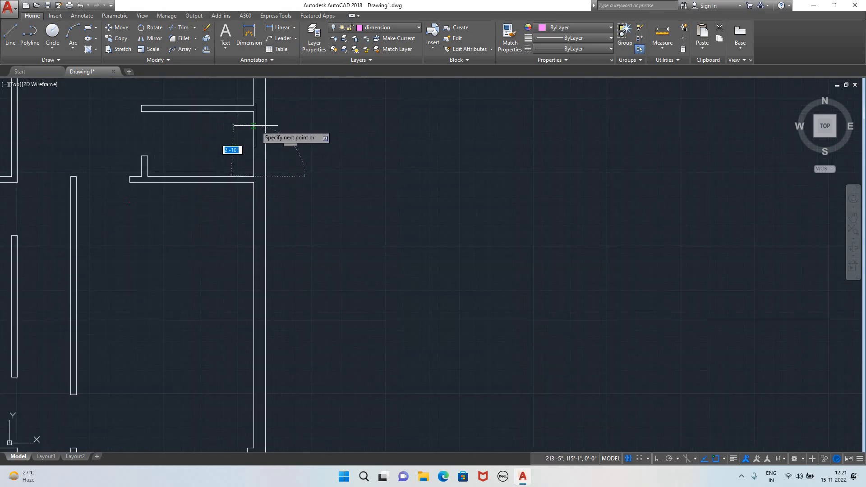
click(245, 110)
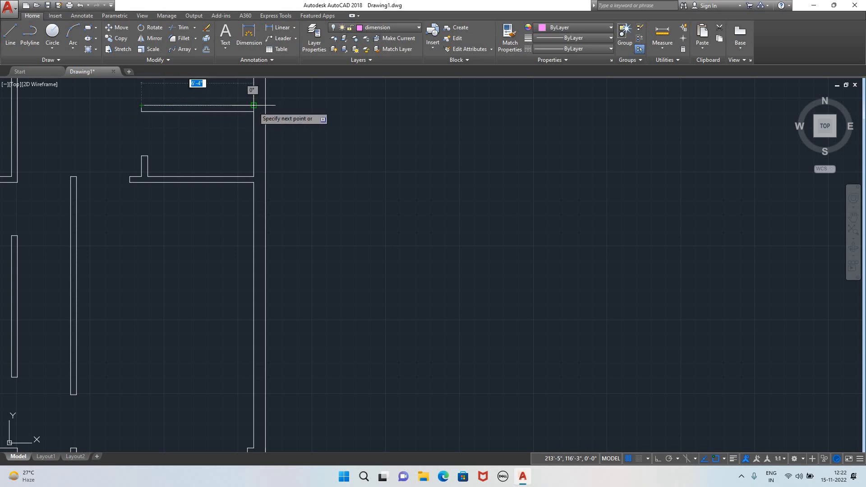
scroll(233, 124, down, 4)
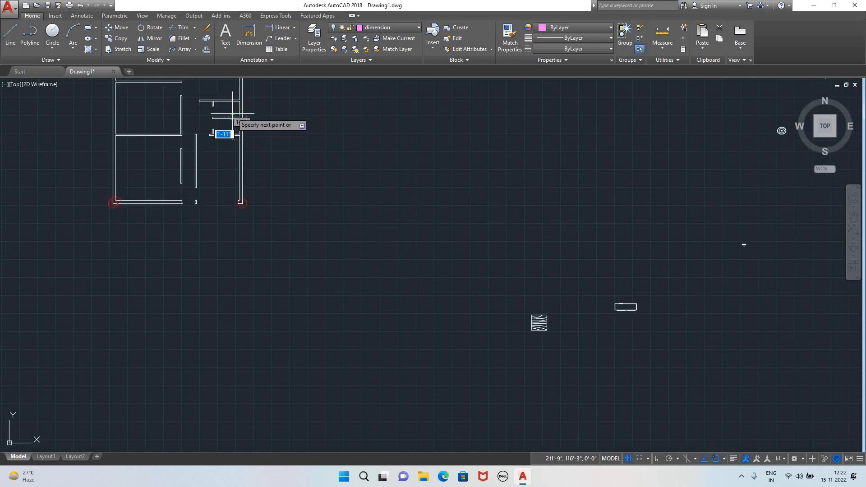
middle_drag(237, 115, 262, 245)
scroll(277, 247, up, 6)
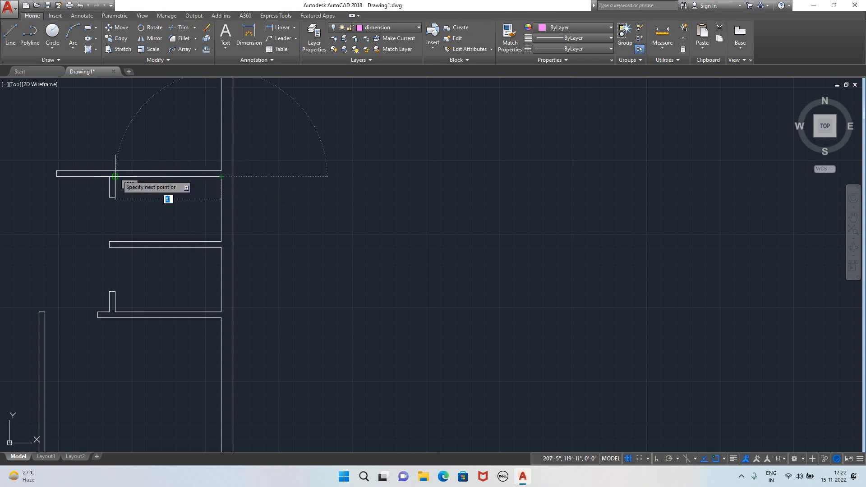
- Continue the polyline around the upper partition's short stub and free end, back to the right wall's inner face
click(115, 176)
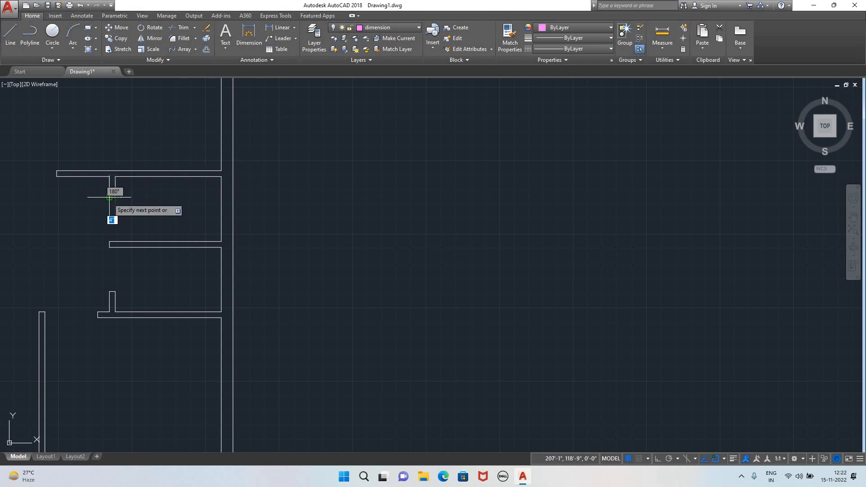
click(109, 197)
click(108, 176)
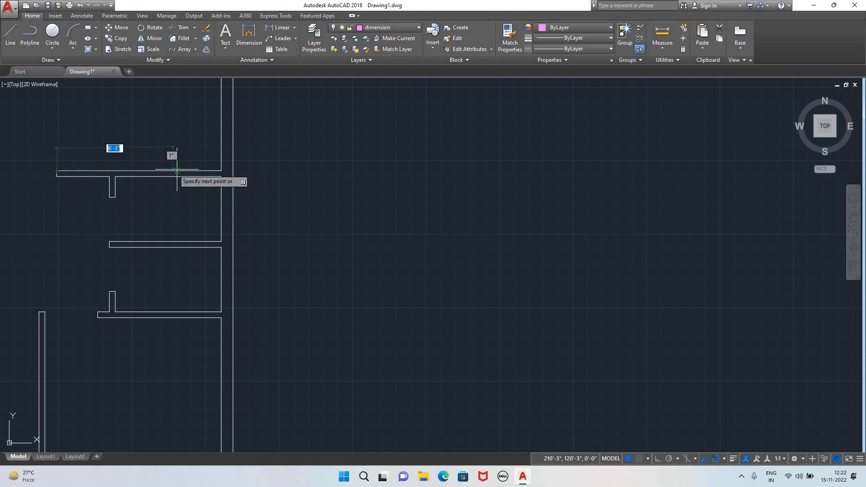
click(220, 155)
- Continue the polyline up the right wall, along the thin line in the upper-right room, and around the L-shaped partition's free end to its outer corner
scroll(220, 155, down, 8)
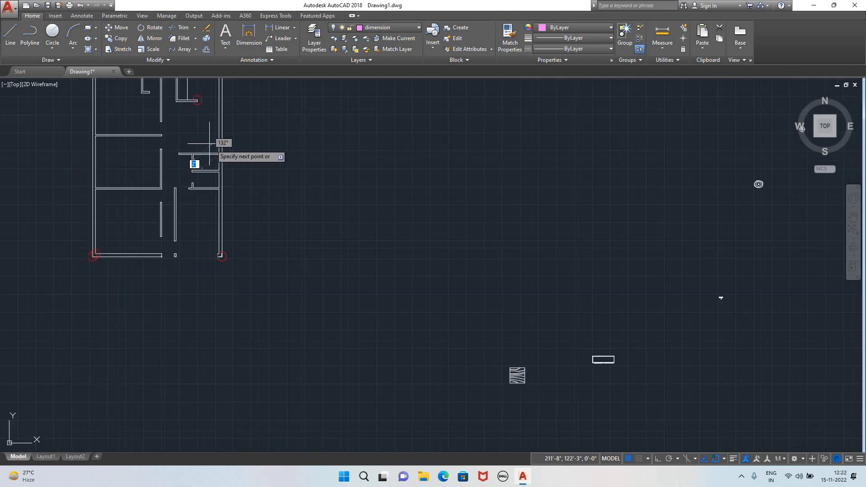
middle_drag(210, 141, 210, 269)
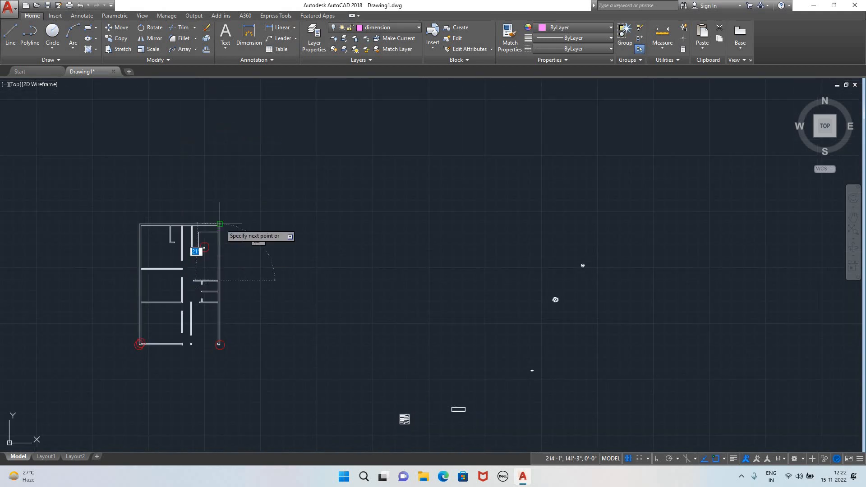
scroll(219, 233, up, 6)
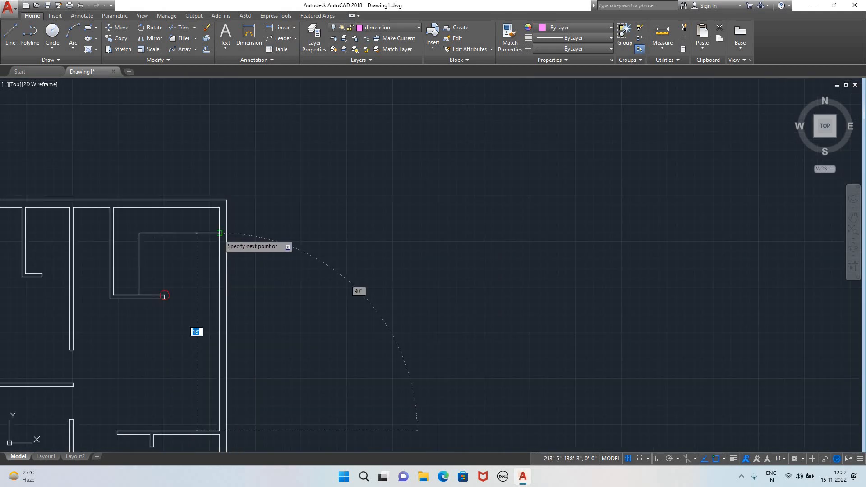
click(139, 233)
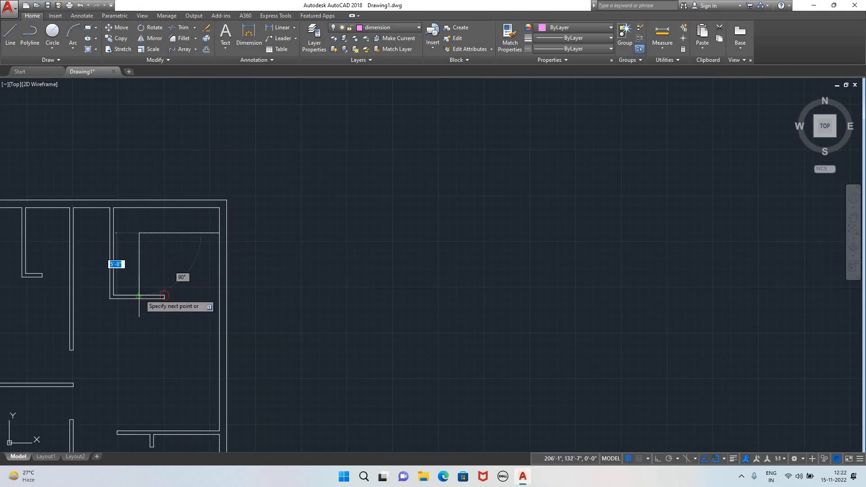
click(164, 296)
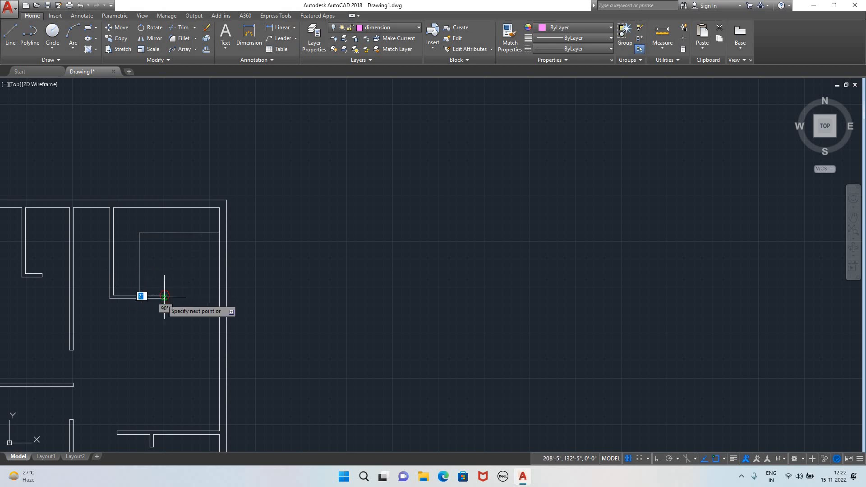
click(108, 299)
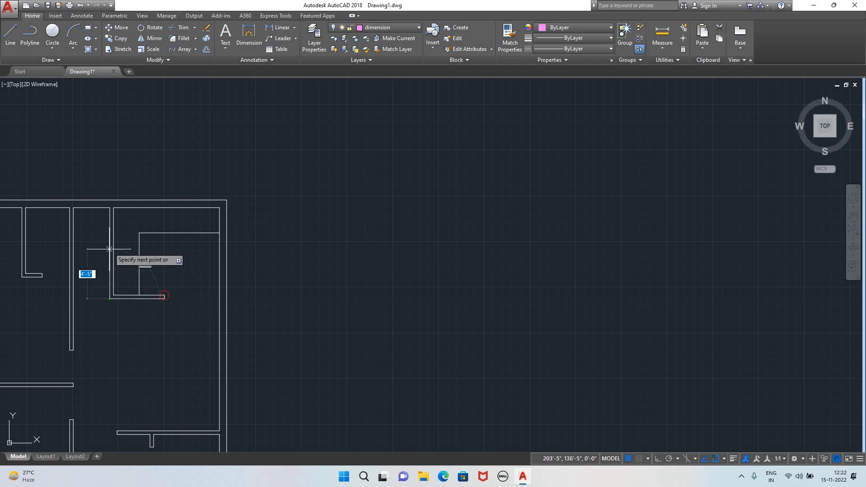
- Continue the polyline up the L-shaped partition, along the top wall's inner face and around the long vertical partition to the next partition
click(110, 208)
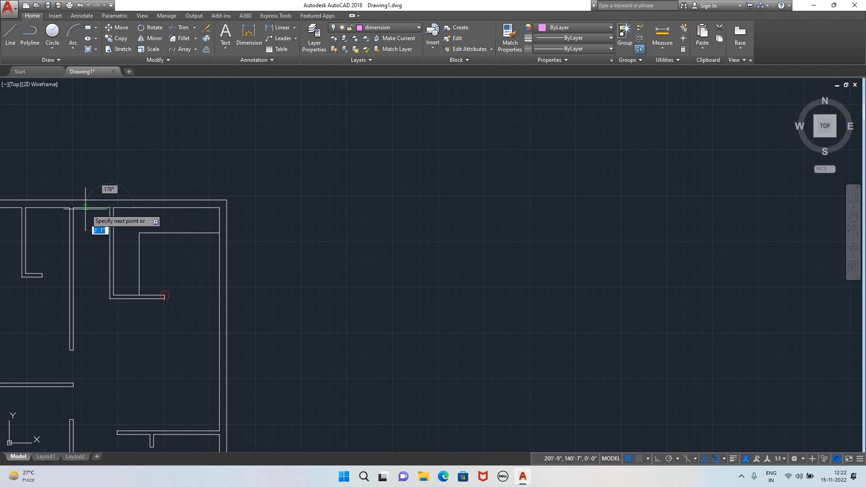
click(73, 208)
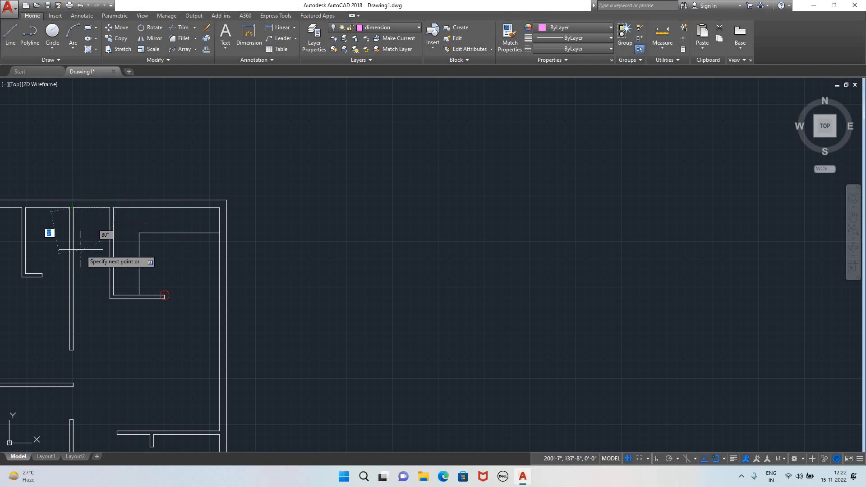
click(73, 350)
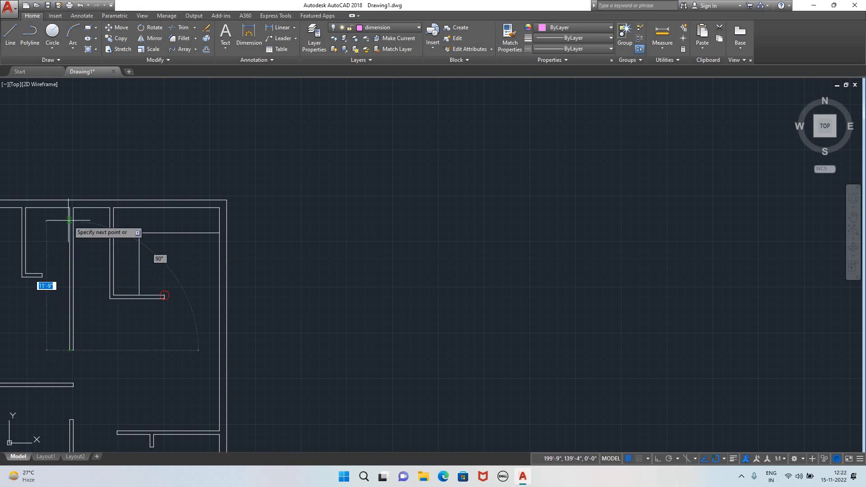
click(69, 207)
click(23, 207)
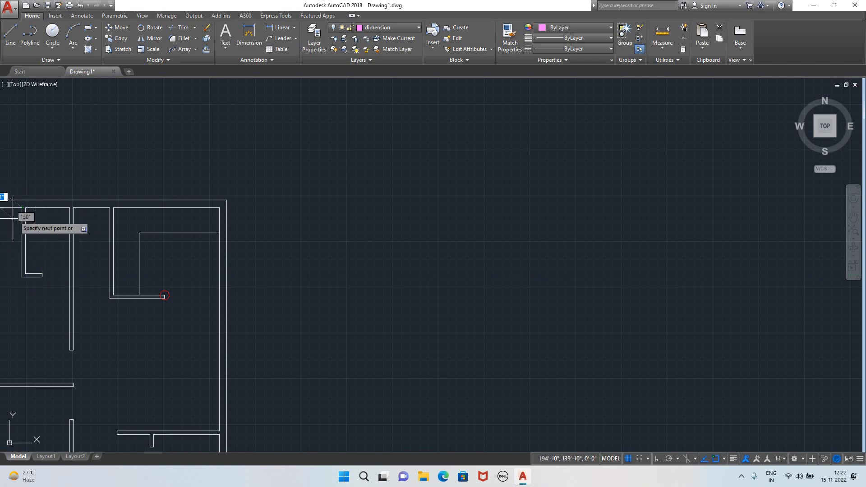
- Finish the polyline at the left wall's lower inner corner and along the front wall's inner face to its open end
scroll(6, 232, down, 3)
middle_drag(18, 243, 193, 237)
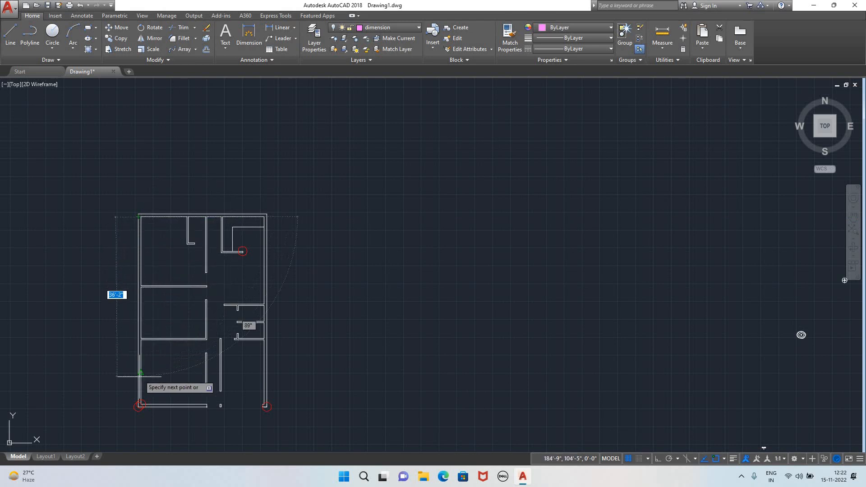
scroll(139, 408, up, 6)
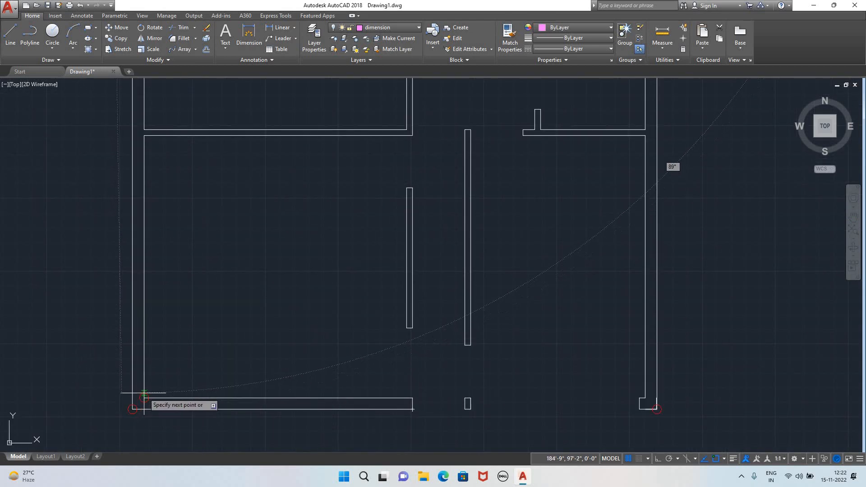
click(144, 398)
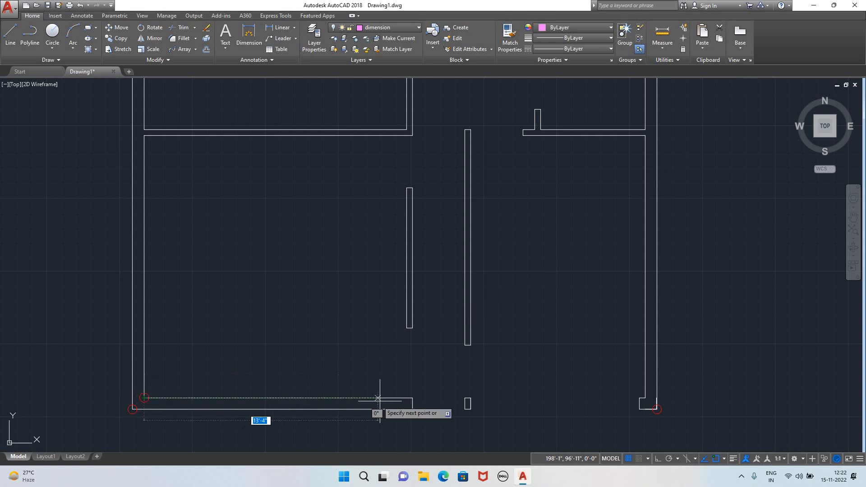
click(412, 398)
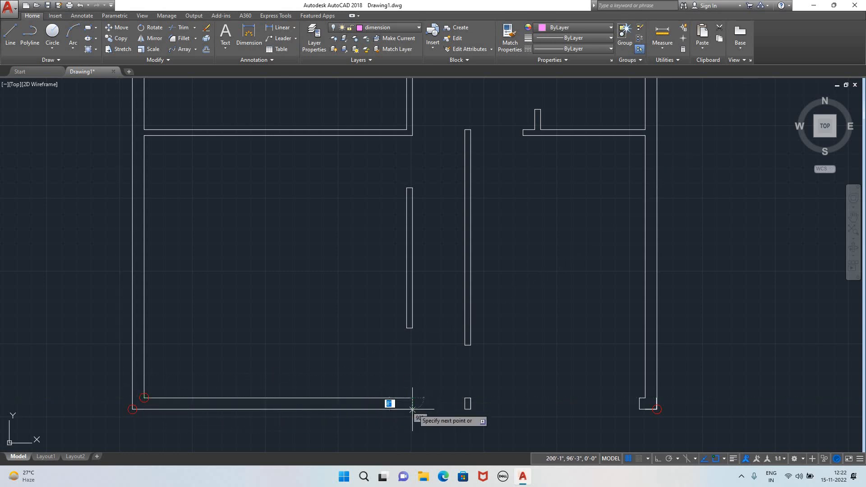
click(412, 409)
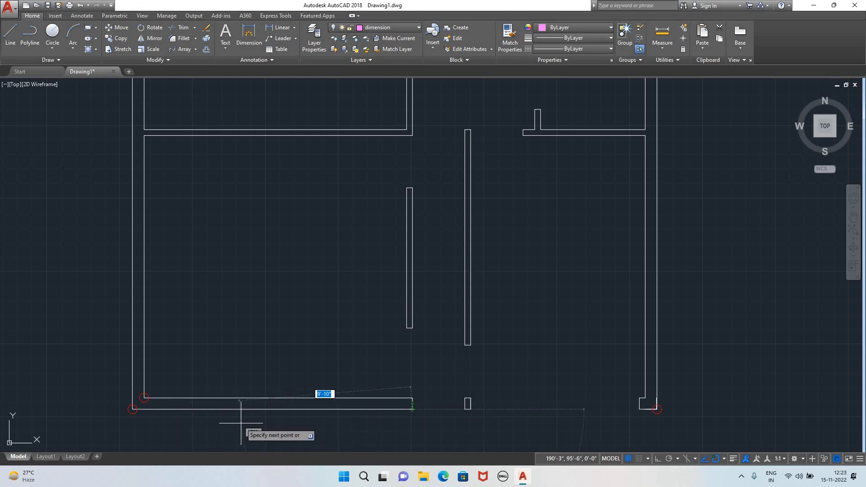
scroll(320, 448, down, 4)
scroll(465, 354, down, 4)
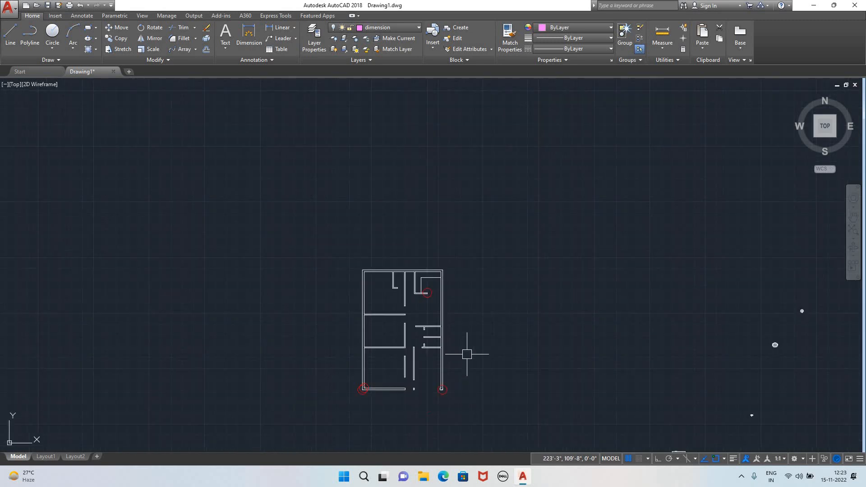
- Try to fill the outer wall near the plan's upper-left corner with a Solid hatch in colour 242,103,34
scroll(475, 341, up, 4)
scroll(431, 298, down, 4)
scroll(261, 259, up, 2)
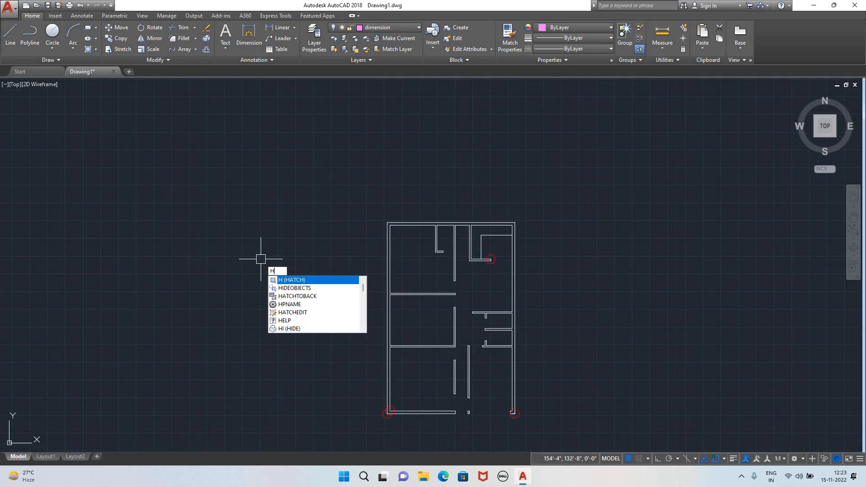
key(Return)
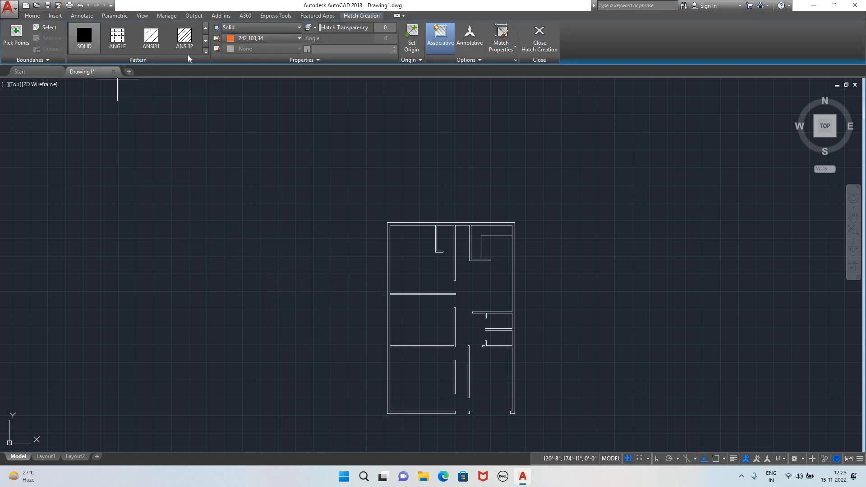
click(262, 38)
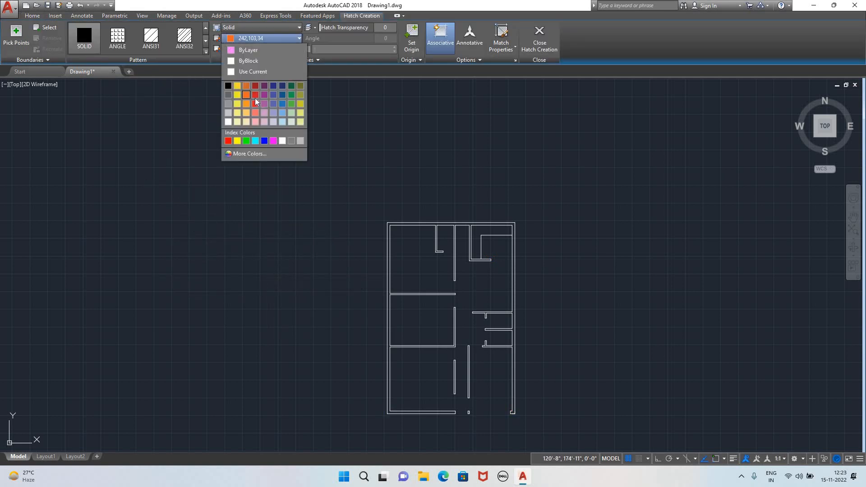
click(247, 95)
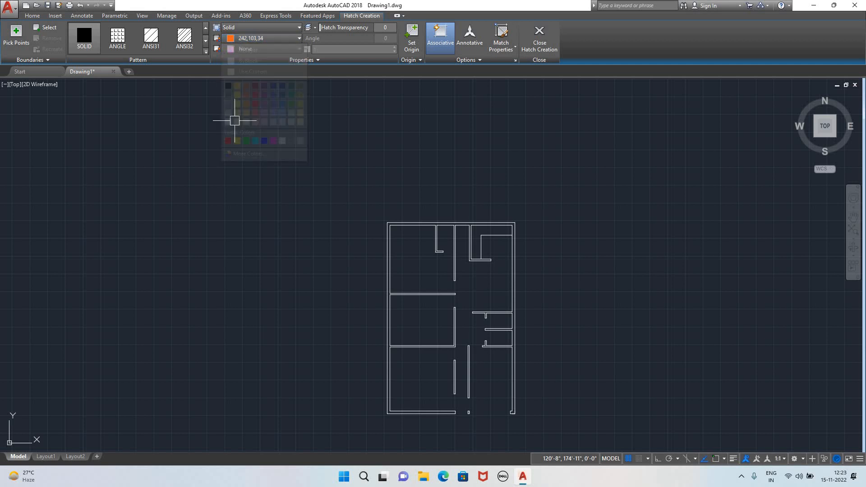
scroll(401, 227, up, 6)
click(362, 210)
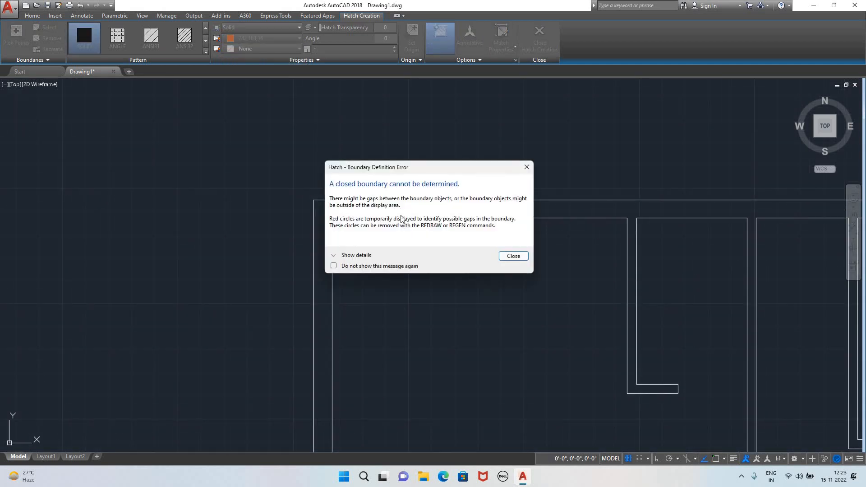
key(Return)
- Try to apply the same orange Solid hatch at the free end of the L-shaped partition in the upper-right room
scroll(498, 332, down, 5)
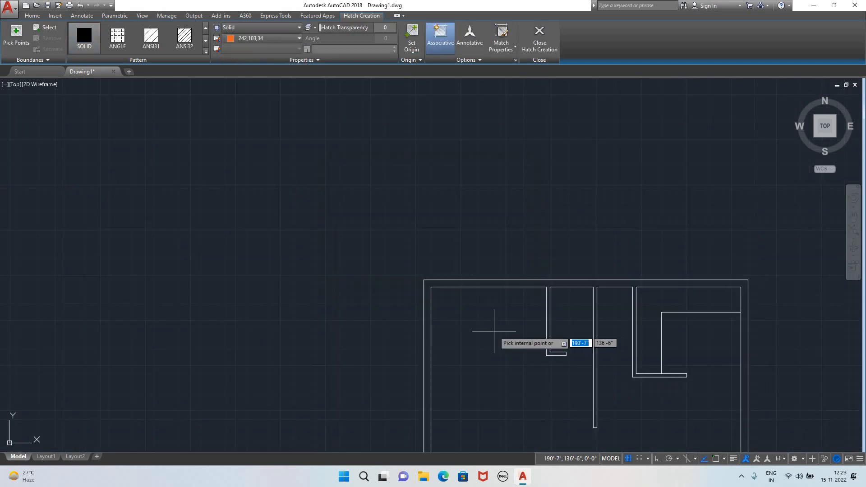
middle_drag(509, 364, 48, 149)
click(168, 159)
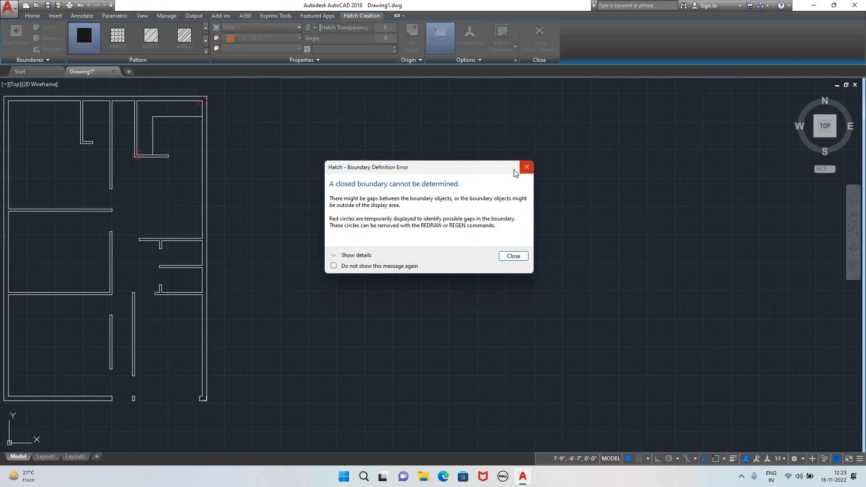
key(Return)
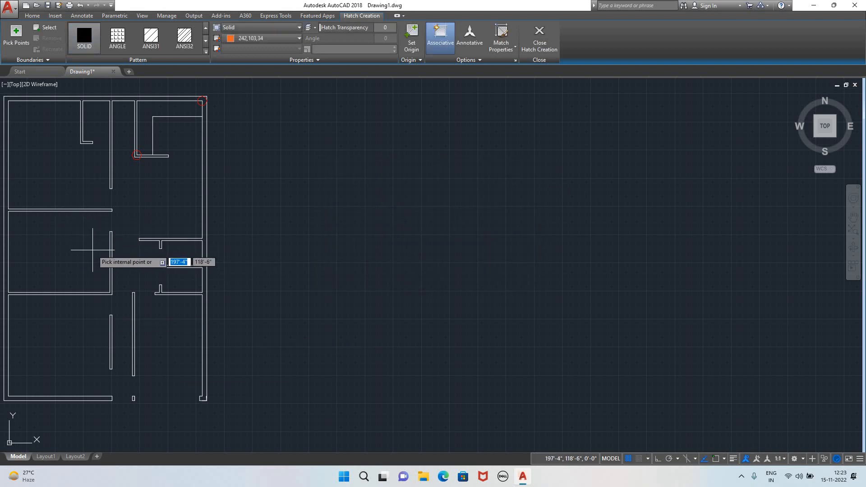
- Draw a rectangle over the right outer wall, from its upper end to the plan's lower-right outer corner
middle_drag(82, 245, 196, 241)
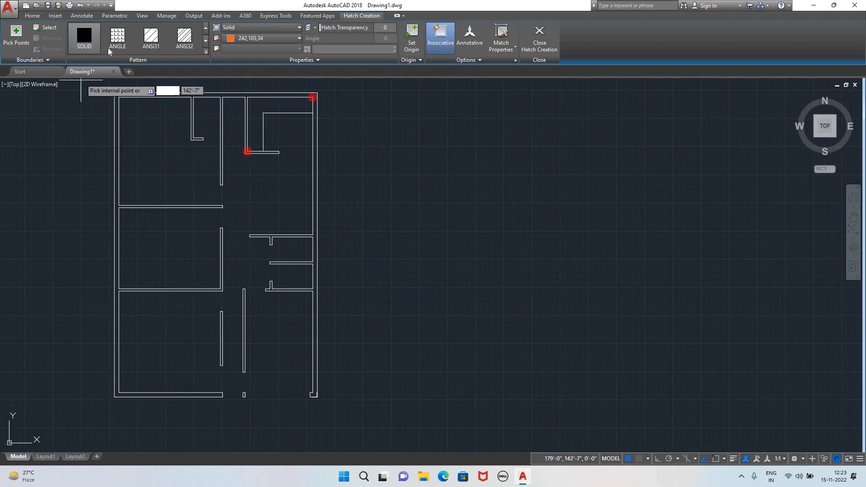
click(33, 16)
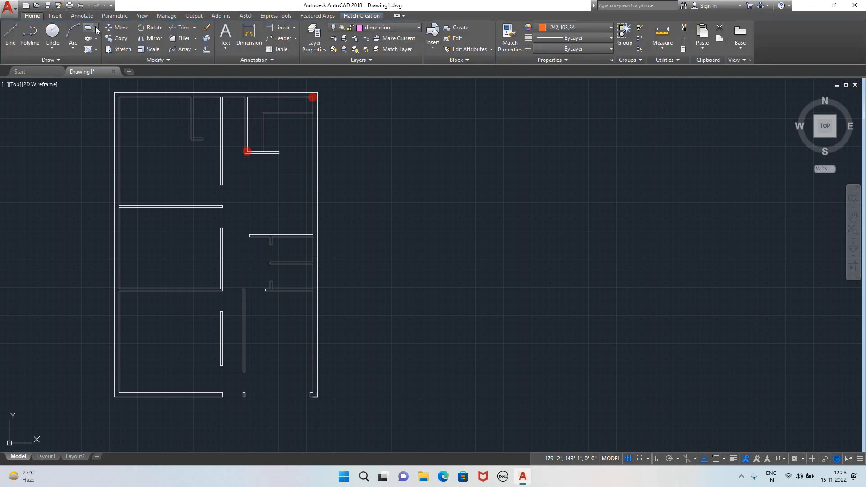
click(96, 29)
click(111, 42)
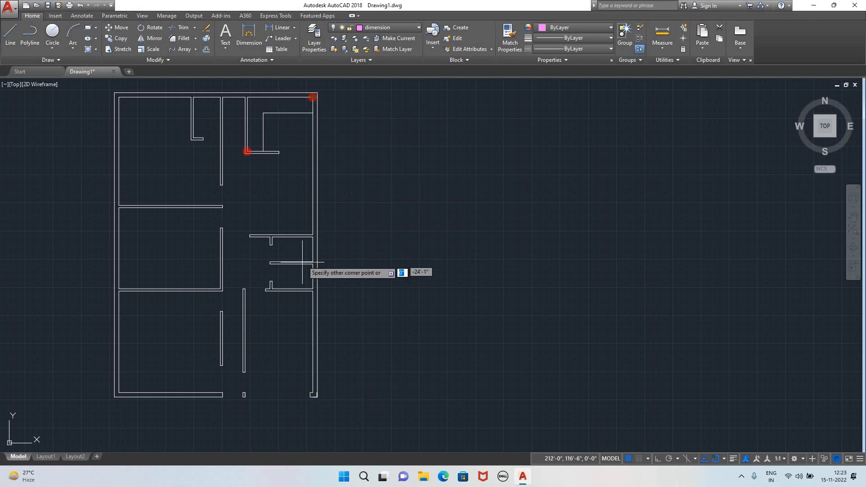
click(317, 397)
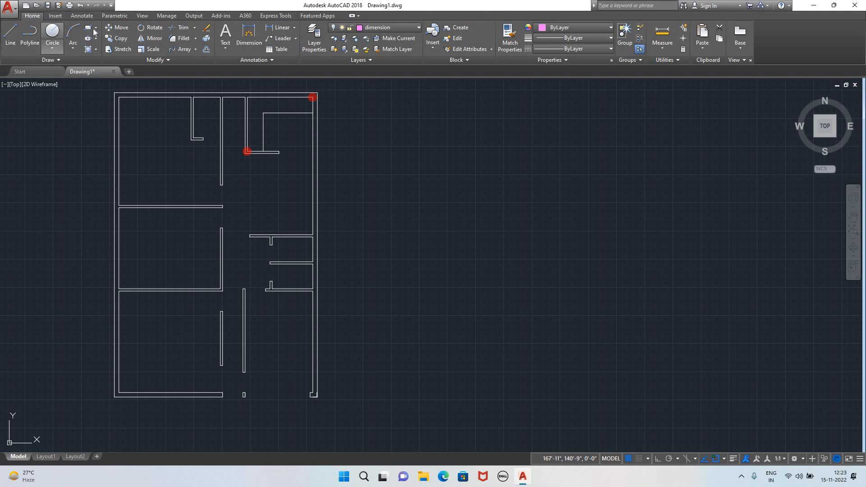
- Draw a rectangle over the front wall from its open end to the plan's lower-left corner, and leave the Rectangle command
click(95, 43)
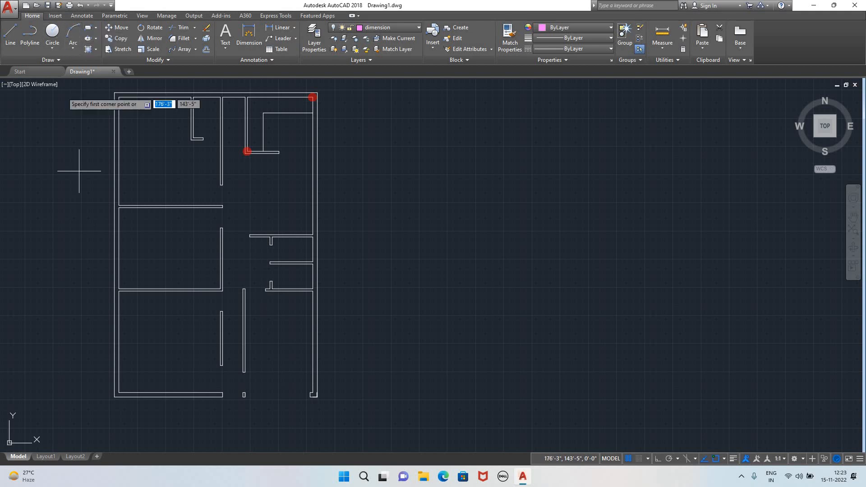
click(220, 397)
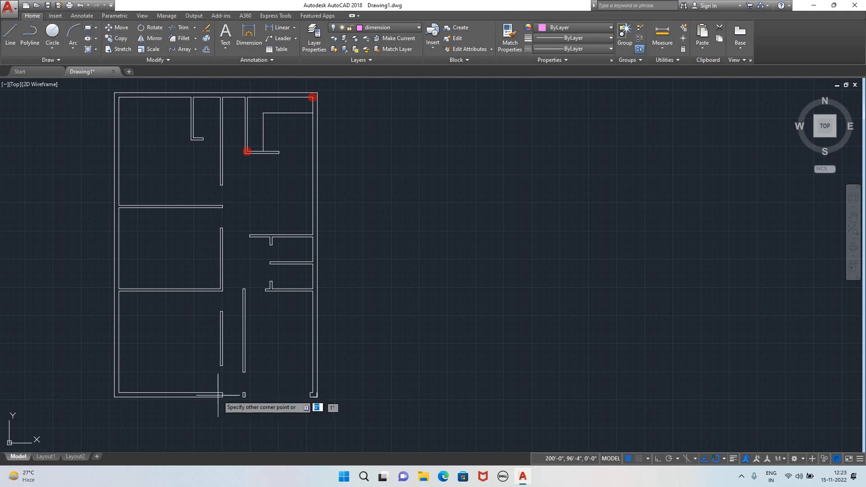
click(115, 393)
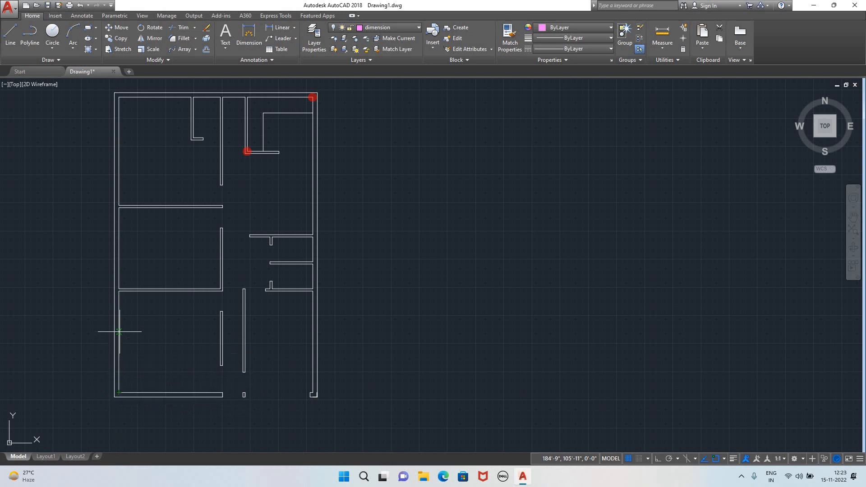
key(Escape)
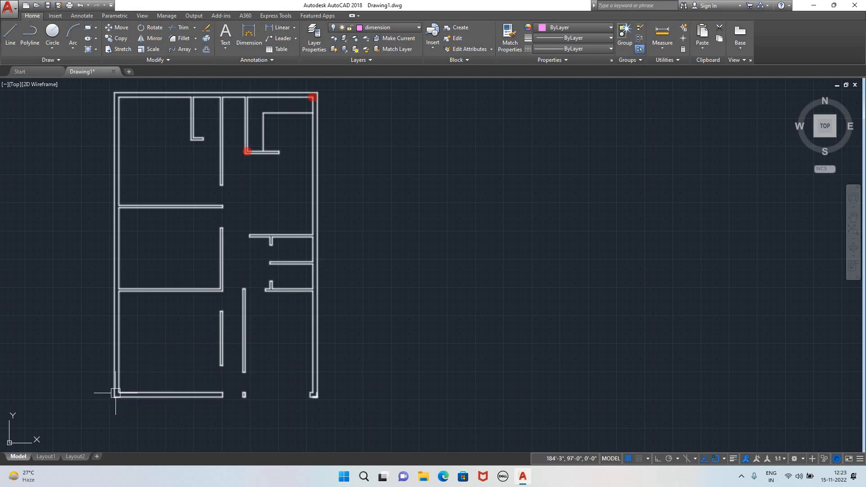
scroll(246, 314, down, 4)
scroll(259, 319, up, 4)
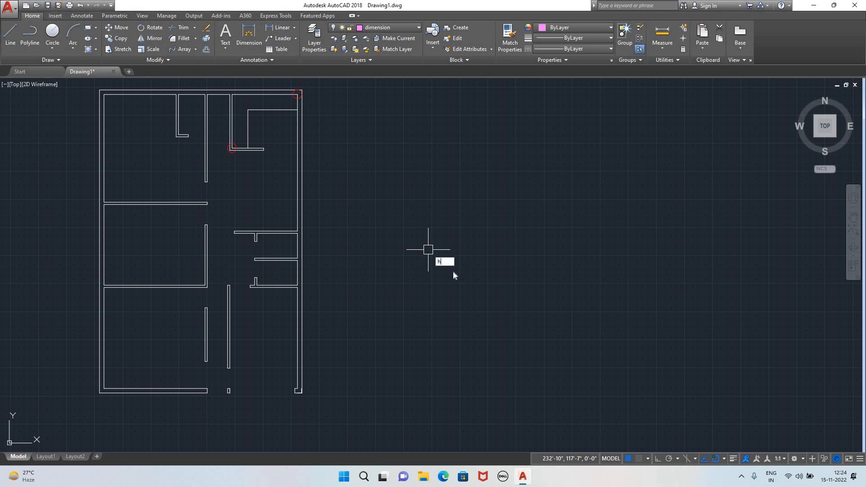
- Apply a Solid hatch in colour 242,103,34 to the plan's right outer wall, and close the Hatch command
key(Return)
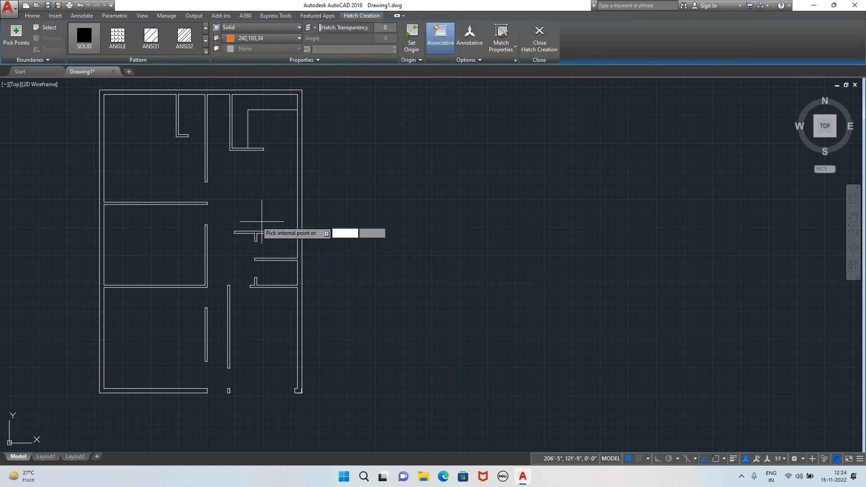
click(266, 38)
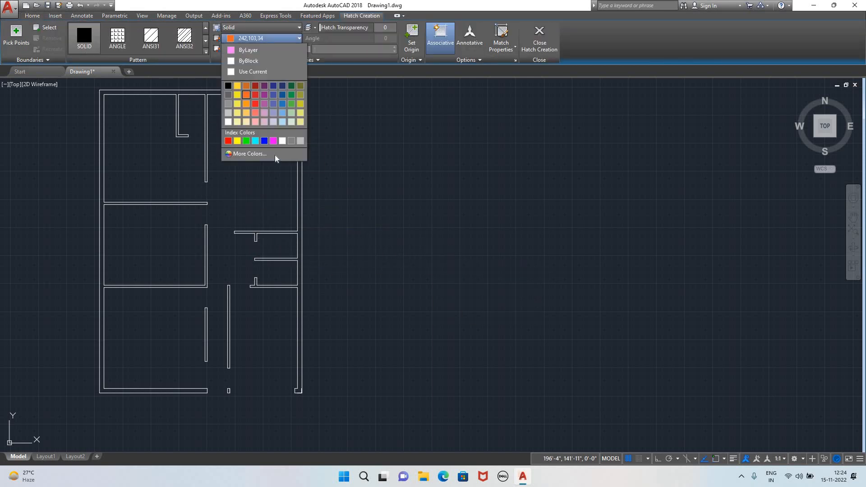
click(246, 95)
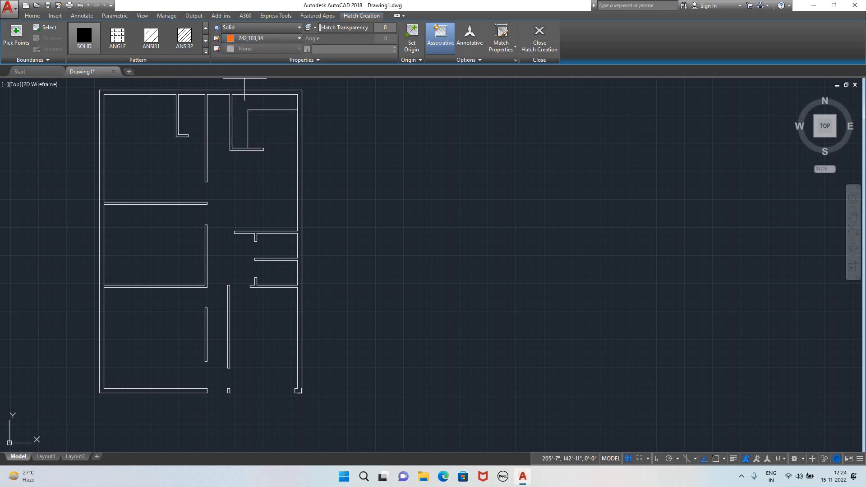
scroll(288, 153, up, 4)
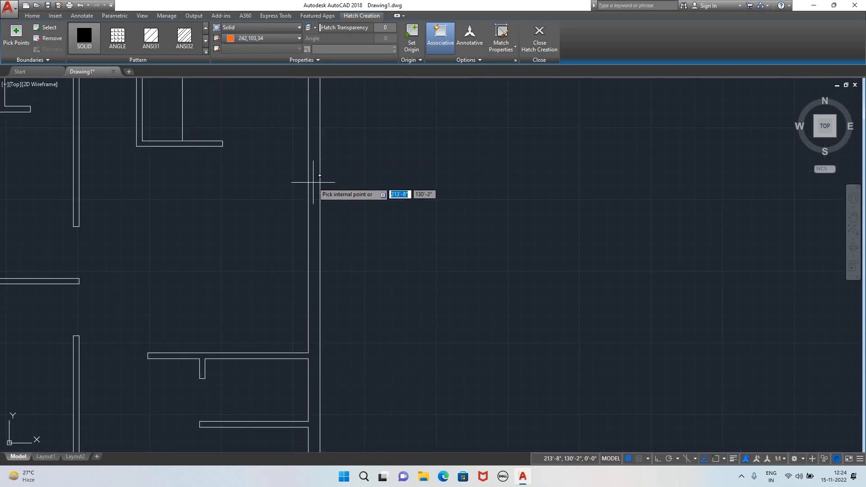
scroll(314, 182, down, 5)
scroll(316, 185, up, 5)
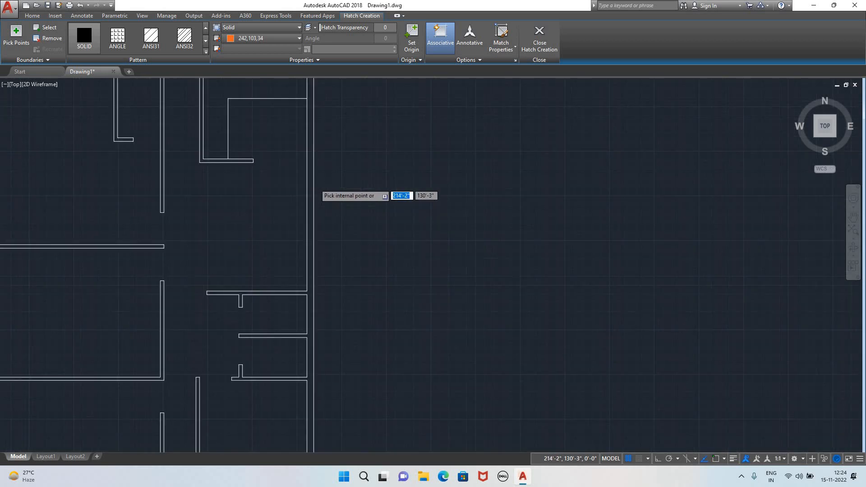
click(306, 174)
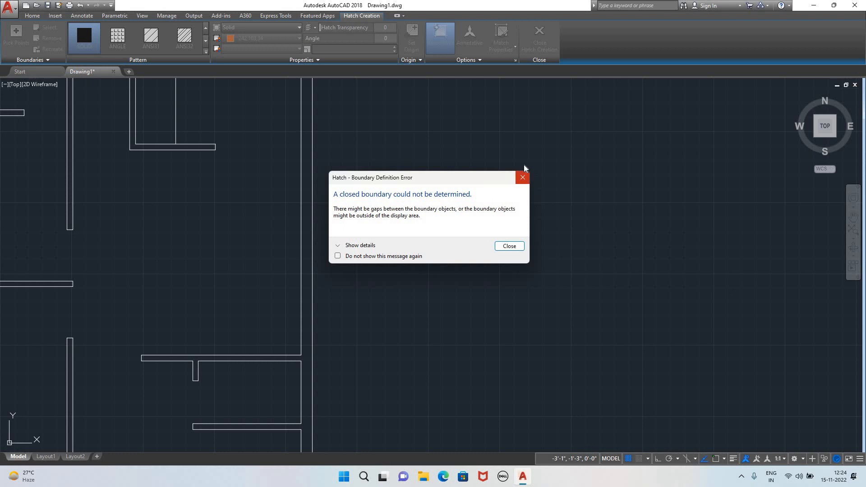
click(523, 177)
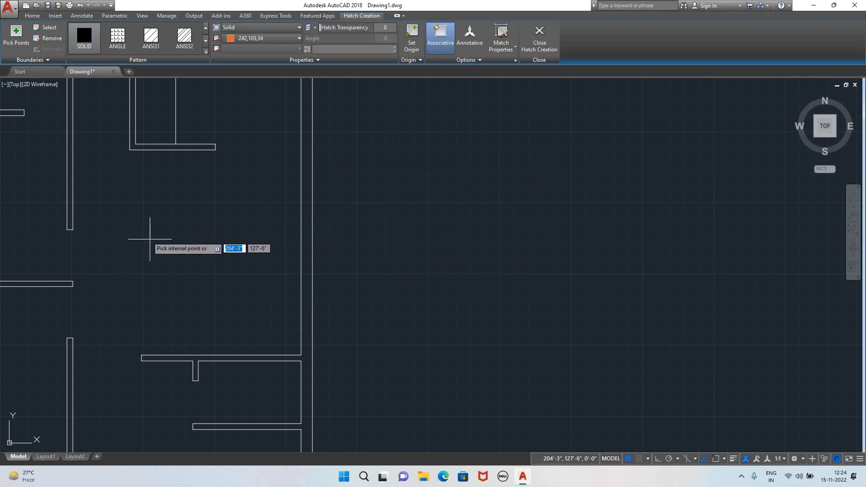
scroll(135, 236, down, 4)
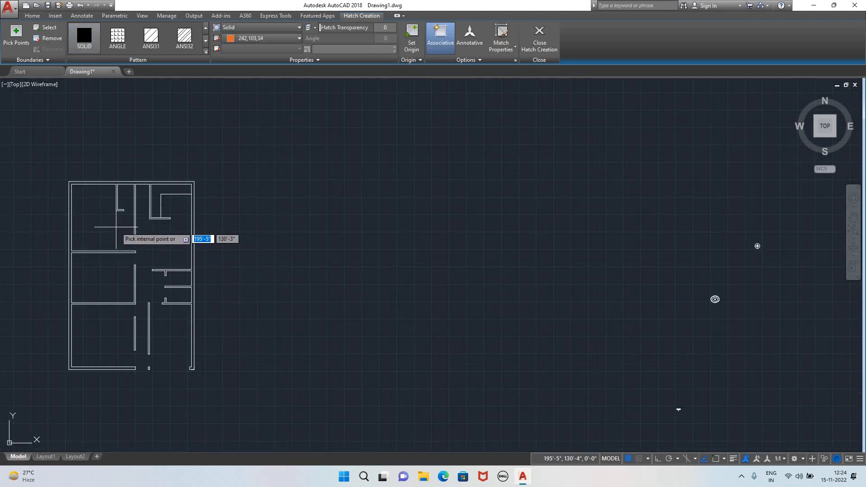
scroll(171, 227, down, 2)
middle_drag(171, 227, 326, 200)
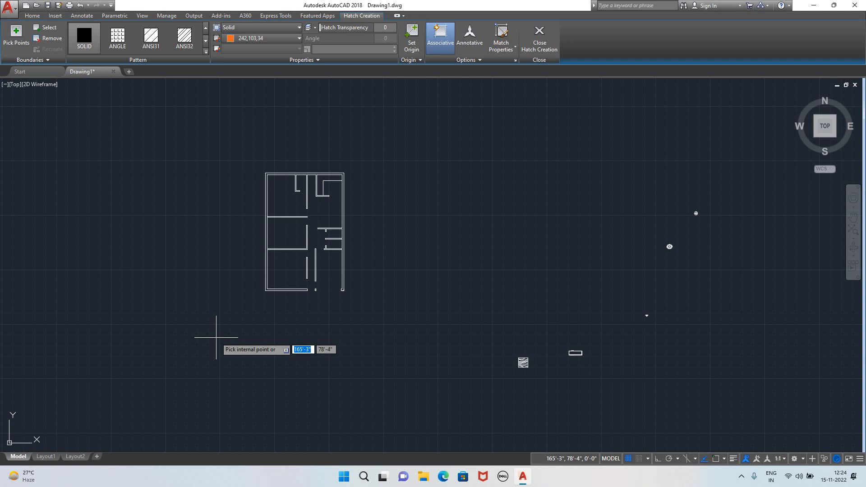
click(539, 42)
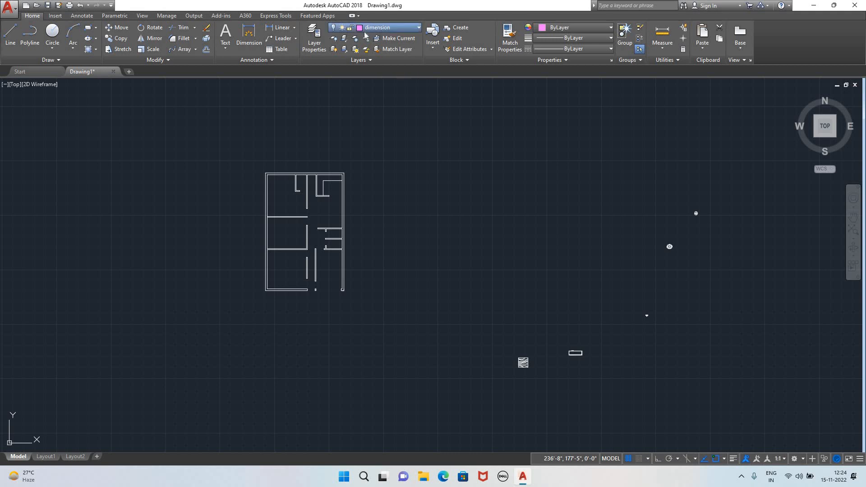
- Turn on the hidden car, dimension, door, furniture, kitchen, text and toilet layers
click(365, 30)
click(334, 50)
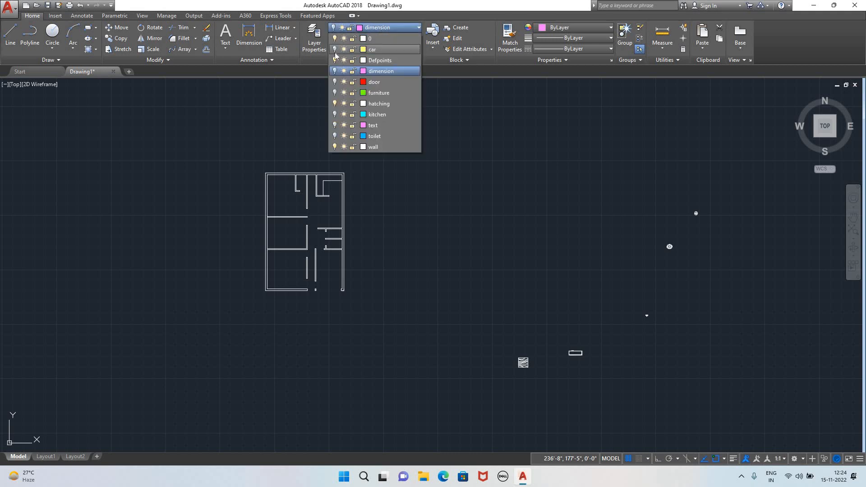
click(334, 82)
click(335, 93)
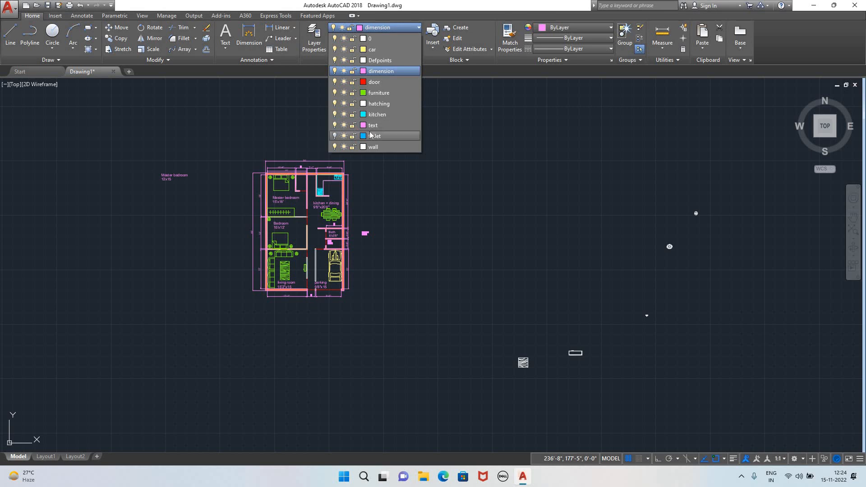
click(334, 136)
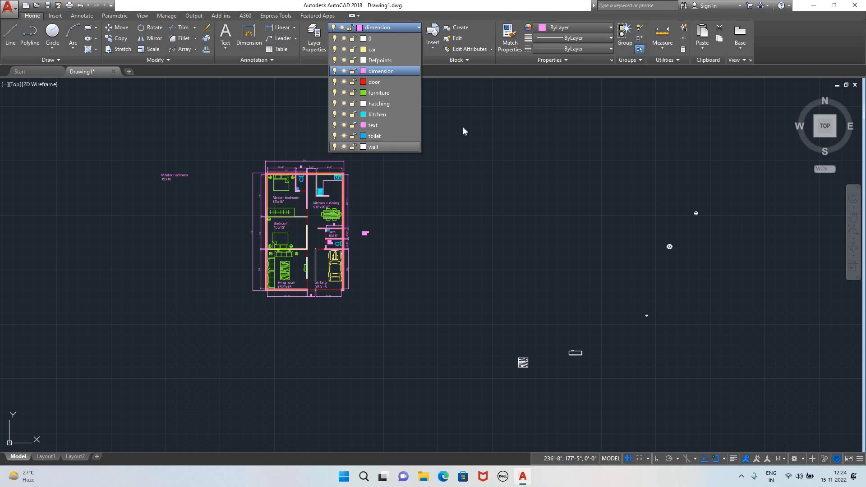
click(533, 148)
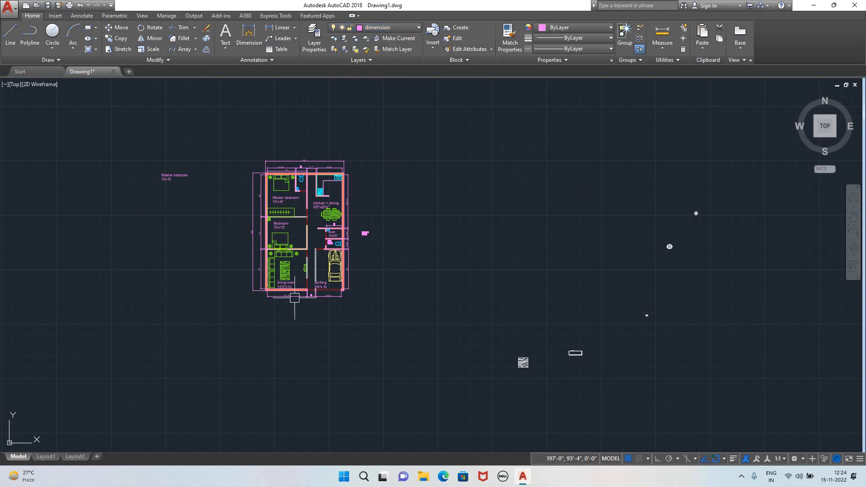
- Examine the walls around the bedrooms, bath, toilet, living room and parking for missing orange fill
scroll(303, 234, up, 5)
scroll(253, 244, down, 5)
scroll(348, 245, up, 5)
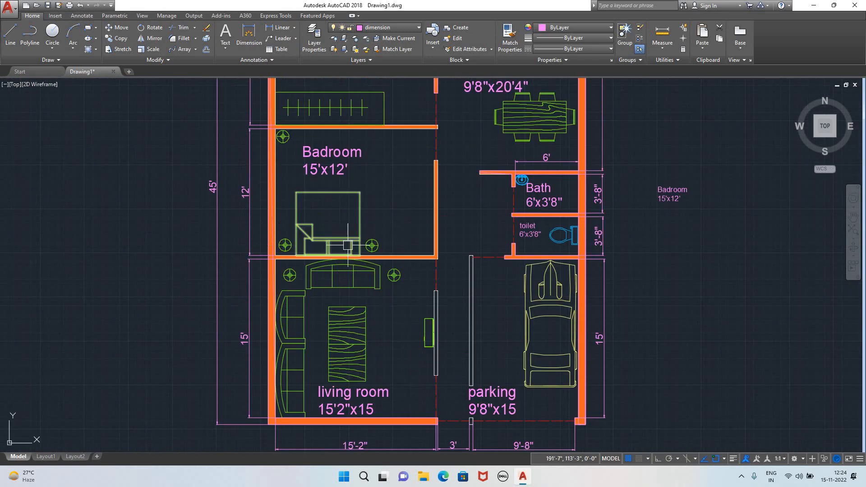
scroll(347, 245, down, 5)
scroll(363, 239, up, 4)
scroll(260, 210, up, 2)
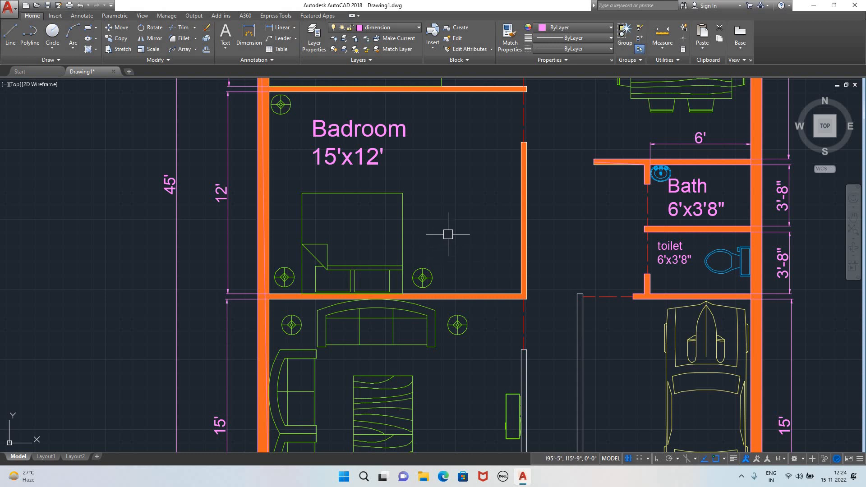
scroll(448, 234, down, 4)
scroll(566, 179, up, 4)
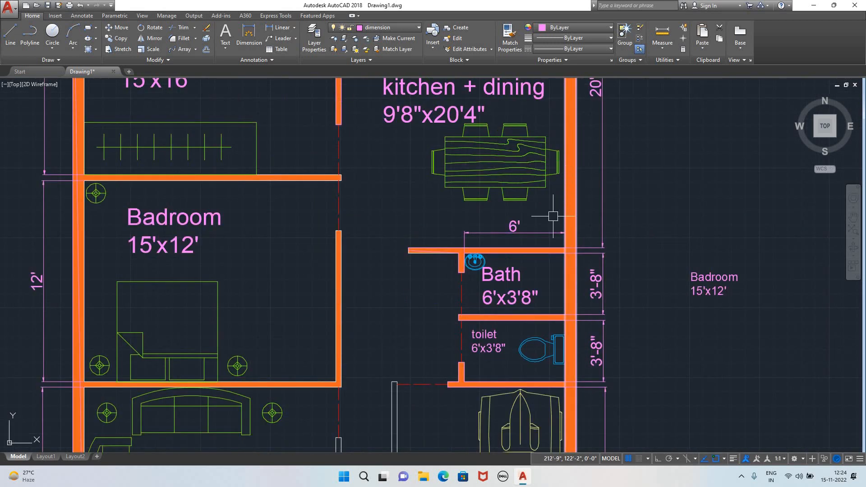
scroll(553, 216, down, 4)
scroll(512, 289, up, 4)
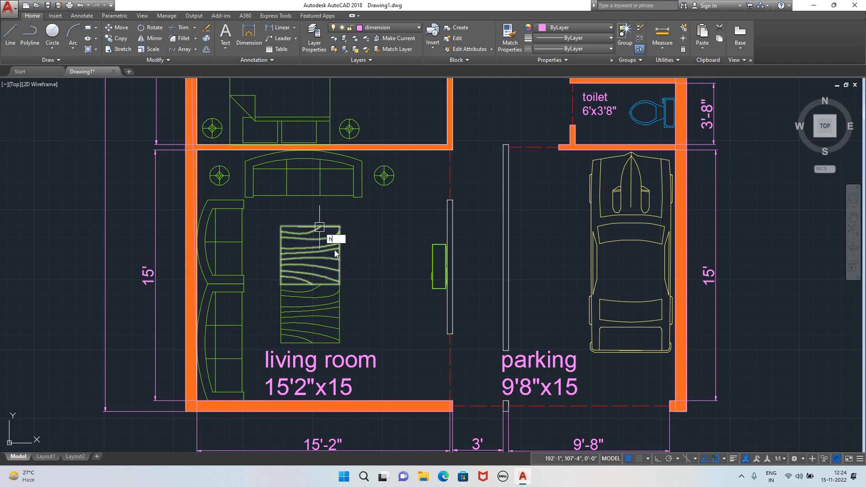
- Fill the partition beside the parking and the living room's passage-side wall with a Solid hatch in colour 242,103,34
key(Return)
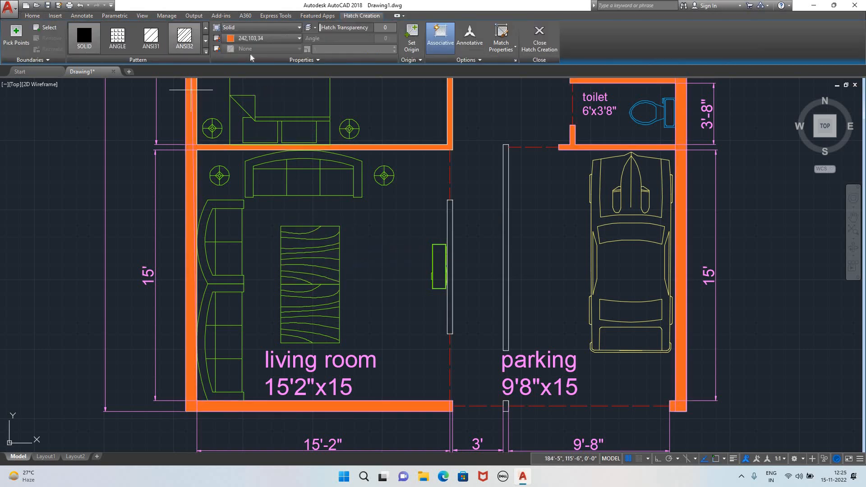
scroll(515, 256, up, 5)
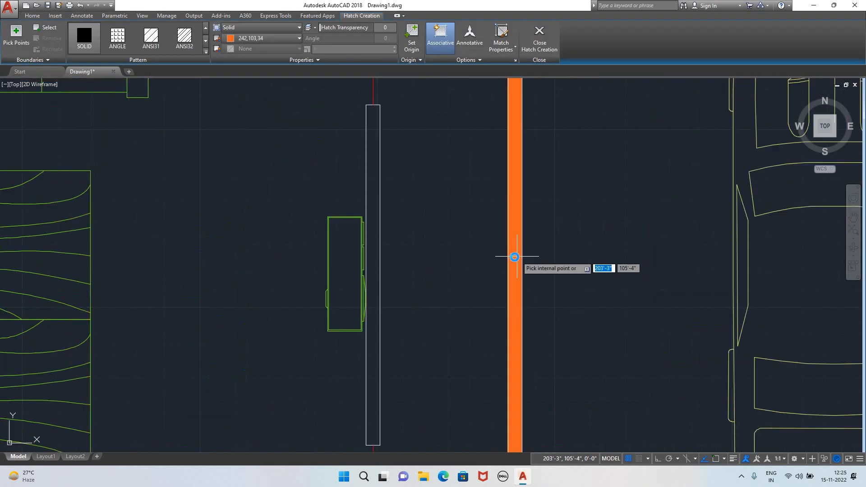
click(514, 257)
click(373, 285)
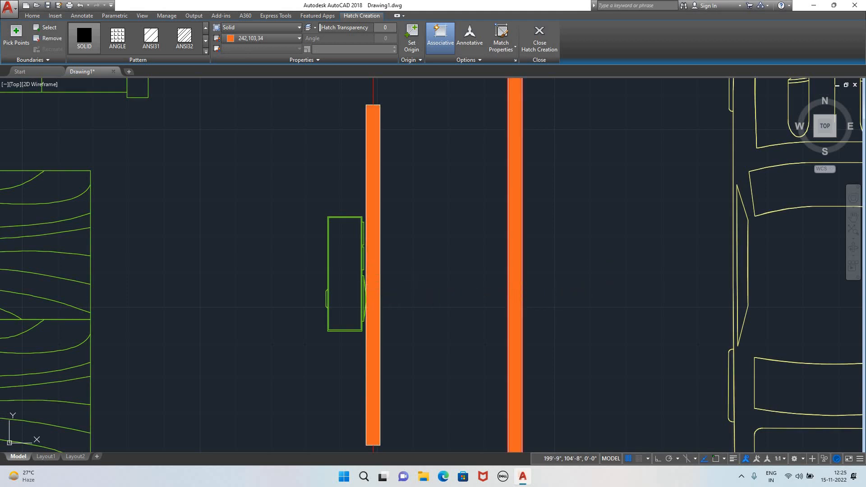
- Fill the small wall piece between the 3' entrance and the parking with the same orange Solid hatch, and end the Hatch command
scroll(451, 334, down, 6)
scroll(460, 384, up, 4)
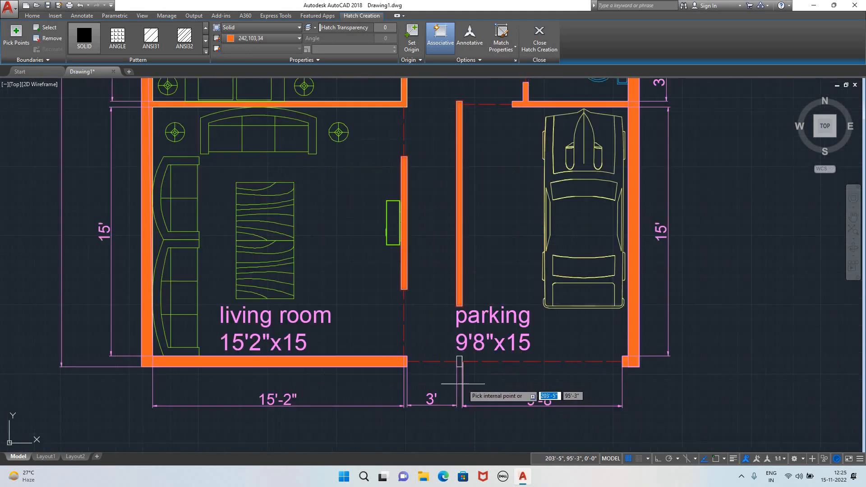
scroll(461, 384, up, 3)
click(453, 329)
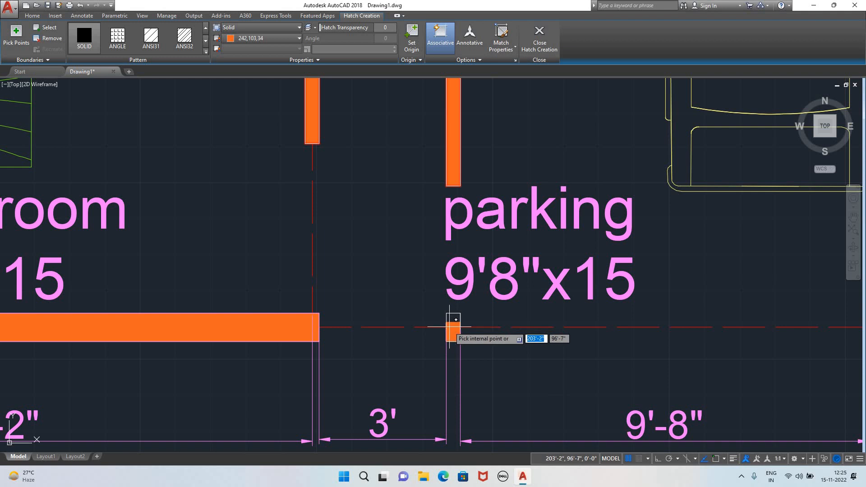
scroll(542, 351, down, 4)
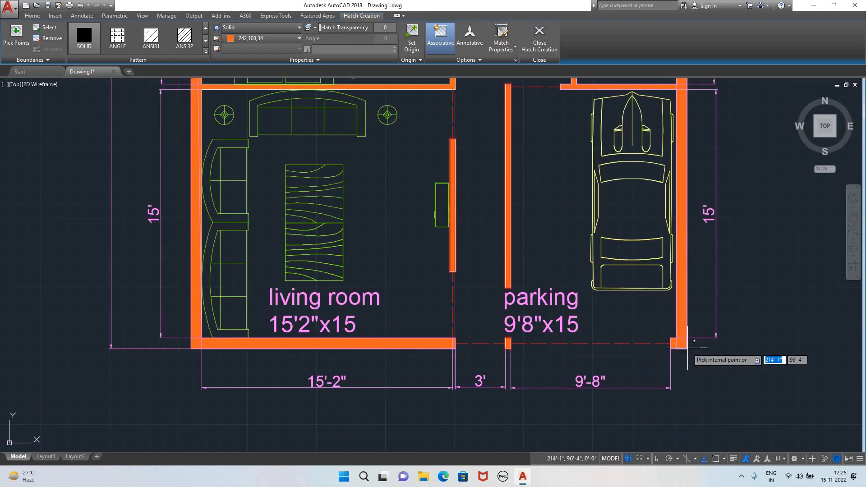
scroll(586, 288, down, 8)
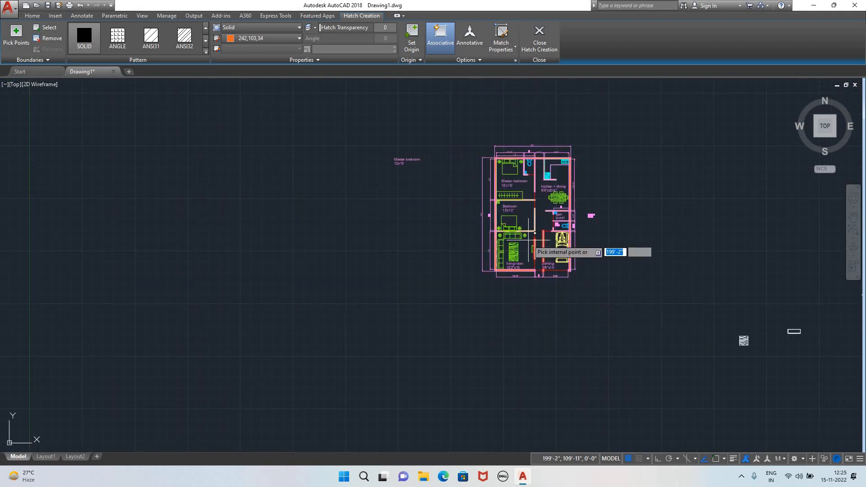
scroll(554, 198, up, 4)
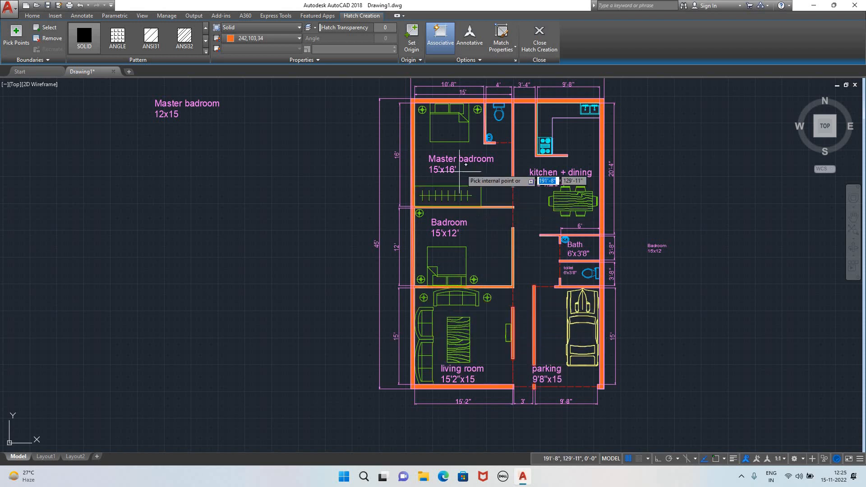
key(Escape)
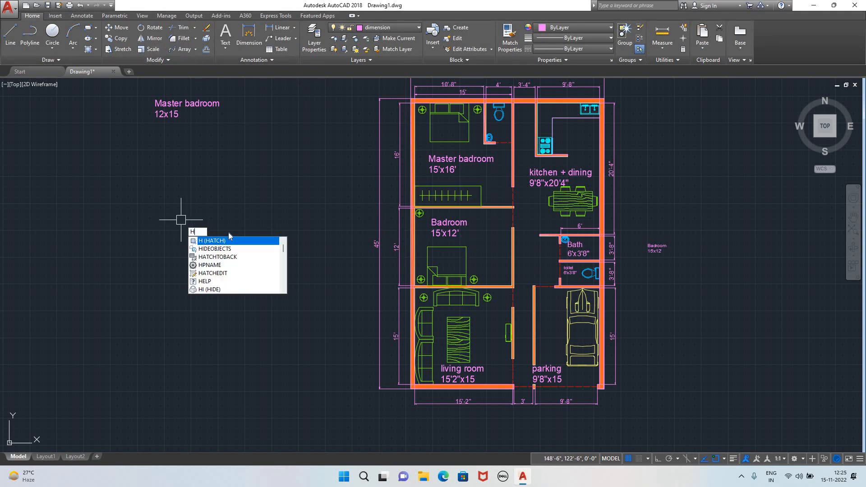
- Start a hatch with the CORK pattern in colour 242,103,34 and background colour 152,152,204
click(224, 243)
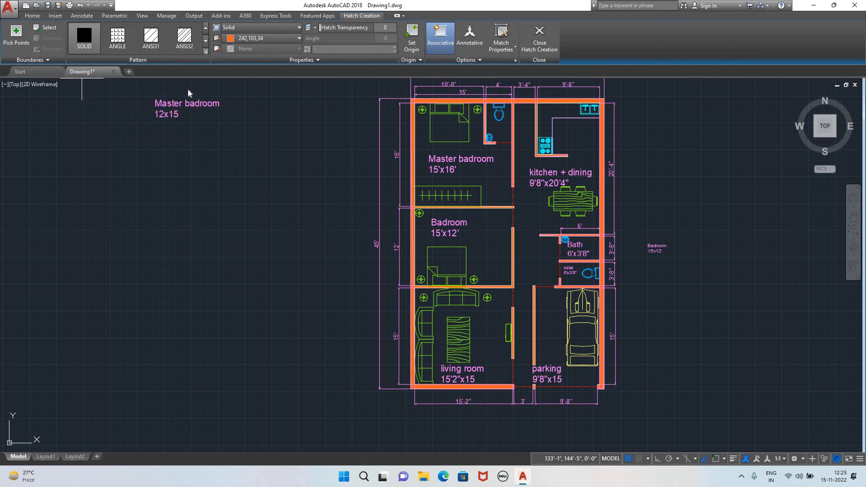
click(205, 51)
scroll(166, 123, down, 5)
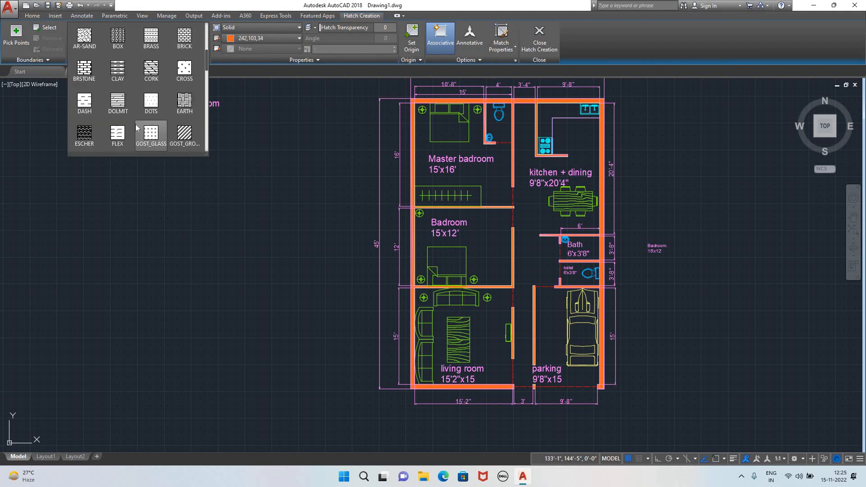
click(152, 71)
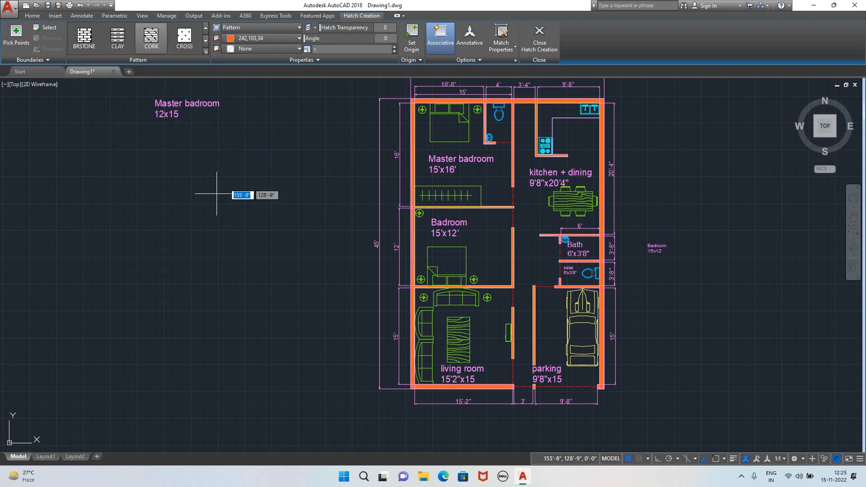
click(239, 50)
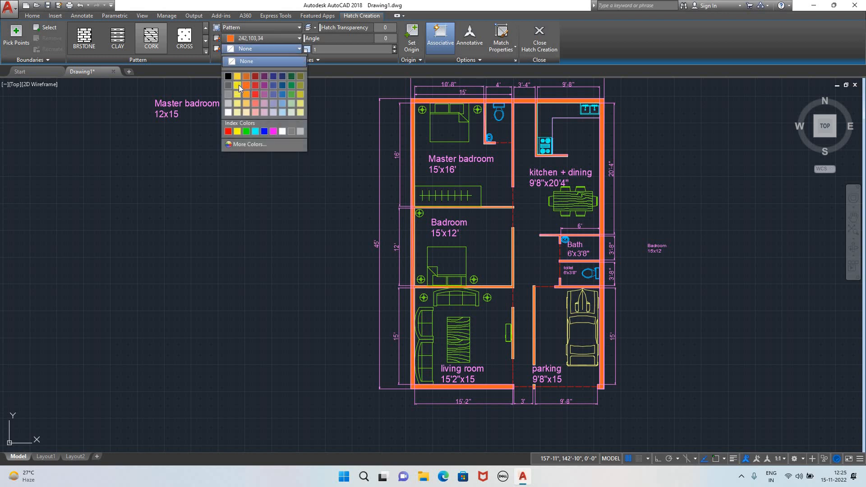
click(273, 104)
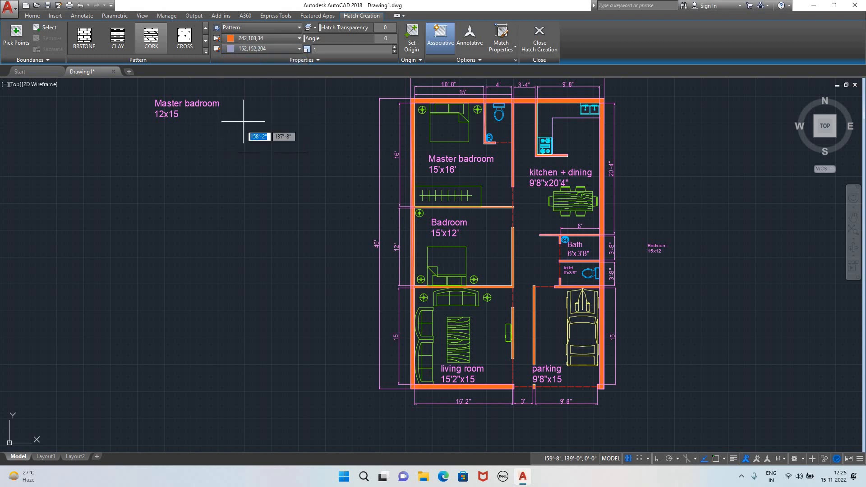
- Apply the hatch to the floors of both bedrooms, the attached toilet, kitchen and dining, passage, parking, living room, bath and toilet
click(486, 175)
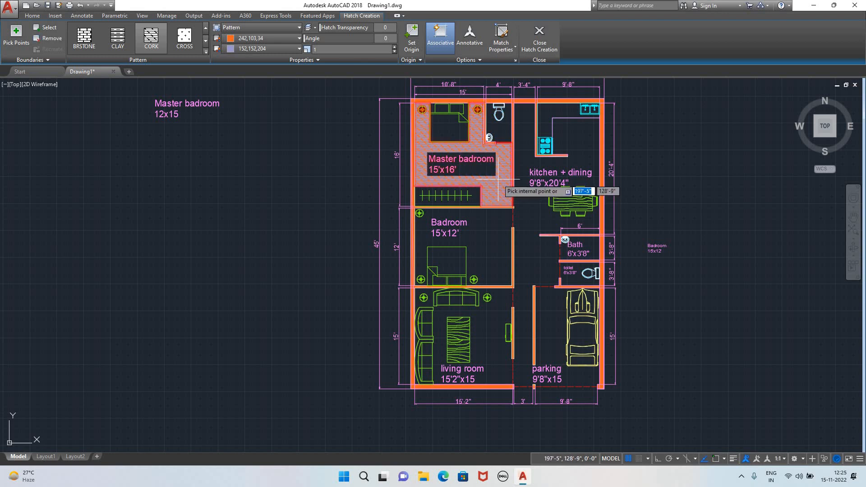
click(528, 121)
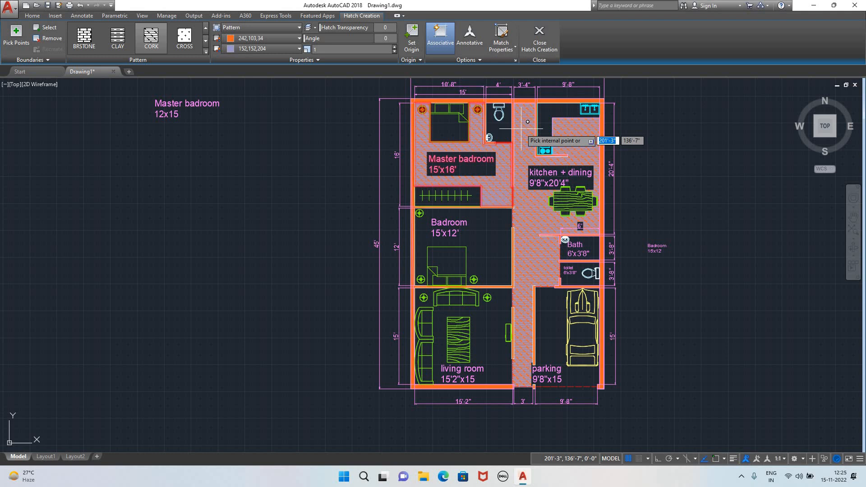
click(521, 129)
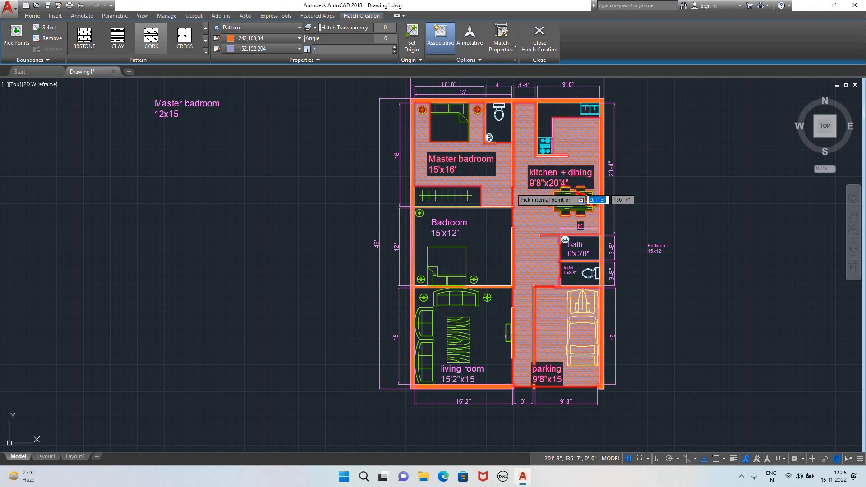
click(479, 232)
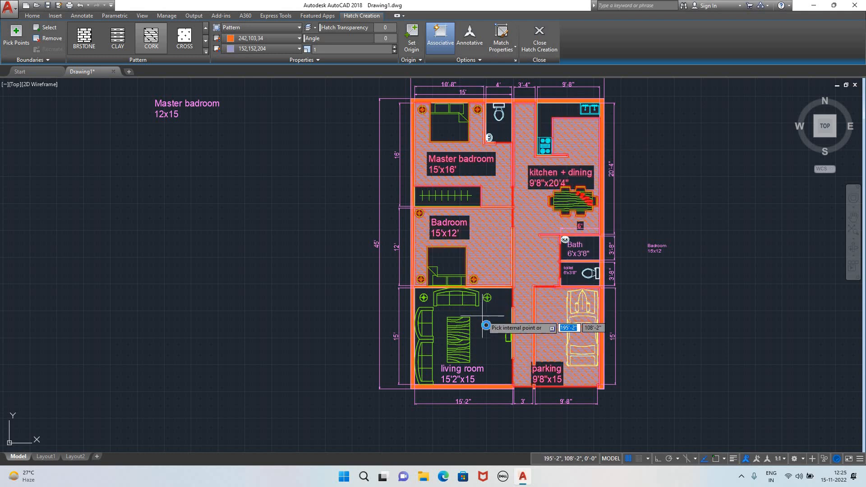
click(487, 330)
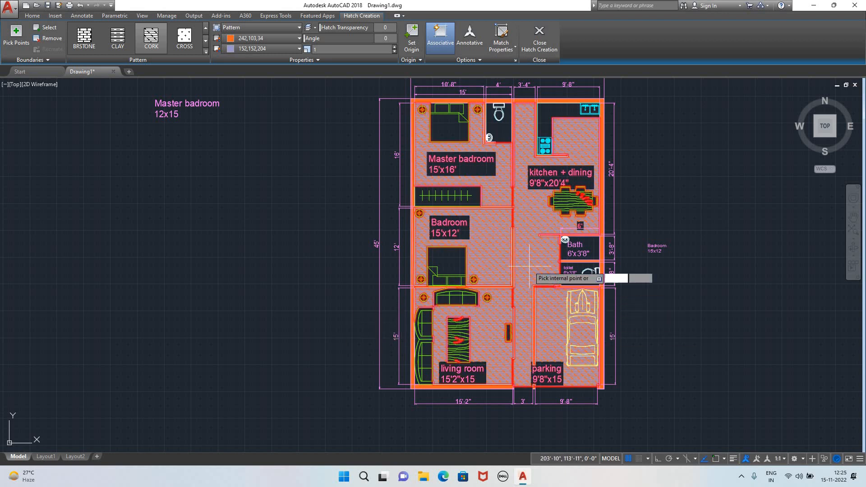
click(589, 247)
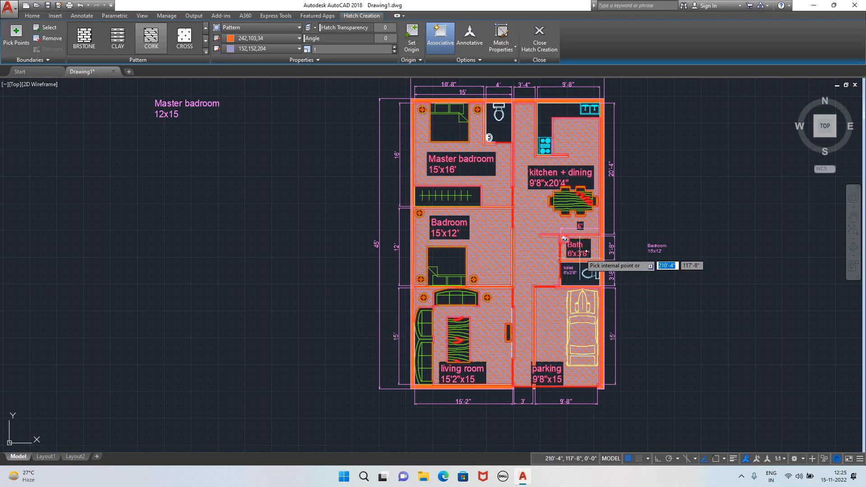
click(577, 274)
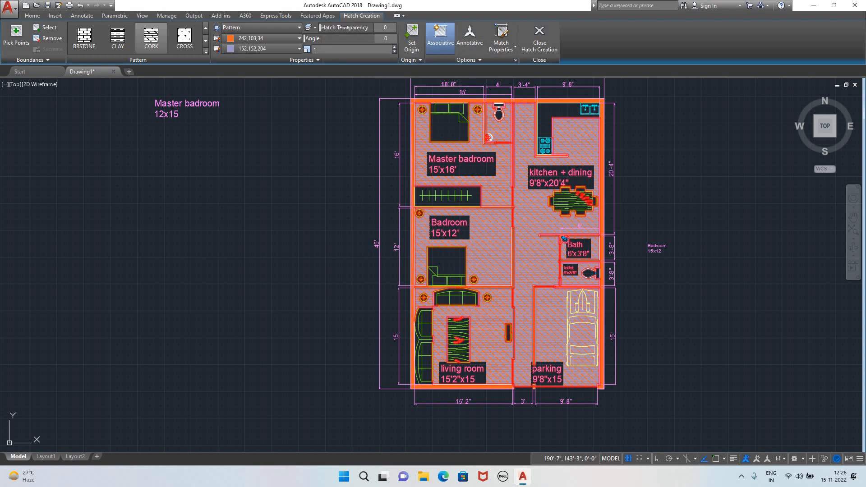
- Set the floor hatch's transparency to 74 and finish the Hatch command
drag(343, 27, 376, 28)
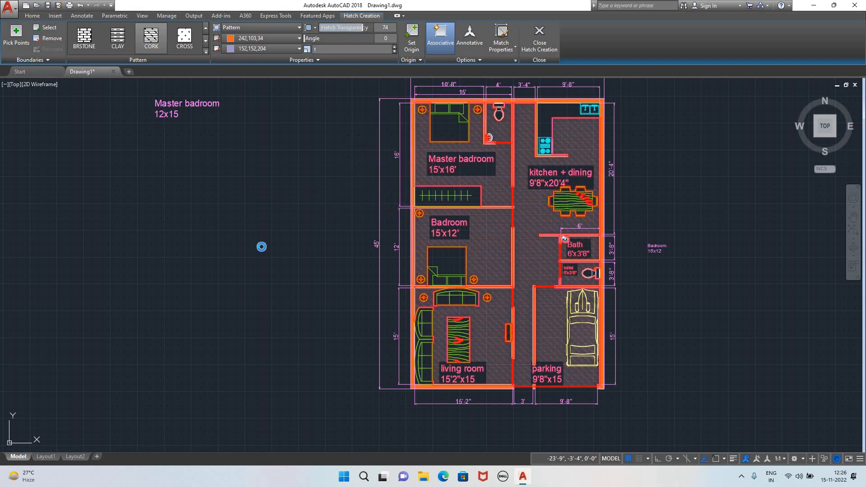
click(474, 219)
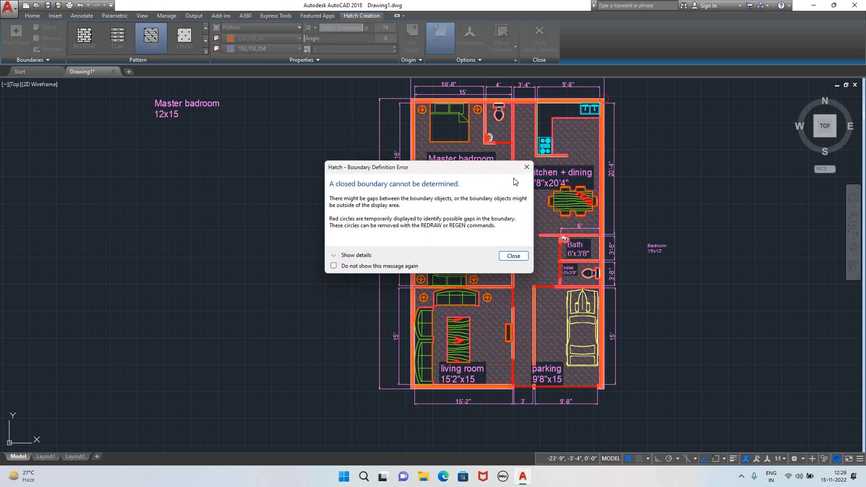
key(Return)
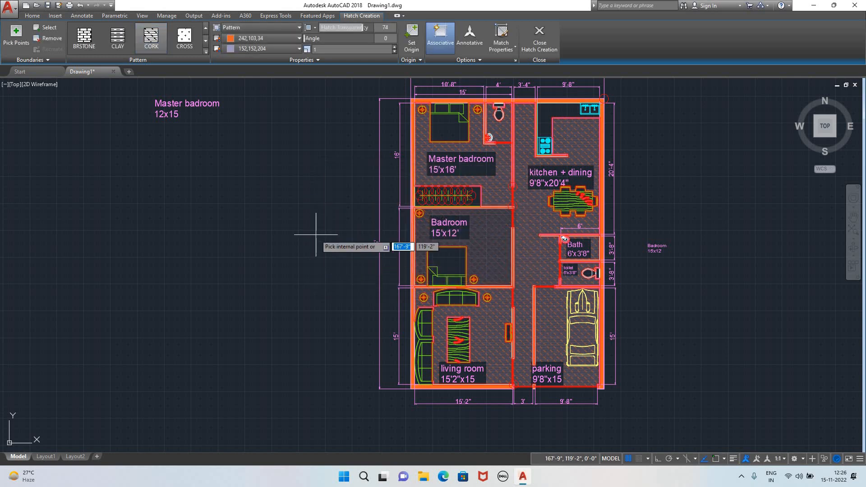
scroll(498, 293, down, 2)
scroll(576, 266, up, 5)
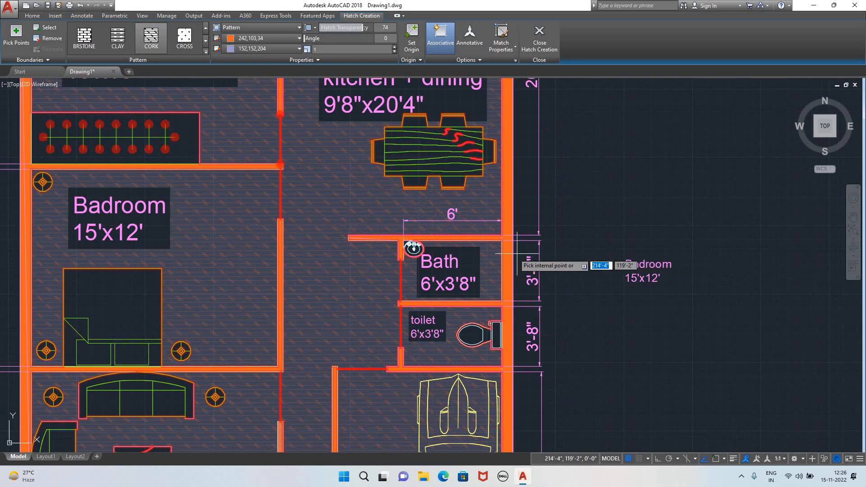
scroll(356, 235, up, 5)
scroll(417, 239, down, 10)
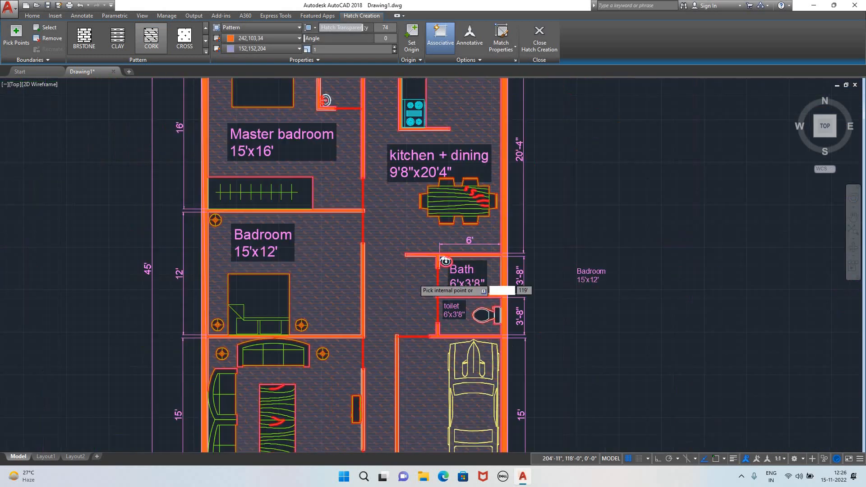
scroll(333, 303, up, 5)
scroll(361, 303, down, 5)
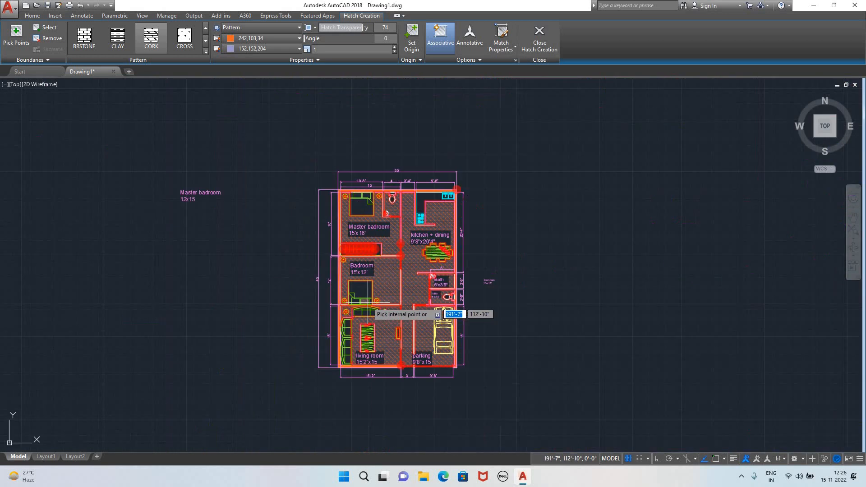
scroll(418, 283, up, 5)
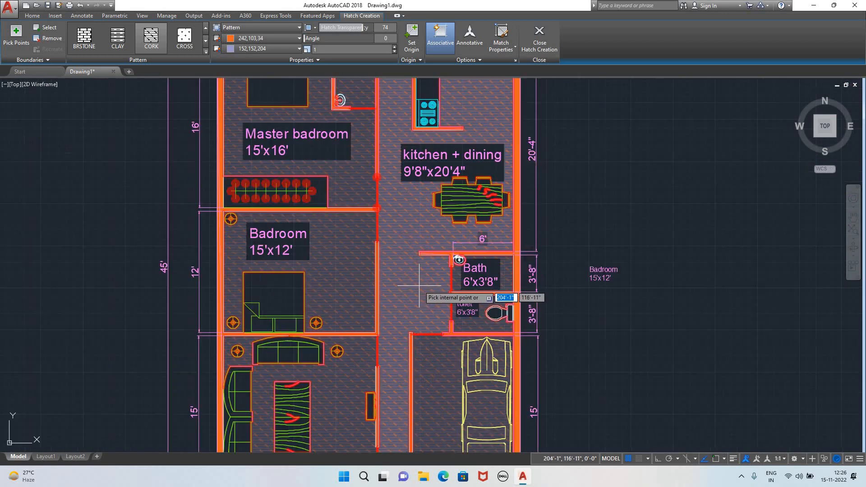
scroll(478, 285, down, 5)
scroll(449, 276, up, 4)
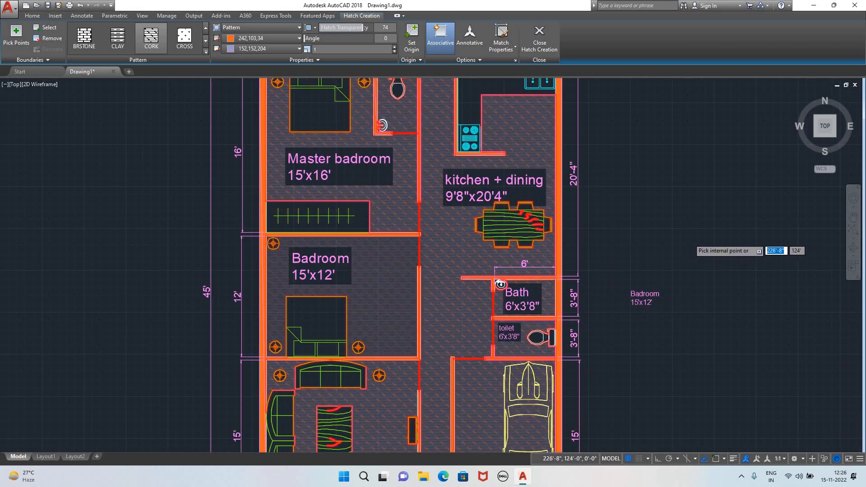
scroll(690, 238, down, 2)
key(Return)
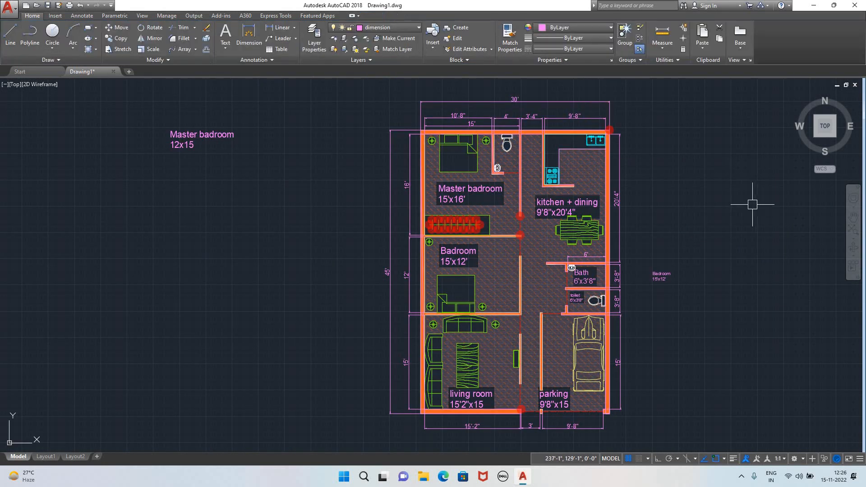
- Examine the hatched floors across the bedrooms, kitchen and dining, bath, toilet, living room and parking
scroll(758, 207, down, 4)
scroll(767, 207, up, 4)
scroll(668, 233, up, 2)
scroll(669, 223, down, 2)
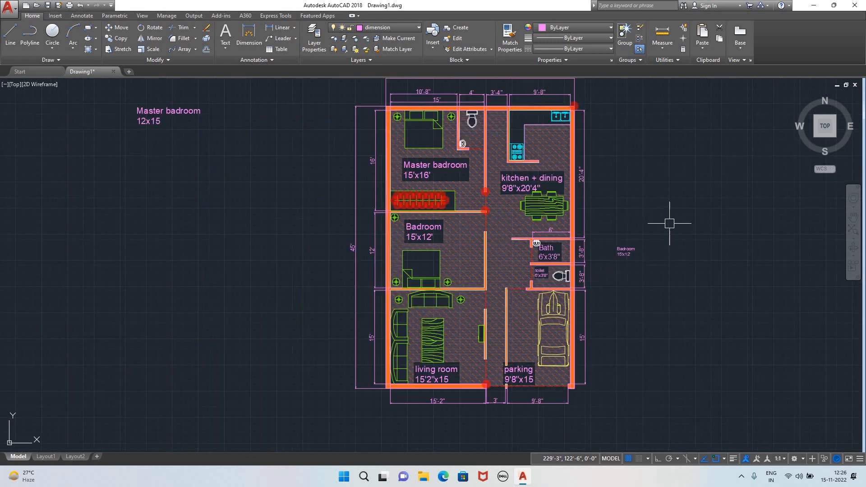
scroll(681, 207, up, 2)
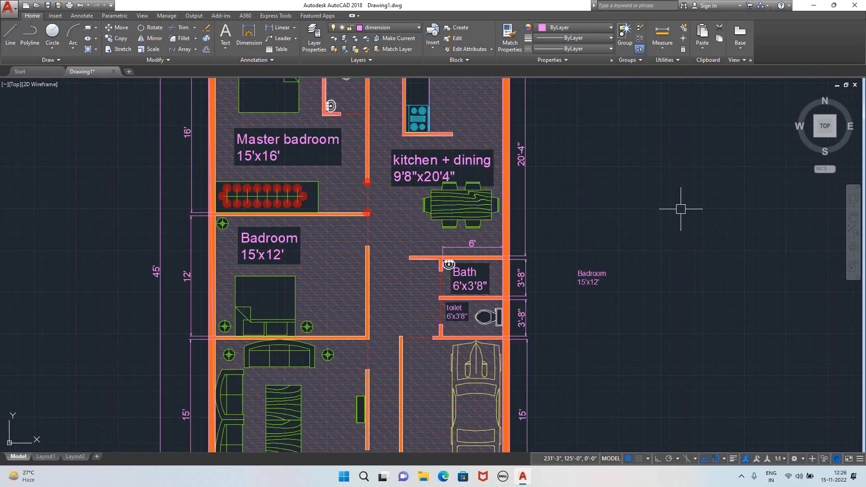
scroll(663, 214, down, 2)
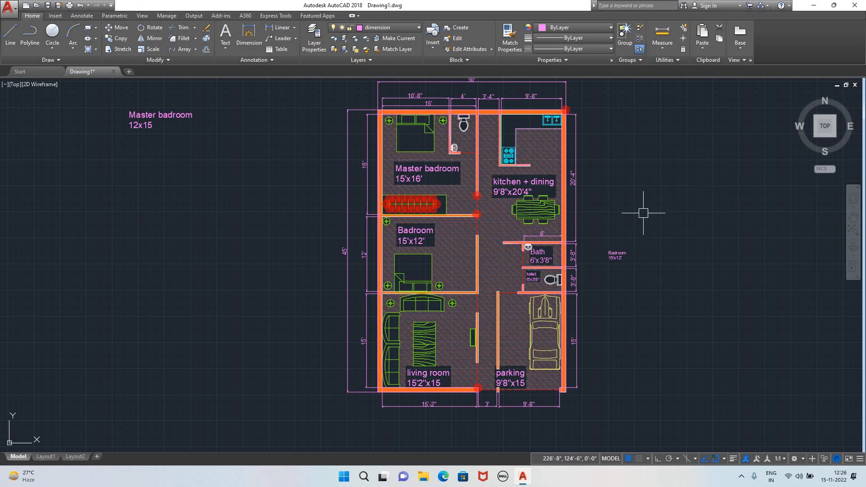
scroll(719, 215, up, 3)
scroll(682, 218, down, 3)
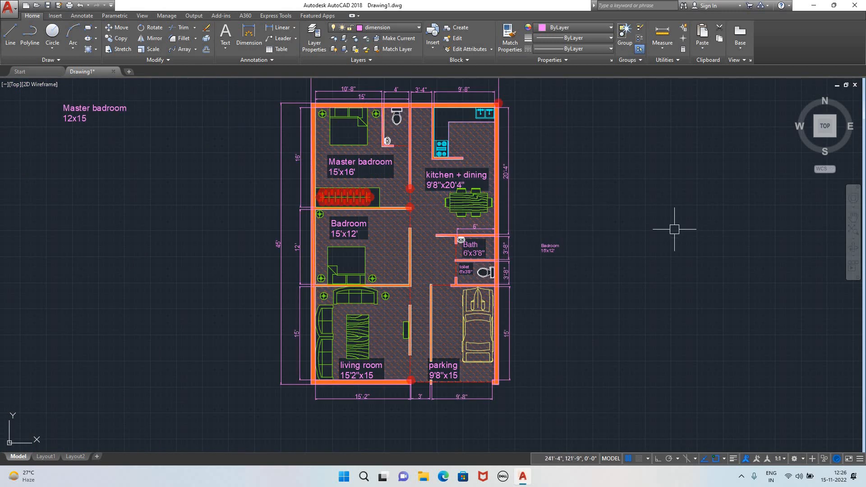
scroll(625, 249, up, 2)
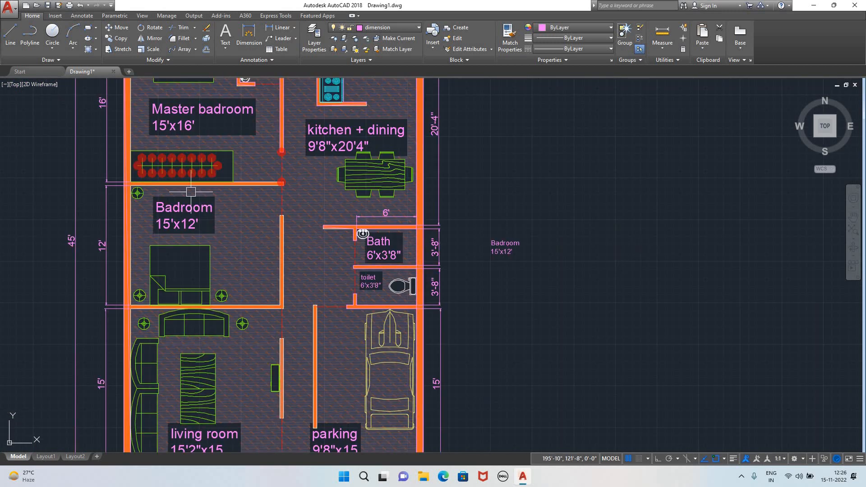
scroll(604, 231, down, 2)
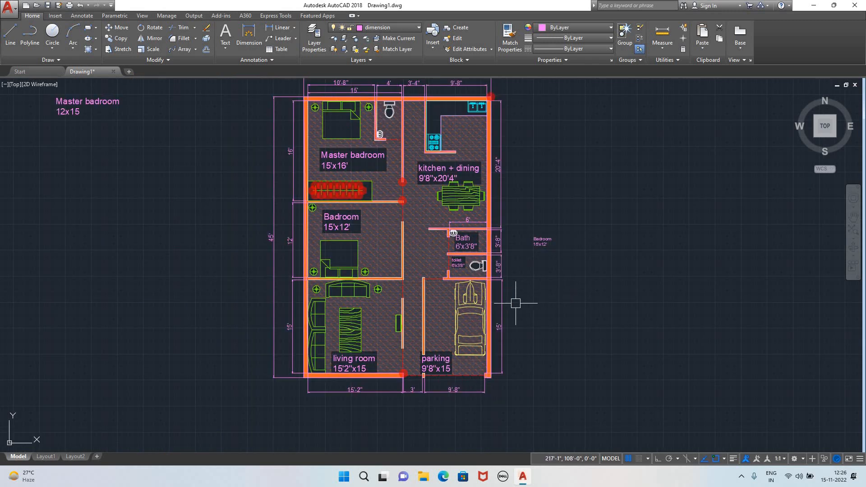
scroll(515, 303, up, 2)
scroll(518, 300, down, 2)
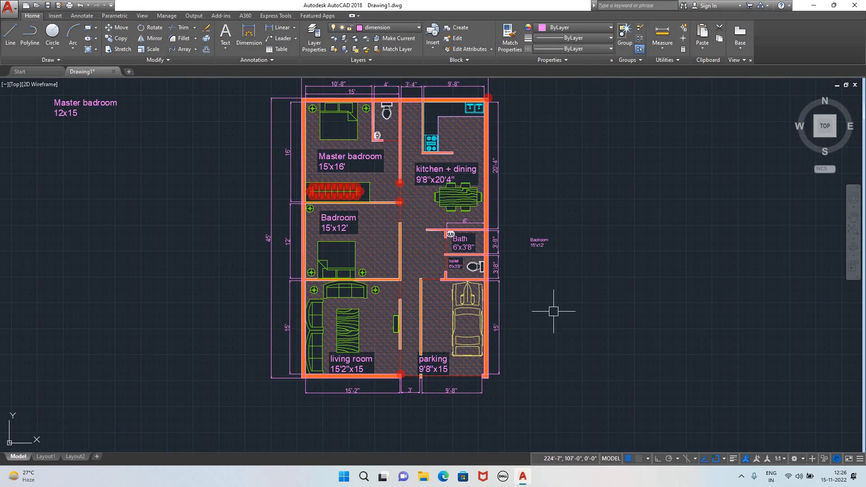